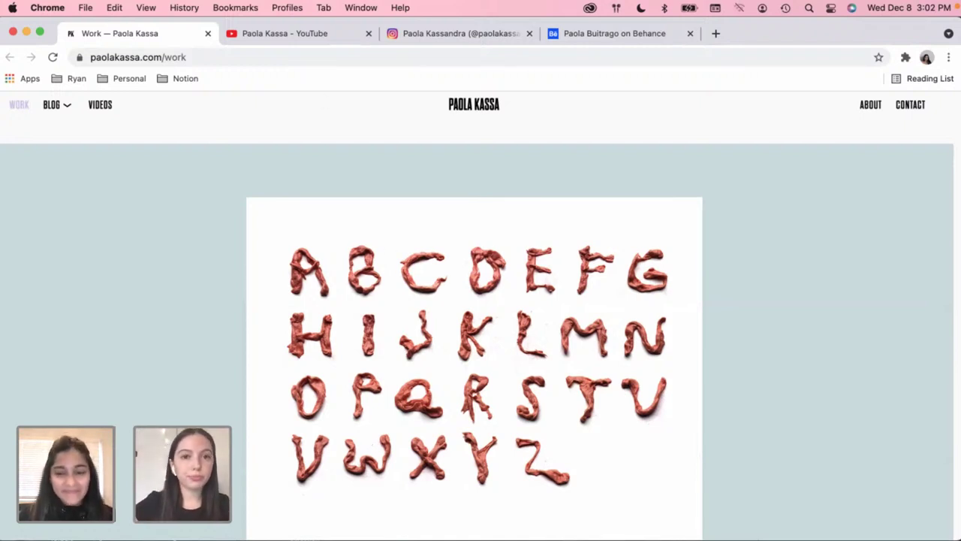
Browse the designer's YouTube Uploads grid, scrolling down and back up to the channel header
left_click(284, 38)
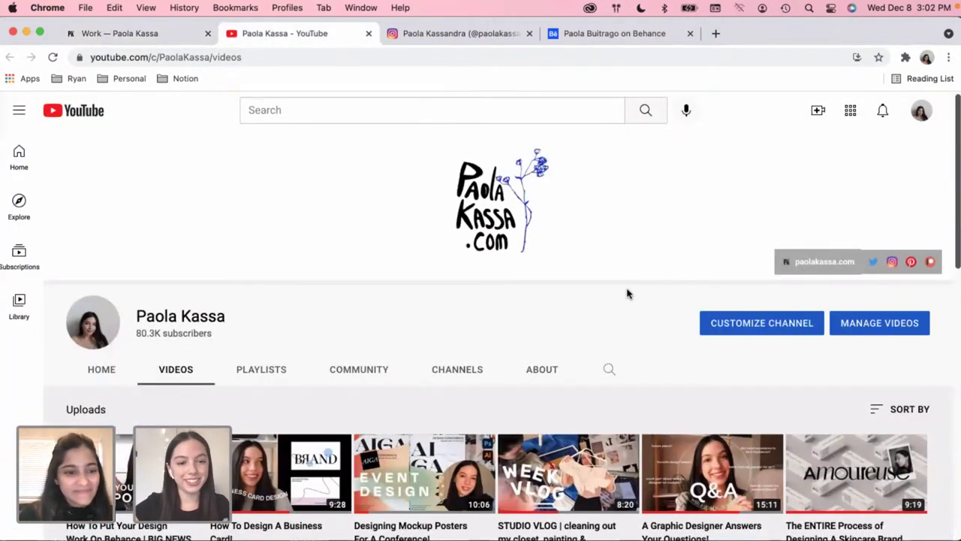
scroll(629, 298, "down", 1)
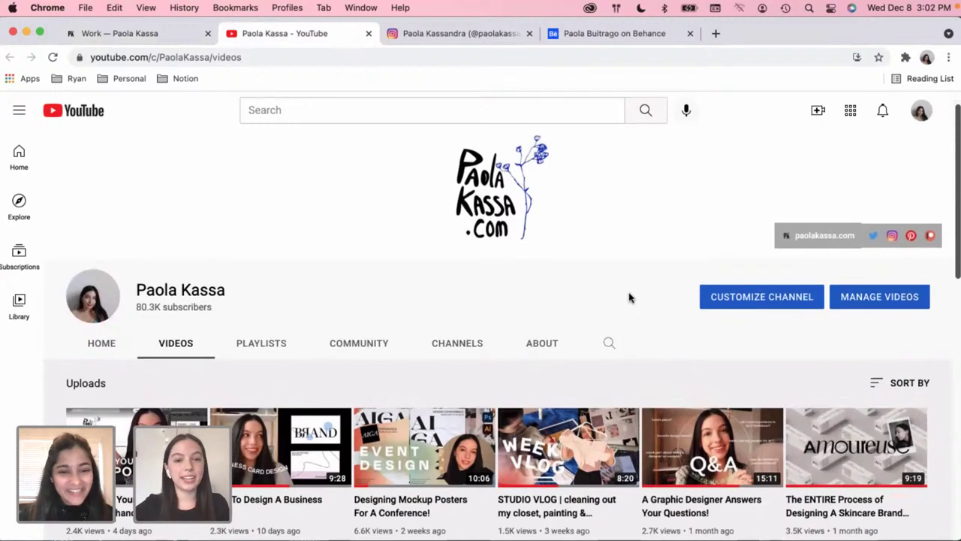
scroll(629, 298, "down", 2)
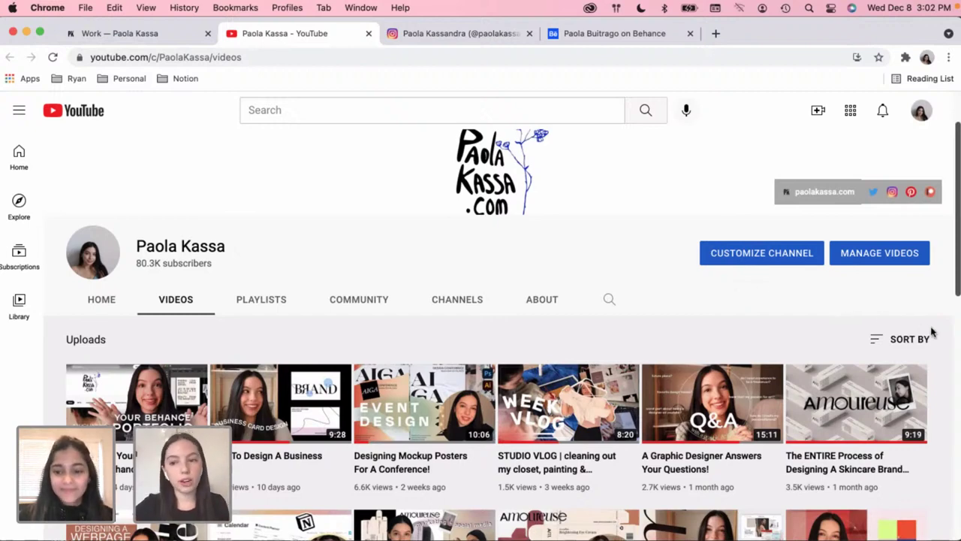
scroll(937, 336, "down", 4)
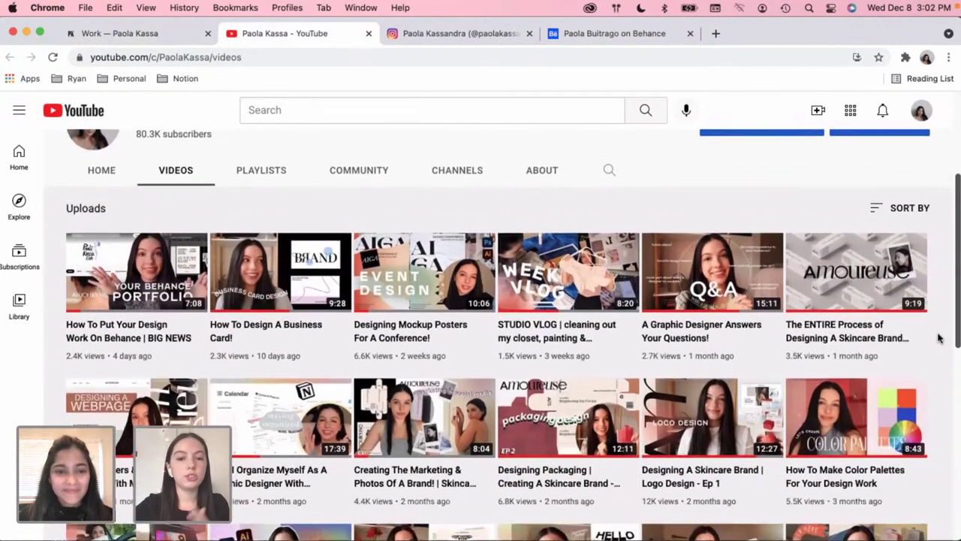
scroll(938, 338, "down", 3)
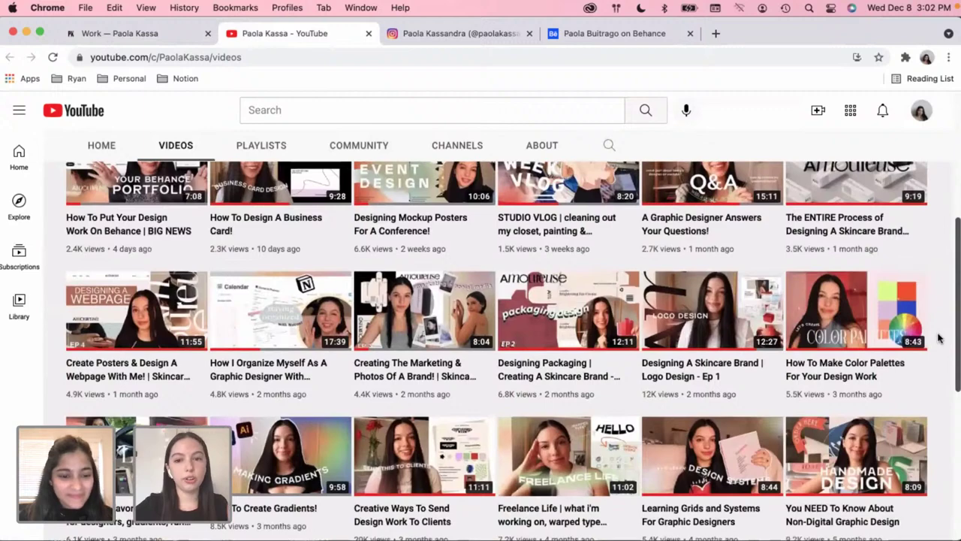
scroll(938, 338, "up", 1)
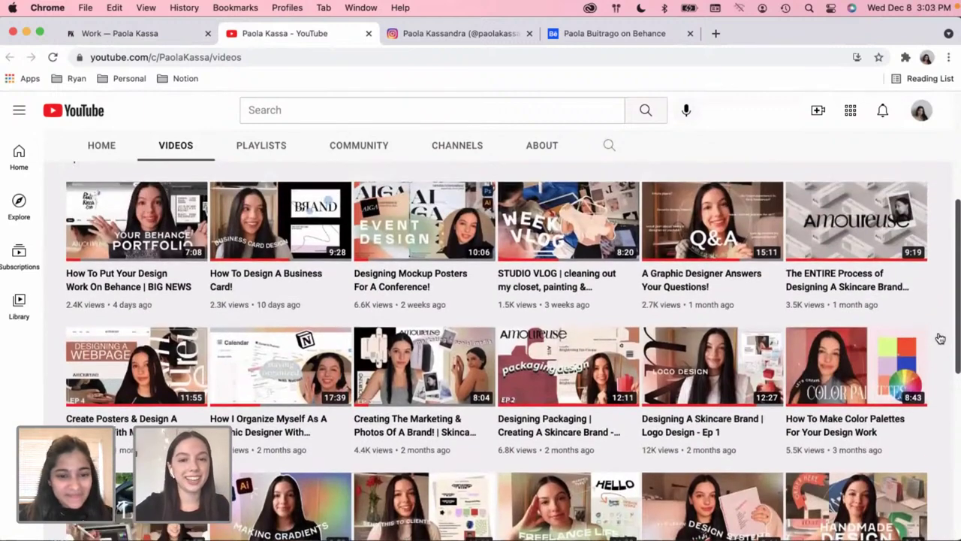
scroll(938, 338, "up", 5)
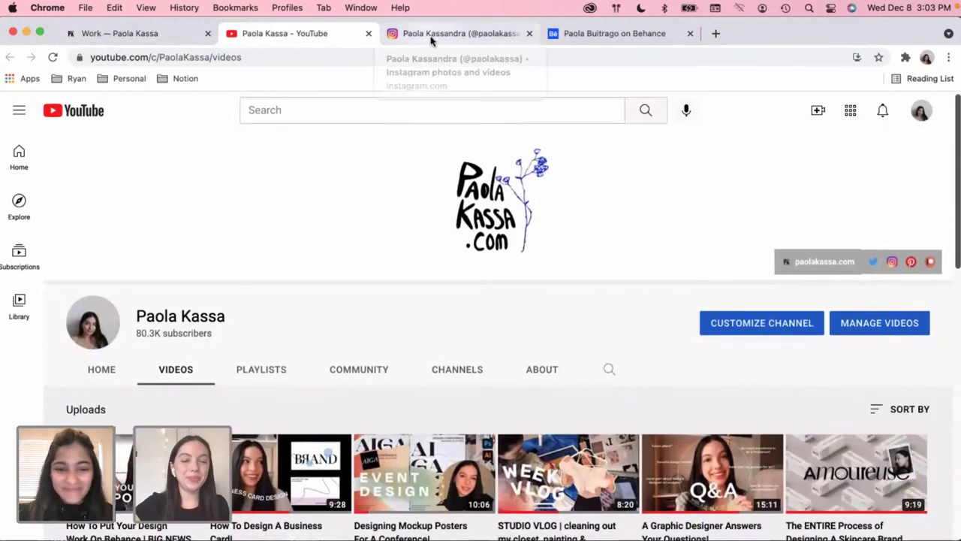
Open the BRAND business card post from the designer's Instagram posts grid
left_click(432, 37)
scroll(610, 298, "down", 1)
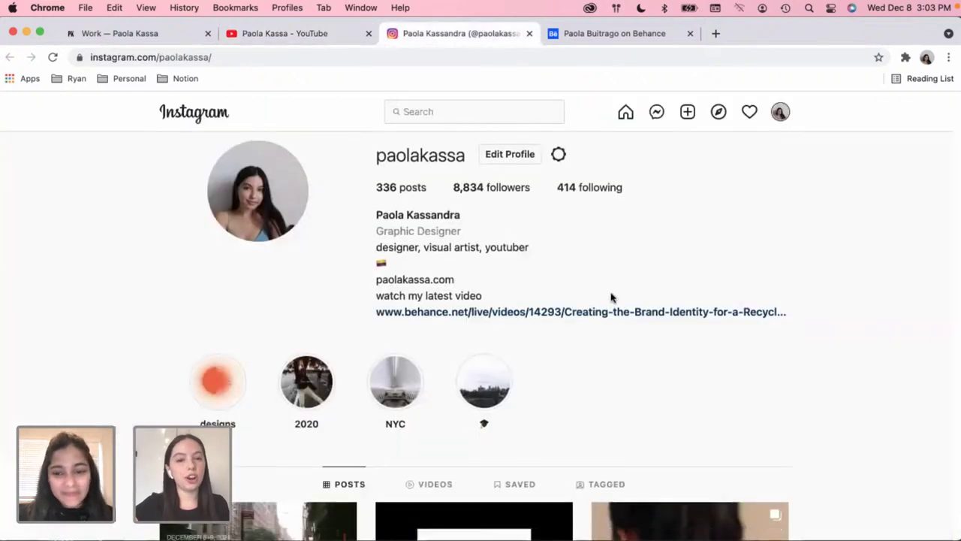
scroll(729, 283, "down", 3)
scroll(815, 286, "down", 1)
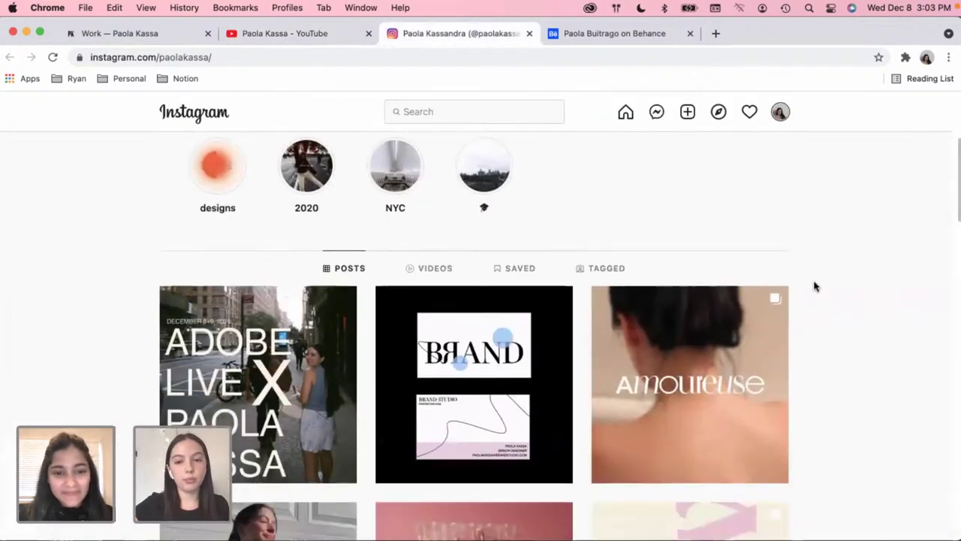
left_click(525, 355)
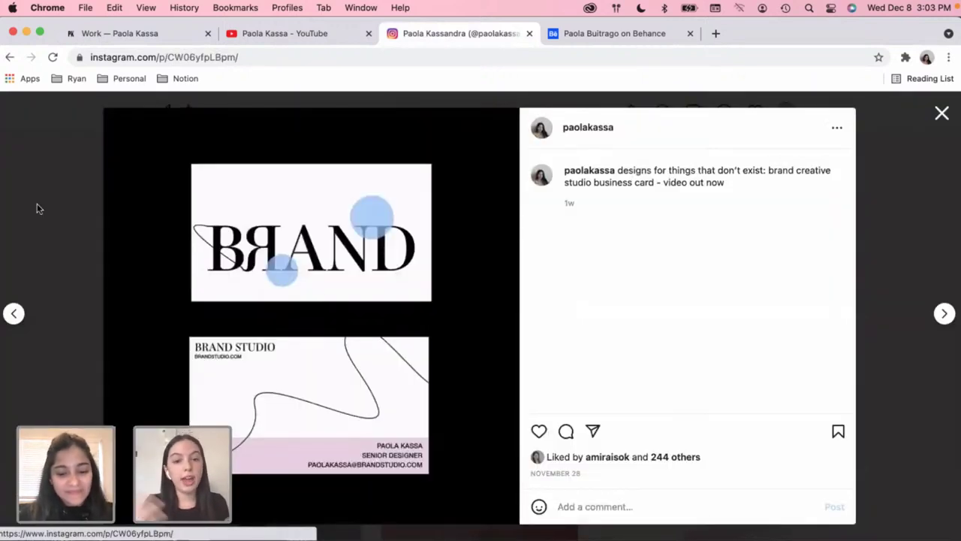
Close the BRAND post, scroll the Instagram profile, and return to the portfolio's Work page
left_click(37, 209)
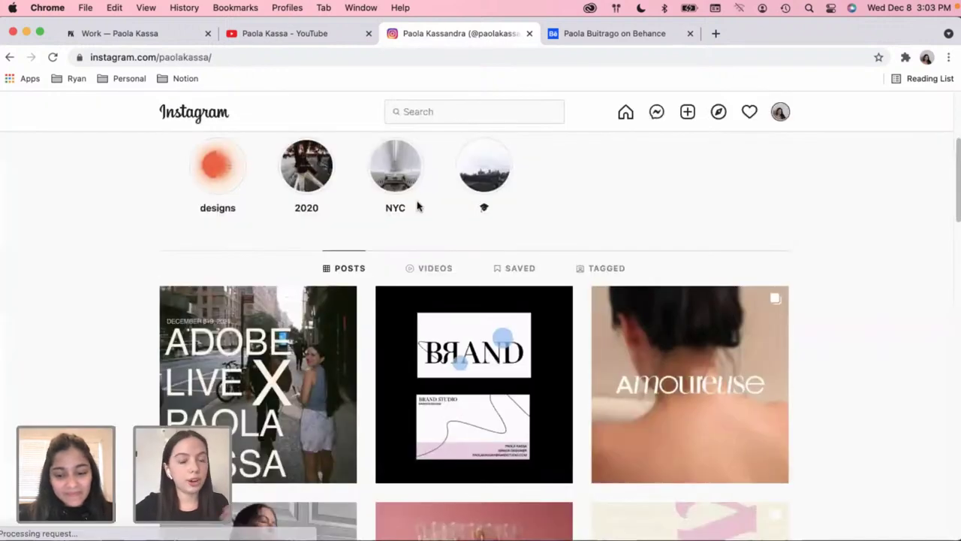
scroll(823, 248, "down", 2)
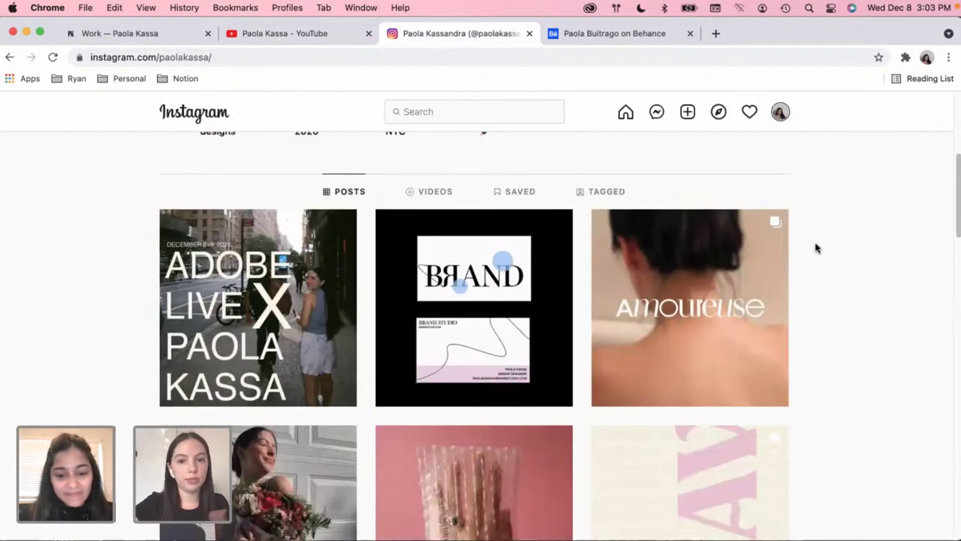
scroll(543, 208, "up", 2)
scroll(544, 208, "up", 4)
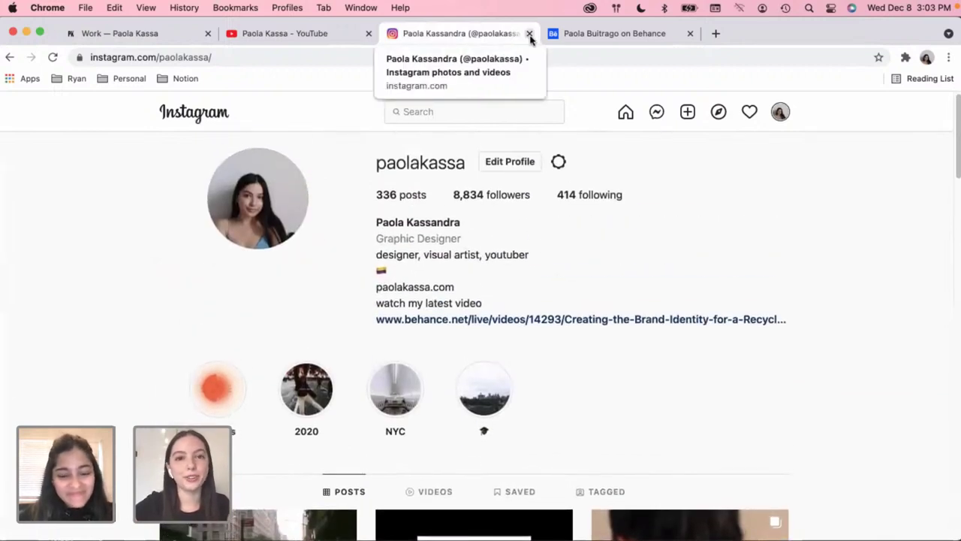
left_click(127, 38)
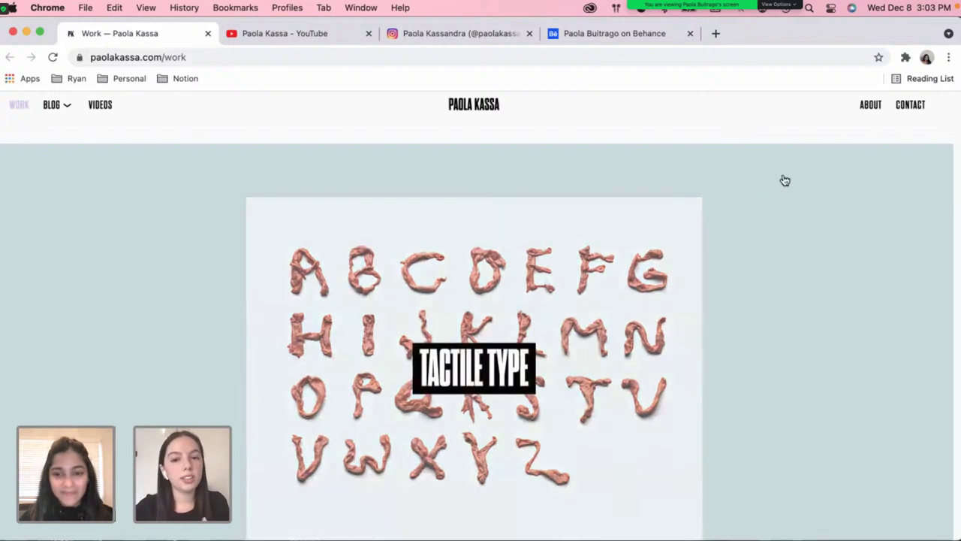
Scroll through paolakassa.com/work from Tactile Type to the textile pillow, then open the Behance profile
scroll(781, 128, "down", 2)
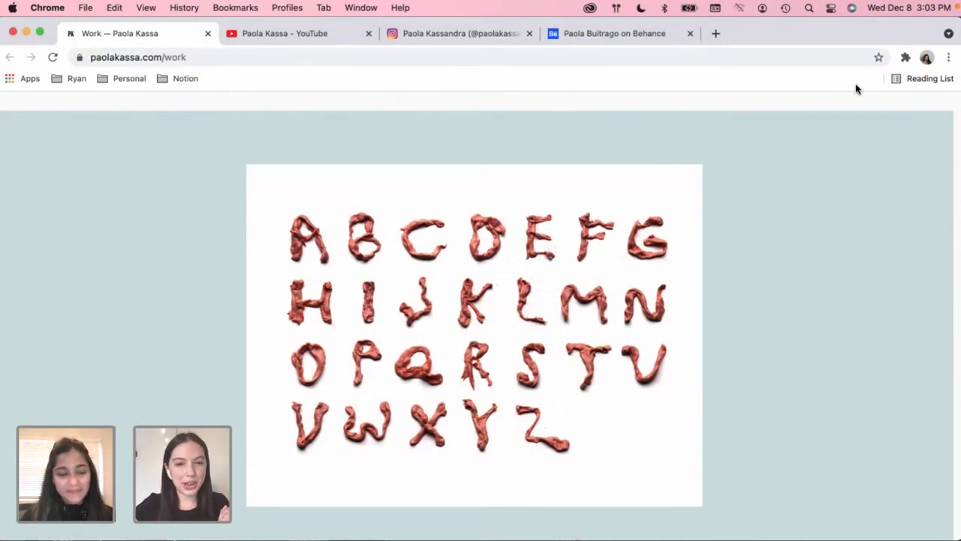
scroll(834, 232, "down", 5)
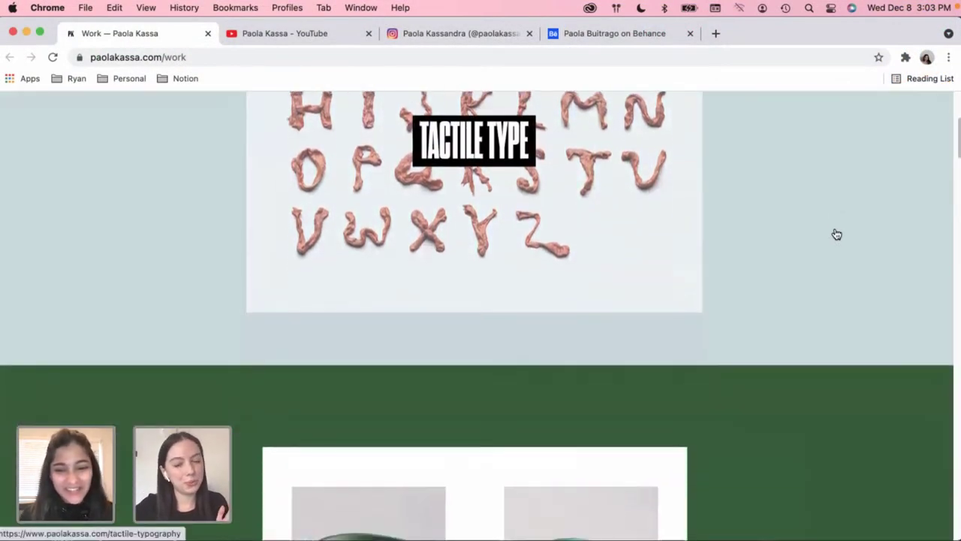
scroll(836, 234, "down", 20)
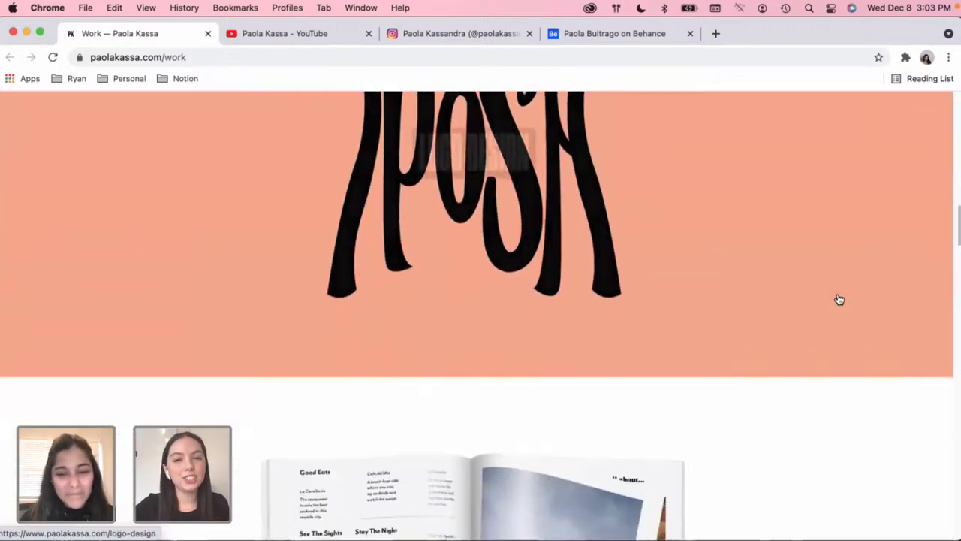
scroll(839, 300, "down", 12)
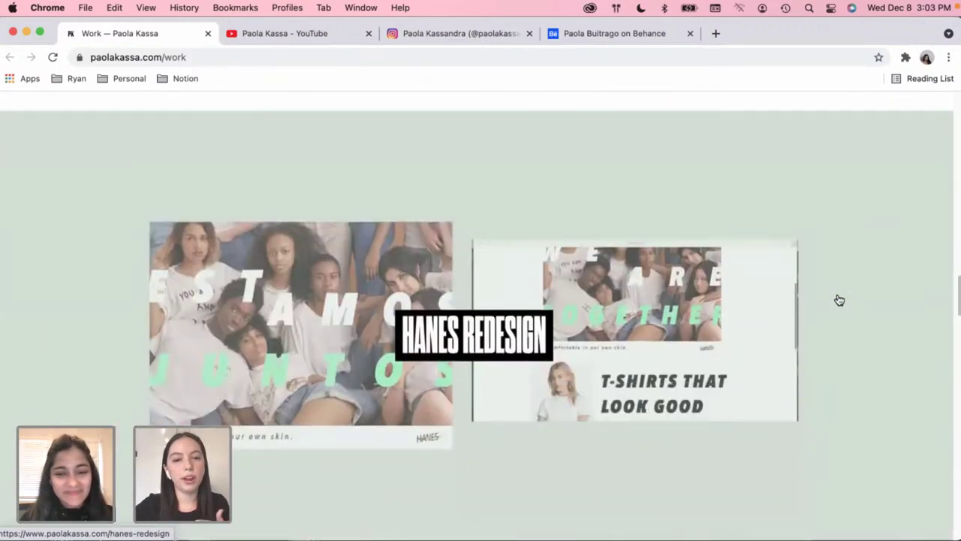
scroll(838, 300, "down", 15)
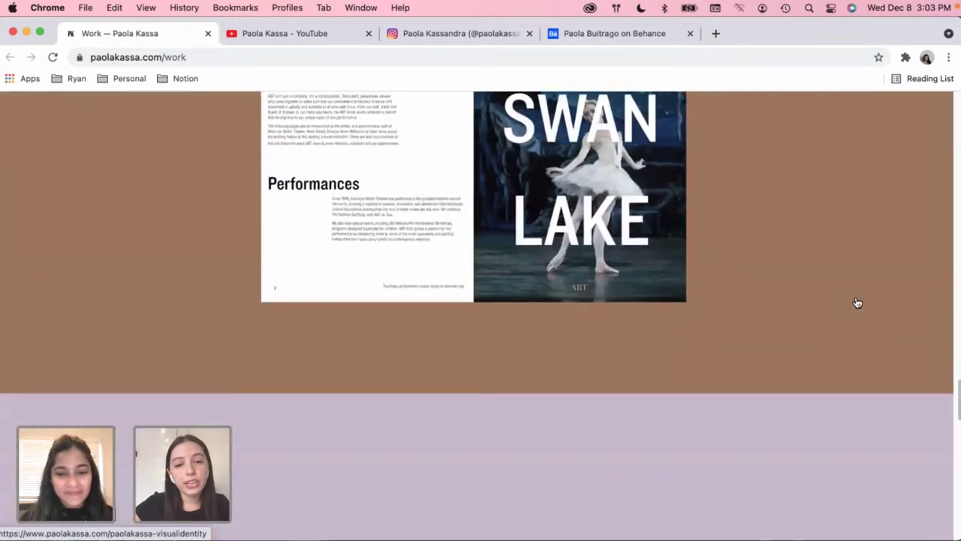
scroll(857, 302, "down", 5)
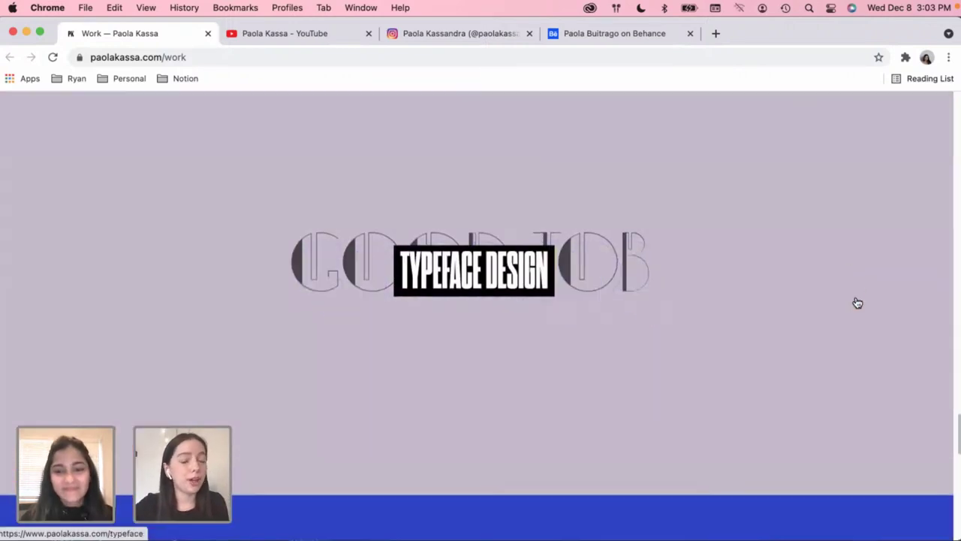
scroll(857, 303, "down", 8)
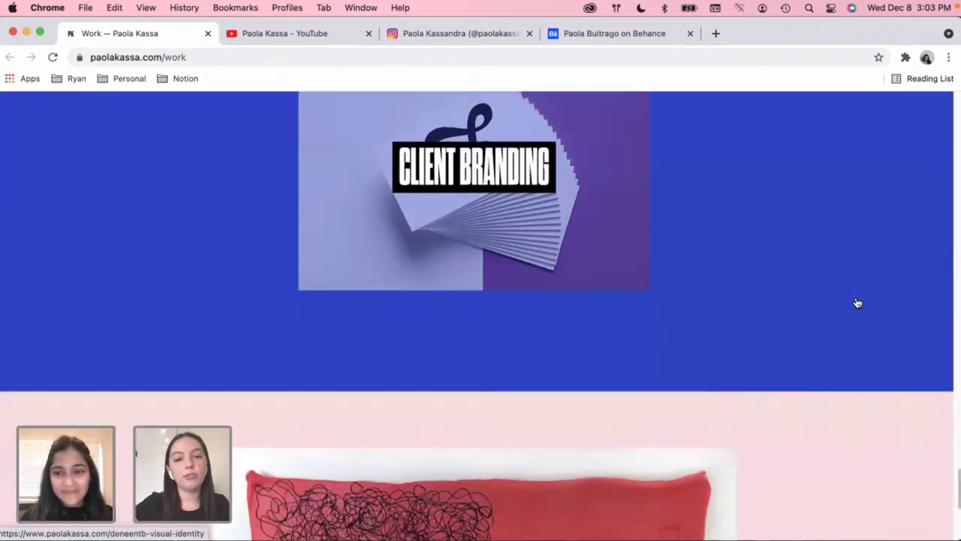
scroll(858, 302, "down", 5)
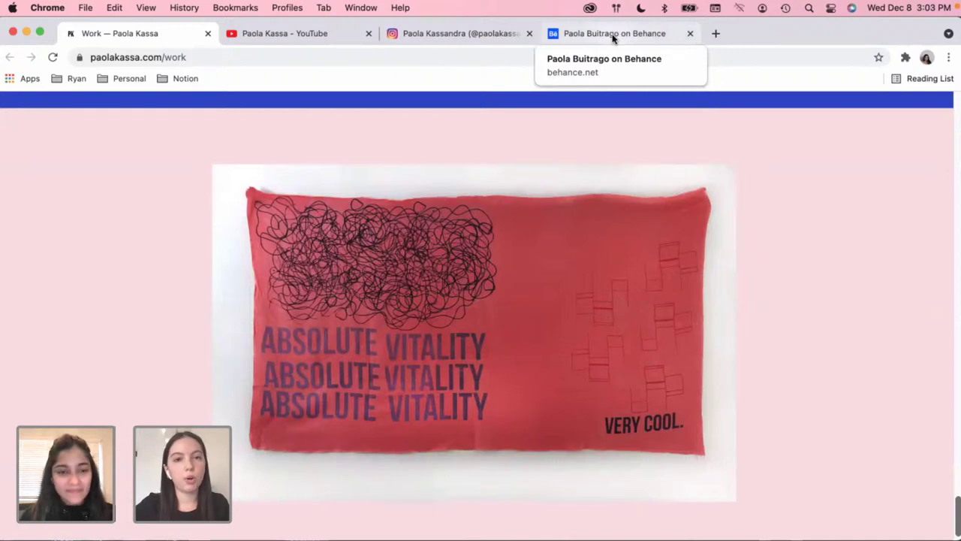
left_click(614, 40)
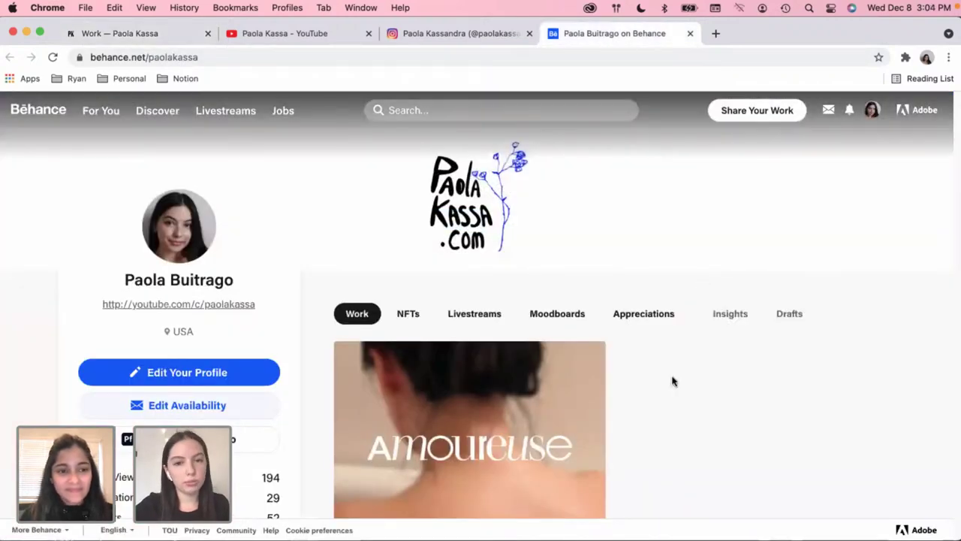
Open the amoureuse skincare brand project from the designer's Behance profile
scroll(673, 381, "down", 2)
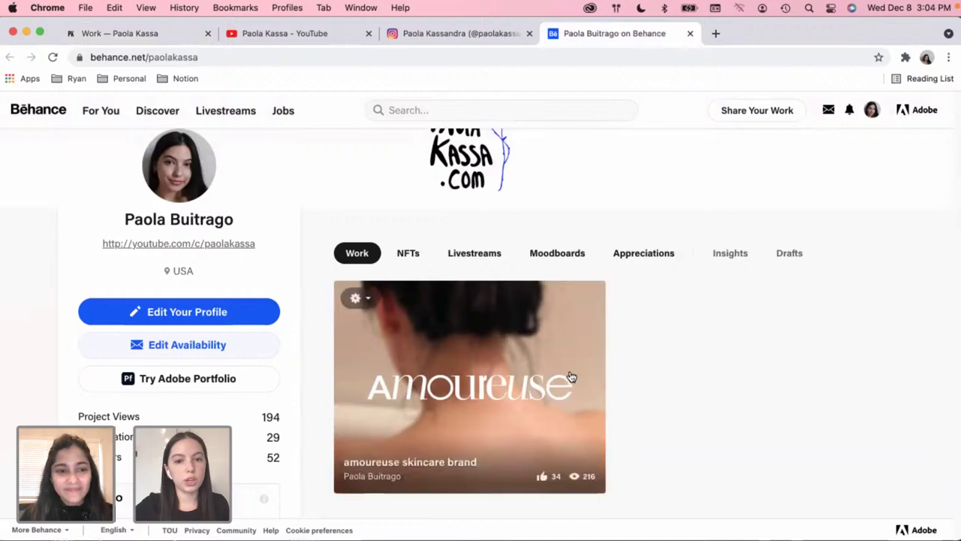
left_click(568, 377)
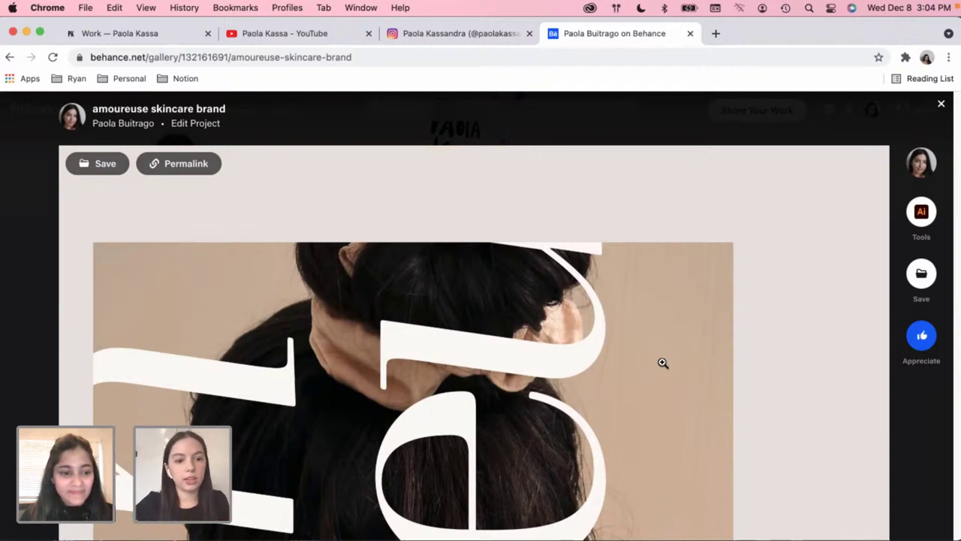
scroll(666, 401, "down", 2)
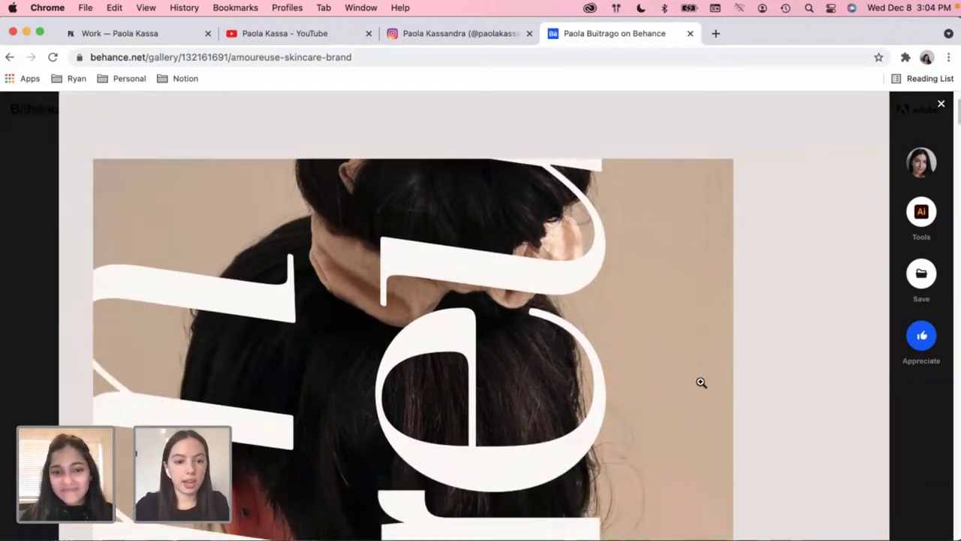
scroll(701, 382, "down", 10)
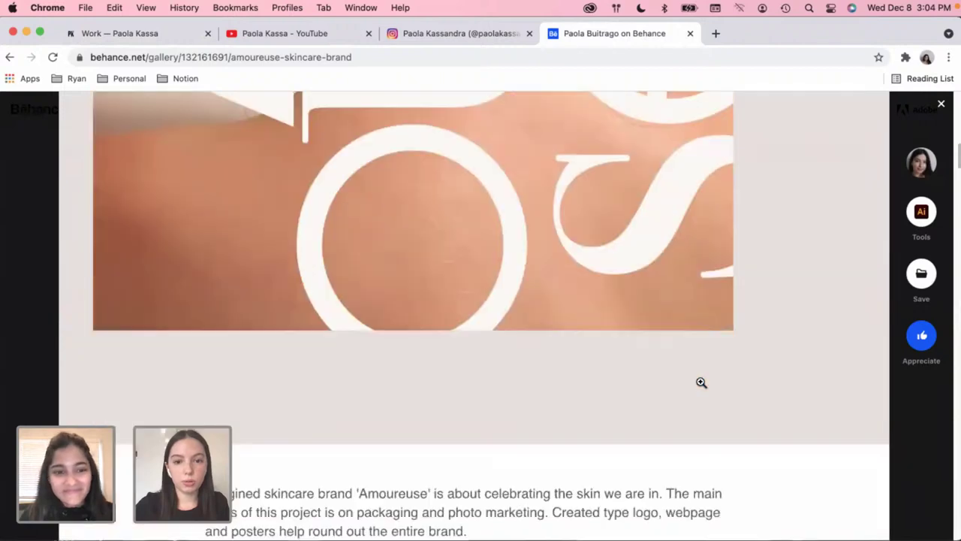
scroll(701, 382, "down", 10)
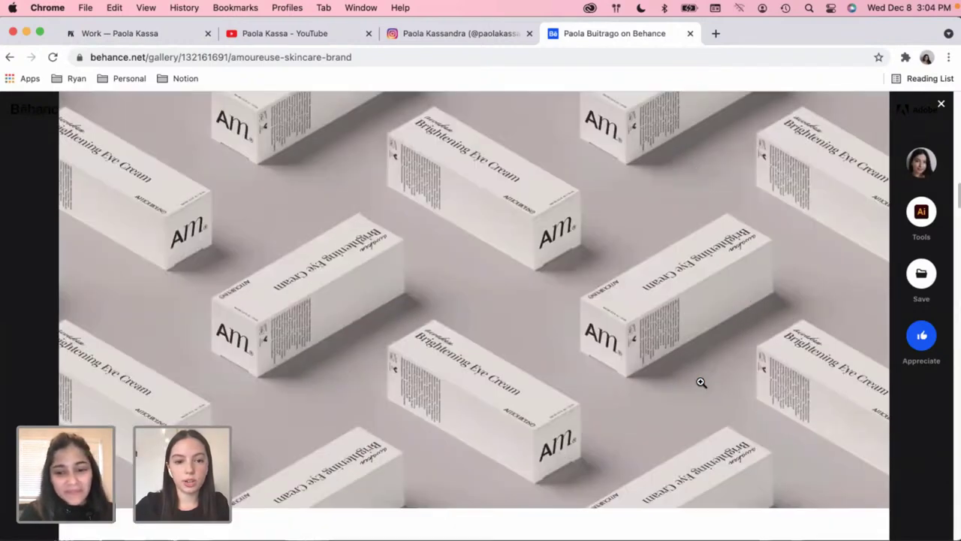
Scroll the amoureuse project to its closing panel with 34 appreciations and 218 views
scroll(701, 382, "down", 10)
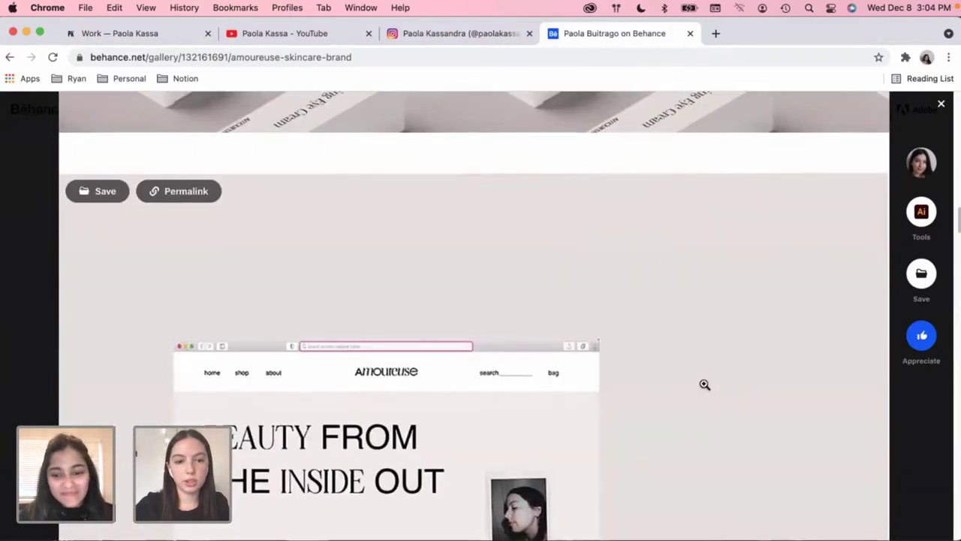
scroll(705, 384, "down", 10)
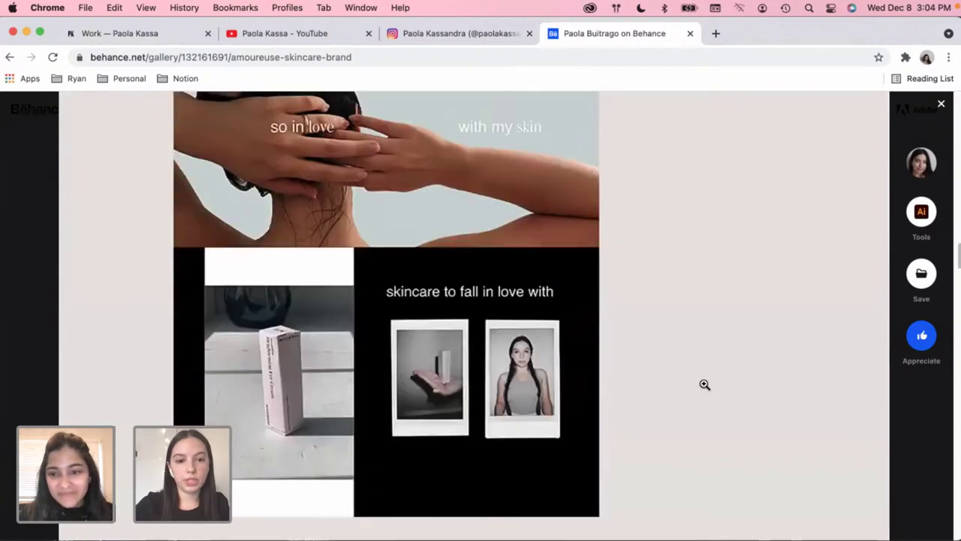
scroll(704, 384, "down", 5)
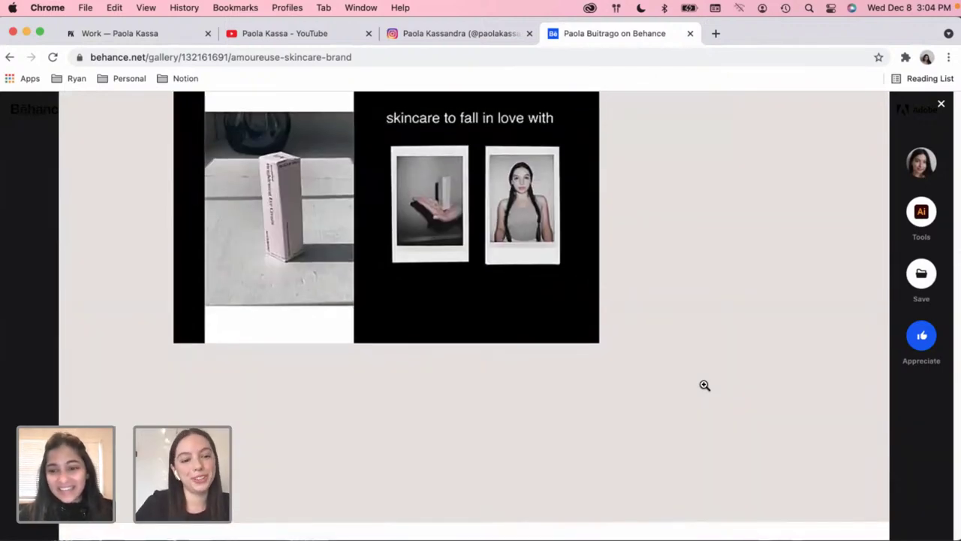
scroll(704, 384, "down", 2)
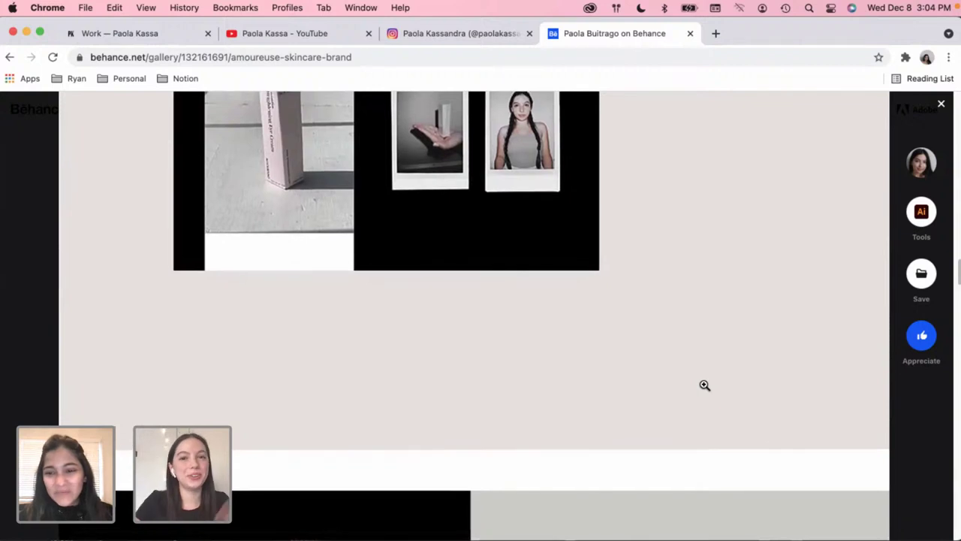
scroll(704, 385, "down", 10)
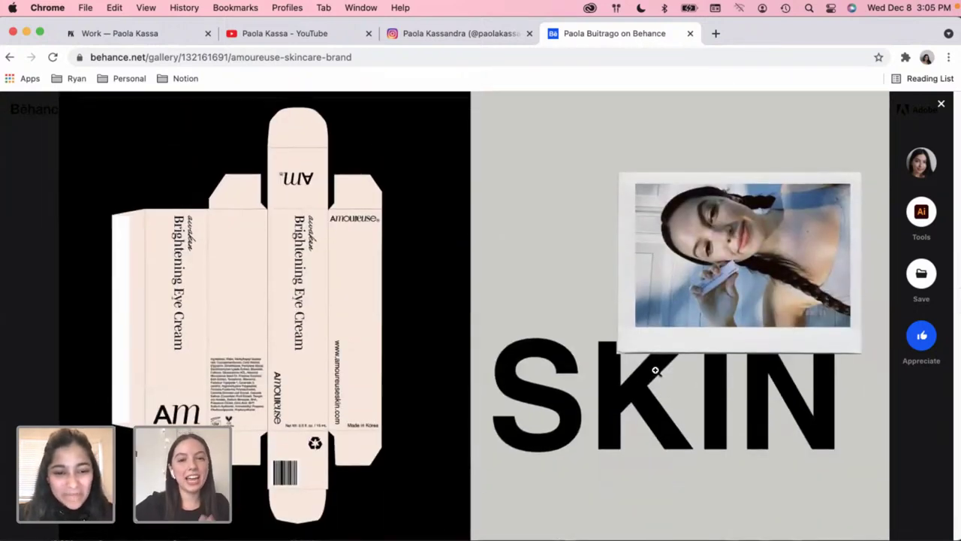
scroll(656, 370, "down", 6)
scroll(657, 370, "down", 9)
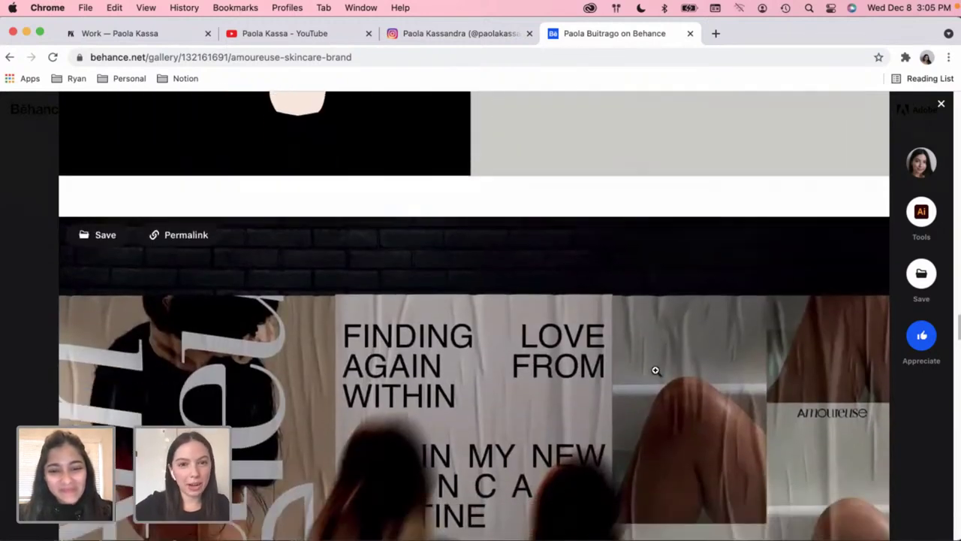
scroll(656, 370, "down", 12)
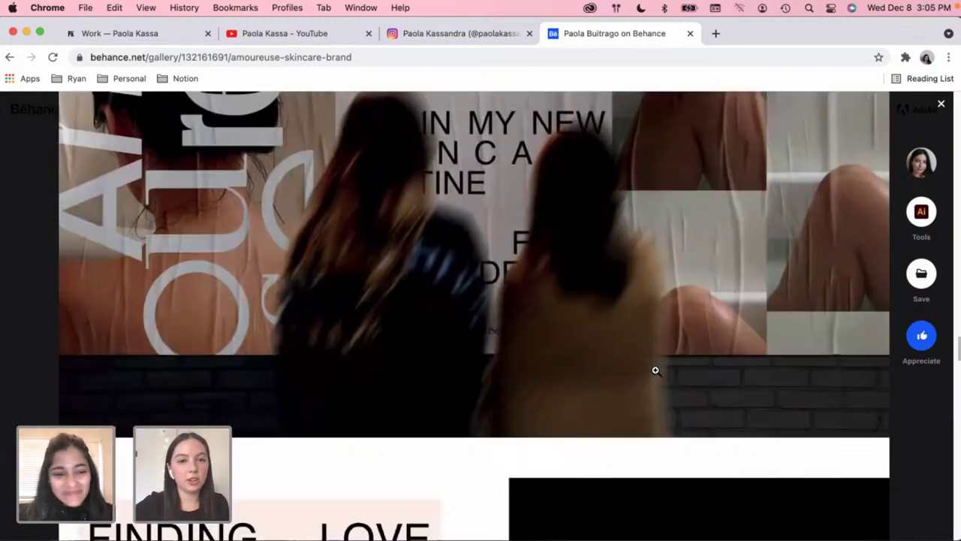
scroll(634, 346, "down", 3)
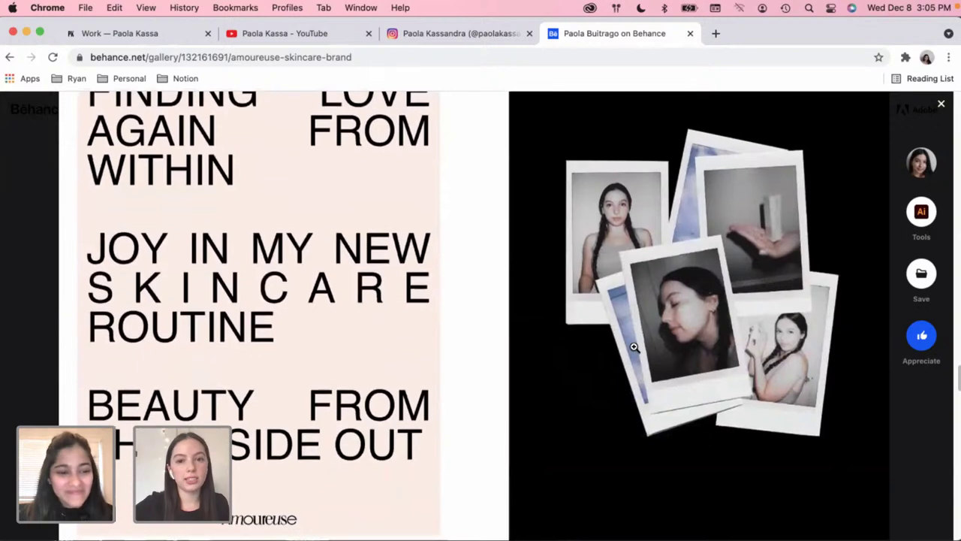
scroll(634, 347, "down", 2)
scroll(634, 346, "down", 5)
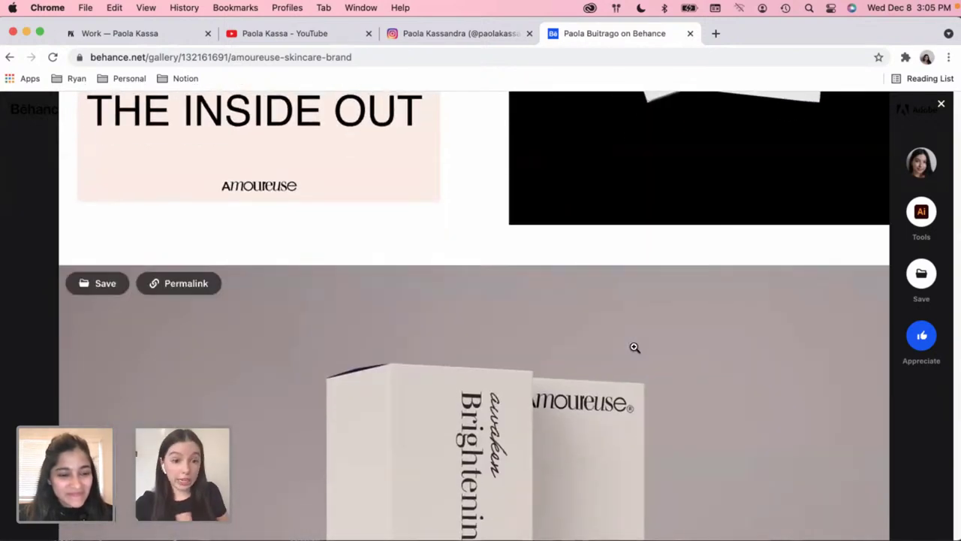
scroll(635, 347, "down", 3)
scroll(634, 347, "down", 3)
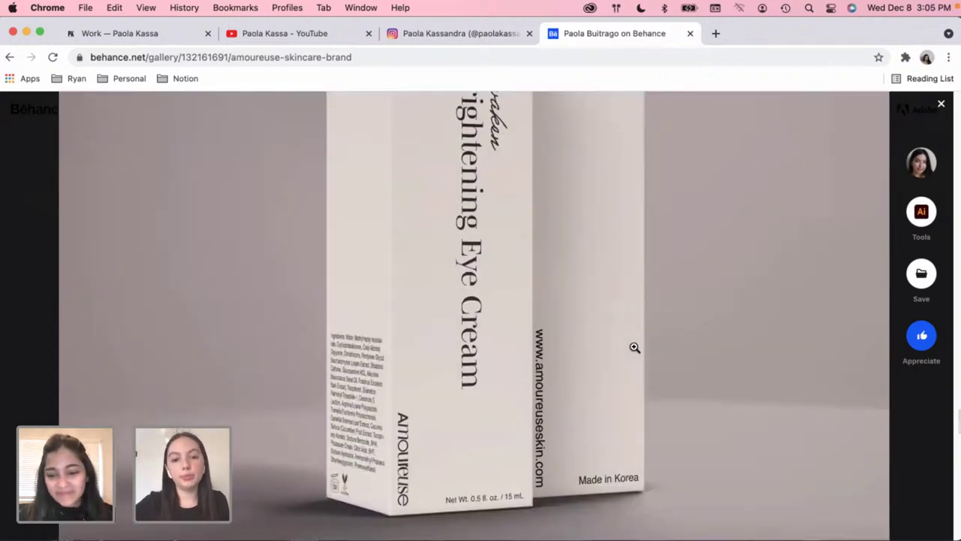
scroll(634, 347, "down", 6)
scroll(634, 347, "down", 5)
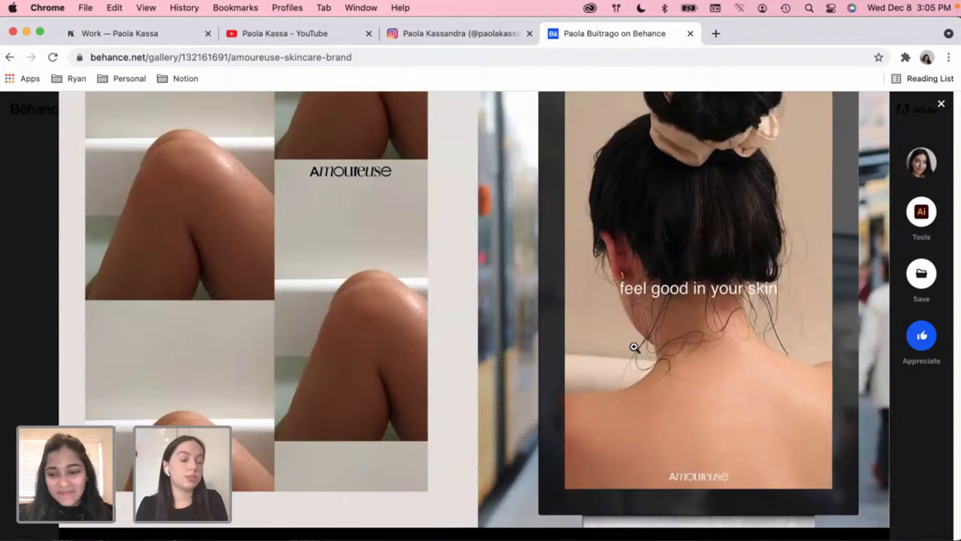
scroll(635, 347, "down", 3)
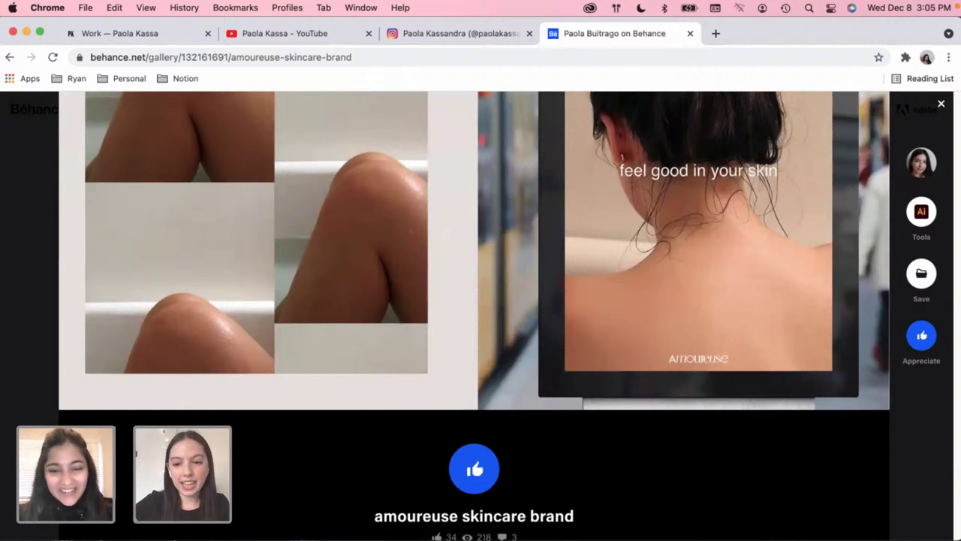
Show the portfolio PDF in Full Screen Mode and advance to the Comfort Club slide
key("super+Tab")
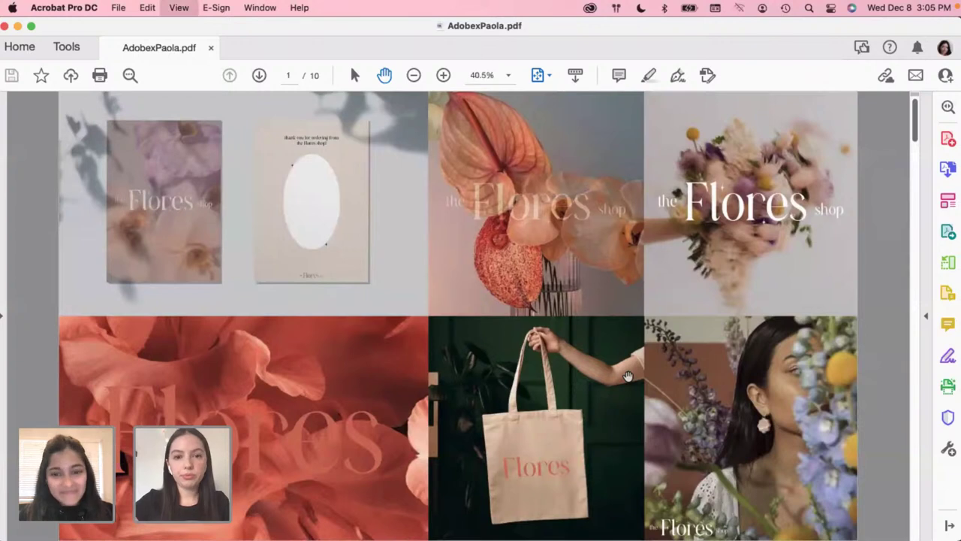
key("super+l")
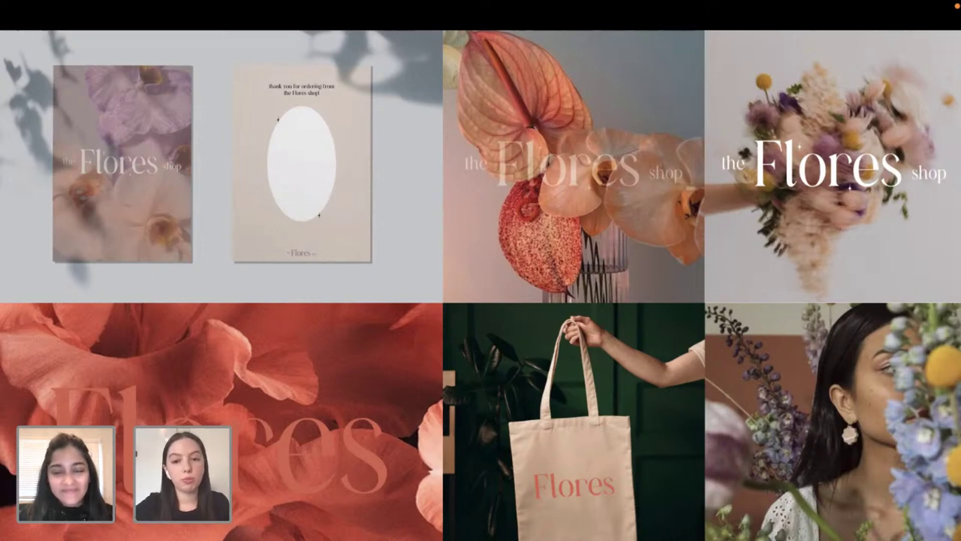
left_click(846, 398)
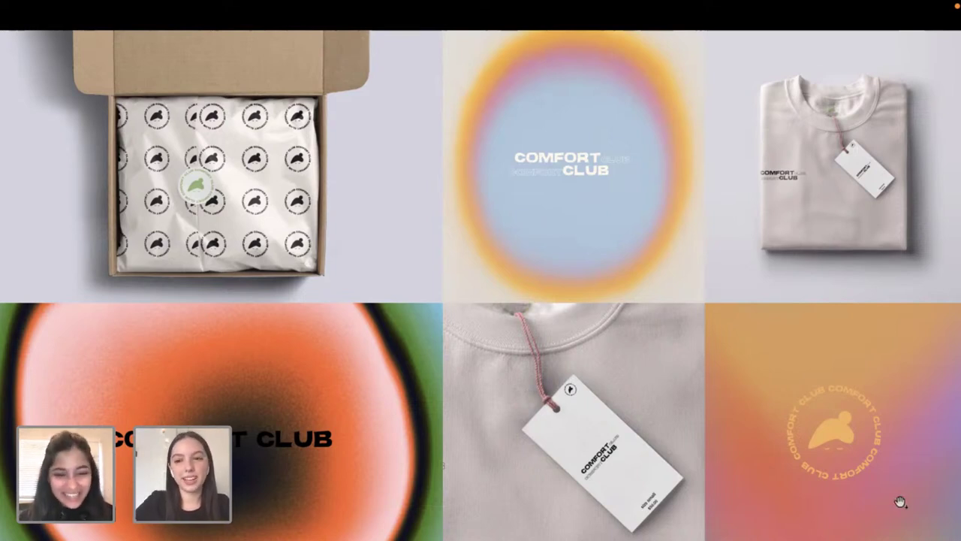
Advance to the 'Creating a Recycled Clothing Brand' title slide
key("Right")
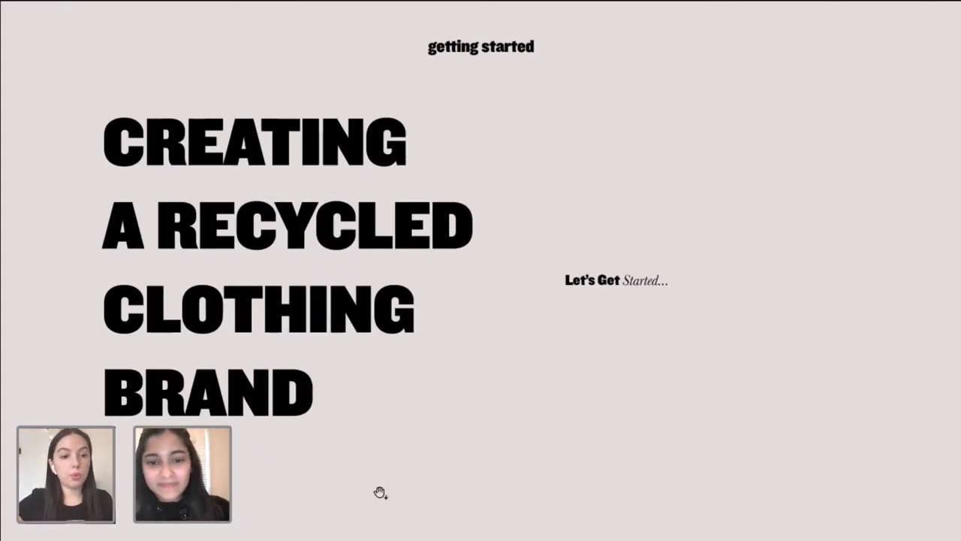
Advance to the market research slide with Planet Aid, Goodwill and Free The Girls logos
left_click(959, 446)
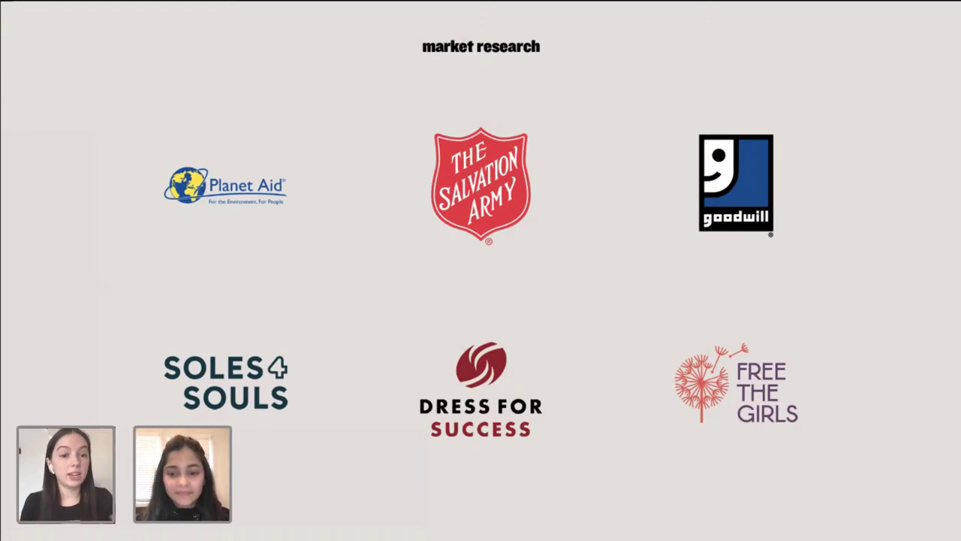
Advance to the Goodwill slide showing its mission statement and five values
key("Right")
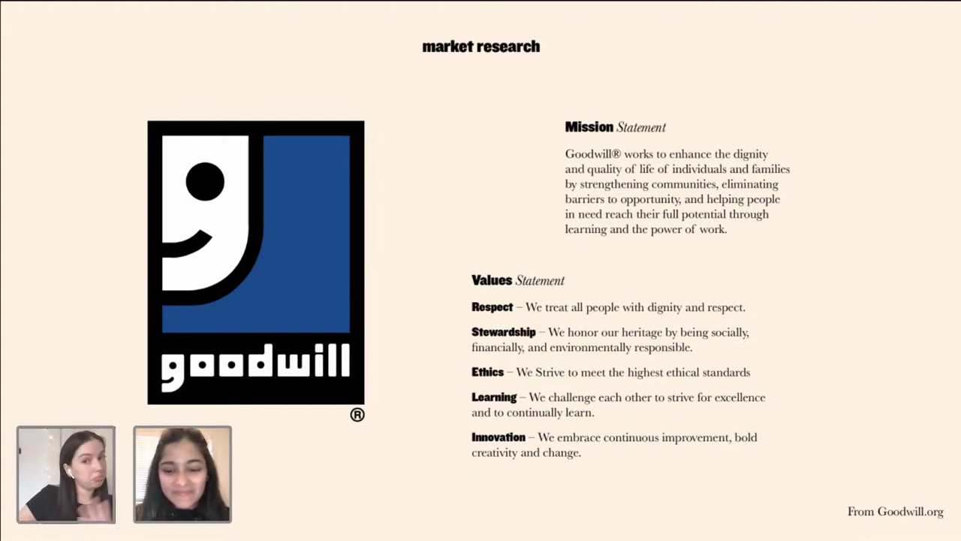
Advance to the Dress for Success slide with its mission and purpose statements
key("Right")
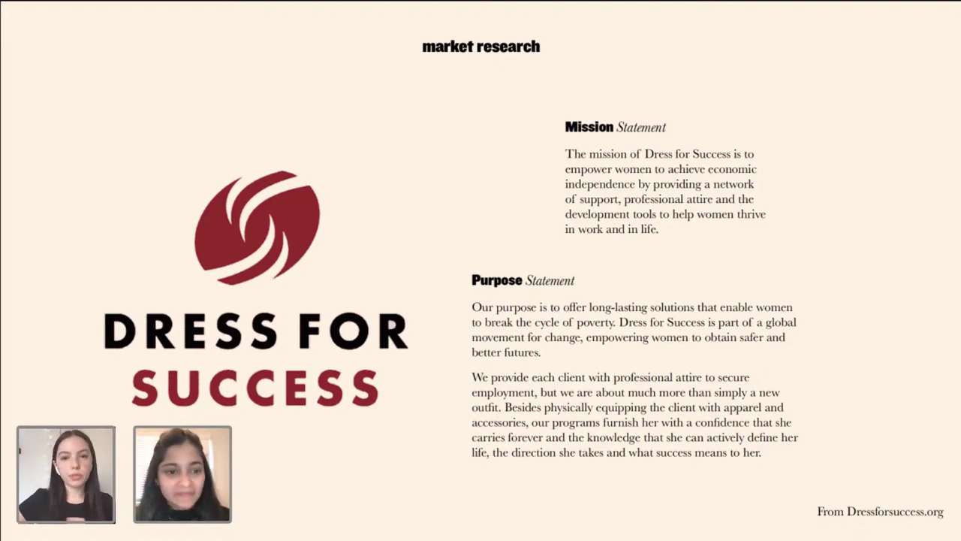
Advance to the Buffalo Exchange slide with its six-point mission statement
key("Right")
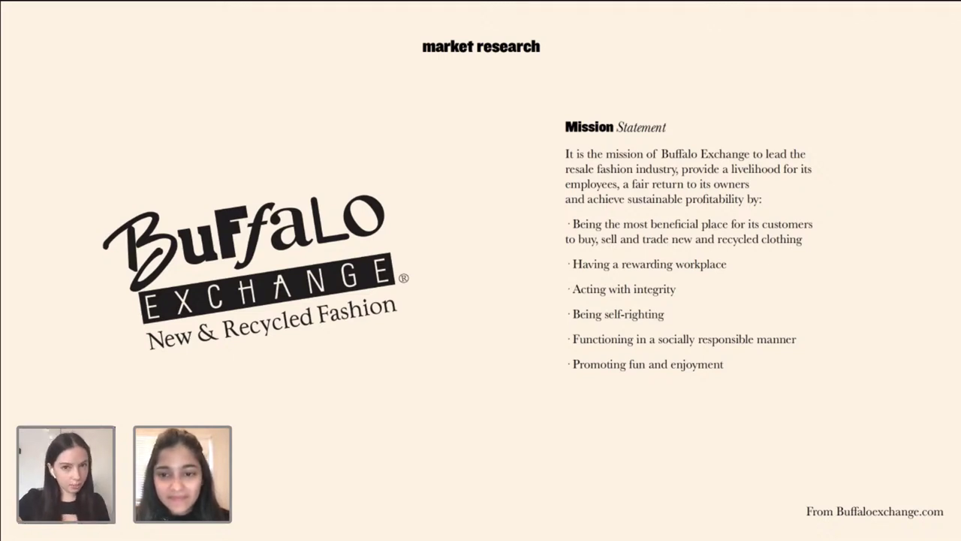
Advance to the 'Greenwashing' market research slide citing ecowatch.com
key("Right")
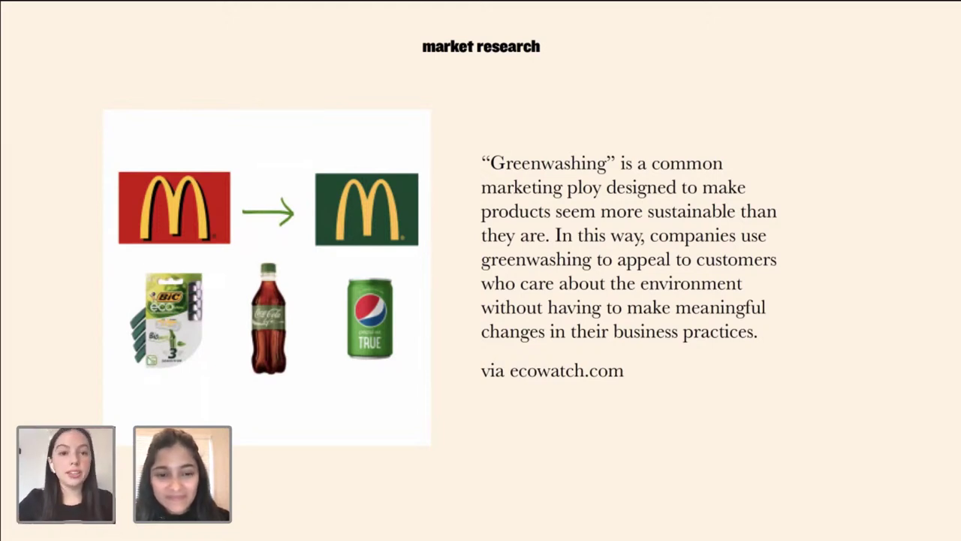
Advance to the FOLD 'project scope' slide with its values statement and key words
key("Right")
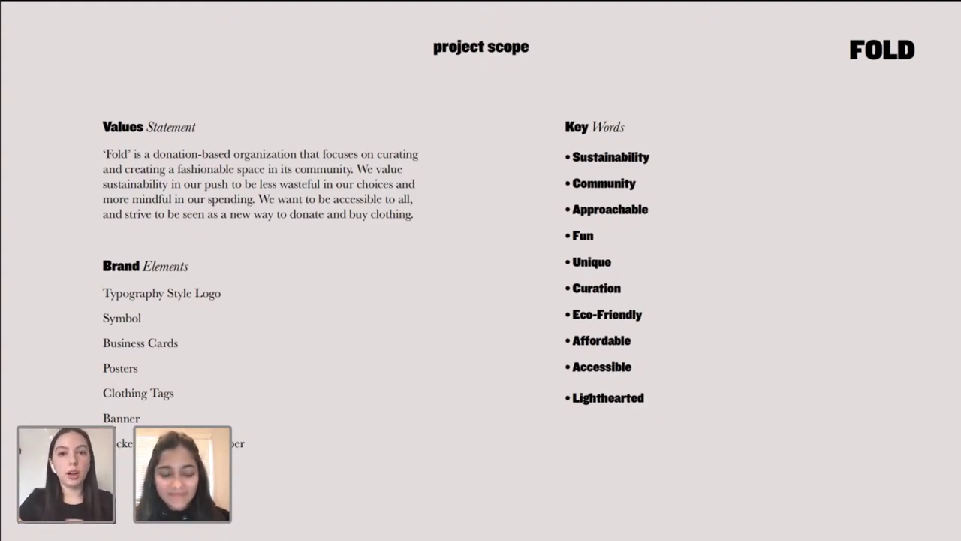
Advance to the 'inspiration' moodboard slide showing the thrift market and clothing rack
key("Right")
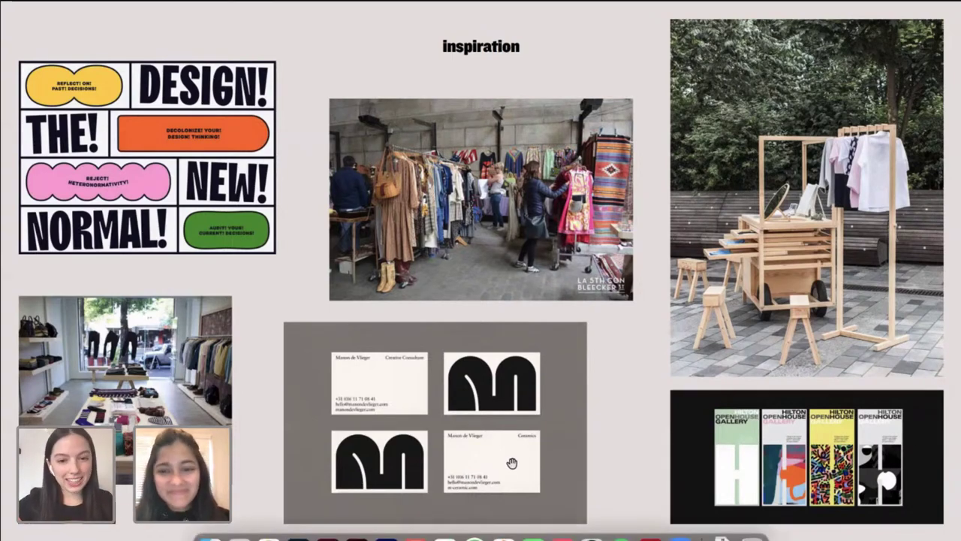
Exit full-screen, glance at the Behance page, then switch to FOLDproject.ai in Illustrator
key("Escape")
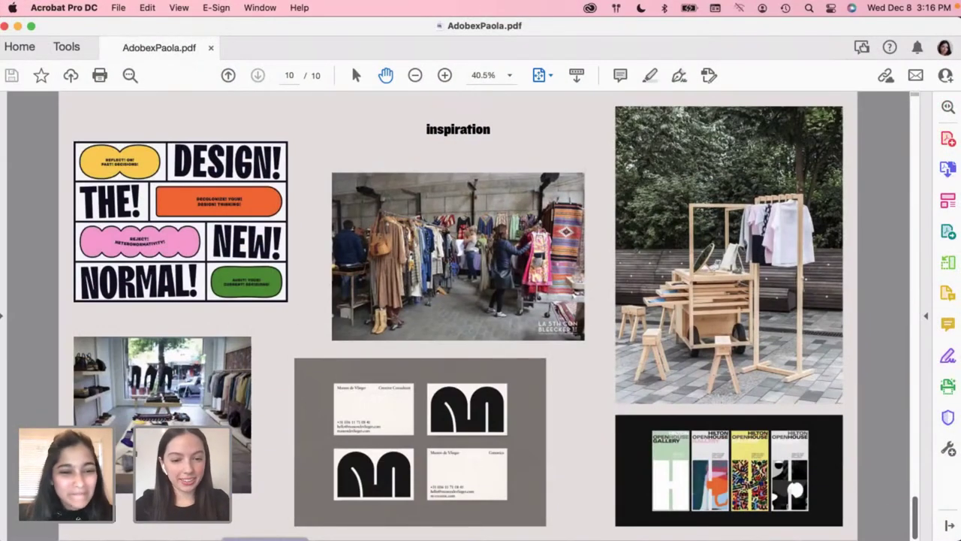
key("super+Tab")
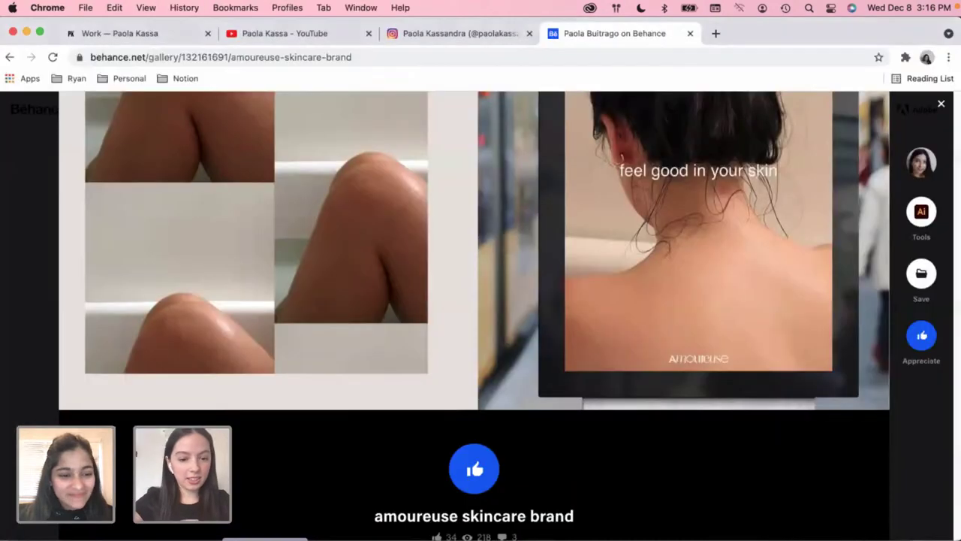
key("super+Tab")
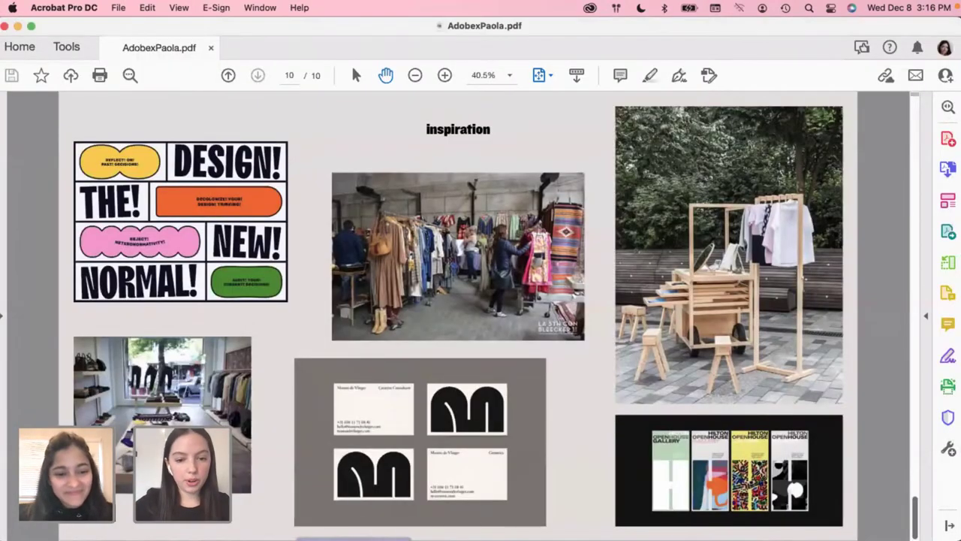
key("super+Tab")
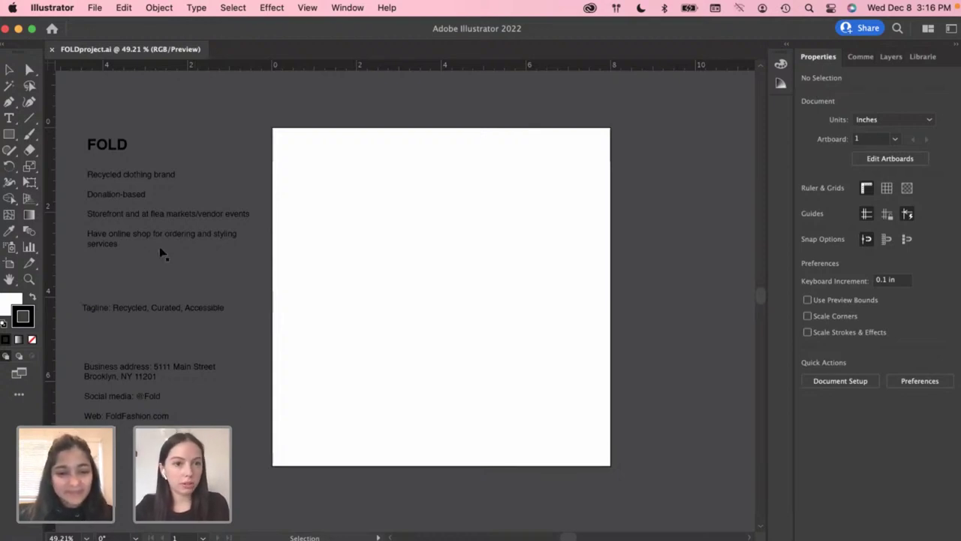
left_click(210, 146)
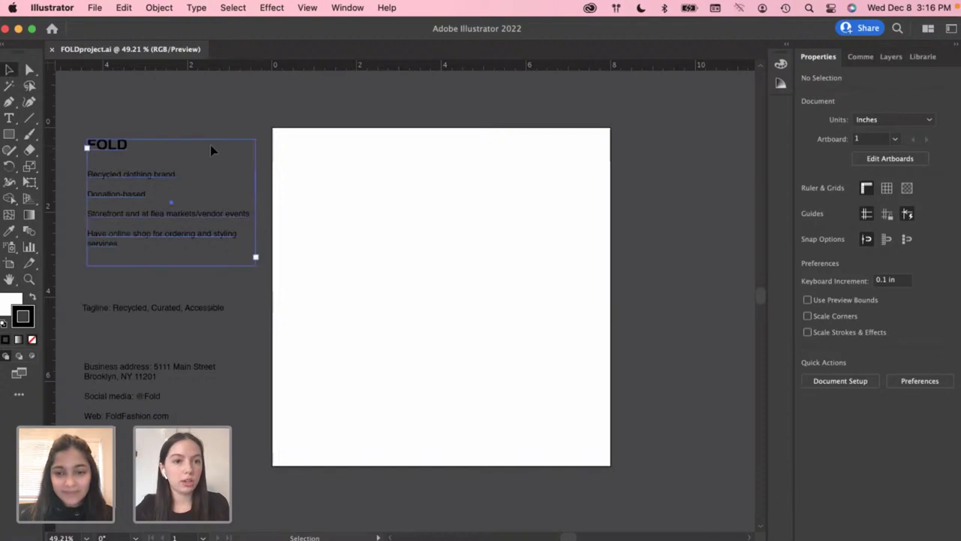
left_click(250, 130)
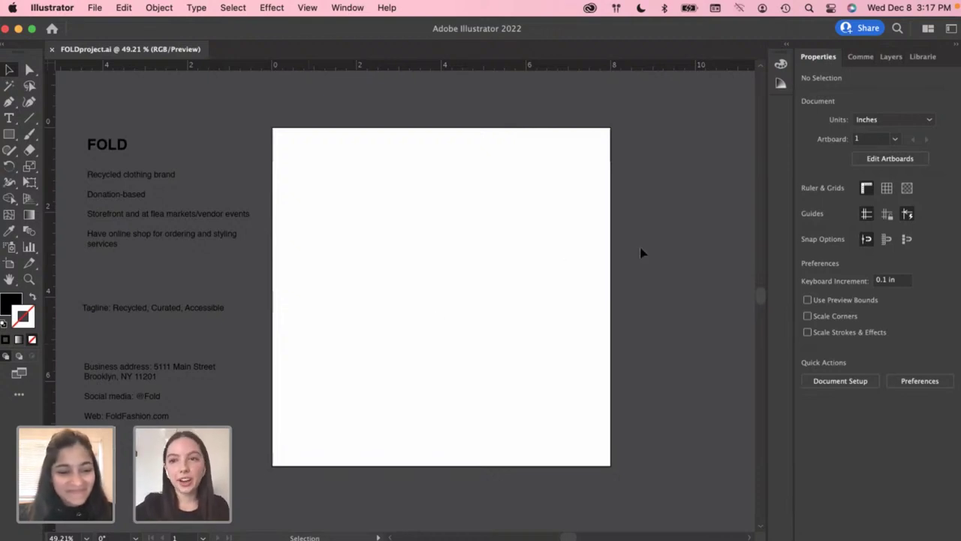
Place the SCAN0136 sketch from the Libraries panel onto the artboard
left_click(921, 58)
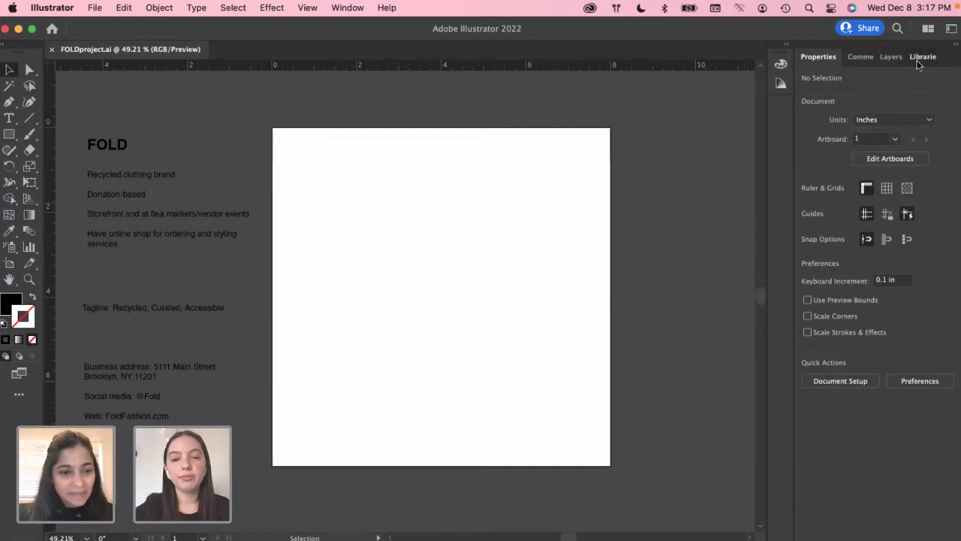
left_click_drag(848, 423, 504, 319)
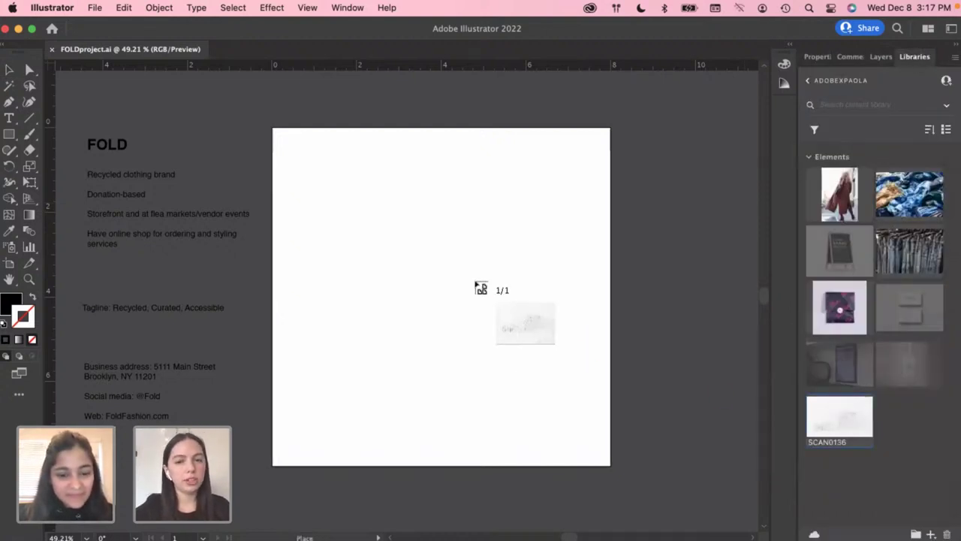
left_click(474, 279)
Move and slightly resize the placed scan so it sits over the artboard
left_click_drag(654, 334, 433, 203)
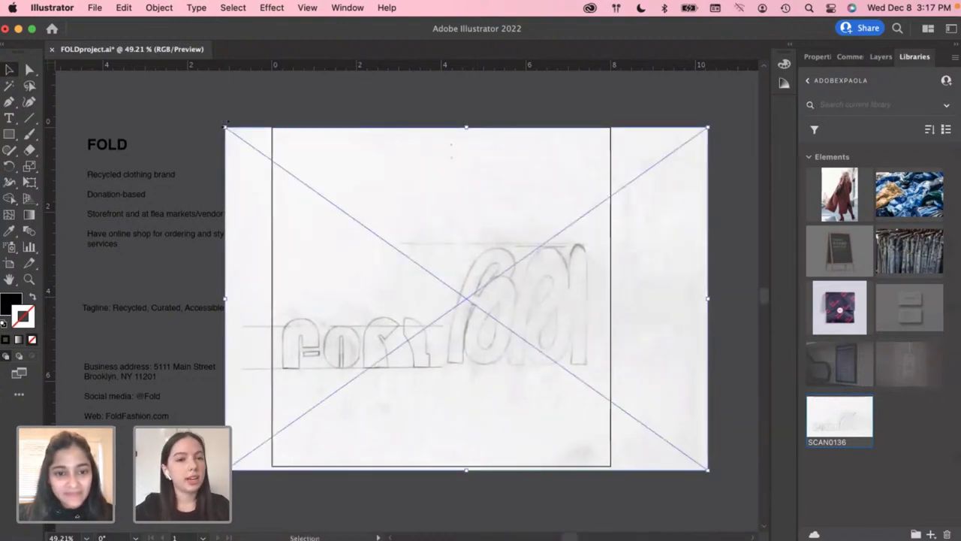
left_click_drag(225, 128, 294, 158)
left_click(333, 153)
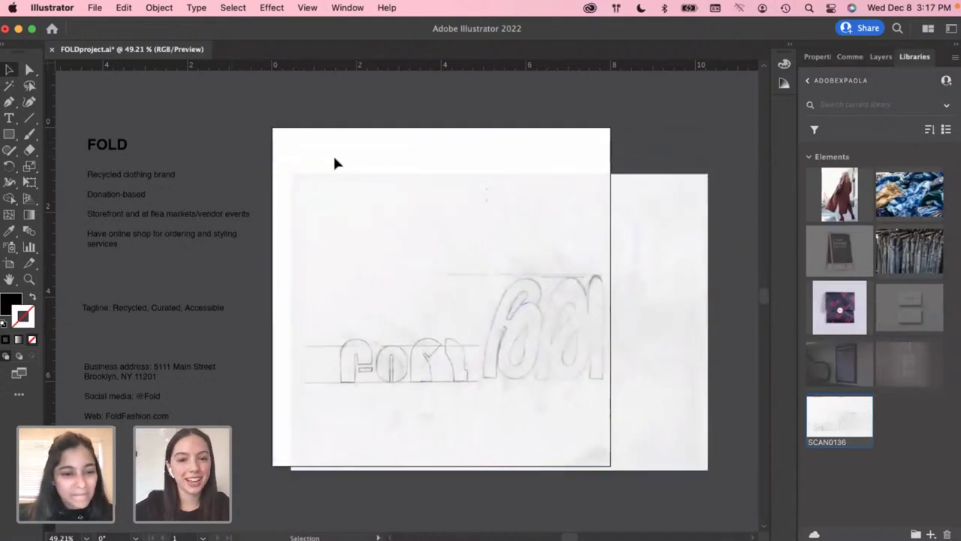
left_click_drag(487, 302, 467, 266)
left_click_drag(451, 209, 455, 230)
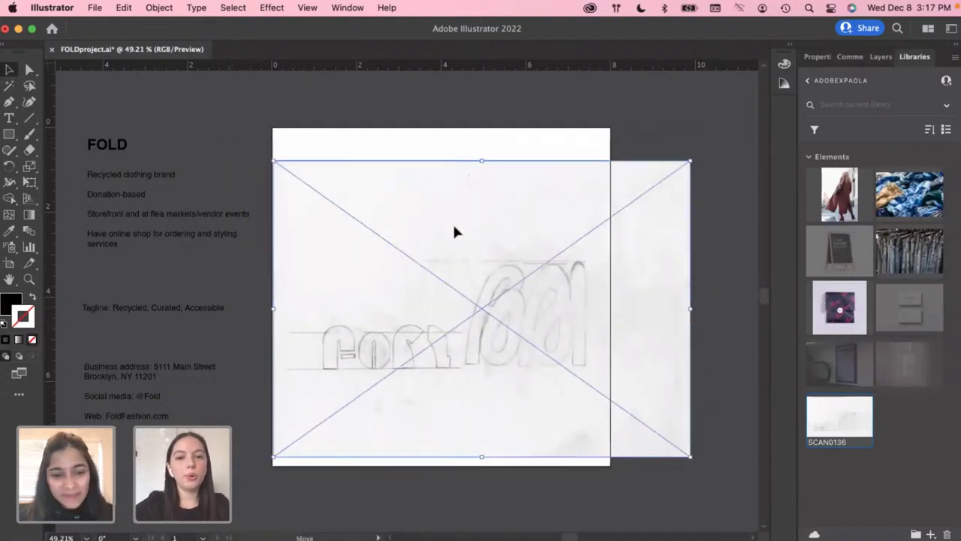
left_click(435, 142)
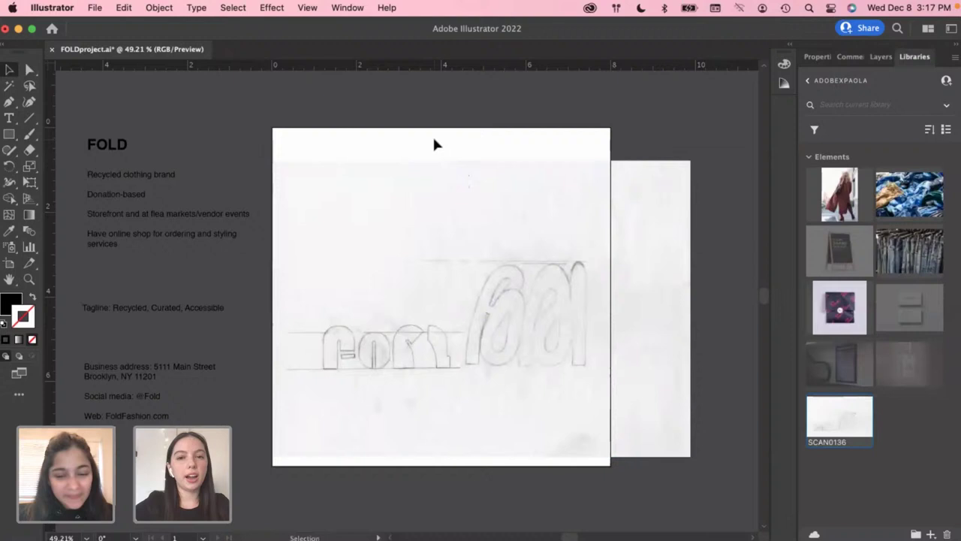
left_click(817, 56)
left_click(380, 293)
left_click_drag(379, 293, 406, 288)
left_click(286, 412)
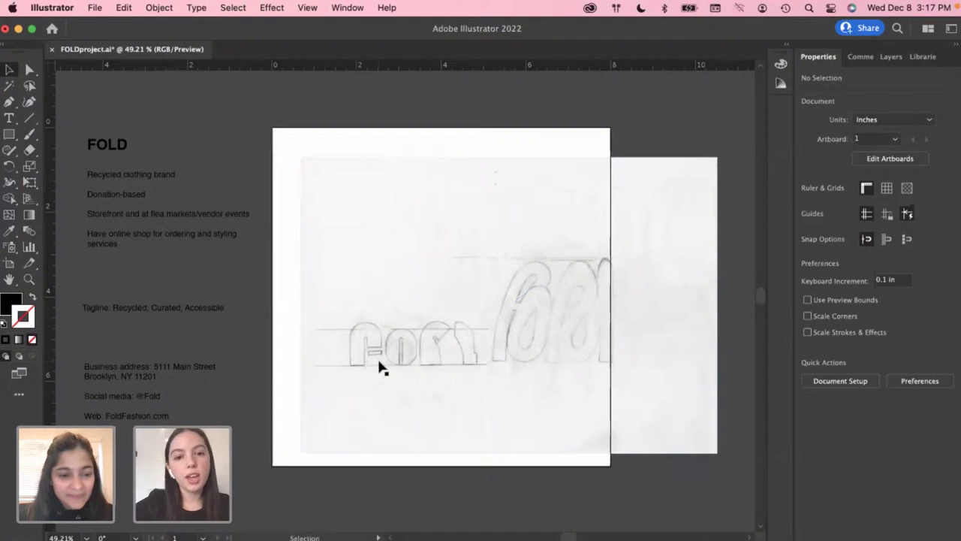
Zoom in on the letters and nudge the sketch slightly left into alignment
scroll(390, 361, "up", 2)
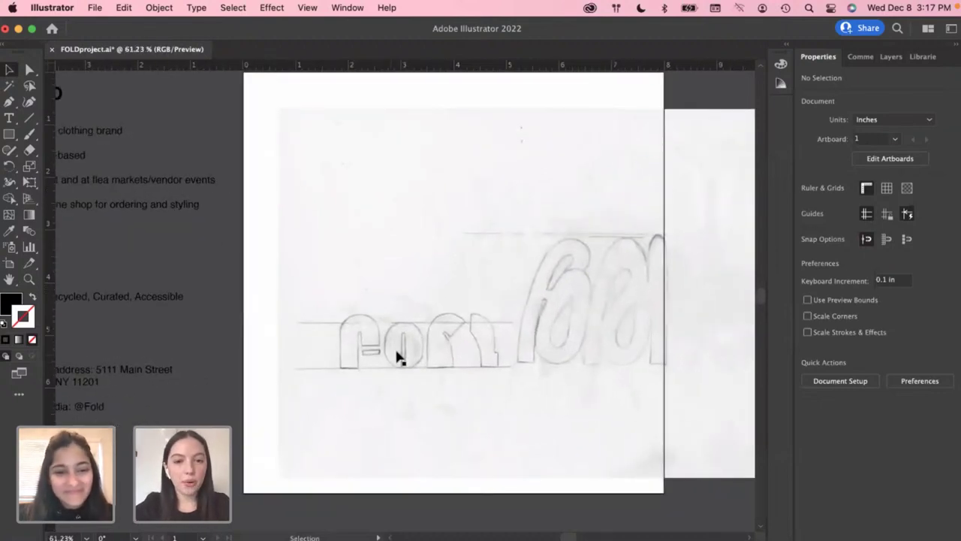
left_click_drag(573, 368, 560, 369)
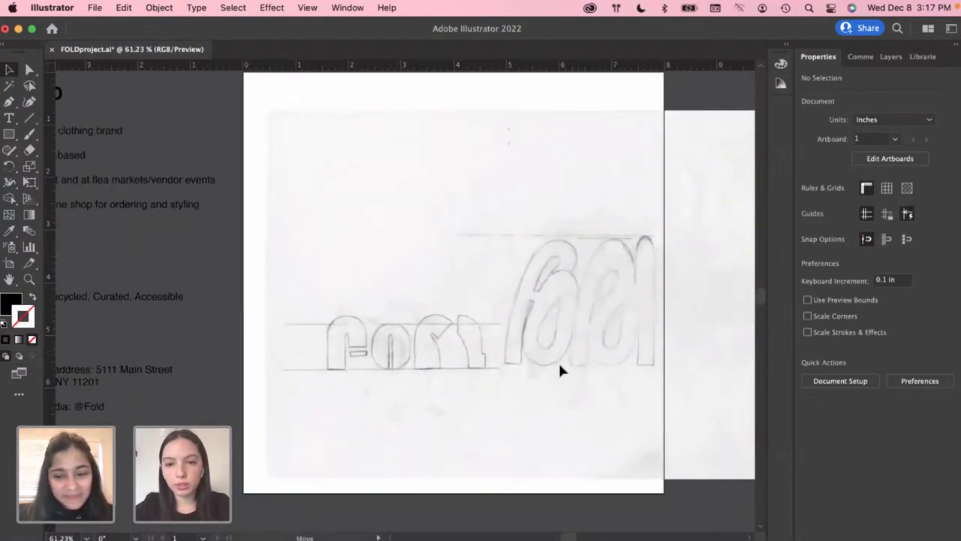
left_click(484, 103)
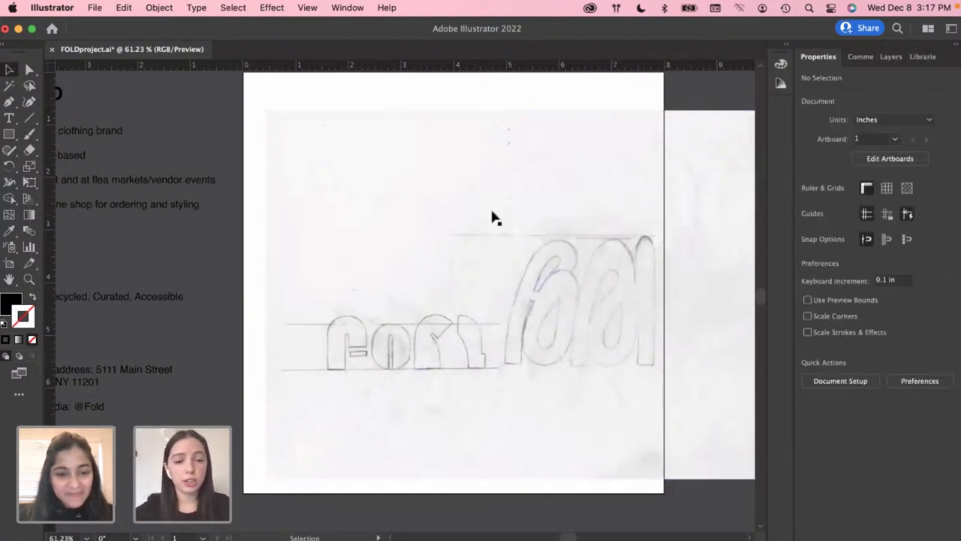
left_click(515, 232)
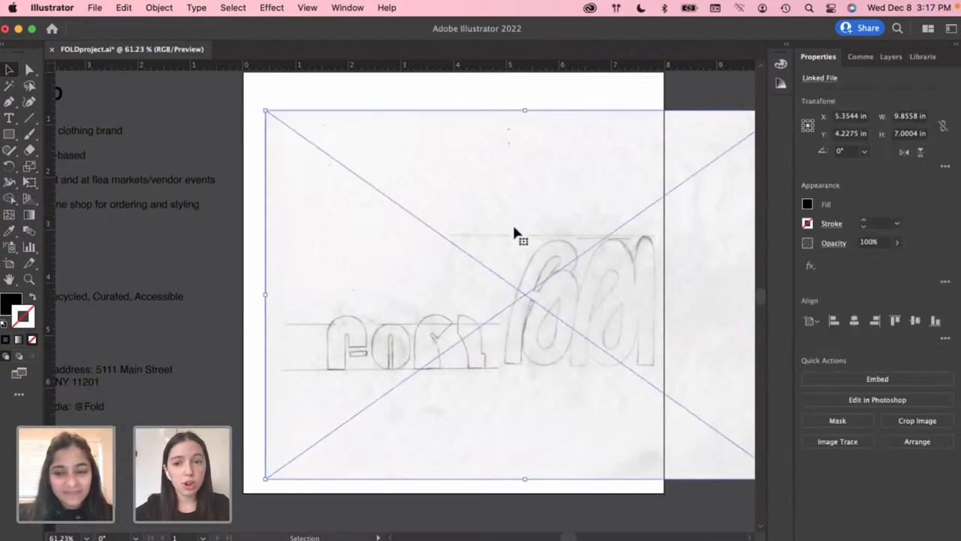
left_click_drag(330, 271, 310, 274)
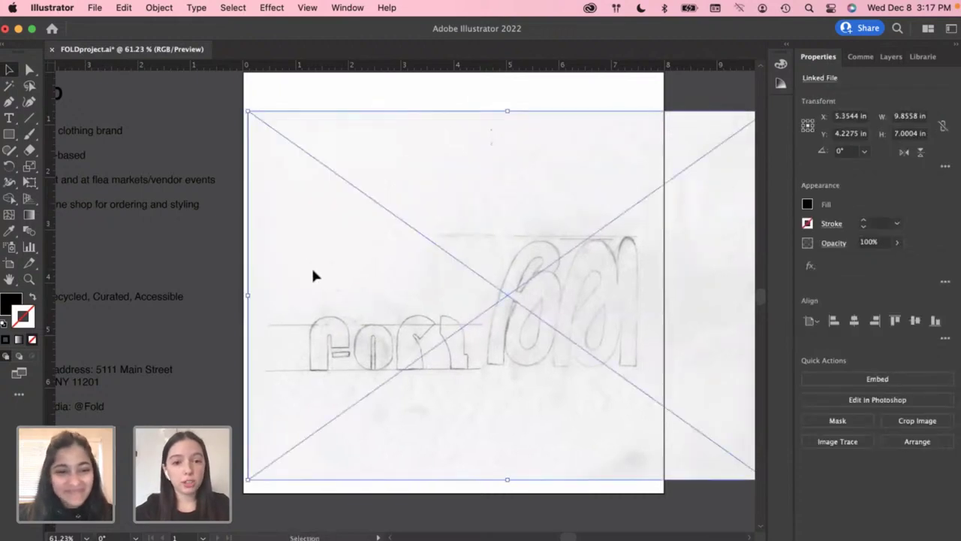
left_click(233, 289)
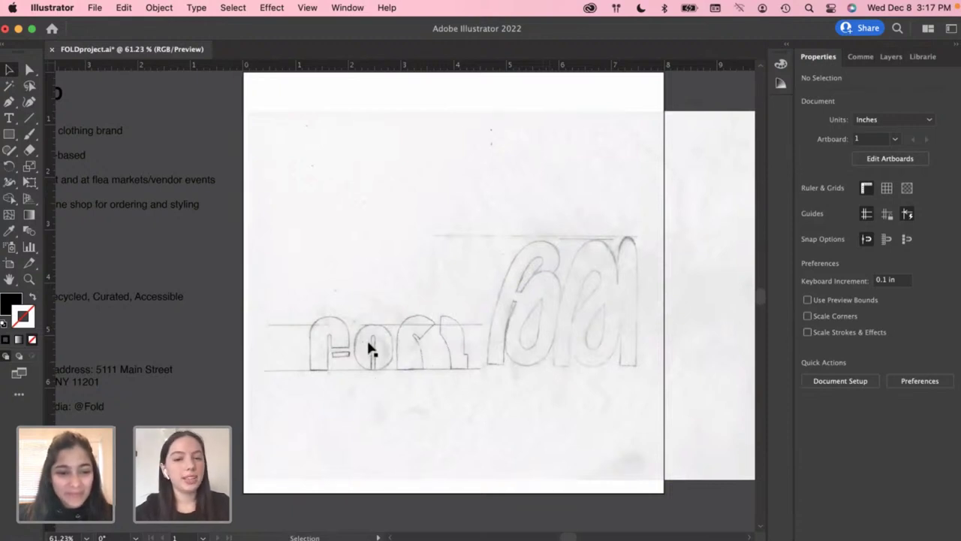
scroll(368, 349, "up", 3)
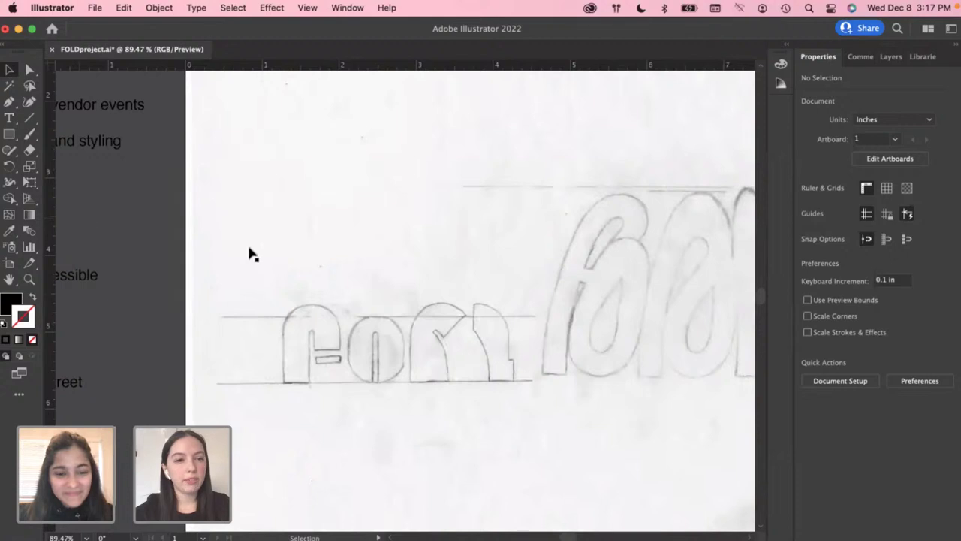
left_click_drag(356, 285, 351, 280)
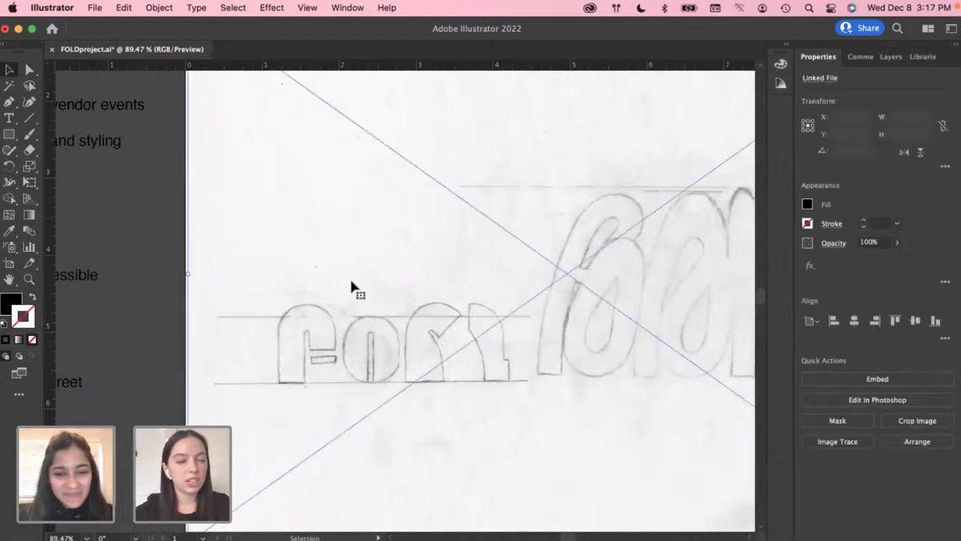
left_click(151, 264)
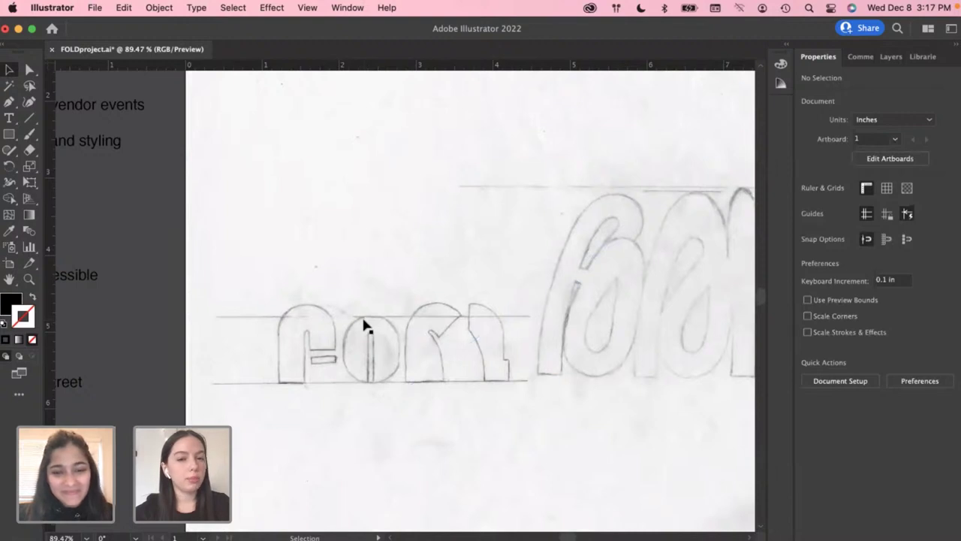
scroll(343, 343, "up", 4)
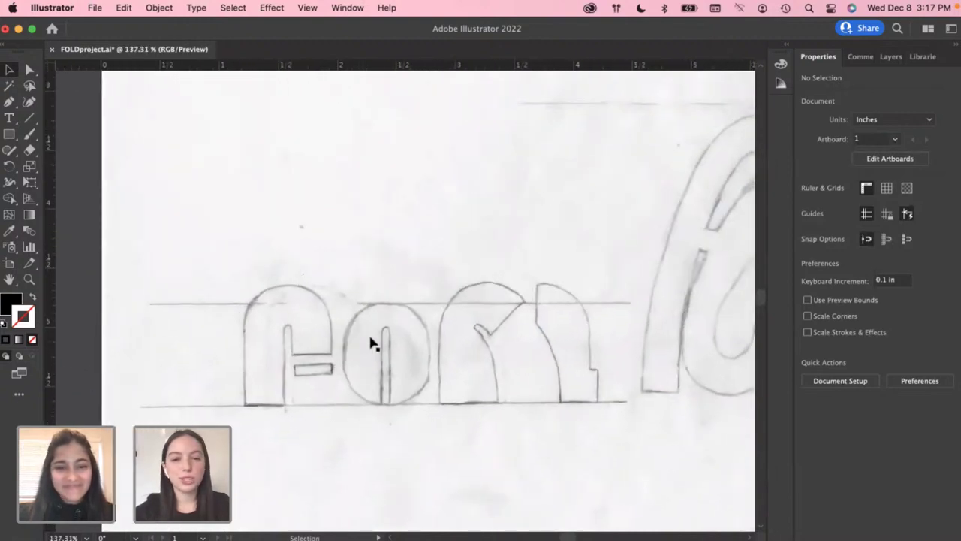
Choose the Pen tool with no fill and a light pink #efaeff stroke
left_click(10, 103)
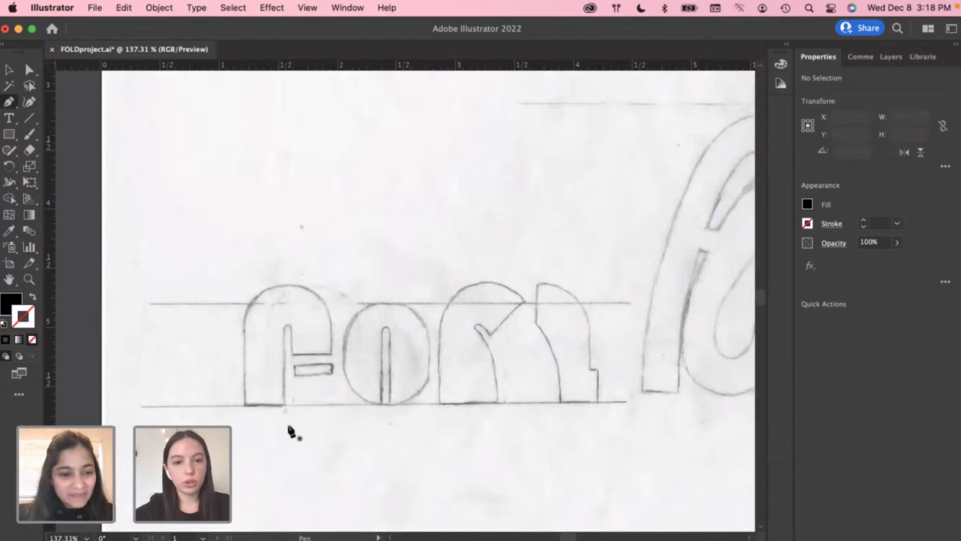
left_click(31, 297)
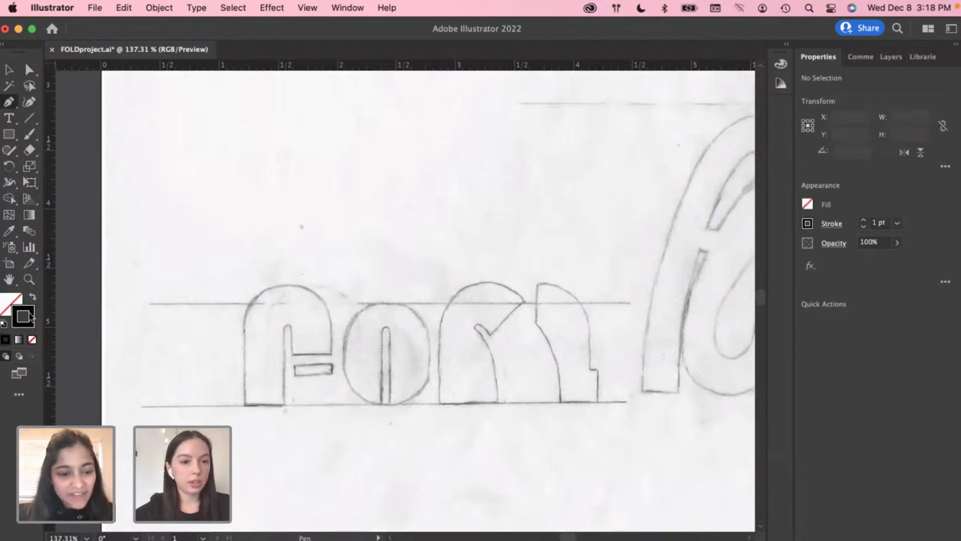
double_click(30, 317)
left_click(798, 322)
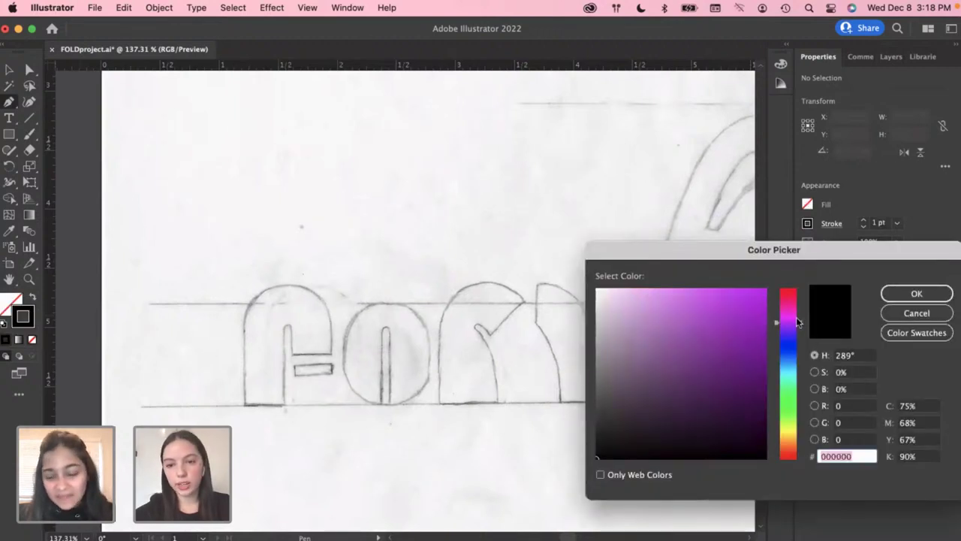
left_click_drag(674, 317, 650, 288)
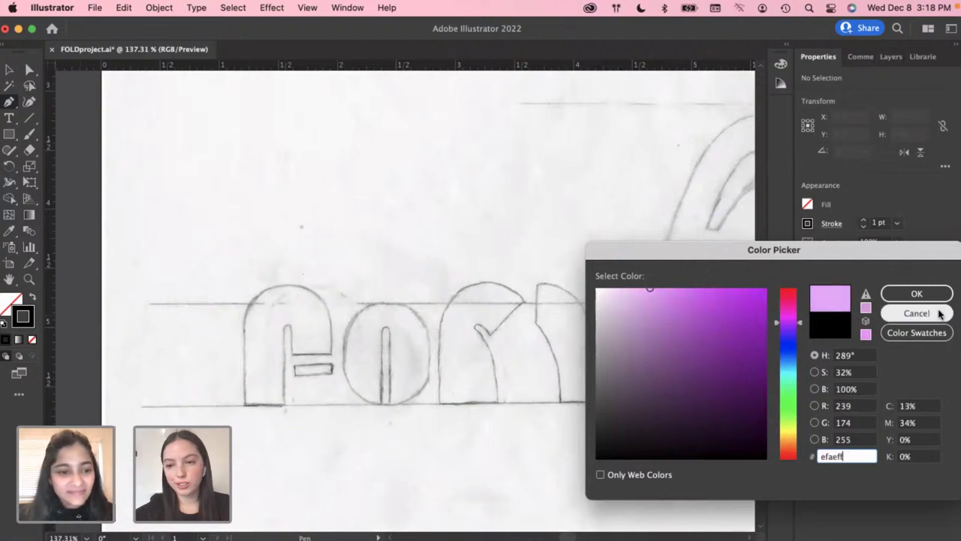
left_click(916, 292)
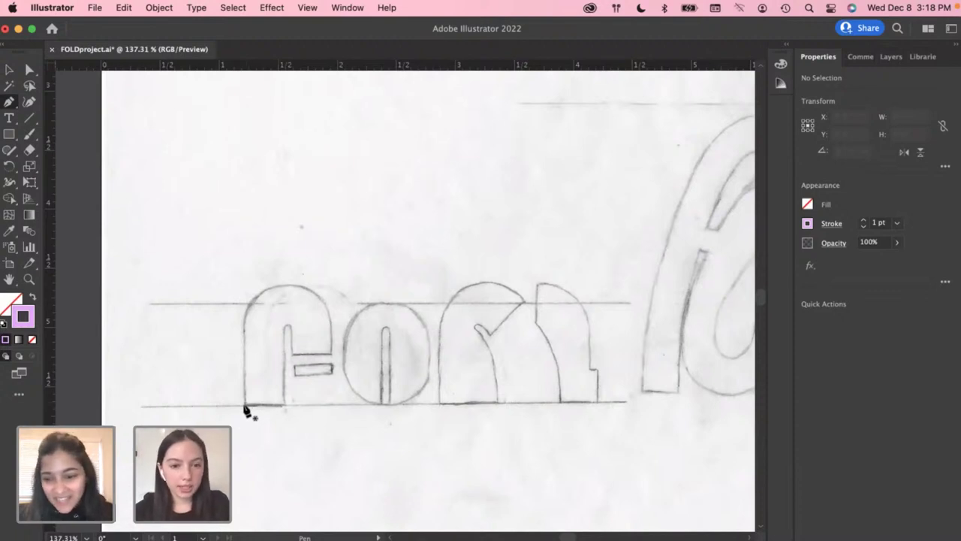
Trace the F's baseline and up its inner stem with Pen anchors
left_click(244, 406)
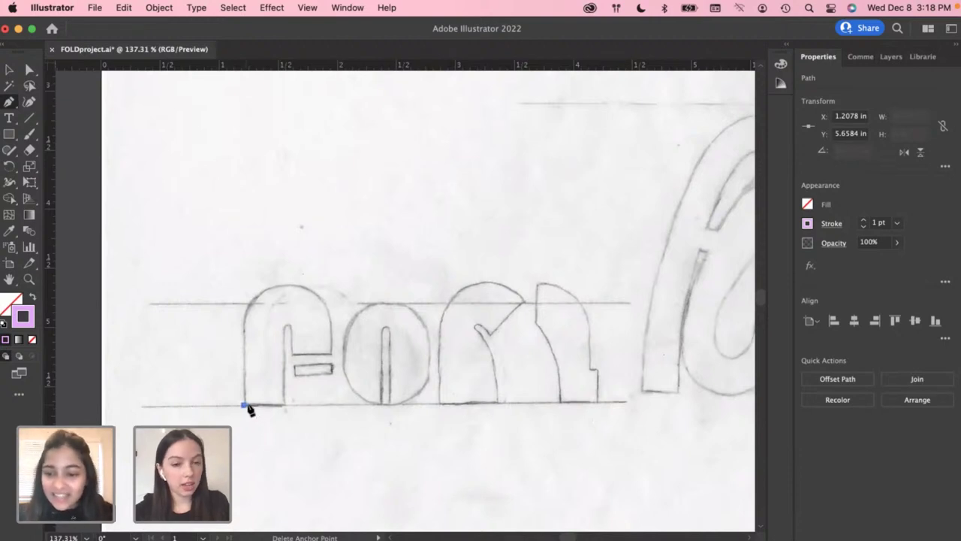
left_click(284, 406)
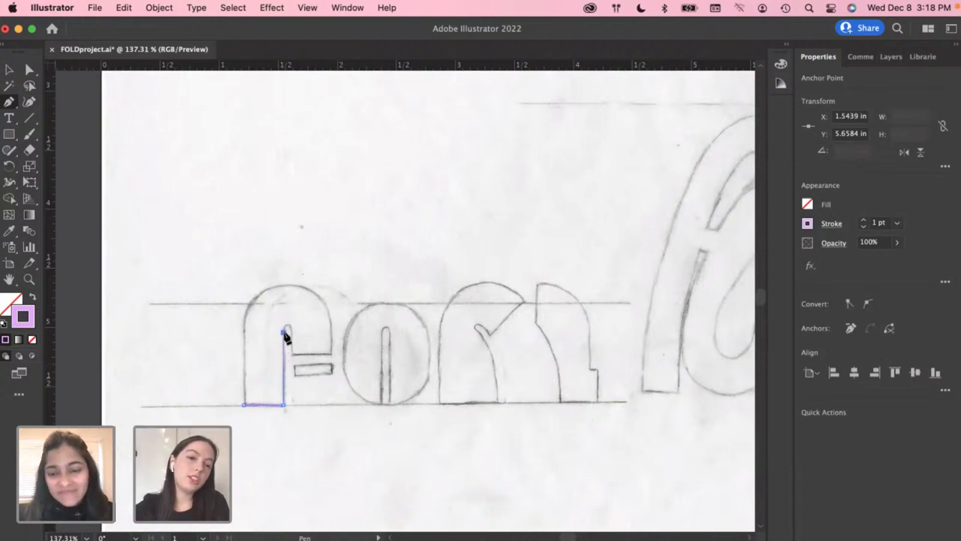
left_click(286, 335)
scroll(287, 338, "up", 1)
scroll(285, 337, "up", 6)
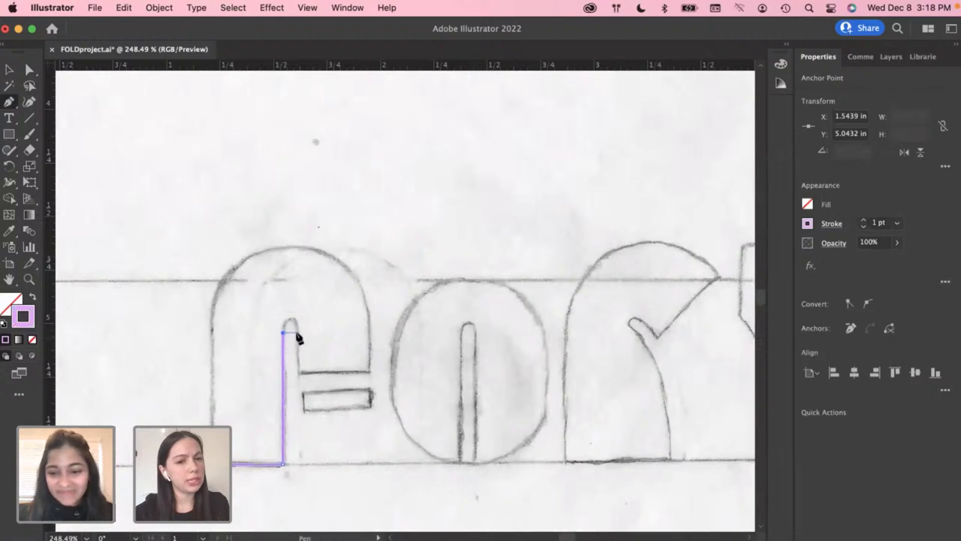
left_click_drag(297, 331, 303, 363)
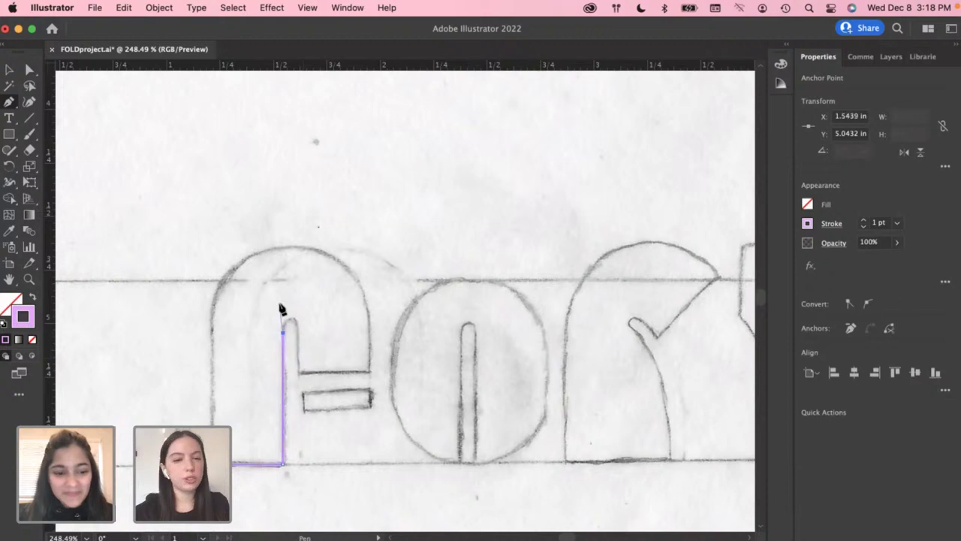
left_click(297, 329)
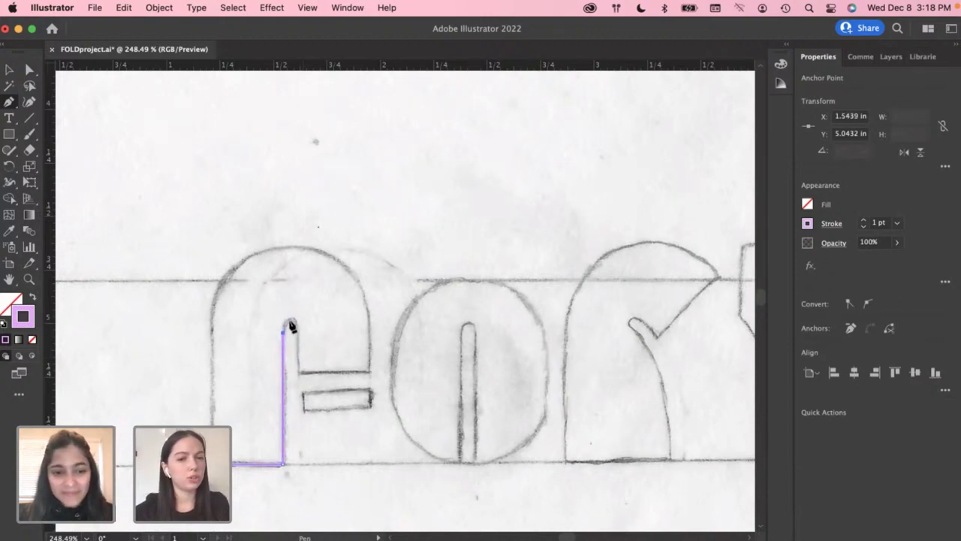
left_click(293, 325, "super")
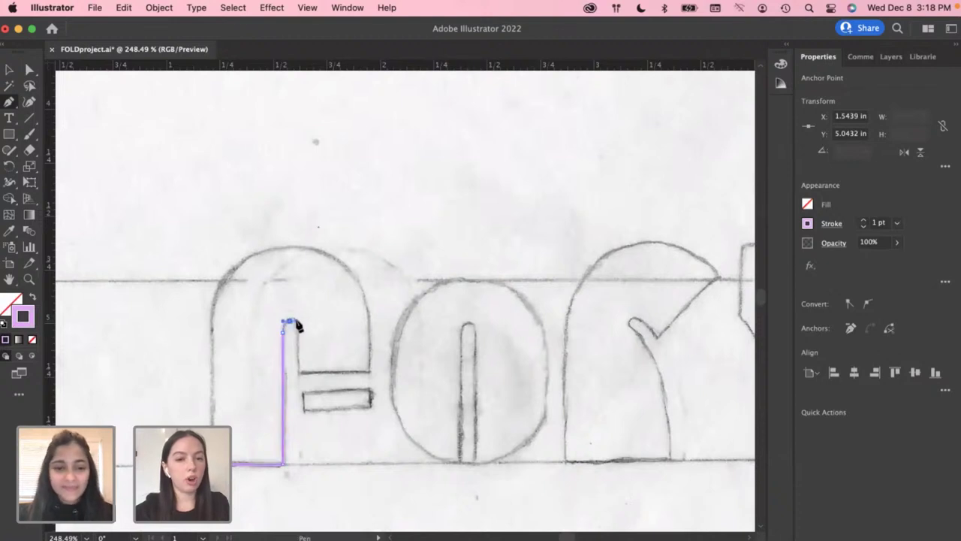
Round off the stem's top and extend the path along the crossbar's upper edge
left_click(294, 323, "super")
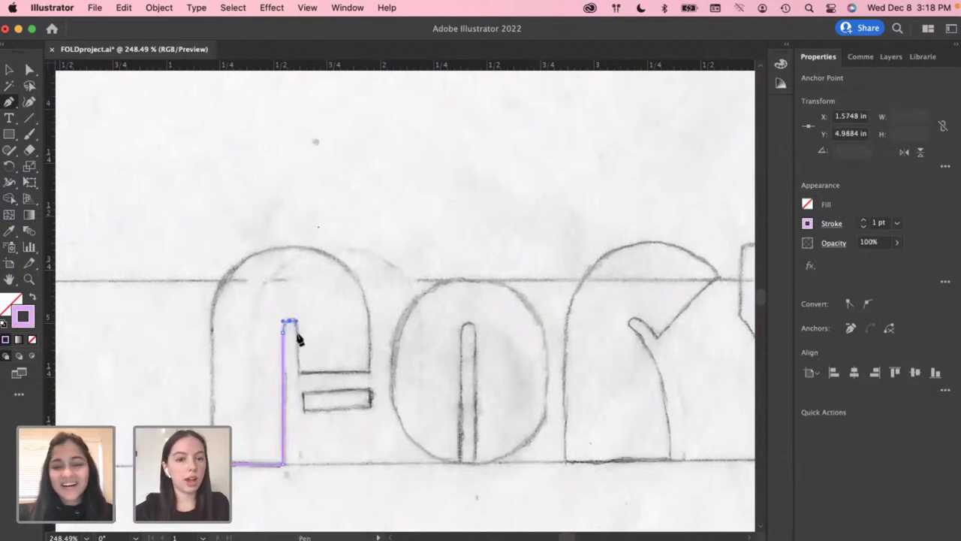
mouse_move(299, 340)
left_mouse_down()
mouse_move(301, 381)
mouse_move(297, 373)
left_mouse_up()
left_click(297, 373)
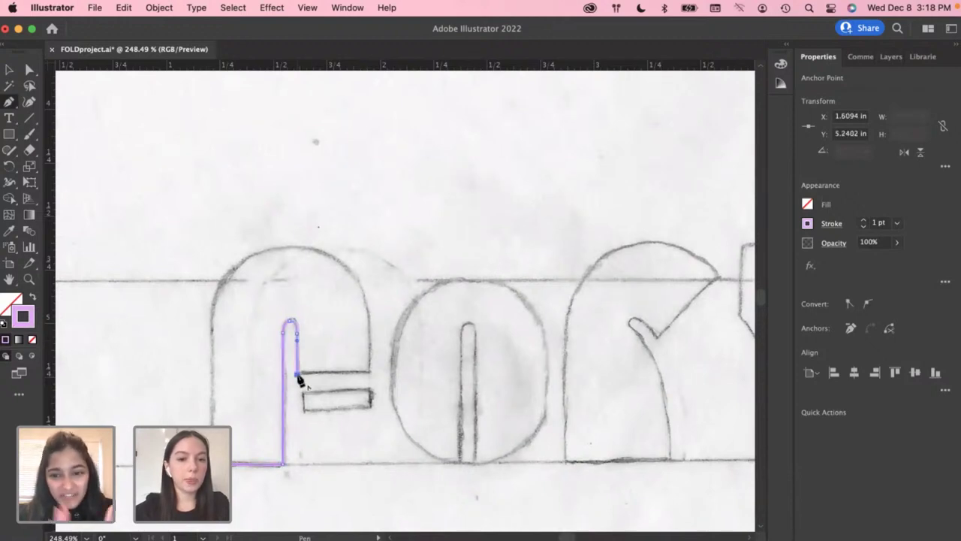
left_click(368, 373)
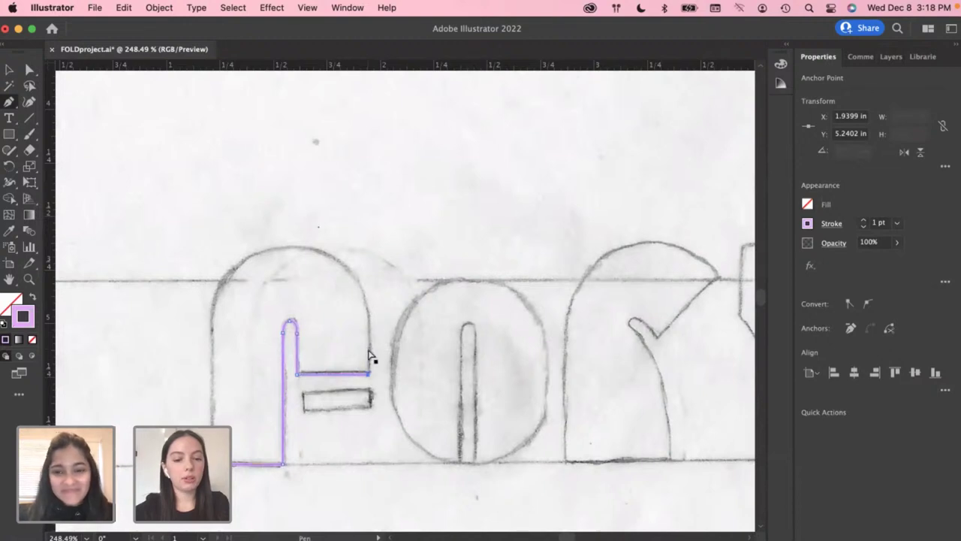
key("super+z")
left_click(369, 374)
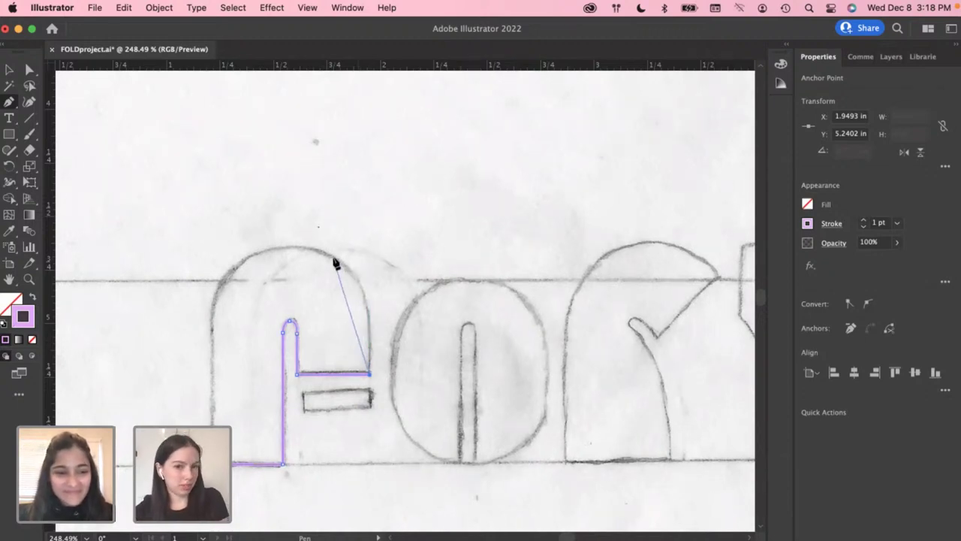
Draw a first curve over the F's arch, then undo the badly shaped result
left_click_drag(334, 258, 288, 242)
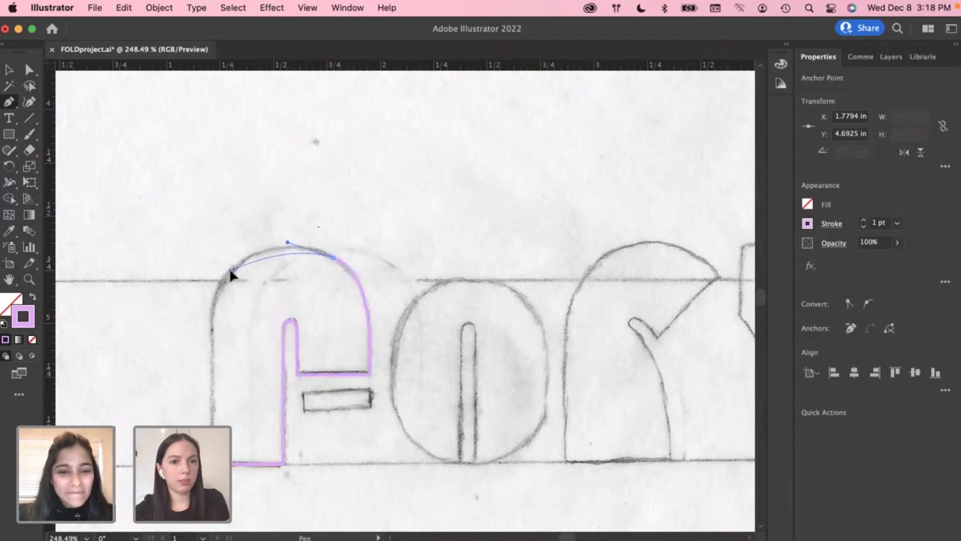
left_click(211, 292)
key("a")
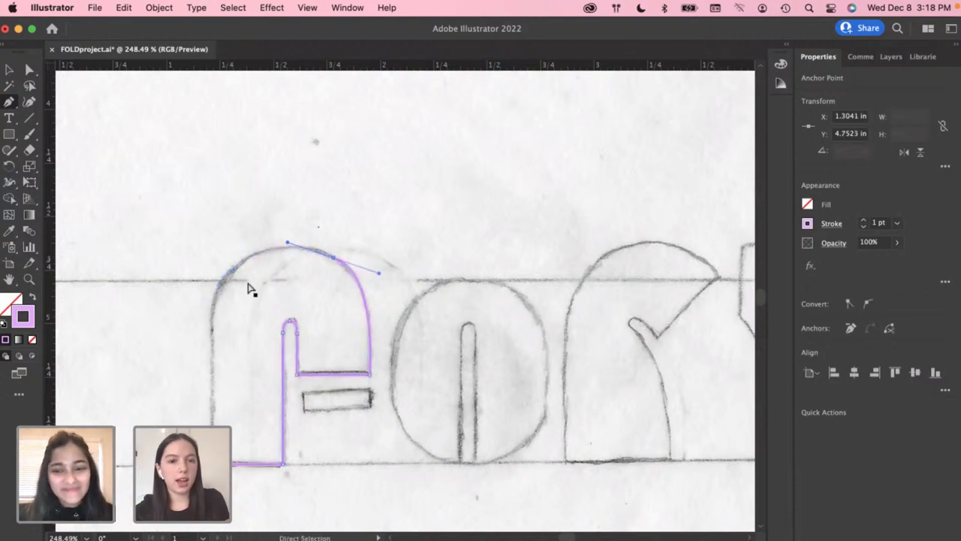
key("super+z")
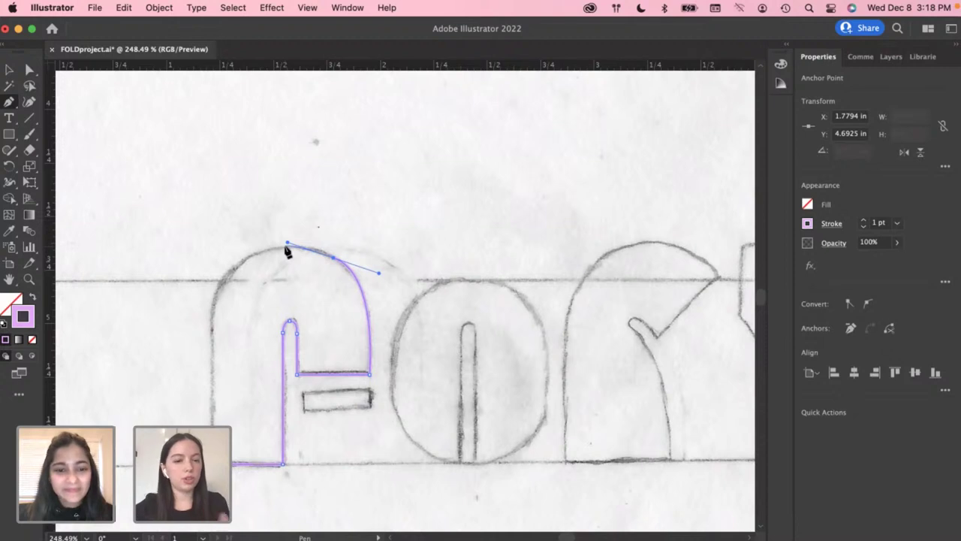
key("super+z")
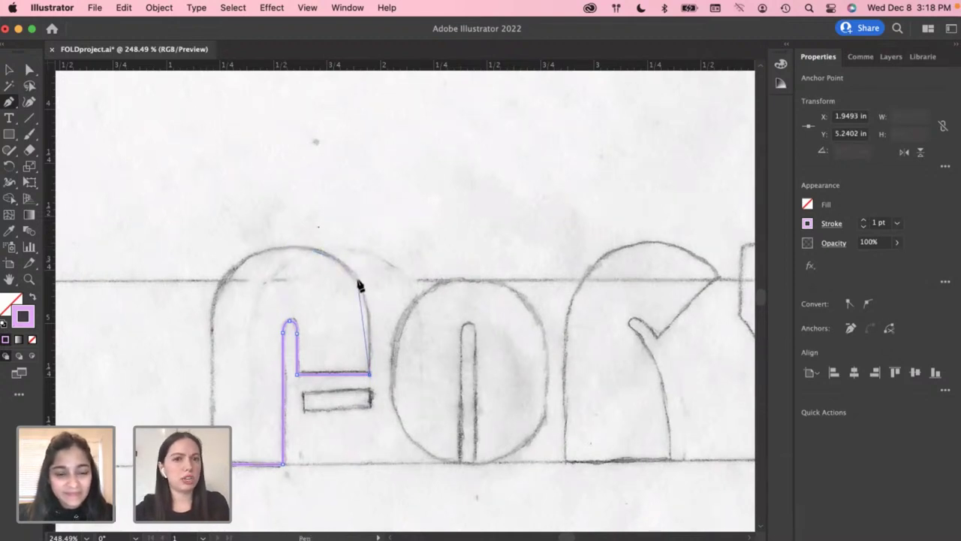
Redraw smooth curves up the arch, over the letter's top and down its left side
left_click_drag(357, 280, 337, 259)
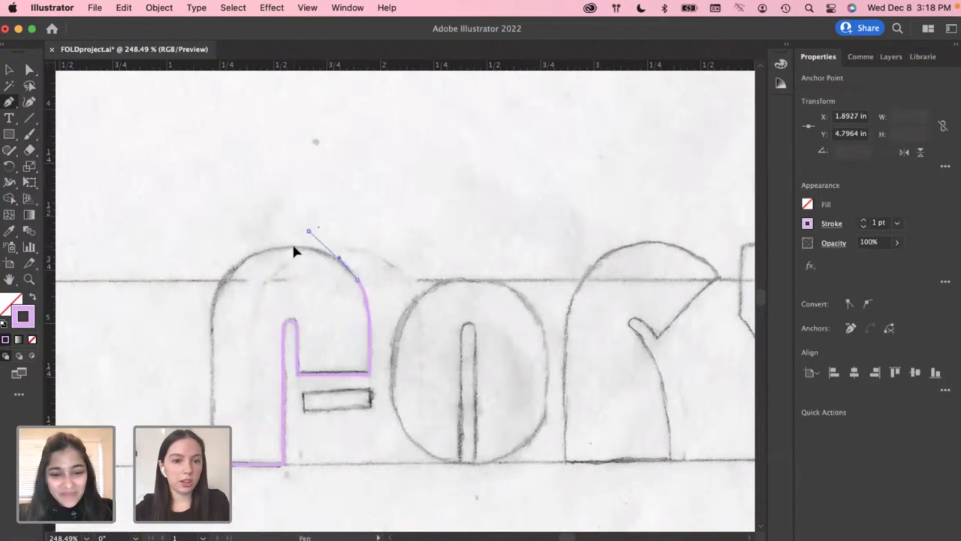
left_click_drag(294, 252, 300, 253)
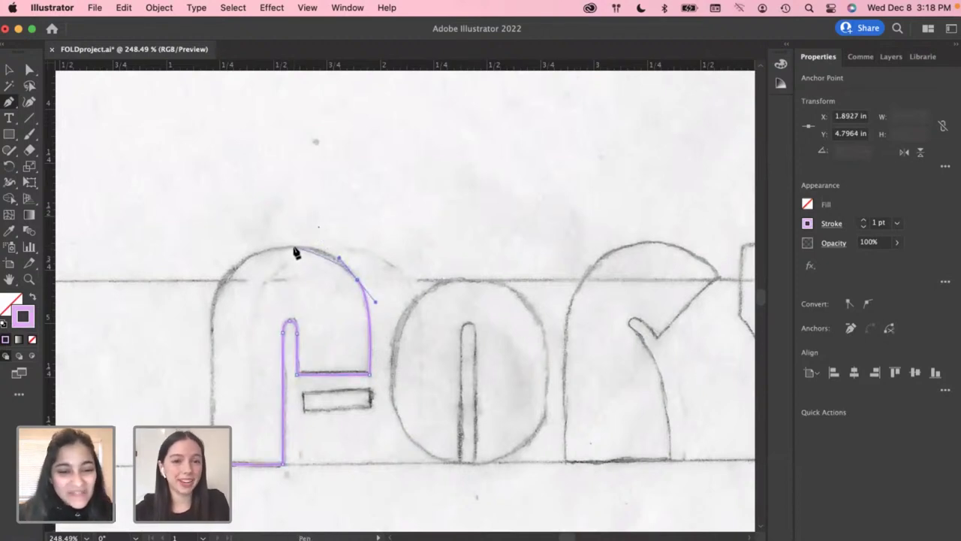
left_click(282, 252, "super")
left_click(271, 253, "super")
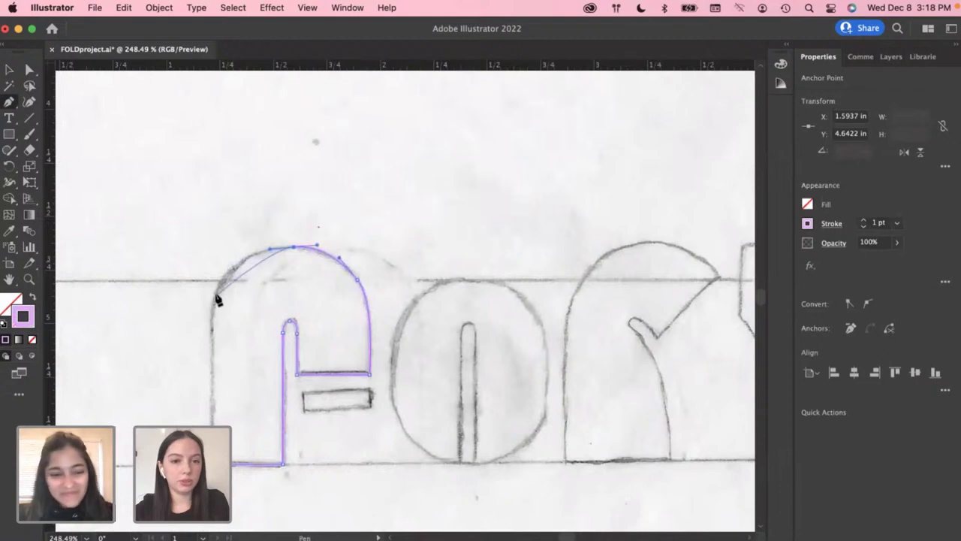
key("super+z")
key("super+z")
key("super+z")
key("super+z")
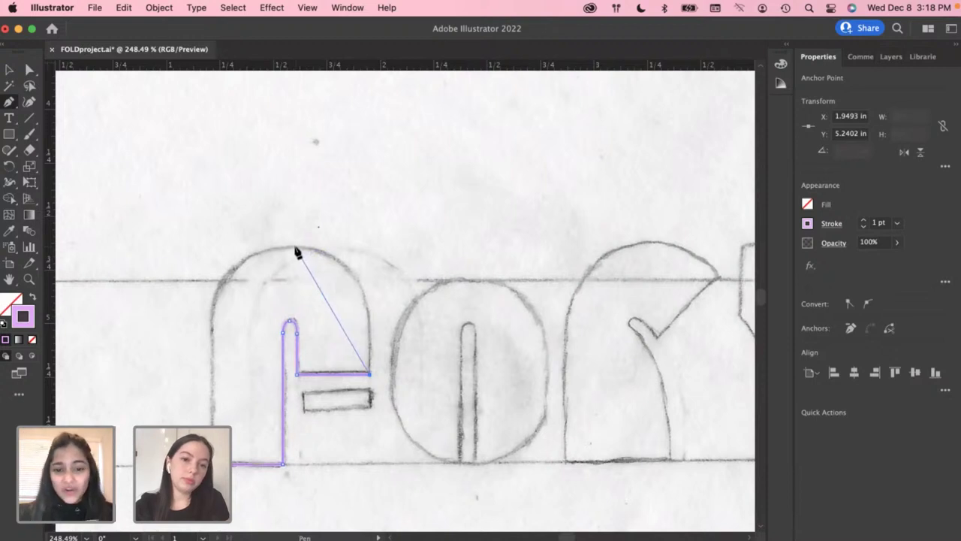
left_click_drag(295, 247, 199, 252)
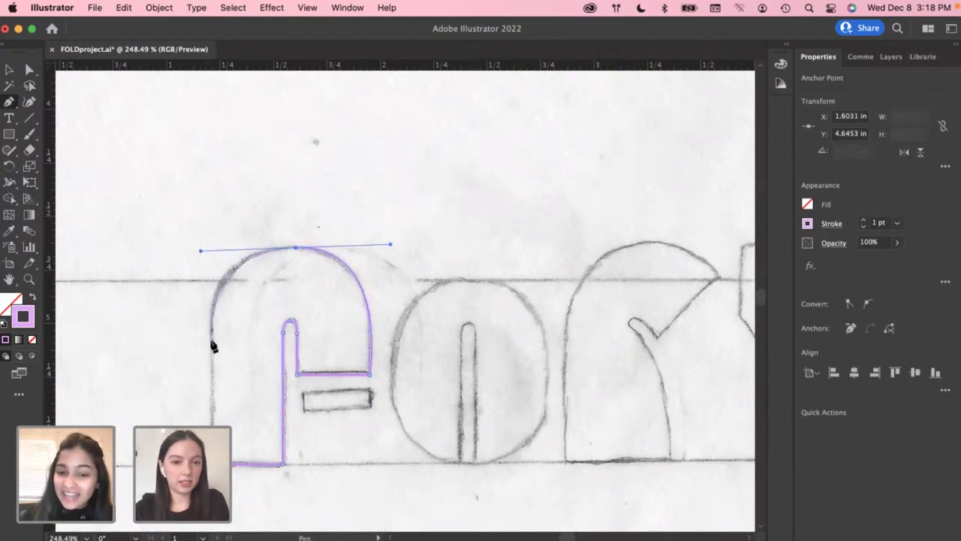
left_click_drag(208, 336, 210, 352)
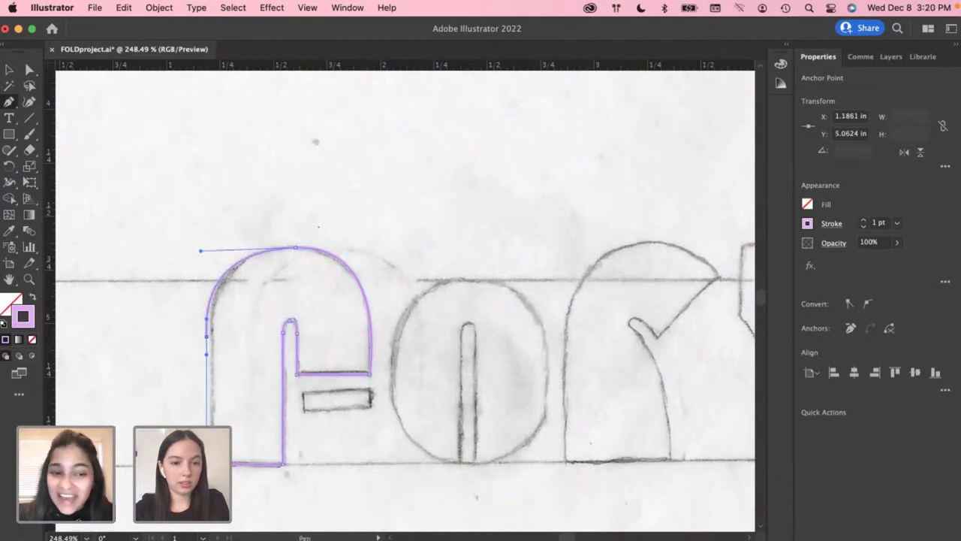
Replace the left-side arc with a curve running straight down the F's left edge
scroll(206, 450, "up", 3)
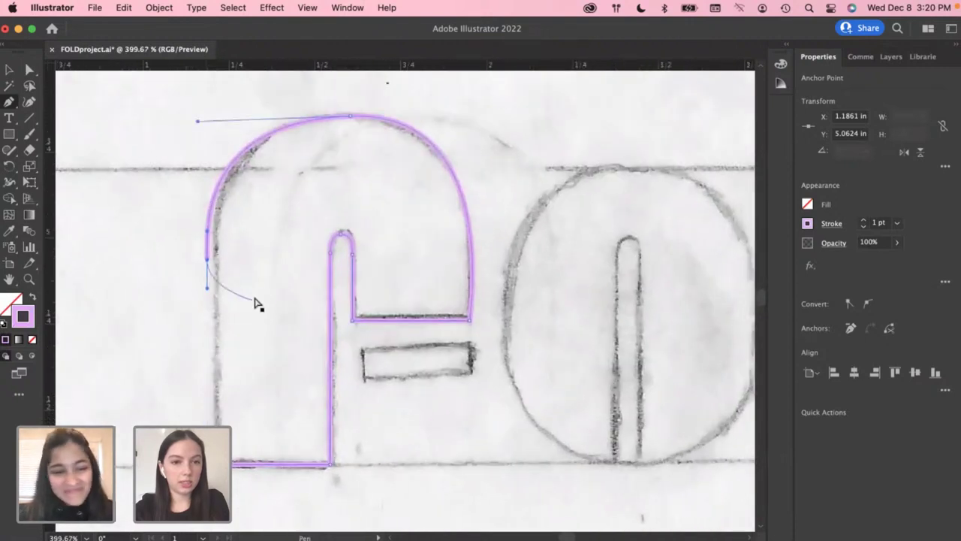
key("super+z")
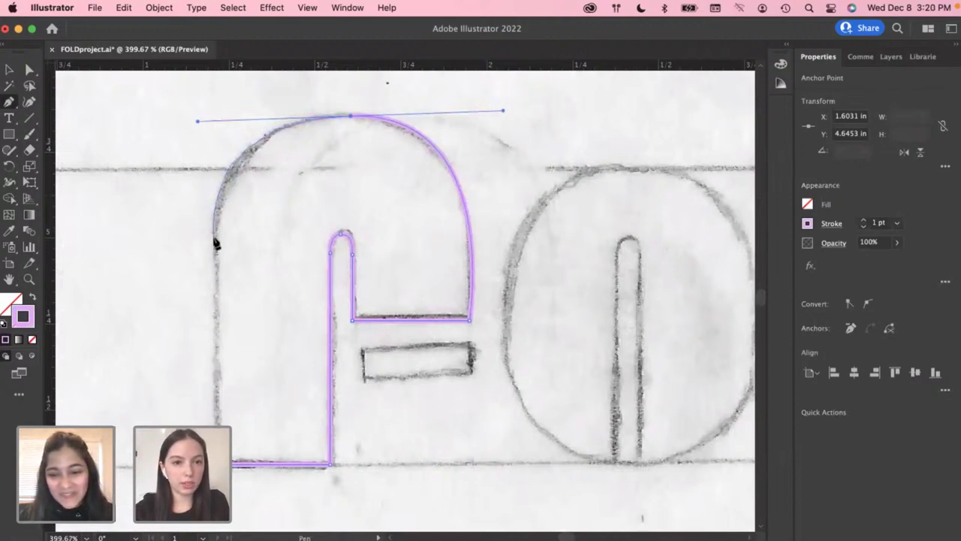
left_click(215, 242, "super")
left_click(215, 240)
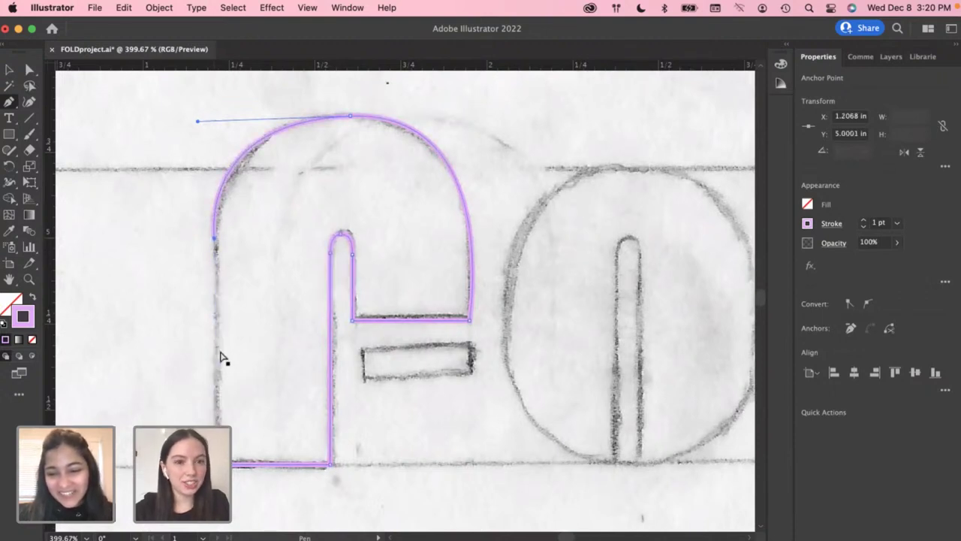
key("super+z")
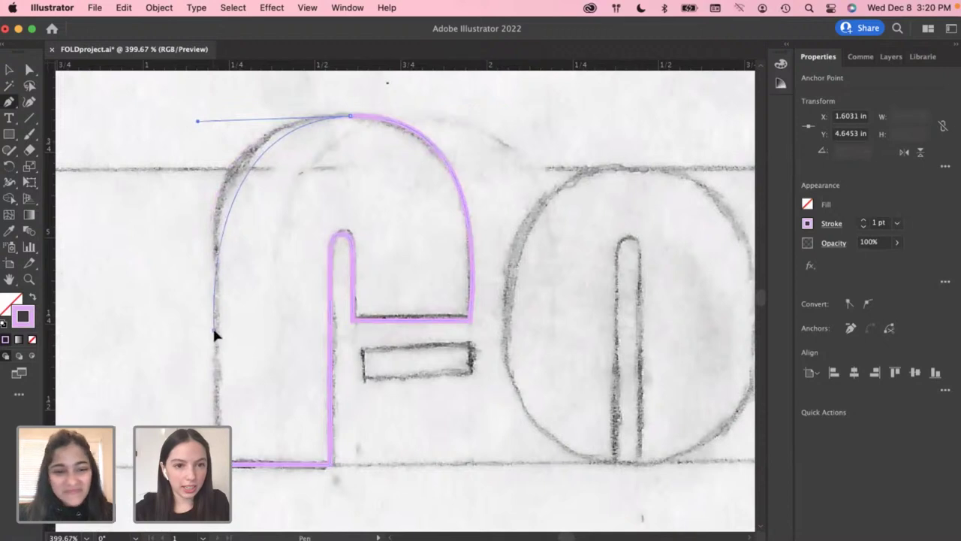
left_click_drag(214, 329, 214, 419)
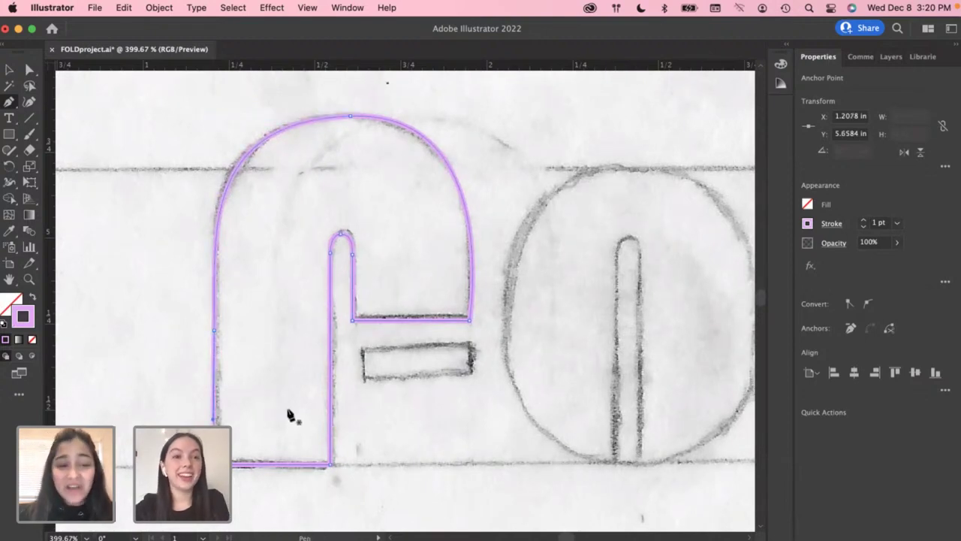
key("v")
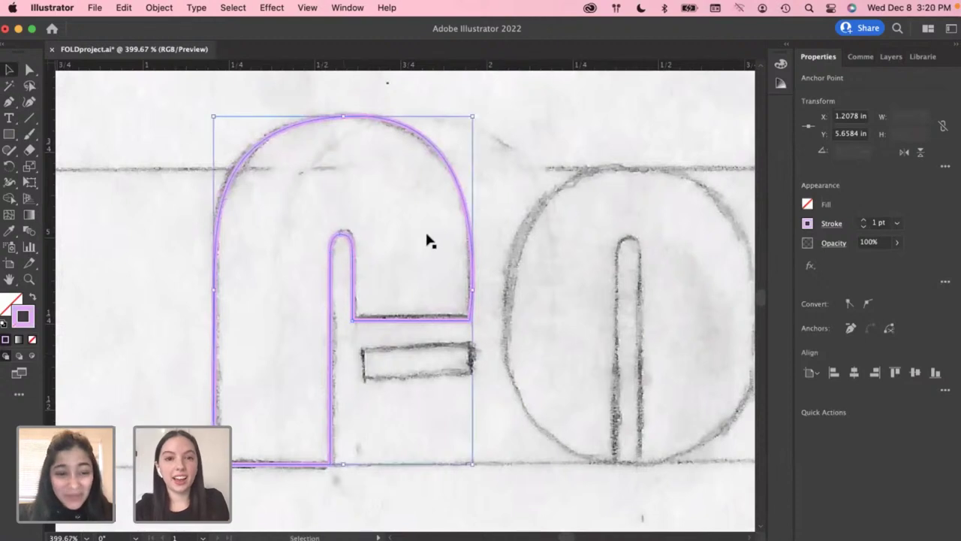
left_click(180, 165)
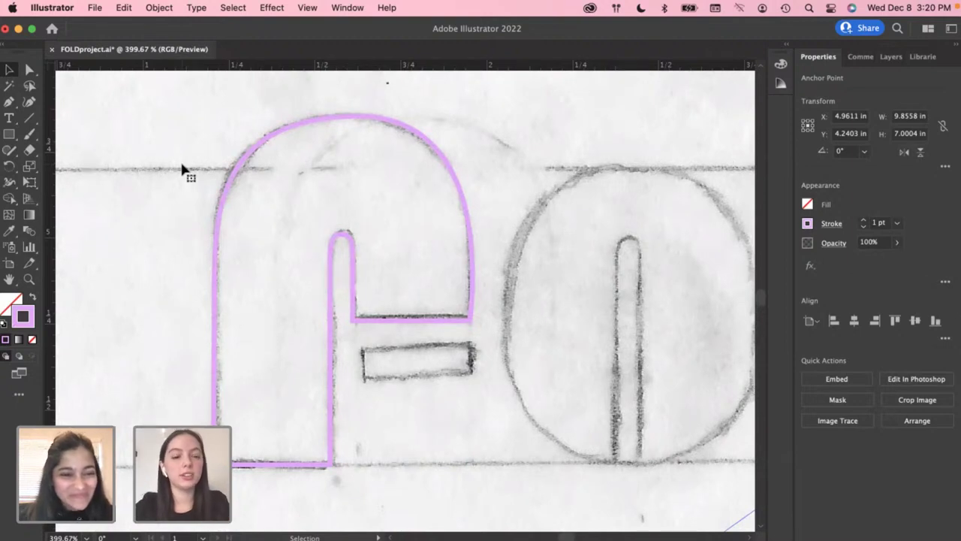
key("a")
left_click(251, 158)
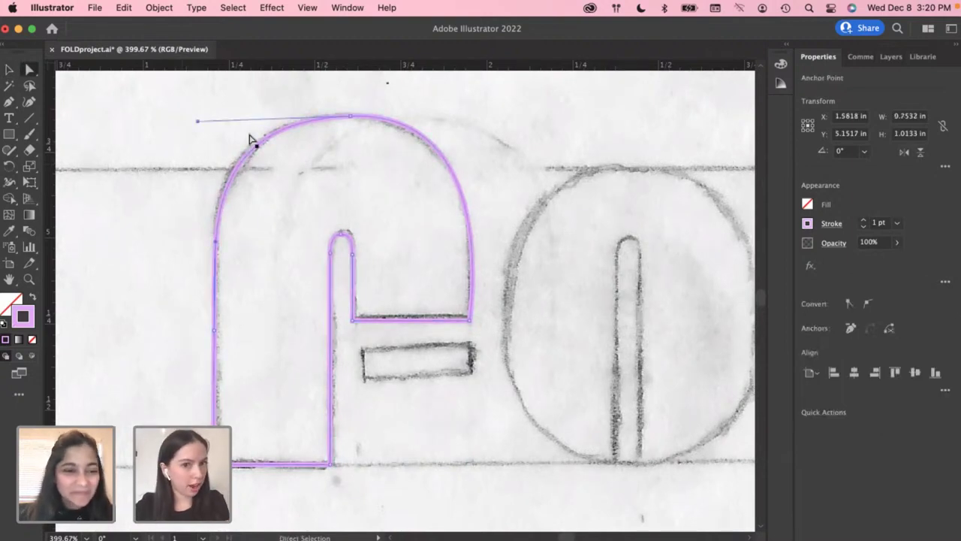
left_click(215, 246)
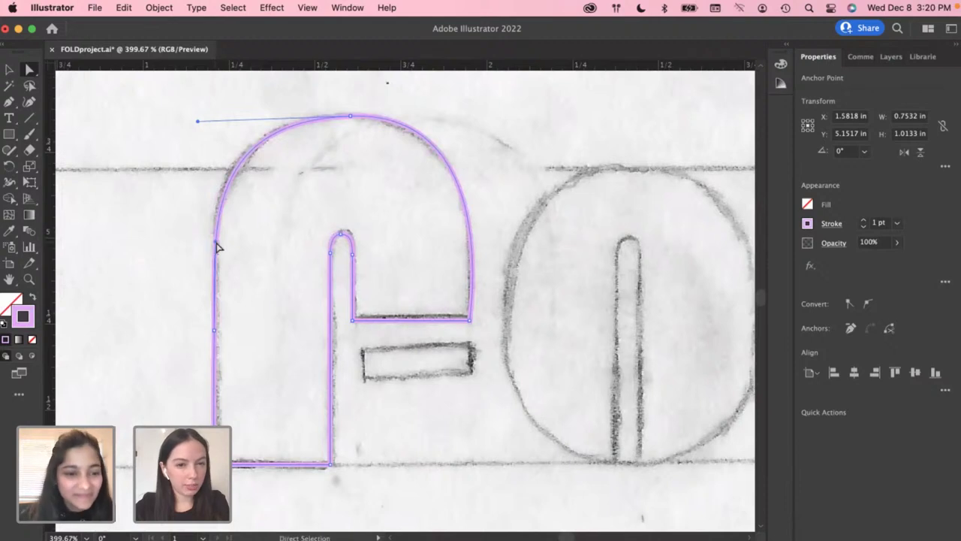
left_click(191, 182)
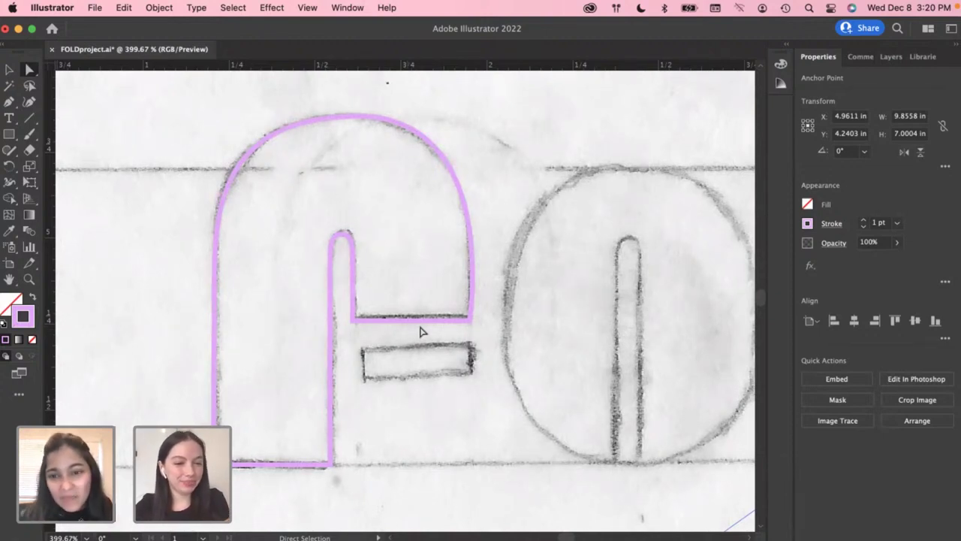
left_click(9, 102)
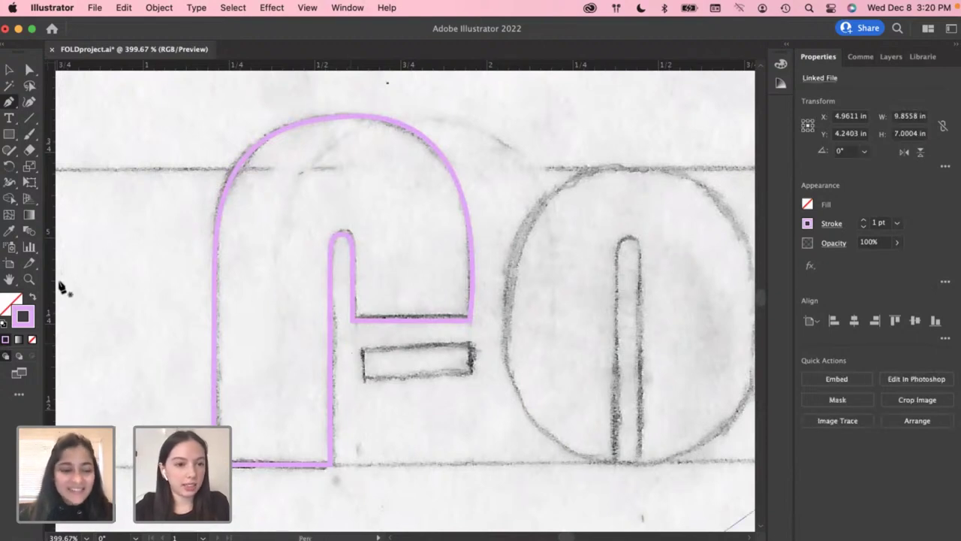
Add a vertical guide and trace the F's lower bar as a closed light purple rectangle
left_click_drag(51, 286, 353, 290)
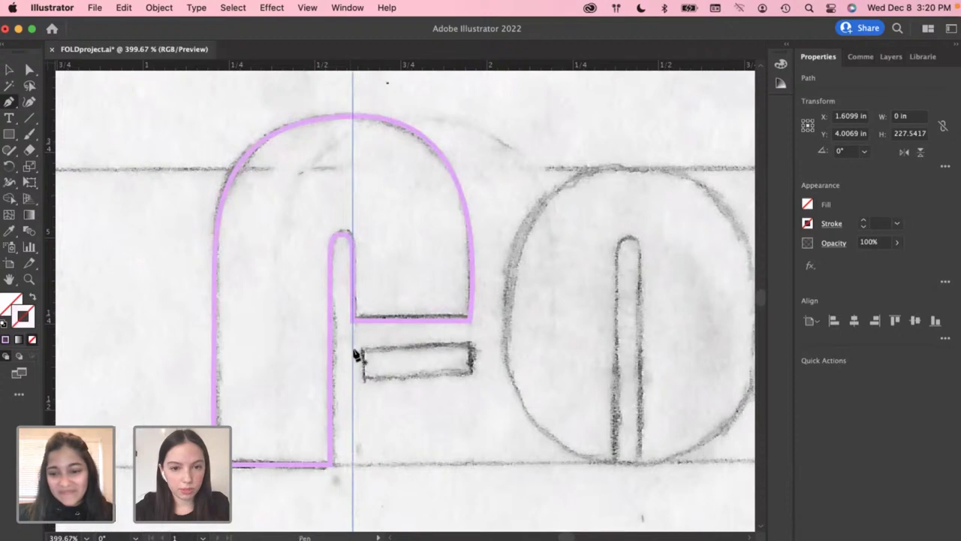
left_click(352, 350)
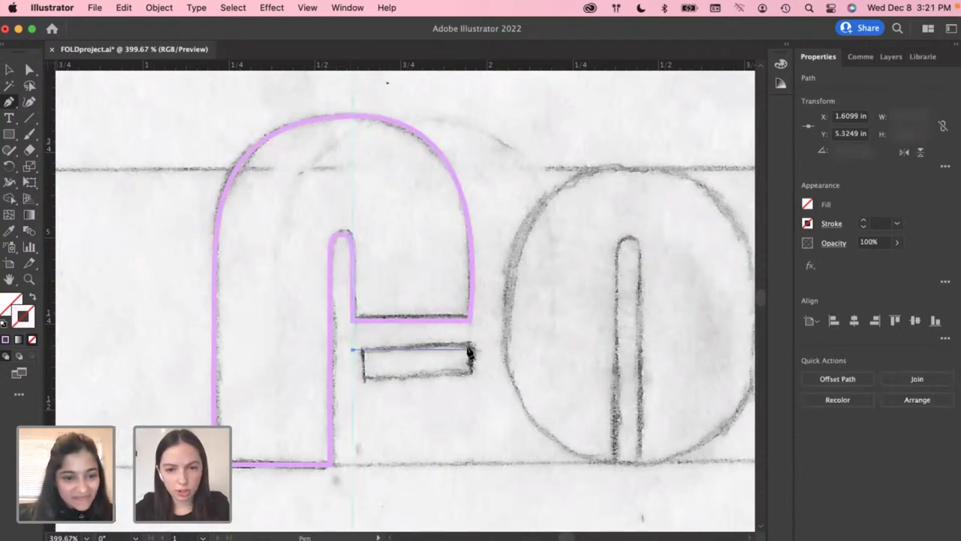
left_click(469, 351)
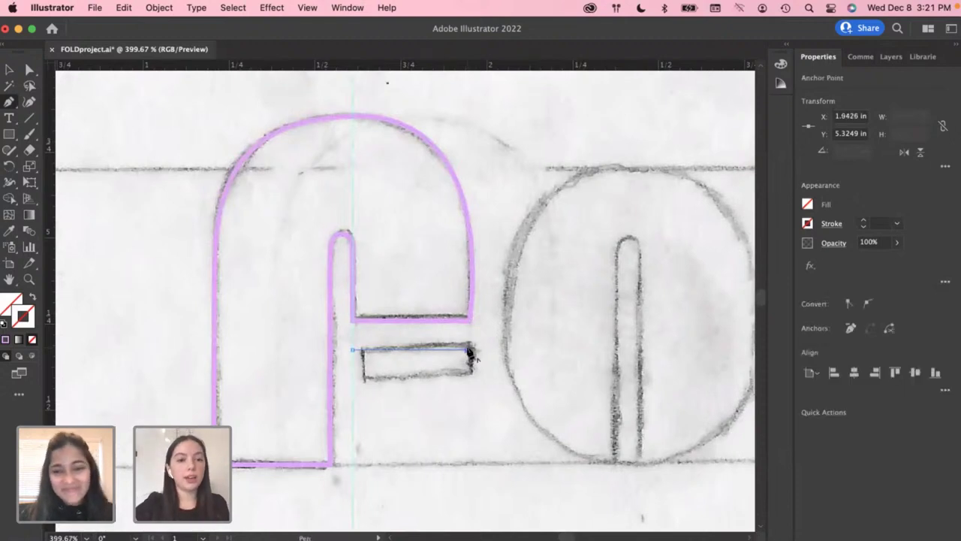
left_click(6, 339)
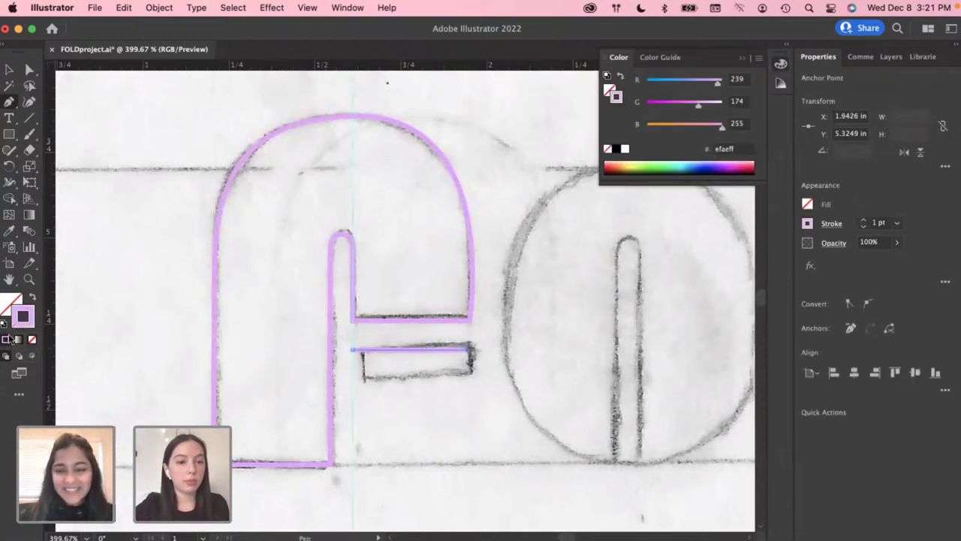
left_click(467, 374)
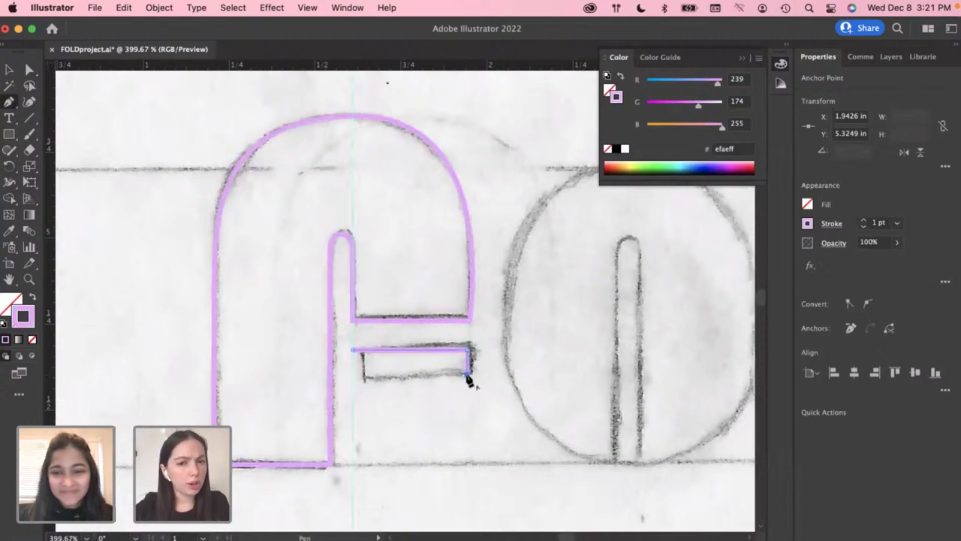
left_click(353, 374)
left_click(353, 350)
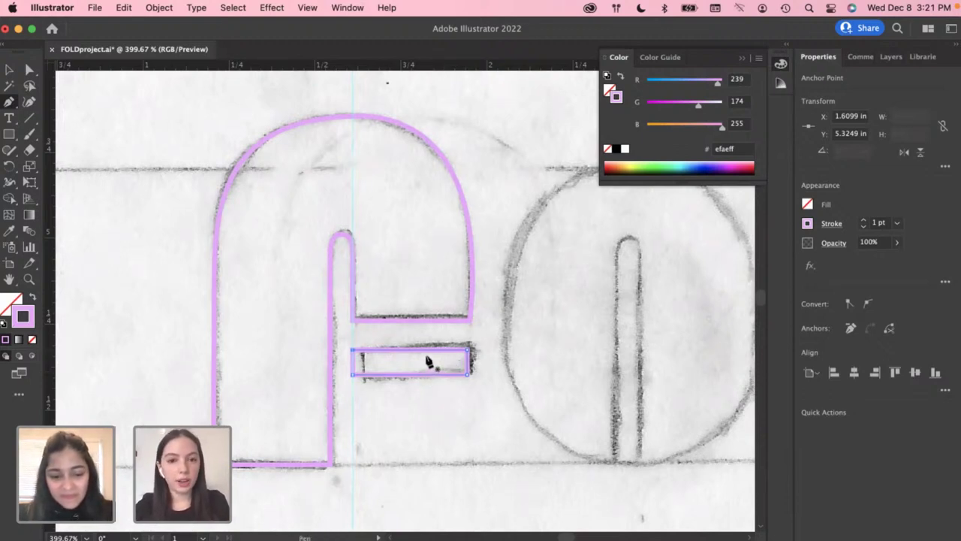
key("v")
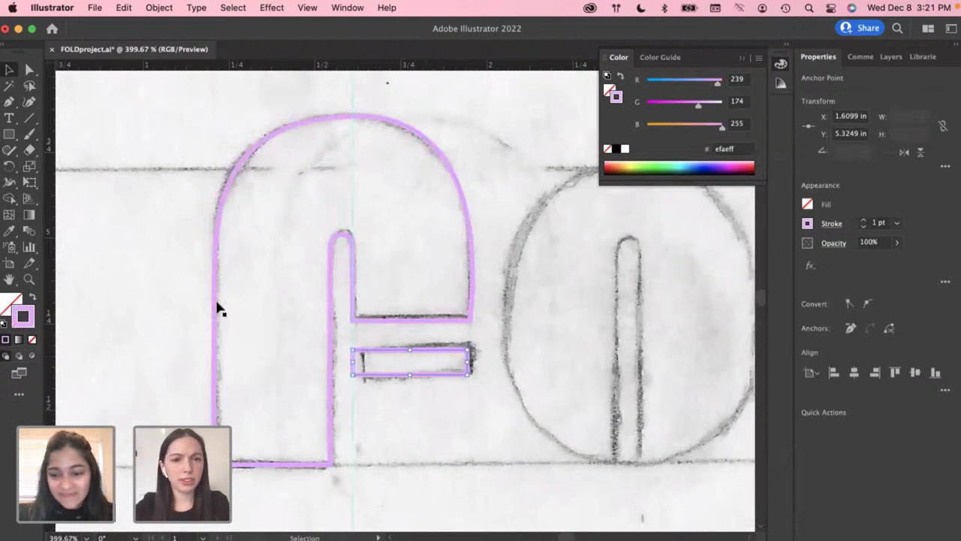
Deselect the F's crossbar and scroll down and right until the whole sketched O sits beside the F
left_click(189, 295)
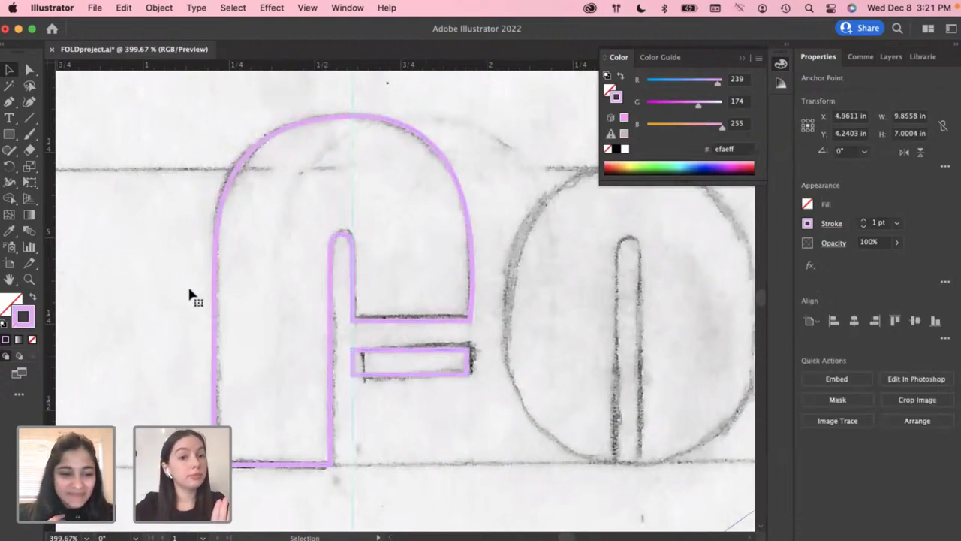
scroll(190, 294, "down", 3)
scroll(189, 294, "down", 1)
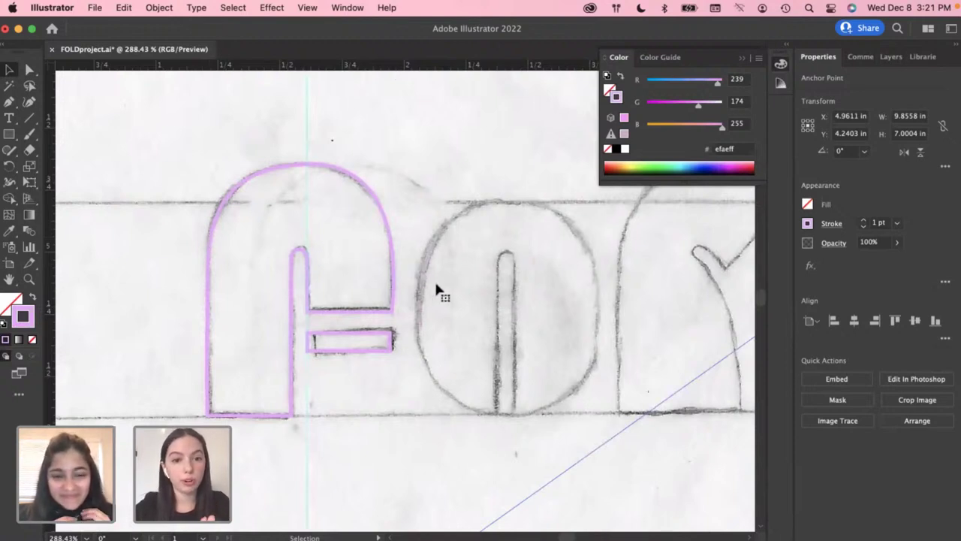
scroll(437, 285, "right", 3)
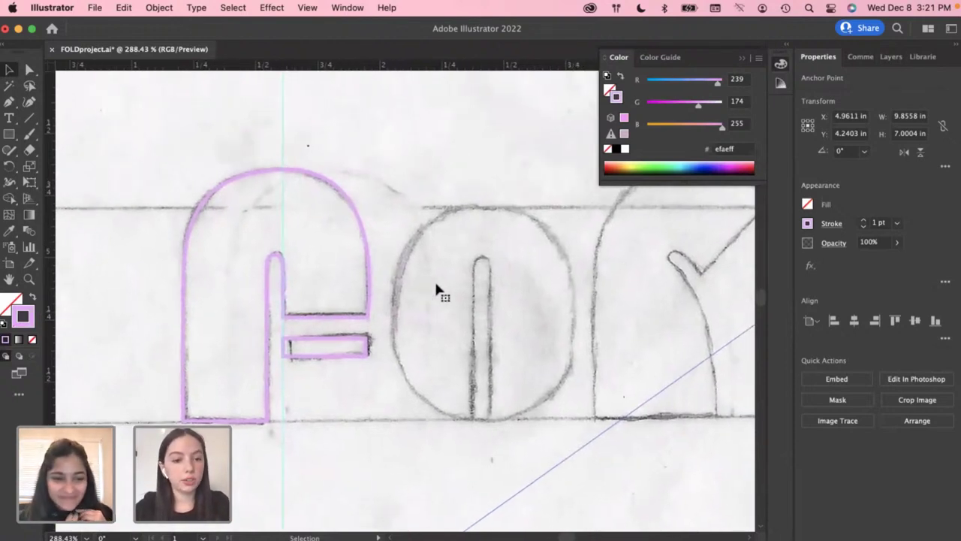
scroll(436, 285, "right", 3)
scroll(437, 285, "right", 1)
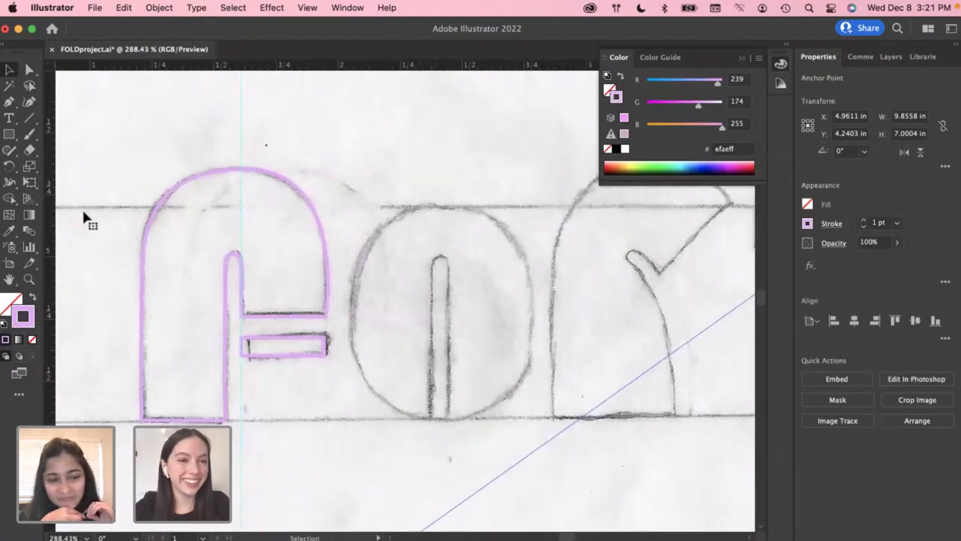
left_click(9, 102)
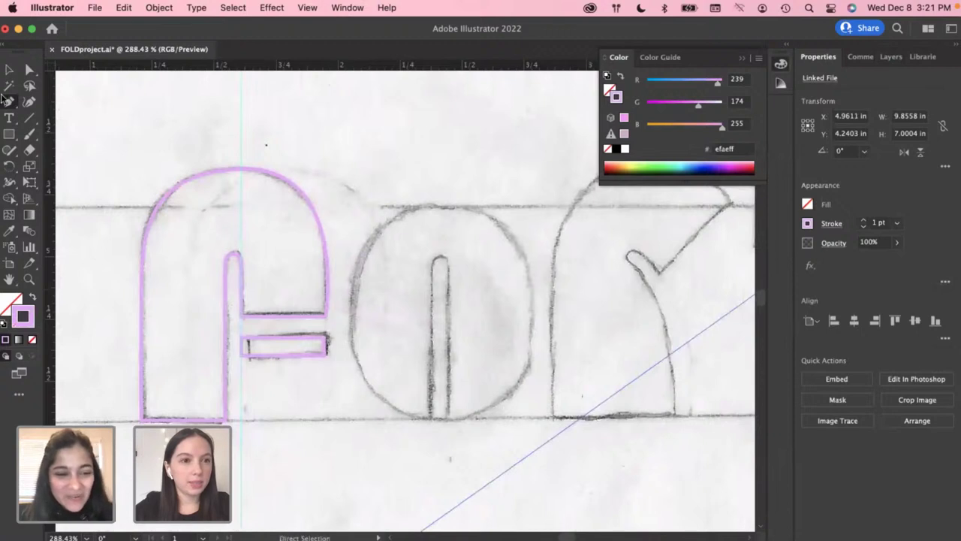
scroll(501, 318, "right", 1)
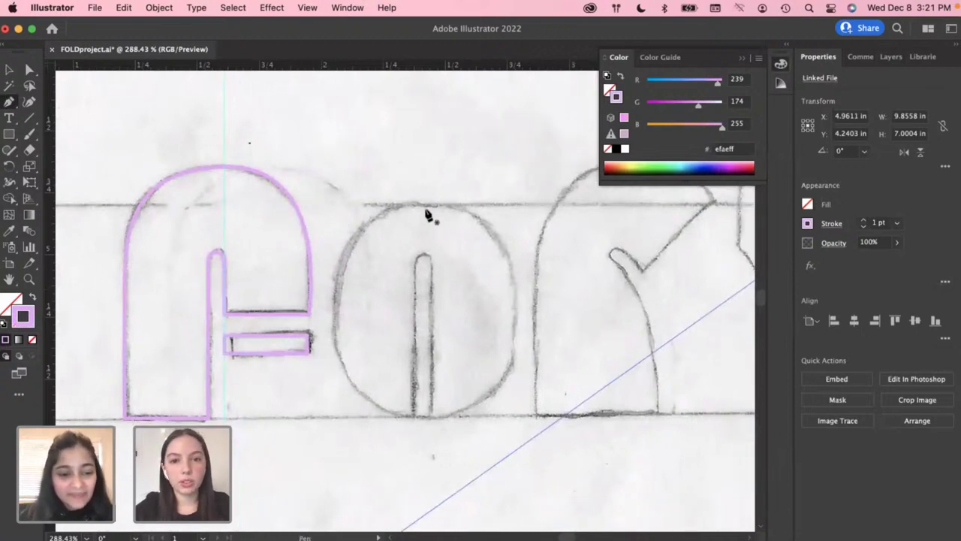
Start the O's path at its top and curve it down the left side to a bottom anchor
left_click(427, 205)
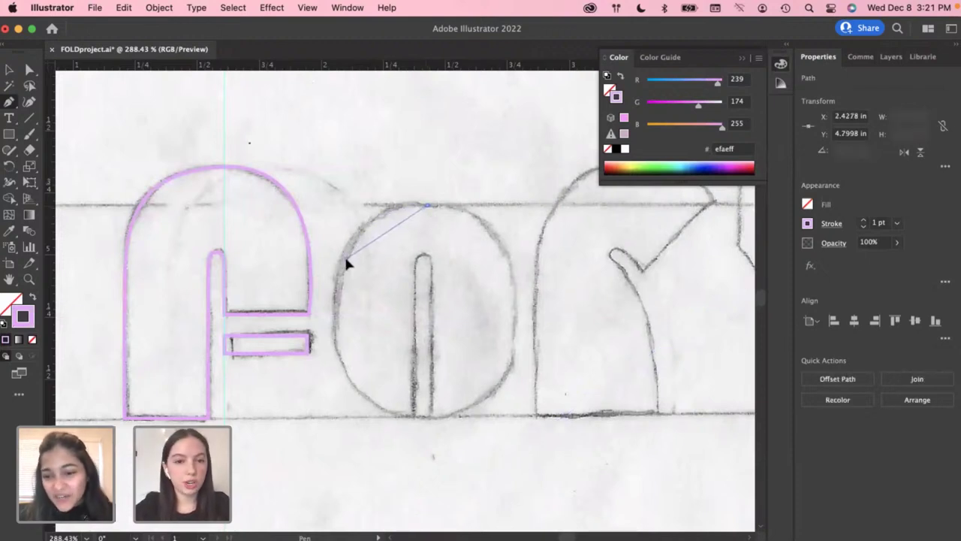
left_click_drag(343, 262, 335, 322)
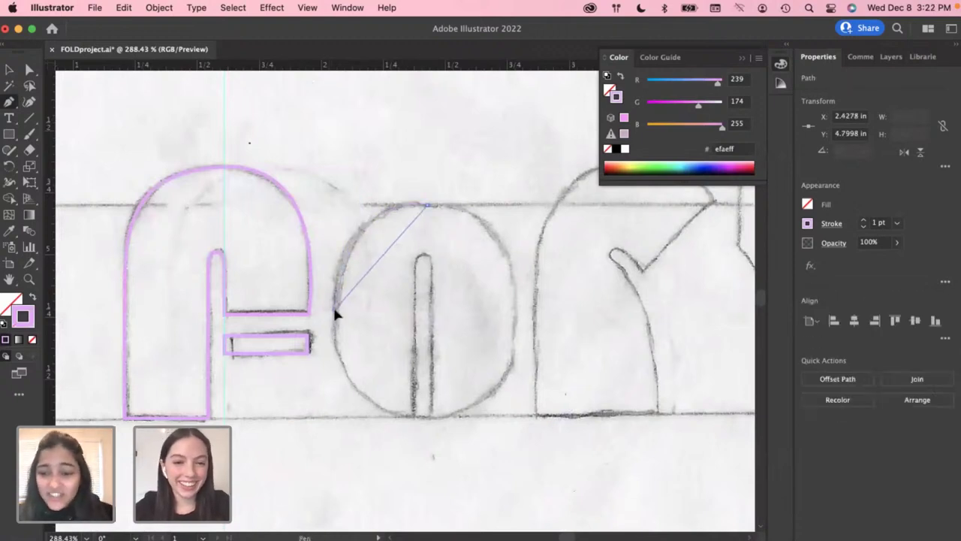
left_click_drag(334, 363, 419, 422)
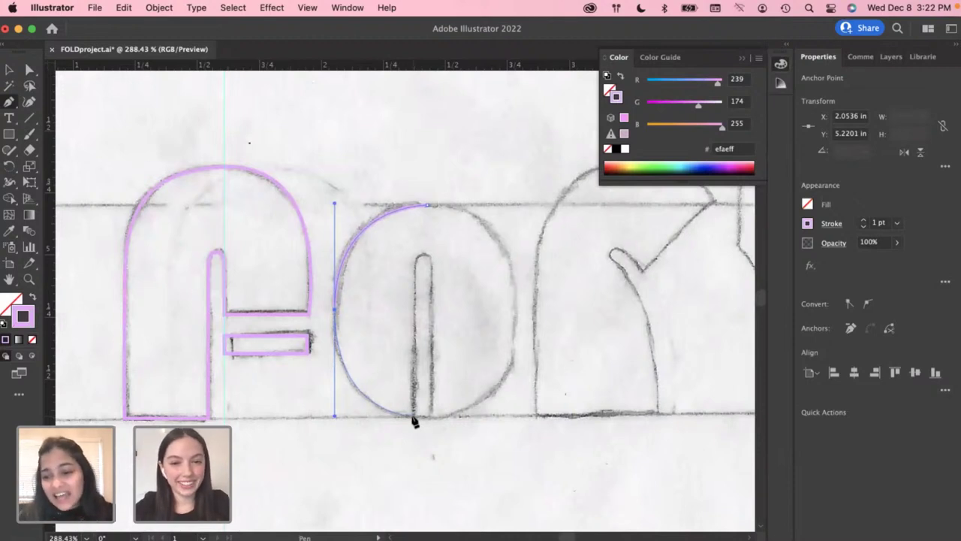
left_click(412, 417)
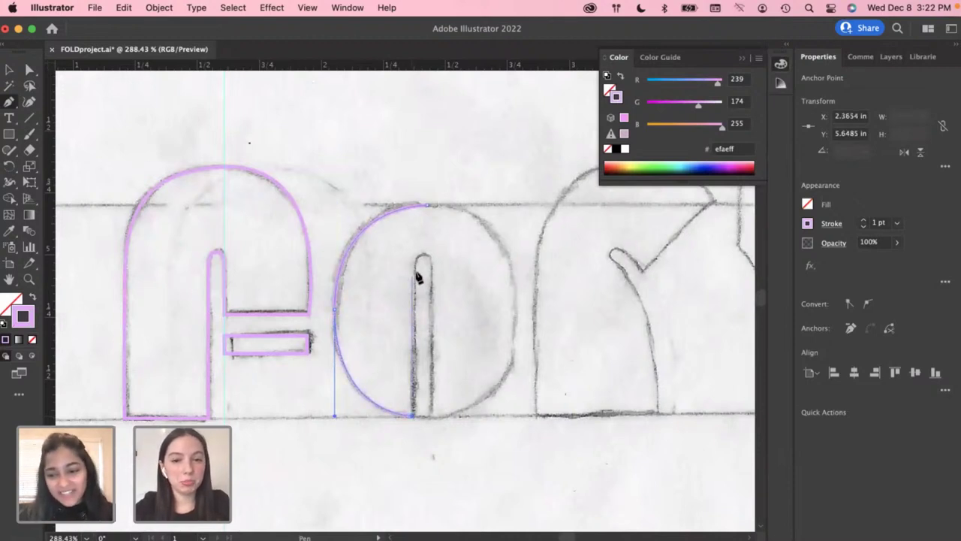
key("super+z")
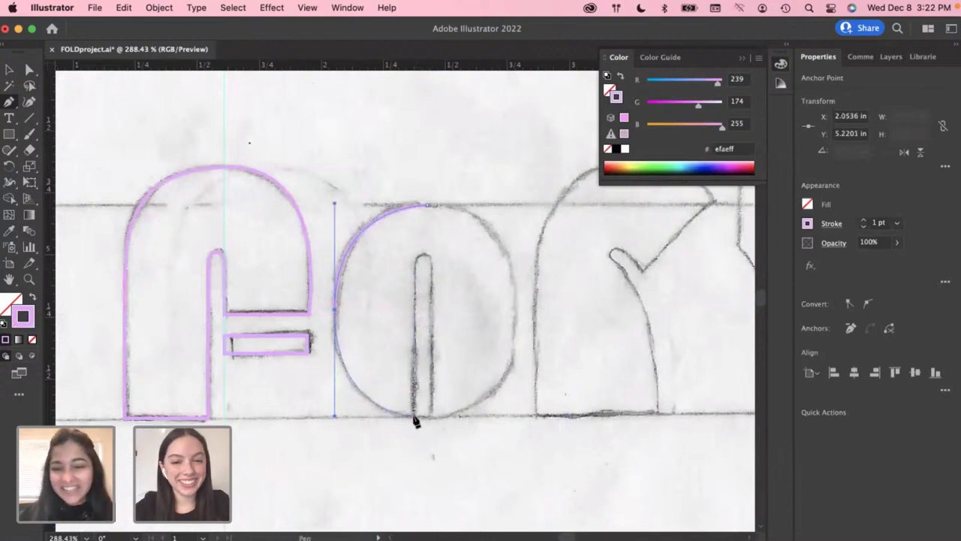
left_click(413, 416)
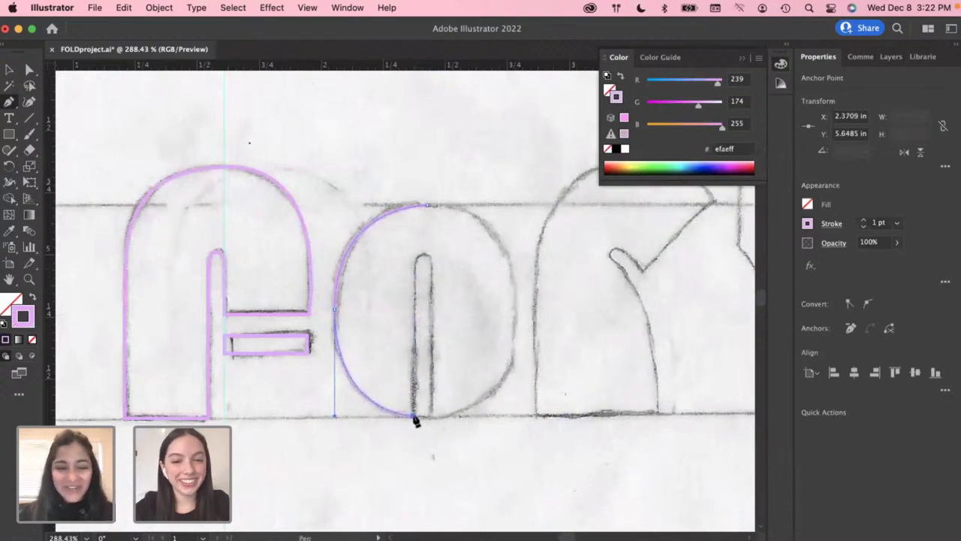
Extend the path straight up the inner stem to its top, removing a stray curved anchor
left_click(415, 265)
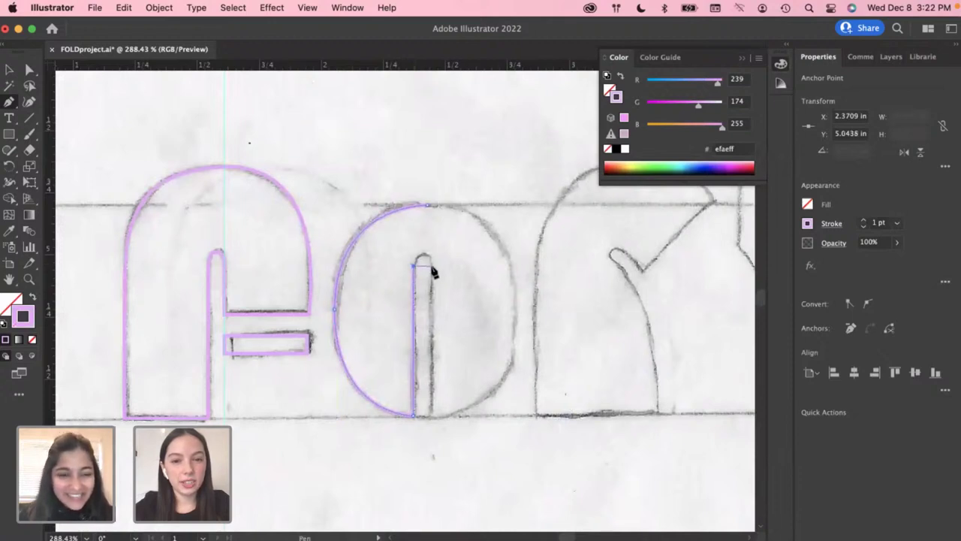
left_click_drag(433, 270, 439, 289)
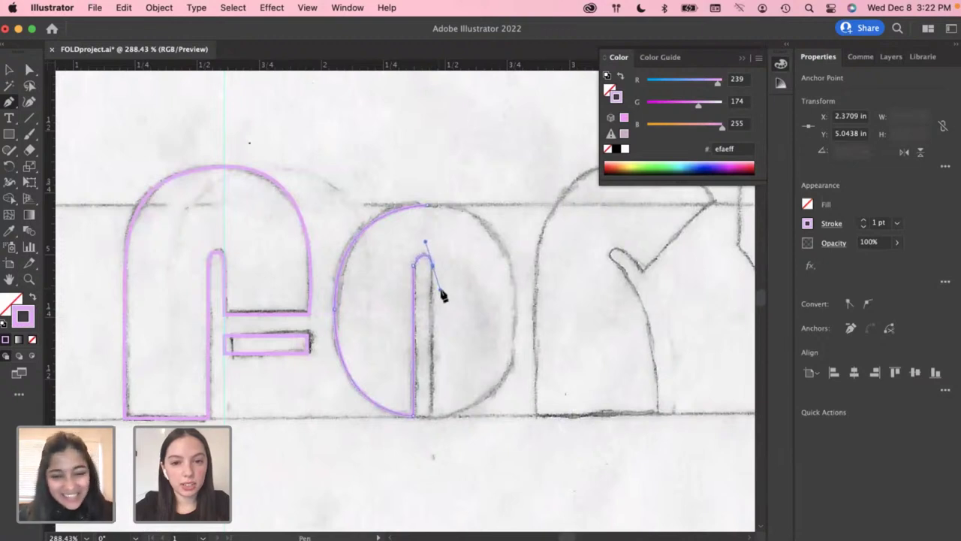
key("super+z")
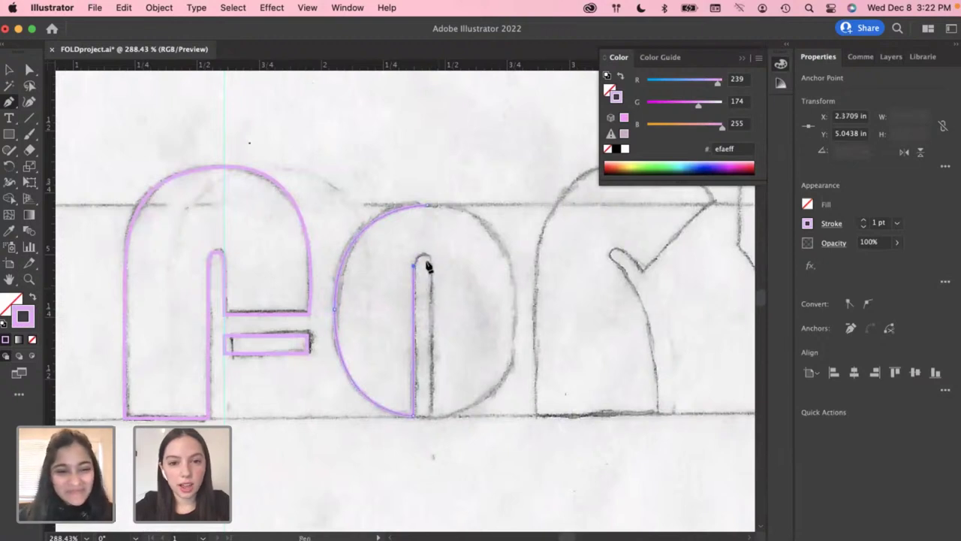
scroll(430, 267, "up", 1)
scroll(431, 268, "up", 3)
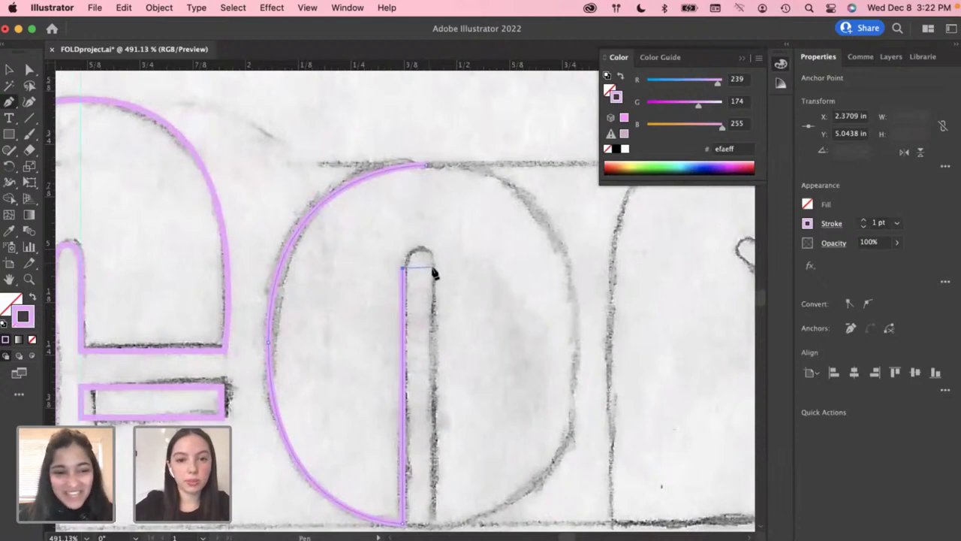
Redraw the stem segment and try several curves over the stem top, undoing each failed one
left_click_drag(432, 265, 435, 283)
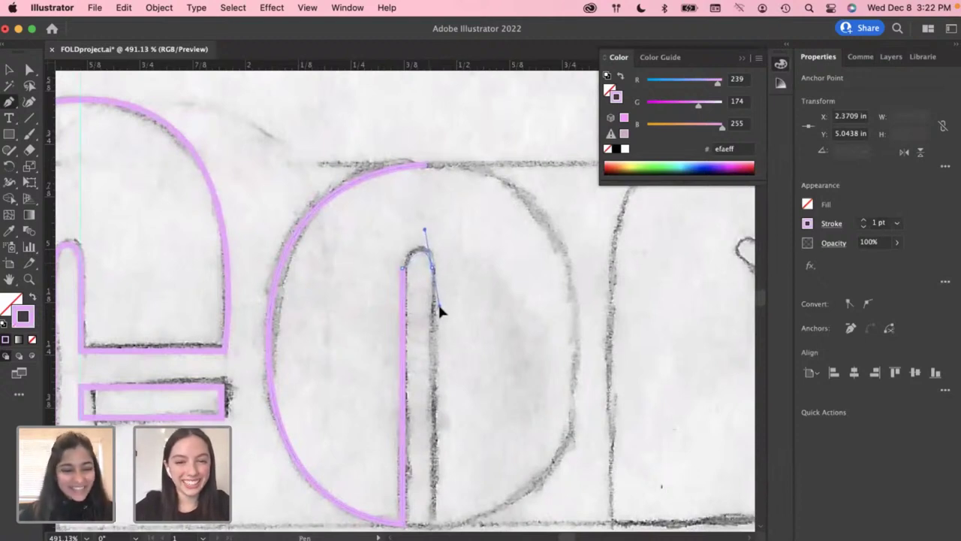
key("ctrl+z")
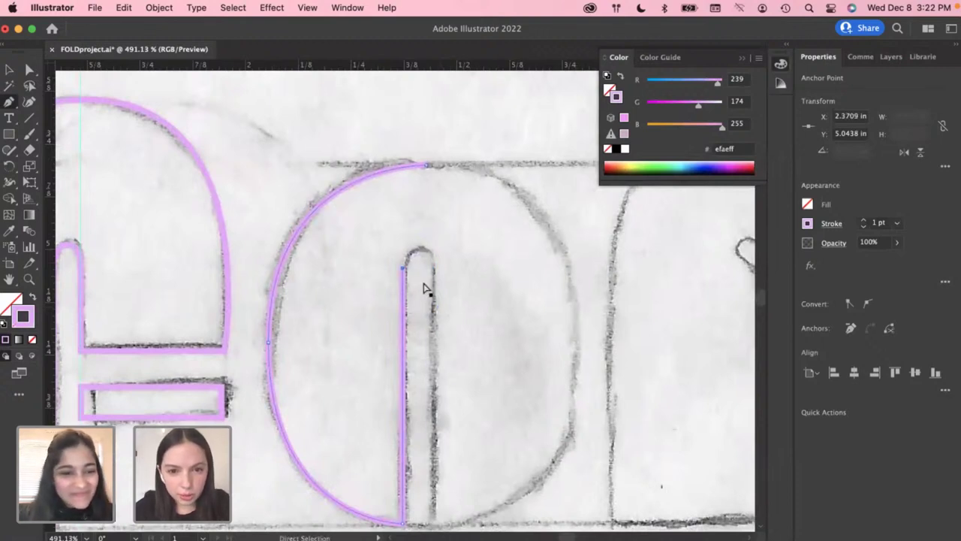
key("ctrl+z")
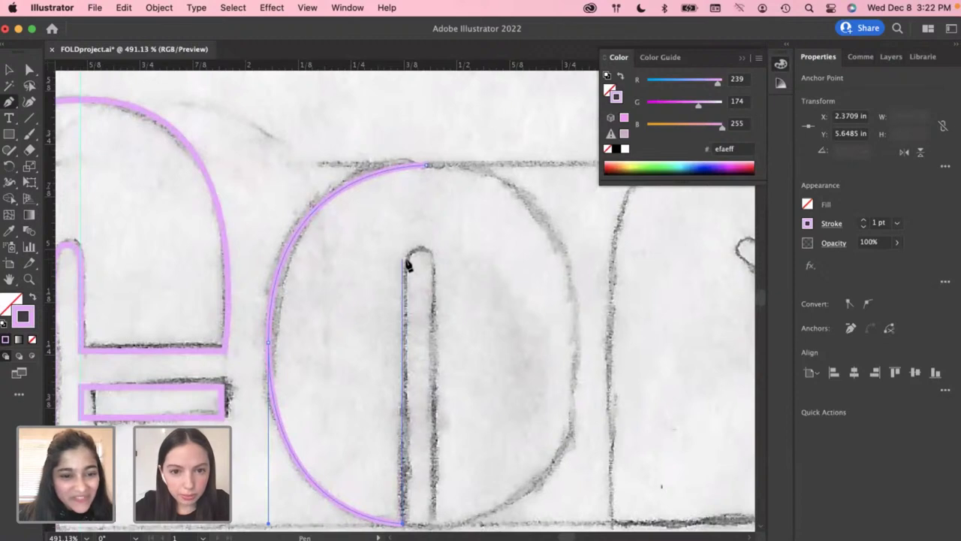
left_click(403, 261)
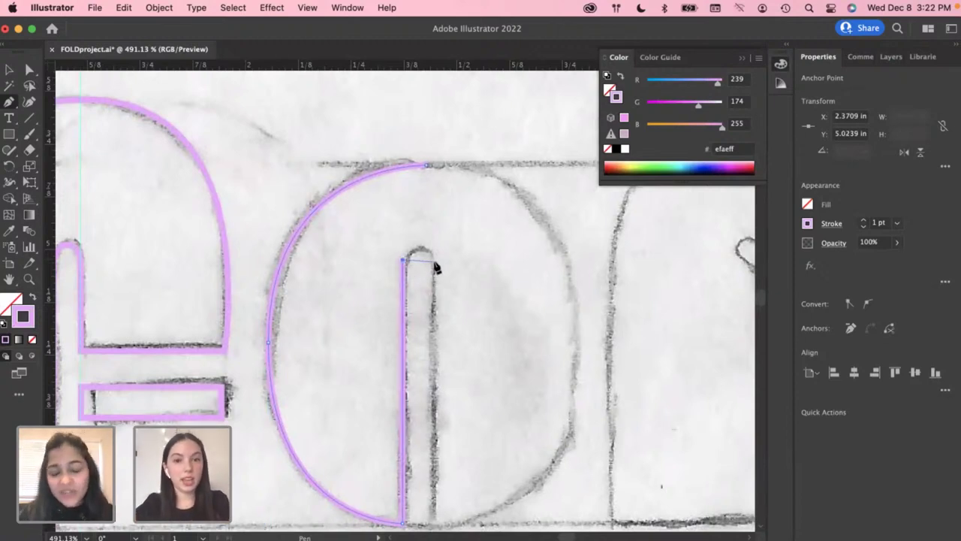
left_click_drag(433, 263, 443, 306)
key("super+z")
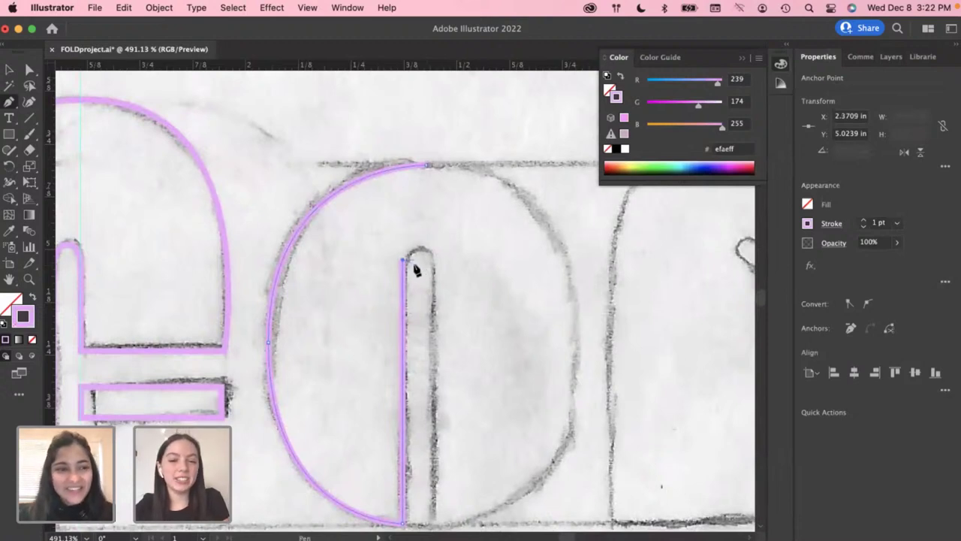
key("super+z")
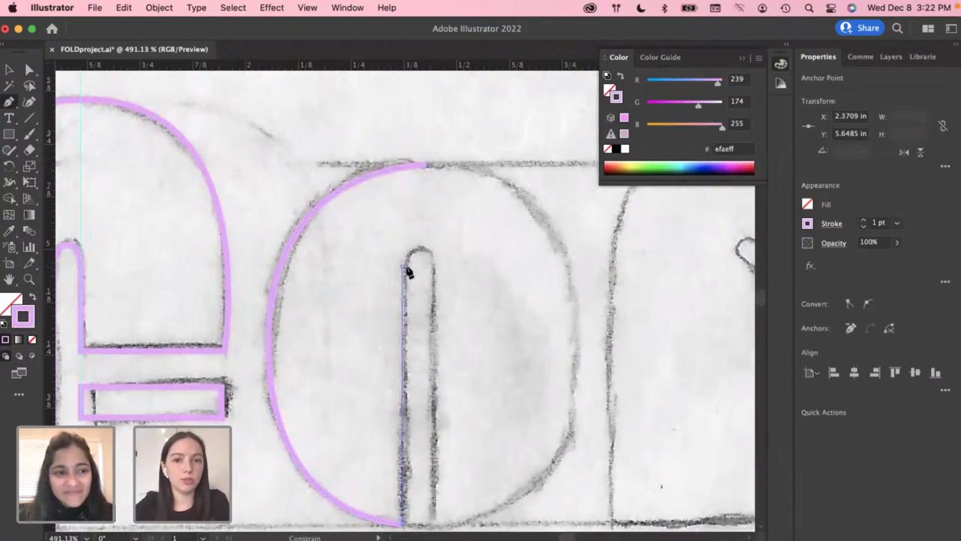
left_click(403, 268)
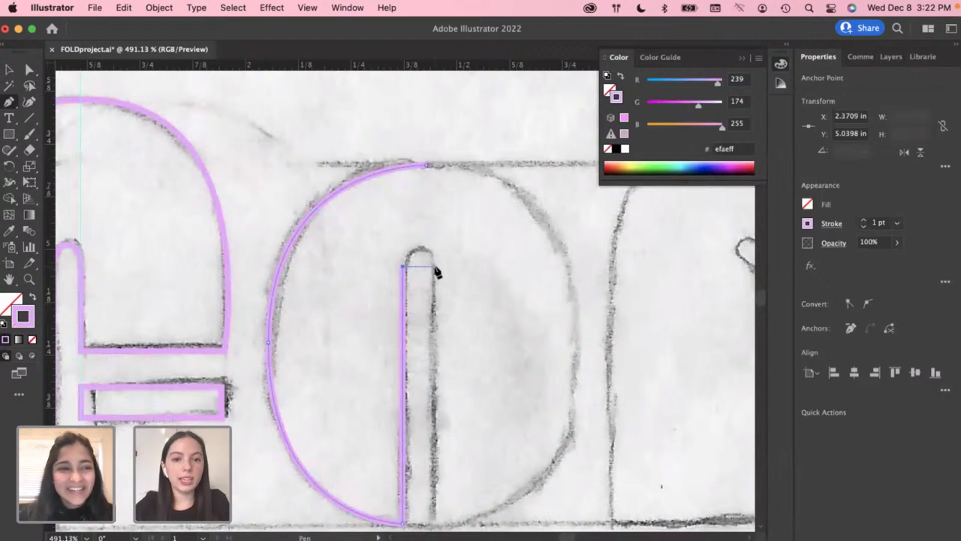
left_click_drag(436, 271, 448, 317)
key("super")
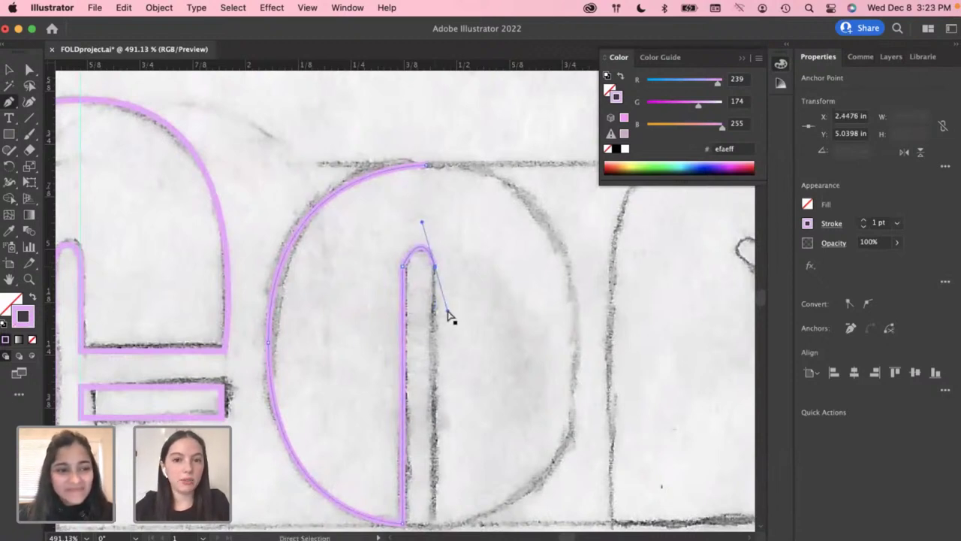
key("super+z")
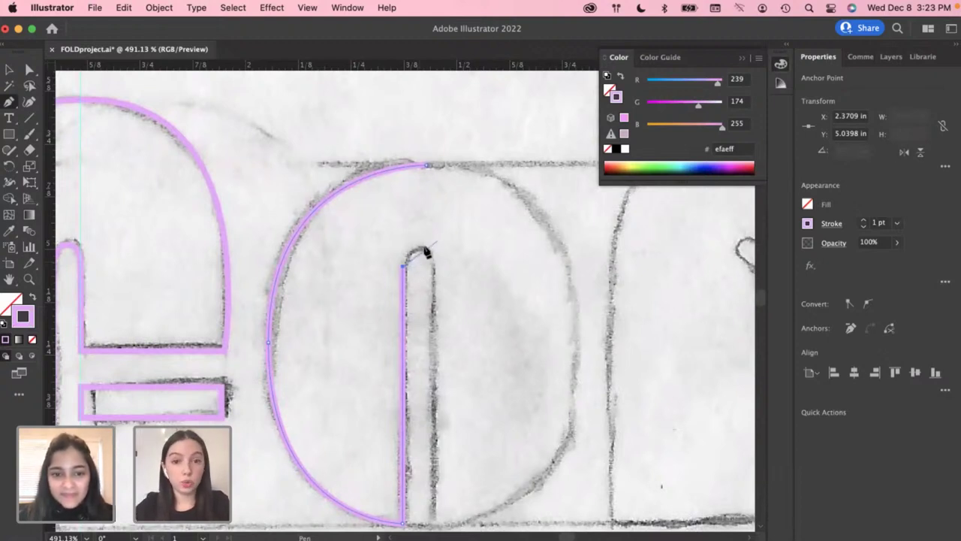
Pull level handles atop the stem so the path rounds over toward its right side
left_click_drag(419, 249, 439, 259)
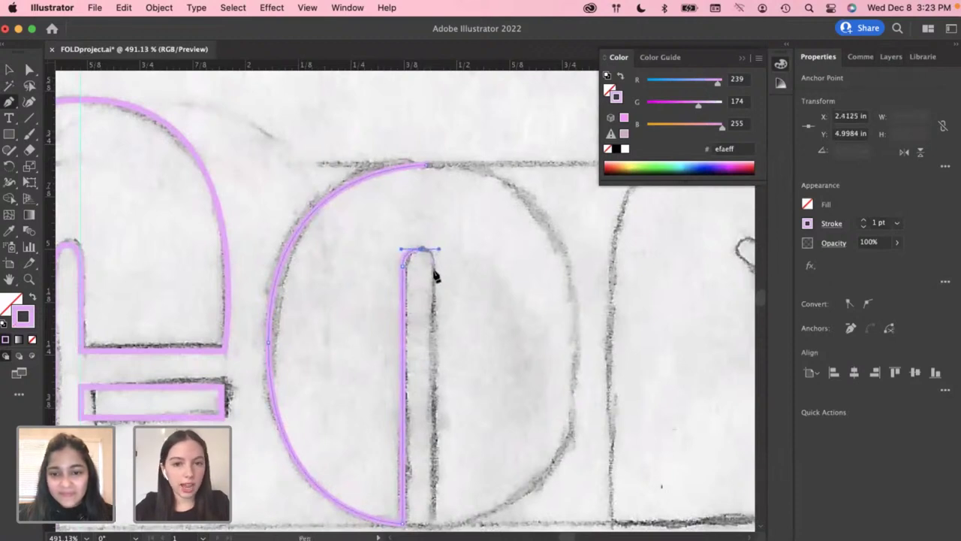
left_click(434, 272)
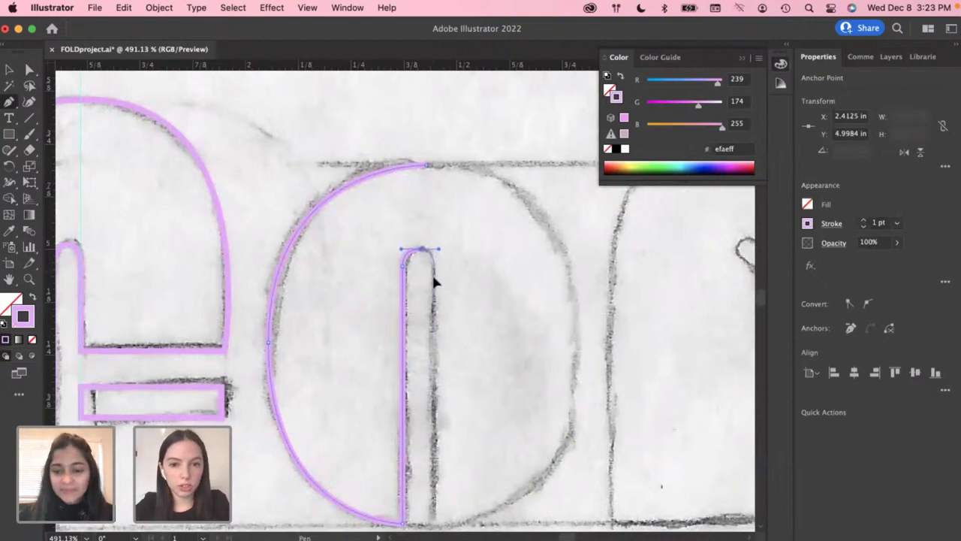
key("ctrl+z")
left_click_drag(433, 278, 435, 295)
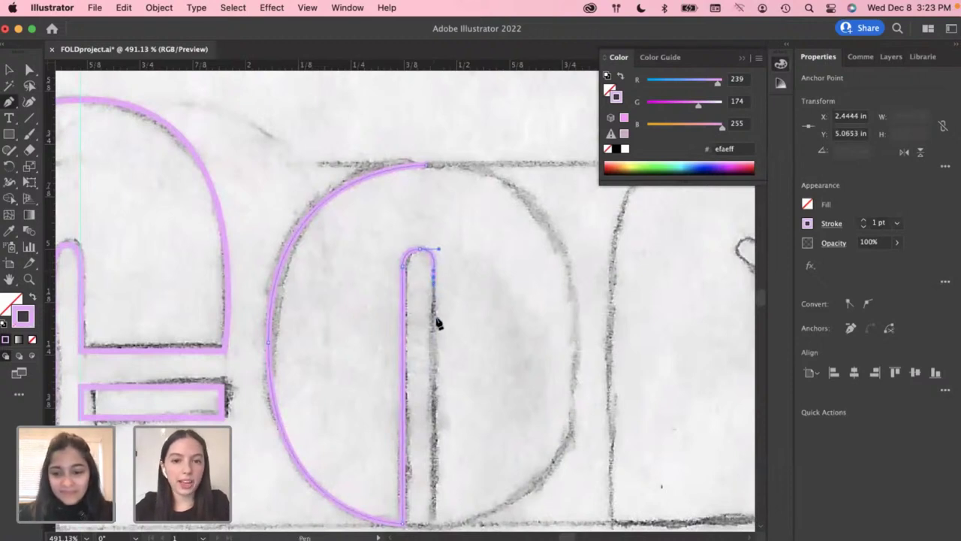
scroll(438, 330, "down", 2)
scroll(439, 334, "down", 1)
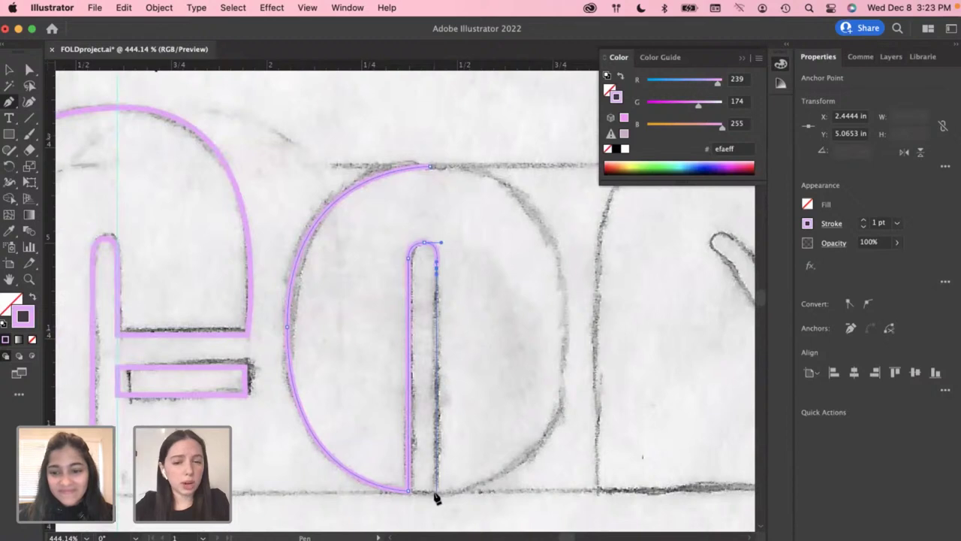
Add a baseline guide and bring the path down the stem's right side to the baseline
left_click_drag(435, 66, 434, 496)
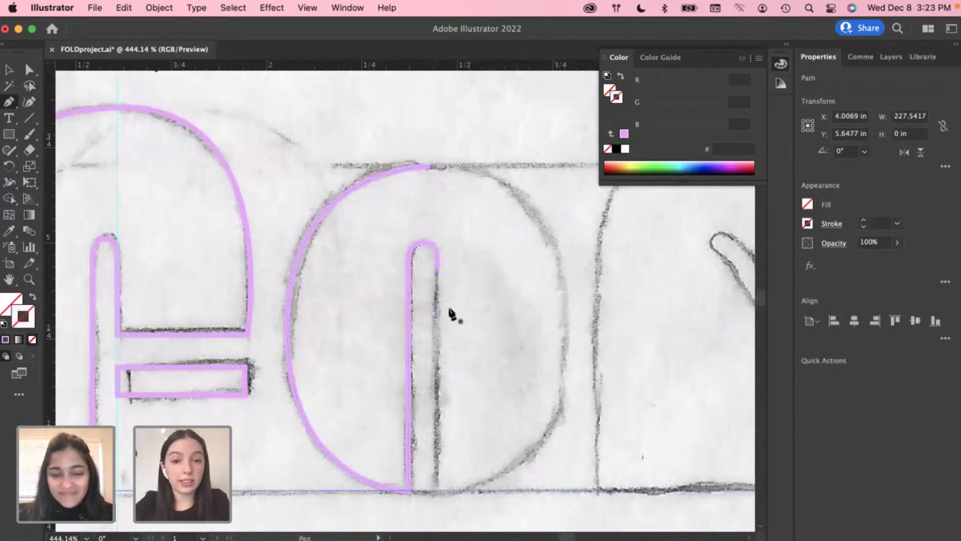
left_click(437, 267)
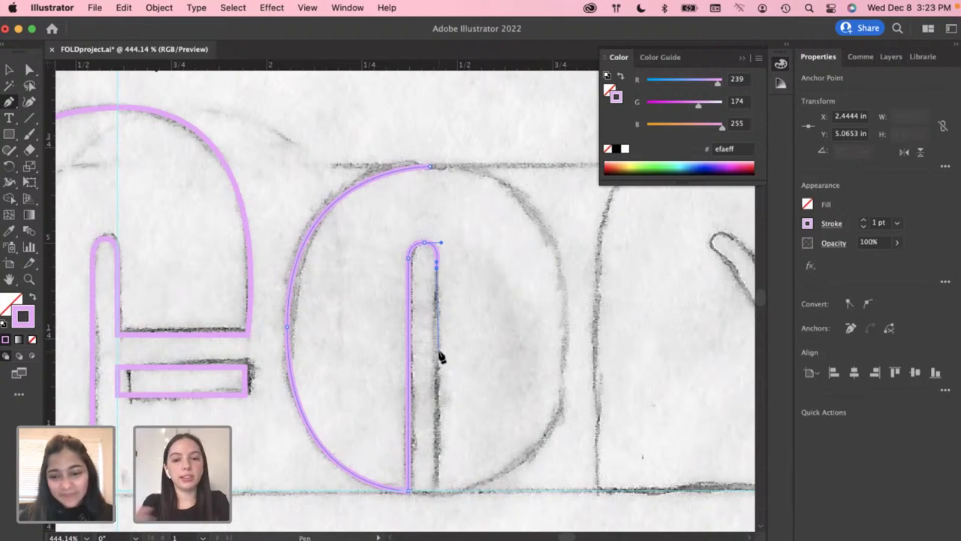
left_click(436, 492)
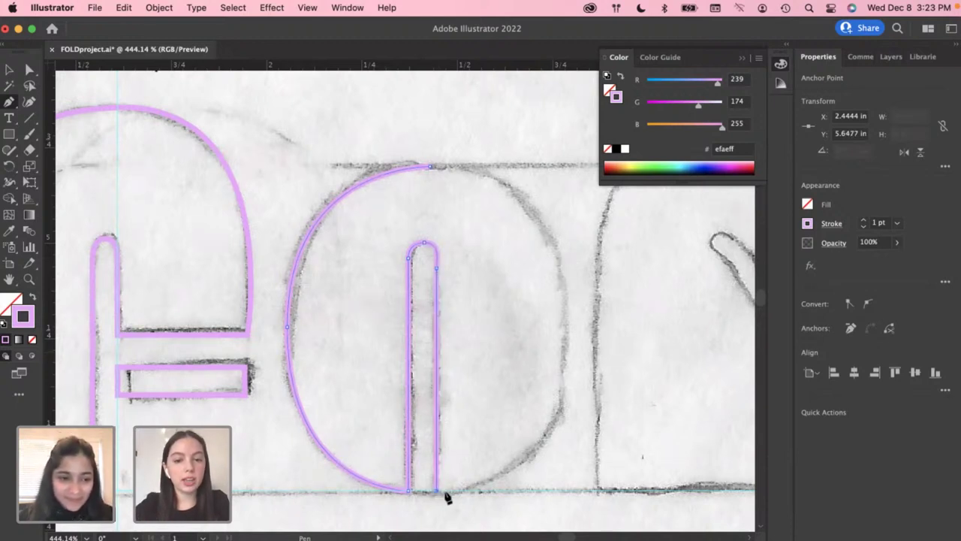
key("super+z")
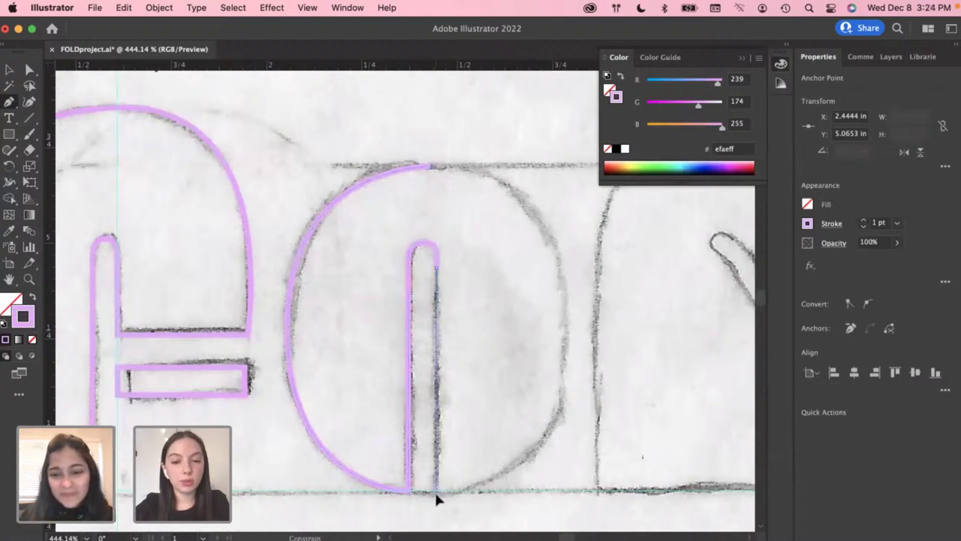
left_click(436, 493)
key("cmd+z")
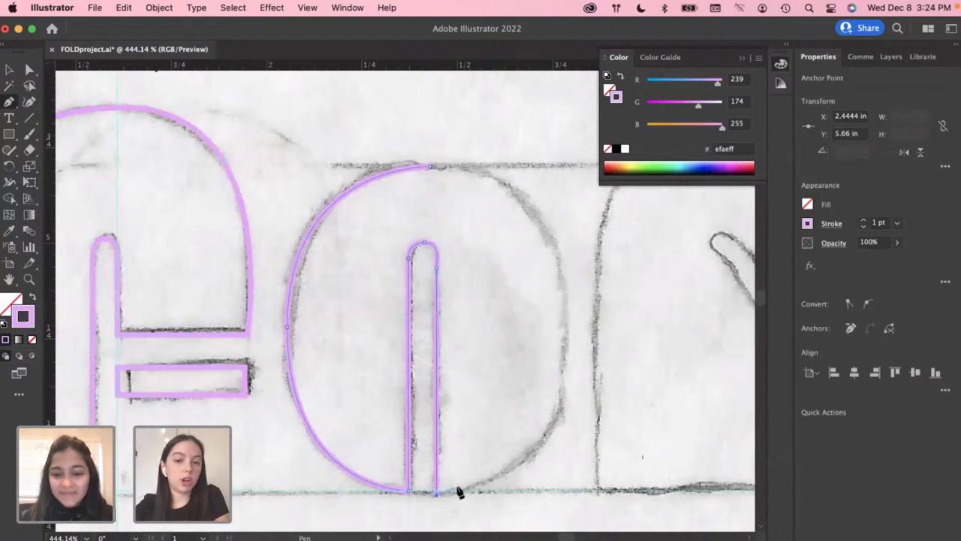
scroll(446, 497, "up", 2)
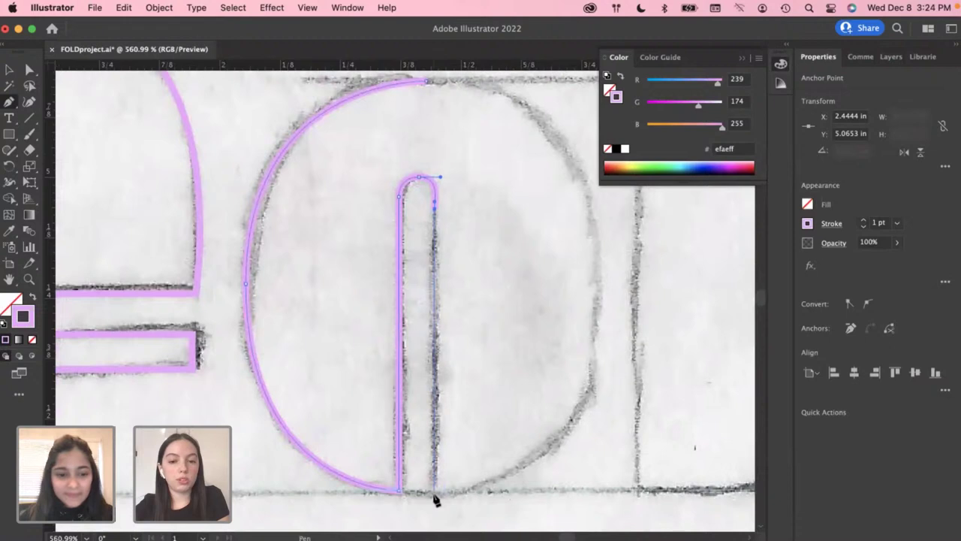
left_click(436, 497)
scroll(472, 492, "down", 2)
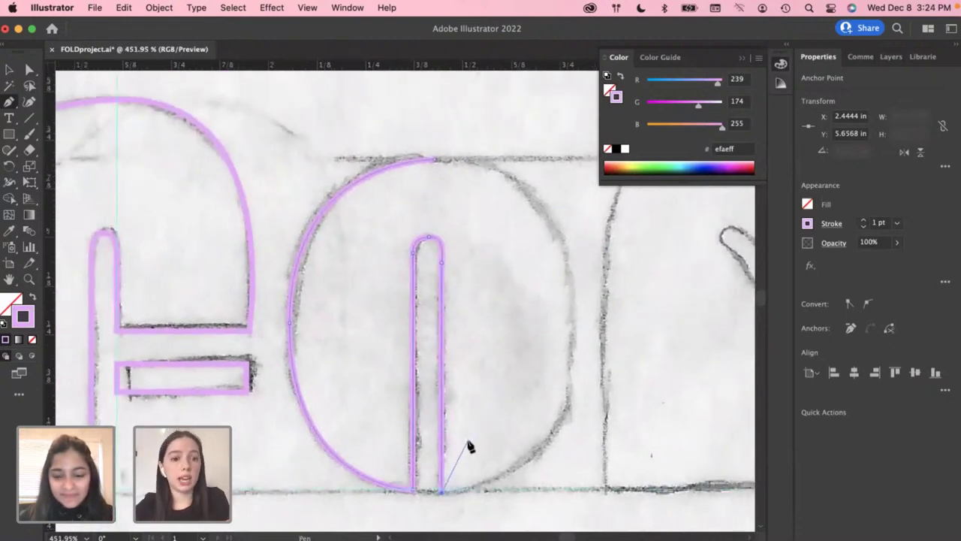
key("super+z")
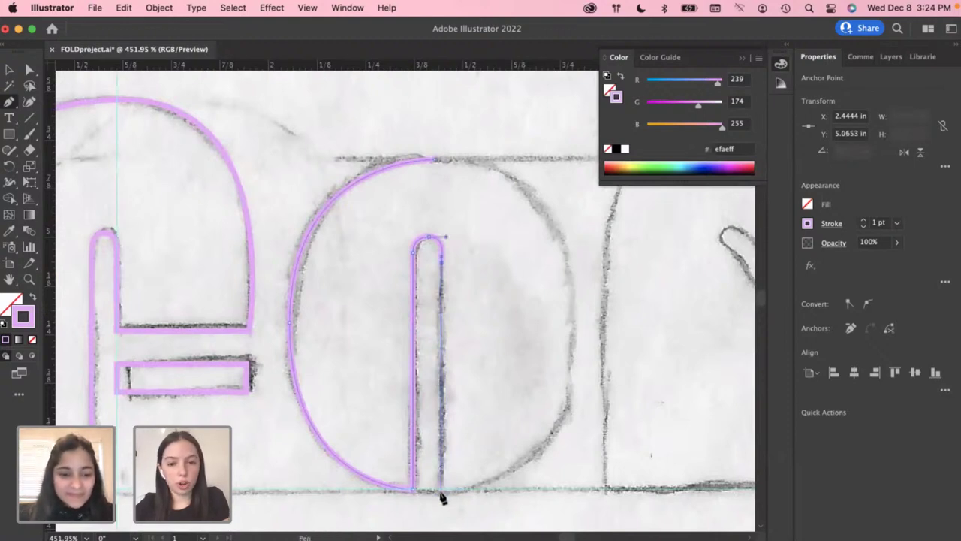
left_click(441, 489)
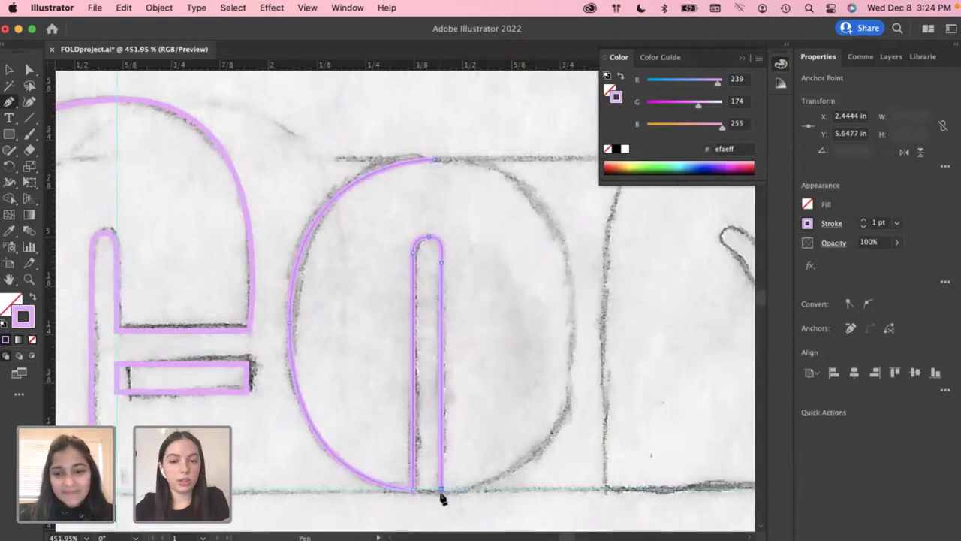
key("super+z")
scroll(453, 496, "up", 3)
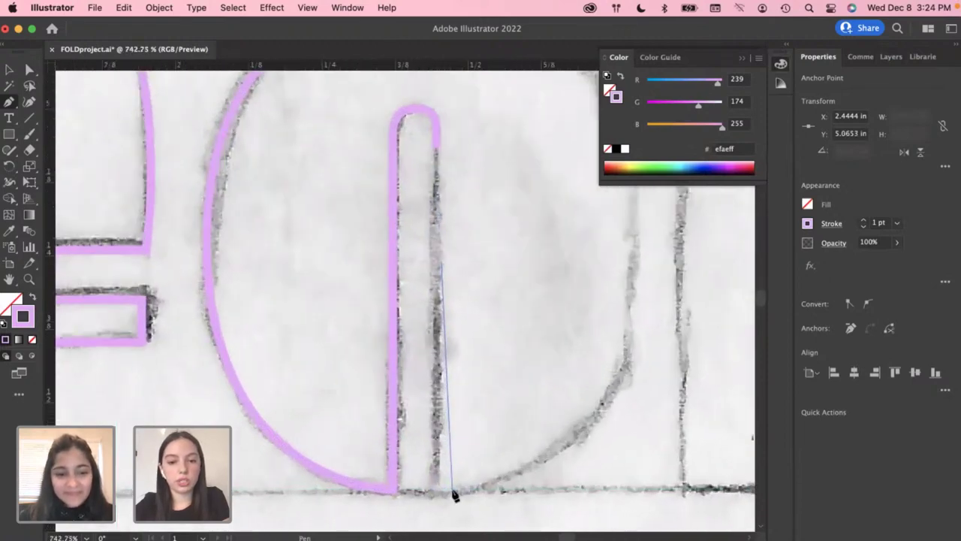
left_click(433, 492)
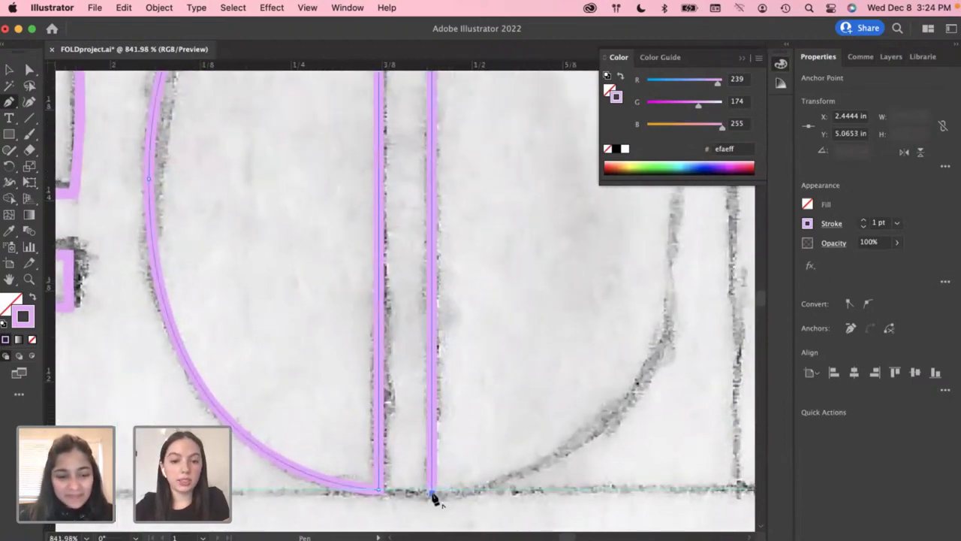
scroll(461, 492, "down", 3)
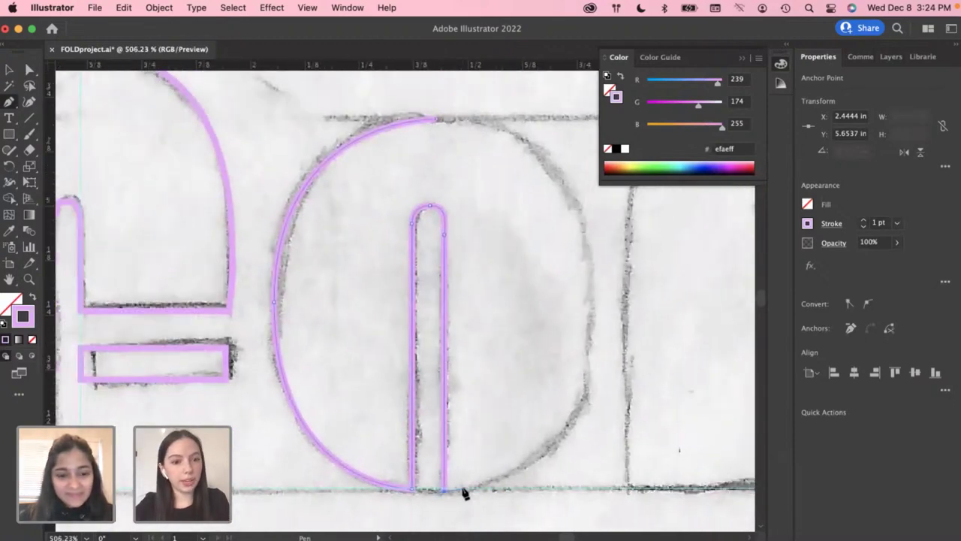
scroll(464, 493, "down", 1)
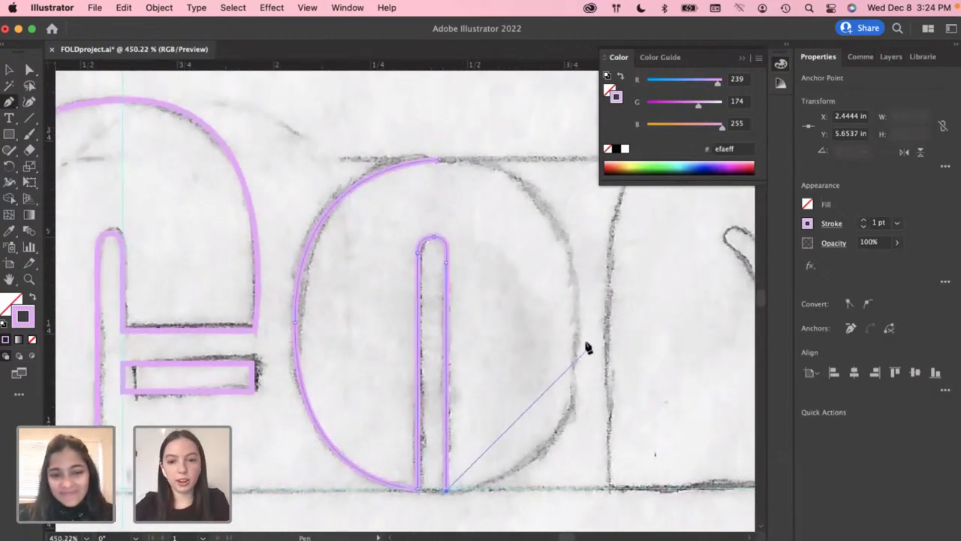
Curve the path around the O's right bowl and close it at the top start point
mouse_move(577, 326)
left_mouse_down()
mouse_move(562, 248)
mouse_move(541, 240)
mouse_move(551, 230)
mouse_move(542, 182)
left_mouse_up()
key("super+z")
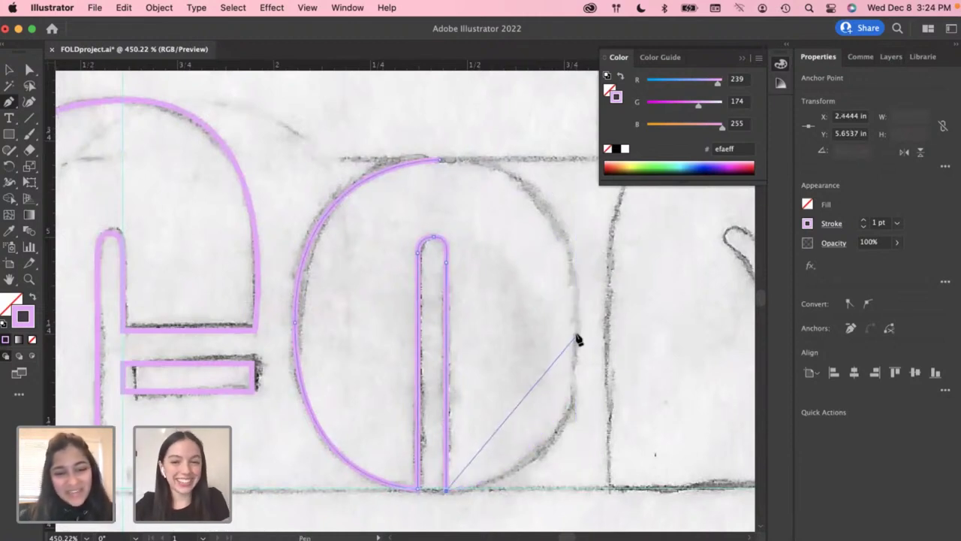
left_click_drag(577, 334, 562, 160)
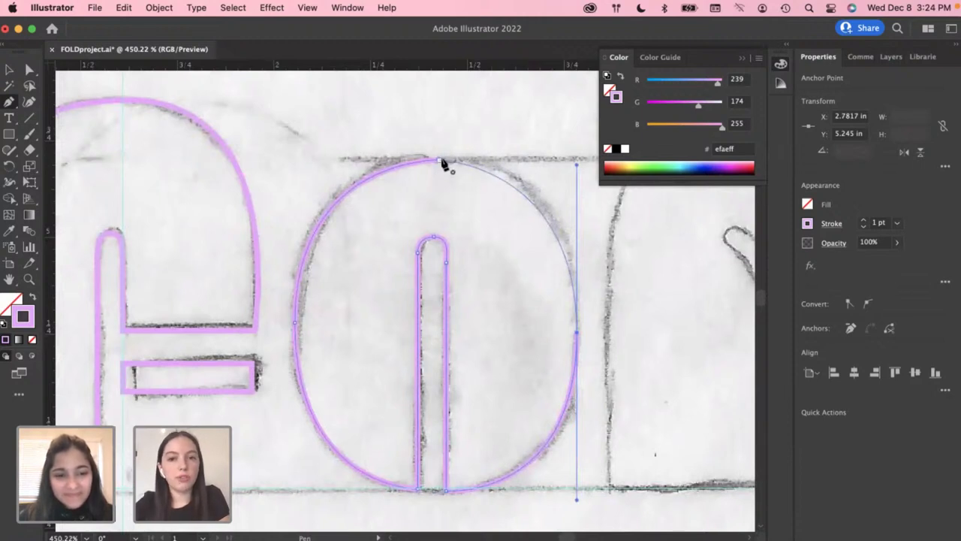
left_click_drag(443, 162, 407, 161)
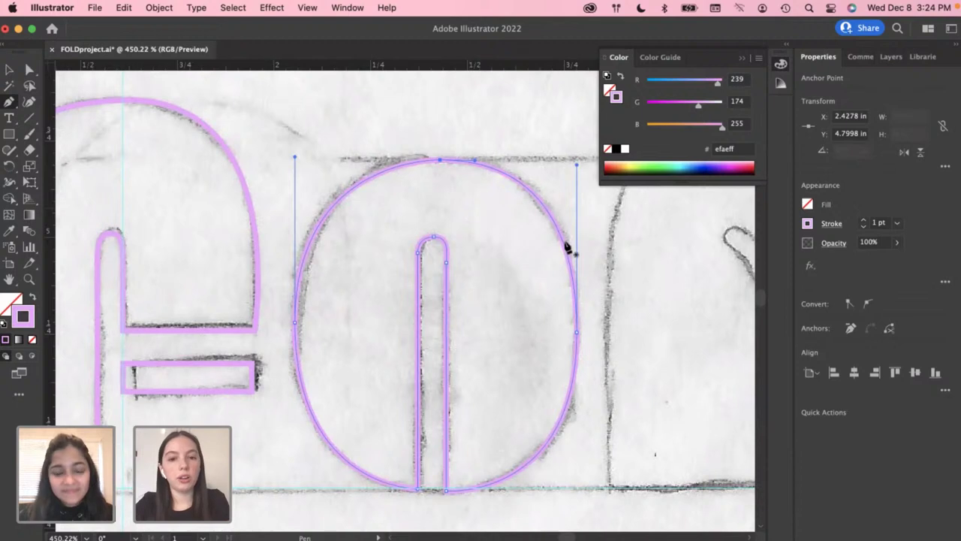
key("v")
left_click(524, 153)
scroll(524, 154, "down", 3)
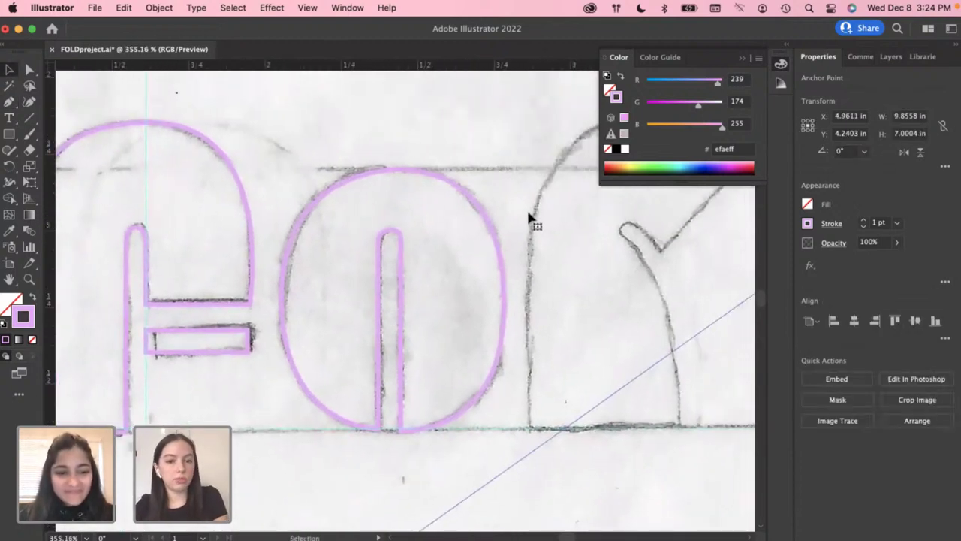
scroll(565, 256, "right", 3)
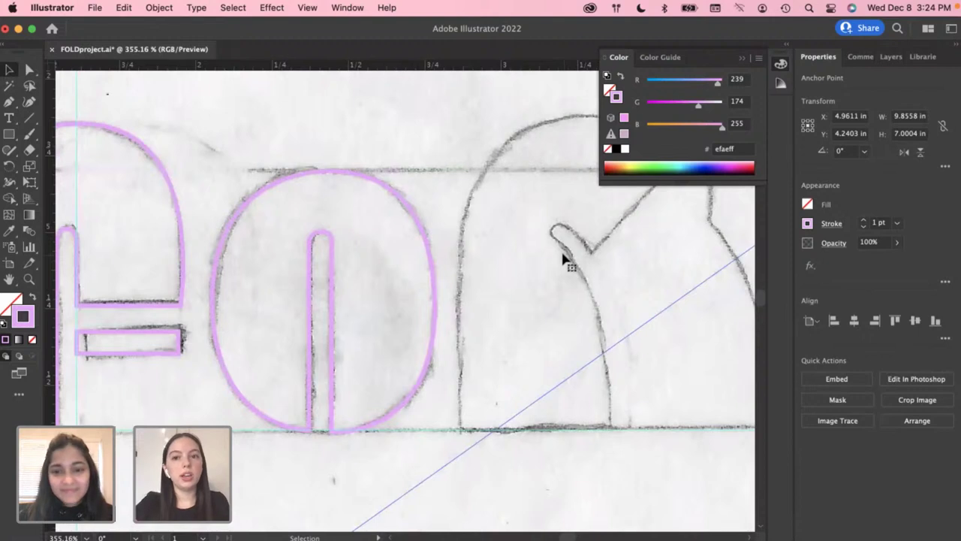
scroll(554, 252, "right", 3)
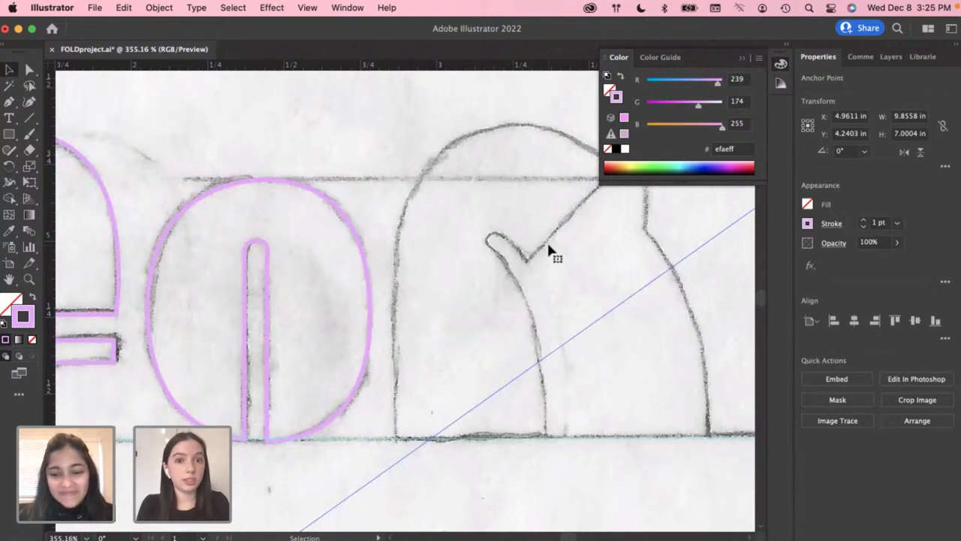
scroll(530, 254, "right", 3)
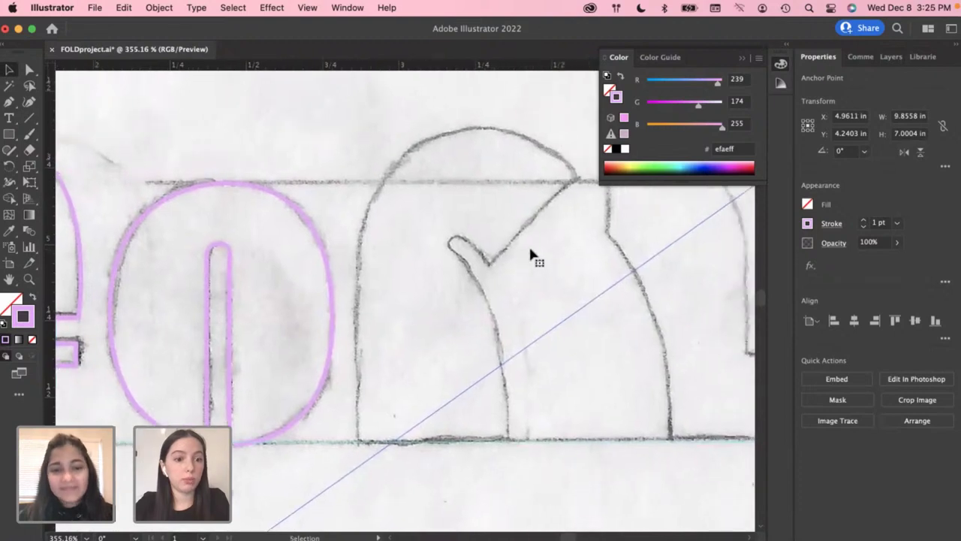
scroll(531, 254, "right", 2)
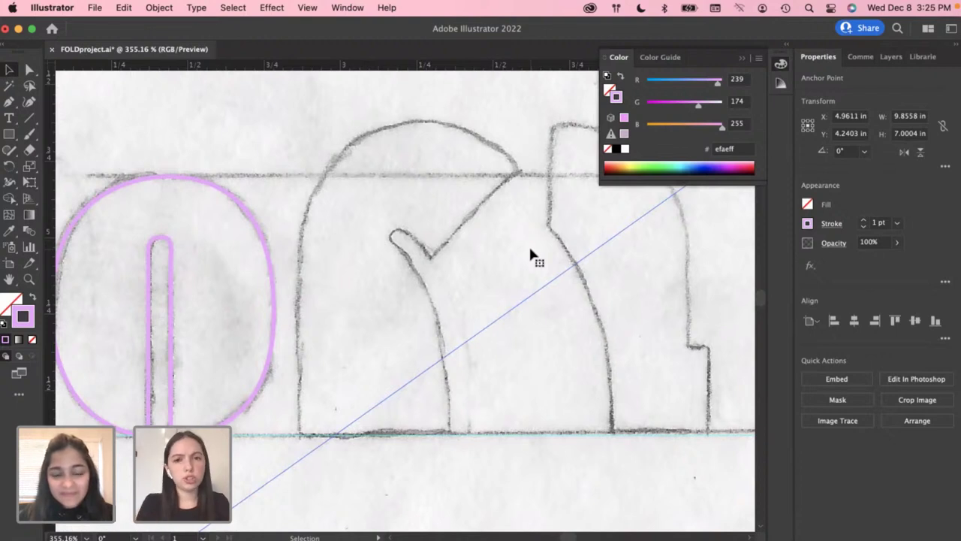
left_click(10, 103)
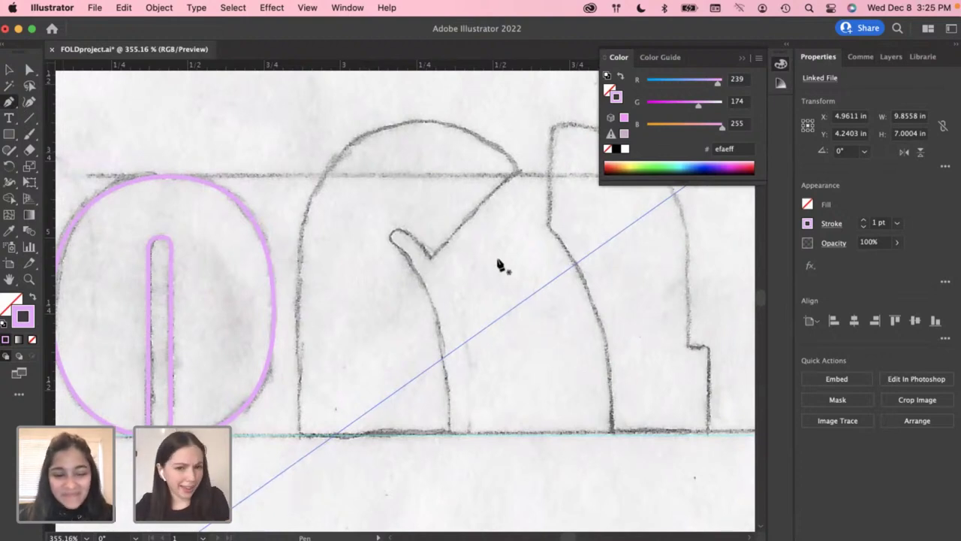
scroll(498, 264, "down", 3)
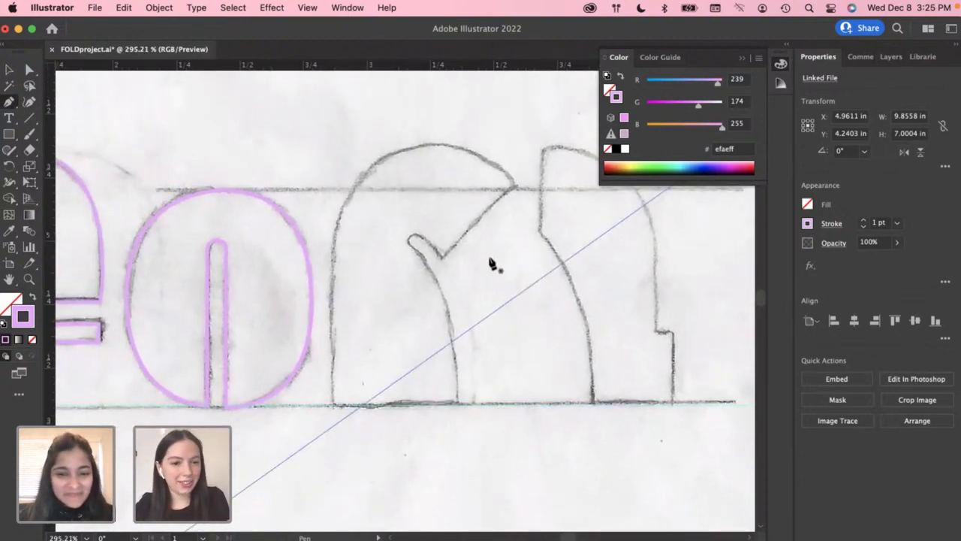
scroll(492, 263, "down", 5)
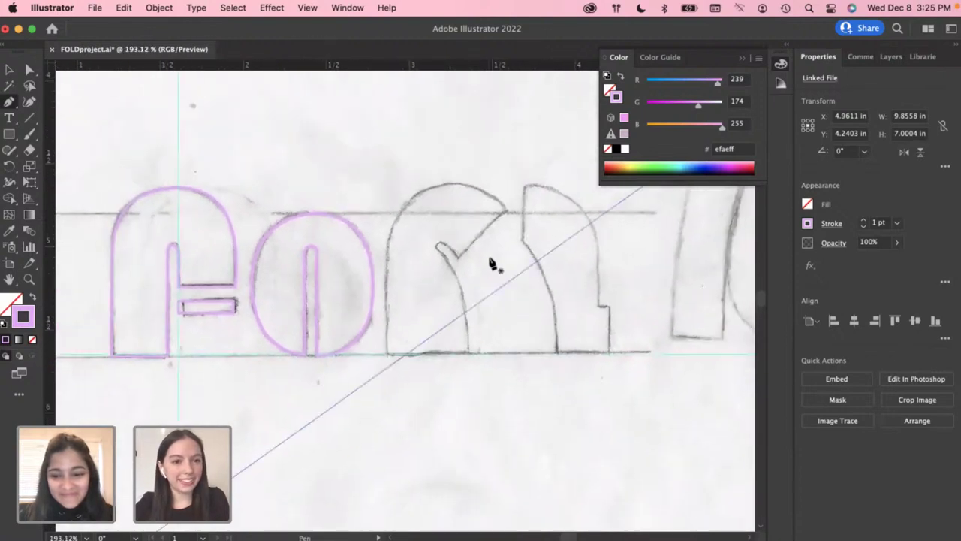
scroll(500, 269, "right", 2)
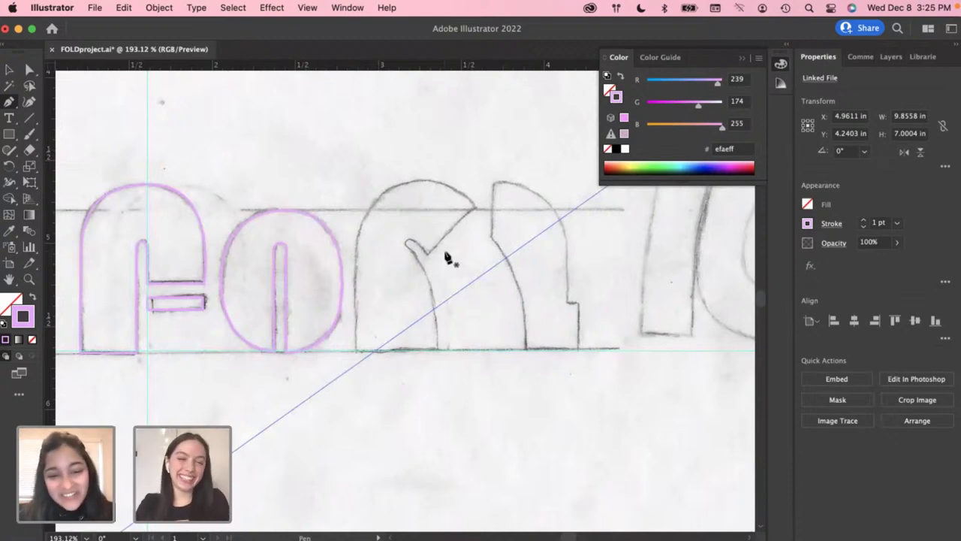
scroll(375, 263, "left", 1)
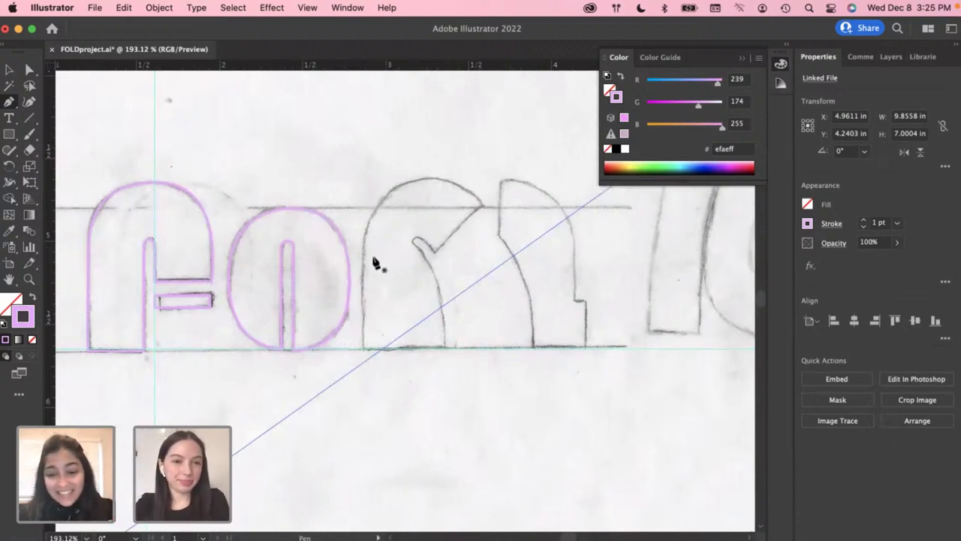
scroll(376, 263, "left", 1)
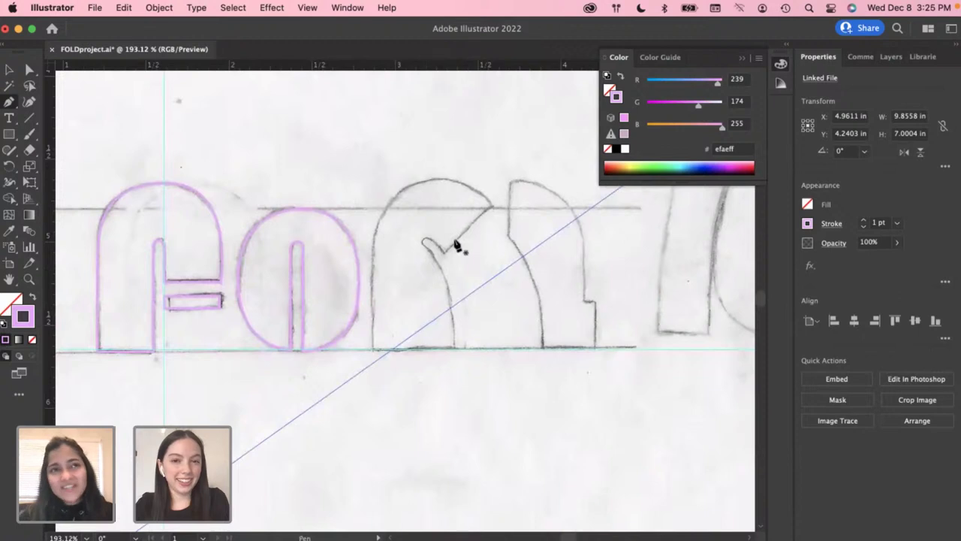
scroll(441, 264, "up", 2)
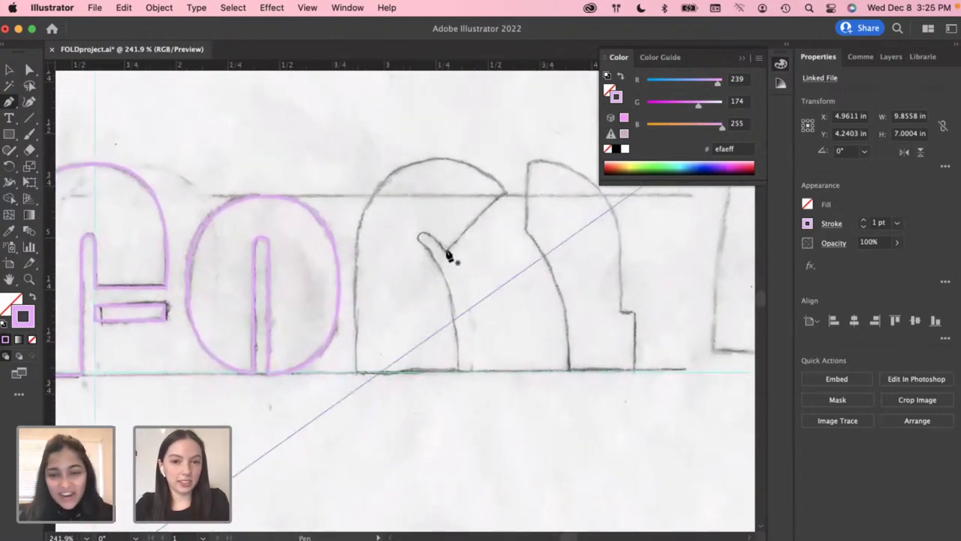
scroll(445, 266, "up", 1)
scroll(444, 265, "right", 2)
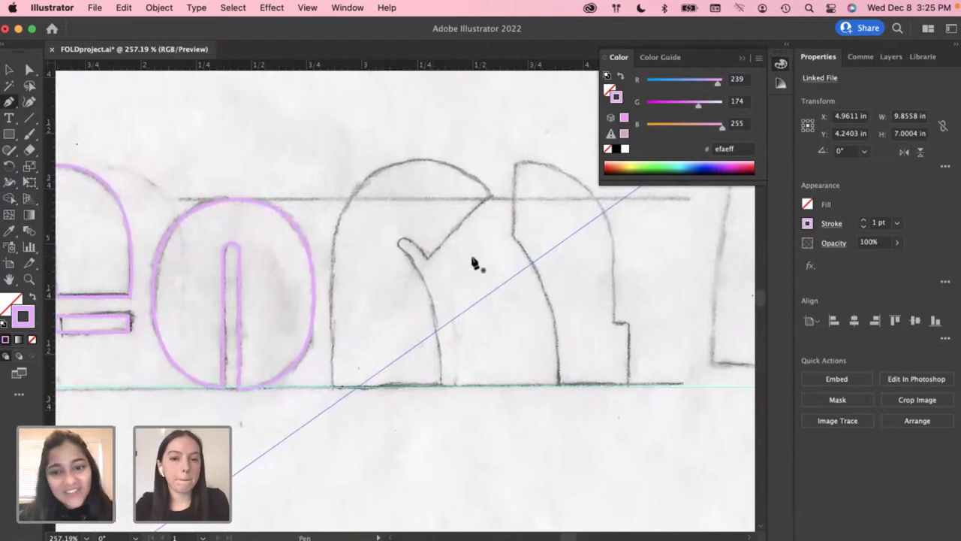
scroll(473, 261, "right", 4)
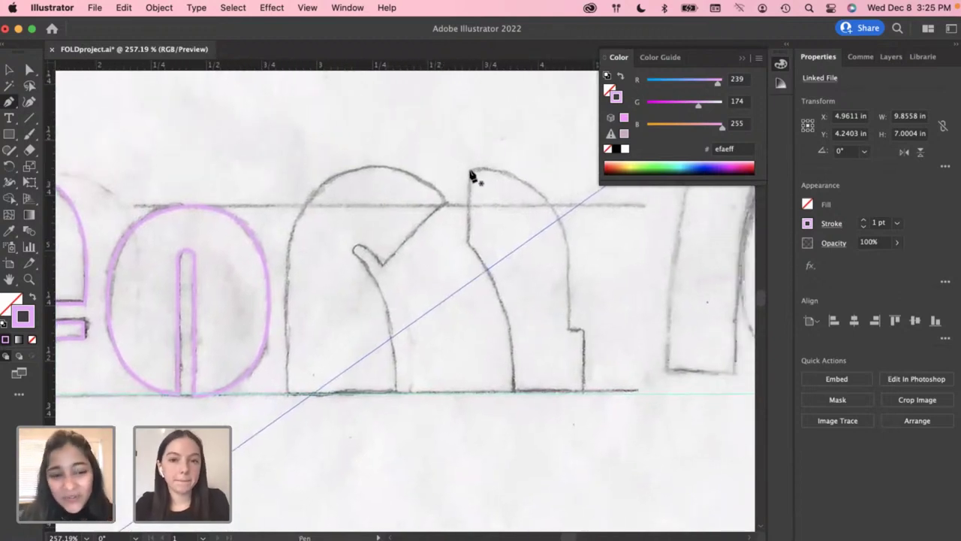
scroll(438, 188, "down", 3)
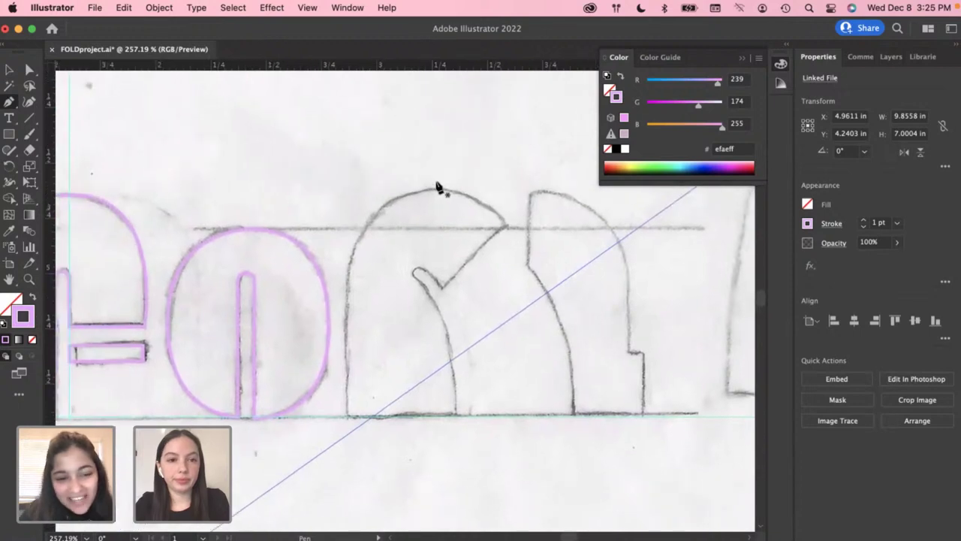
scroll(438, 188, "down", 3)
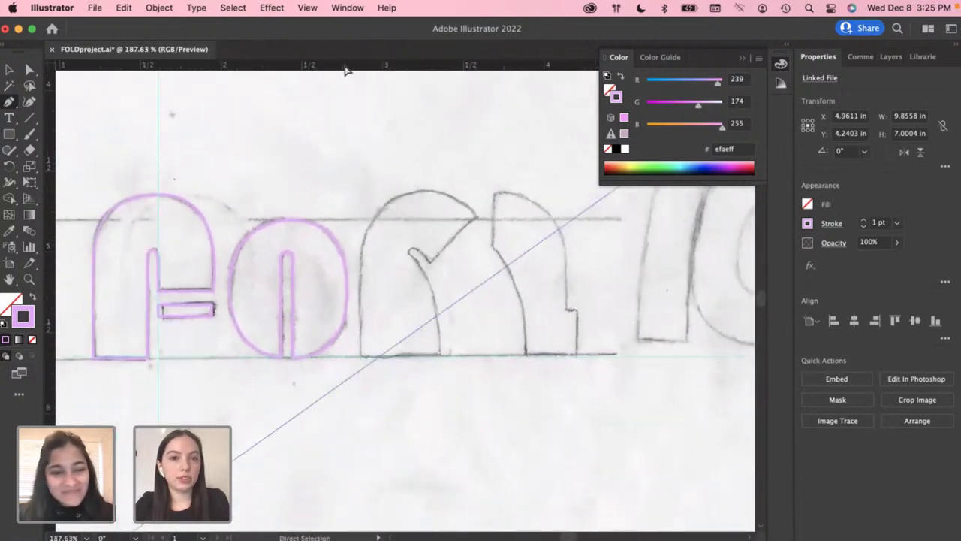
Move a guide to the letter's top and start a pink efaeff path down its straight left edge
left_click_drag(342, 113, 335, 197)
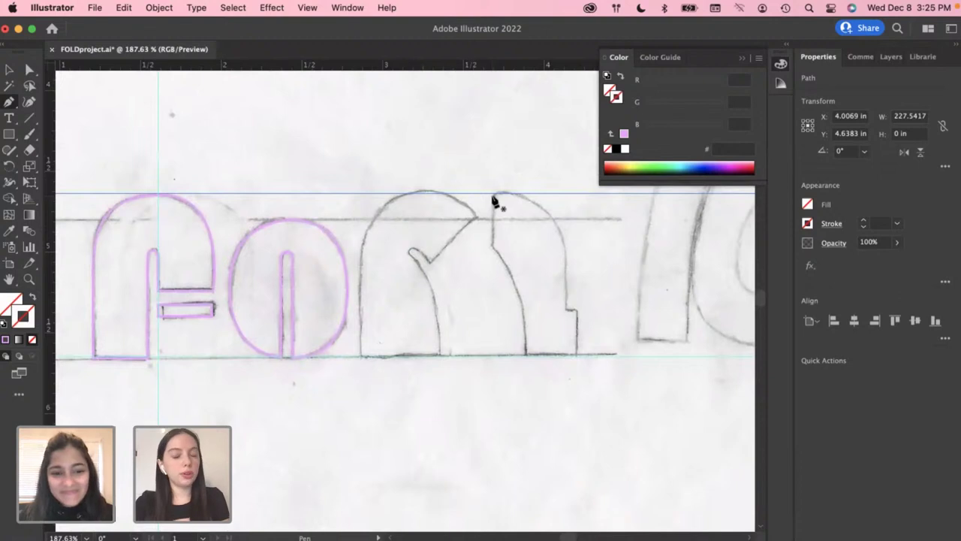
scroll(493, 201, "up", 4)
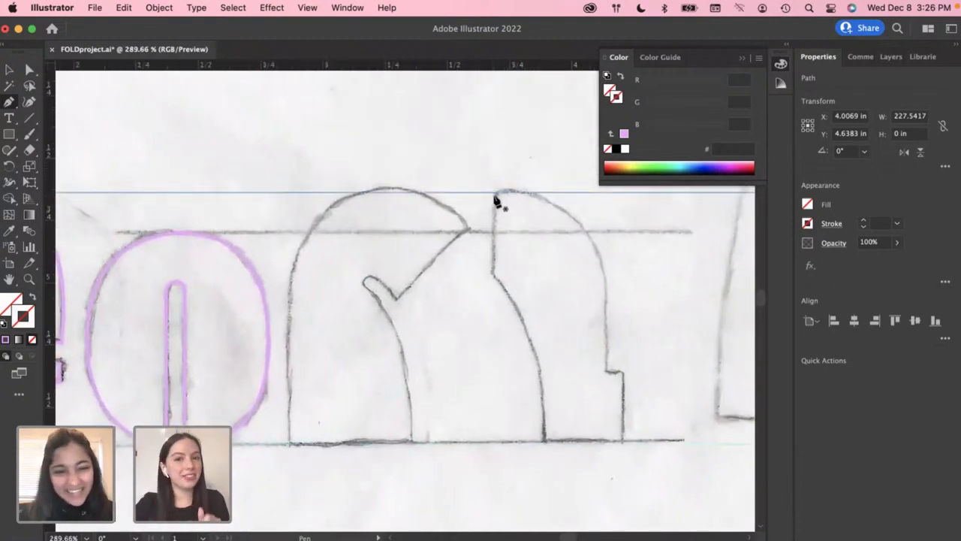
scroll(487, 197, "down", 3)
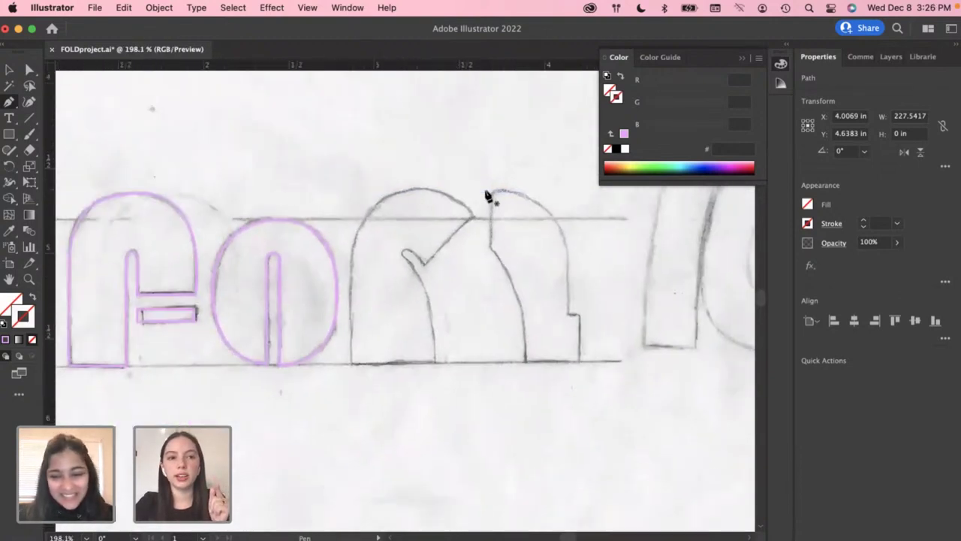
scroll(486, 198, "up", 1)
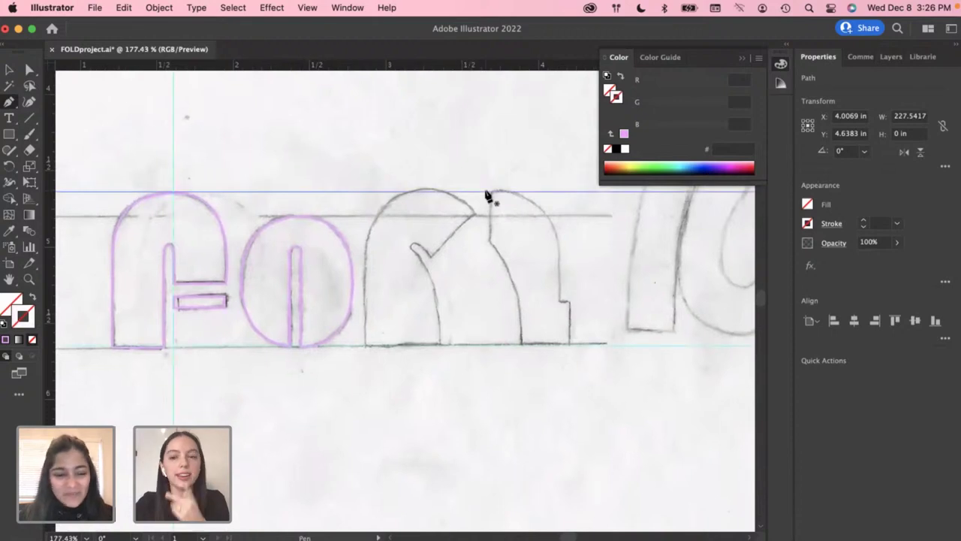
scroll(488, 198, "up", 4)
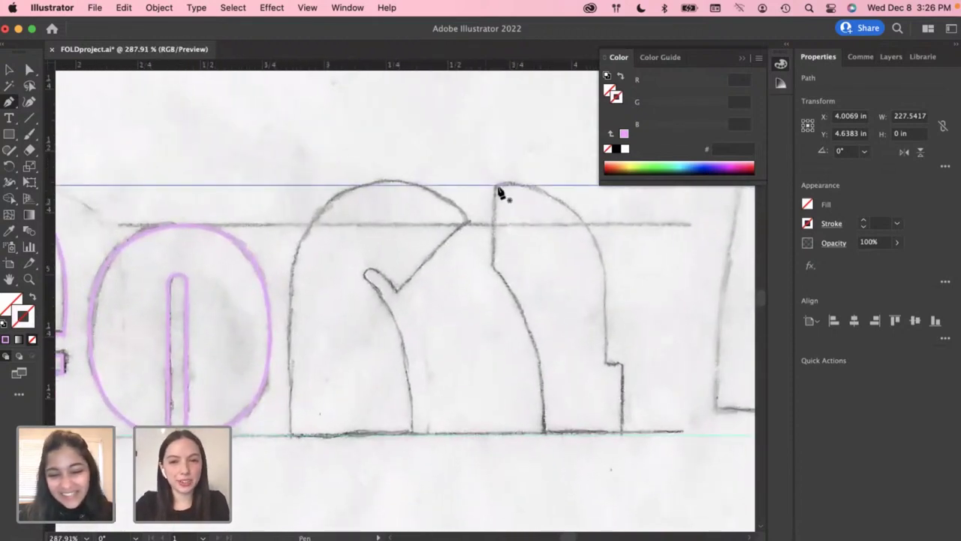
left_click(495, 185)
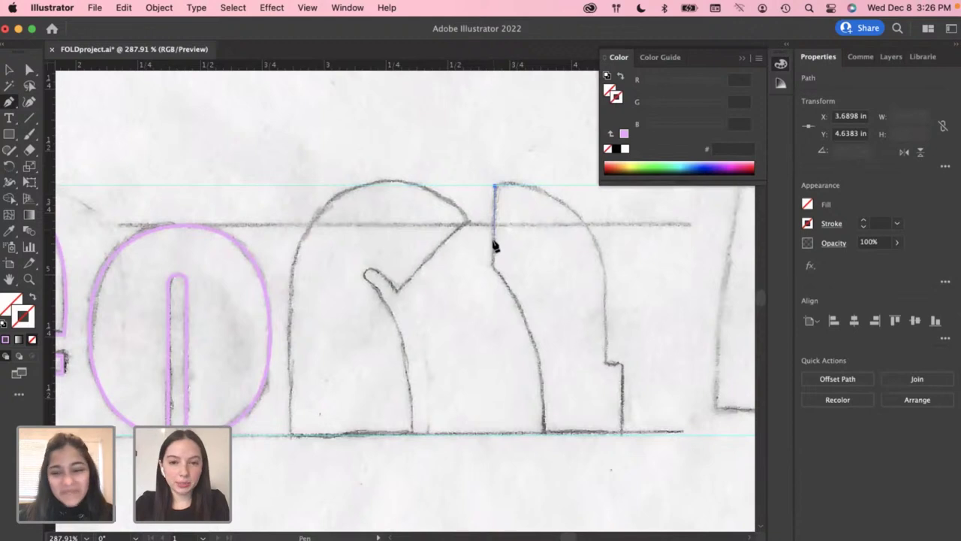
left_click(494, 267)
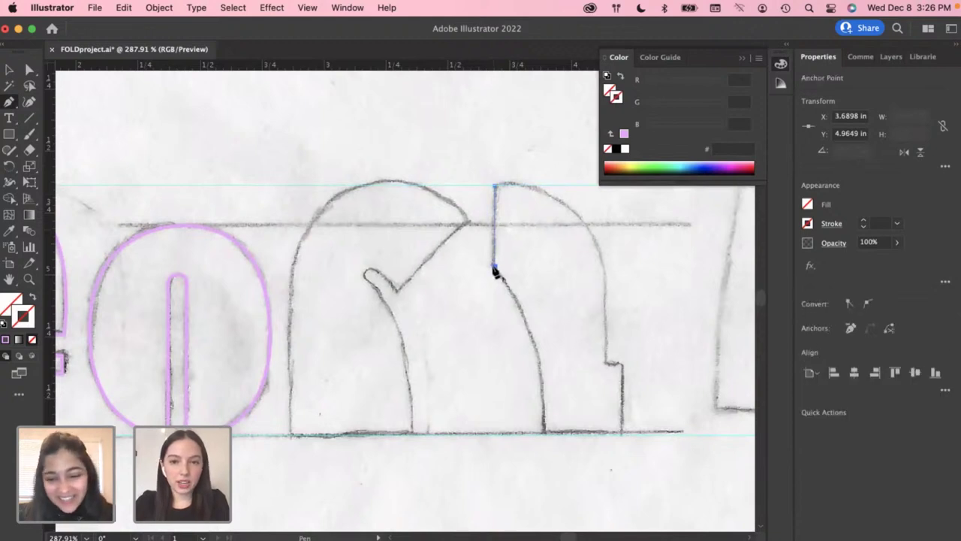
scroll(494, 270, "down", 2)
left_click(6, 341)
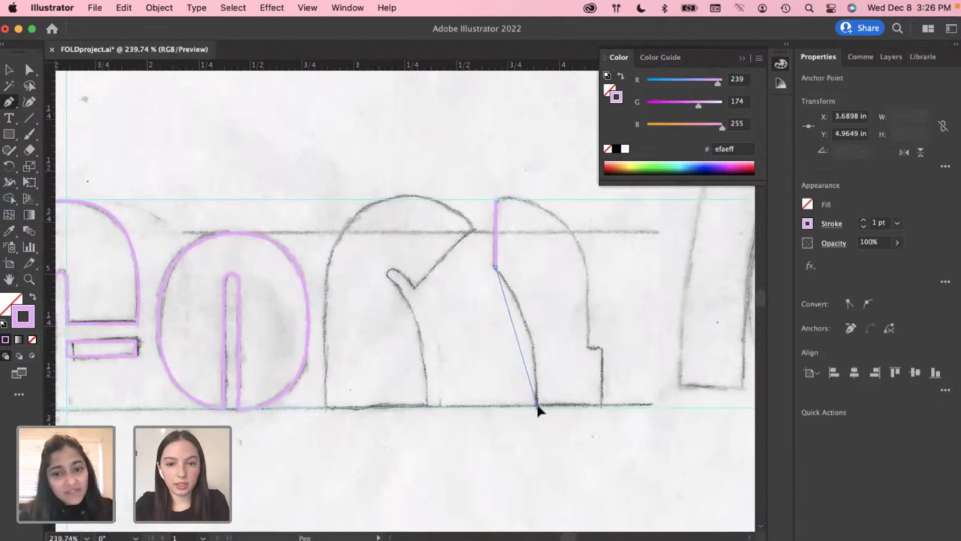
Trace the slanted edge to the baseline, along the base, up through the notch, back to the start
left_click_drag(537, 406, 537, 510)
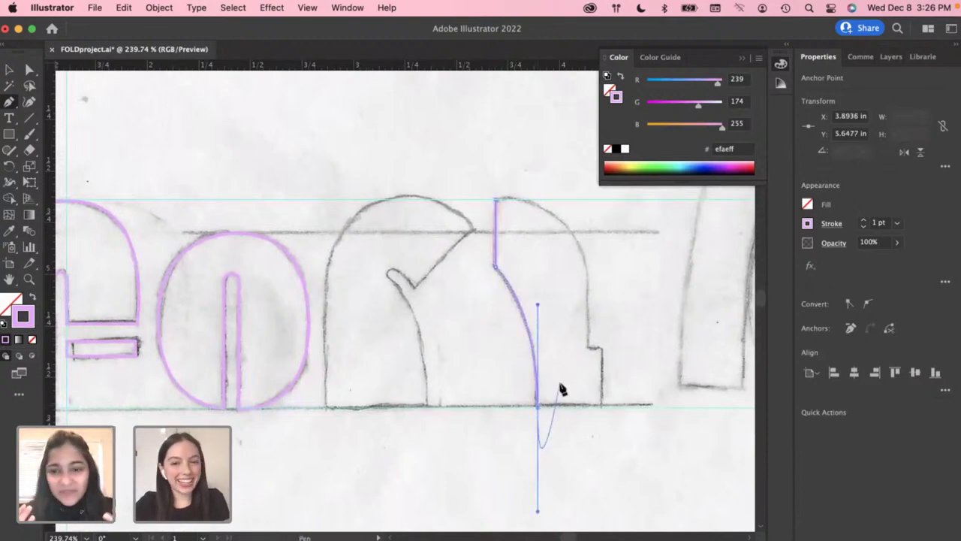
left_click(538, 406)
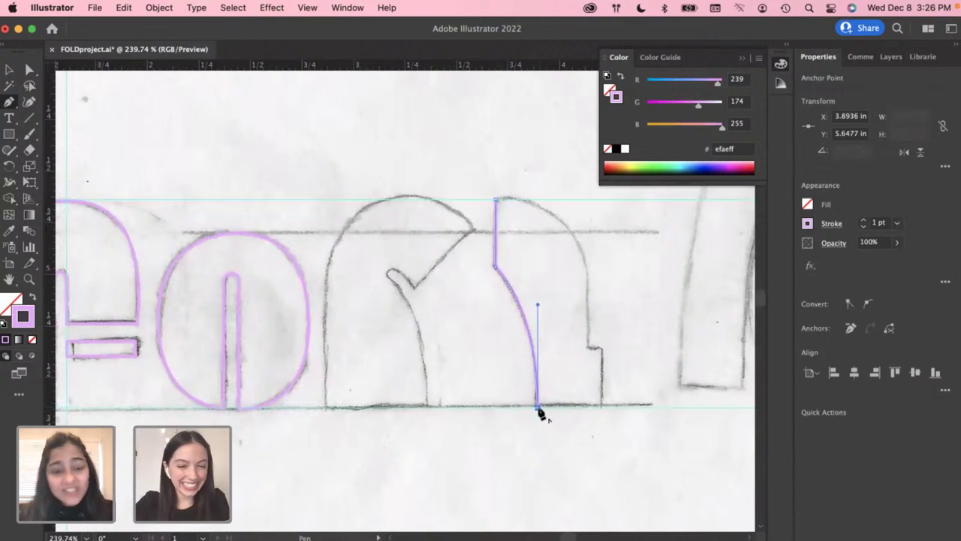
left_click(601, 406)
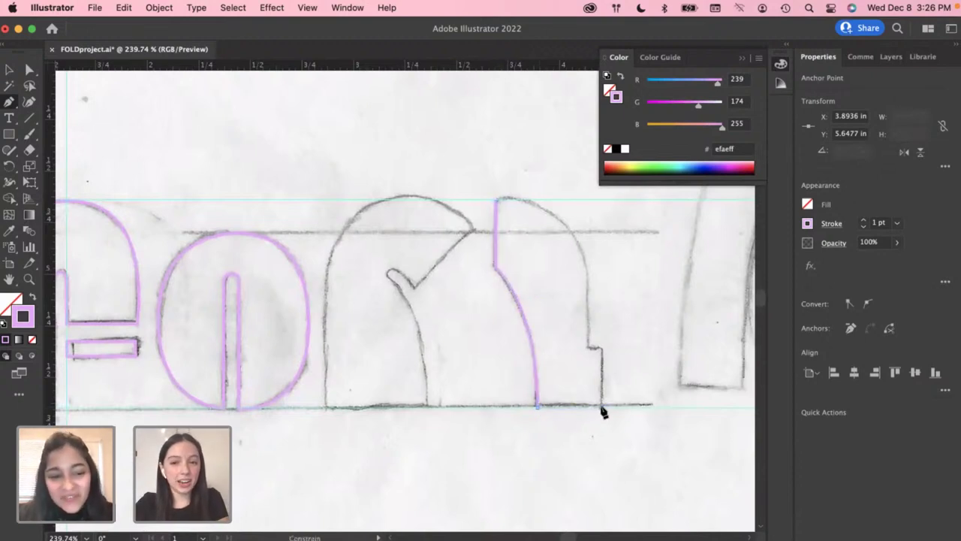
left_click(601, 348)
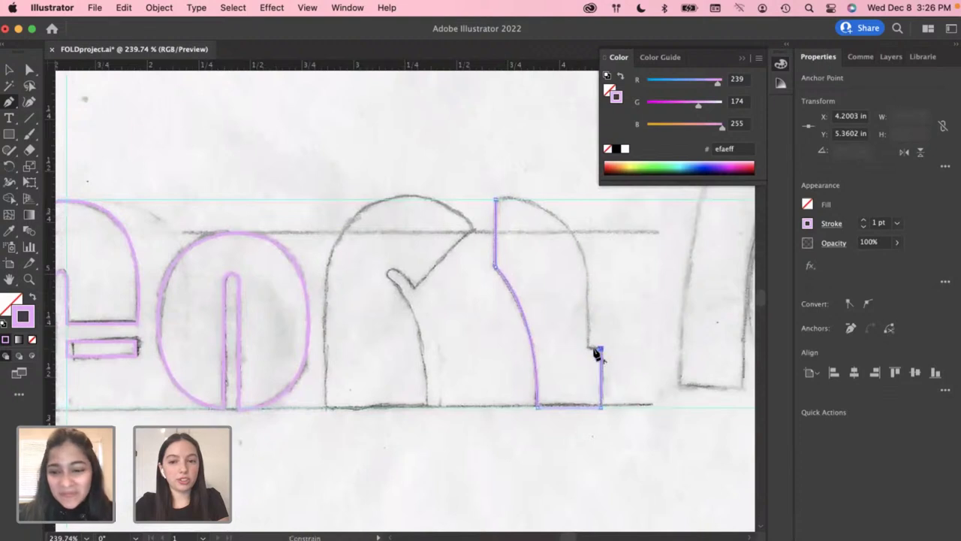
left_click(587, 348)
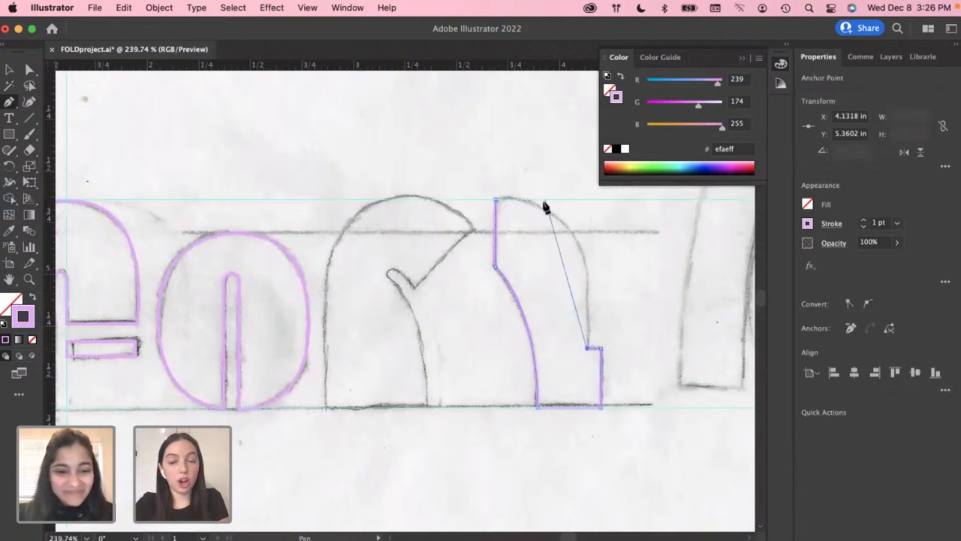
left_click(496, 200)
Rework the closing edge into the letter's rounded top curve, undoing misplaced curved points
left_click_drag(441, 207, 373, 213)
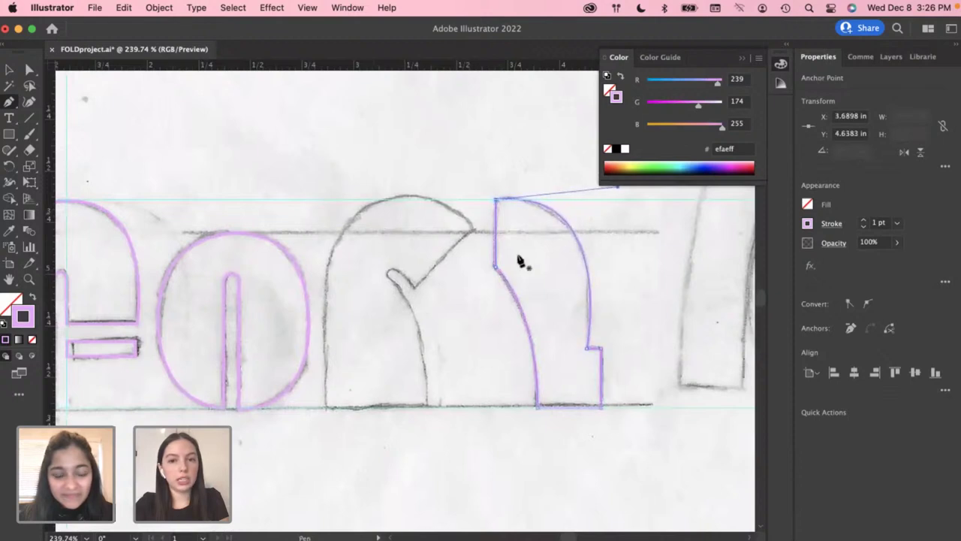
key("super+z")
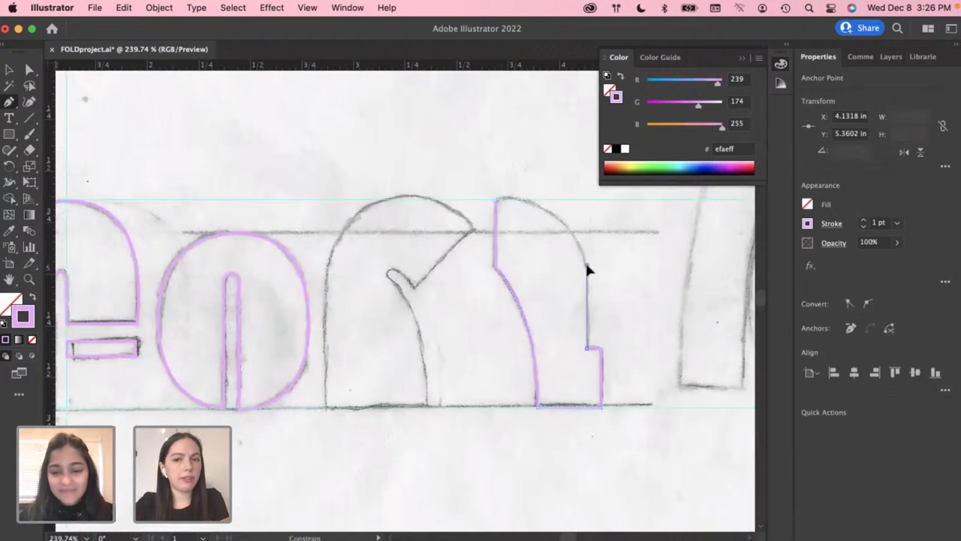
left_click_drag(580, 250, 578, 242)
key("super+z")
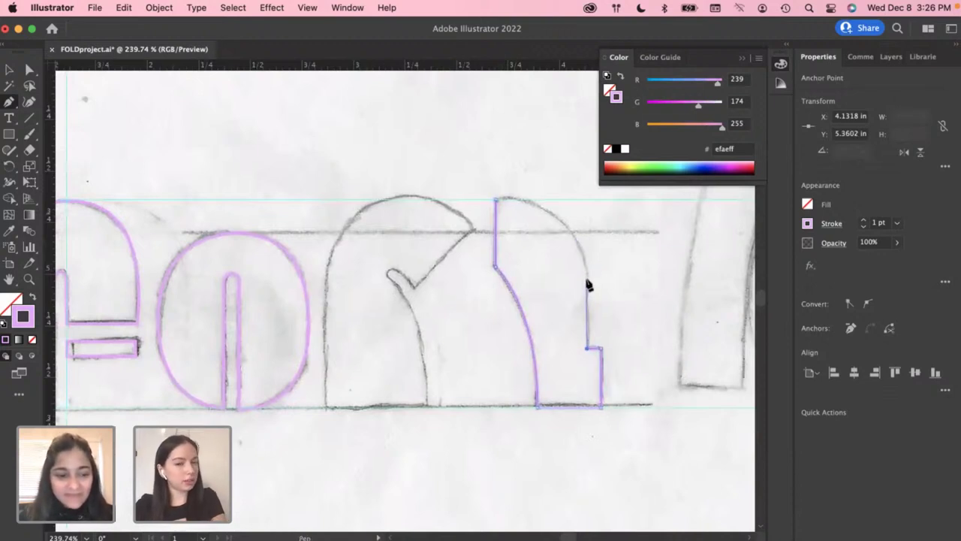
left_click_drag(588, 272, 559, 214)
key("super+z")
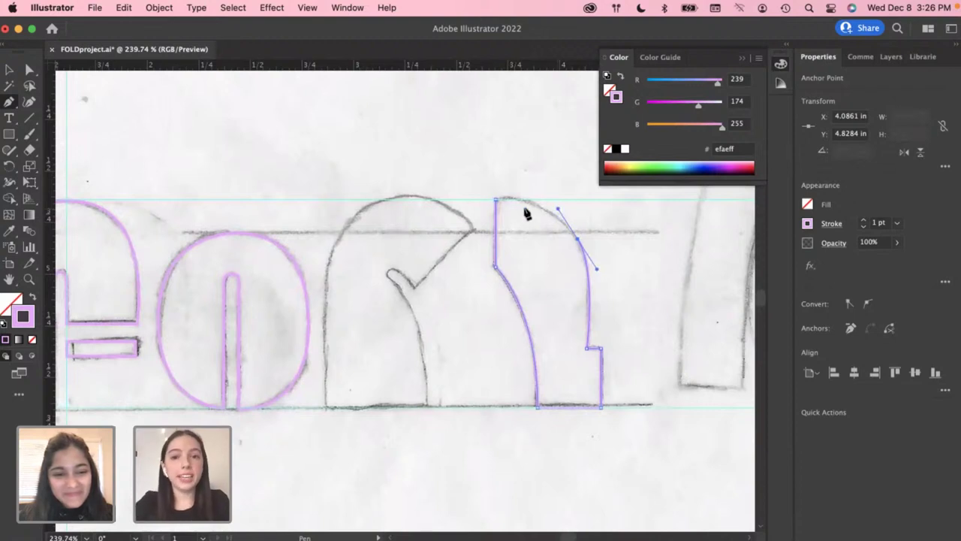
left_click(497, 199)
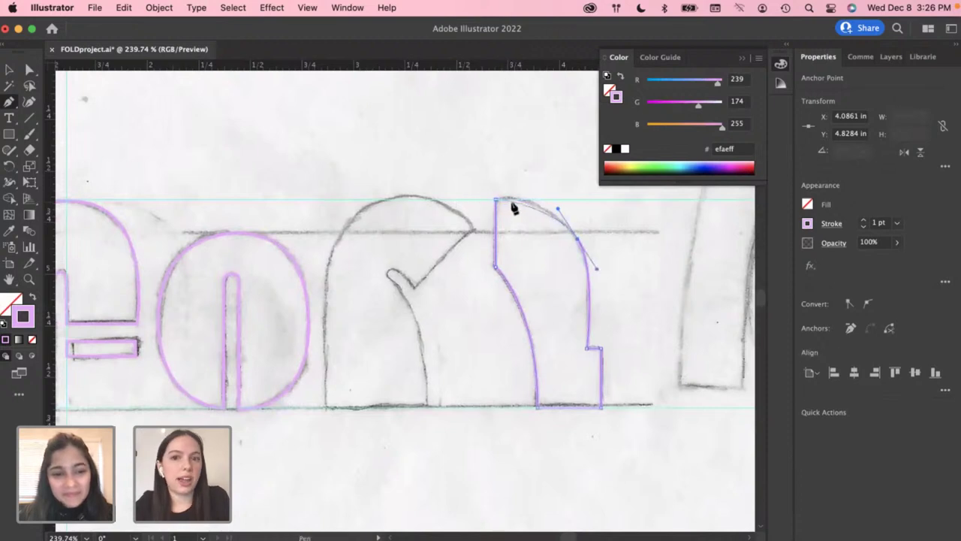
left_click_drag(497, 202, 456, 208)
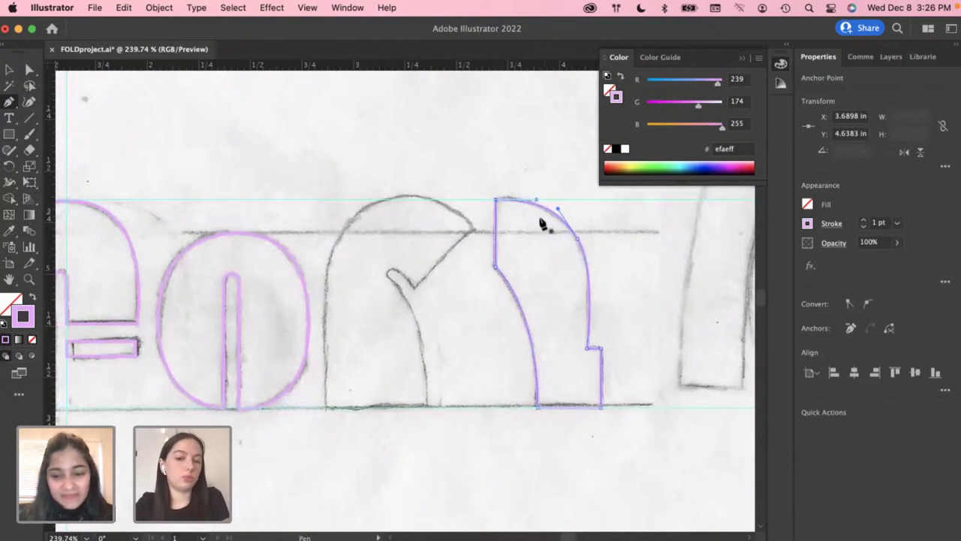
Deselect the finished outline and check Layer 1's contents in the Layers panel
key("v")
left_click(568, 448)
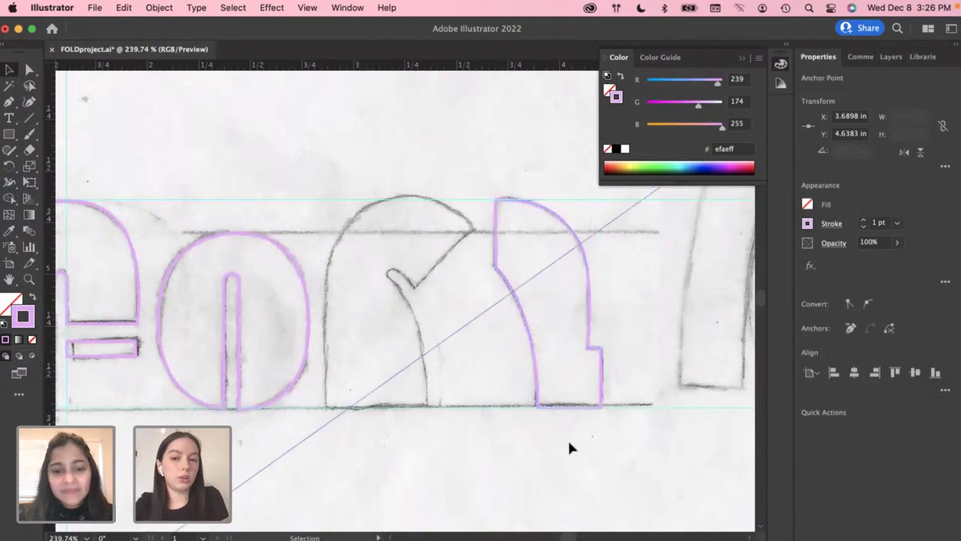
left_click(889, 57)
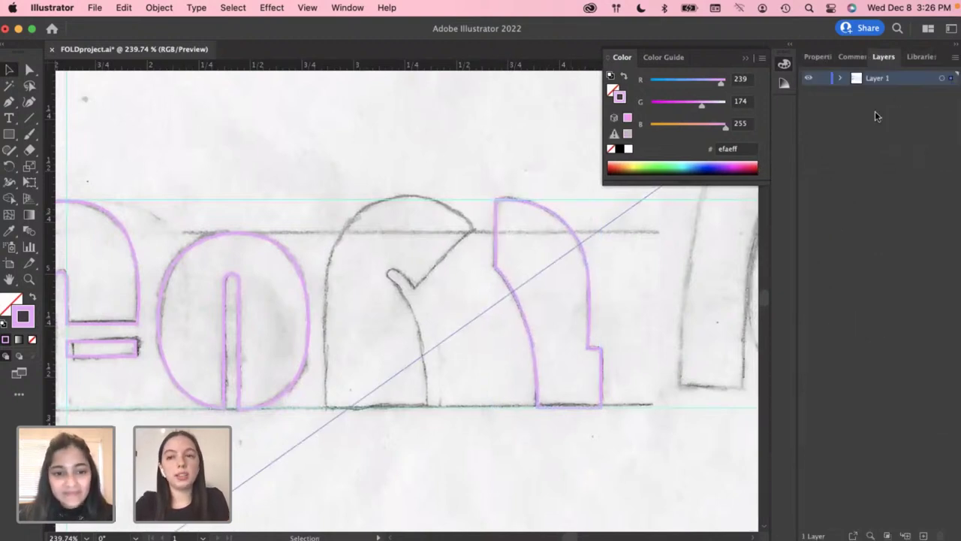
left_click(841, 78)
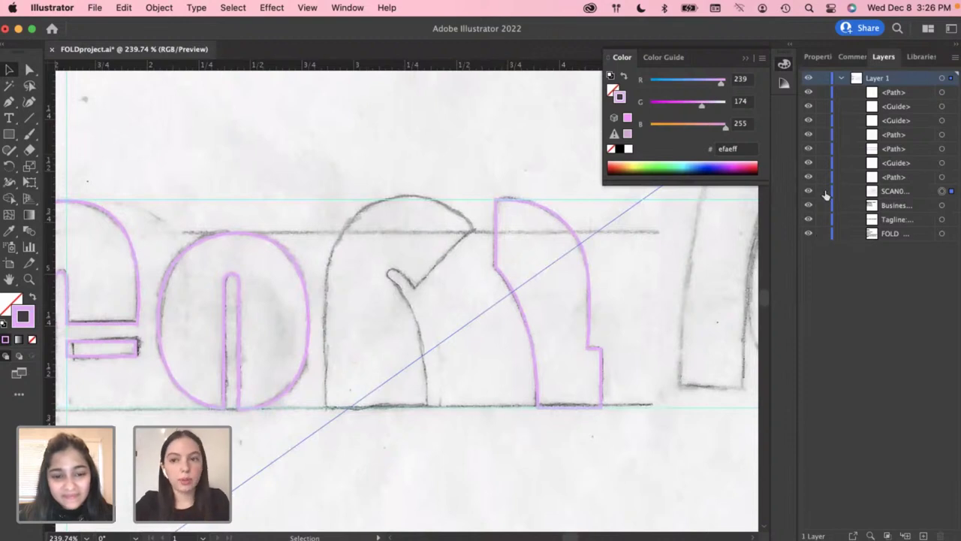
left_click(823, 58)
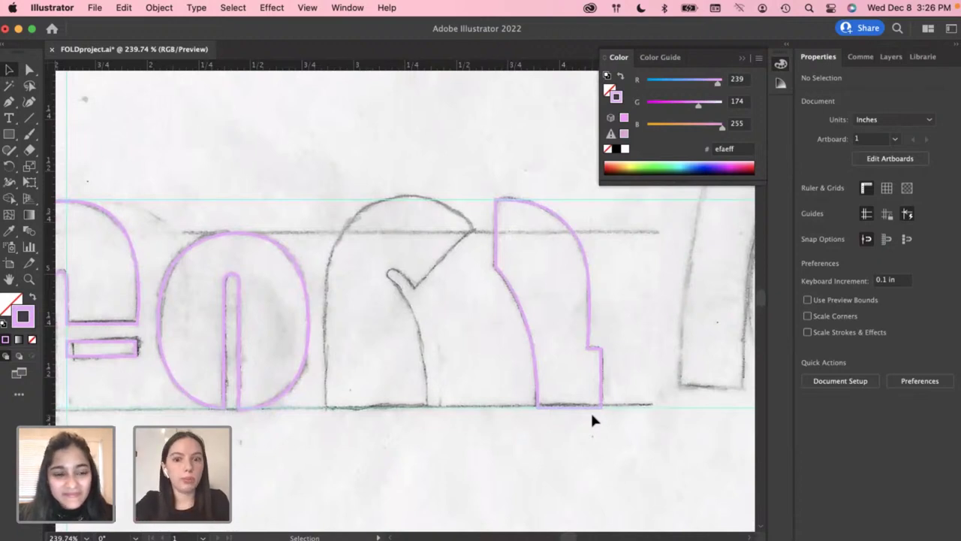
With Direct Selection, nudge the outline's bottom edge up onto the baseline
left_click(538, 404)
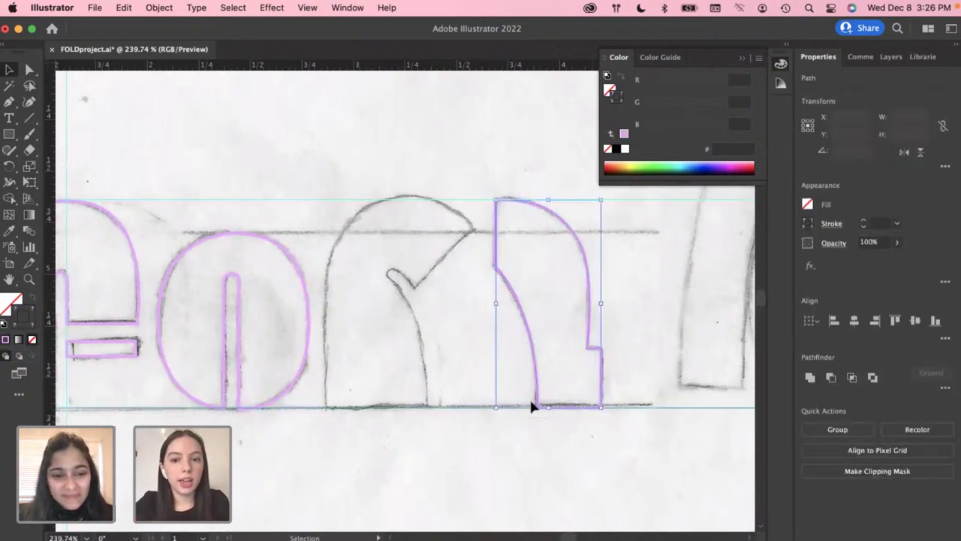
left_click(527, 446)
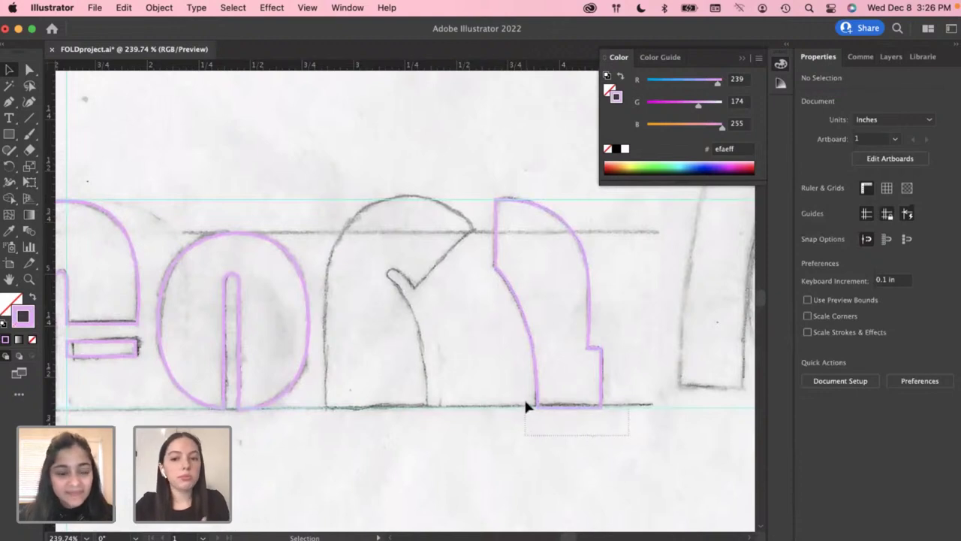
left_click_drag(526, 406, 525, 398)
scroll(526, 394, "up", 4)
left_click(561, 426)
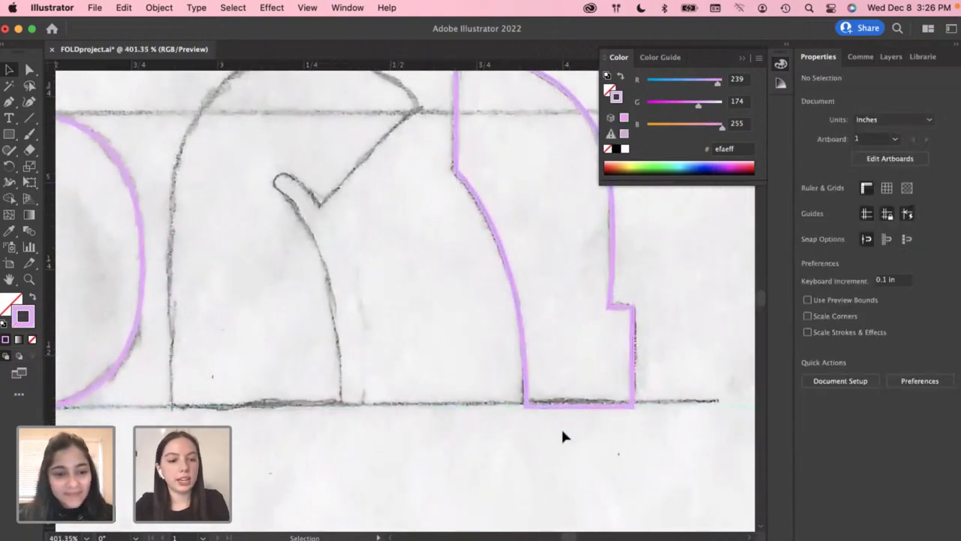
key("a")
left_click_drag(658, 423, 515, 397)
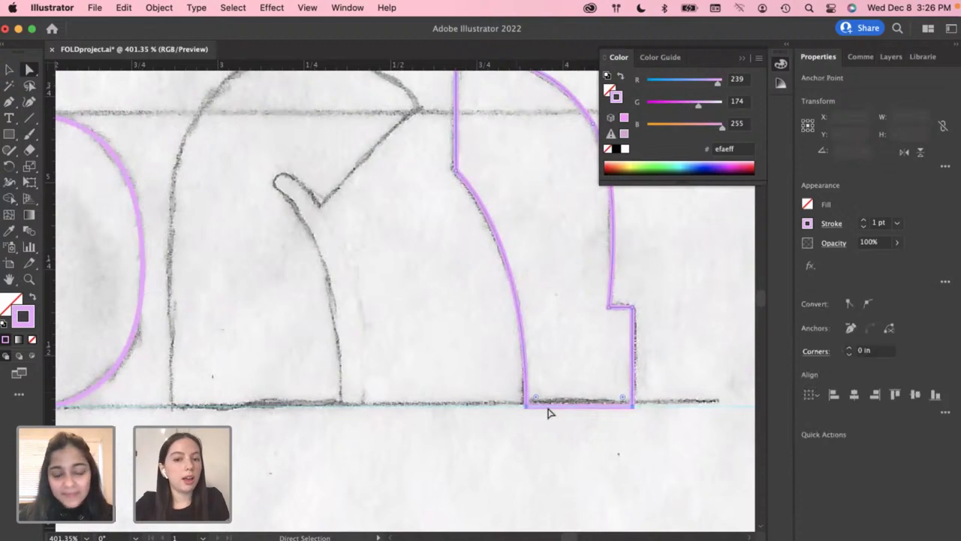
left_click_drag(579, 406, 578, 402)
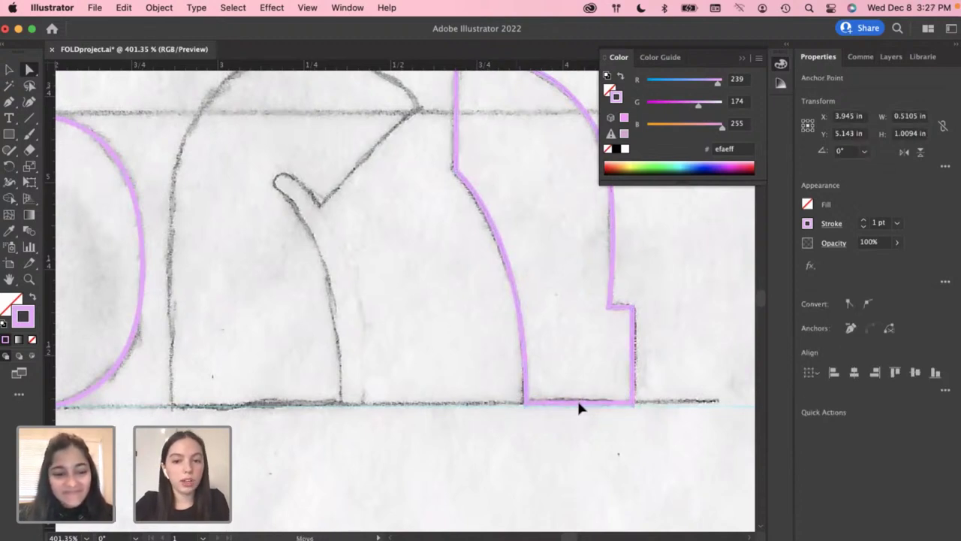
left_click(538, 438)
key("v")
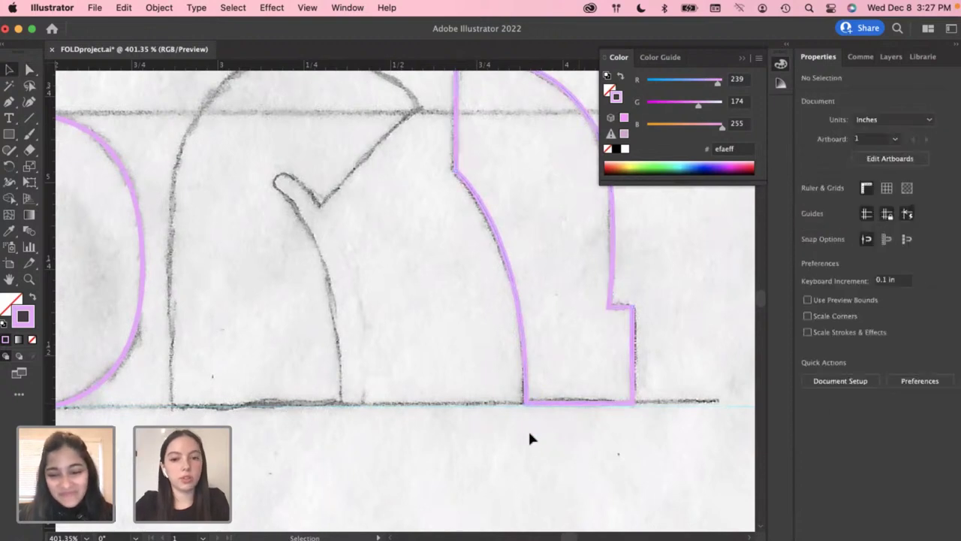
Zoom out to about 155% and pan so the full traced FOLD row fits the window
scroll(518, 429, "down", 5)
scroll(459, 404, "down", 1)
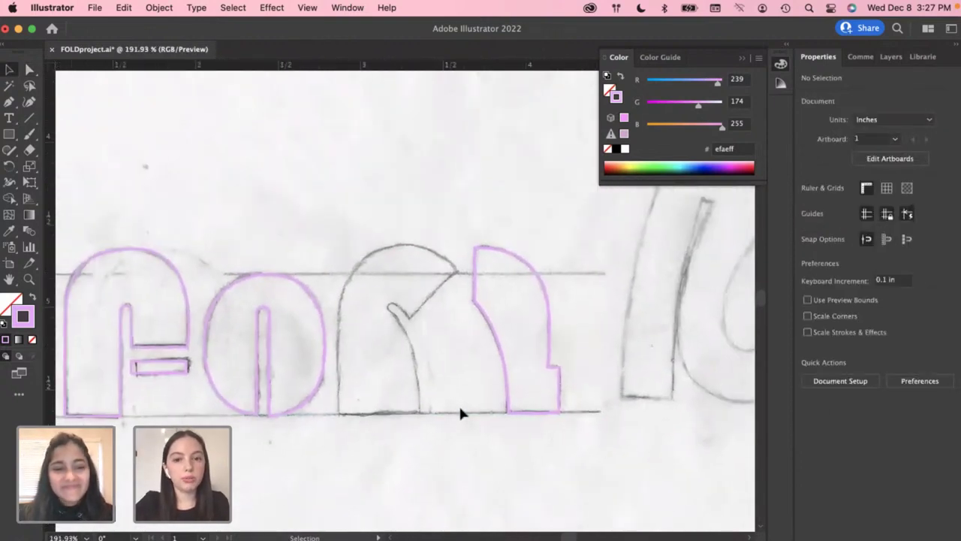
scroll(460, 409, "down", 2)
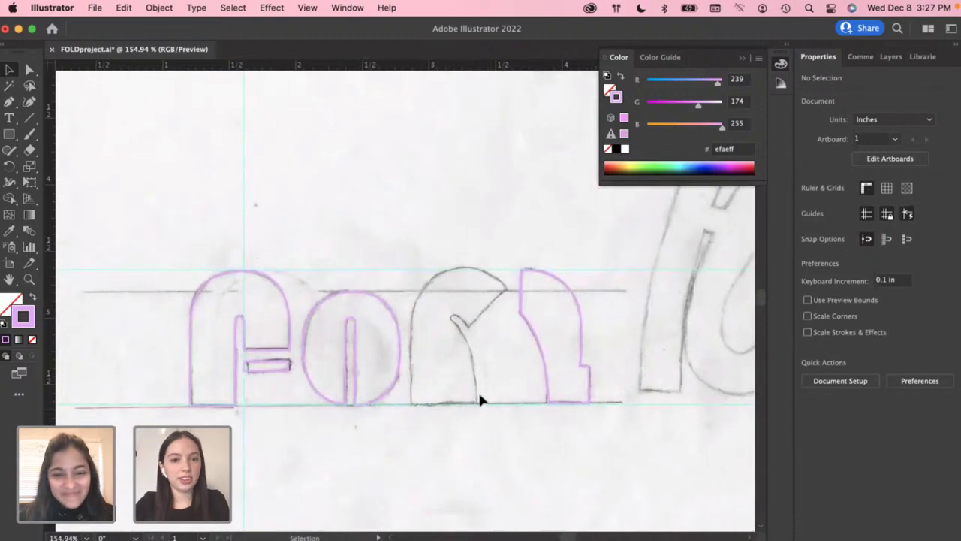
scroll(493, 380, "left", 3)
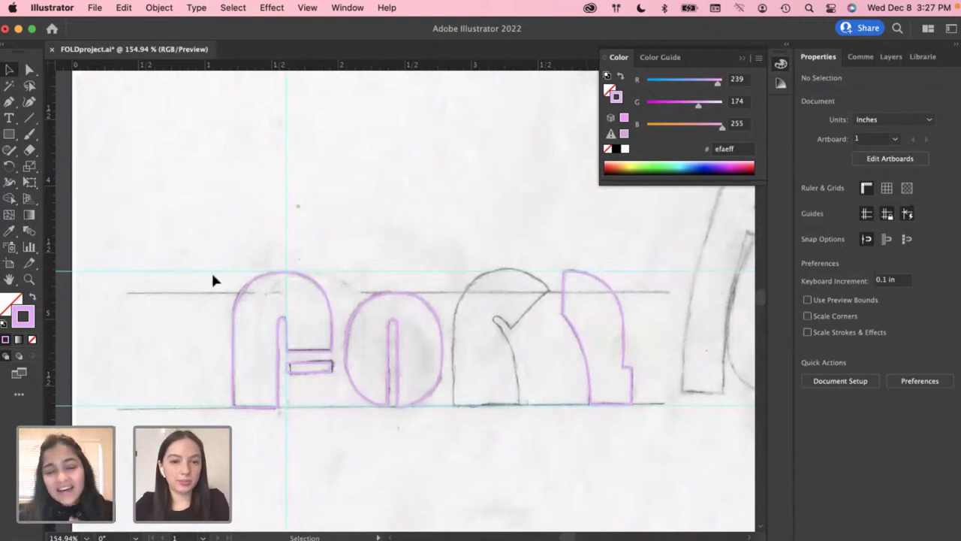
Option-drag a copy of the F above the sketch and fill it black 000000 with no stroke
left_click_drag(199, 253, 335, 420)
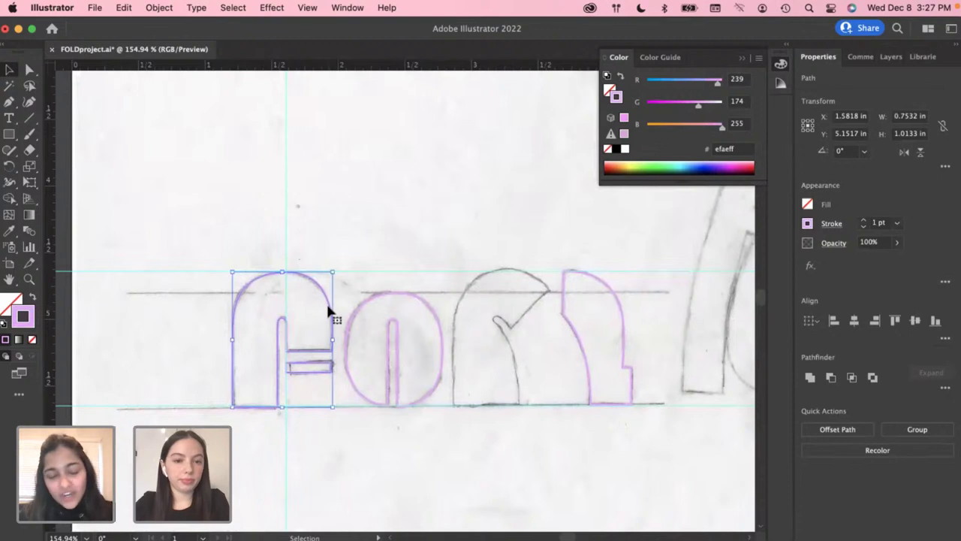
left_click_drag(327, 306, 323, 119)
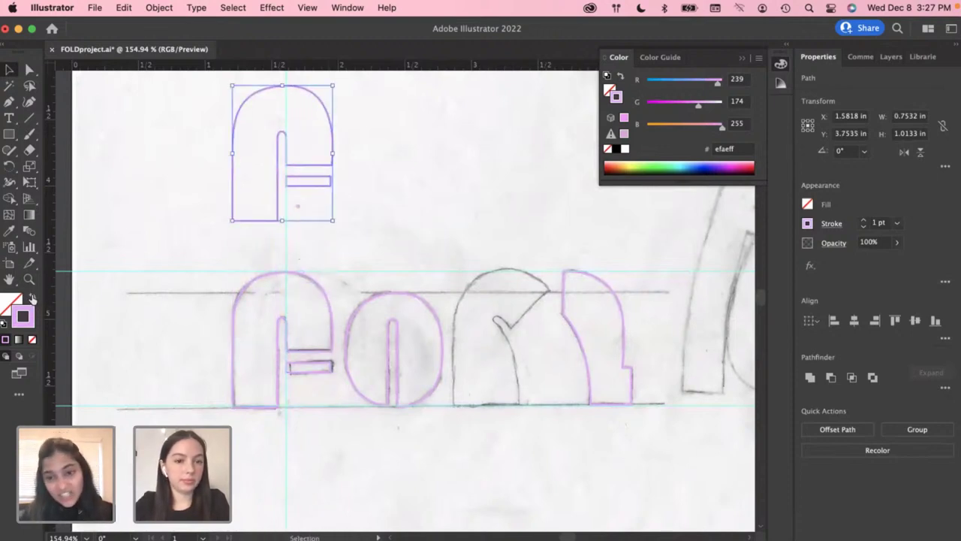
left_click(194, 190)
left_click(234, 151)
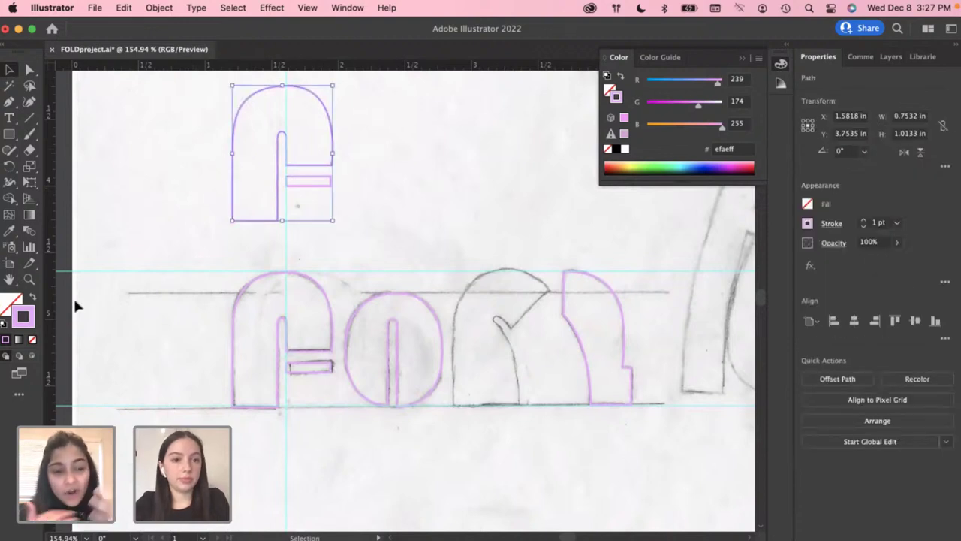
left_click(33, 297)
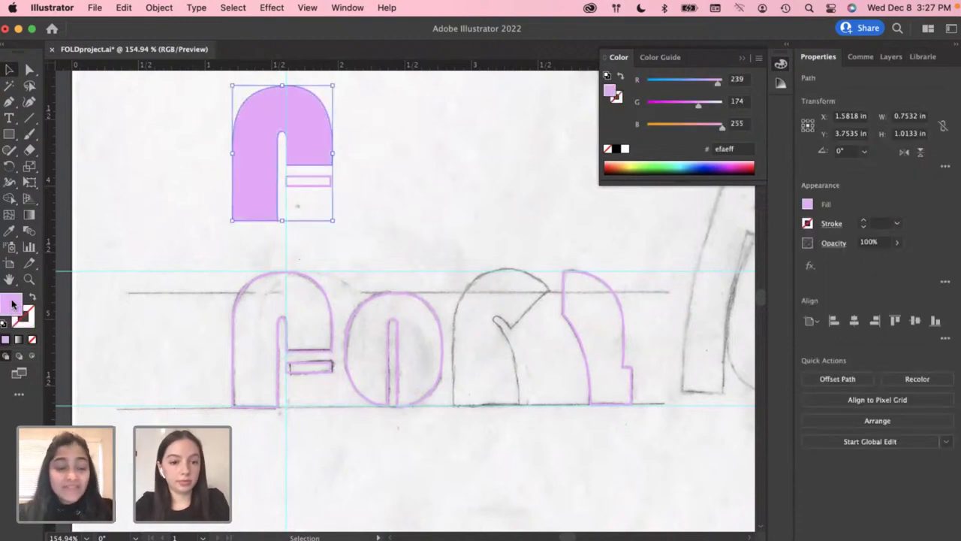
double_click(12, 304)
type("000000")
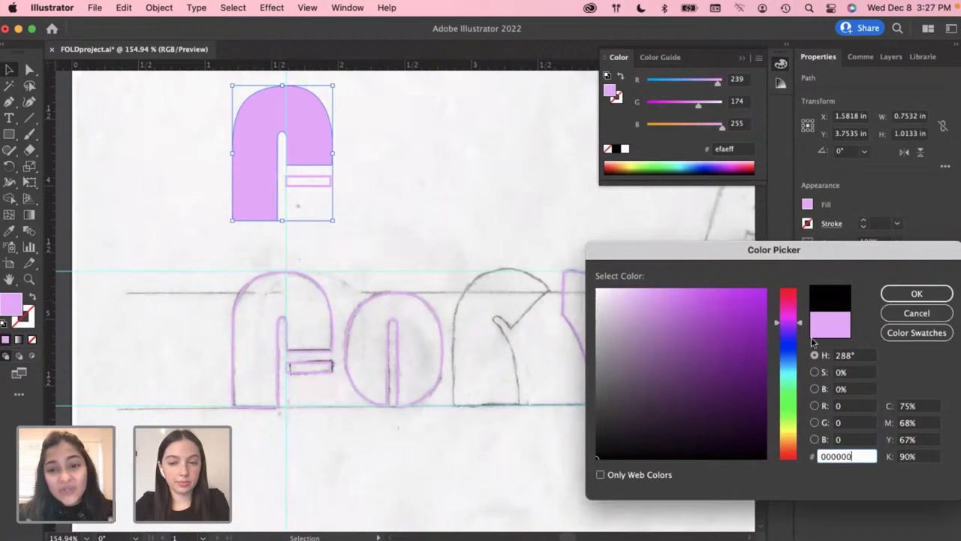
left_click(897, 294)
left_click(401, 213)
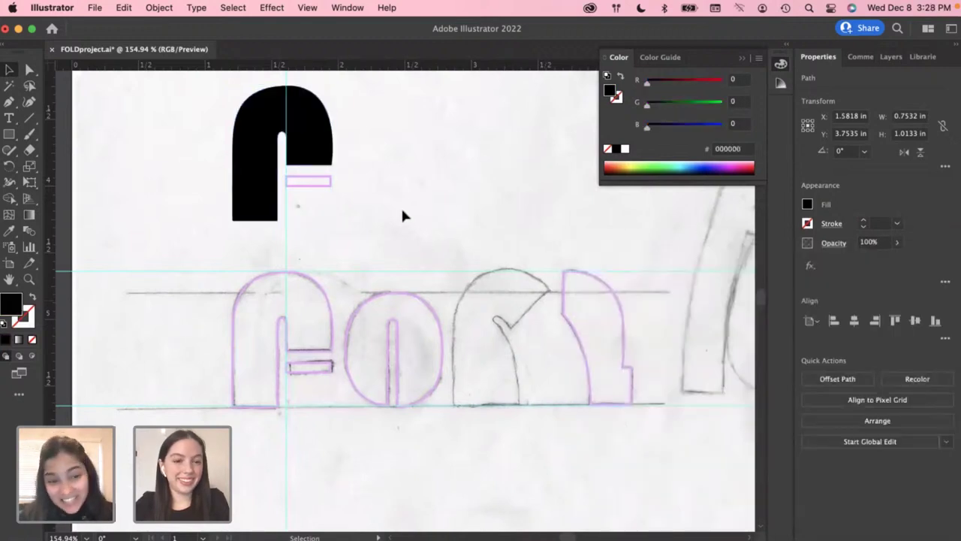
Fill the copied F's small crossbar rectangle solid black 000000 as well
left_click(322, 186)
double_click(12, 304)
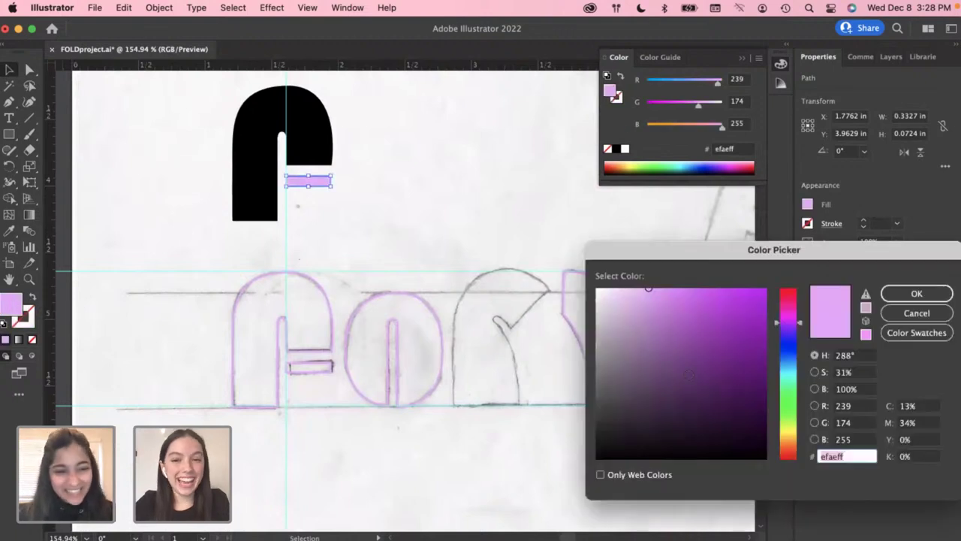
type("000000")
left_click(917, 293)
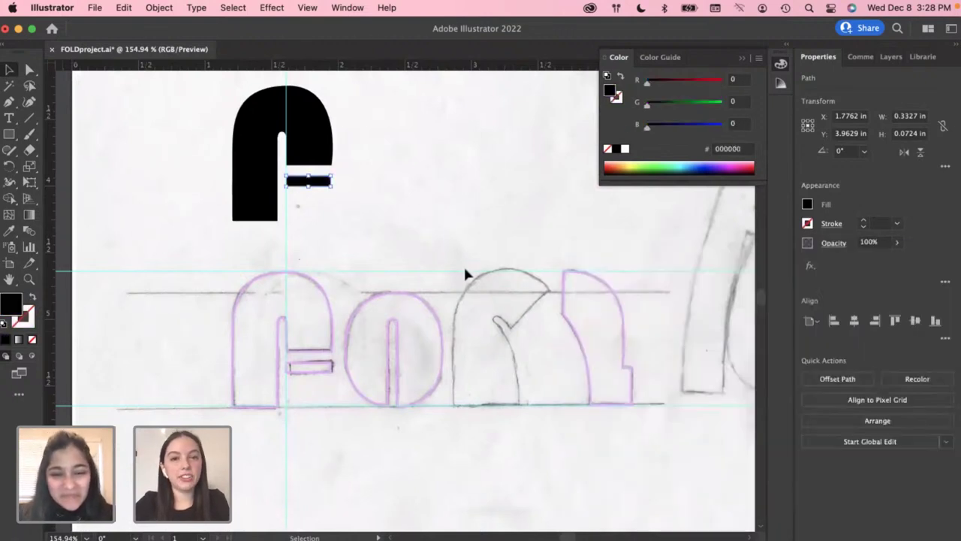
left_click(402, 198)
scroll(403, 197, "up", 1)
scroll(404, 198, "left", 1)
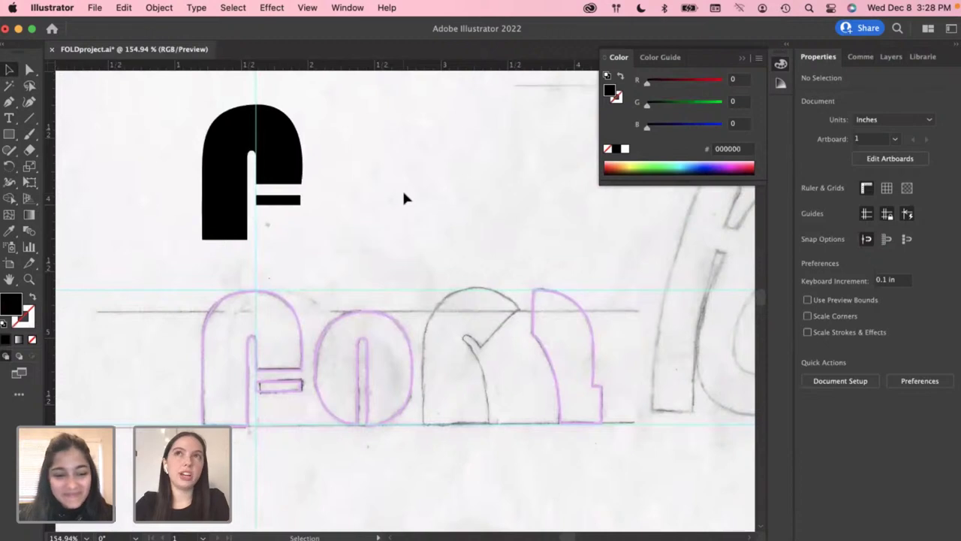
Close the Color panel and place a black 000000 copy of the O above the sketch
left_click(742, 60)
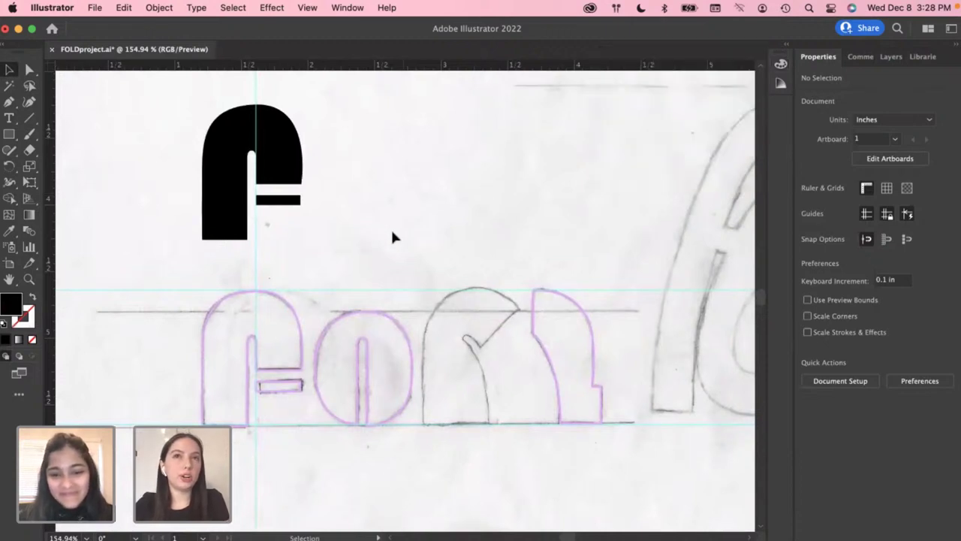
left_click(389, 323)
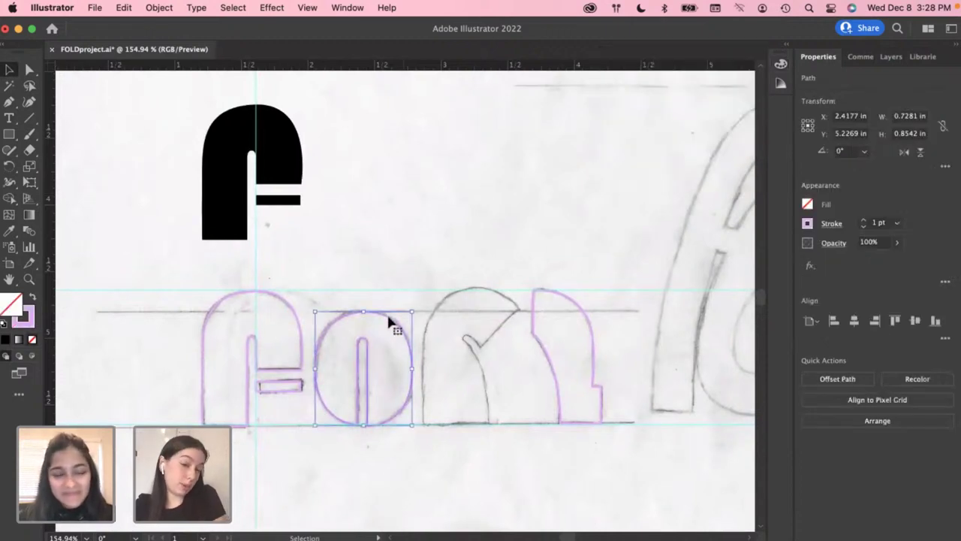
left_click_drag(389, 322, 403, 138)
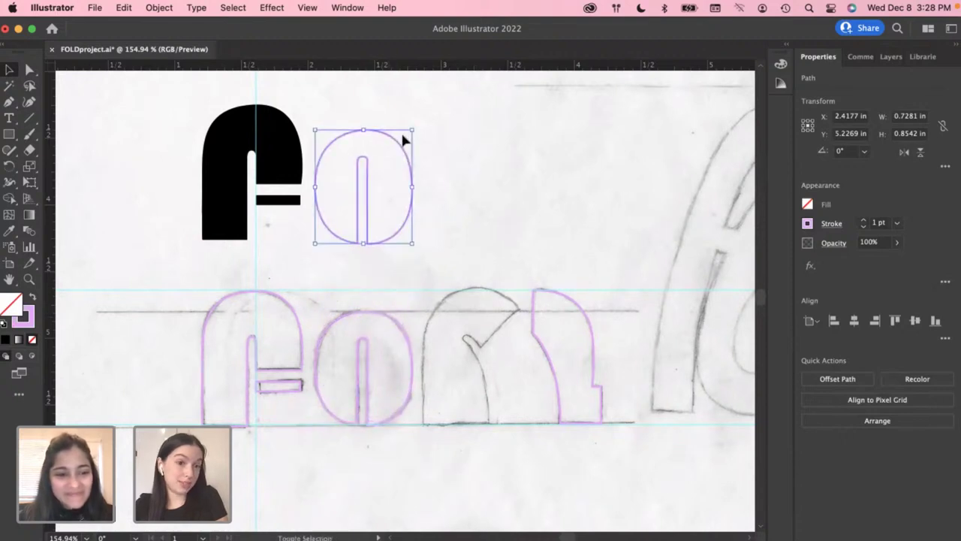
left_click(32, 298)
double_click(14, 304)
type("69586d")
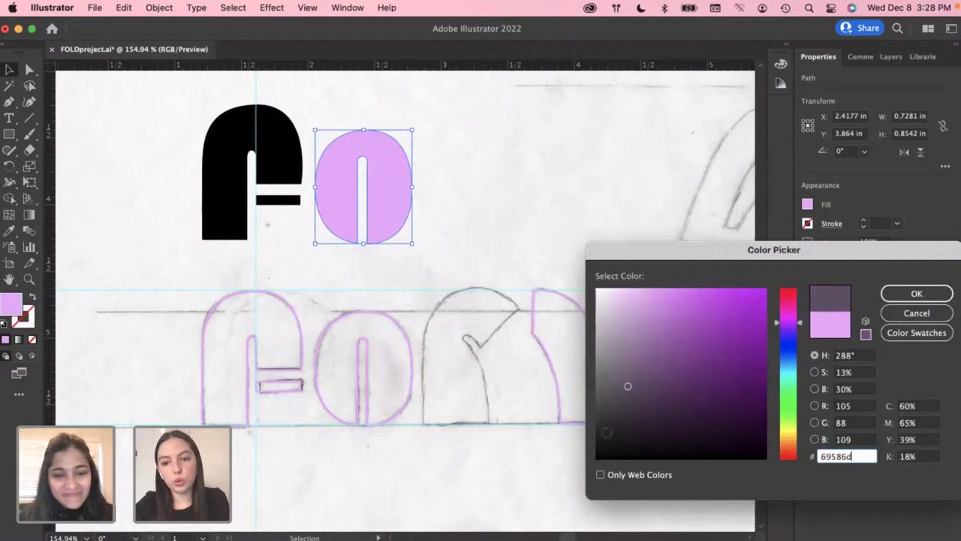
type("000000")
left_click(916, 293)
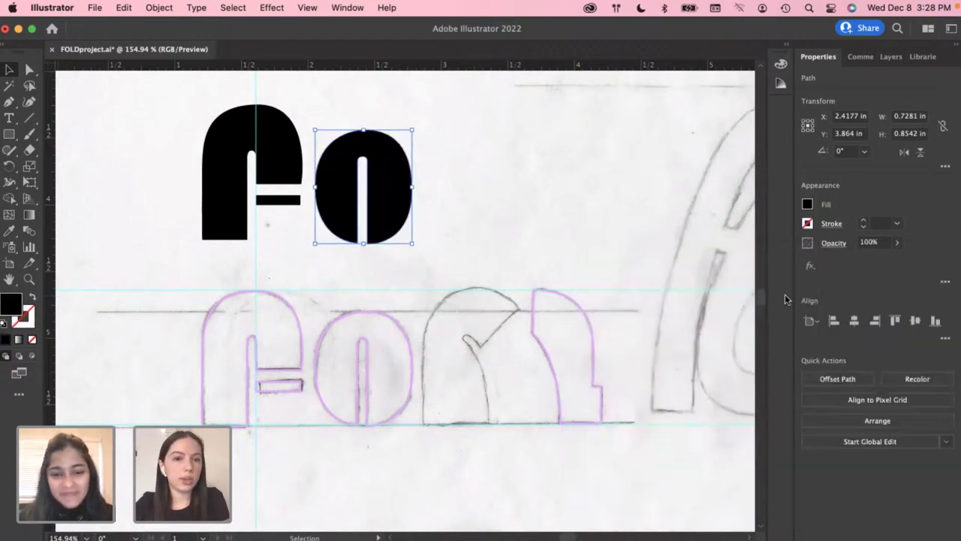
left_click(497, 191)
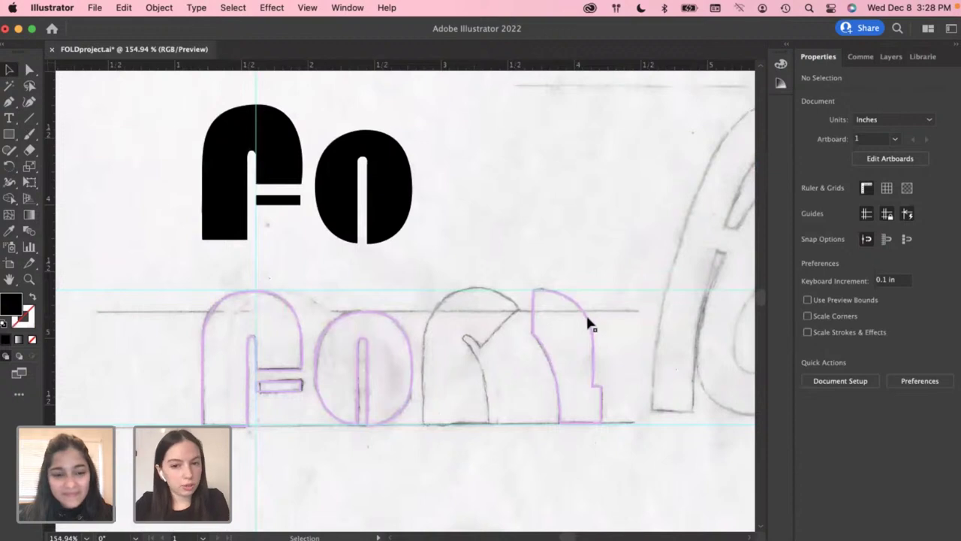
Copy the L above the sketch, fill it black 000000, and raise it level with F and O
mouse_move(585, 313)
left_mouse_down()
mouse_move(564, 135)
mouse_move(552, 146)
left_mouse_up()
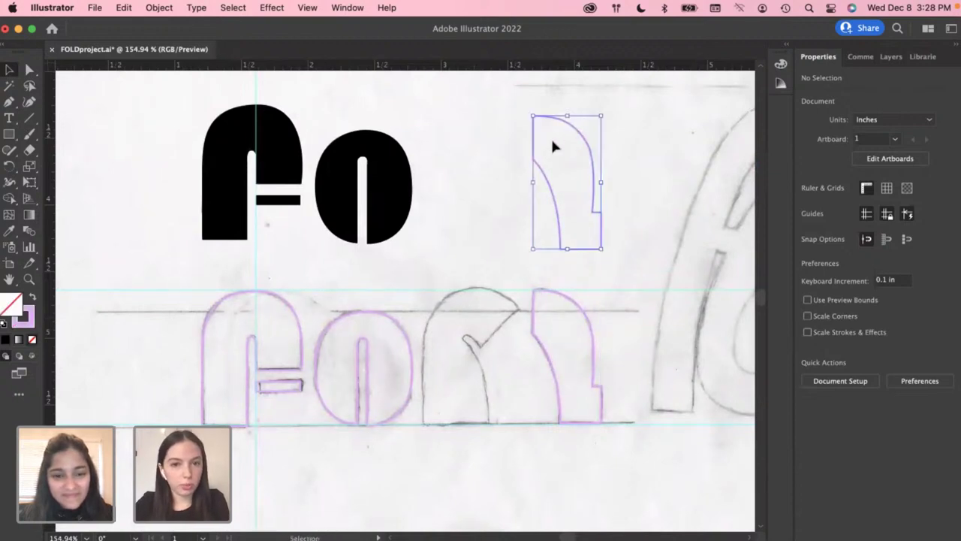
left_click(32, 297)
double_click(12, 304)
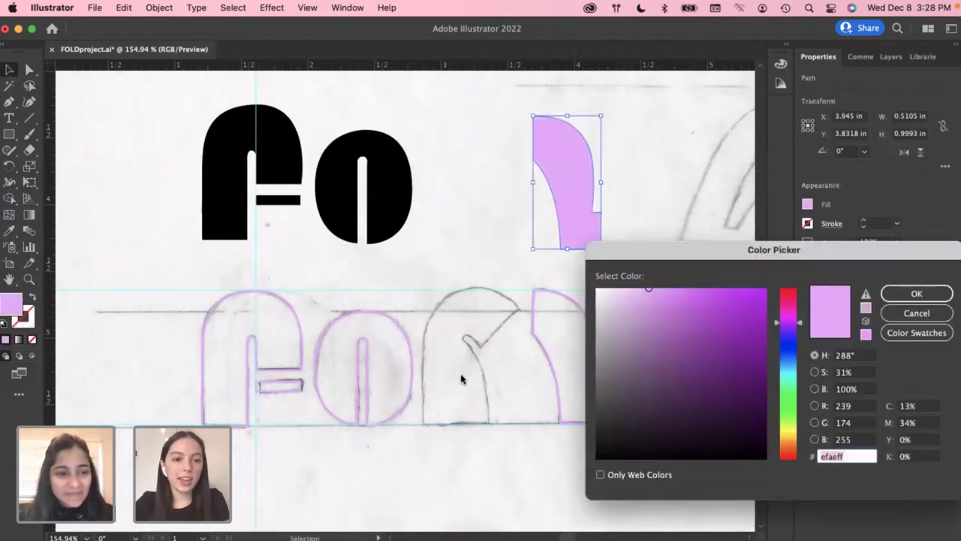
type("000000")
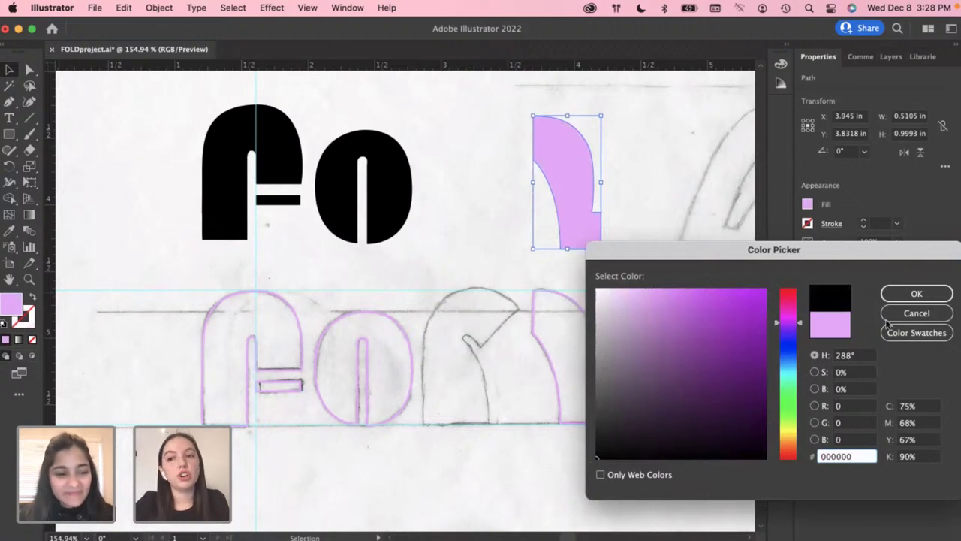
left_click(917, 294)
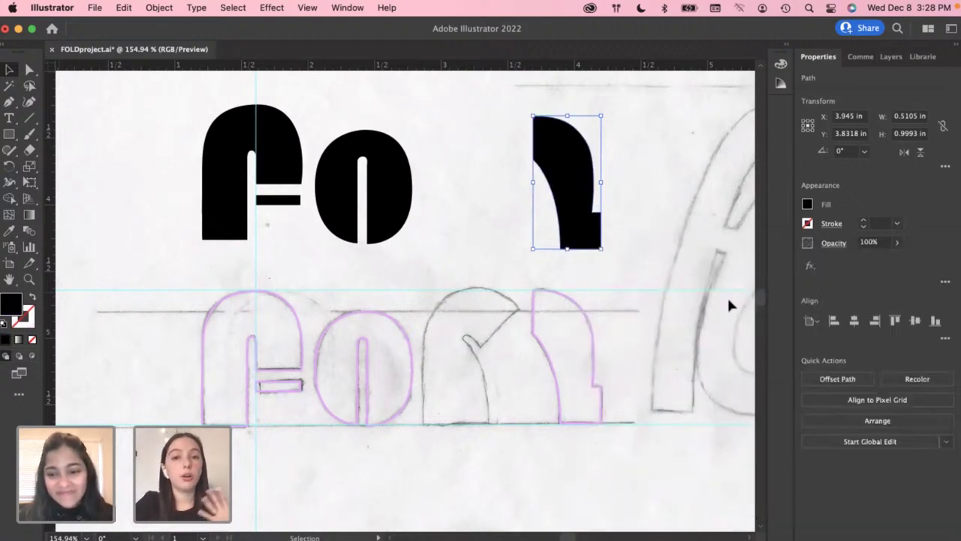
left_click(471, 209)
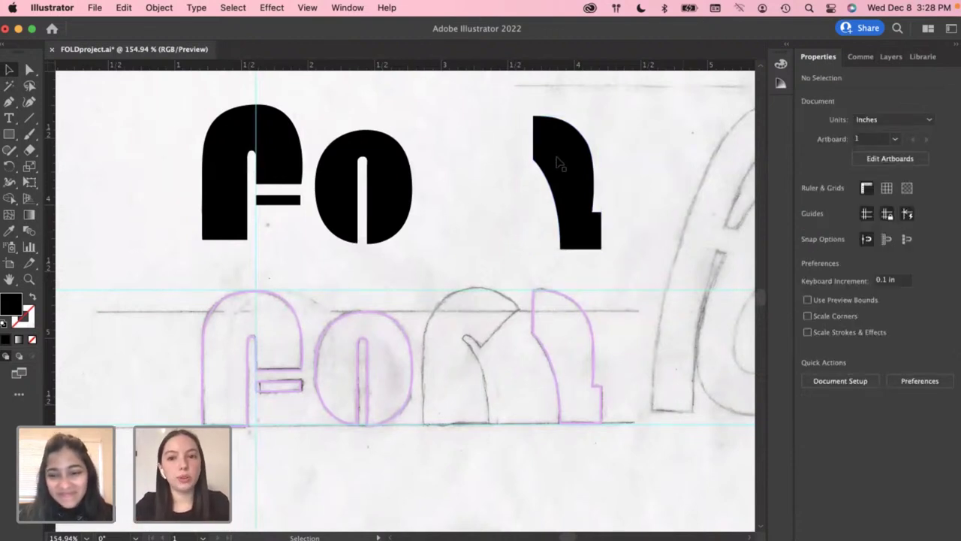
left_click_drag(563, 165, 563, 151)
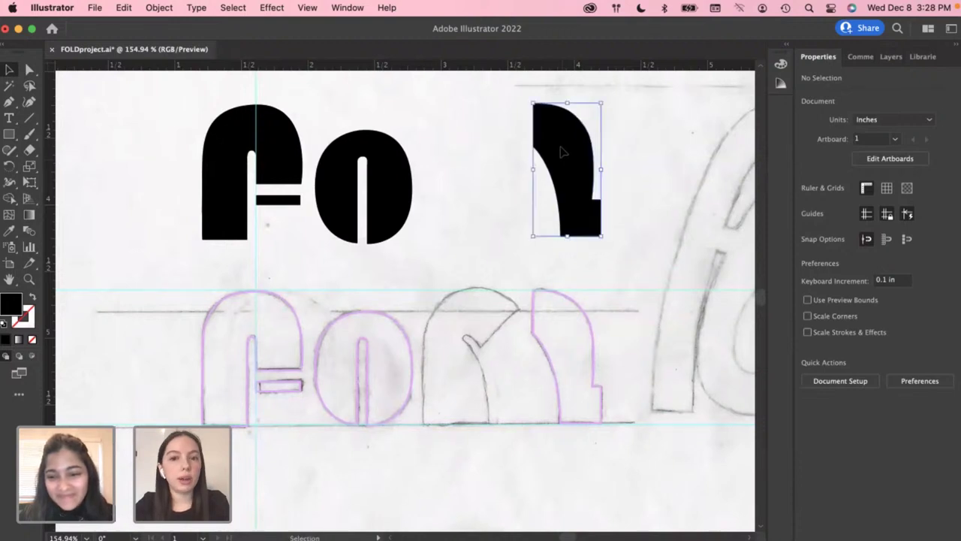
left_click(492, 184)
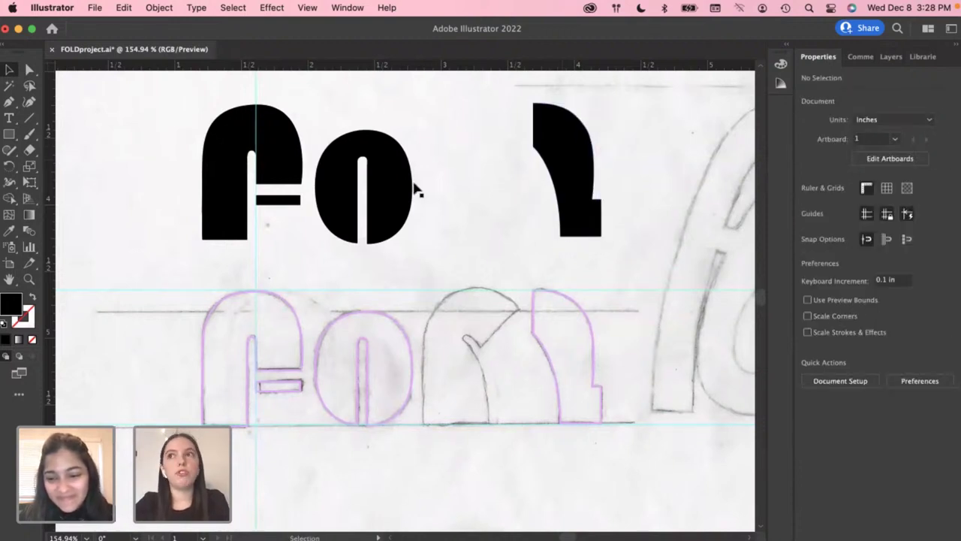
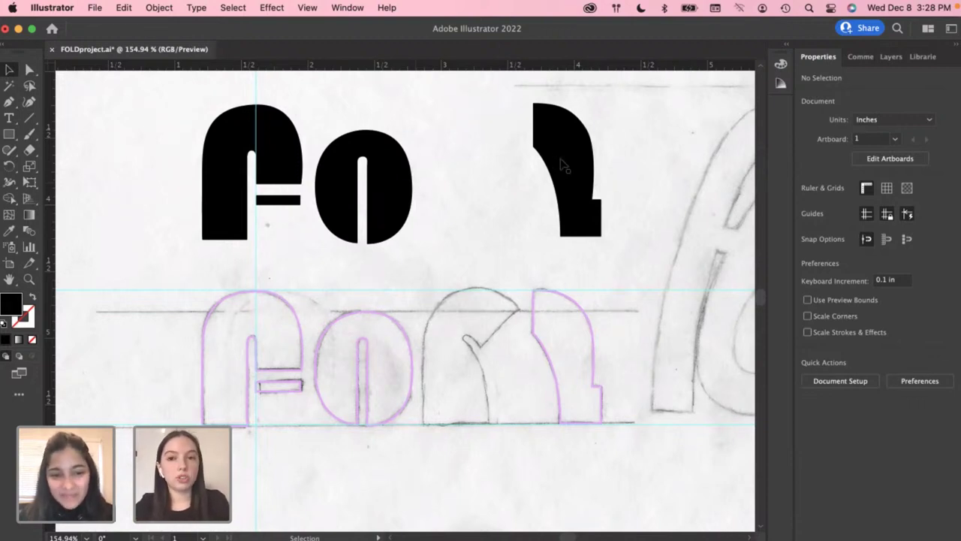
Drag the black L shape left beside the O so the letters read FOL, then deselect
left_click_drag(573, 168, 465, 176)
left_click(508, 174)
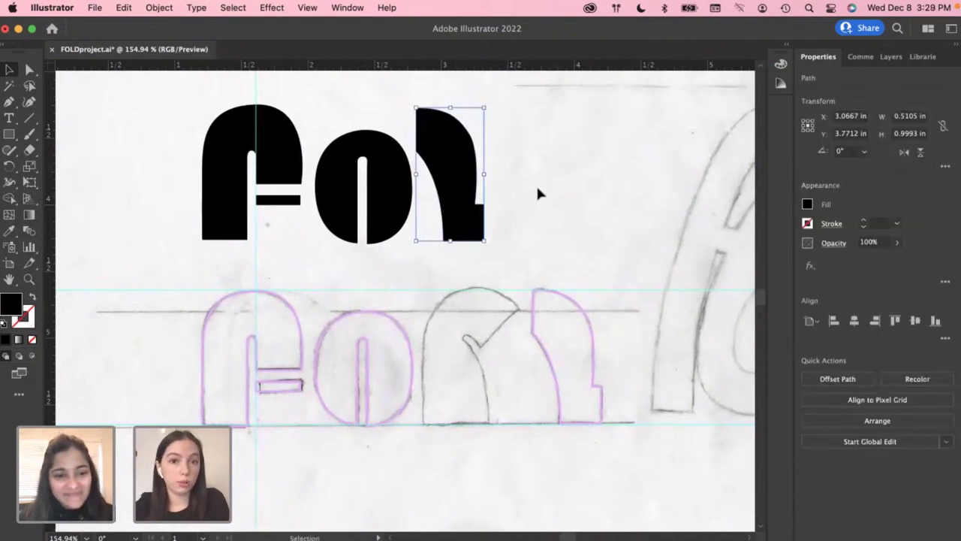
left_click(508, 181)
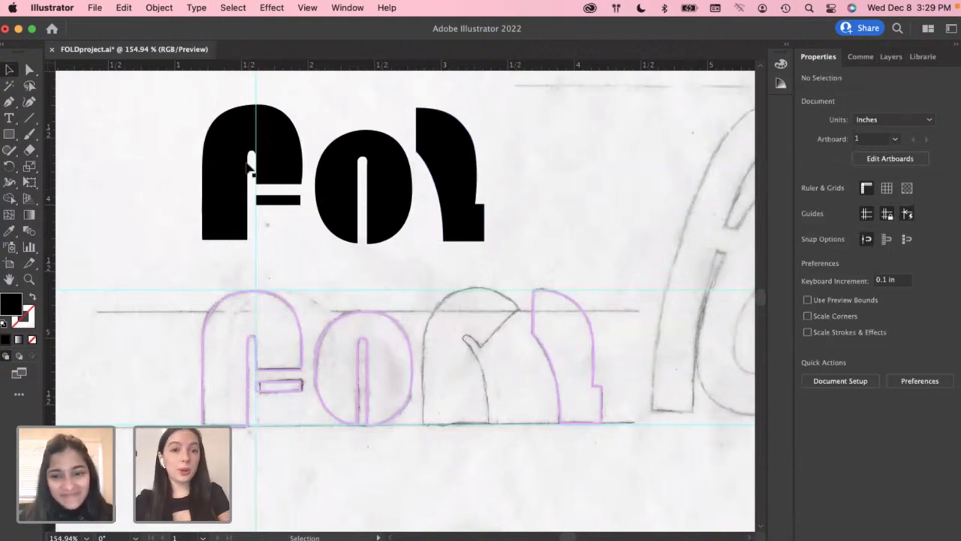
Adjust the top anchor handles of the O's slot to reshape its arch
scroll(353, 166, "up", 6)
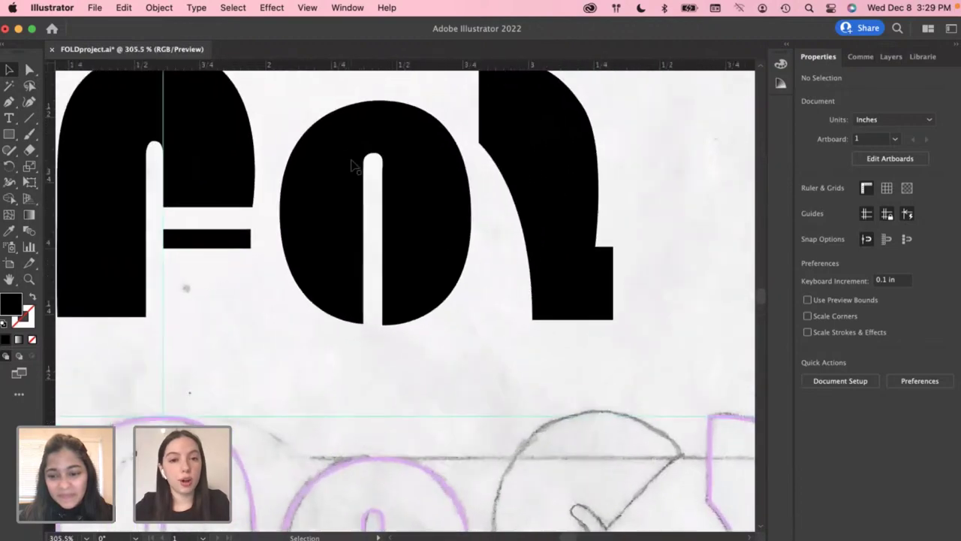
key("a")
left_click(402, 162)
scroll(404, 158, "up", 4)
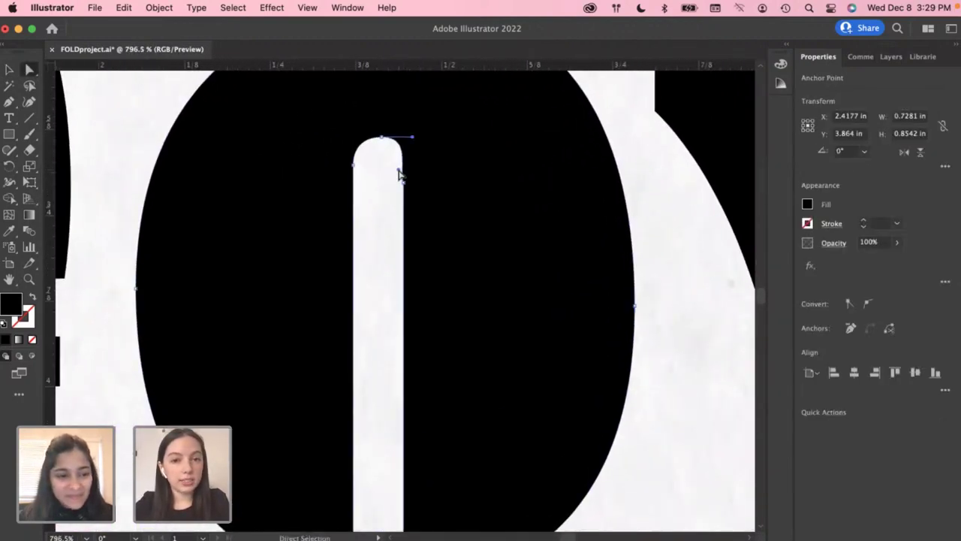
left_click(382, 138)
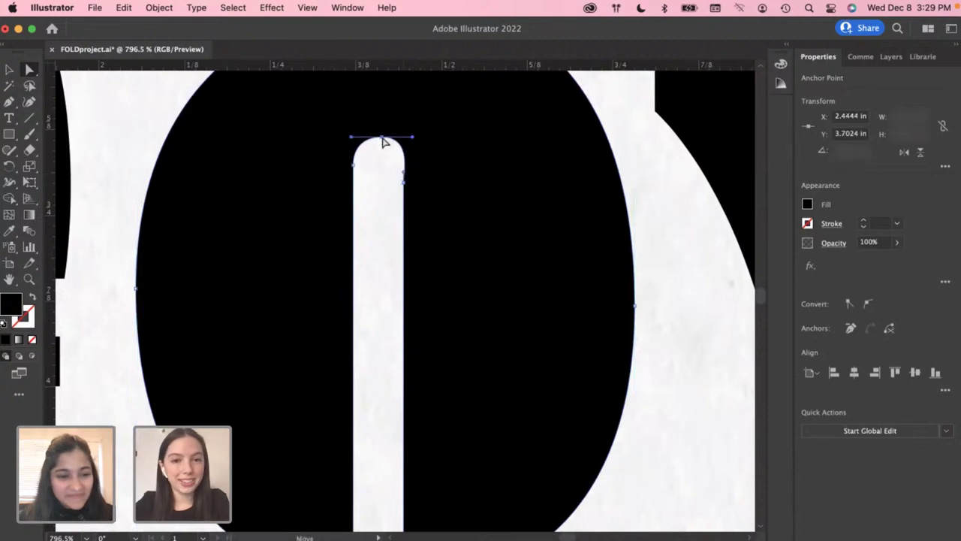
left_click(403, 182)
left_click(404, 165)
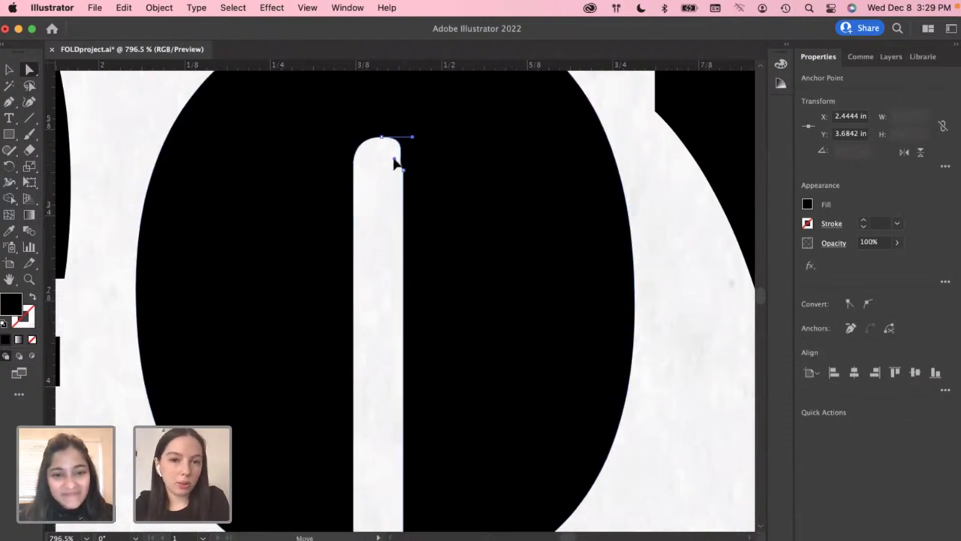
left_click_drag(413, 133, 408, 145)
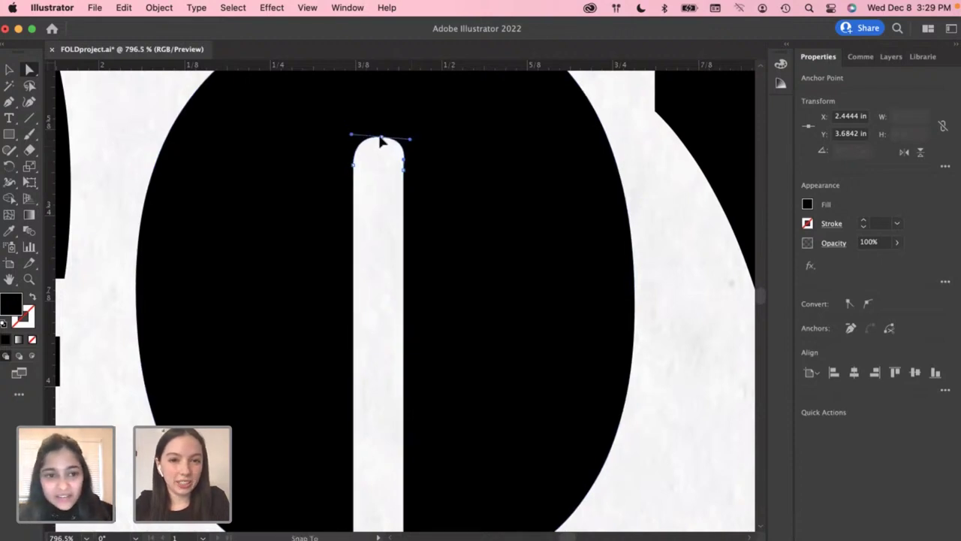
left_click(380, 141)
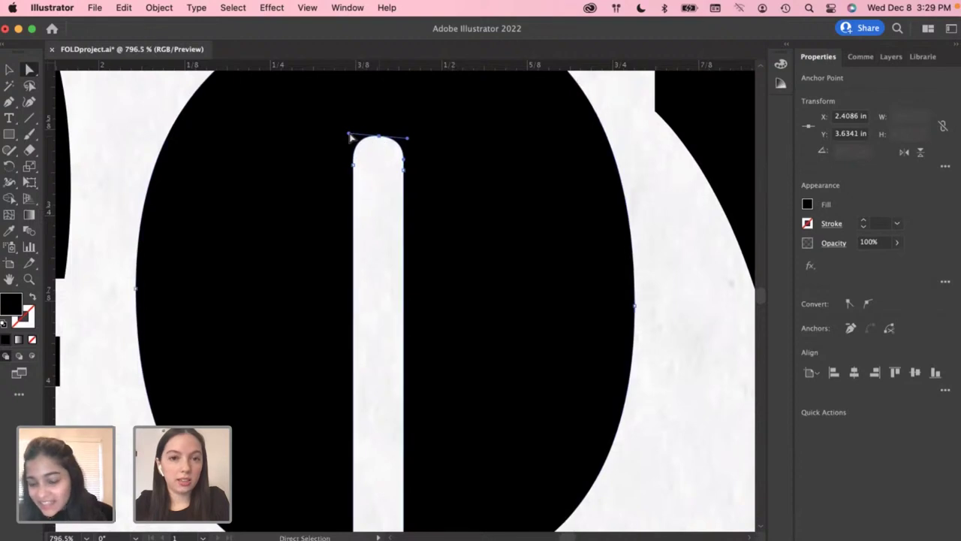
left_click_drag(349, 135, 350, 138)
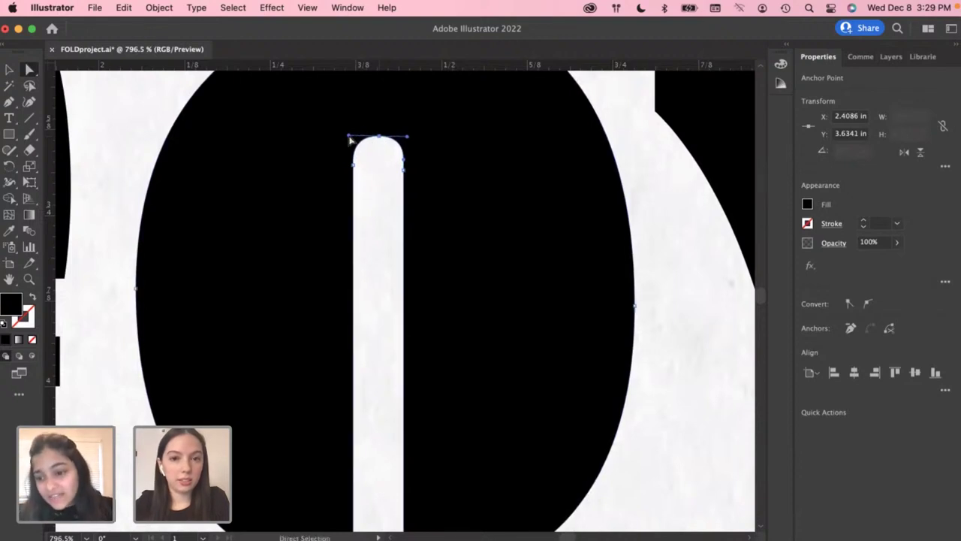
left_click(385, 181)
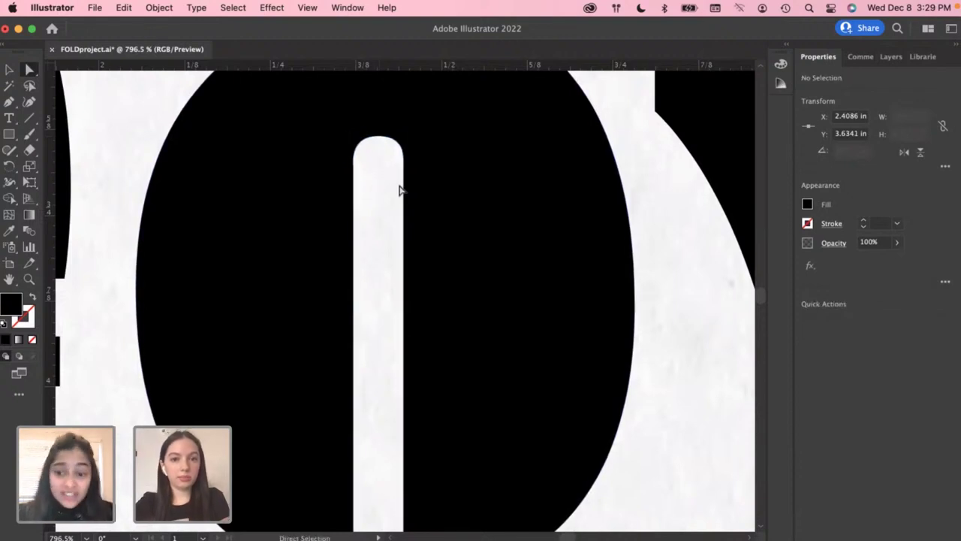
Pull the slot's left anchor handle to smooth the arch's top-left curve
left_click(354, 165)
scroll(354, 165, "up", 3)
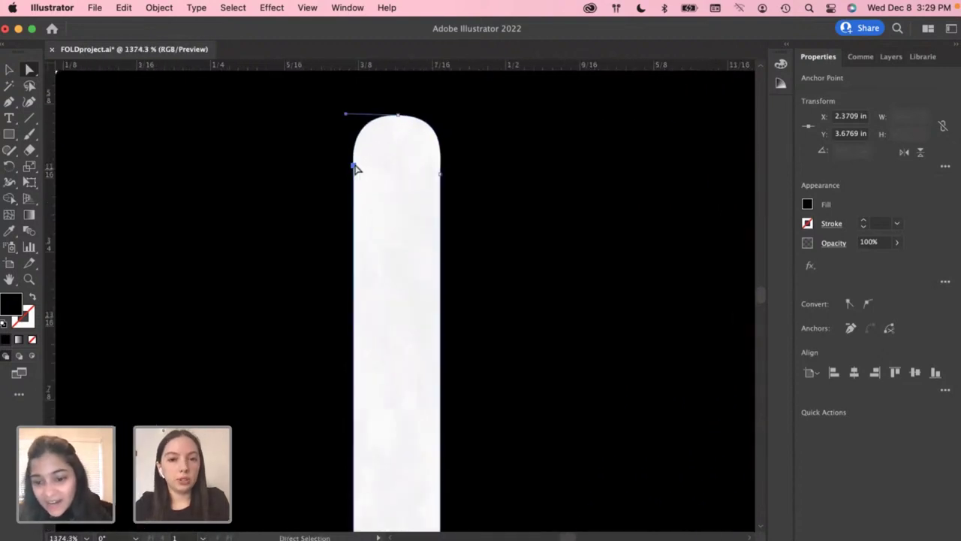
left_click_drag(347, 116, 350, 118)
left_click_drag(349, 118, 349, 119)
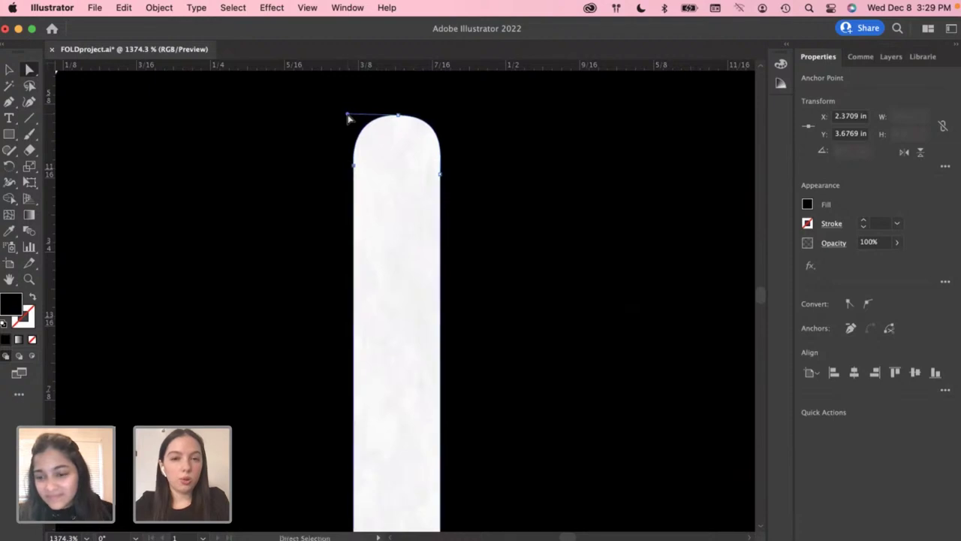
left_click(402, 184)
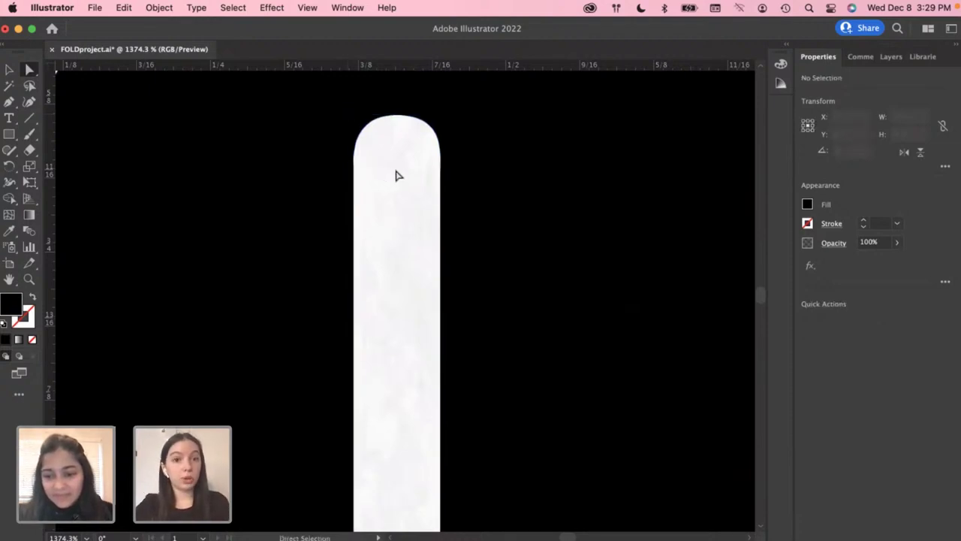
left_click(355, 166)
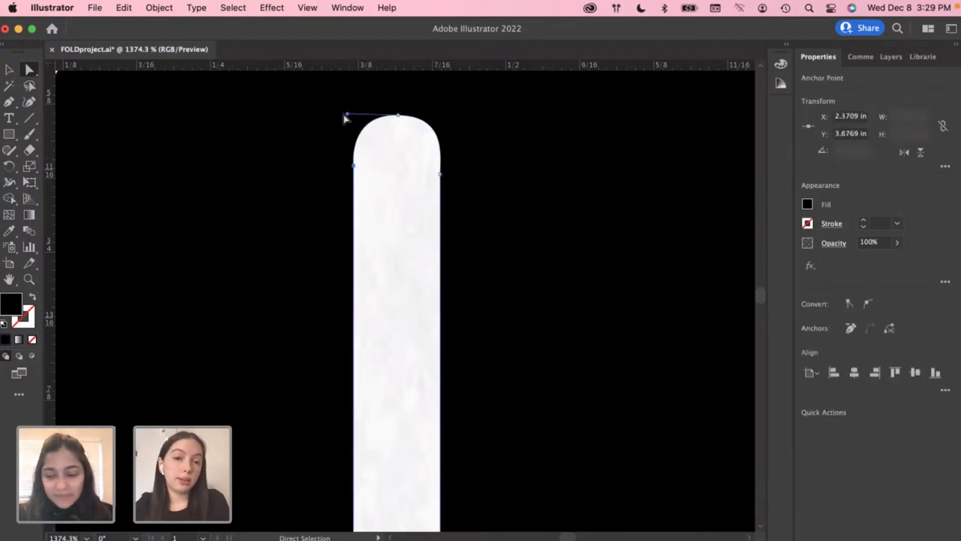
left_click_drag(348, 118, 351, 120)
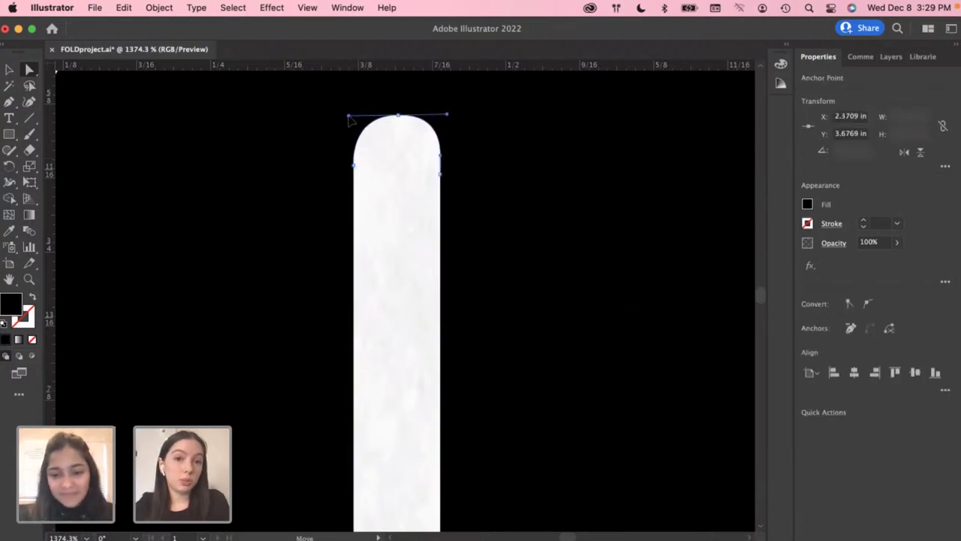
left_click_drag(350, 120, 367, 124)
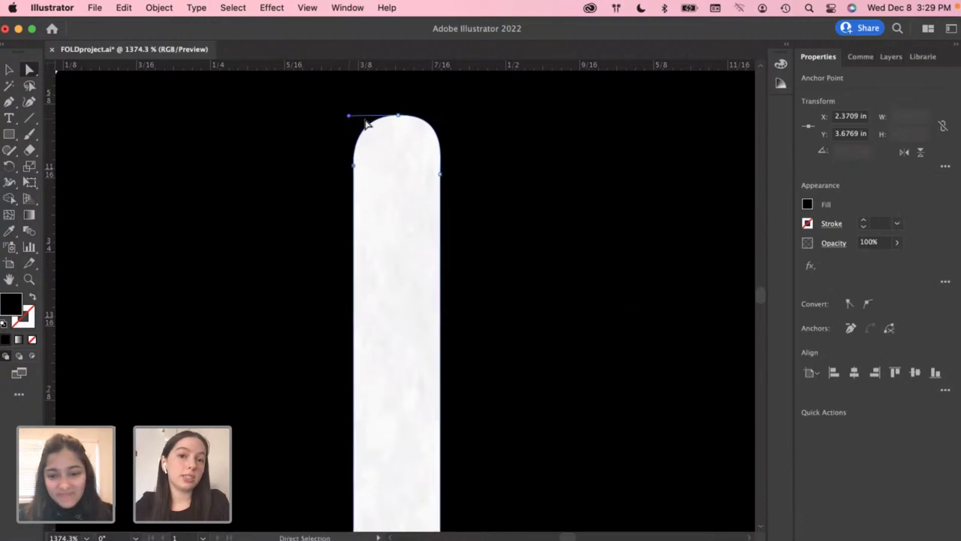
key("super+shift+a")
scroll(410, 150, "down", 2)
scroll(410, 150, "down", 3)
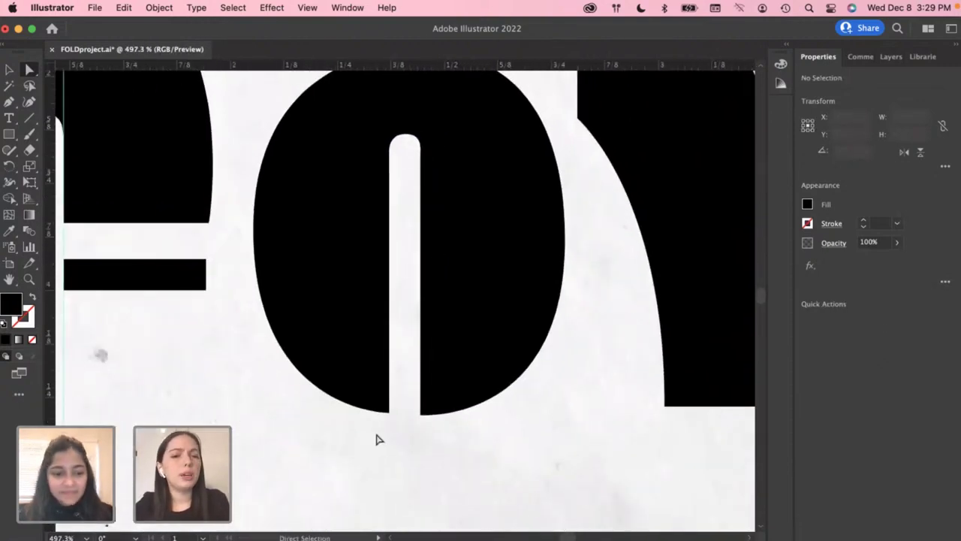
scroll(375, 435, "up", 2)
Place a horizontal guide at the slot's bottom and snap the left bottom anchor onto it
left_click(397, 403)
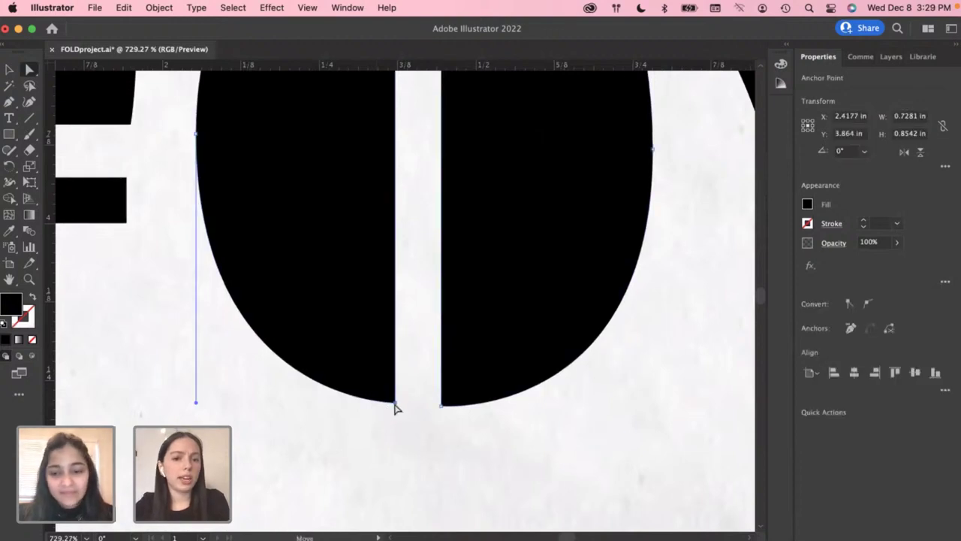
left_click(396, 404)
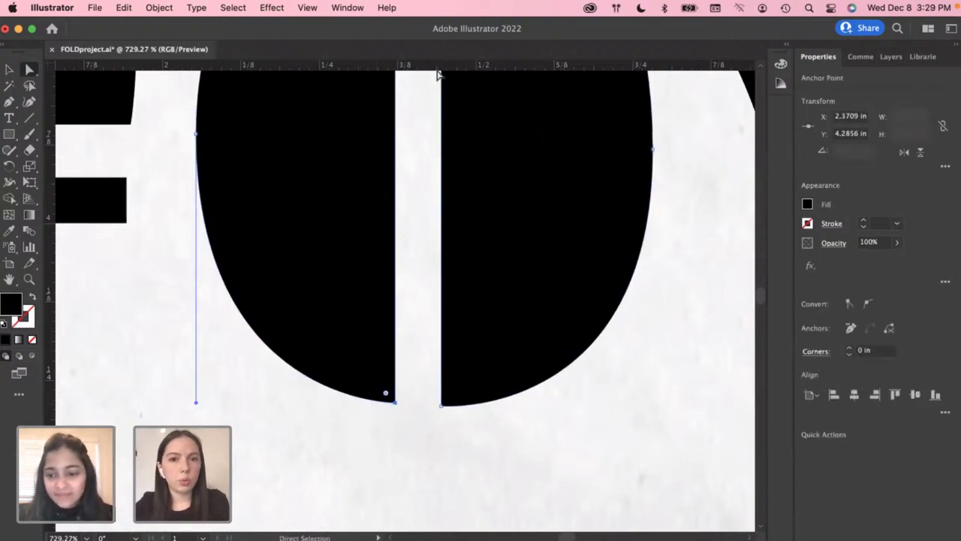
left_click_drag(437, 68, 428, 406)
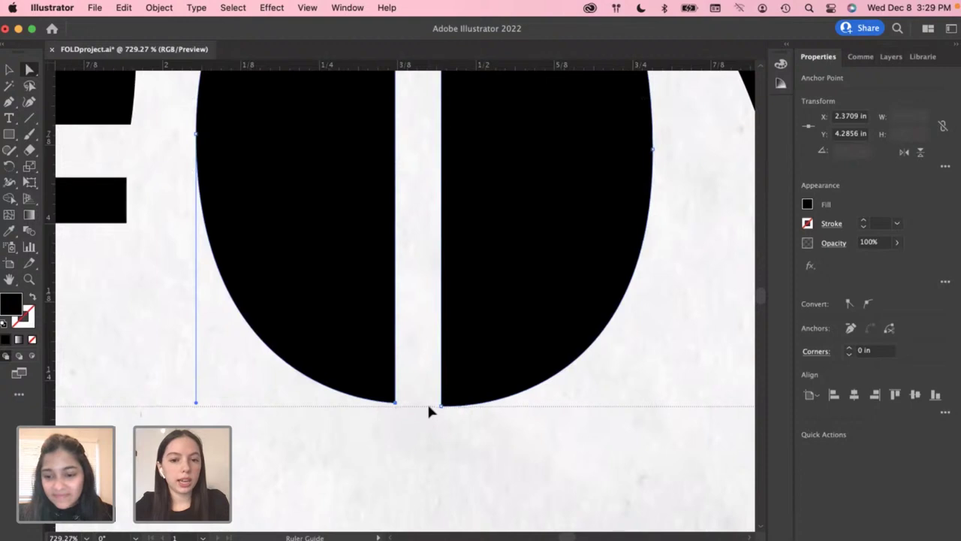
scroll(413, 410, "up", 5)
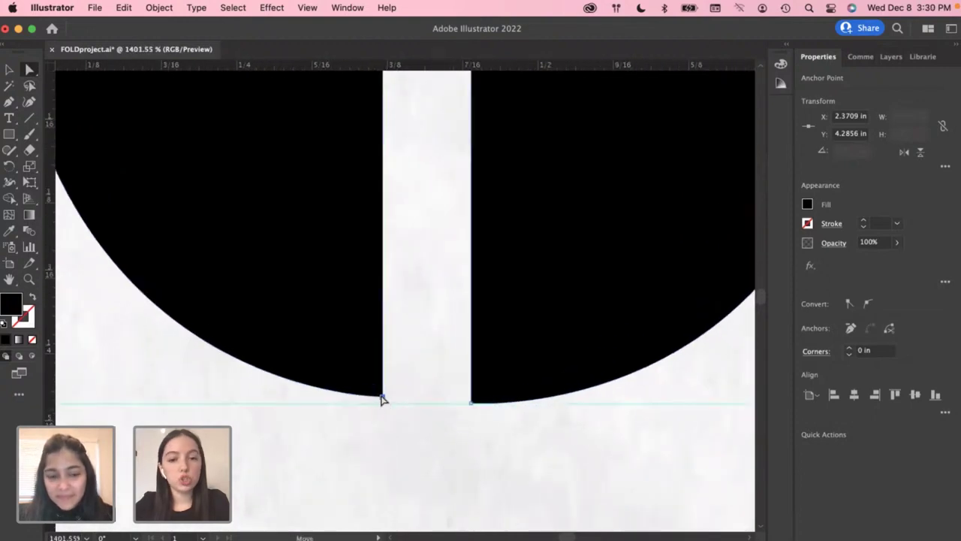
left_click_drag(381, 400, 381, 408)
left_click(435, 355)
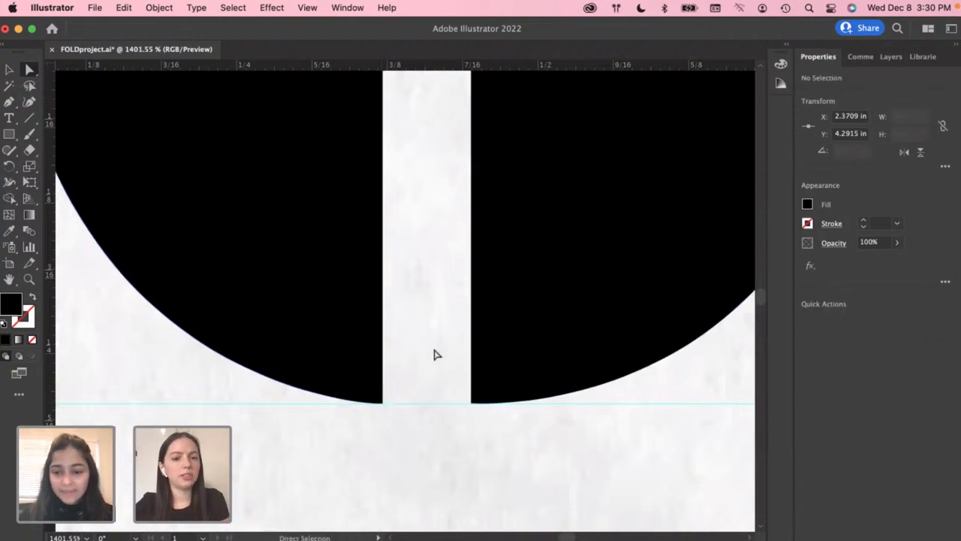
Delete the temporary horizontal ruler guide
scroll(434, 354, "down", 3)
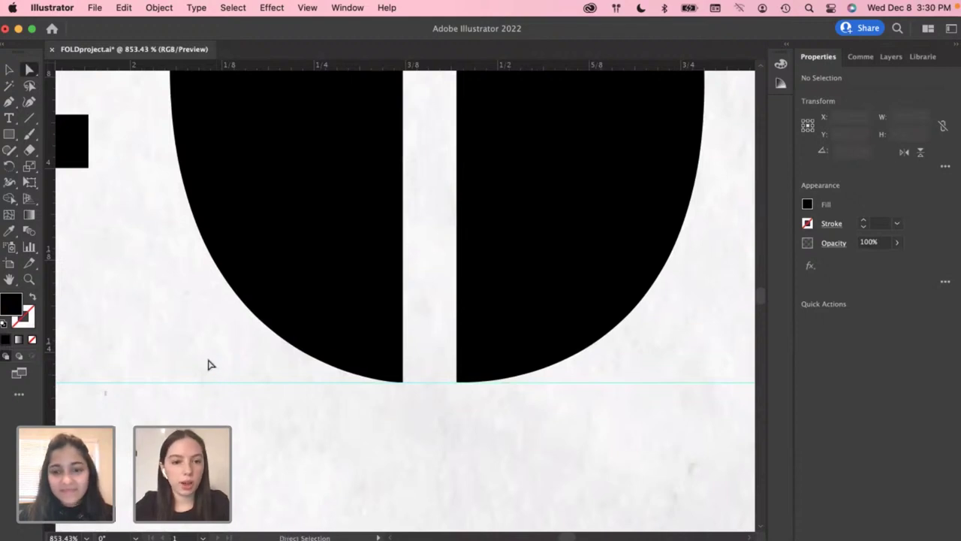
left_click(225, 382)
key("Delete")
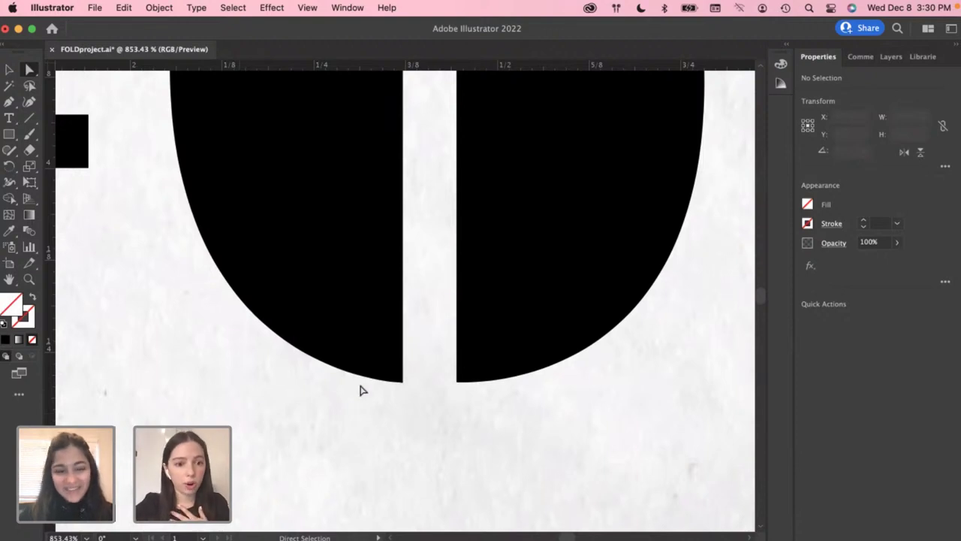
scroll(358, 380, "down", 5)
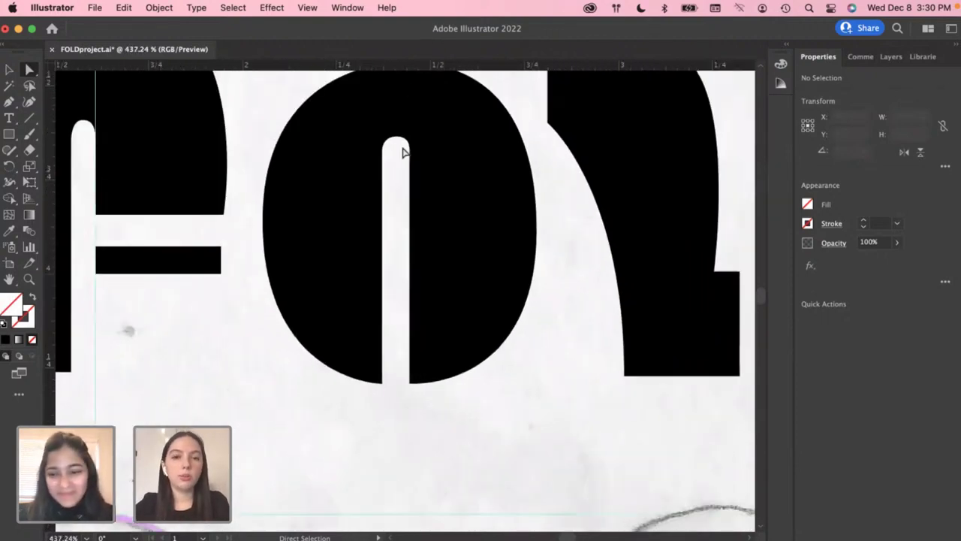
Nudge and reposition the top anchor of the O's counter arch
scroll(402, 153, "up", 5)
left_click(384, 119)
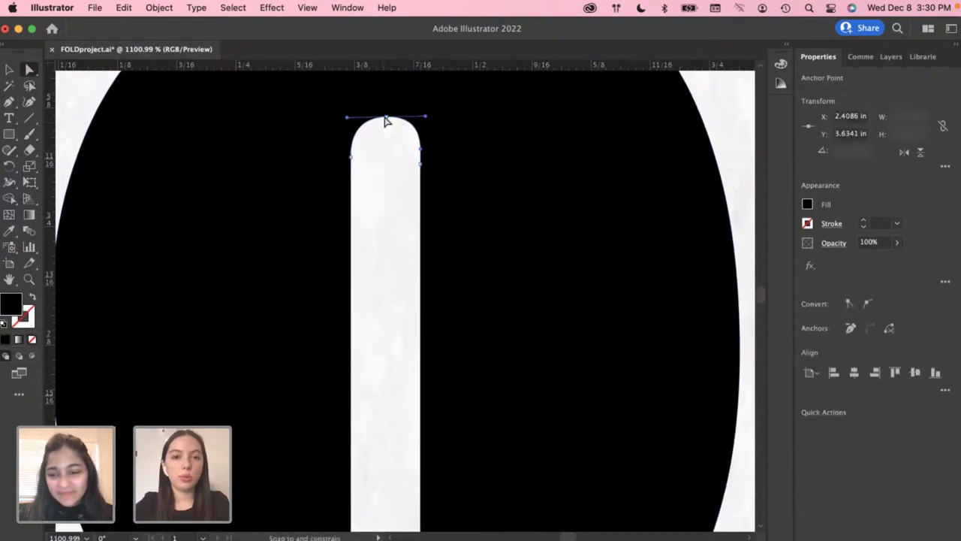
left_click_drag(385, 120, 384, 119)
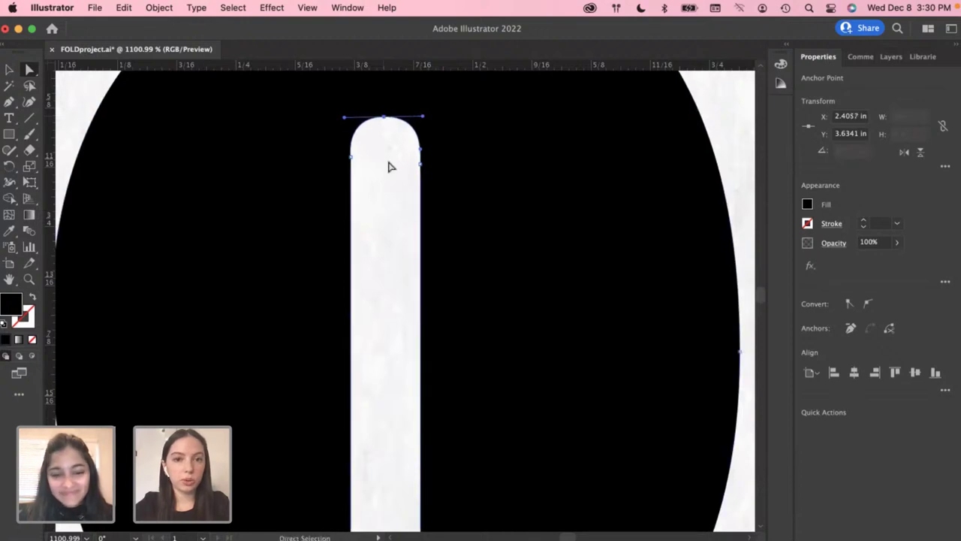
scroll(388, 166, "down", 2)
scroll(368, 146, "up", 4)
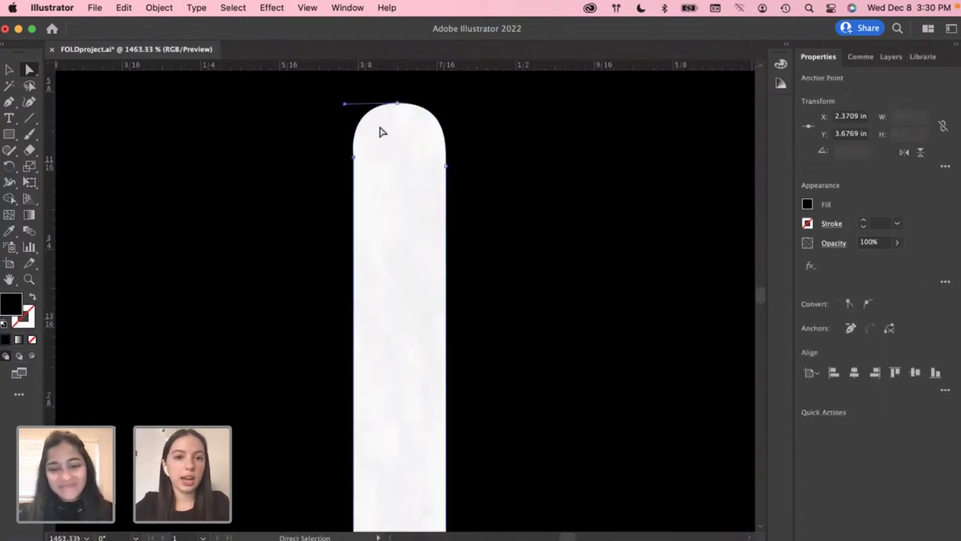
left_click_drag(399, 103, 399, 107)
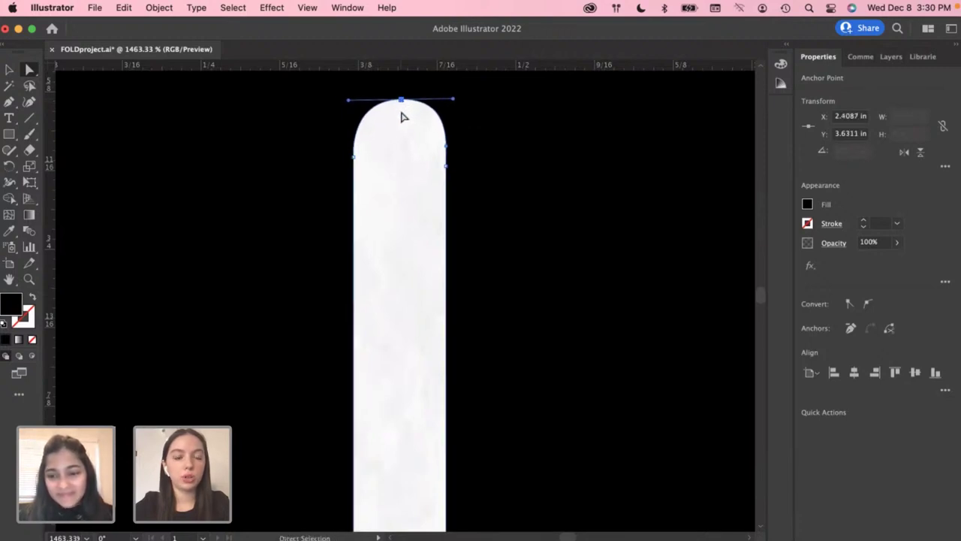
left_click(399, 107)
Lengthen the counter's top anchor handles to round out the arch
left_click(358, 153)
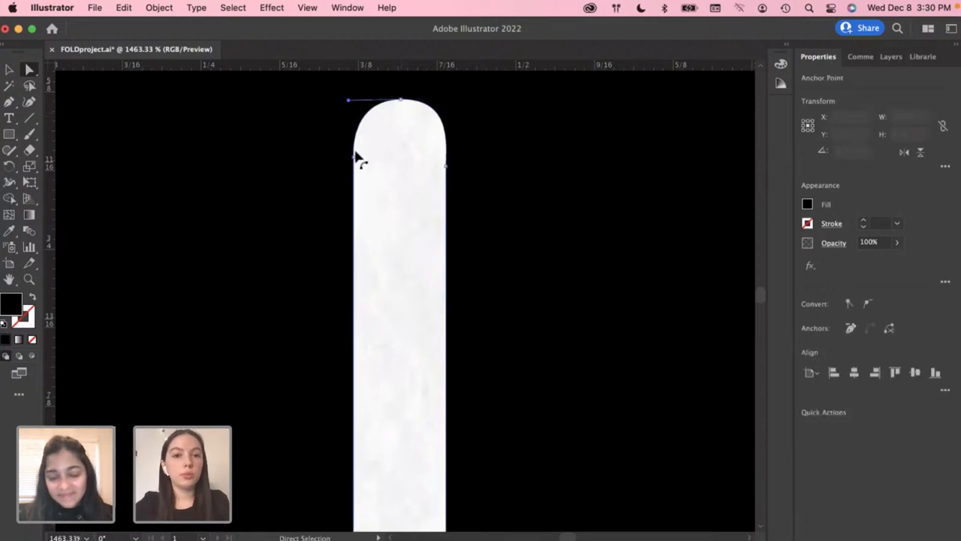
left_click_drag(350, 104, 348, 103)
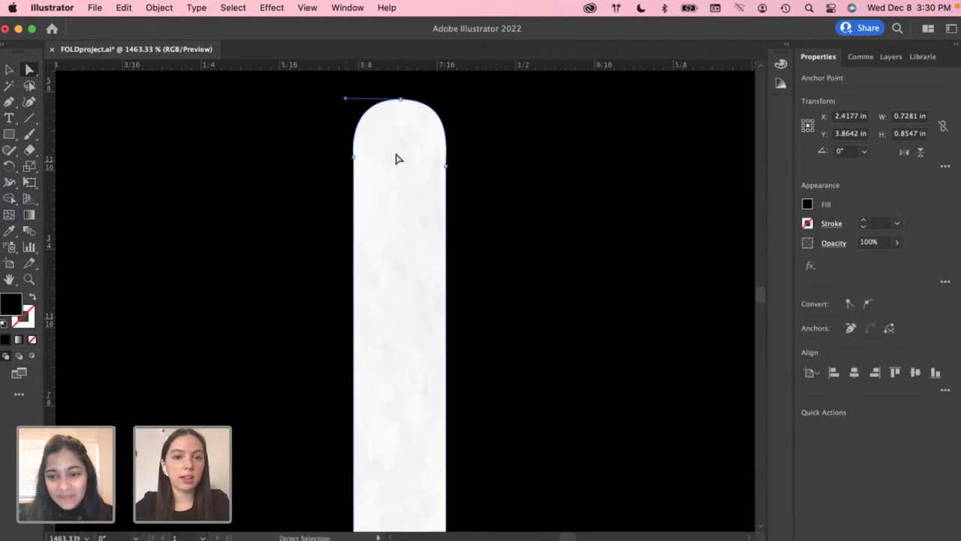
left_click(399, 158)
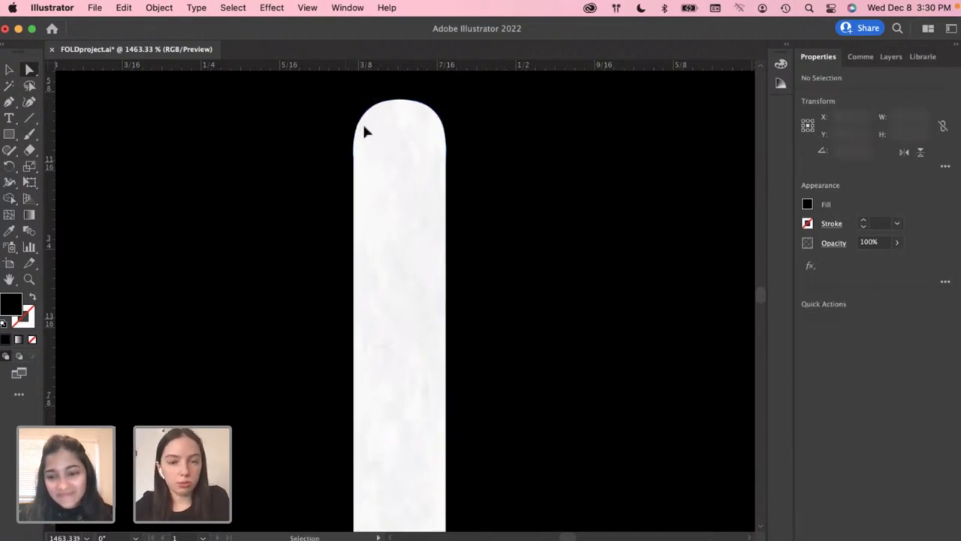
left_click(364, 129)
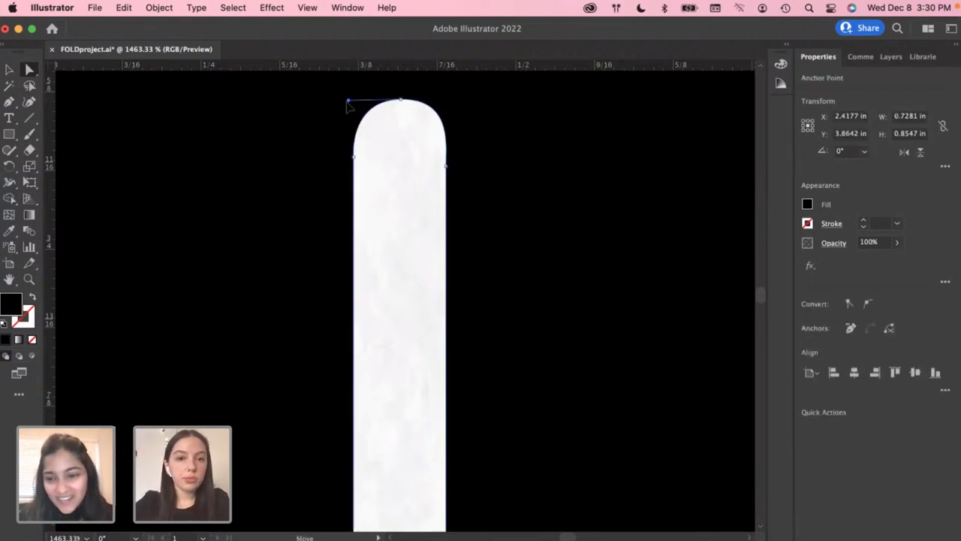
left_click_drag(348, 105, 348, 98)
left_click(399, 151)
left_click(381, 109)
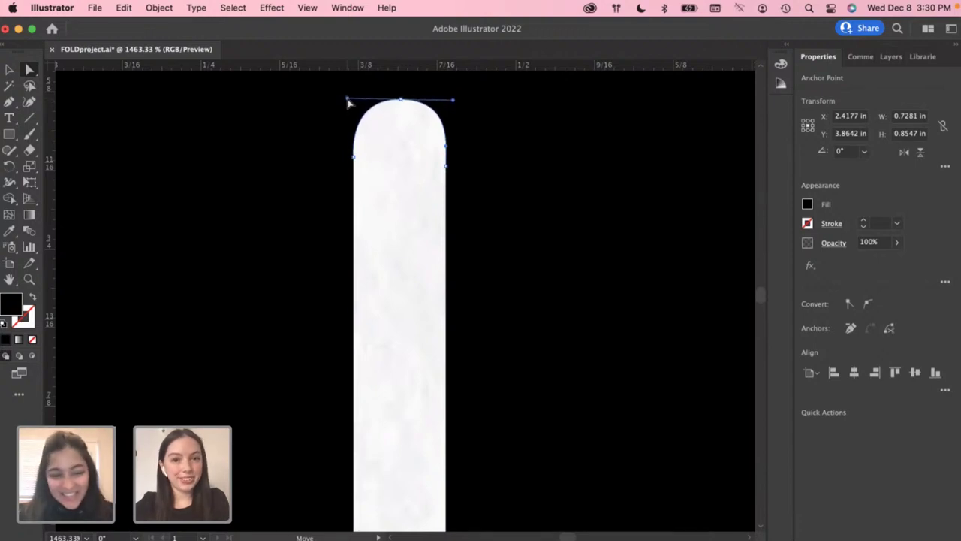
key("super+shift+a")
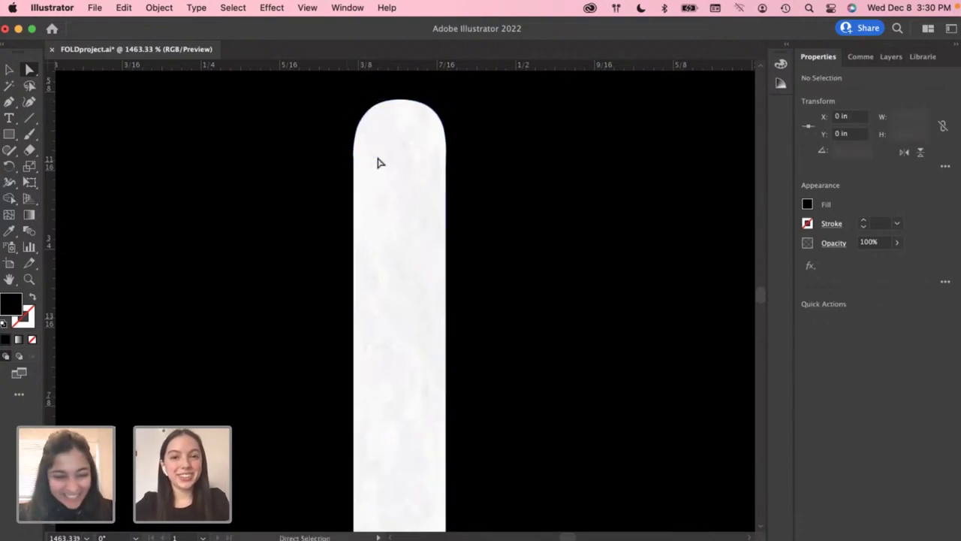
Raise the counter's top anchor slightly and adjust its left-edge anchor
scroll(359, 167, "up", 3, "alt")
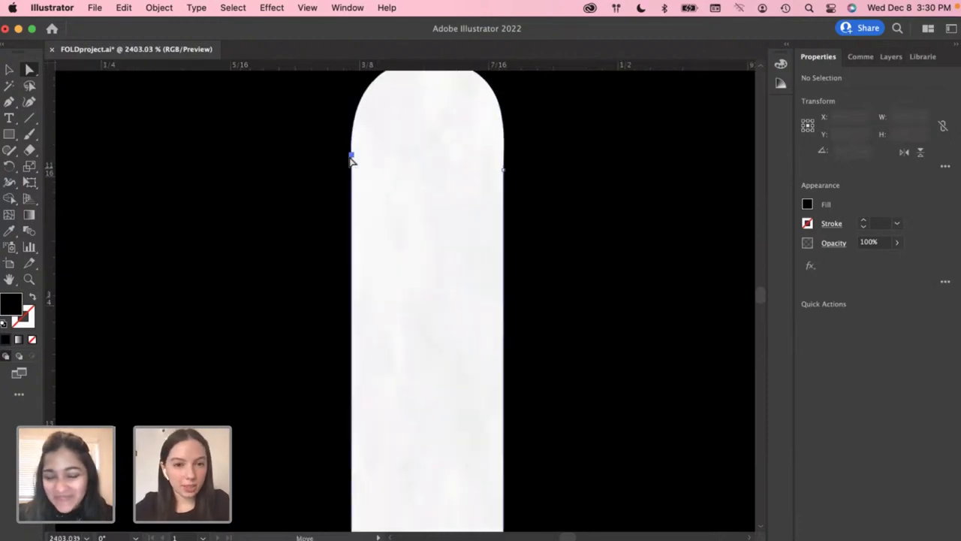
left_click(353, 154)
scroll(373, 155, "down", 2)
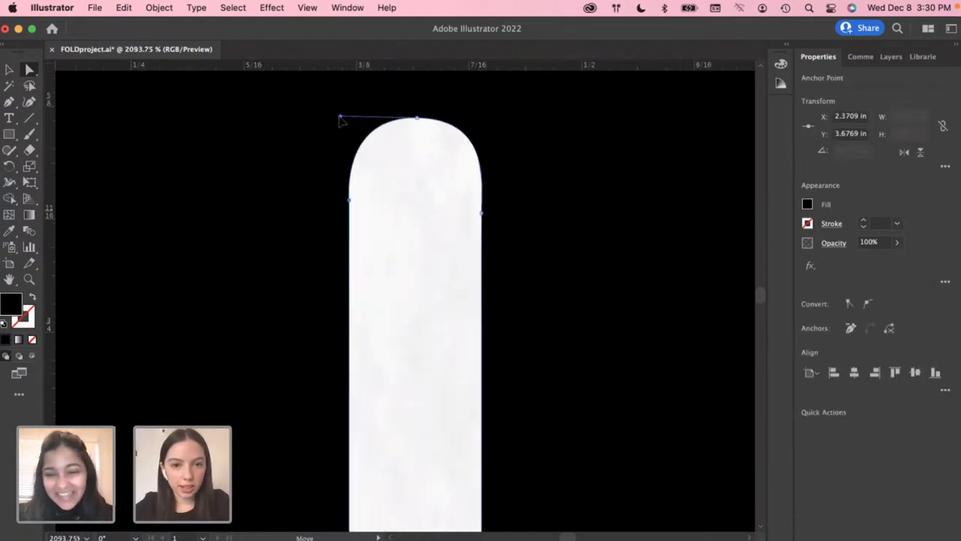
key("super+shift+a")
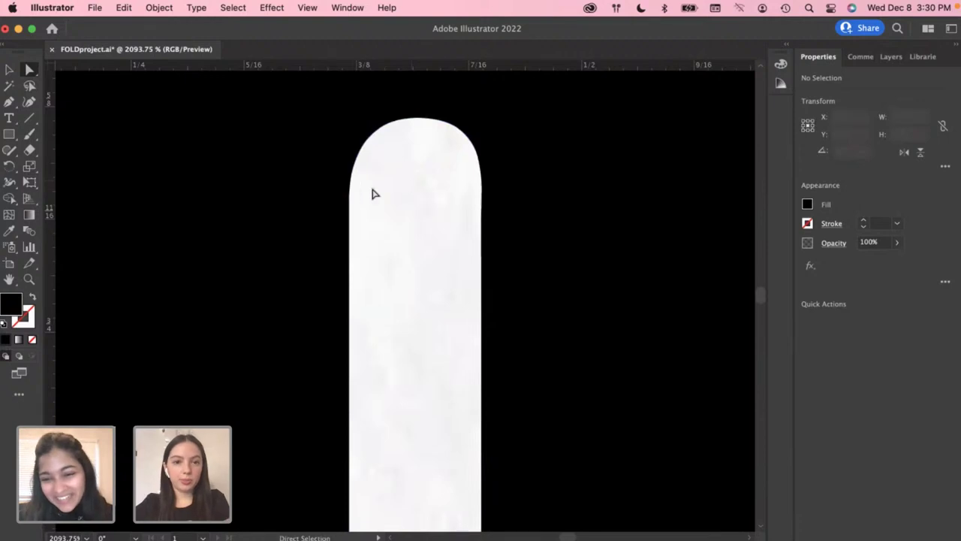
left_click(348, 203)
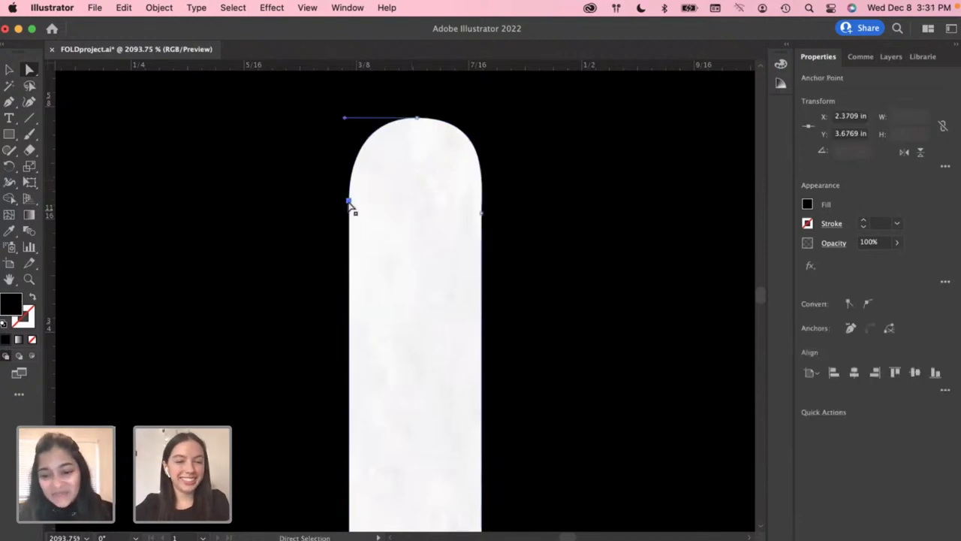
left_click_drag(351, 207, 356, 205)
key("super+z")
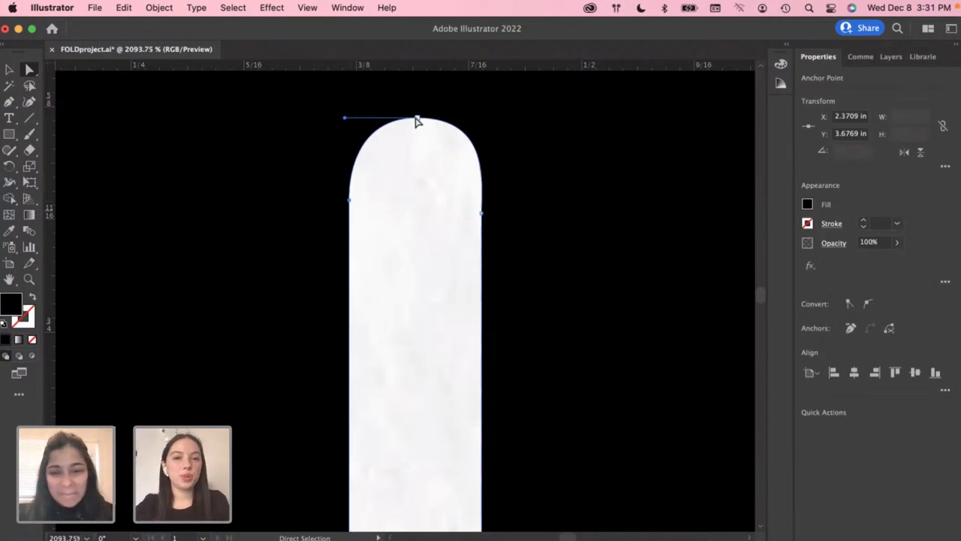
left_click_drag(418, 120, 418, 118)
key("super+shift+a")
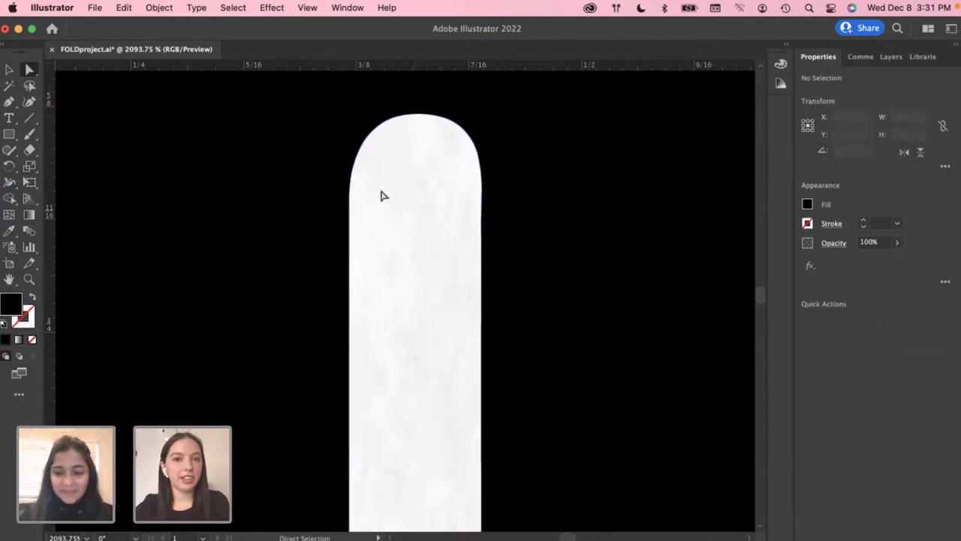
left_click_drag(349, 200, 353, 202)
left_click(348, 198)
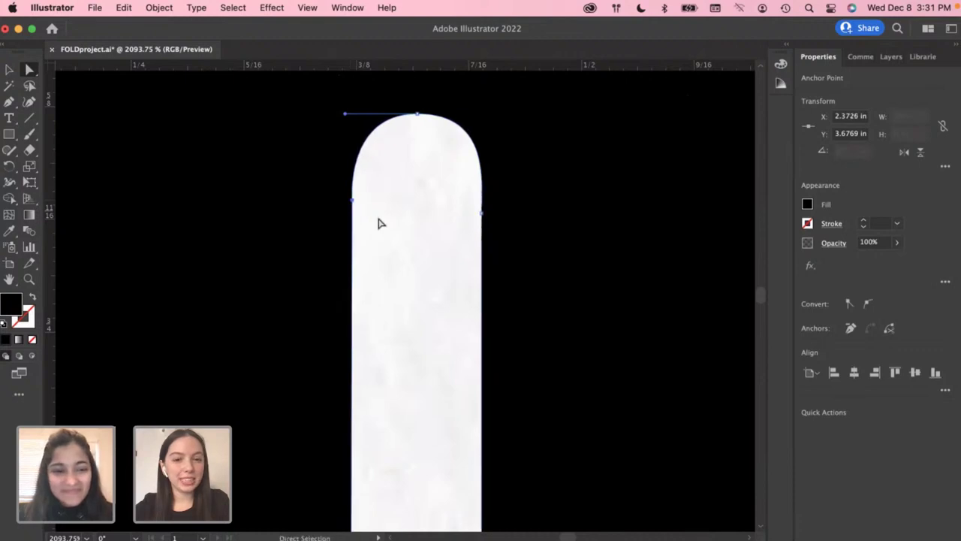
left_click(382, 223)
Inspect the counter's edge anchors, briefly trying the Curvature tool before returning to Direct Selection
scroll(383, 226, "down", 2)
scroll(383, 228, "down", 3)
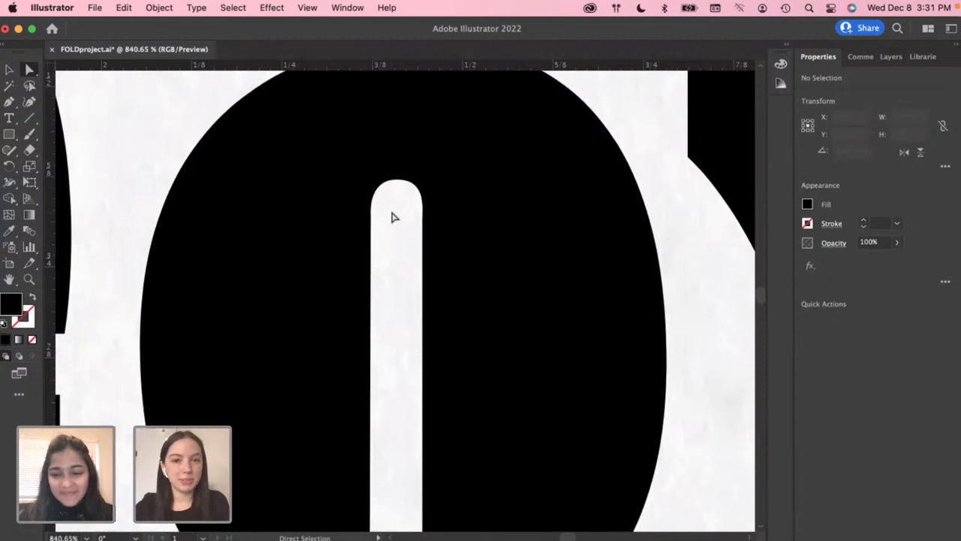
scroll(390, 213, "down", 3)
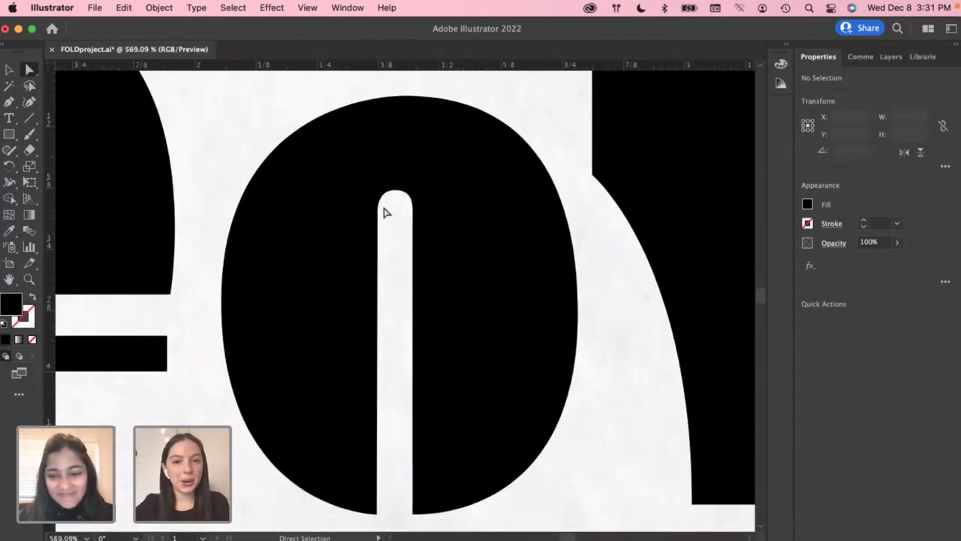
scroll(385, 212, "up", 5)
left_click(364, 224)
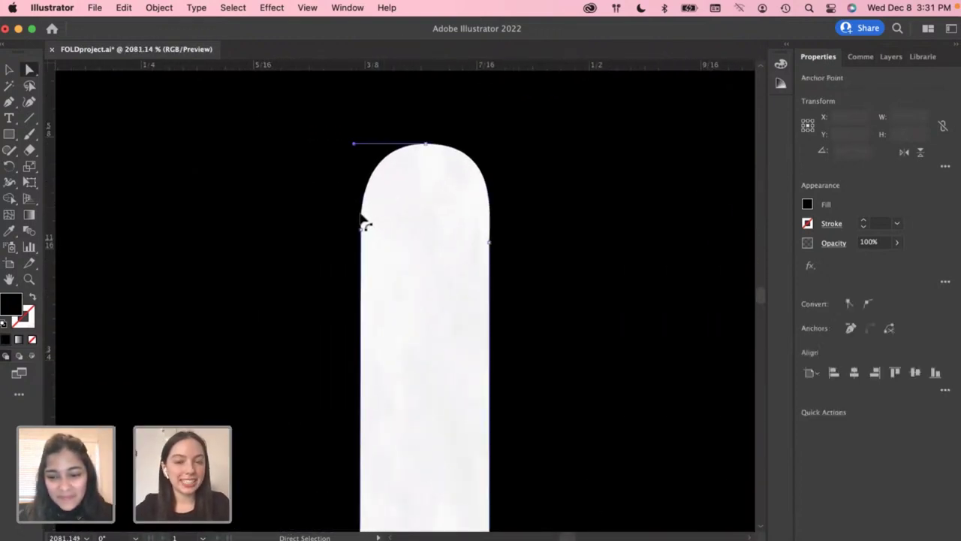
left_click(426, 144)
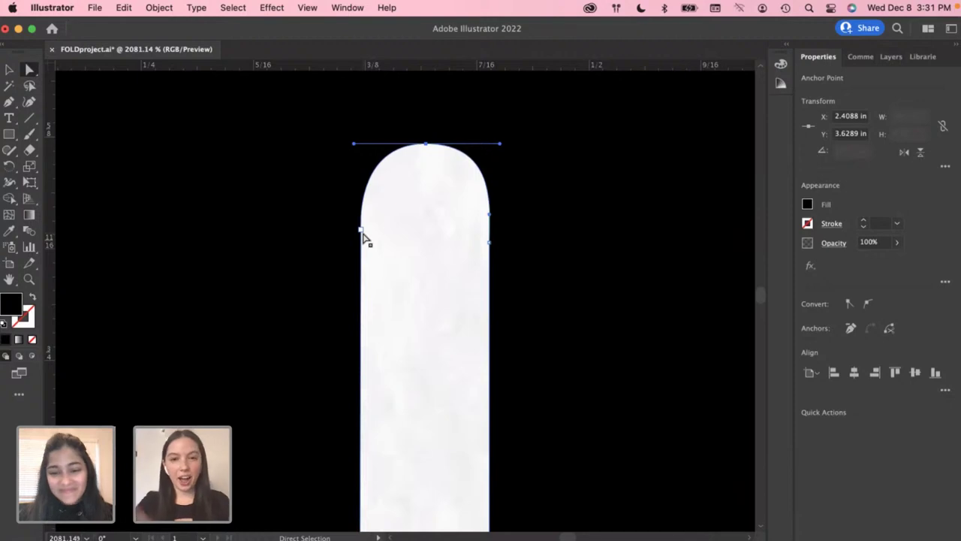
left_click(361, 230)
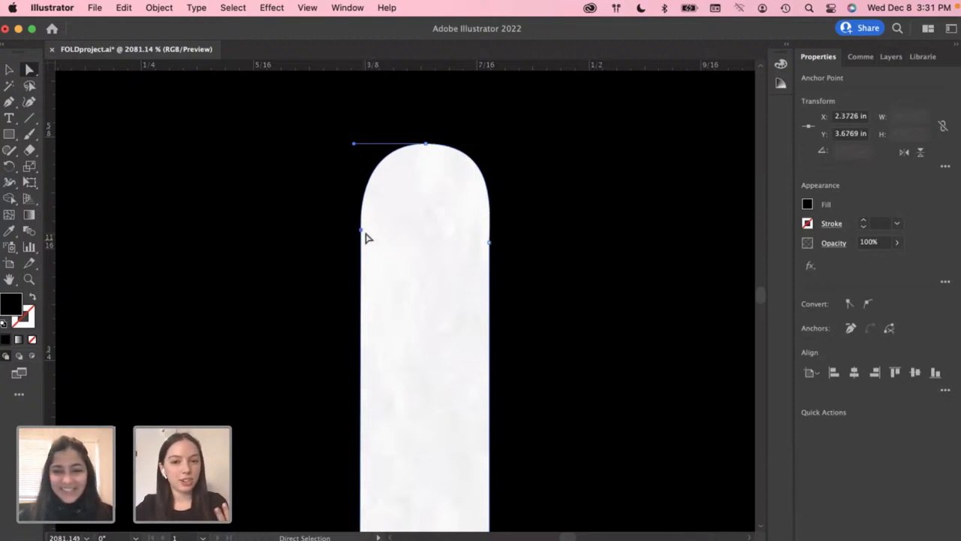
left_click(29, 102)
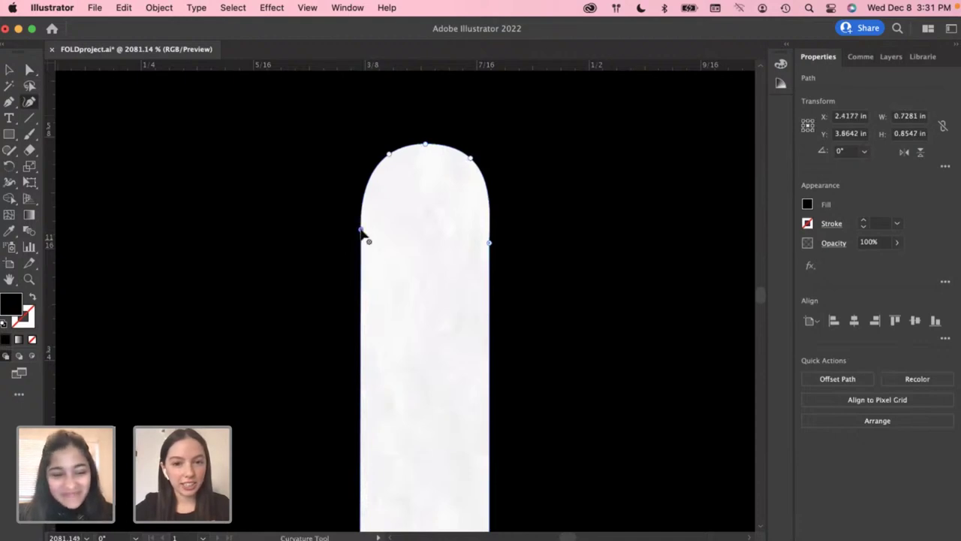
left_click(29, 70)
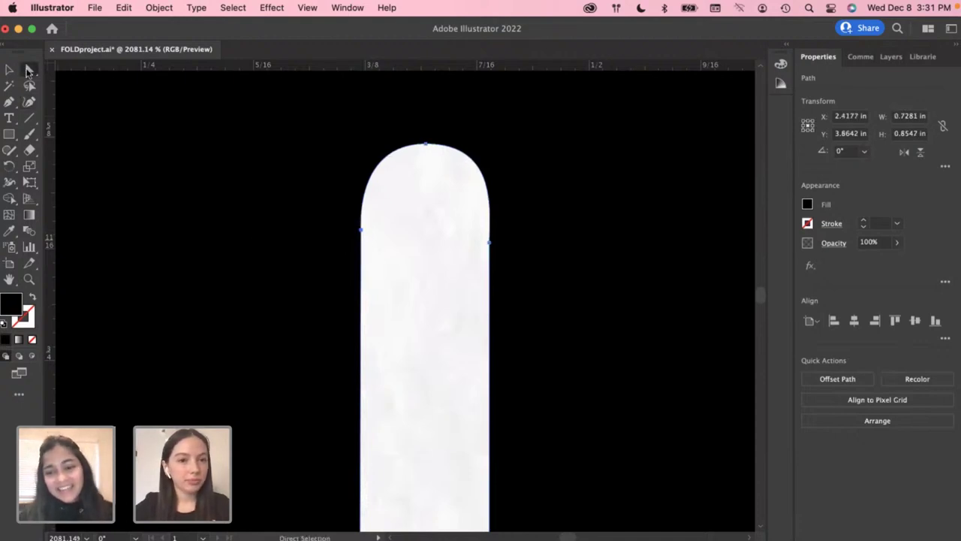
left_click(361, 230)
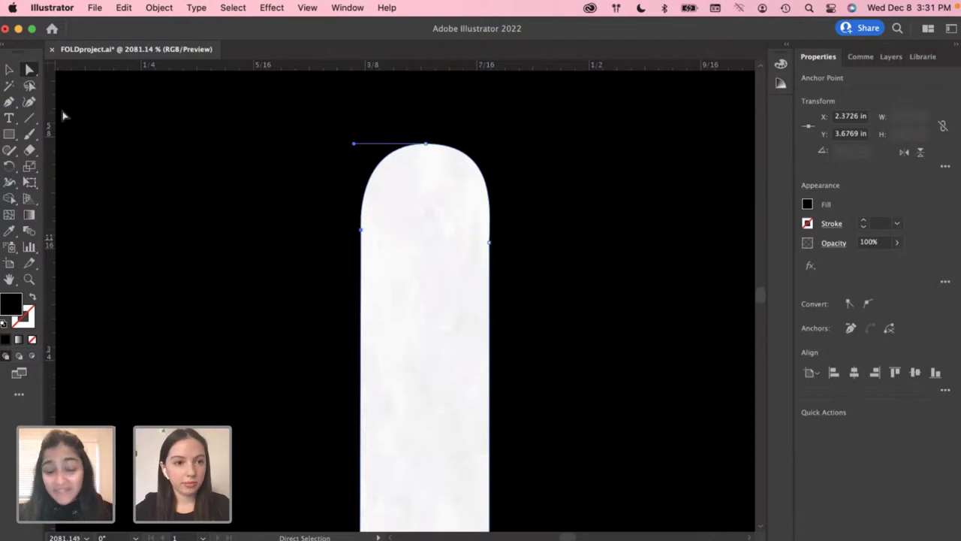
key("super+shift+a")
scroll(380, 245, "down", 3)
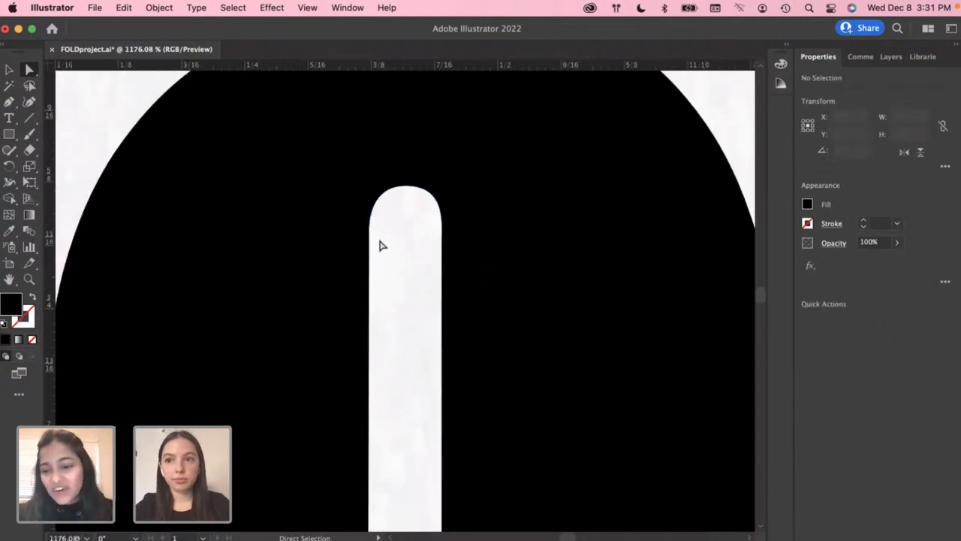
scroll(381, 245, "down", 6)
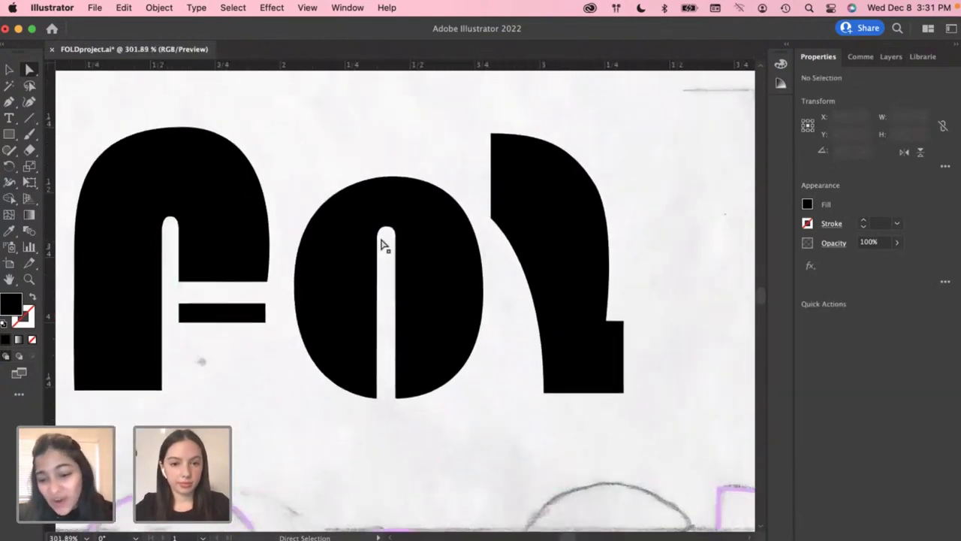
scroll(386, 417, "down", 1)
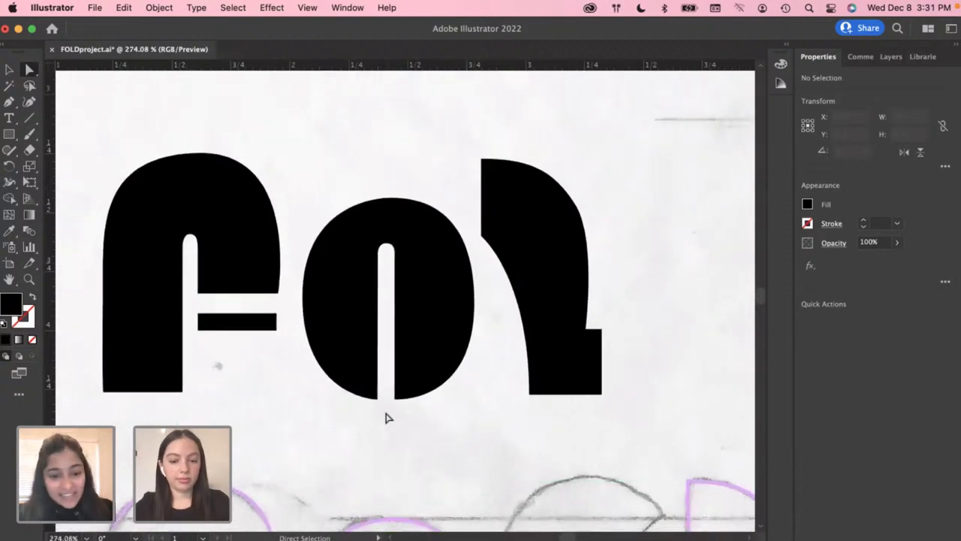
Shift the O's outer top anchor slightly left to even its crown
key("v")
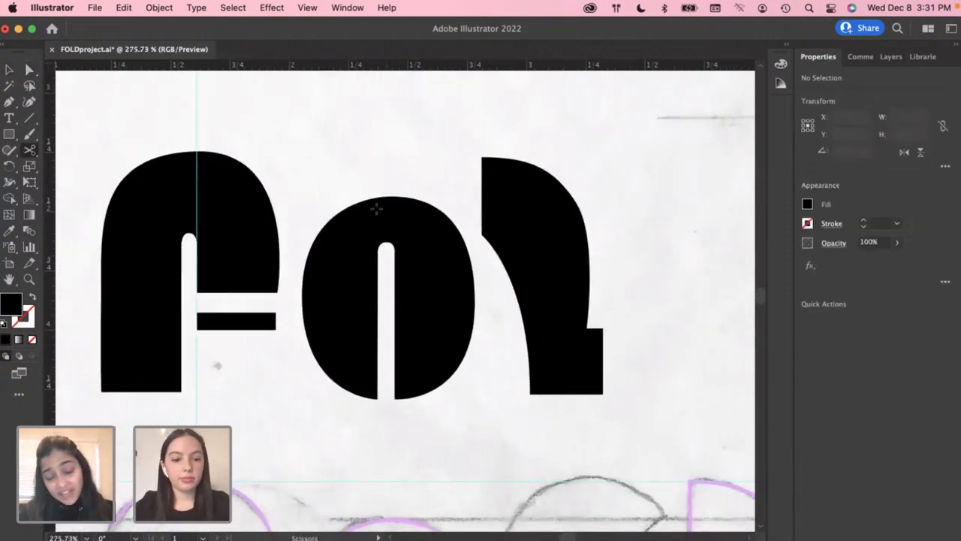
key("a")
left_click(379, 210)
left_click(391, 199)
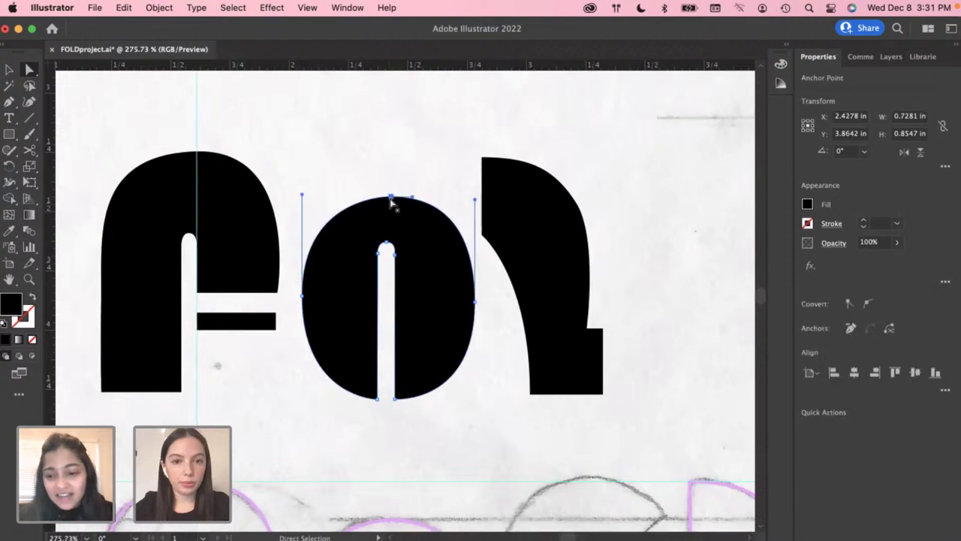
scroll(392, 201, "up", 3)
left_click_drag(390, 201, 383, 196)
left_click(383, 188)
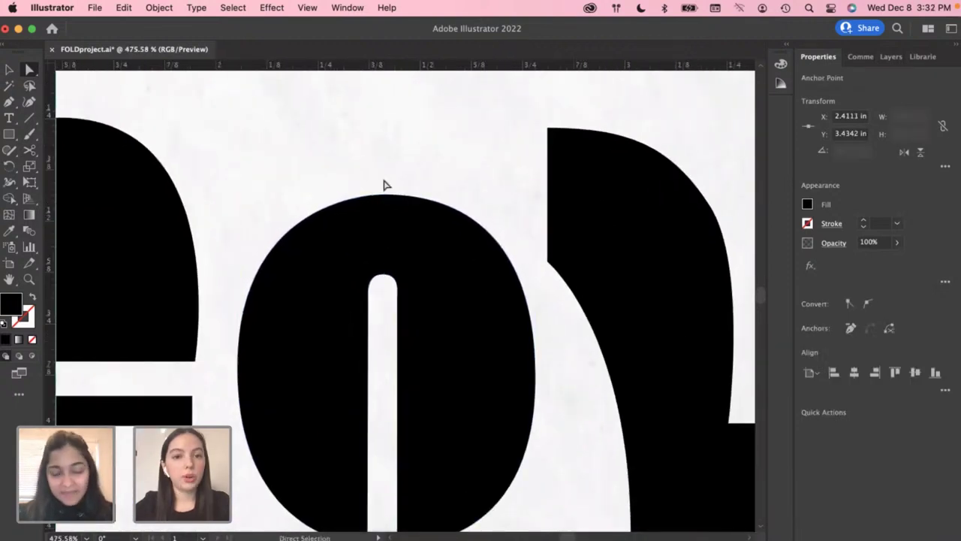
scroll(384, 185, "down", 2)
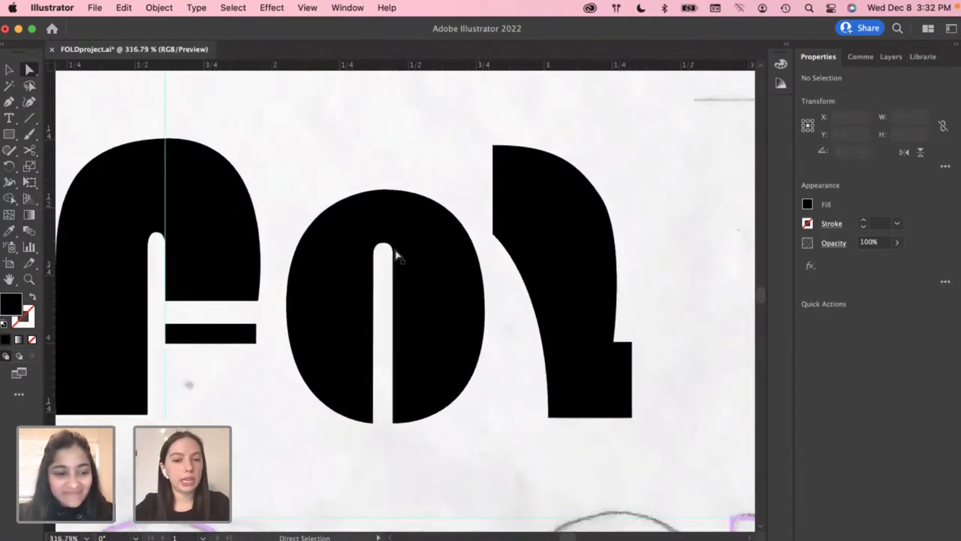
scroll(396, 255, "down", 1)
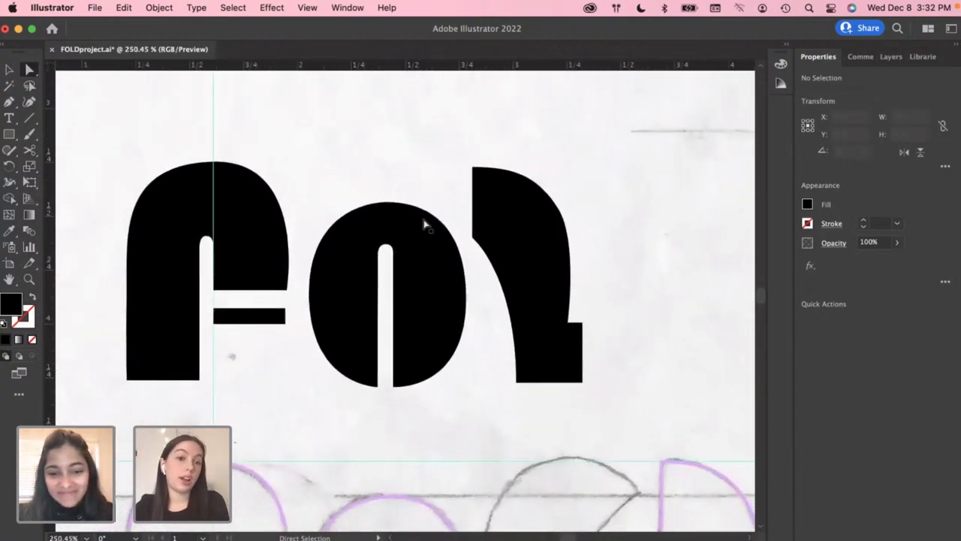
Drag the F's top anchor handle to reshape its top curve upward
scroll(174, 178, "up", 3)
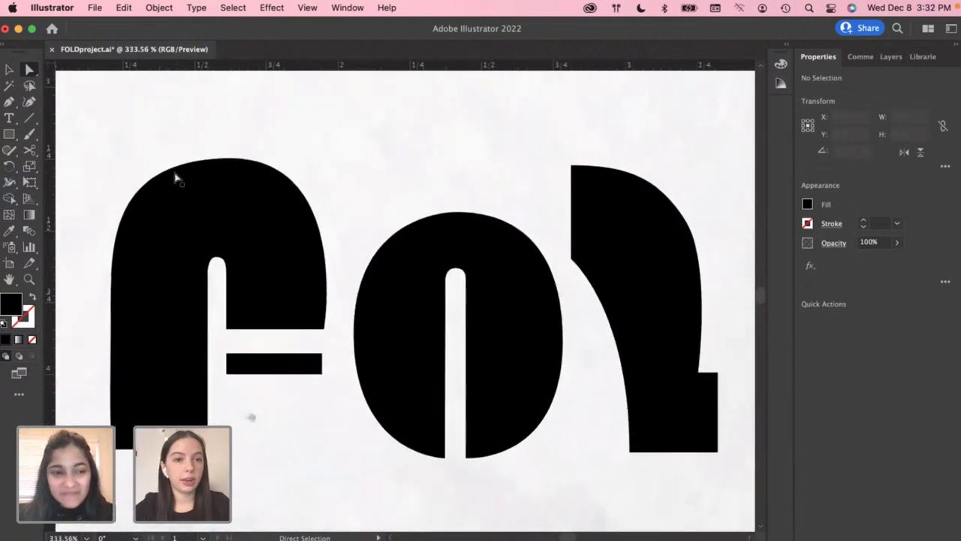
left_click(222, 161)
left_click(223, 160)
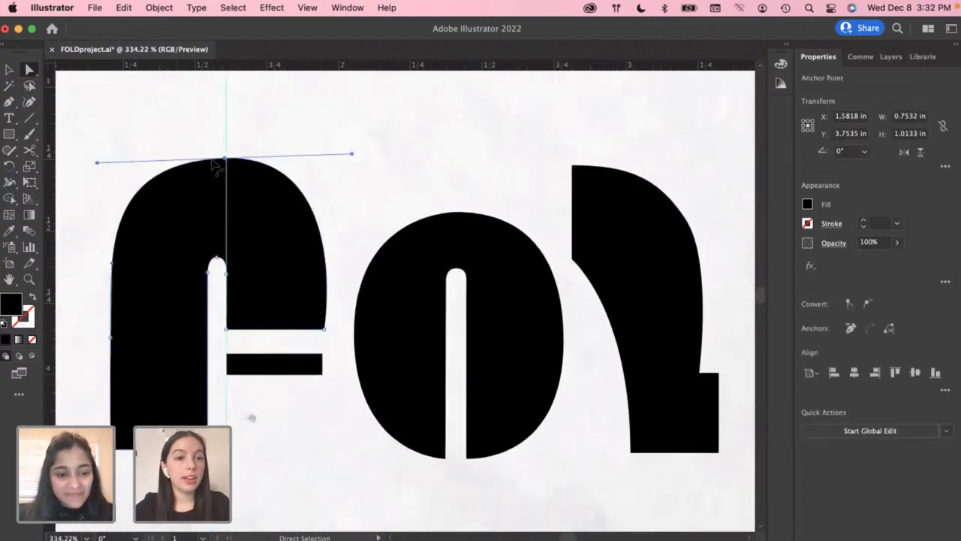
mouse_move(168, 177)
left_mouse_down()
mouse_move(168, 167)
mouse_move(171, 175)
left_mouse_up()
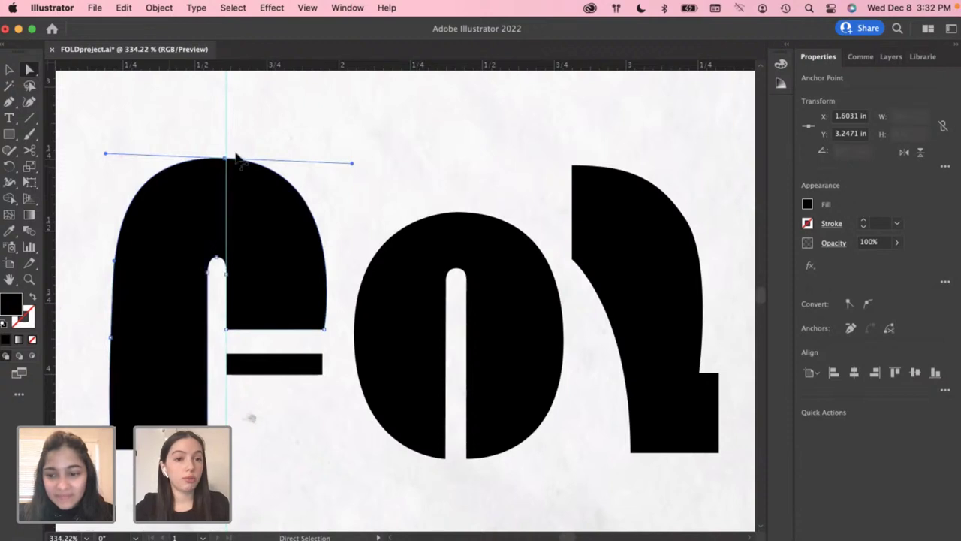
left_click(315, 140)
left_click(216, 263)
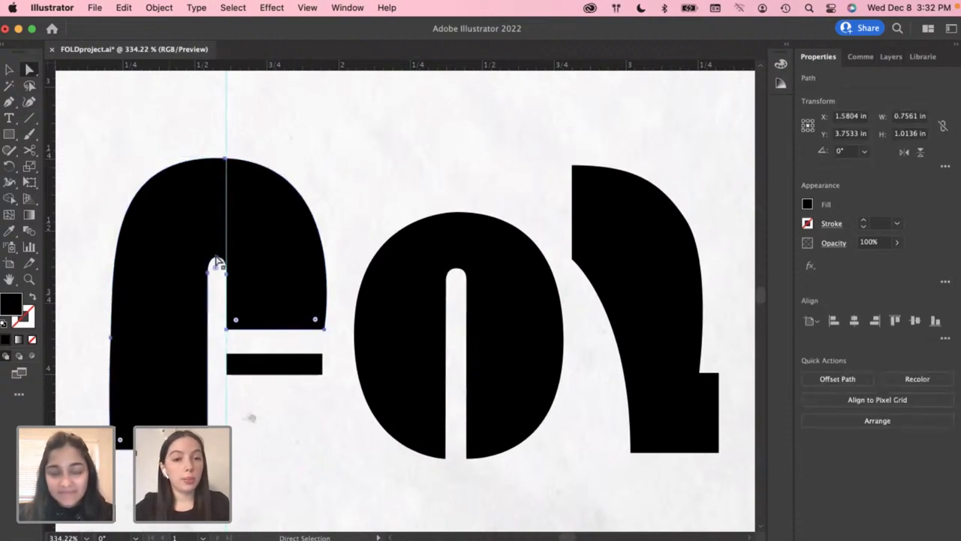
left_click(102, 277)
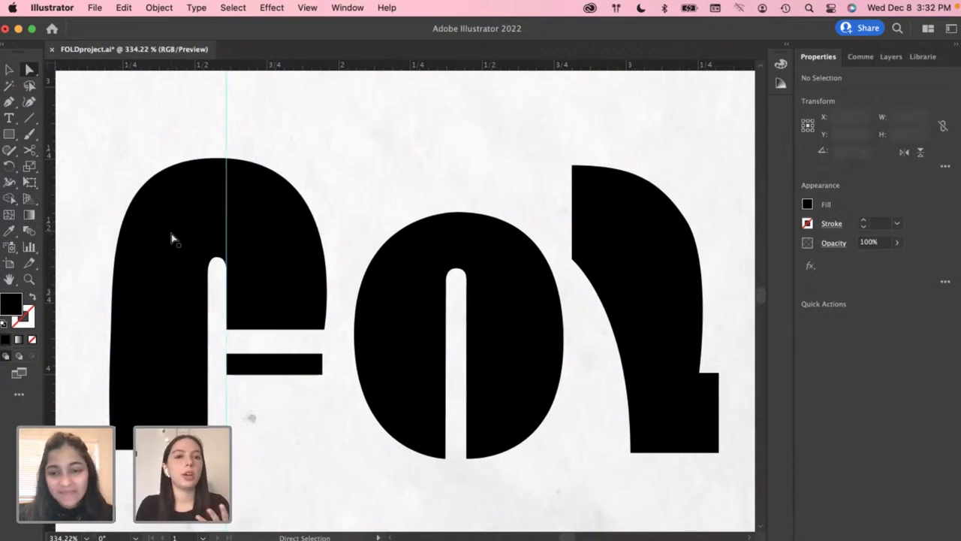
Pull the F slot's rounded top upward and shrink its live-corner radius
scroll(216, 262, "up", 2)
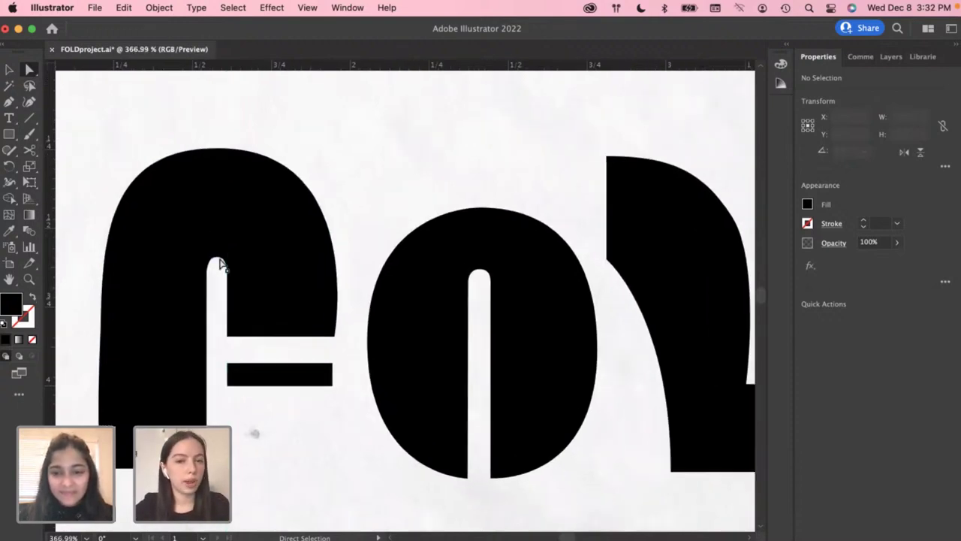
left_click(216, 263)
scroll(216, 263, "up", 4)
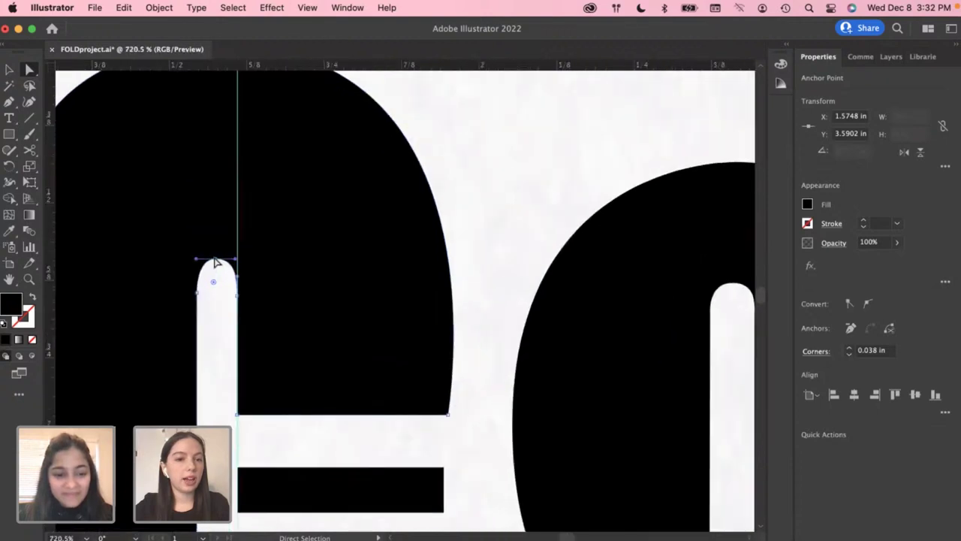
left_click(187, 317)
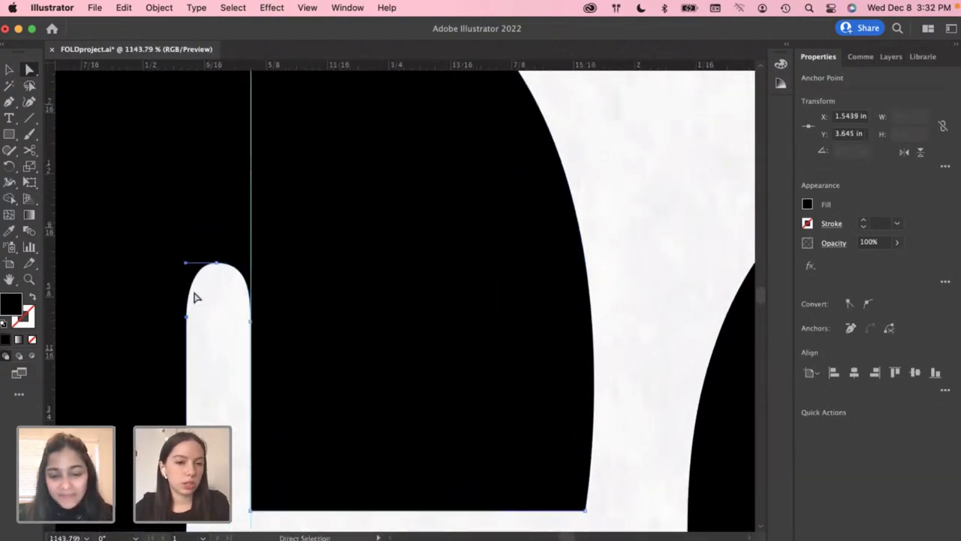
left_click_drag(215, 265, 218, 272)
key("super+shift+a")
scroll(219, 284, "down", 3)
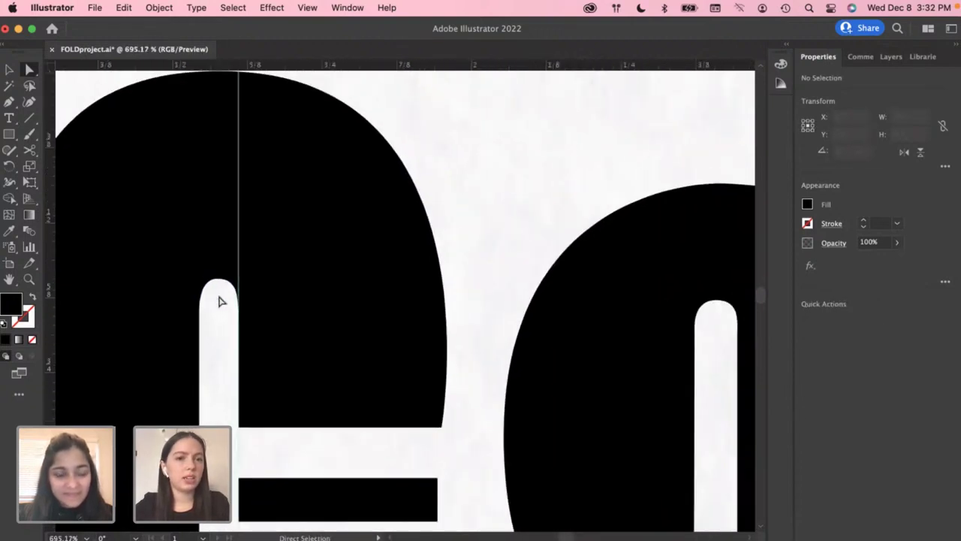
left_click(218, 280)
scroll(217, 284, "up", 3)
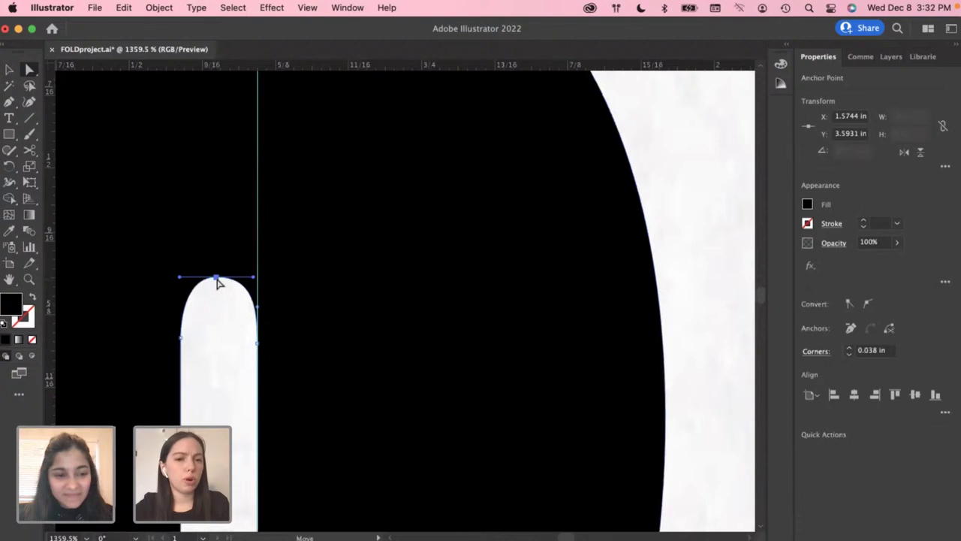
left_click_drag(215, 319, 212, 356)
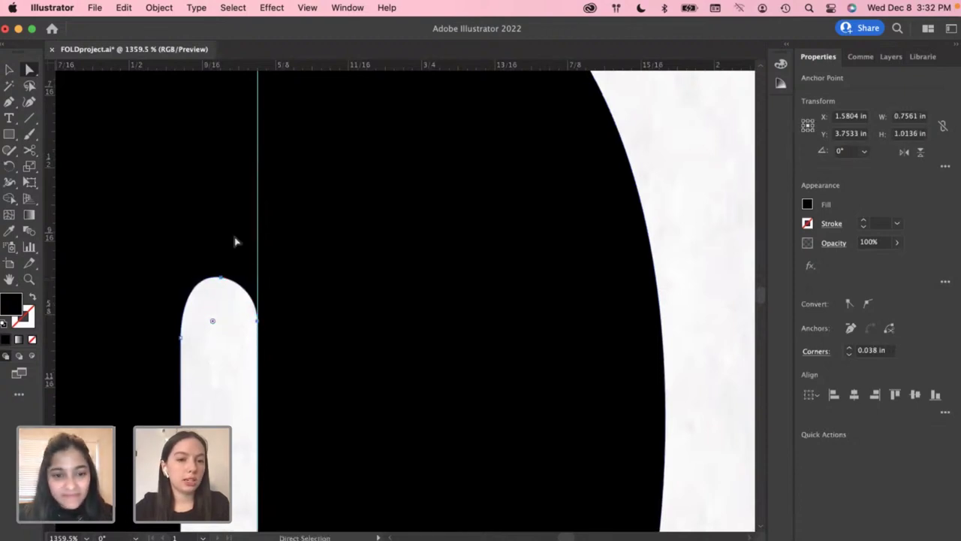
left_click(219, 305)
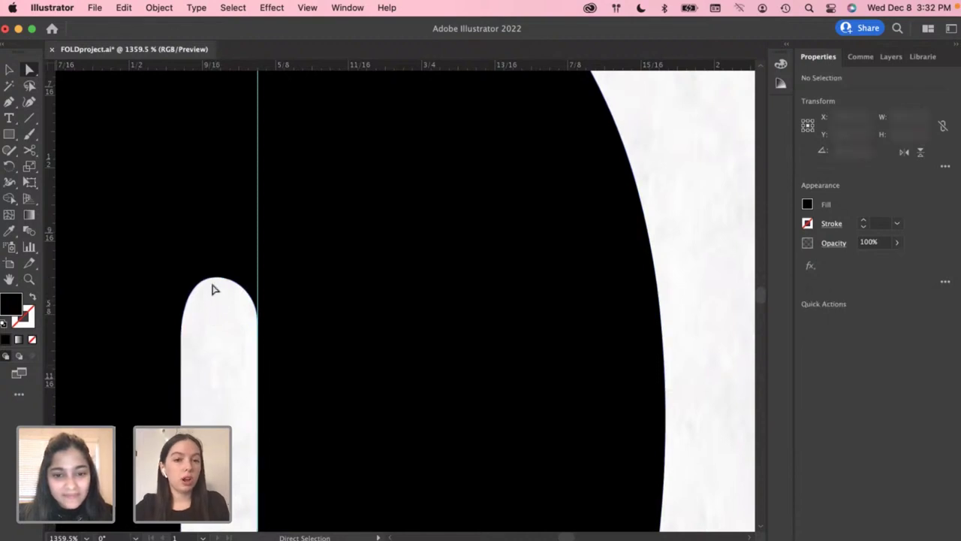
Adjust the slot's top direction handles to smooth the rounded arch
left_click(215, 280)
left_click_drag(181, 276, 181, 283)
left_click(183, 285)
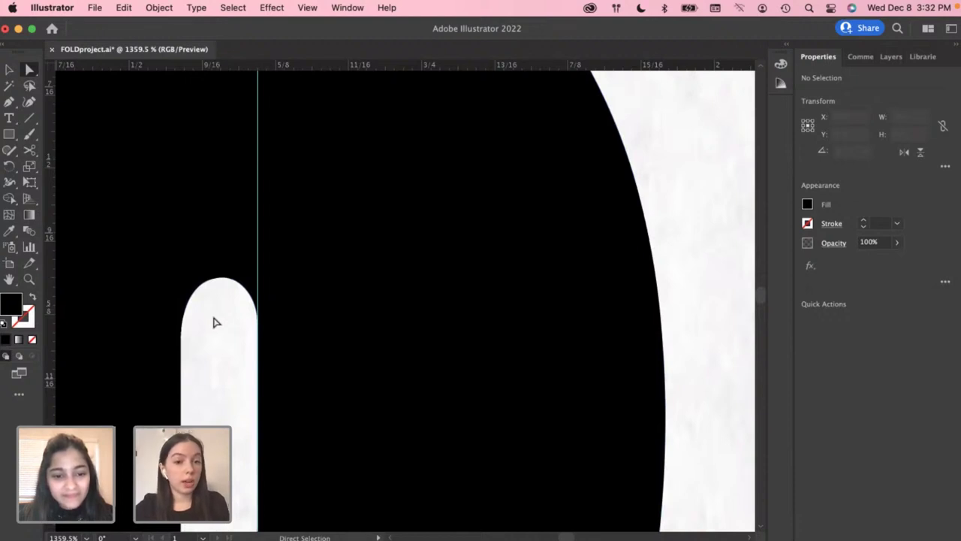
scroll(214, 322, "down", 2)
left_click(191, 333)
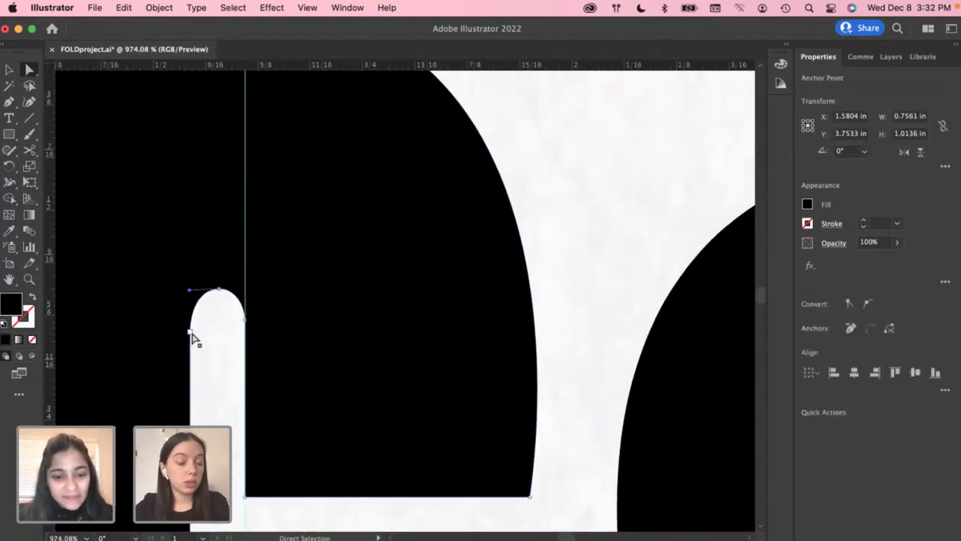
left_click(191, 333)
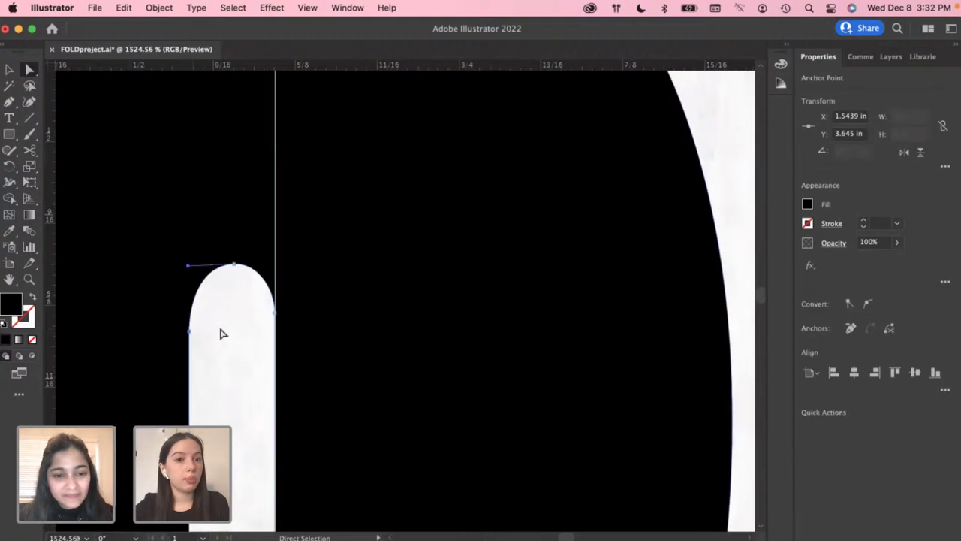
left_click(221, 332)
scroll(221, 334, "down", 3)
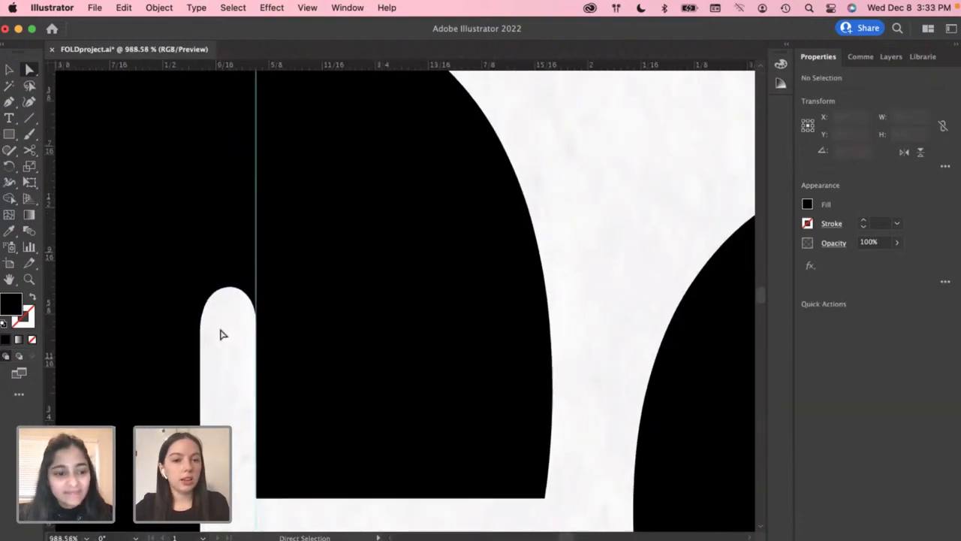
scroll(221, 332, "down", 5)
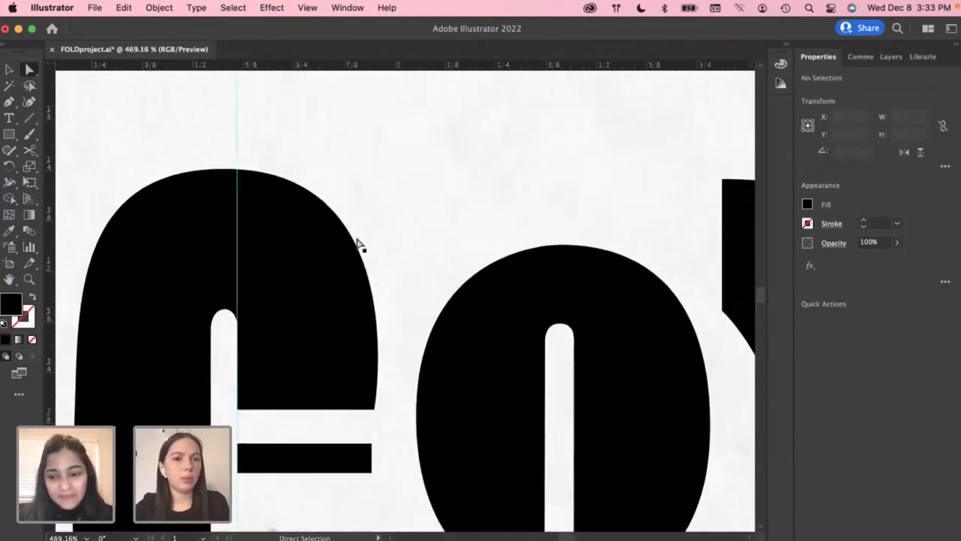
left_click(133, 203)
scroll(145, 199, "down", 2)
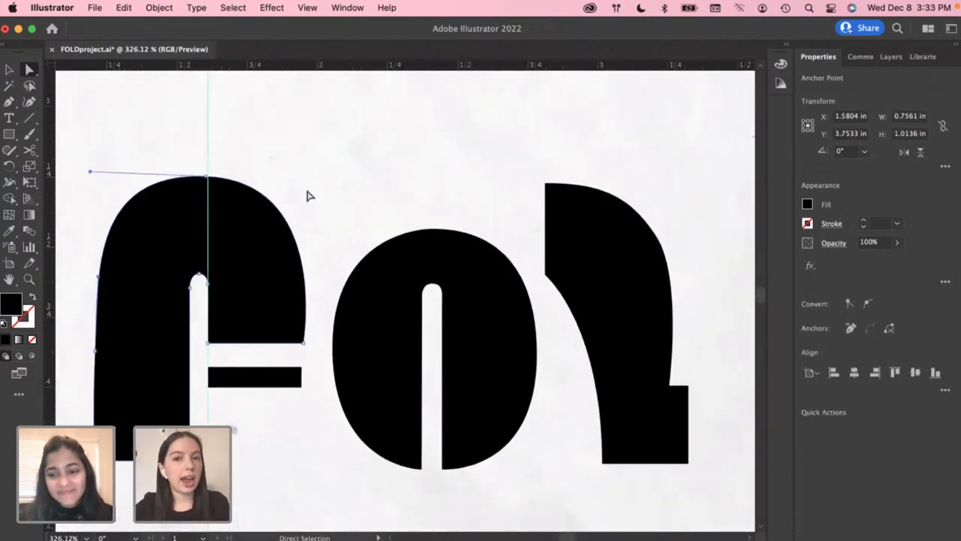
Drag the F's crossbar straight down to a lower position
key("v")
left_click(358, 177)
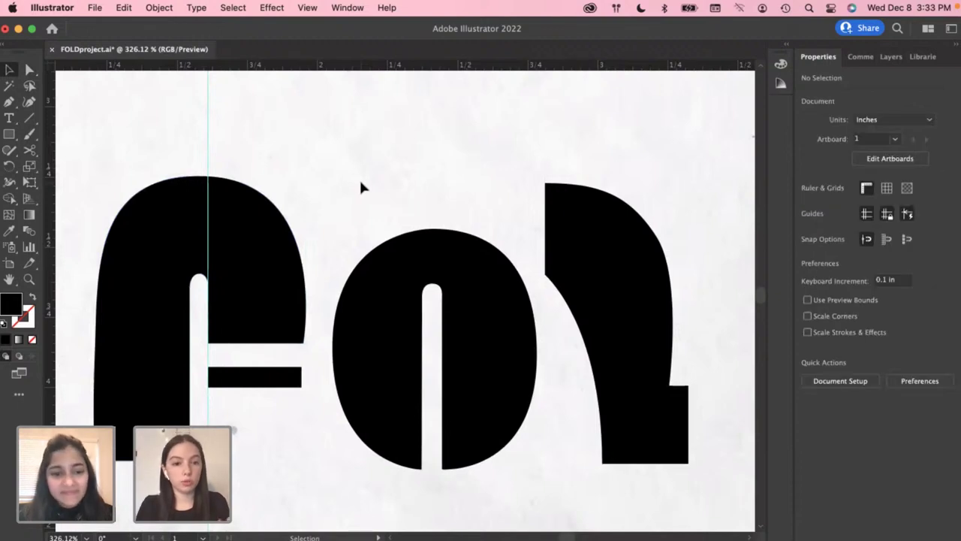
left_click(135, 394)
scroll(93, 463, "up", 1)
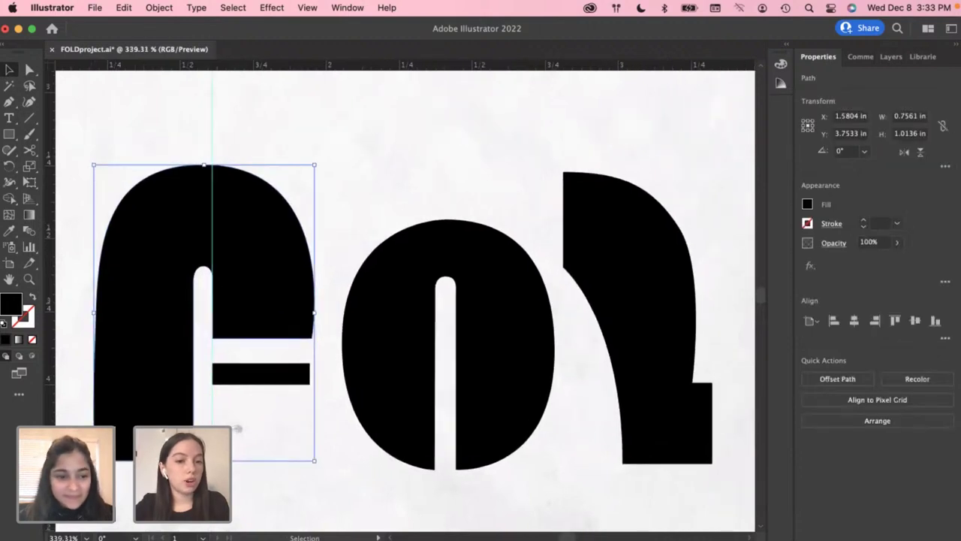
left_click(251, 443)
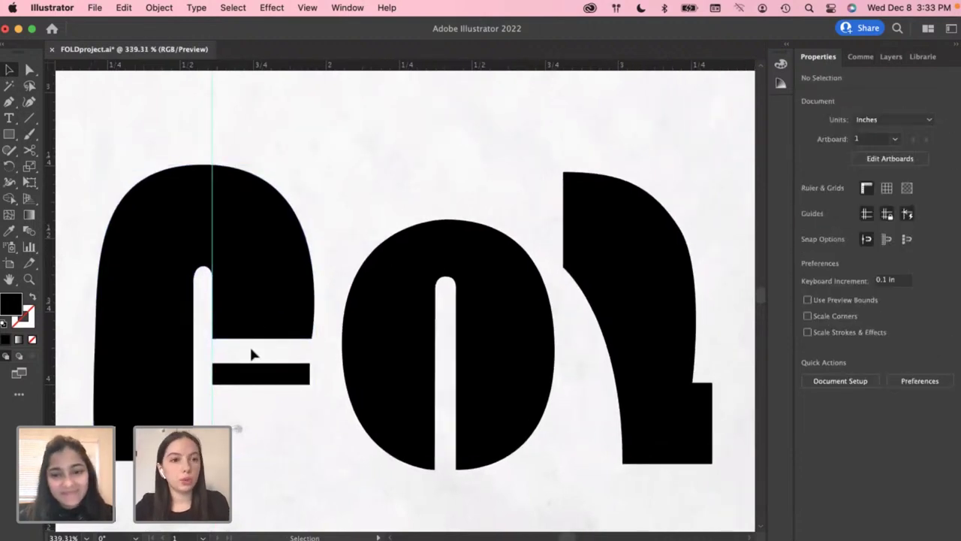
left_click_drag(262, 382, 260, 427)
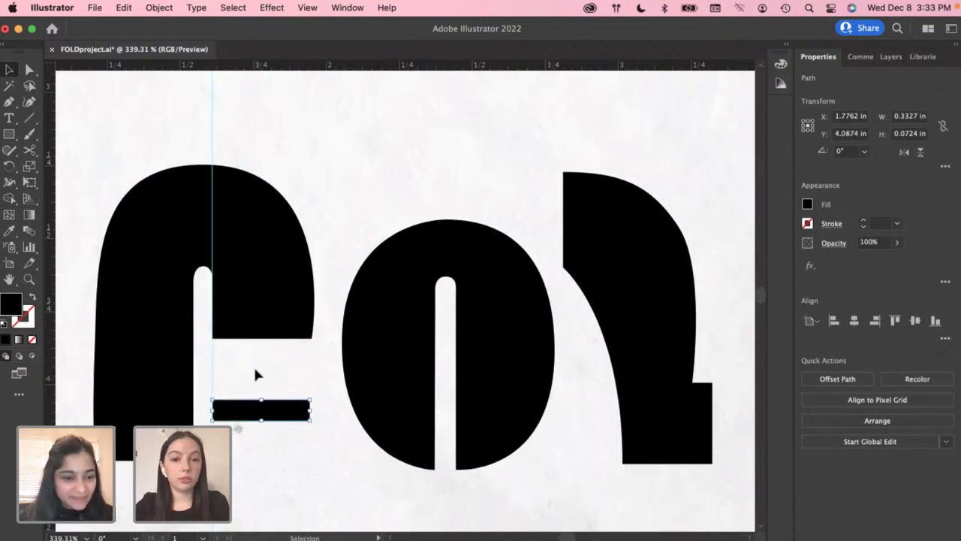
left_click(256, 362)
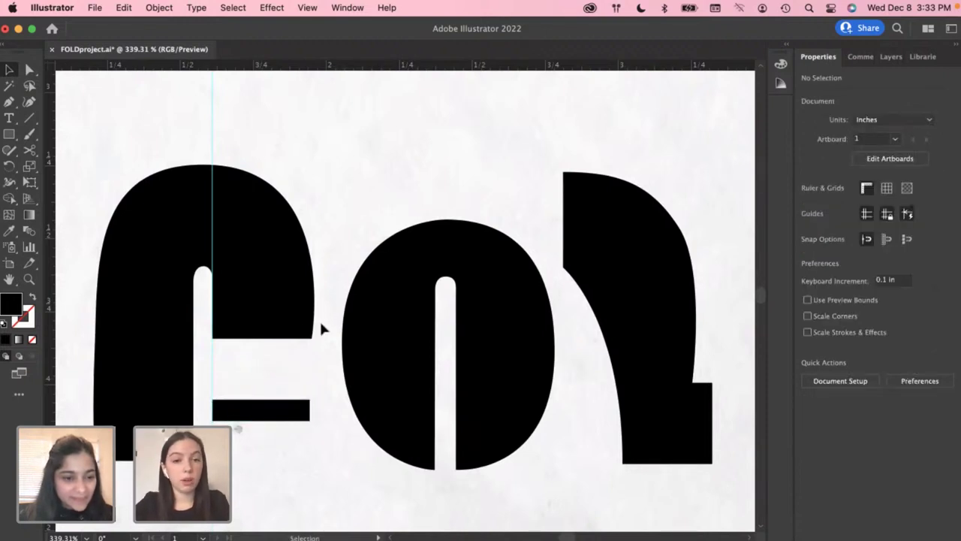
Stretch the bottom anchors of the F's upper bowl straight down toward the crossbar
key("a")
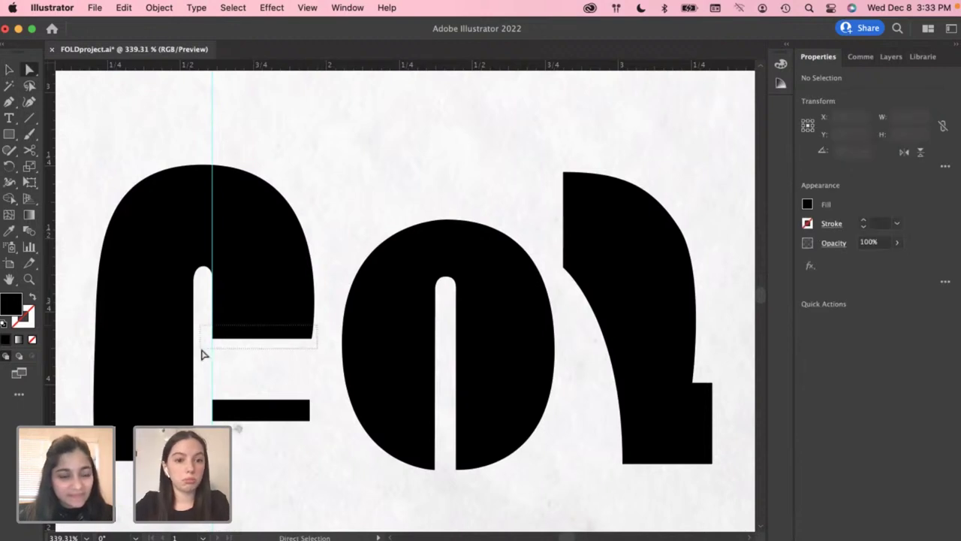
left_click_drag(202, 350, 203, 349)
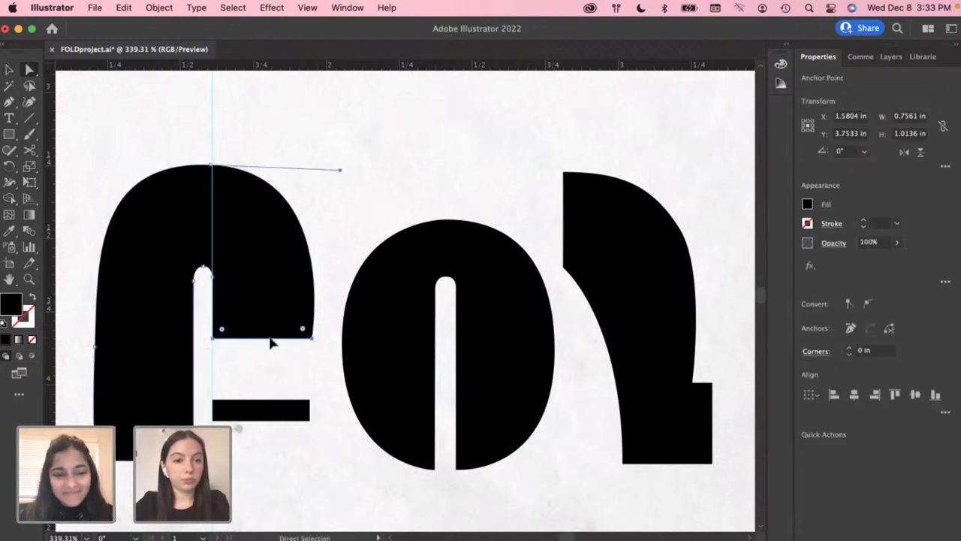
left_click_drag(272, 342, 268, 389)
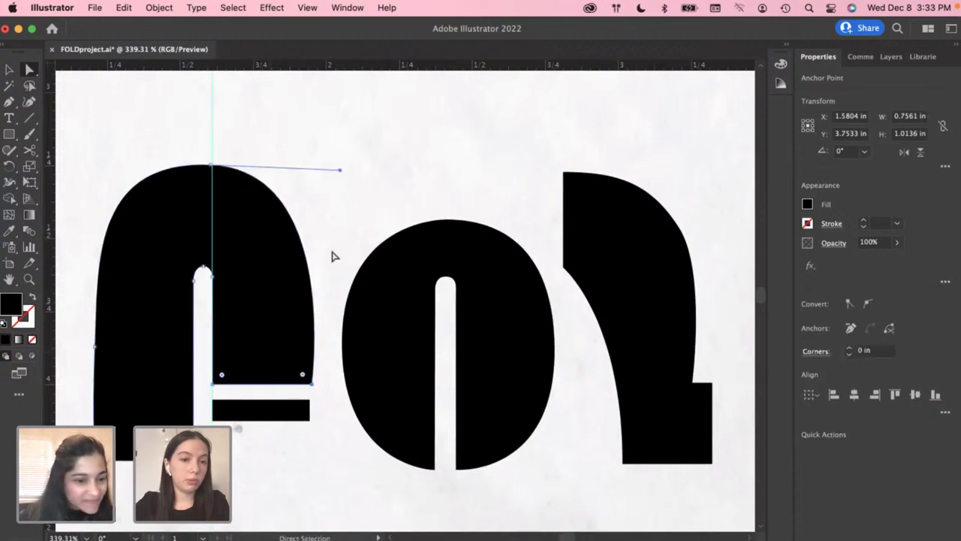
left_click(335, 251)
scroll(339, 245, "down", 5)
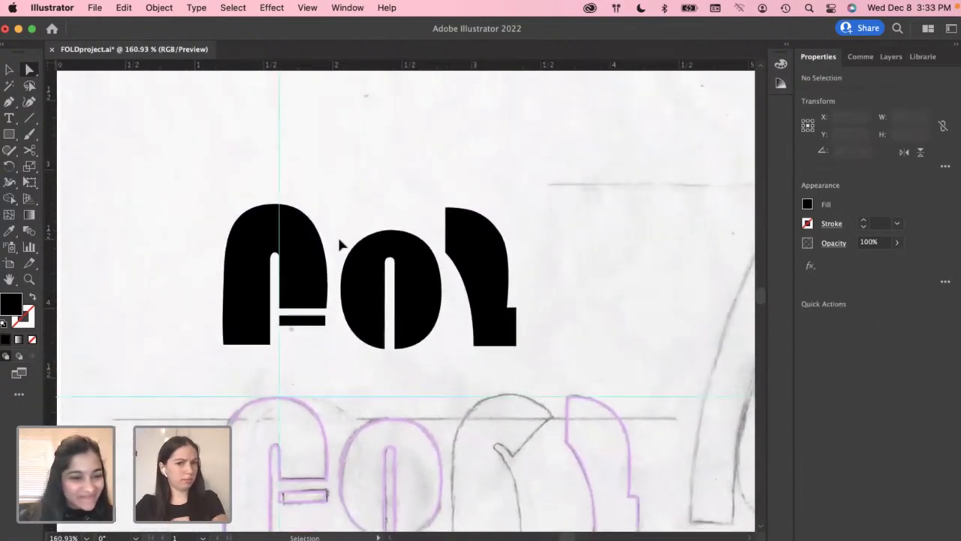
Undo the F's crossbar and bowl changes, then review the FOL letters
key("ctrl+z")
key("ctrl+z")
key("ctrl+z")
key("ctrl+z")
key("ctrl+z")
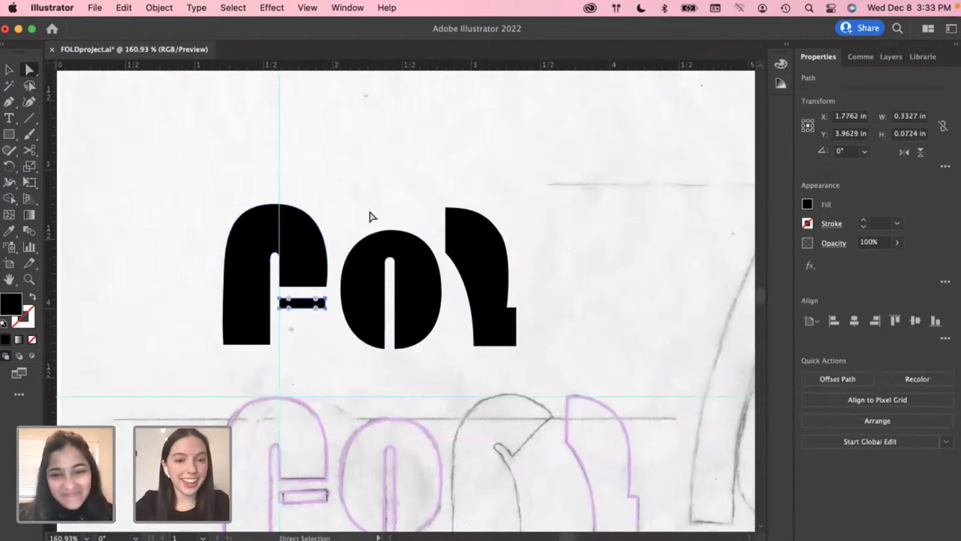
left_click(369, 216)
scroll(403, 284, "up", 1)
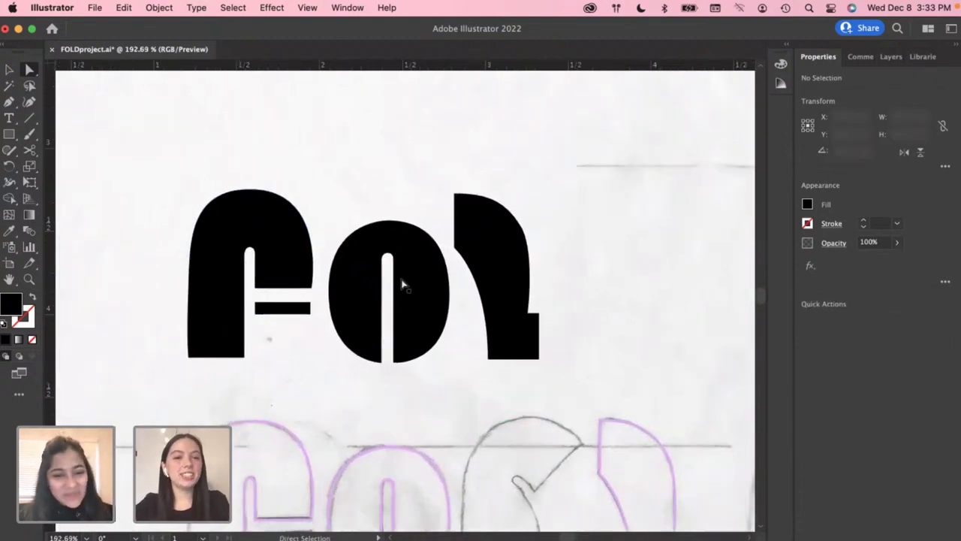
scroll(402, 284, "up", 1)
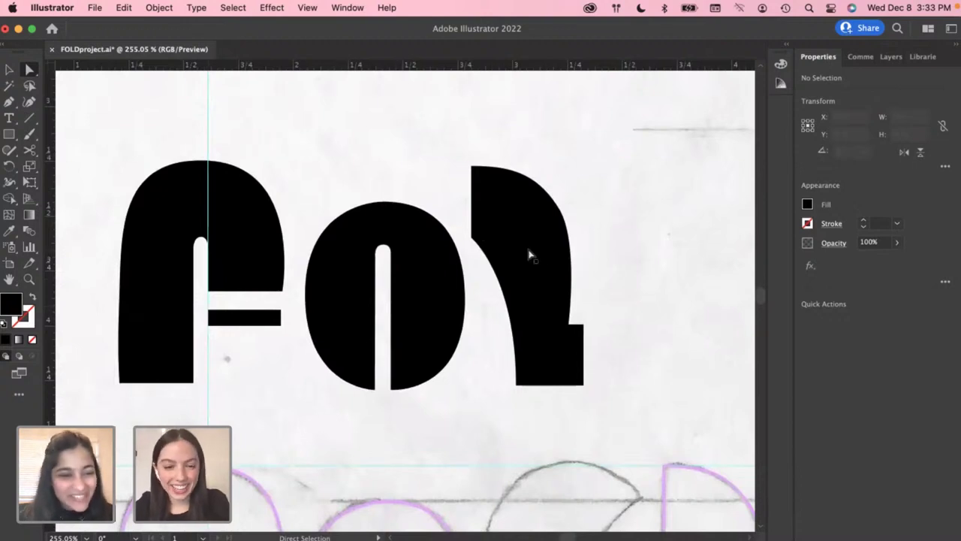
scroll(528, 253, "down", 1)
scroll(556, 273, "right", 2)
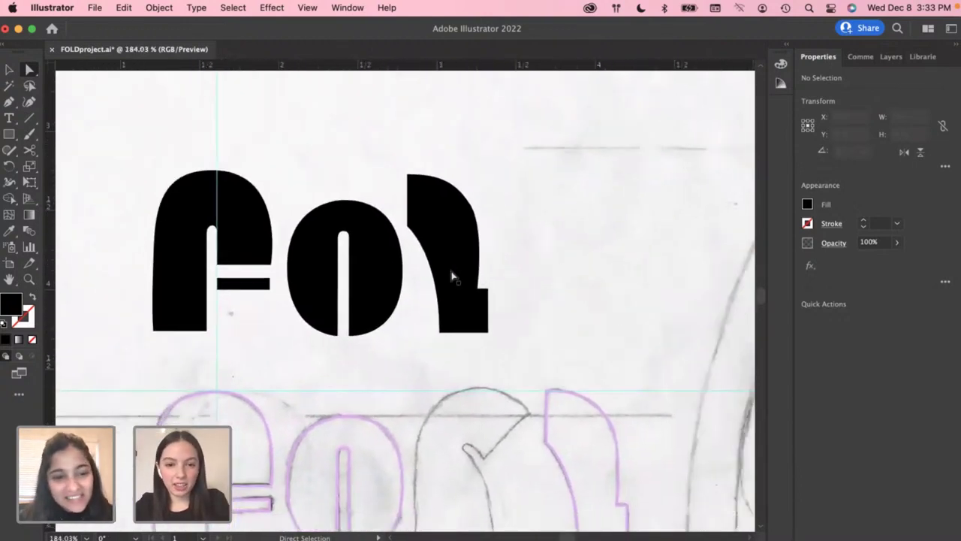
scroll(450, 274, "down", 1)
scroll(453, 278, "up", 2)
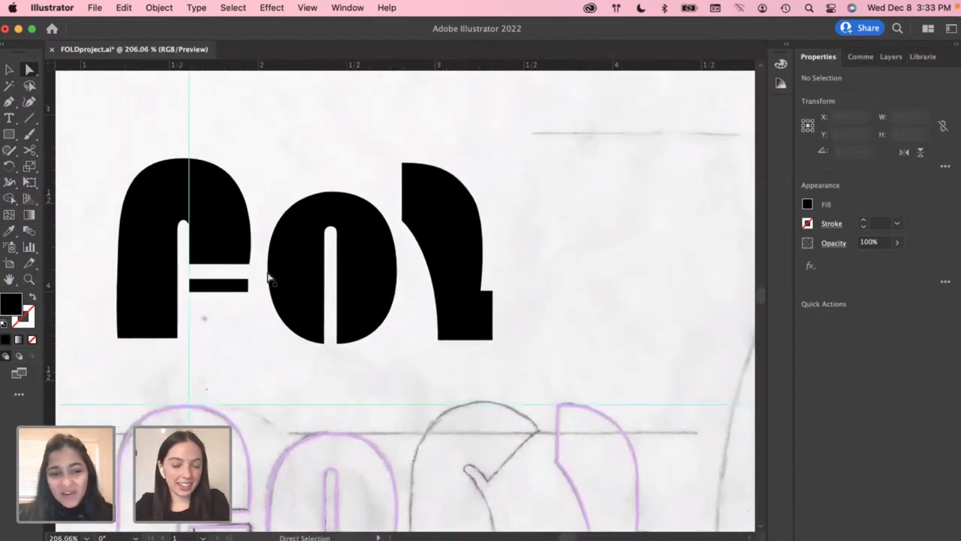
scroll(270, 278, "up", 1)
scroll(270, 278, "left", 1)
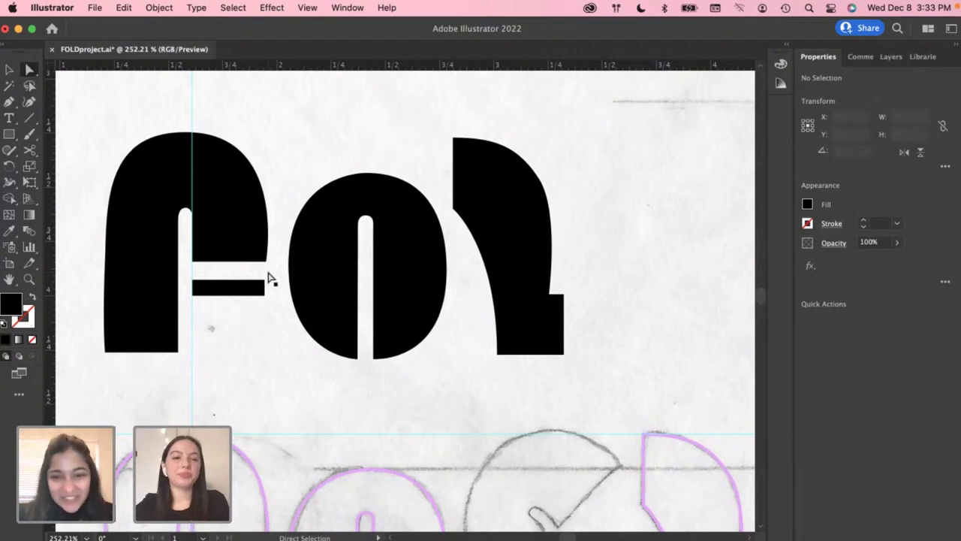
With the Selection tool, nudge the O and the L slightly to the left
key("v")
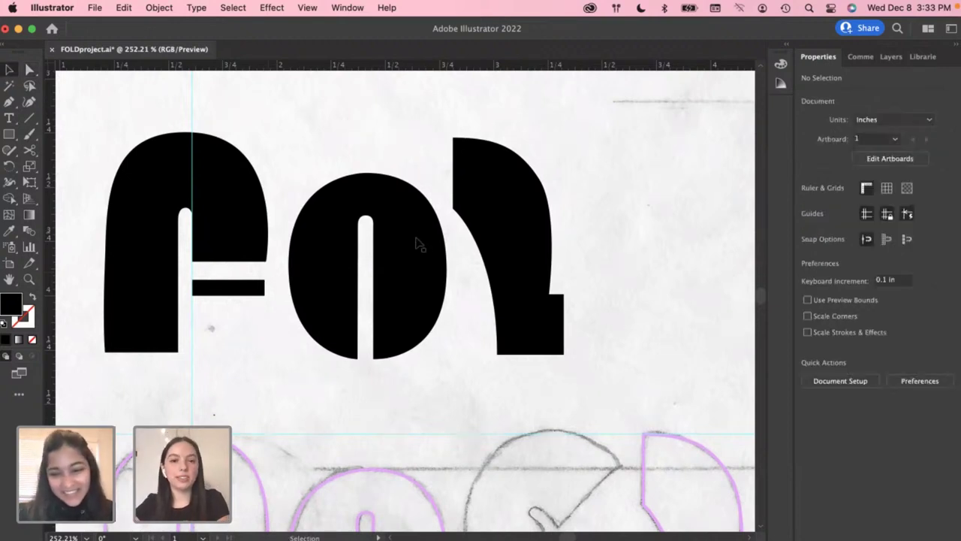
left_click_drag(416, 242, 407, 242)
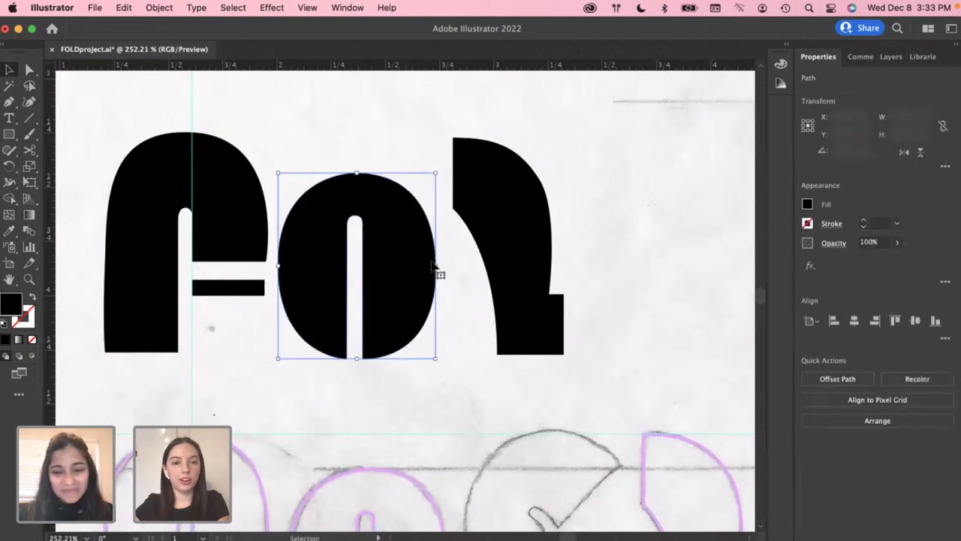
left_click(453, 281)
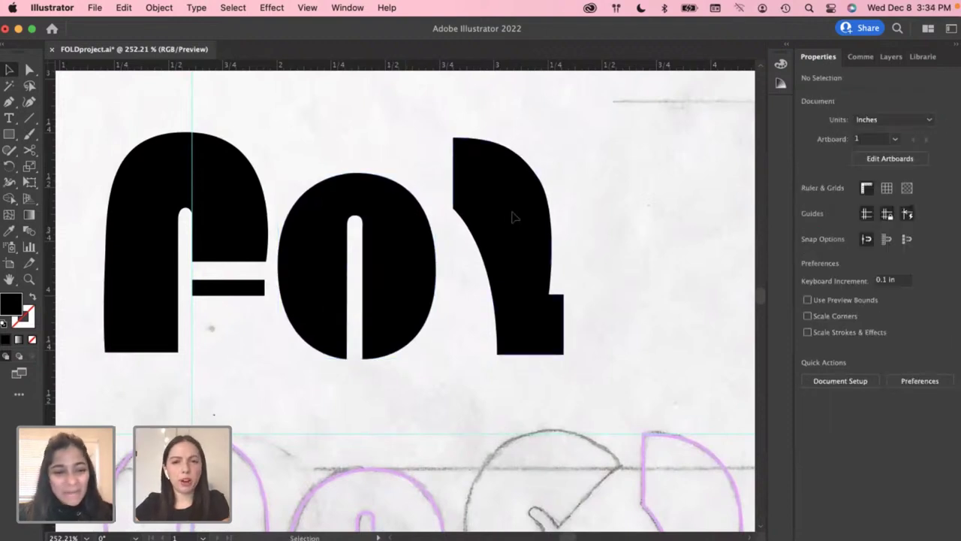
left_click_drag(514, 218, 504, 216)
left_click(607, 227)
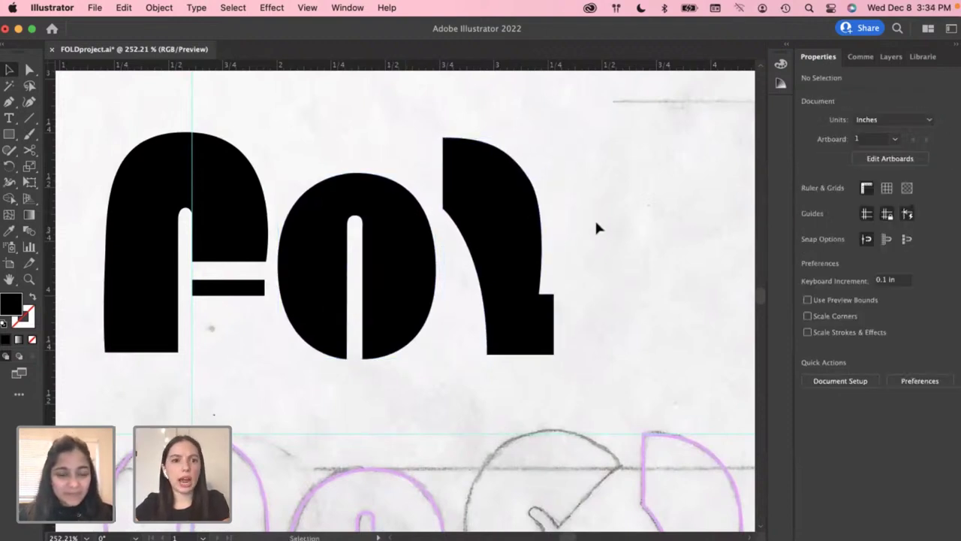
Add a guide along the letter tops and raise the L to meet it
left_click_drag(425, 66, 433, 137)
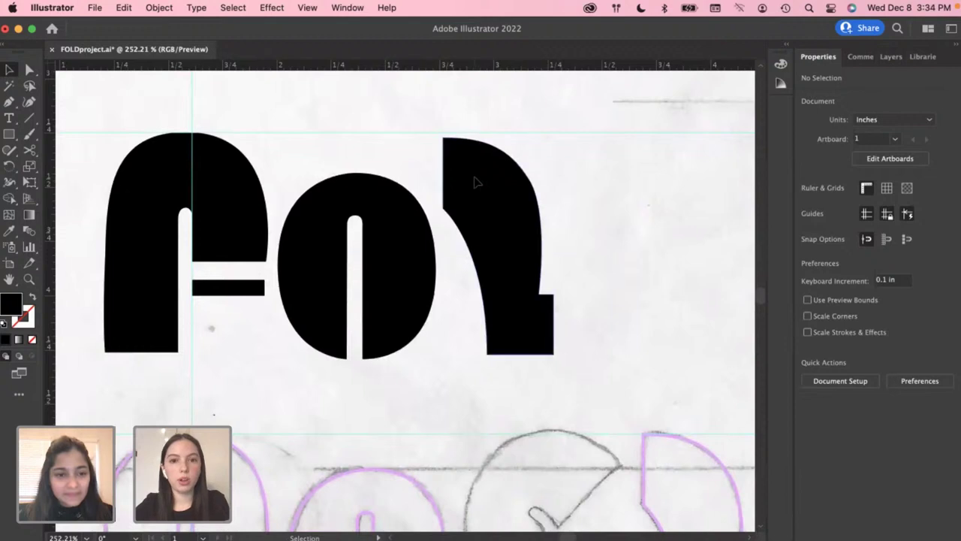
left_click_drag(475, 182, 477, 177)
left_click(590, 221)
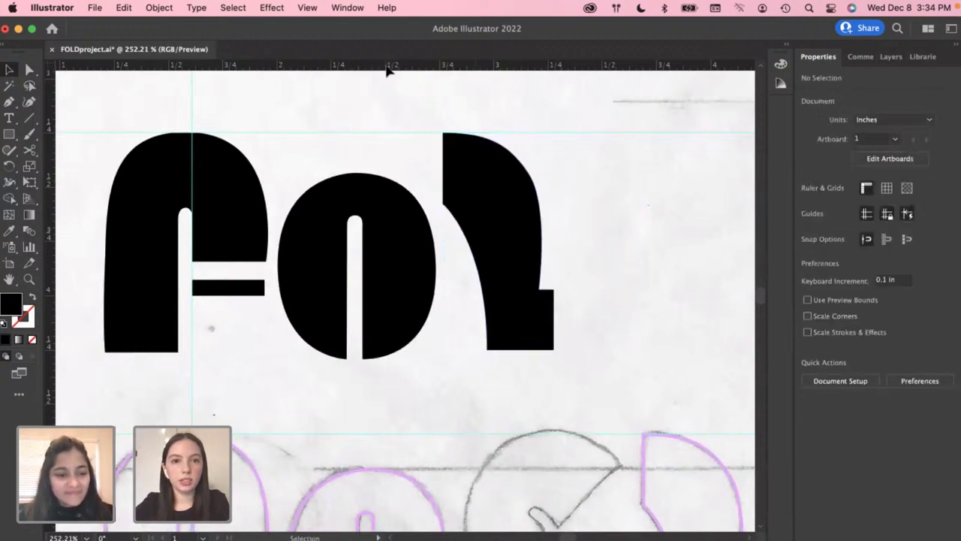
Add a baseline guide and raise the O so its bottom sits on it
left_click_drag(388, 70, 388, 358)
scroll(494, 354, "up", 3)
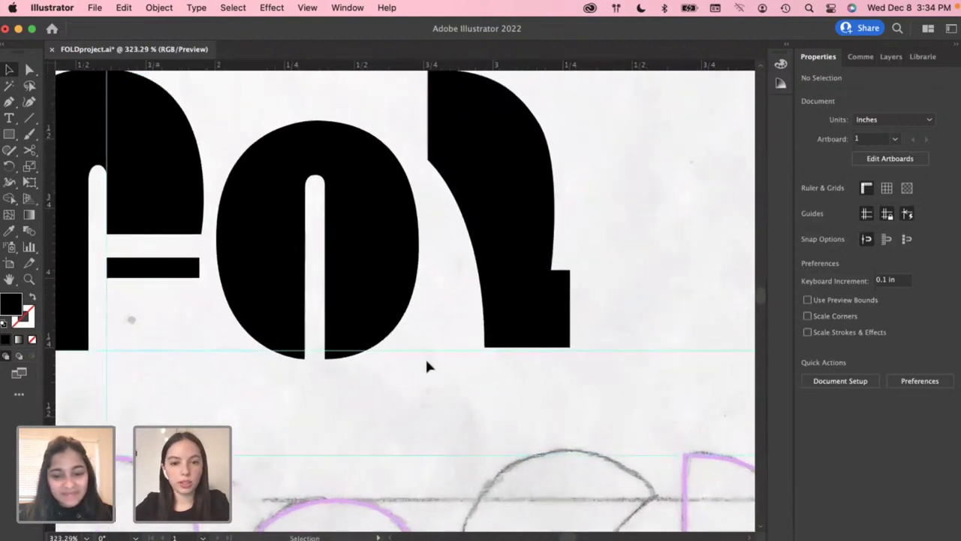
scroll(390, 365, "left", 2)
scroll(277, 276, "left", 3)
left_click(336, 265)
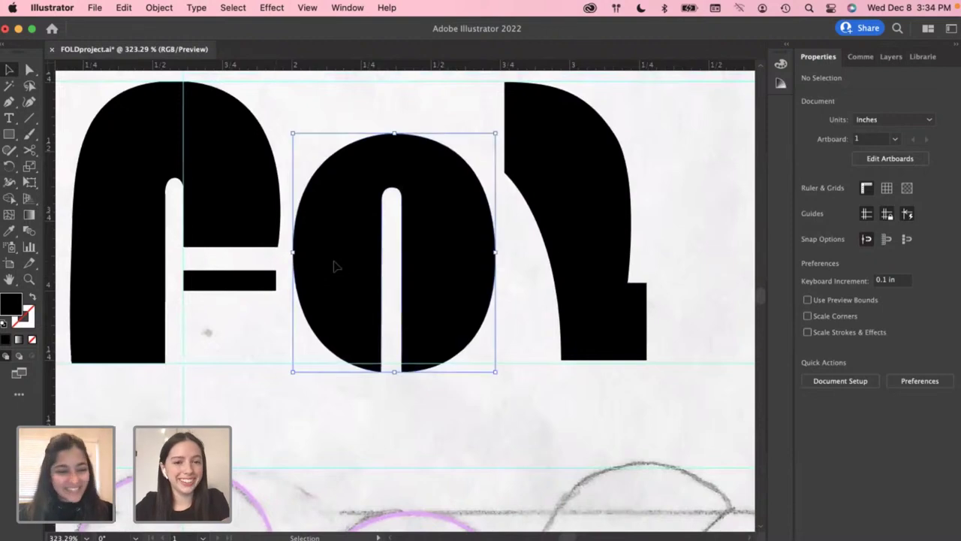
left_click_drag(335, 265, 336, 261)
left_click(465, 385)
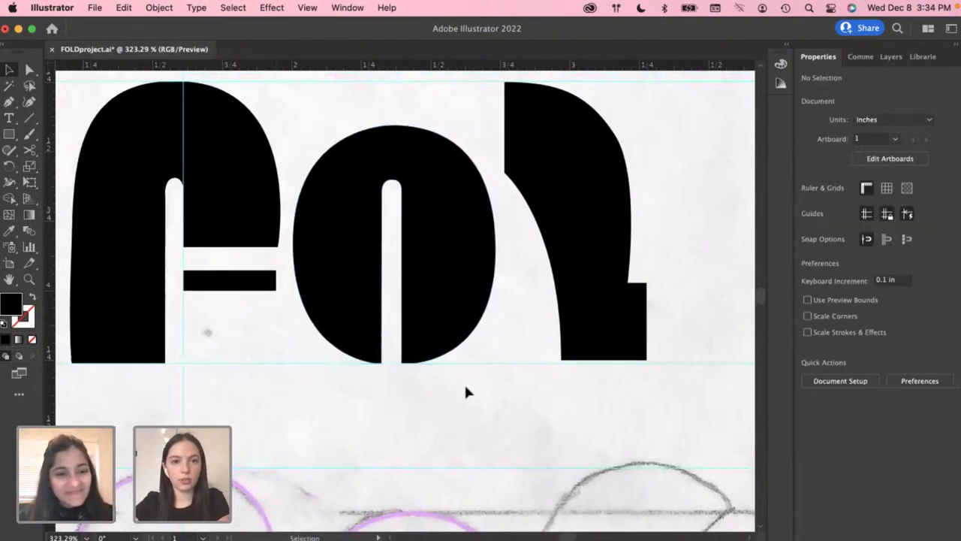
scroll(465, 385, "right", 3)
scroll(465, 388, "right", 2)
scroll(507, 367, "up", 4)
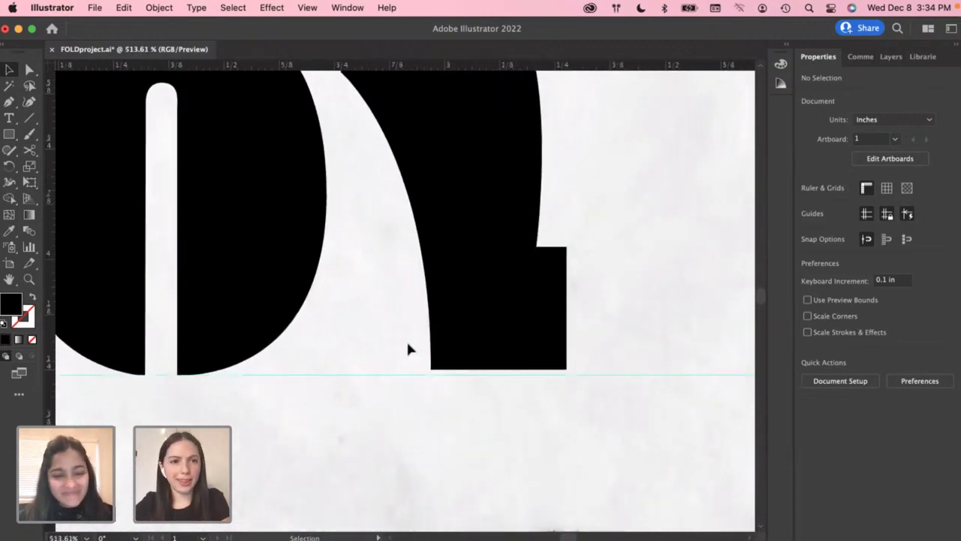
Select the L's two bottom anchors with Direct Selection and drag them down to the baseline guide
key("a")
left_click_drag(408, 346, 627, 389)
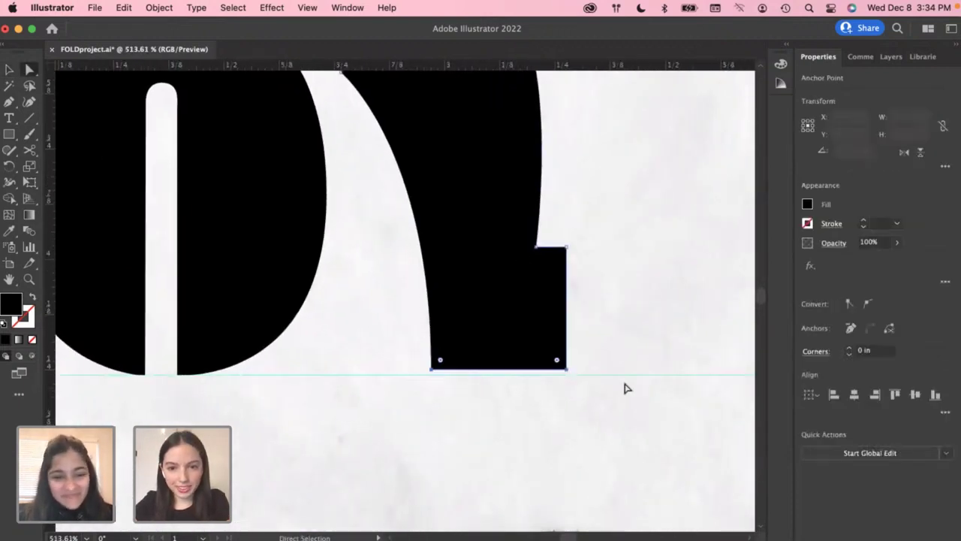
left_click_drag(507, 369, 507, 379)
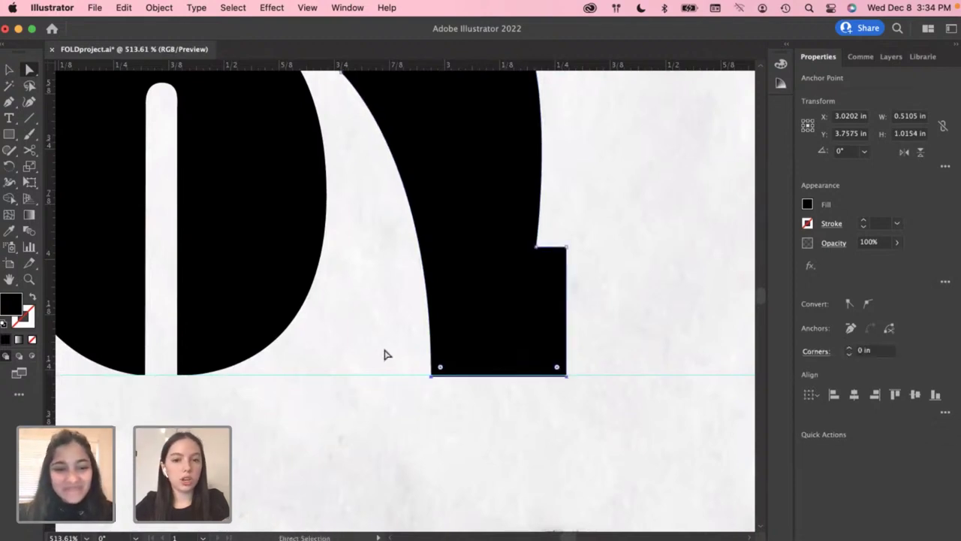
left_click(386, 354)
scroll(386, 353, "down", 3)
scroll(384, 354, "down", 2)
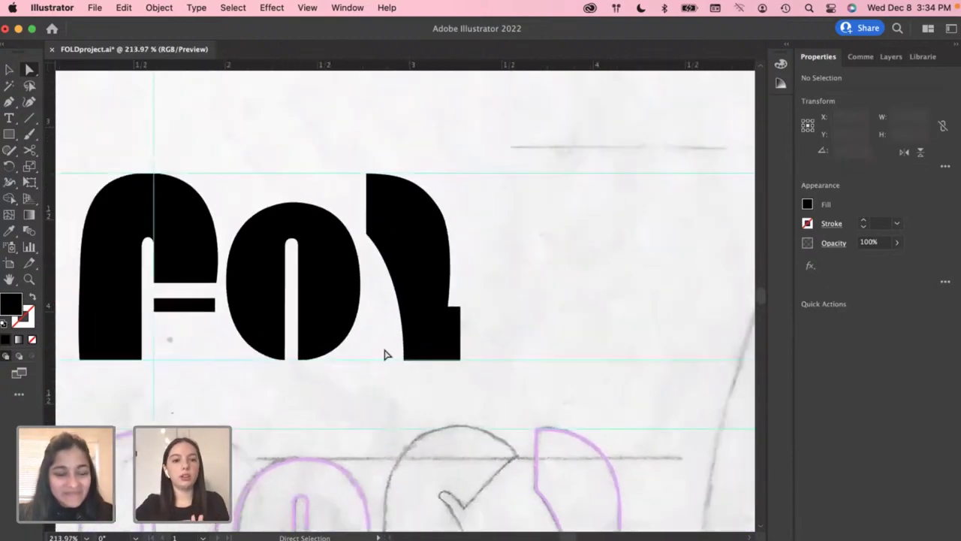
scroll(390, 353, "up", 4)
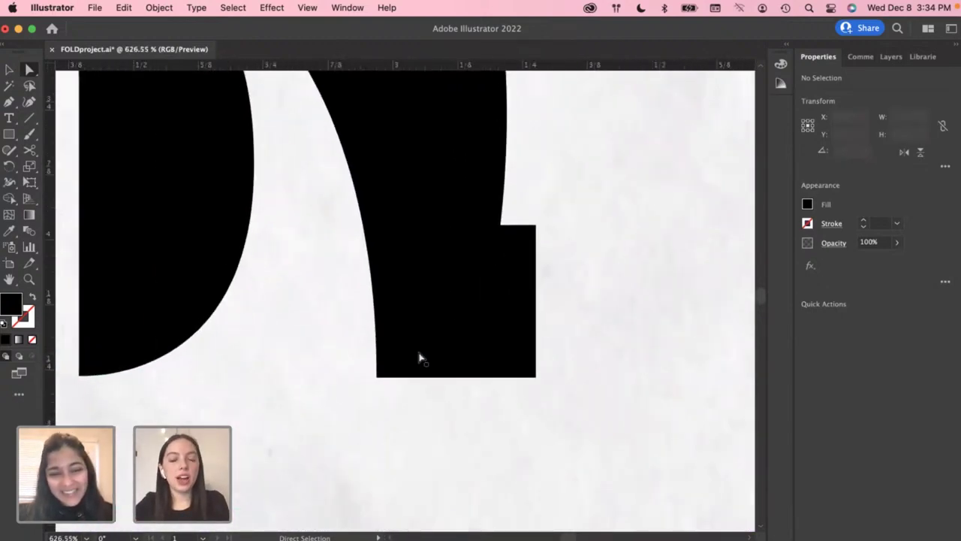
left_click_drag(353, 363, 578, 399)
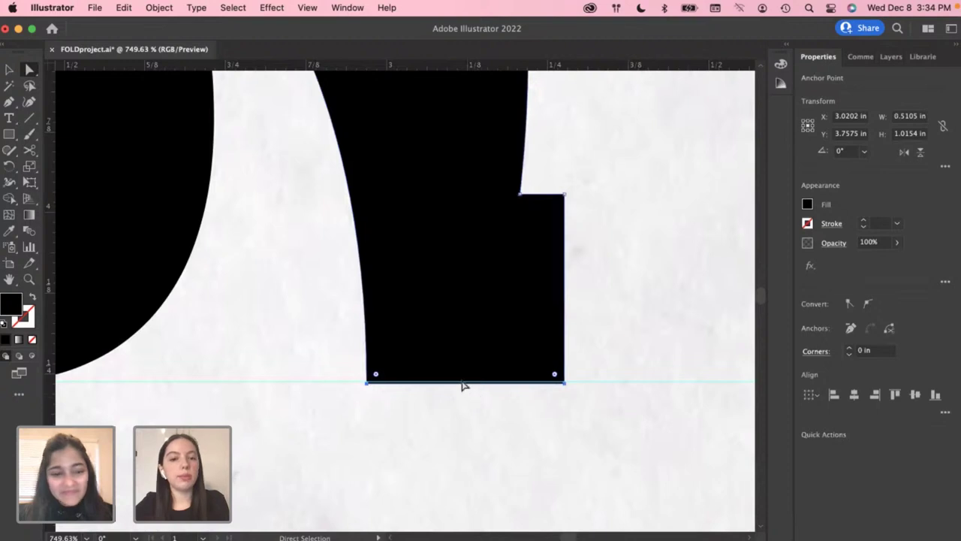
scroll(462, 385, "up", 2)
scroll(462, 385, "up", 1)
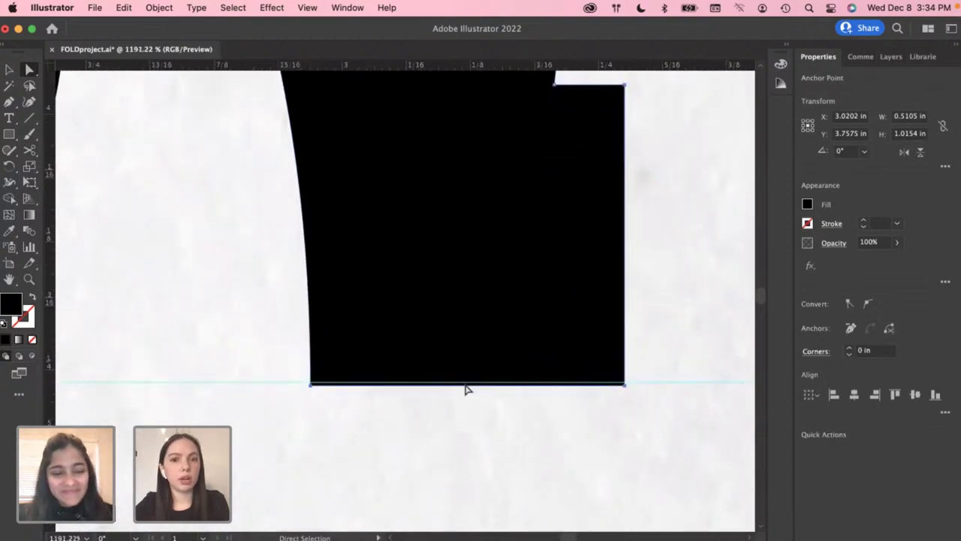
left_click(271, 341)
scroll(270, 341, "down", 3)
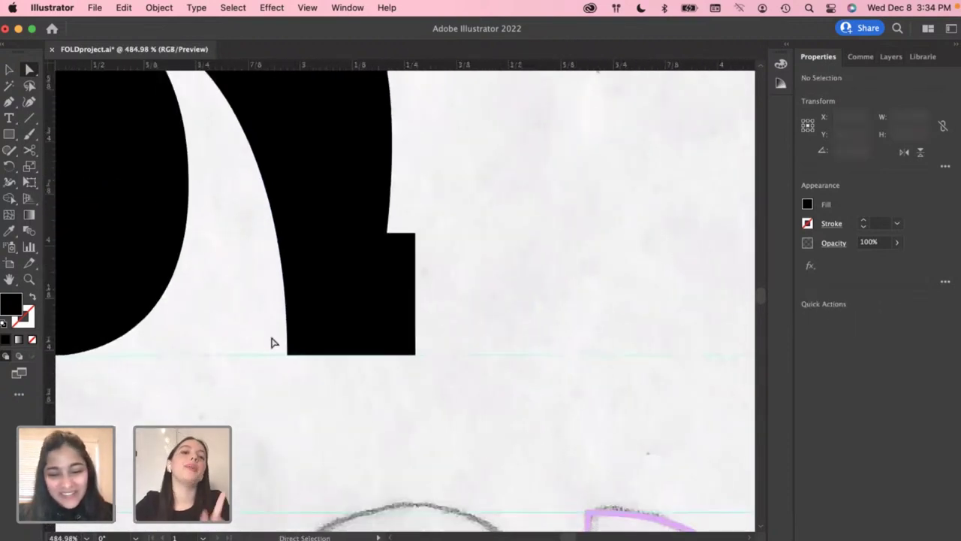
scroll(272, 343, "down", 4)
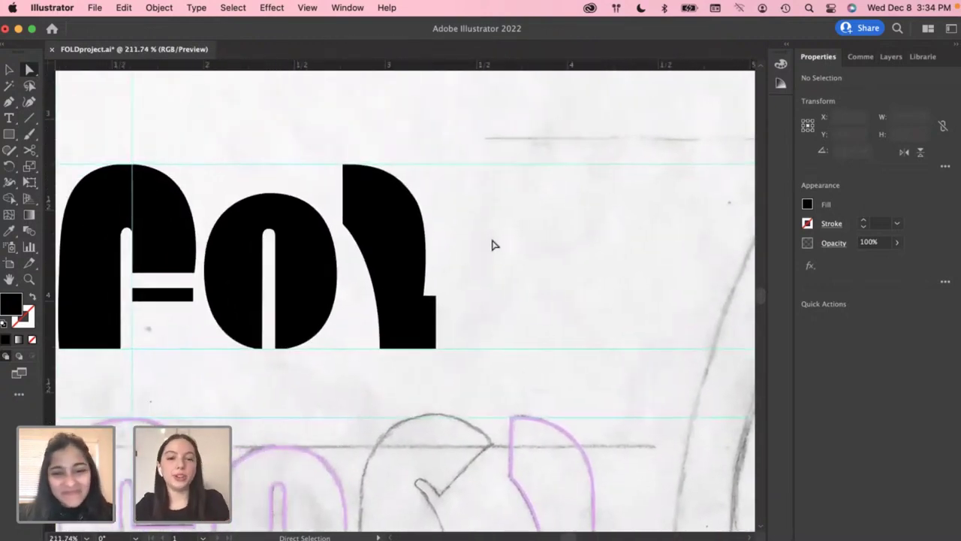
Shift the L slightly left toward the O
key("v")
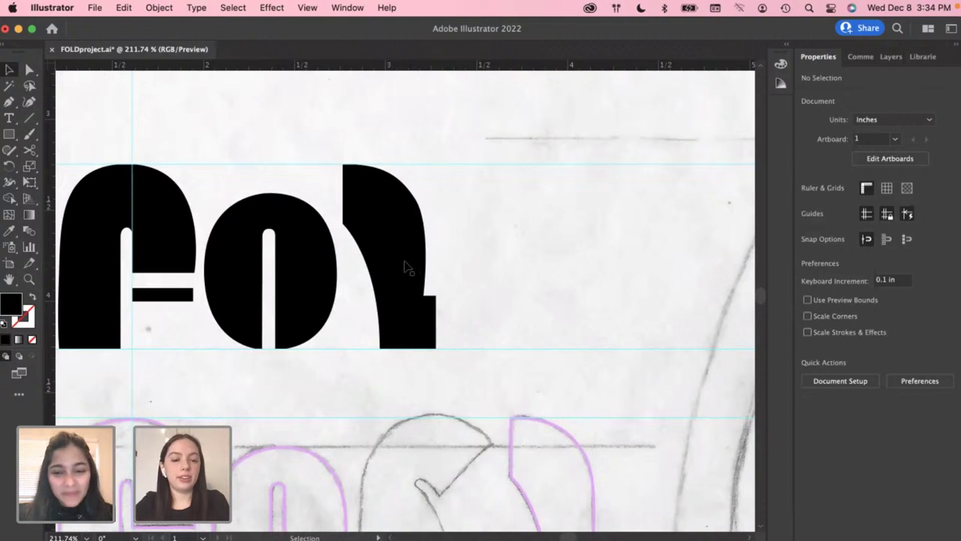
left_click_drag(403, 265, 401, 265)
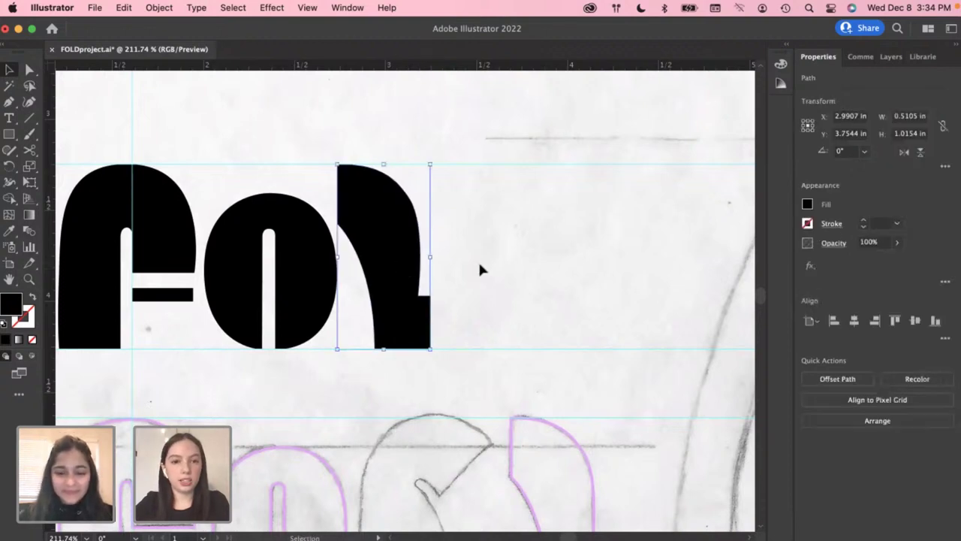
left_click(428, 275)
scroll(406, 277, "left", 3)
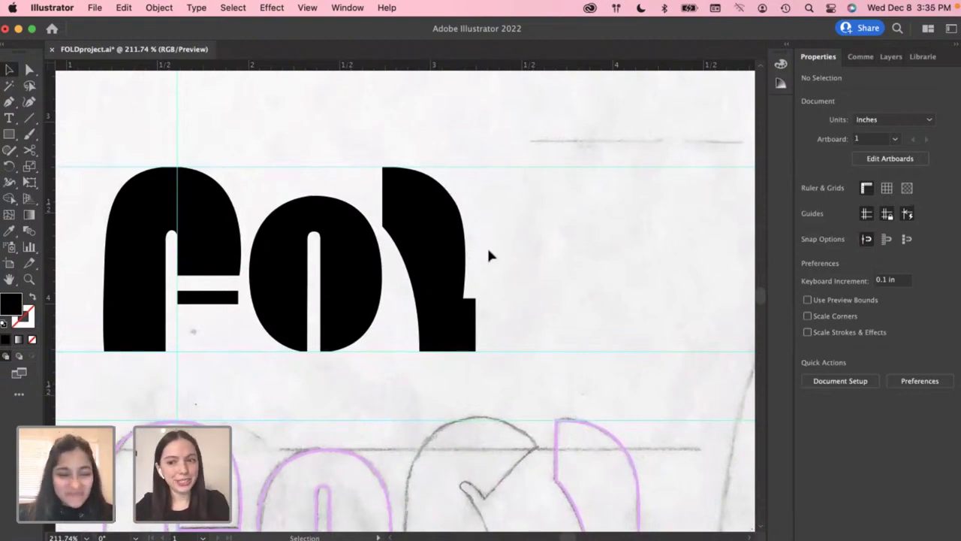
Copy the O to the right of the L and rotate the copy to form a D
left_click(274, 248)
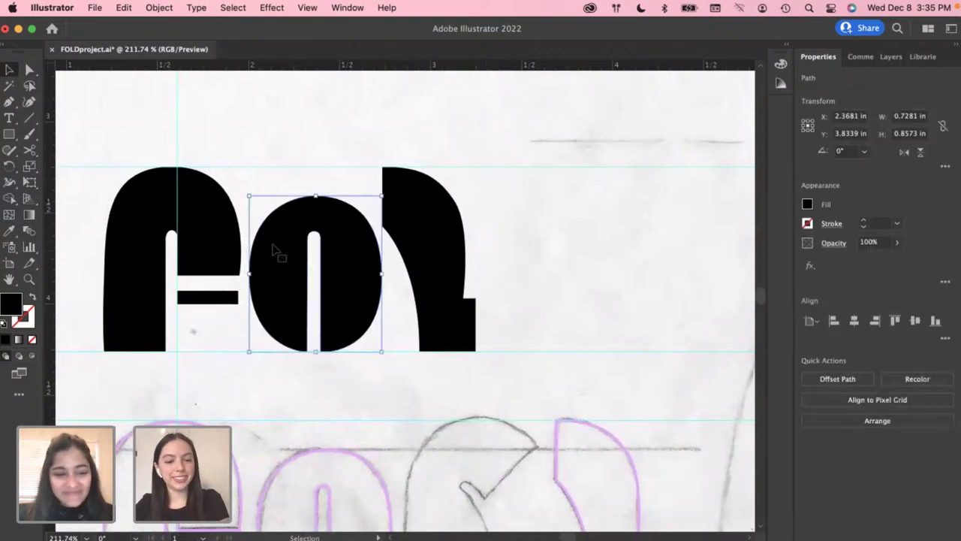
left_click_drag(274, 249, 526, 246)
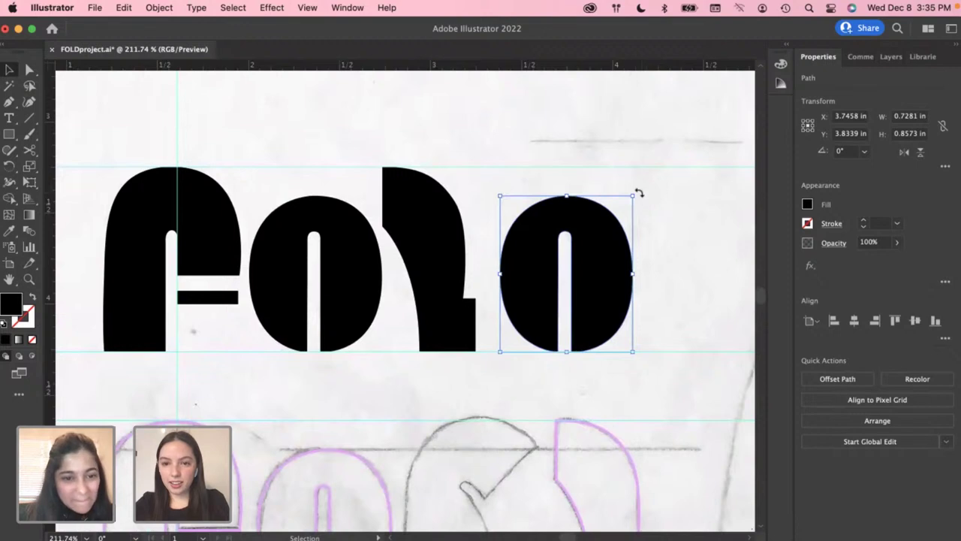
left_click_drag(639, 193, 504, 232)
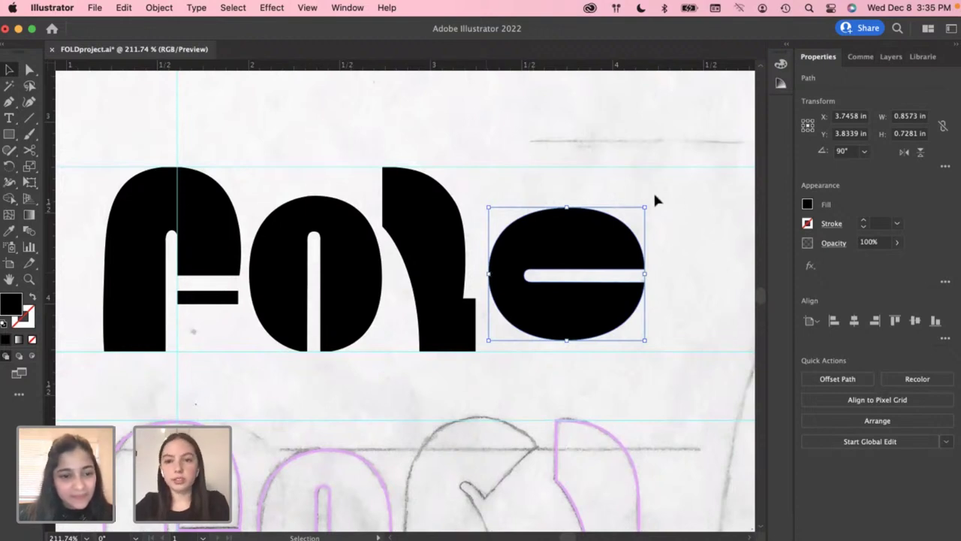
left_click_drag(651, 203, 496, 363)
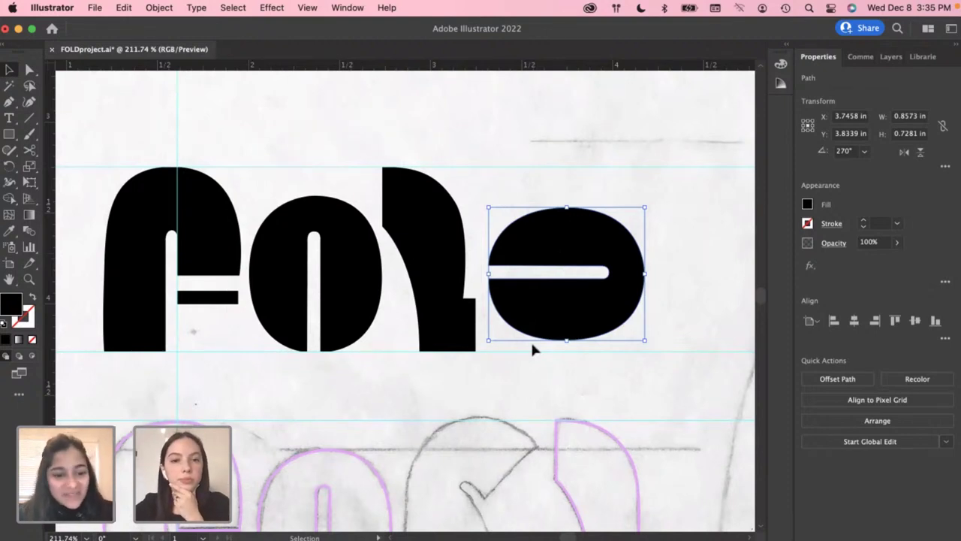
key("Delete")
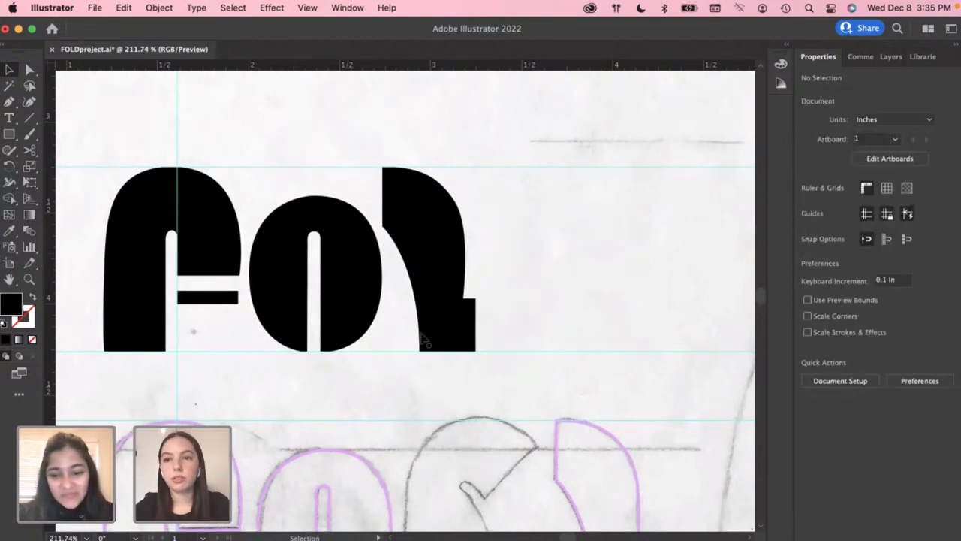
scroll(423, 347, "down", 4)
scroll(470, 404, "up", 2)
scroll(470, 413, "down", 5)
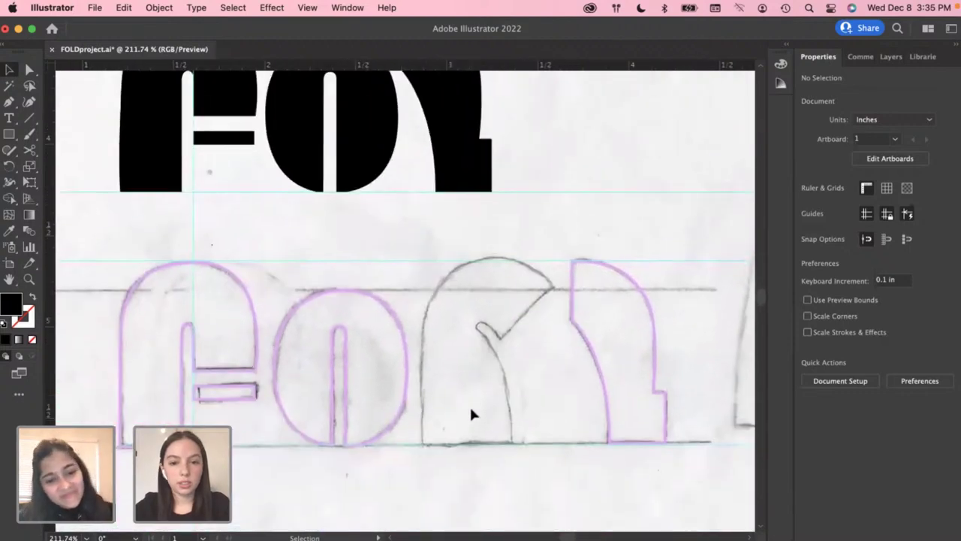
scroll(471, 412, "up", 5)
scroll(367, 342, "down", 4)
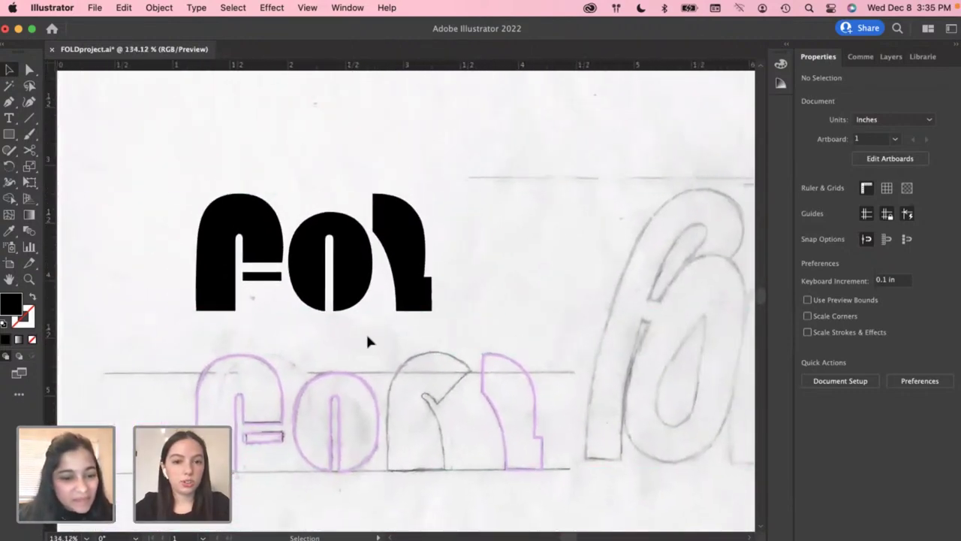
scroll(367, 341, "up", 3)
key("super+semicolon")
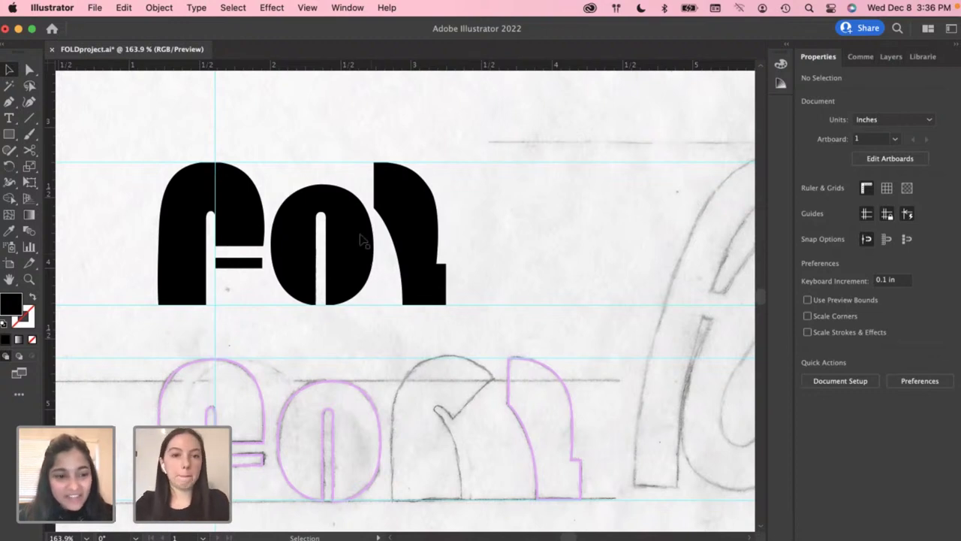
scroll(367, 219, "up", 2)
scroll(368, 219, "up", 1)
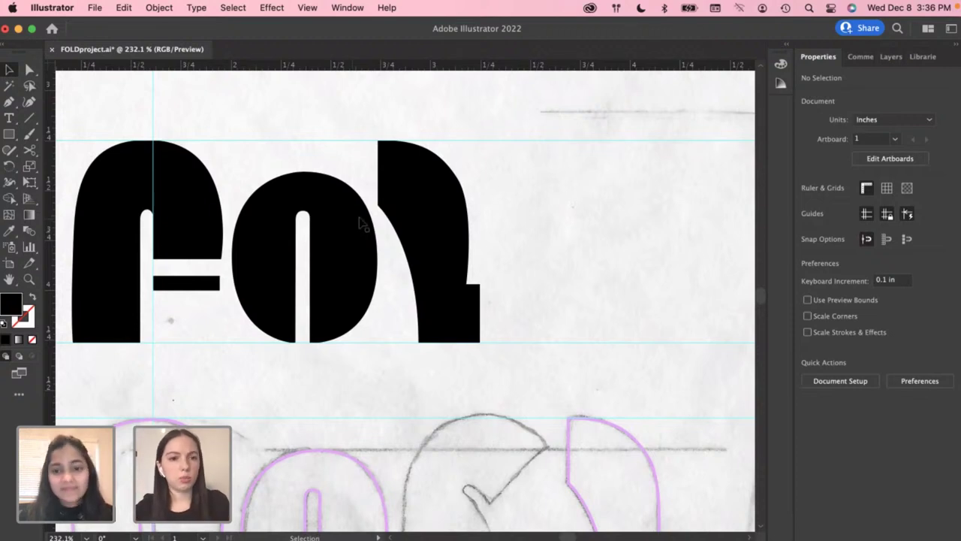
Duplicate the F to the right and flip the copy upside down with Reflect
left_click(350, 267)
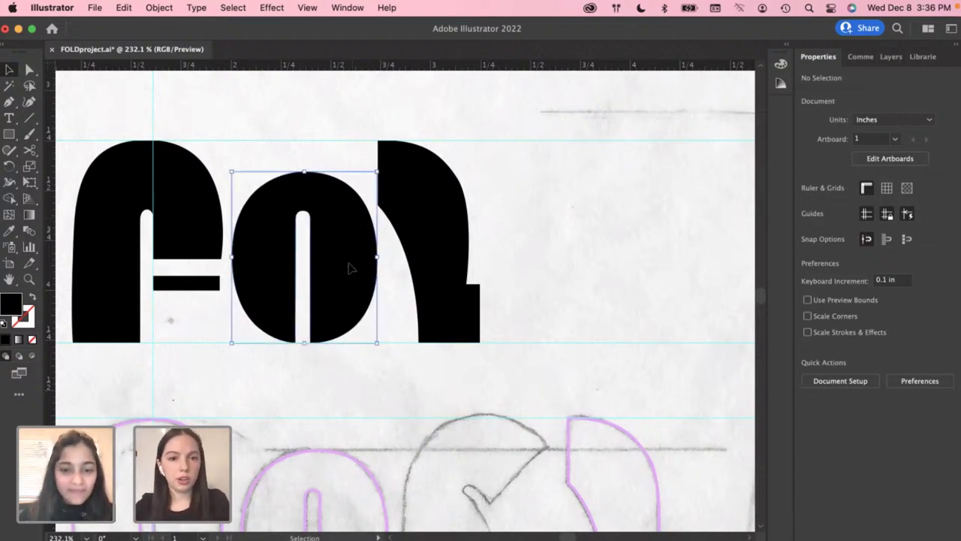
left_click(411, 295)
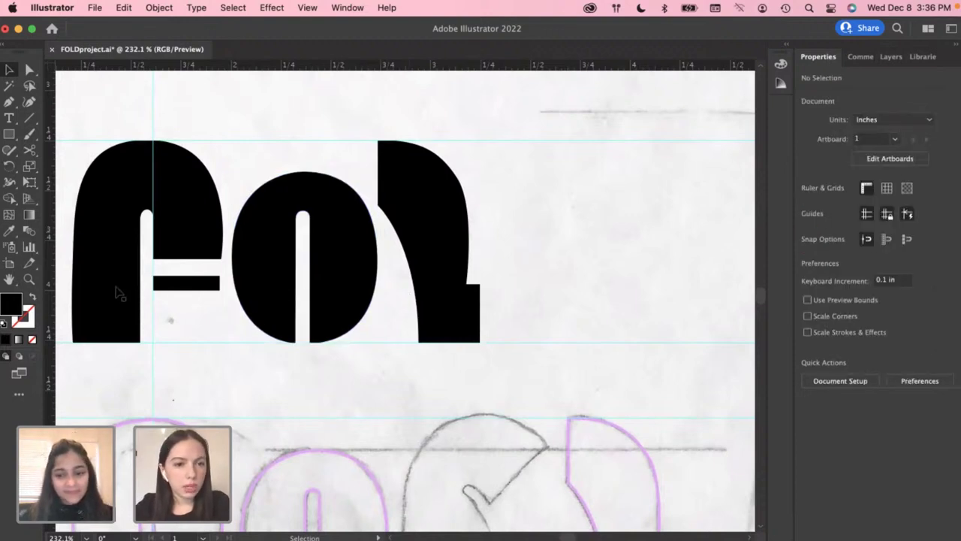
left_click_drag(117, 293, 607, 300)
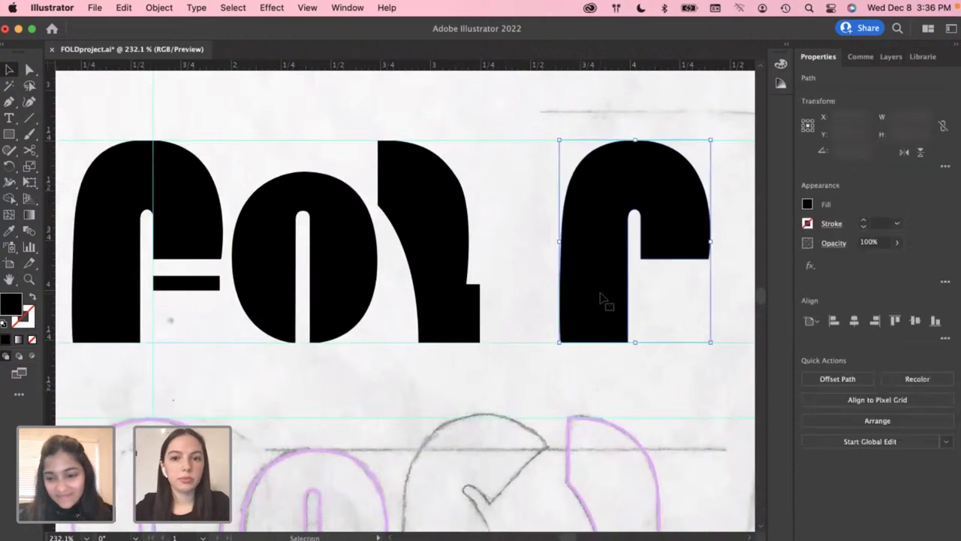
left_click(161, 9)
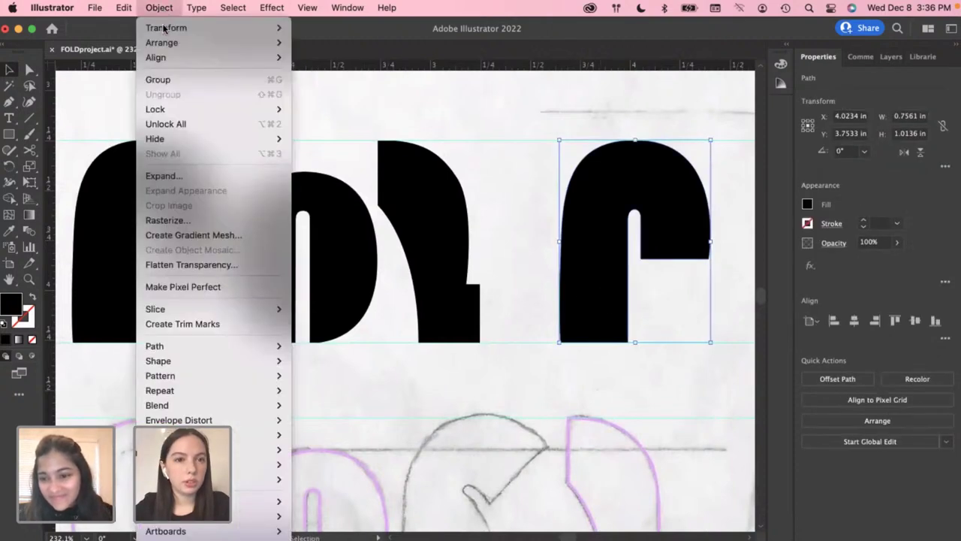
mouse_move(165, 46)
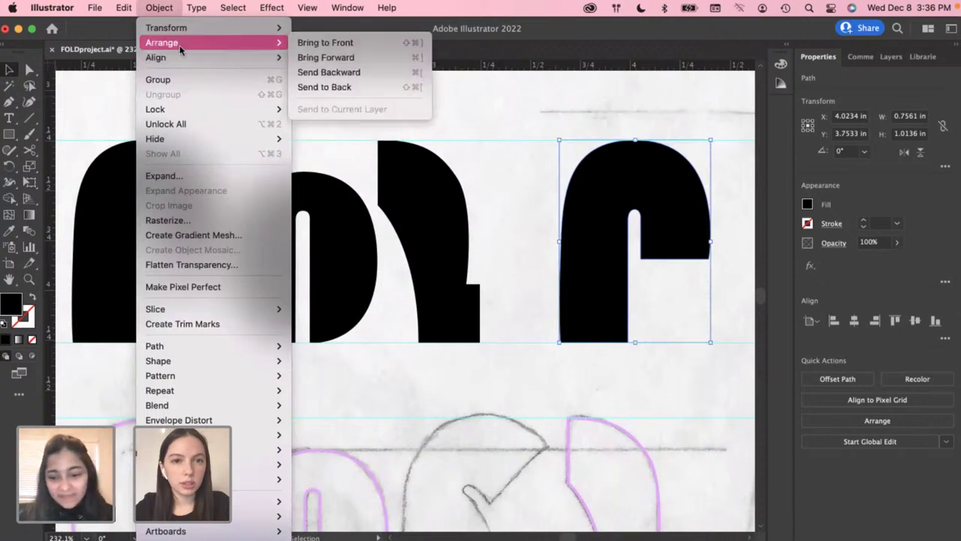
mouse_move(195, 29)
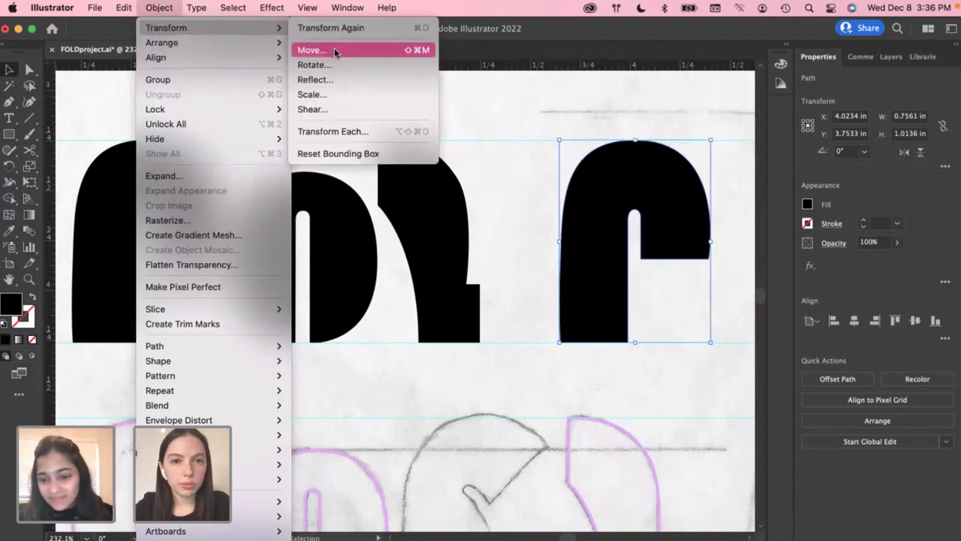
left_click(335, 80)
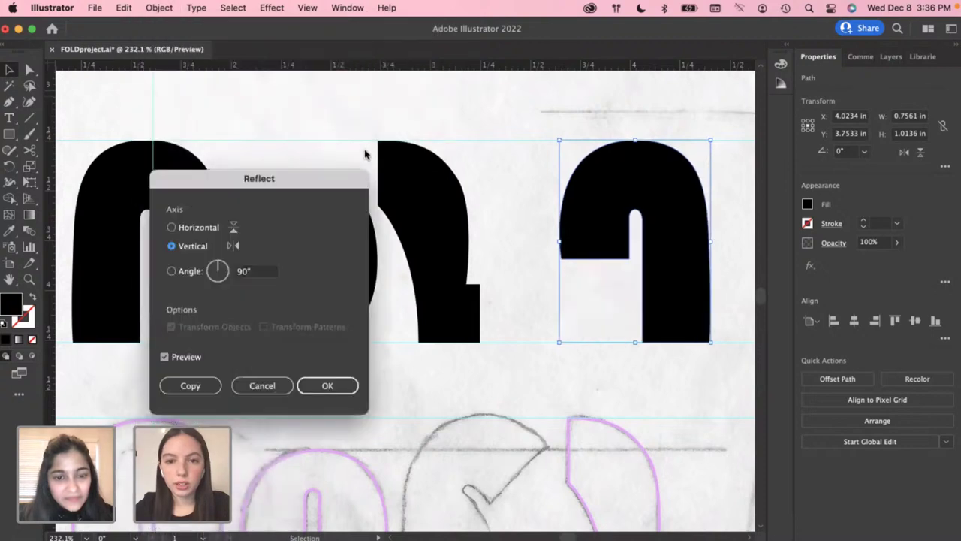
left_click(172, 228)
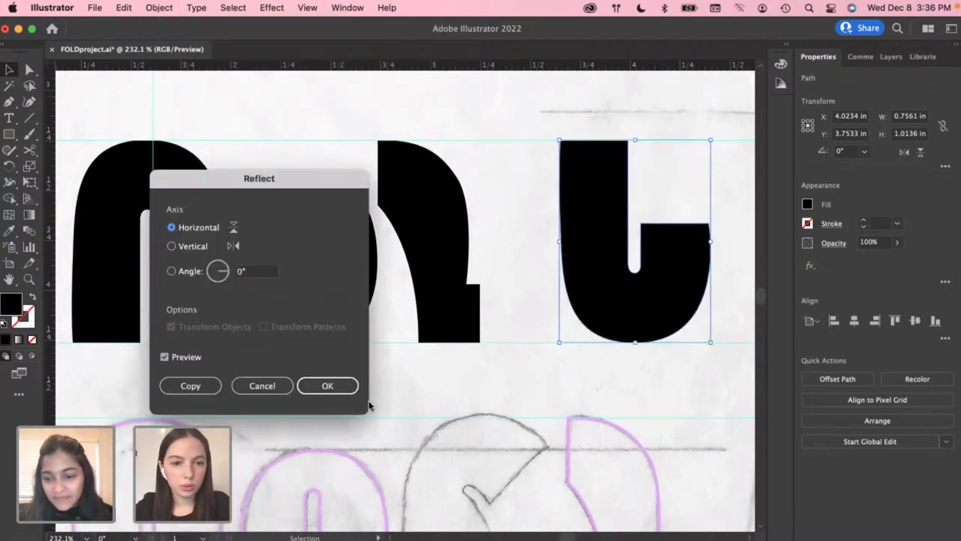
left_click(328, 385)
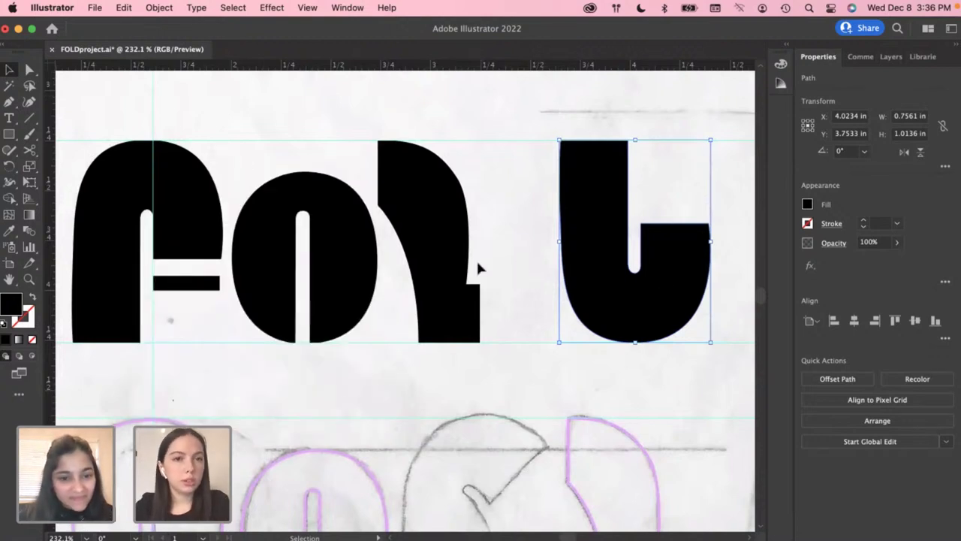
Mirror the copy left-to-right with Reflect, turning it into a J
left_click(196, 9)
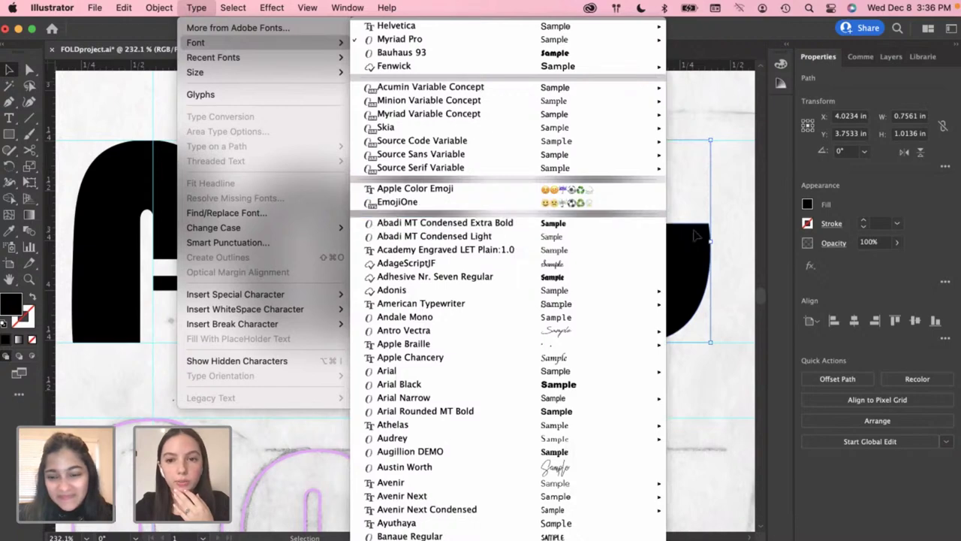
left_click(591, 237)
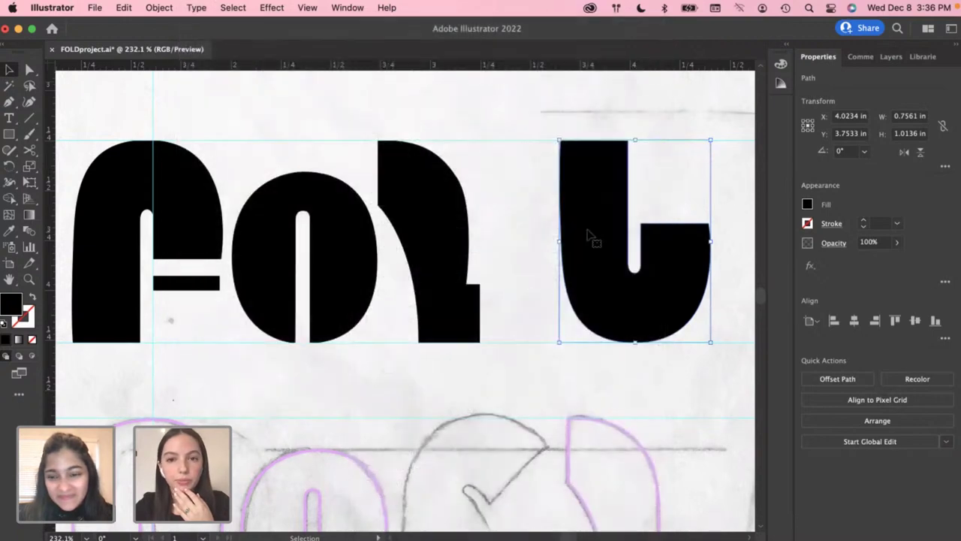
left_click(159, 8)
mouse_move(164, 29)
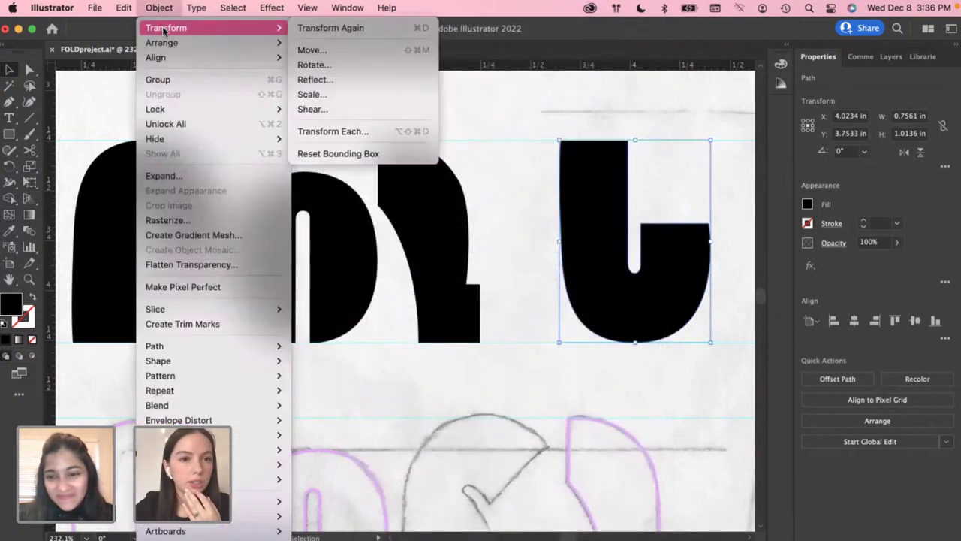
left_click(315, 79)
left_click(173, 246)
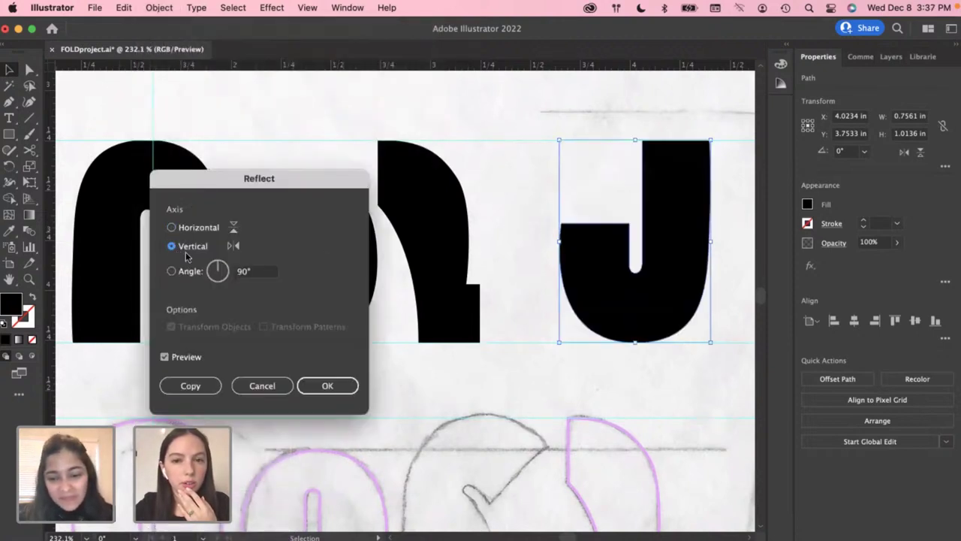
left_click(324, 385)
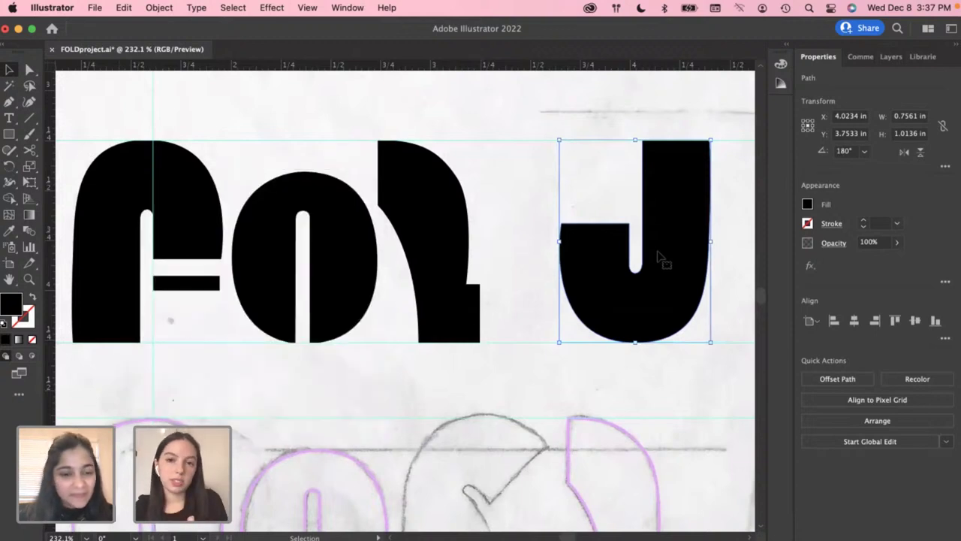
Move the J toward the L, then delete it
left_click(531, 229)
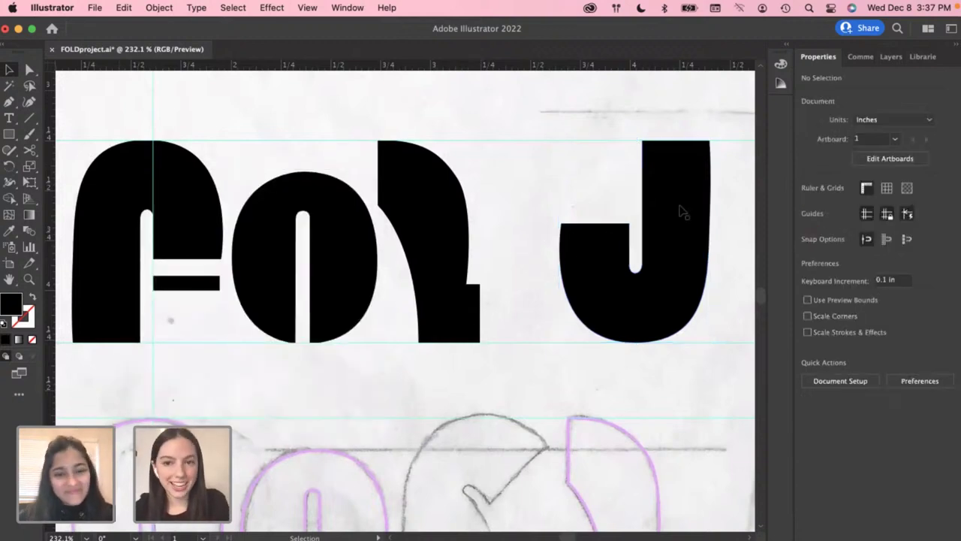
left_click_drag(680, 210, 637, 209)
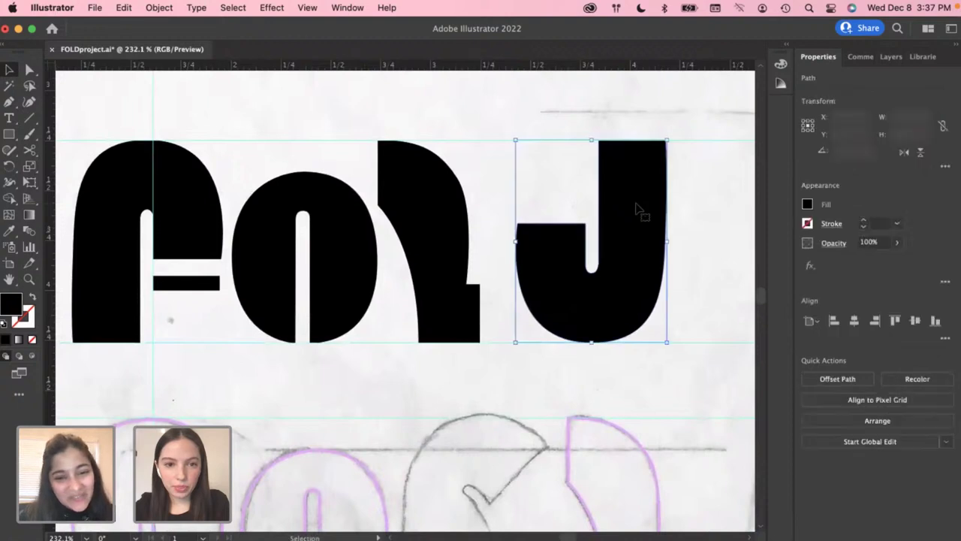
left_click(684, 238)
scroll(681, 237, "right", 3)
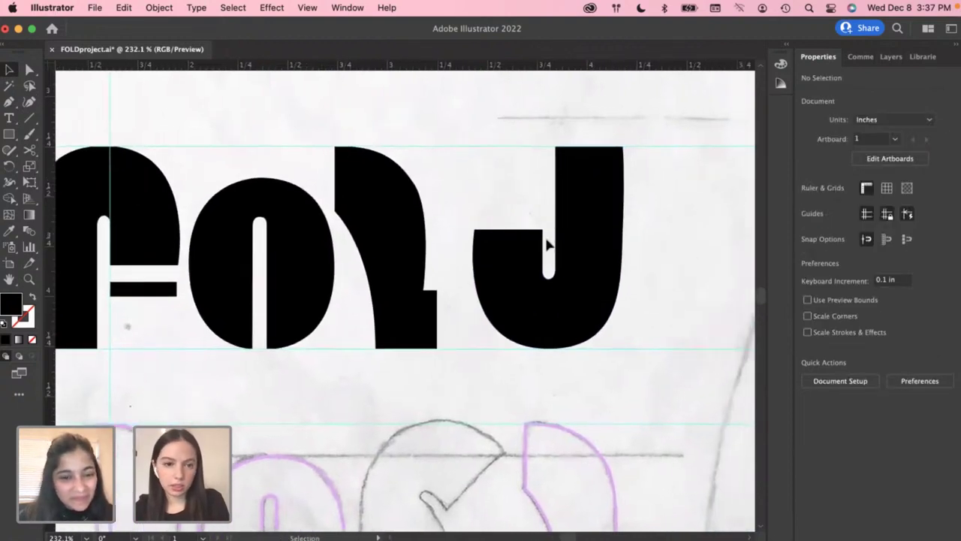
scroll(547, 244, "down", 5)
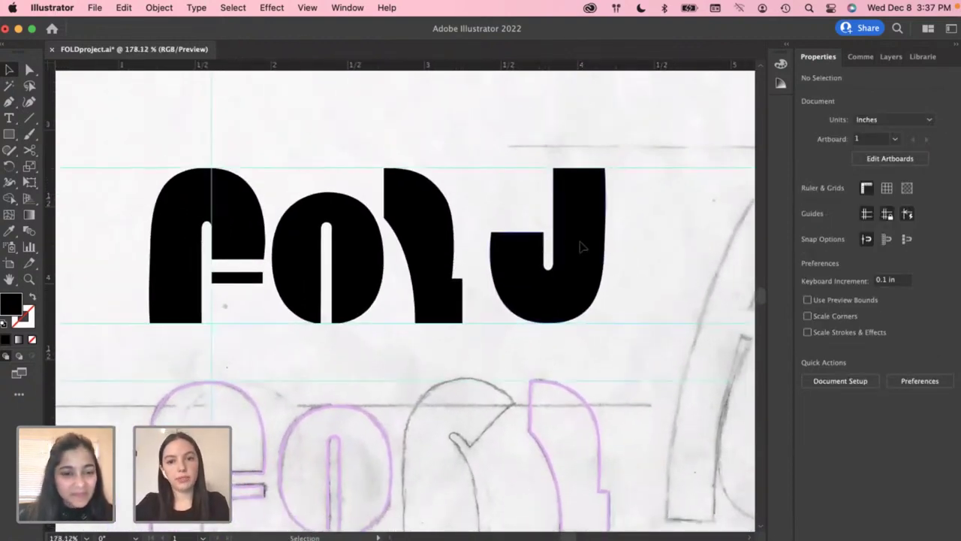
left_click_drag(582, 247, 560, 244)
left_click(587, 256)
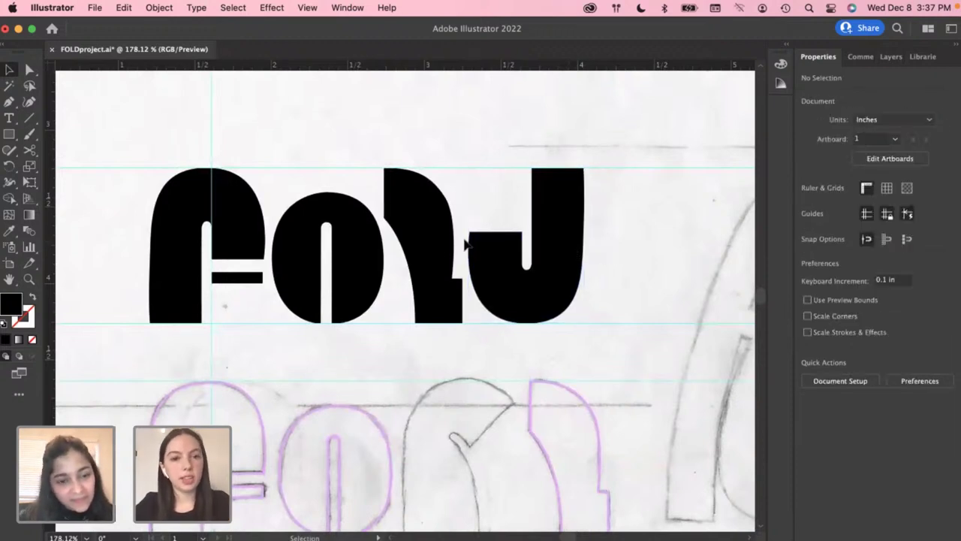
left_click(559, 249)
key("Delete")
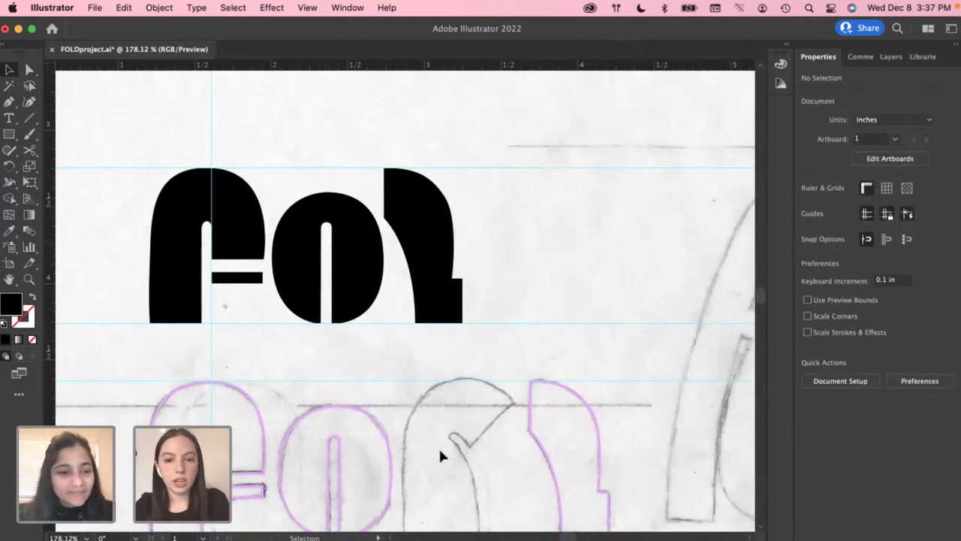
Duplicate the L, mirror the copy left-to-right, and move it to the right
scroll(440, 450, "down", 3)
left_click_drag(417, 215, 513, 213)
left_click(165, 9)
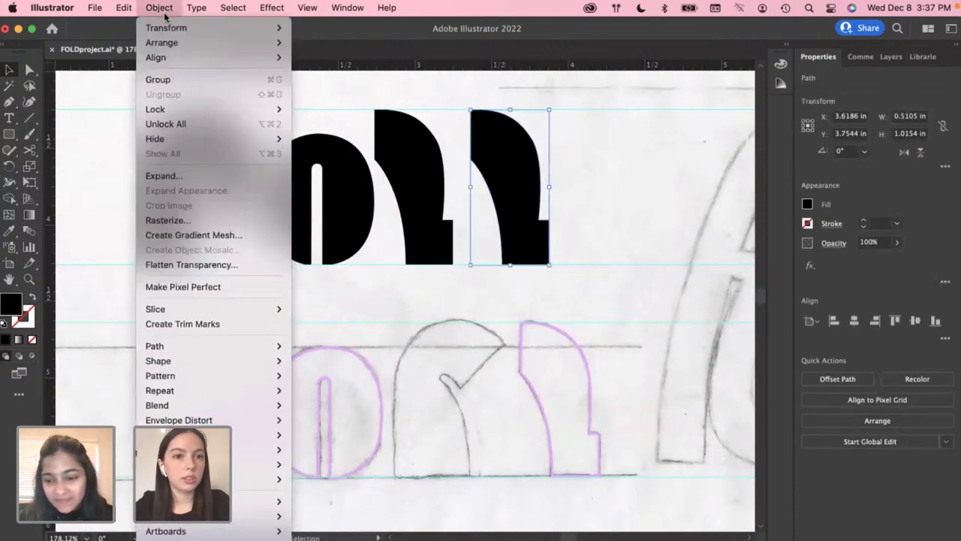
mouse_move(163, 28)
left_click(314, 79)
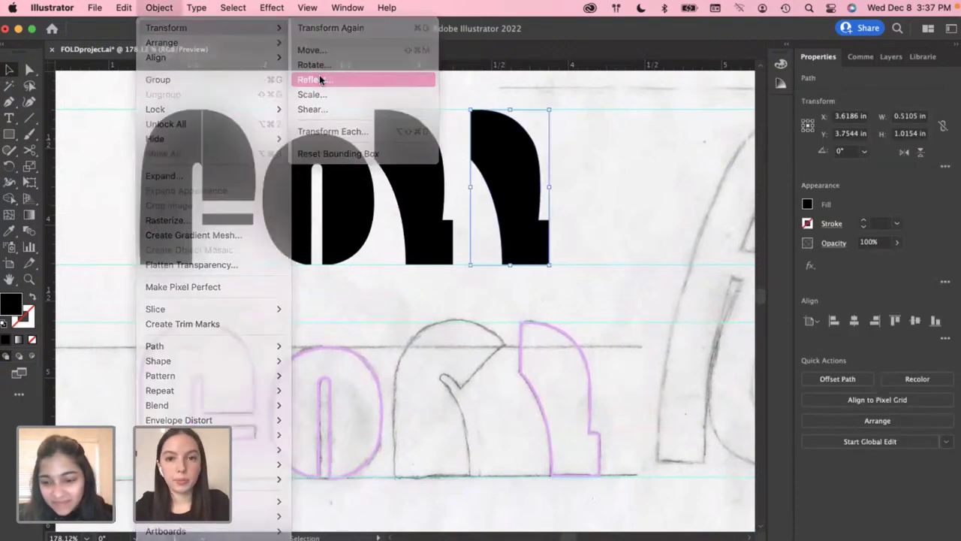
left_click(312, 386)
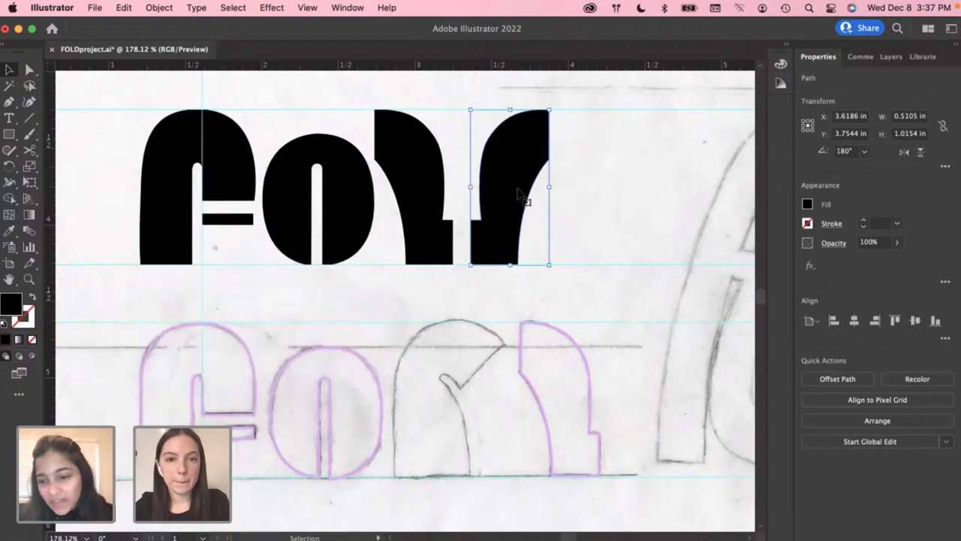
left_click_drag(515, 190, 563, 192)
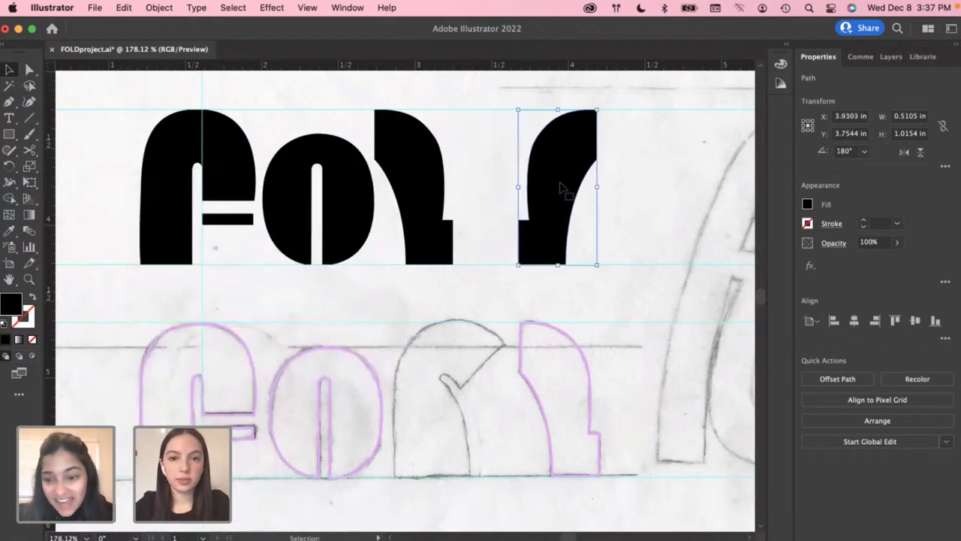
Copy the O below the word, rotate it 90° so its slot opens right, and position it over the sketch
left_click(617, 213)
left_click(358, 197)
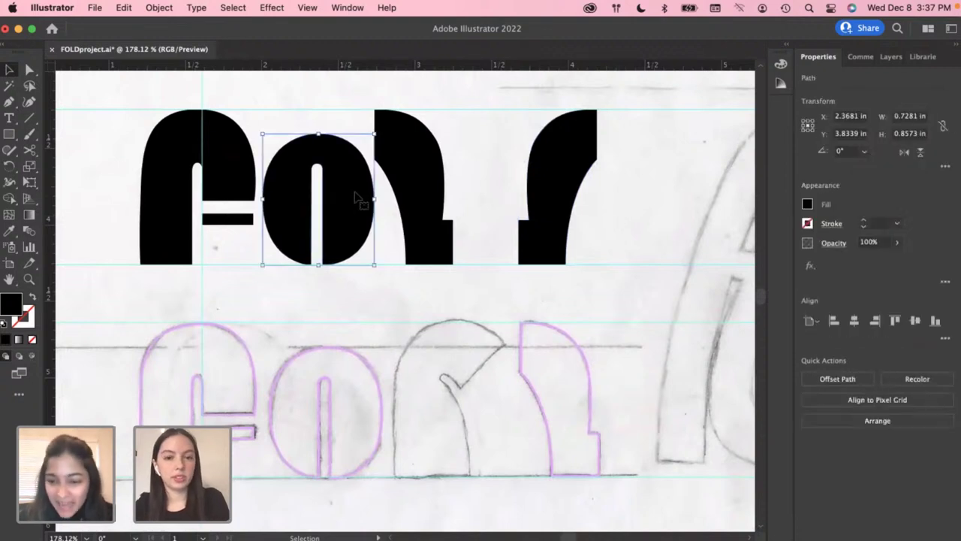
left_click_drag(355, 198, 417, 341)
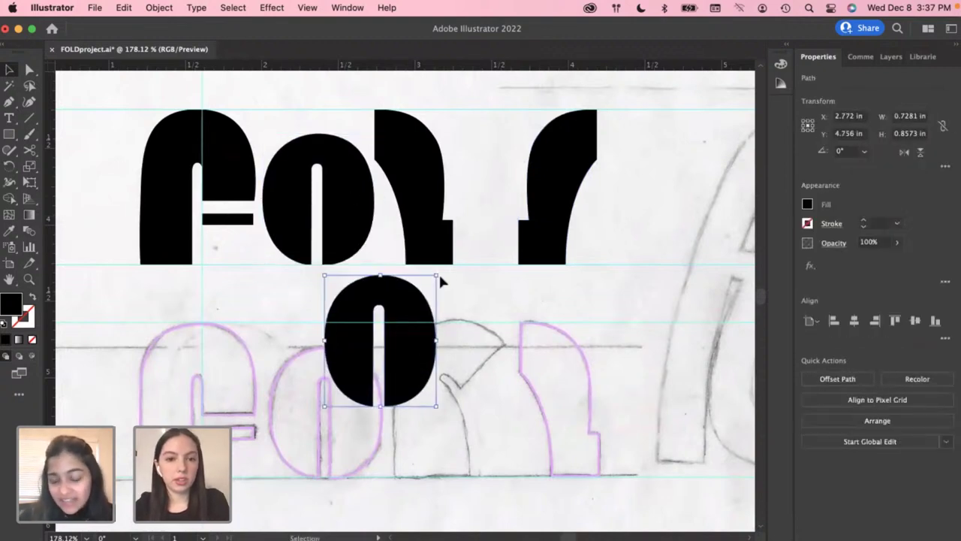
left_click_drag(401, 278, 316, 341)
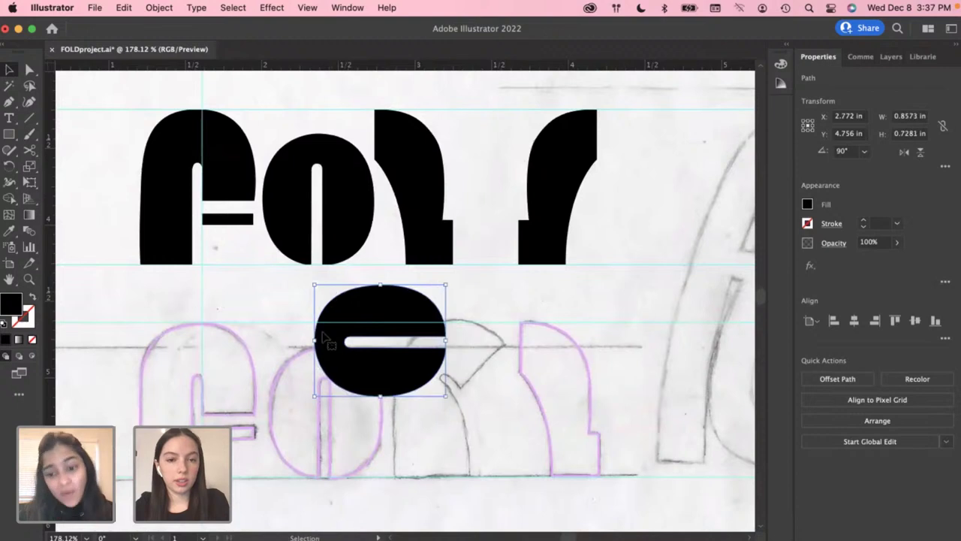
left_click(472, 291)
left_click_drag(376, 306, 446, 319)
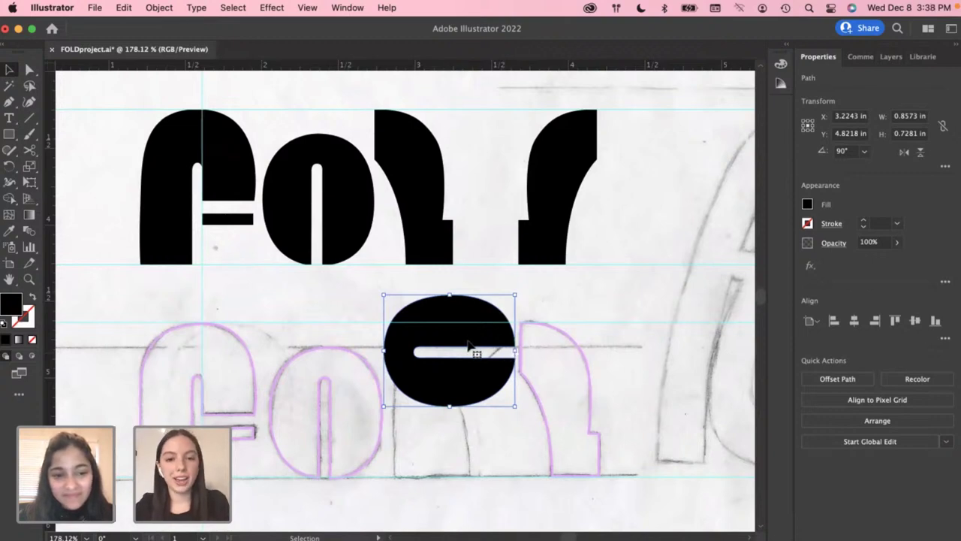
left_click_drag(471, 344, 457, 323)
left_click(497, 314)
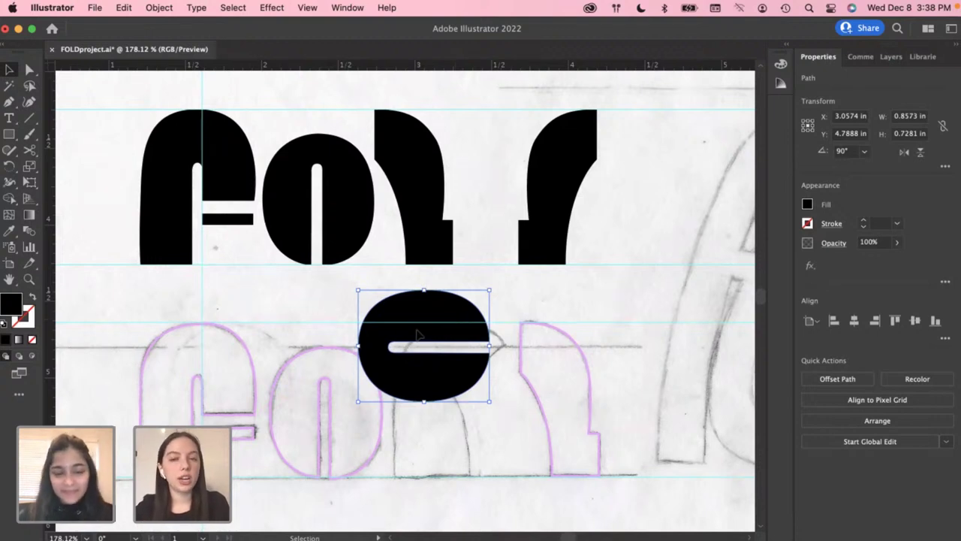
left_click_drag(419, 337, 412, 333)
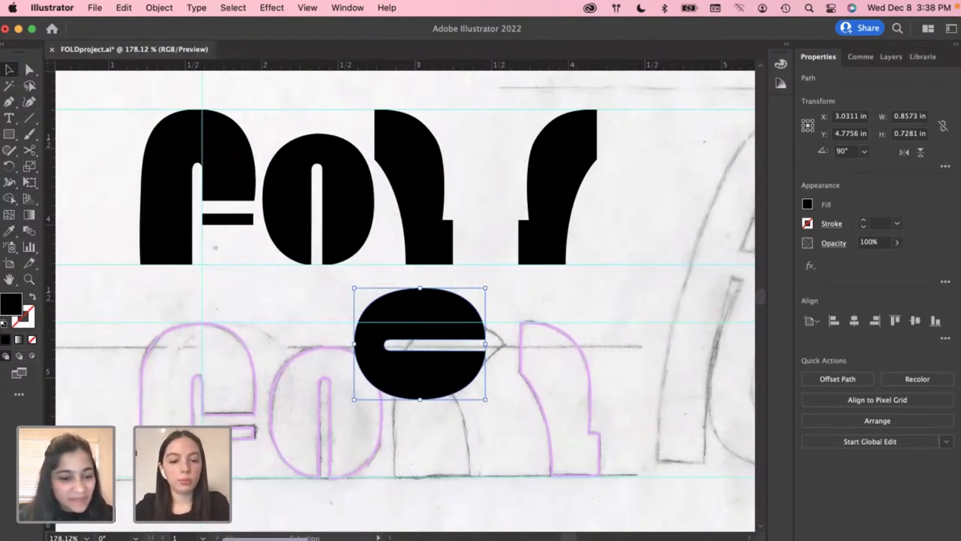
Load the designer's portfolio /work page in the browser and scroll down it
key("super+Tab")
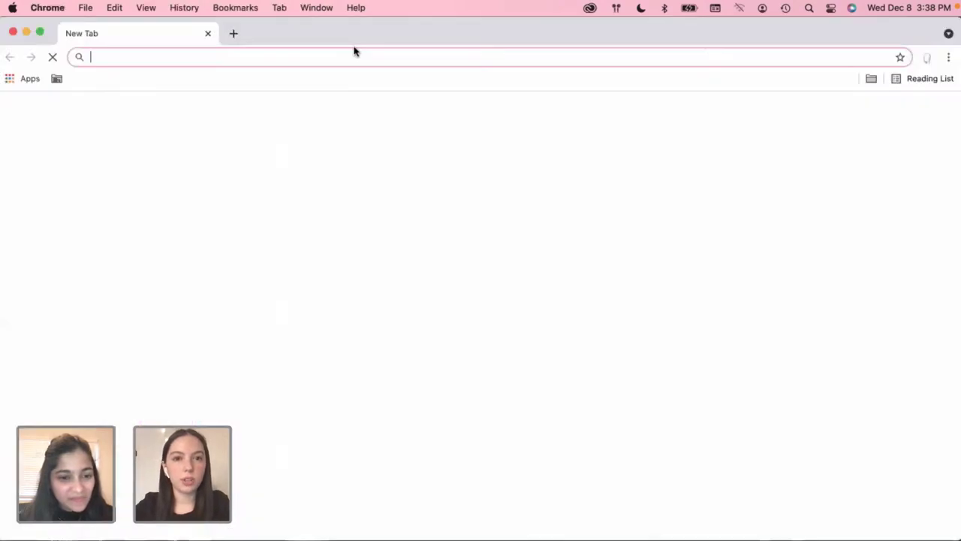
type("paolak")
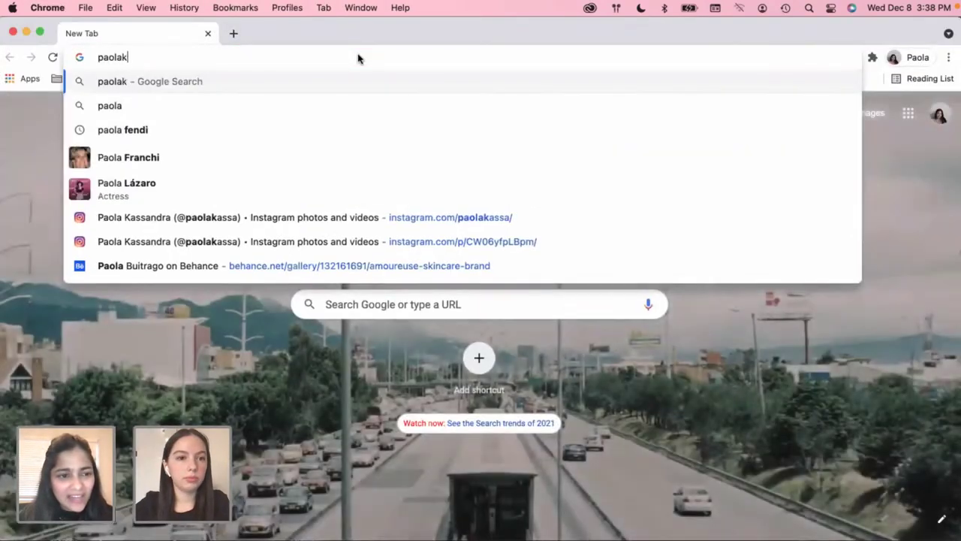
type("assa.com")
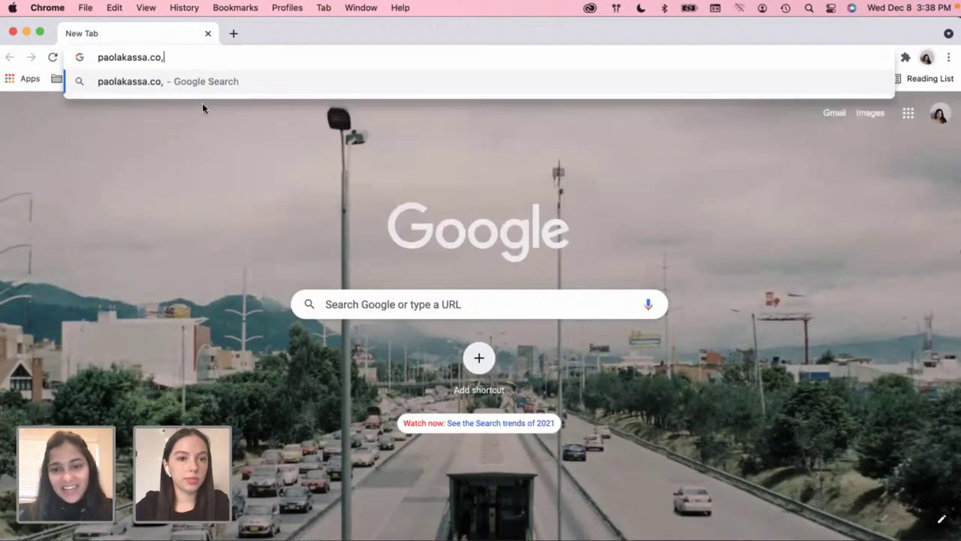
type("/work")
key("Return")
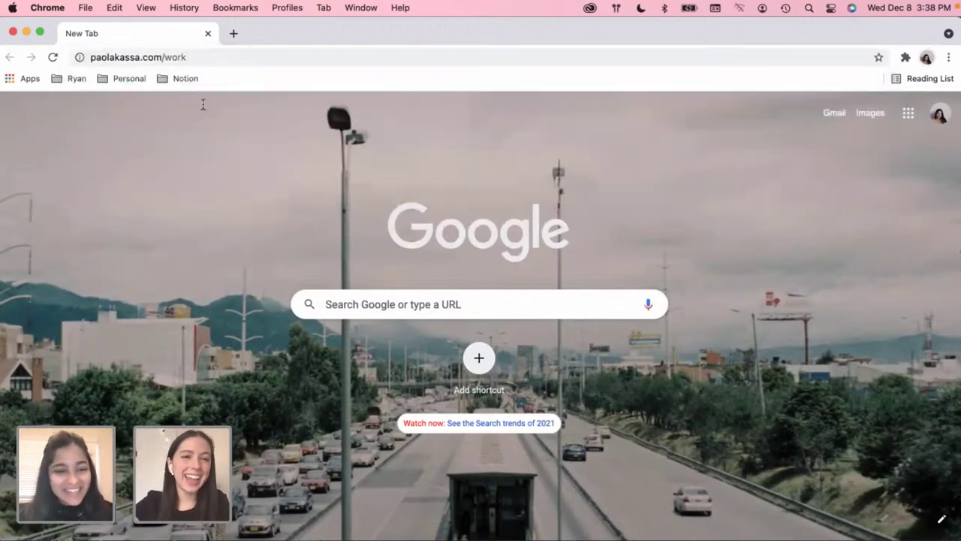
scroll(238, 240, "down", 10)
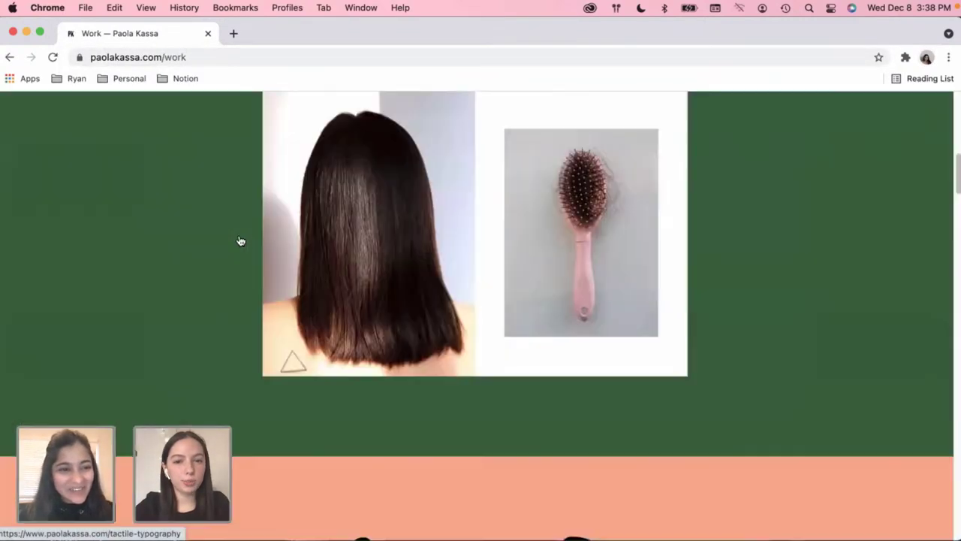
scroll(250, 261, "down", 15)
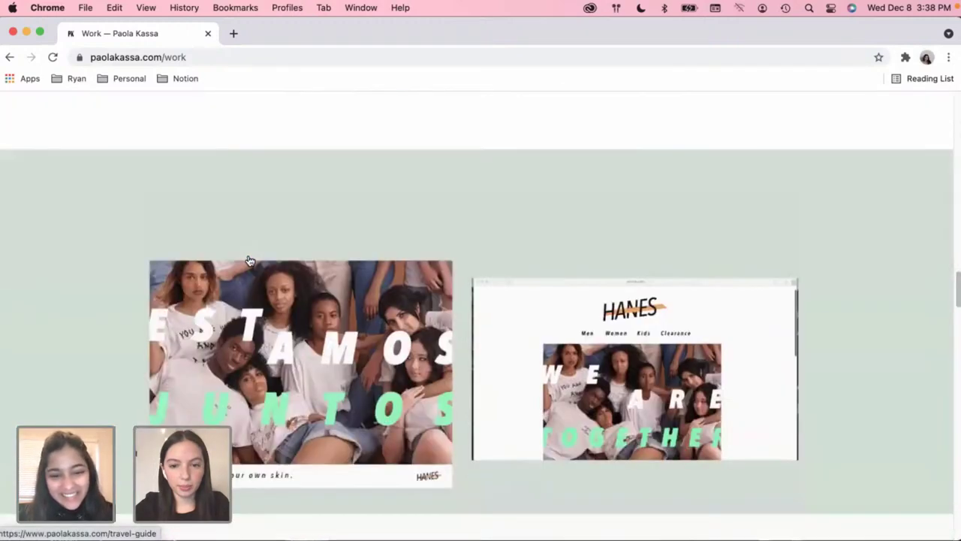
scroll(250, 271, "down", 15)
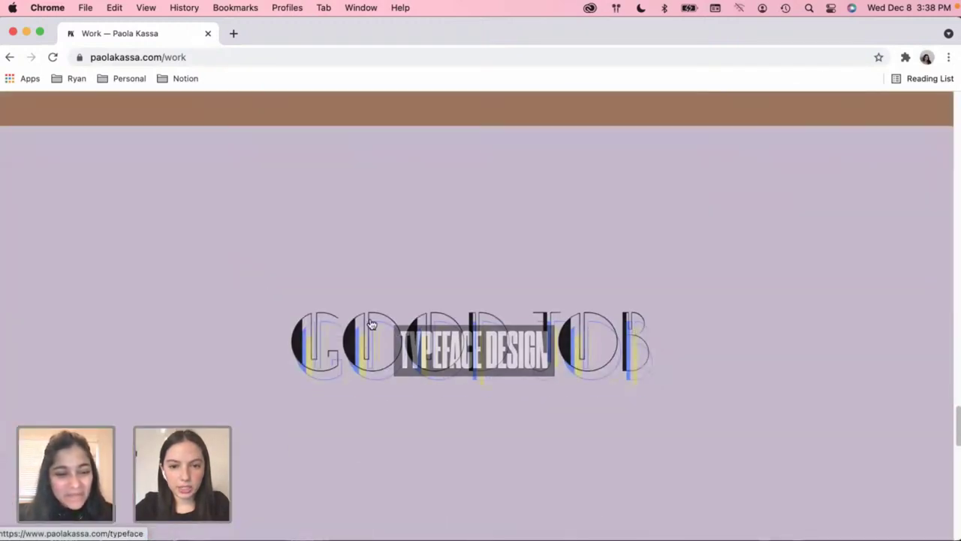
Open the Typeface Design project and scroll through its magazine spreads
left_click(394, 338)
scroll(813, 296, "down", 2)
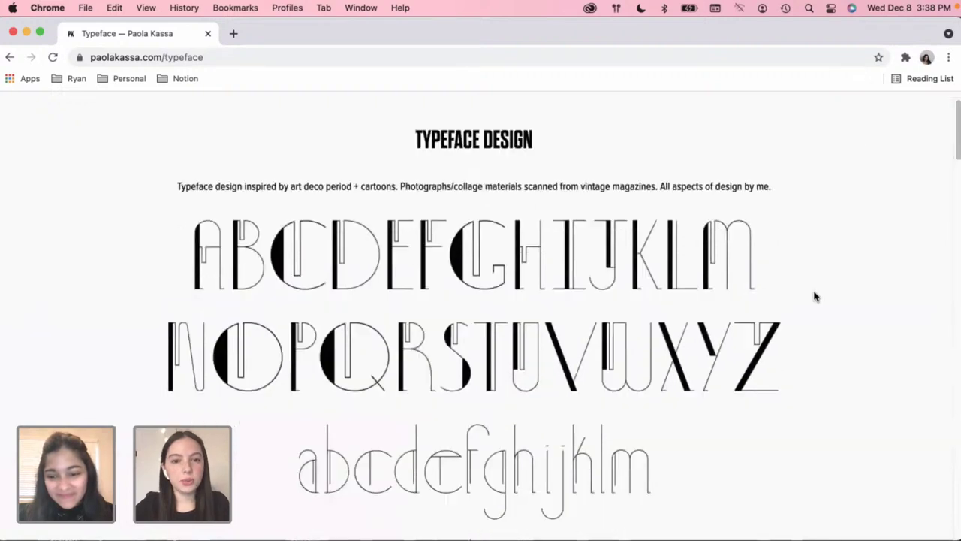
scroll(815, 296, "down", 2)
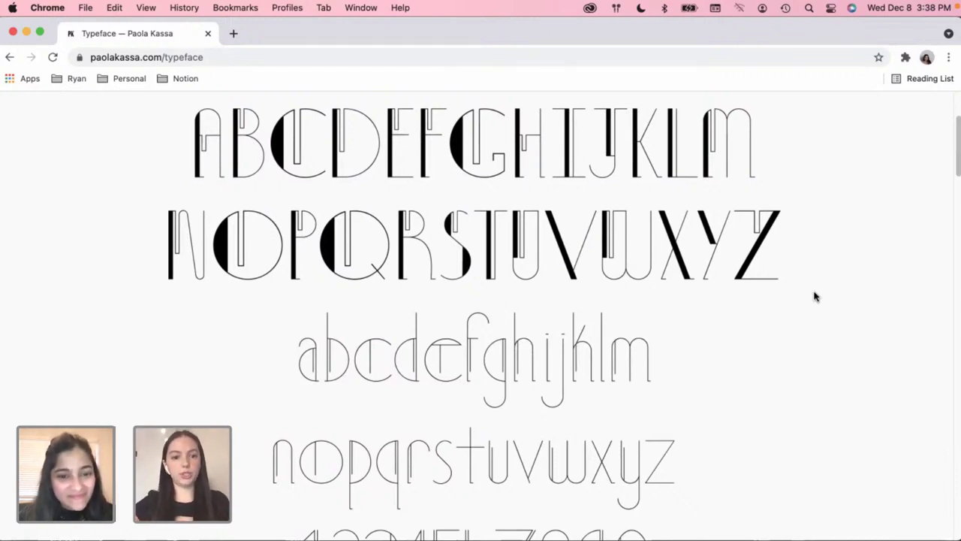
scroll(742, 291, "down", 2)
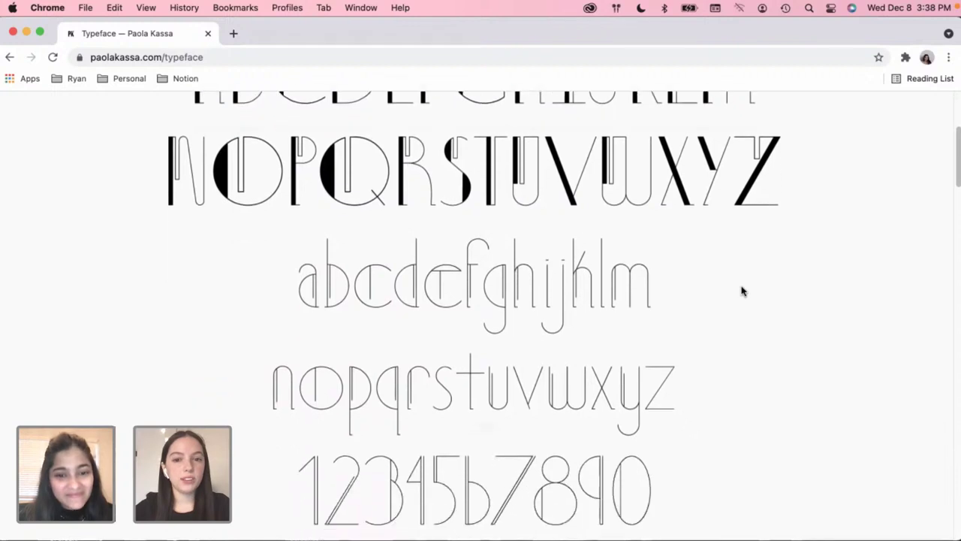
scroll(742, 292, "down", 2)
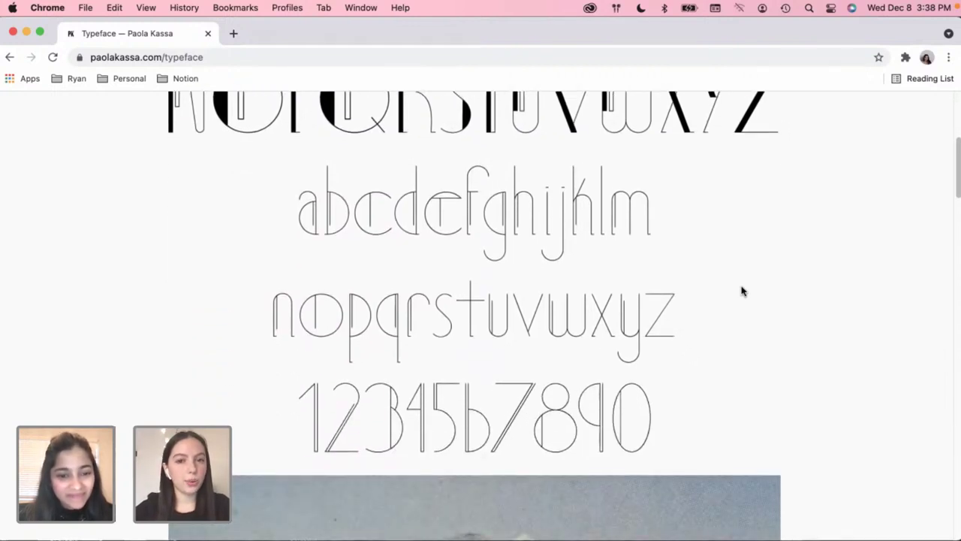
scroll(742, 292, "up", 3)
scroll(741, 291, "up", 1)
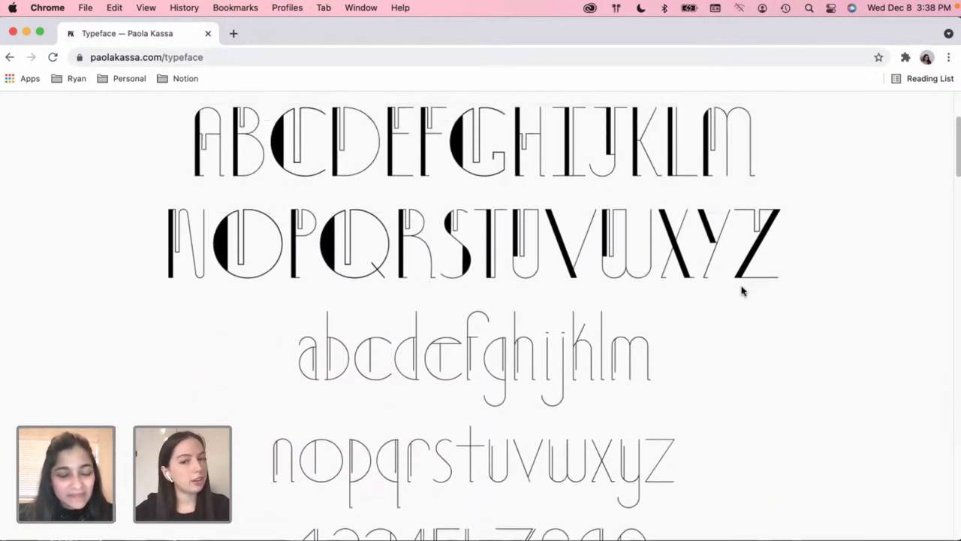
scroll(742, 291, "down", 10)
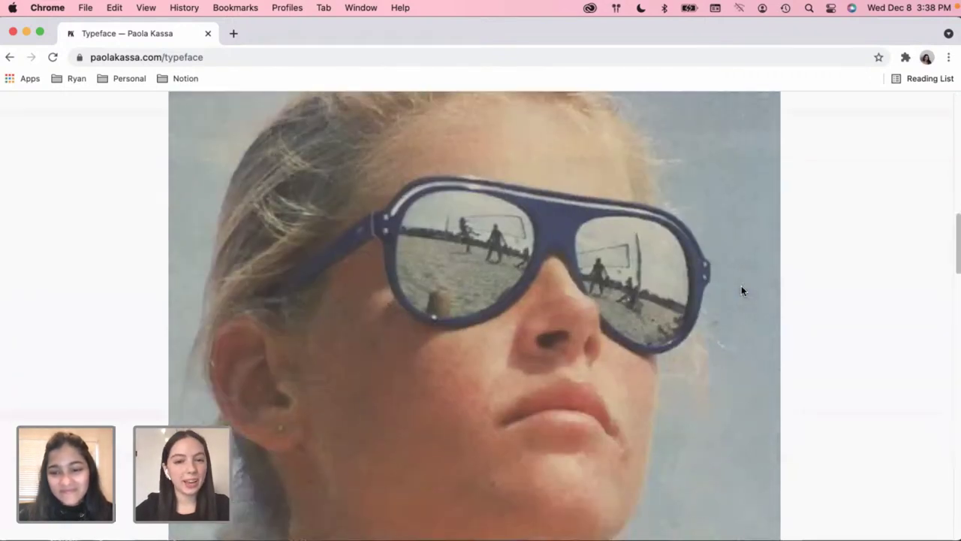
scroll(742, 291, "down", 5)
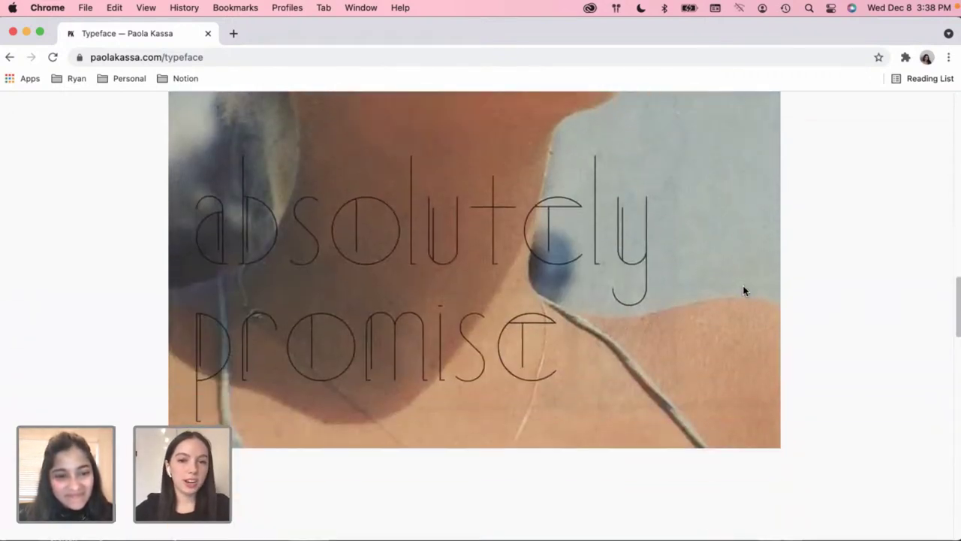
scroll(747, 290, "down", 9)
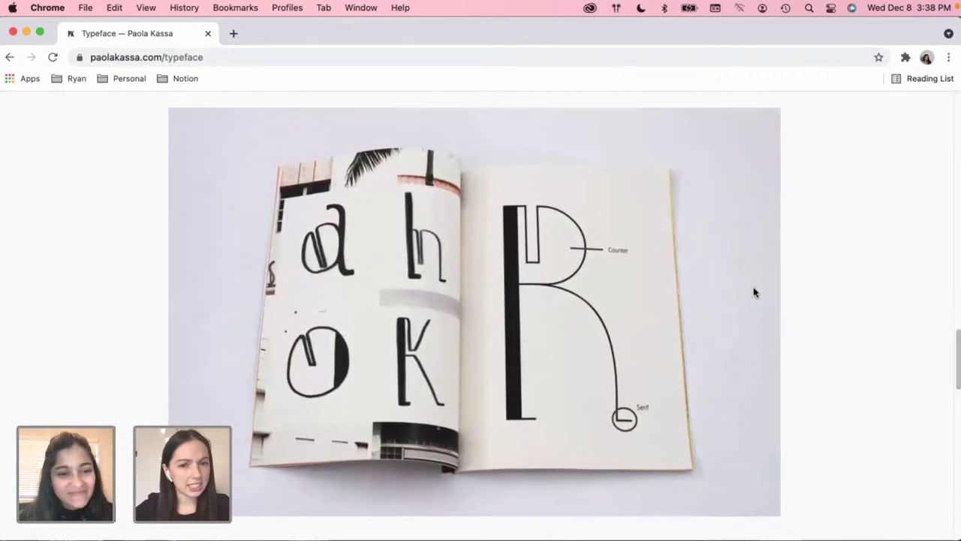
scroll(755, 292, "down", 3)
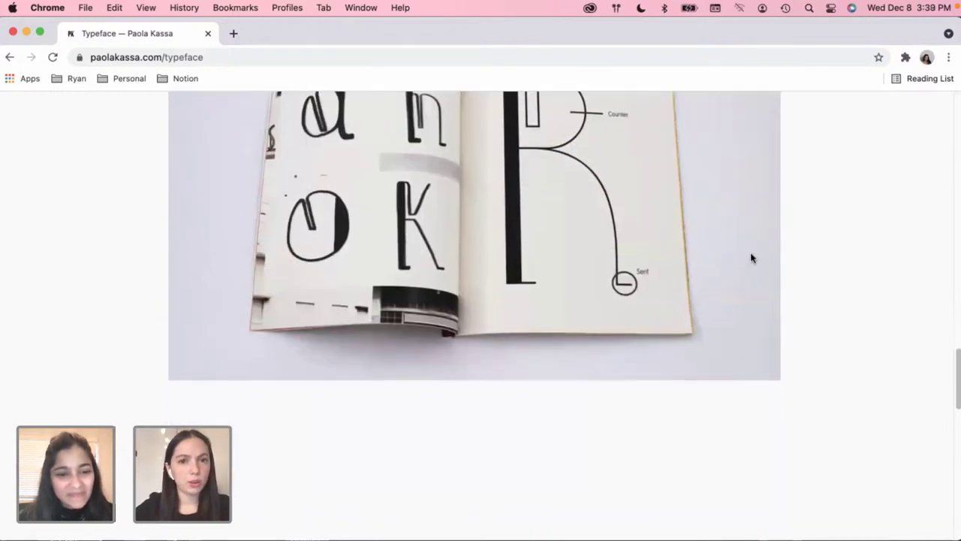
scroll(764, 261, "down", 2)
scroll(764, 261, "down", 10)
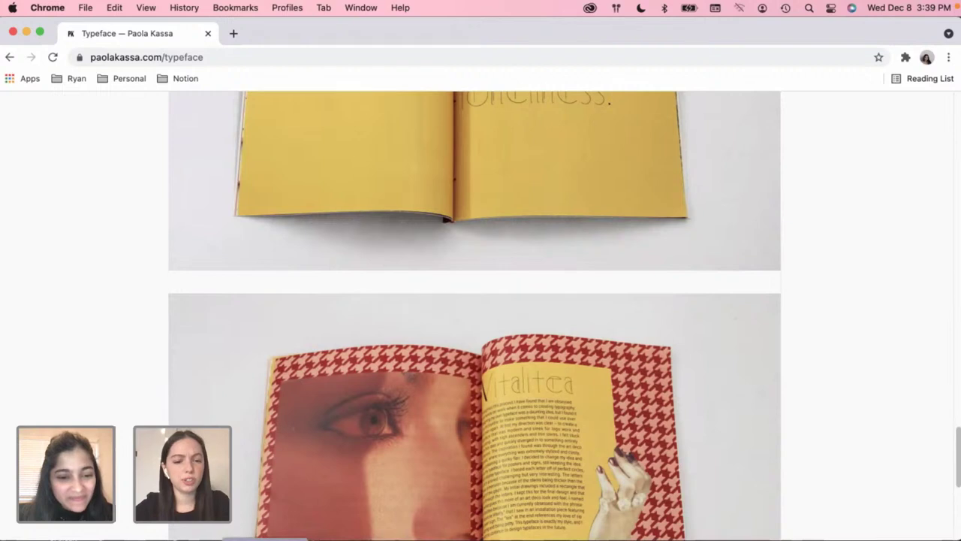
Scale down the rotated O copy and fit it beside the reversed L stem to make a d
key("super+Tab")
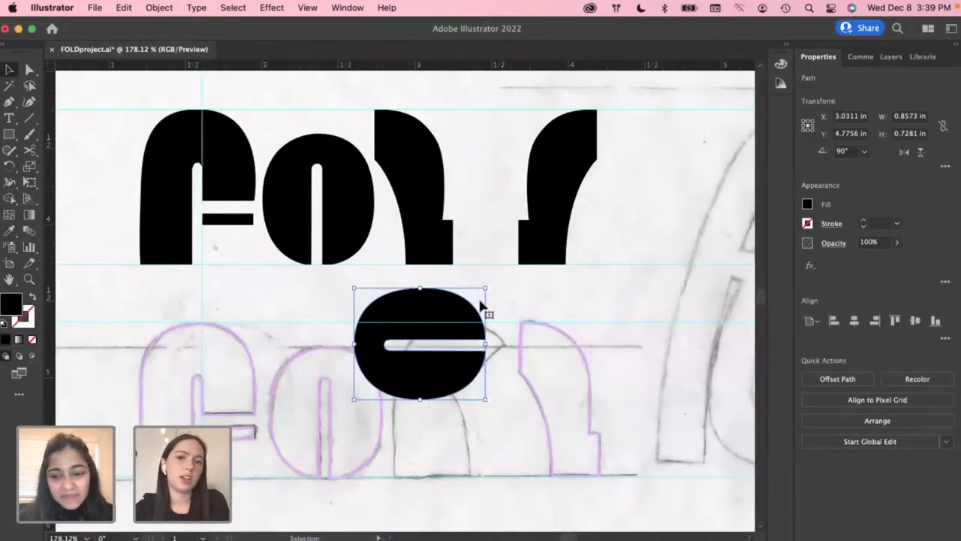
left_click_drag(485, 288, 483, 317)
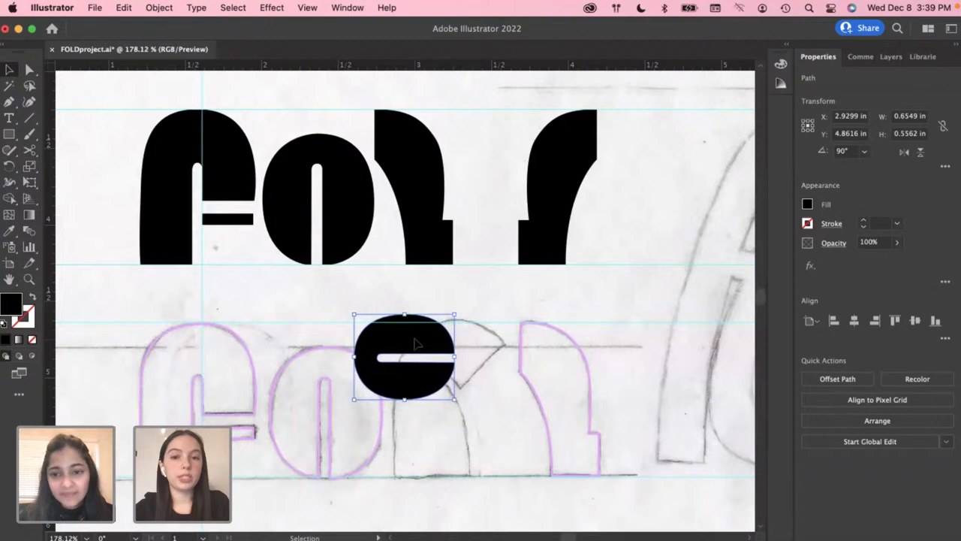
left_click_drag(417, 343, 517, 210)
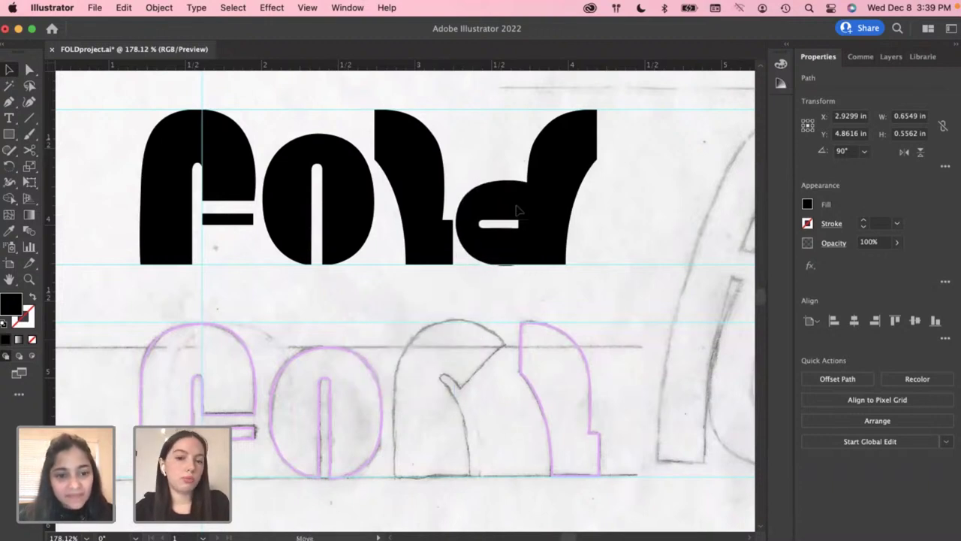
scroll(518, 212, "right", 3)
left_click(588, 199)
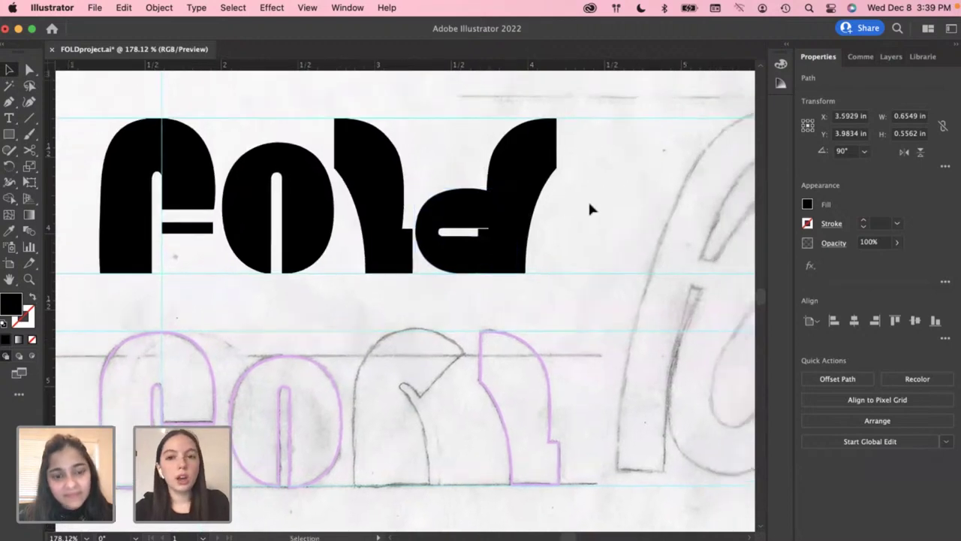
left_click_drag(457, 216, 500, 223)
key("super+shift+a")
scroll(500, 223, "up", 3)
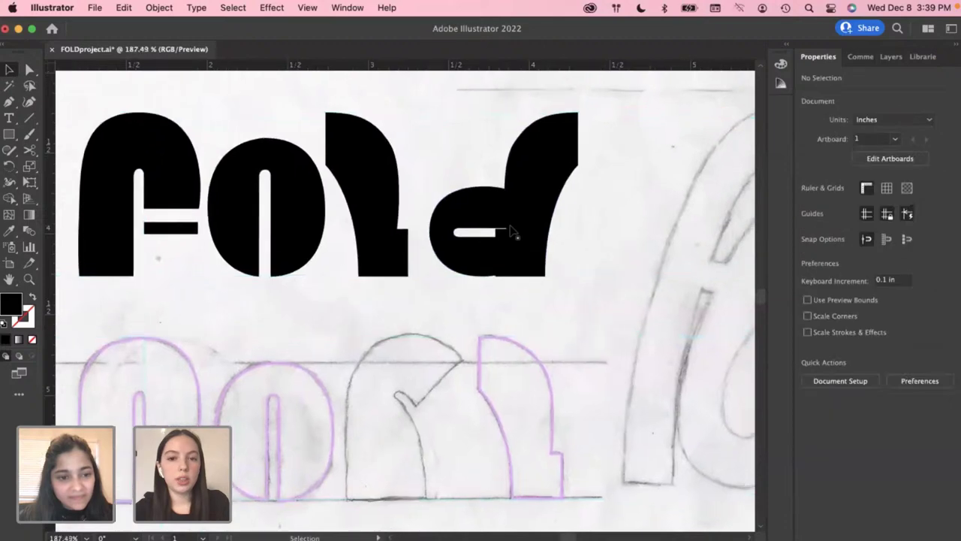
left_click_drag(544, 192, 621, 219)
key("super+shift+a")
Shift the d's bowl left in two small moves until it meets the stem
scroll(489, 240, "up", 3)
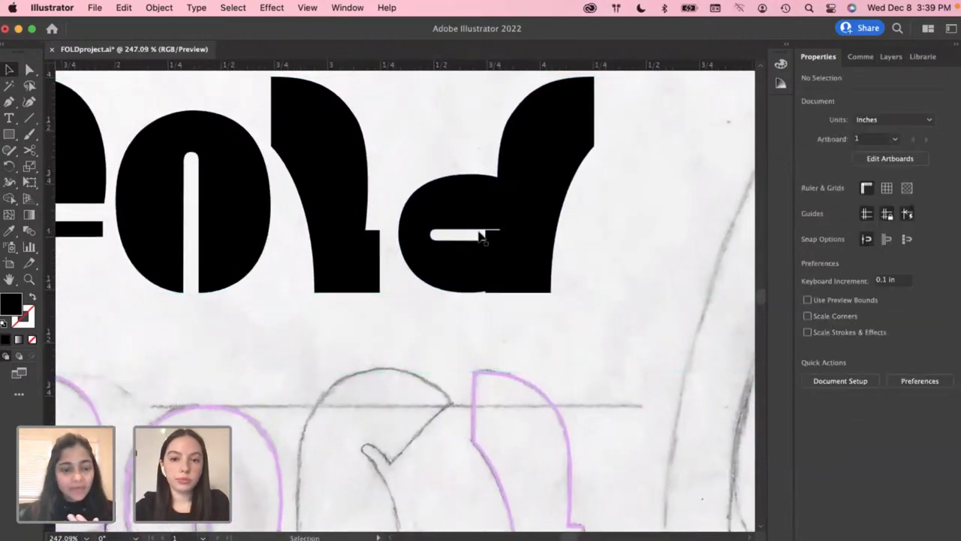
left_click_drag(473, 277, 458, 281)
left_click(671, 275)
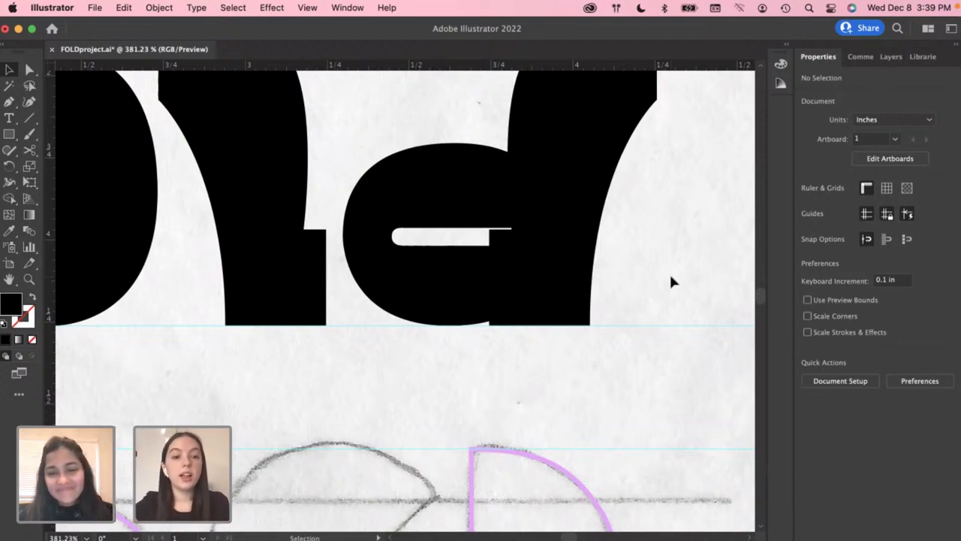
mouse_move(493, 214)
left_mouse_down()
mouse_move(473, 216)
mouse_move(495, 219)
left_mouse_up()
left_click(650, 258)
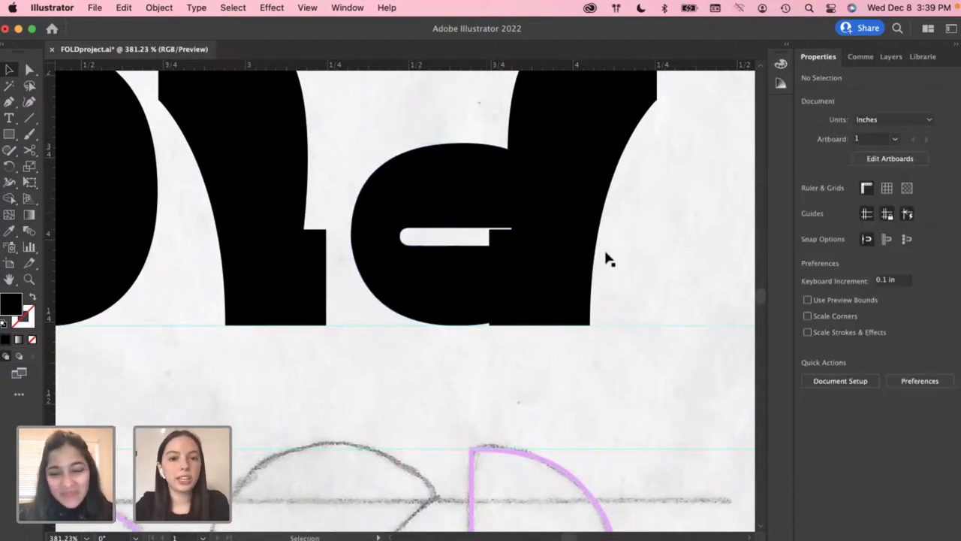
scroll(532, 254, "down", 5)
scroll(382, 388, "up", 2)
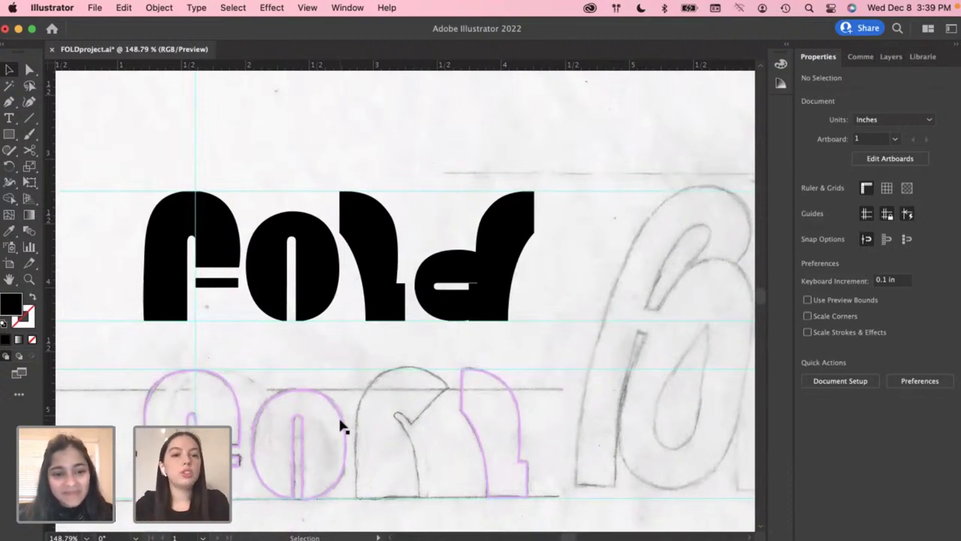
scroll(464, 270, "up", 2)
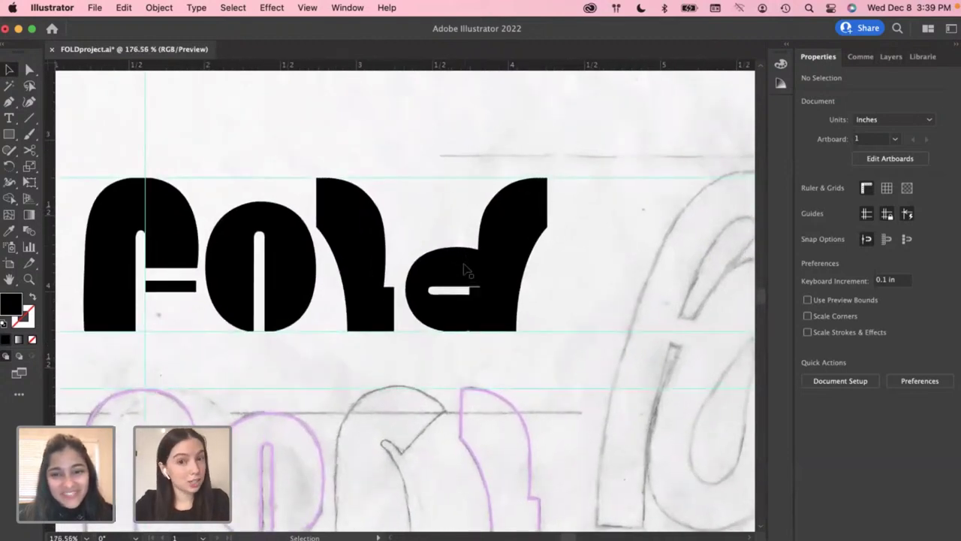
Nudge the bowl left, then move the stem and bowl together
left_click_drag(479, 280, 471, 279)
scroll(472, 279, "up", 6)
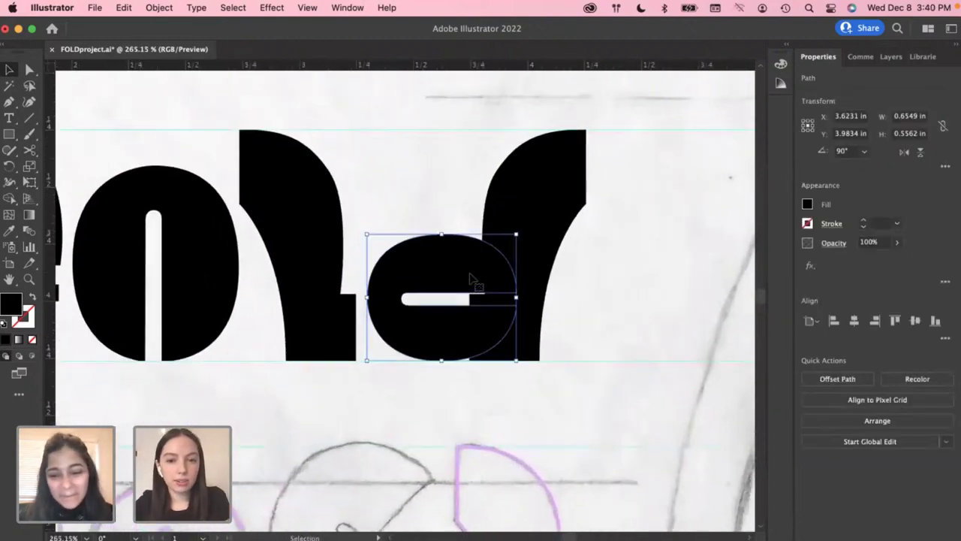
left_click(559, 319)
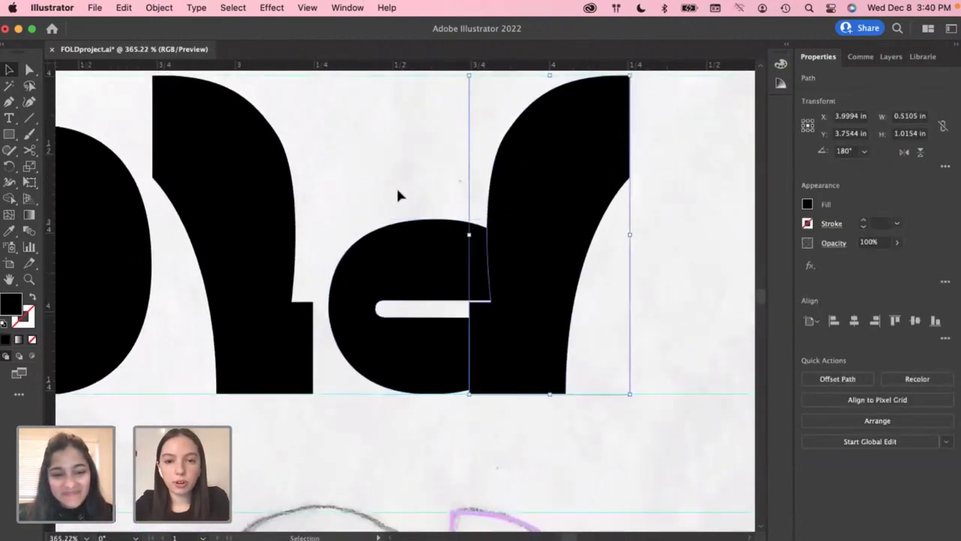
left_click(451, 273, "shift")
left_click_drag(451, 272, 466, 208)
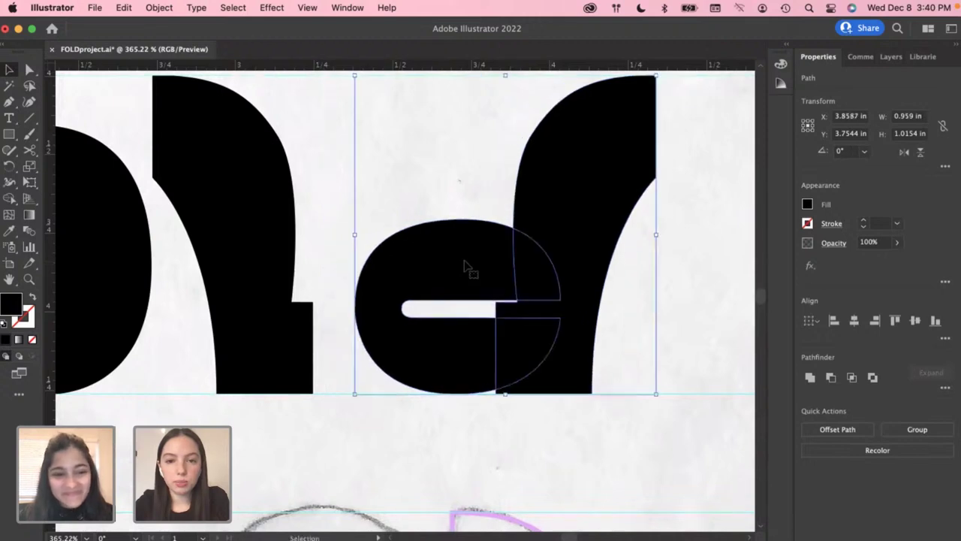
left_click(419, 197)
Shift the bowl slightly right and rotate it a quarter turn
left_click_drag(461, 253, 468, 253)
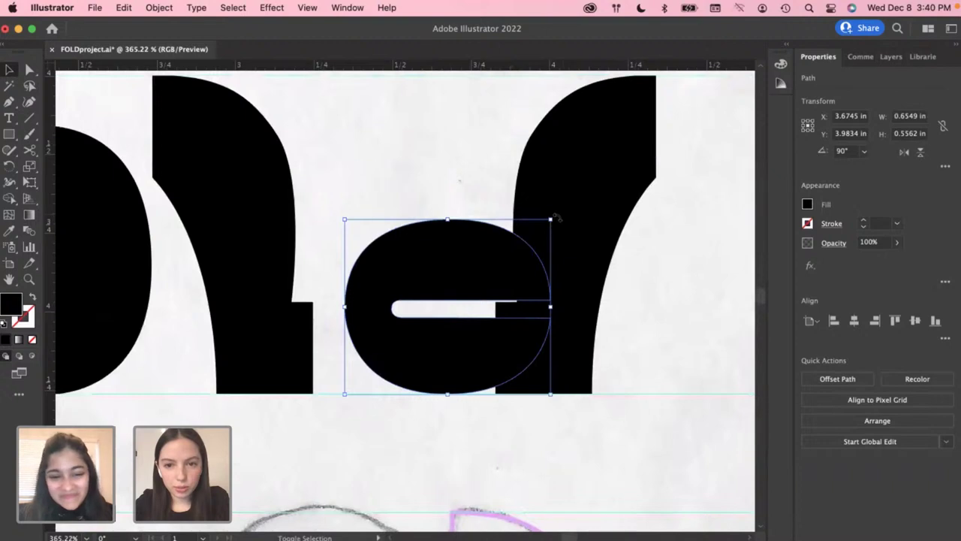
left_click_drag(562, 261, 535, 340)
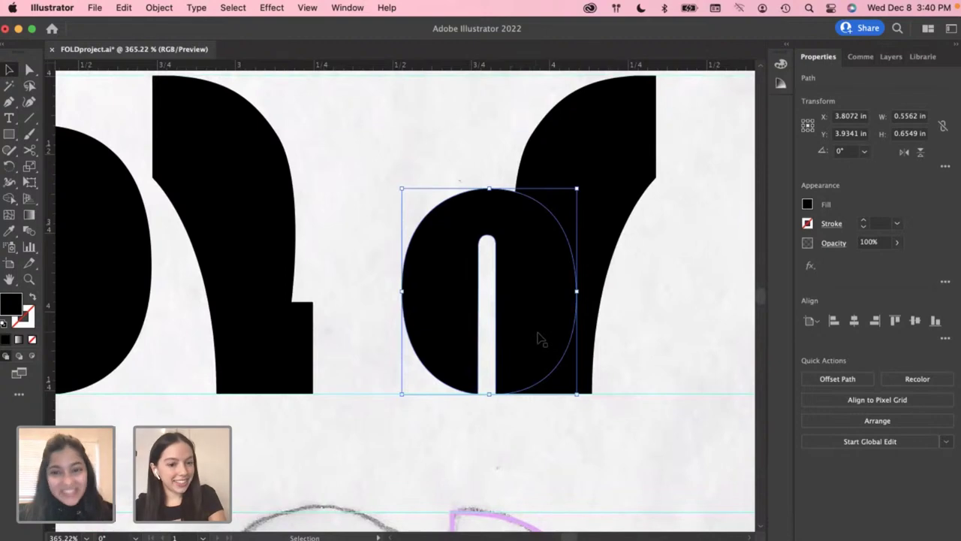
left_click(627, 333)
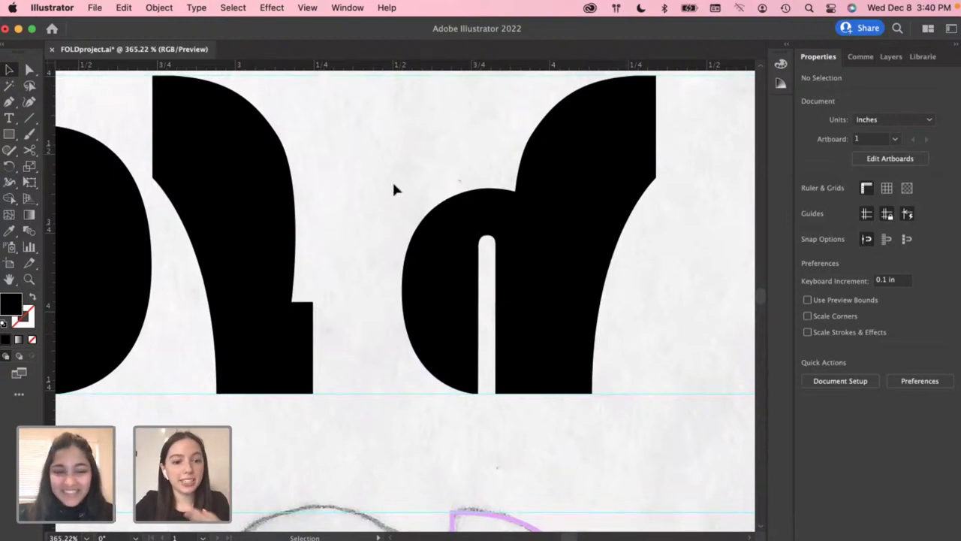
Select the d's pieces and drag them left against the l
scroll(431, 183, "down", 5)
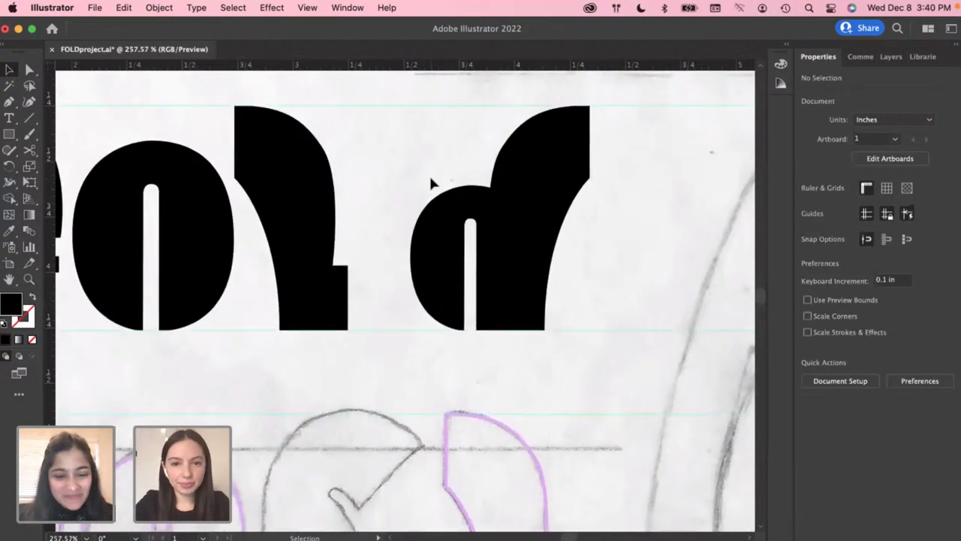
left_click_drag(418, 164, 565, 271)
left_click(612, 245)
scroll(448, 230, "down", 3)
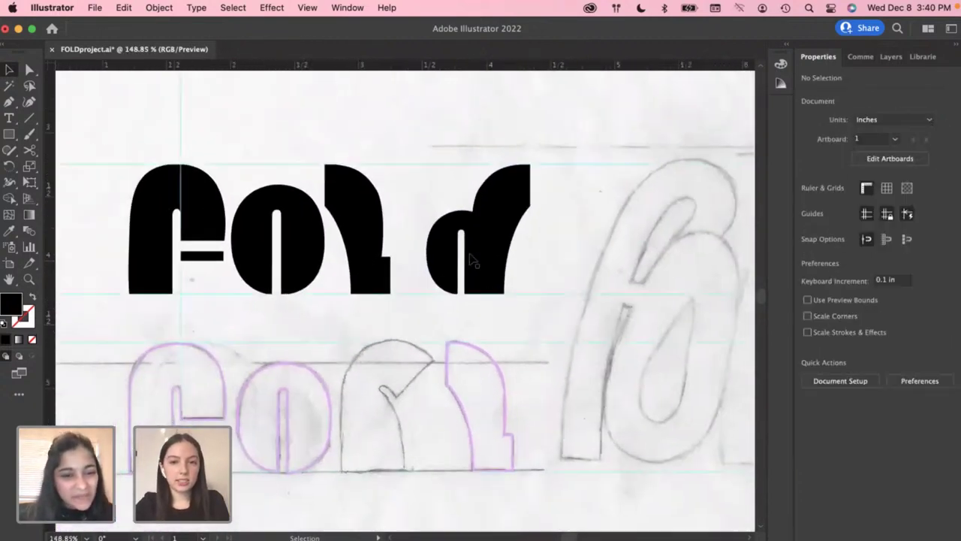
left_click_drag(536, 280, 536, 279)
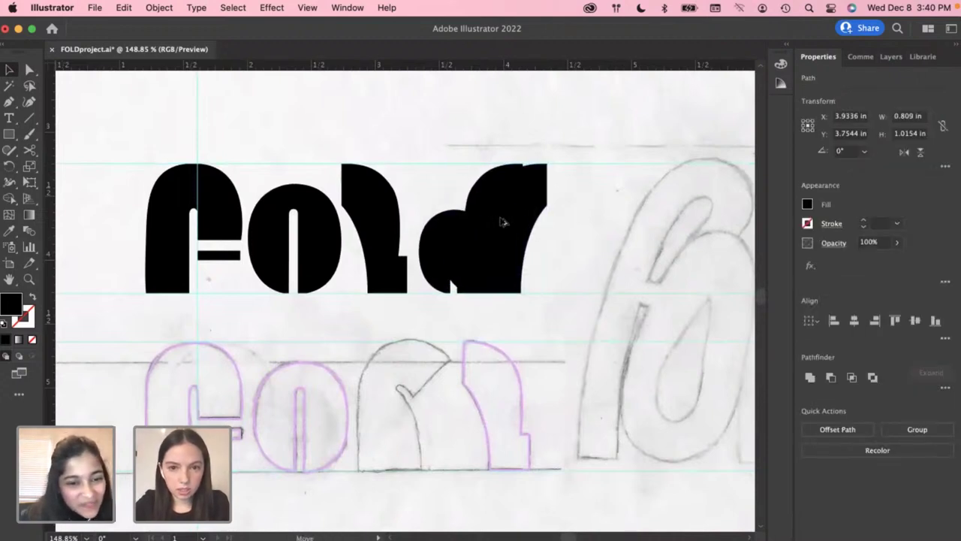
left_click_drag(519, 217, 492, 216)
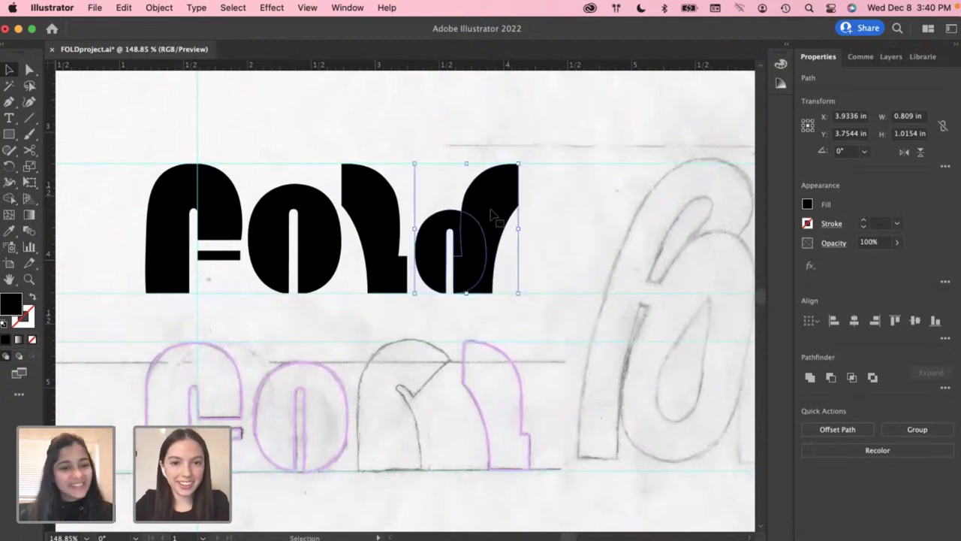
left_click(546, 230)
scroll(532, 239, "left", 5)
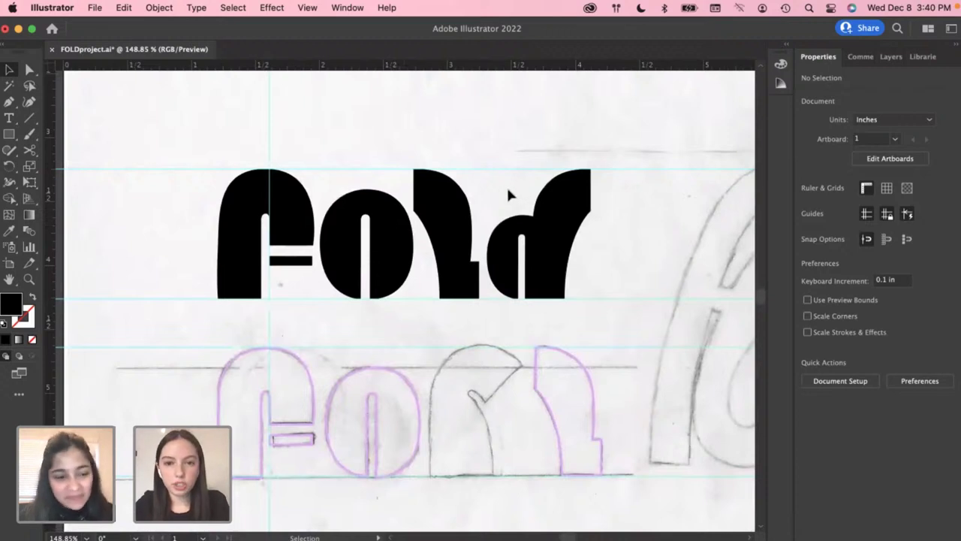
left_click_drag(508, 189, 564, 275)
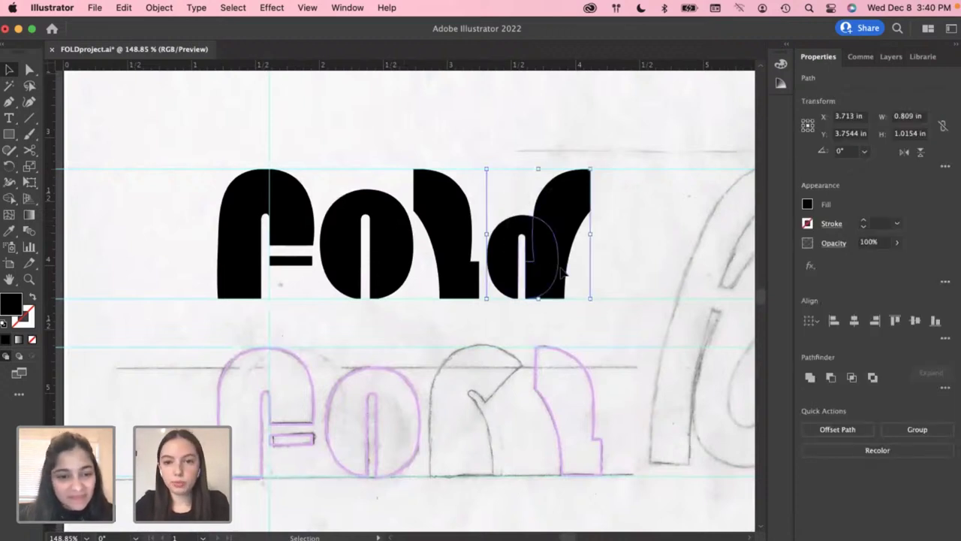
Unite the d pieces into one shape and nudge it slightly up and left
left_click(810, 378)
left_click(629, 243)
left_click(548, 232)
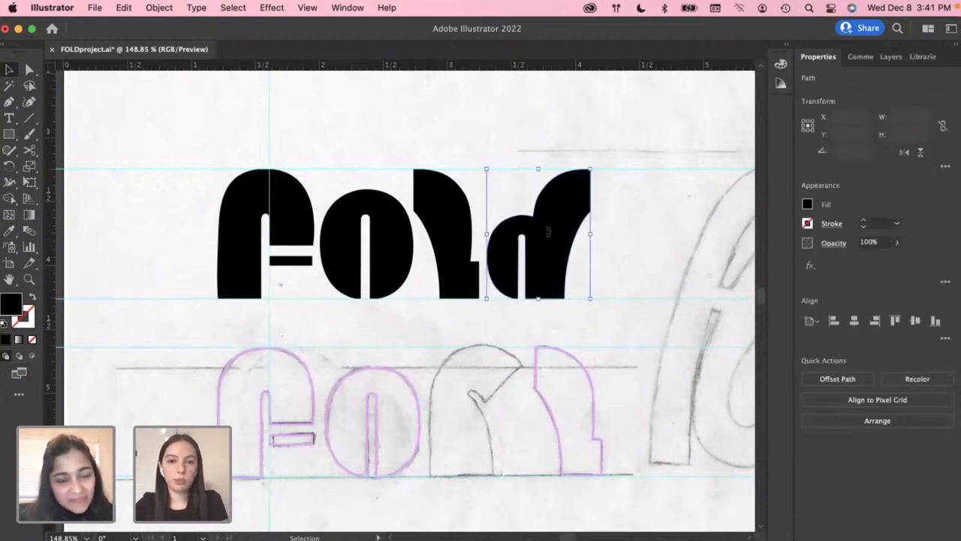
left_click(603, 245)
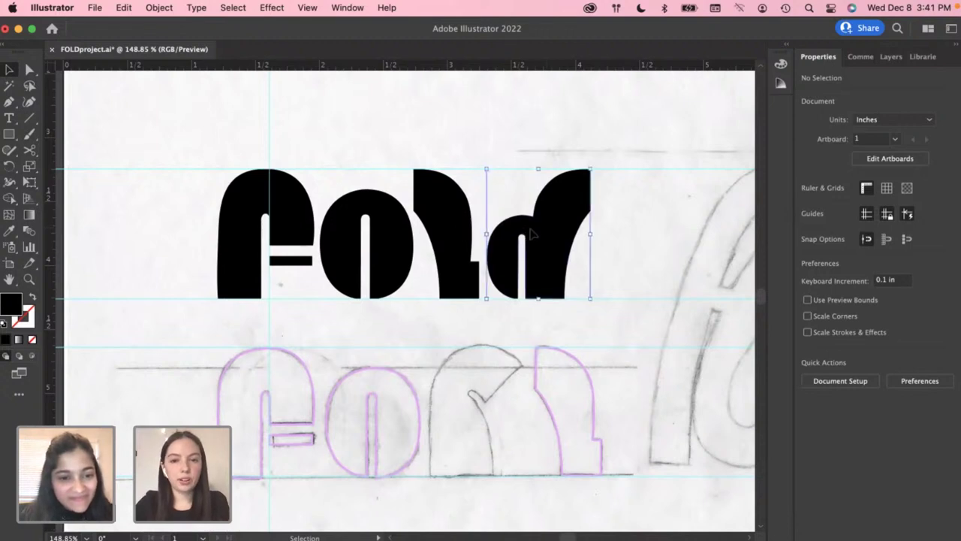
left_click_drag(553, 236, 552, 234)
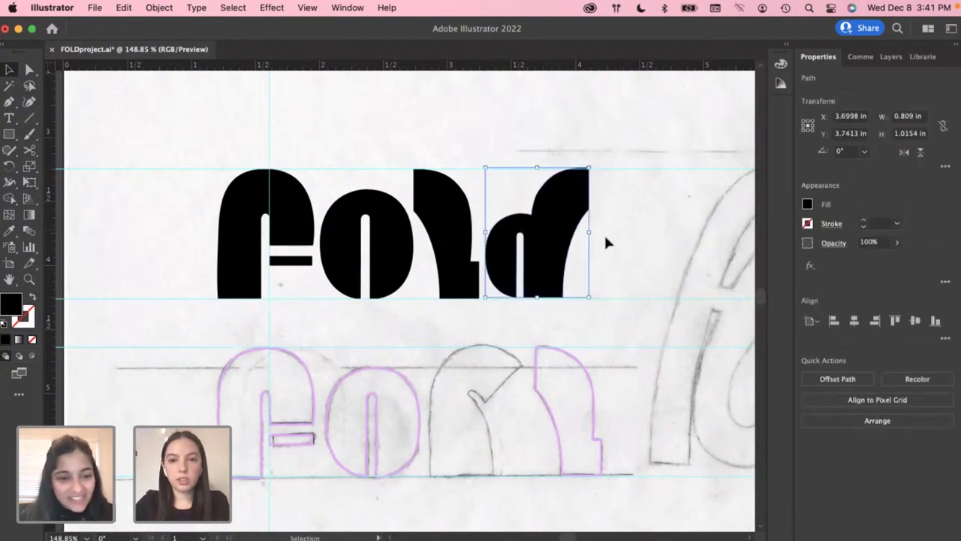
left_click(604, 232)
scroll(463, 227, "up", 3)
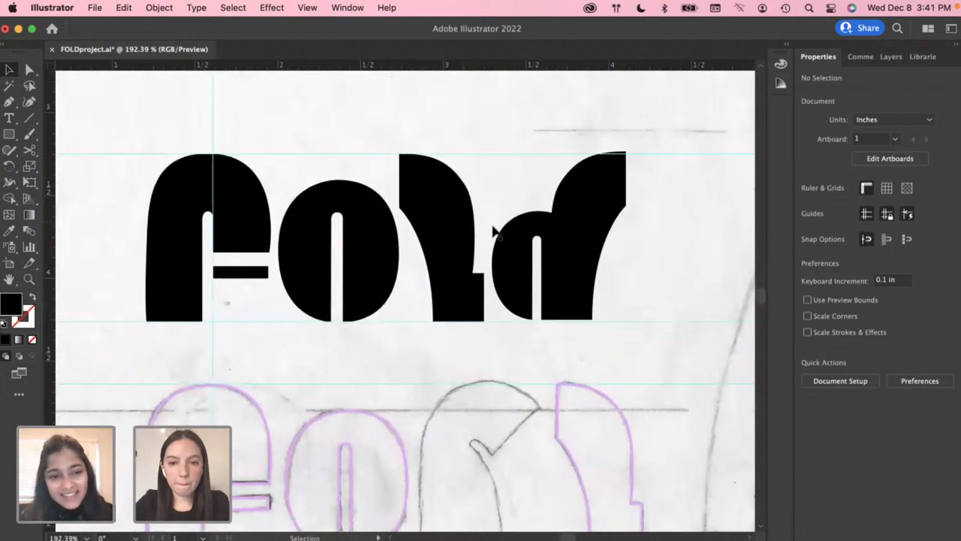
scroll(511, 233, "up", 3)
Try nudging the d's anchors right, undo it, and scale the o down to 0.6125 × 0.7212 in
key("a")
left_click_drag(593, 246, 596, 248)
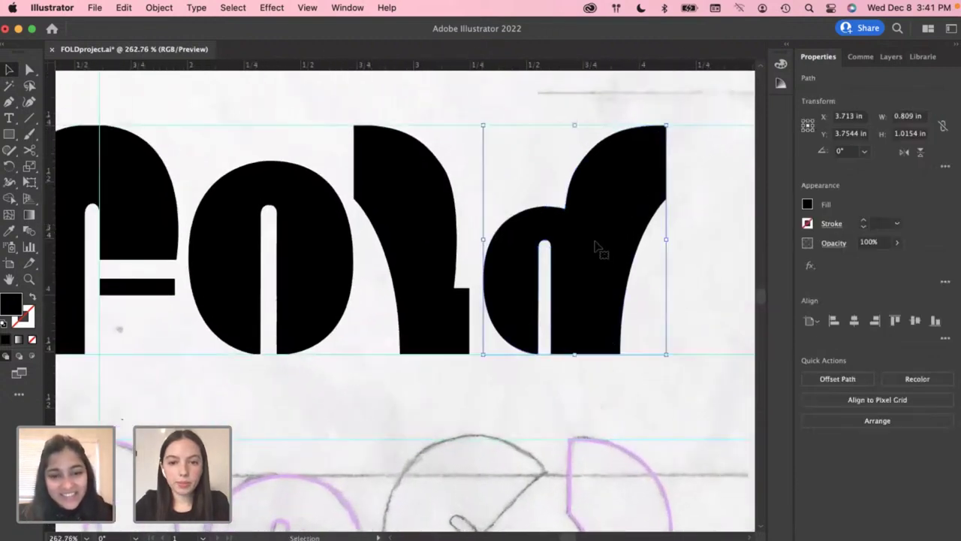
left_click(675, 268)
key("v")
scroll(486, 260, "down", 2)
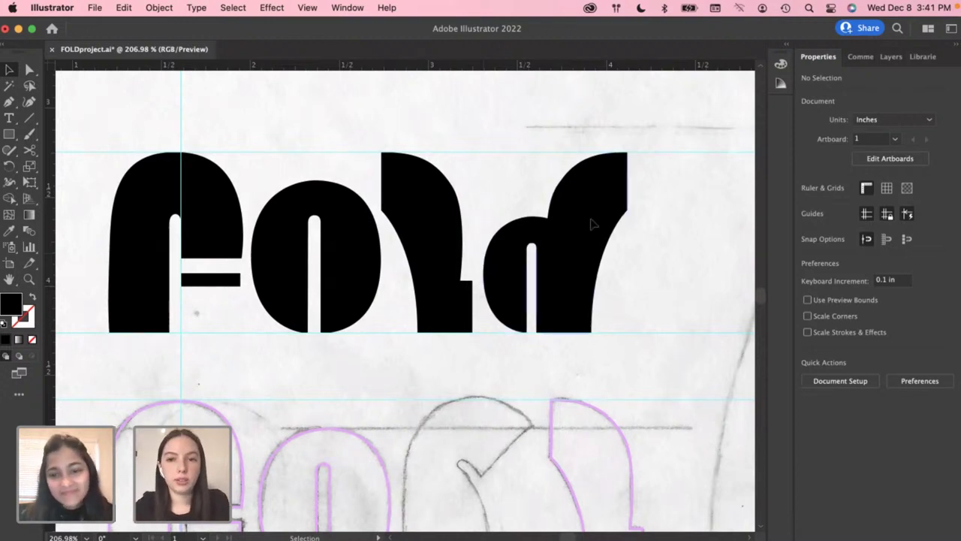
key("ctrl+z")
key("ctrl+z")
key("ctrl+z")
key("ctrl+z")
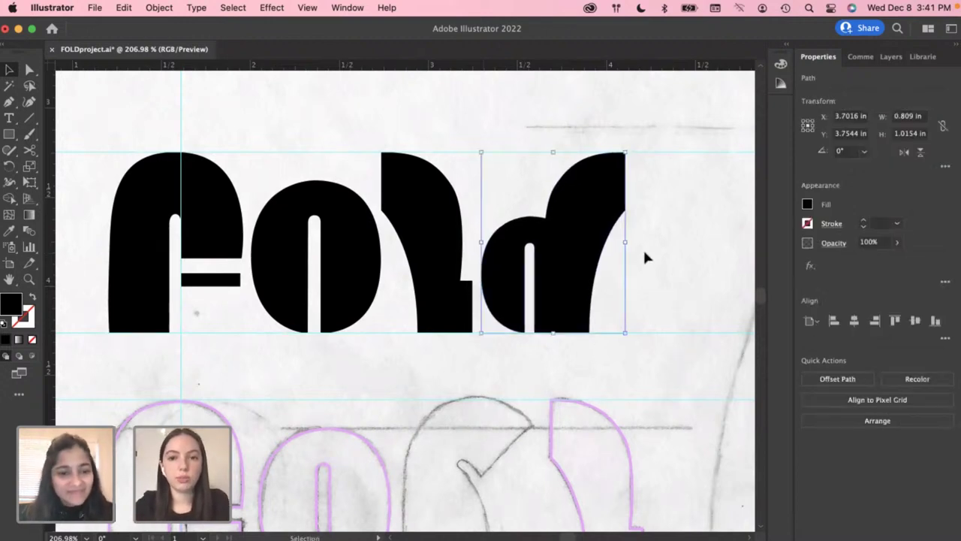
left_click(372, 218)
left_click_drag(381, 183, 362, 201)
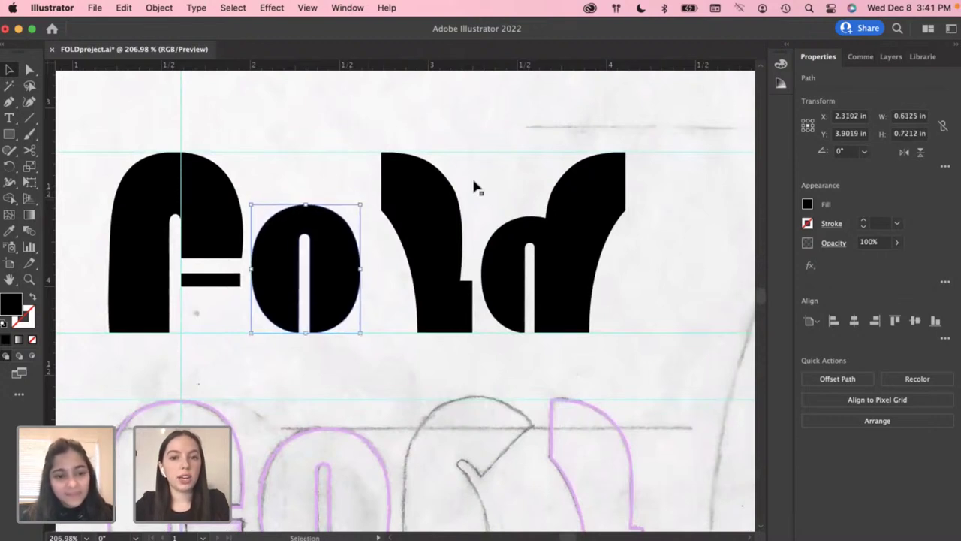
Move the l and the d left to close them up toward the o
left_click(480, 187)
left_click_drag(424, 192, 392, 193)
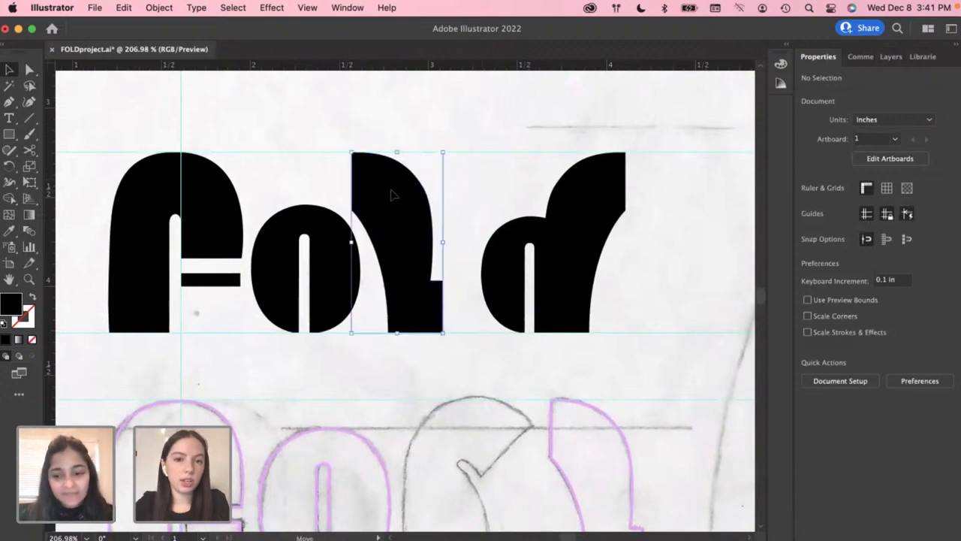
left_click(575, 232)
left_click_drag(576, 232, 545, 230)
left_click(623, 253)
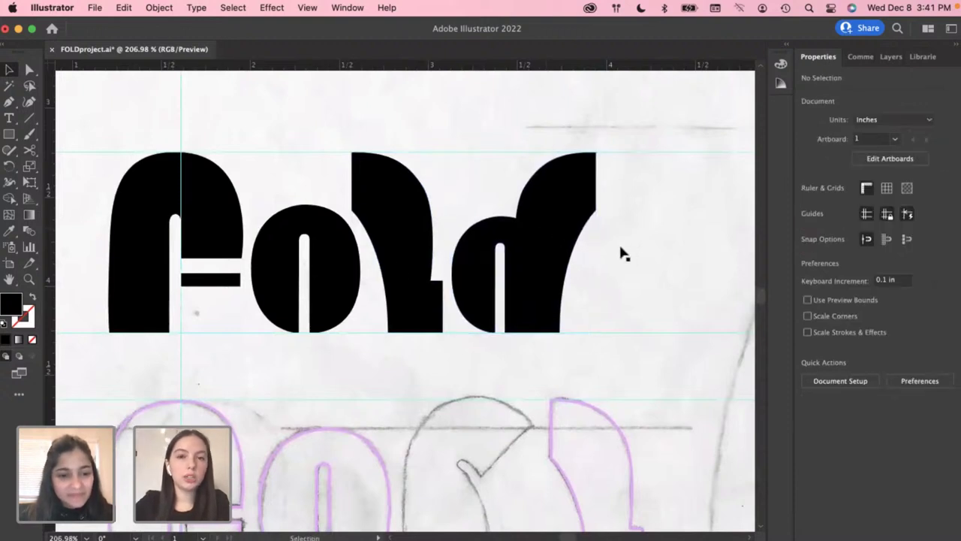
Shrink the o further in two passes to 0.5651 × 0.6654 in
left_click(337, 236)
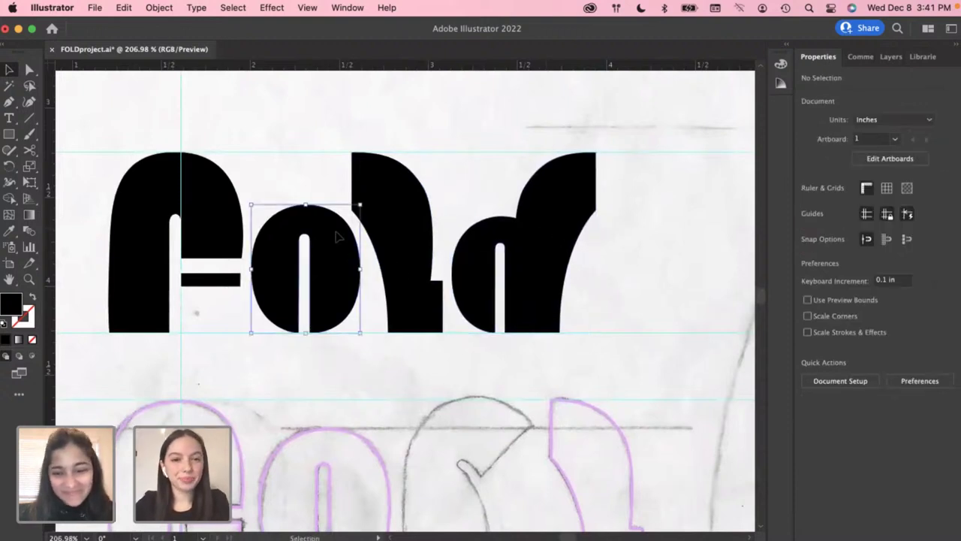
left_click(499, 208)
scroll(433, 218, "down", 3)
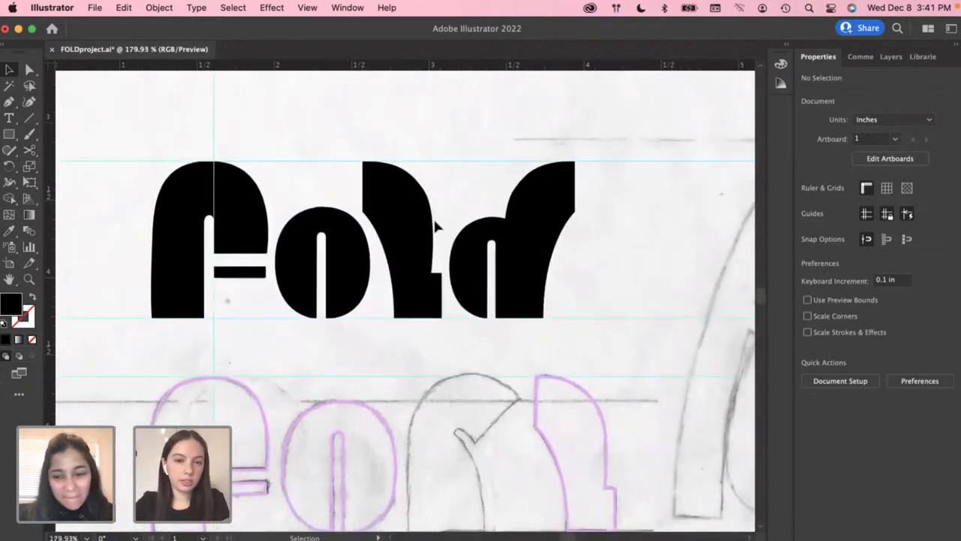
left_click(335, 246)
scroll(343, 245, "up", 3)
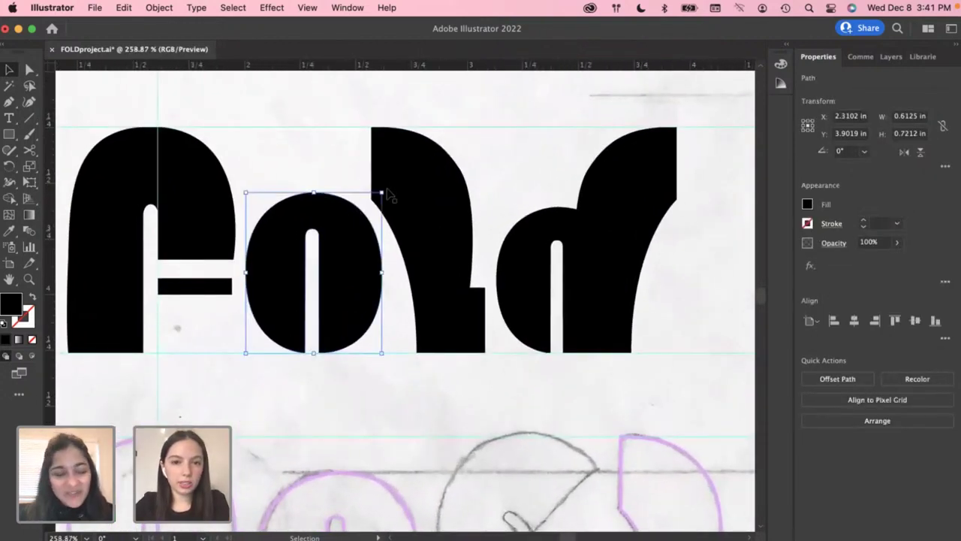
left_click_drag(381, 193, 379, 199)
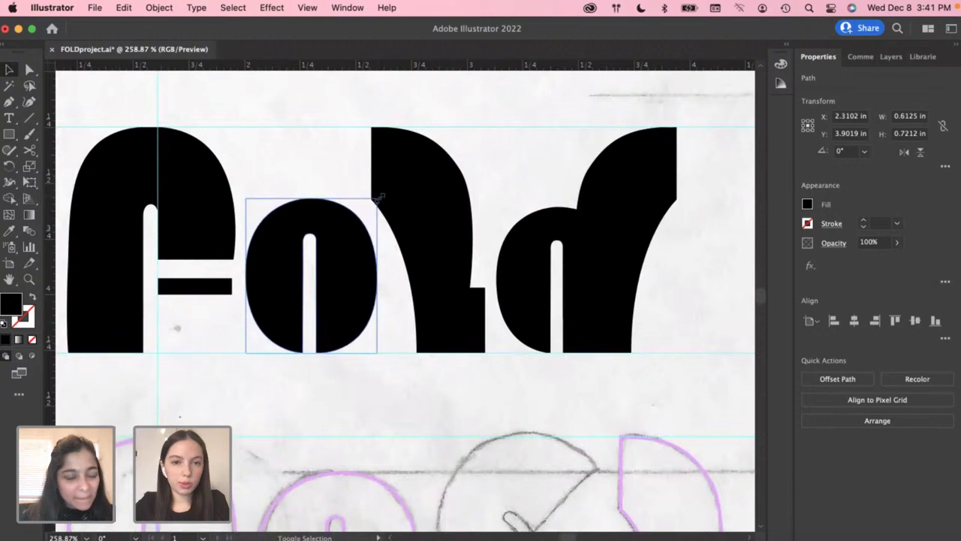
left_click(503, 184)
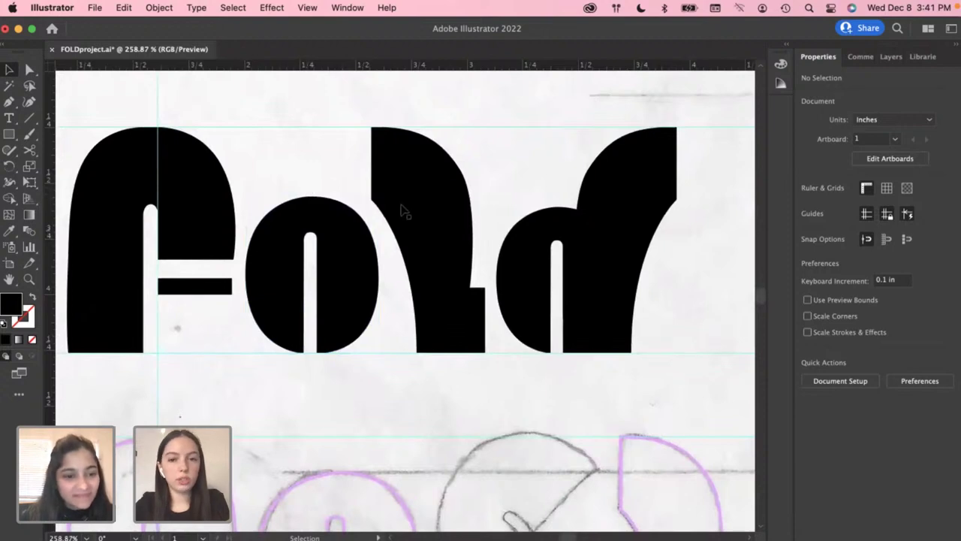
left_click(361, 208)
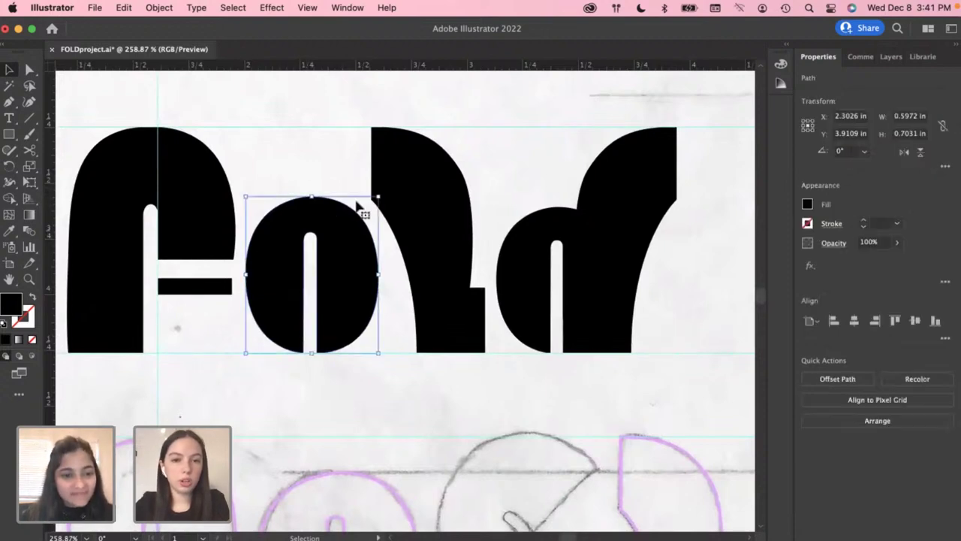
left_click_drag(379, 198, 373, 199)
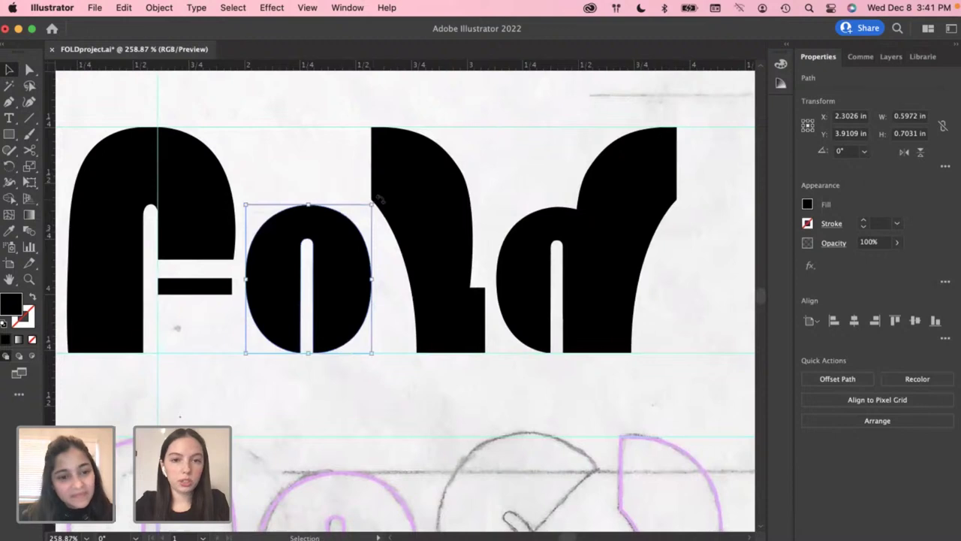
left_click(483, 188)
Pull a horizontal x-height guide down from the top ruler across the lettering
left_click_drag(418, 70, 371, 209)
left_click(347, 227)
left_click(350, 197)
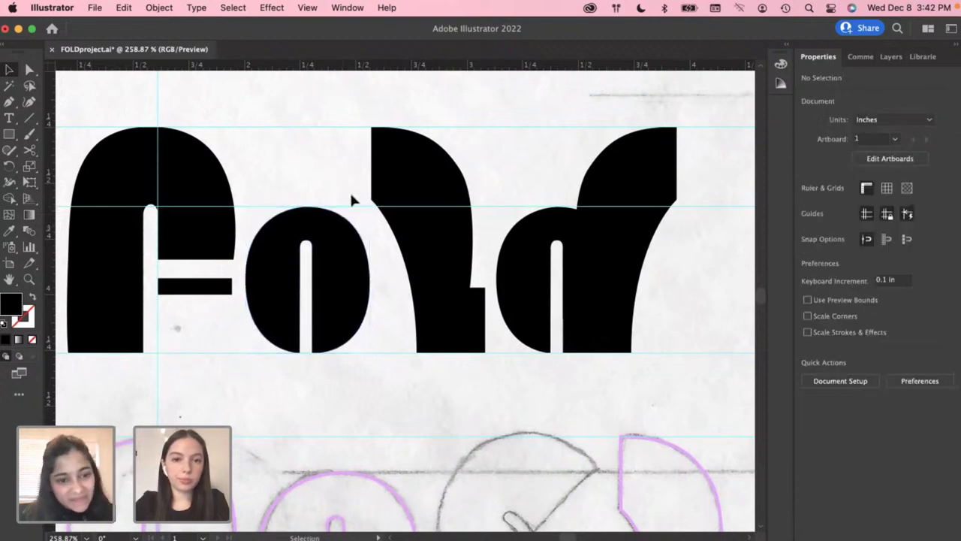
scroll(351, 197, "down", 2)
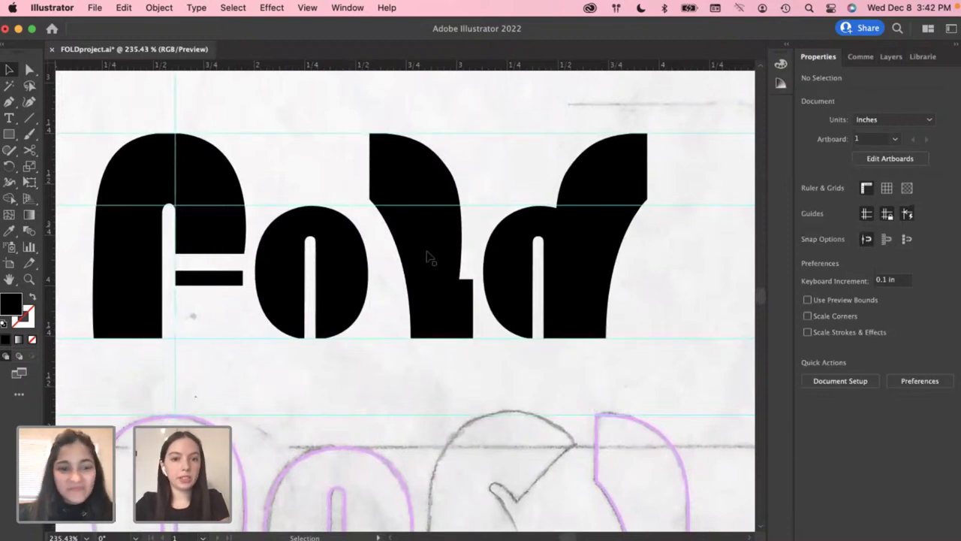
Shift the l and the d slightly left toward the o
mouse_move(429, 253)
left_mouse_down()
mouse_move(399, 253)
mouse_move(413, 253)
left_mouse_up()
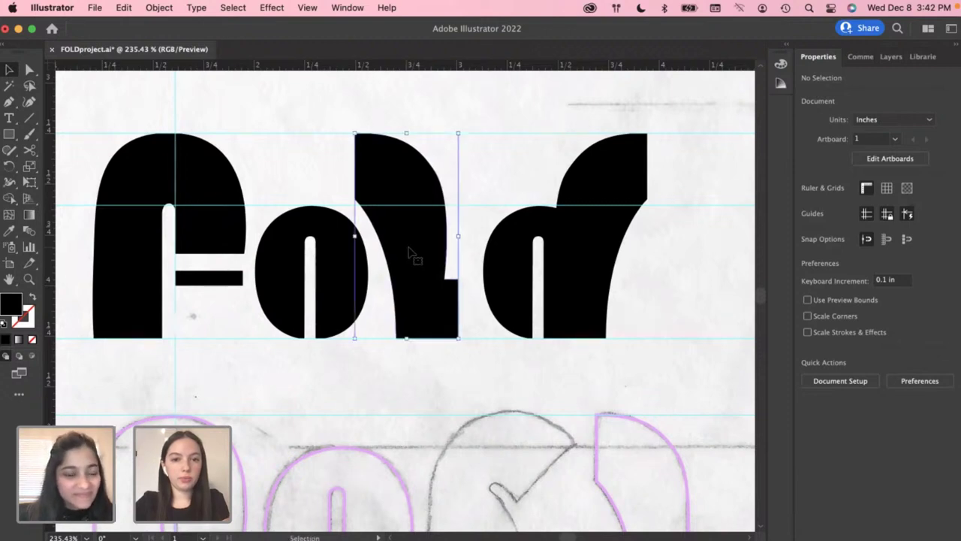
left_click(495, 235)
left_click_drag(534, 239, 516, 233)
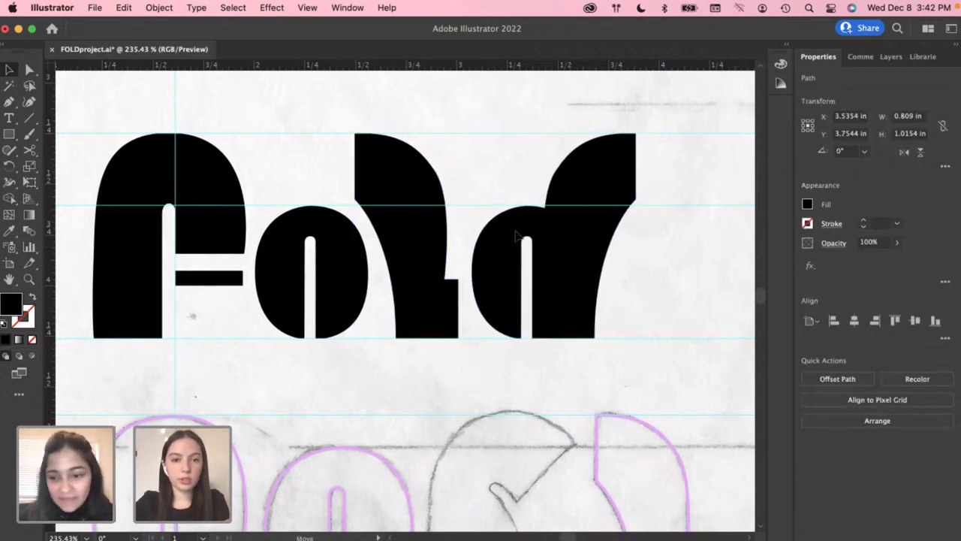
left_click(655, 258)
scroll(485, 263, "down", 2)
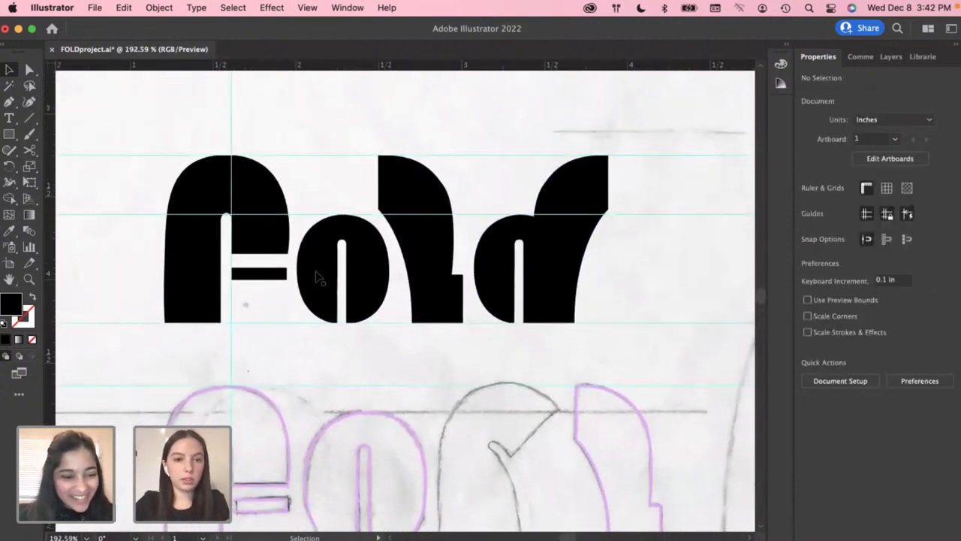
scroll(316, 277, "down", 2)
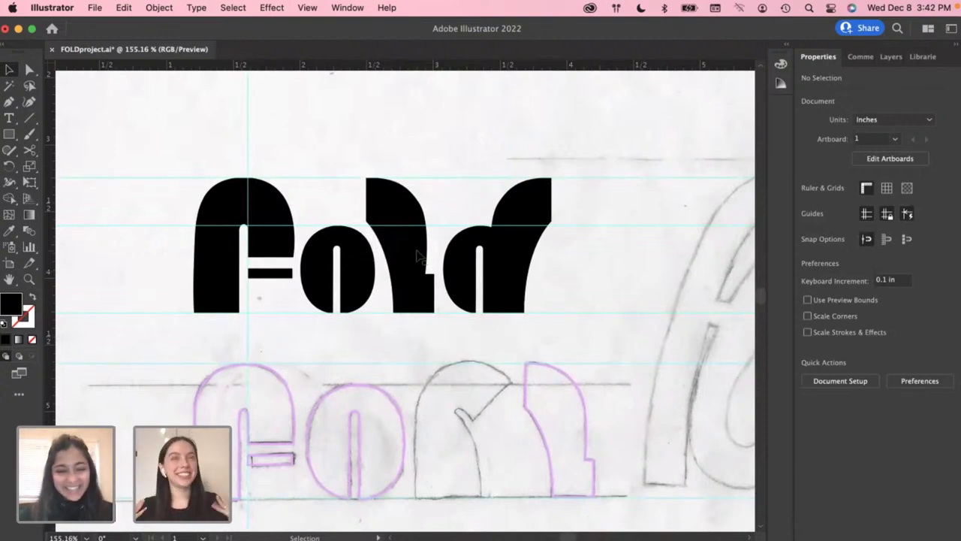
scroll(295, 240, "up", 2)
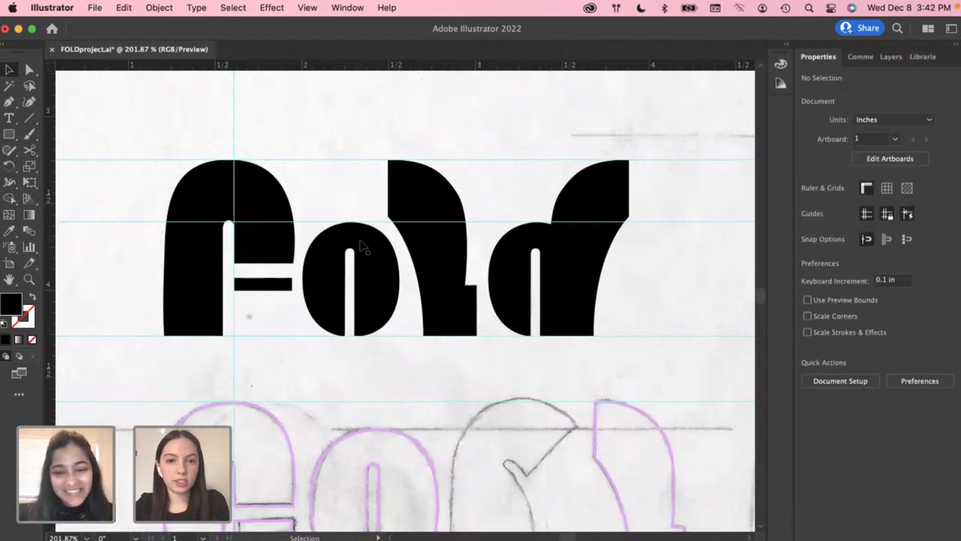
Nudge the o, l and d slightly left, leaving the d at X 3.444 in
left_click_drag(363, 248, 359, 248)
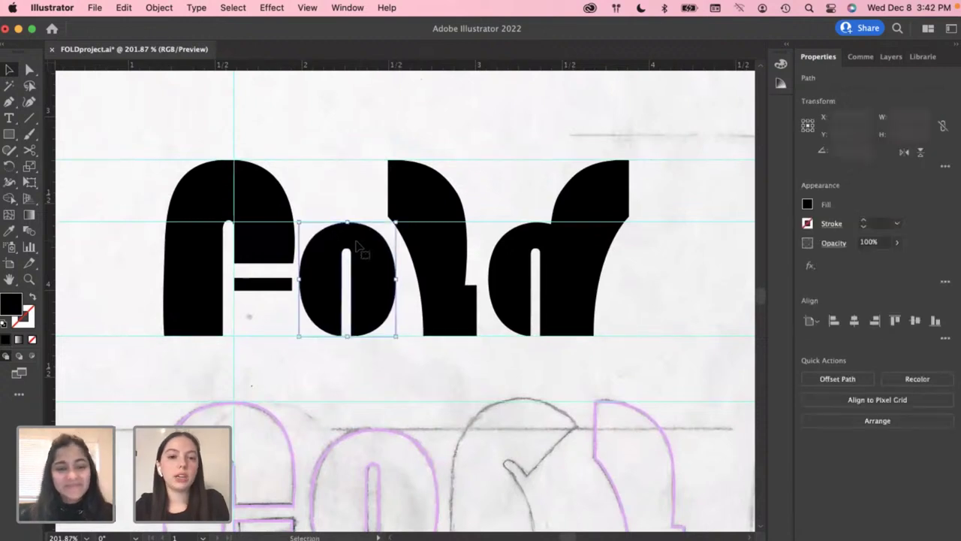
left_click_drag(429, 252, 425, 252)
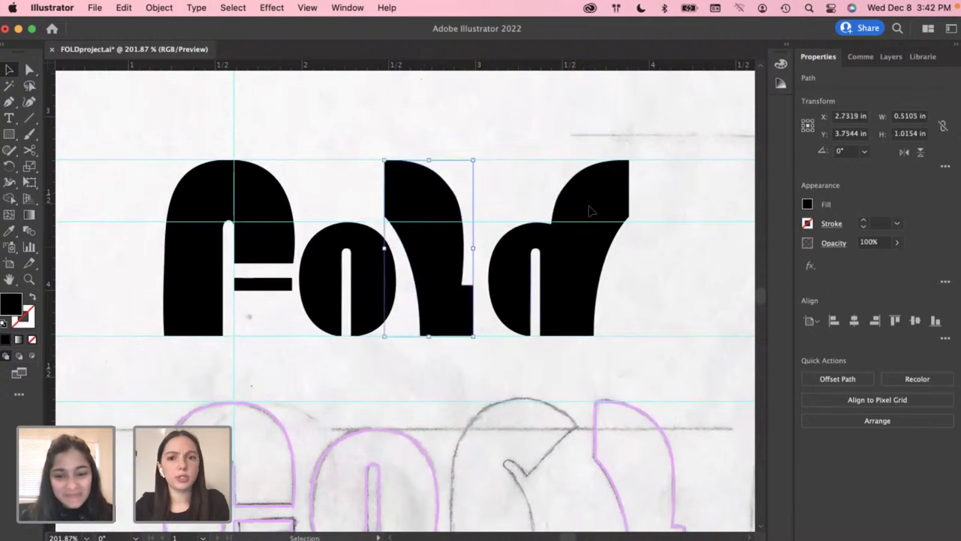
left_click_drag(588, 208, 582, 211)
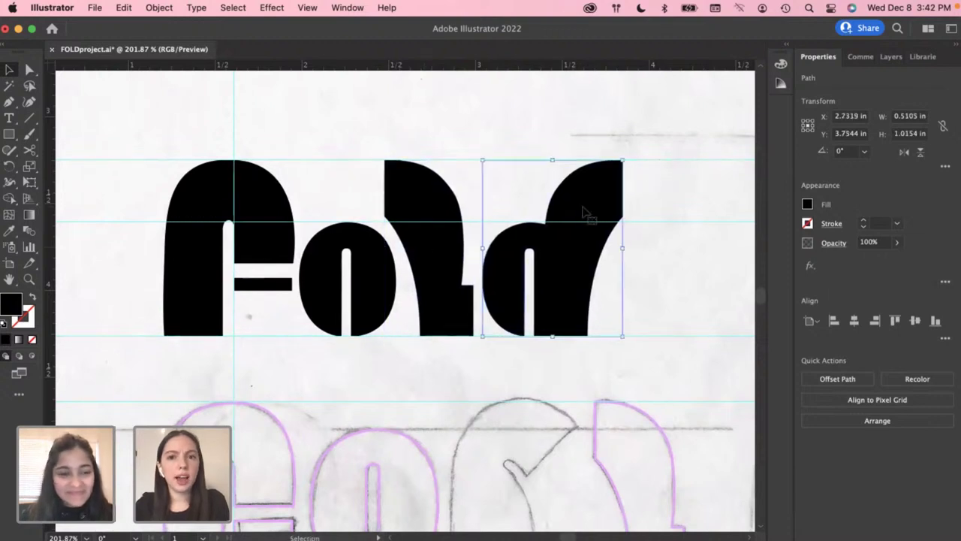
left_click(646, 209)
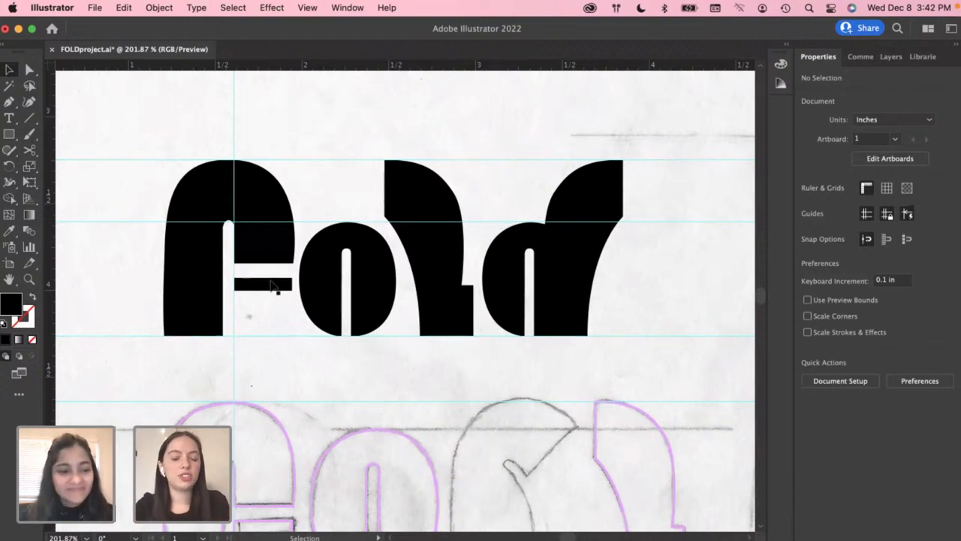
left_click_drag(264, 288, 263, 294)
key("super+z")
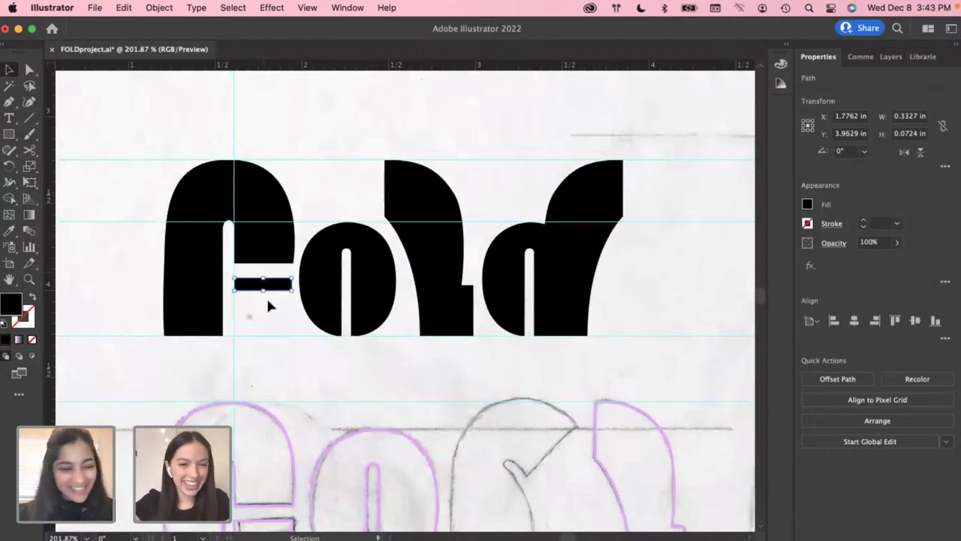
left_click(265, 314)
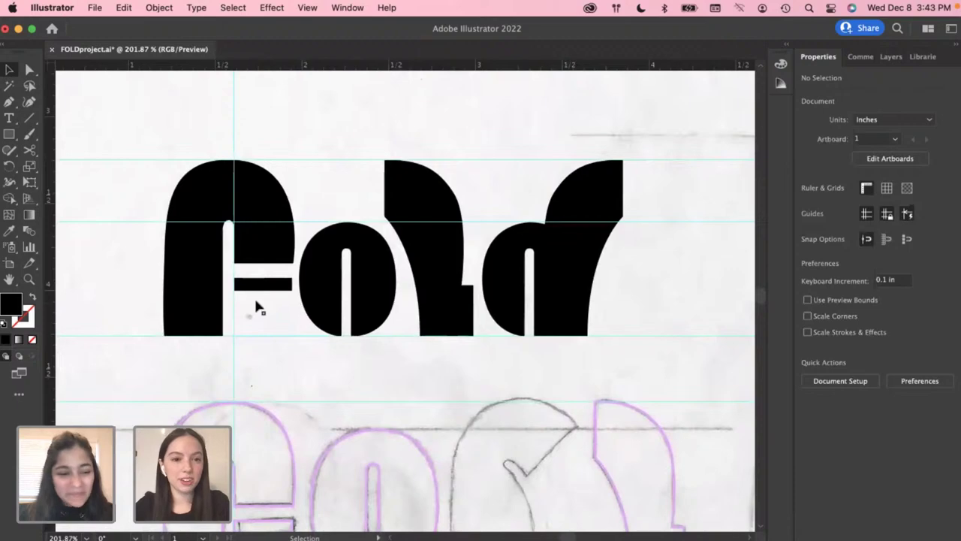
scroll(253, 296, "down", 2)
scroll(335, 276, "down", 5)
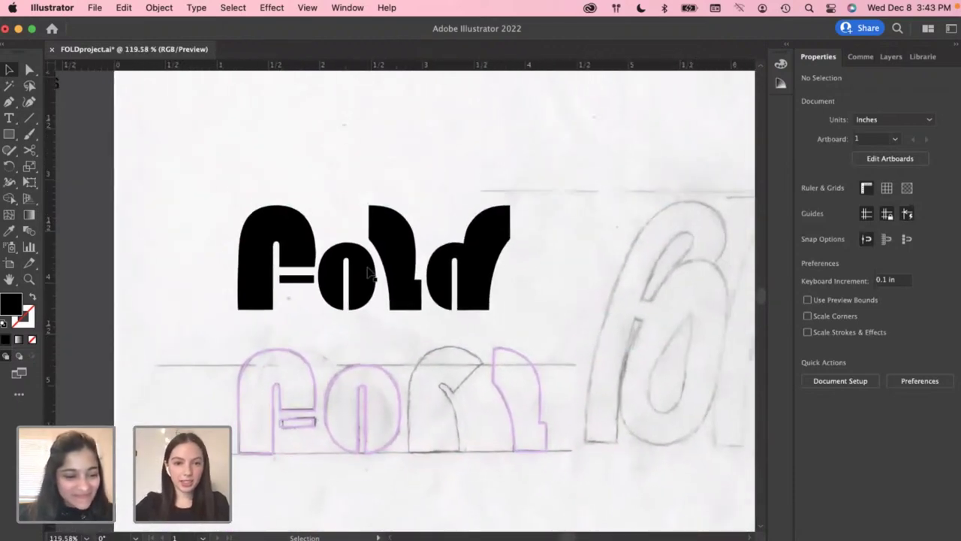
scroll(338, 276, "down", 3)
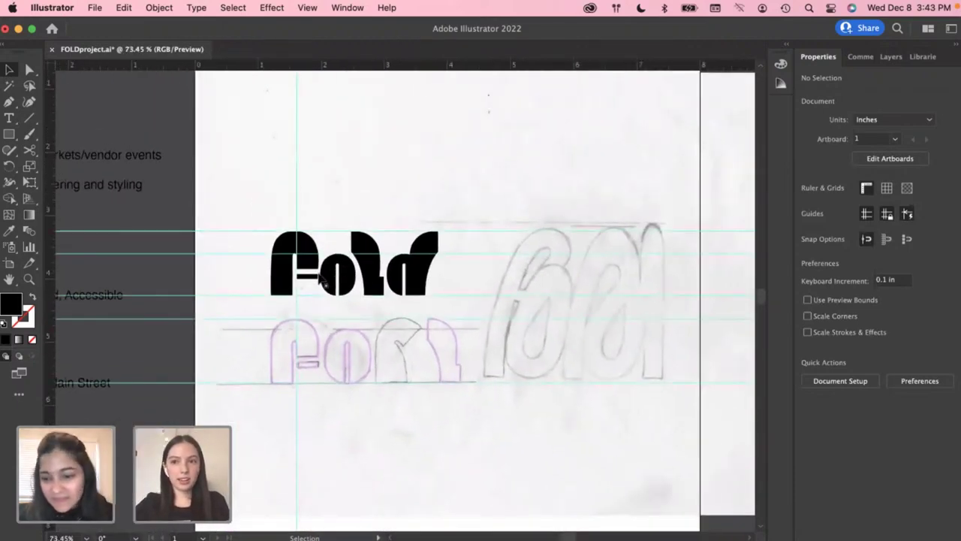
scroll(318, 279, "up", 3)
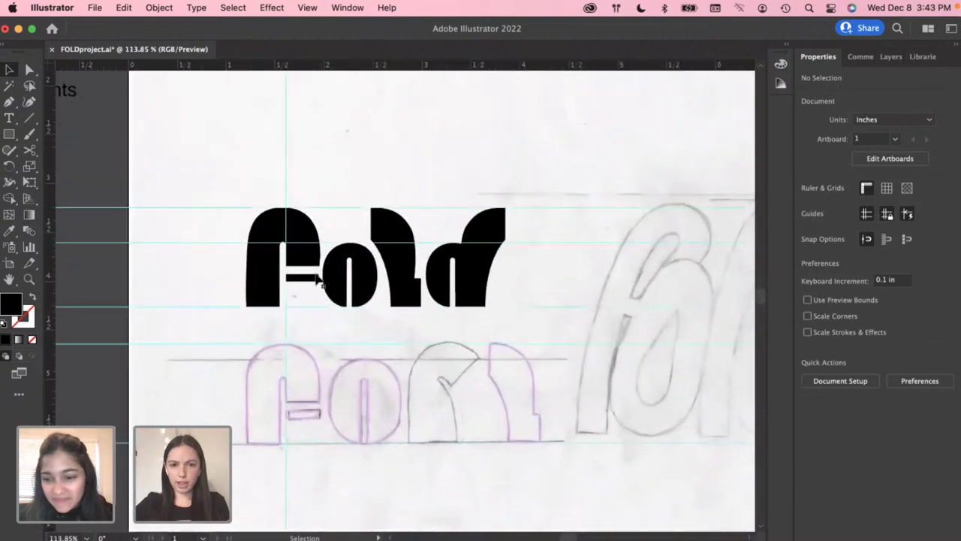
scroll(421, 277, "up", 3)
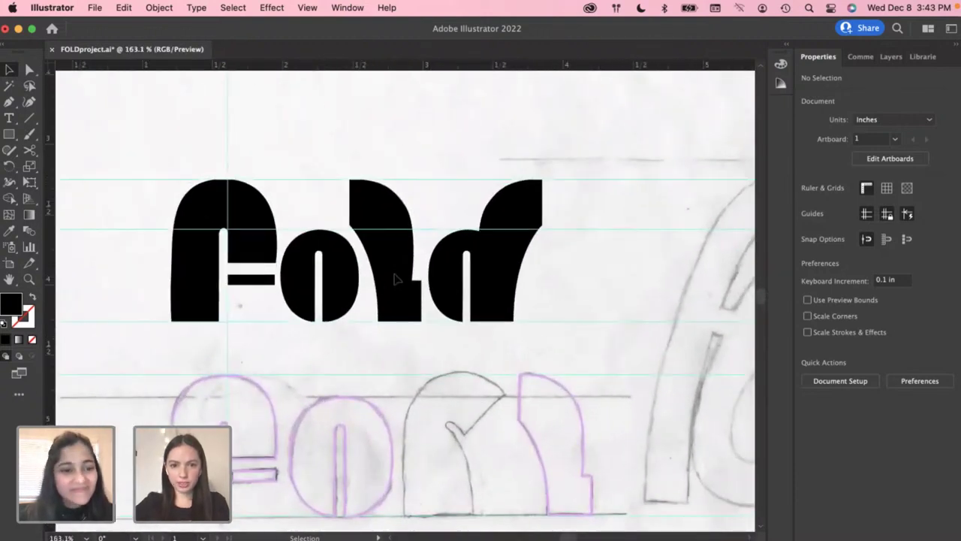
scroll(342, 270, "up", 3)
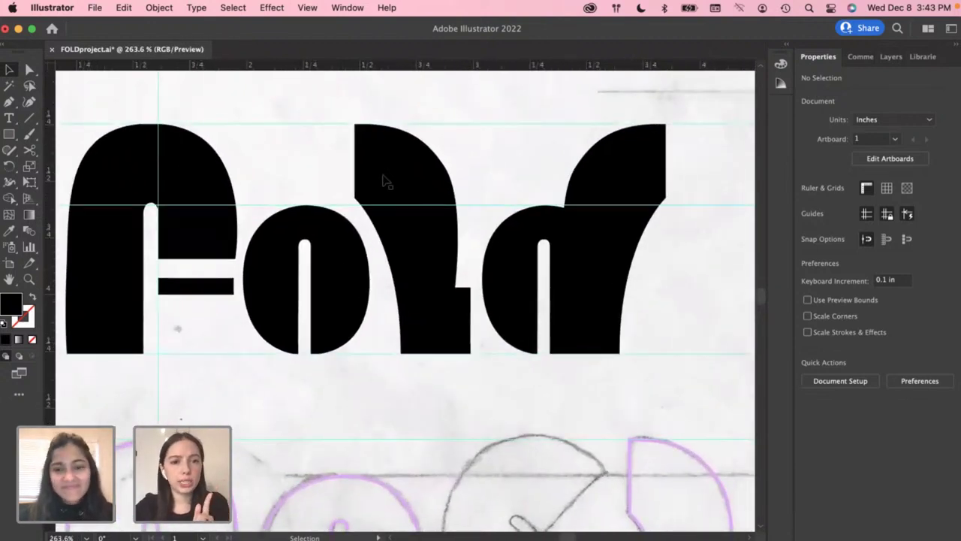
Move an anchor on the l's left edge to reshape that edge
left_click(356, 204)
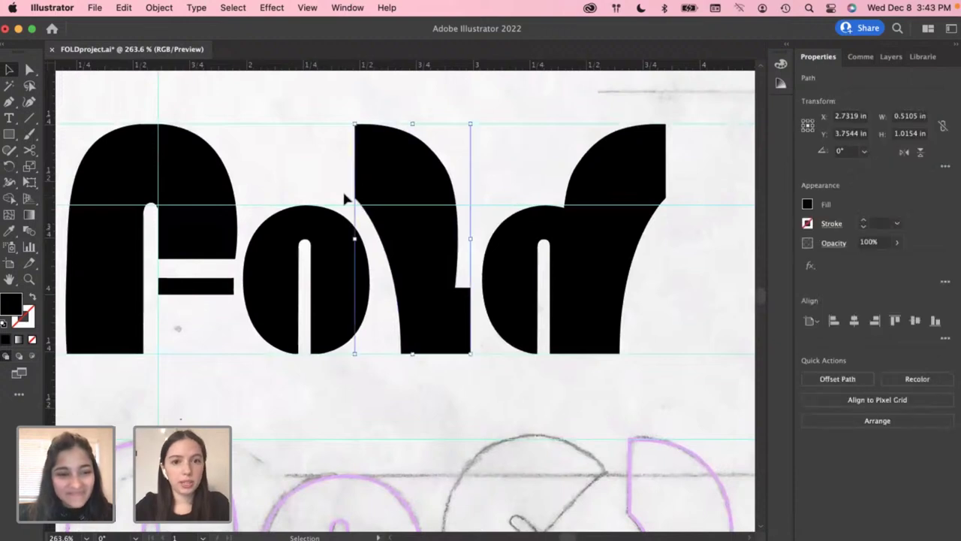
key("a")
left_click(356, 202)
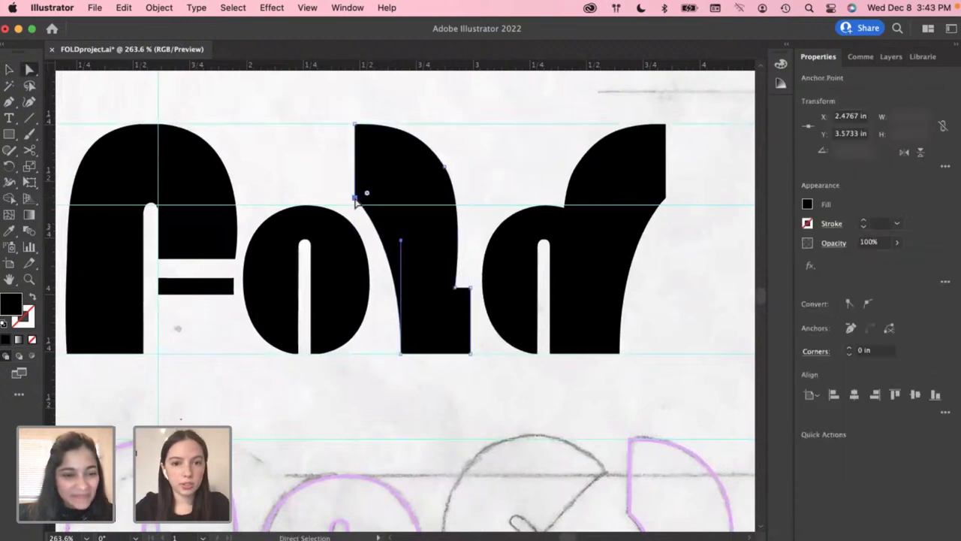
left_click_drag(356, 209, 360, 200)
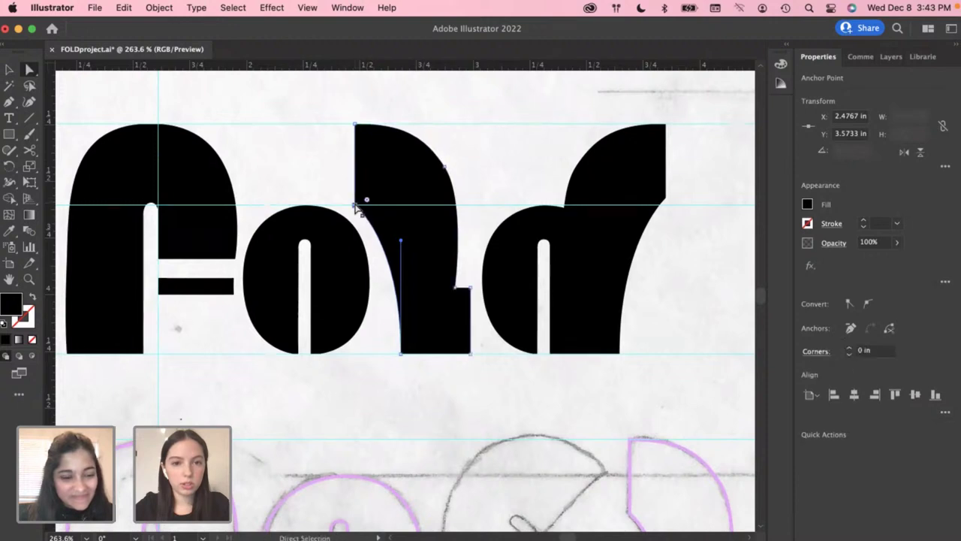
left_click(489, 189)
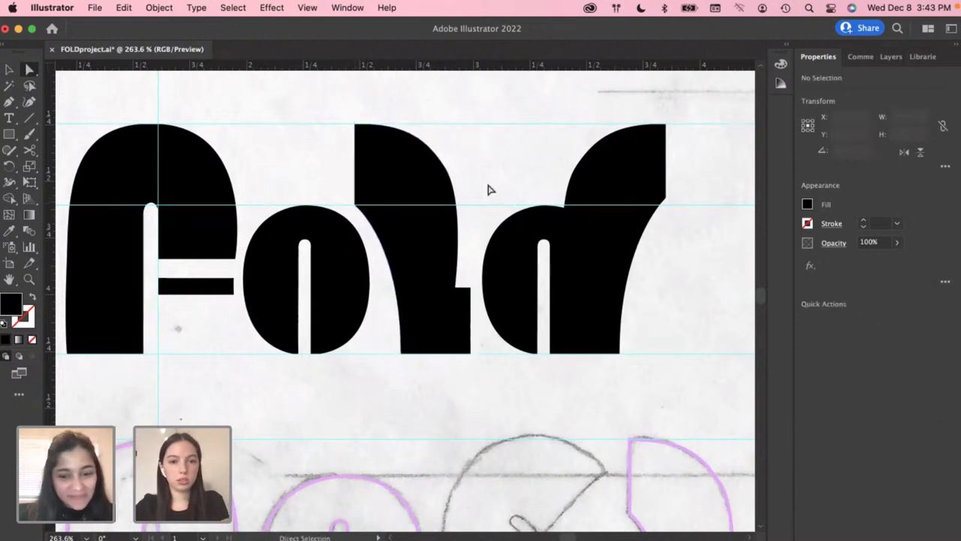
Lower the d's top-right corner anchor slightly
left_click(664, 196)
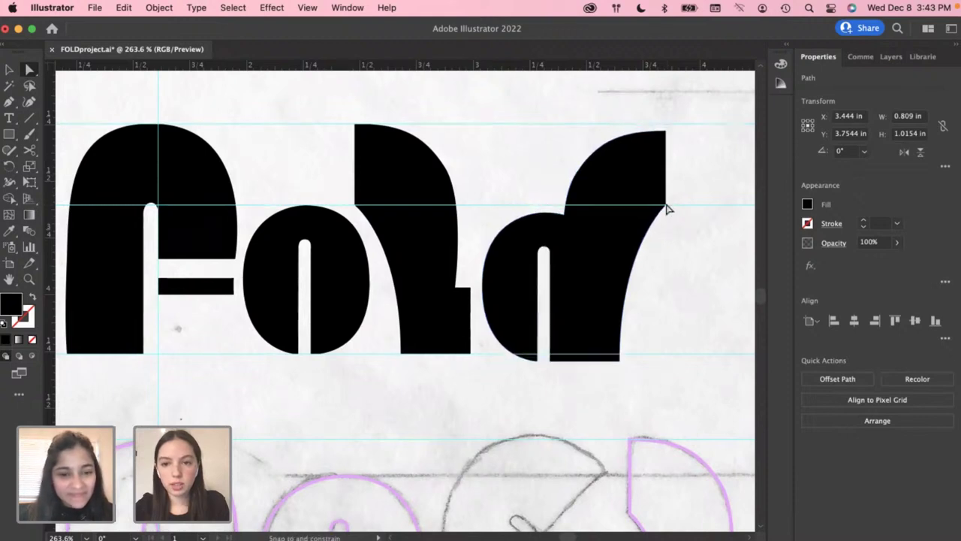
left_click(665, 198)
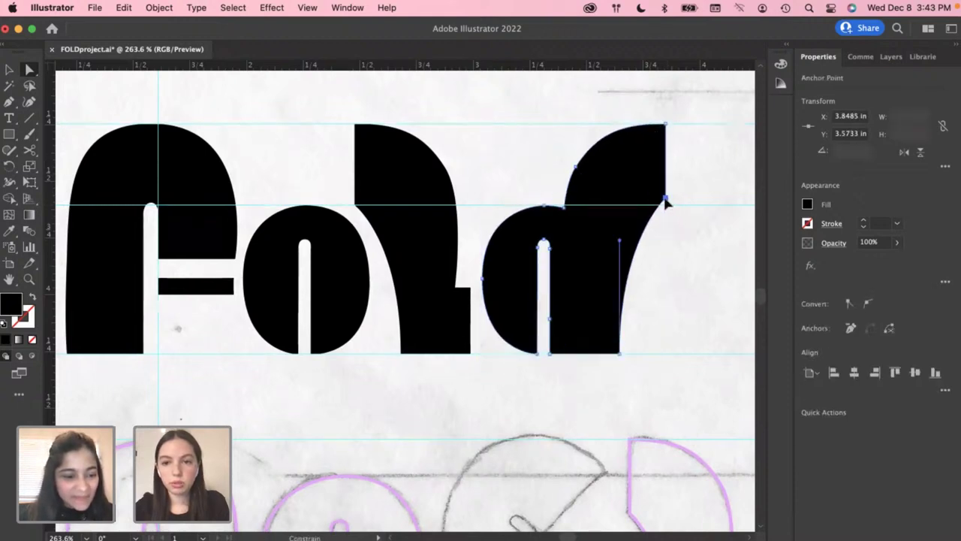
left_click_drag(666, 201, 668, 207)
left_click(533, 181)
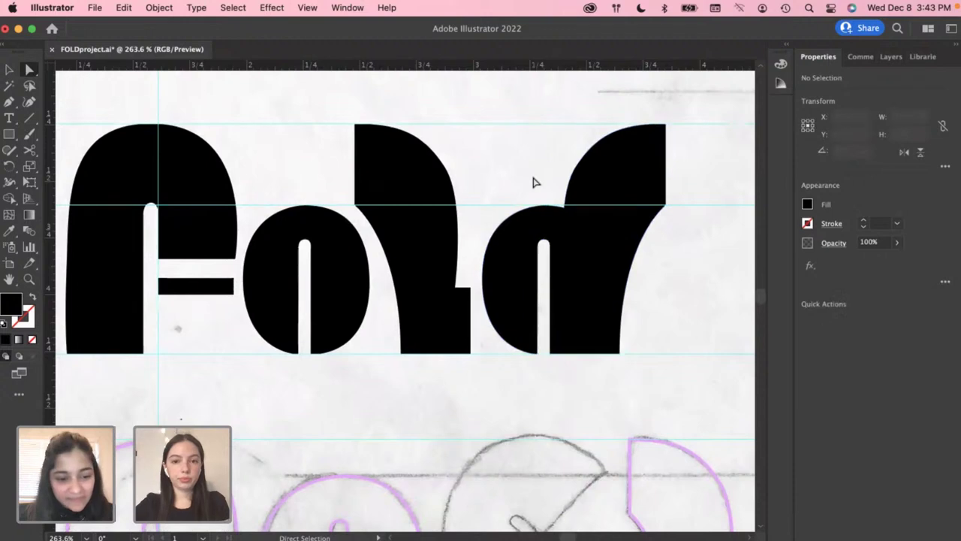
scroll(534, 181, "down", 3)
scroll(449, 193, "down", 3)
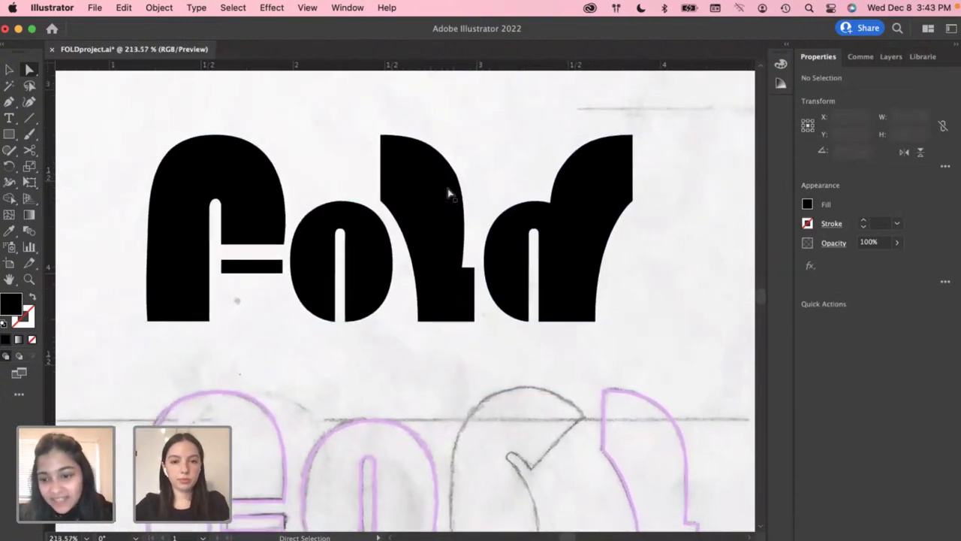
key("v")
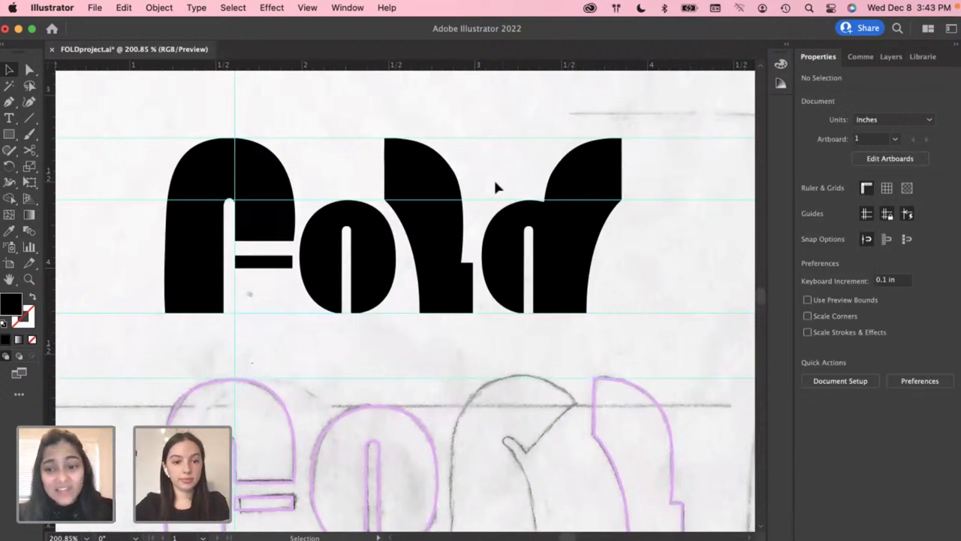
scroll(493, 175, "down", 3)
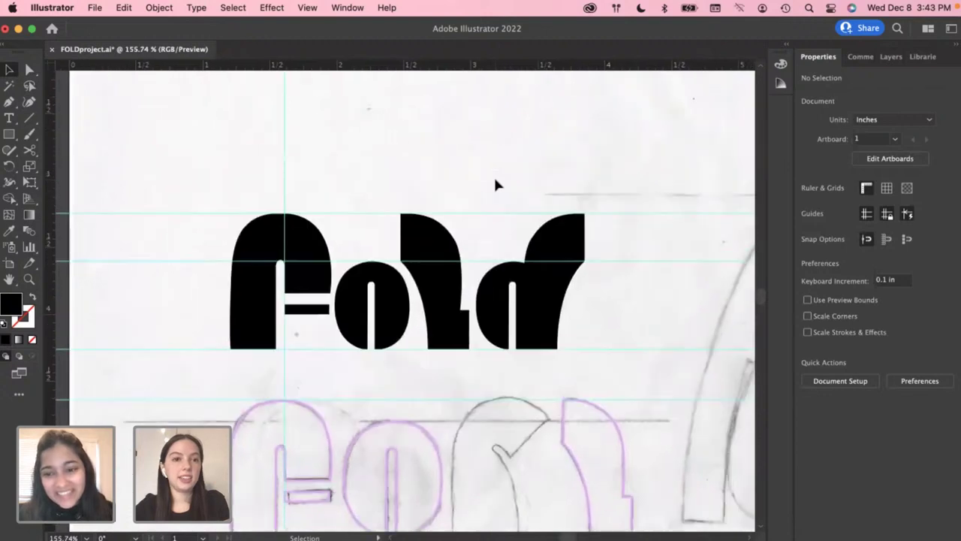
left_click(10, 121)
Create a text box at the top left set in Vitalitea Regular
left_click_drag(107, 100, 234, 163)
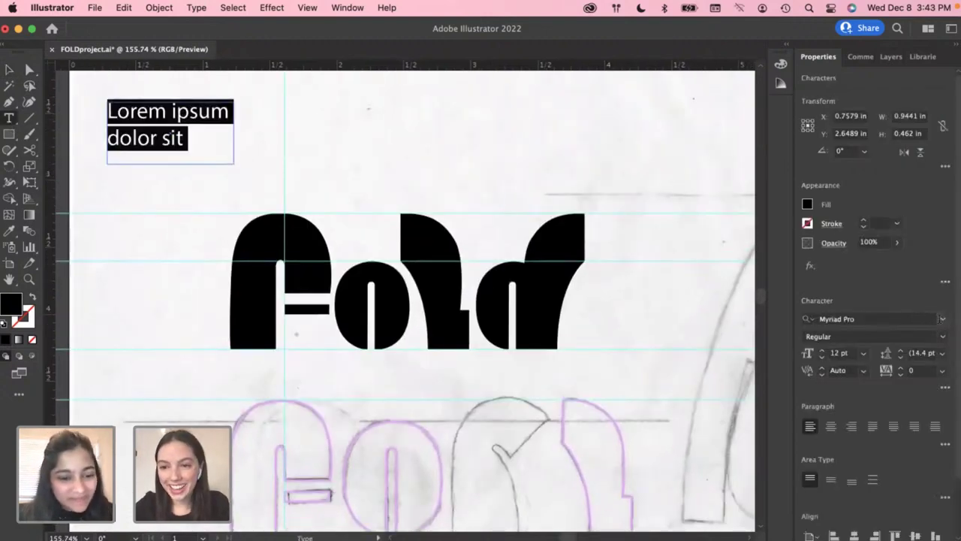
left_click(941, 320)
scroll(731, 458, "down", 10)
scroll(731, 469, "down", 15)
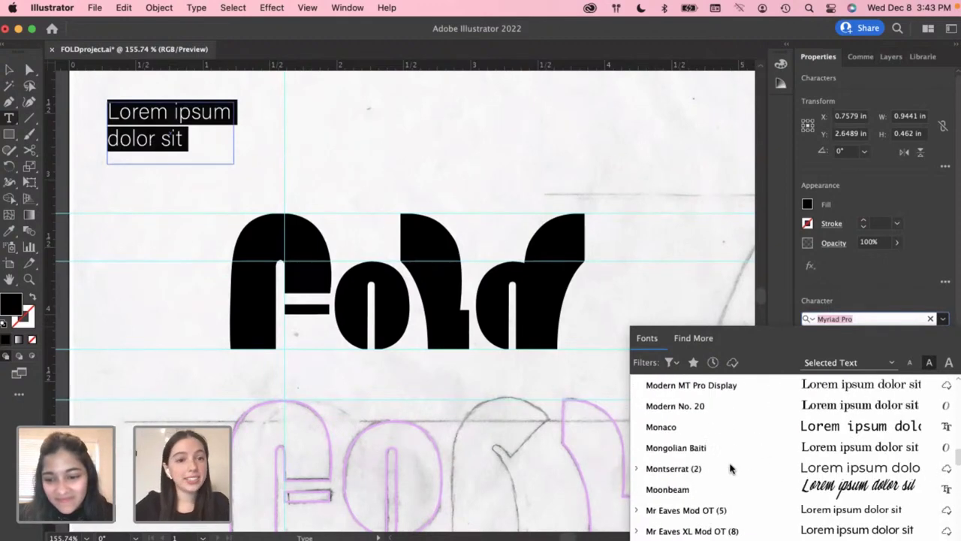
scroll(730, 468, "down", 20)
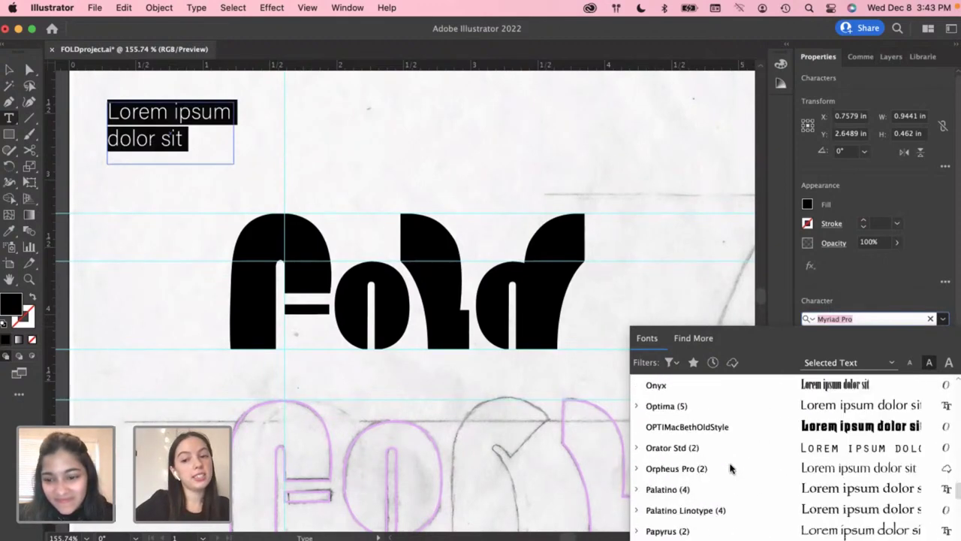
scroll(730, 468, "down", 5)
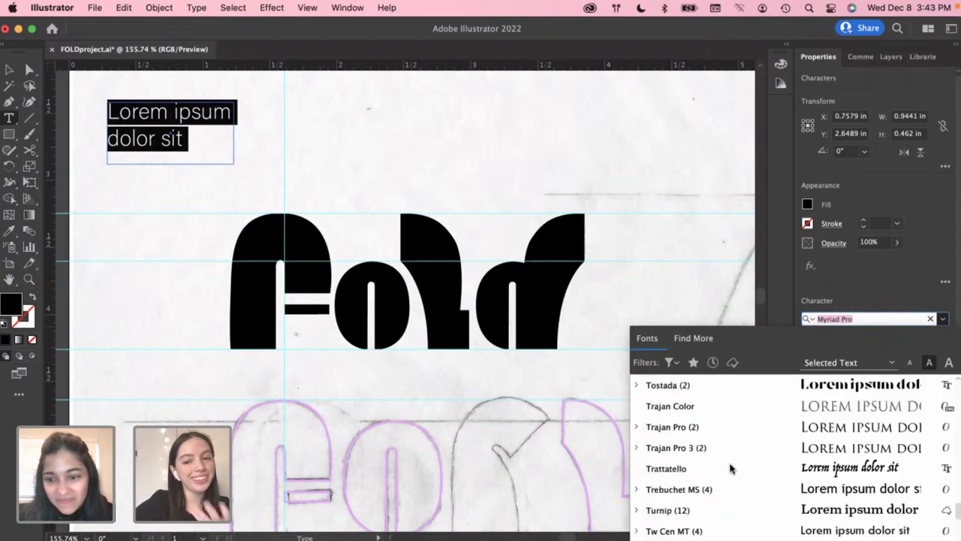
scroll(731, 469, "up", 8)
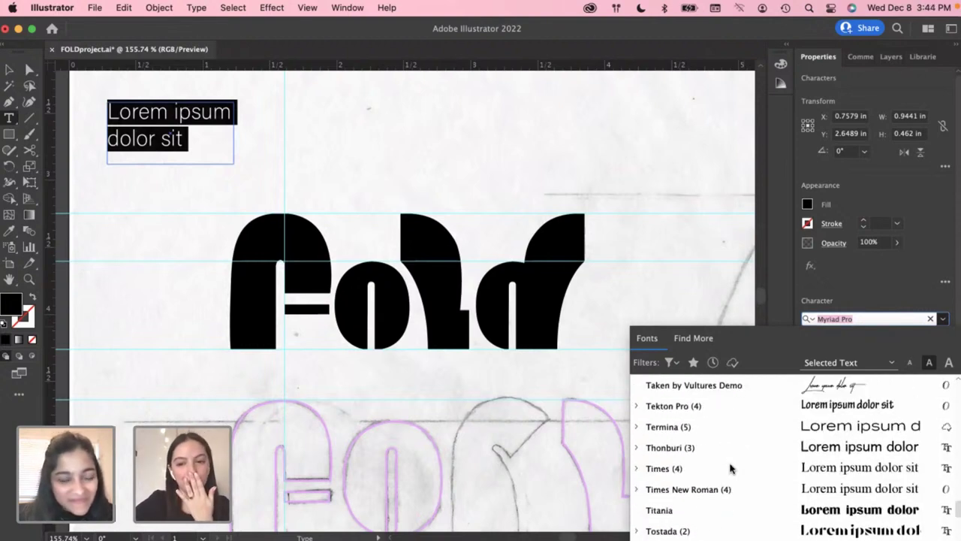
scroll(639, 446, "up", 2)
scroll(694, 483, "down", 2)
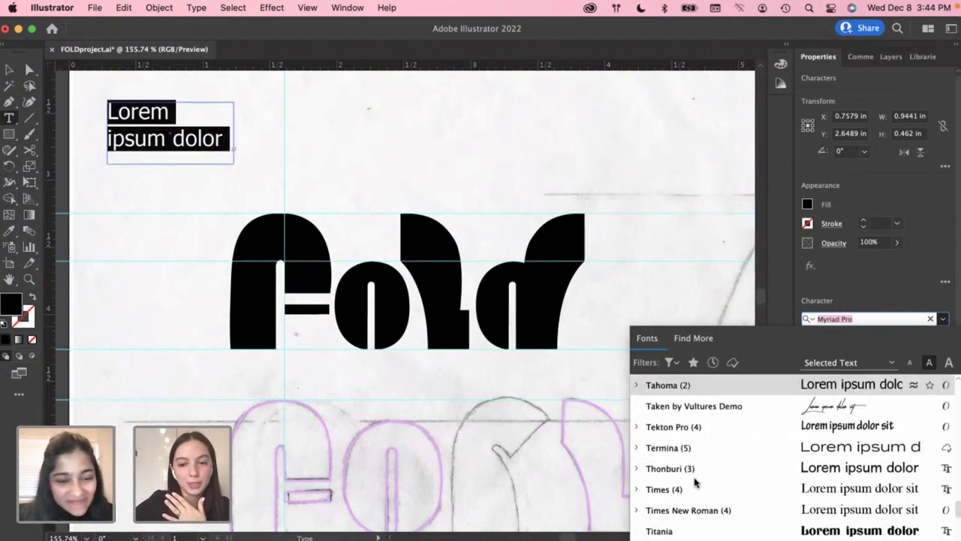
scroll(695, 483, "down", 3)
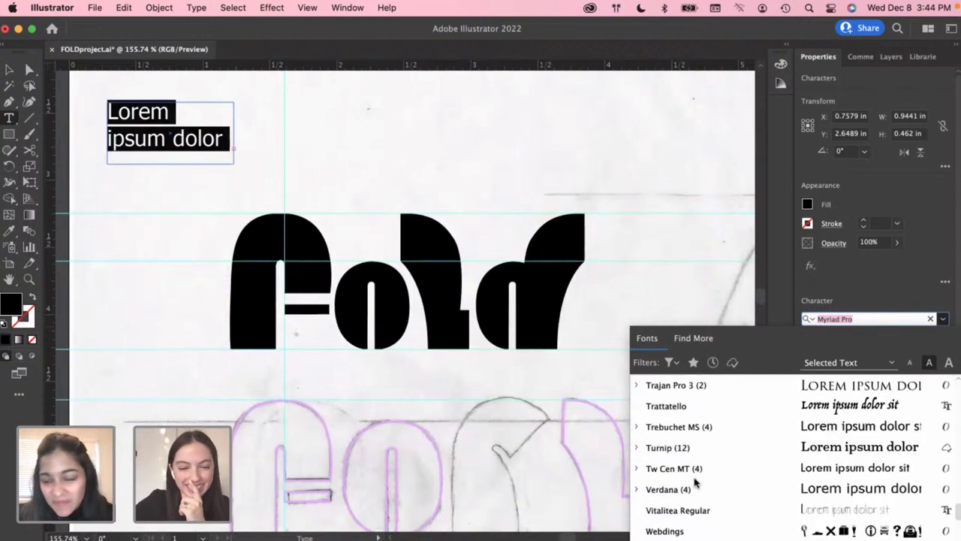
scroll(695, 483, "down", 3)
scroll(694, 483, "up", 4)
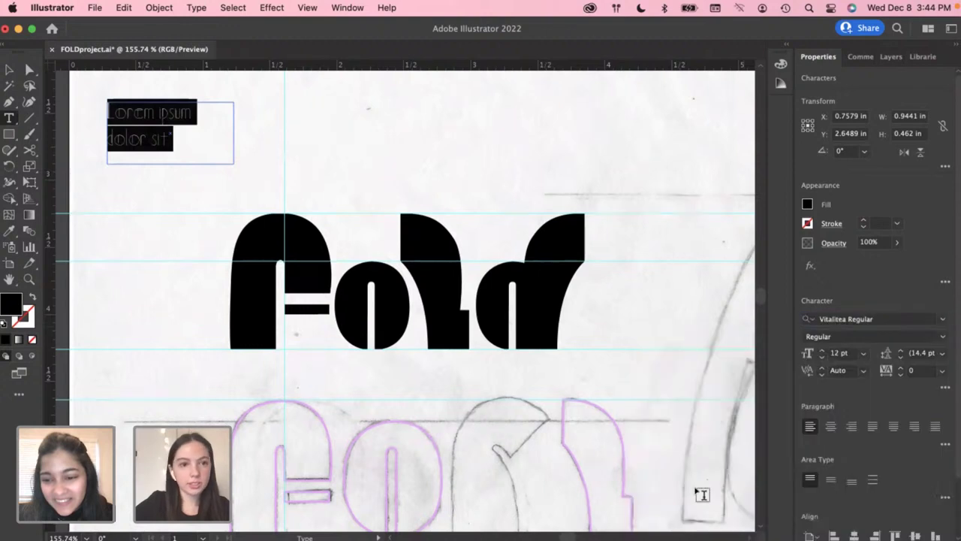
left_click(695, 488)
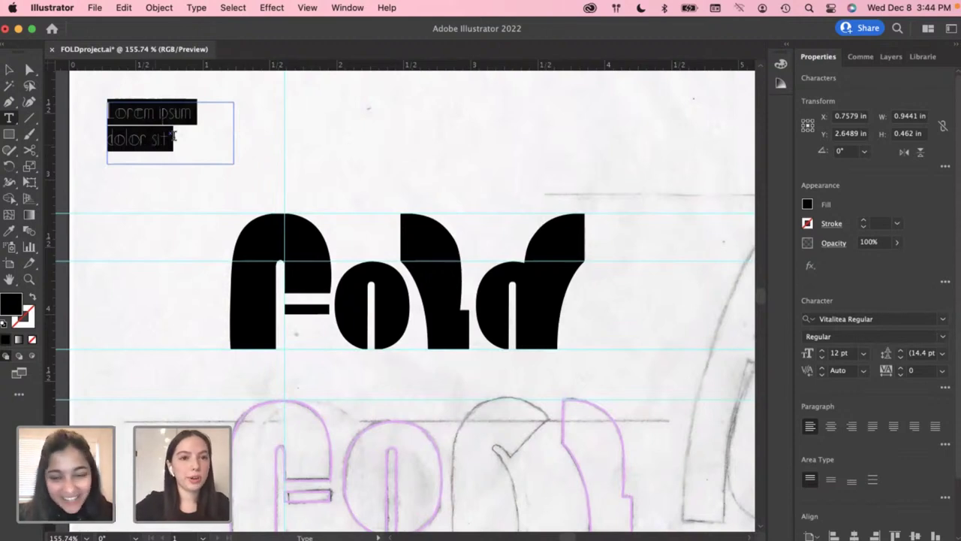
Type a greeting and a name, lowercase and in caps, as sample text to test the typeface
type("Hello")
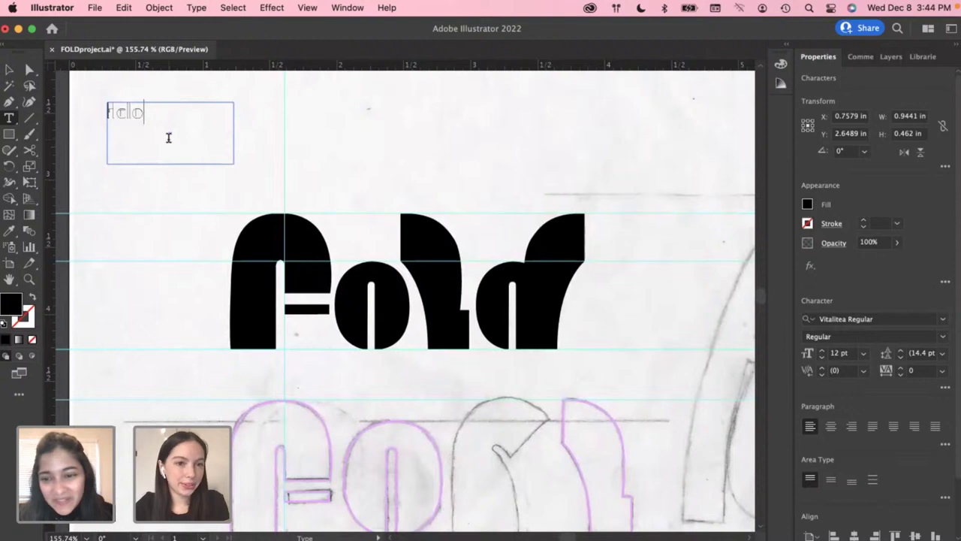
type(" pao")
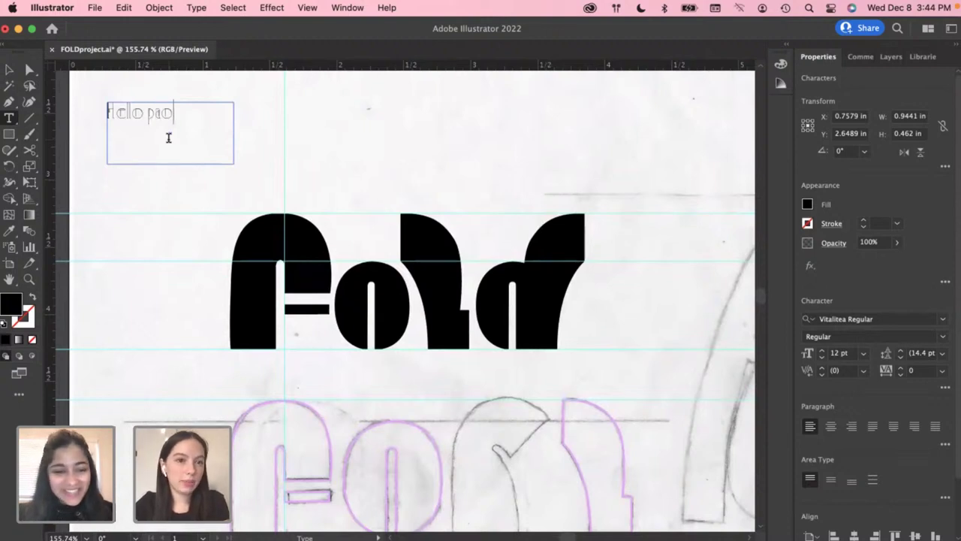
type("la PAOLA")
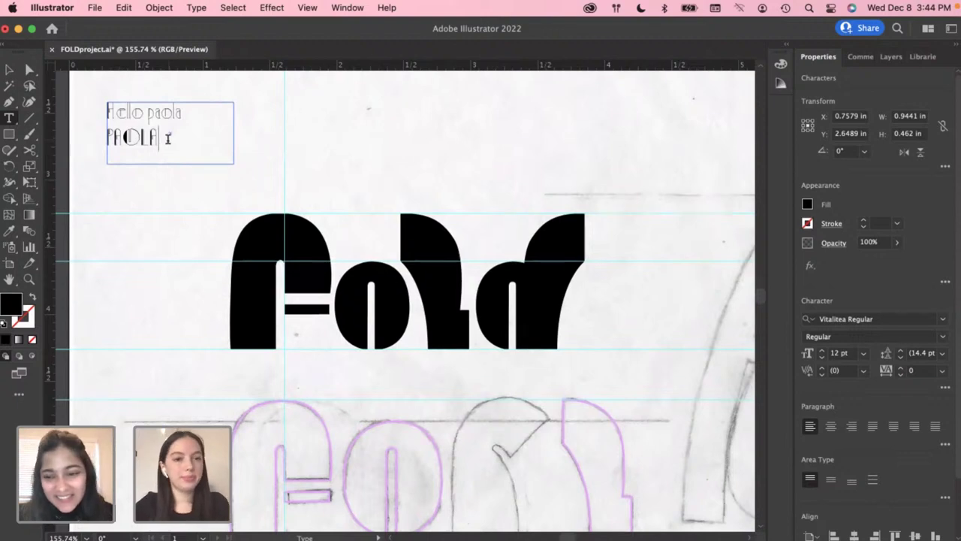
key("Escape")
scroll(114, 106, "up", 4)
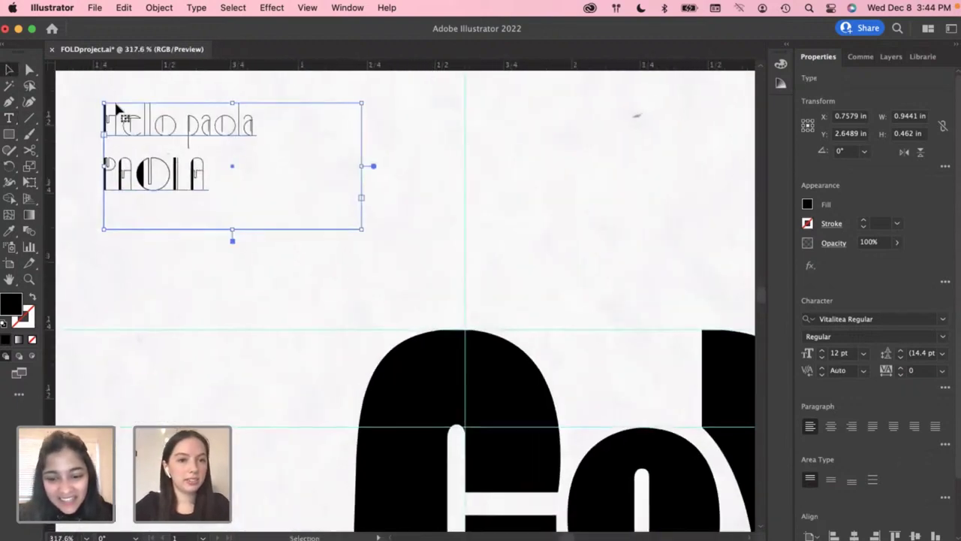
scroll(116, 109, "up", 3)
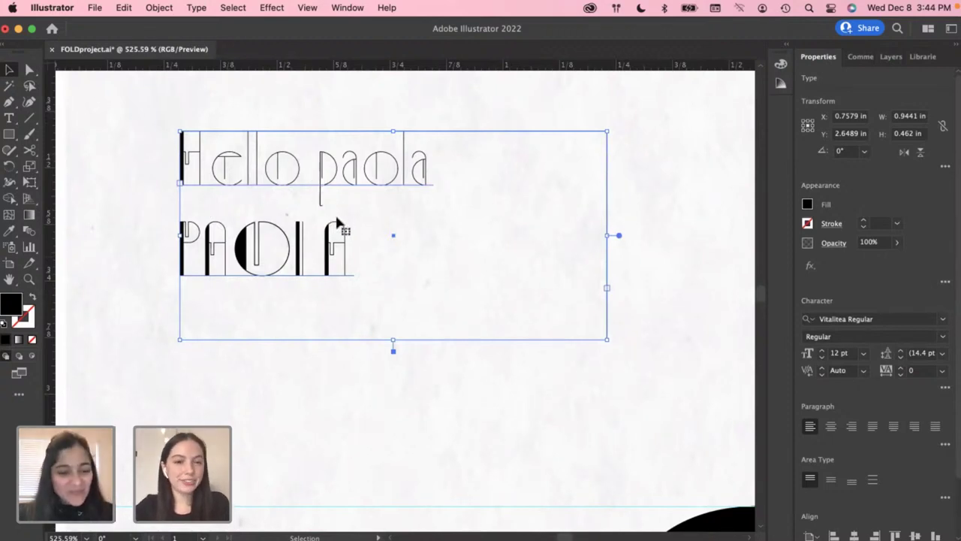
scroll(346, 226, "down", 3)
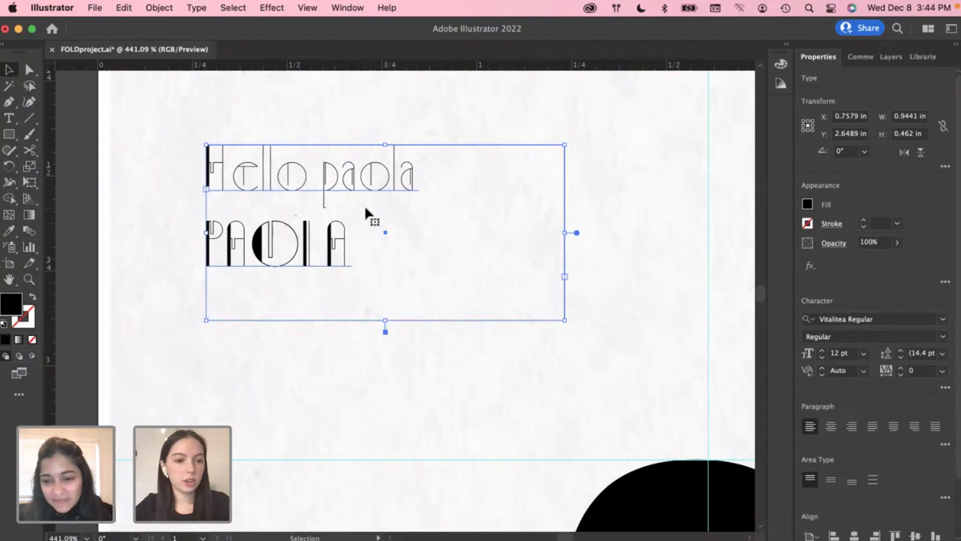
scroll(366, 211, "down", 3)
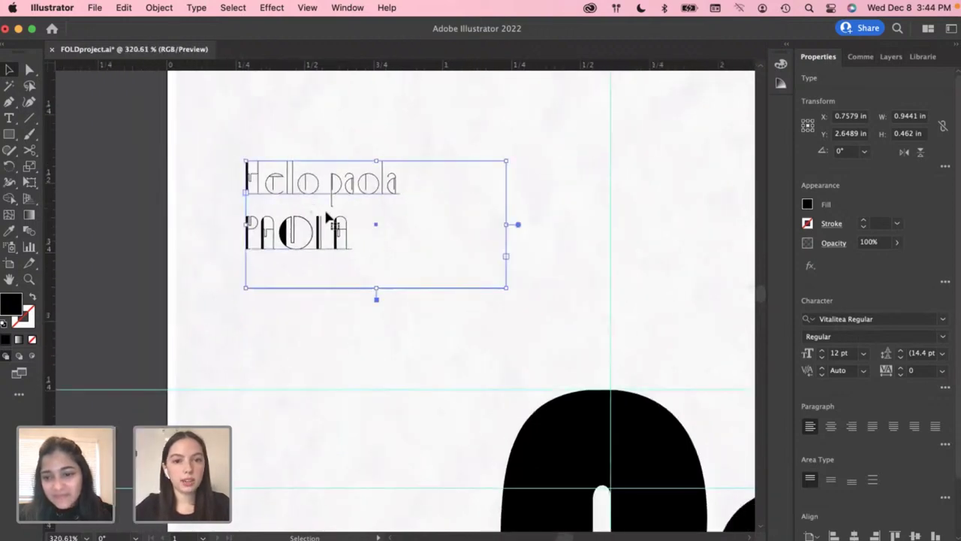
scroll(328, 218, "right", 3)
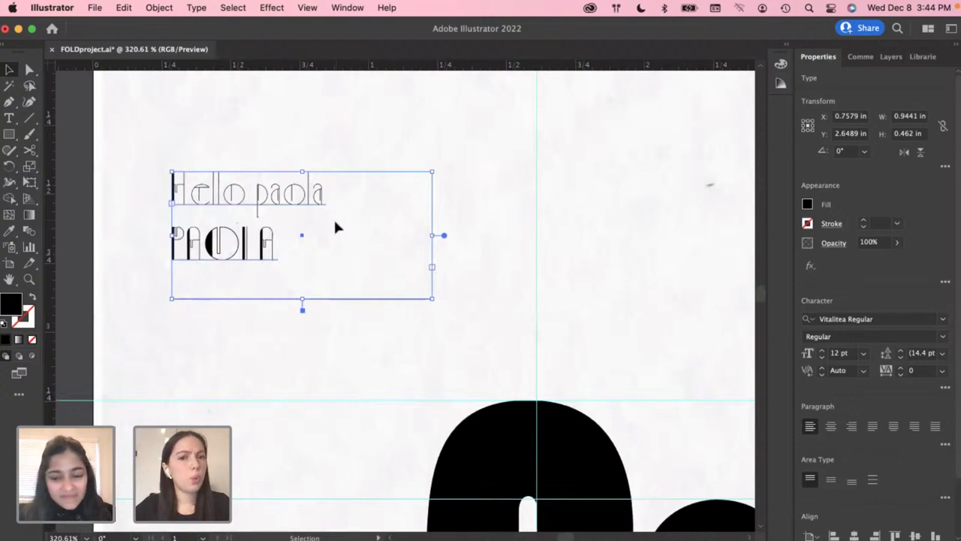
scroll(335, 226, "down", 5)
key("Delete")
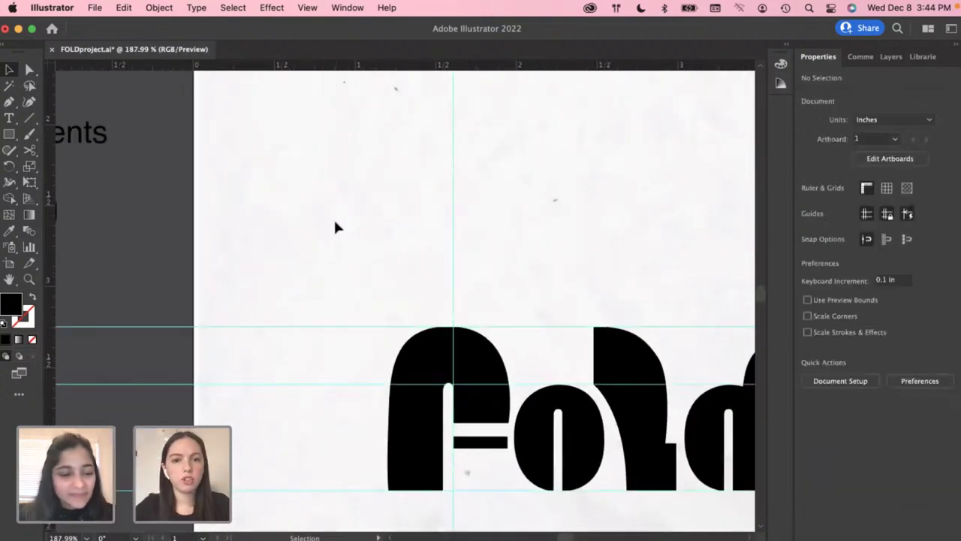
scroll(463, 253, "right", 3)
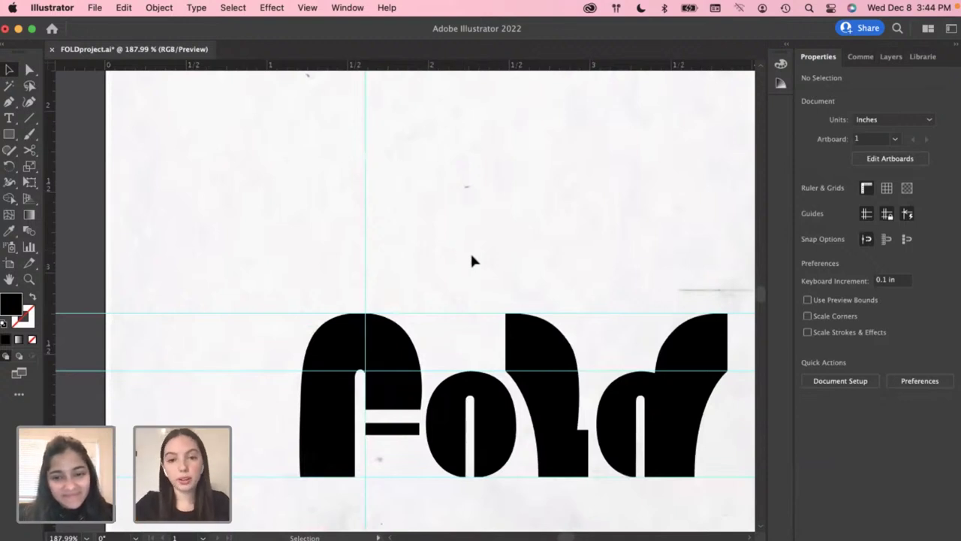
scroll(534, 280, "right", 3)
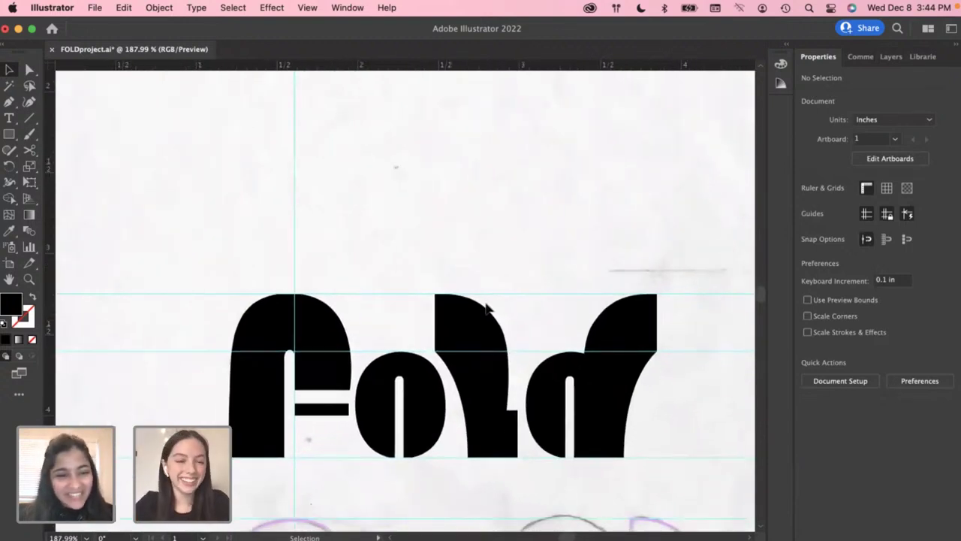
scroll(487, 308, "up", 5)
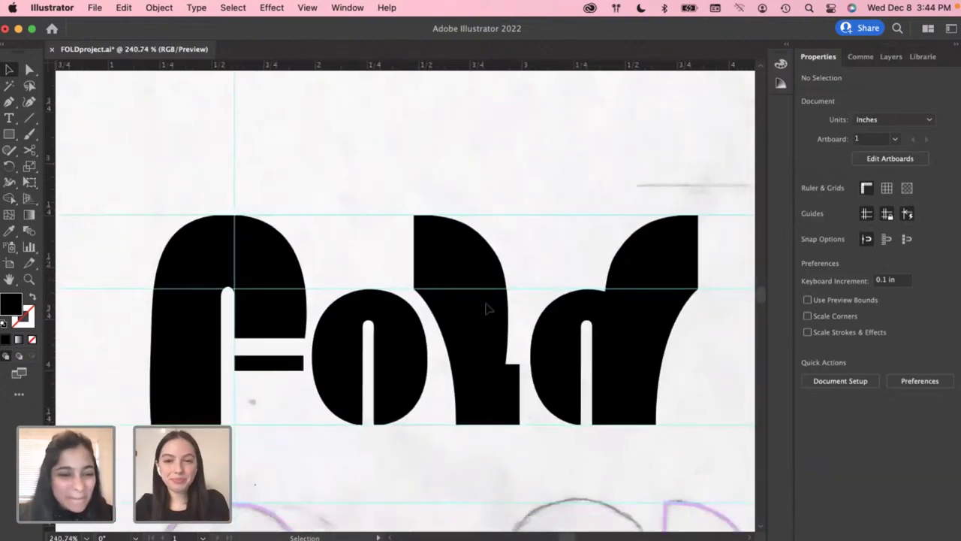
scroll(410, 386, "up", 4)
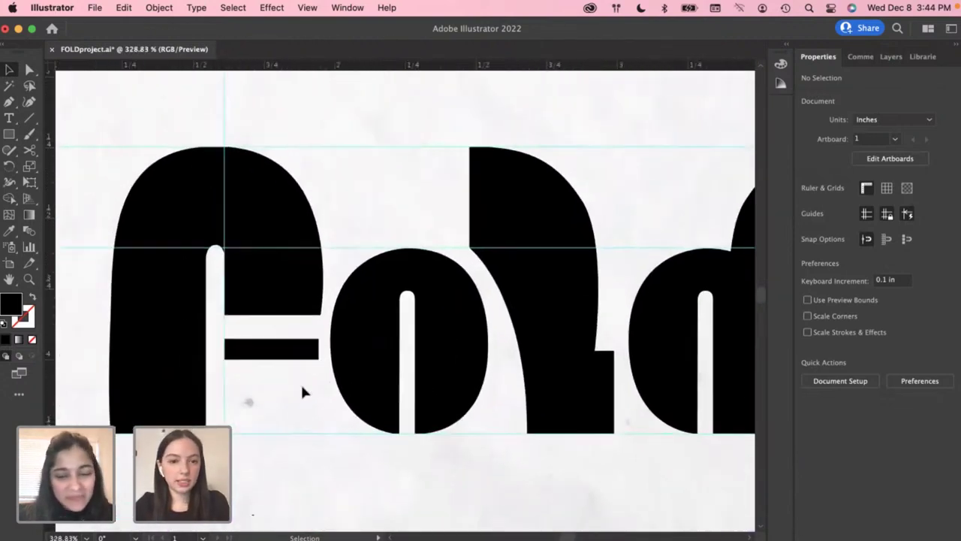
left_click(285, 359)
left_click_drag(284, 357, 283, 342)
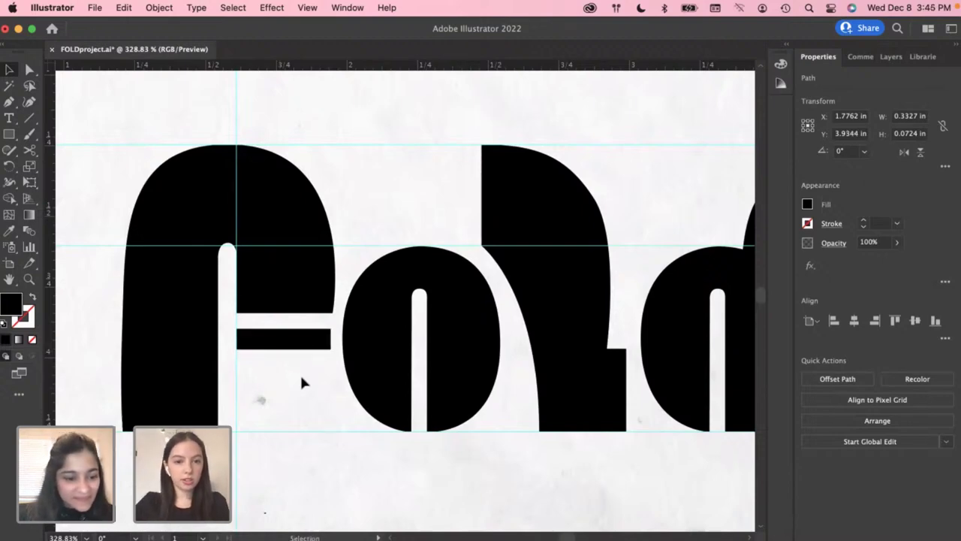
left_click(299, 373)
scroll(301, 383, "down", 8)
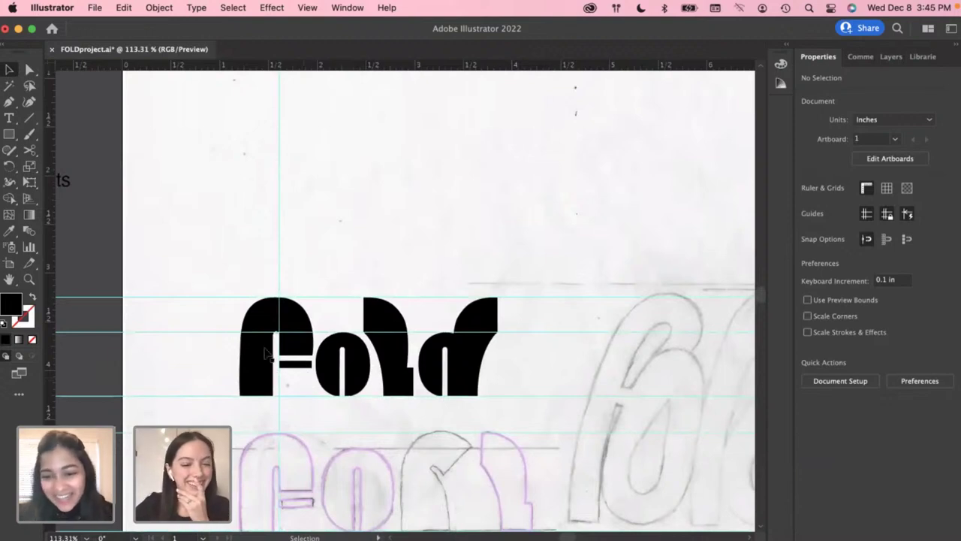
scroll(267, 351, "up", 4)
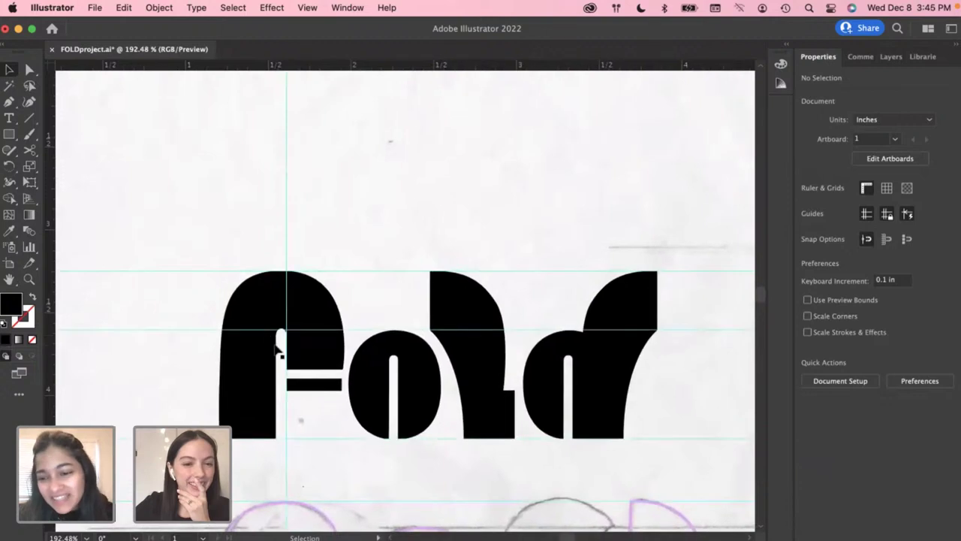
scroll(278, 349, "up", 3)
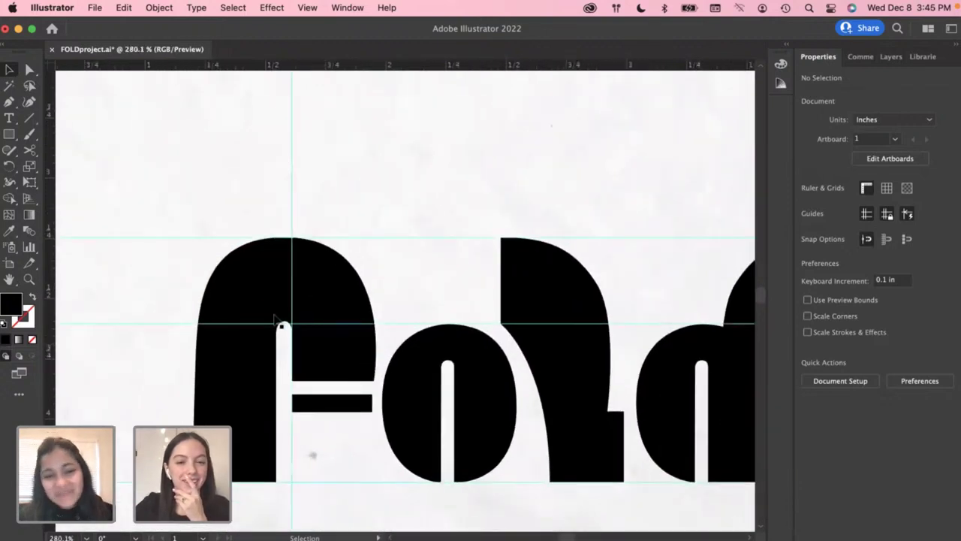
scroll(277, 321, "up", 4)
Move the top point of the F's slot down onto the horizontal guide
left_click(283, 344)
scroll(283, 346, "up", 3)
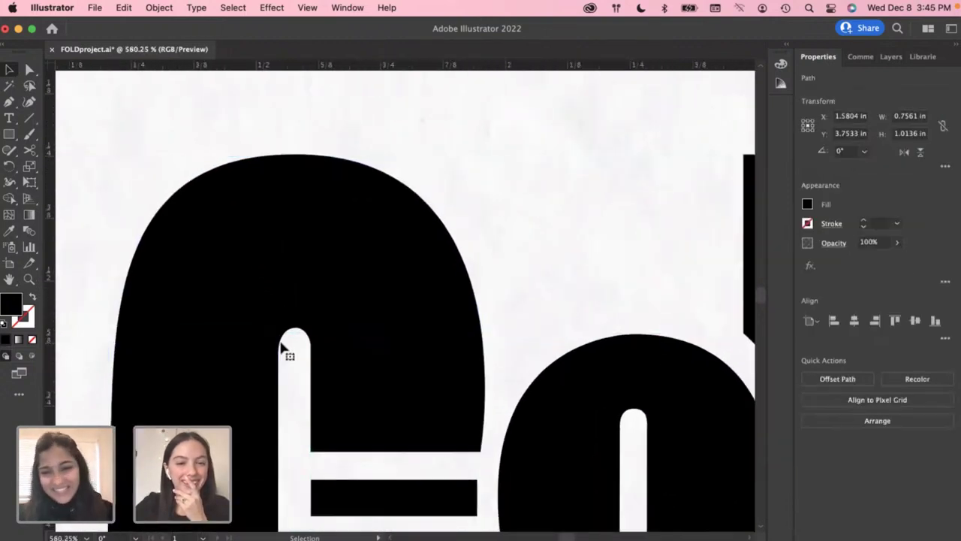
key("a")
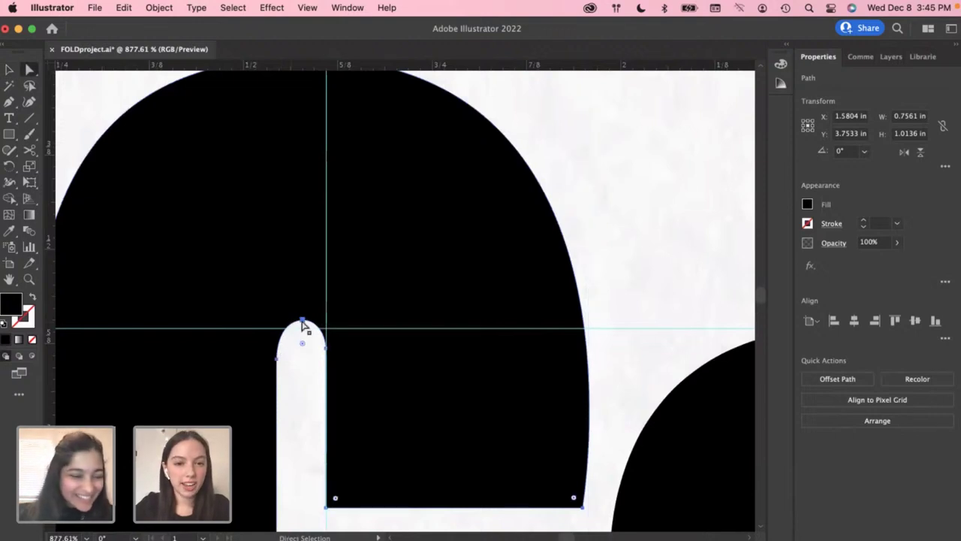
left_click(276, 361)
scroll(293, 334, "up", 2)
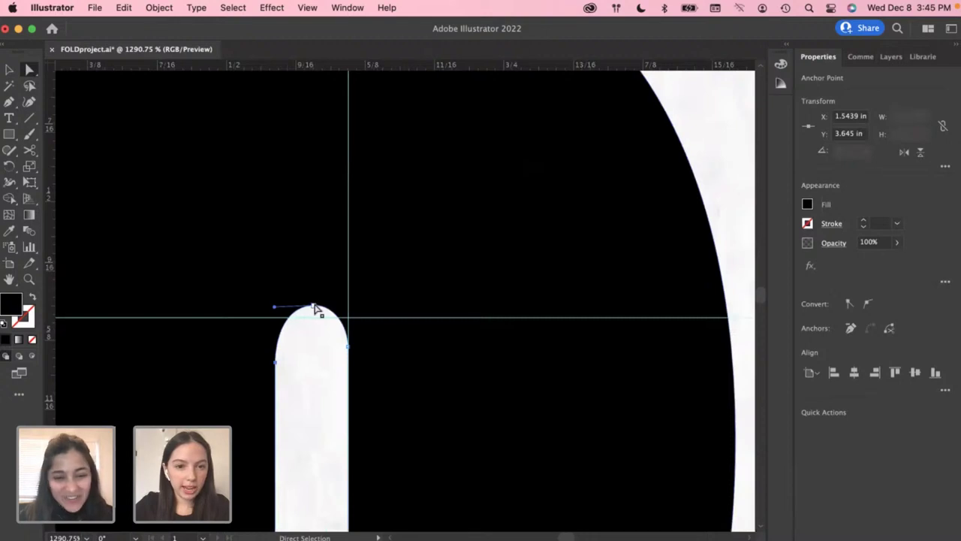
left_click_drag(314, 309, 313, 321)
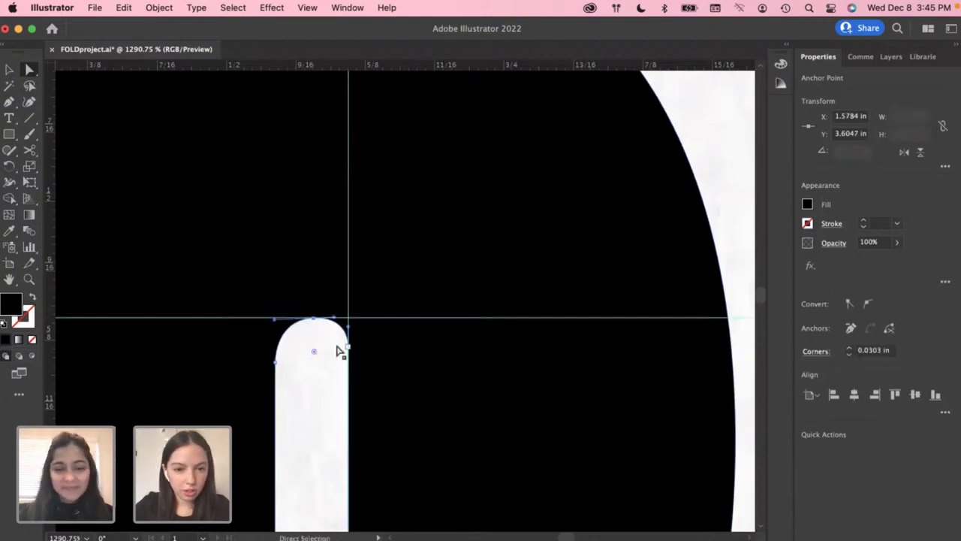
Adjust the slot's left point and pull its right point down to reshape the curve
left_click_drag(275, 361, 275, 359)
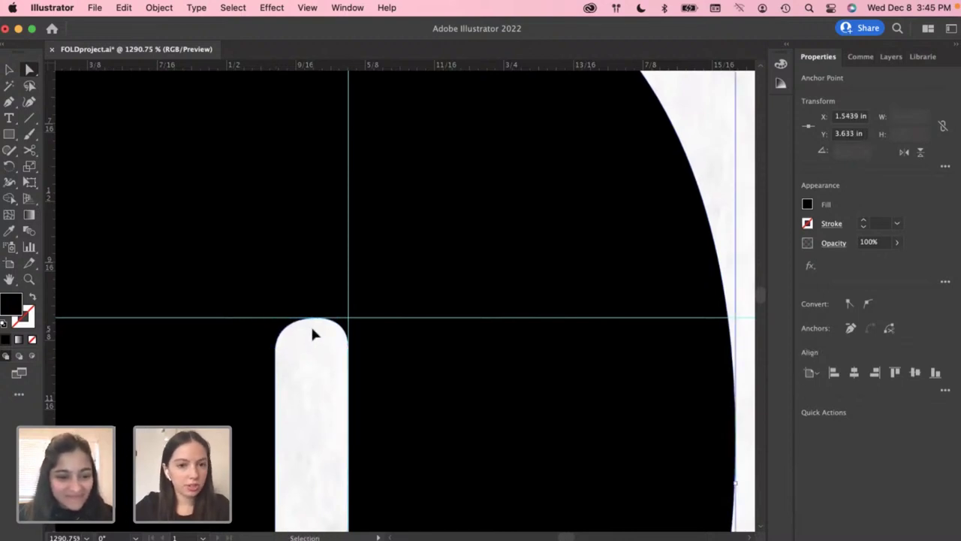
left_click_drag(349, 350, 350, 361)
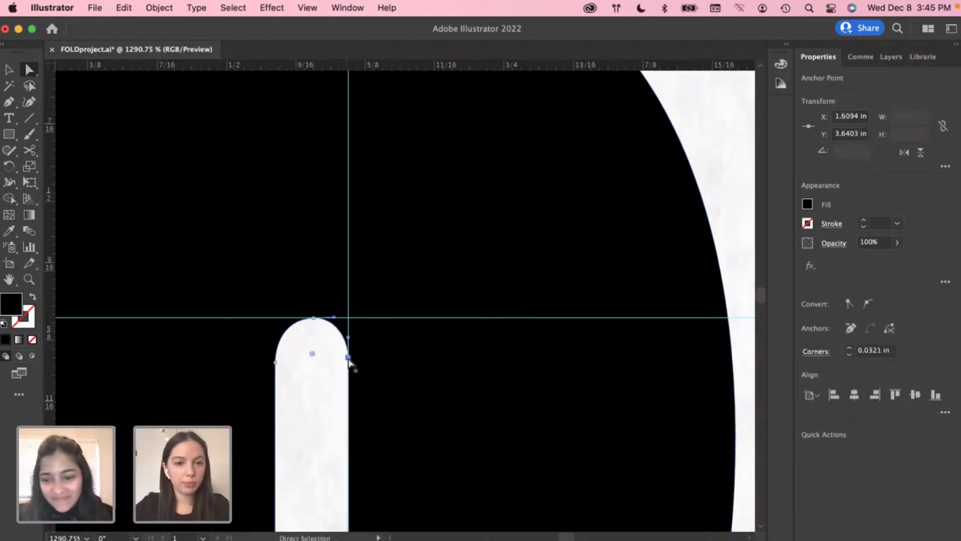
left_click(297, 389)
scroll(281, 368, "down", 5)
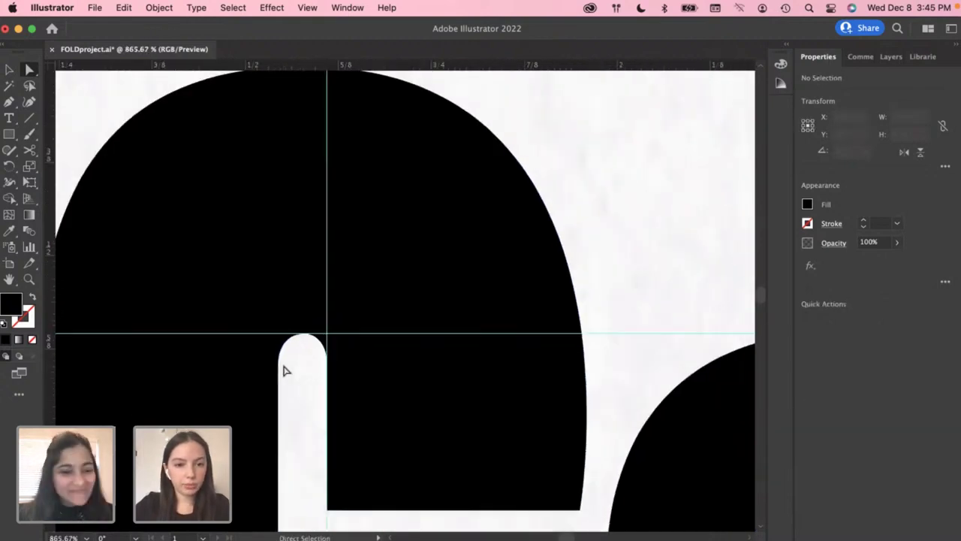
scroll(306, 346, "up", 5)
scroll(306, 347, "down", 4)
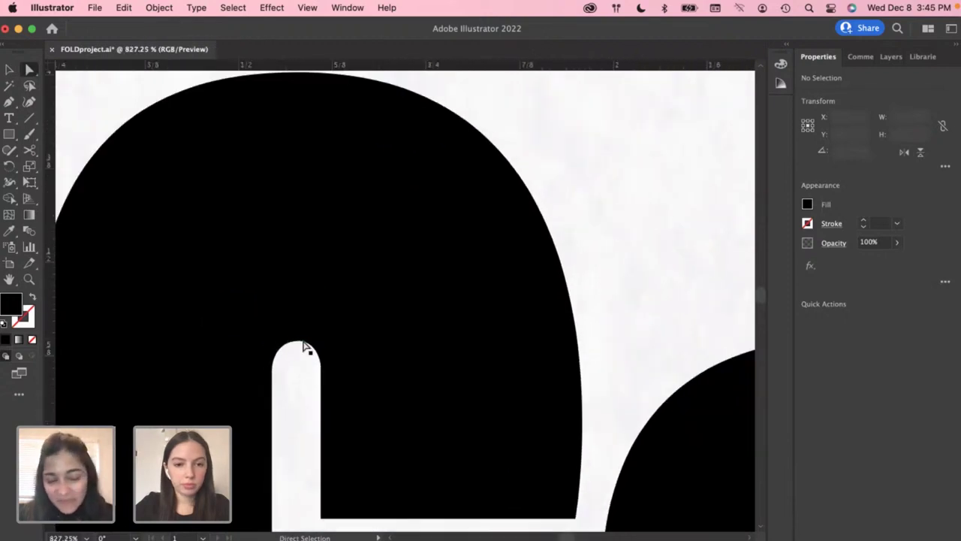
scroll(541, 275, "down", 5)
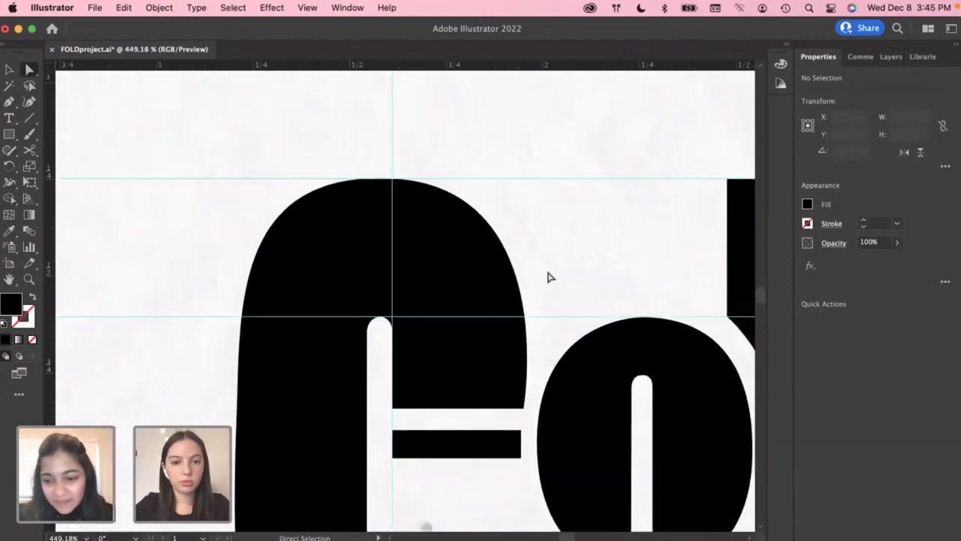
scroll(548, 275, "right", 3)
scroll(548, 275, "down", 2)
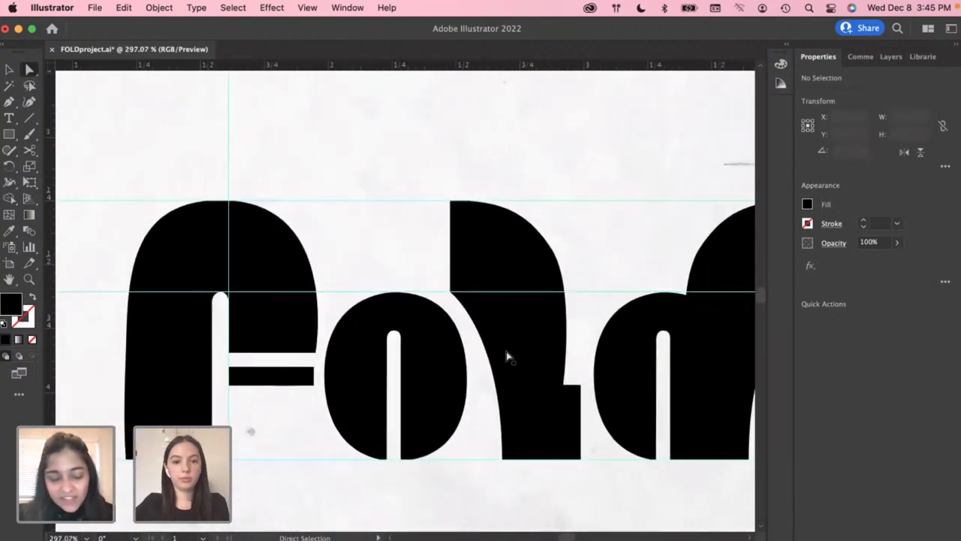
scroll(499, 352, "right", 3)
scroll(500, 351, "left", 1)
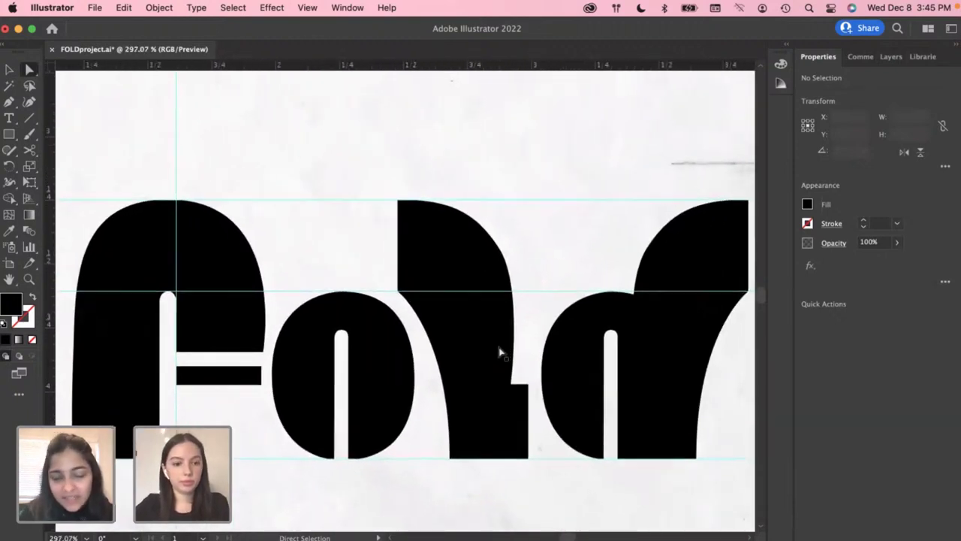
key("v")
scroll(530, 241, "down", 2)
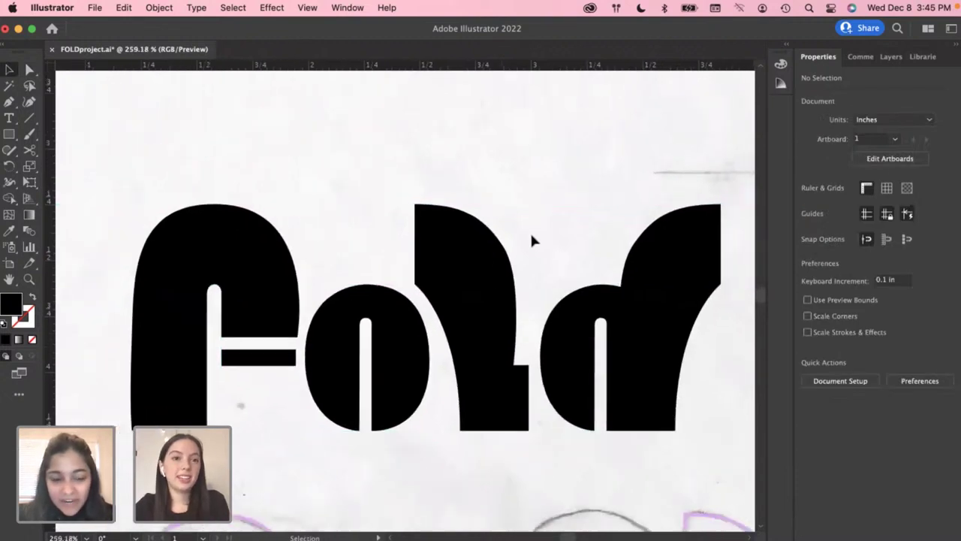
scroll(440, 225, "left", 1)
scroll(442, 235, "left", 2)
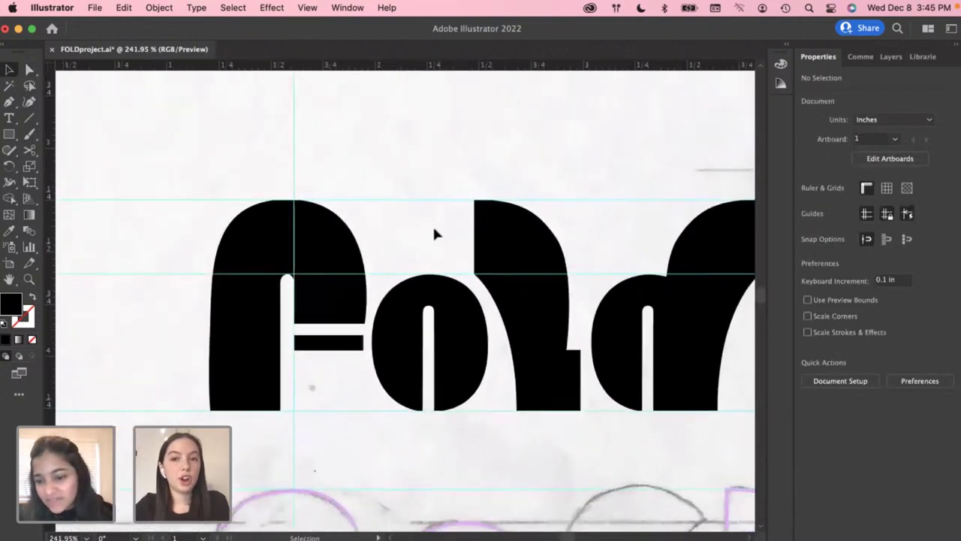
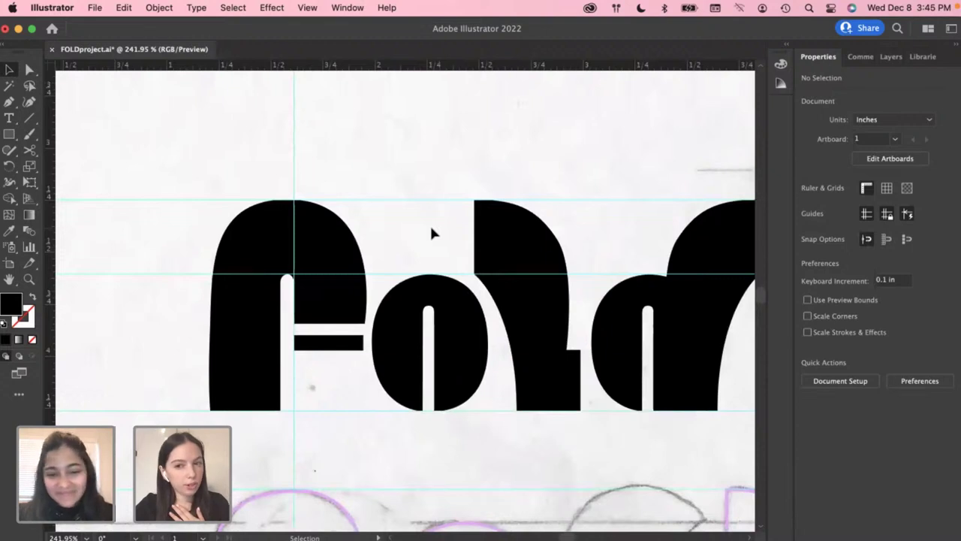
Save the Fold wordmark document and zoom in on the lettering
scroll(449, 255, "down", 3)
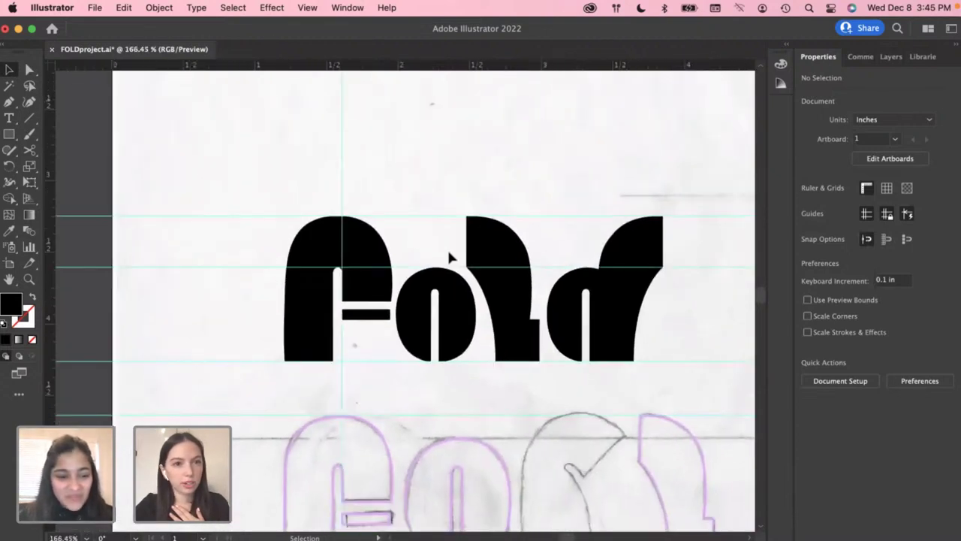
key("super+s")
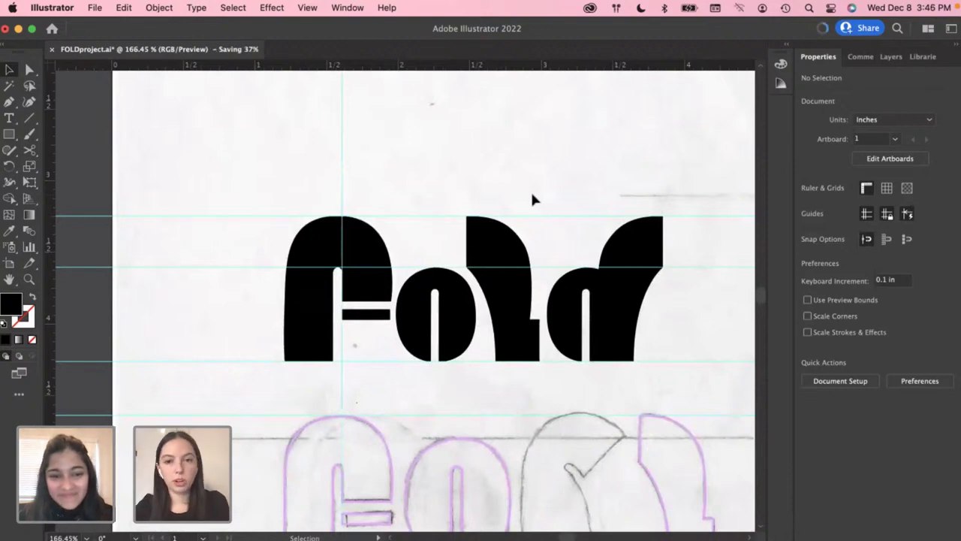
scroll(357, 214, "up", 3)
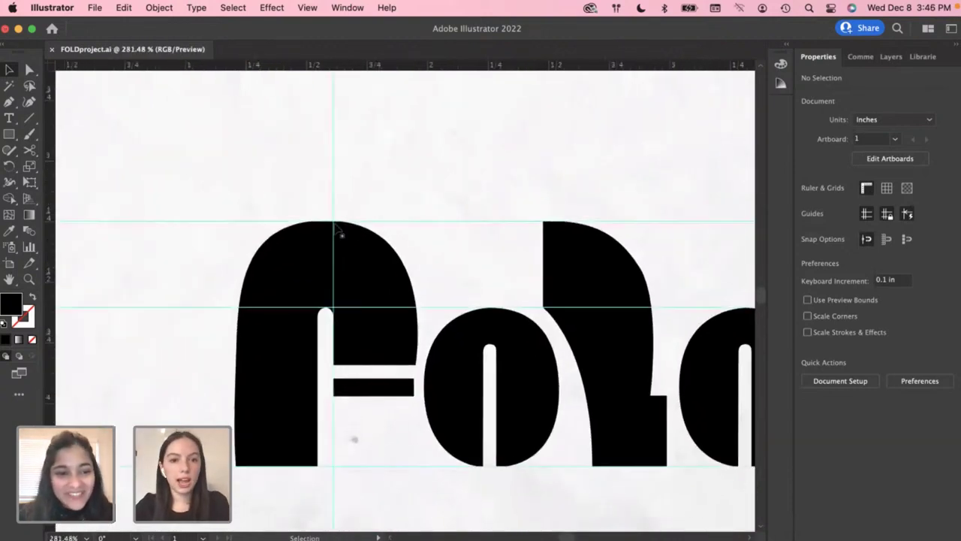
scroll(338, 225, "up", 3)
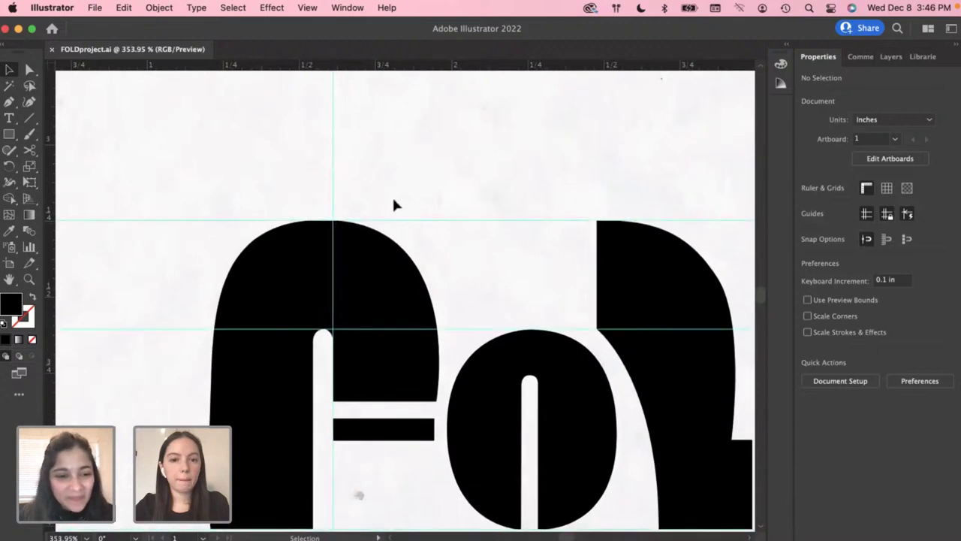
scroll(412, 217, "down", 2)
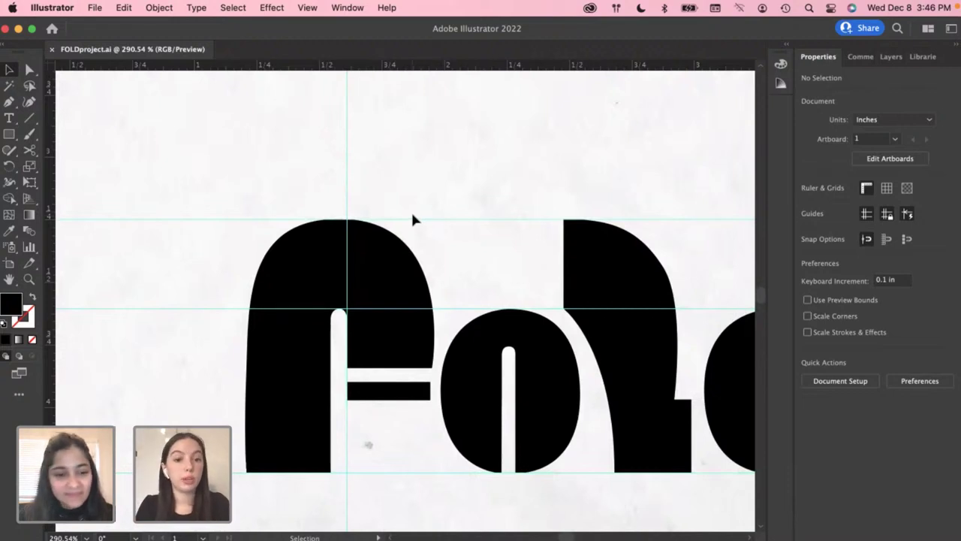
scroll(242, 434, "up", 1)
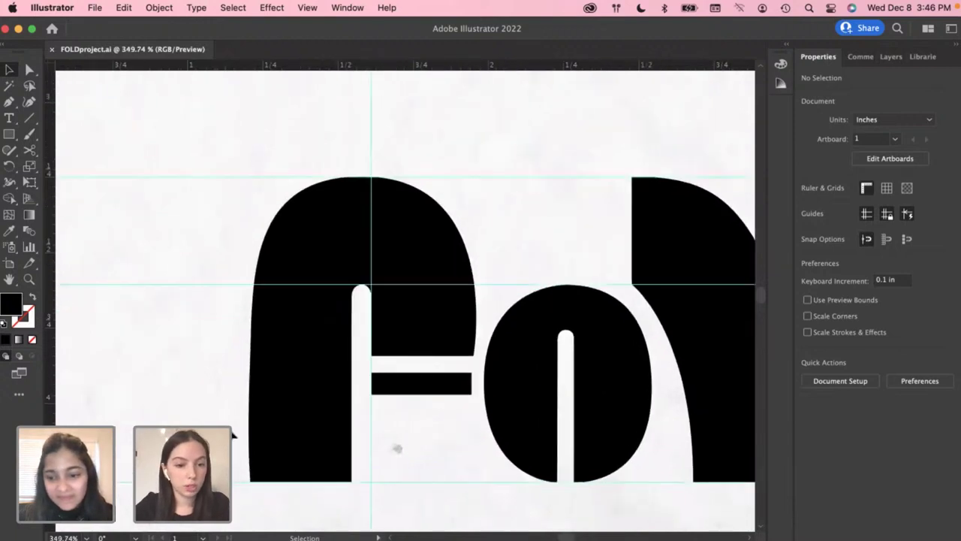
Inspect the F's anchor points with Direct Selection, then deselect it
left_click(254, 470)
key("a")
left_click(254, 469)
scroll(253, 470, "up", 4)
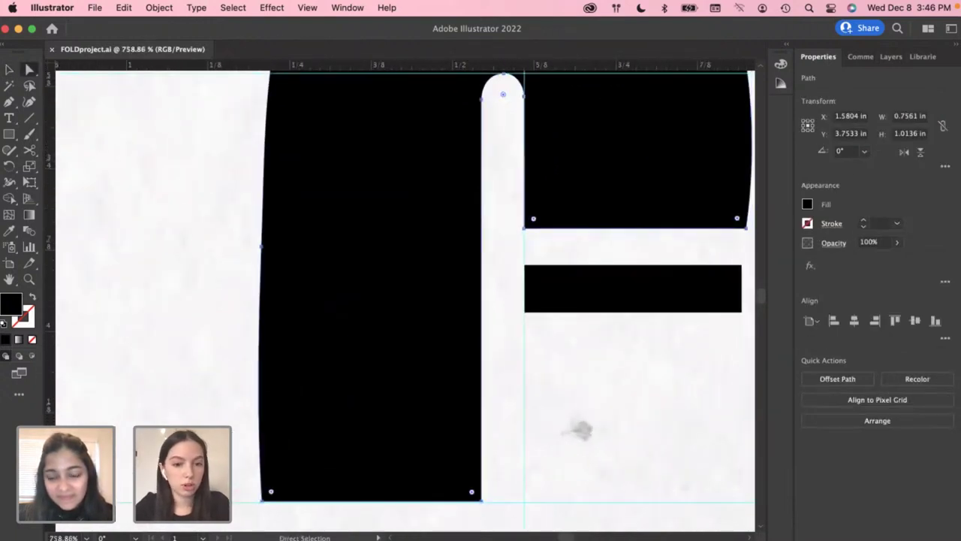
scroll(233, 454, "up", 1)
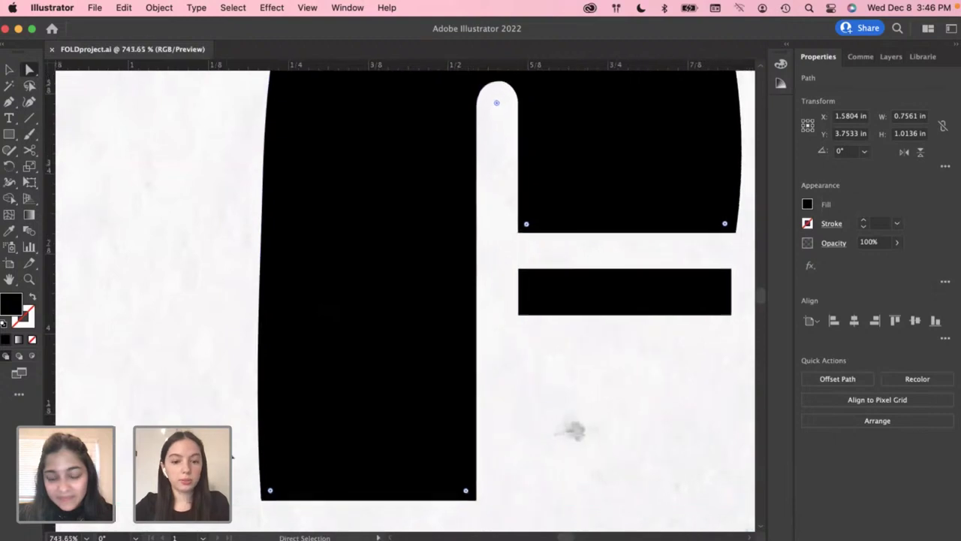
key("v")
key("super+shift+a")
Show the guides and check the L and remaining letters across the wordmark
scroll(233, 456, "down", 5)
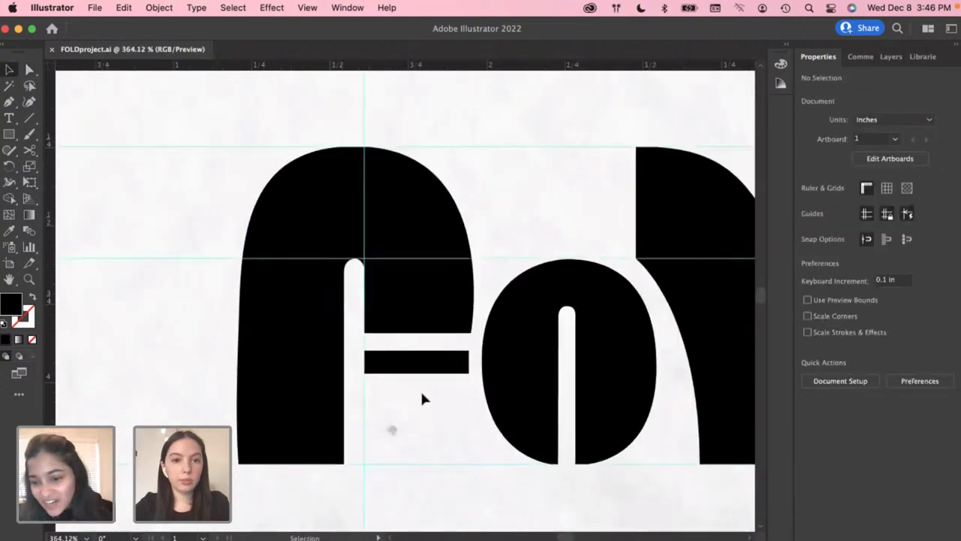
key("super+semicolon")
scroll(420, 388, "right", 2)
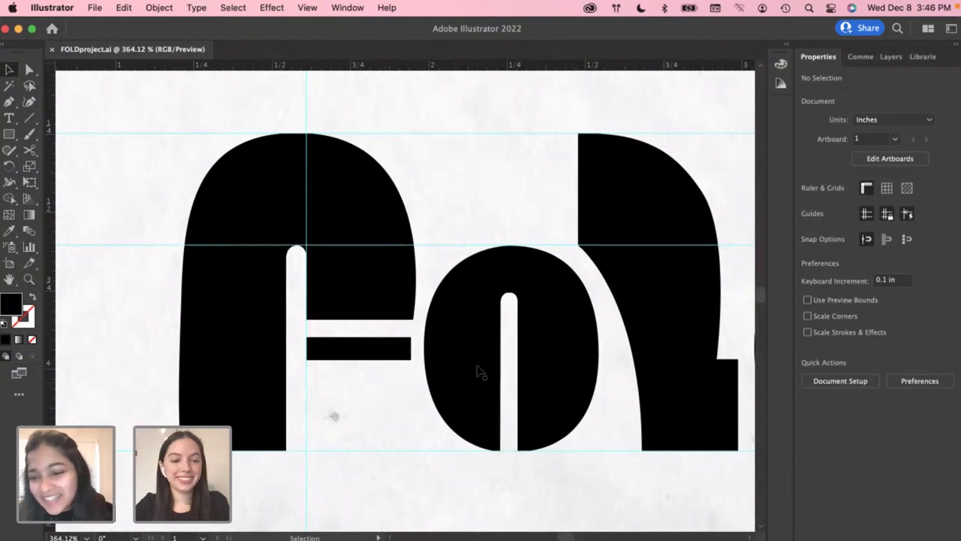
scroll(480, 368, "down", 3)
scroll(549, 360, "right", 2)
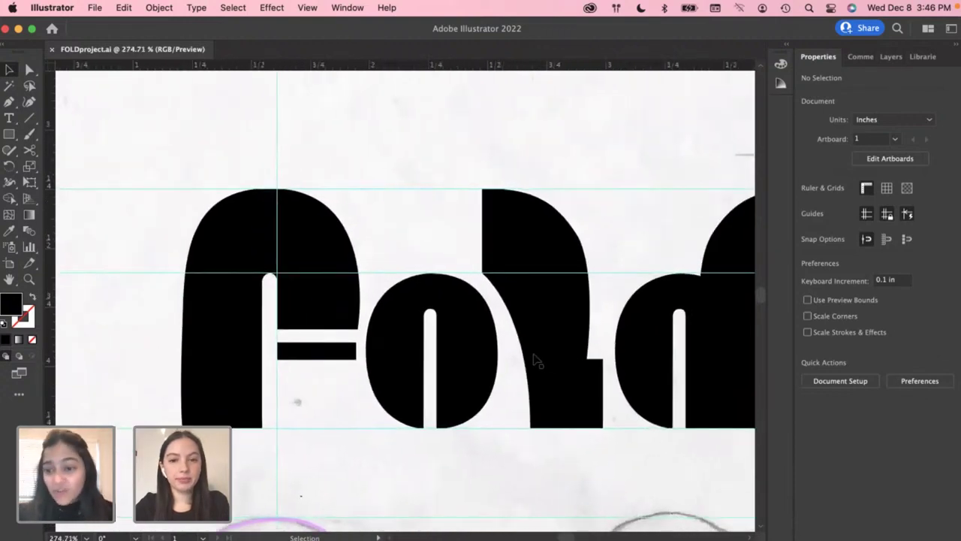
scroll(538, 361, "right", 2)
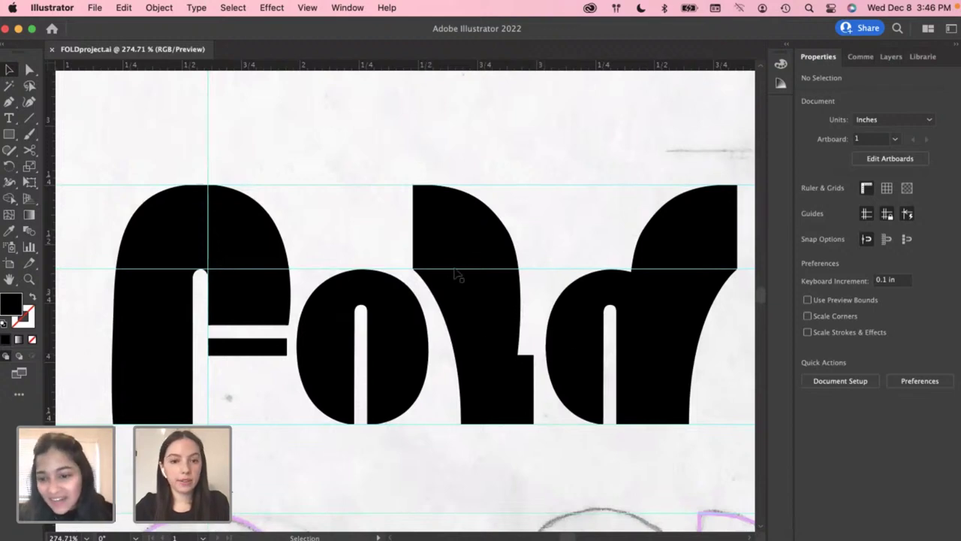
left_click(480, 259)
left_click(554, 256)
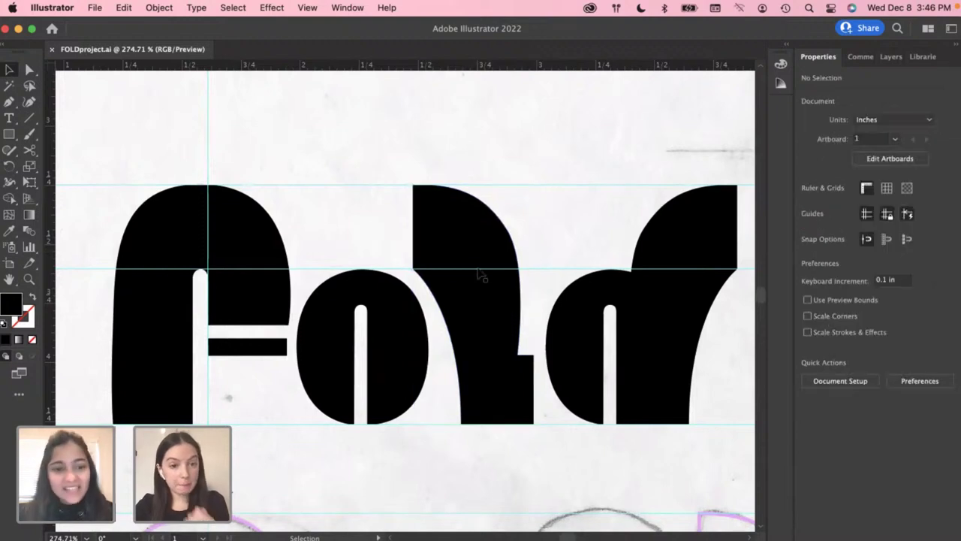
scroll(484, 278, "down", 3)
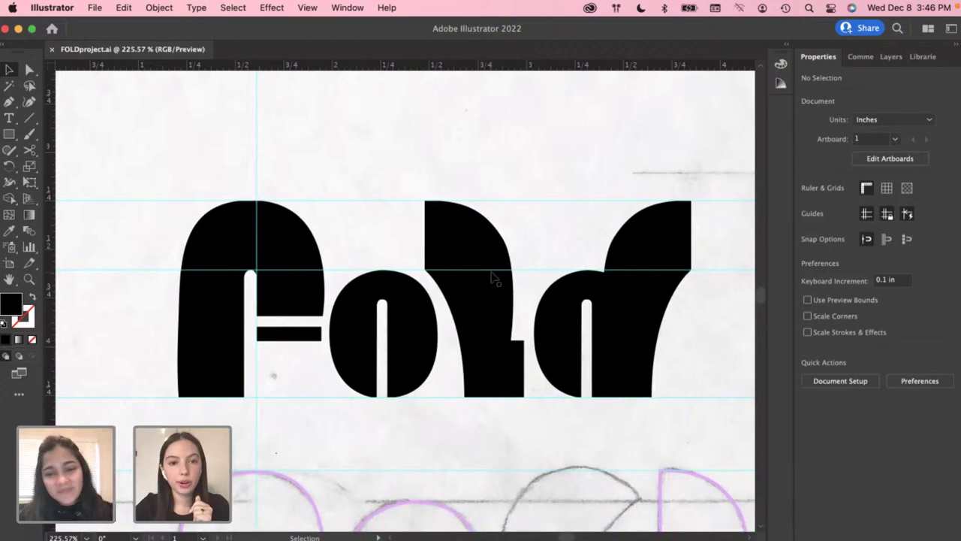
scroll(494, 278, "down", 4)
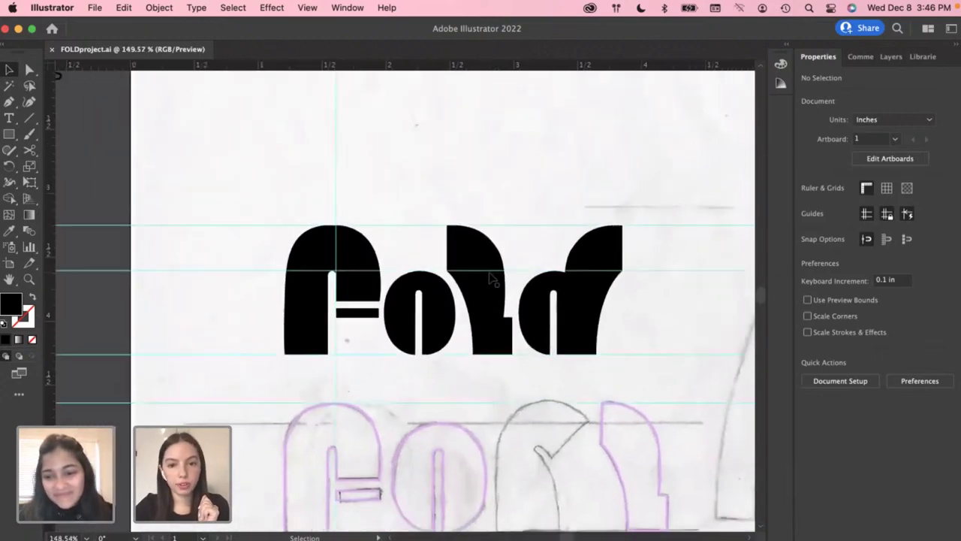
scroll(490, 278, "down", 1)
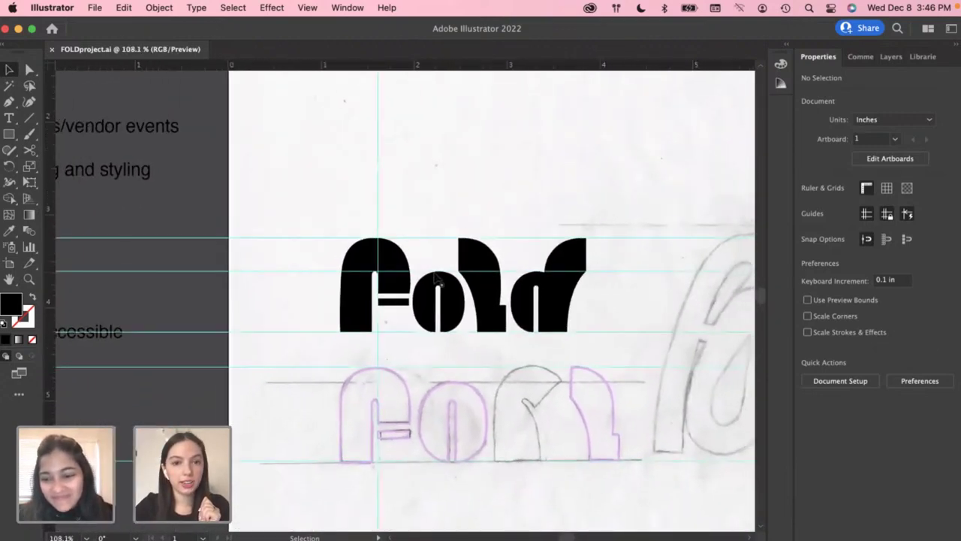
scroll(439, 279, "down", 2)
scroll(488, 279, "down", 1)
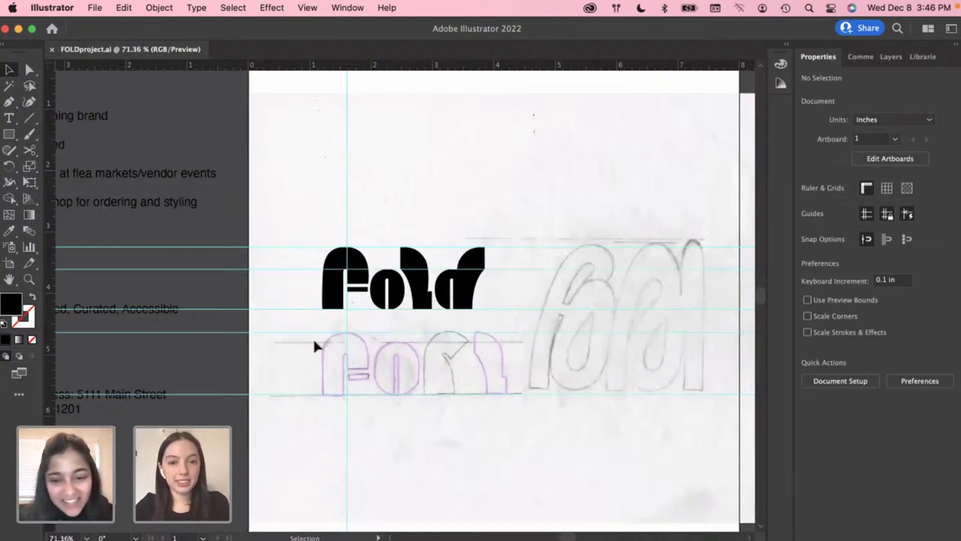
left_click_drag(306, 340, 505, 390)
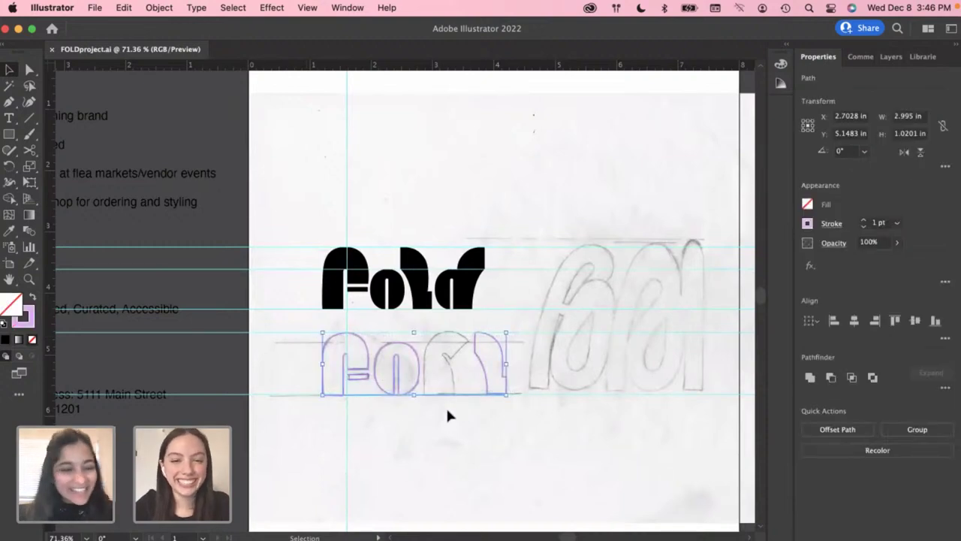
left_click(426, 422)
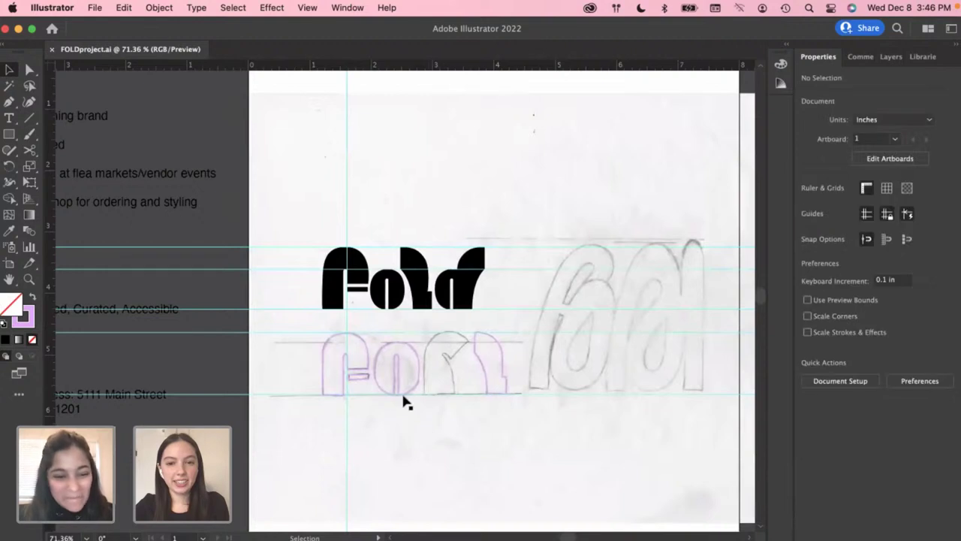
scroll(403, 398, "down", 3)
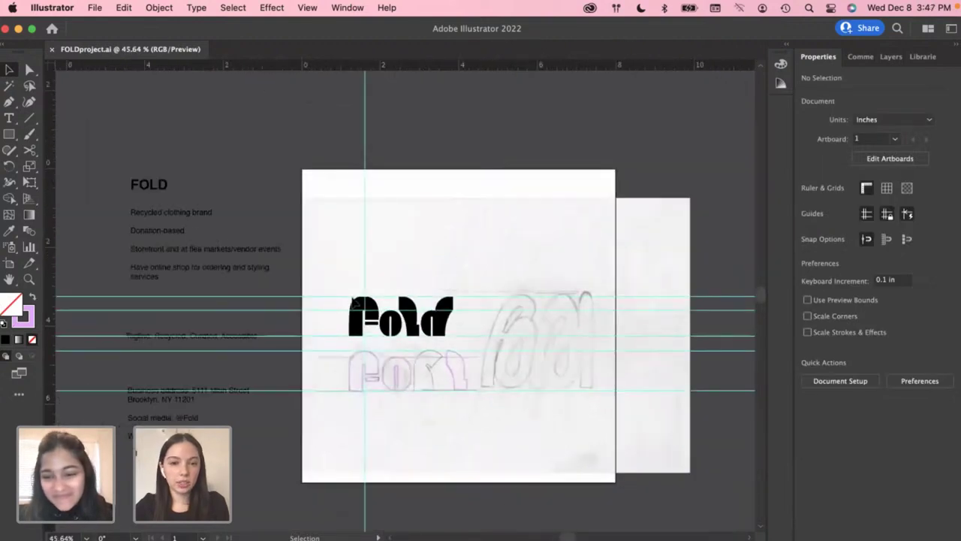
scroll(352, 302, "up", 3)
scroll(325, 303, "down", 2)
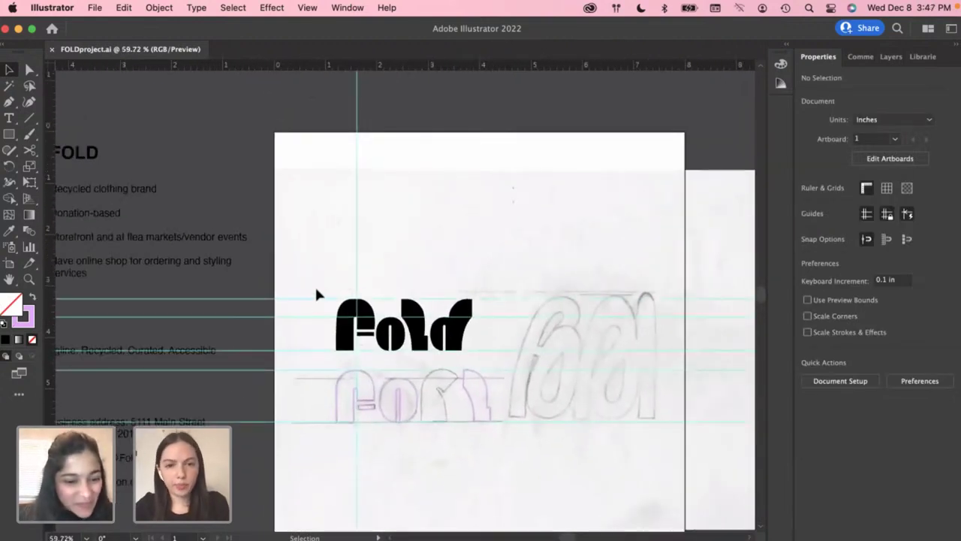
Duplicate the Fold wordmark, enlarge the copy and move it to the artboard top
left_click(464, 341)
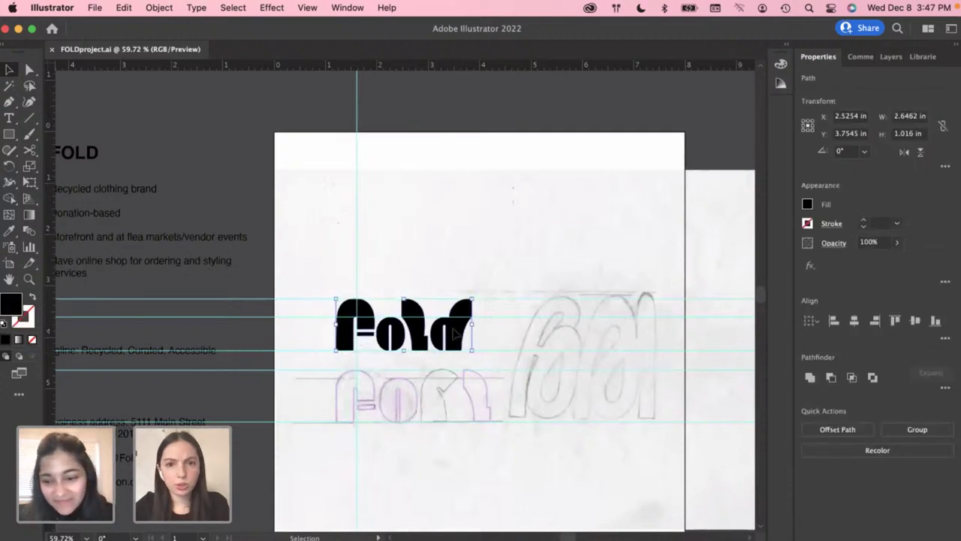
left_click_drag(455, 335, 527, 228)
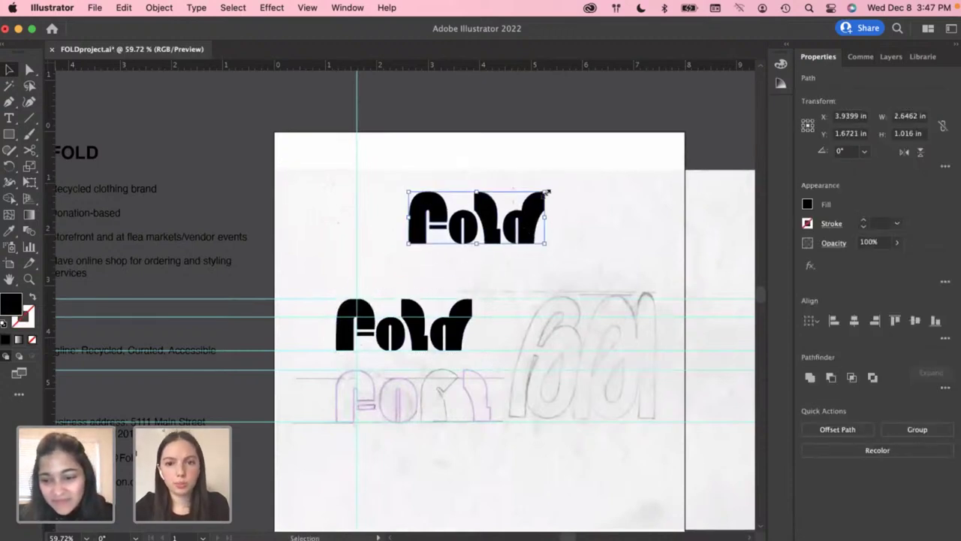
left_click_drag(546, 193, 731, 119)
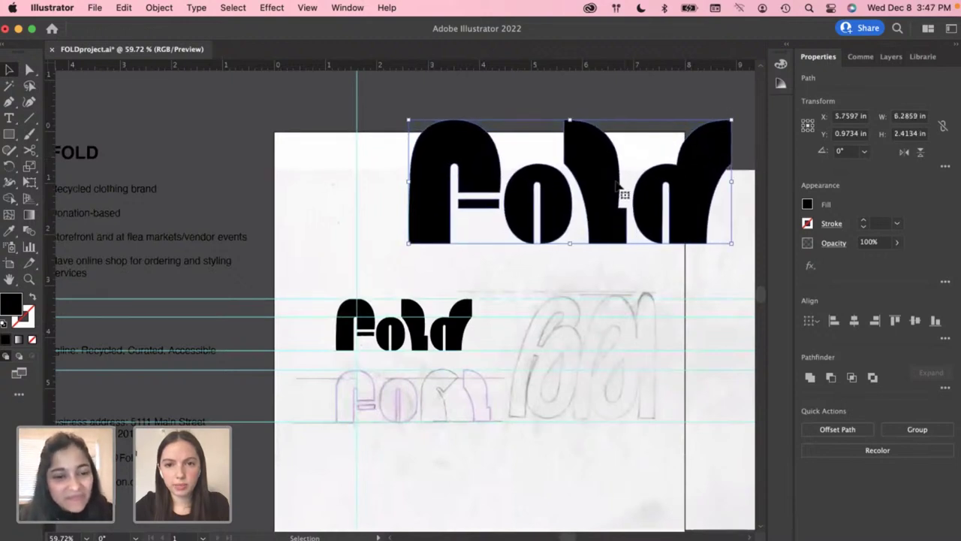
scroll(623, 192, "right", 5)
scroll(475, 186, "down", 2)
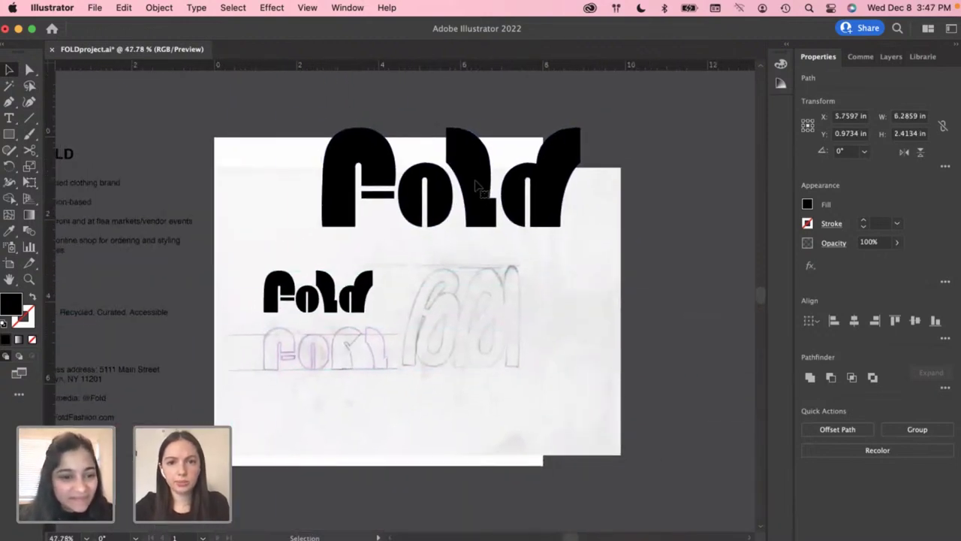
left_click_drag(475, 186, 446, 207)
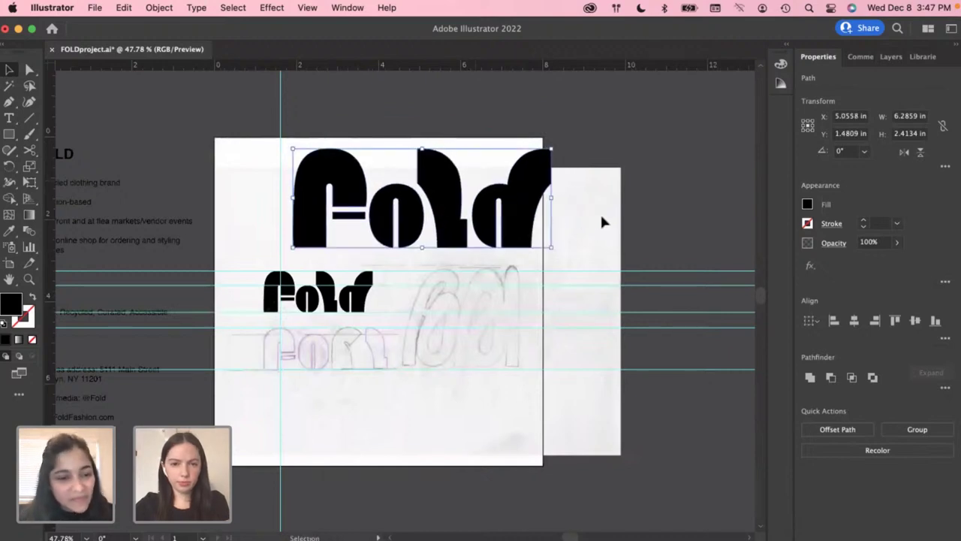
left_click(602, 217)
left_click_drag(289, 138, 582, 247)
Copy the large Fold down near the bottom and shrink it to a small wordmark
left_click_drag(439, 204, 470, 409)
left_click_drag(531, 400, 377, 404)
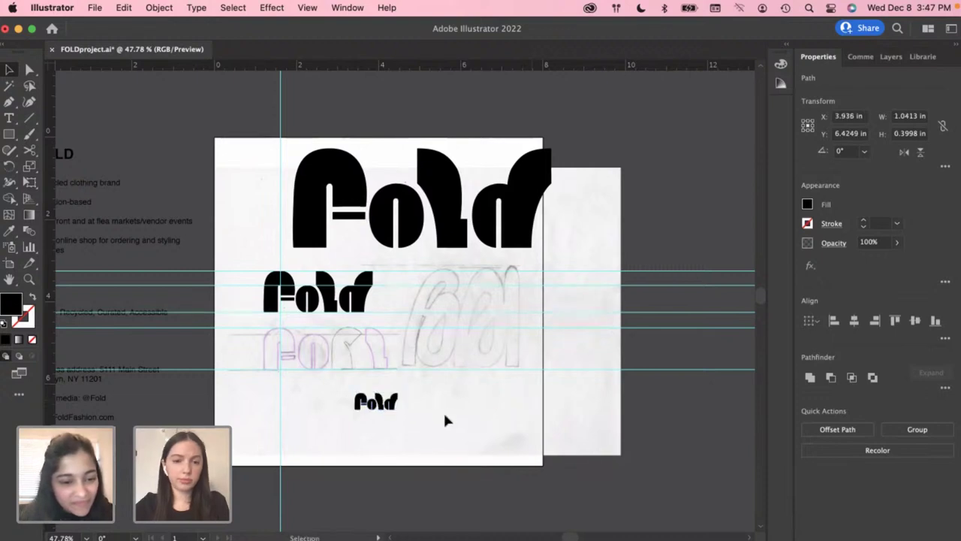
left_click(444, 419)
scroll(340, 412, "up", 1)
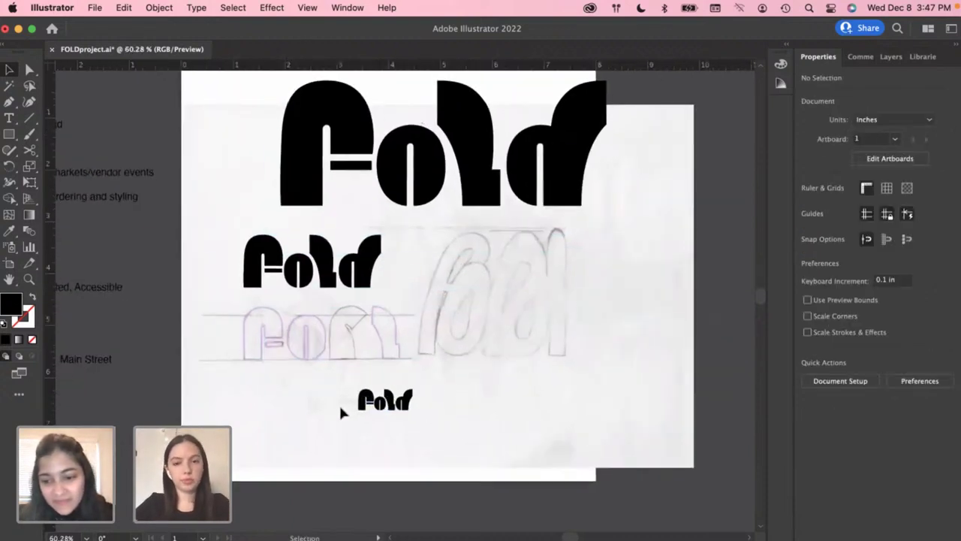
left_click(361, 398)
left_click(344, 389)
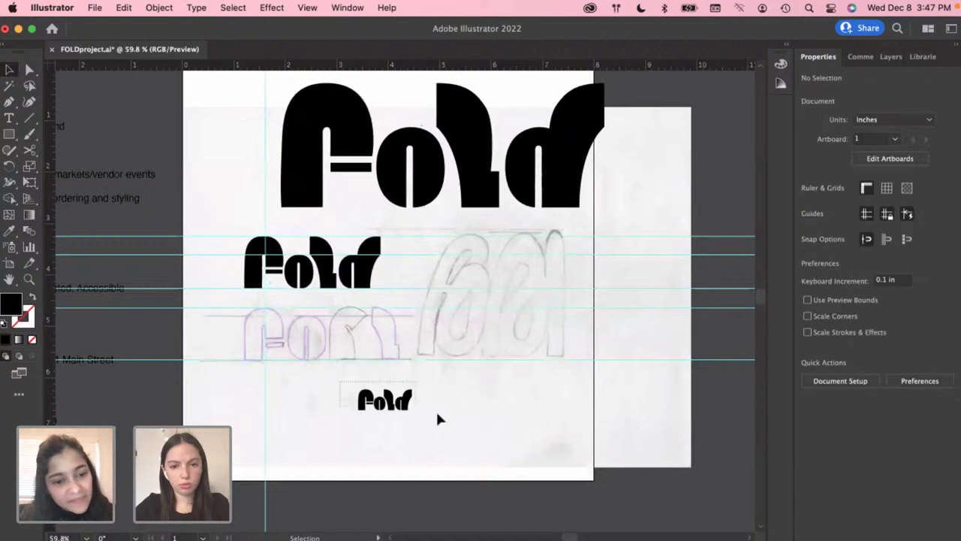
left_click_drag(441, 419, 373, 405)
left_click(347, 404)
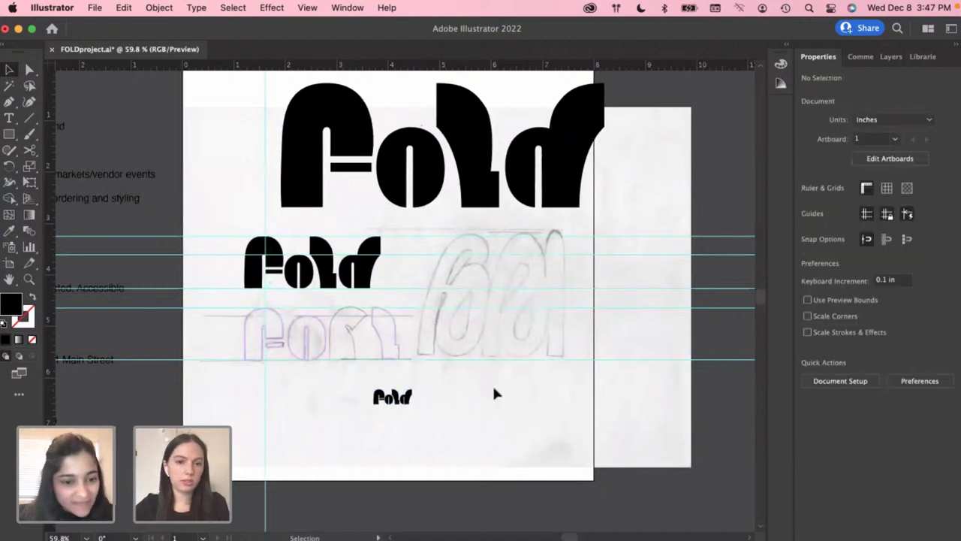
scroll(494, 393, "down", 3)
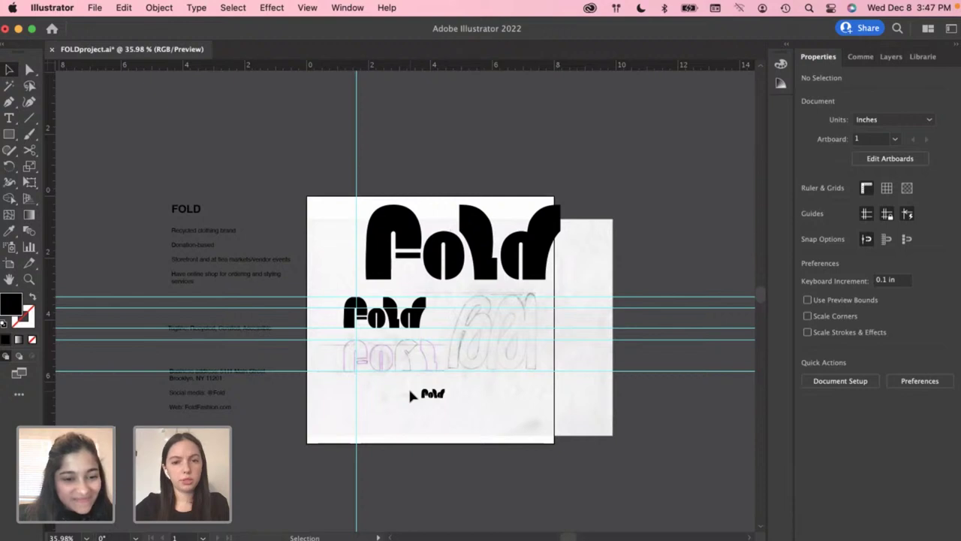
Zoom in and delete the small Fold copy near the artboard's bottom
scroll(411, 394, "up", 2)
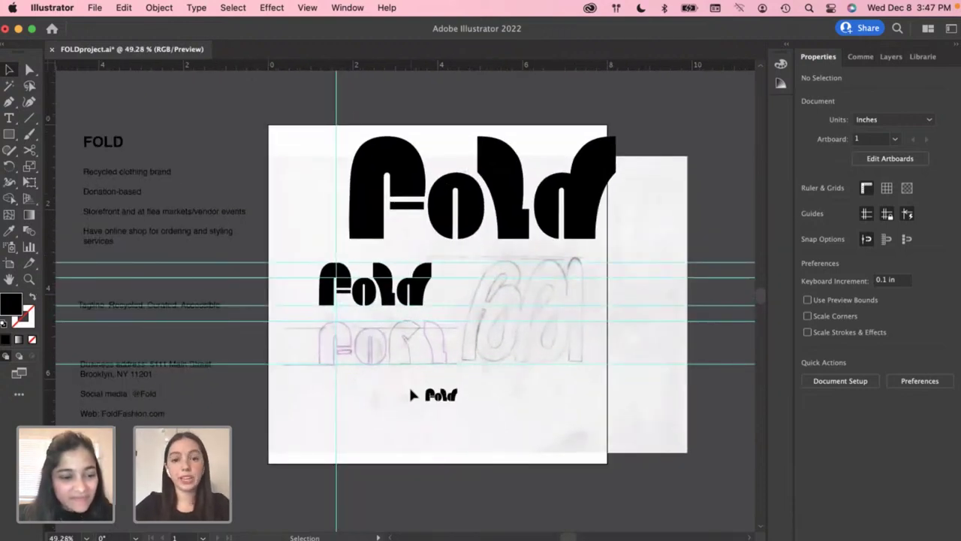
scroll(412, 395, "up", 2)
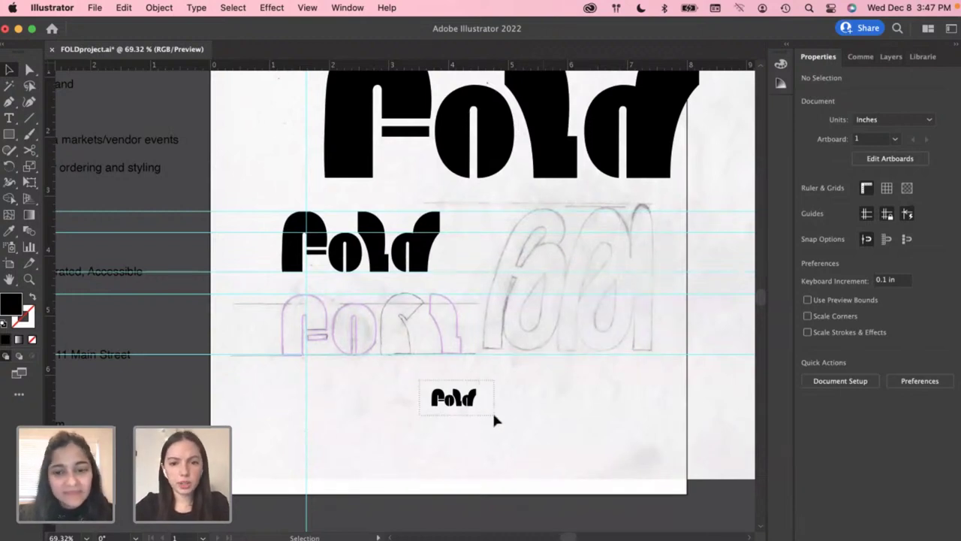
left_click(492, 413)
key("Delete")
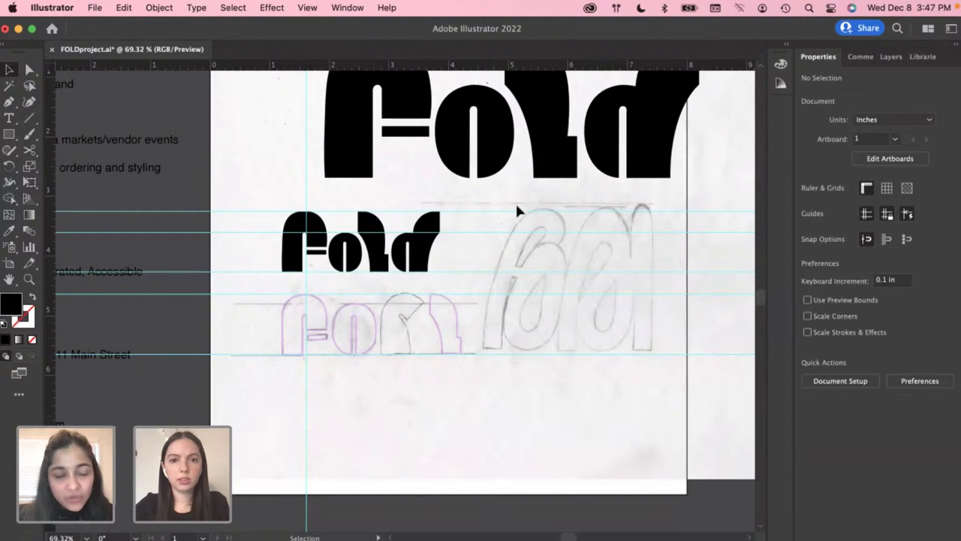
scroll(515, 201, "down", 3)
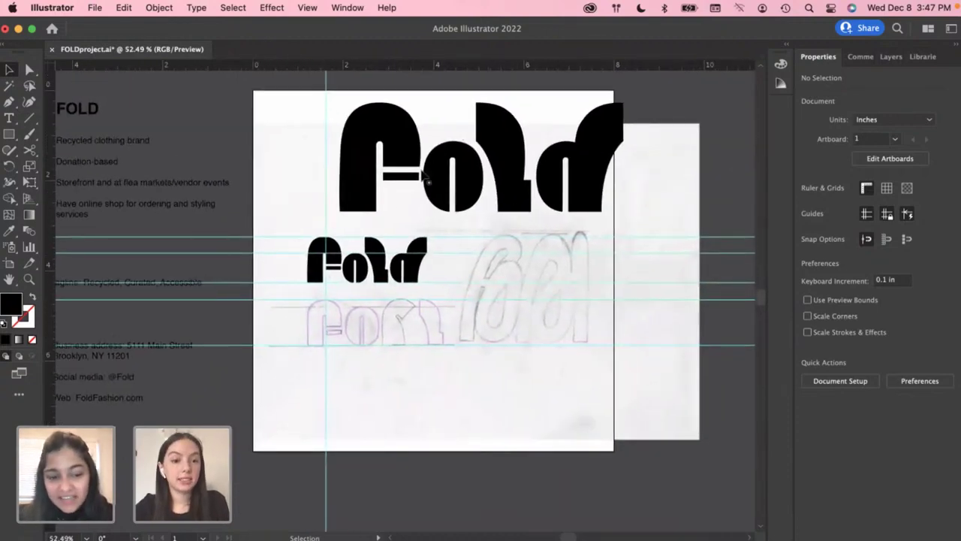
Duplicate the large Fold logo below and scale the copy down
left_click(376, 113)
left_click(328, 107)
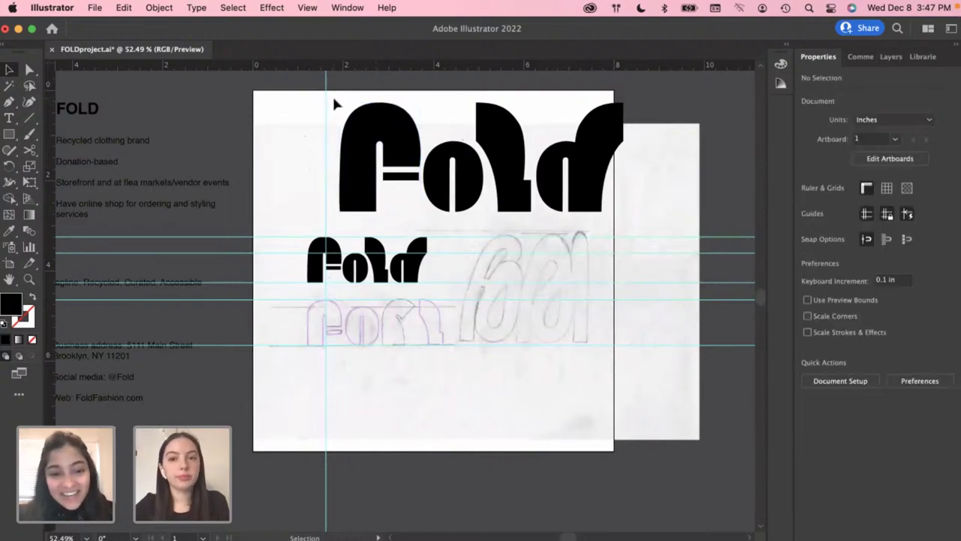
left_click_drag(334, 100, 613, 211)
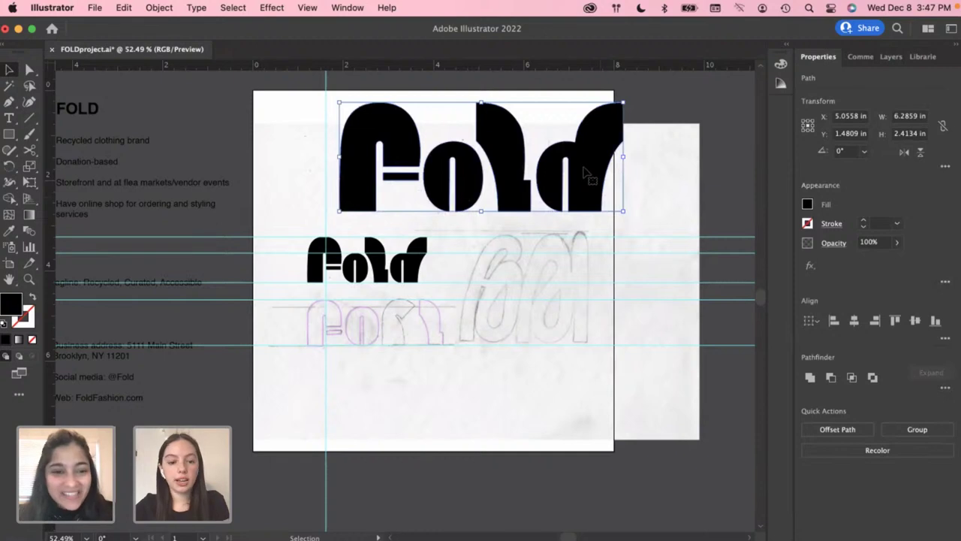
left_click_drag(586, 174, 587, 428)
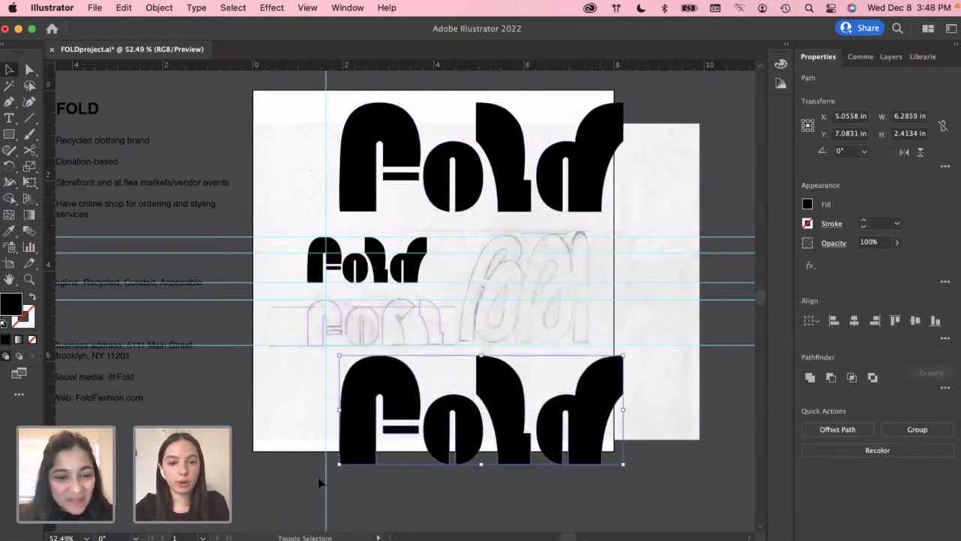
left_click_drag(337, 470, 447, 421)
left_click_drag(549, 389, 472, 401)
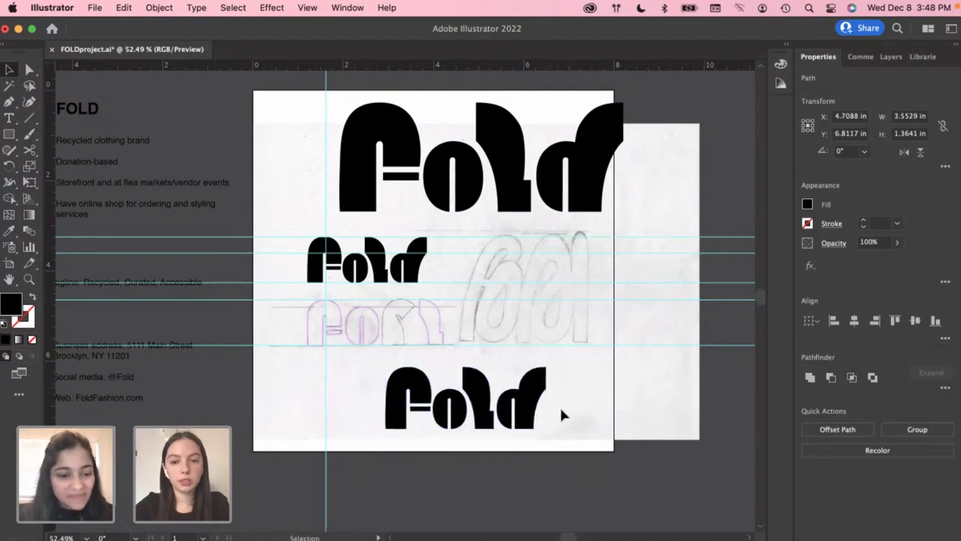
left_click(560, 405)
Delete the lower Fold copy
scroll(439, 424, "up", 10)
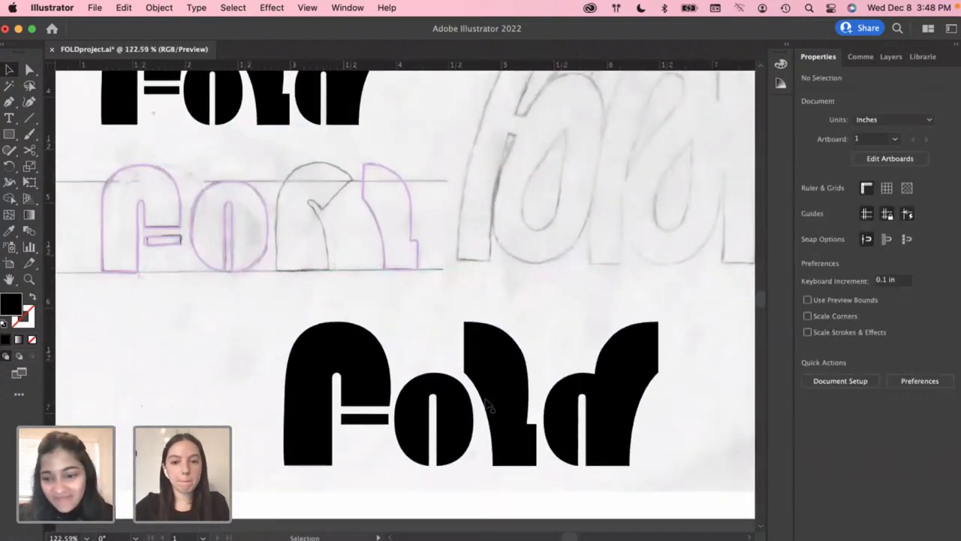
left_click(507, 368)
left_click(550, 336)
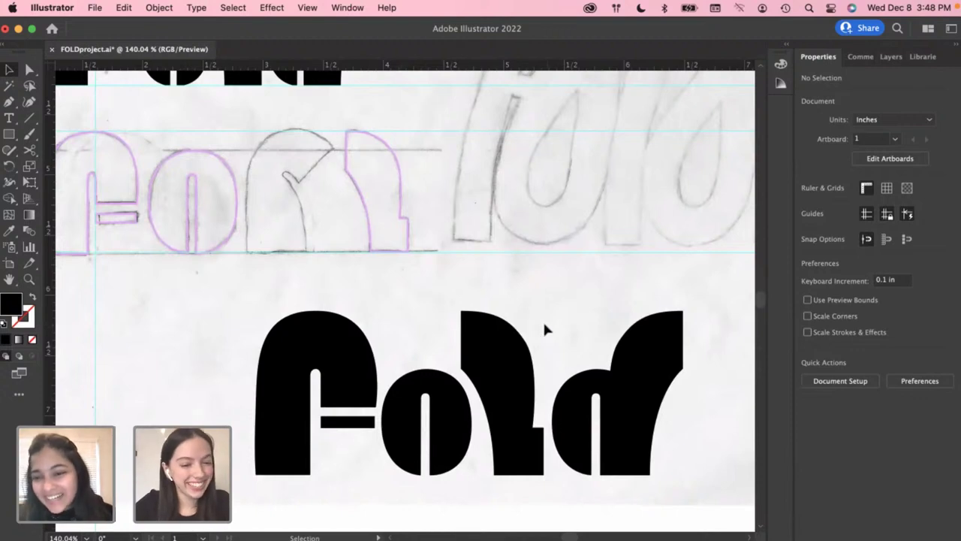
scroll(542, 325, "down", 3)
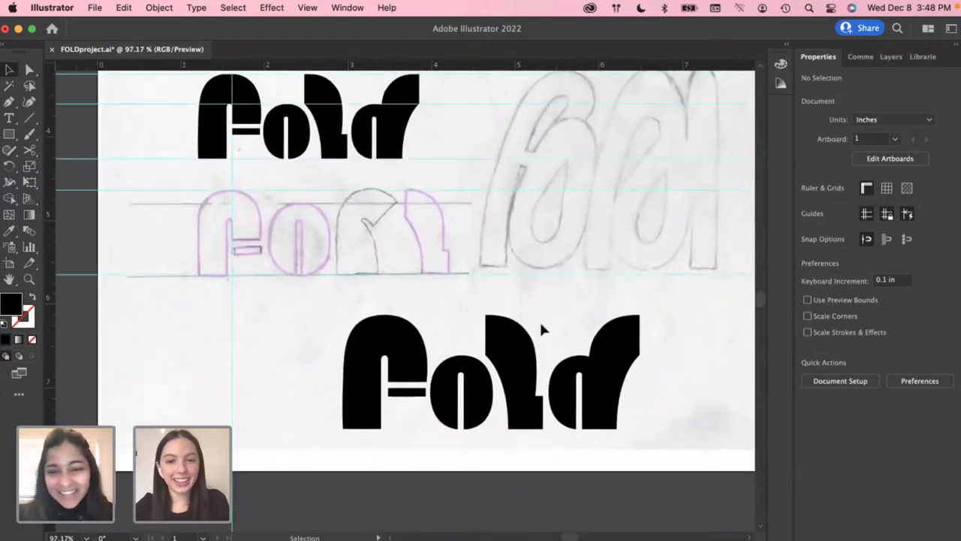
left_click_drag(331, 308, 688, 445)
key("Delete")
Scale the upper Fold wordmark down proportionally
scroll(509, 341, "down", 3)
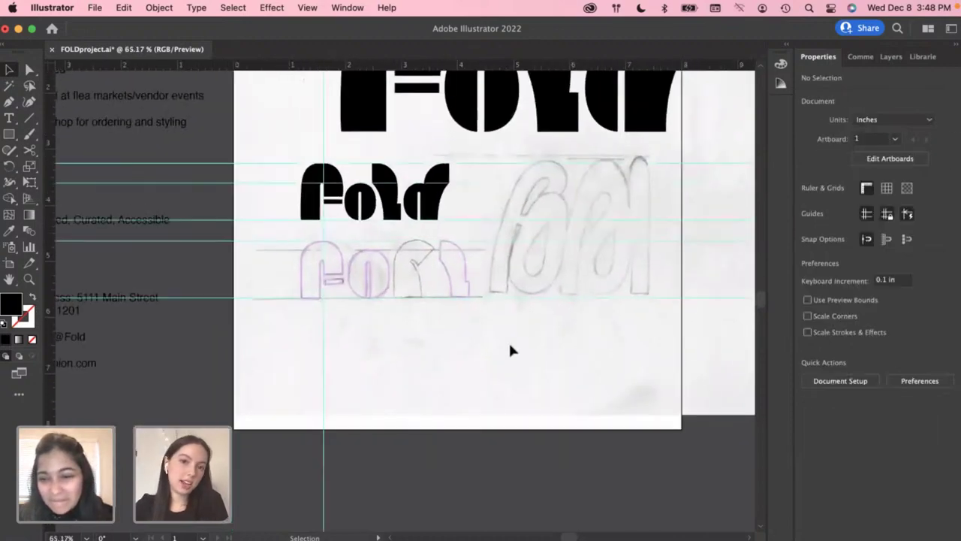
scroll(458, 285, "down", 3)
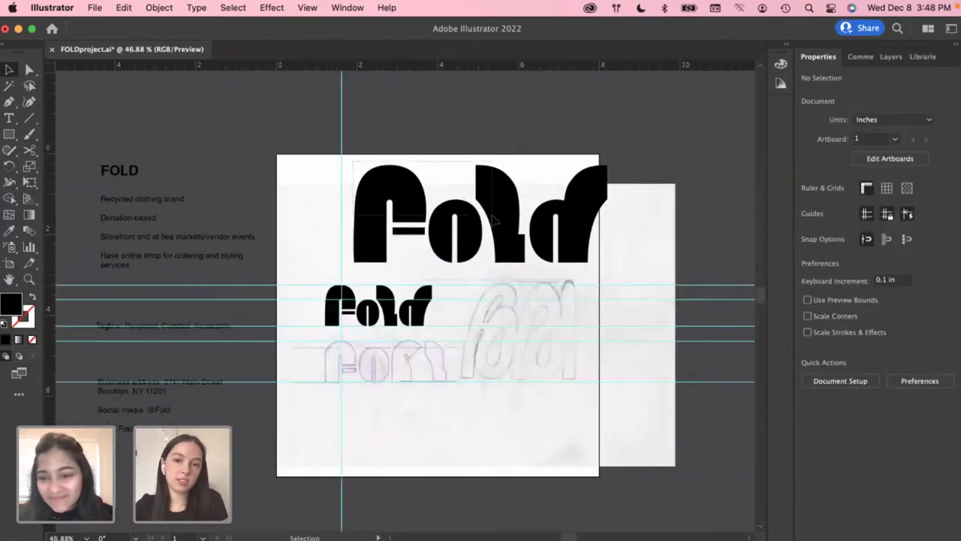
left_click(604, 214)
left_click_drag(605, 213, 546, 211)
left_click(564, 222)
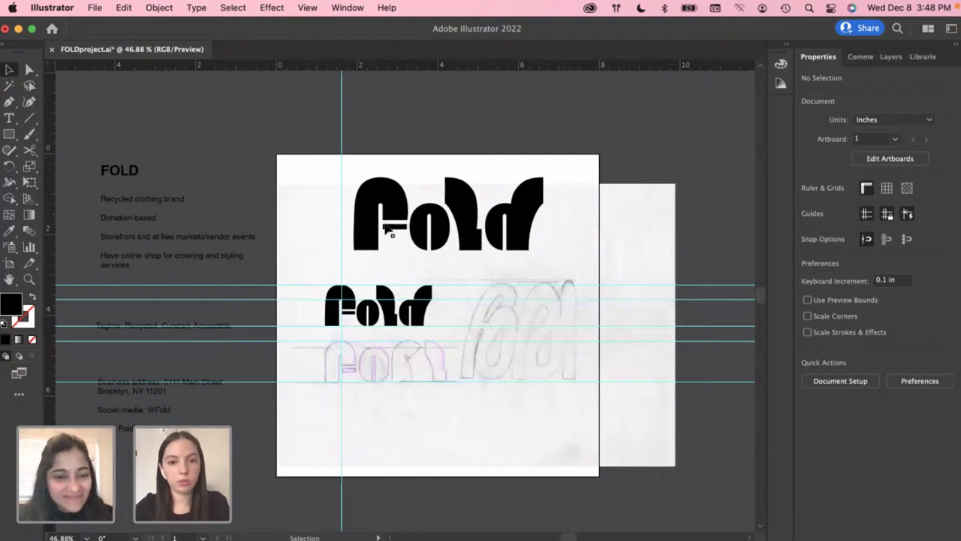
Choose the Pen tool with no fill and a black stroke
scroll(396, 225, "up", 3)
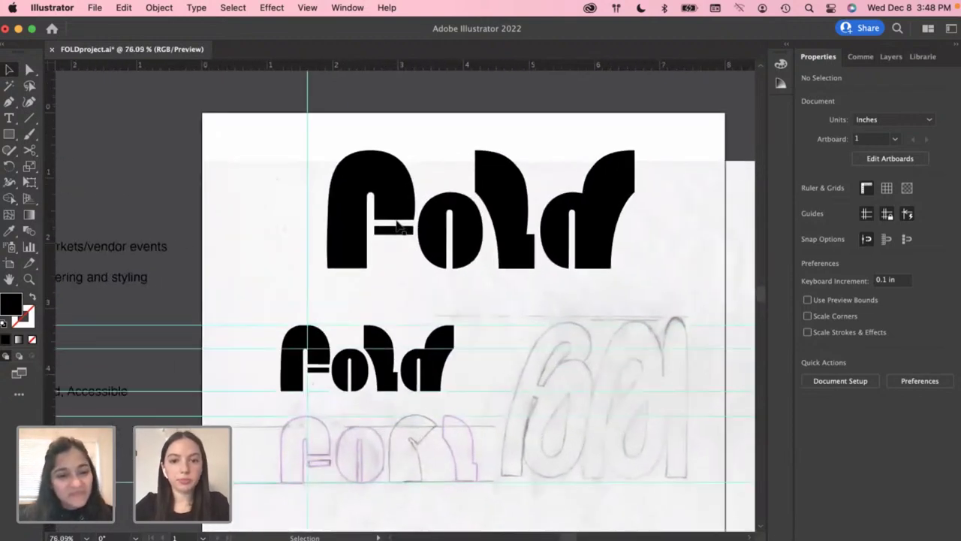
scroll(423, 408, "up", 3)
scroll(405, 398, "down", 2)
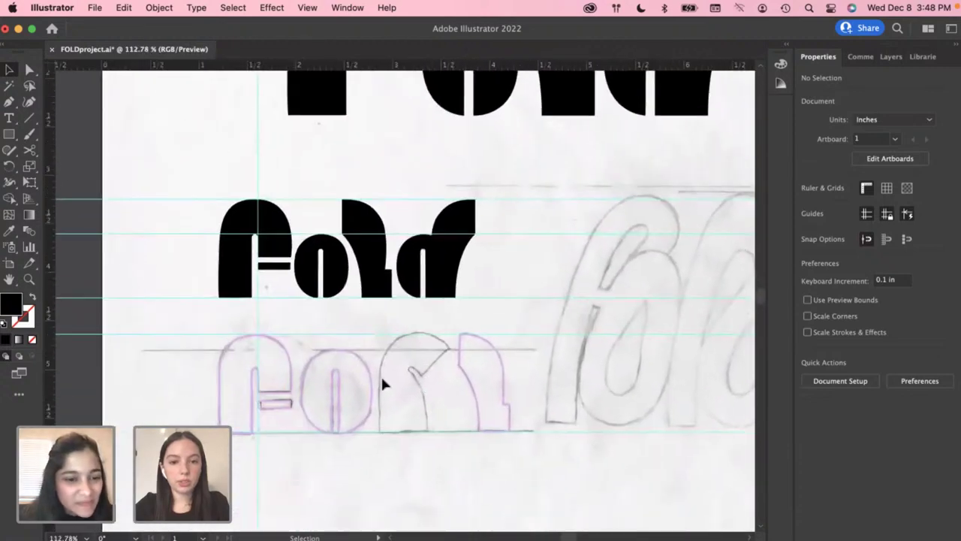
scroll(381, 380, "up", 2)
left_click(9, 102)
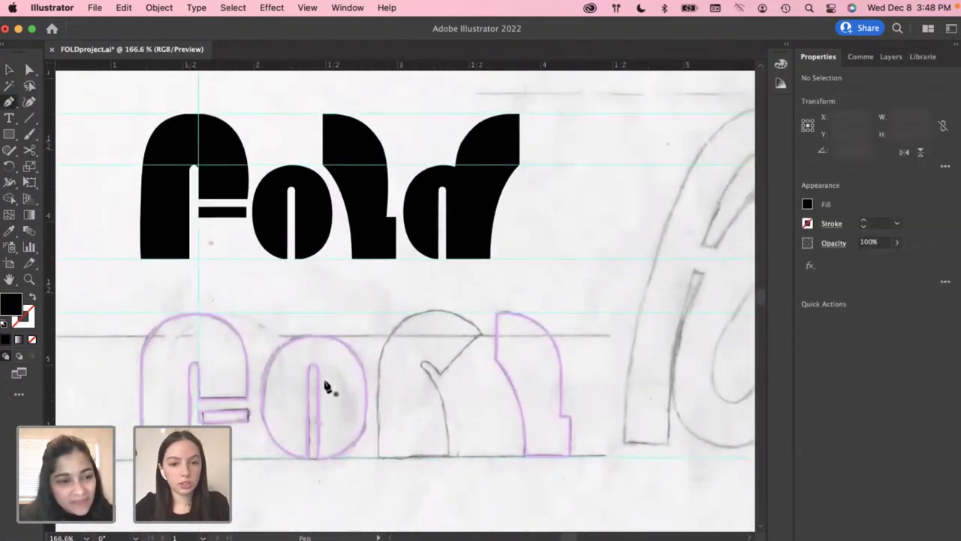
scroll(326, 386, "up", 2)
key("shift+x")
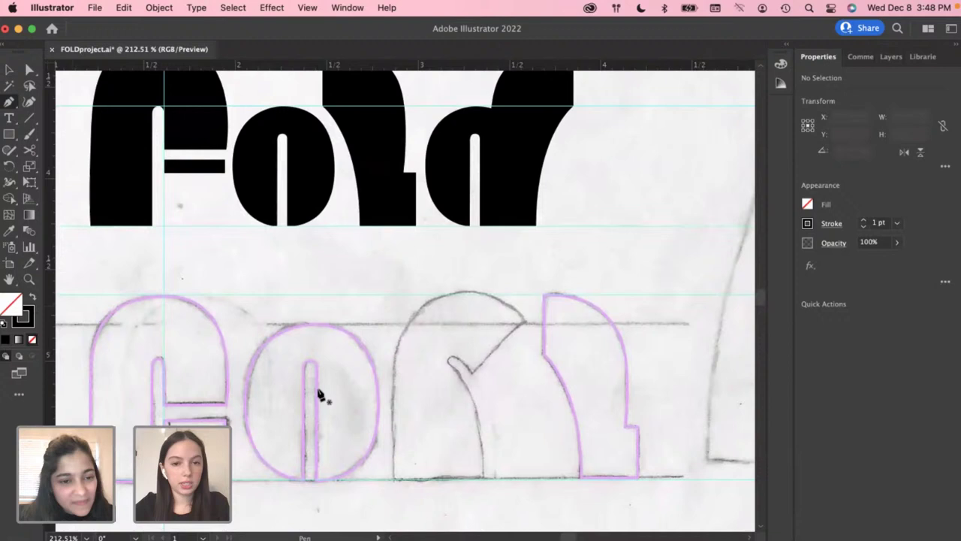
Trace the letter's baseline and curve the stroke up to the curl
left_click(392, 479)
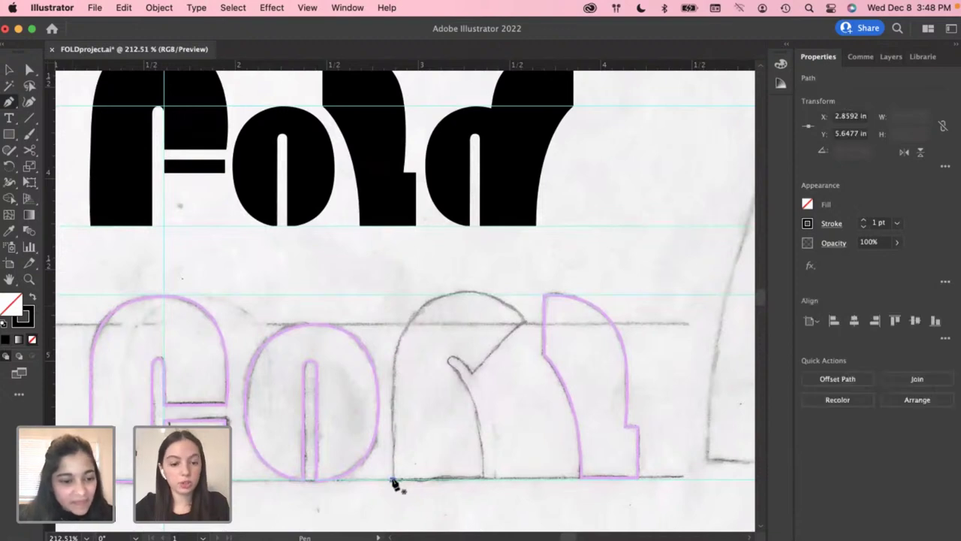
left_click(485, 479)
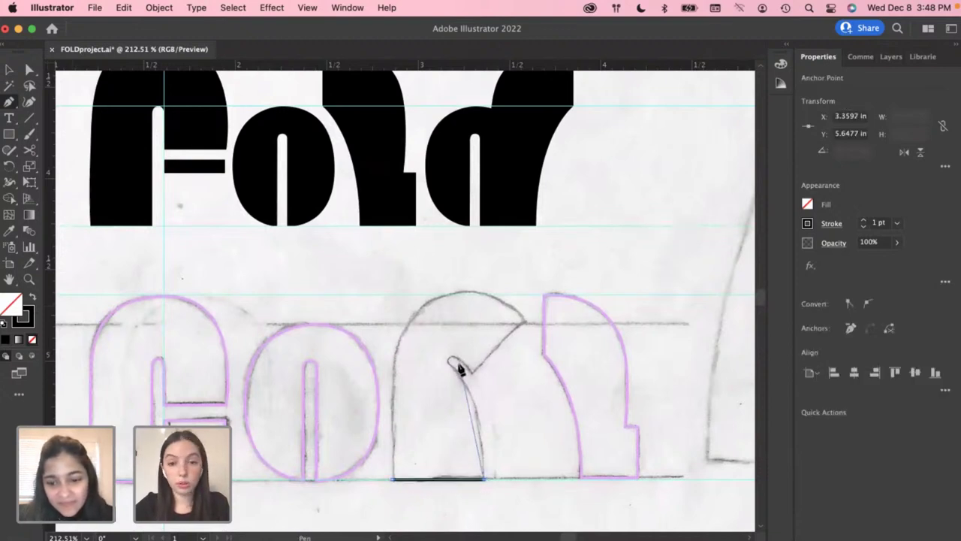
left_click_drag(457, 371, 425, 341)
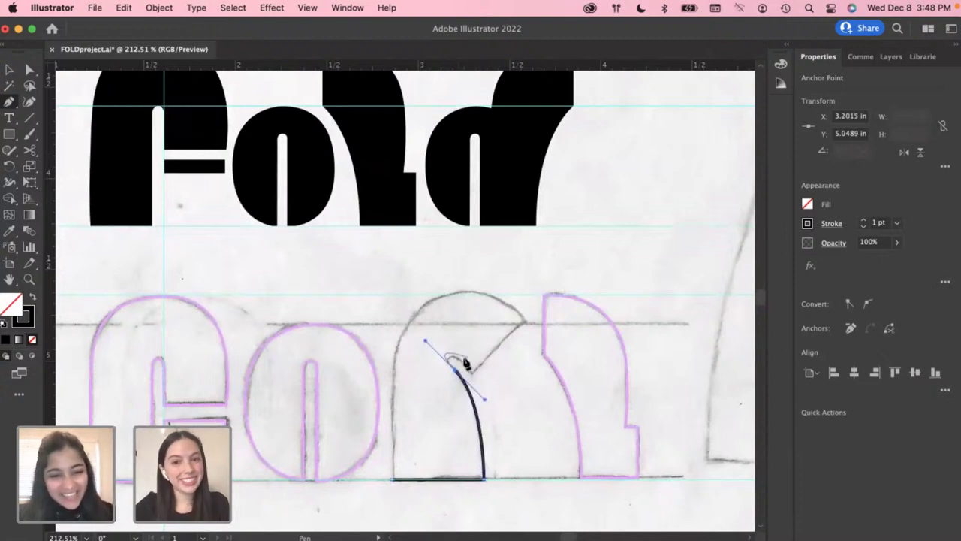
left_click(455, 370)
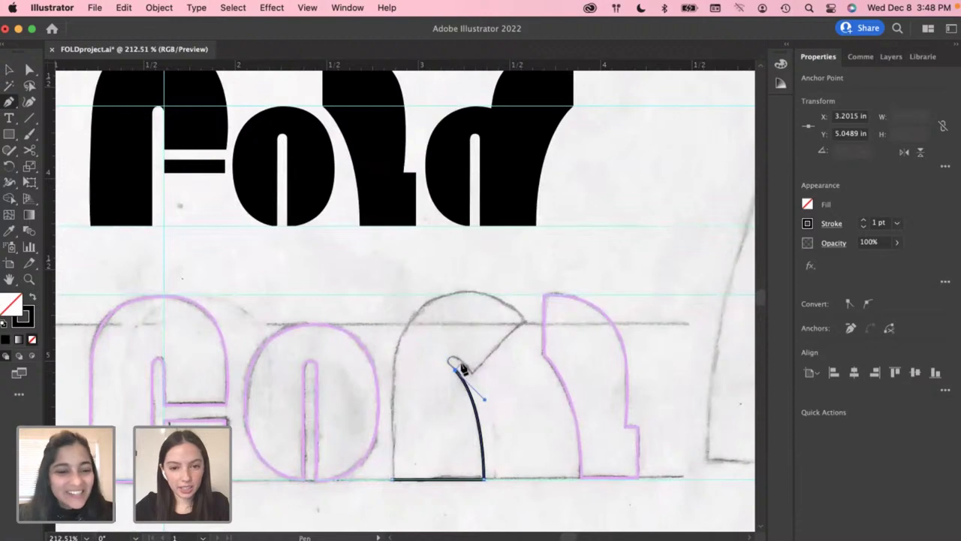
left_click_drag(462, 366, 485, 399)
scroll(440, 393, "up", 2)
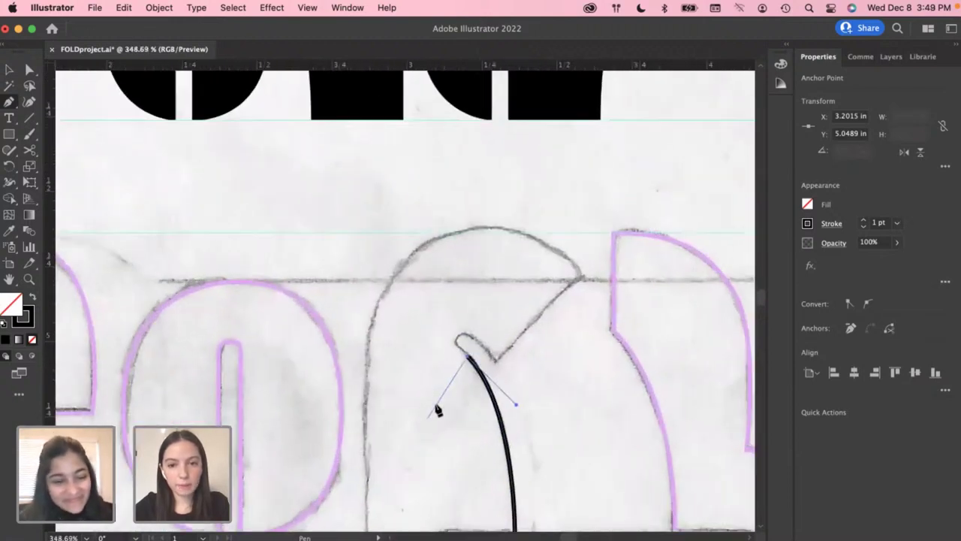
scroll(457, 382, "up", 2)
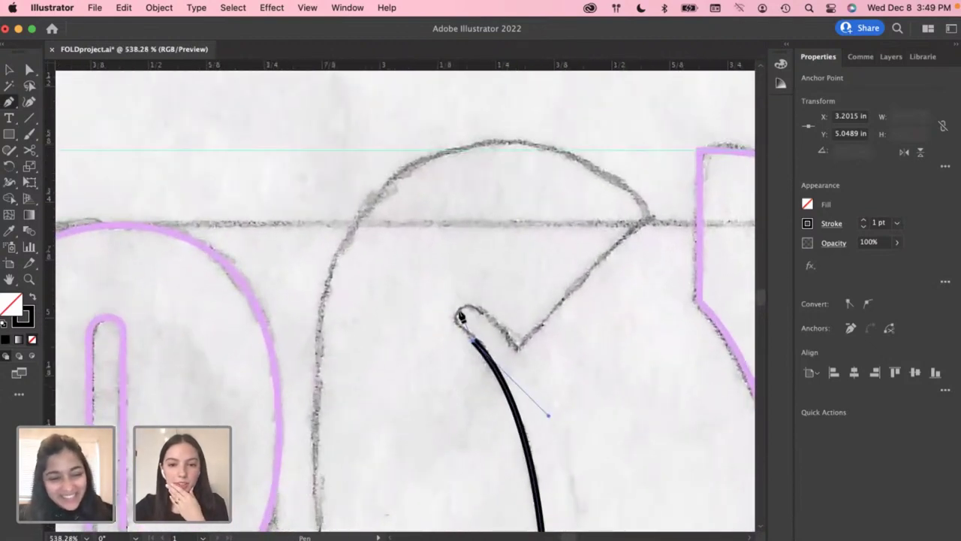
left_click(473, 342, "super")
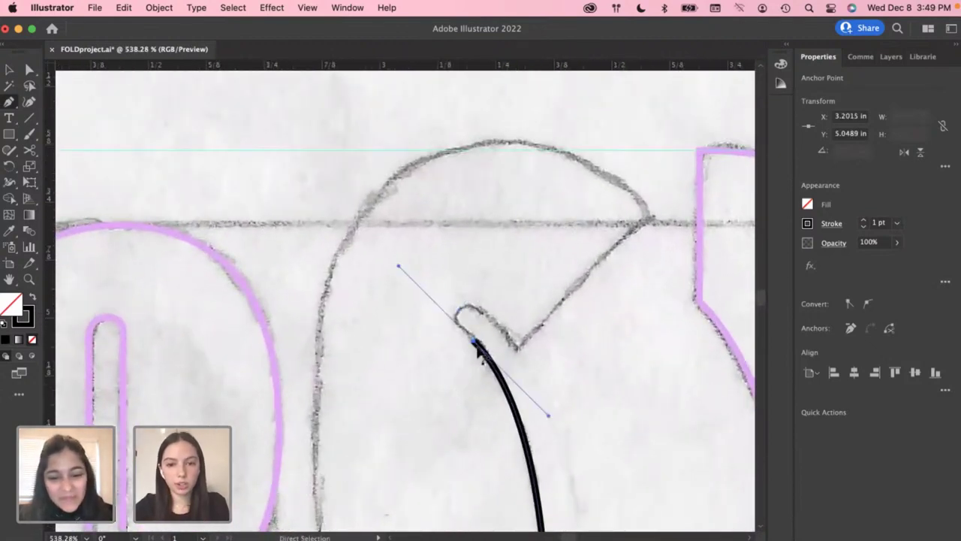
key("super+z")
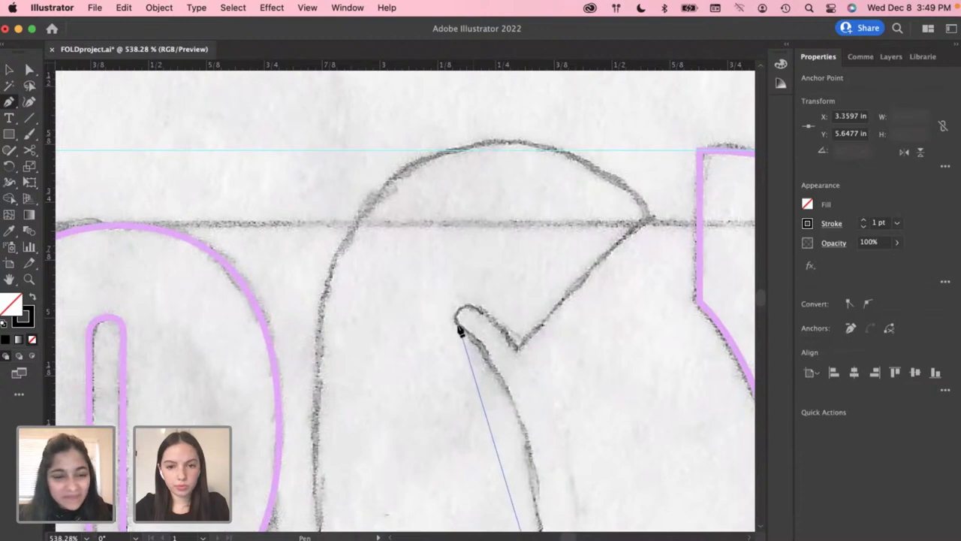
mouse_move(459, 327)
left_mouse_down()
mouse_move(380, 292)
mouse_move(360, 253)
left_mouse_up()
left_click(460, 322)
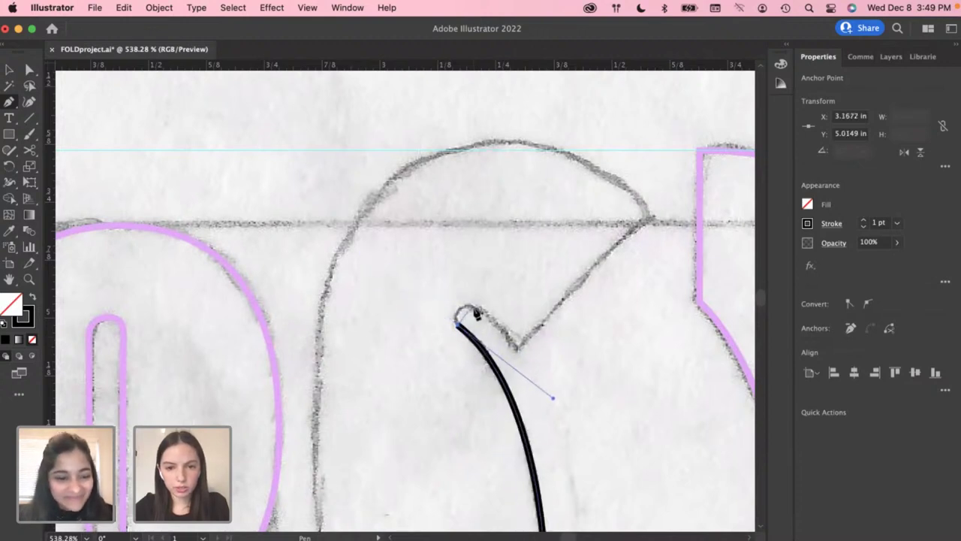
Trace around the curl, right corner, arc top and left side, closing the outline
left_click(476, 314)
left_click_drag(485, 315, 499, 322)
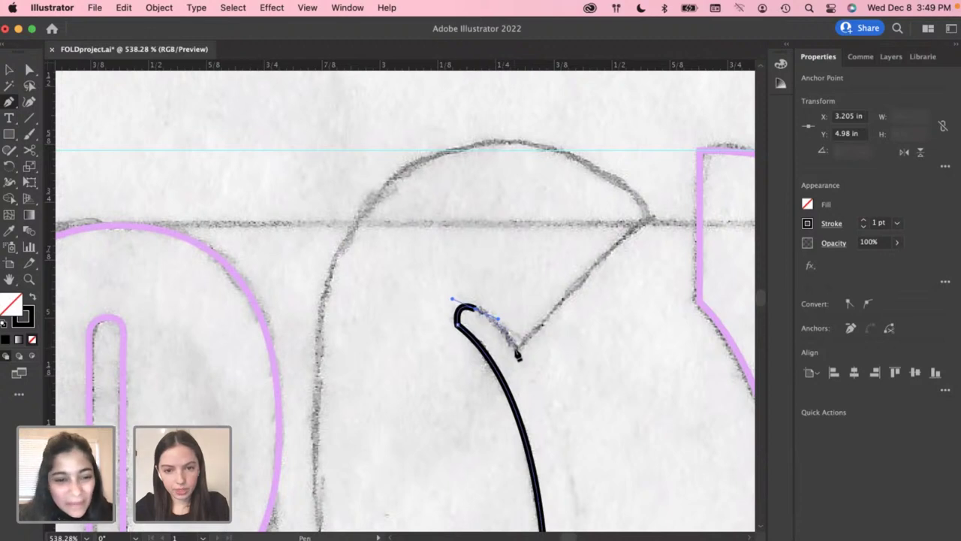
left_click(517, 350)
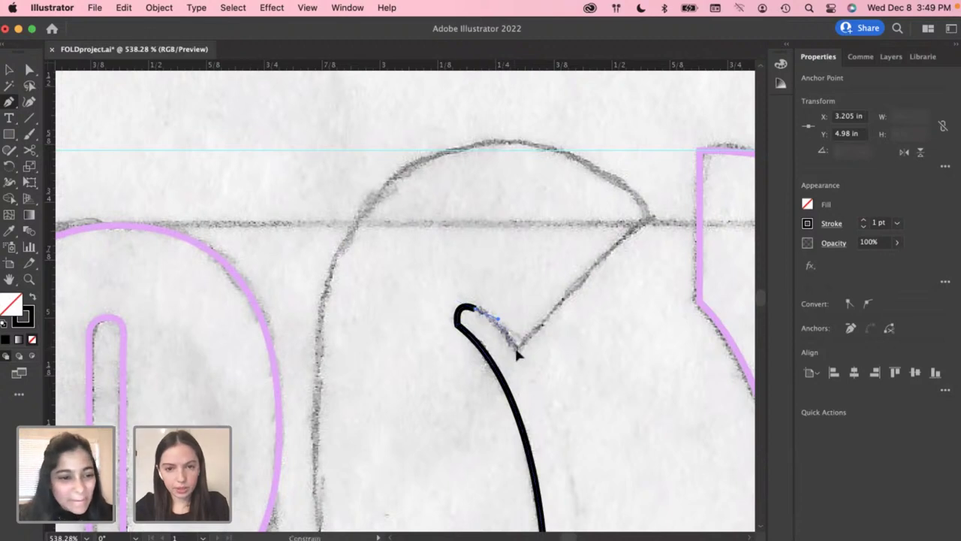
left_click(651, 220)
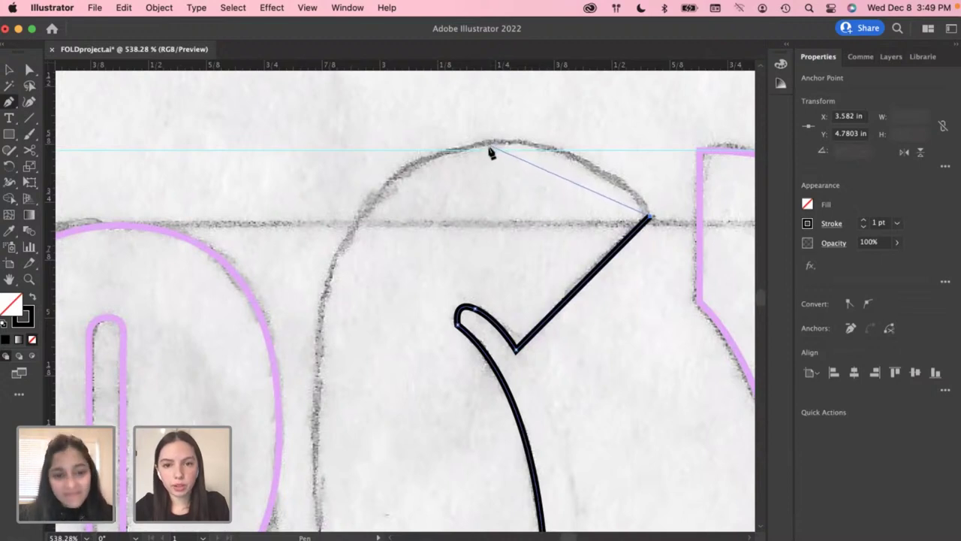
left_click_drag(491, 151, 369, 161)
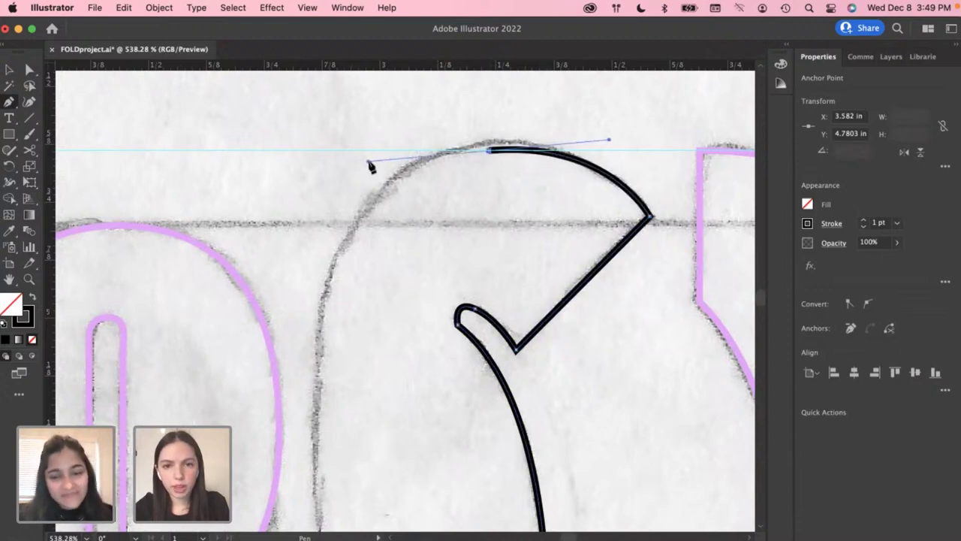
key("cmd+z")
left_click_drag(486, 145, 378, 154)
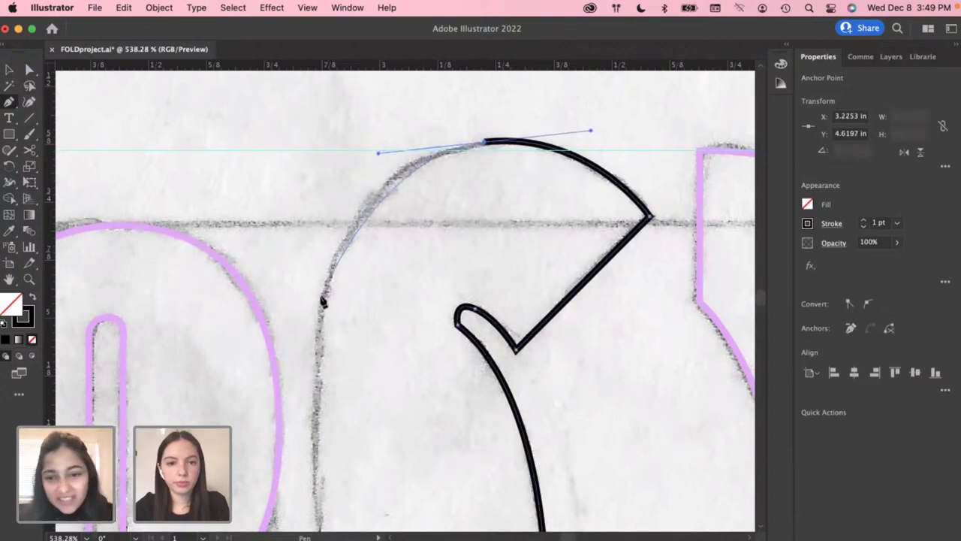
left_click_drag(324, 298, 316, 356)
scroll(316, 356, "down", 4)
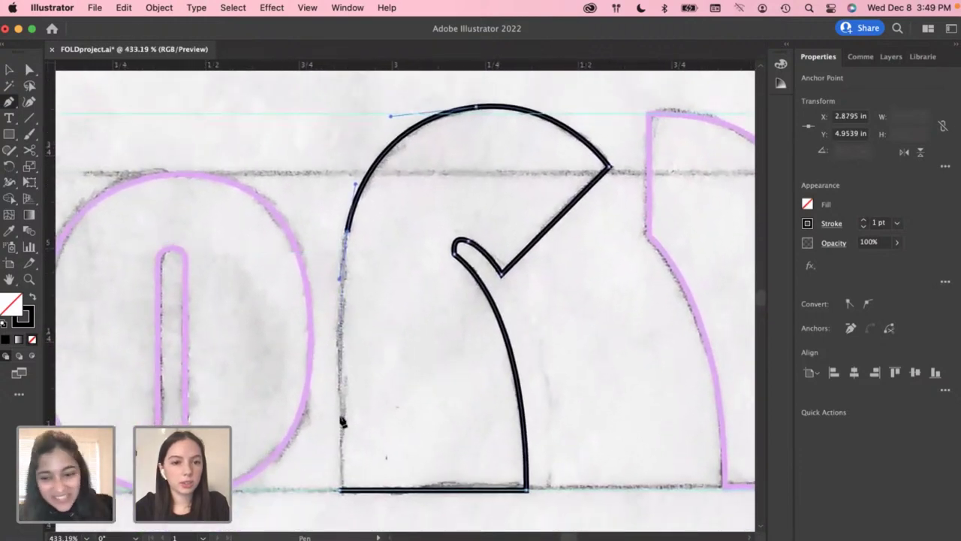
left_click(343, 492)
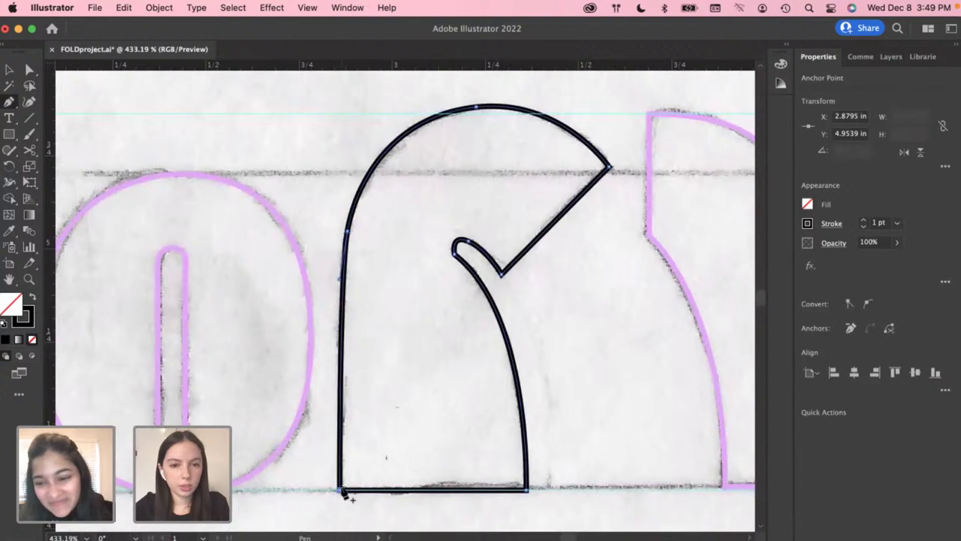
key("v")
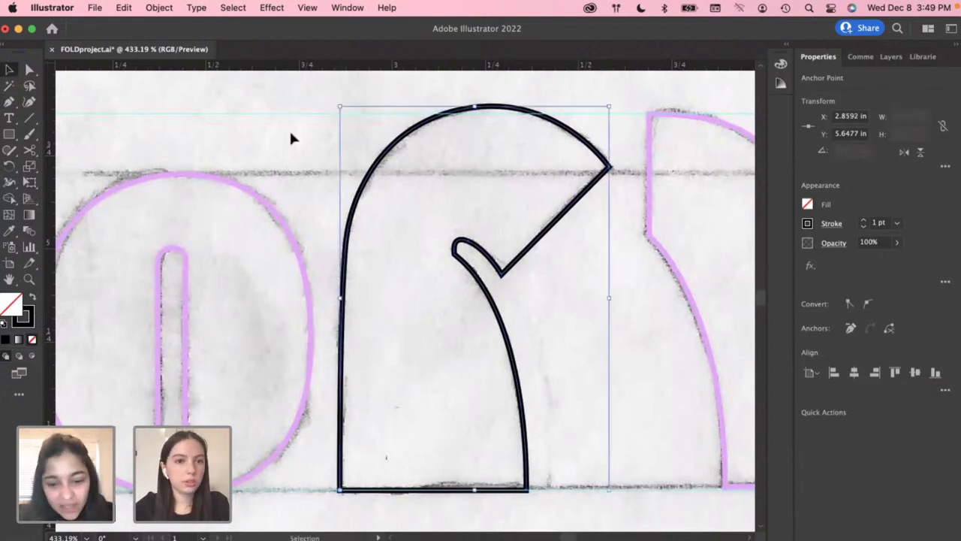
Smooth the letter outline's hook and stem with the Smooth Tool
left_click(286, 103)
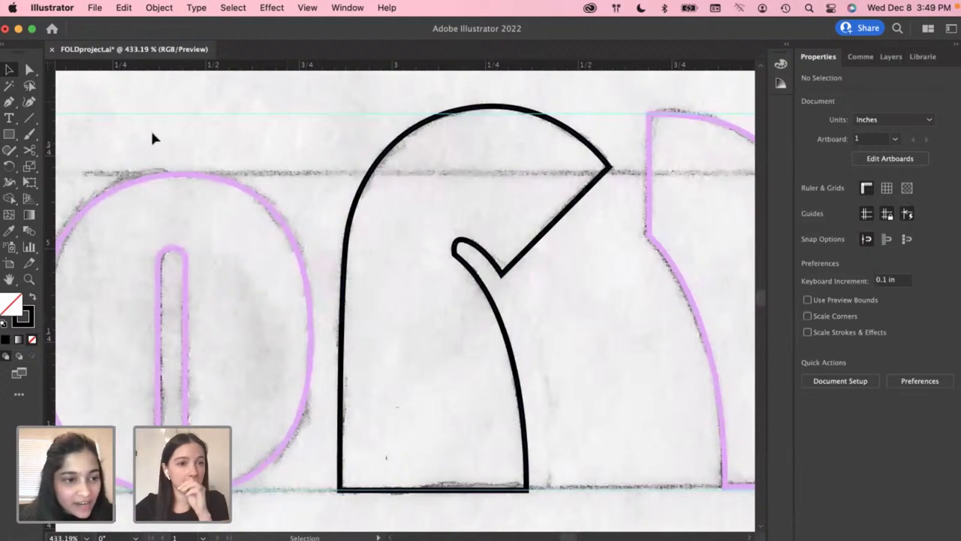
left_click(10, 154)
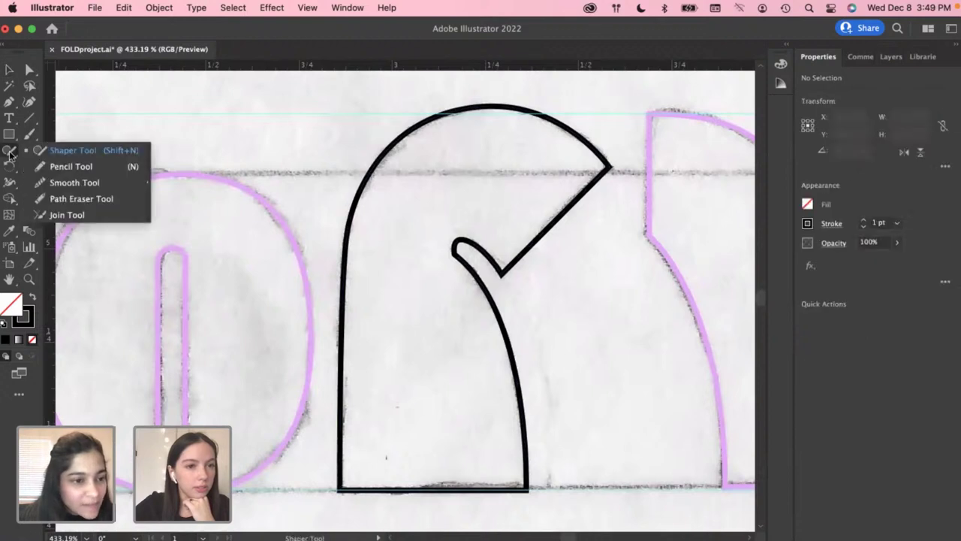
left_click(56, 185)
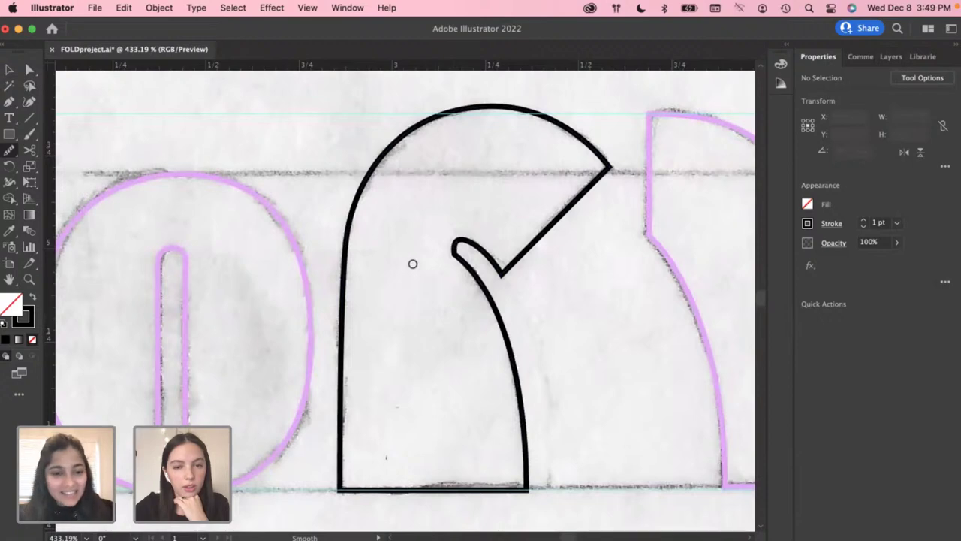
scroll(406, 256, "down", 2)
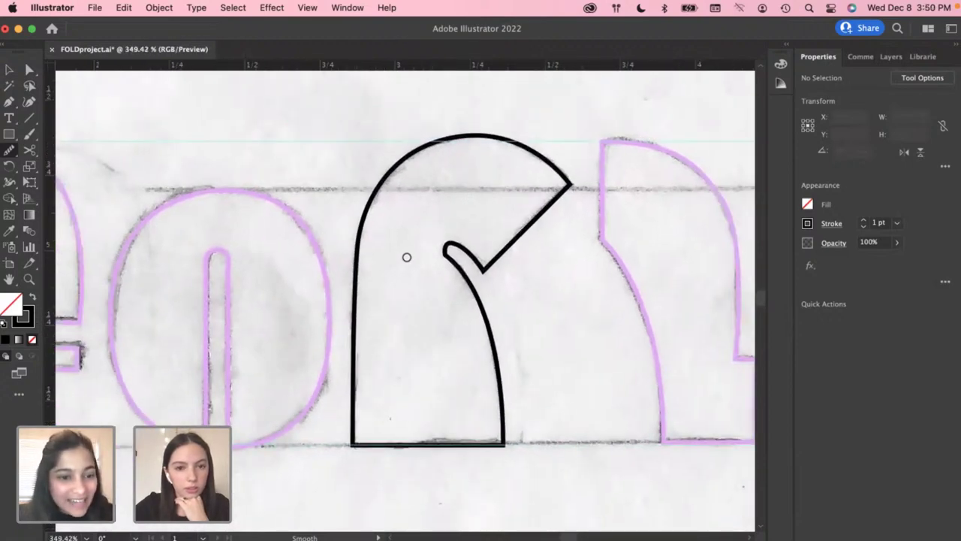
scroll(452, 252, "up", 3)
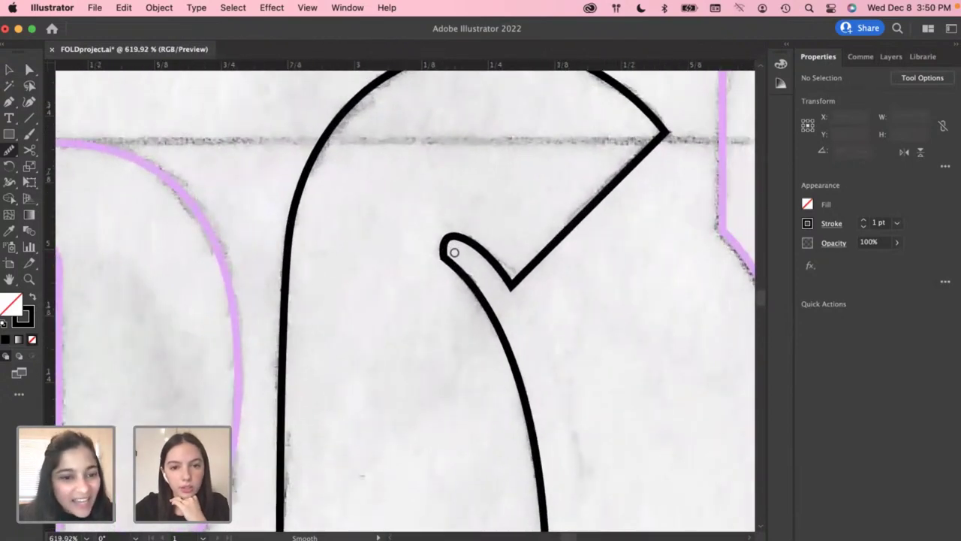
key("v")
left_click(455, 254)
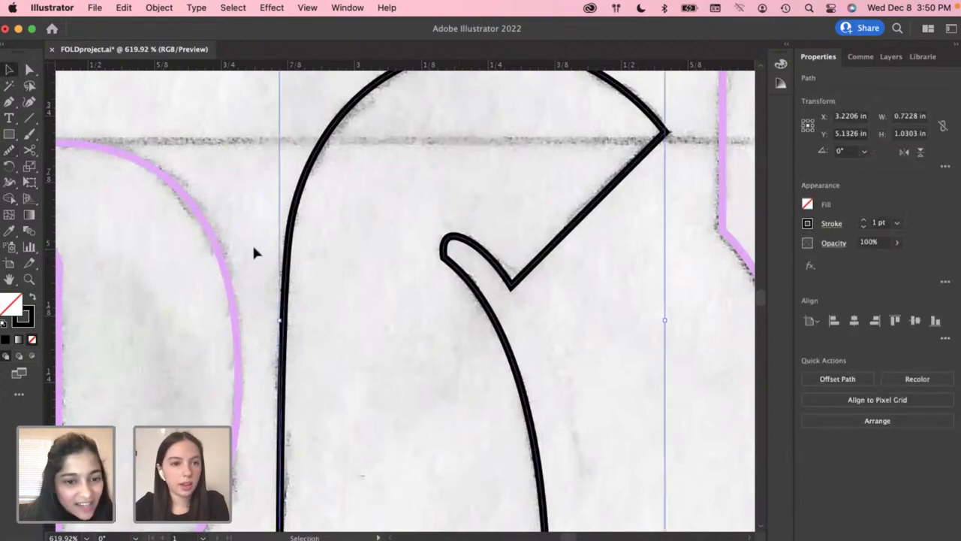
left_click(9, 150)
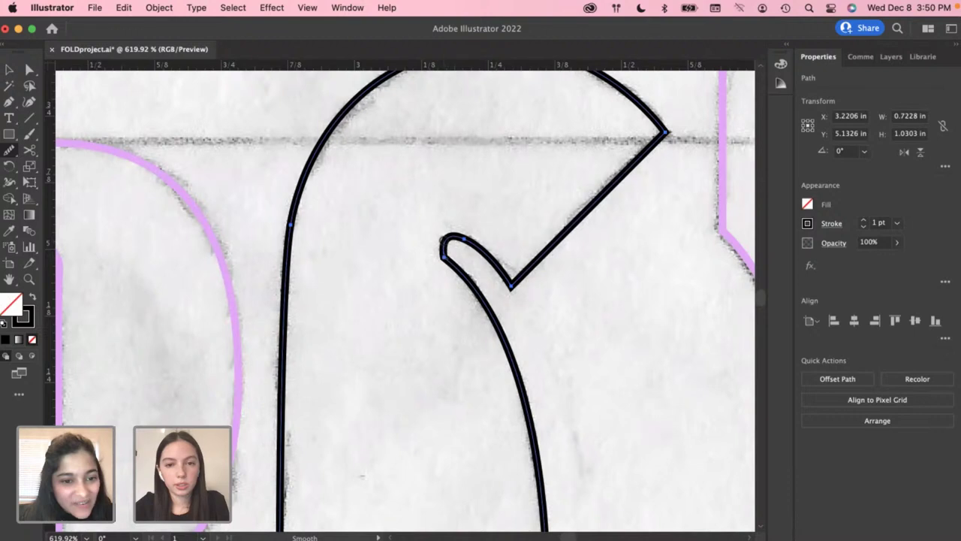
left_click_drag(443, 241, 454, 291)
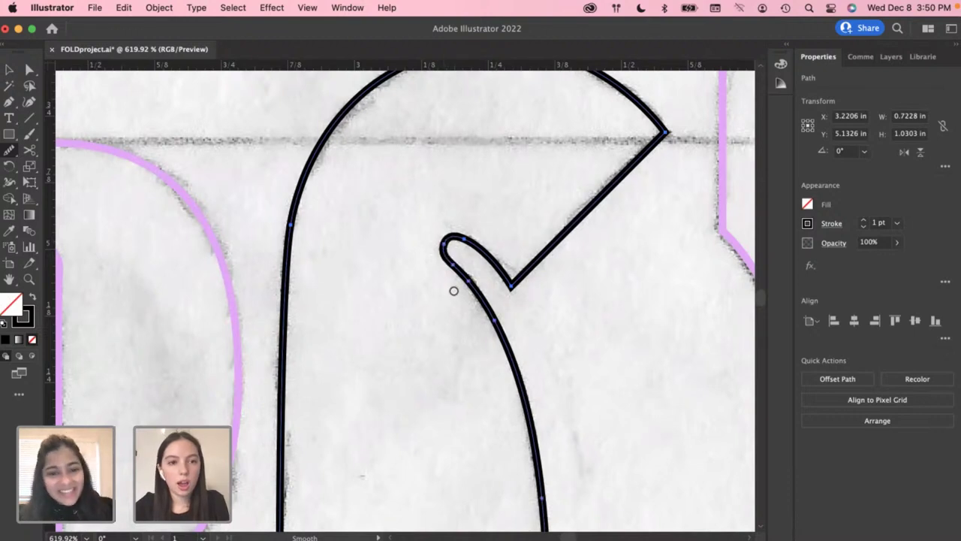
Check the anchors along the letter's base with Direct Selection
scroll(452, 290, "down", 2)
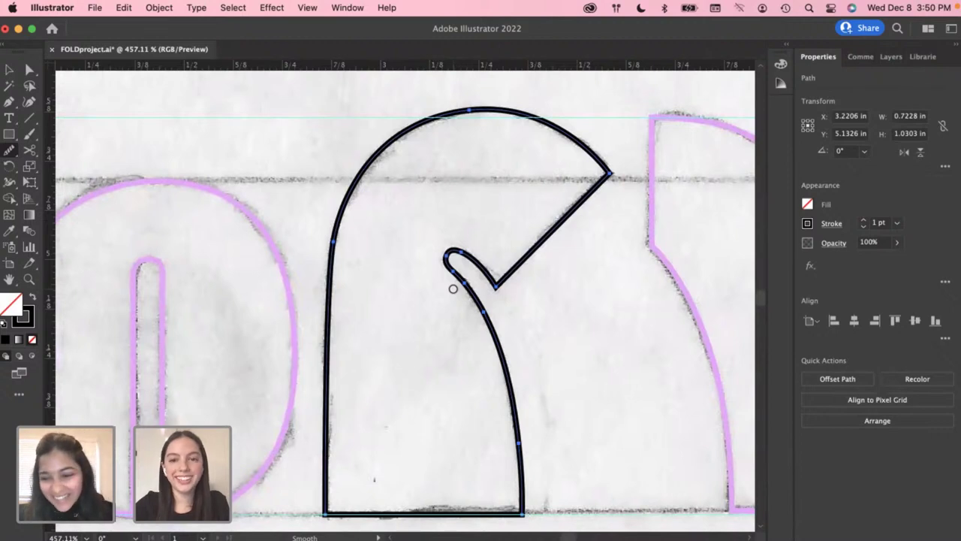
scroll(453, 288, "down", 1)
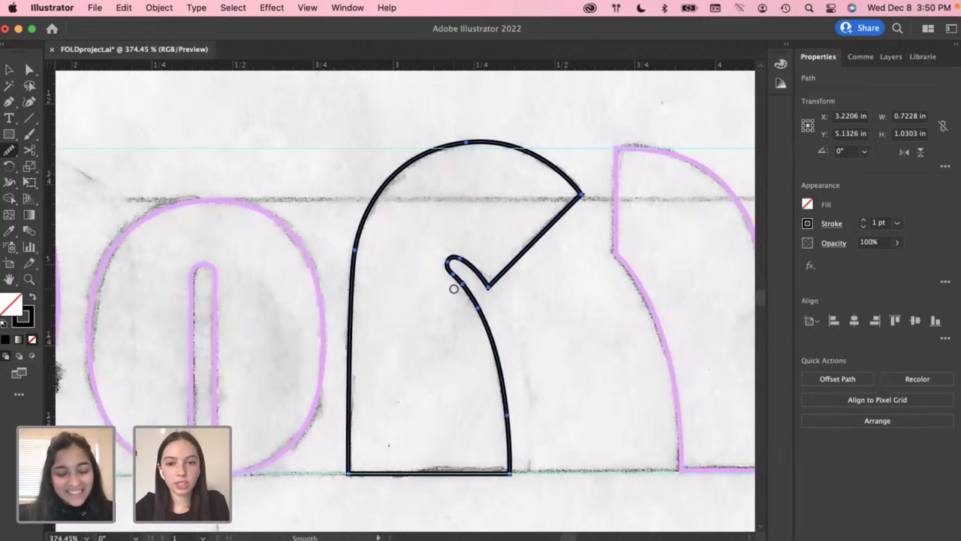
key("v")
key("a")
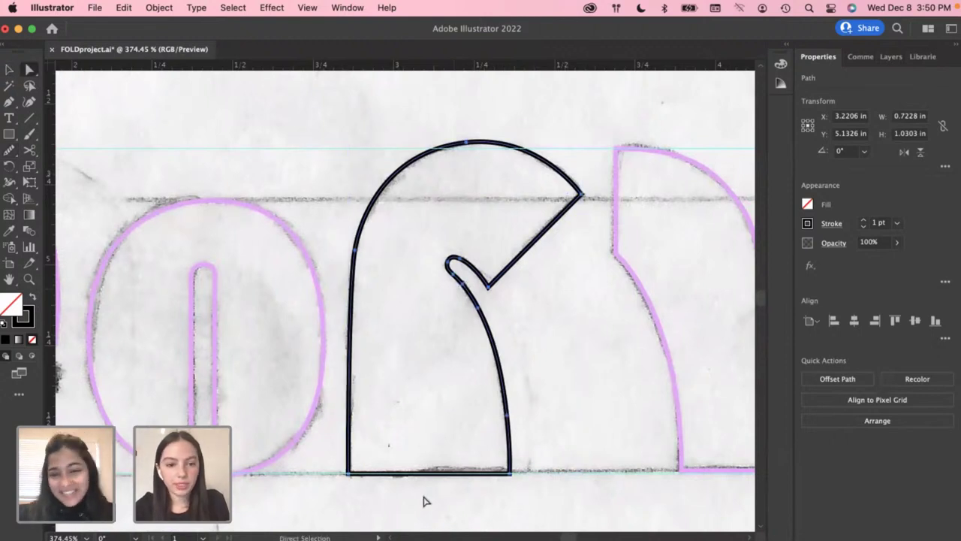
left_click(423, 500)
scroll(422, 500, "up", 2)
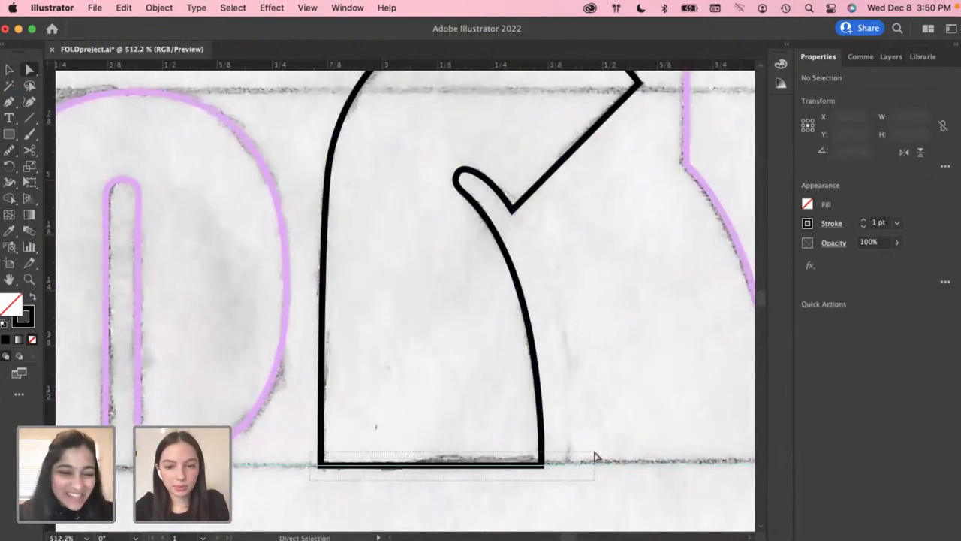
left_click_drag(590, 456, 424, 467)
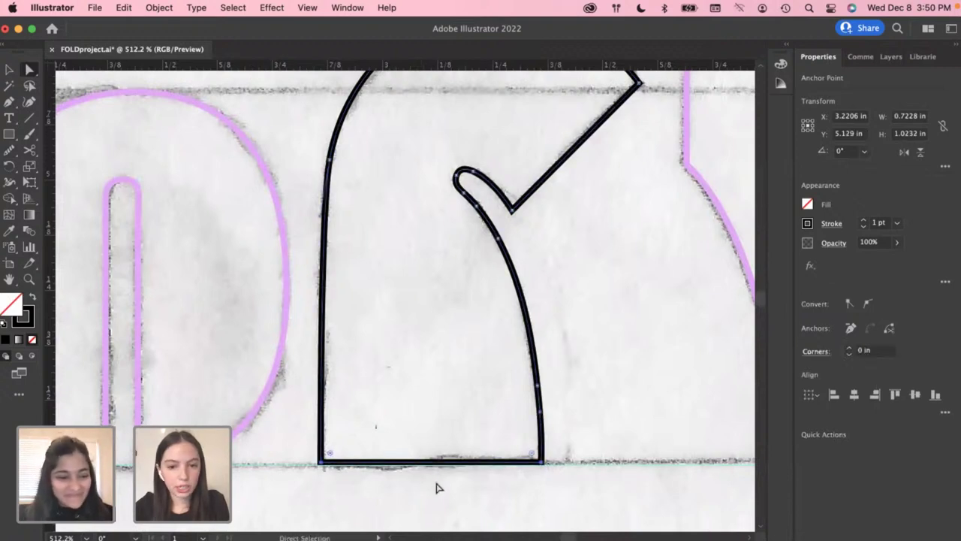
left_click(434, 478)
scroll(434, 478, "down", 3)
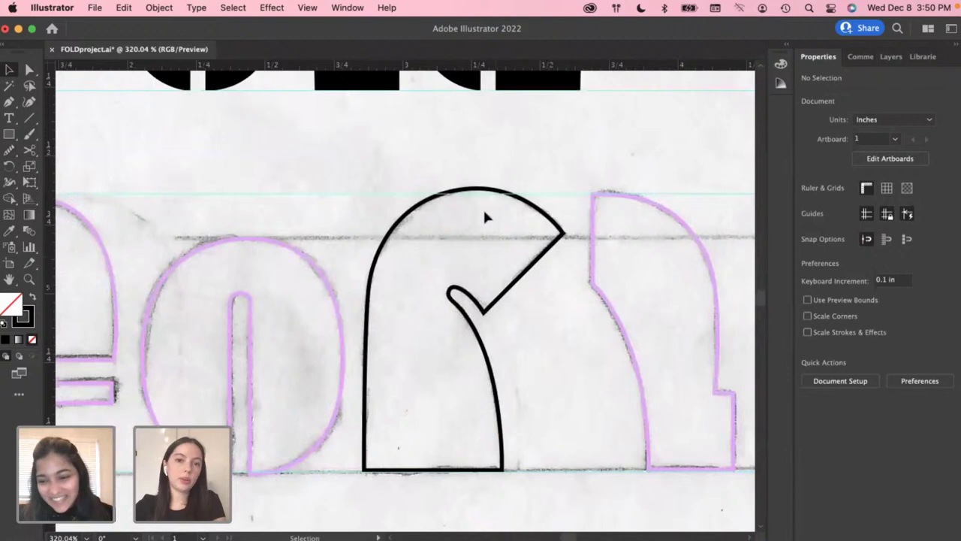
Nudge the top anchor of the letter's arc with Direct Selection
left_click(484, 190)
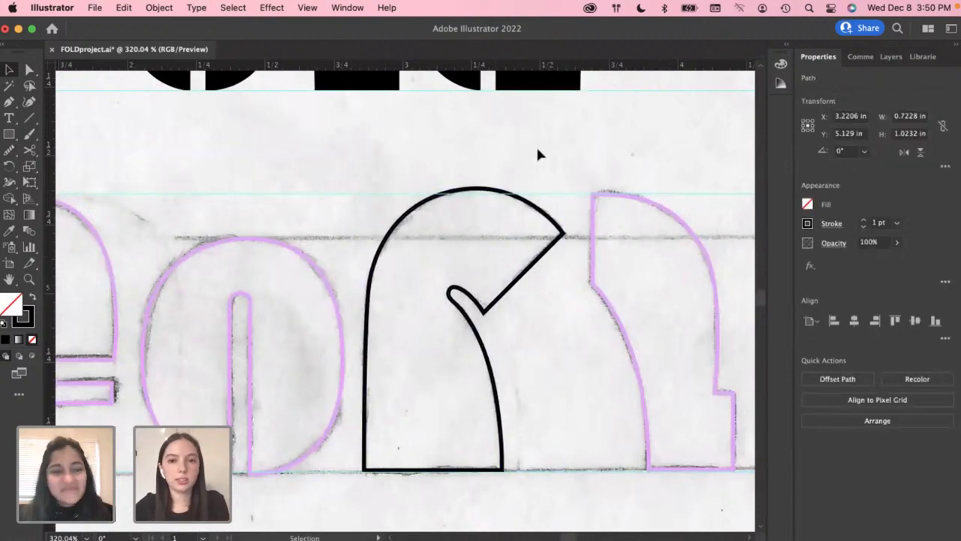
key("a")
left_click_drag(483, 196, 470, 195)
left_click(481, 176)
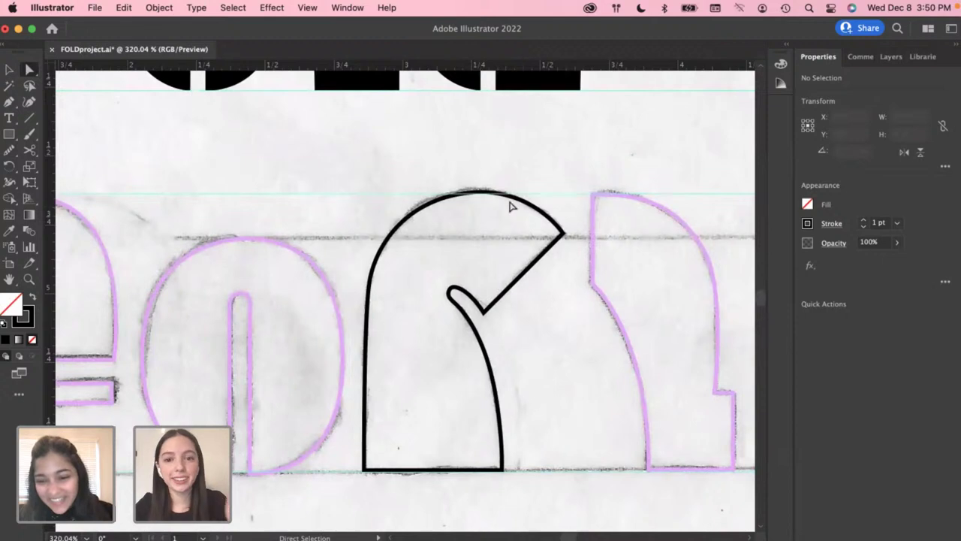
Duplicate the traced letter below the original
key("v")
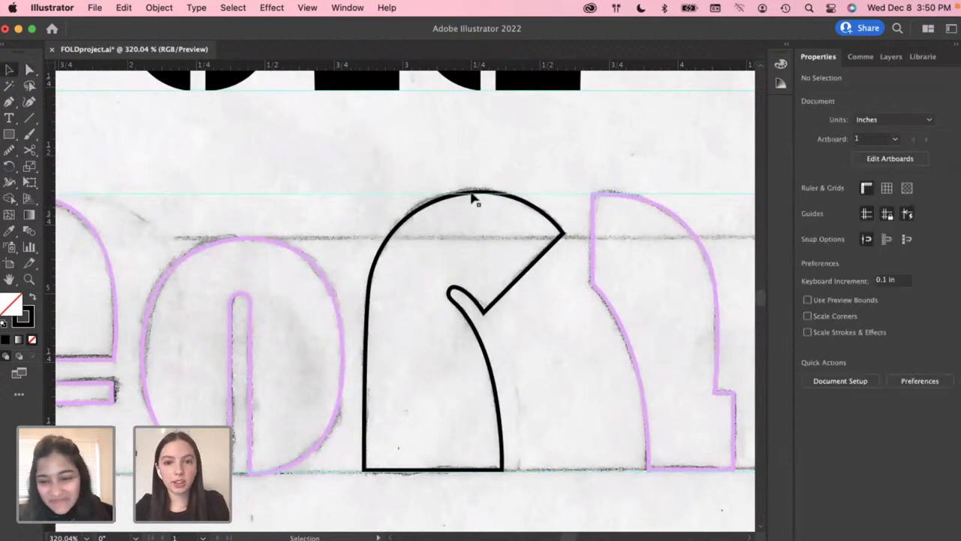
left_click(521, 211)
left_click(500, 182)
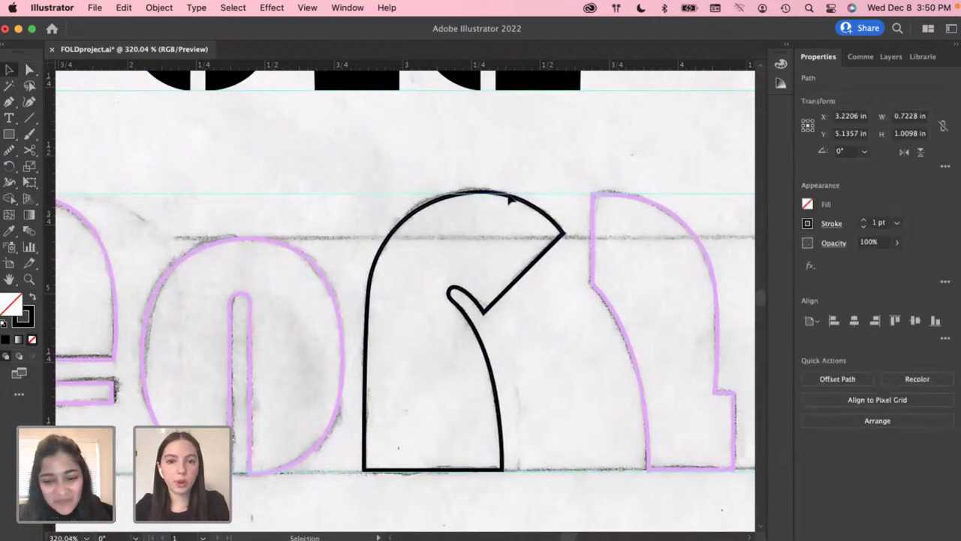
left_click(540, 217)
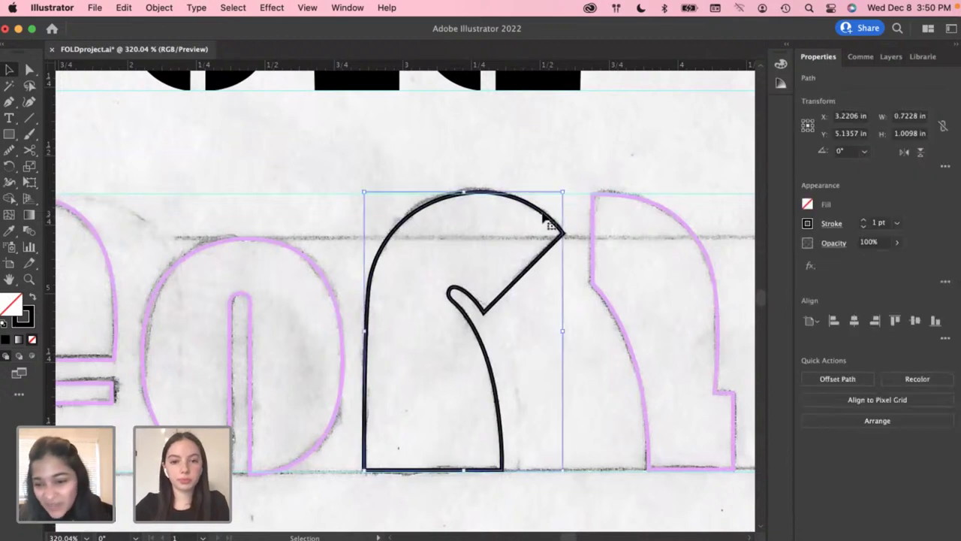
scroll(538, 214, "down", 3)
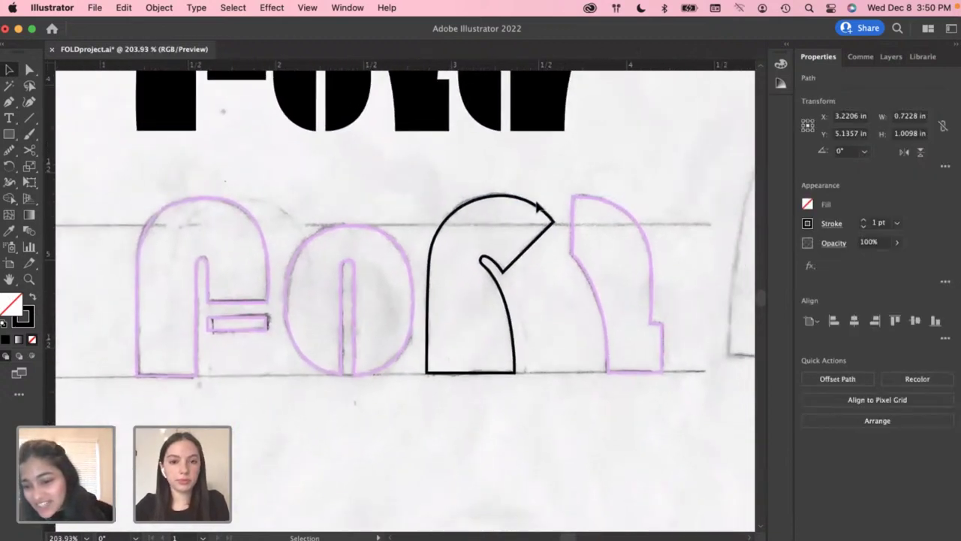
left_click_drag(533, 210, 436, 449)
scroll(466, 368, "down", 2)
left_click(422, 454)
scroll(419, 459, "down", 2)
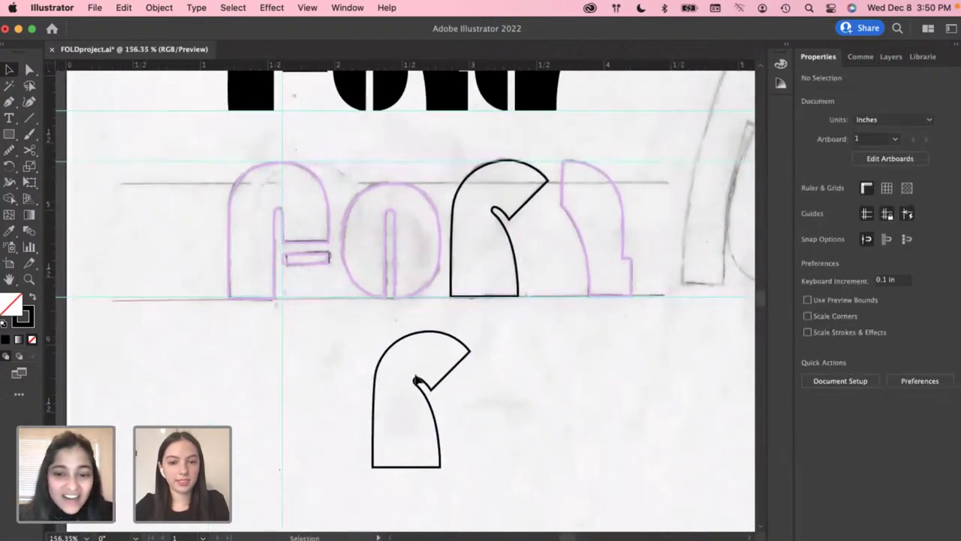
Fill the copy solid black and move it beside the Fold wordmark
left_click(417, 381)
left_click(32, 297)
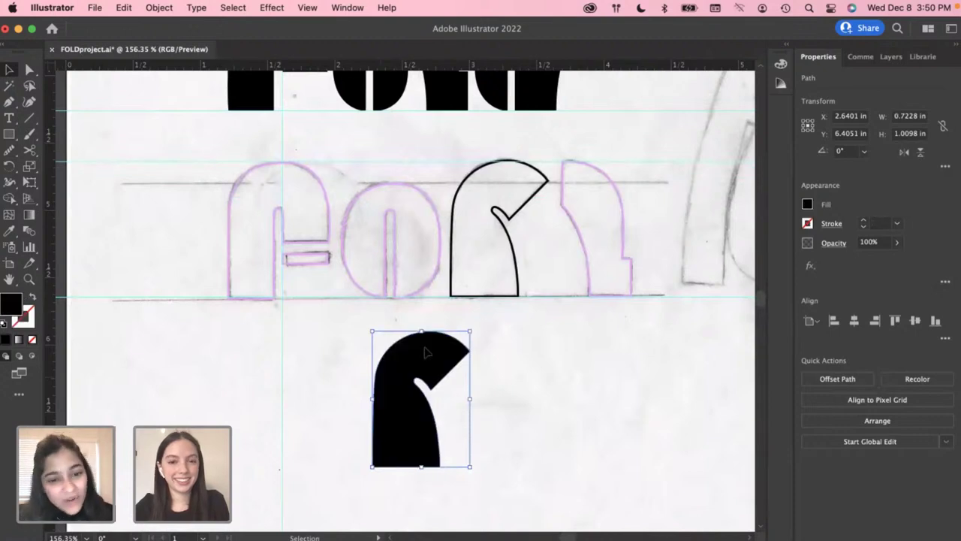
left_click(468, 374)
scroll(460, 367, "down", 1, "alt")
scroll(421, 387, "up", 1)
scroll(421, 387, "right", 1)
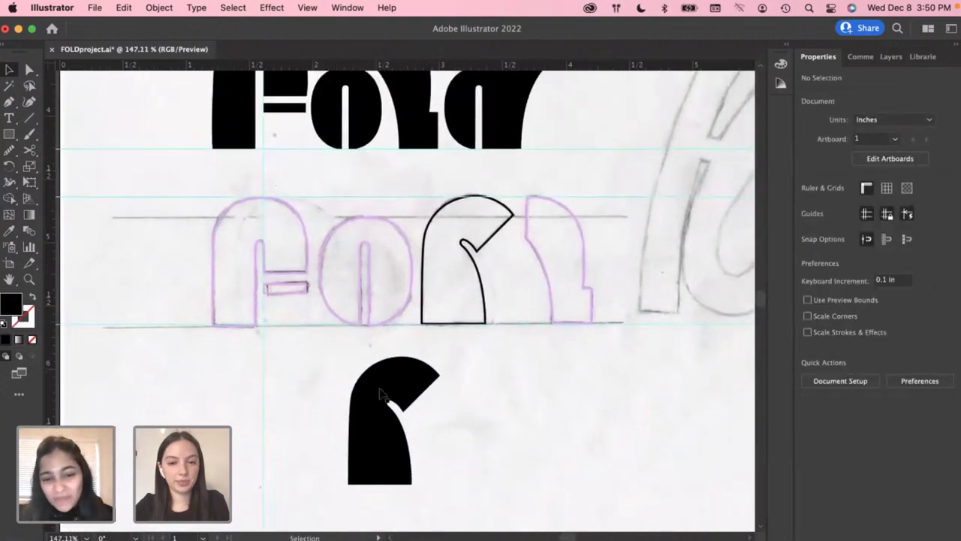
scroll(376, 406, "down", 3, "alt")
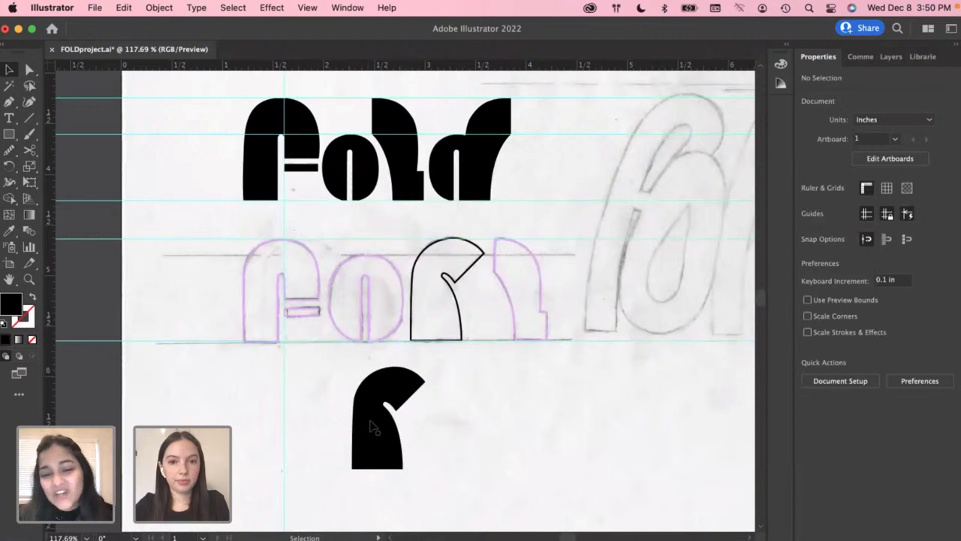
left_click_drag(372, 426, 557, 167)
scroll(557, 167, "up", 1)
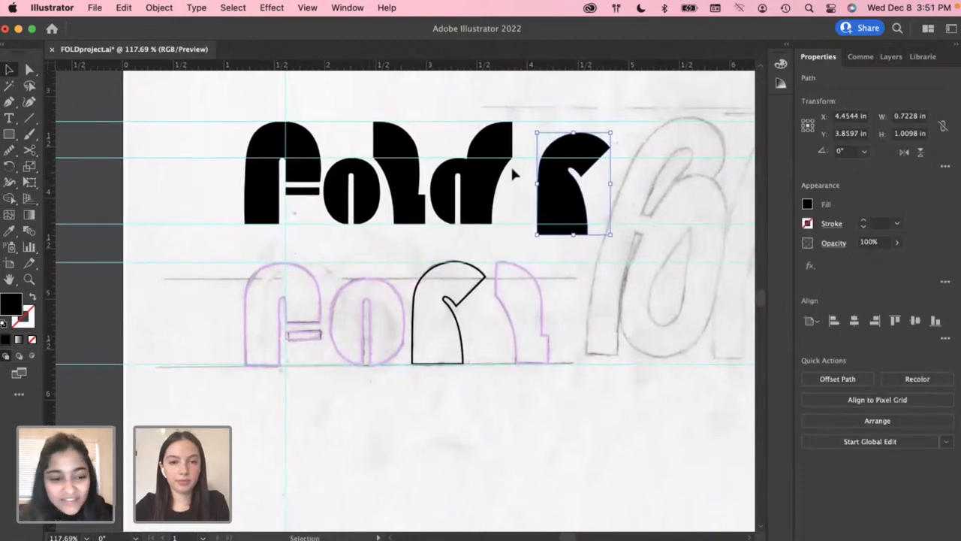
scroll(513, 175, "up", 3, "alt")
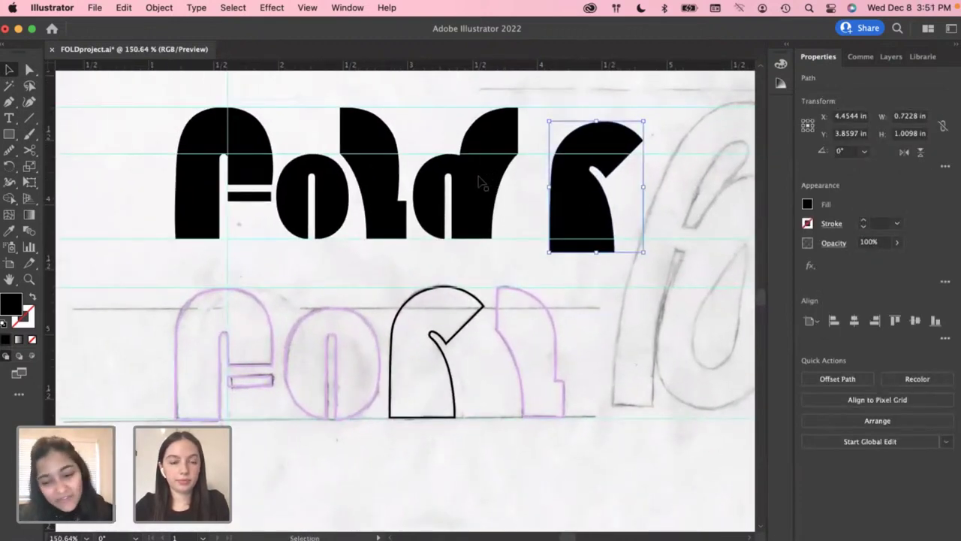
Duplicate the Fold wordmark below the sketch and shift the copy's d slightly right
scroll(482, 184, "down", 4, "alt")
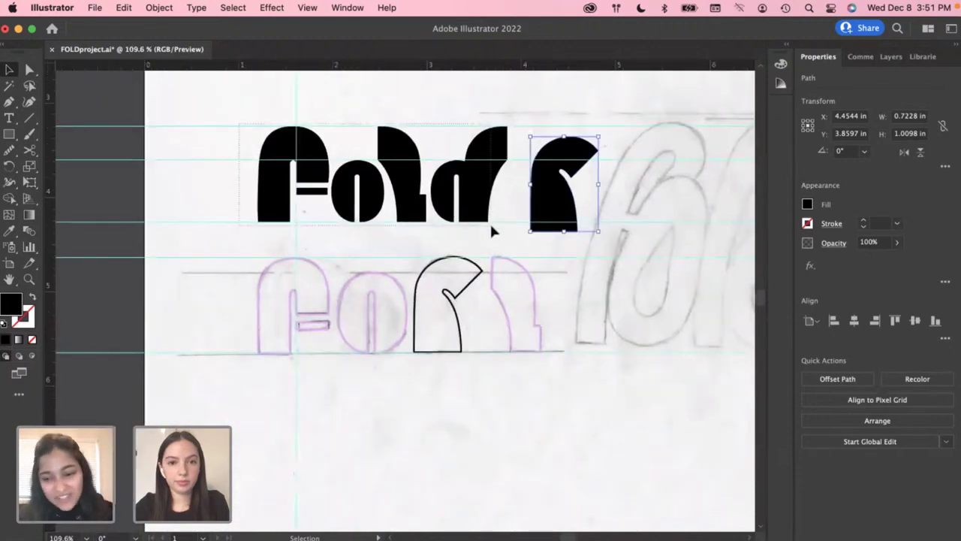
left_click(469, 193)
left_click_drag(468, 194, 514, 441, "alt")
left_click(516, 304)
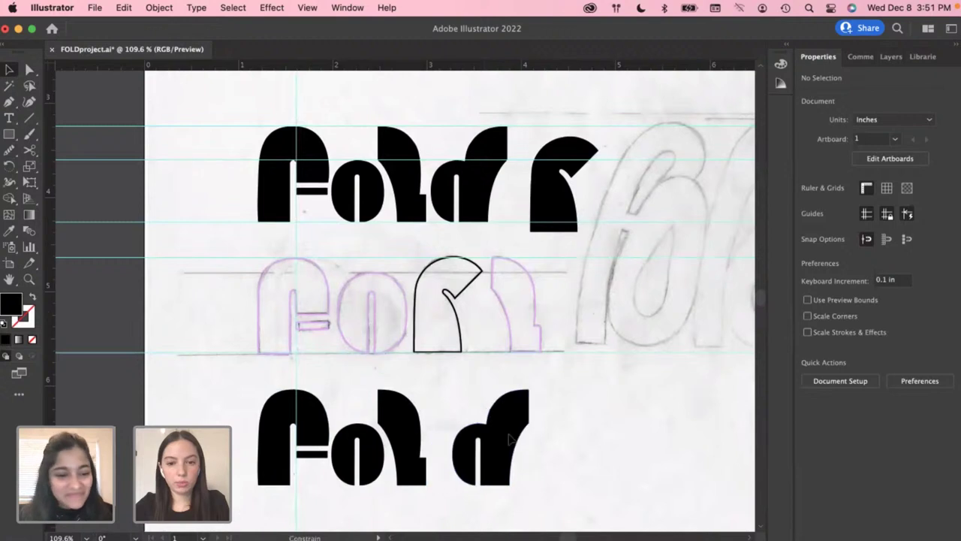
Replace the copy's l with the hooked r shape and close the gaps around it
left_click_drag(558, 225, 447, 465)
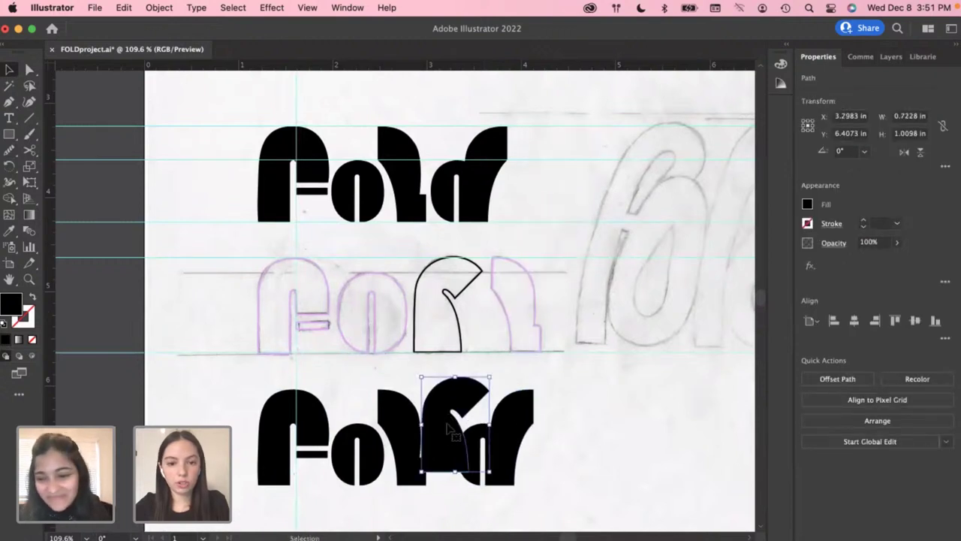
scroll(449, 429, "down", 1)
scroll(448, 430, "down", 3)
left_click(426, 336)
key("Delete")
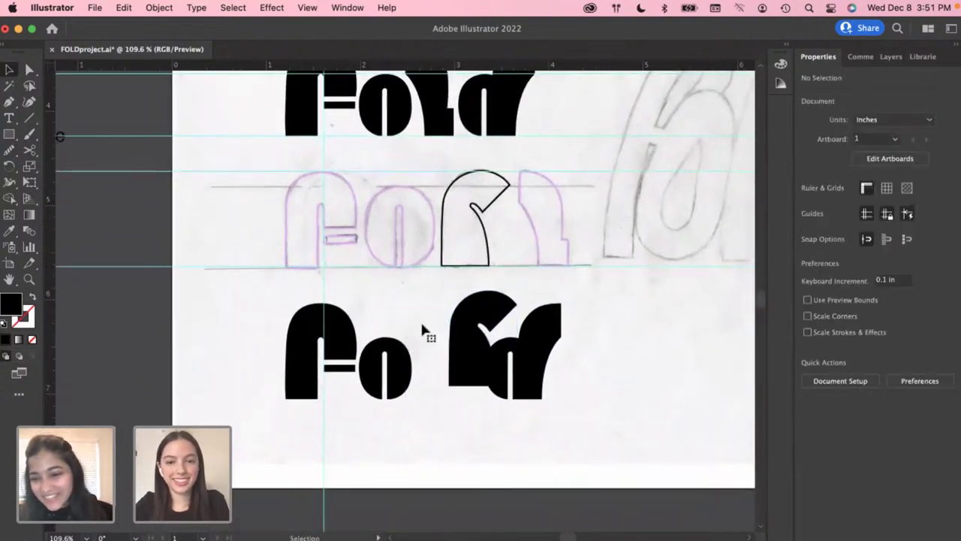
left_click_drag(461, 341, 429, 351)
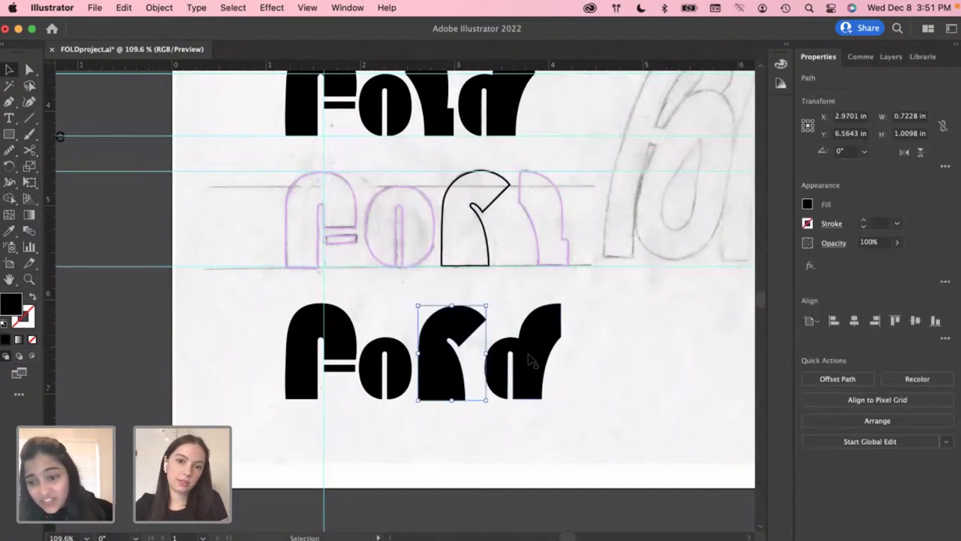
left_click_drag(528, 359, 512, 361)
left_click(567, 387)
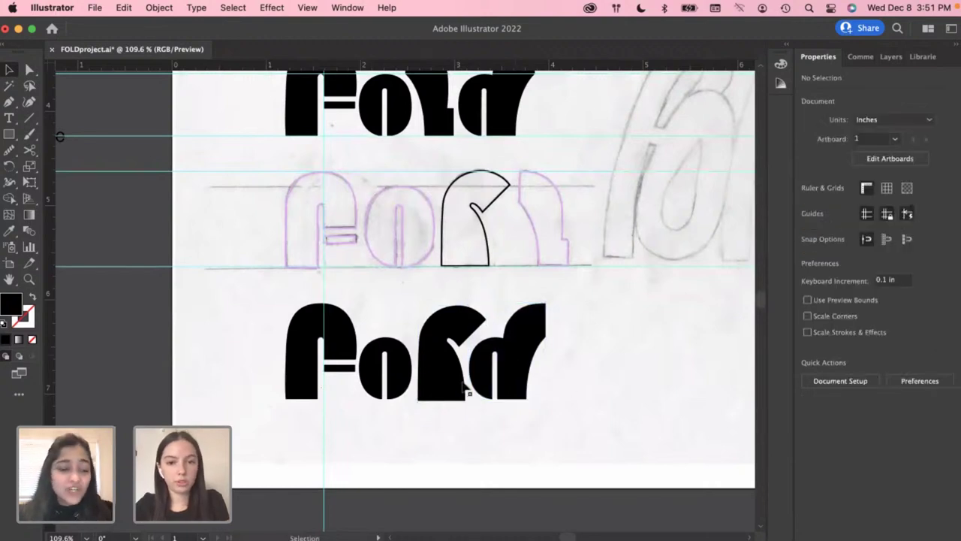
left_click(29, 103)
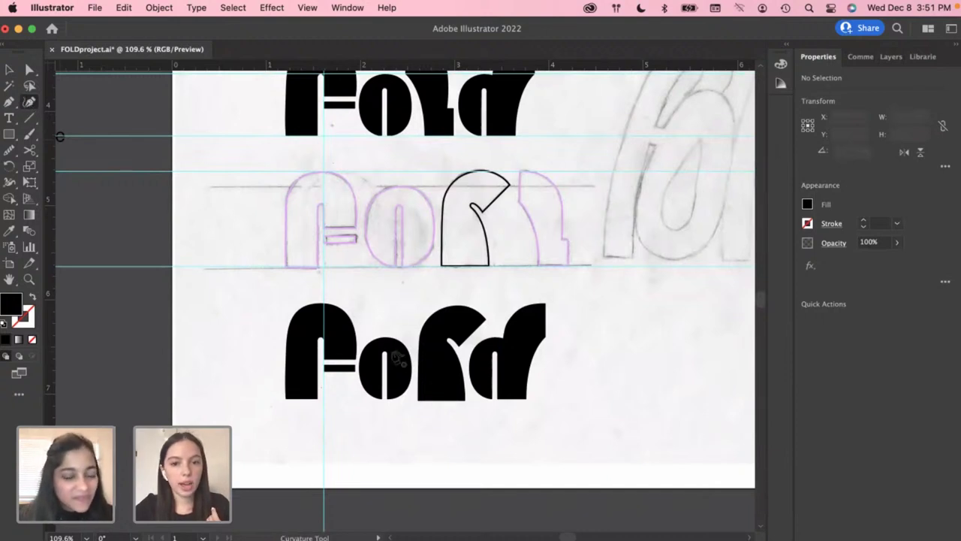
scroll(393, 294, "up", 3)
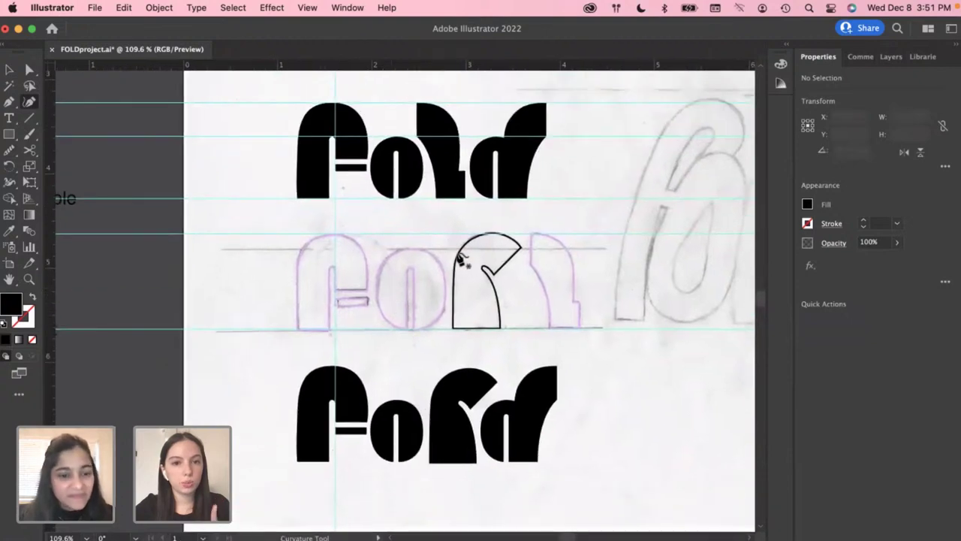
scroll(462, 259, "up", 3)
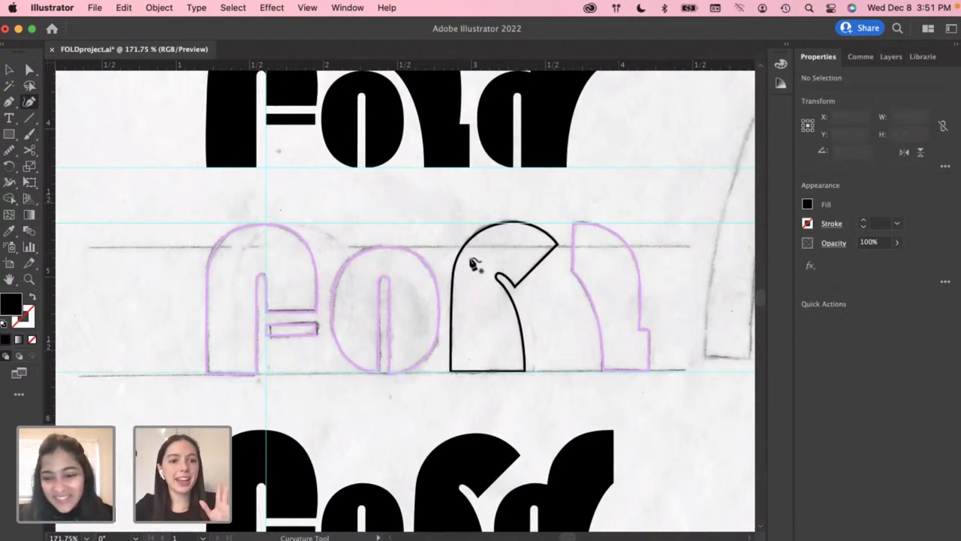
scroll(504, 279, "up", 5)
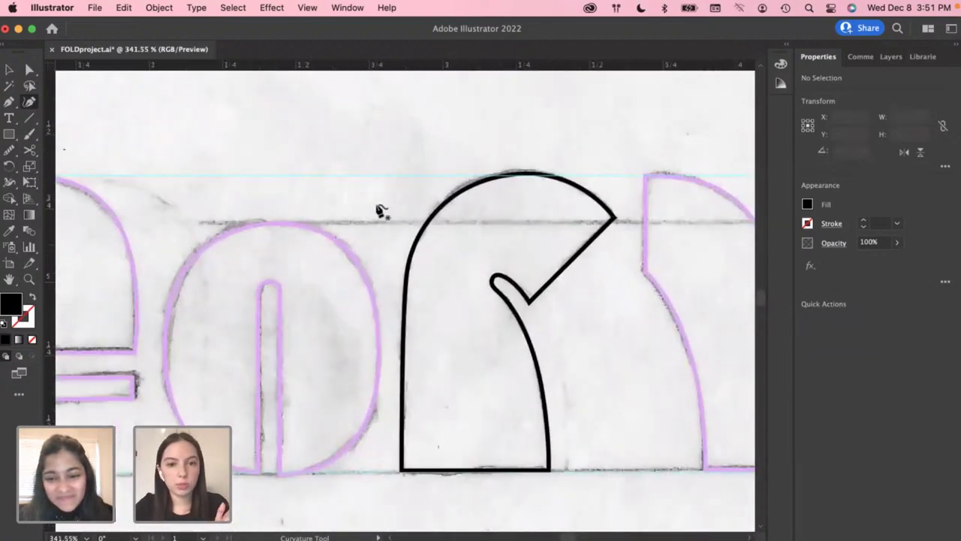
scroll(380, 211, "up", 3)
scroll(376, 299, "down", 3)
scroll(376, 298, "left", 2)
scroll(353, 312, "left", 3)
scroll(353, 312, "down", 1)
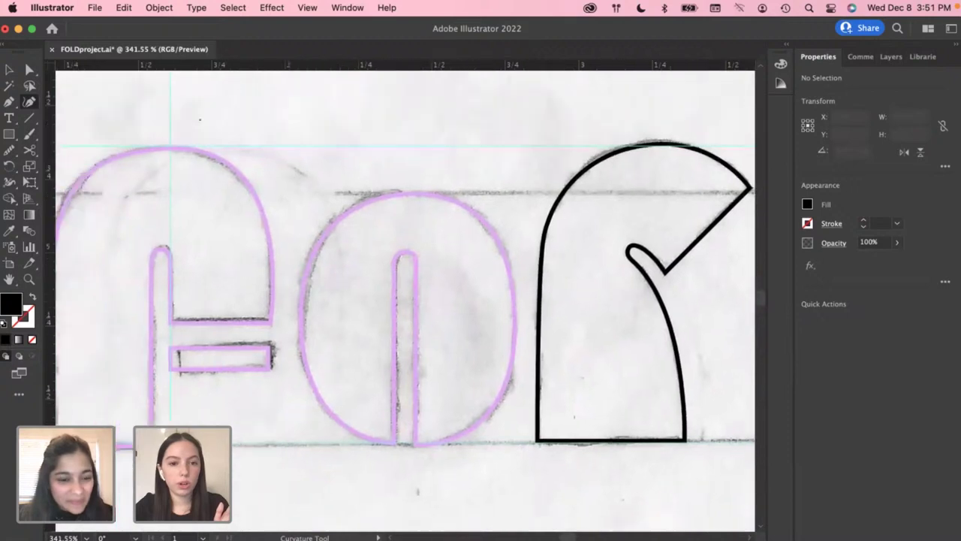
left_click(212, 242)
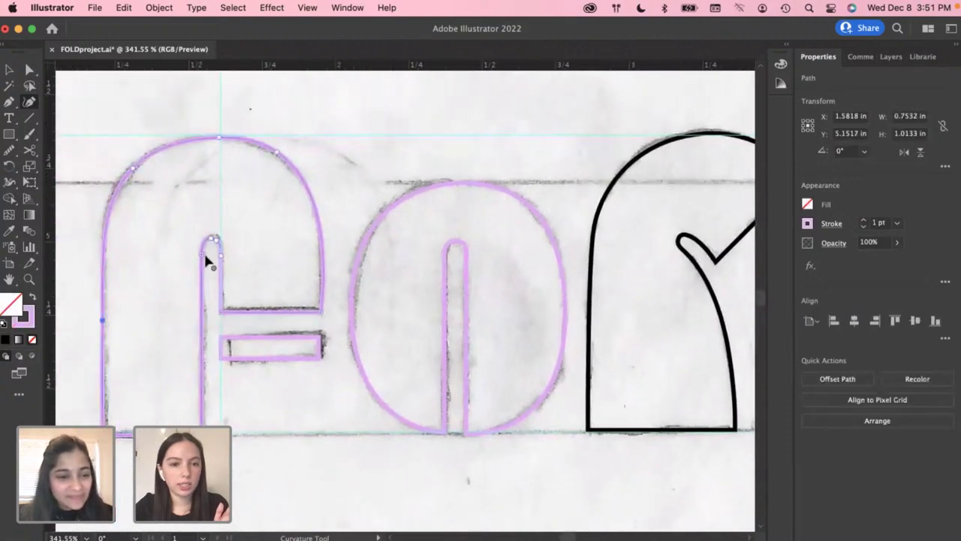
left_click(201, 255)
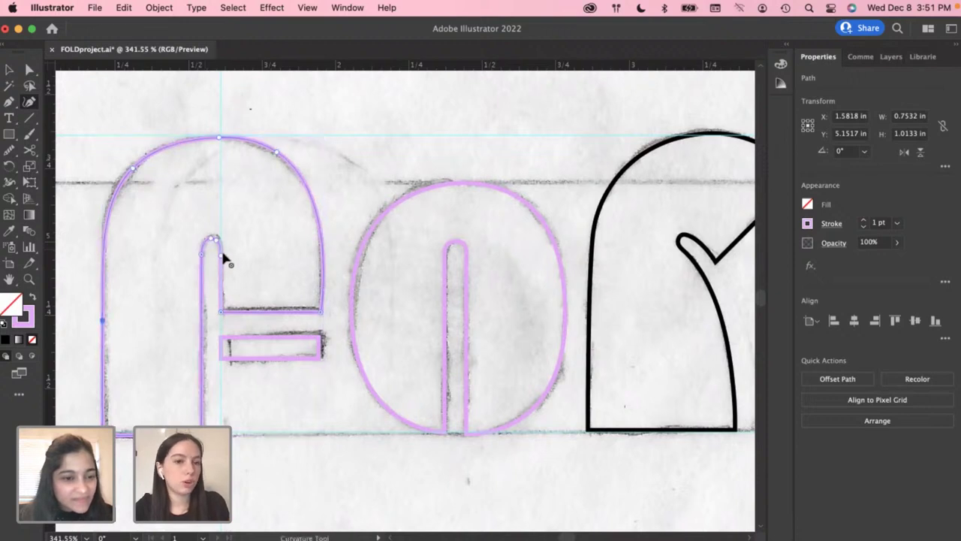
left_click(7, 70)
left_click(345, 178)
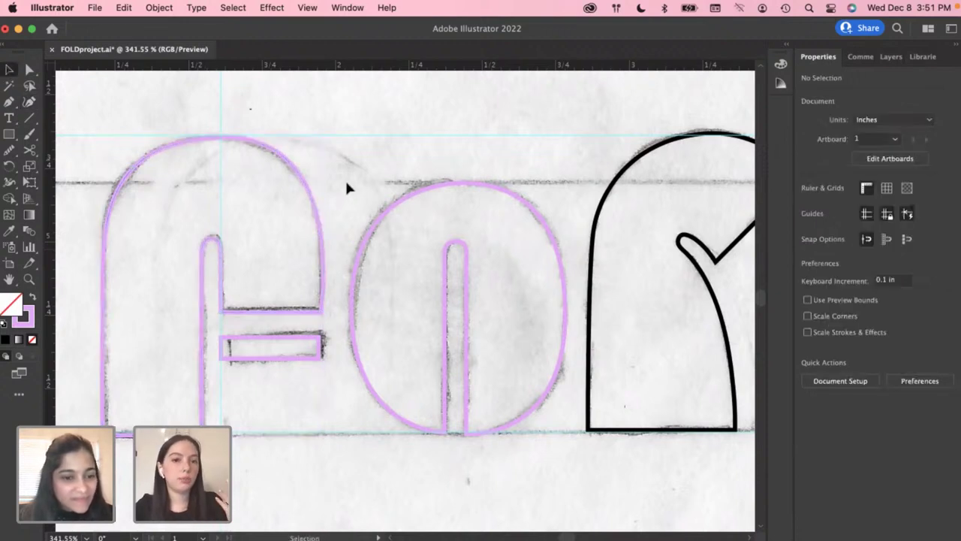
scroll(345, 178, "down", 3)
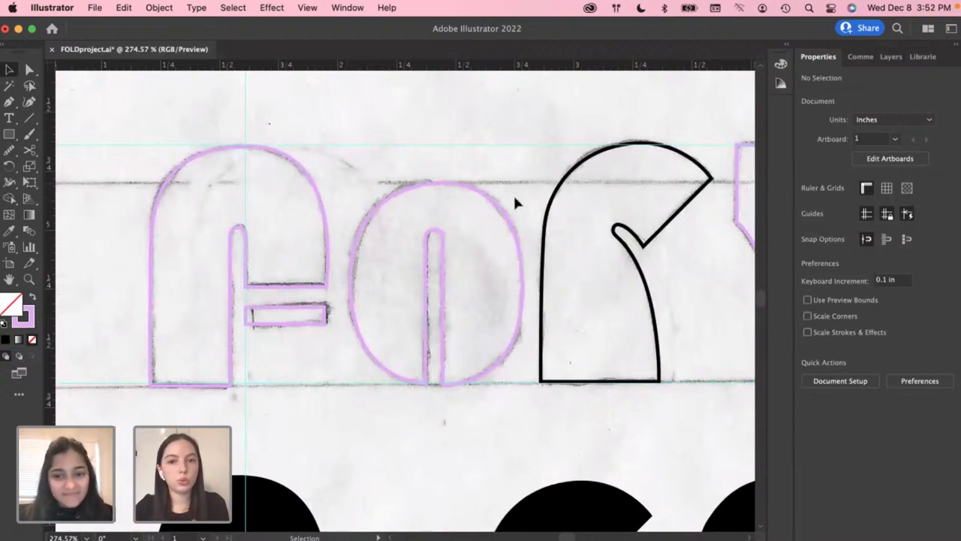
scroll(515, 199, "down", 4)
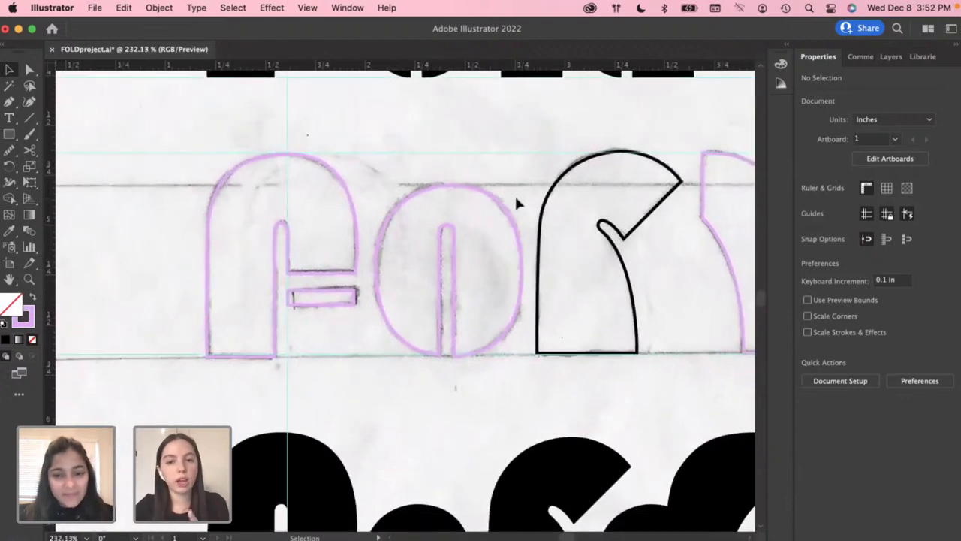
scroll(579, 275, "down", 1)
scroll(606, 307, "down", 4)
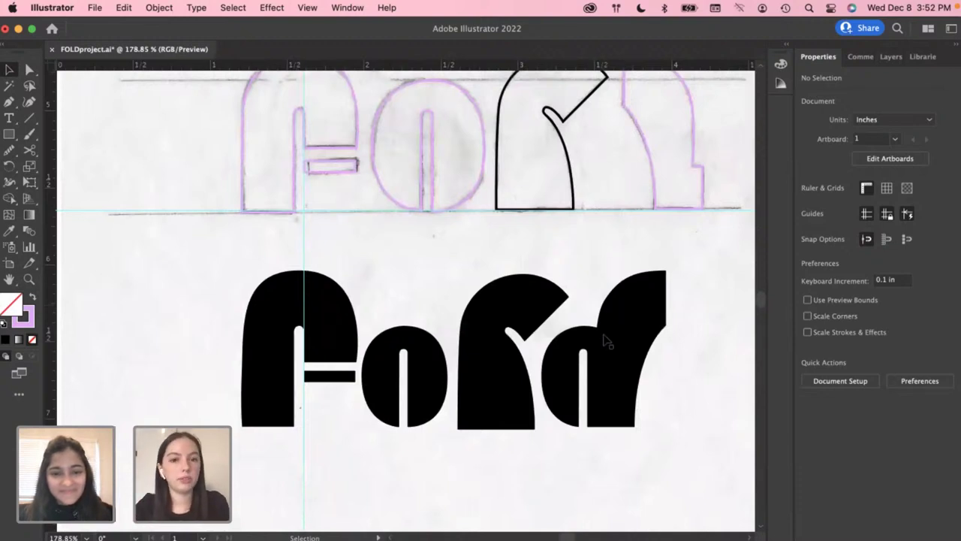
Select and then deselect the black R shape in the lower Fold copy
left_click(499, 370)
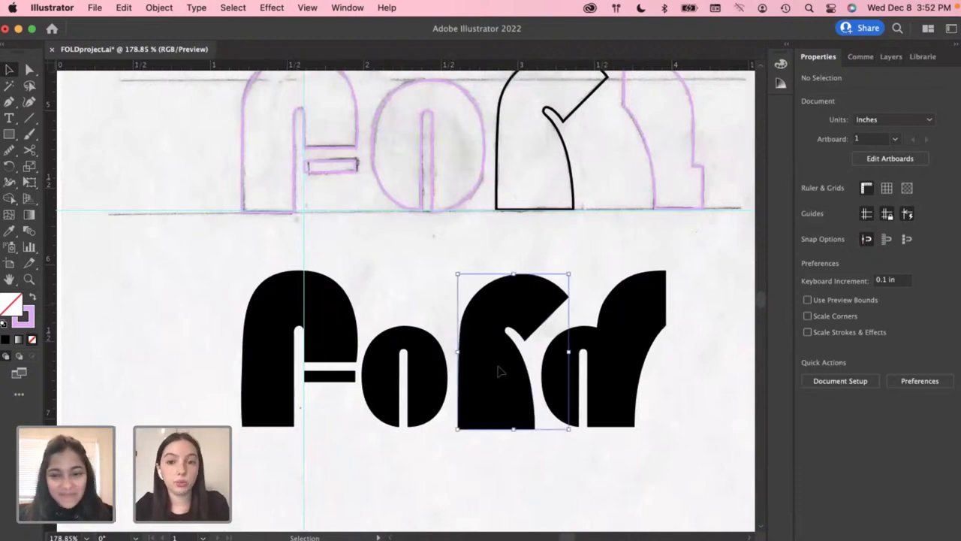
left_click(681, 307)
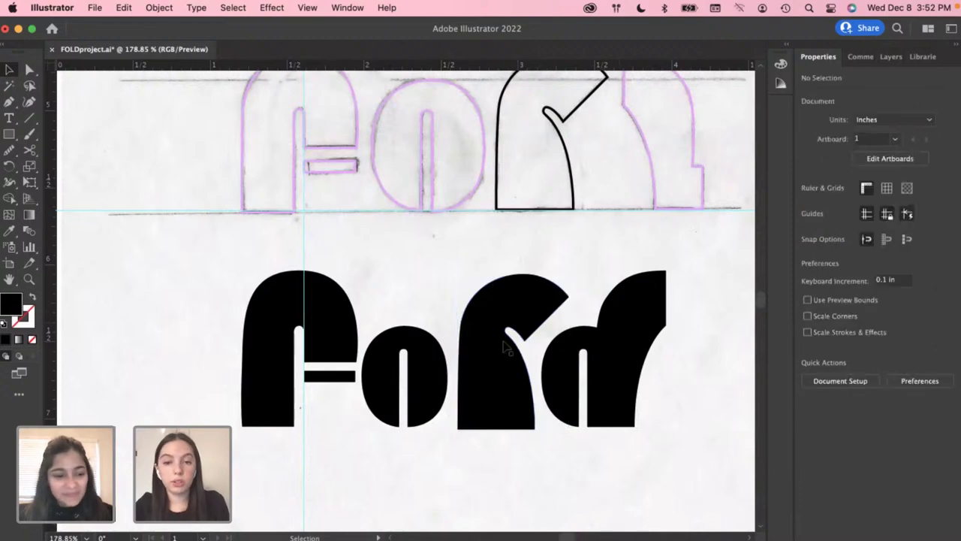
scroll(503, 347, "down", 3)
scroll(497, 347, "down", 4)
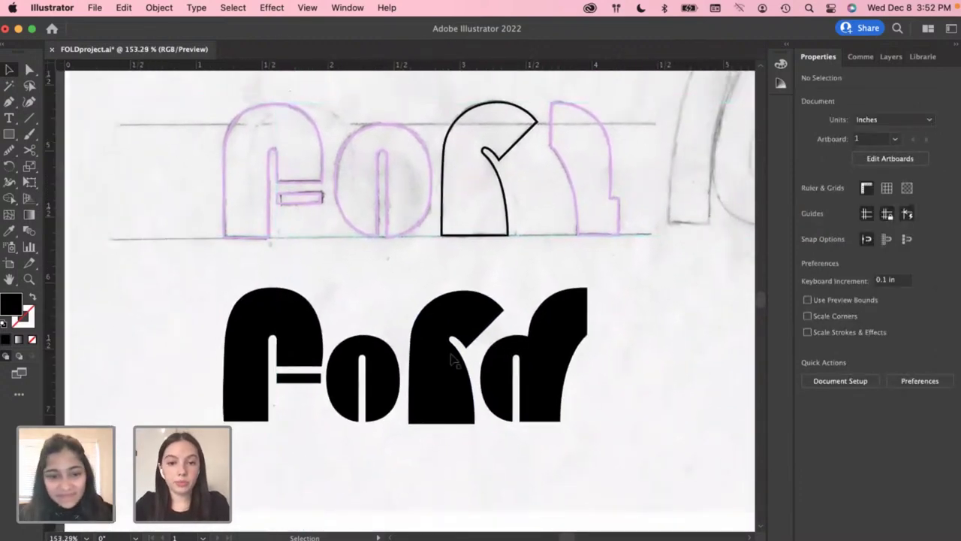
scroll(430, 364, "up", 3)
scroll(430, 364, "up", 2)
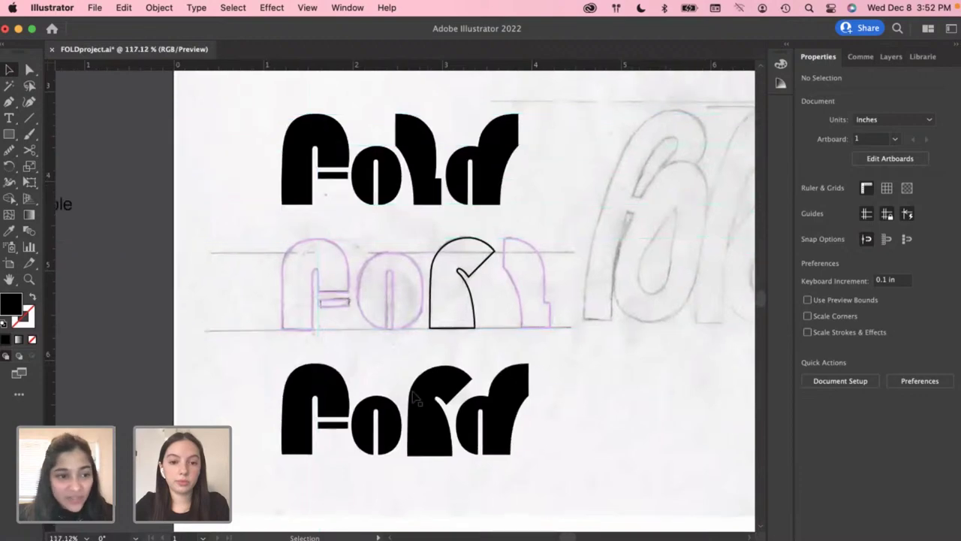
Select the F outline in the sketch row with the Curvature Tool, then deselect it
left_click(29, 101)
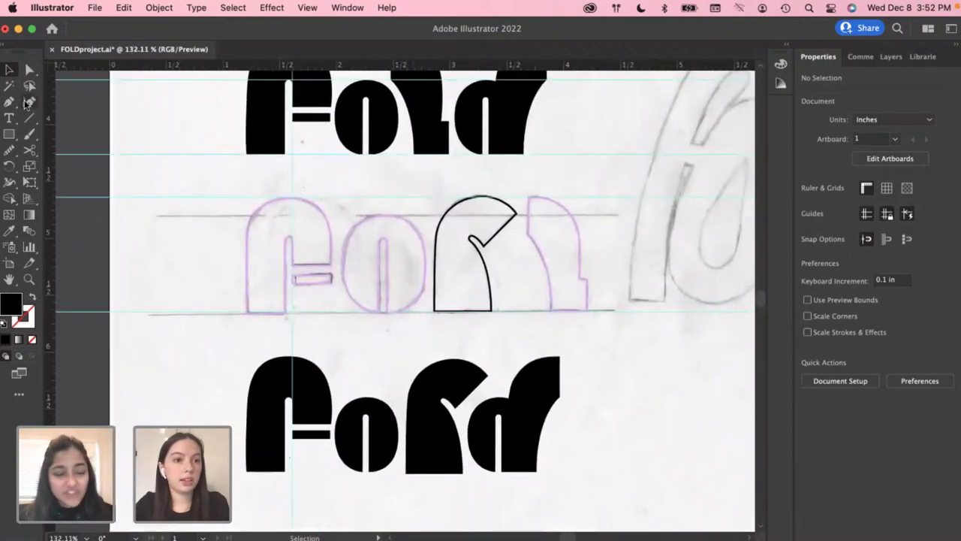
scroll(275, 232, "up", 3)
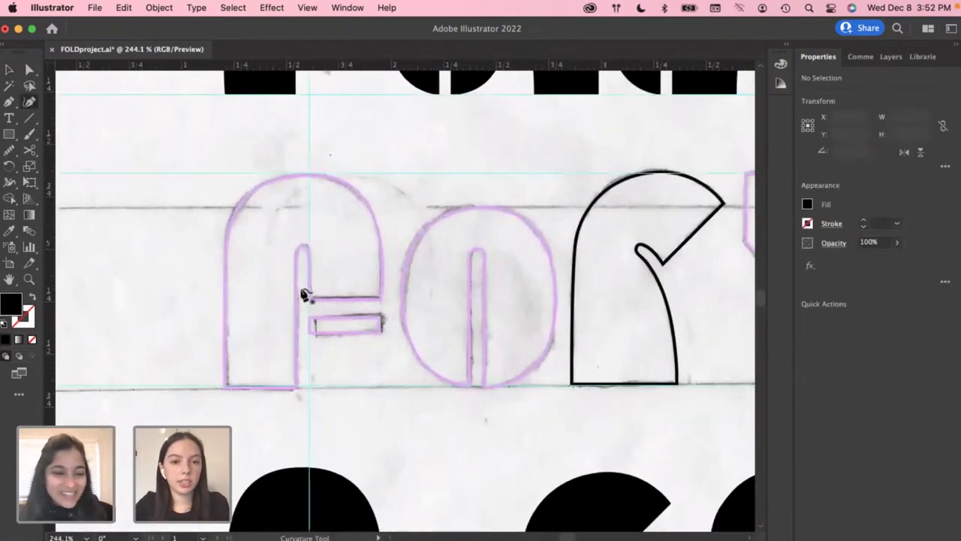
scroll(304, 294, "up", 3)
left_click(309, 298)
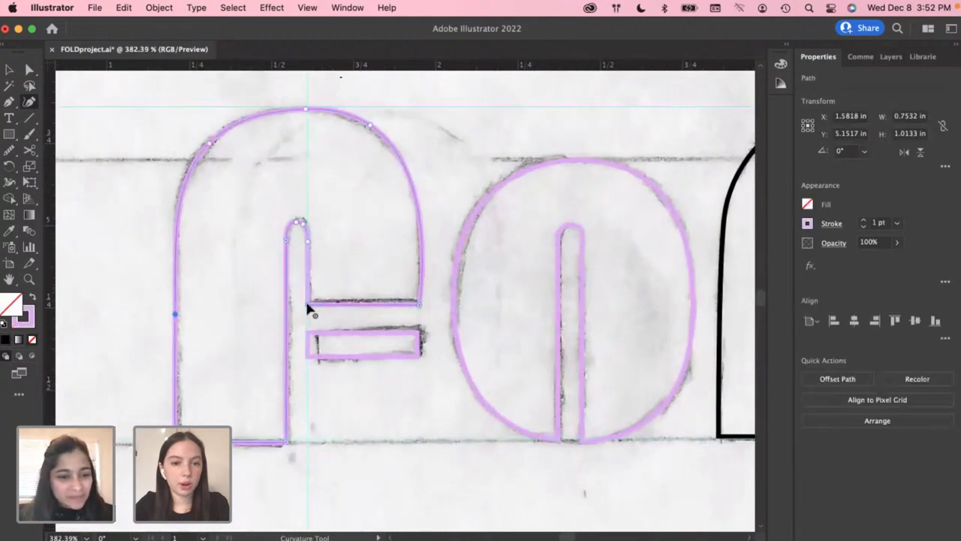
key("v")
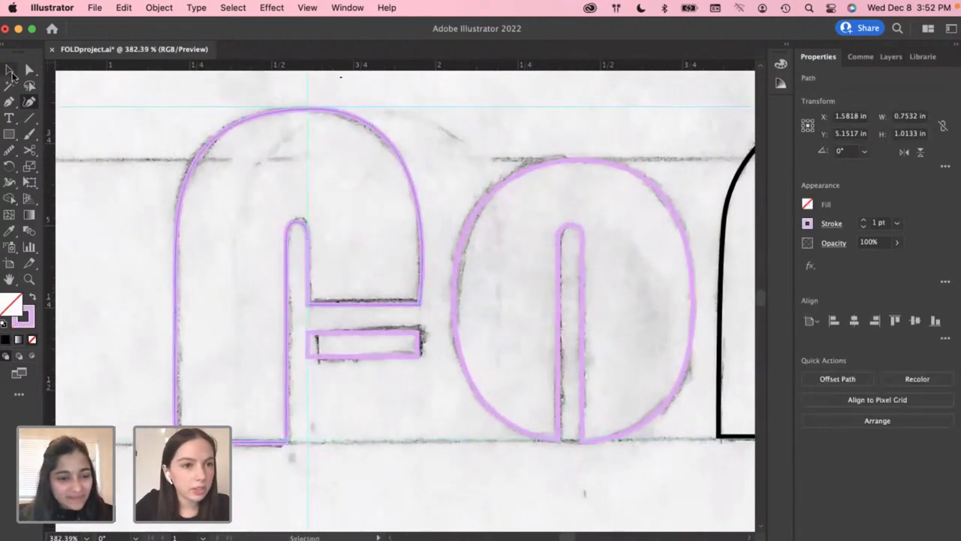
left_click(161, 184)
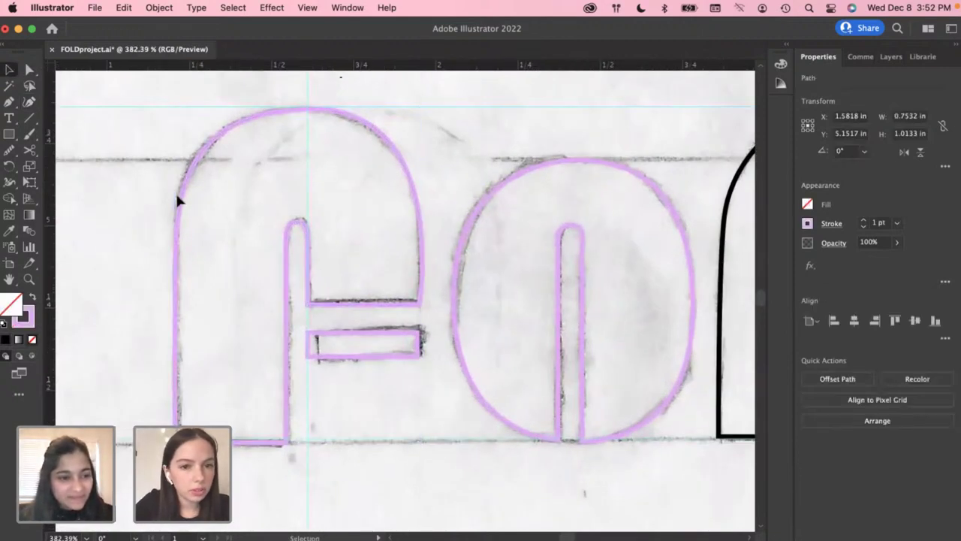
Reshape the F outline's inner corner where its stem meets the crossbar
left_click(30, 101)
left_click(309, 305)
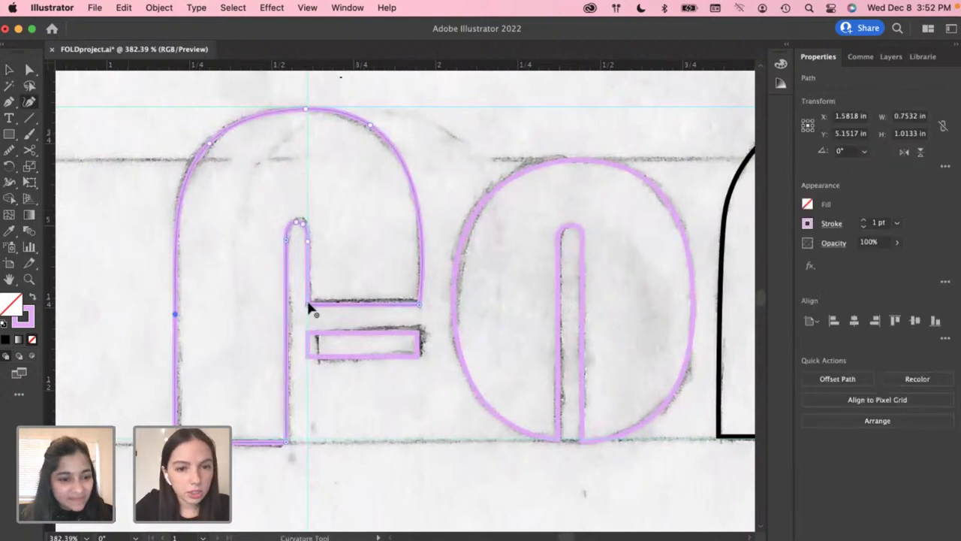
left_click(308, 304)
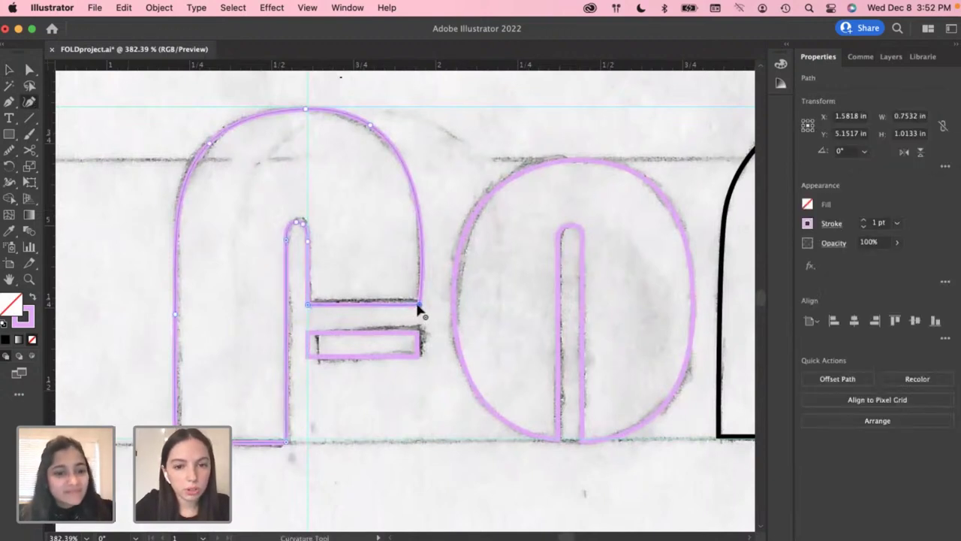
left_click(419, 305)
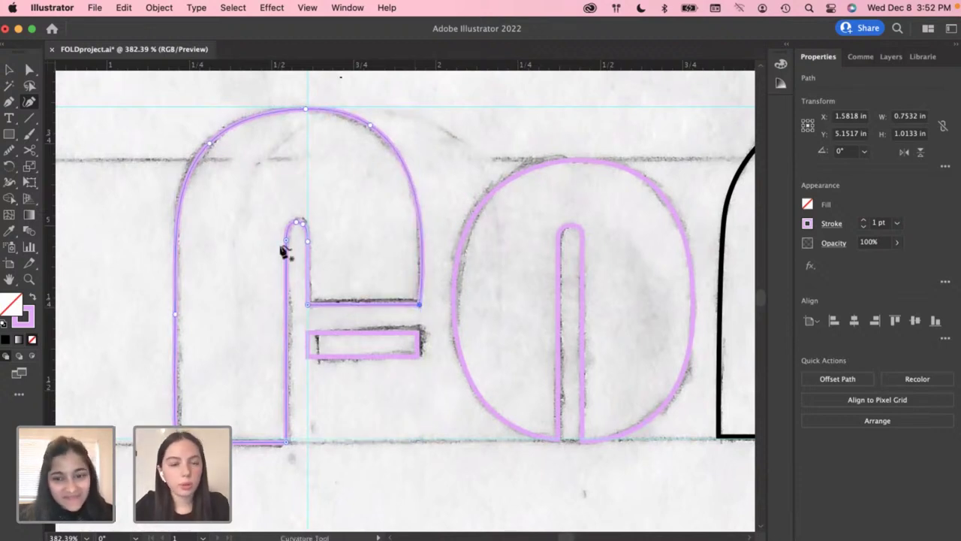
left_click(9, 69)
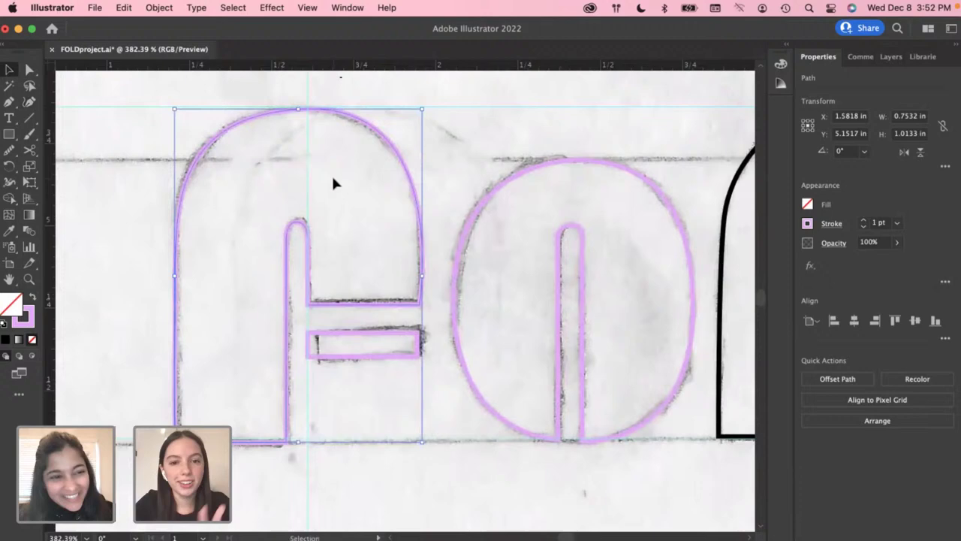
left_click(461, 165)
Scroll the canvas to bring the lower black Fold letters into view
scroll(461, 167, "down", 5)
scroll(461, 169, "down", 2)
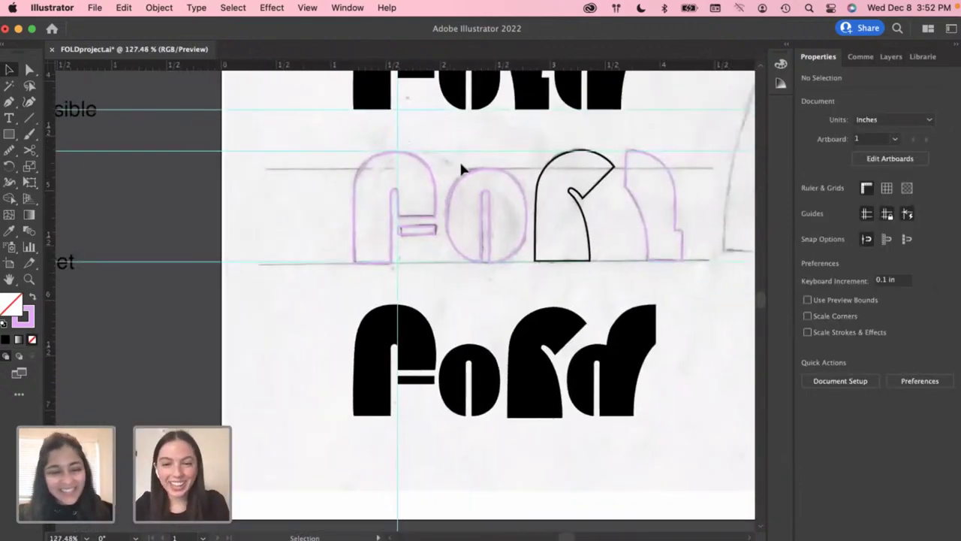
scroll(461, 168, "up", 5)
scroll(461, 168, "right", 3)
scroll(453, 227, "down", 5)
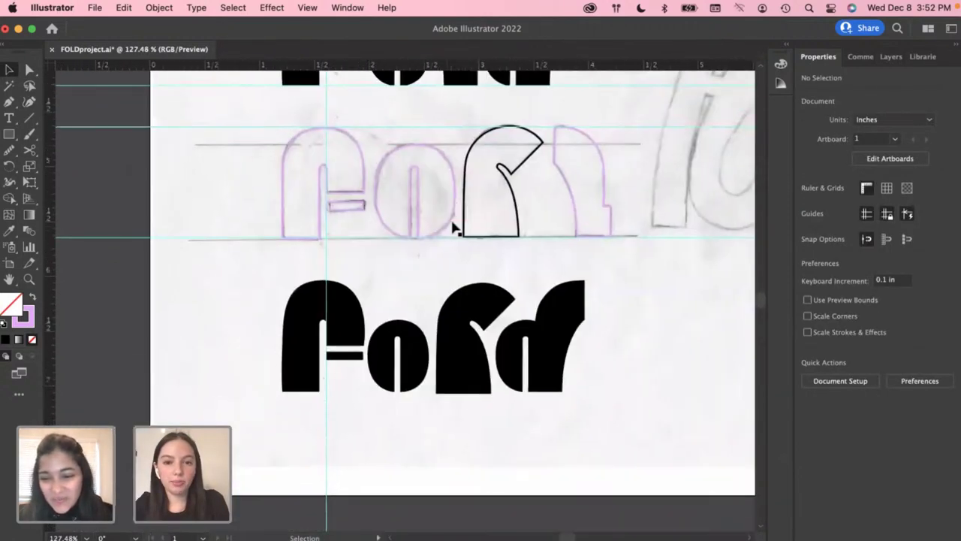
scroll(457, 221, "up", 5)
scroll(422, 248, "down", 4)
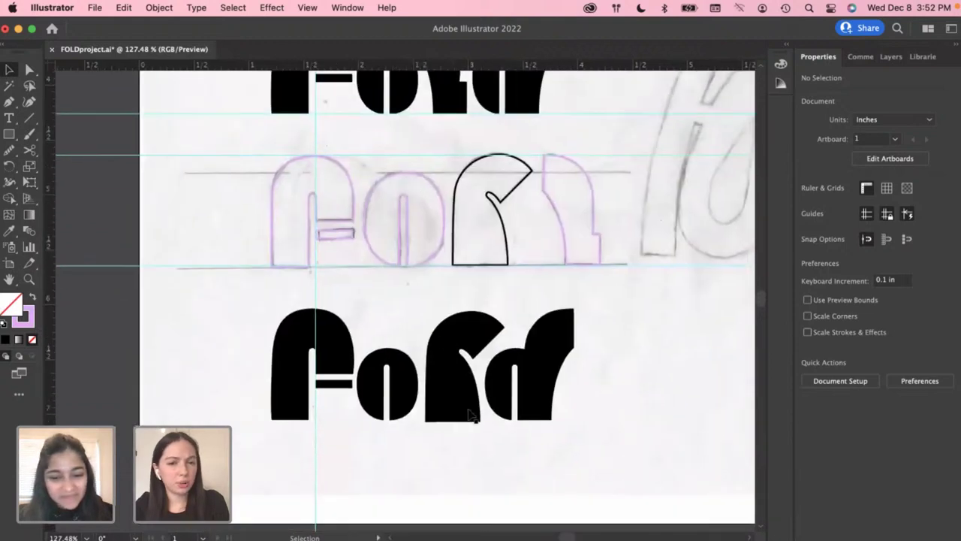
Marquee-select all the lower traced Fold letters and delete them
left_click(456, 370)
left_click(628, 384)
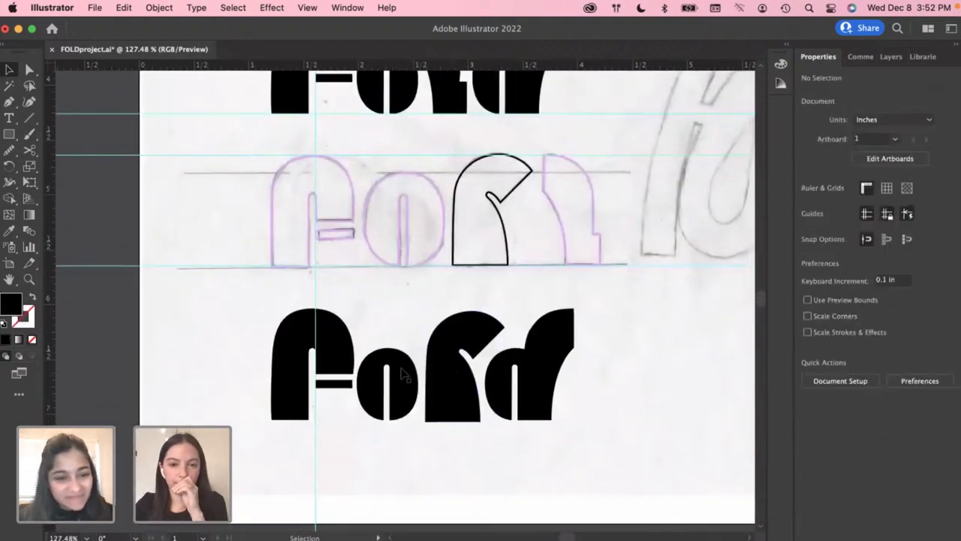
left_click_drag(463, 353, 479, 367)
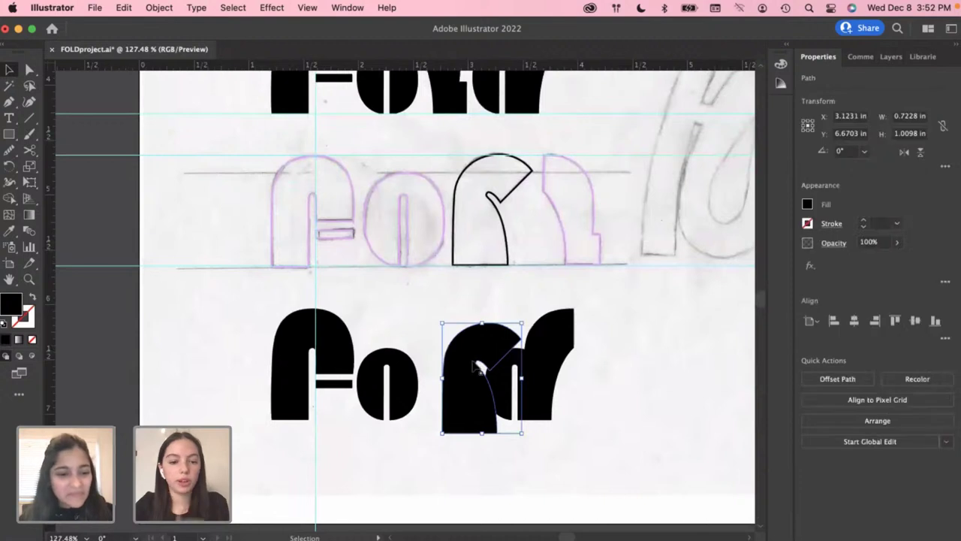
key("super+z")
left_click_drag(239, 298, 619, 410)
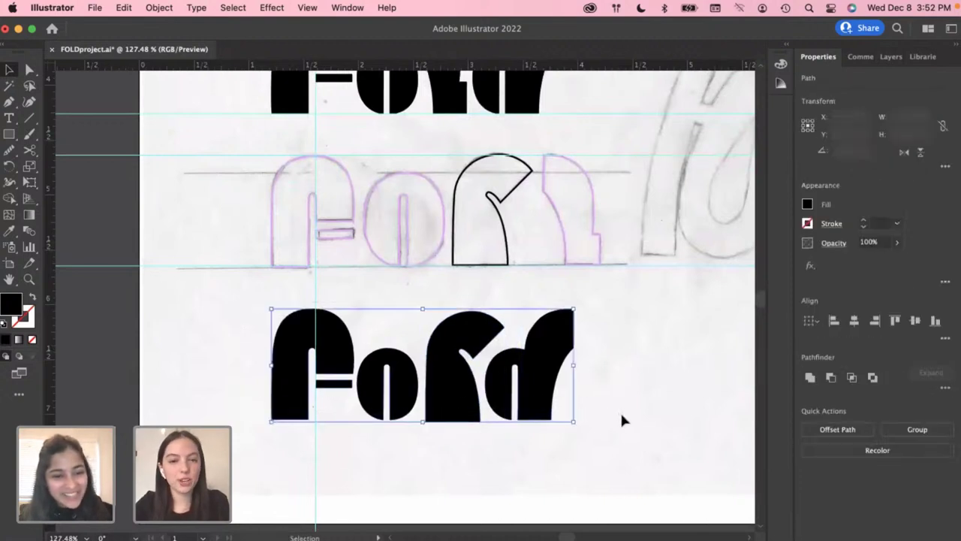
key("Delete")
Save the document
scroll(442, 319, "up", 5)
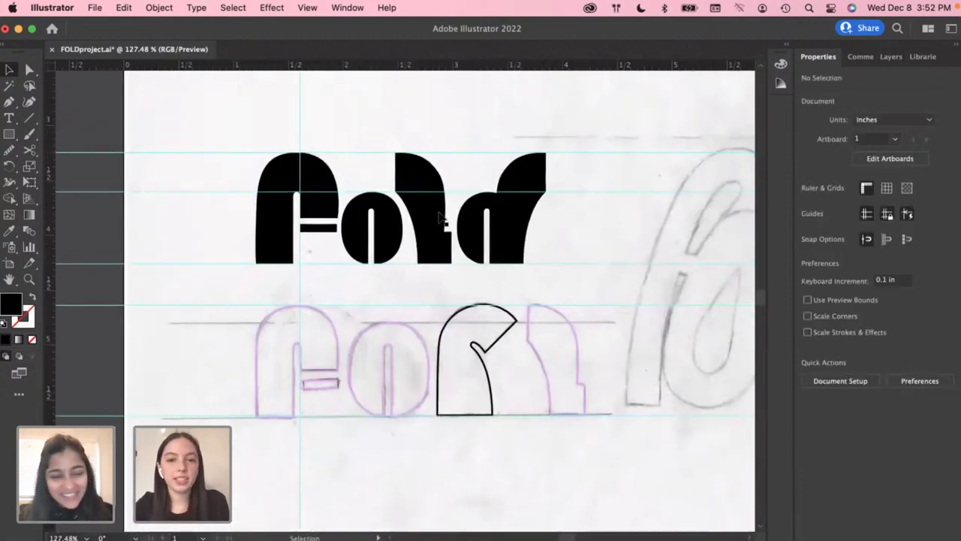
scroll(378, 180, "up", 3)
scroll(378, 181, "down", 2)
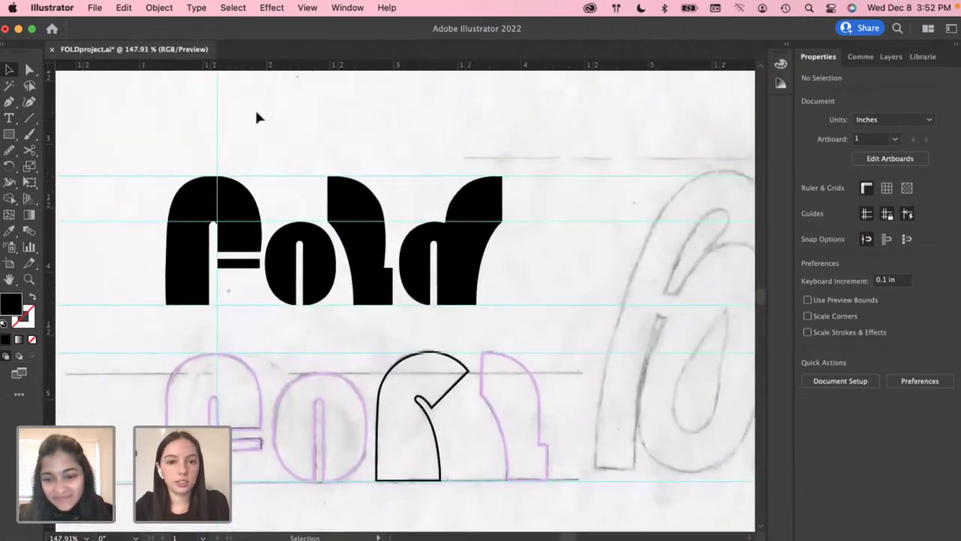
scroll(256, 110, "down", 2)
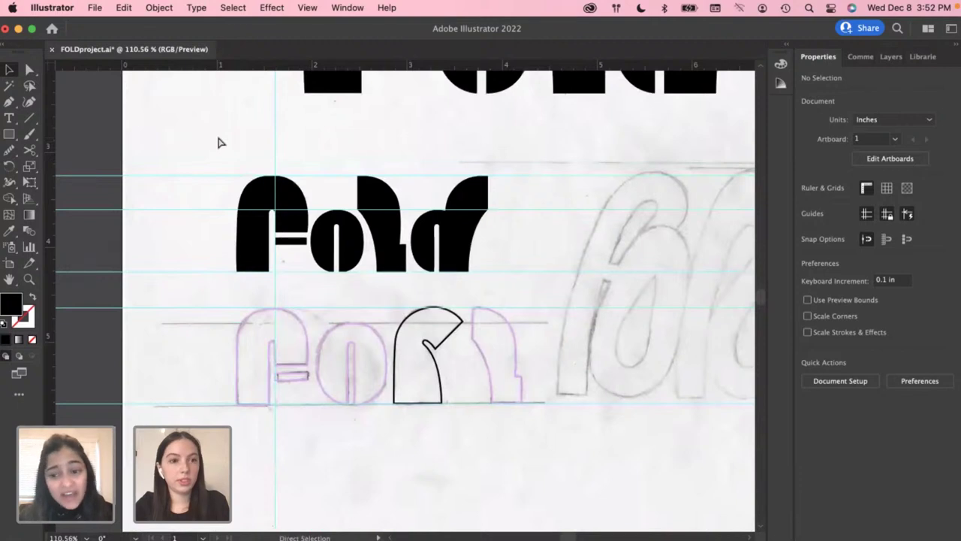
key("cmd+s")
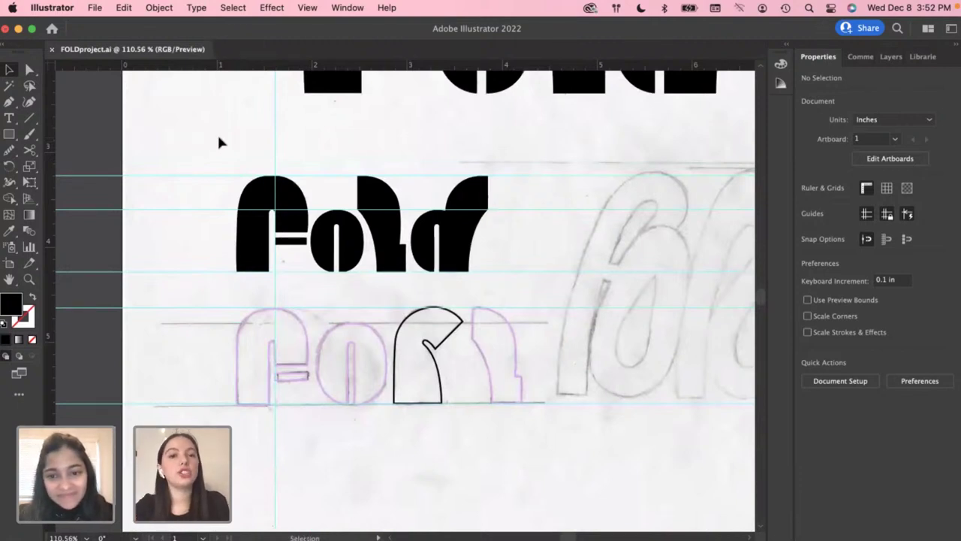
Duplicate the upper Fold wordmark straight down below the sketch
left_click_drag(213, 159, 544, 277)
left_click(512, 244)
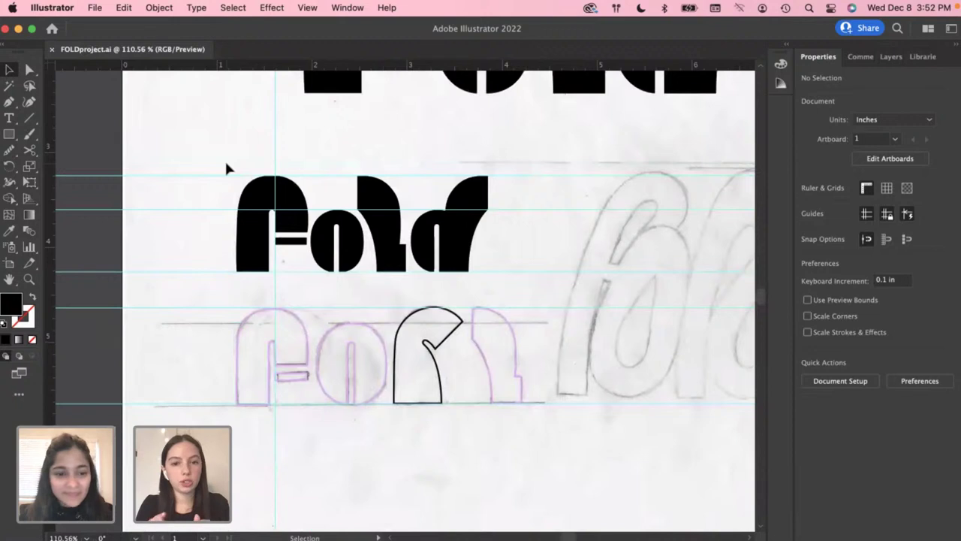
left_click_drag(221, 158, 502, 279)
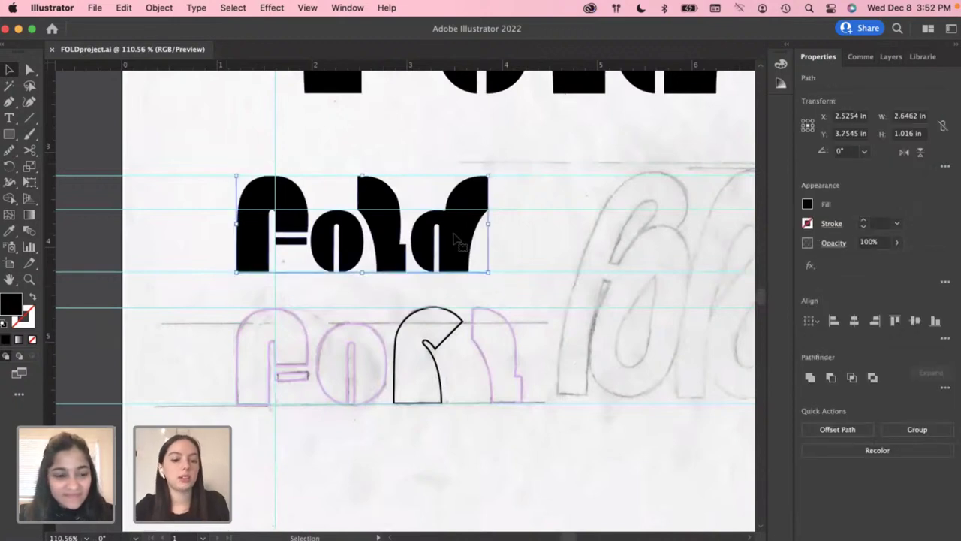
left_click_drag(457, 239, 471, 502)
scroll(468, 501, "down", 4)
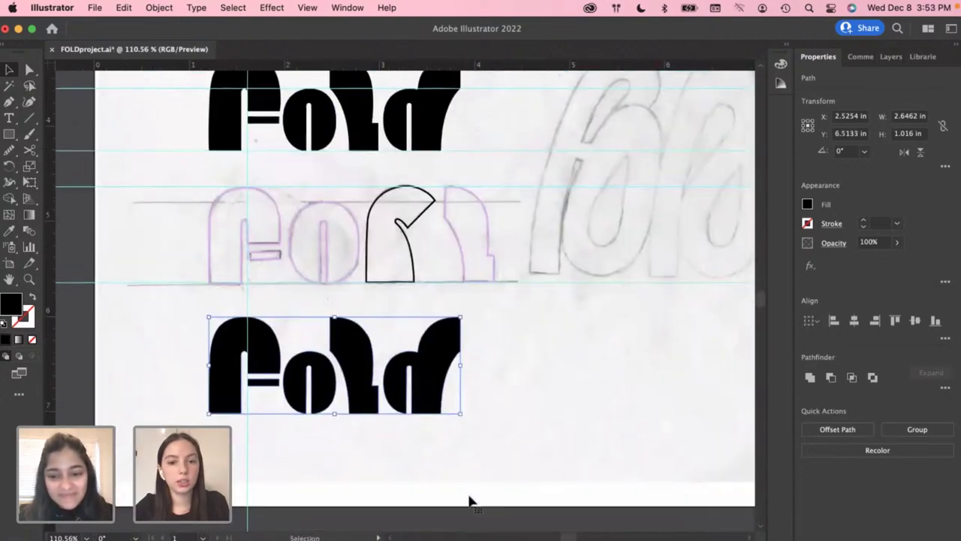
scroll(468, 500, "down", 2)
scroll(461, 447, "down", 2)
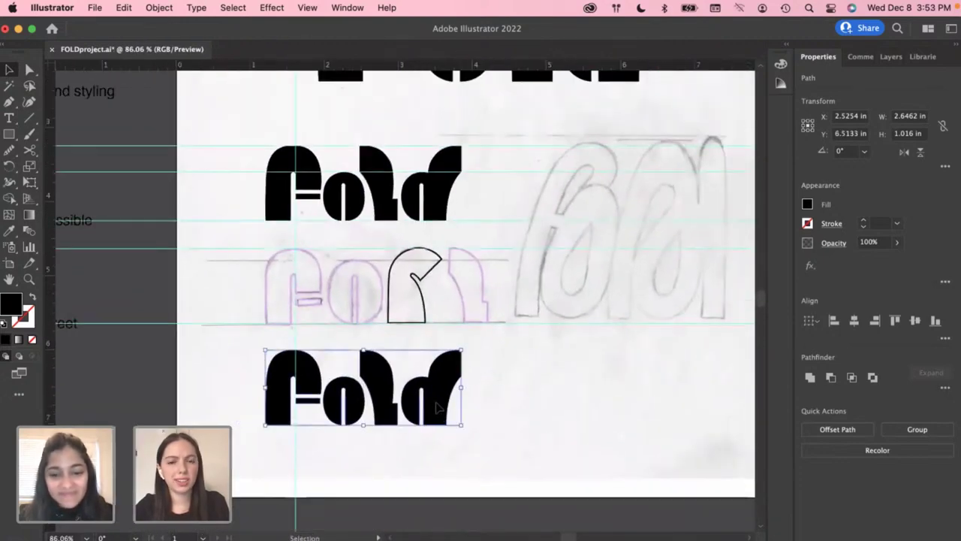
Nudge the copied Fold slightly lower and to the right
left_click_drag(451, 429, 450, 440)
left_click(538, 418)
left_click_drag(251, 350, 484, 437)
left_click_drag(423, 392, 459, 392)
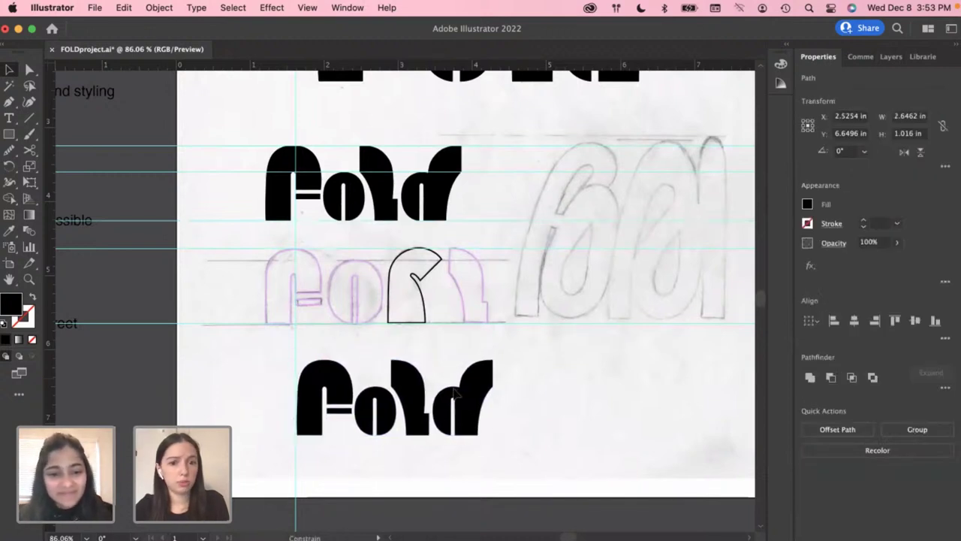
left_click(583, 394)
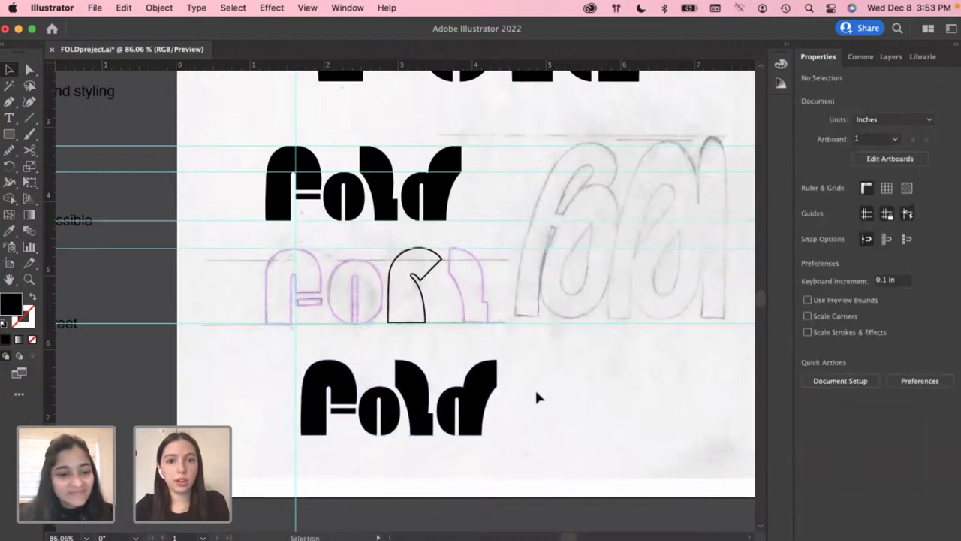
Save the document
scroll(537, 398, "down", 3)
scroll(535, 387, "right", 2)
key("super+s")
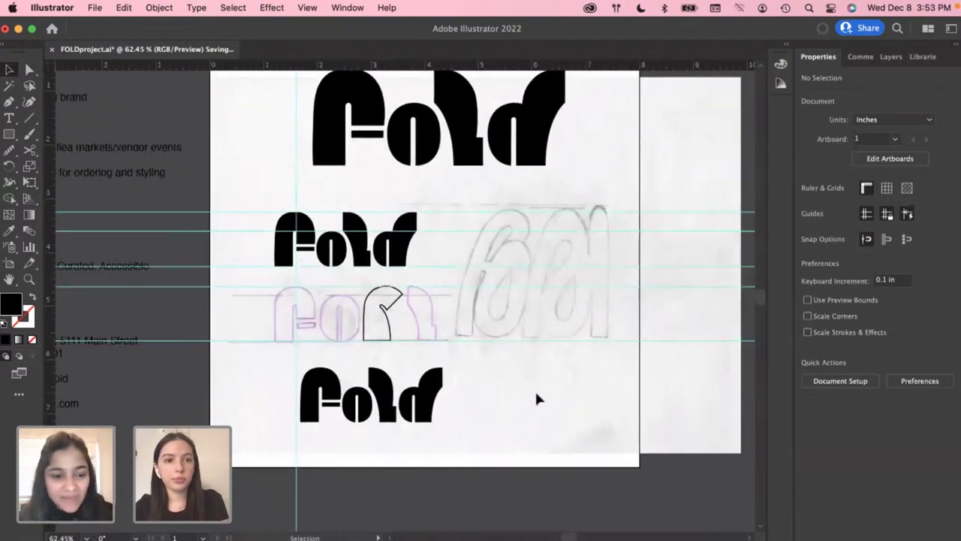
Marquee-select the horizontal guides across the artboard and delete them
scroll(492, 373, "down", 2)
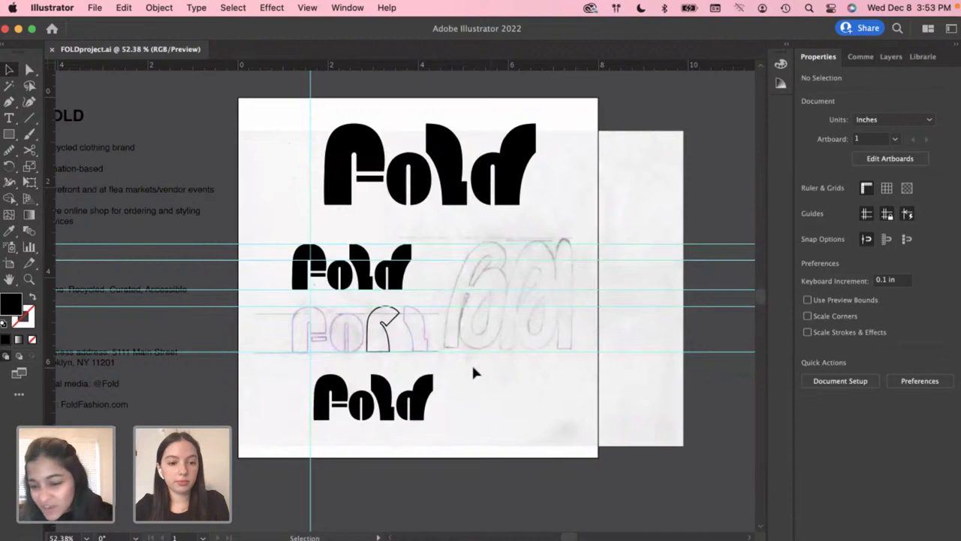
scroll(472, 371, "left", 2)
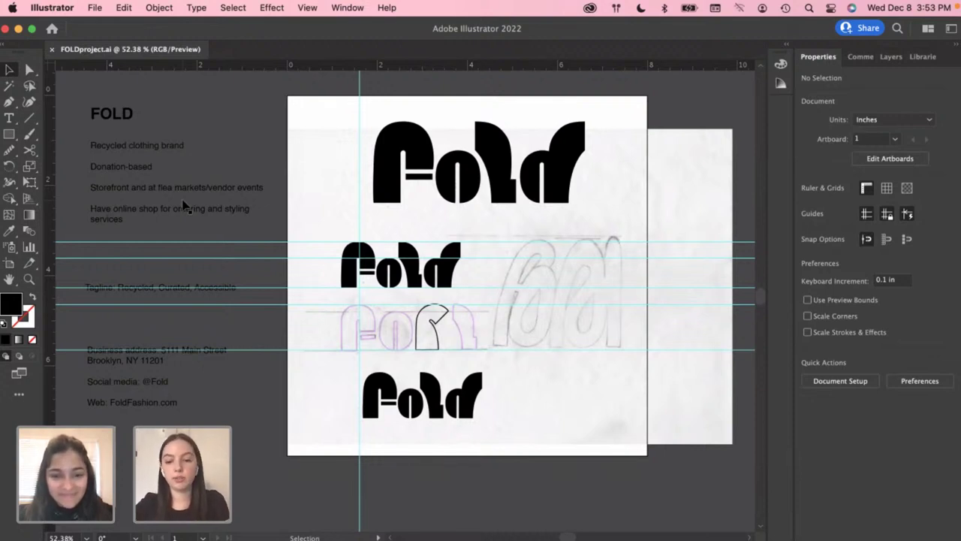
left_click_drag(303, 223, 331, 392)
key("Delete")
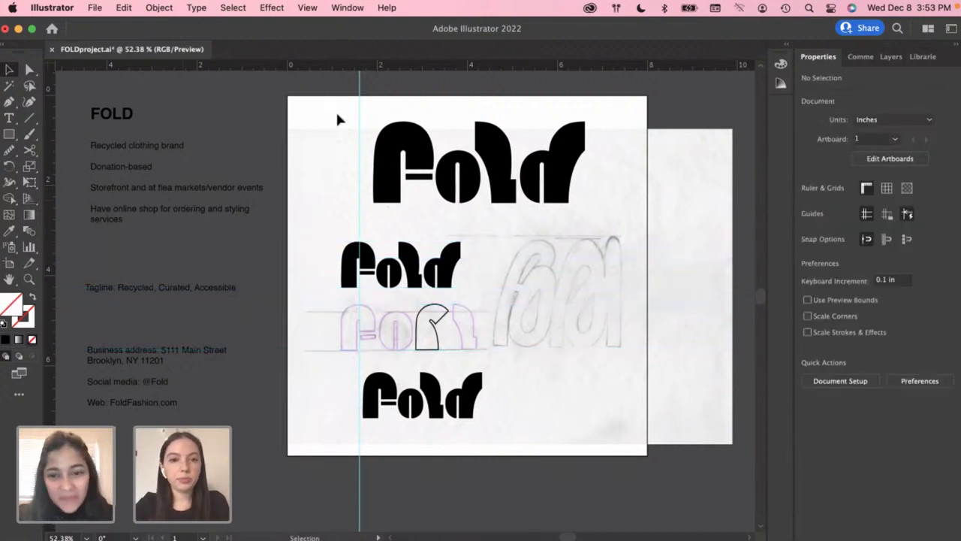
Delete the last vertical guide, switch to Direct Selection, and save with Cmd+S
left_click(360, 117)
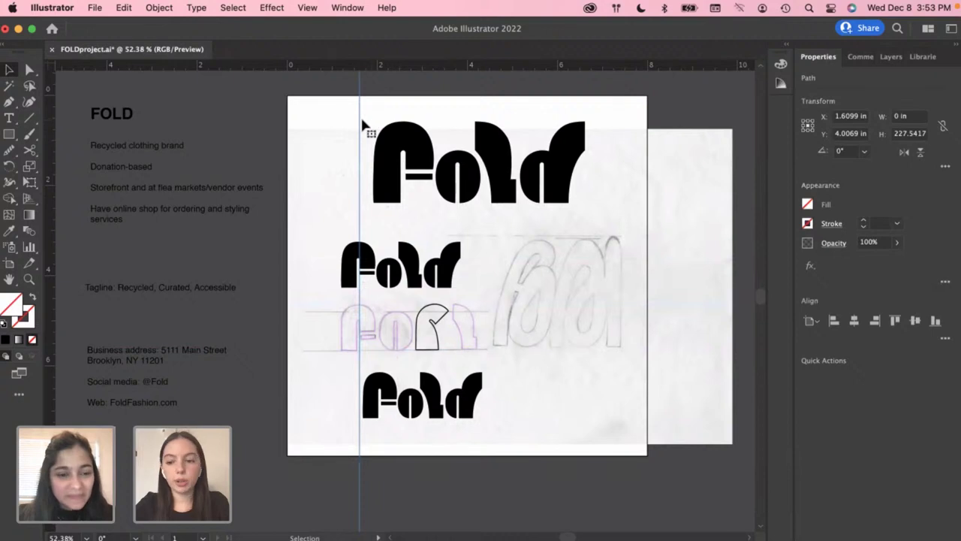
key("Delete")
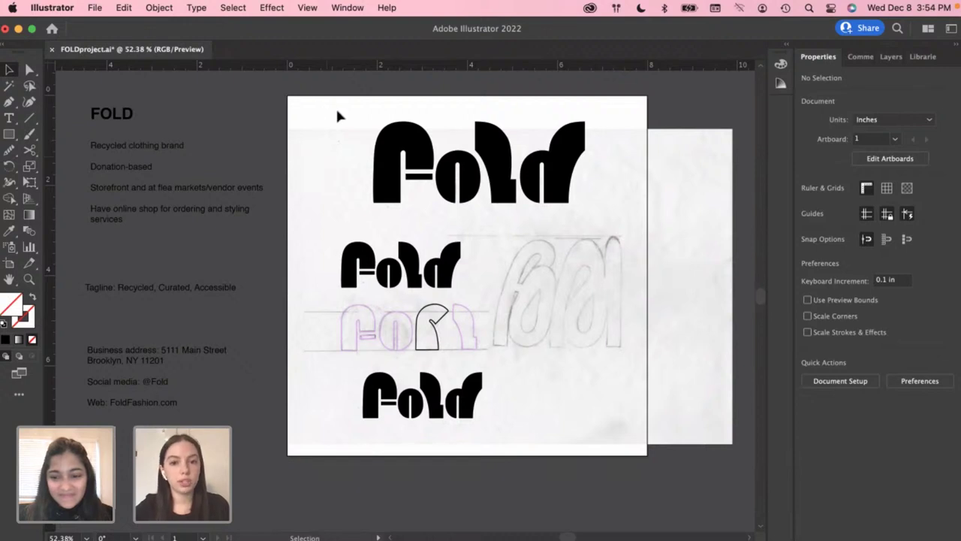
scroll(379, 162, "down", 1)
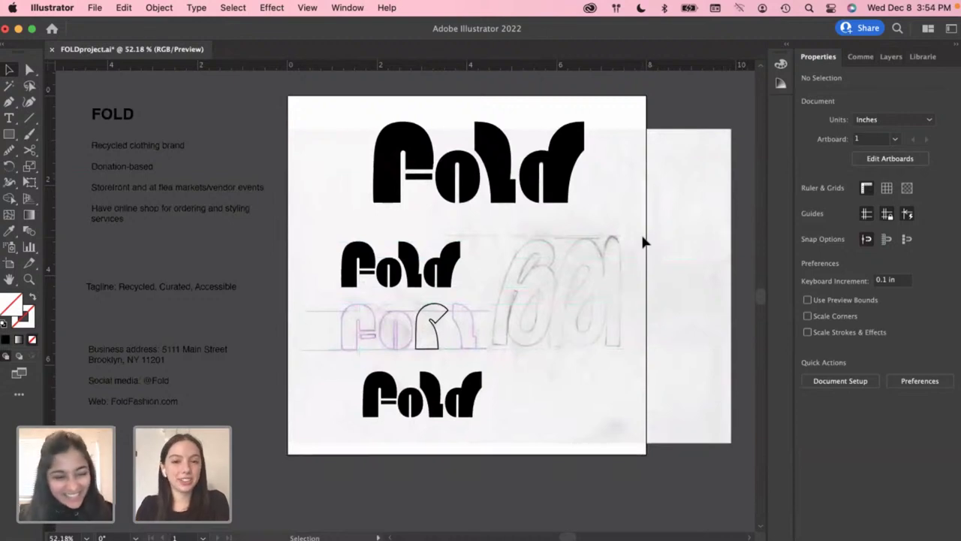
key("a")
key("super+s")
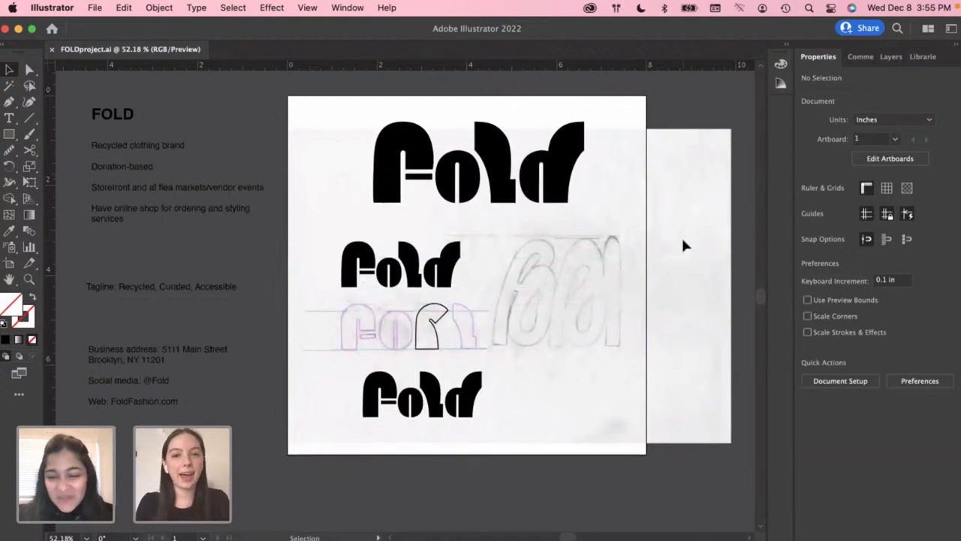
Show the Layers panel and drag the pencil sketch scan right of the artboard
left_click(913, 59)
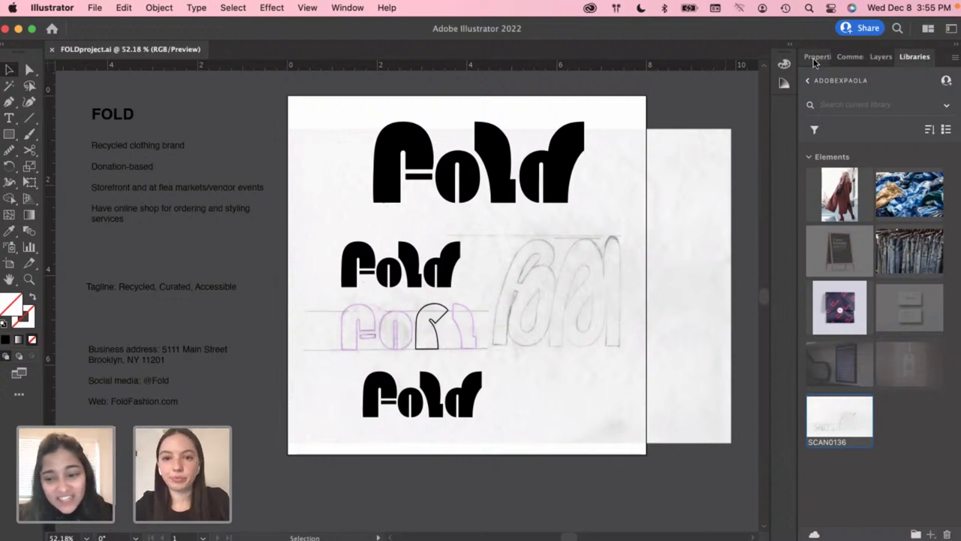
left_click(816, 57)
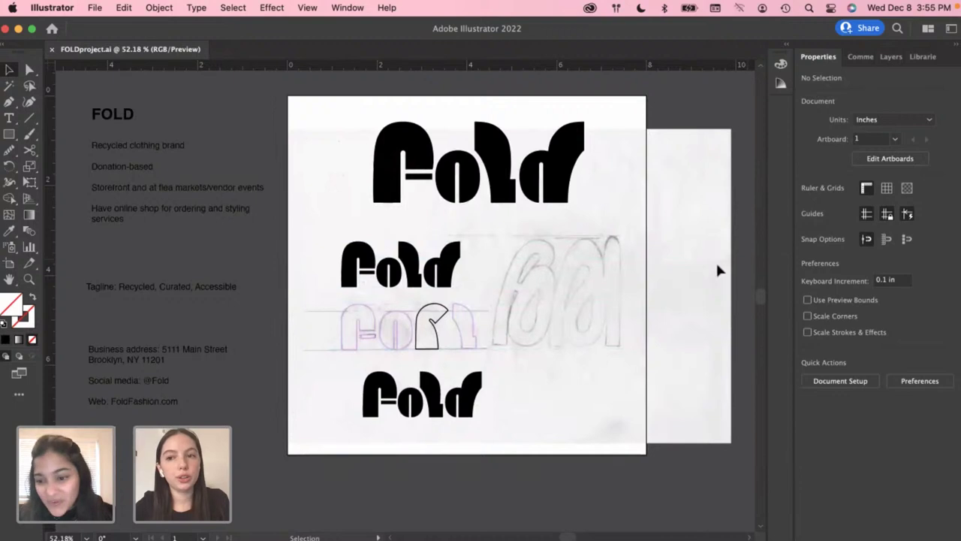
scroll(678, 243, "right", 2)
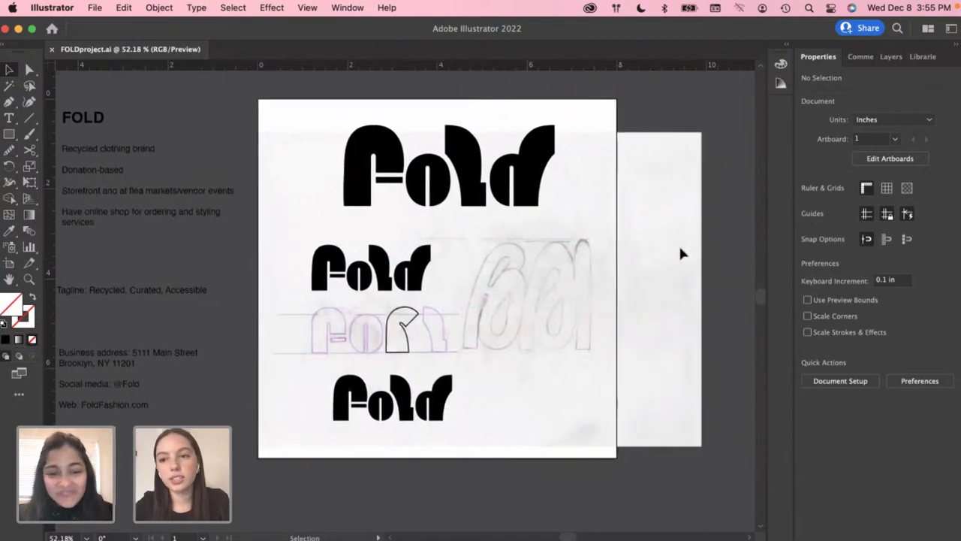
left_click(891, 56)
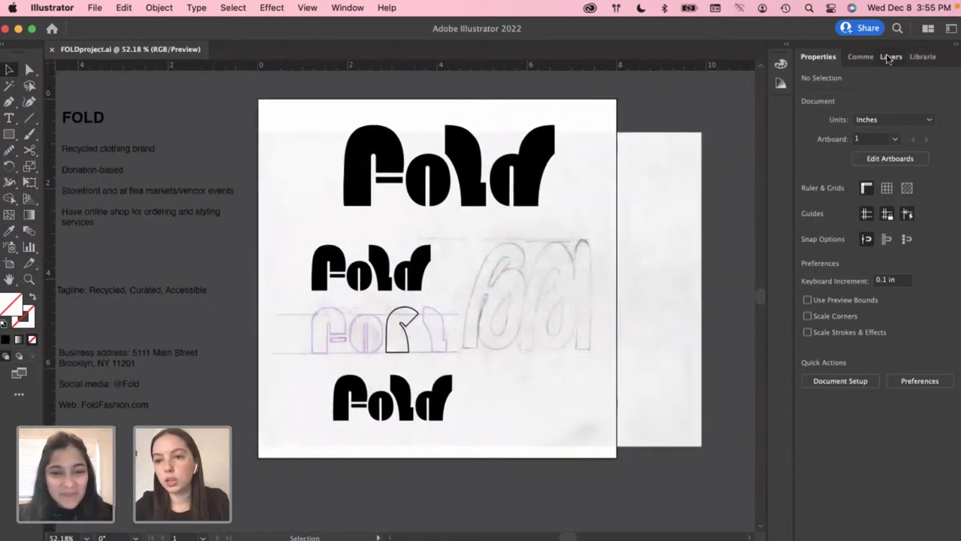
left_click(575, 298)
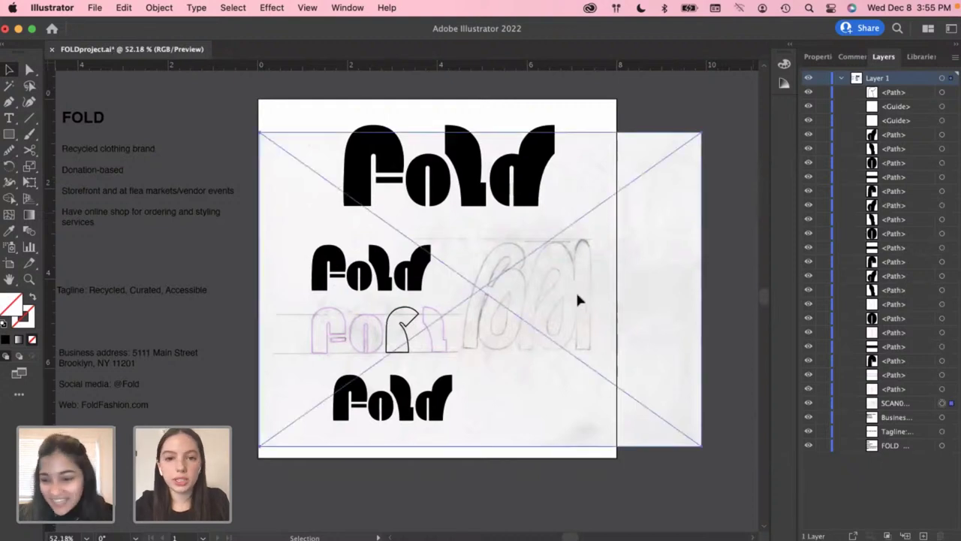
left_click_drag(494, 305, 729, 300)
left_click(560, 338)
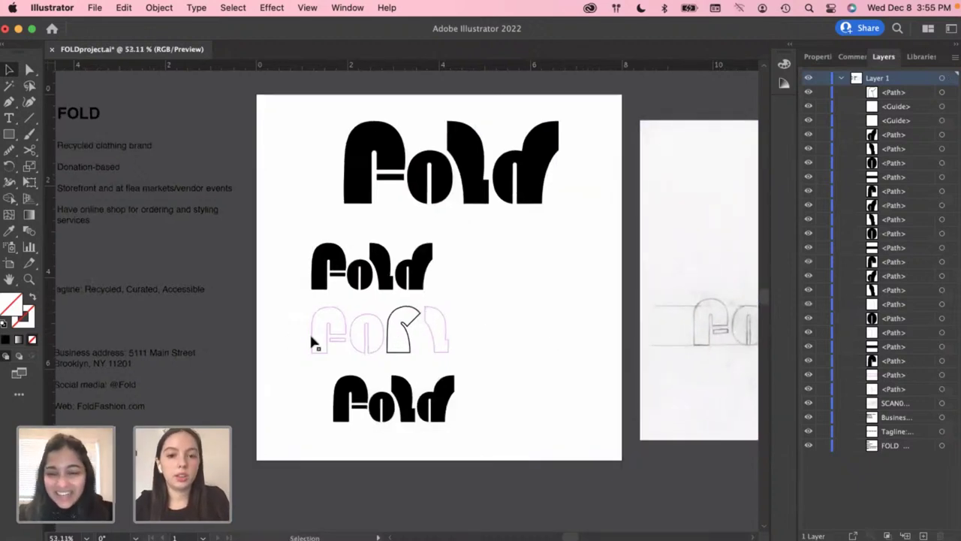
scroll(311, 338, "up", 2)
scroll(471, 305, "down", 4)
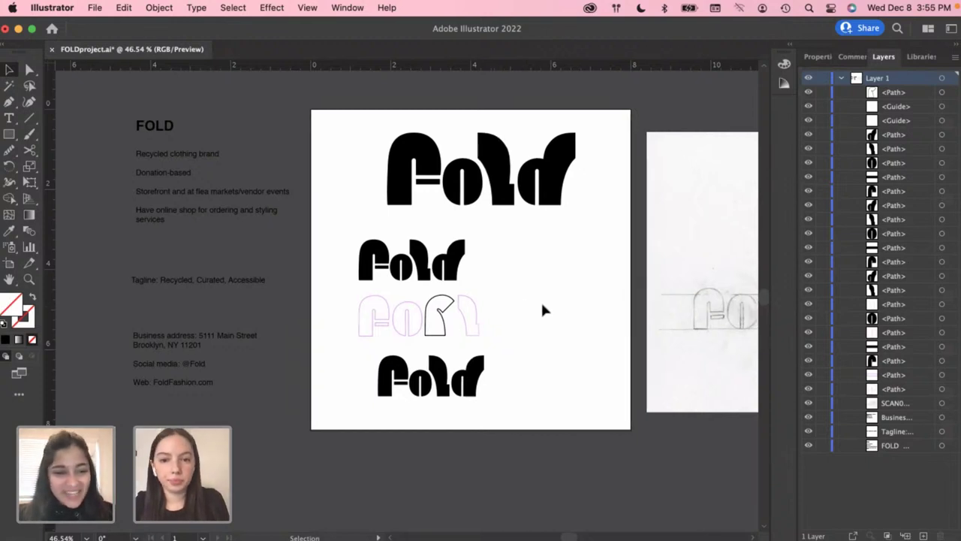
scroll(541, 300, "right", 2)
scroll(413, 331, "up", 1)
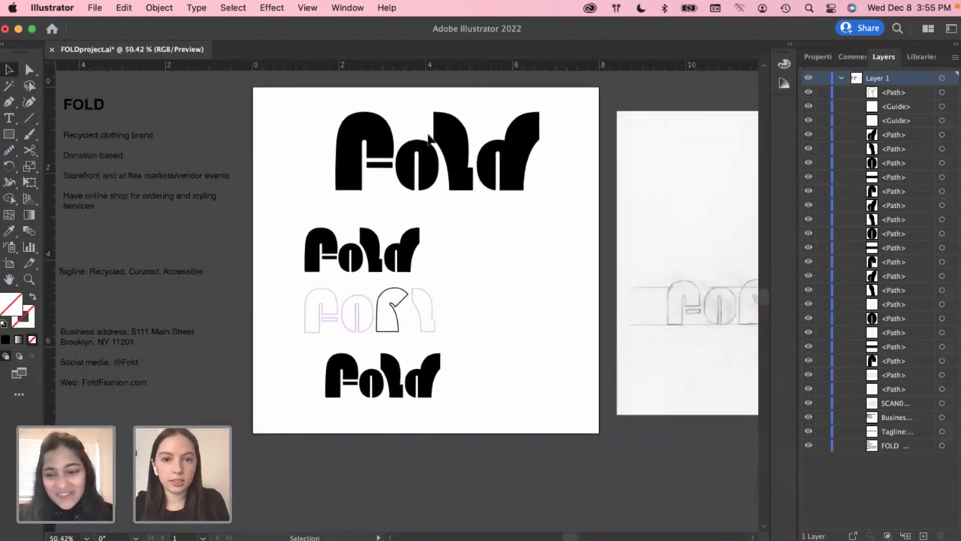
scroll(434, 144, "up", 3)
left_click(460, 149)
left_click(514, 99)
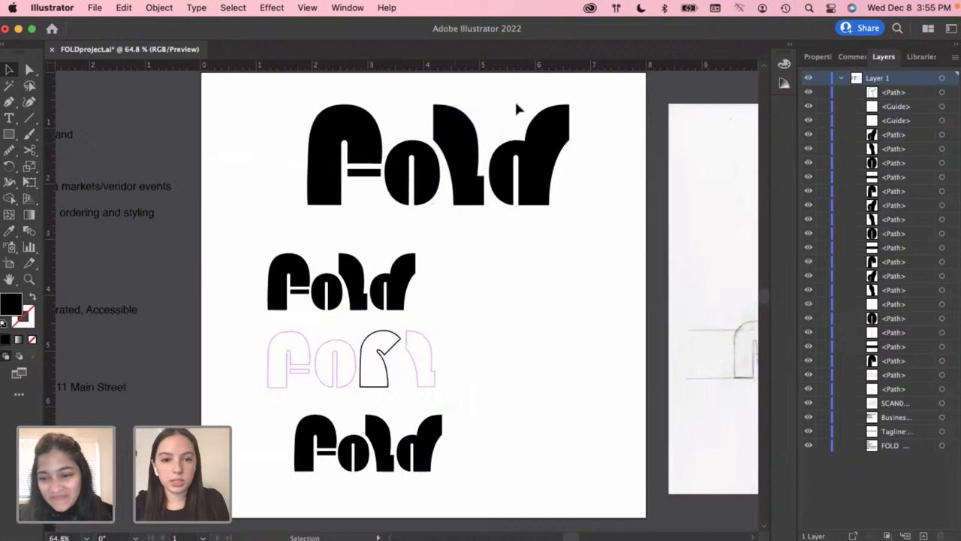
scroll(471, 141, "up", 6)
left_click(462, 186)
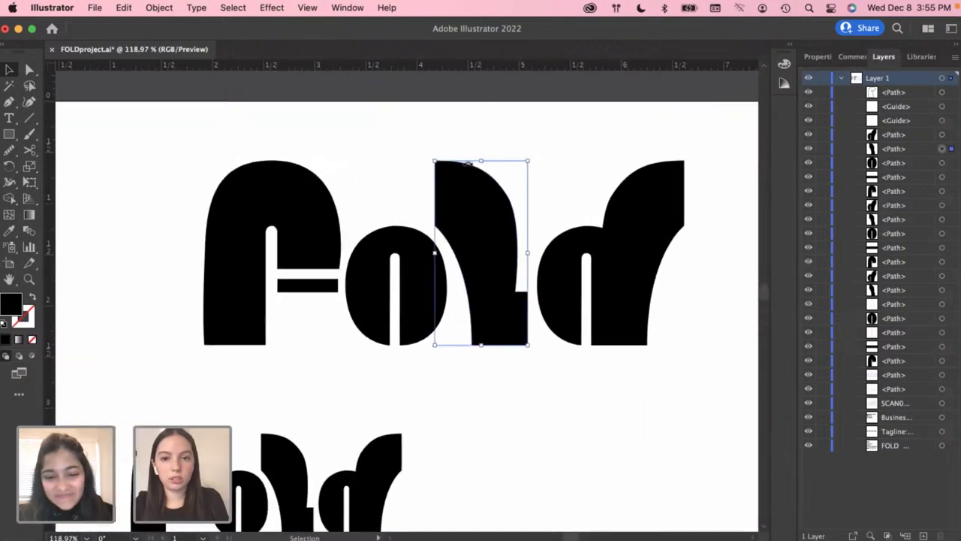
left_click_drag(481, 161, 485, 188)
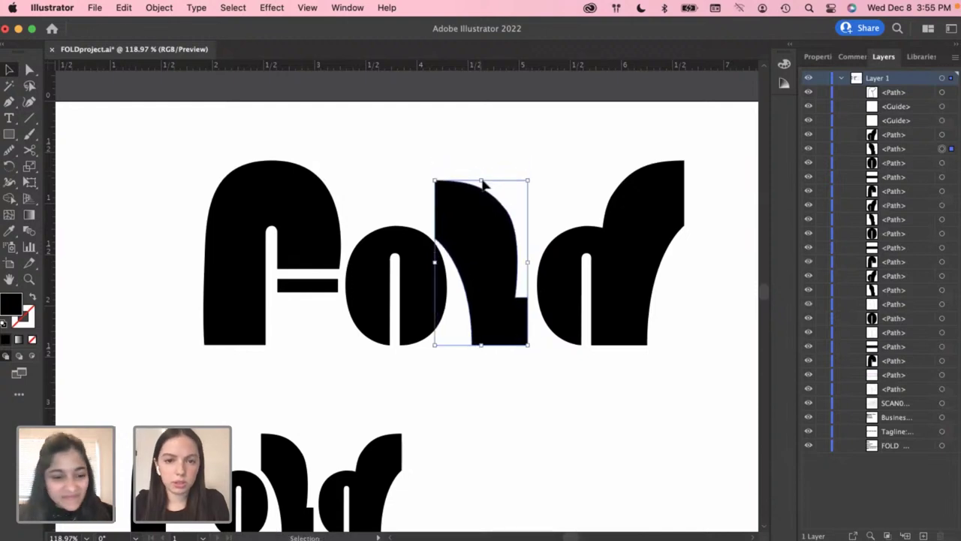
key("super+z")
left_click(536, 167)
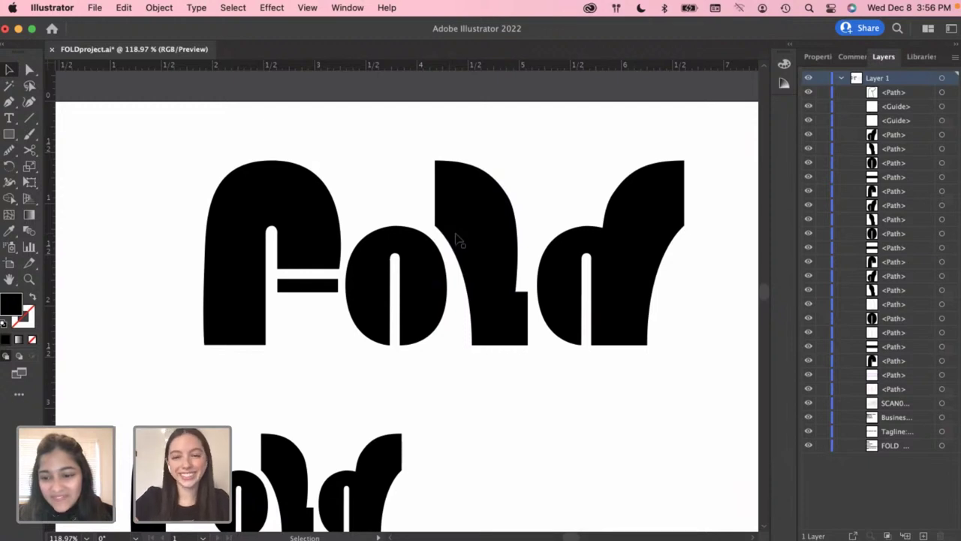
Move the outlined Fold row up above the artboard
scroll(472, 292, "down", 2)
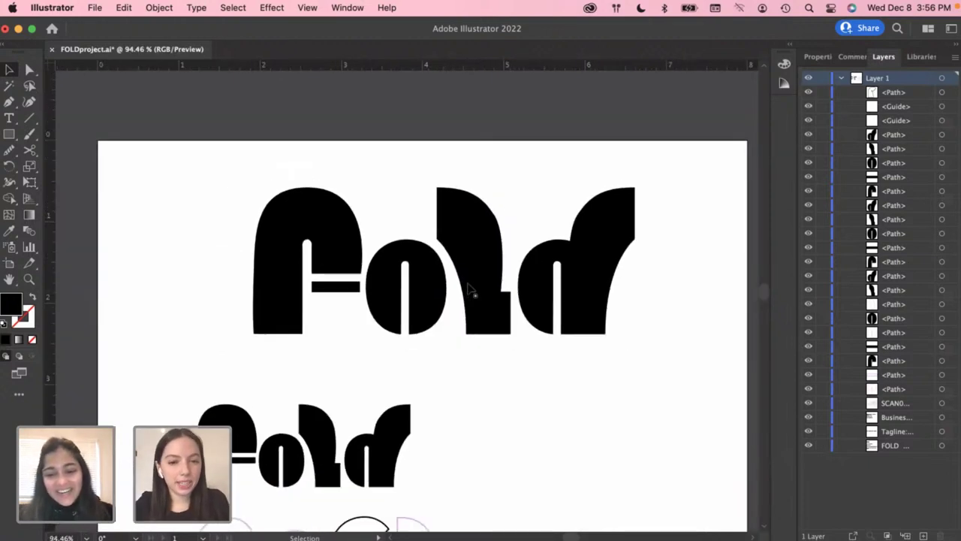
scroll(471, 292, "down", 1)
scroll(467, 285, "down", 3)
scroll(380, 374, "down", 3)
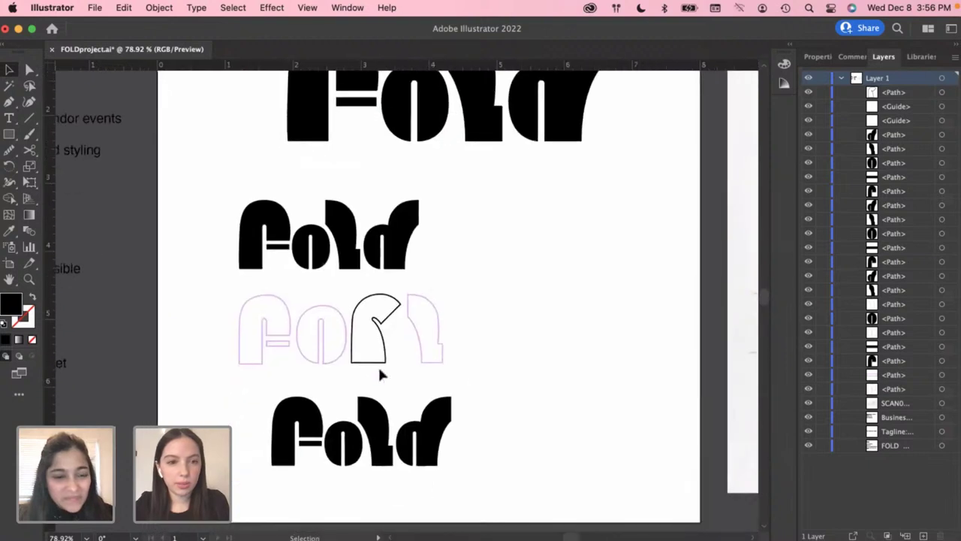
left_click_drag(220, 302, 473, 380)
scroll(472, 380, "down", 1)
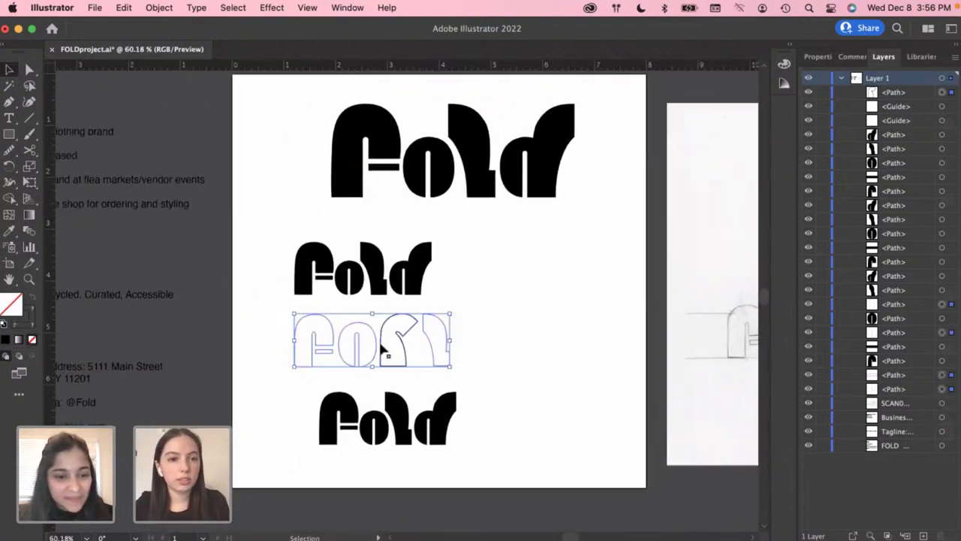
scroll(383, 348, "down", 1)
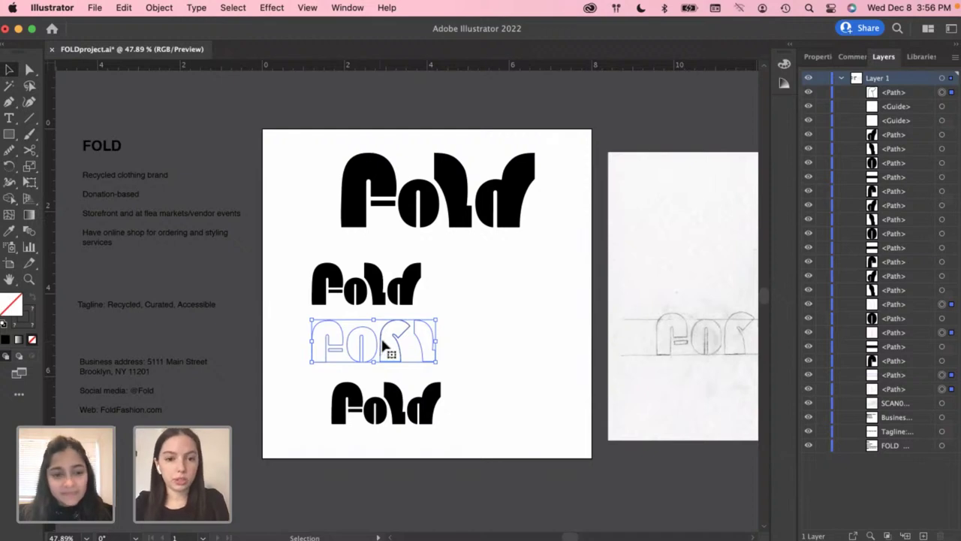
left_click_drag(381, 347, 315, 75)
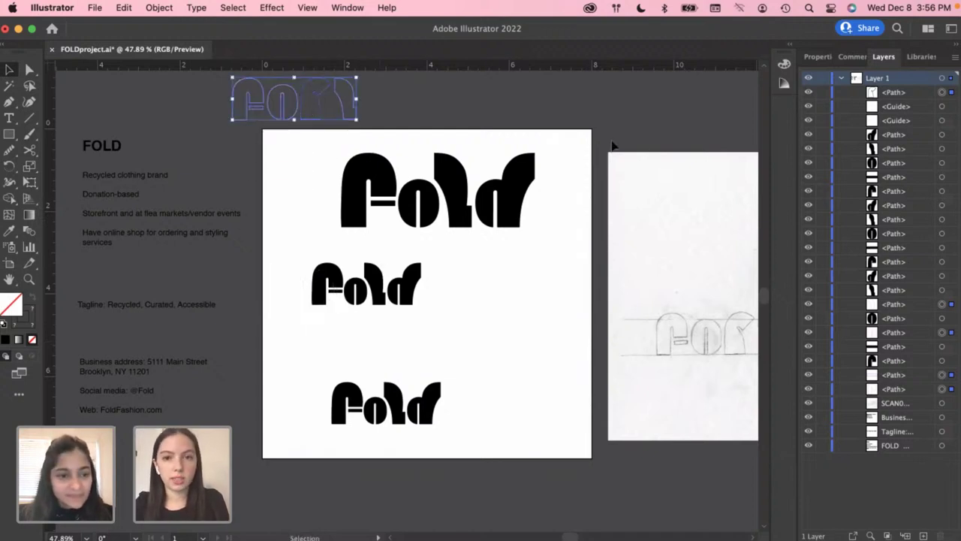
left_click(597, 135)
Delete the large top Fold and move the middle Fold above the artboard
scroll(342, 214, "down", 1)
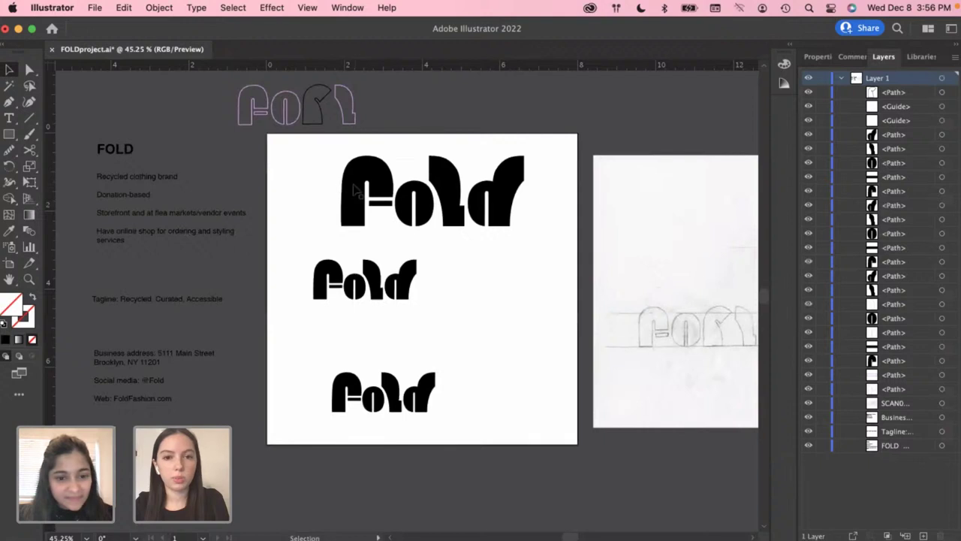
left_click_drag(321, 171, 572, 241)
key("Delete")
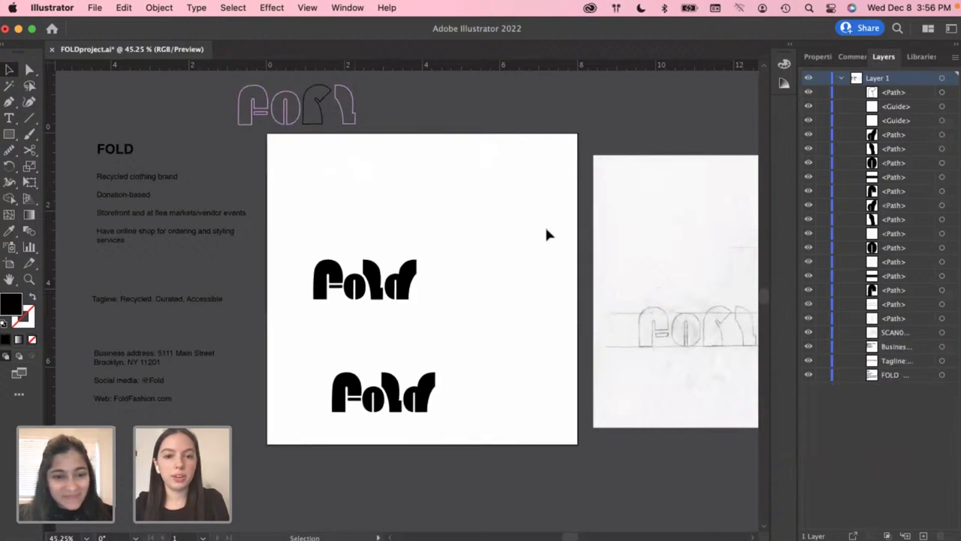
left_click_drag(294, 234, 418, 324)
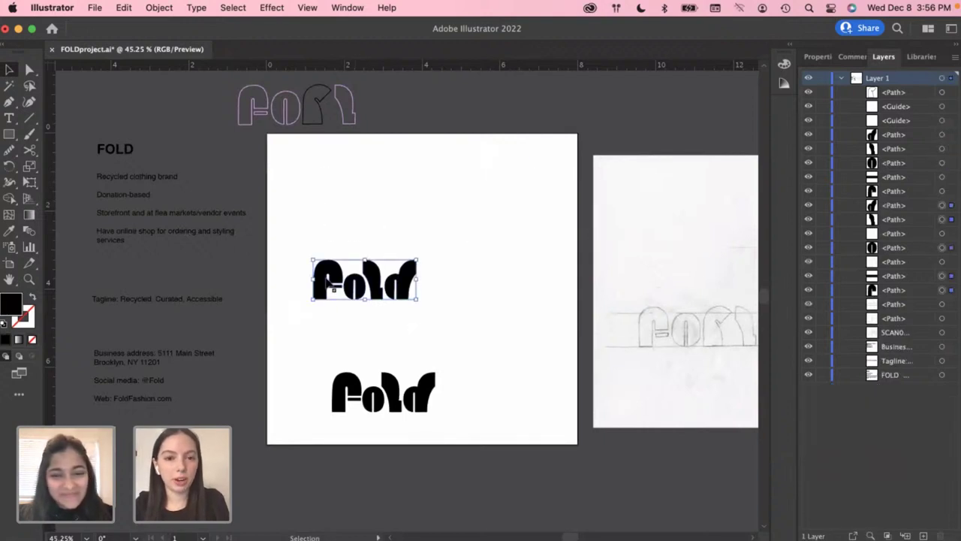
left_click_drag(324, 279, 424, 100)
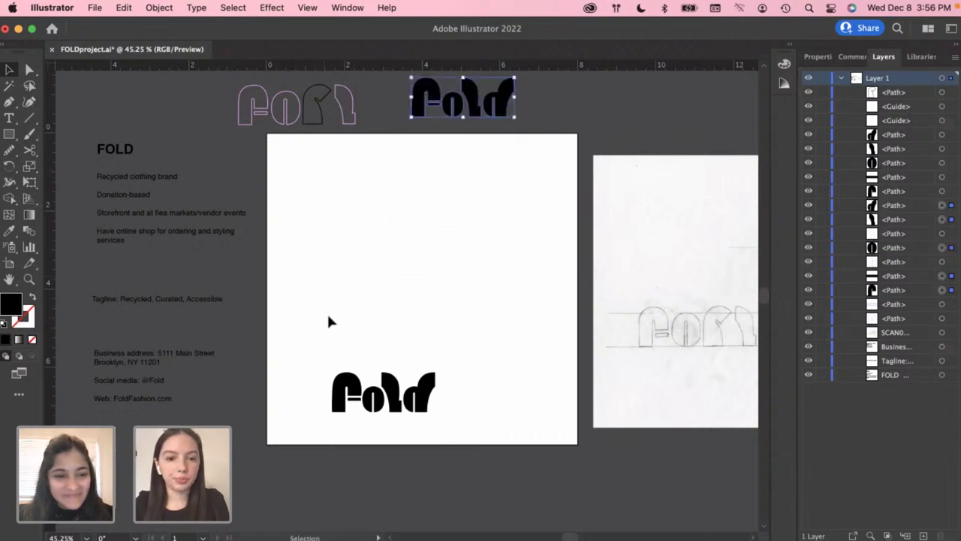
Move the bottom Fold up to the artboard's middle and enlarge it from its corner
left_click_drag(319, 335, 438, 418)
left_click_drag(429, 382, 515, 206)
left_click(397, 165)
mouse_move(319, 217)
left_mouse_down()
mouse_move(501, 293)
mouse_move(509, 269)
mouse_move(465, 258)
left_mouse_up()
left_click_drag(290, 210, 501, 325)
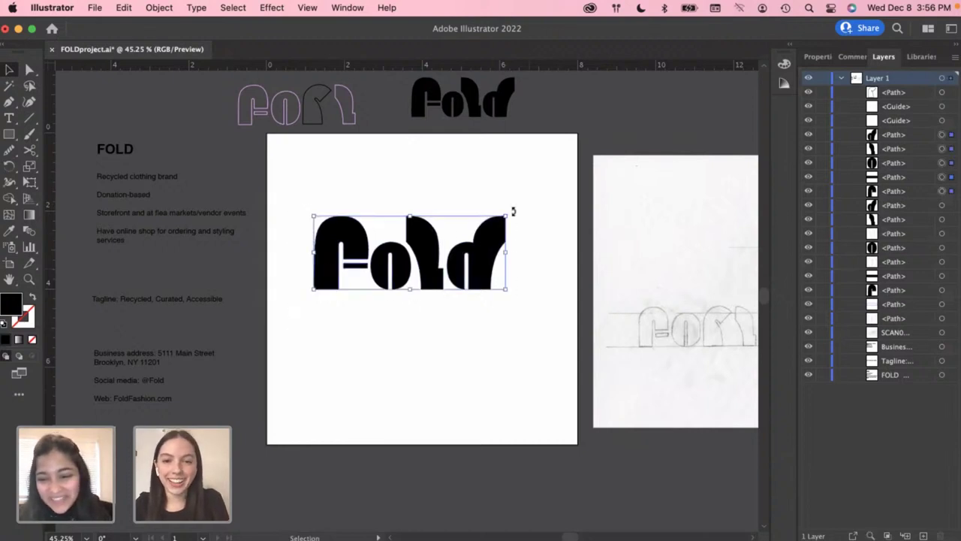
left_click_drag(508, 215, 528, 214)
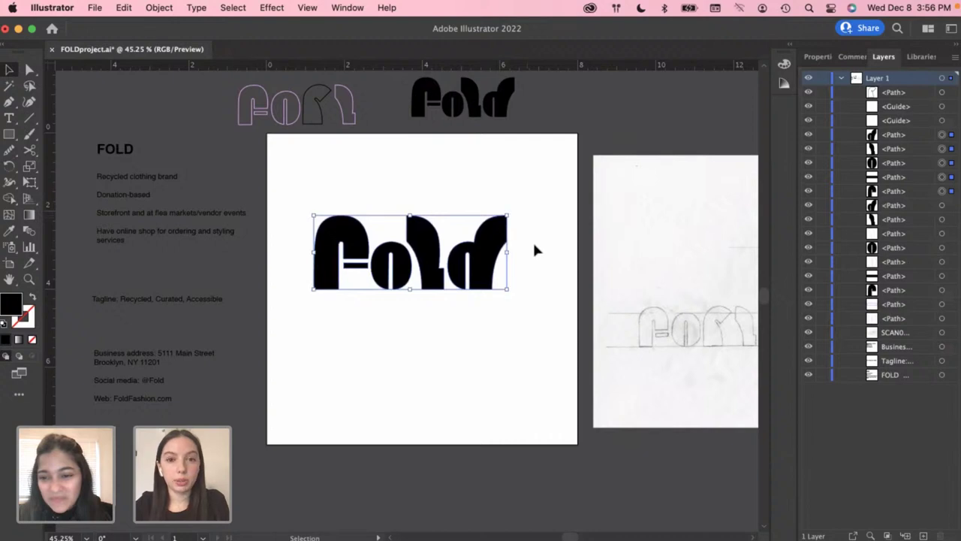
left_click(535, 248)
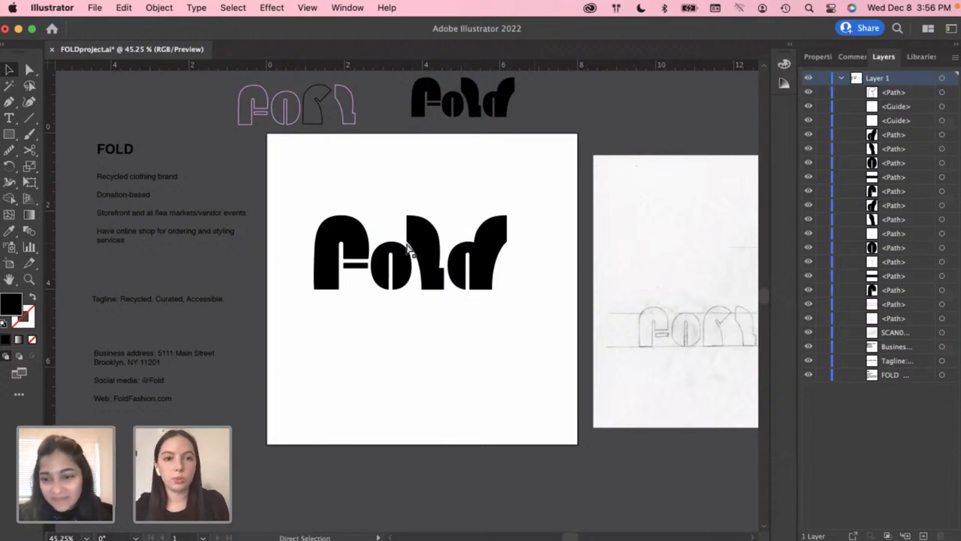
Save, then drag the Fold wordmark into the artboard's top-left corner
key("super+s")
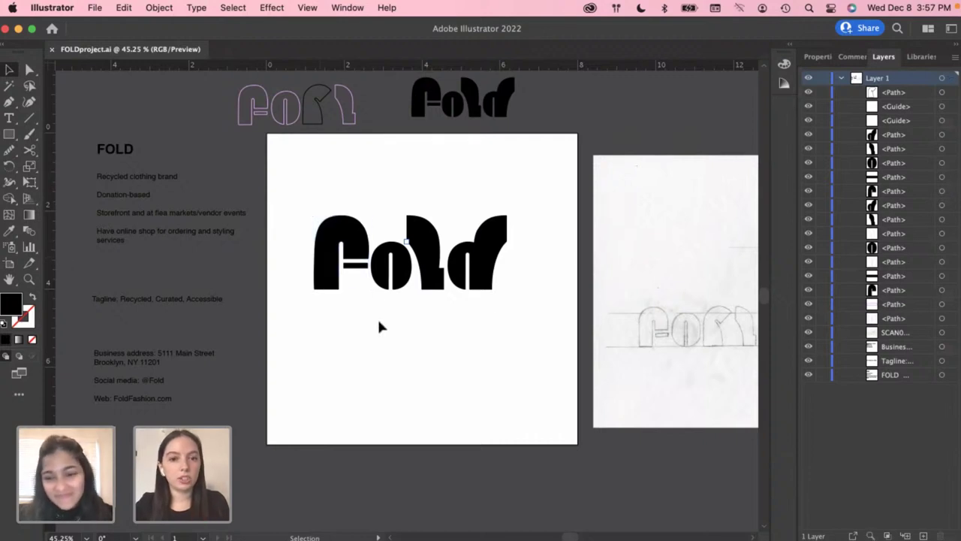
scroll(384, 297, "up", 3, "alt")
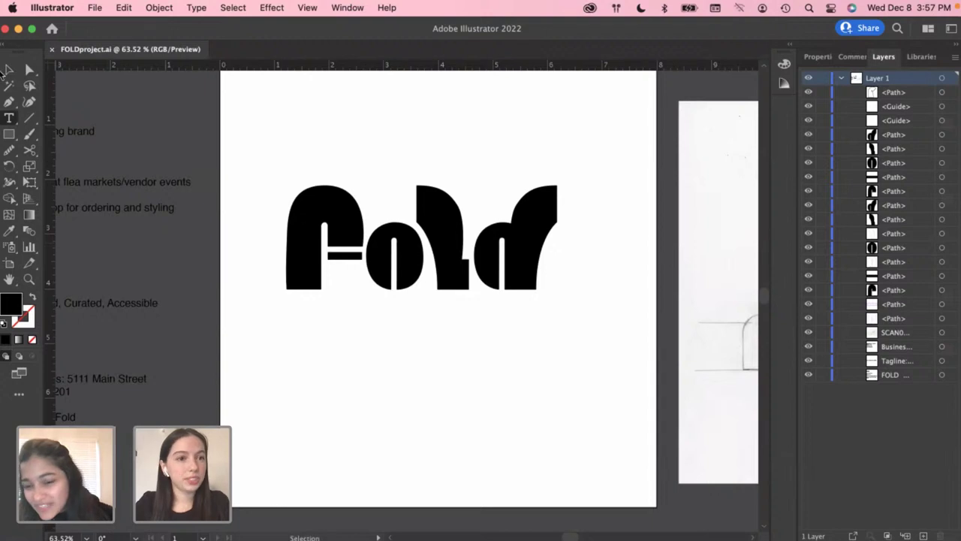
scroll(368, 342, "down", 2, "alt")
left_click_drag(279, 225, 457, 178)
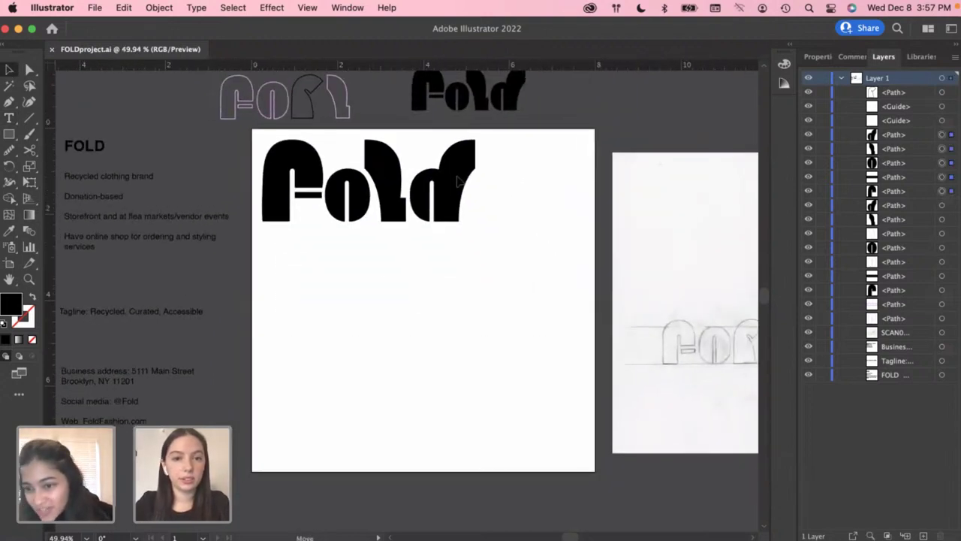
left_click(467, 234)
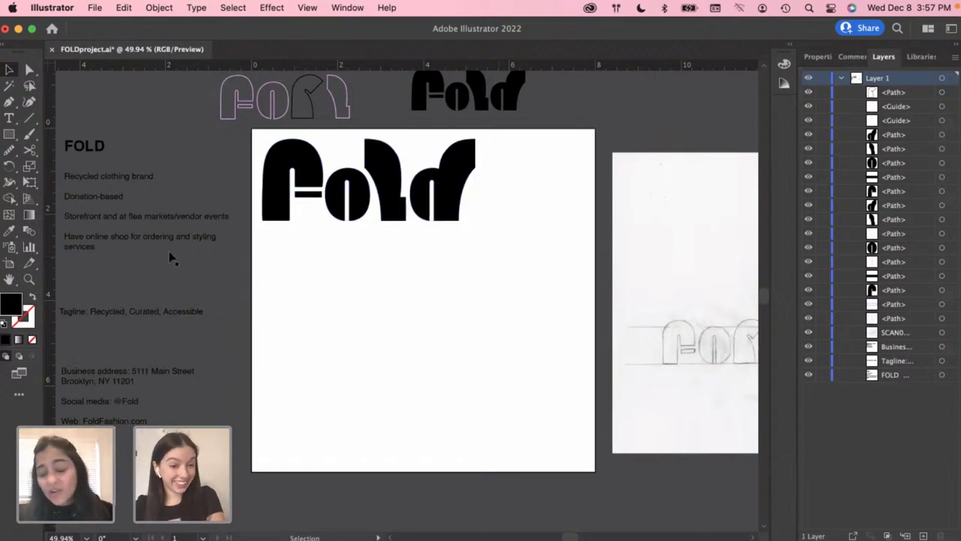
Create a placeholder text area below the Fold wordmark and show its Properties
left_click(9, 118)
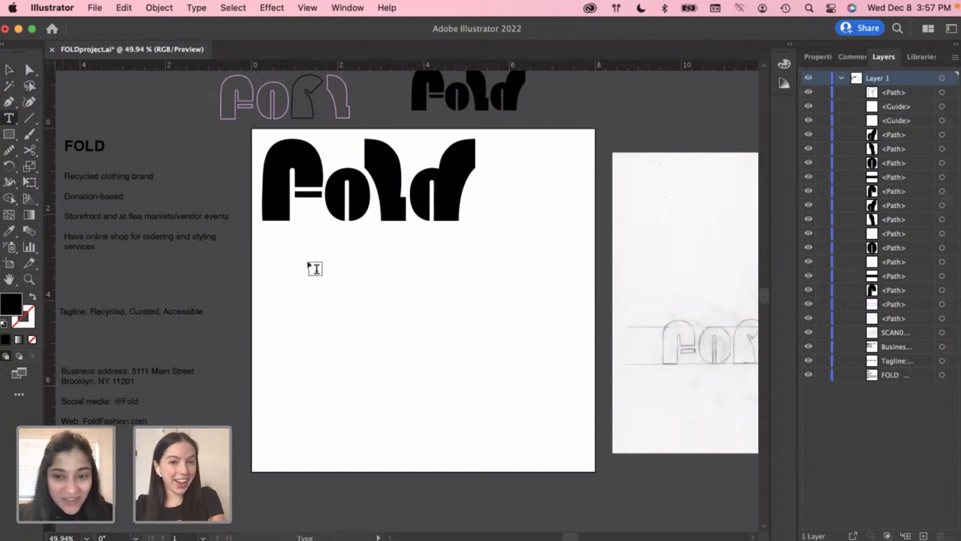
left_click_drag(264, 245, 500, 323)
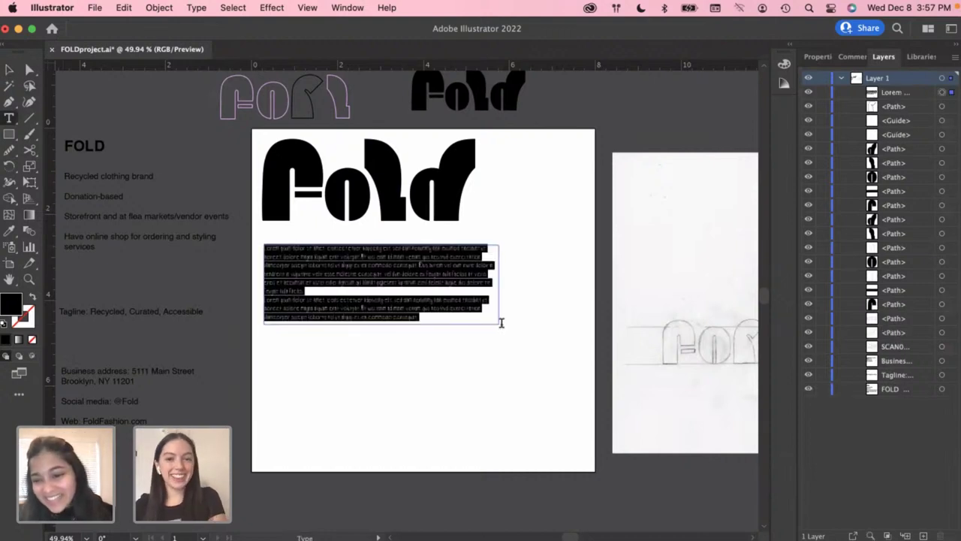
left_click(817, 56)
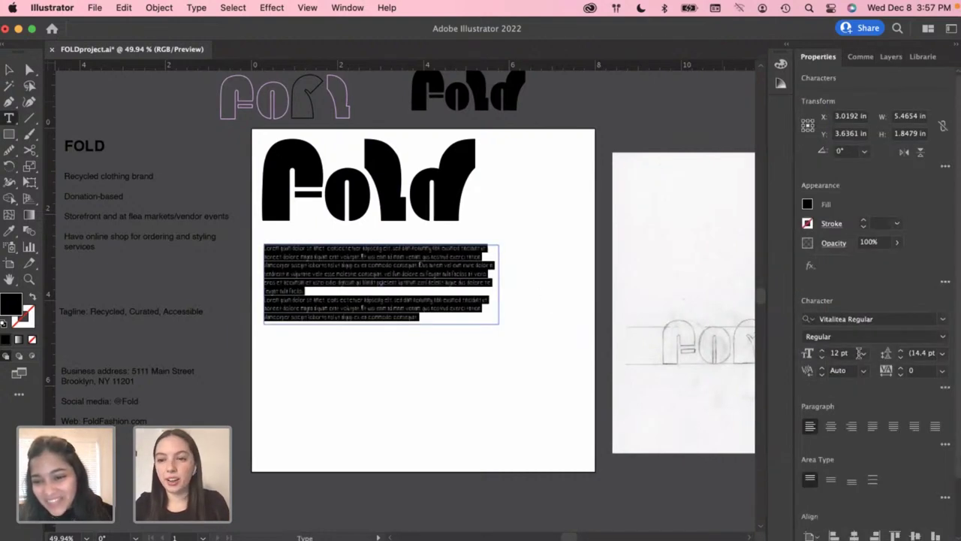
Step the placeholder text's font size up to 30 pt
left_click(822, 350)
left_click(822, 350)
left_click(821, 349)
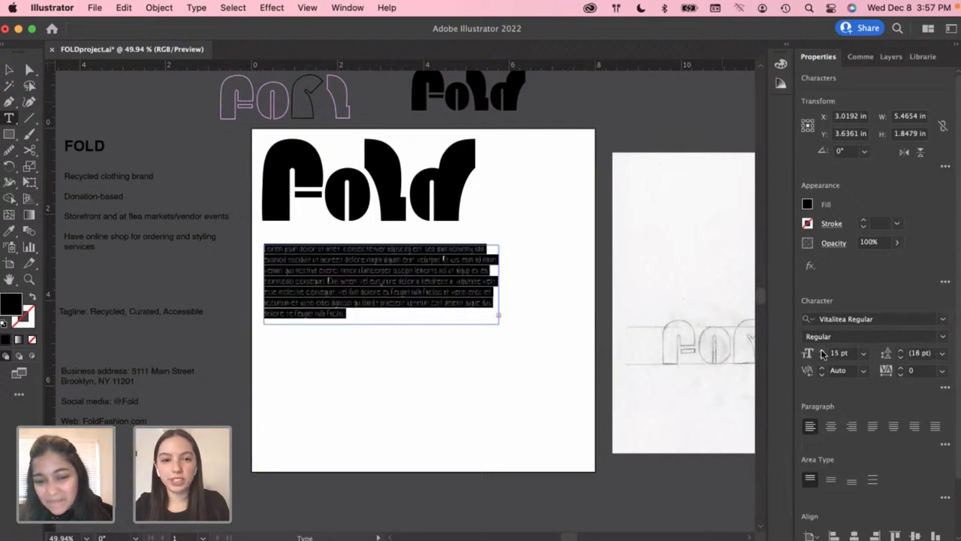
left_click(822, 350)
left_click(822, 350)
left_click(821, 350)
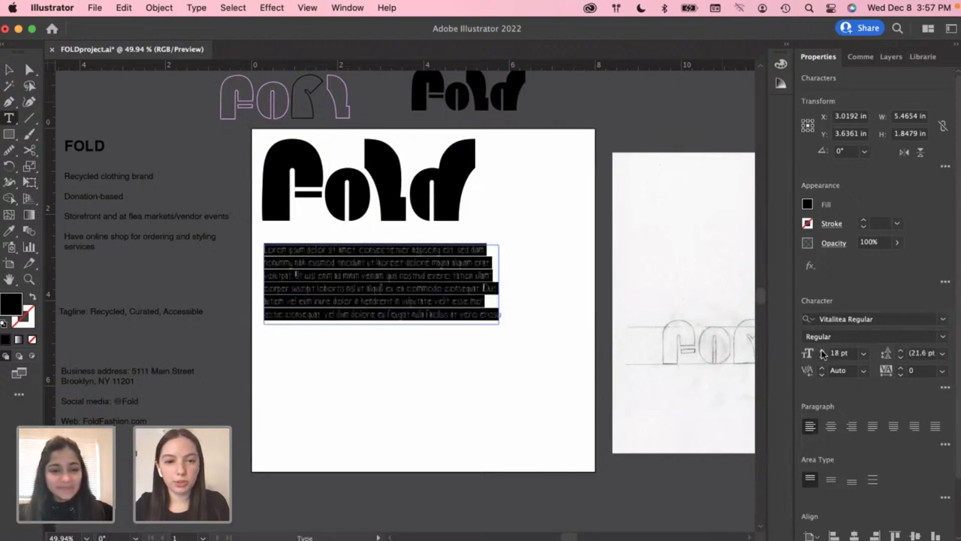
left_click(822, 350)
left_click(822, 349)
left_click(821, 350)
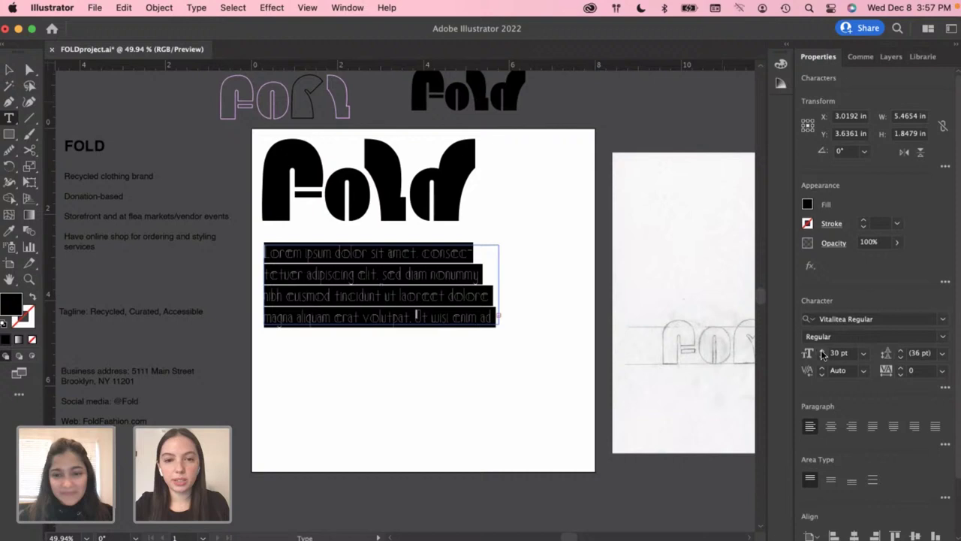
left_click(944, 321)
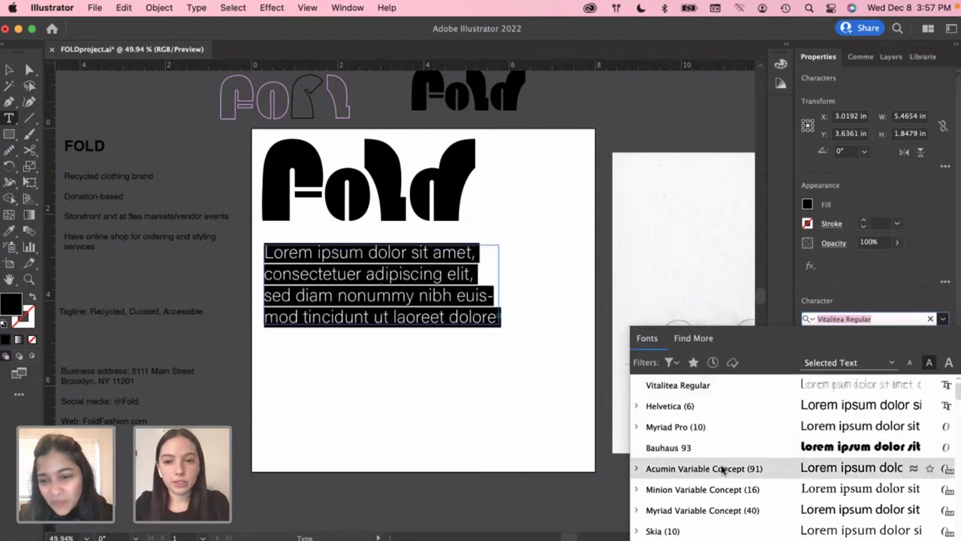
Preview fonts from the font list on the placeholder text, stopping on Avenir Next
scroll(753, 449, "down", 3)
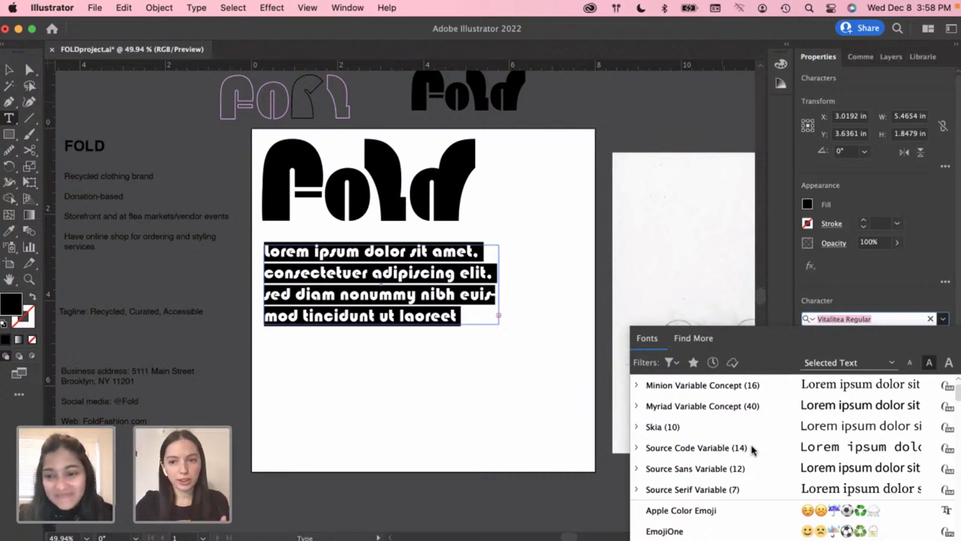
scroll(752, 449, "down", 5)
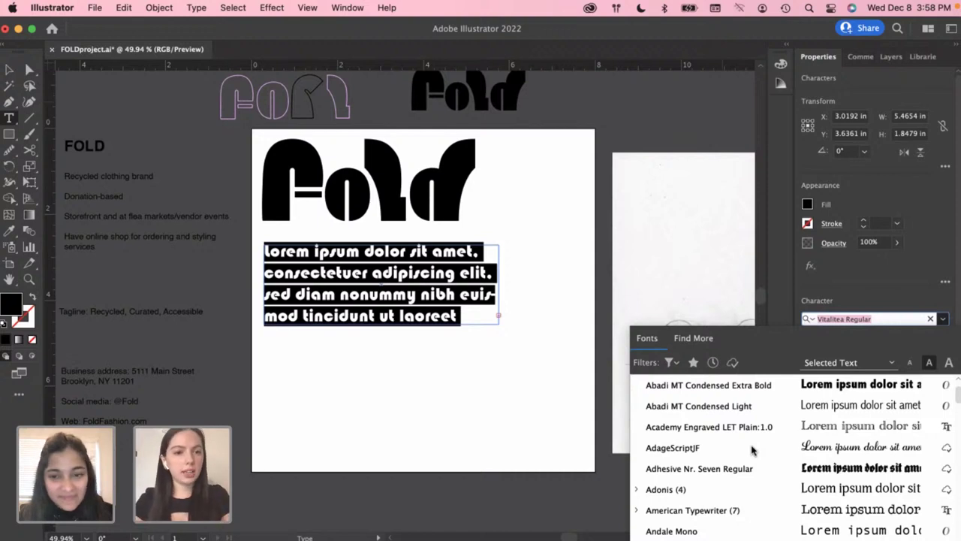
left_click(173, 345)
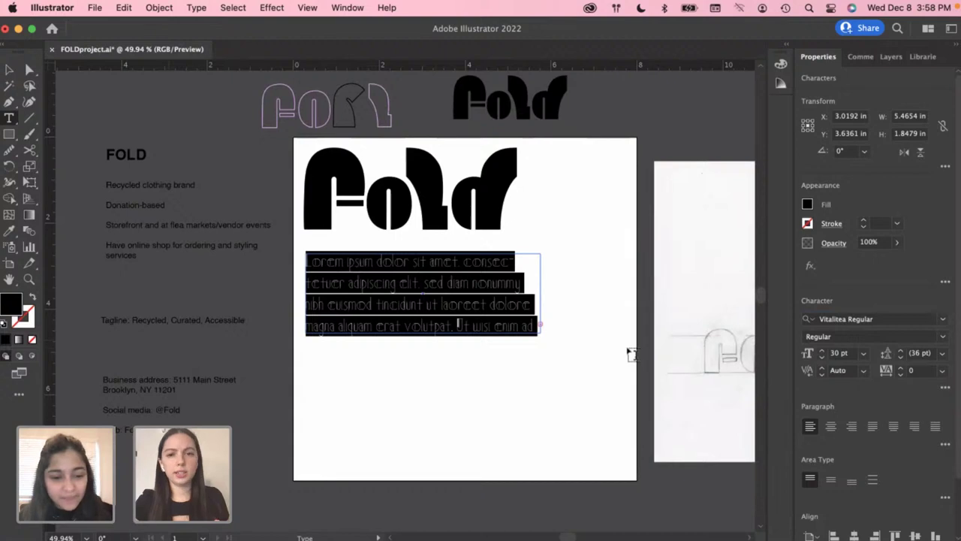
scroll(426, 307, "up", 1)
scroll(427, 307, "up", 2)
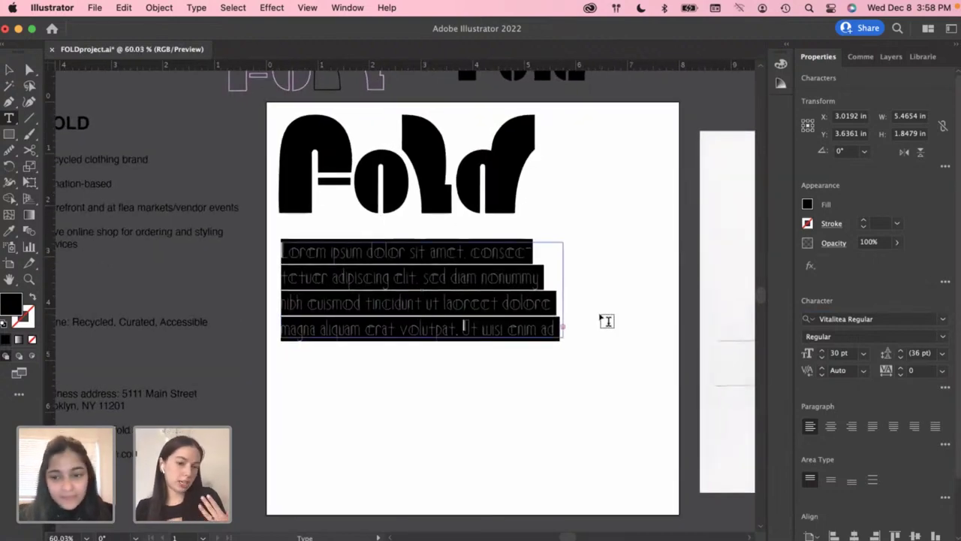
left_click(942, 319)
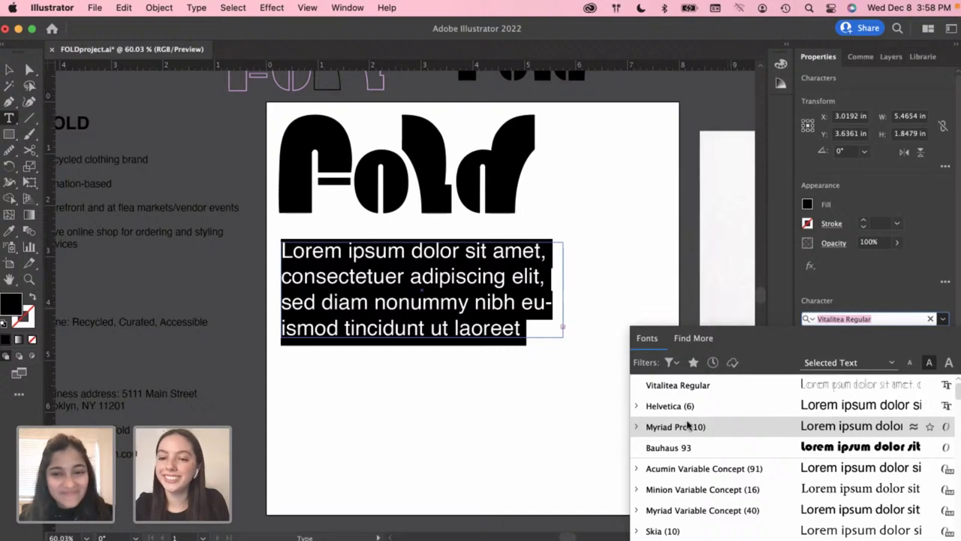
scroll(684, 443, "down", 5)
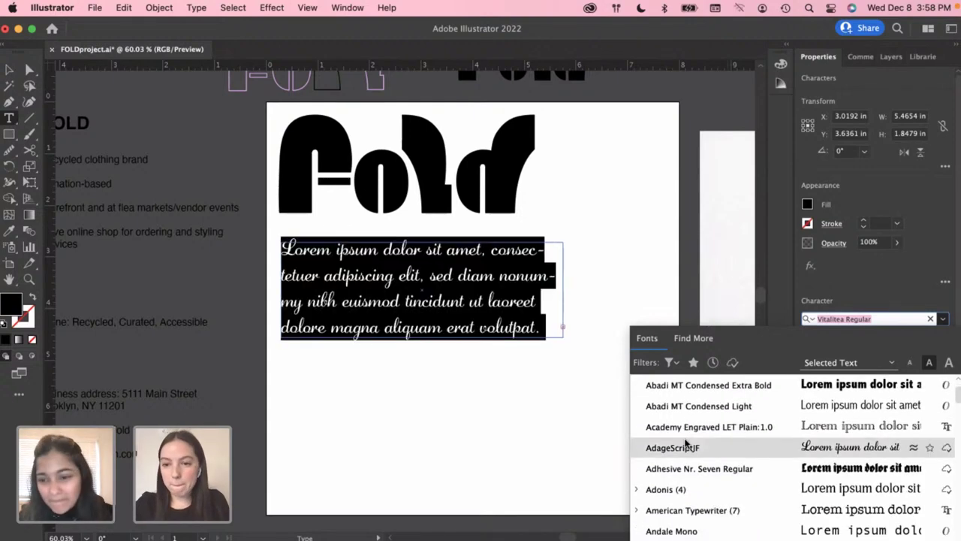
scroll(685, 443, "down", 3)
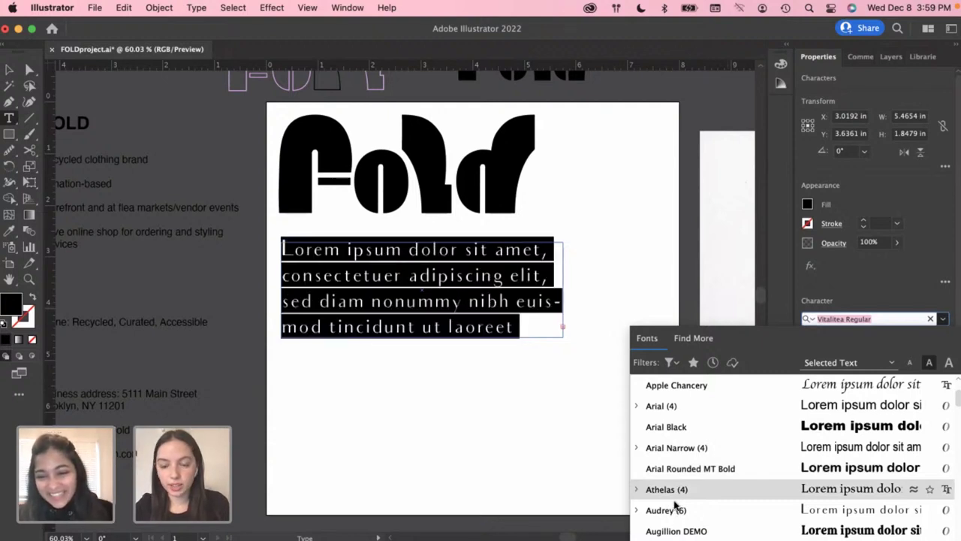
scroll(678, 510, "down", 5)
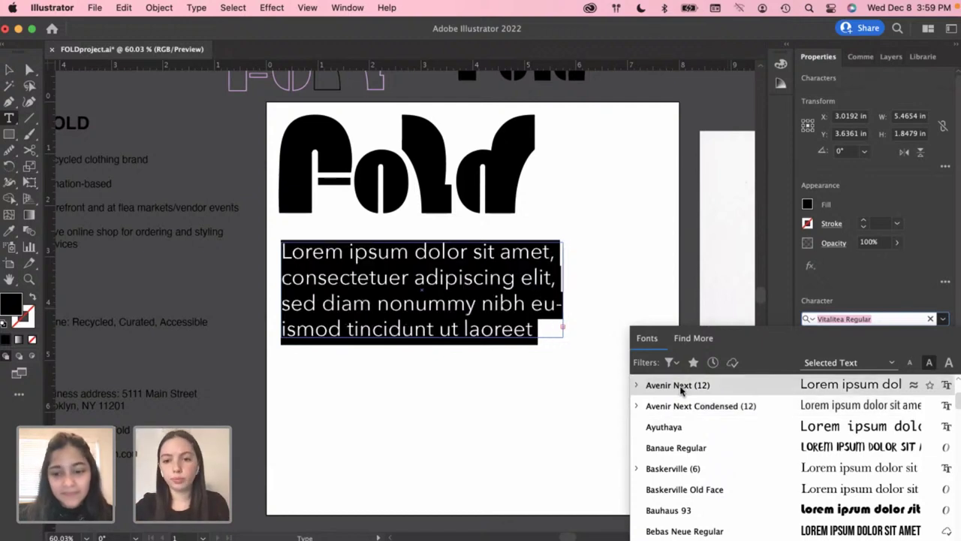
Replace the placeholder with 'Recycled, Curated, Accessible' set in Avenir Next
left_click(678, 385)
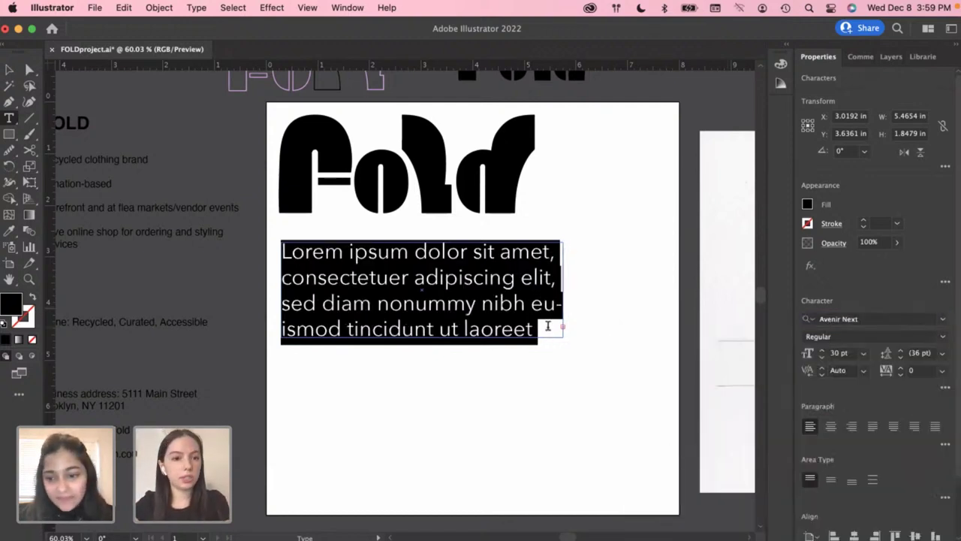
type("RE")
key("BackSpace")
type("E")
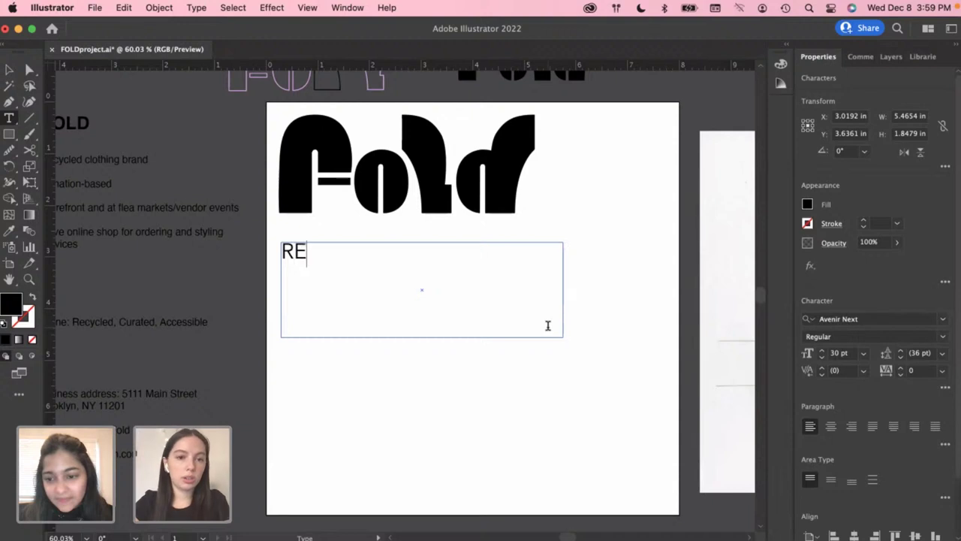
key("BackSpace")
type("ecycled")
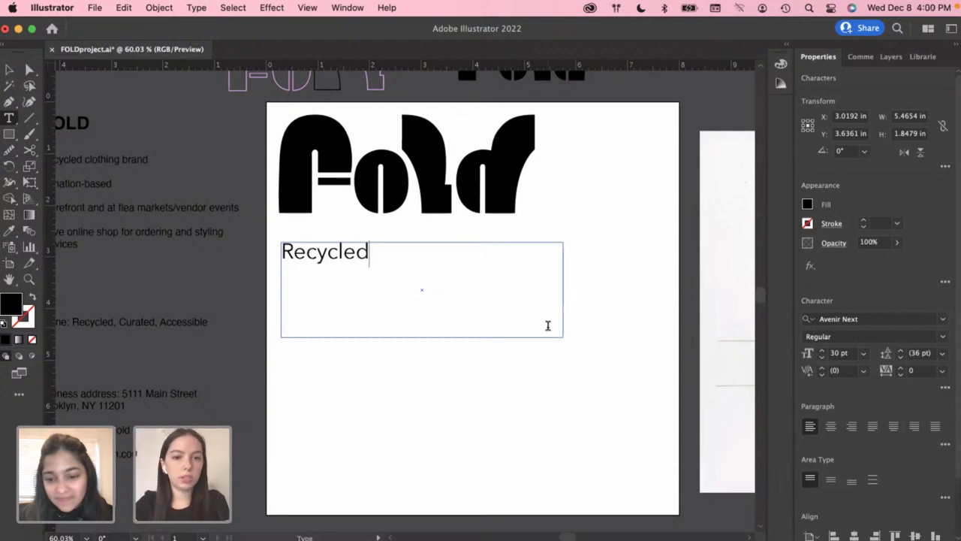
type(", Curated")
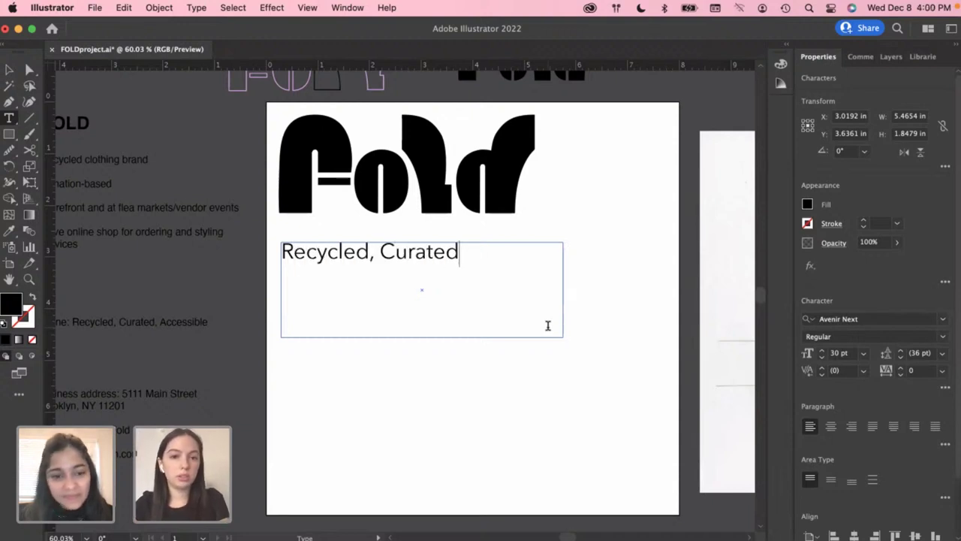
type(", Accessible")
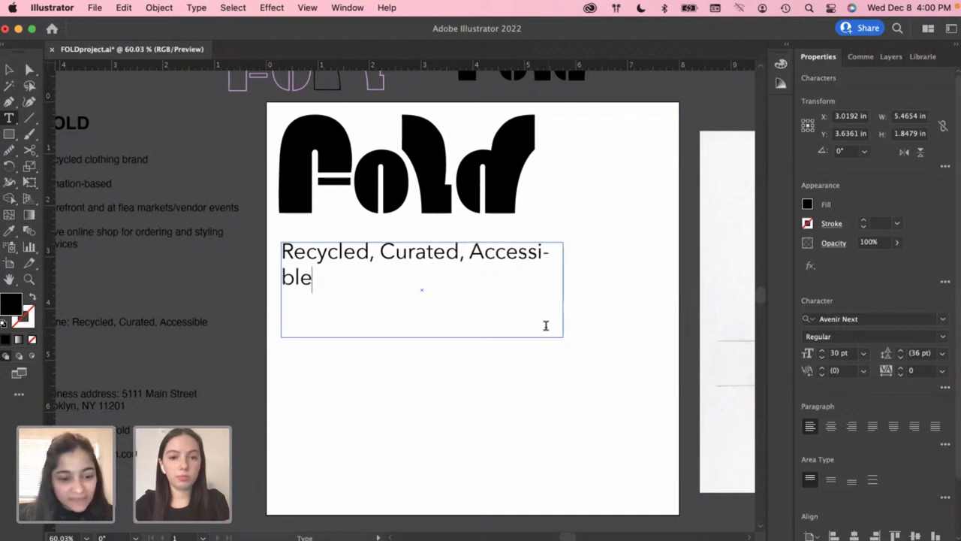
key("Escape")
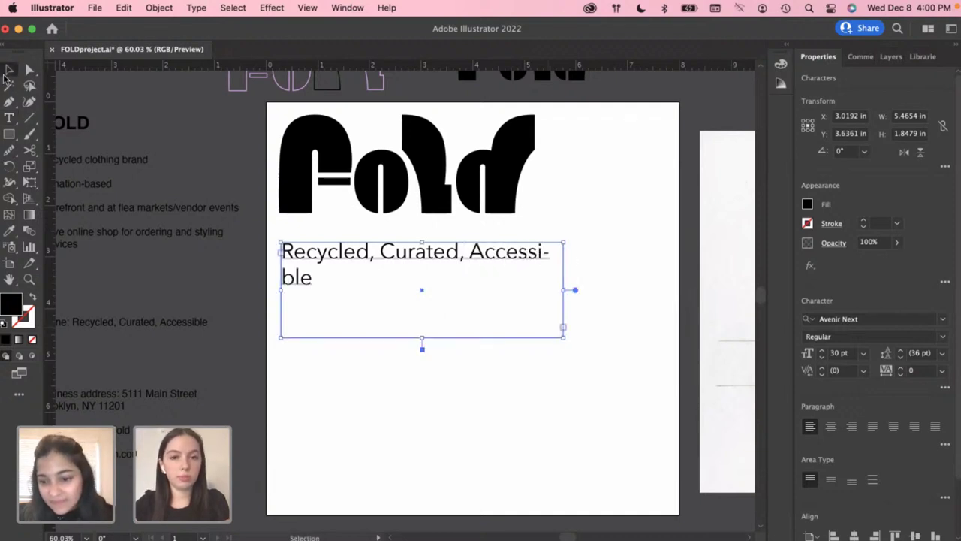
Resize the text box so the tagline fits one line, then drag a copy below
left_click_drag(572, 291, 601, 291)
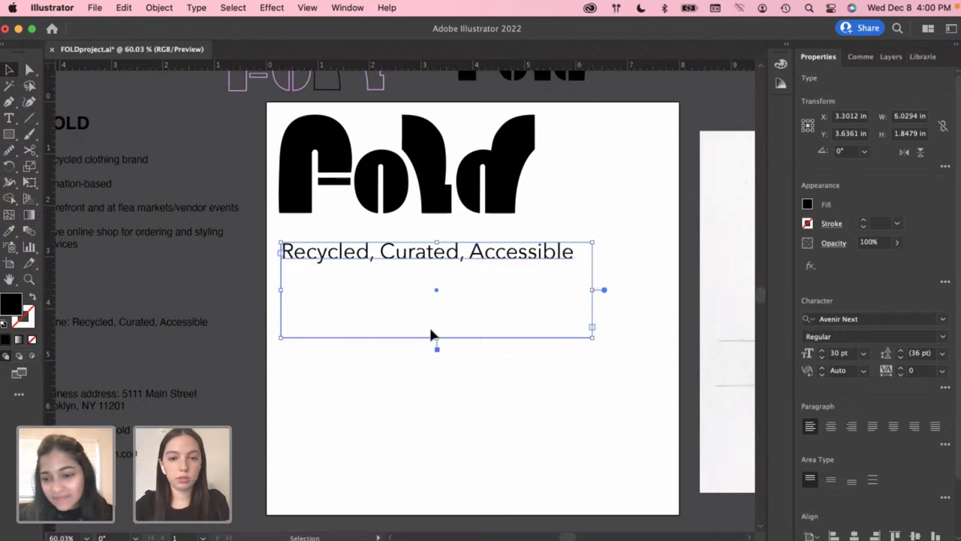
left_click_drag(437, 338, 435, 279)
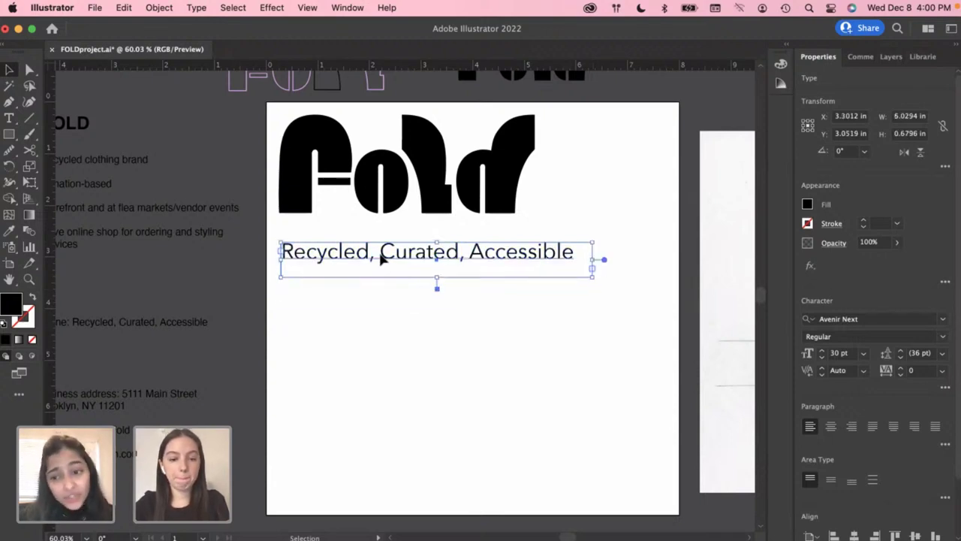
left_click_drag(382, 257, 382, 302)
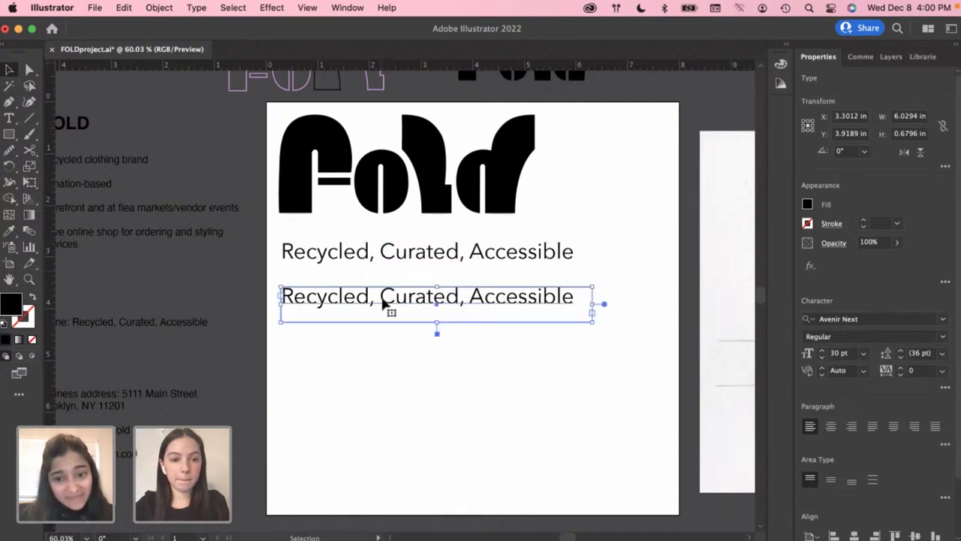
Set the duplicated tagline in Helvetica and move it up beneath the first line
double_click(425, 299)
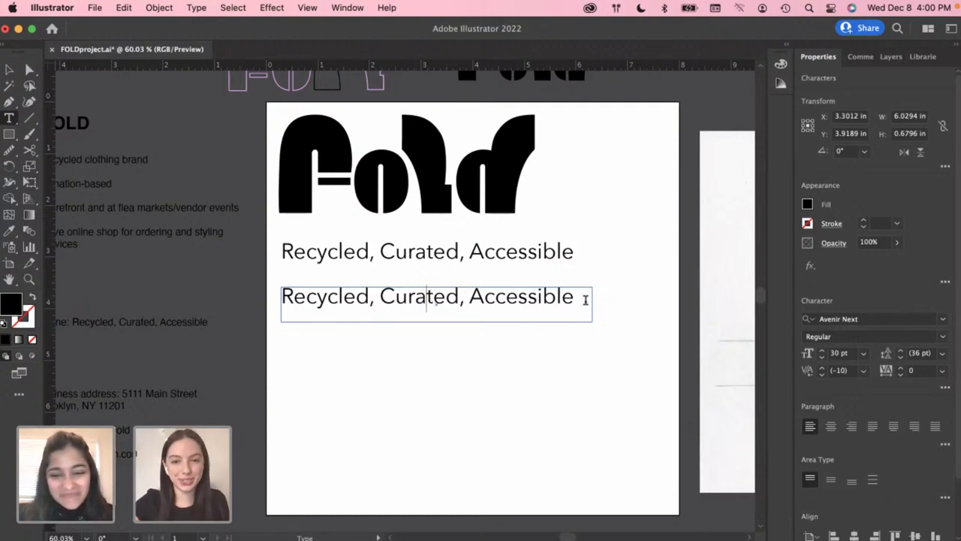
left_click_drag(586, 301, 280, 299)
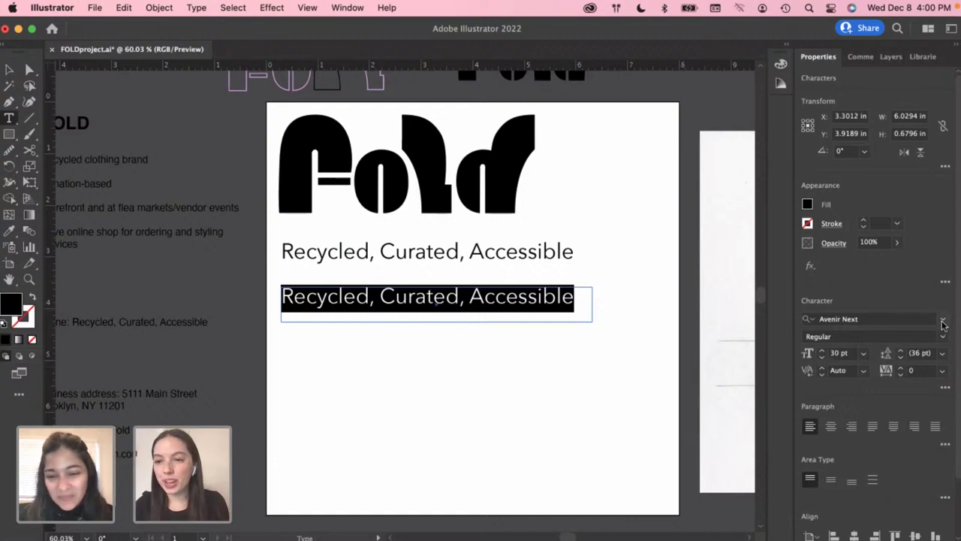
left_click(944, 322)
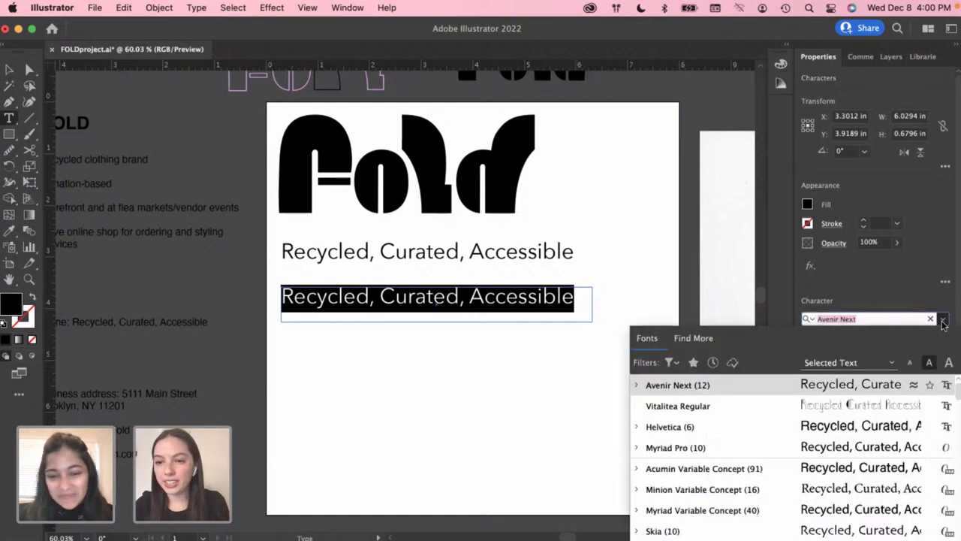
left_click(751, 425)
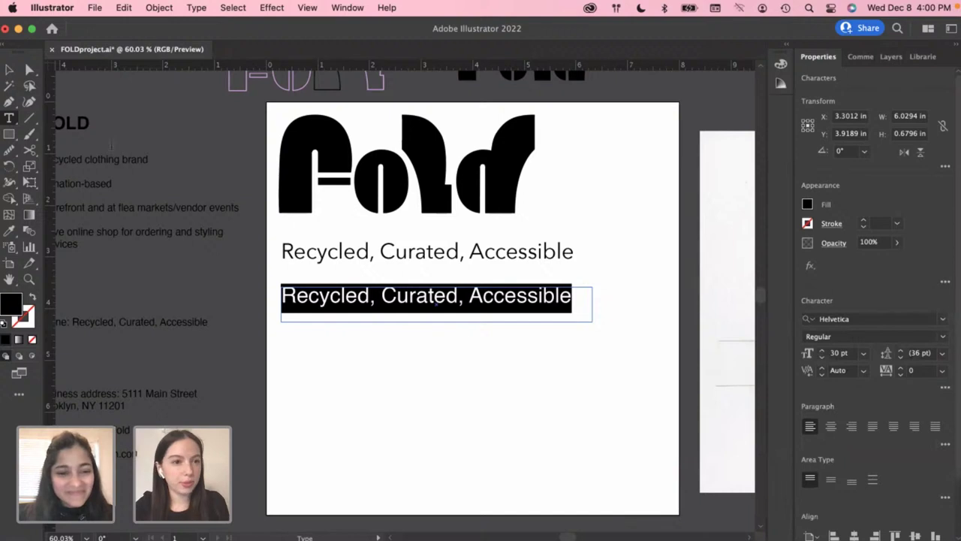
key("Escape")
left_click(410, 385)
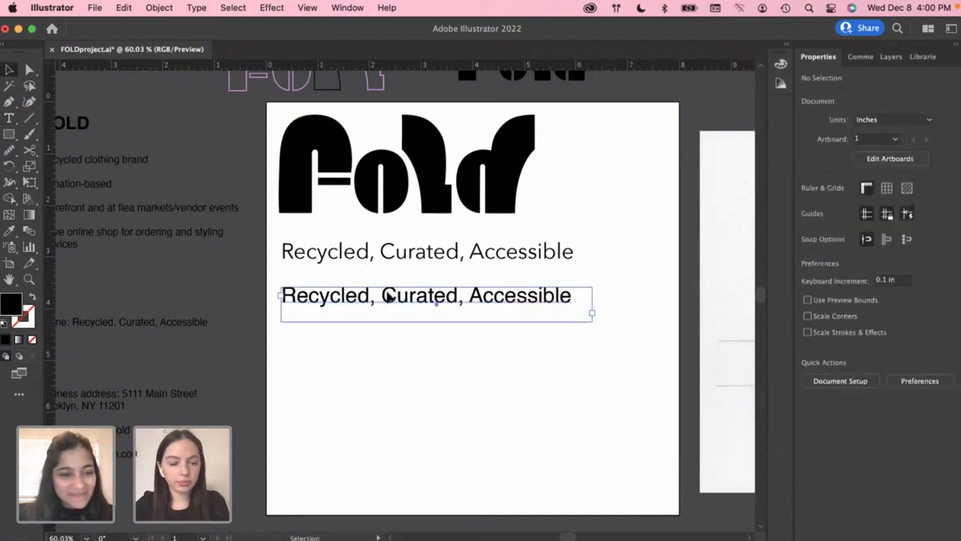
left_click_drag(391, 297, 391, 337)
Select the third tagline's text and browse the font list, trying Engravers MT on it
double_click(390, 337)
left_click_drag(572, 326, 279, 326)
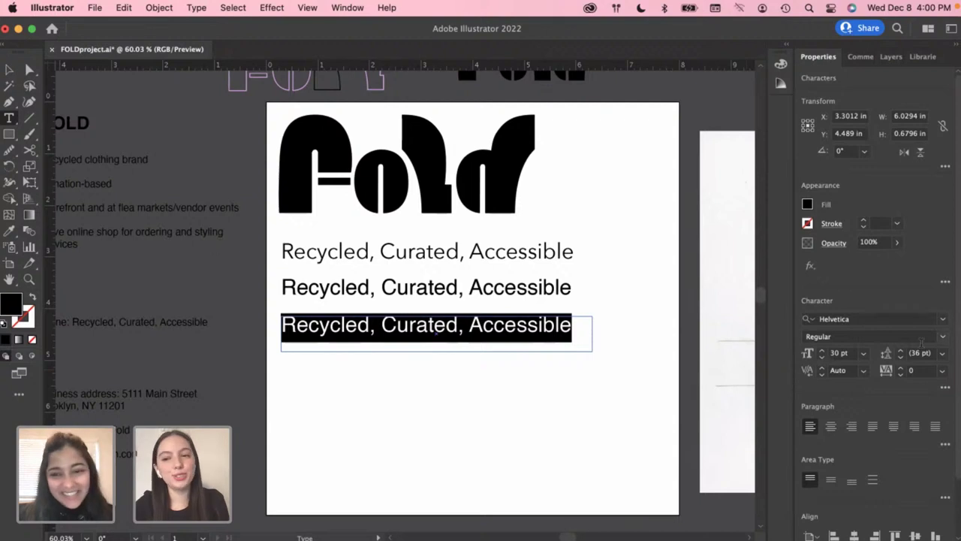
left_click(943, 321)
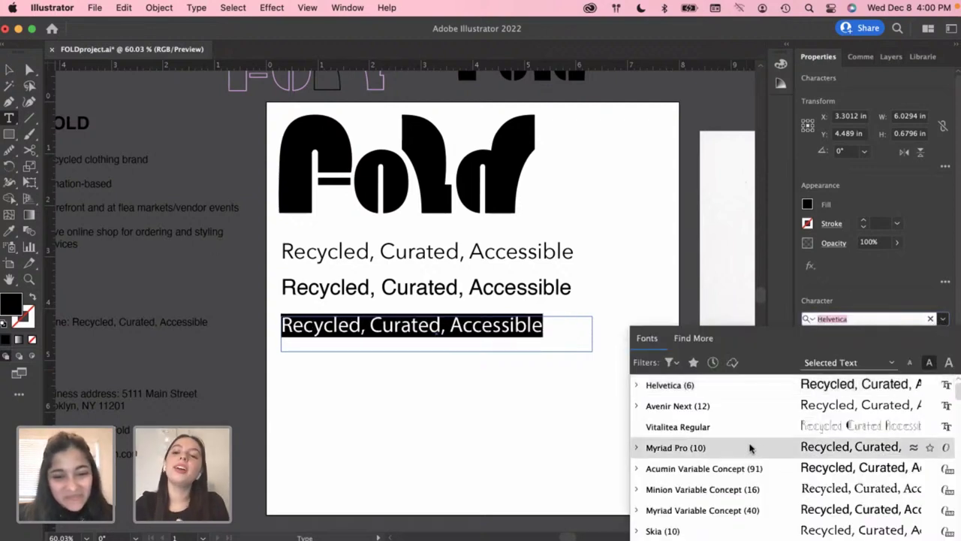
scroll(746, 444, "down", 3)
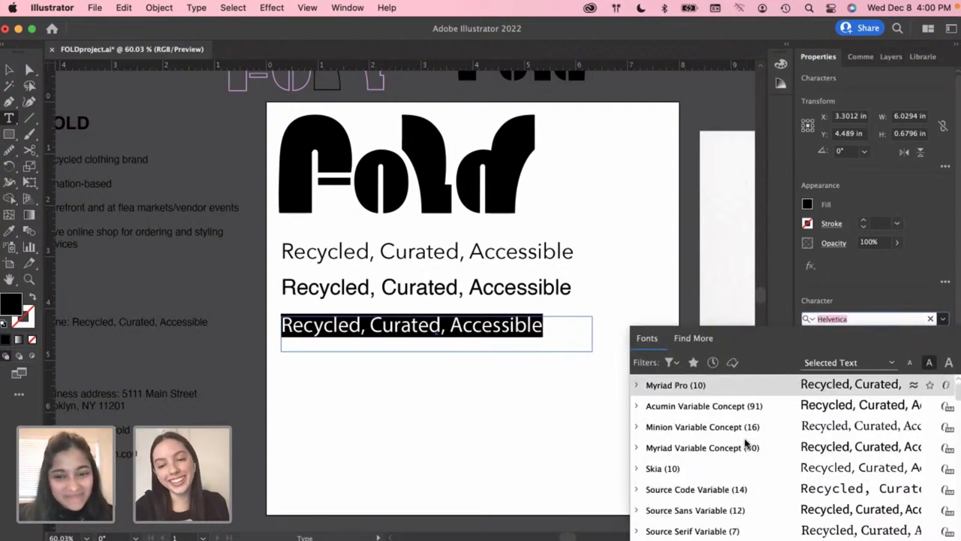
scroll(746, 444, "down", 9)
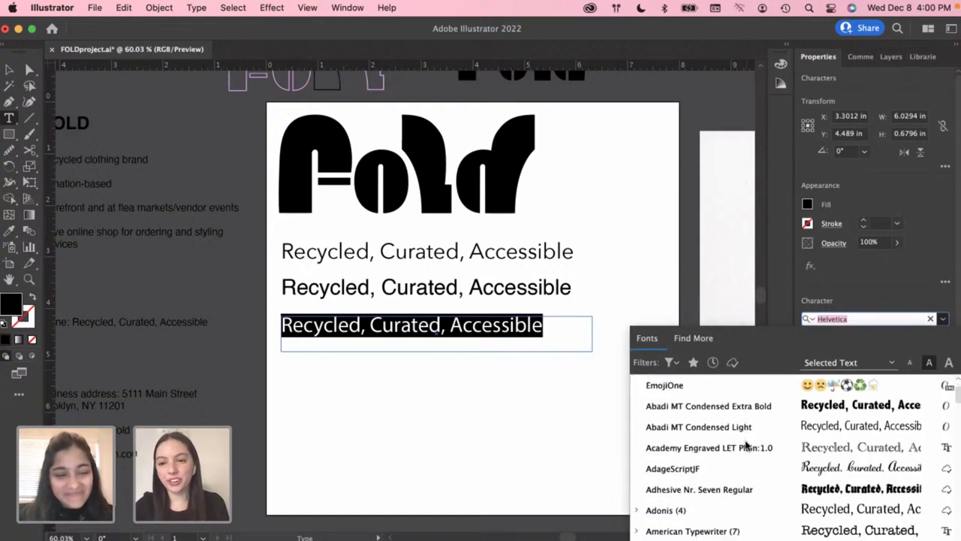
scroll(745, 446, "down", 15)
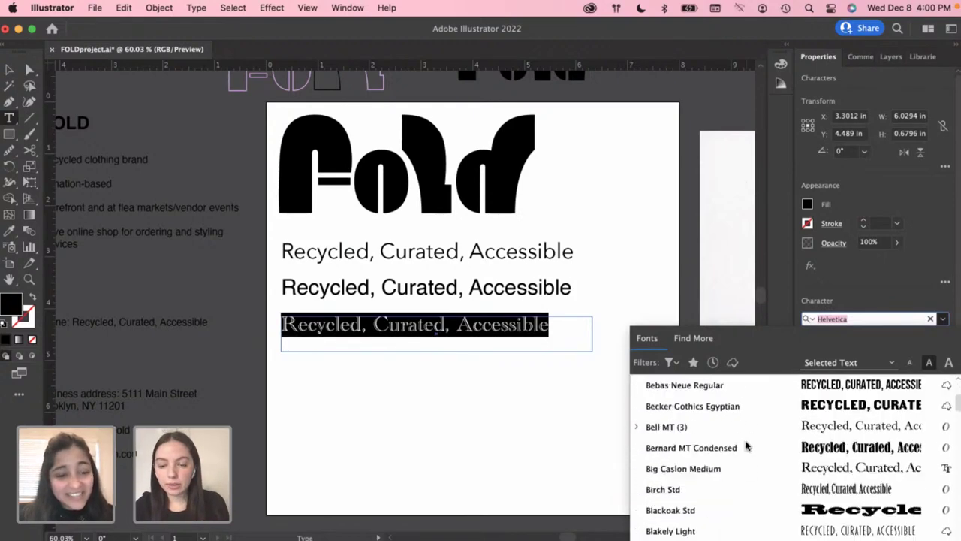
scroll(746, 446, "down", 5)
scroll(739, 468, "down", 10)
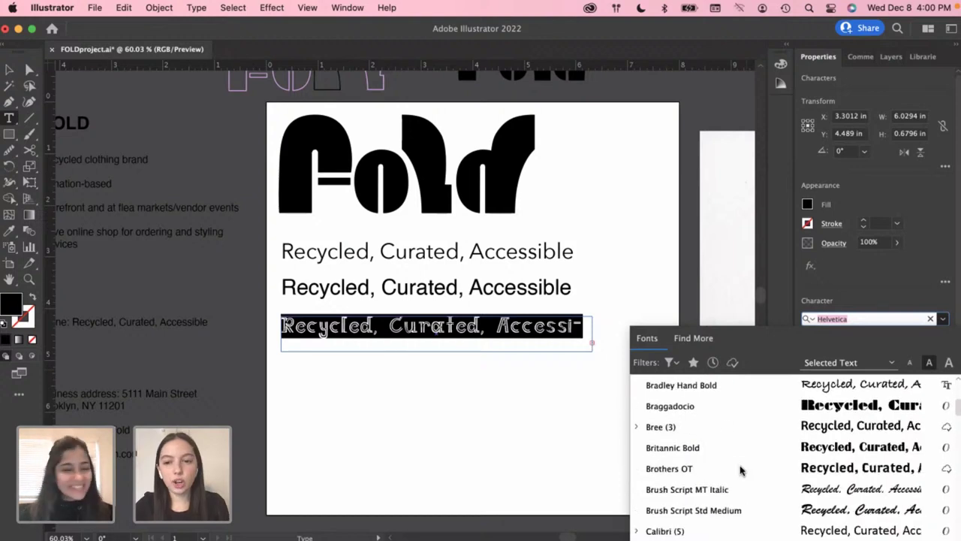
scroll(740, 468, "down", 3)
scroll(740, 468, "up", 3)
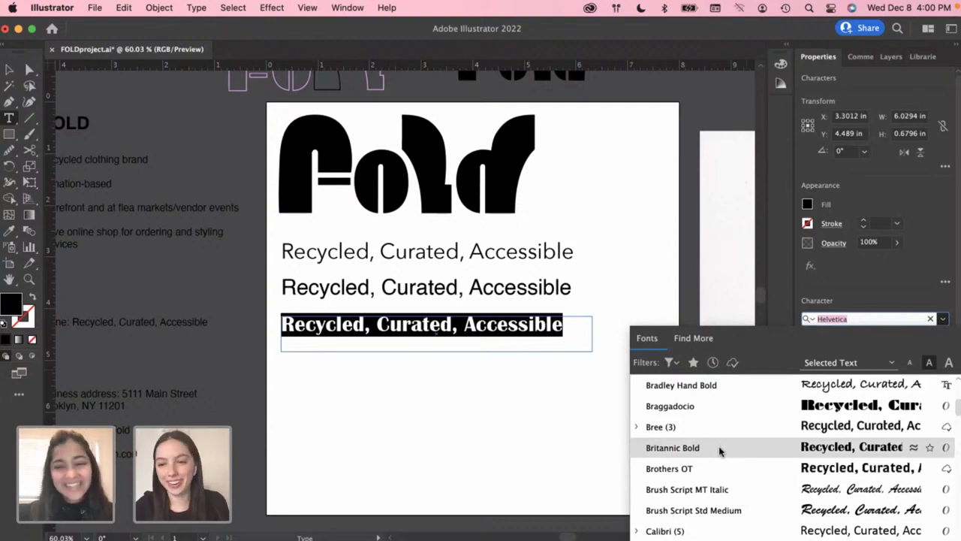
scroll(709, 448, "down", 4)
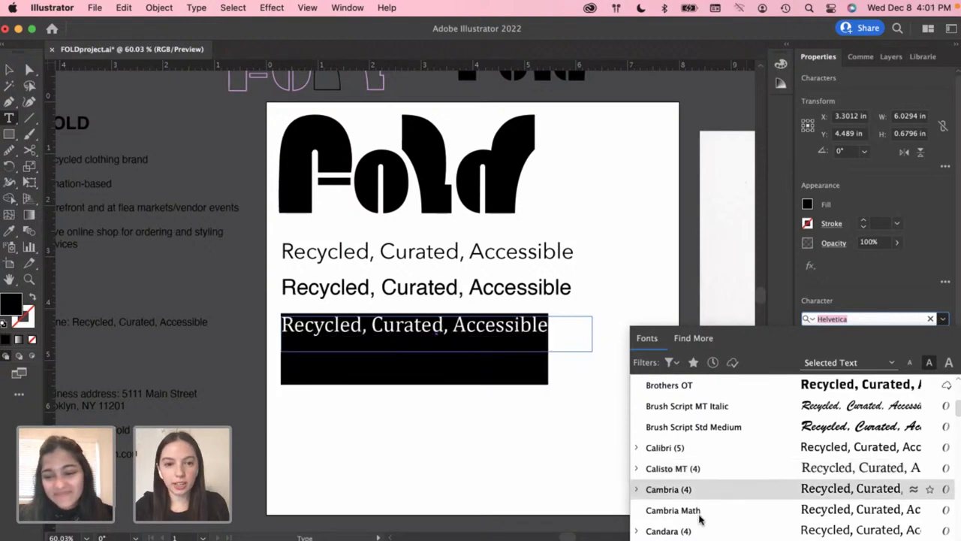
scroll(694, 526, "down", 3)
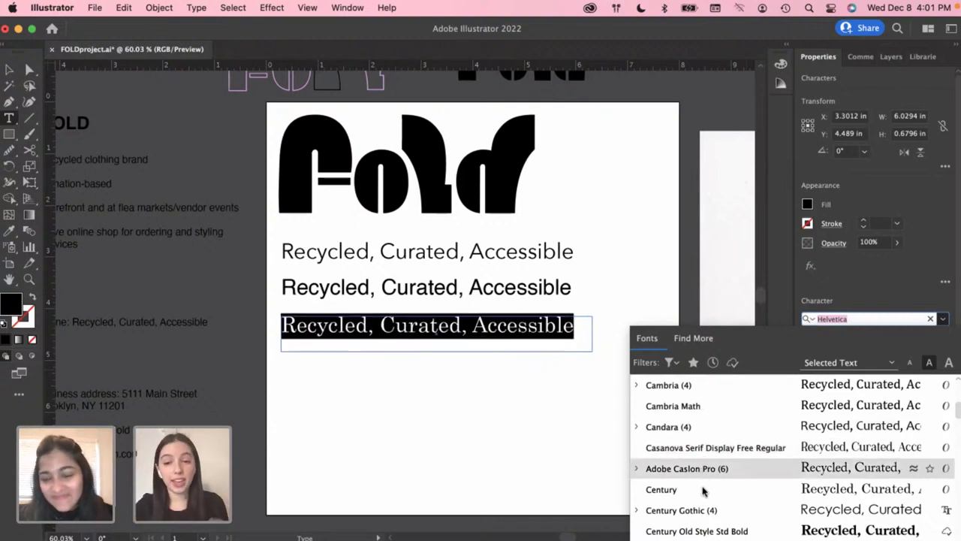
scroll(695, 492, "down", 1)
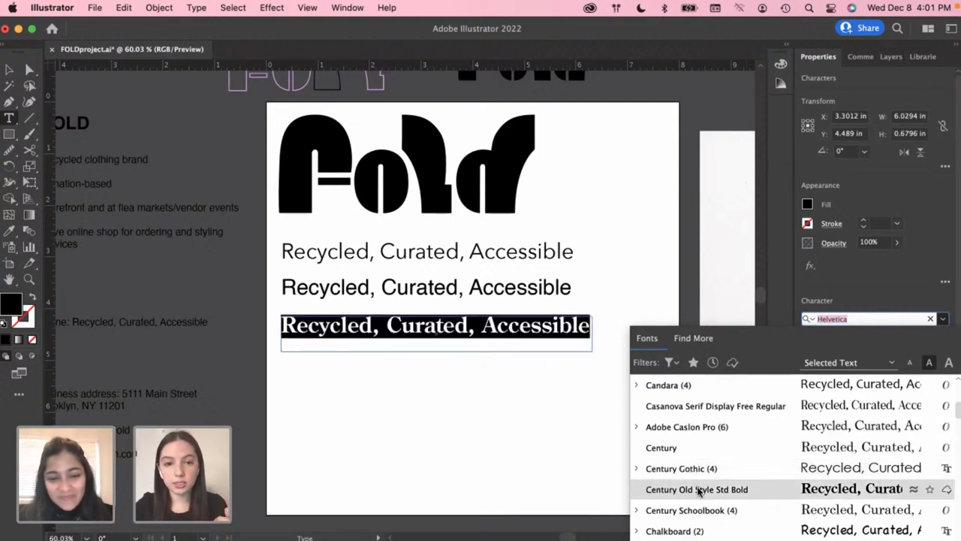
scroll(695, 511, "down", 5)
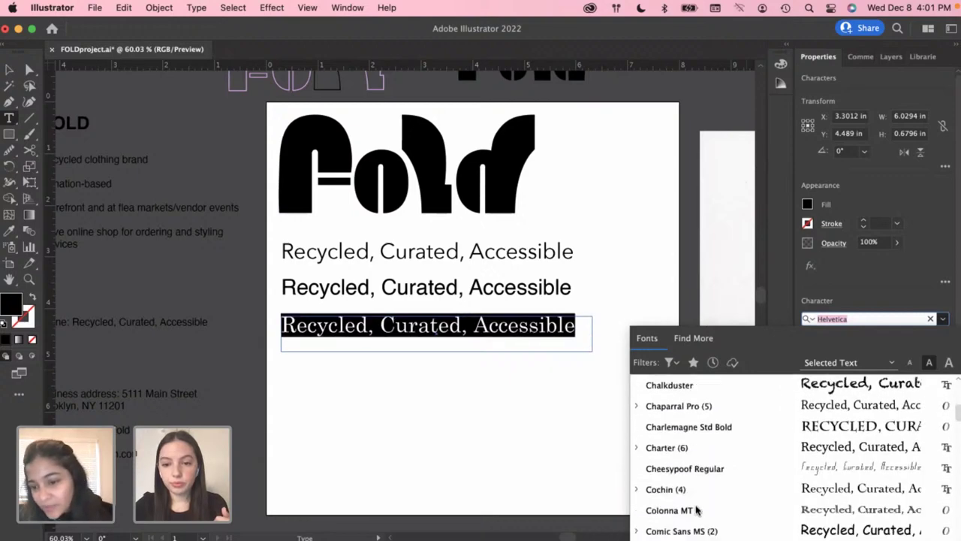
scroll(695, 511, "down", 10)
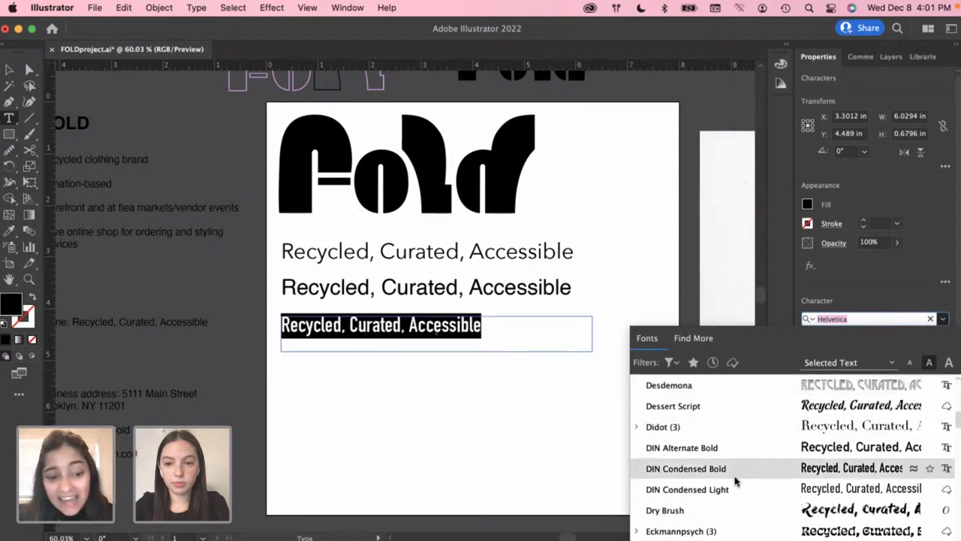
scroll(723, 513, "down", 3)
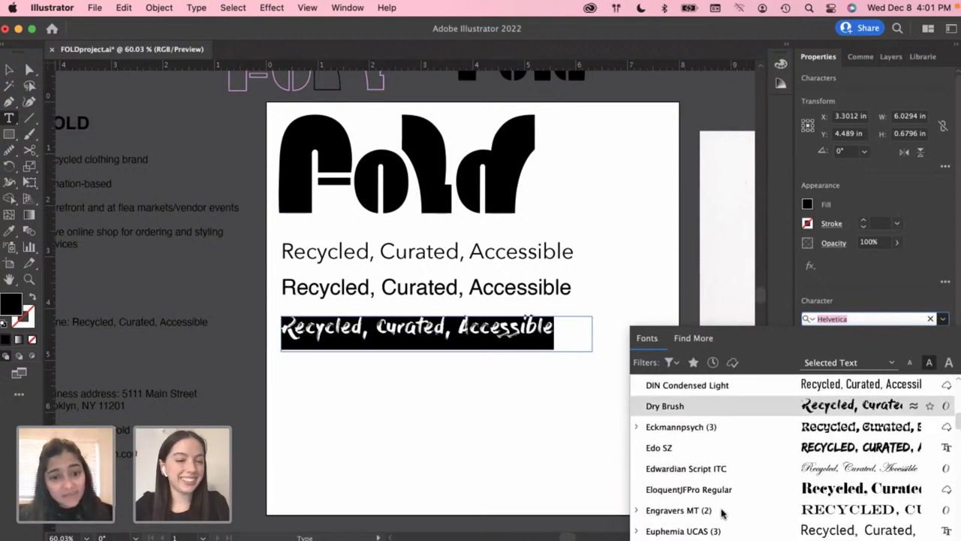
left_click(718, 511)
scroll(704, 510, "down", 5)
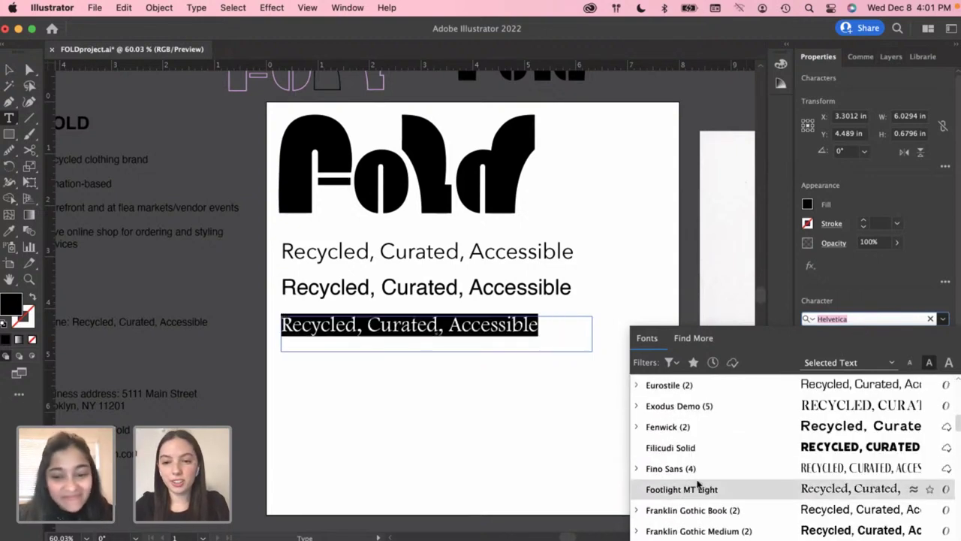
Apply Fenwick to the third tagline and reduce it to 25 pt
left_click(687, 428)
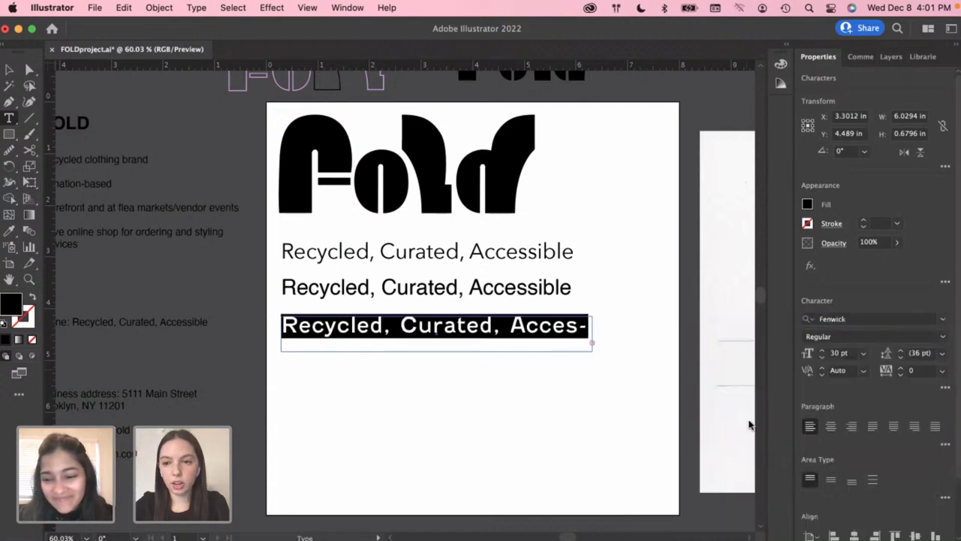
left_click(822, 357)
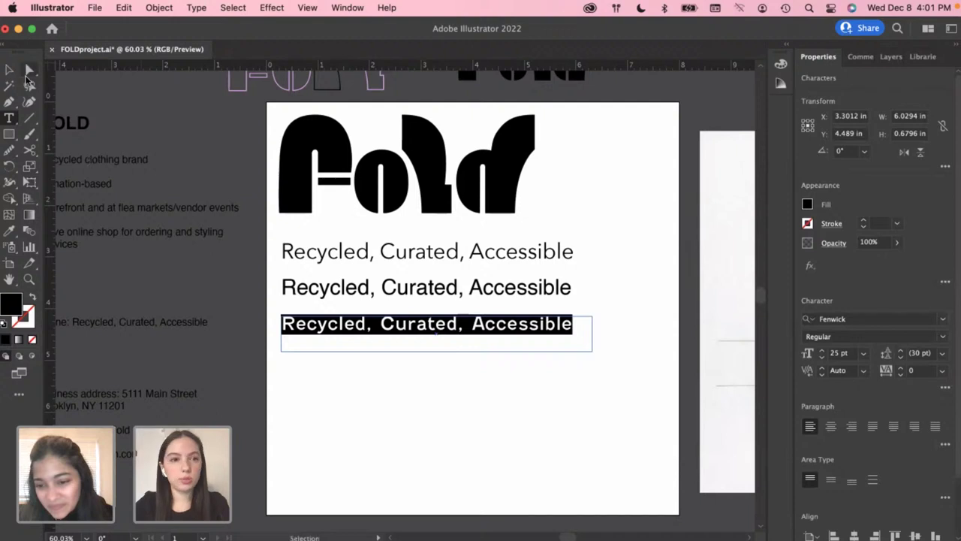
left_click(9, 70)
left_click(408, 375)
left_click(441, 323)
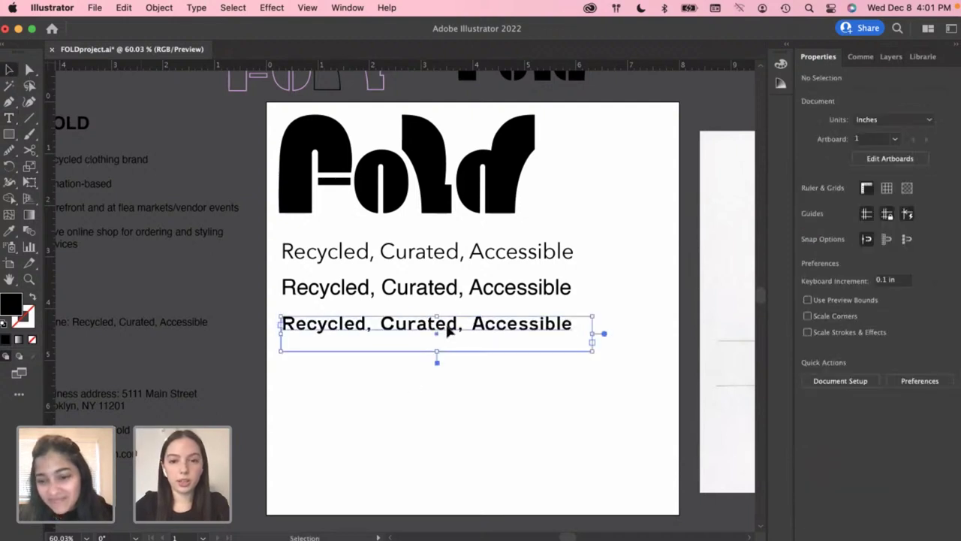
double_click(448, 329)
left_click_drag(577, 325, 261, 324)
key("Escape")
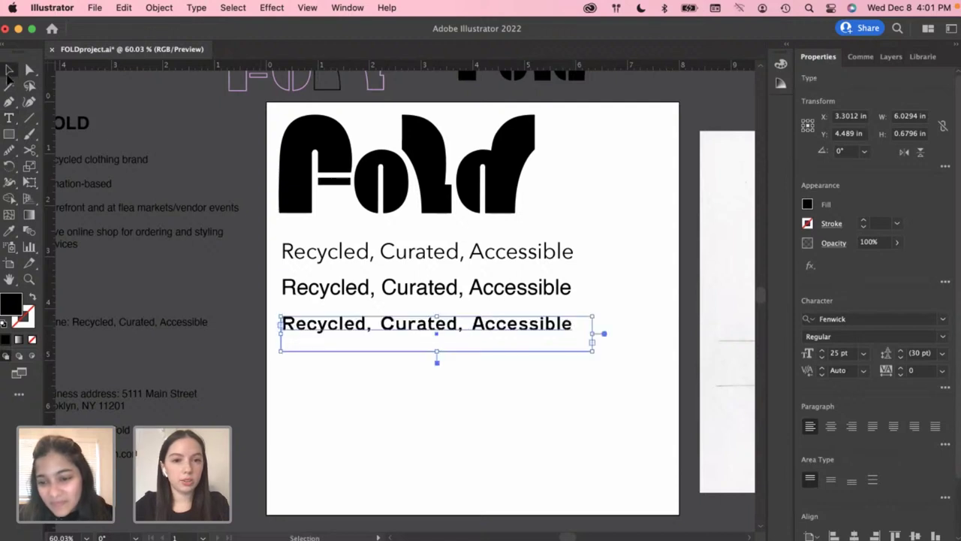
Duplicate the Fenwick line just below and select the new fourth line's text
left_click(386, 362)
left_click_drag(388, 332, 386, 366)
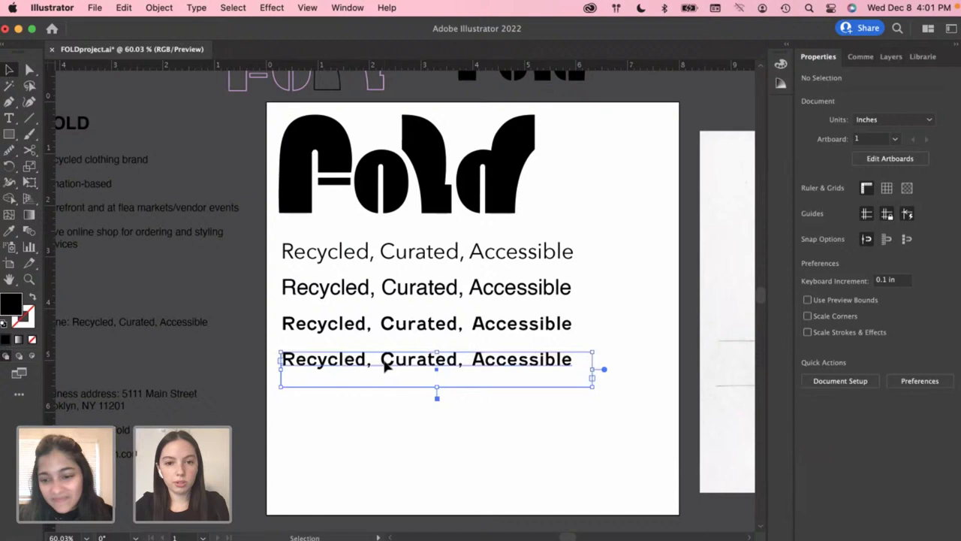
double_click(435, 325)
left_click(504, 361)
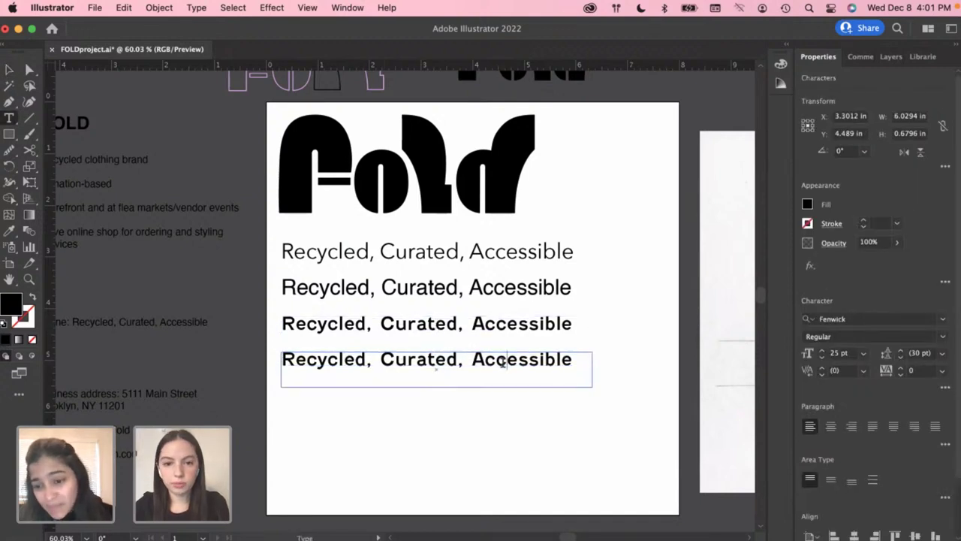
left_click_drag(565, 361, 270, 366)
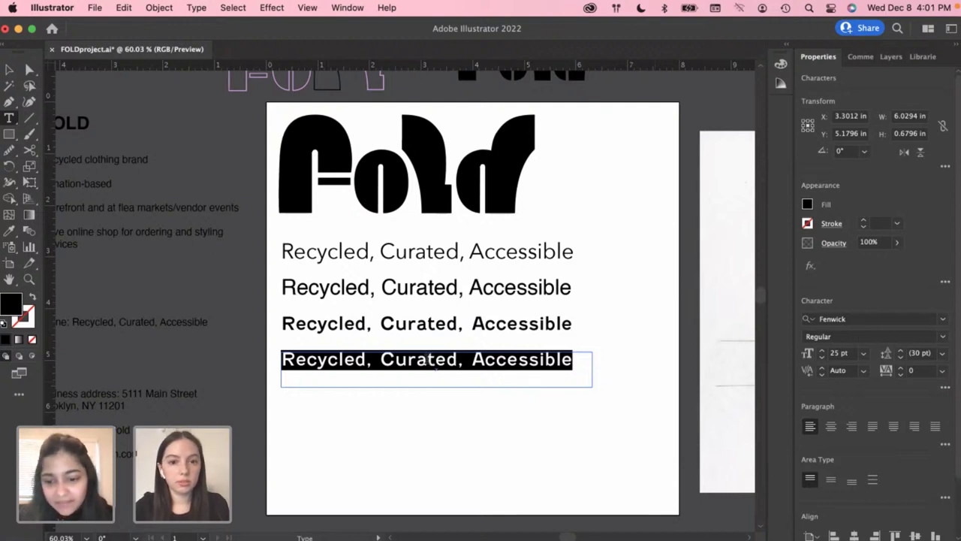
Look through the Type menu commands and close it without changes
left_click(196, 9)
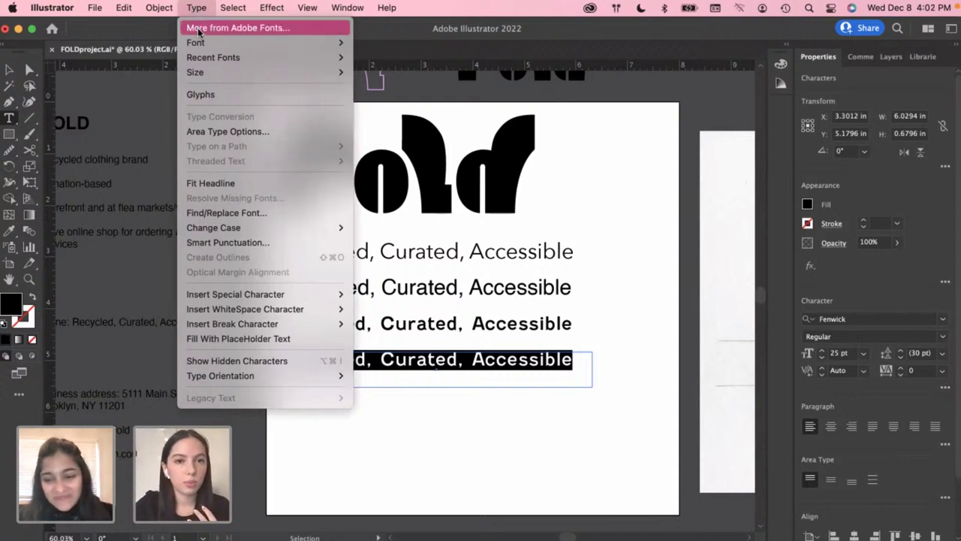
mouse_move(199, 42)
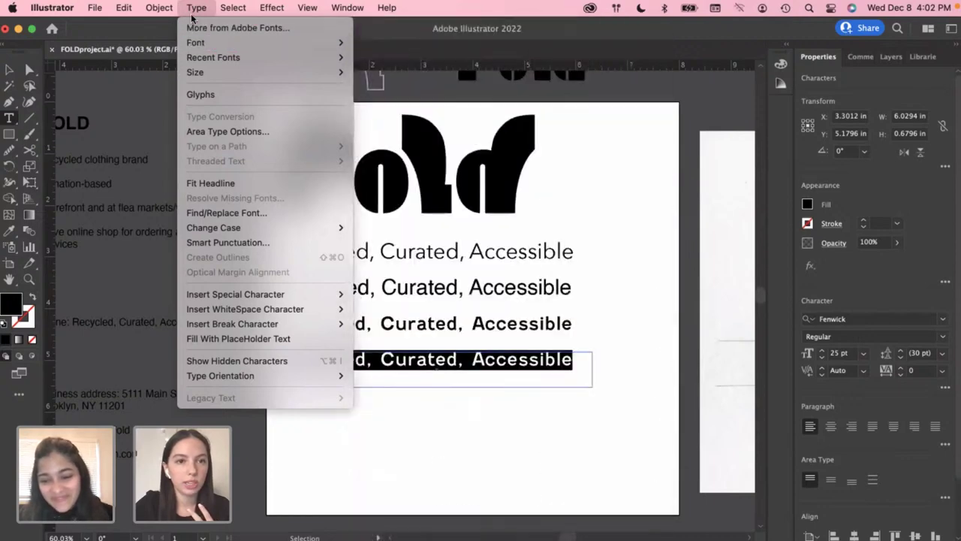
left_click(193, 15)
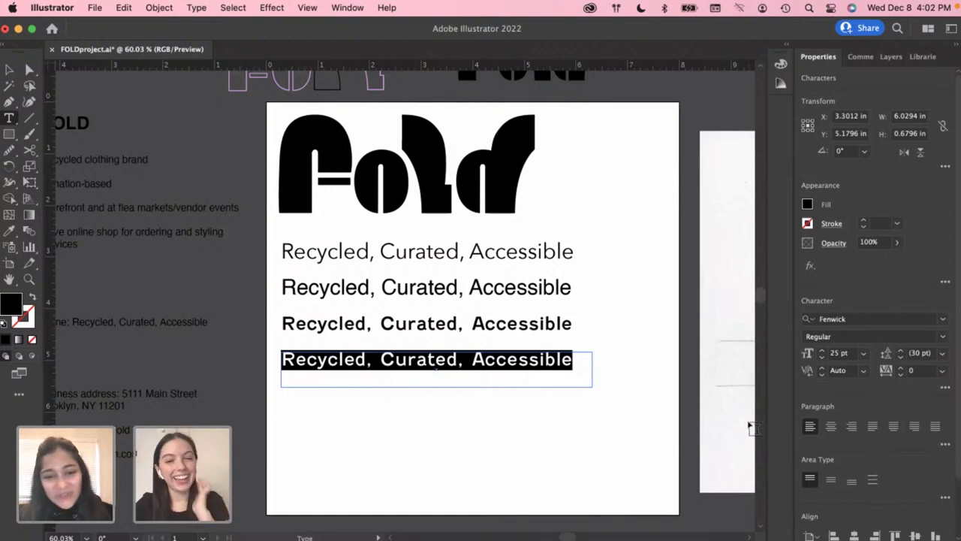
Search 'aveni' in the font list and apply Avenir Medium to the fourth tagline
left_click(943, 318)
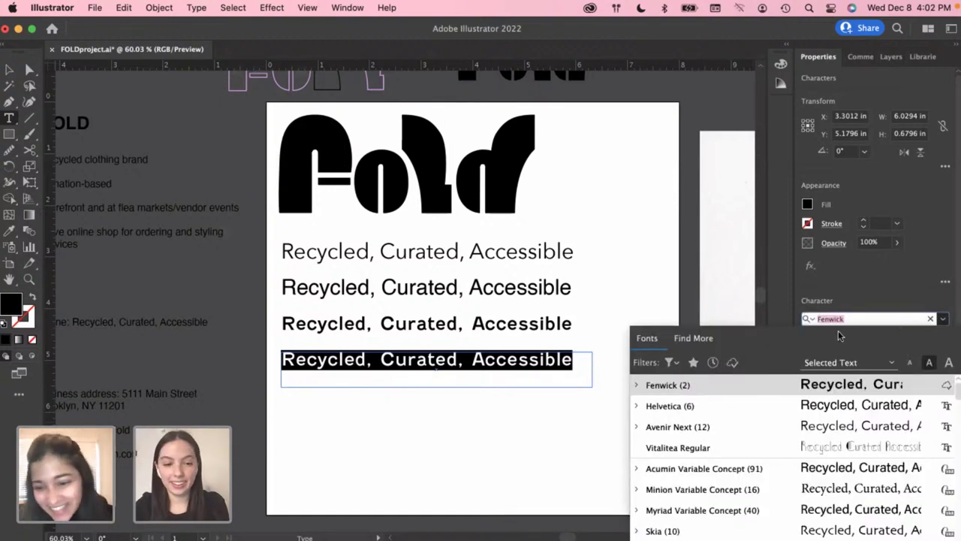
type("avenir")
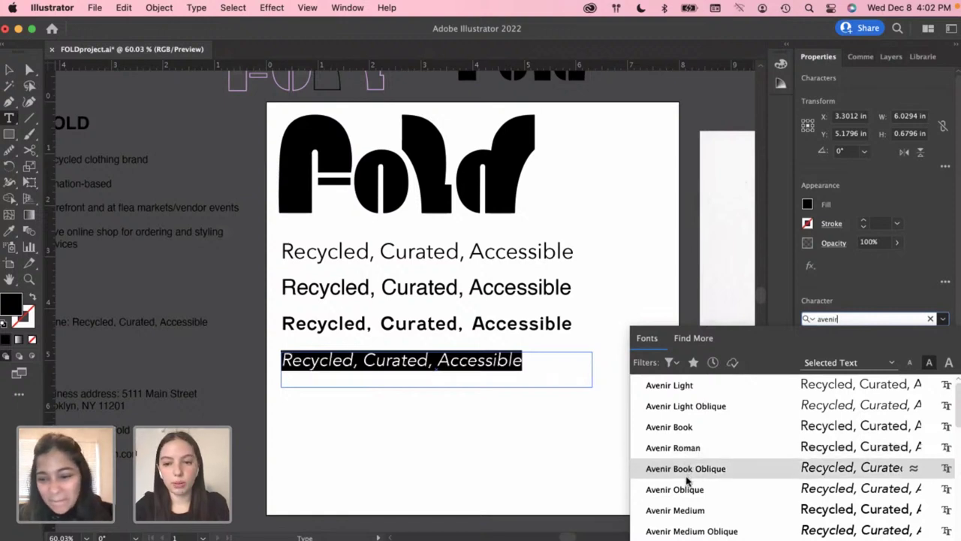
key("Down")
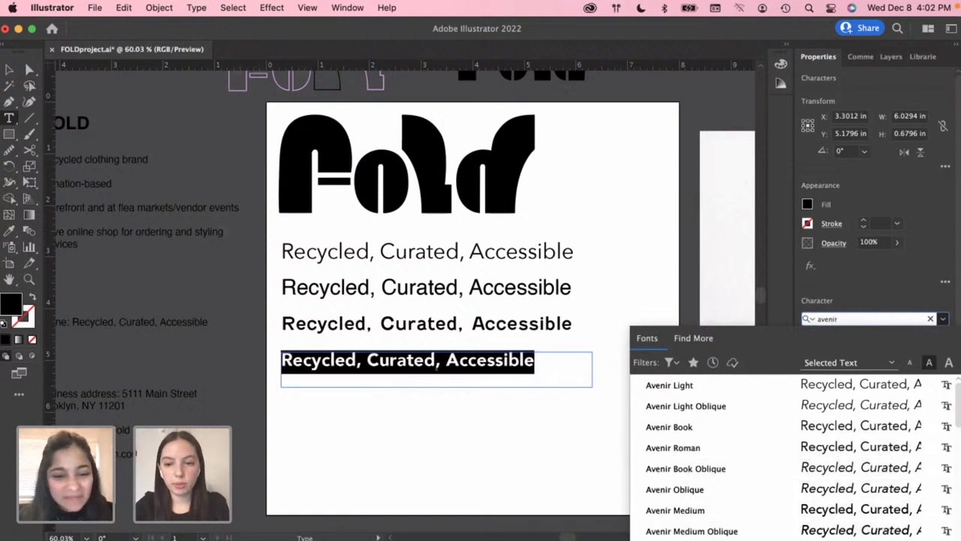
scroll(690, 438, "up", 3)
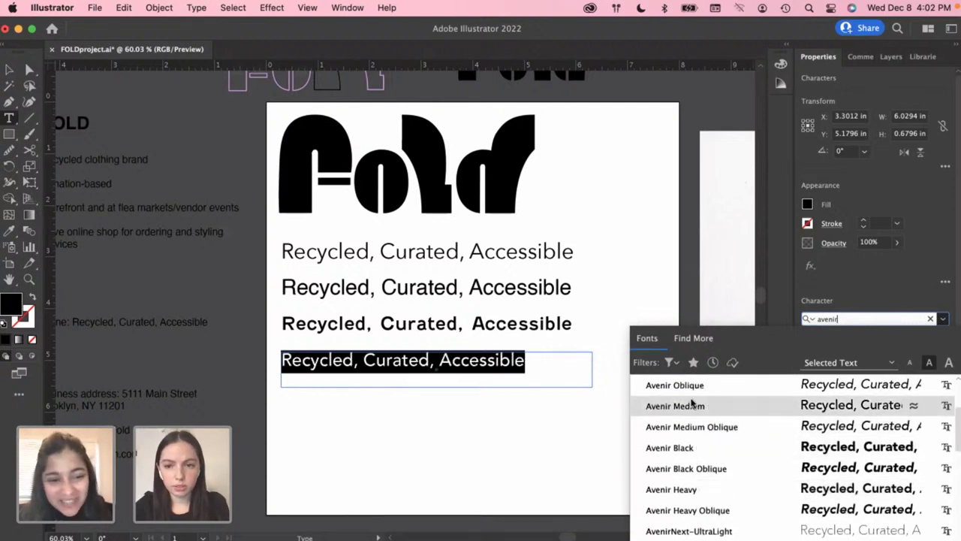
scroll(691, 406, "up", 4)
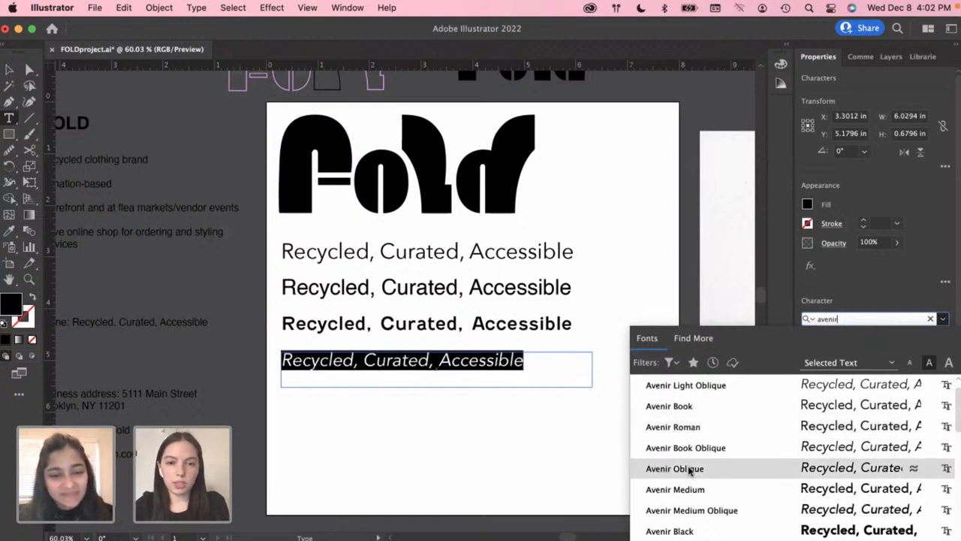
left_click(682, 489)
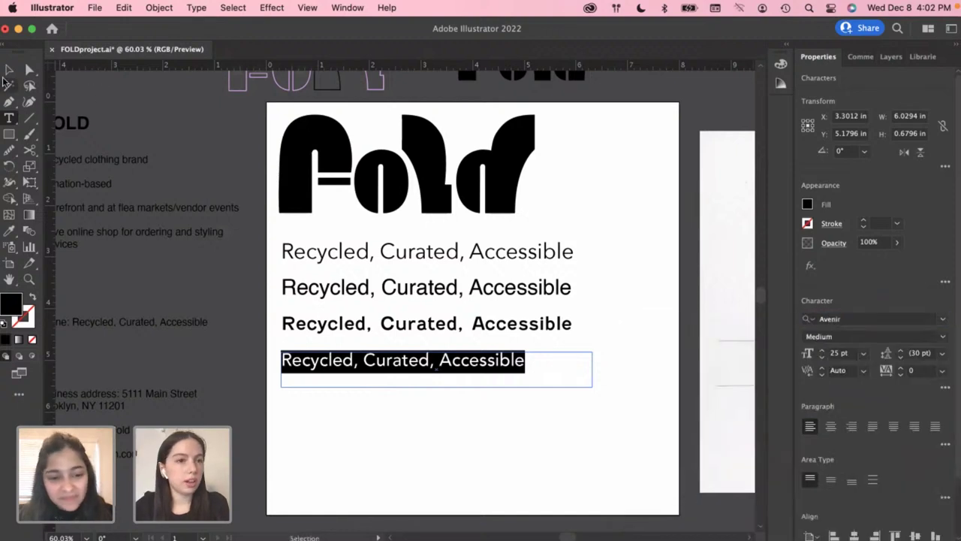
left_click(9, 69)
Move the bottom tagline up under the Fold logo, then undo that move
left_click(379, 410)
left_click_drag(351, 365, 411, 229)
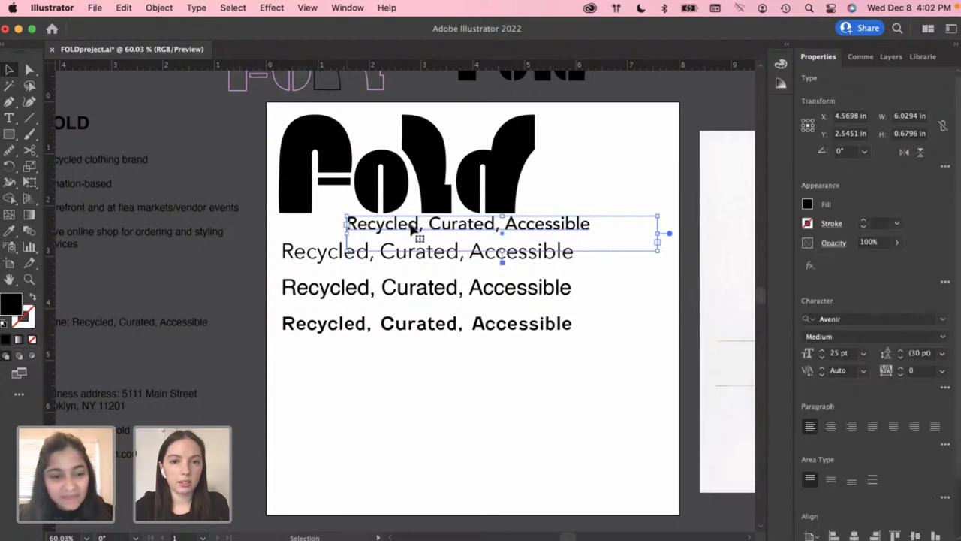
key("super+z")
left_click(471, 399)
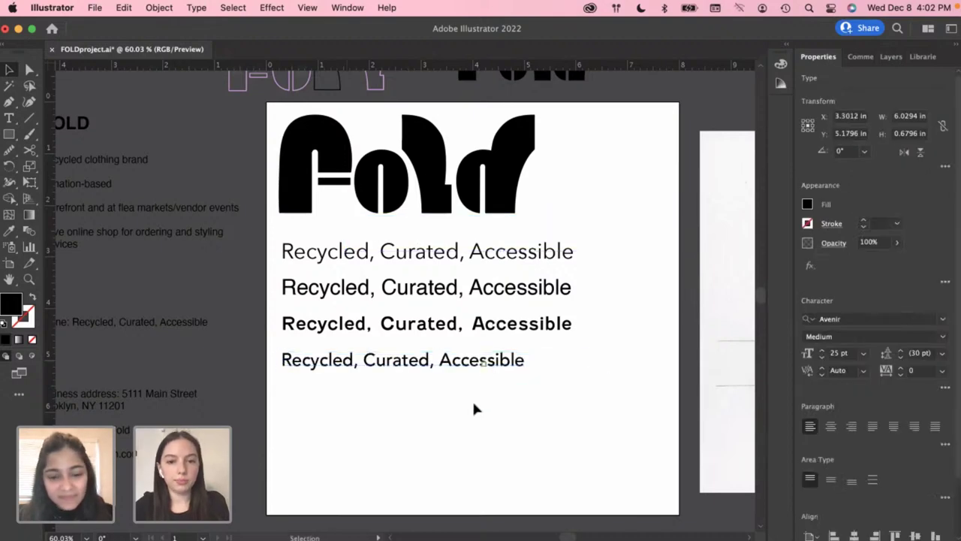
Copy the Avenir tagline down as a fifth line and select its text
scroll(471, 398, "down", 2)
scroll(528, 396, "right", 2)
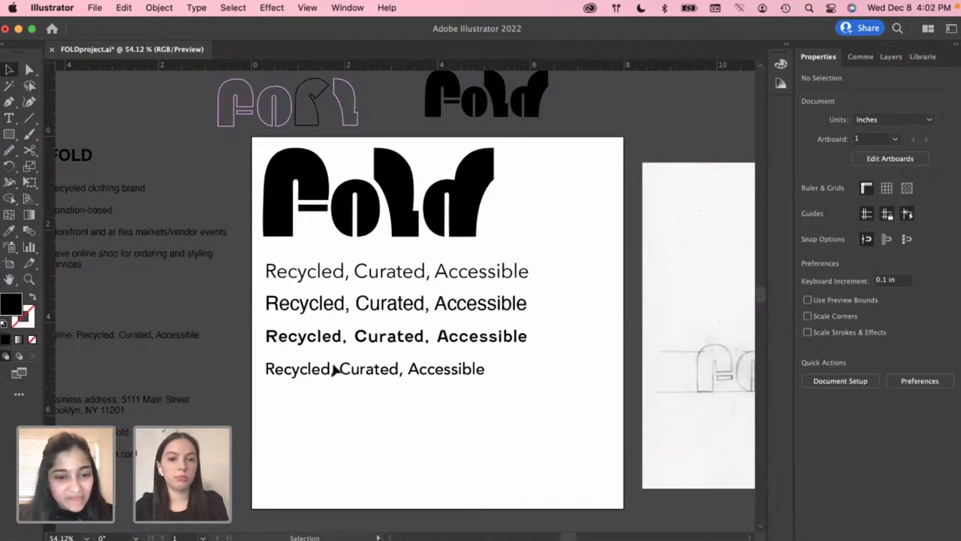
left_click(315, 312)
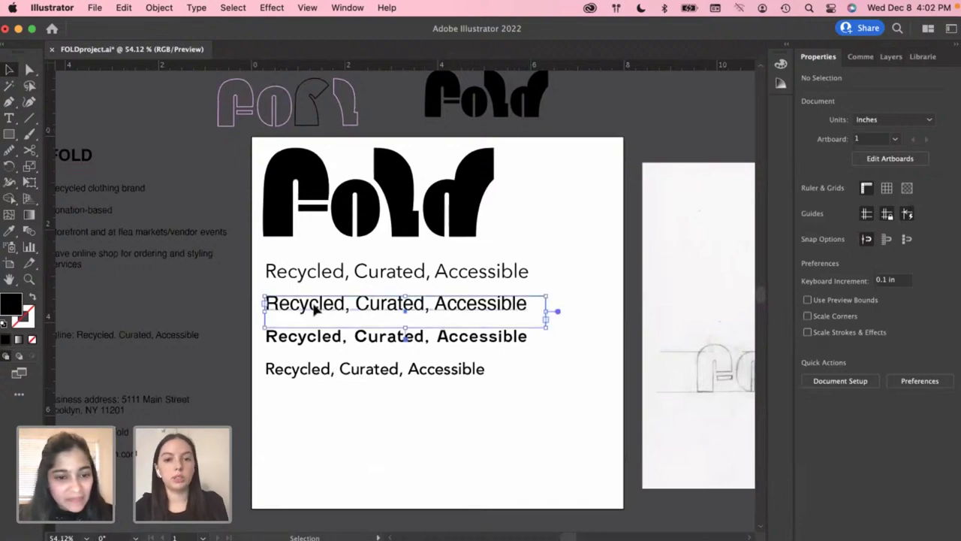
left_click(314, 355)
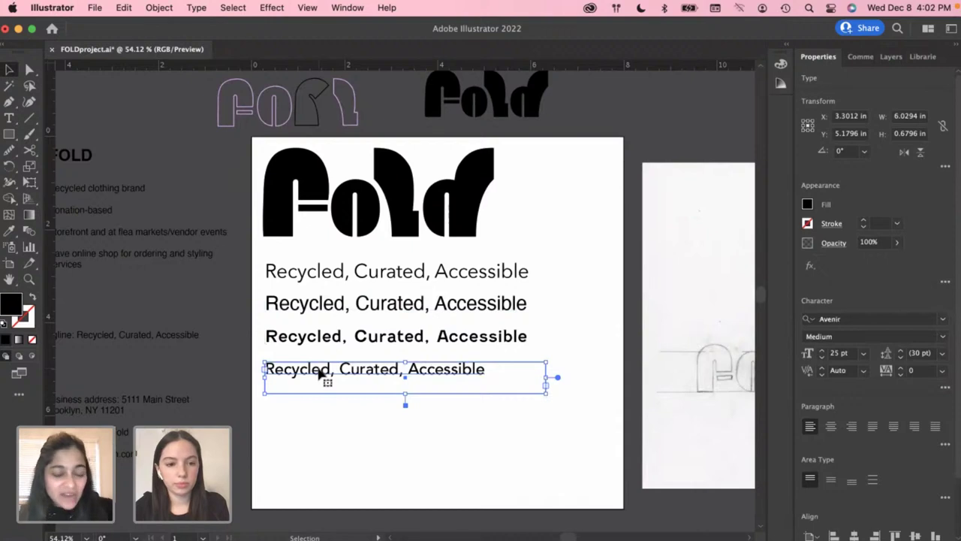
left_click_drag(319, 373, 319, 406)
double_click(320, 405)
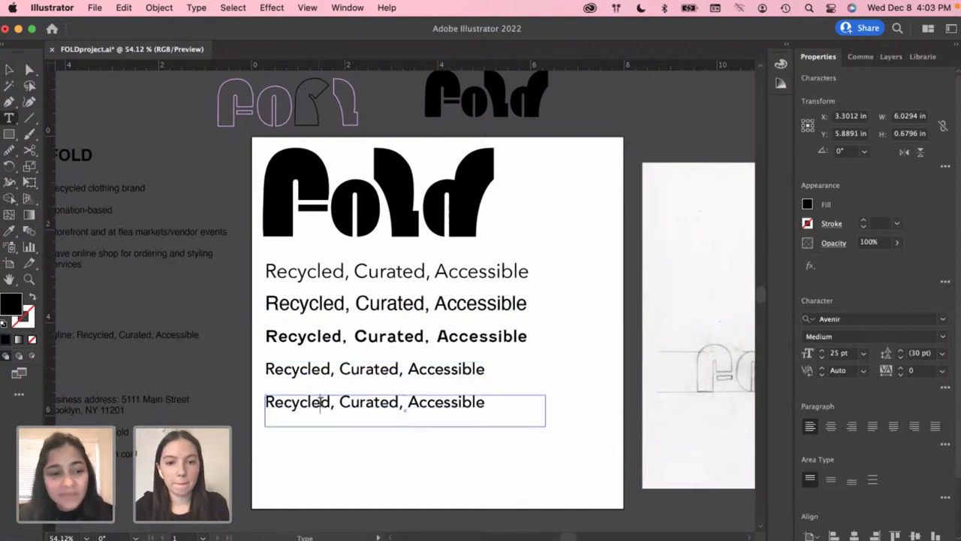
left_click_drag(498, 403, 264, 403)
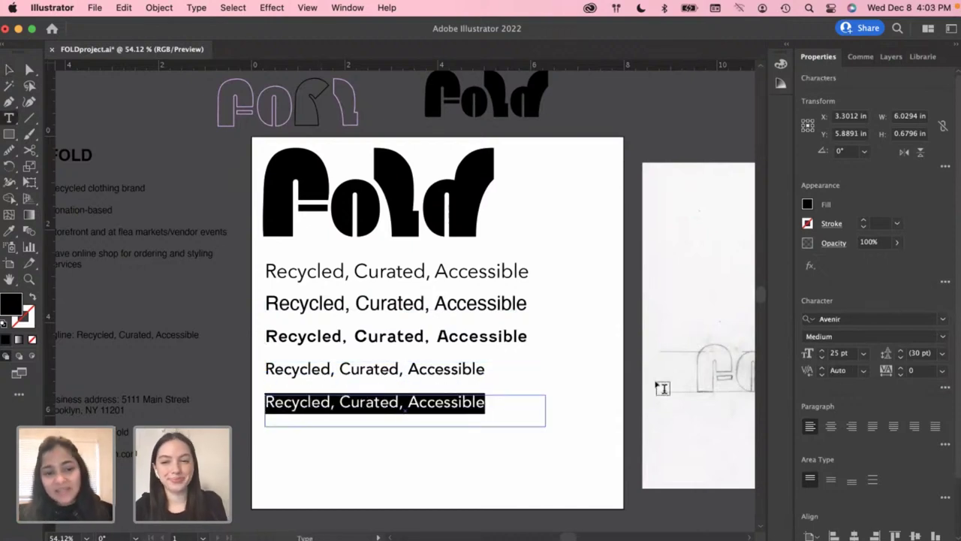
Scroll through the font list for the fifth tagline, previewing Courier on it
left_click(941, 323)
scroll(753, 466, "down", 3)
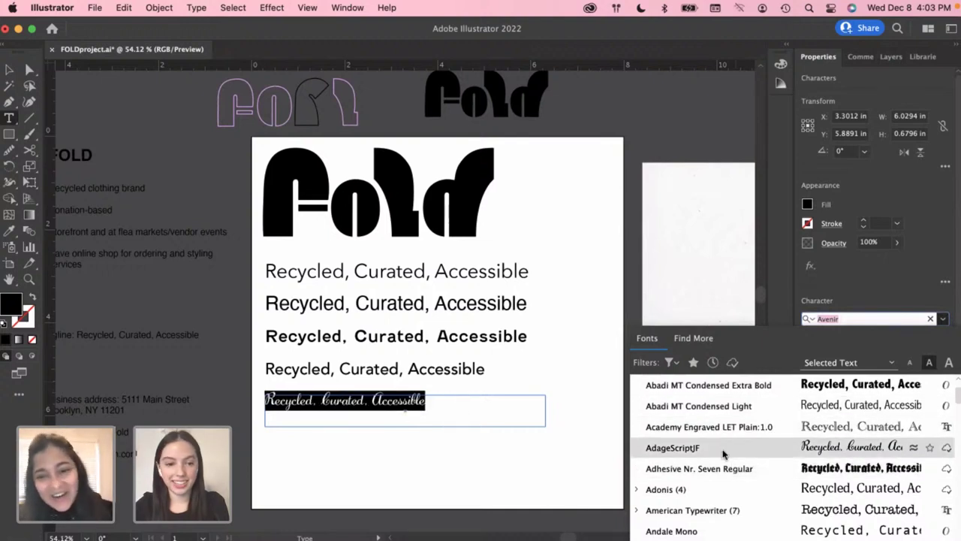
scroll(723, 466, "down", 3)
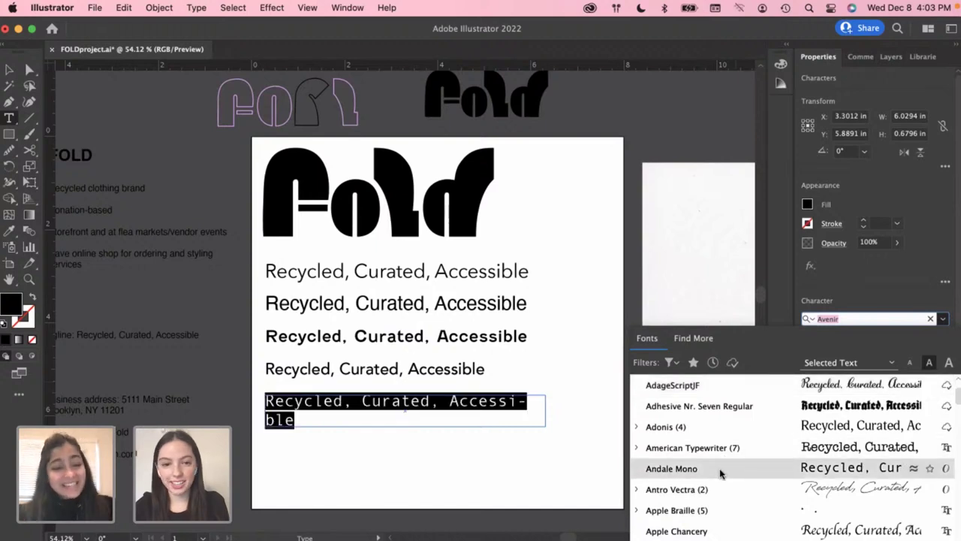
scroll(720, 473, "down", 8)
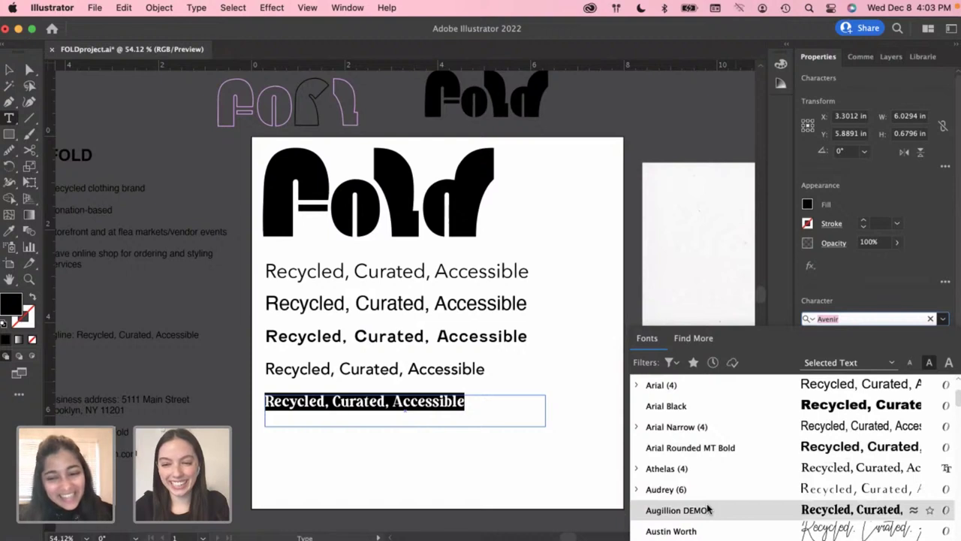
scroll(708, 510, "down", 1)
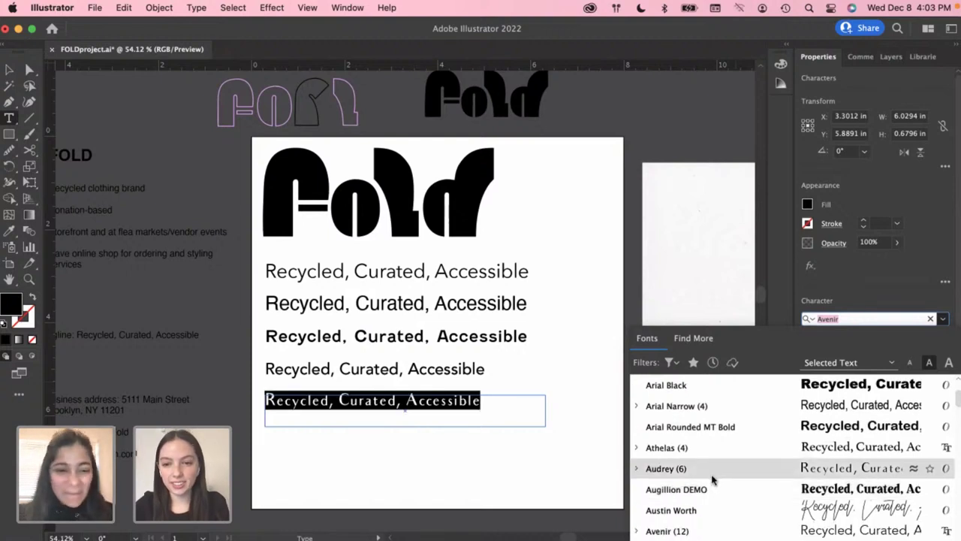
scroll(714, 481, "down", 4)
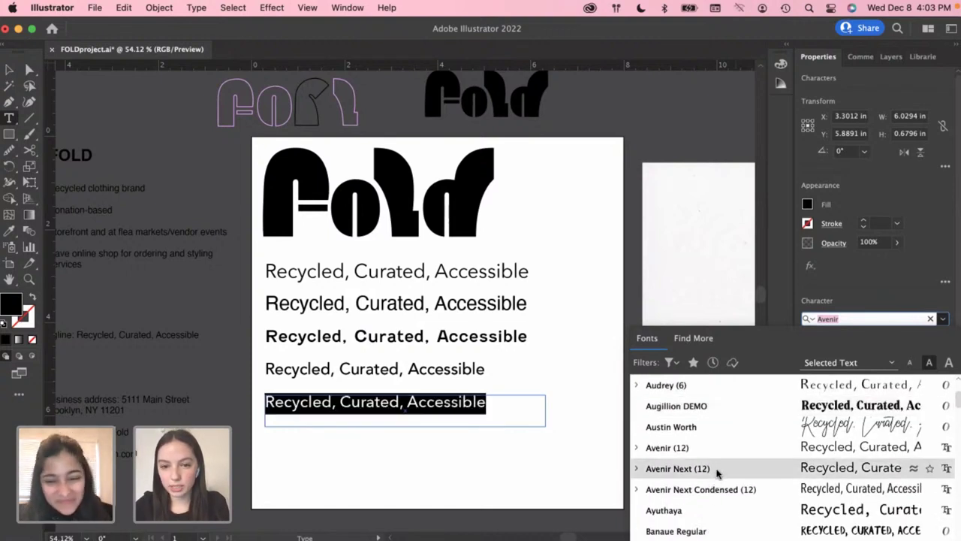
scroll(715, 496, "down", 10)
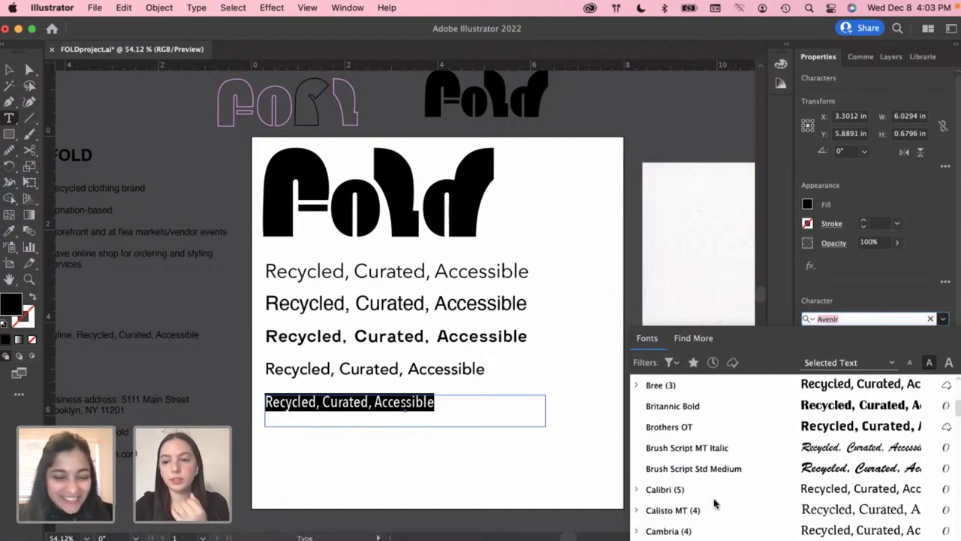
scroll(714, 503, "down", 10)
scroll(714, 503, "down", 8)
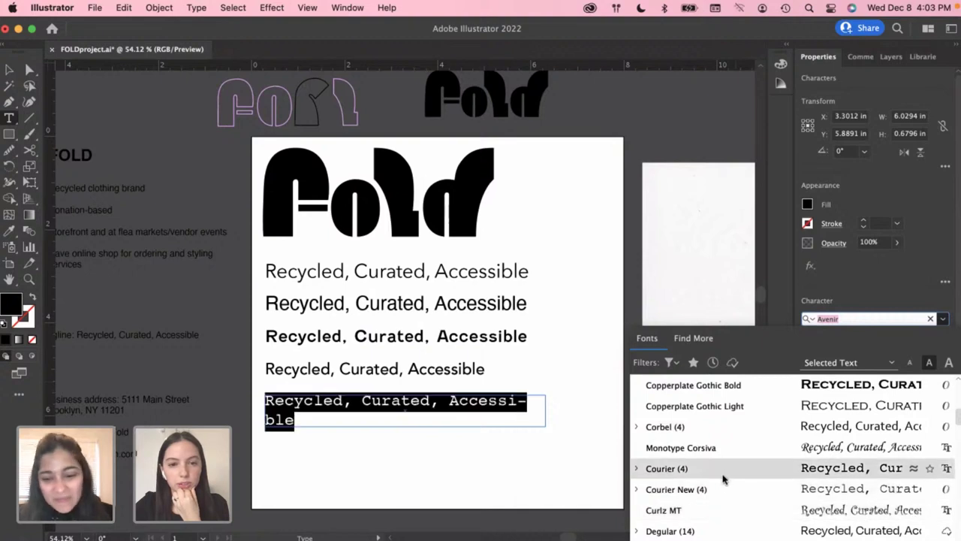
scroll(723, 478, "down", 9)
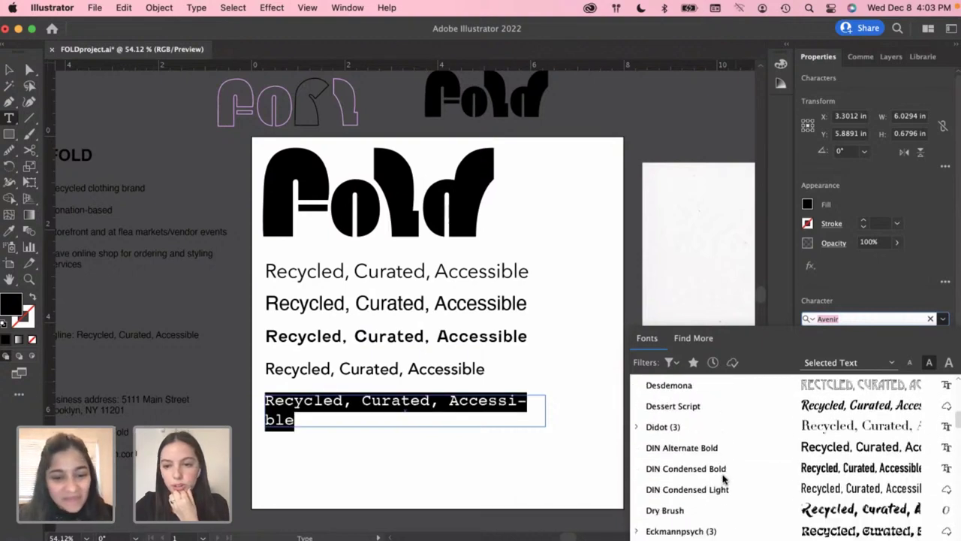
Dismiss the font list, then reselect the whole bottom tagline and reopen the font choices
left_click(10, 72)
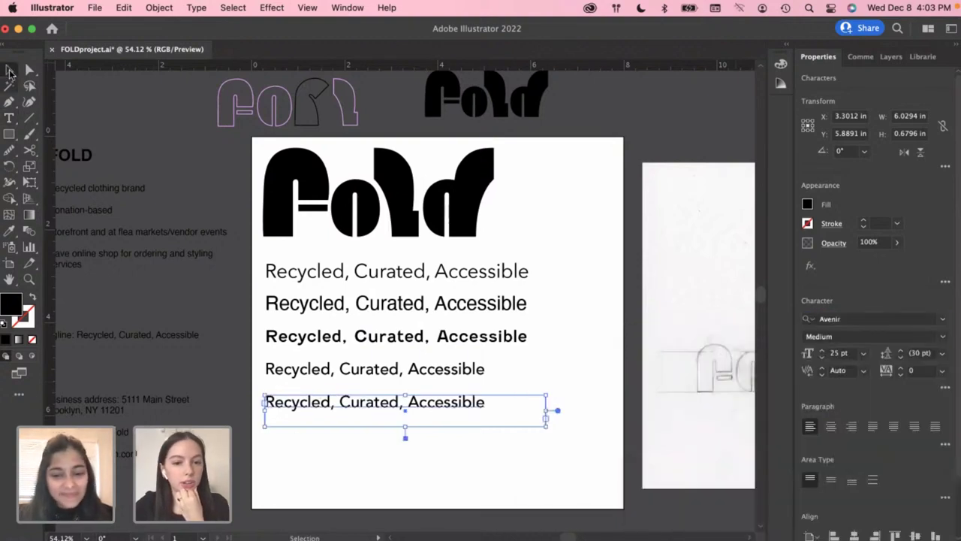
double_click(443, 403)
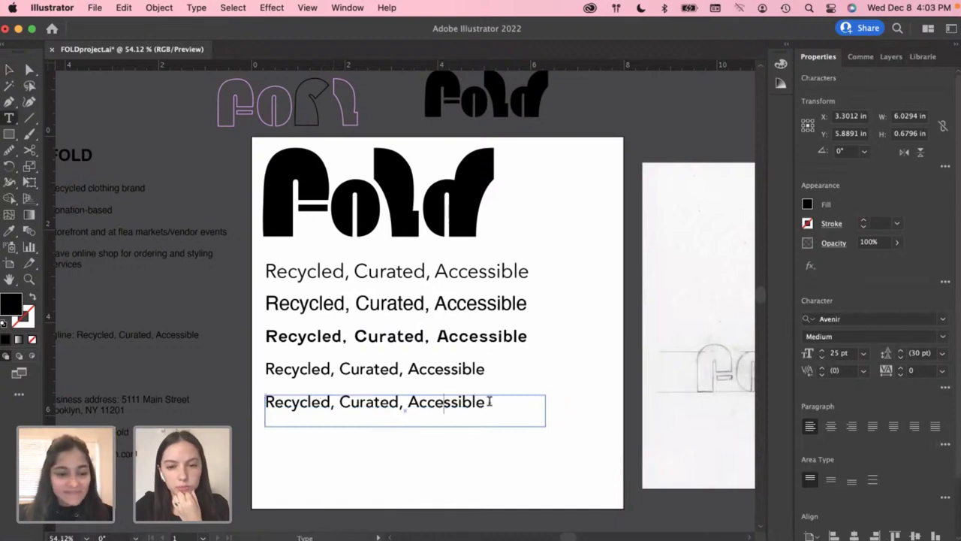
left_click_drag(488, 402, 212, 401)
left_click(942, 319)
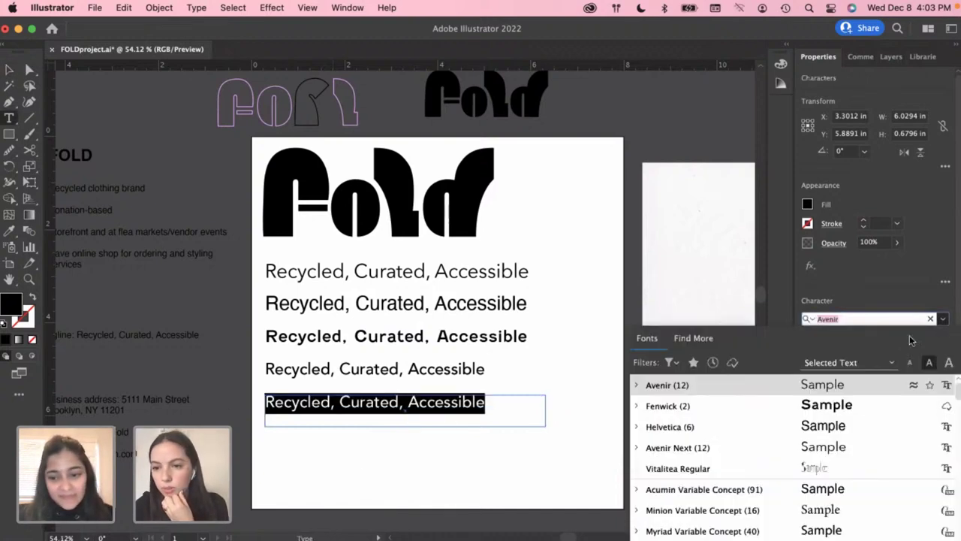
scroll(707, 467, "up", 5)
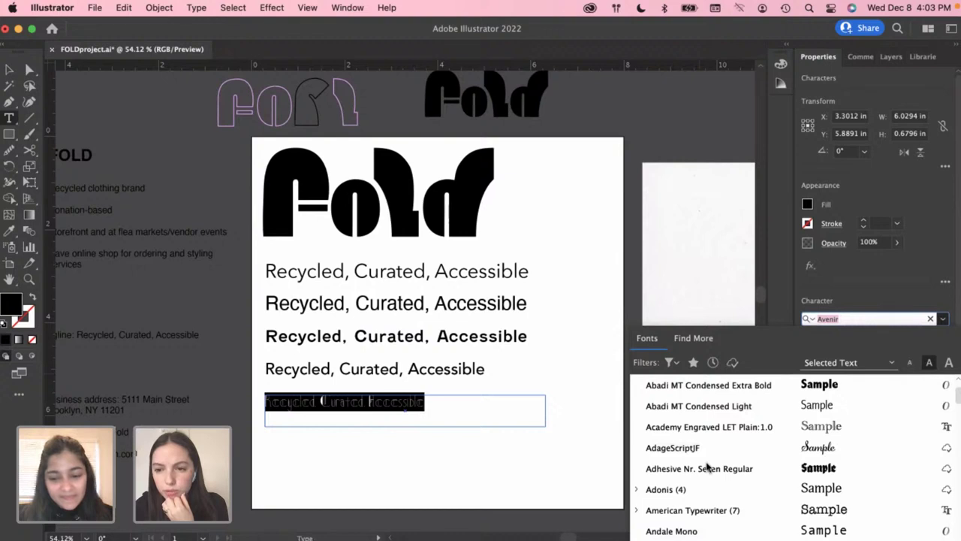
scroll(708, 467, "down", 4)
scroll(708, 467, "down", 4)
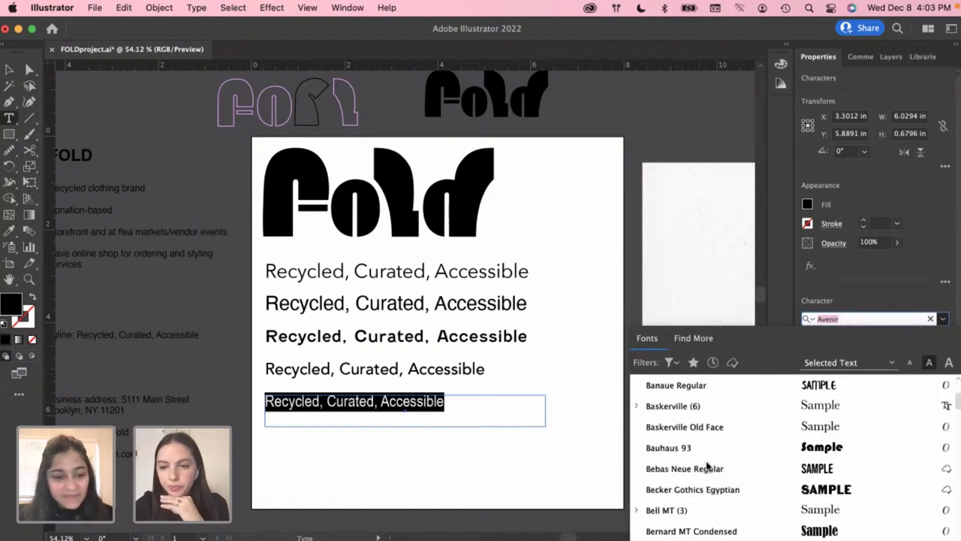
scroll(707, 467, "down", 10)
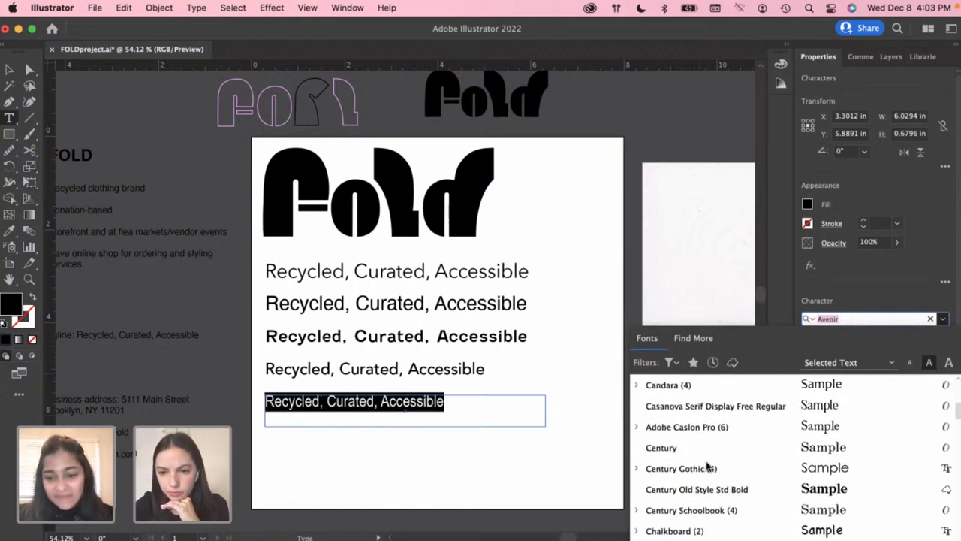
scroll(707, 467, "down", 5)
scroll(708, 467, "up", 5)
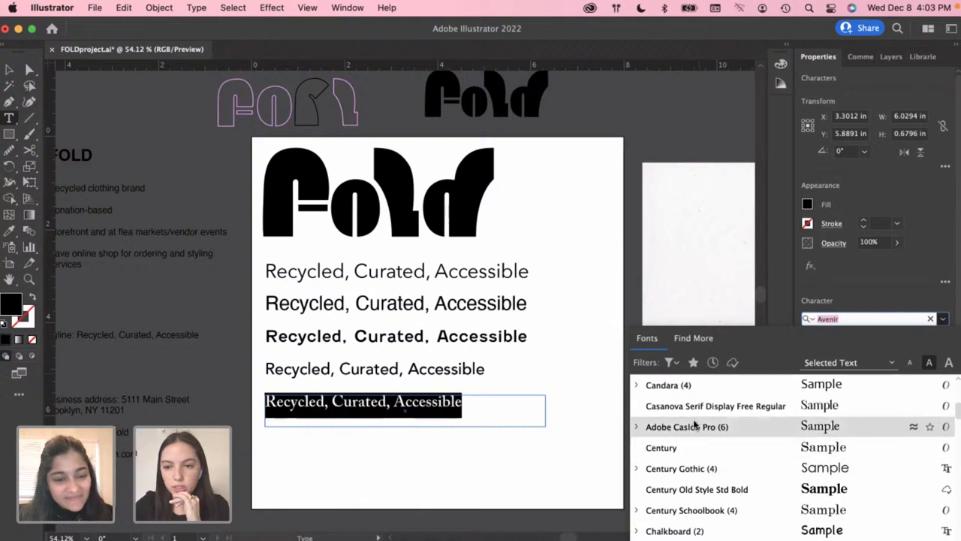
Browse typefaces on the bottom tagline, previewing fonts such as Goudy Old Style
scroll(693, 421, "down", 5)
scroll(693, 421, "down", 3)
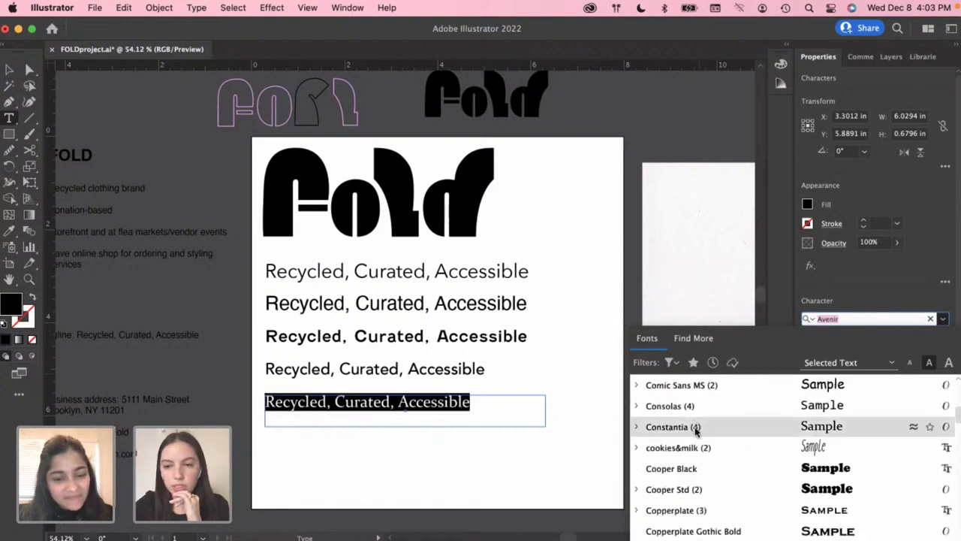
scroll(697, 481, "down", 3)
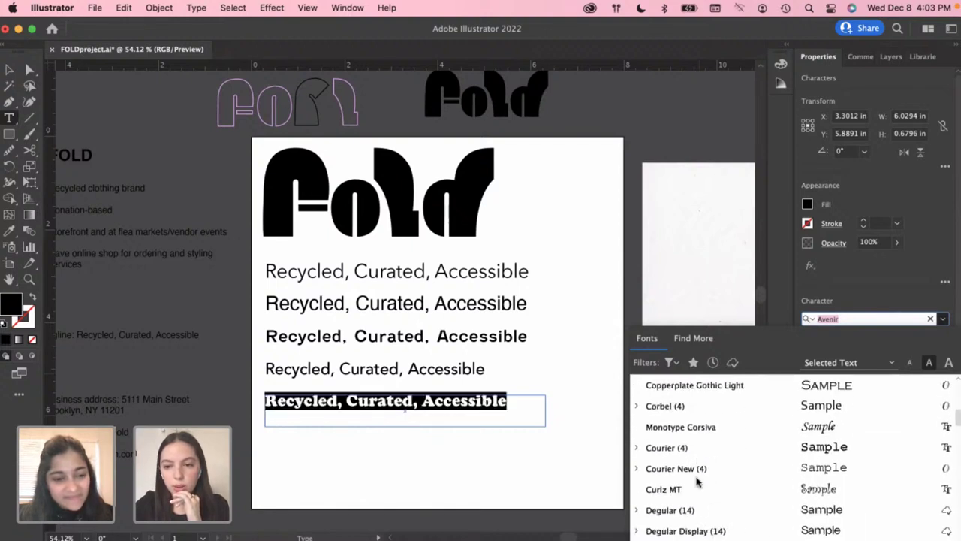
scroll(697, 481, "down", 2)
scroll(697, 481, "up", 3)
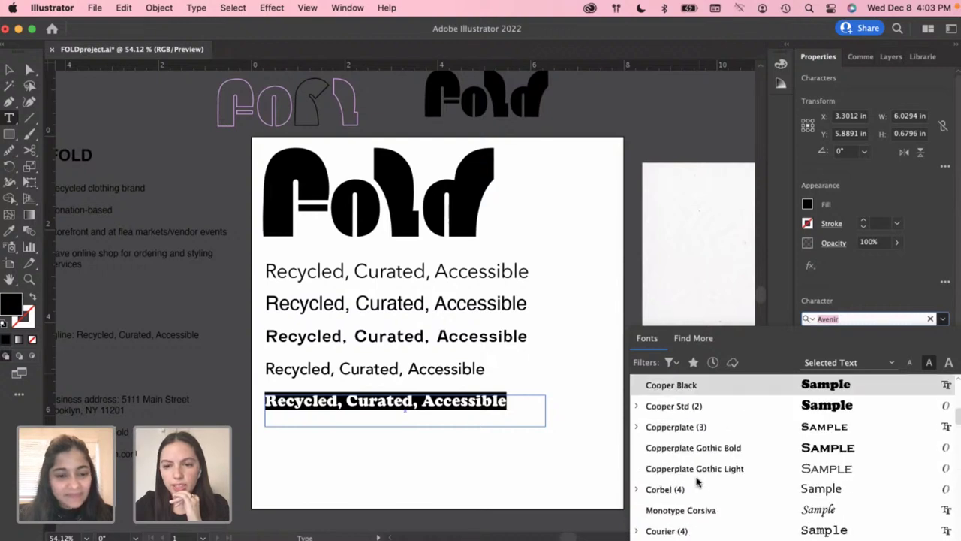
scroll(697, 481, "up", 3)
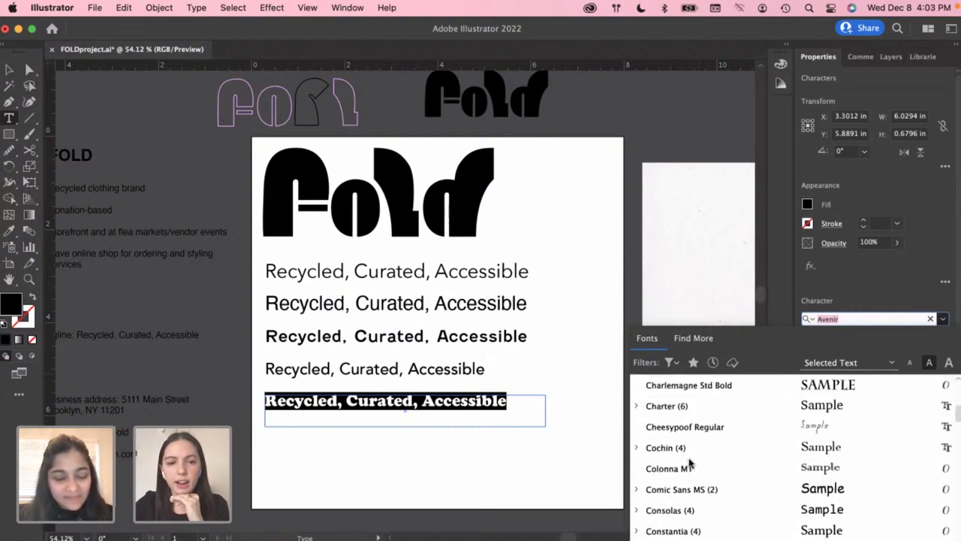
scroll(690, 464, "up", 1)
scroll(698, 448, "up", 1)
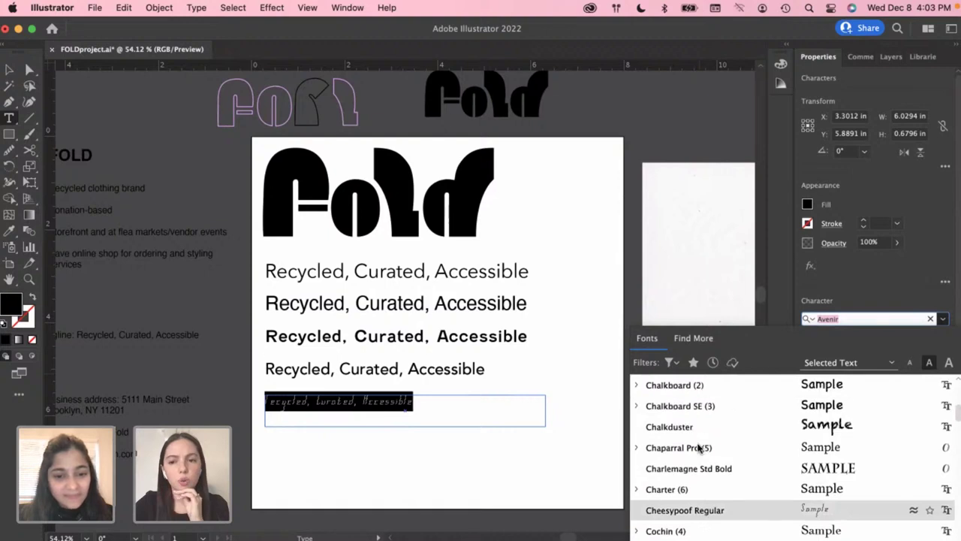
scroll(698, 447, "up", 2)
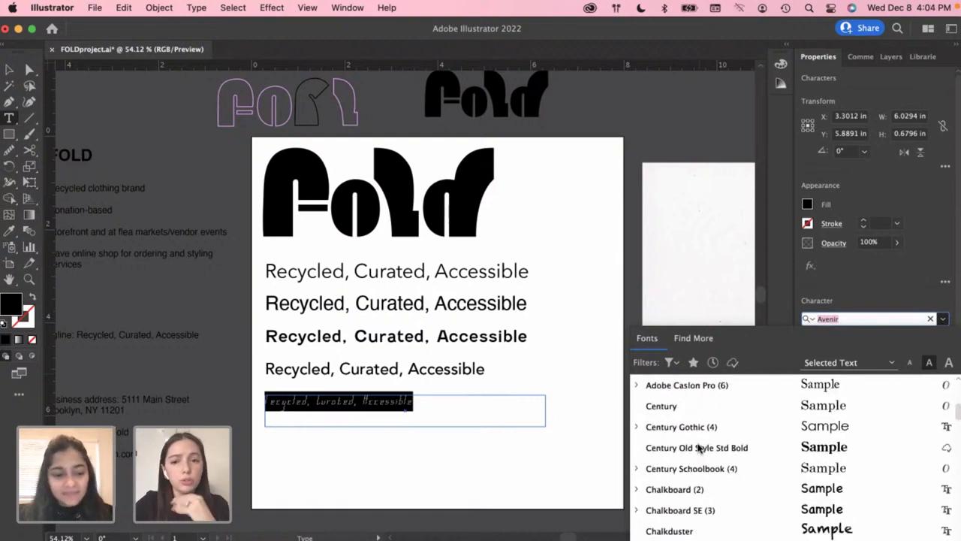
scroll(700, 409, "up", 1)
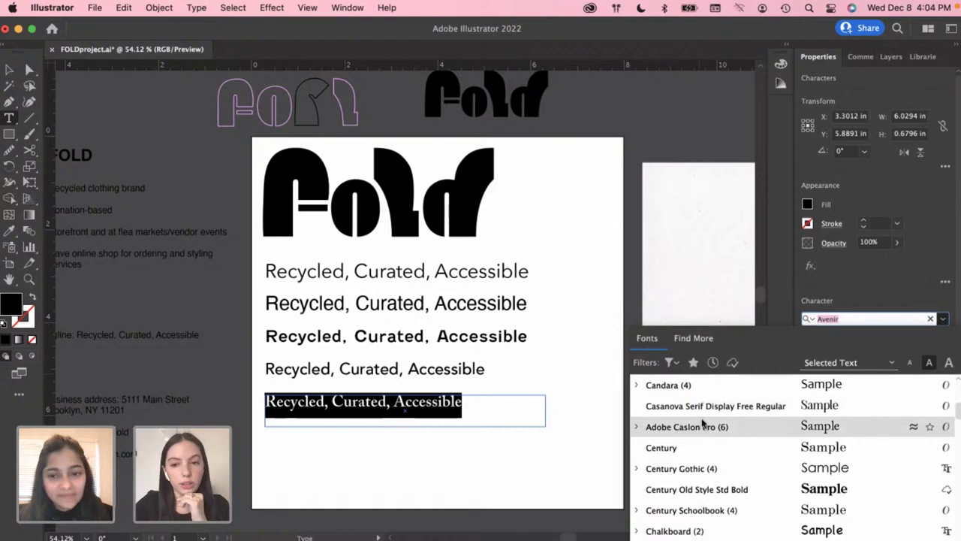
scroll(705, 444, "down", 3)
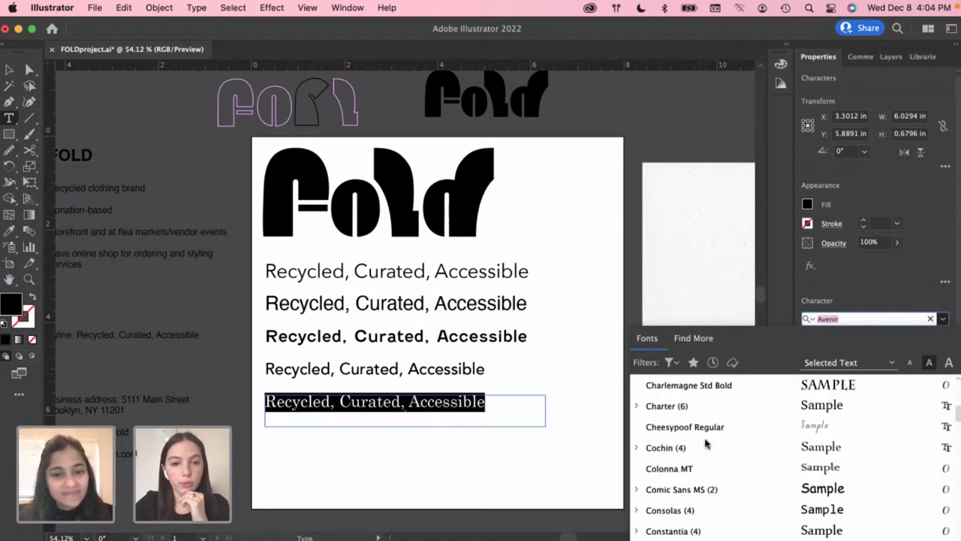
scroll(706, 466, "down", 3)
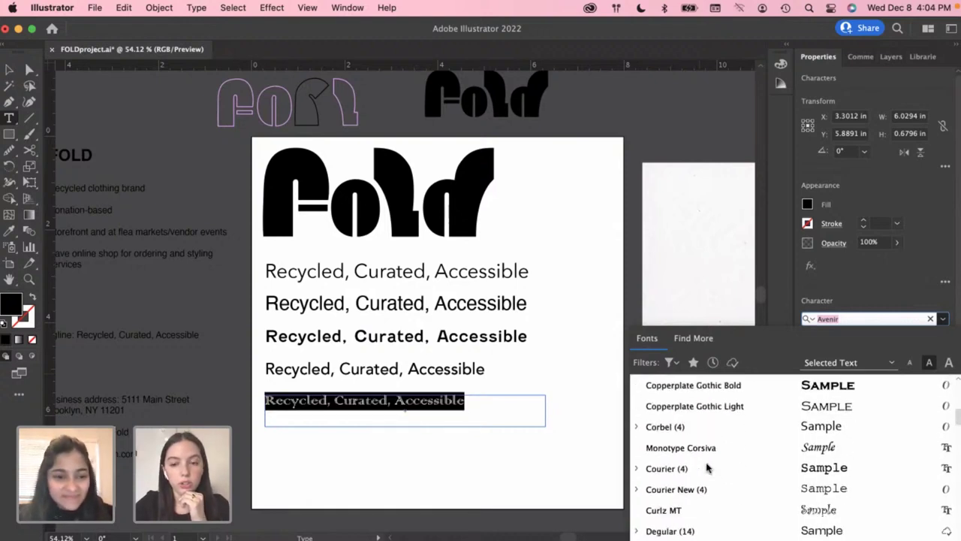
scroll(706, 468, "down", 3)
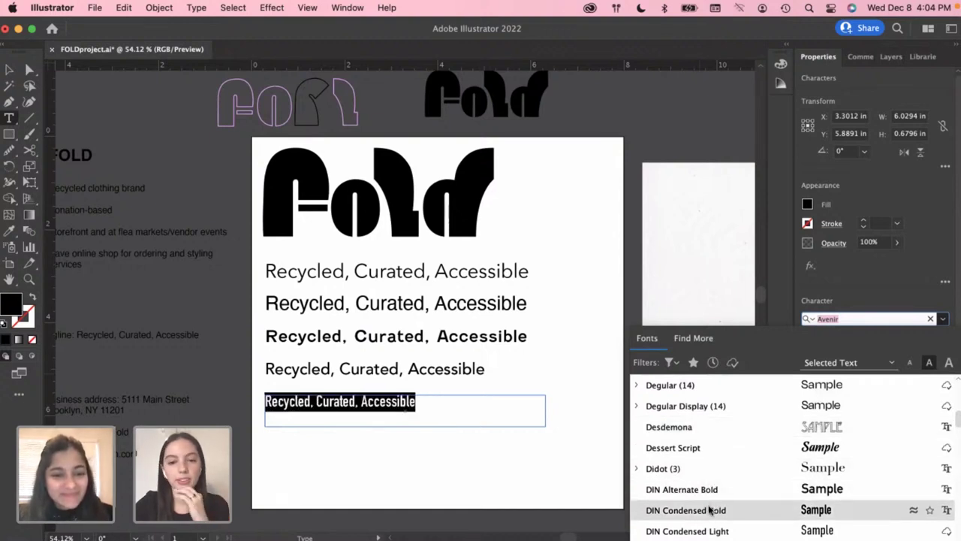
scroll(710, 512, "down", 2)
scroll(710, 512, "down", 2)
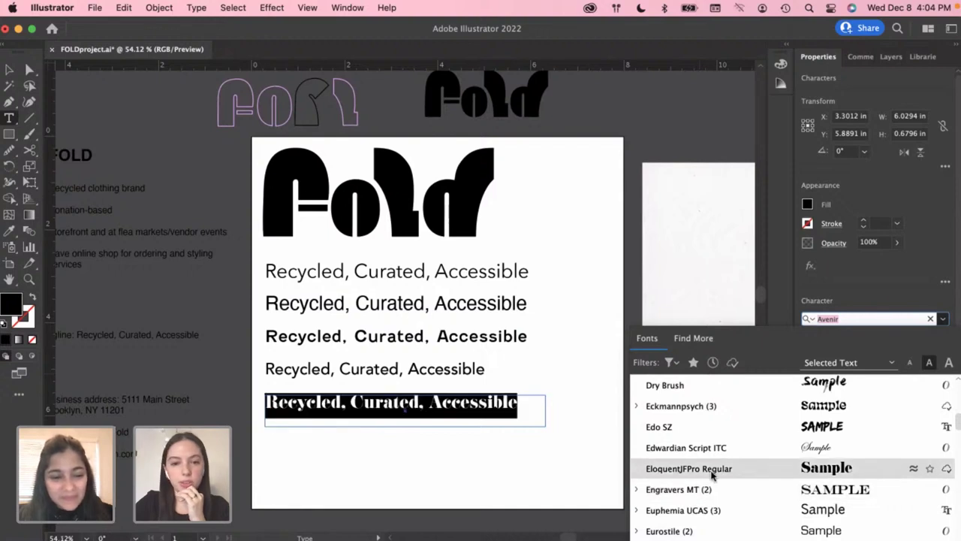
scroll(712, 474, "down", 2)
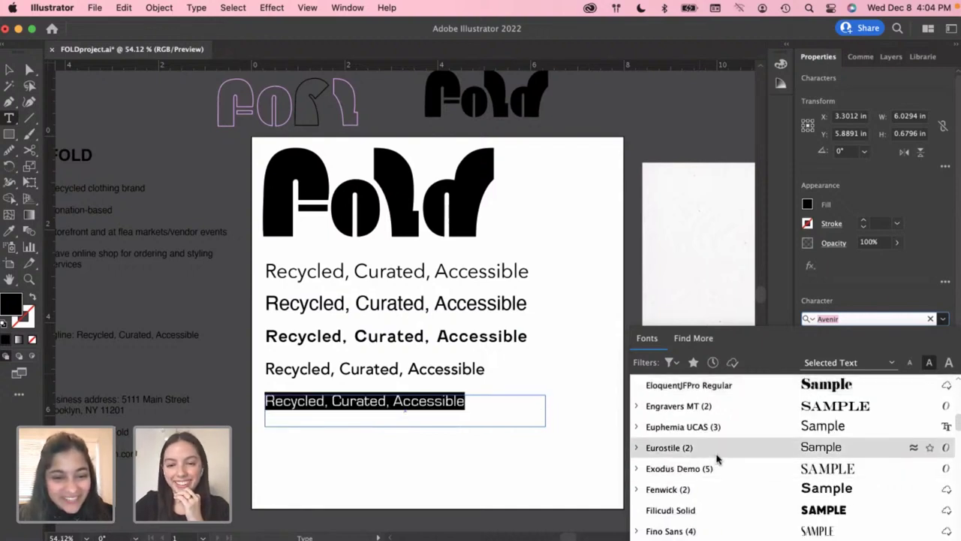
scroll(717, 465, "down", 2)
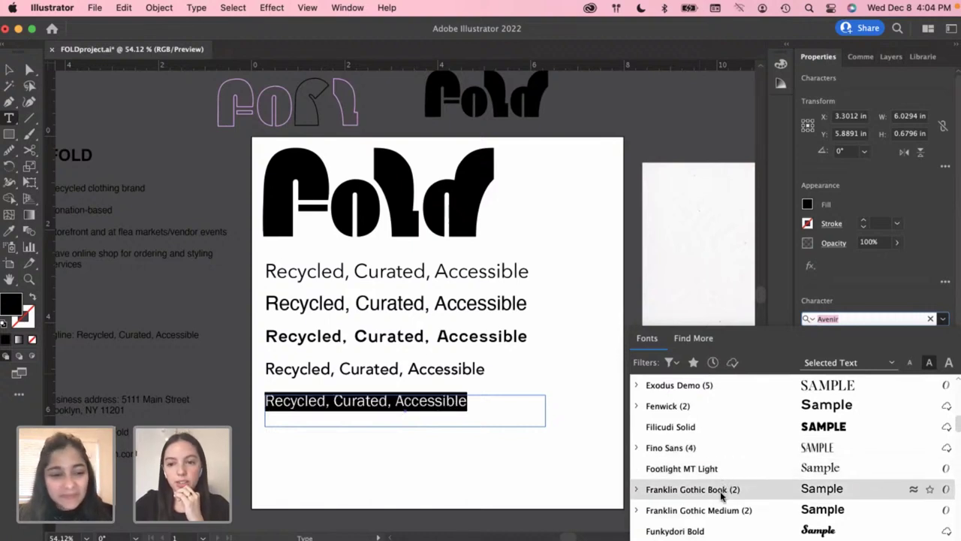
scroll(721, 496, "down", 2)
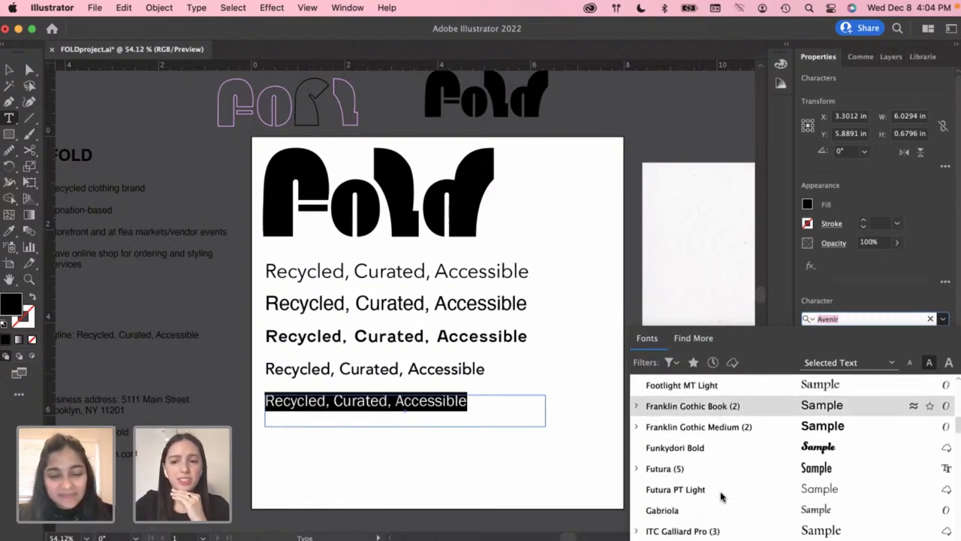
scroll(720, 492, "down", 2)
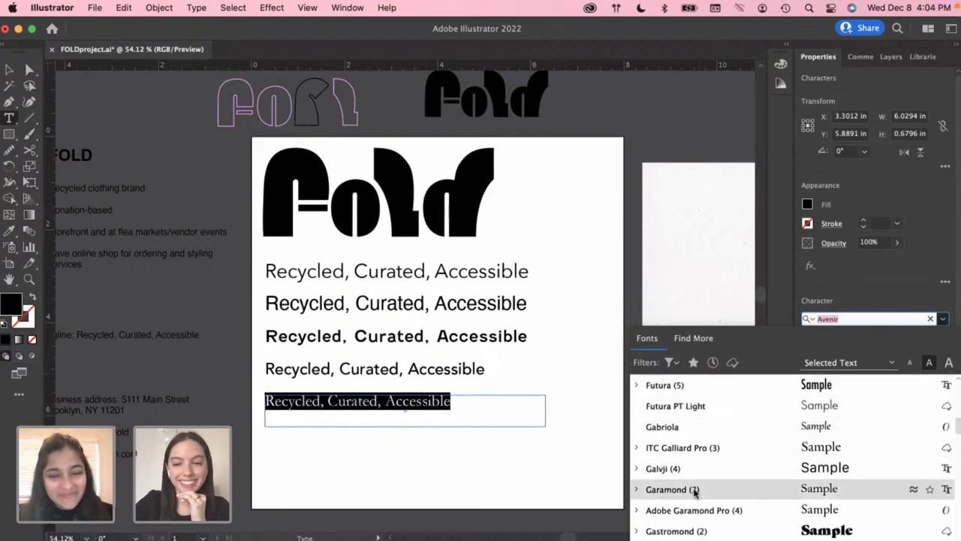
scroll(696, 516, "down", 4)
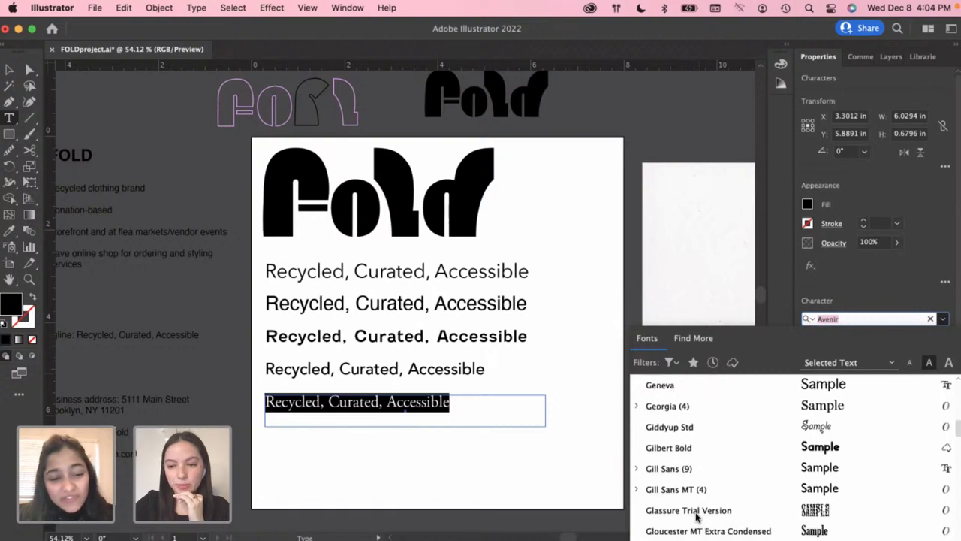
scroll(695, 517, "down", 1)
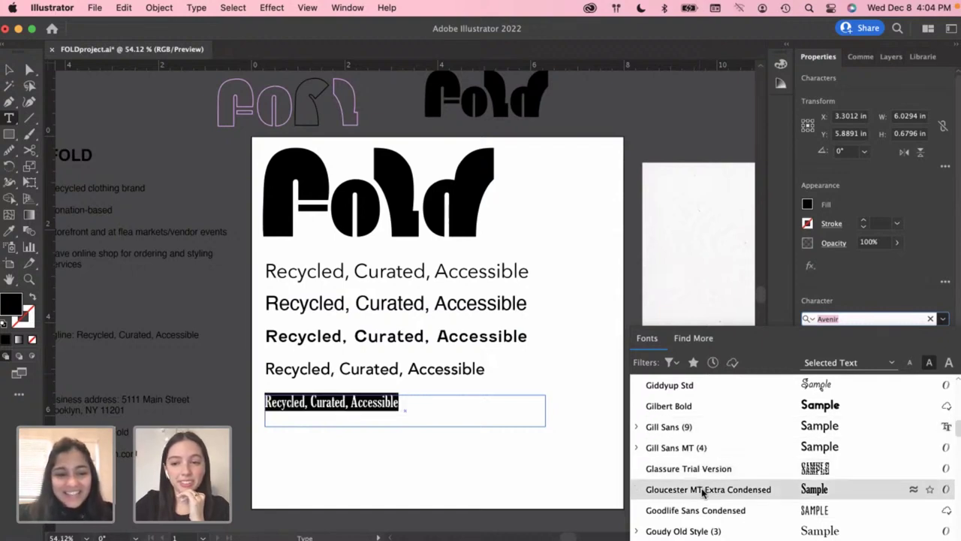
scroll(698, 531, "down", 3)
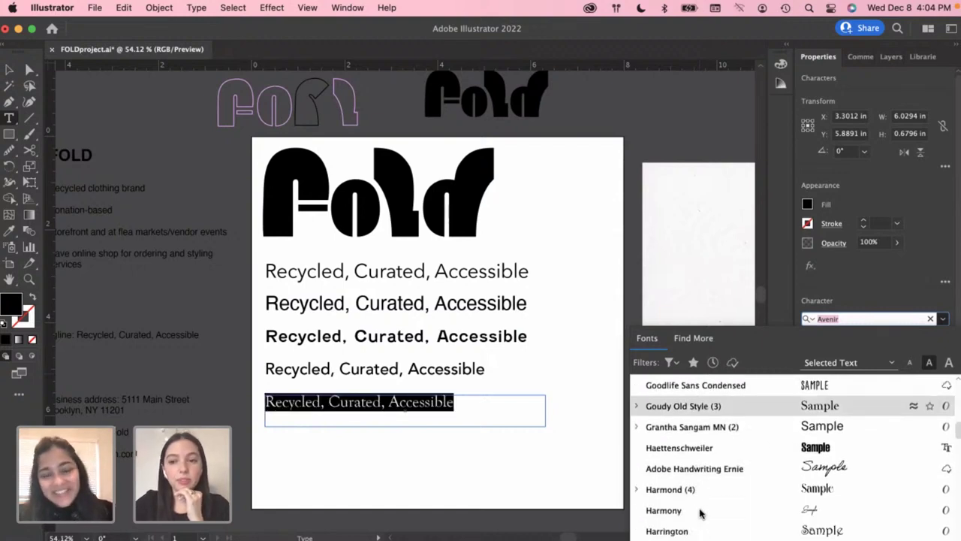
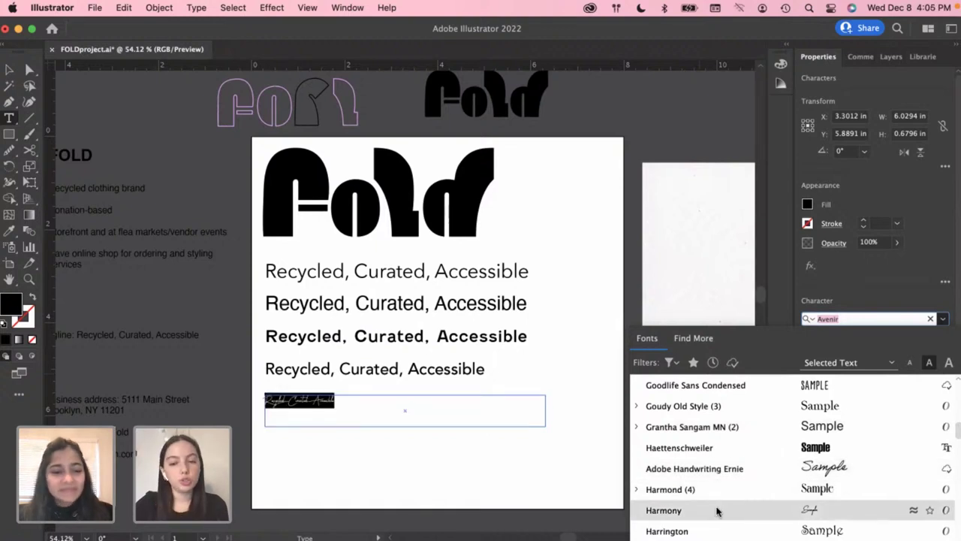
Apply the Knockout-HTF32-JuniorCruiserwt font to the fifth 25 pt tagline copy
scroll(717, 511, "down", 3)
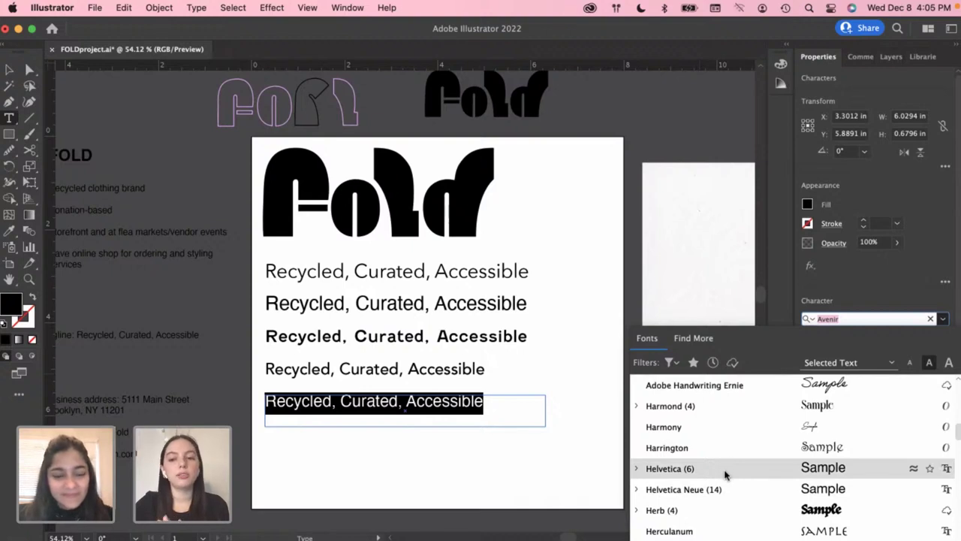
scroll(725, 489, "down", 3)
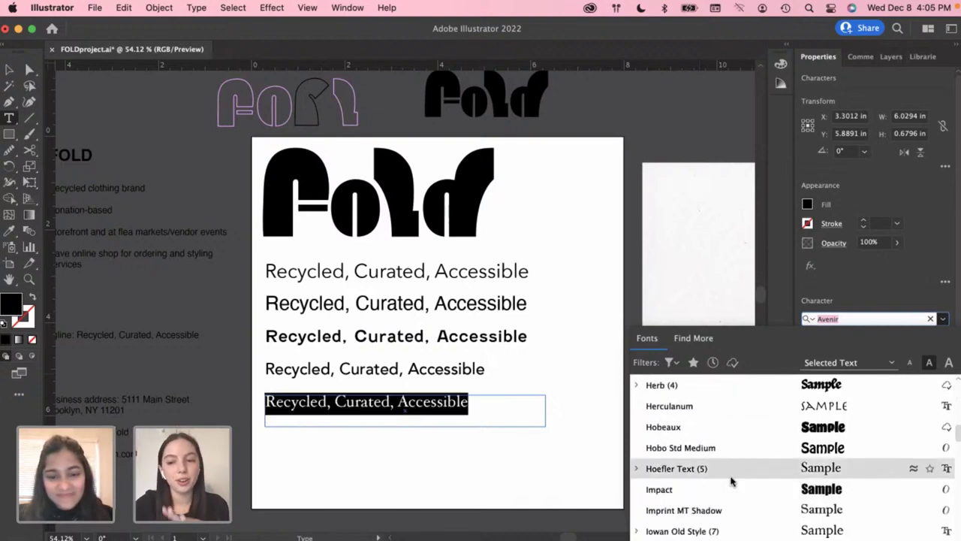
scroll(732, 479, "down", 1)
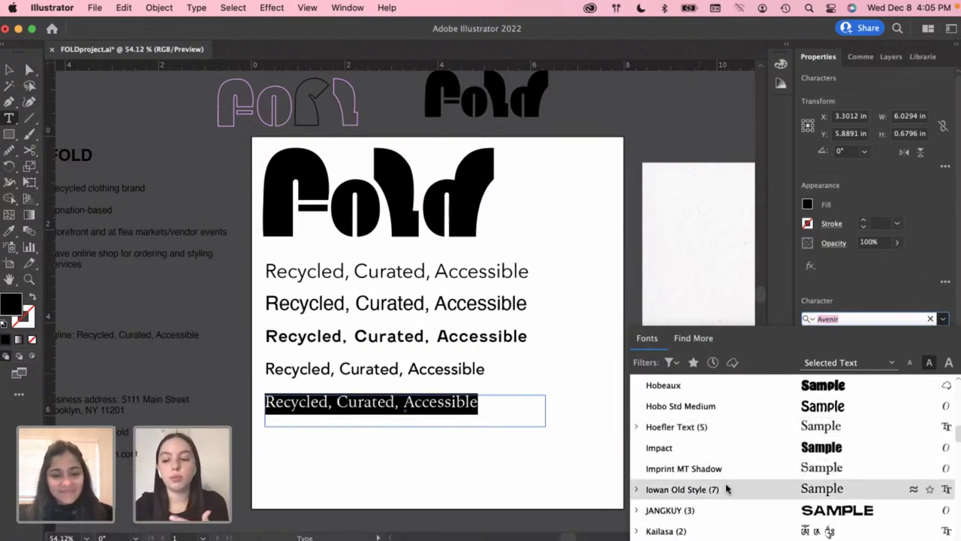
scroll(725, 488, "down", 1)
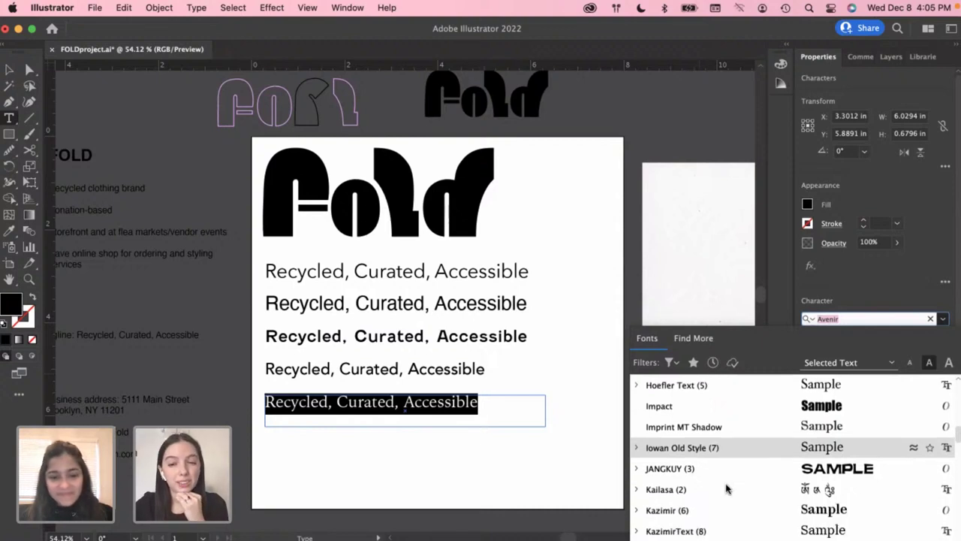
scroll(725, 489, "down", 2)
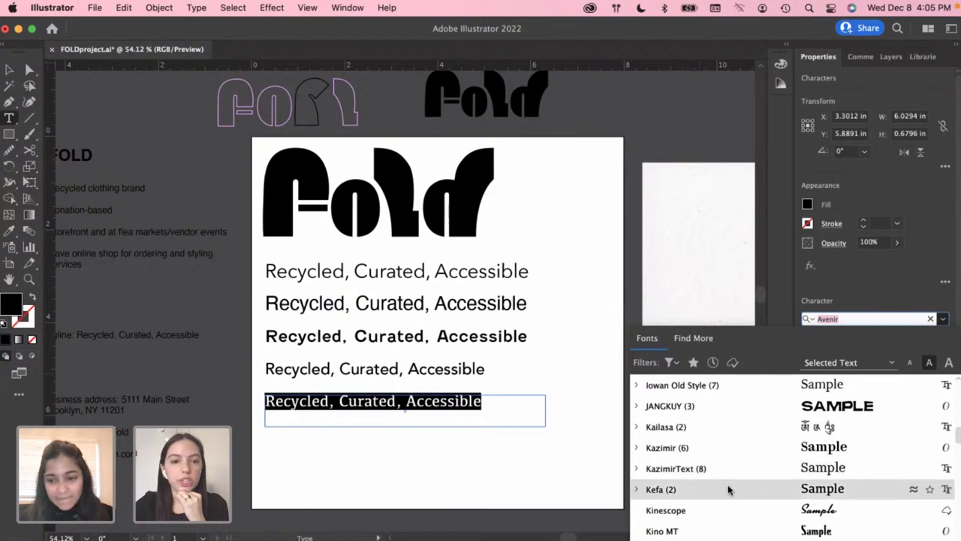
scroll(728, 491, "down", 3)
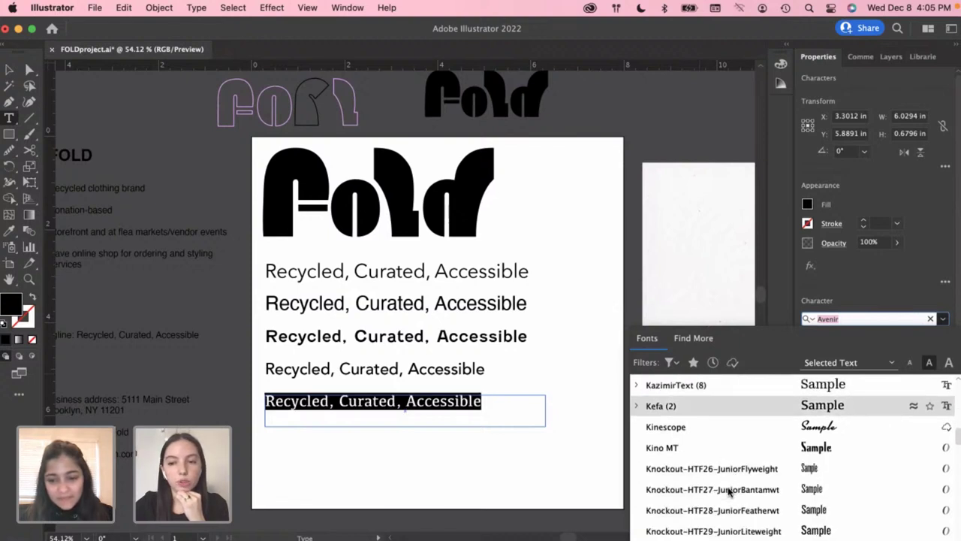
scroll(728, 492, "down", 2)
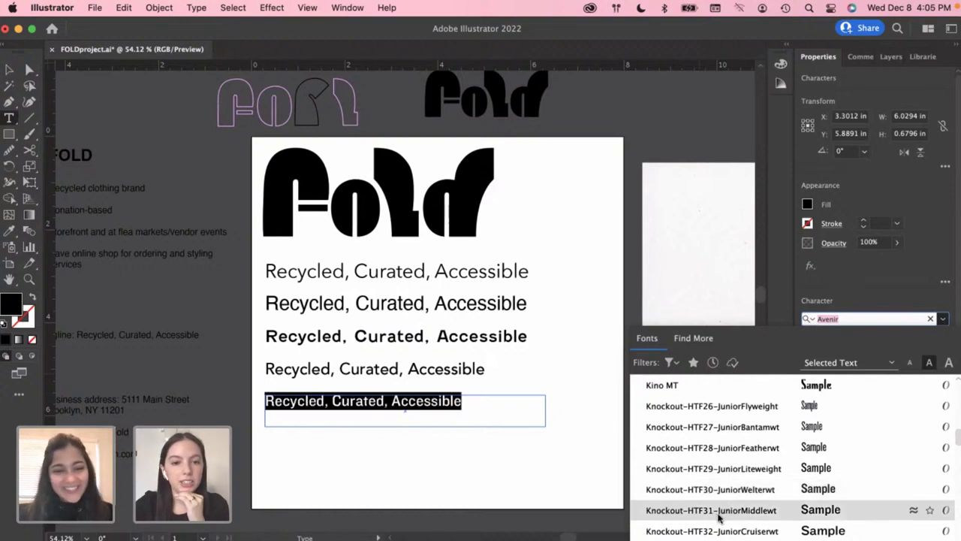
scroll(721, 529, "down", 3)
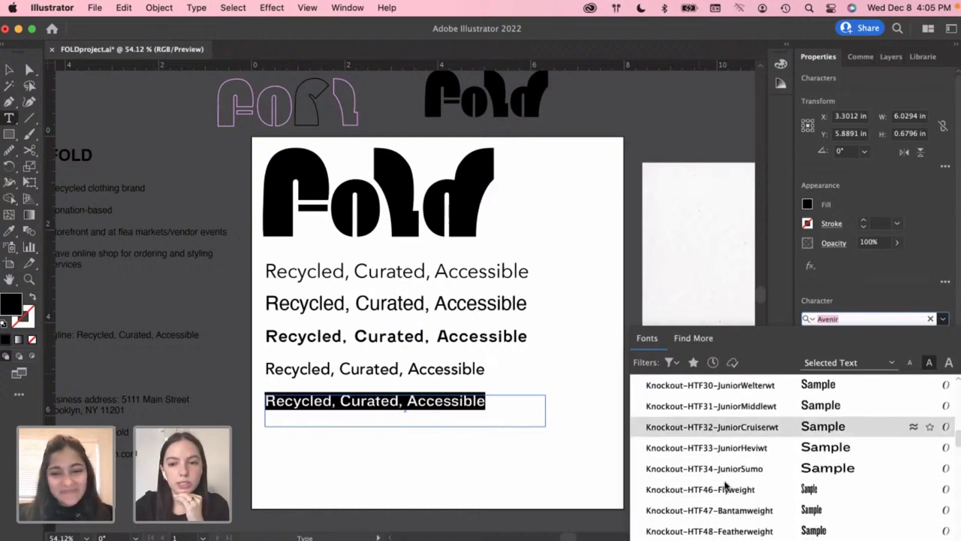
left_click(714, 427)
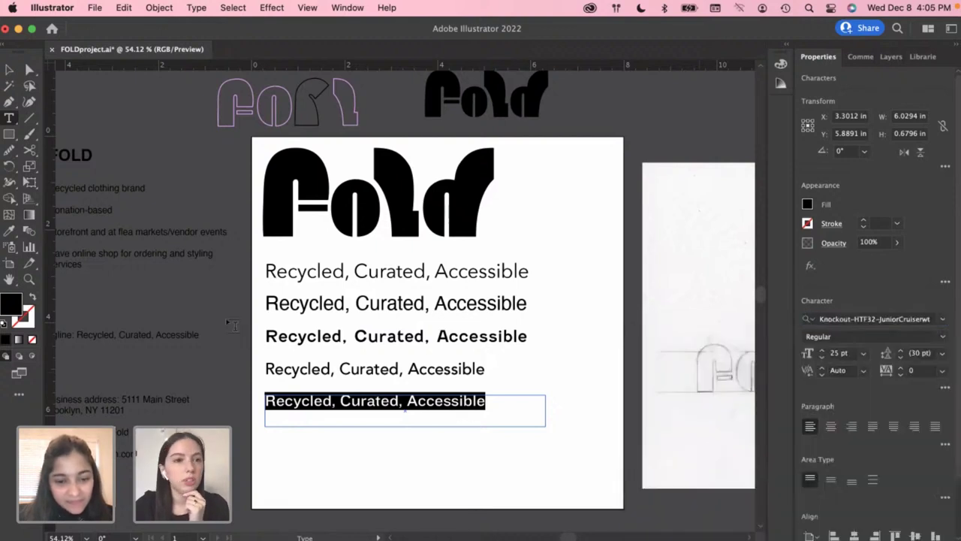
key("Escape")
left_click(447, 450)
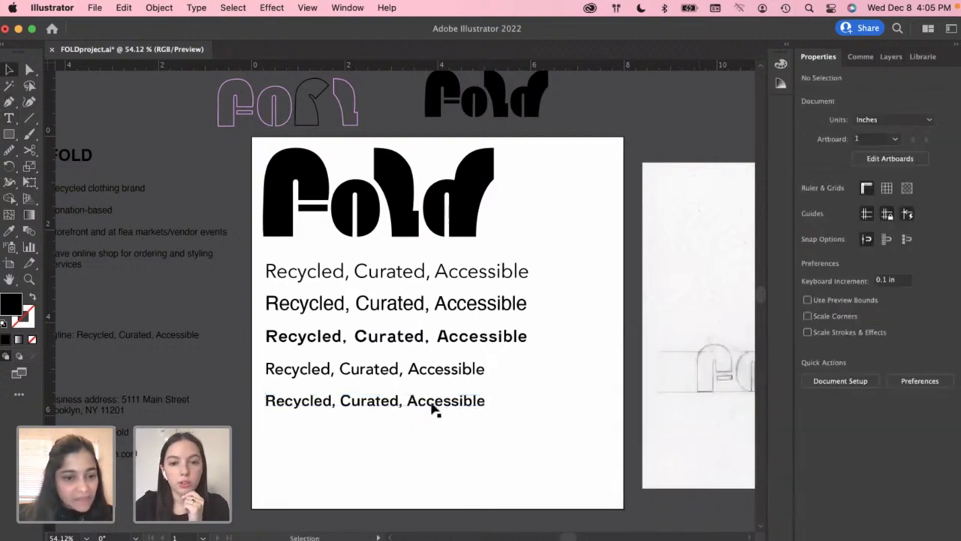
left_click(433, 406)
left_click(448, 454)
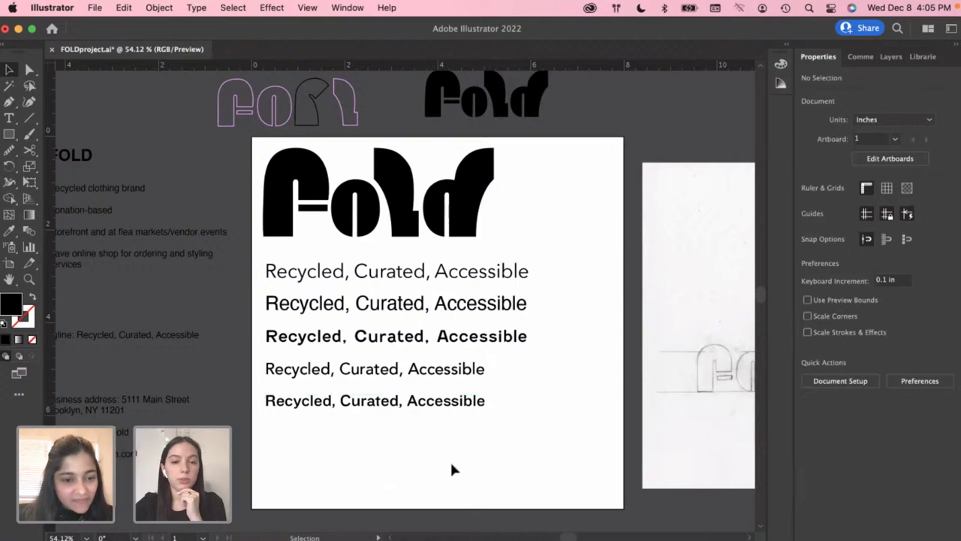
scroll(330, 382, "up", 2)
scroll(342, 421, "up", 5)
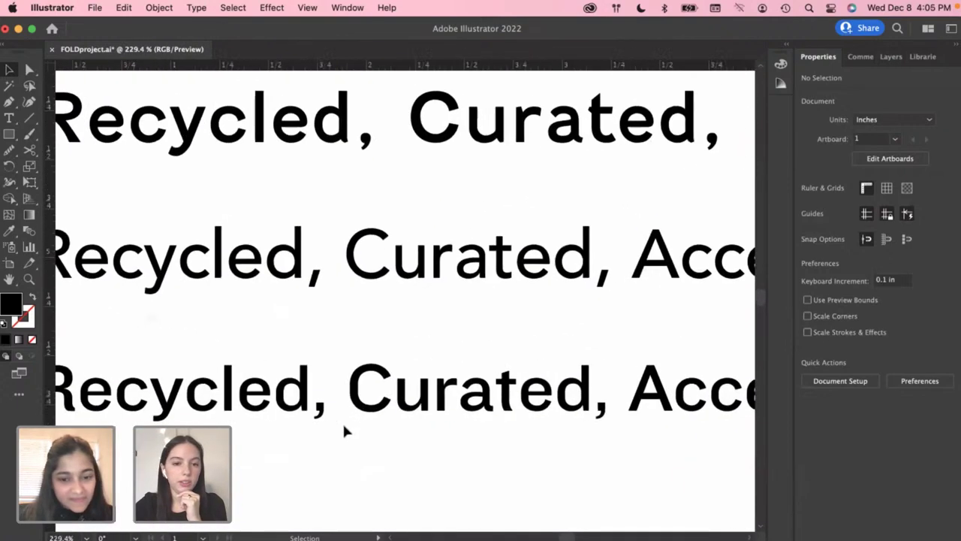
scroll(329, 425, "down", 1)
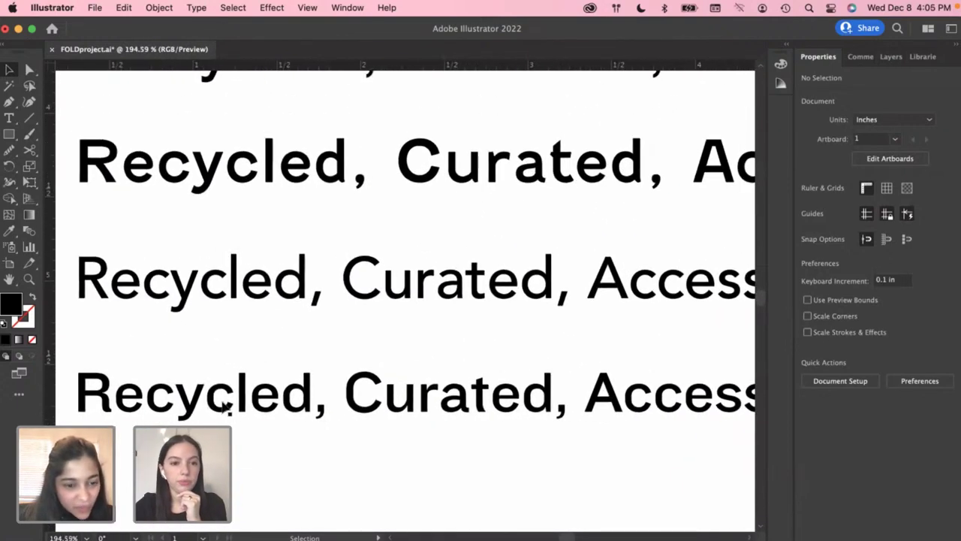
scroll(242, 411, "up", 4)
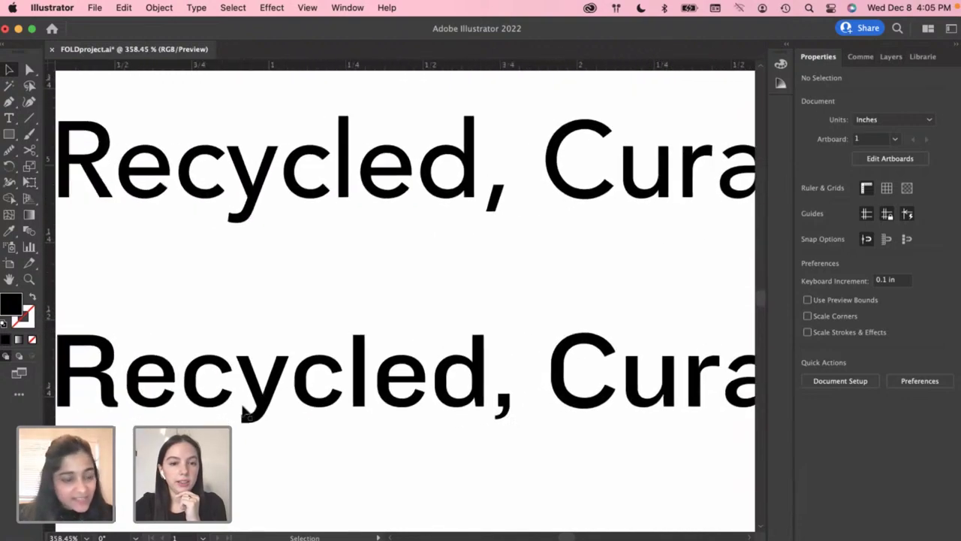
scroll(214, 398, "down", 8)
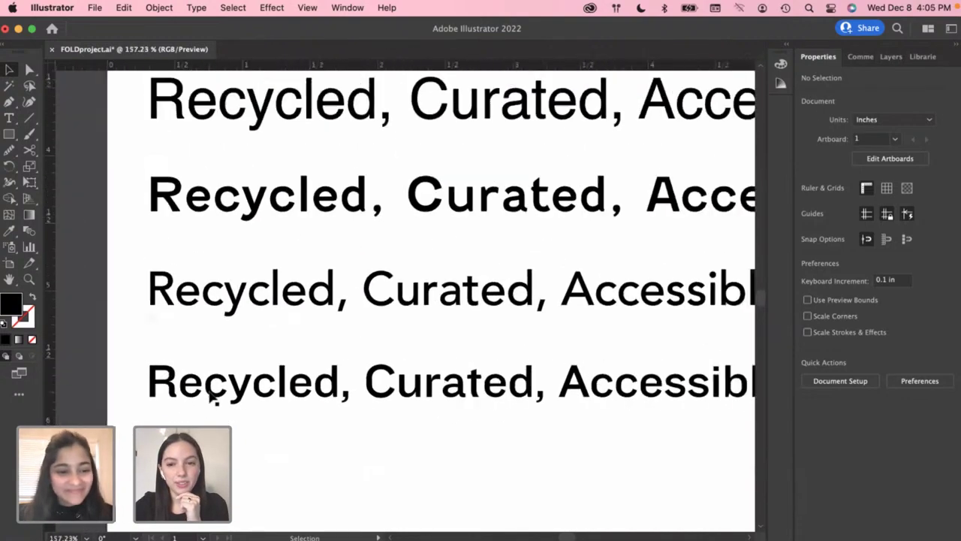
scroll(214, 398, "down", 4)
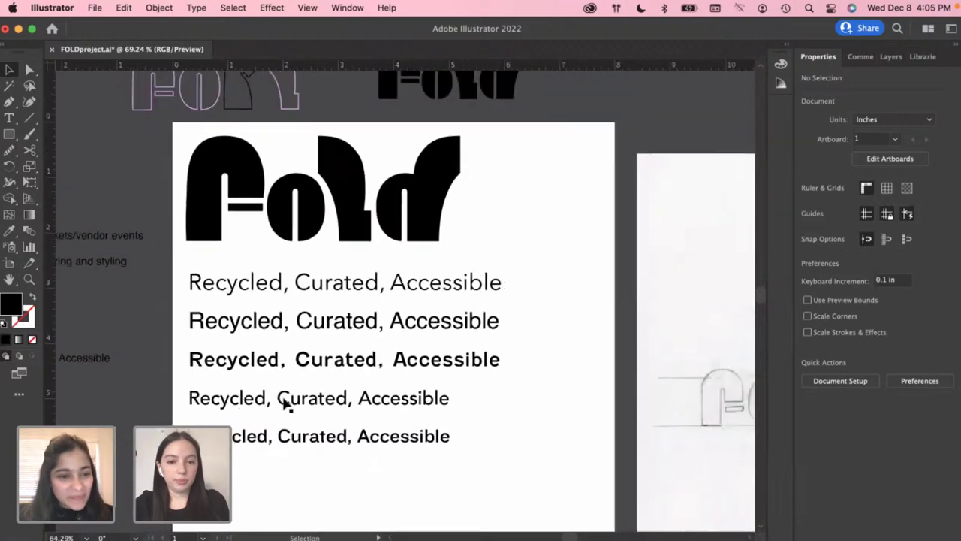
left_click(338, 187)
left_click(527, 247)
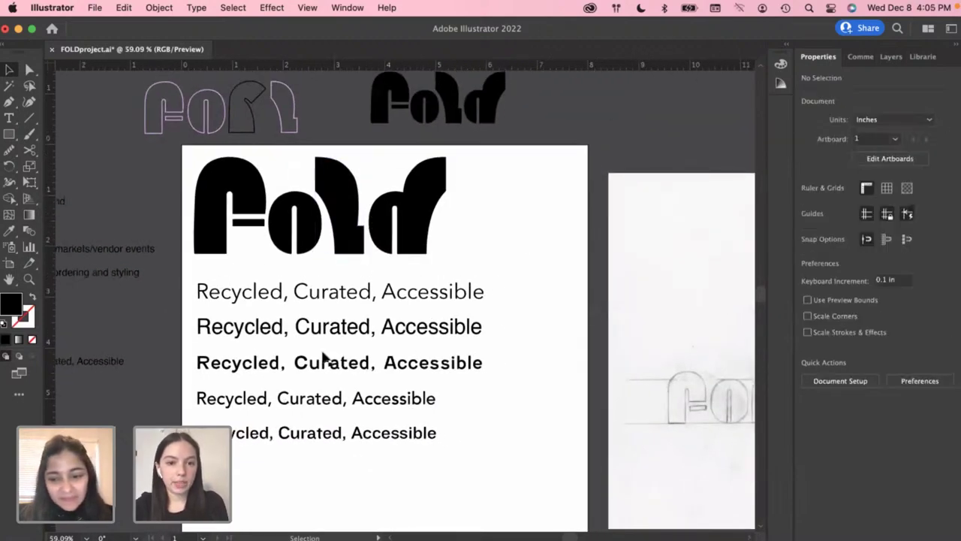
scroll(329, 368, "down", 2)
scroll(338, 438, "down", 3)
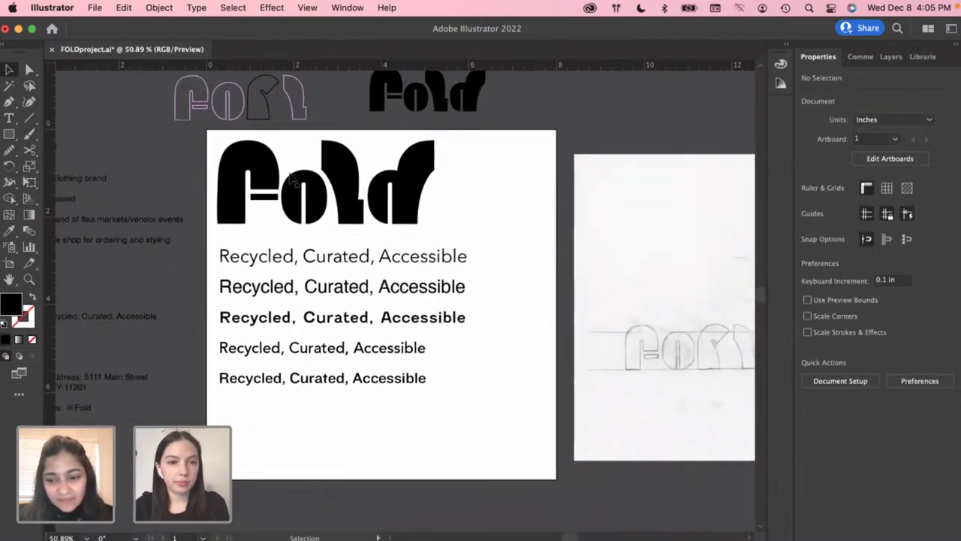
left_click(375, 208)
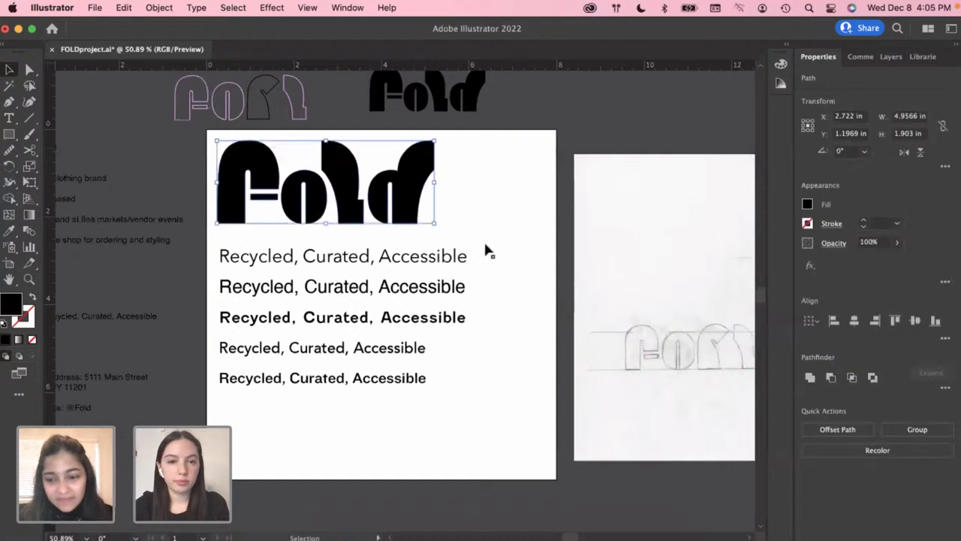
left_click(325, 256)
left_click(348, 427)
Duplicate the fifth tagline just below it and select all of the copy's text
left_click(305, 383)
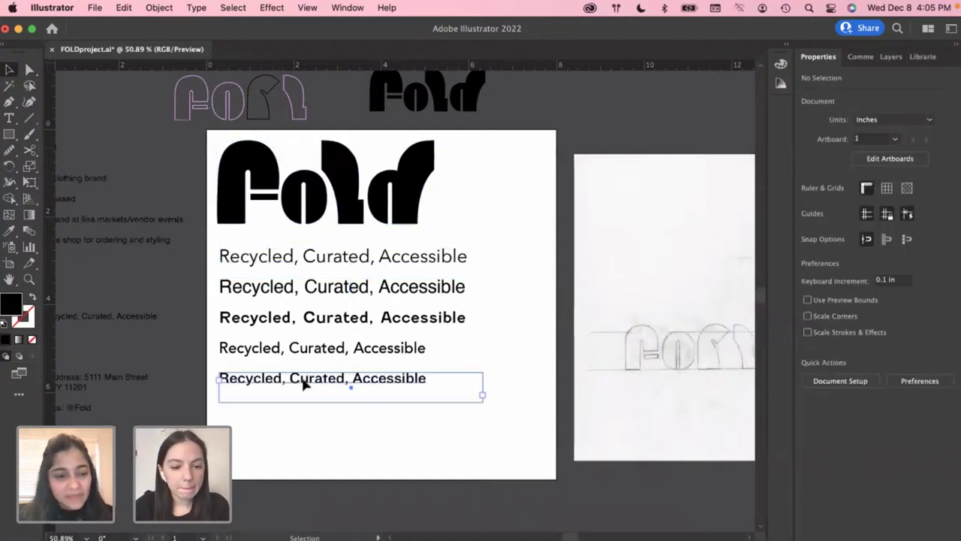
left_click_drag(305, 384, 306, 415)
double_click(305, 410)
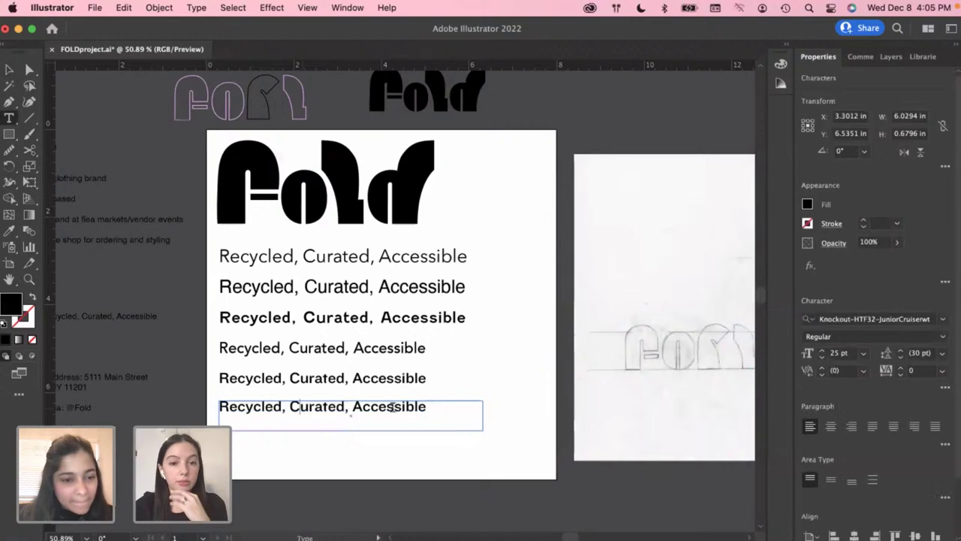
key("super+a")
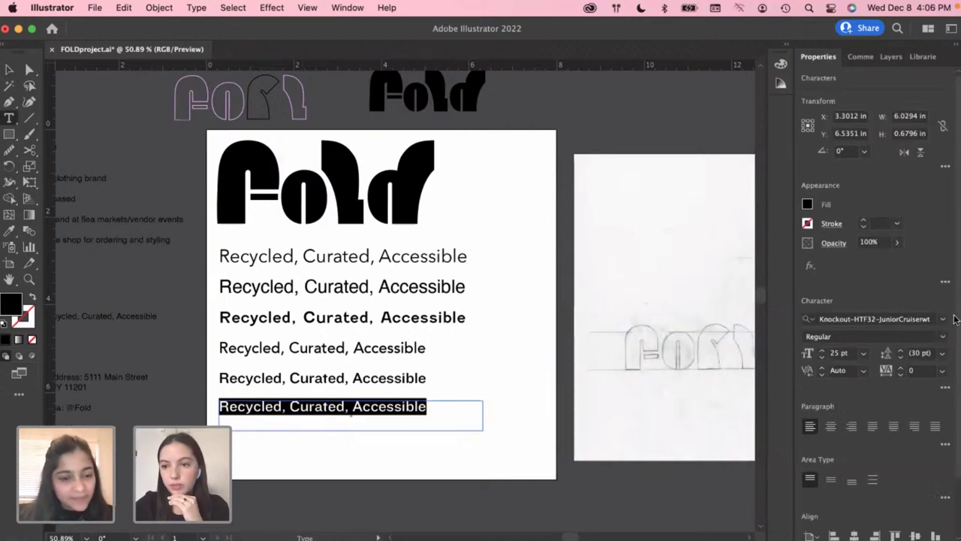
Preview fonts from the font list on the sixth tagline, then delete that sixth copy
left_click(944, 320)
scroll(731, 471, "down", 10)
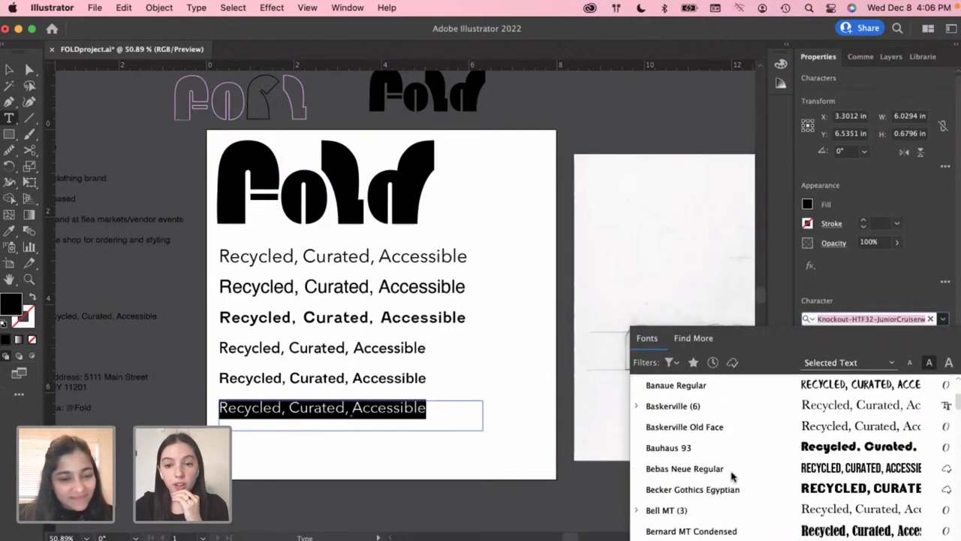
scroll(731, 474, "down", 15)
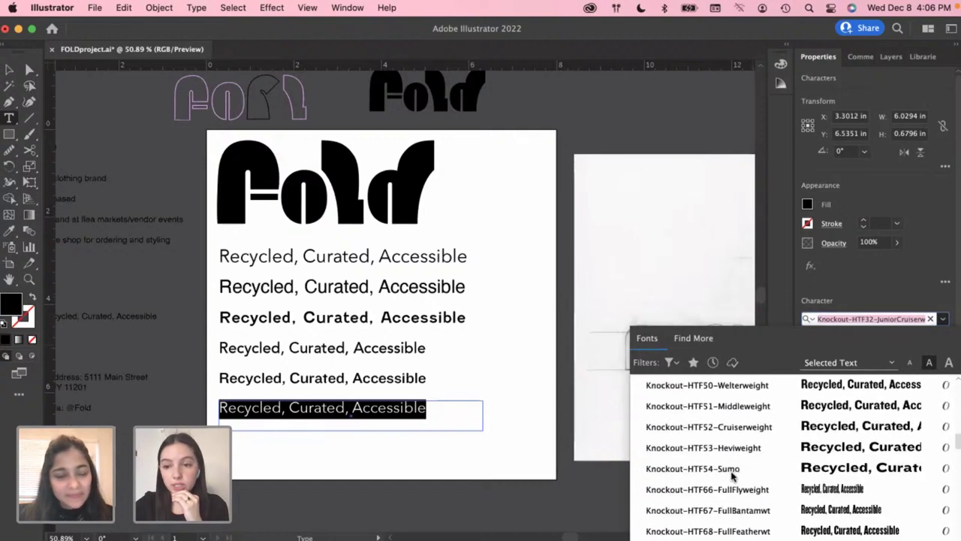
scroll(731, 474, "down", 3)
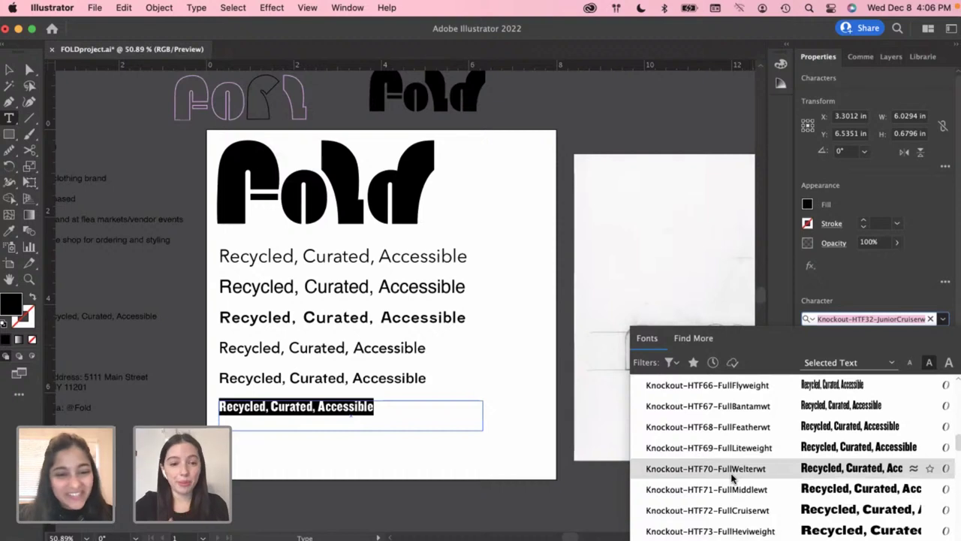
scroll(731, 475, "down", 3)
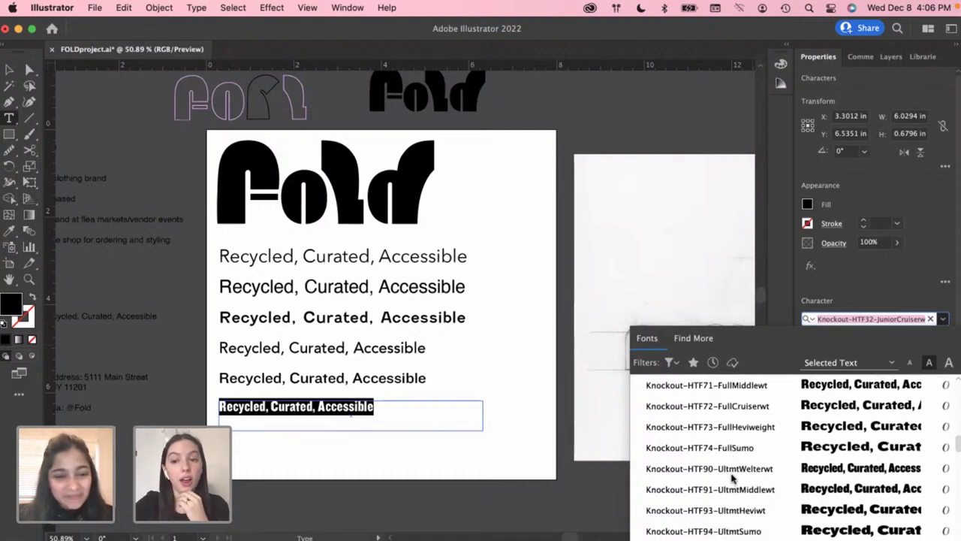
scroll(731, 477, "down", 2)
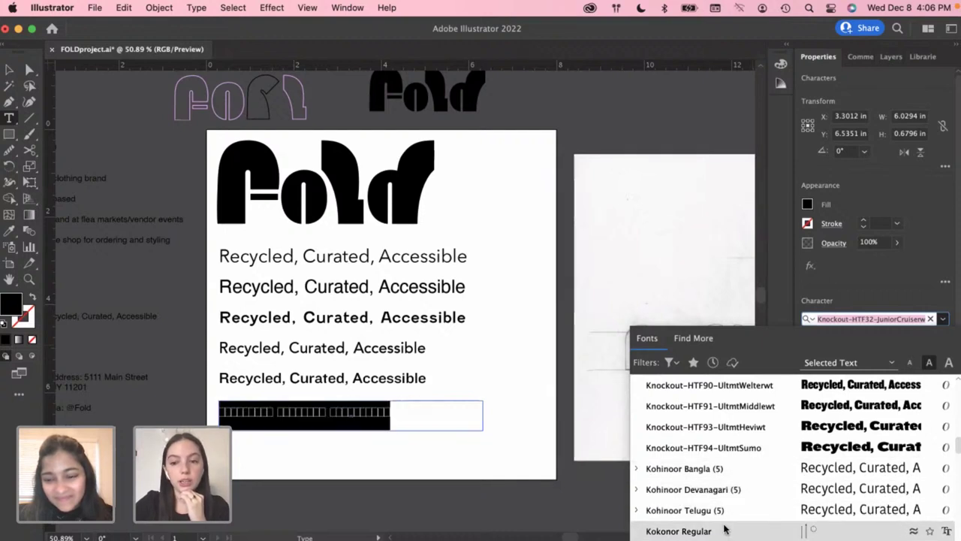
scroll(725, 529, "down", 2)
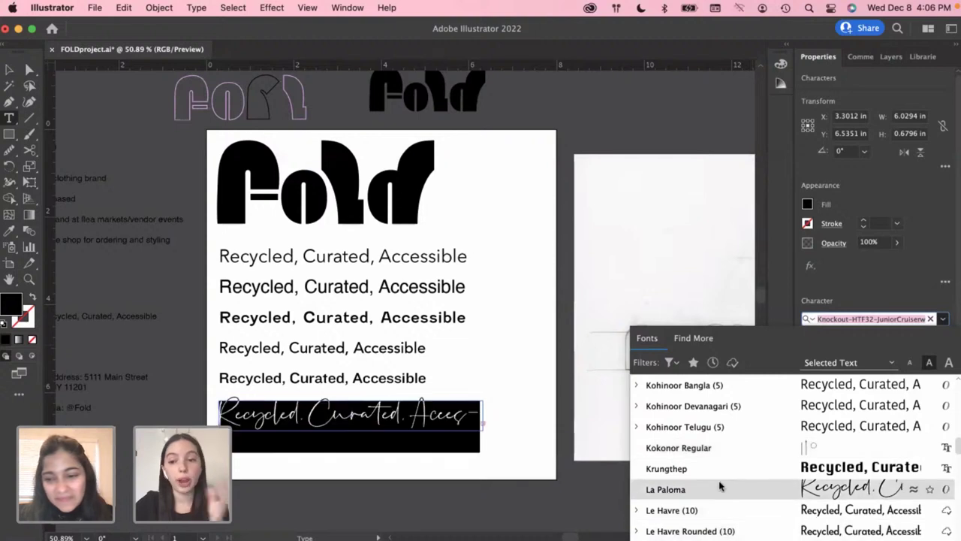
scroll(728, 492, "down", 3)
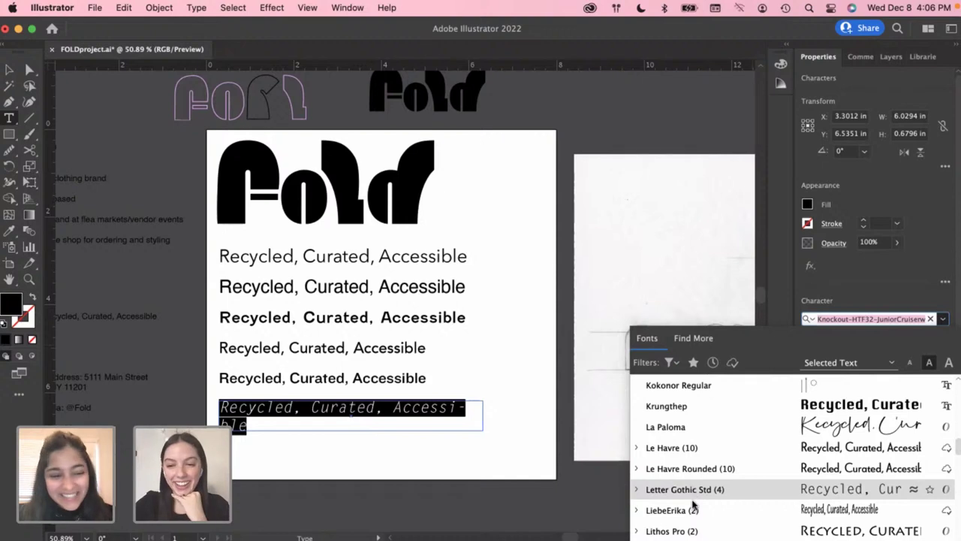
scroll(695, 511, "down", 2)
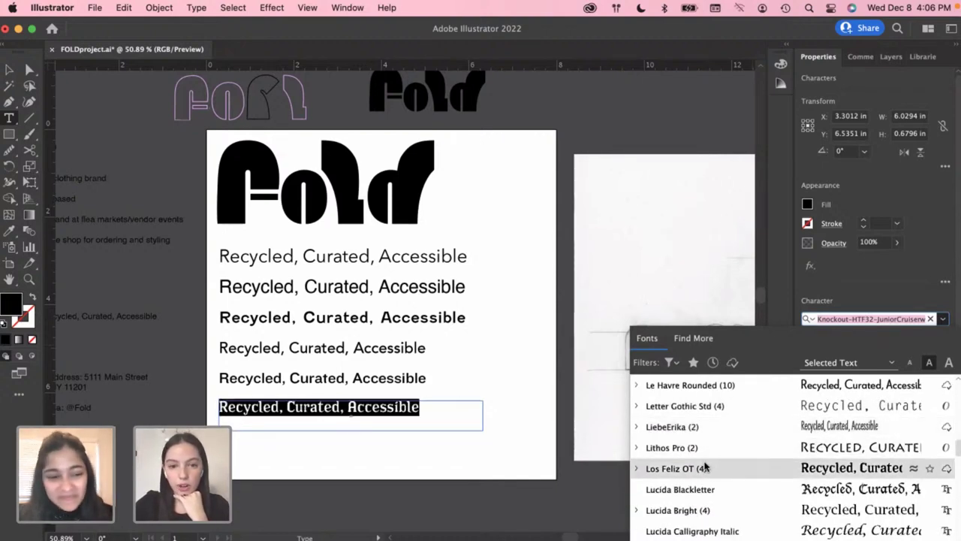
scroll(699, 491, "down", 2)
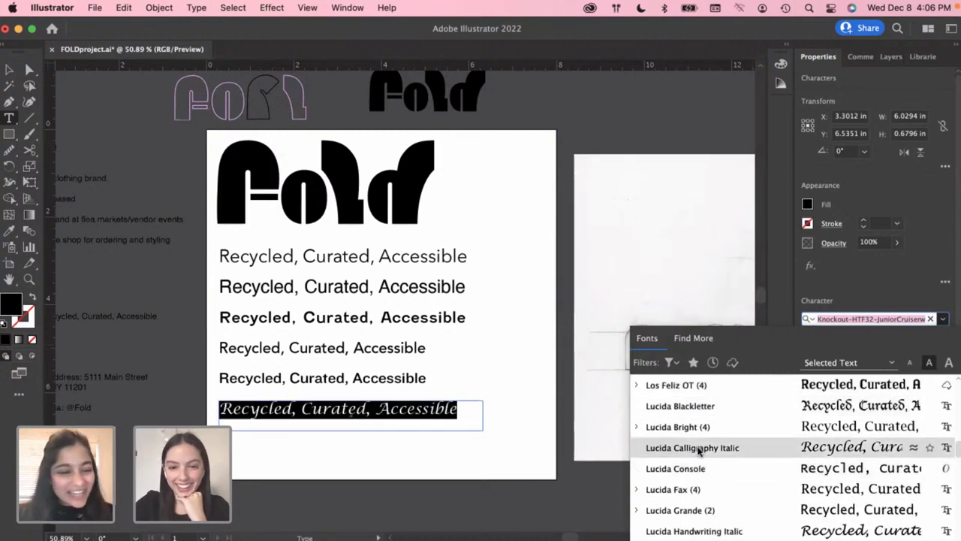
scroll(690, 495, "down", 1)
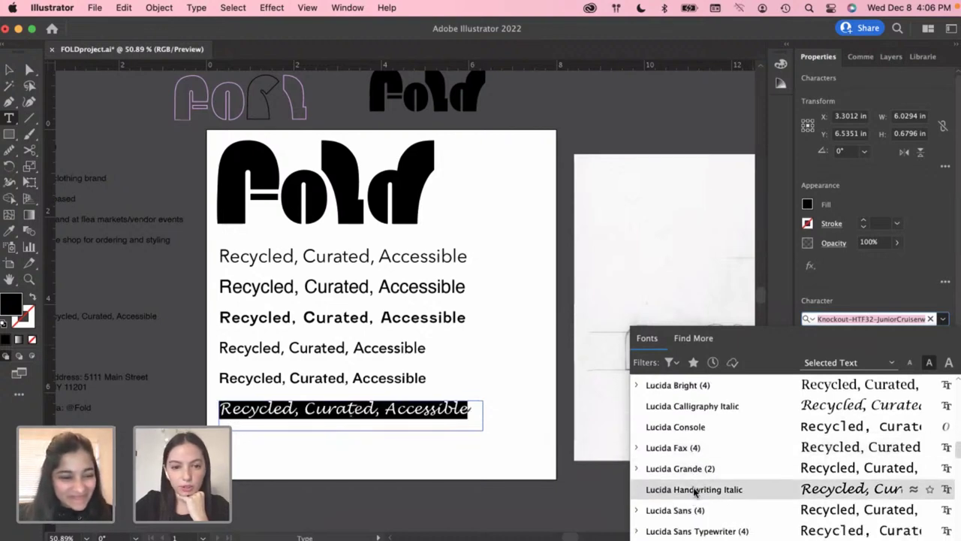
scroll(694, 492, "down", 2)
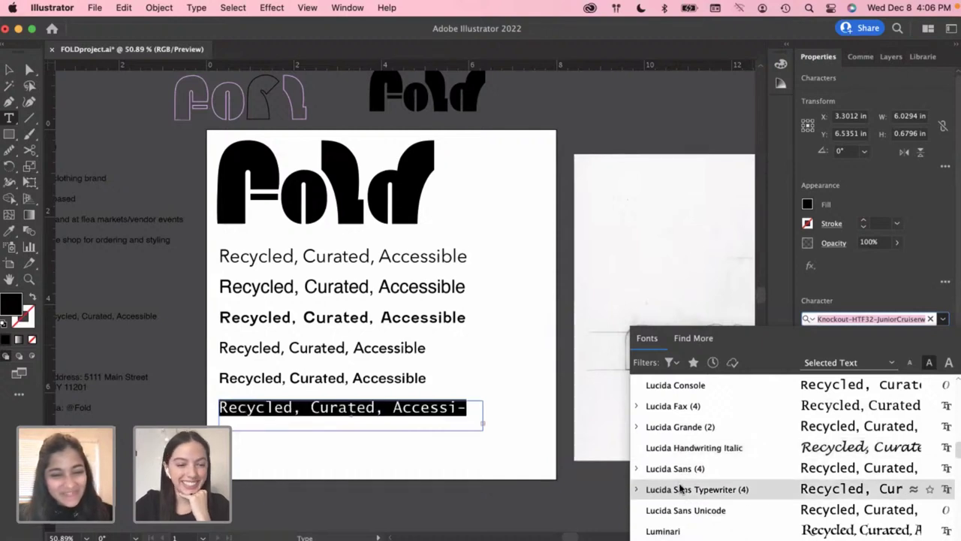
scroll(685, 492, "down", 3)
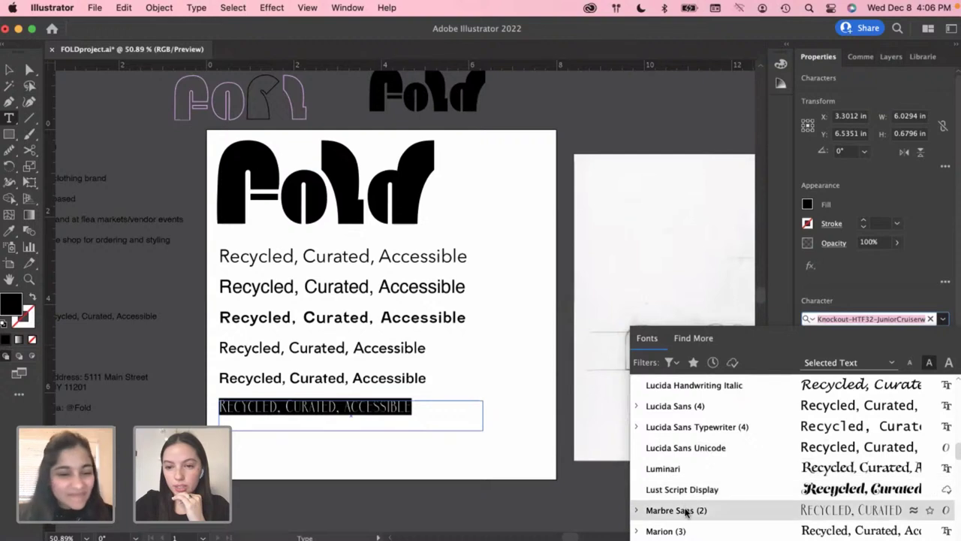
scroll(684, 511, "down", 5)
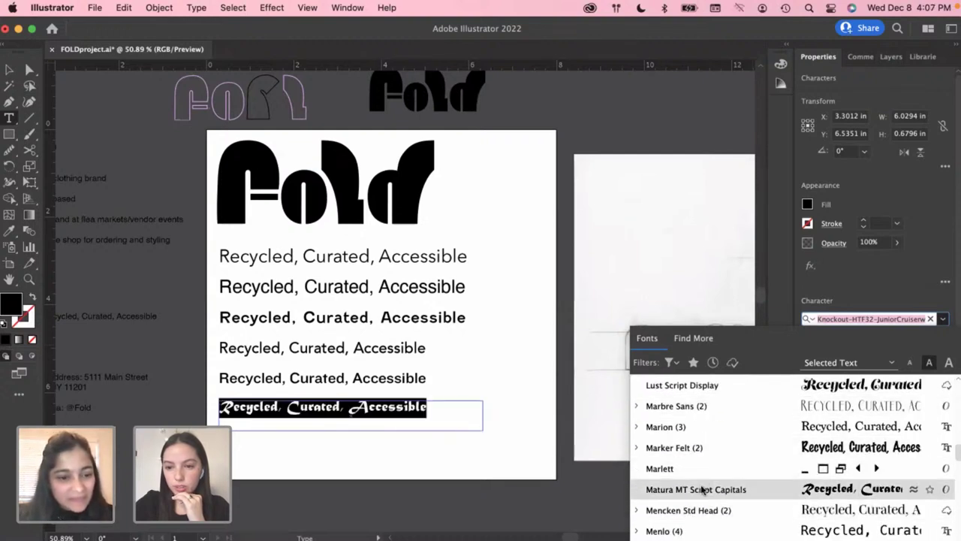
scroll(702, 489, "down", 5)
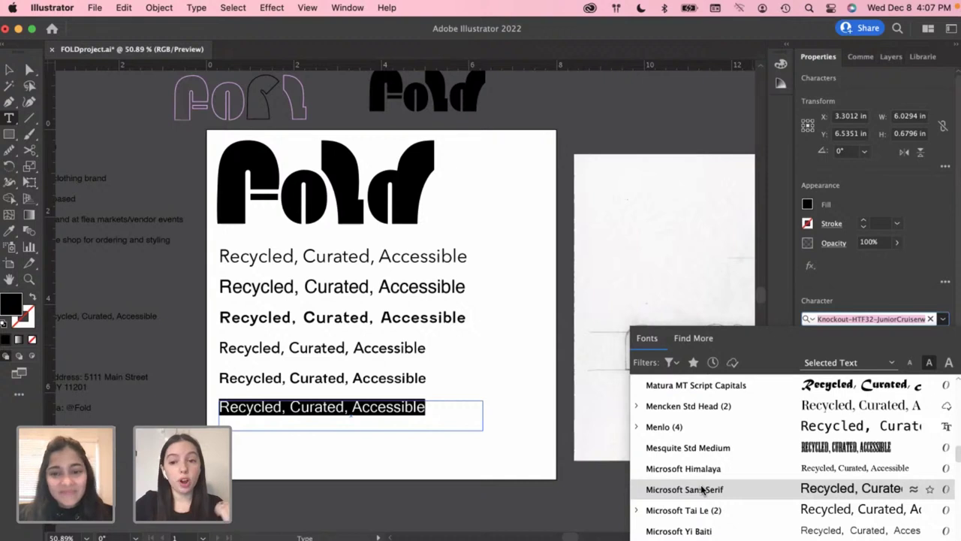
scroll(703, 490, "down", 4)
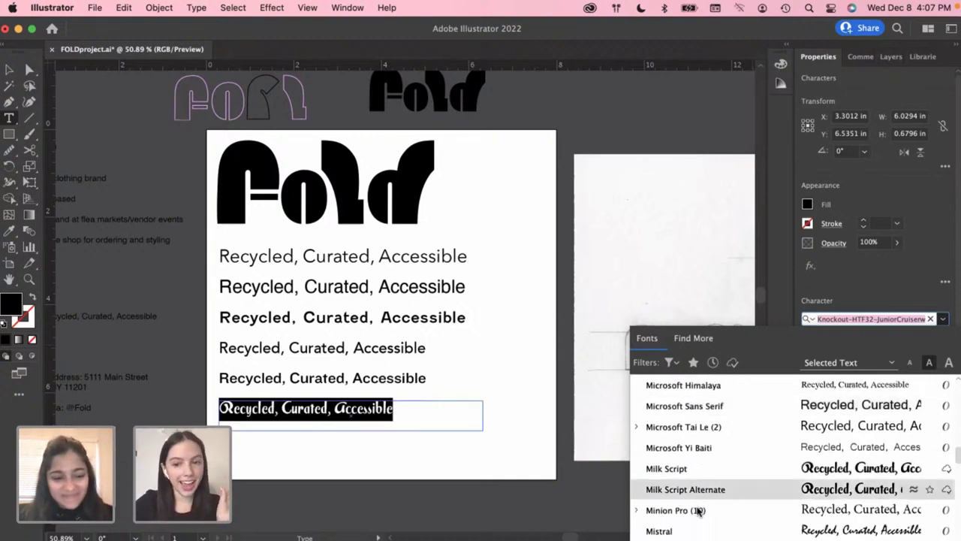
scroll(698, 511, "down", 3)
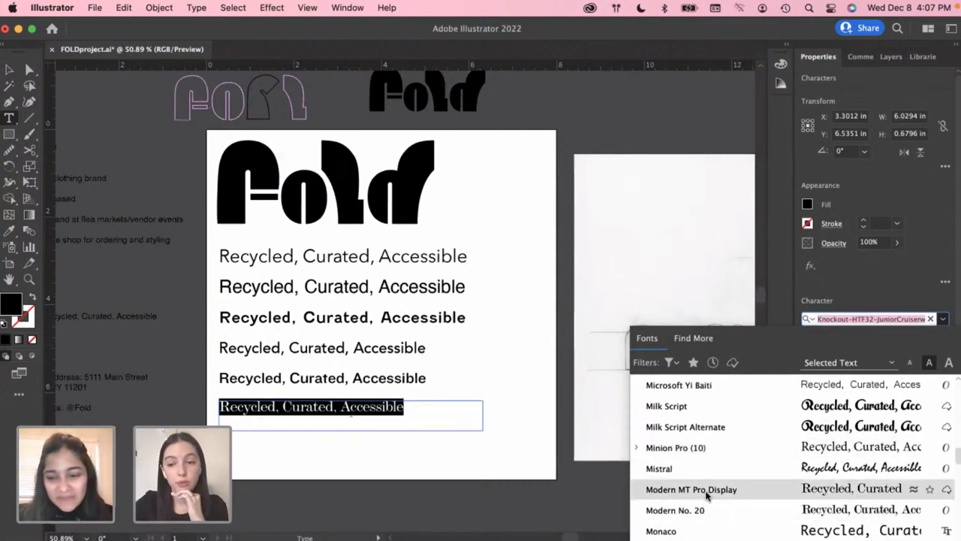
scroll(691, 531, "down", 3)
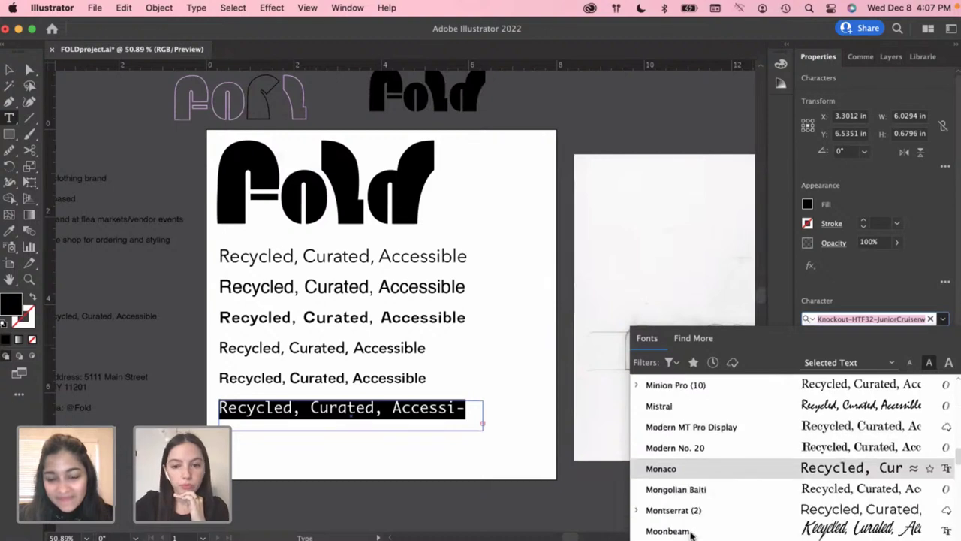
scroll(693, 525, "down", 2)
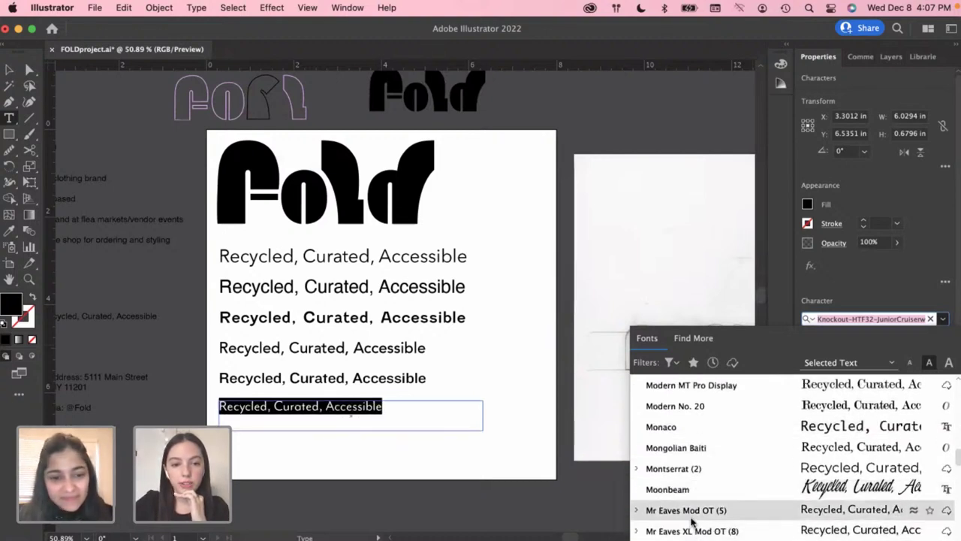
scroll(689, 522, "down", 5)
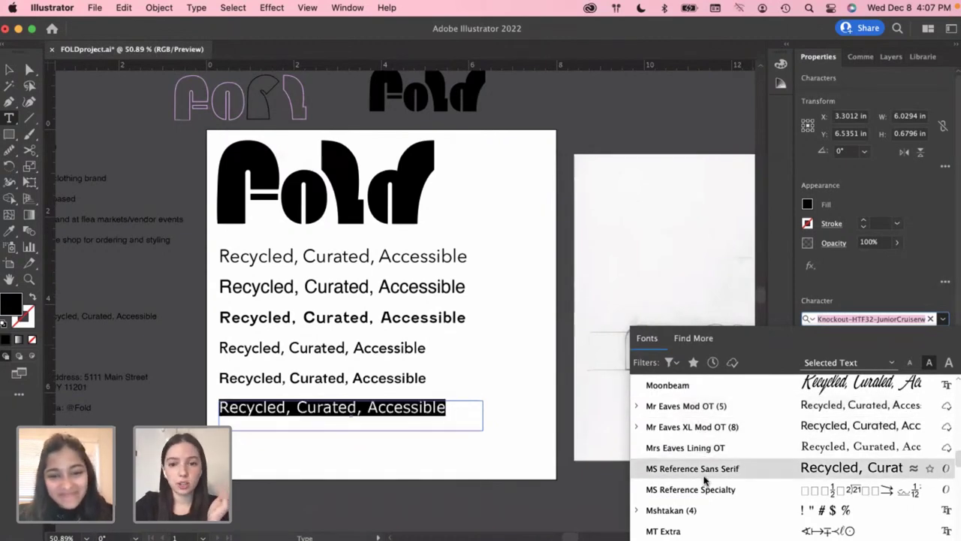
scroll(705, 479, "down", 2)
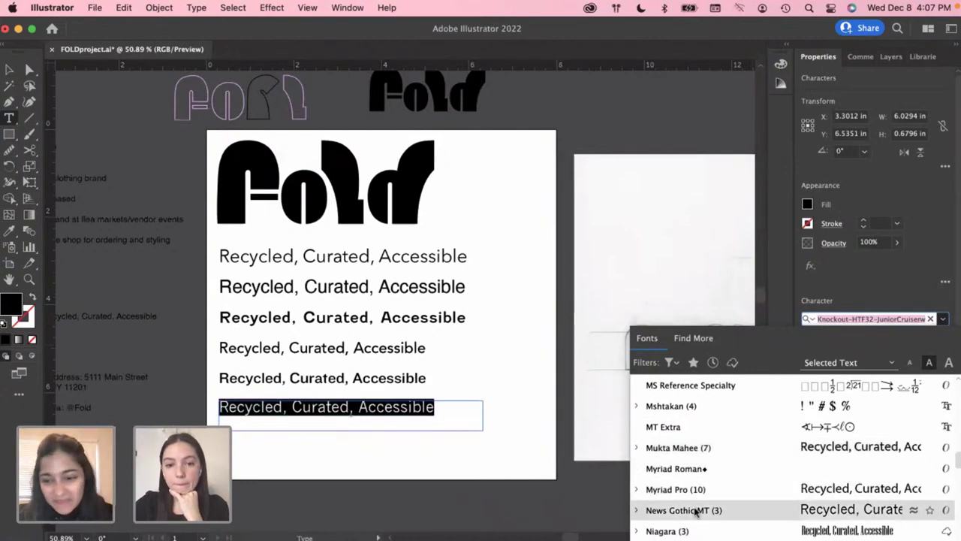
scroll(697, 511, "down", 2)
scroll(695, 510, "down", 10)
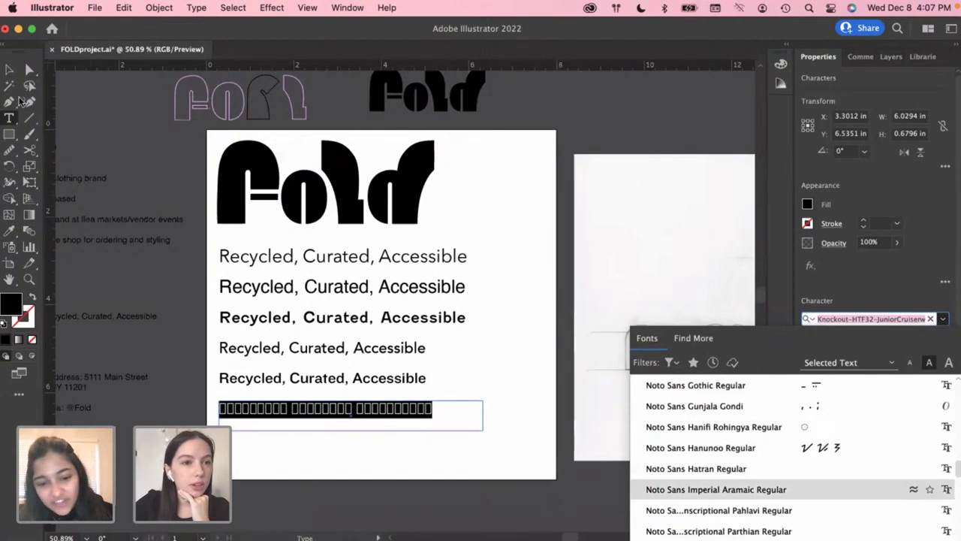
key("Escape")
key("Escape")
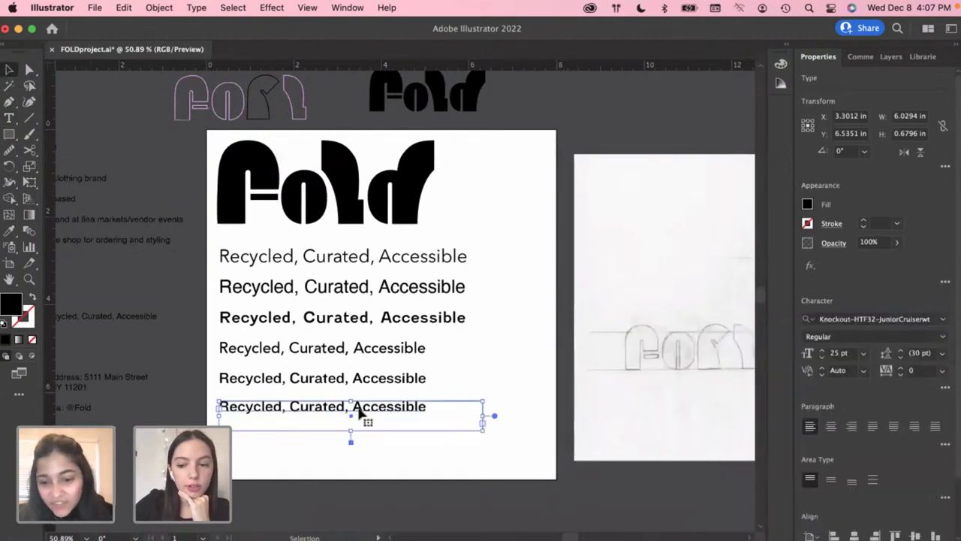
key("Delete")
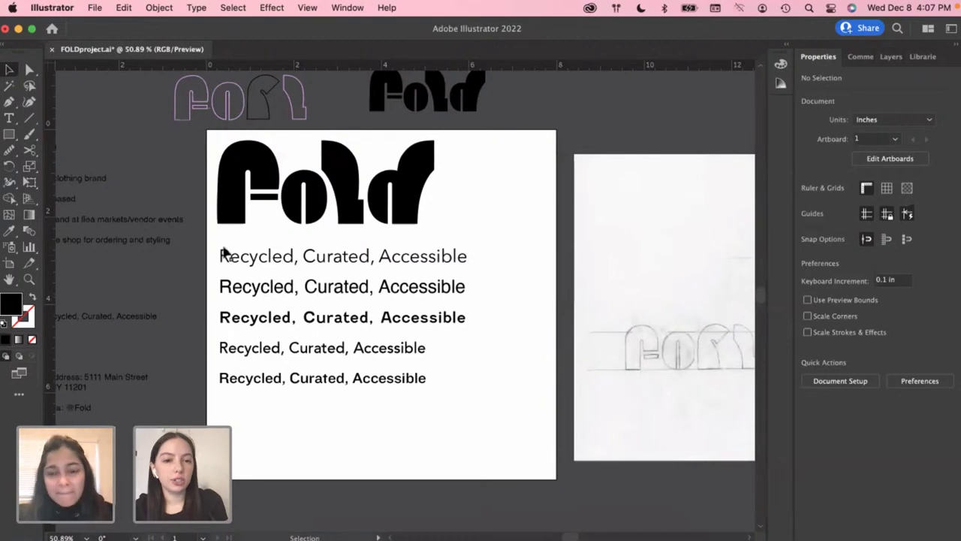
Nudge the five tagline lines into place and save FOLDproject.ai
left_click_drag(209, 251, 325, 406)
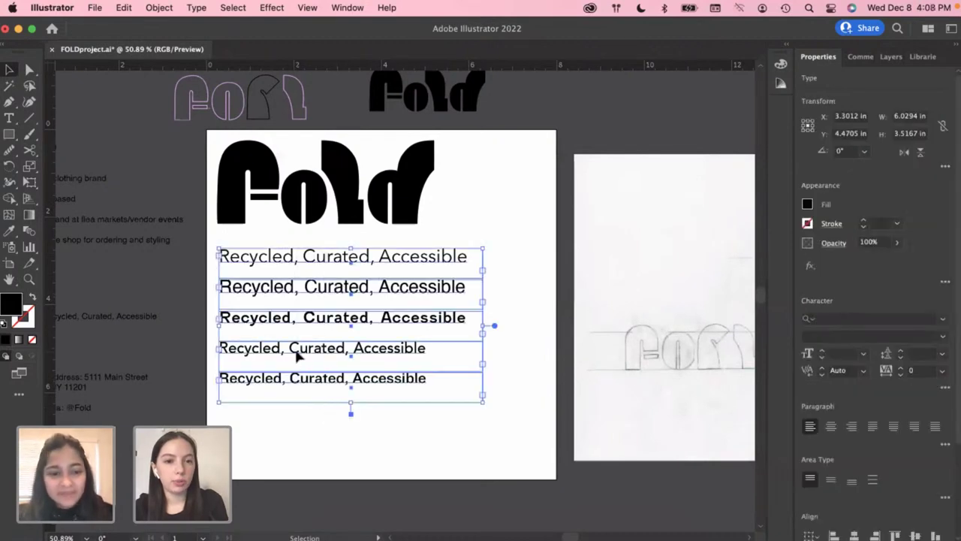
left_click_drag(304, 352, 295, 354)
left_click(397, 427)
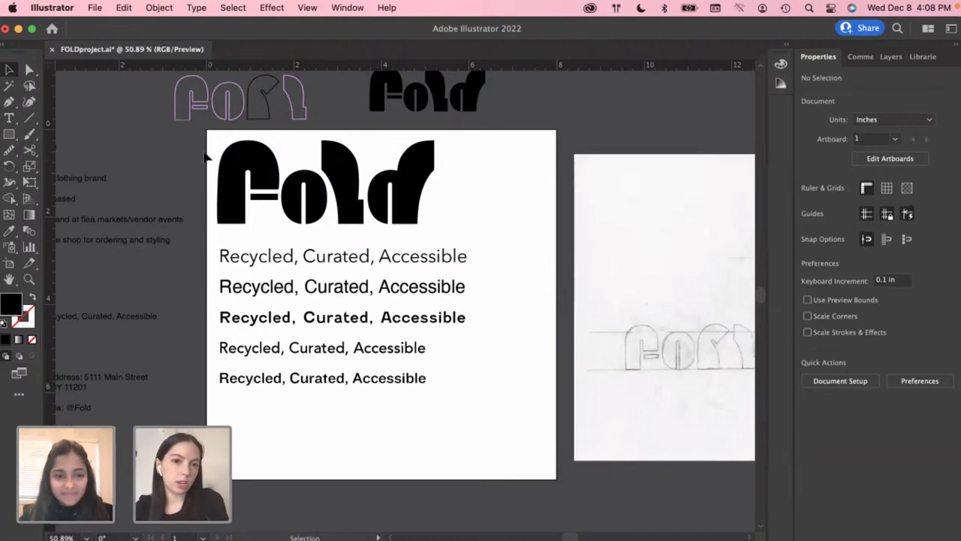
key("super+s")
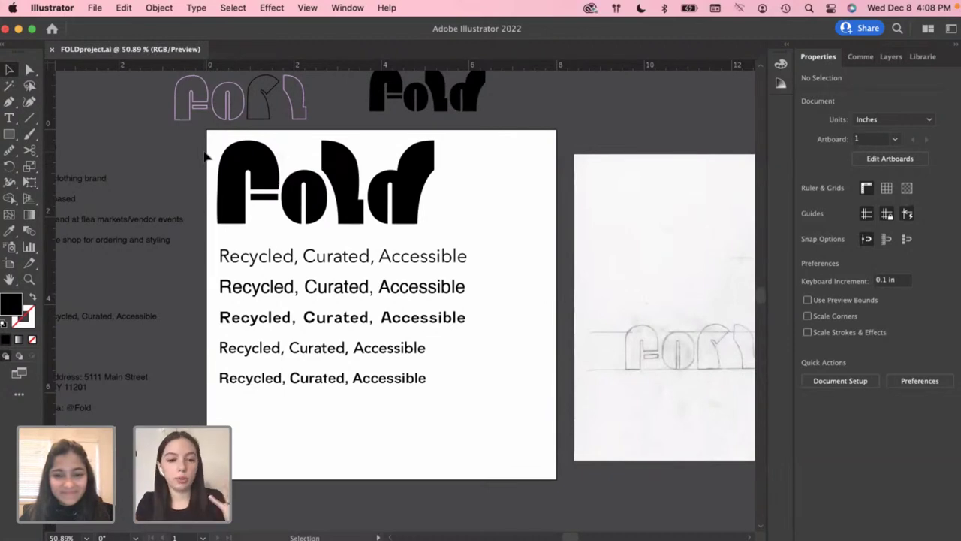
Duplicate the large Fold logo as a smaller copy below the taglines
left_click_drag(210, 147, 471, 226)
scroll(446, 199, "right", 3)
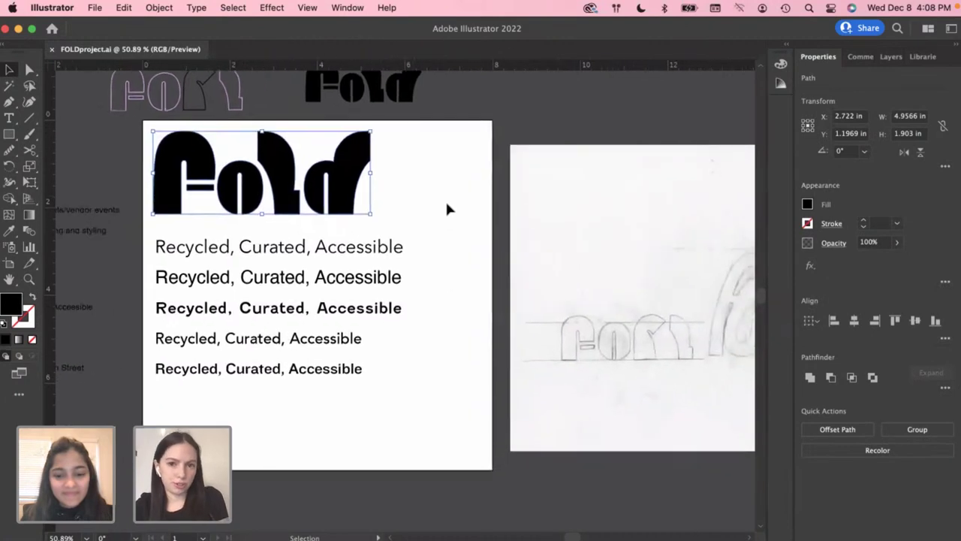
left_click(437, 211)
scroll(438, 219, "left", 3)
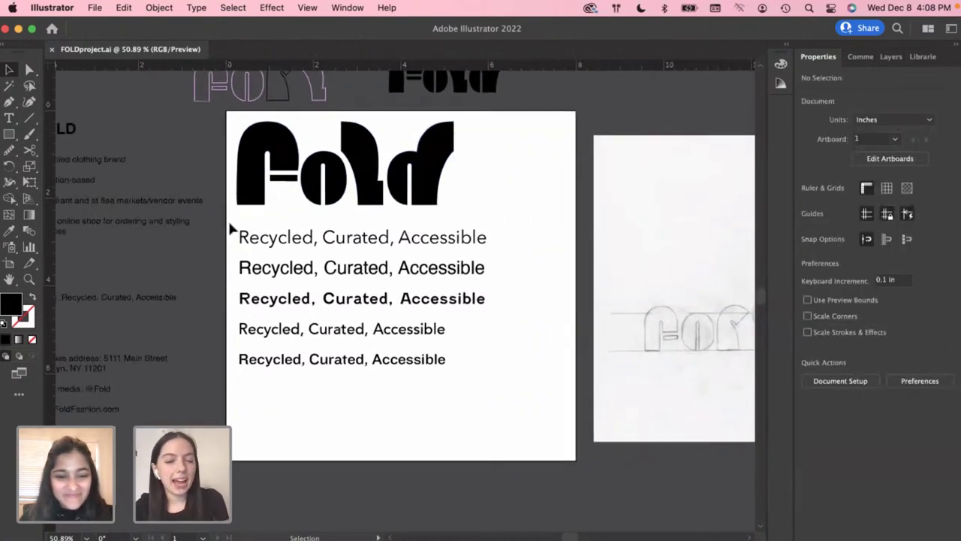
left_click_drag(220, 139, 468, 204)
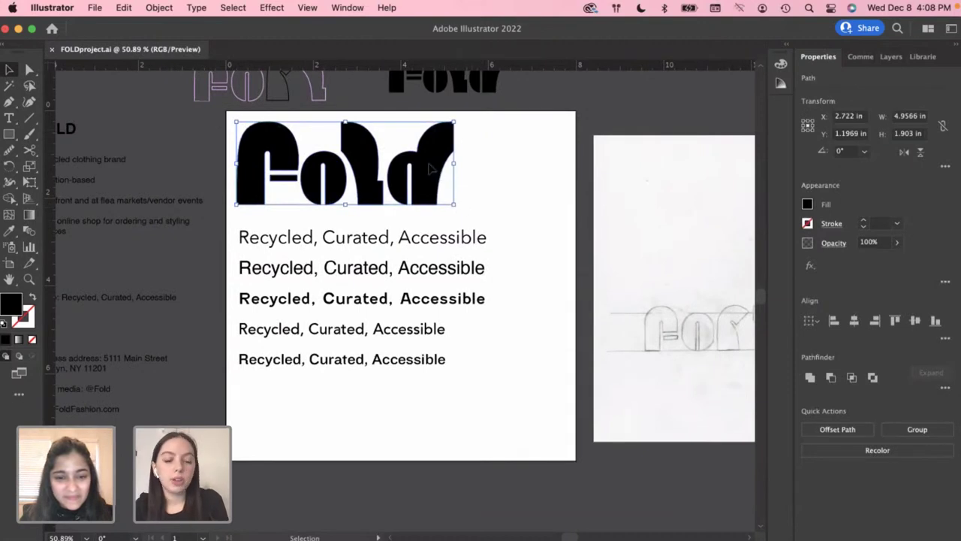
left_click_drag(436, 168, 363, 442)
left_click(398, 451)
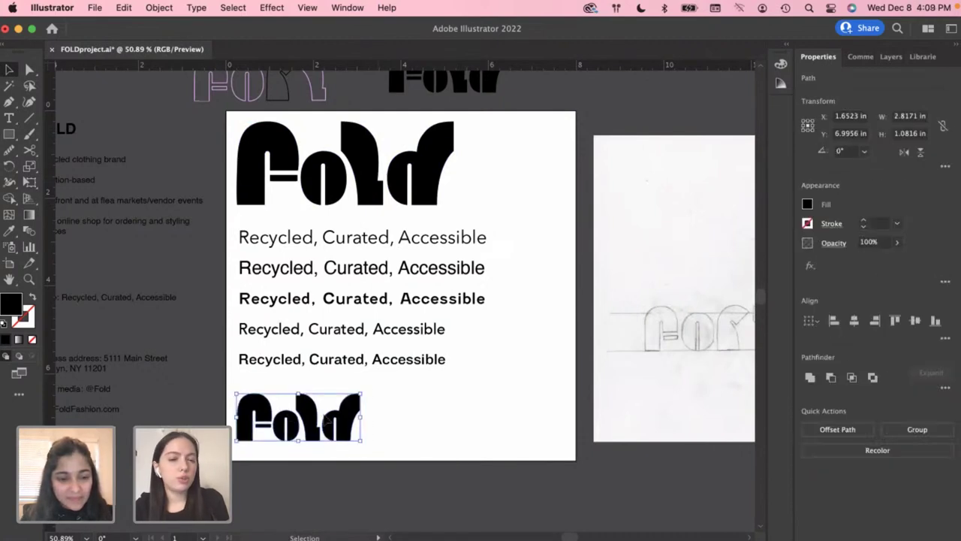
left_click_drag(315, 415, 440, 414)
left_click(308, 414)
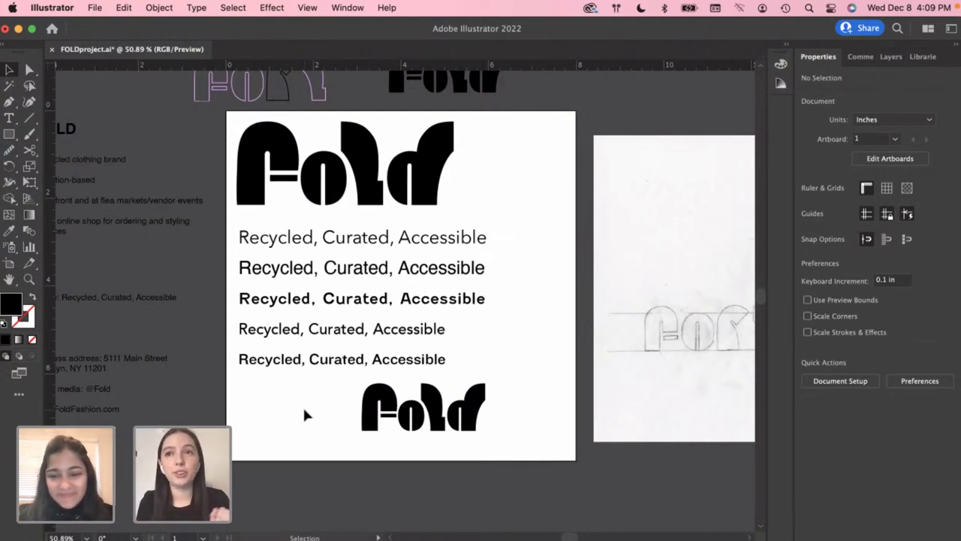
Reposition the fifth tagline and move the small Fold copy just below the artboard
left_click_drag(336, 389, 494, 429)
left_click(327, 391)
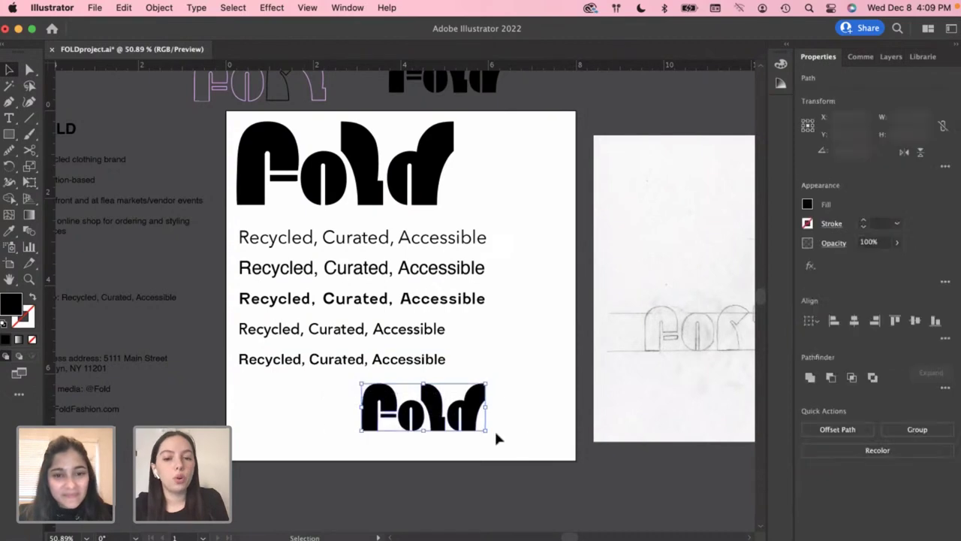
left_click_drag(431, 407, 314, 421)
scroll(315, 421, "down", 3)
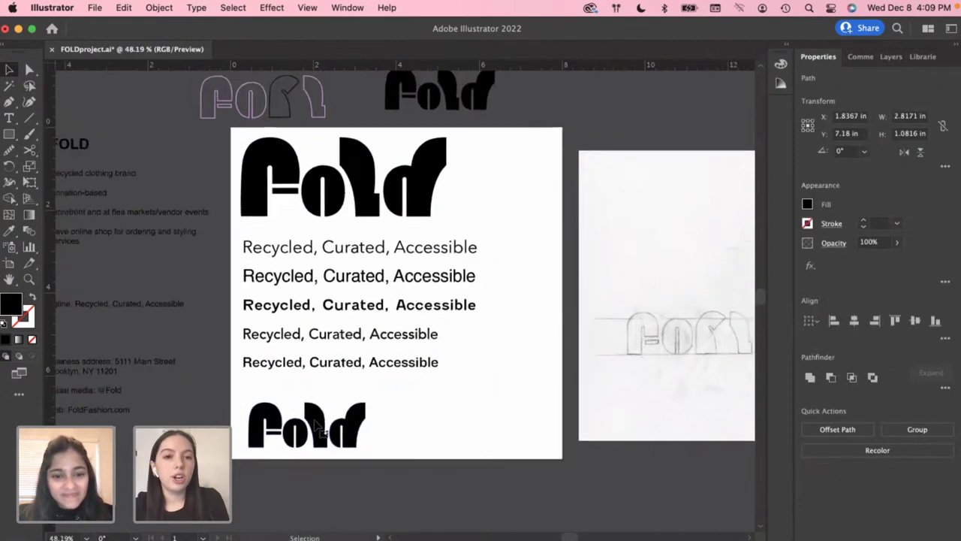
scroll(315, 421, "left", 1)
left_click(235, 362)
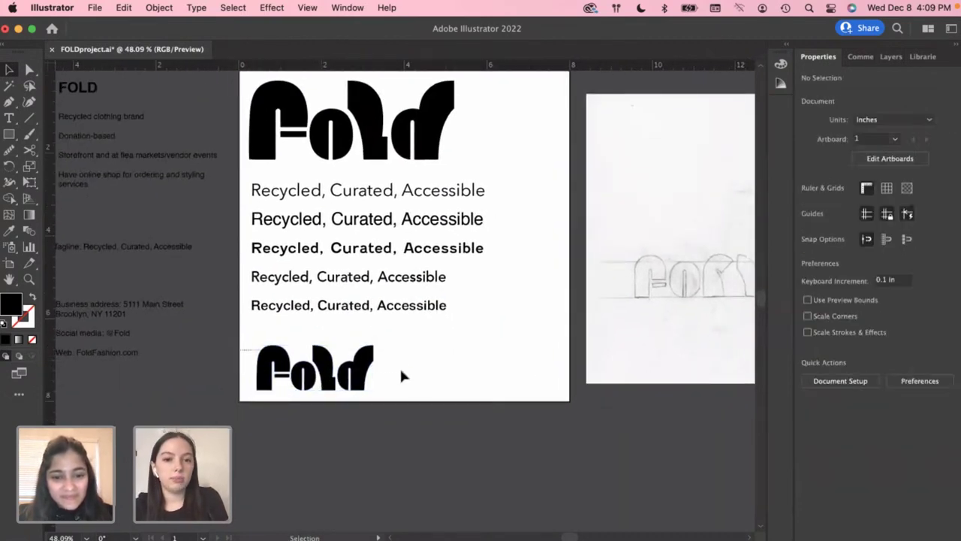
left_click(372, 376)
left_click_drag(330, 366, 322, 438)
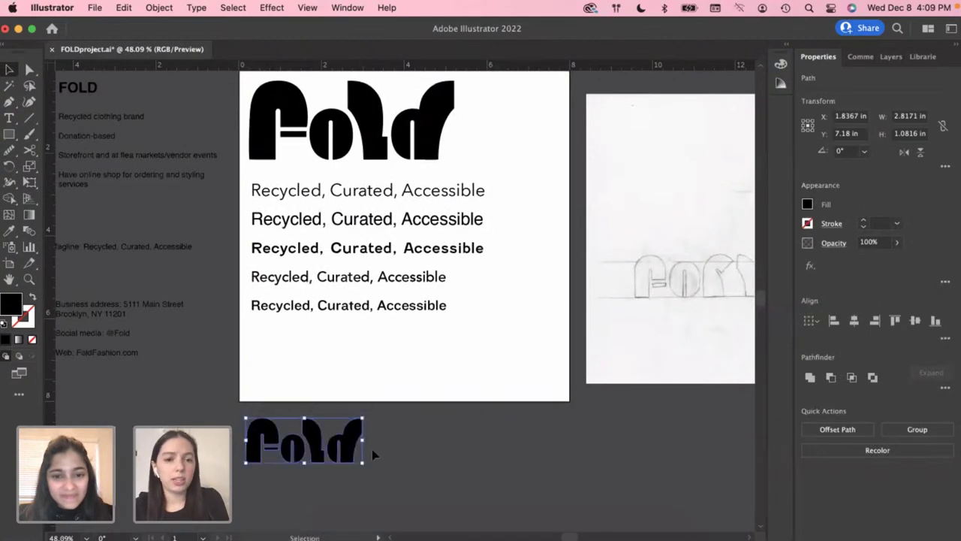
left_click(391, 458)
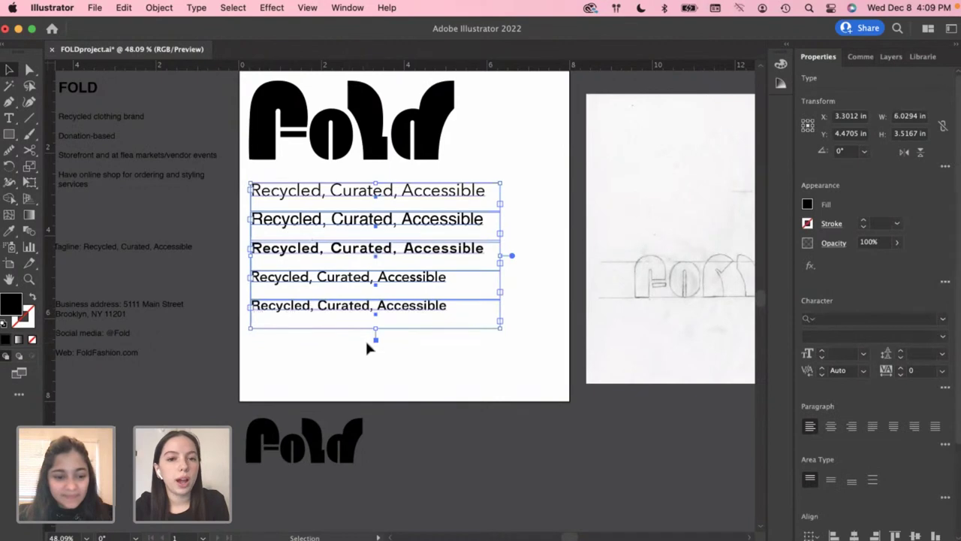
left_click(365, 342)
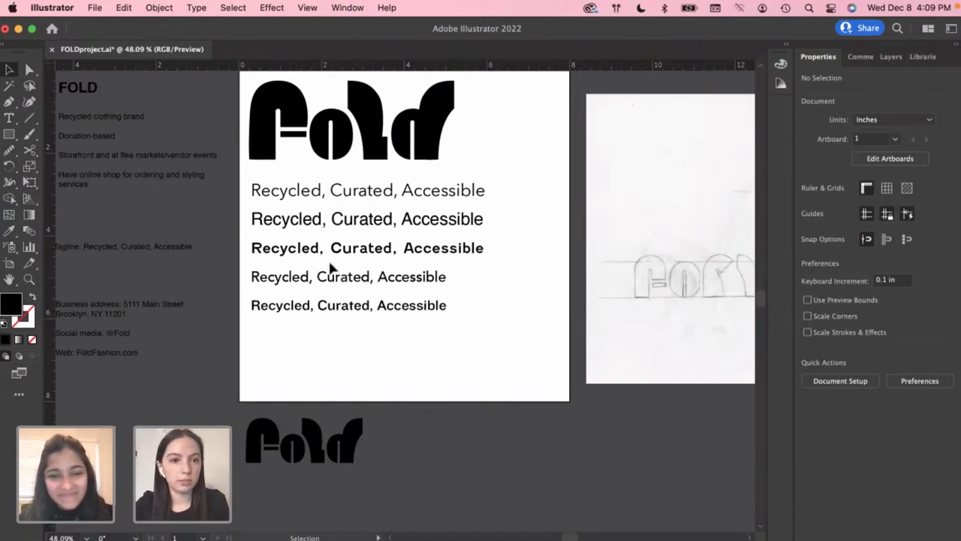
Copy the fourth tagline lower, reduce it to 17 pt, and fit its text box
scroll(316, 262, "up", 2)
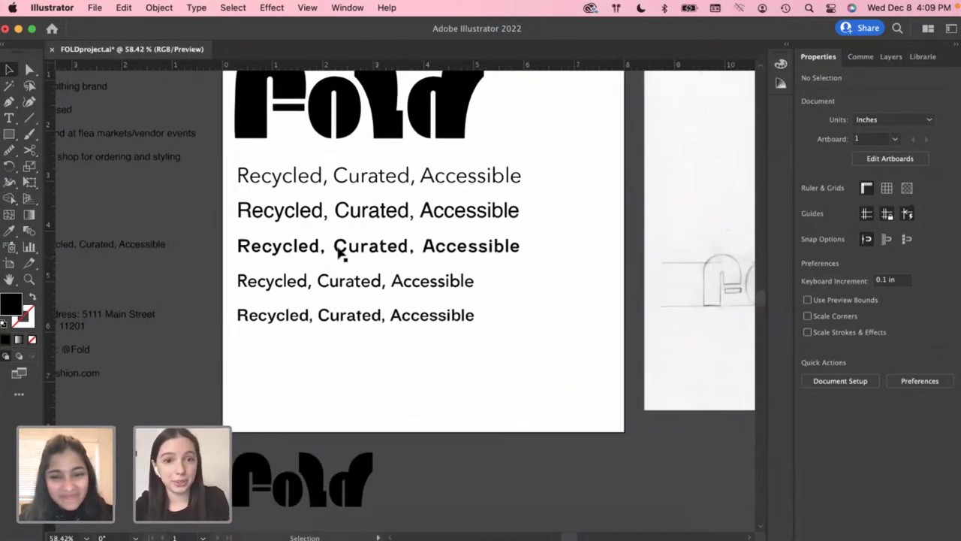
left_click_drag(334, 289, 340, 398)
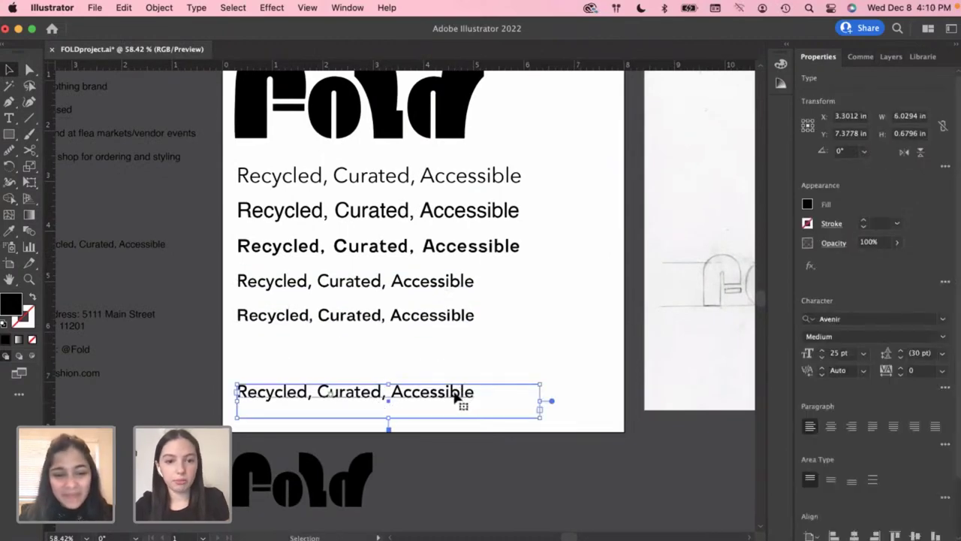
scroll(444, 395, "down", 2)
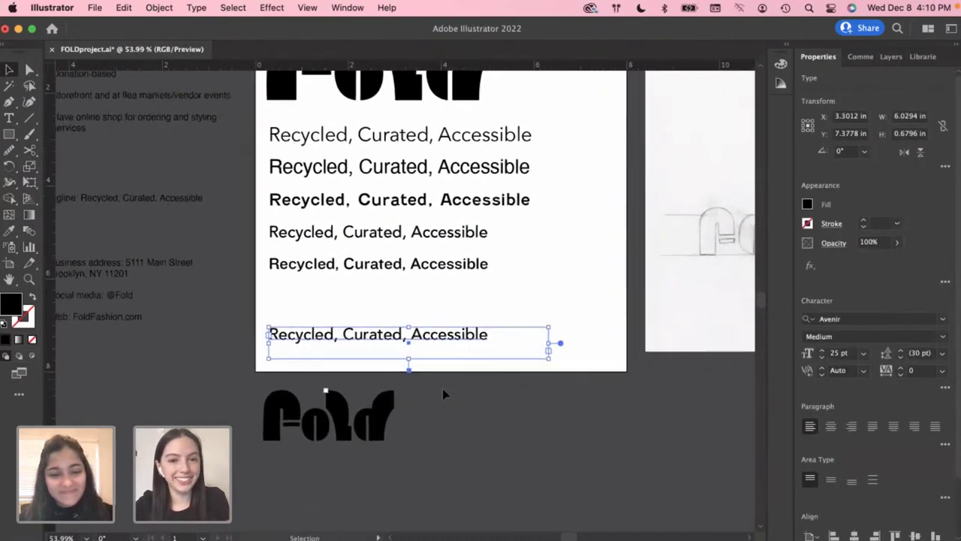
double_click(478, 340)
left_click_drag(508, 337, 268, 335)
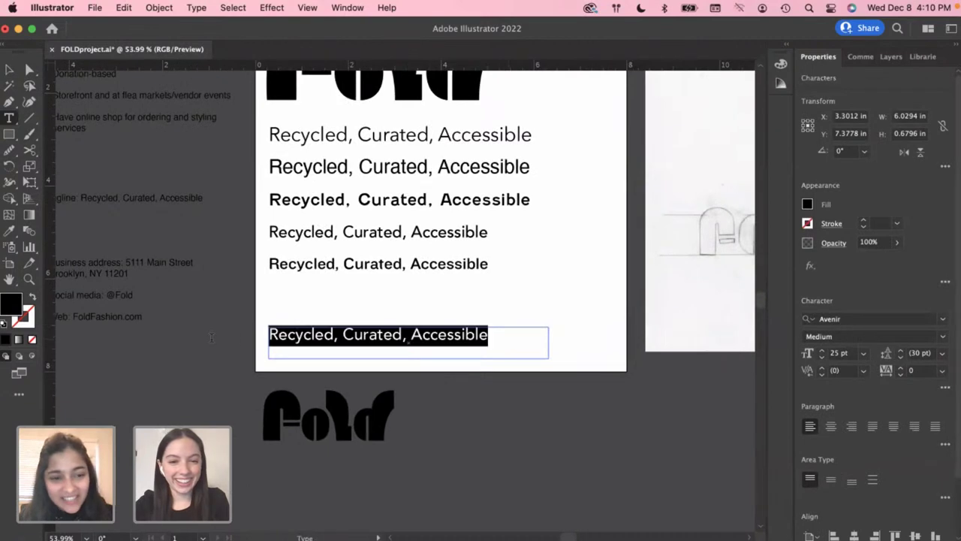
left_click(822, 358)
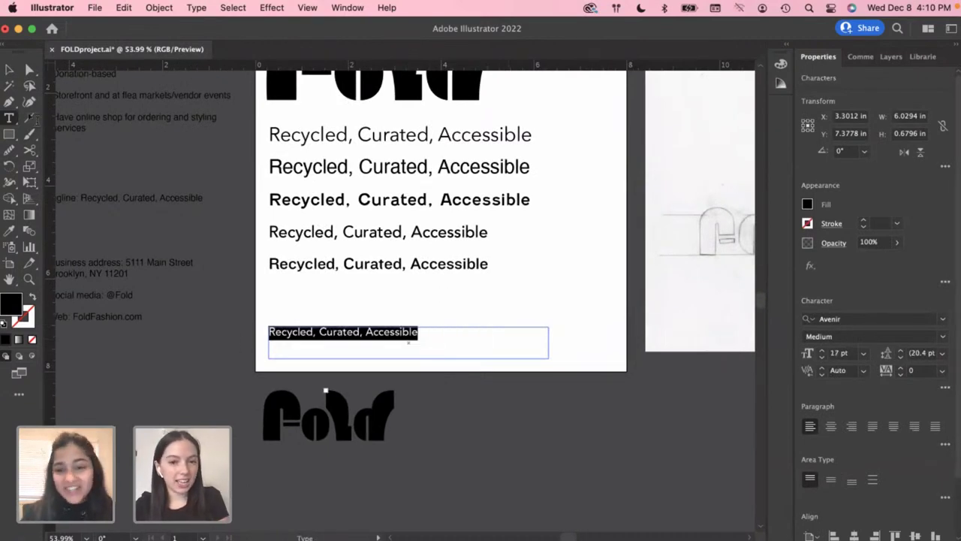
key("Escape")
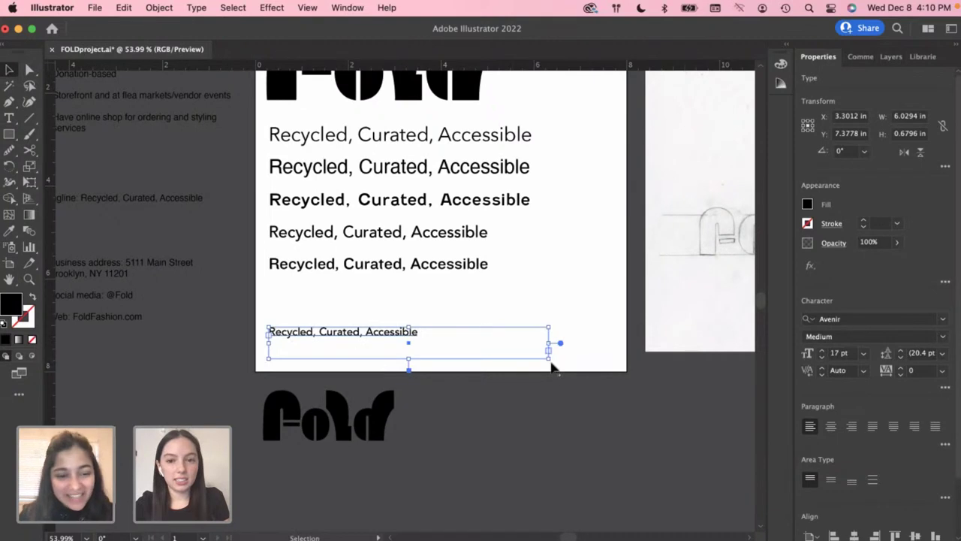
left_click_drag(548, 358, 448, 344)
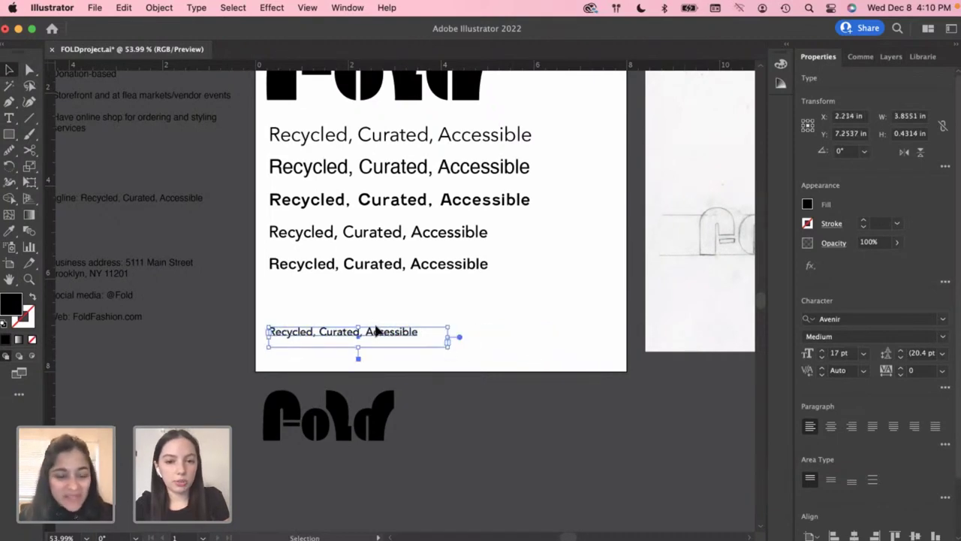
left_click_drag(322, 331, 367, 350)
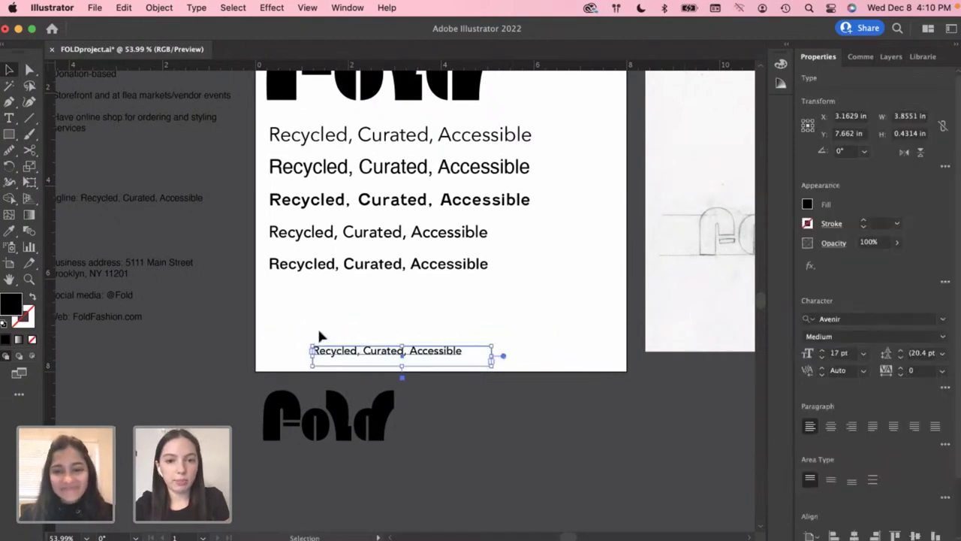
left_click(319, 335)
Place a copy of the small Fold logo directly above the 17 pt tagline
left_click(356, 427)
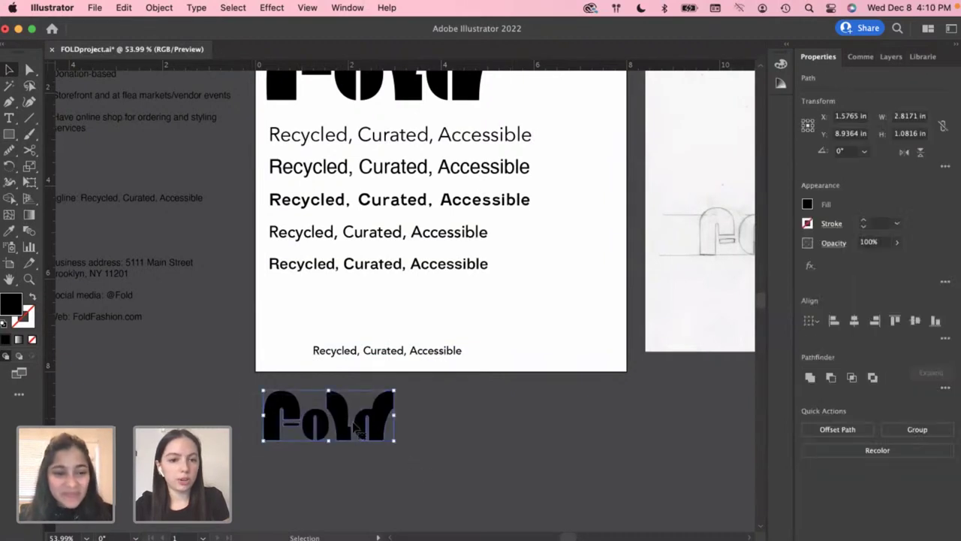
left_click_drag(354, 422, 367, 314)
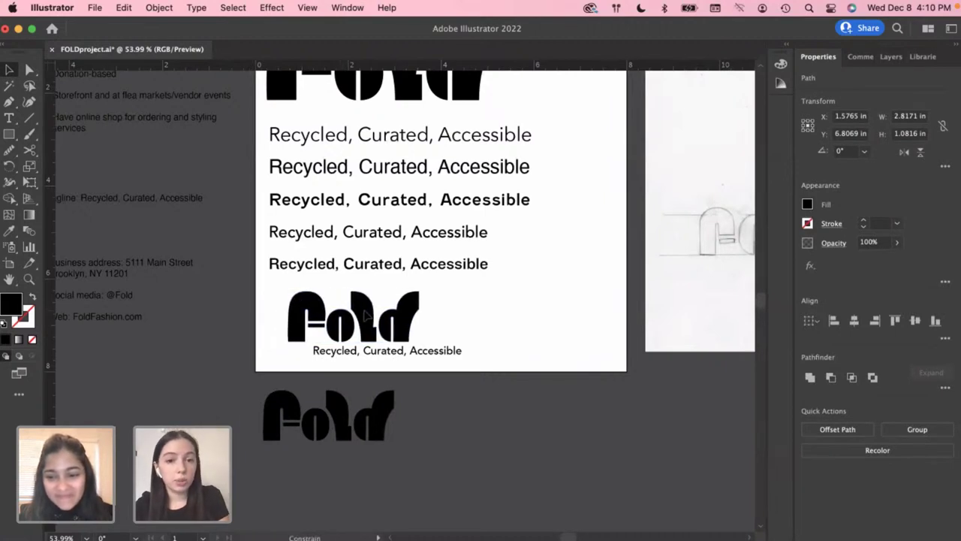
left_click(455, 338)
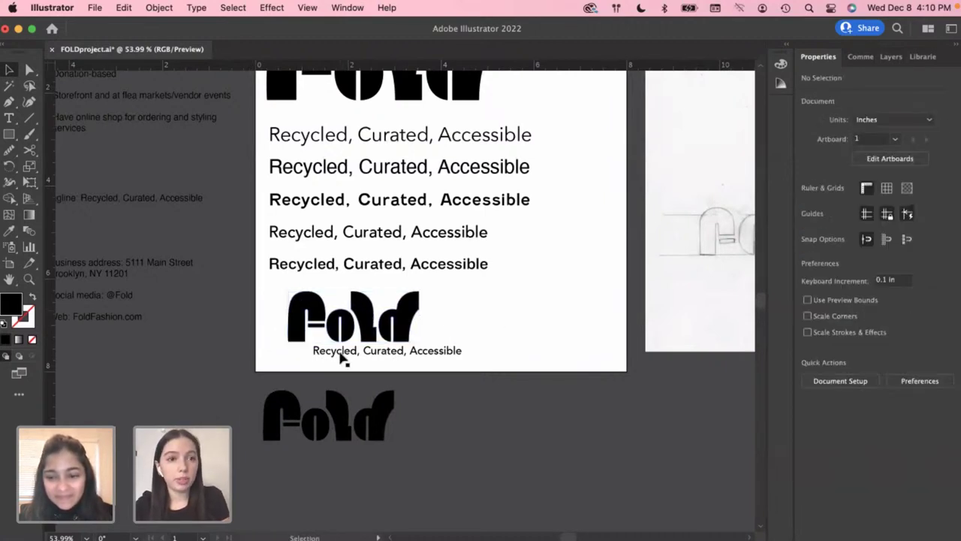
Save the file and shift the tagline a few pixels left under the small logo
key("super+s")
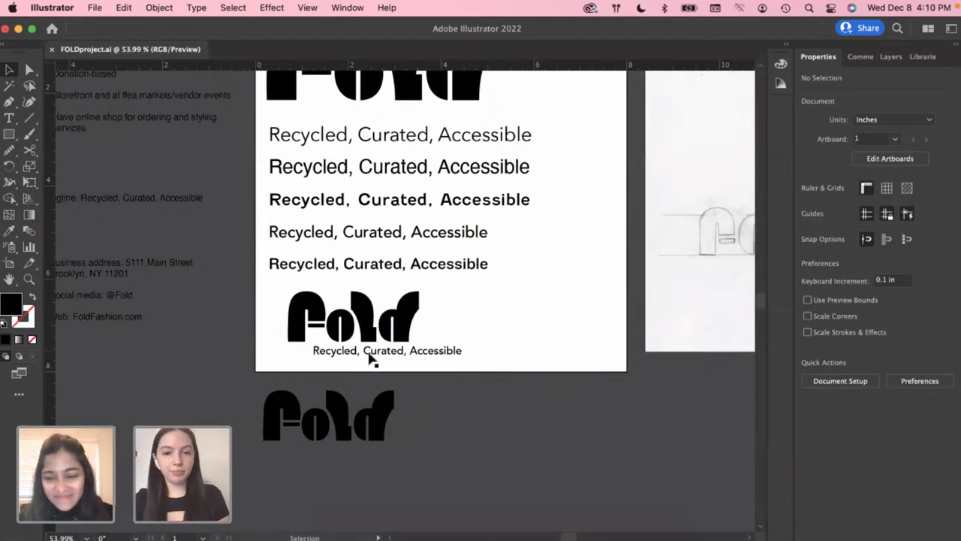
scroll(370, 359, "up", 2)
left_click(373, 357)
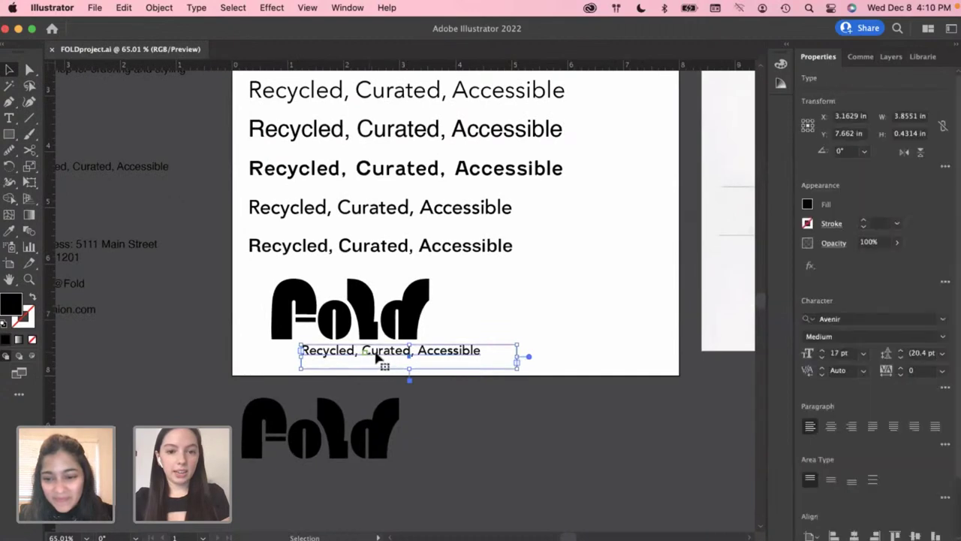
left_click_drag(376, 354, 368, 354)
left_click(493, 308)
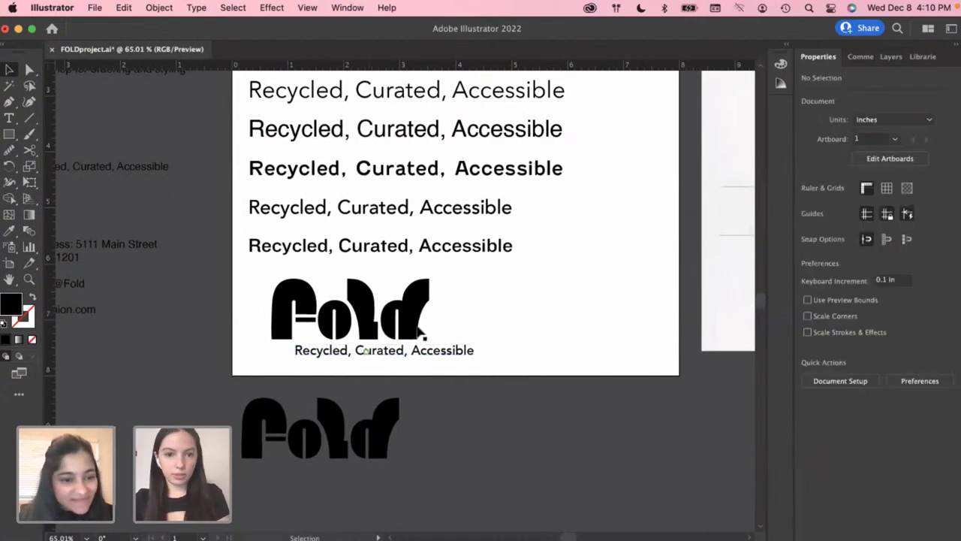
scroll(362, 359, "up", 3)
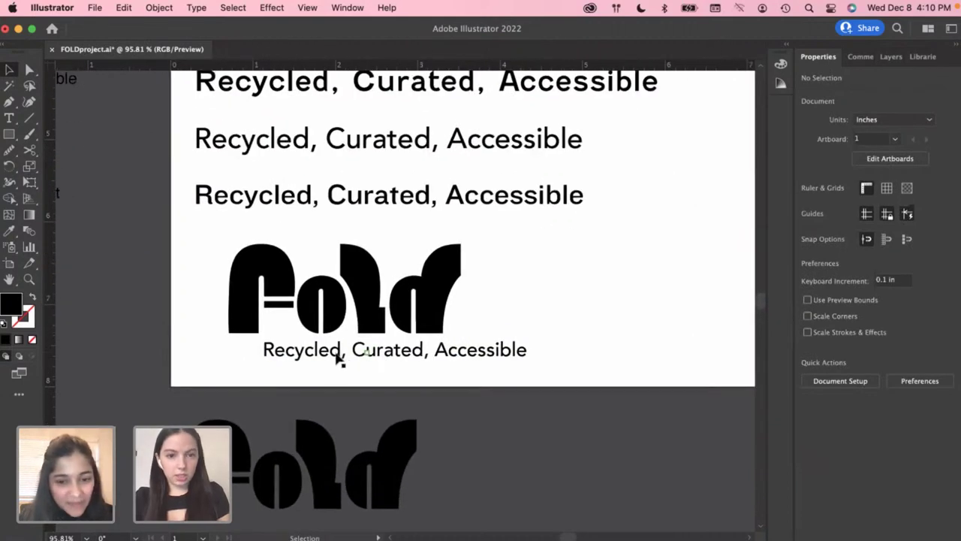
left_click(334, 356)
double_click(335, 354)
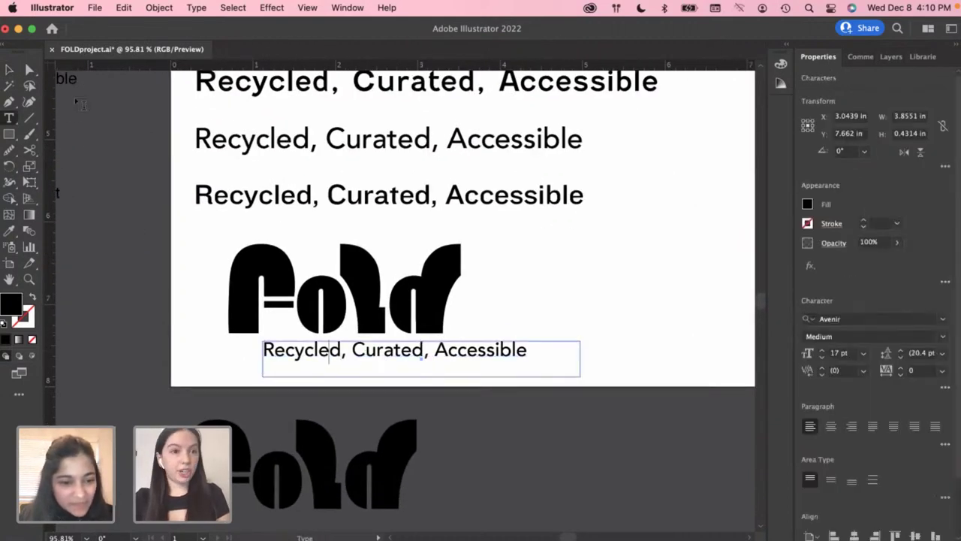
key("Escape")
left_click(634, 271)
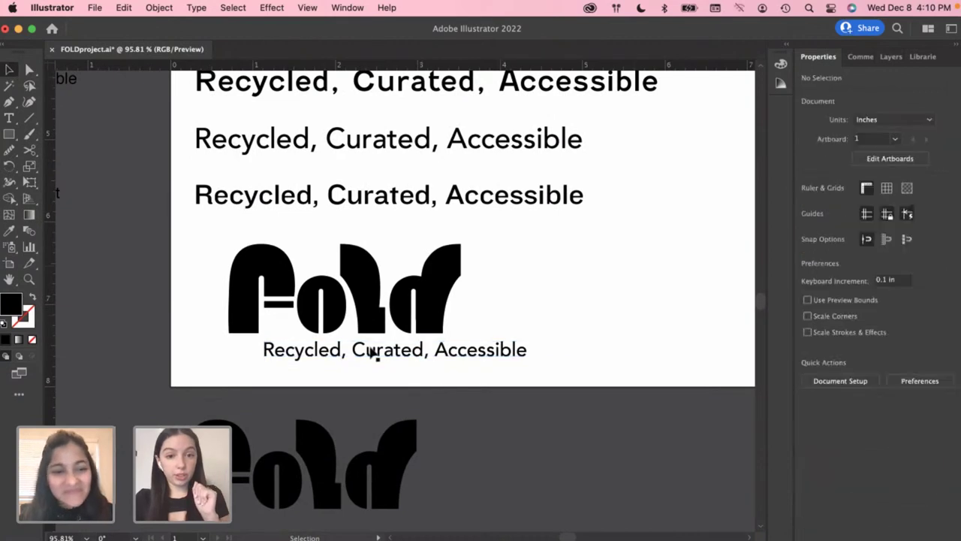
left_click_drag(373, 353, 368, 352)
left_click(521, 304)
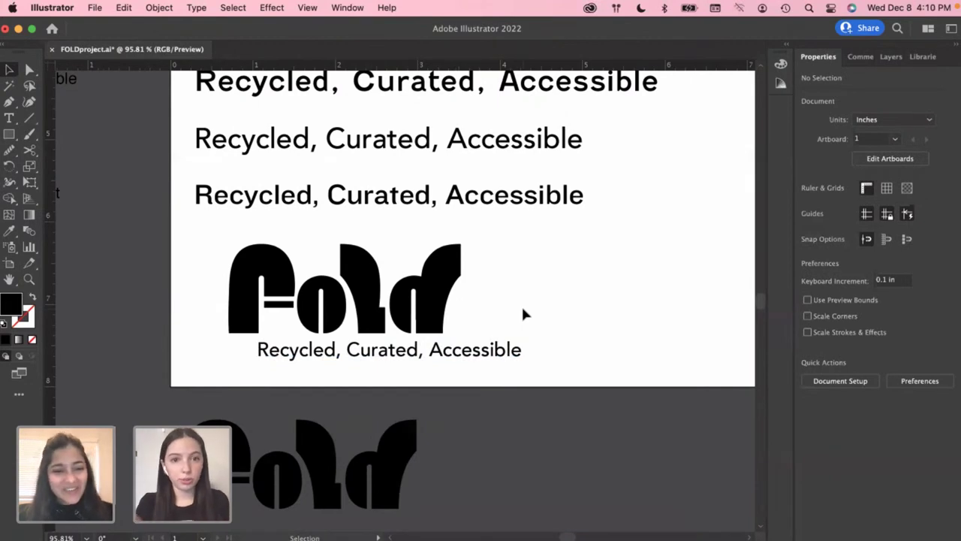
Select the small logo and tagline together to check the lockup's alignment
left_click_drag(175, 235, 569, 377)
scroll(569, 380, "down", 2)
left_click(639, 417)
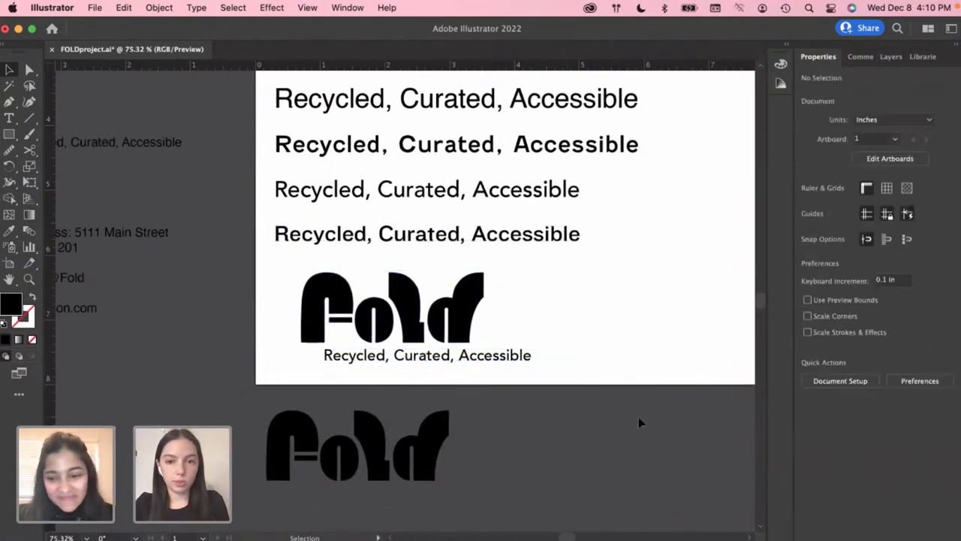
scroll(639, 417, "right", 3)
scroll(384, 394, "down", 2)
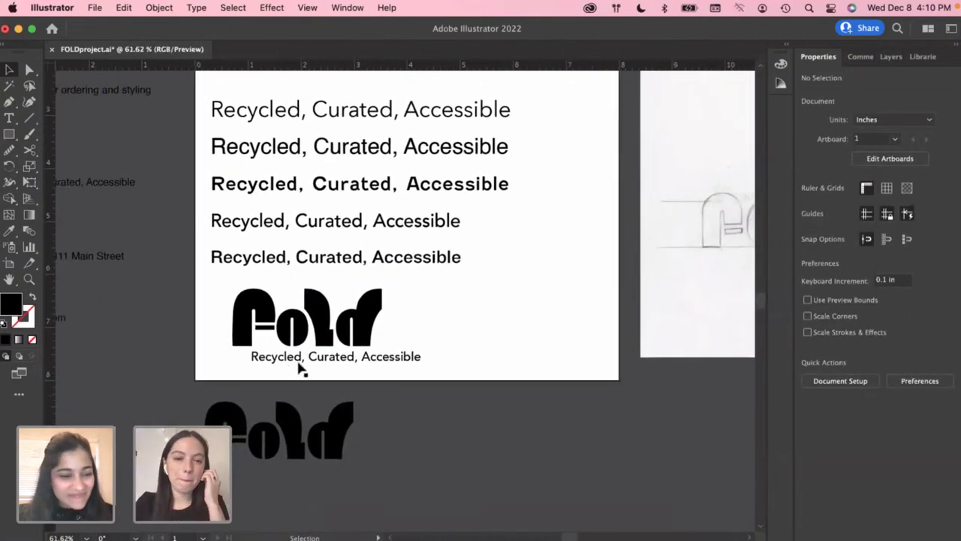
scroll(379, 289, "down", 2)
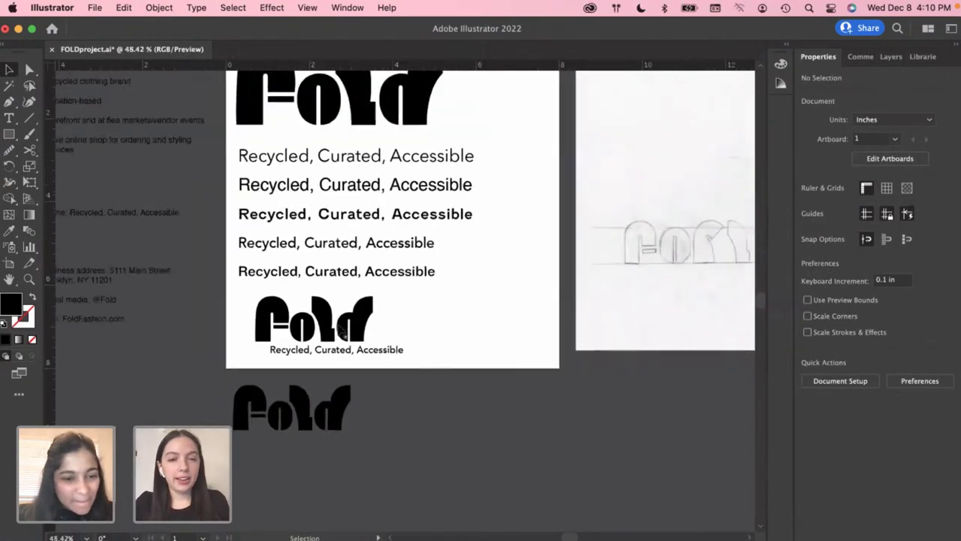
scroll(379, 288, "up", 1)
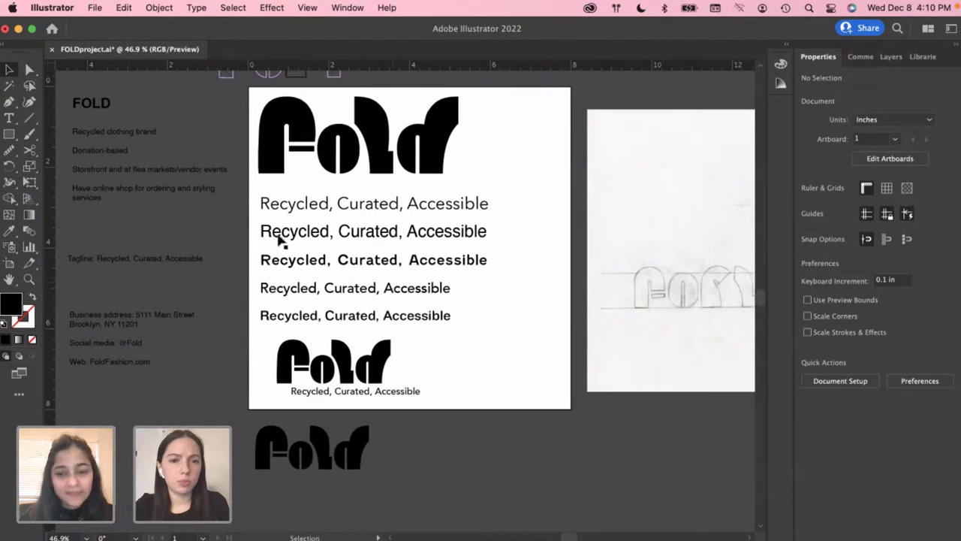
scroll(292, 359, "up", 2)
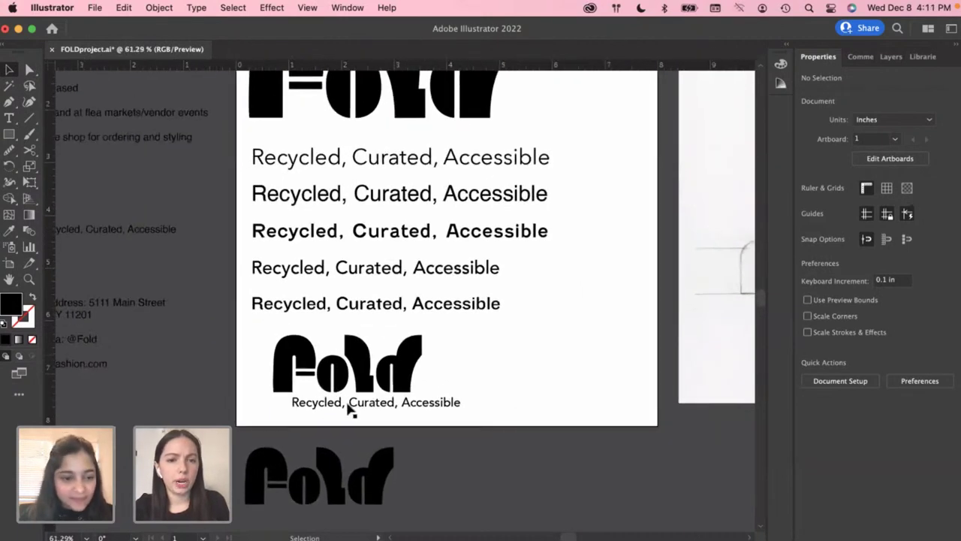
left_click(349, 407)
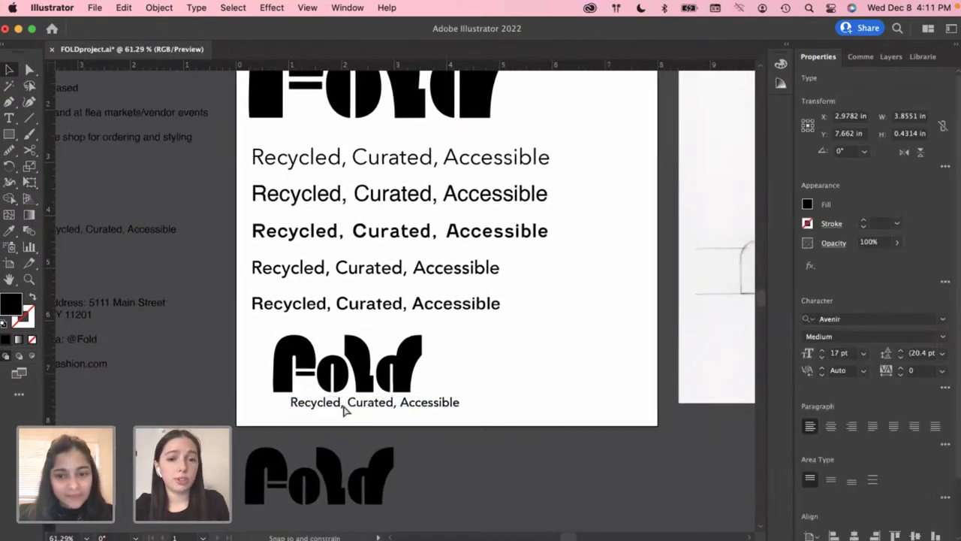
left_click(462, 379)
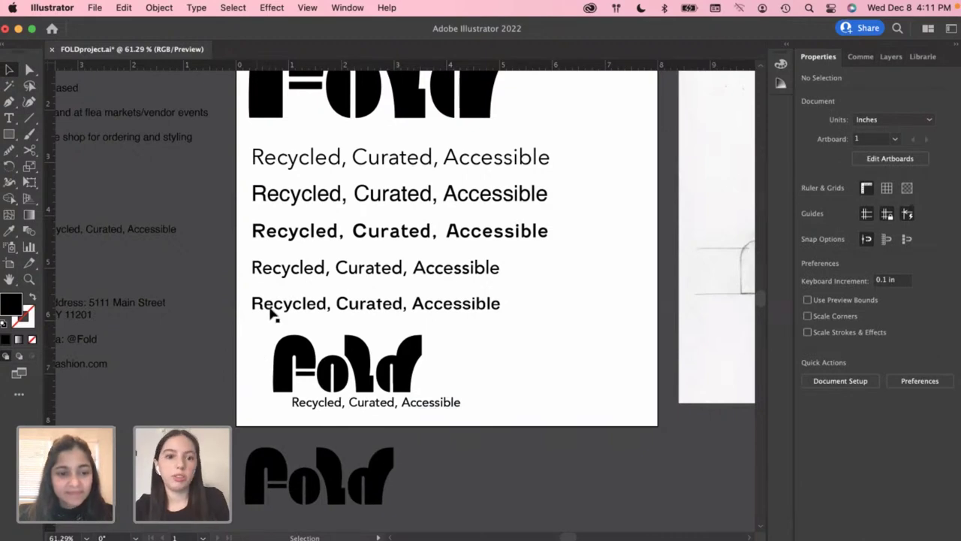
left_click_drag(250, 342, 481, 429)
scroll(480, 429, "down", 2)
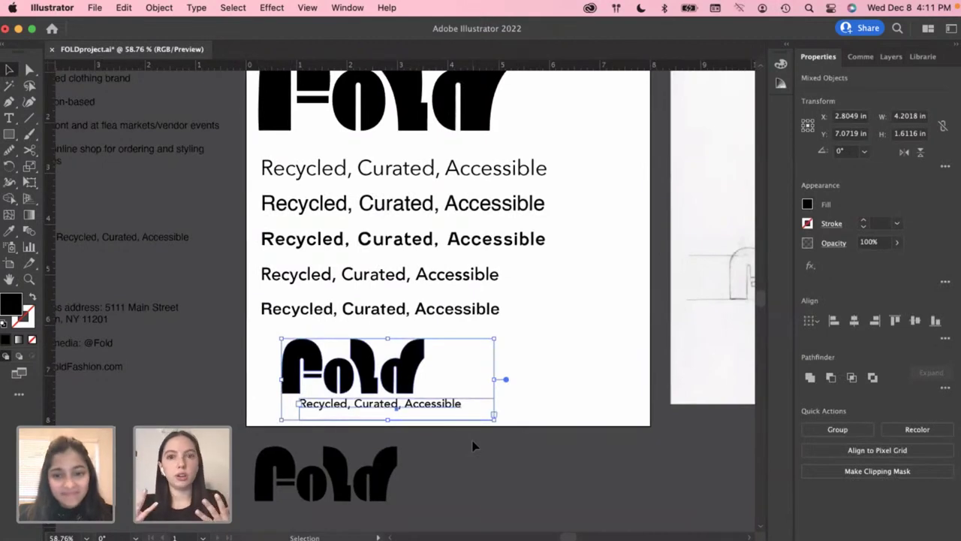
left_click(522, 379)
scroll(506, 375, "down", 2)
scroll(507, 378, "right", 3)
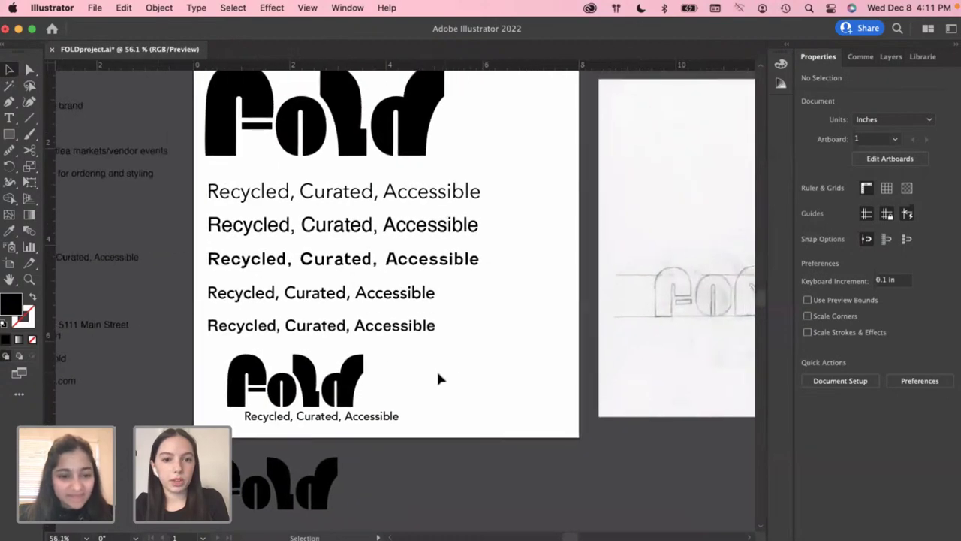
scroll(439, 378, "down", 4)
scroll(439, 378, "right", 2)
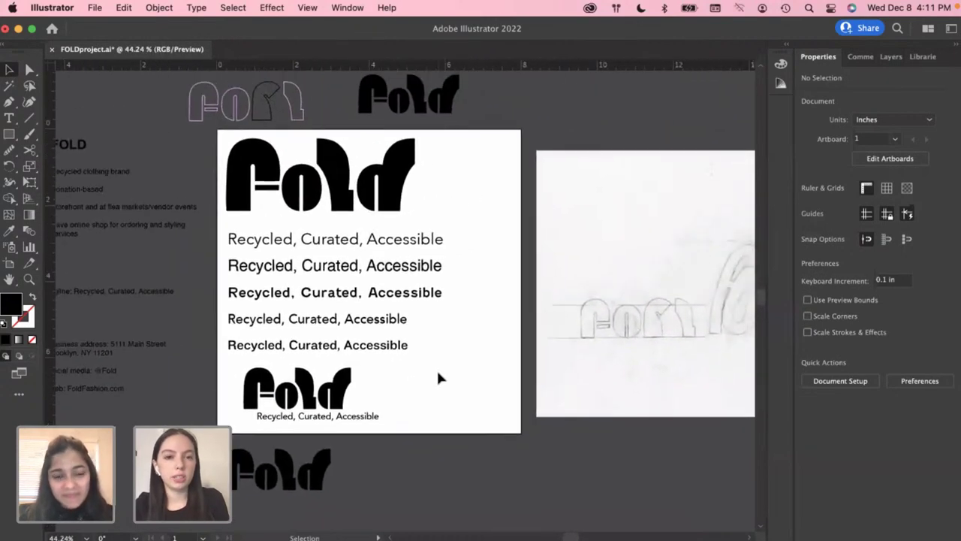
Scale the pencil sketch image down to about 5.5 in wide and place it beside the artboard
left_click(628, 317)
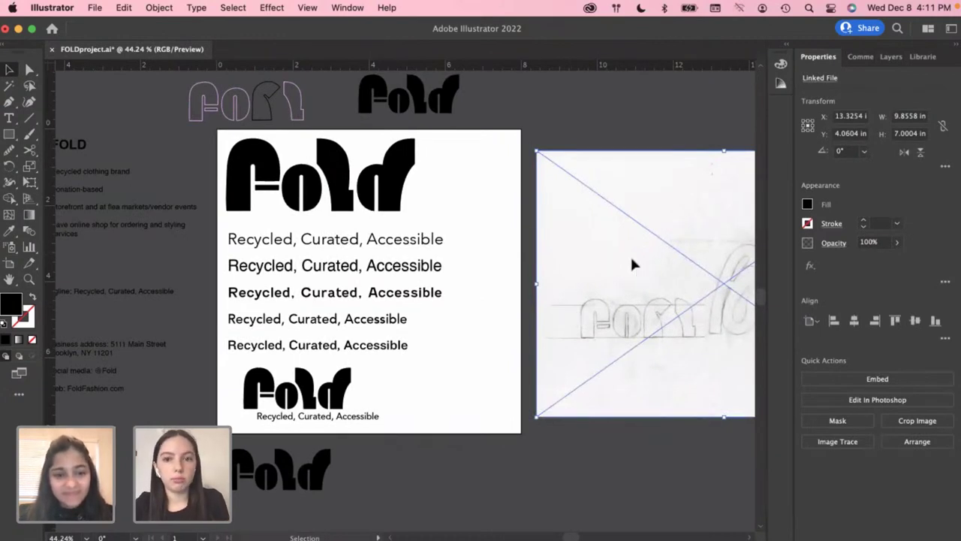
left_click_drag(631, 259, 560, 362)
mouse_move(464, 254)
left_mouse_down()
mouse_move(571, 305)
mouse_move(631, 371)
left_mouse_up()
mouse_move(688, 414)
left_mouse_down()
mouse_move(580, 184)
mouse_move(586, 166)
mouse_move(598, 171)
mouse_move(624, 141)
left_mouse_up()
left_click(624, 284)
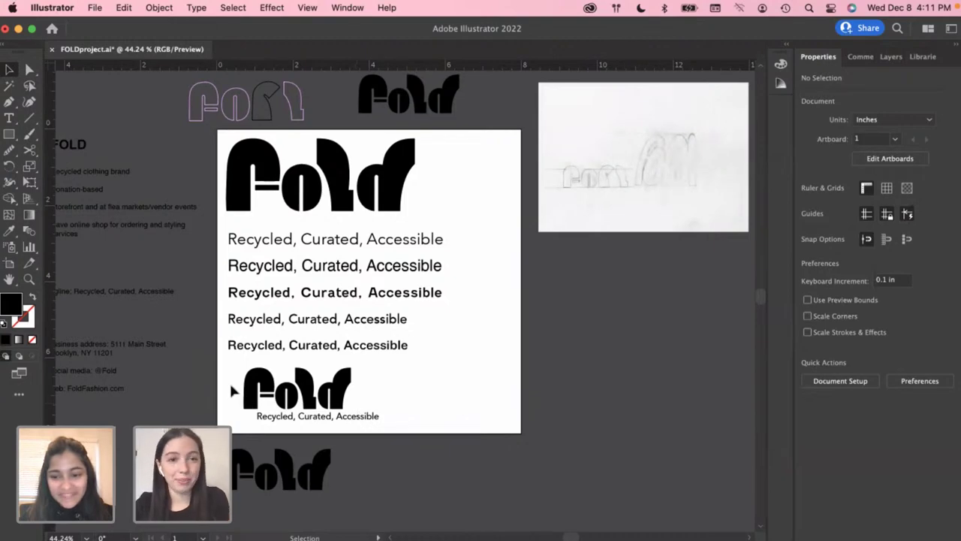
scroll(231, 388, "up", 2)
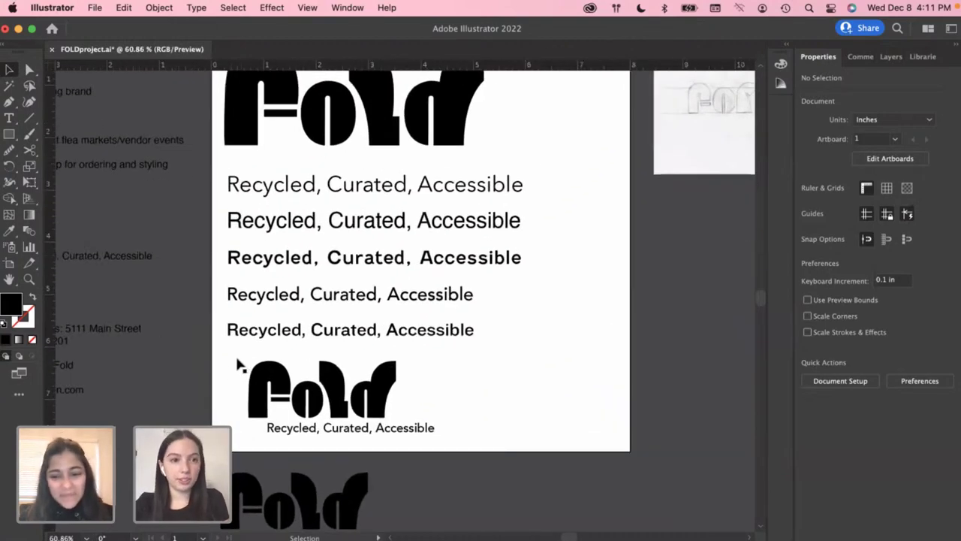
left_click_drag(229, 354, 358, 396)
key("super+z")
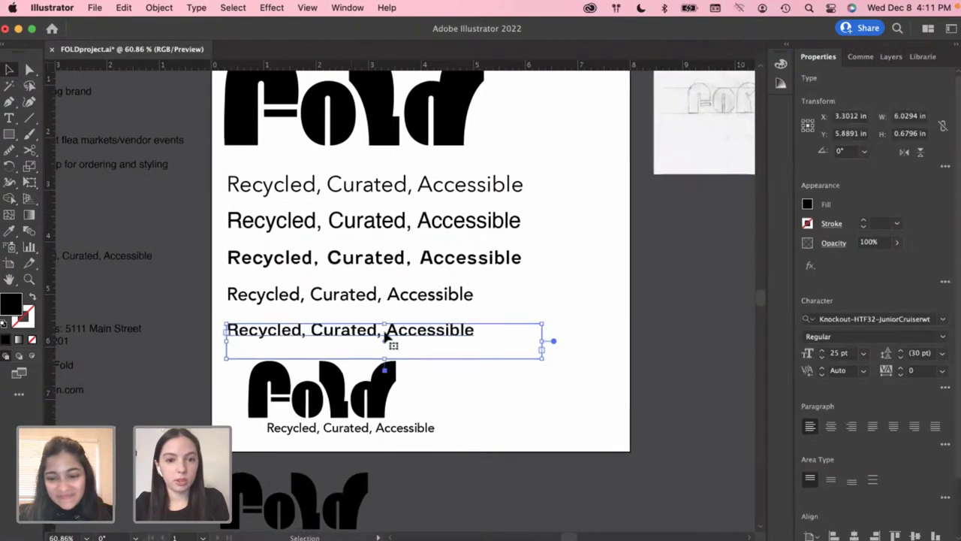
left_click(481, 386)
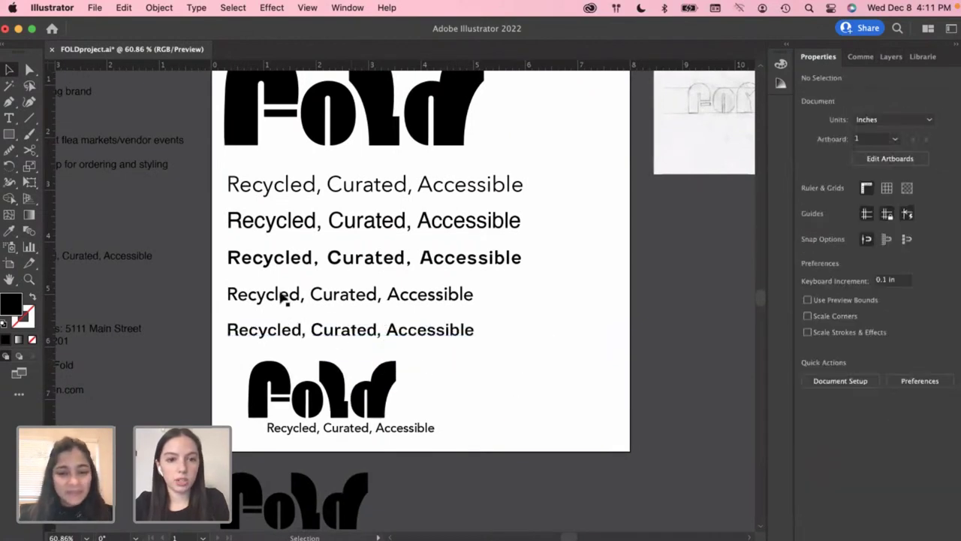
left_click_drag(285, 301, 282, 291)
left_click_drag(290, 332, 285, 311)
left_click(502, 379)
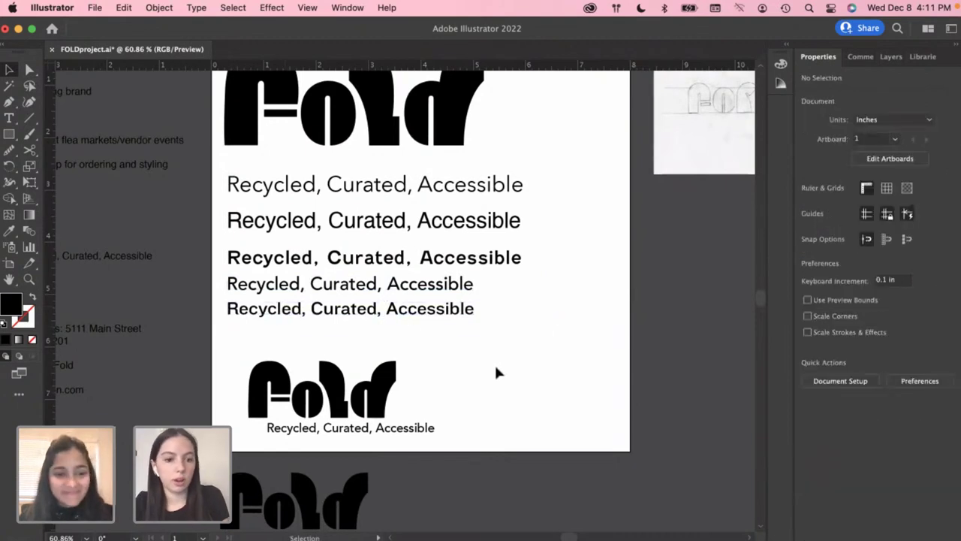
scroll(494, 363, "down", 3)
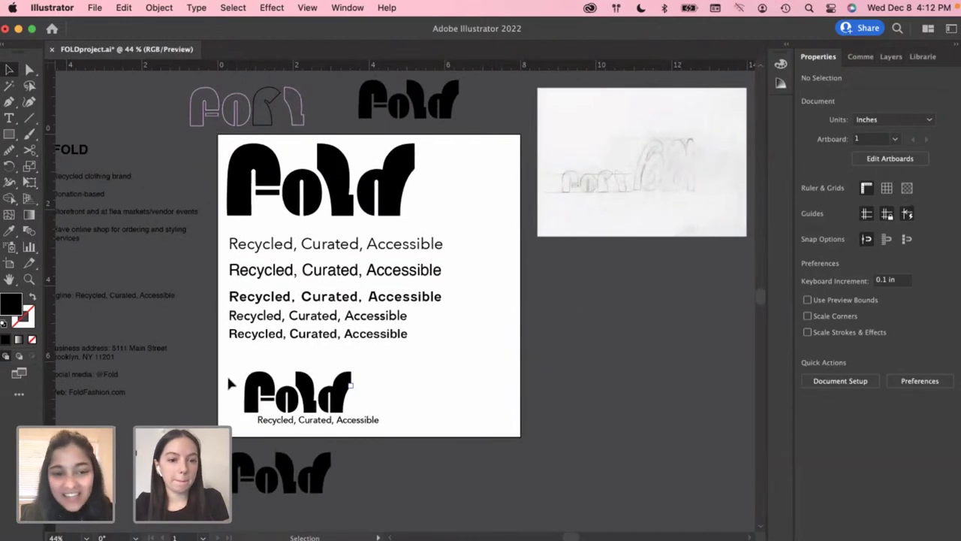
left_click_drag(229, 382, 442, 438)
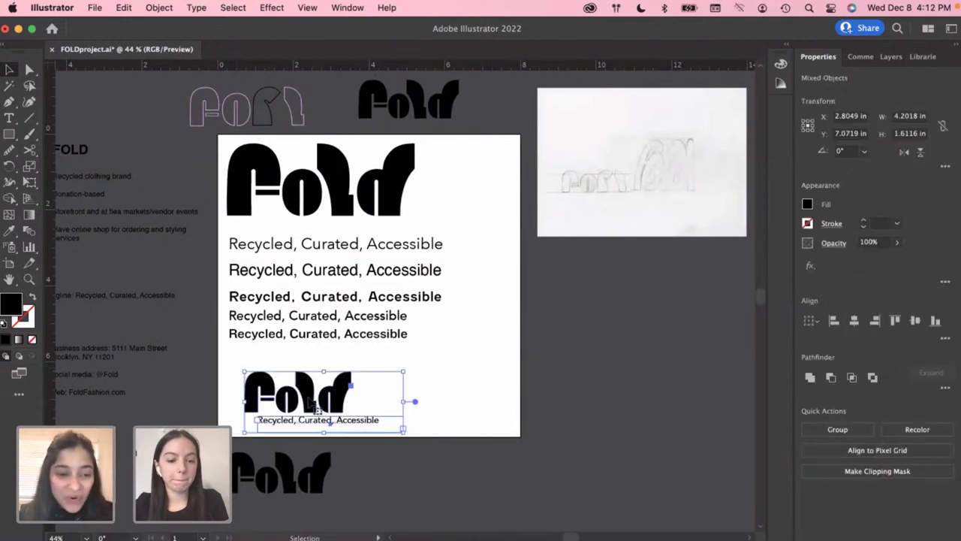
left_click(465, 387)
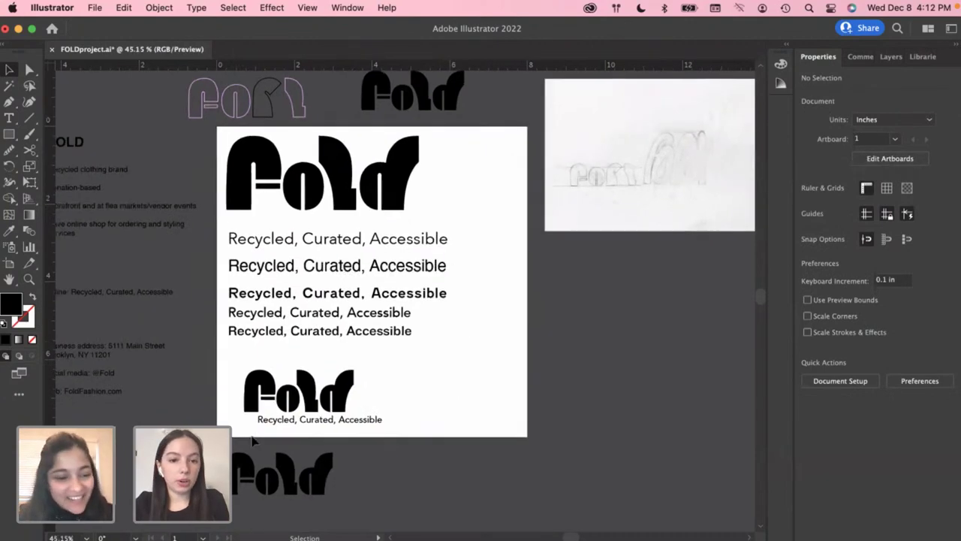
scroll(255, 402, "up", 5)
left_click_drag(204, 307, 564, 424)
left_click(512, 400)
scroll(510, 395, "right", 3)
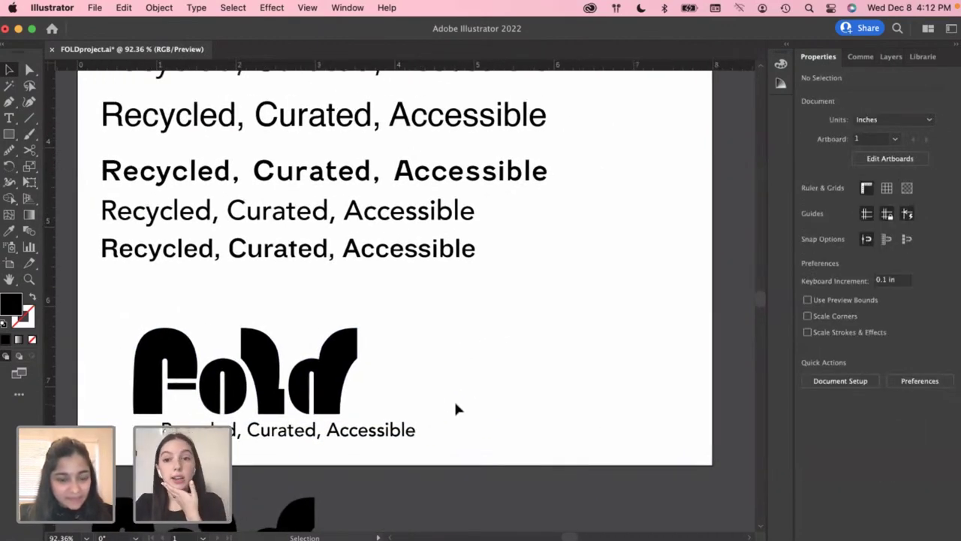
scroll(456, 408, "down", 3)
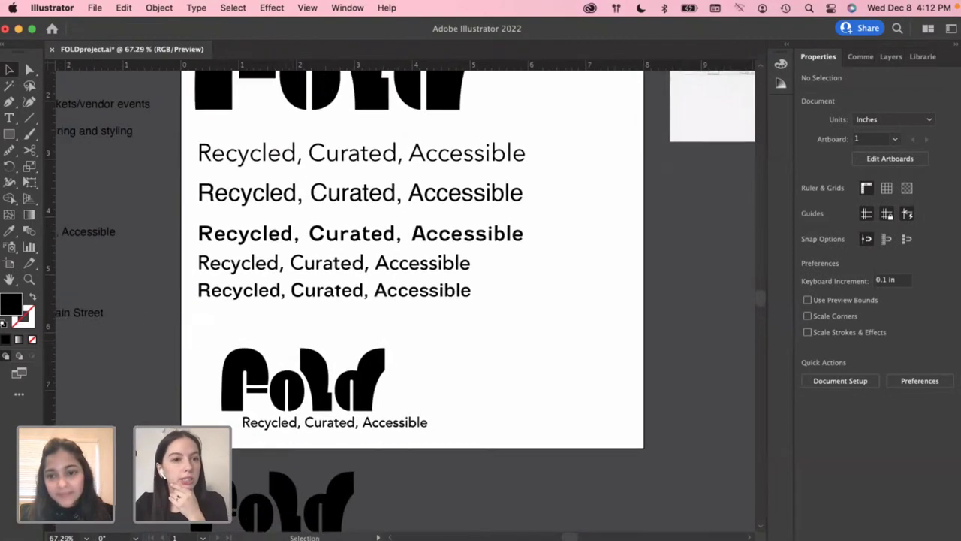
Draw a black circle with the Ellipse tool to the right of the tagline options
left_click_drag(9, 137, 72, 165)
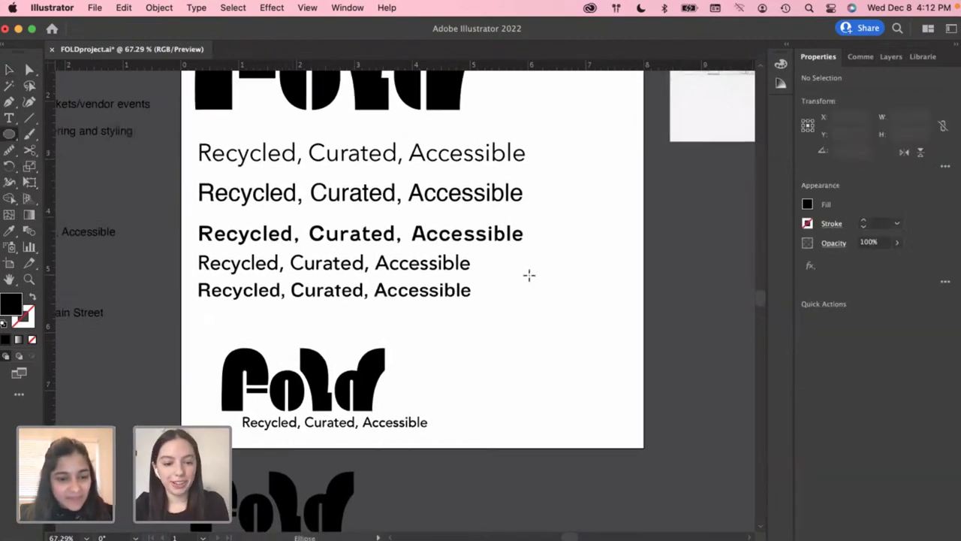
left_click_drag(533, 275, 599, 314)
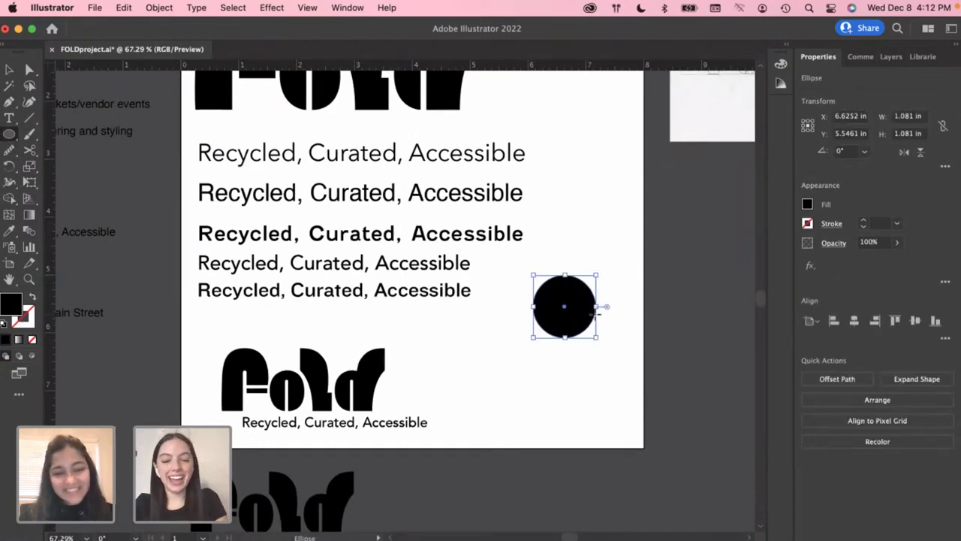
key("v")
scroll(542, 341, "down", 3)
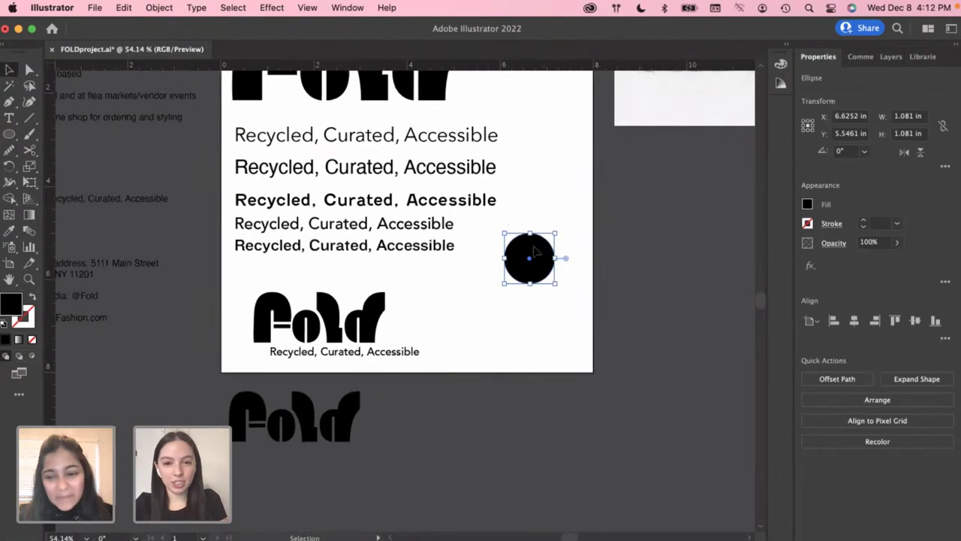
left_click_drag(534, 251, 500, 302)
left_click(481, 376)
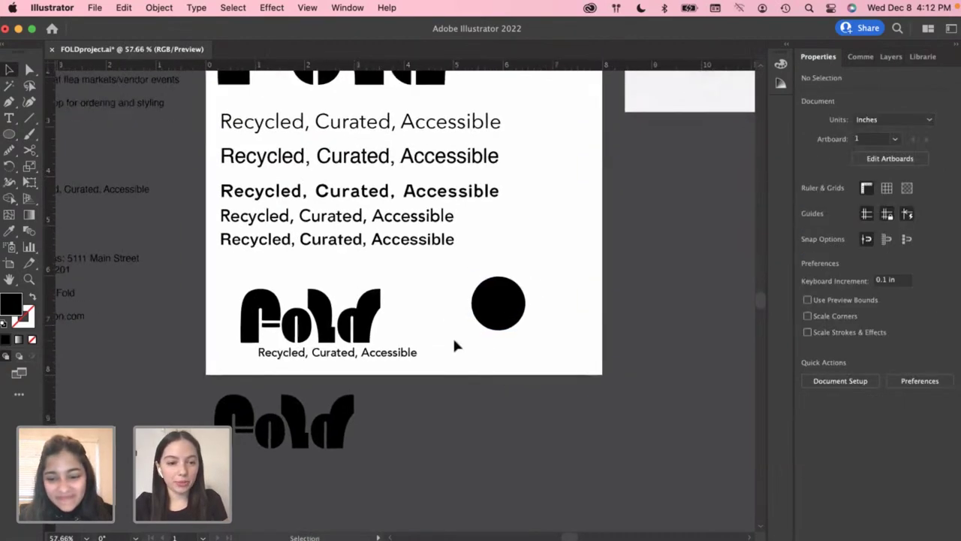
scroll(454, 345, "up", 2)
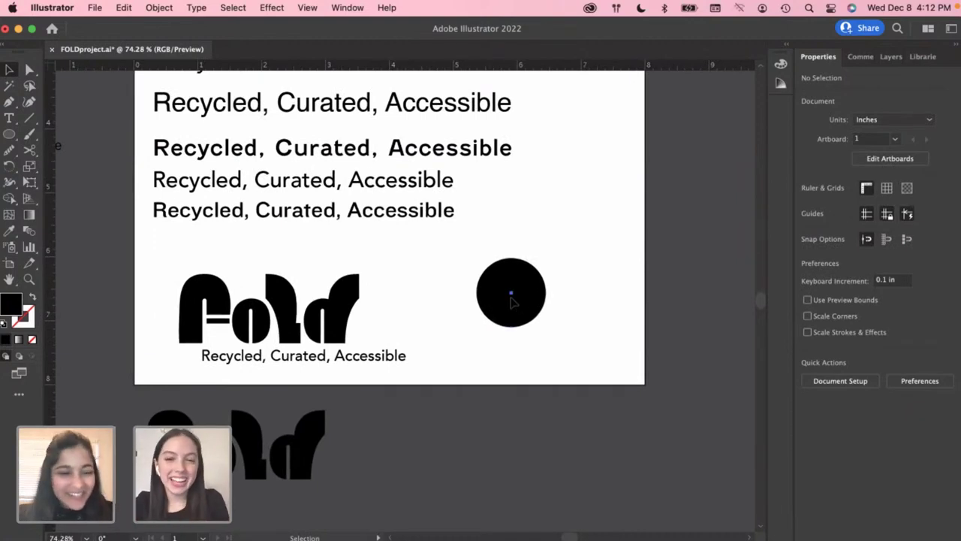
Duplicate the circle right and down into a 2×2 grid of 1.081 in circles
left_click(511, 295)
left_click_drag(513, 308, 594, 307)
left_click_drag(515, 295, 515, 388)
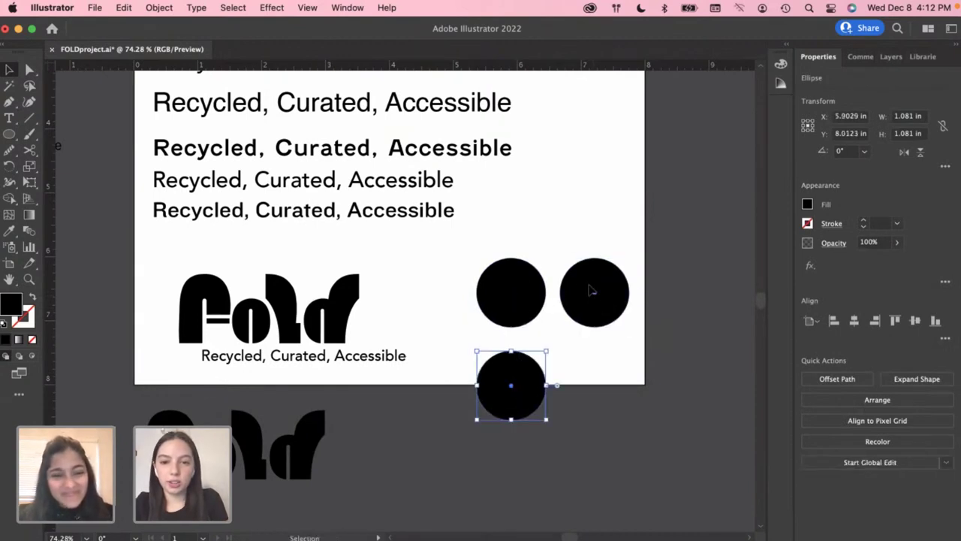
left_click_drag(594, 292, 590, 386)
left_click(547, 337)
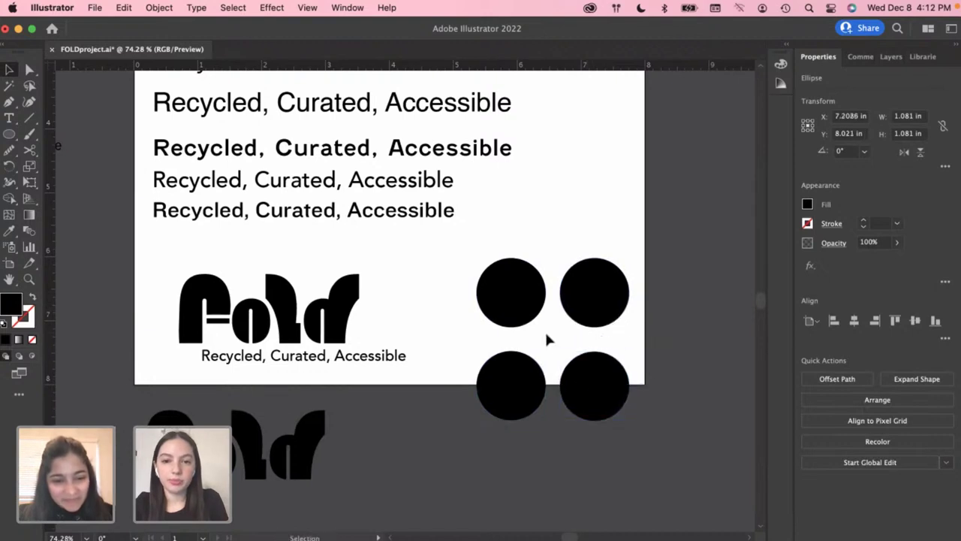
left_click(511, 301)
left_click(567, 232)
left_click(530, 295)
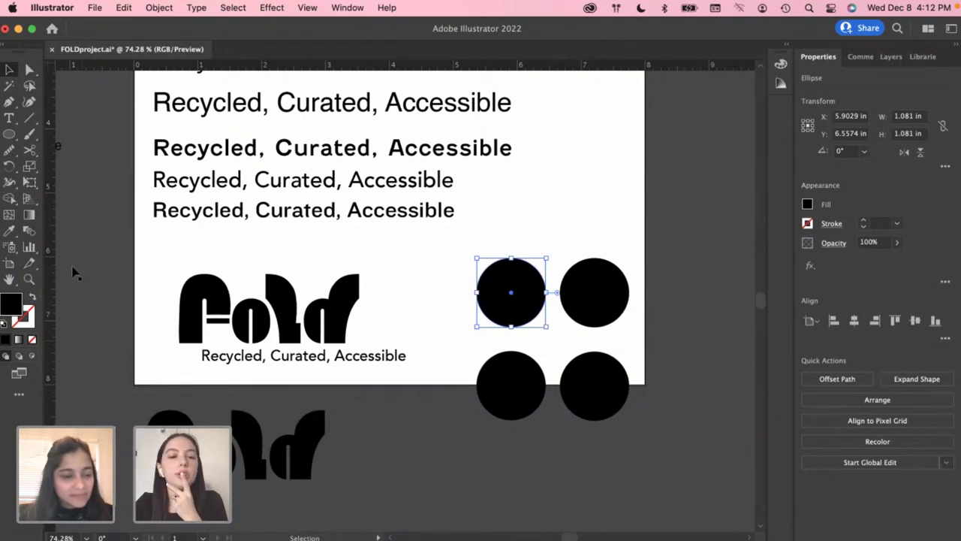
Fill the top-left palette circle with a saturated red instead of black
double_click(12, 305)
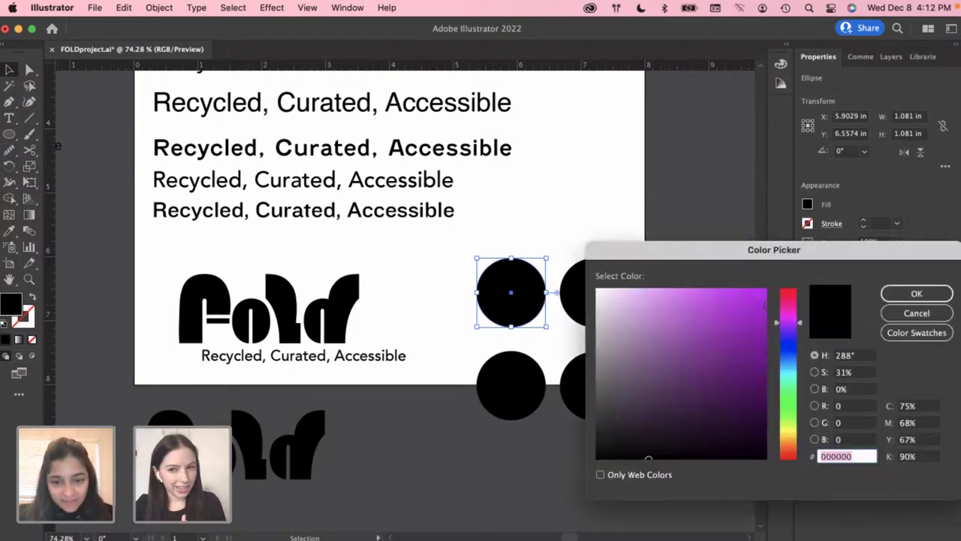
left_click_drag(787, 309, 786, 305)
left_click_drag(787, 300, 783, 293)
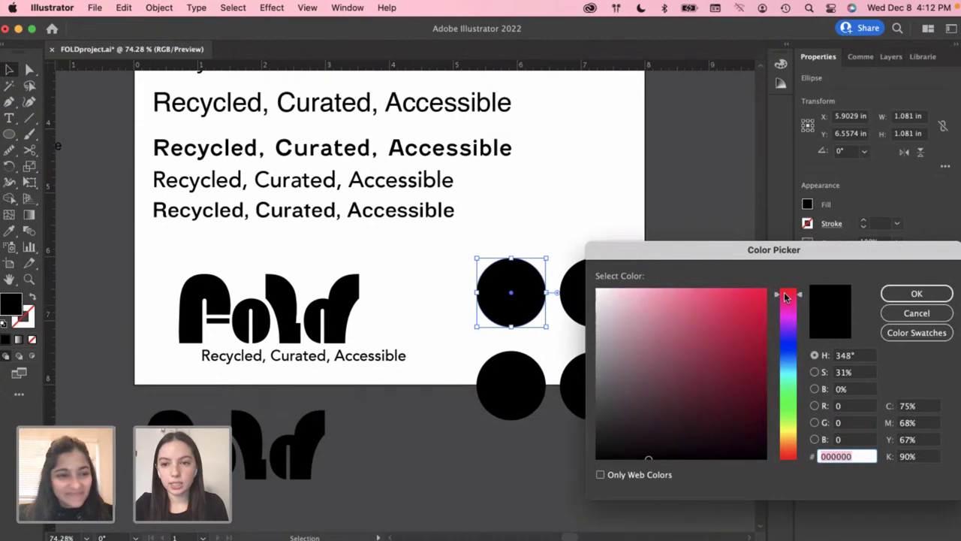
left_click_drag(714, 307, 726, 310)
left_click_drag(786, 293, 784, 459)
left_click(732, 313)
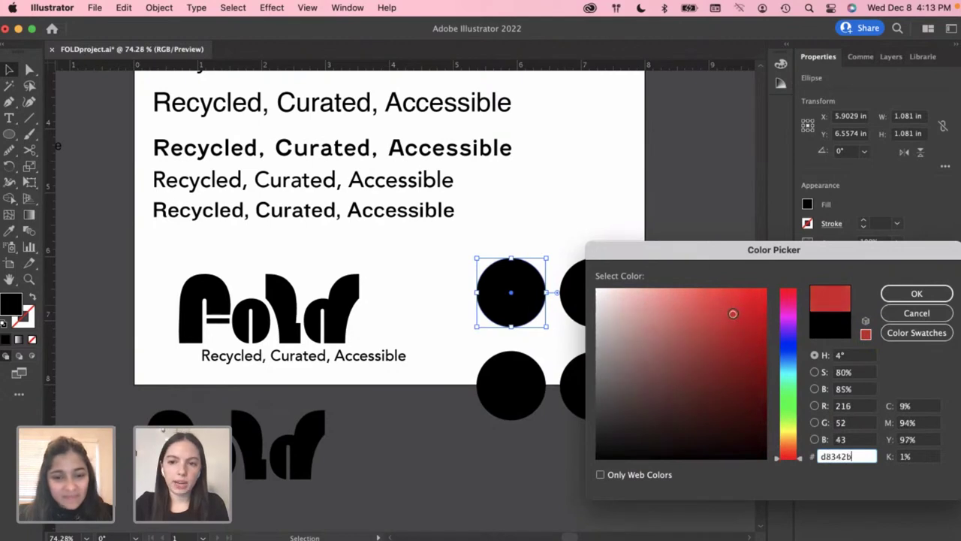
left_click(736, 312)
left_click(911, 295)
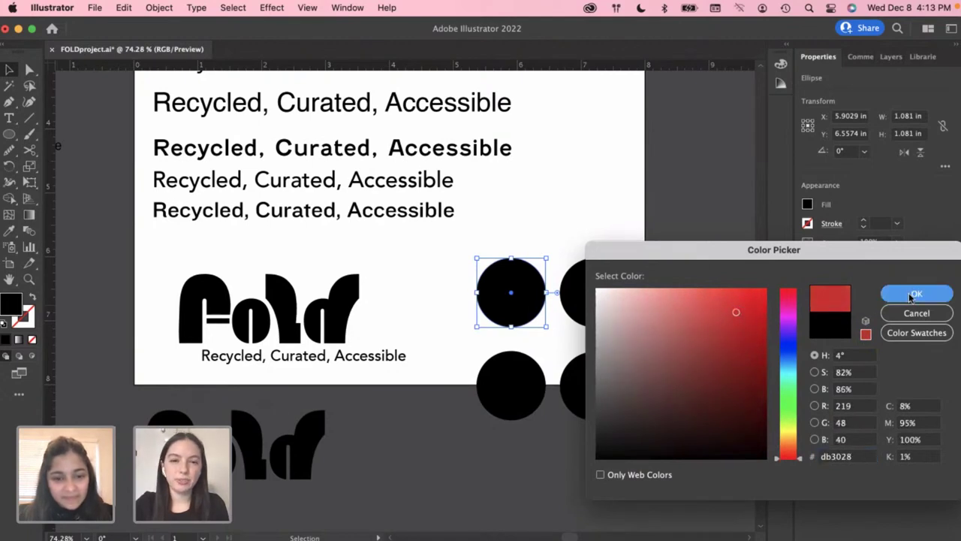
left_click(635, 232)
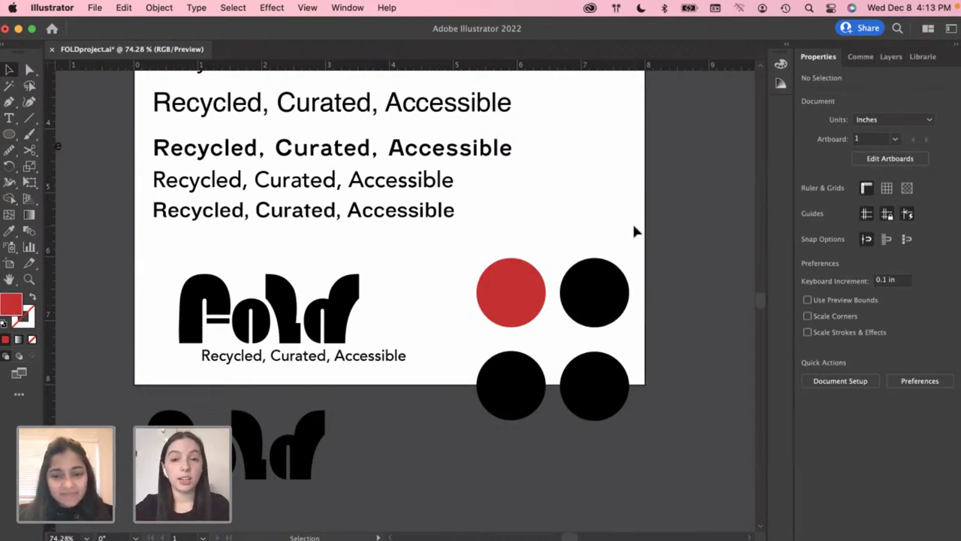
Soften the top-left circle's red to a muted brick red
left_click(601, 289)
left_click(525, 286)
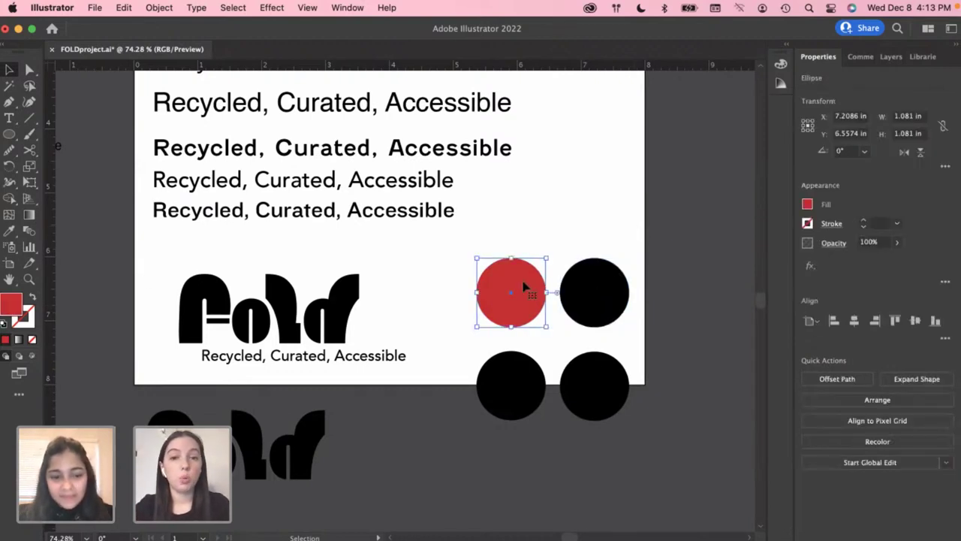
double_click(18, 303)
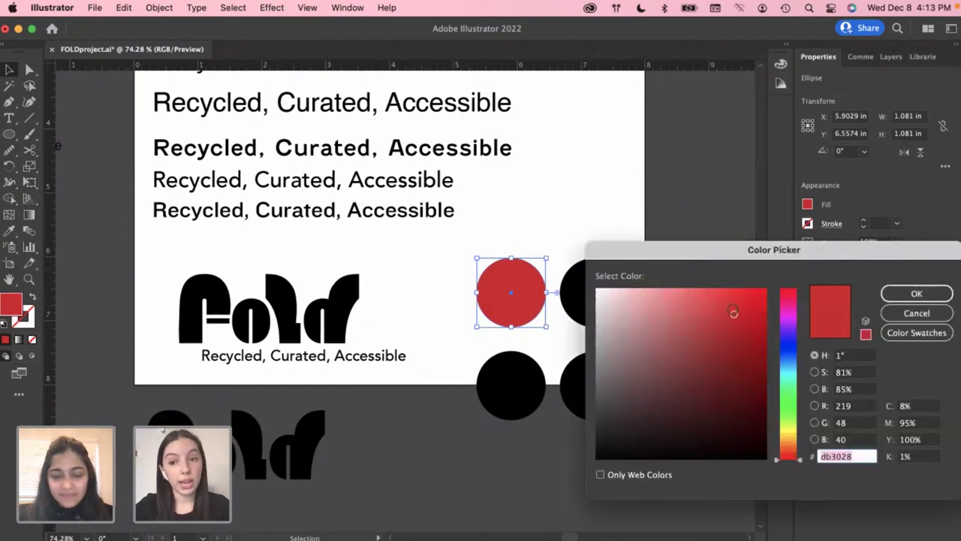
left_click_drag(734, 311, 709, 318)
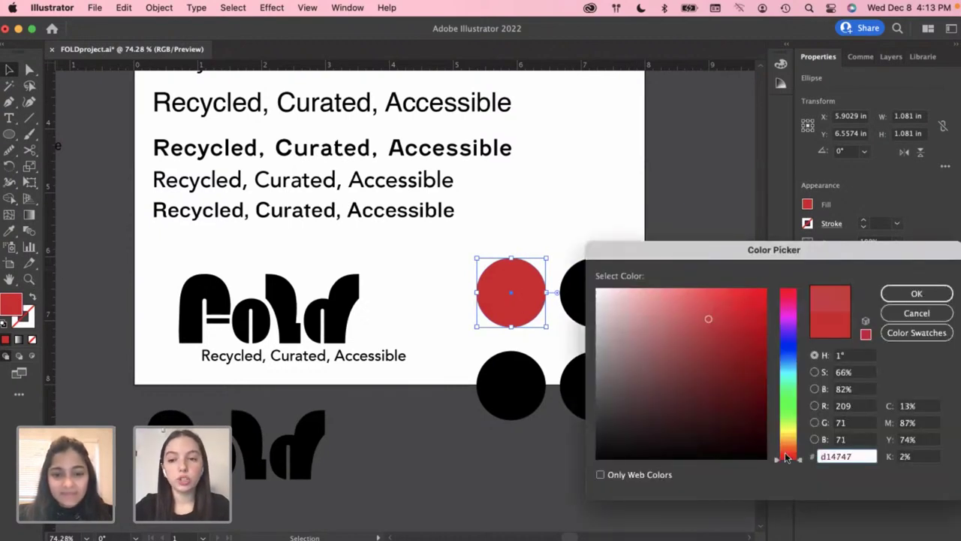
left_click_drag(787, 458, 785, 454)
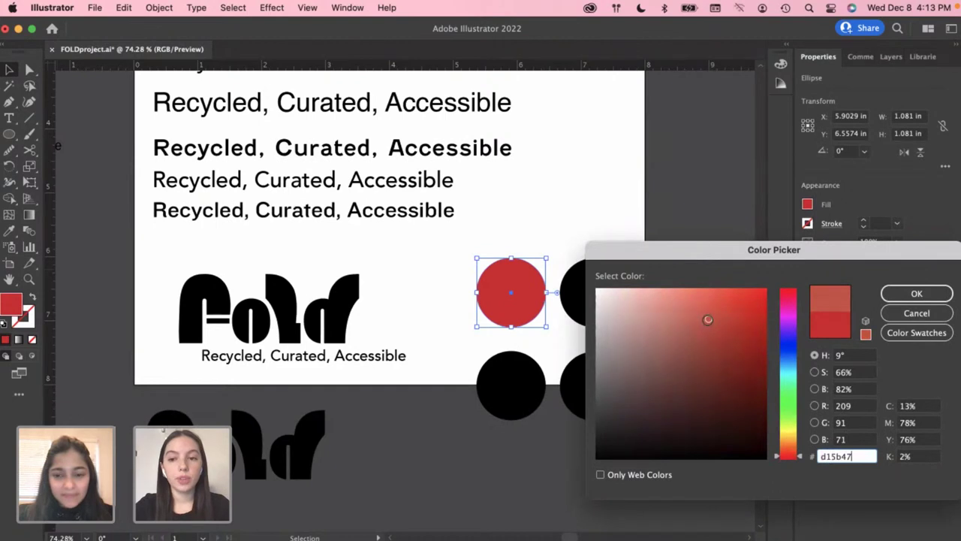
left_click_drag(708, 320, 710, 321)
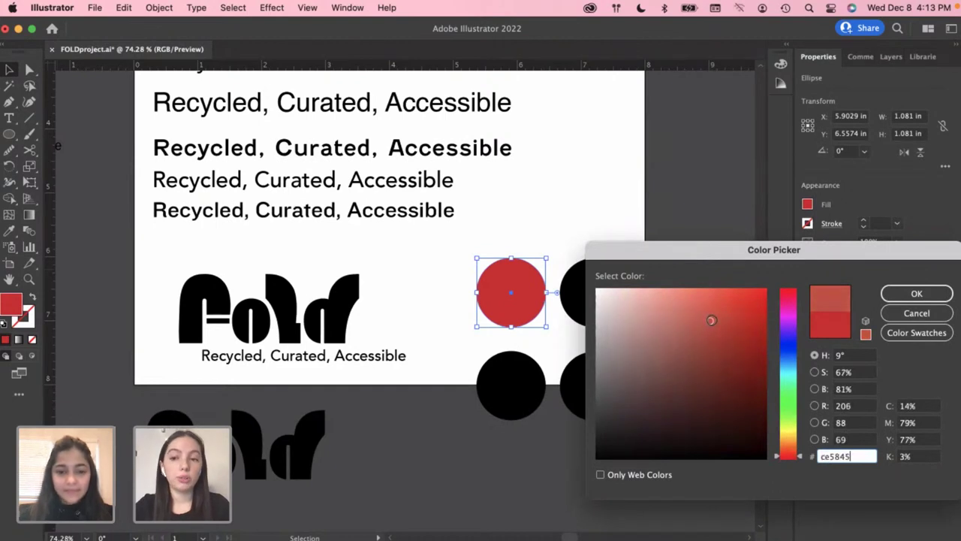
left_click(891, 300)
left_click(731, 283)
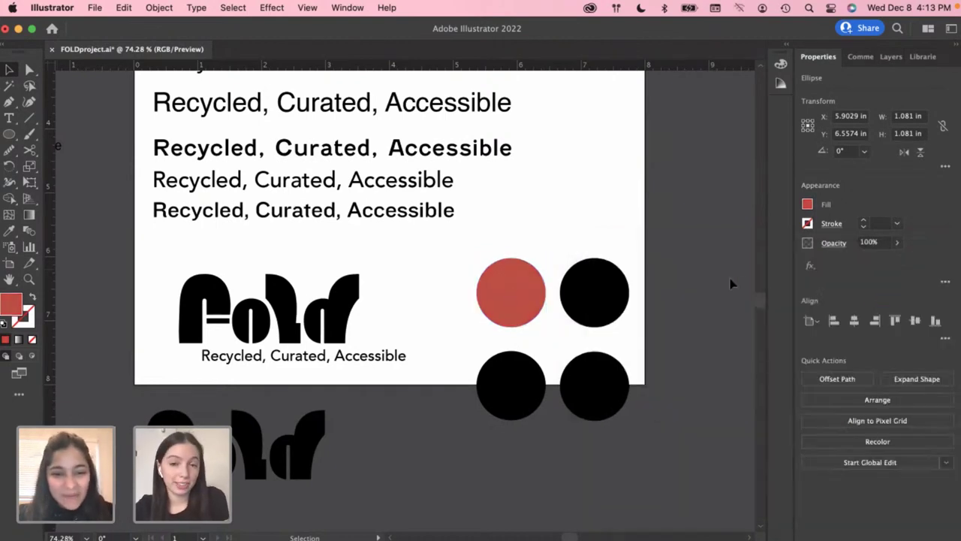
Fill the top-right black circle with a pale pink
left_click(617, 298)
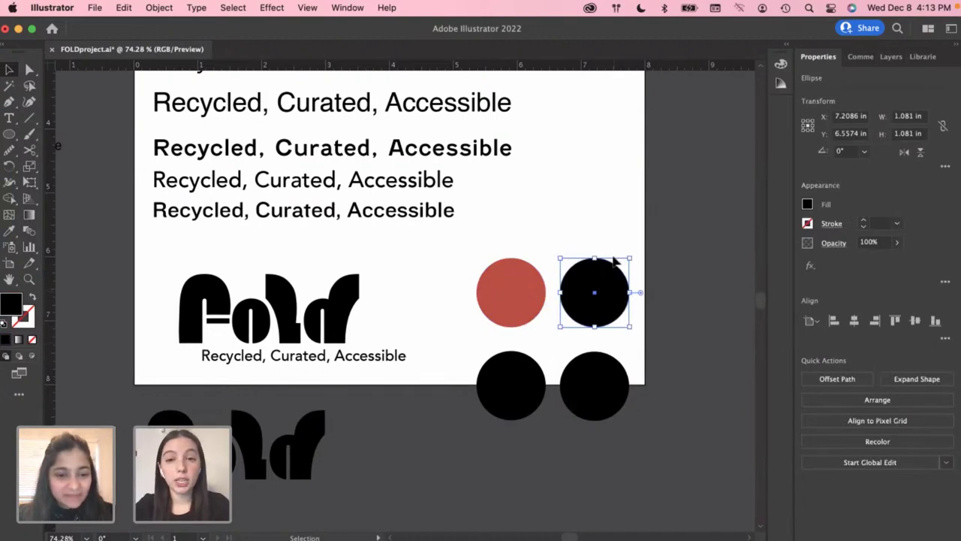
left_click(643, 258)
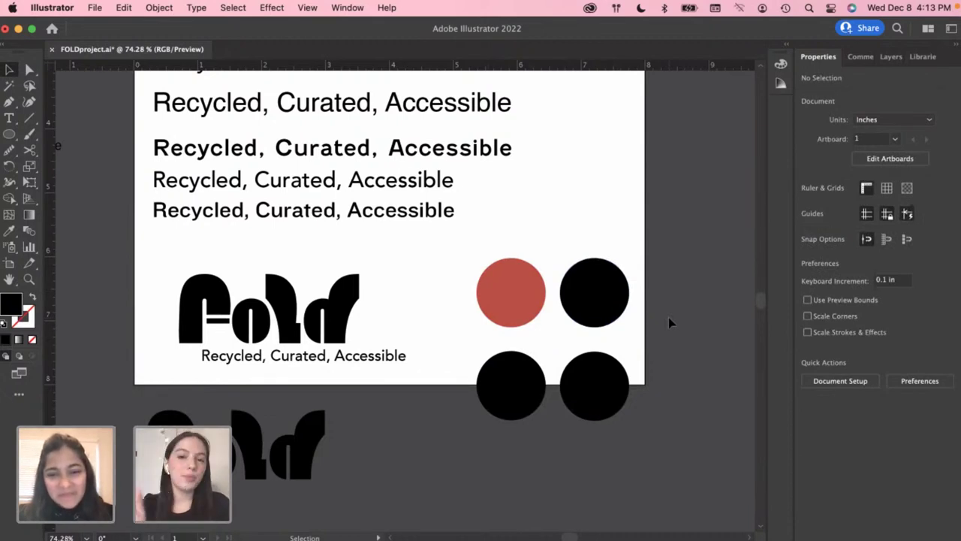
left_click(609, 303)
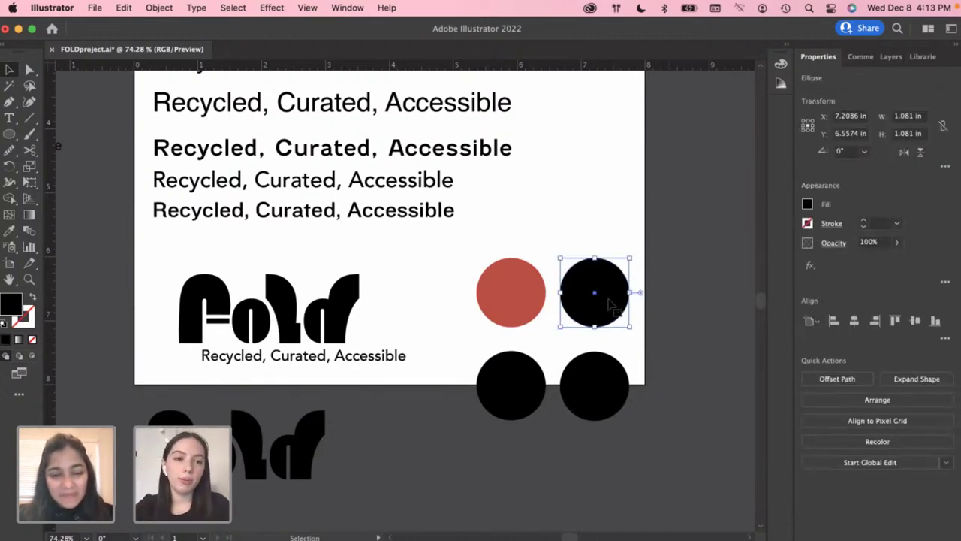
double_click(13, 306)
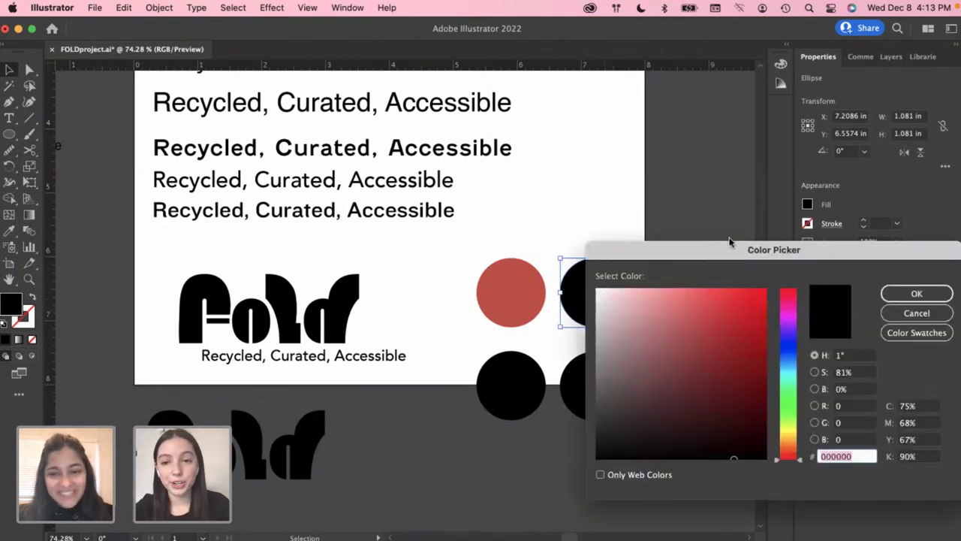
left_click_drag(733, 254, 706, 192)
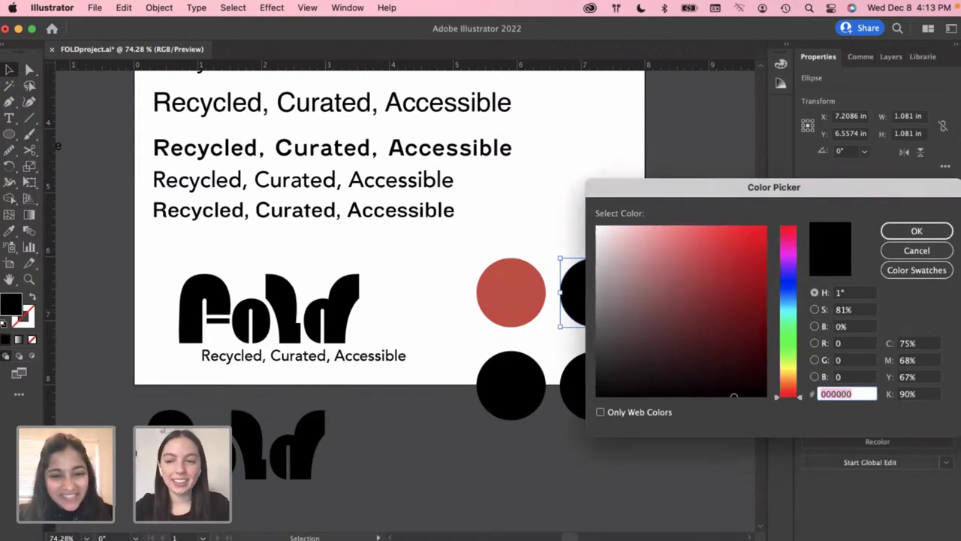
left_click_drag(824, 193, 264, 181)
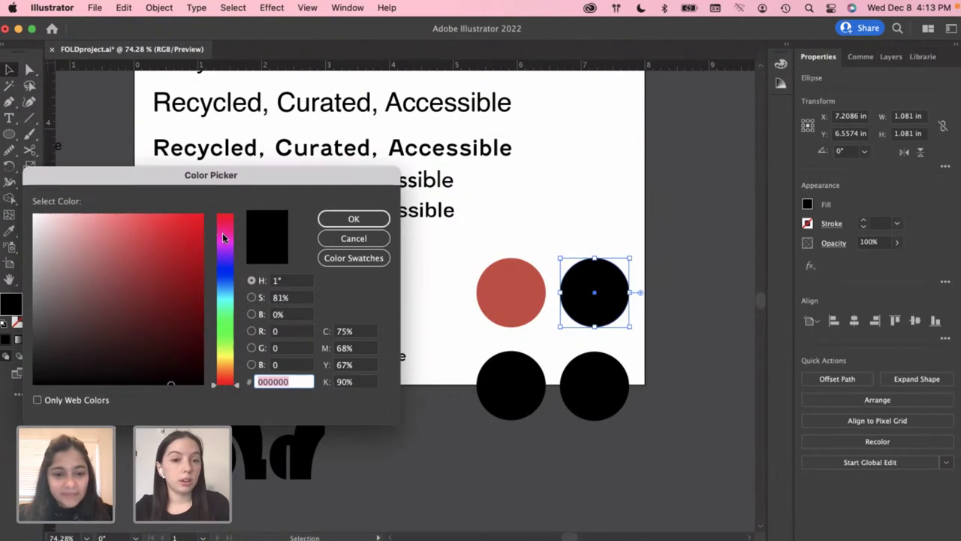
left_click_drag(224, 243, 225, 238)
left_click(90, 226)
left_click_drag(90, 226, 61, 233)
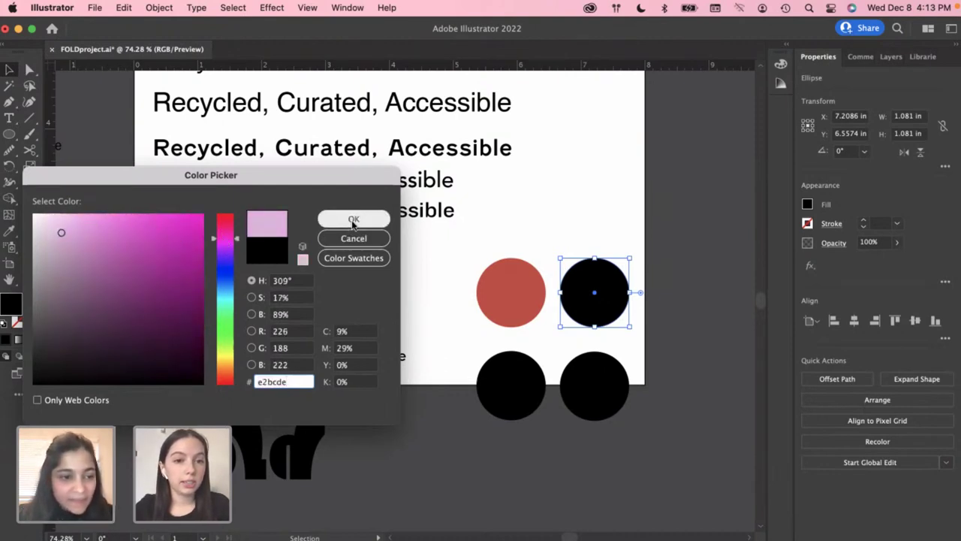
left_click(354, 218)
Shift the top-right circle's pink toward pale lavender #cbbde0
left_click(544, 220)
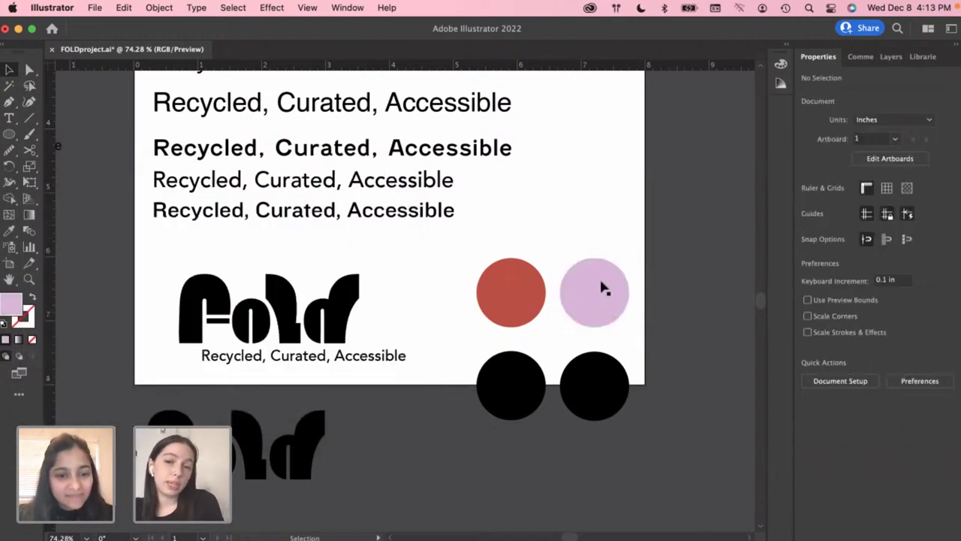
left_click(605, 285)
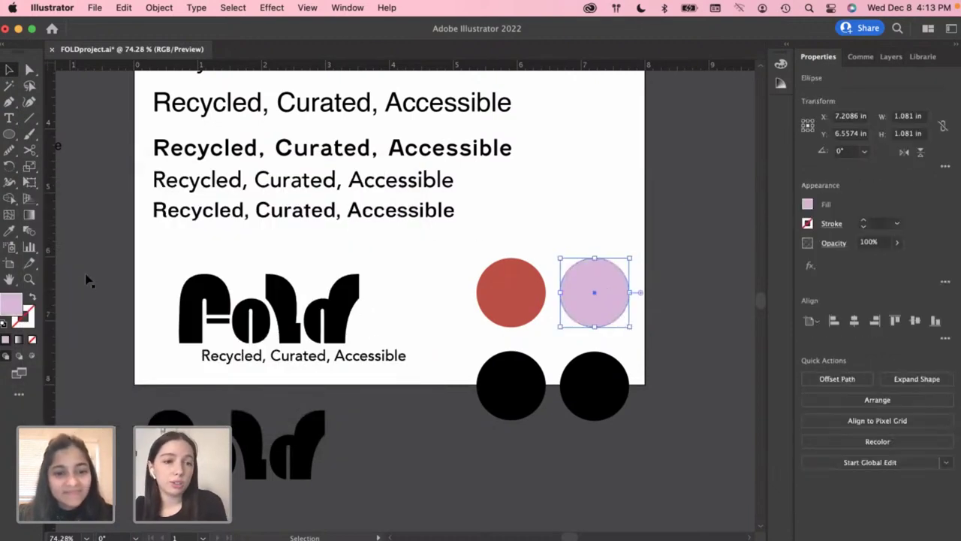
double_click(11, 306)
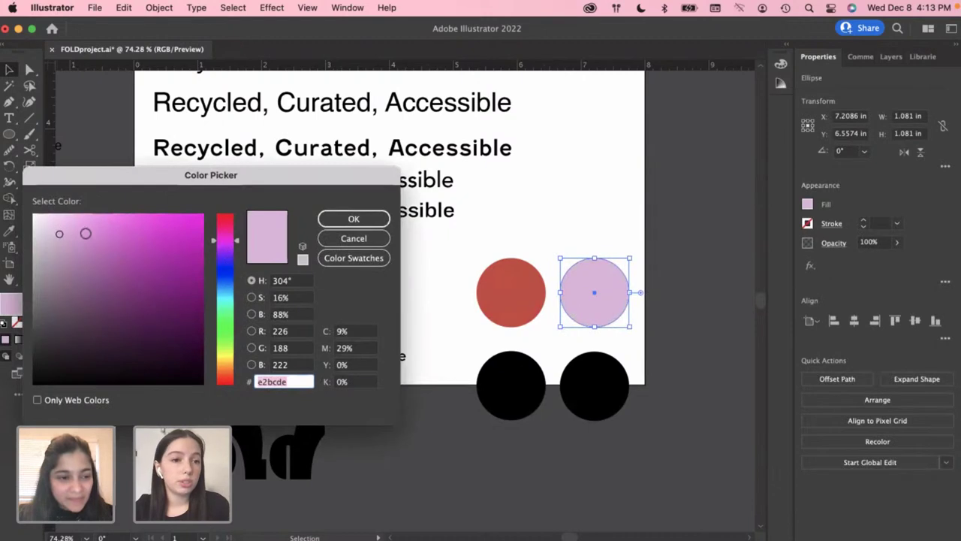
left_click_drag(217, 240, 223, 259)
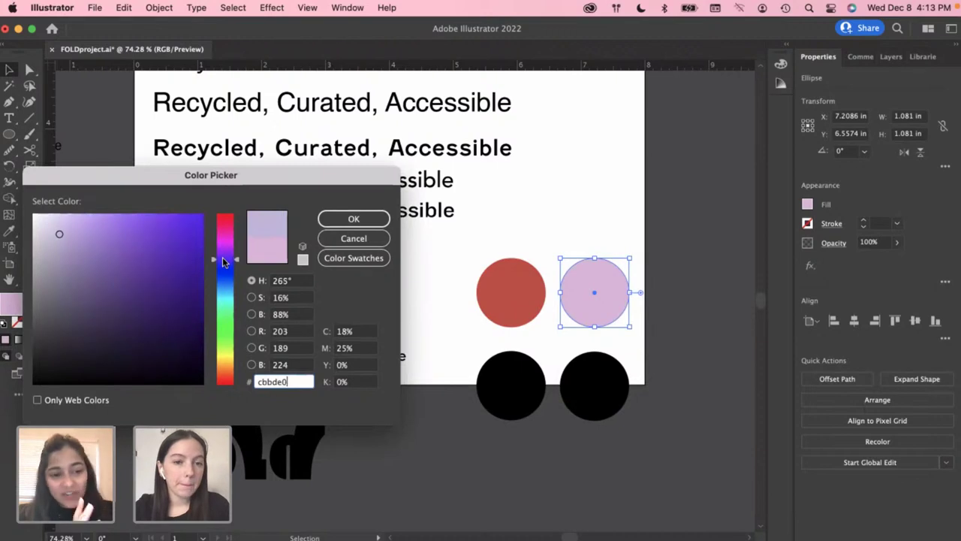
left_click(380, 219)
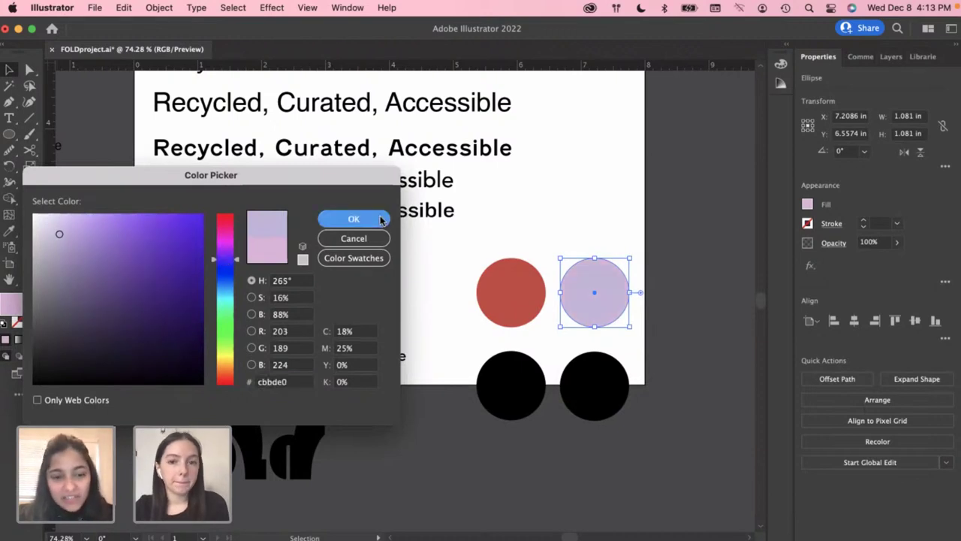
left_click(639, 195)
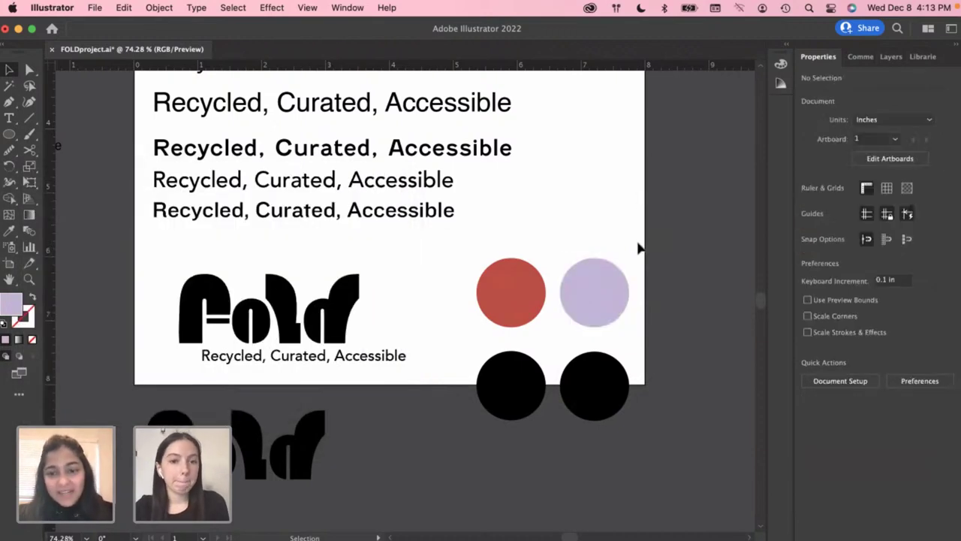
Fill the bottom-right black circle with very light periwinkle #dce0f4
left_click(610, 283)
left_click(679, 320)
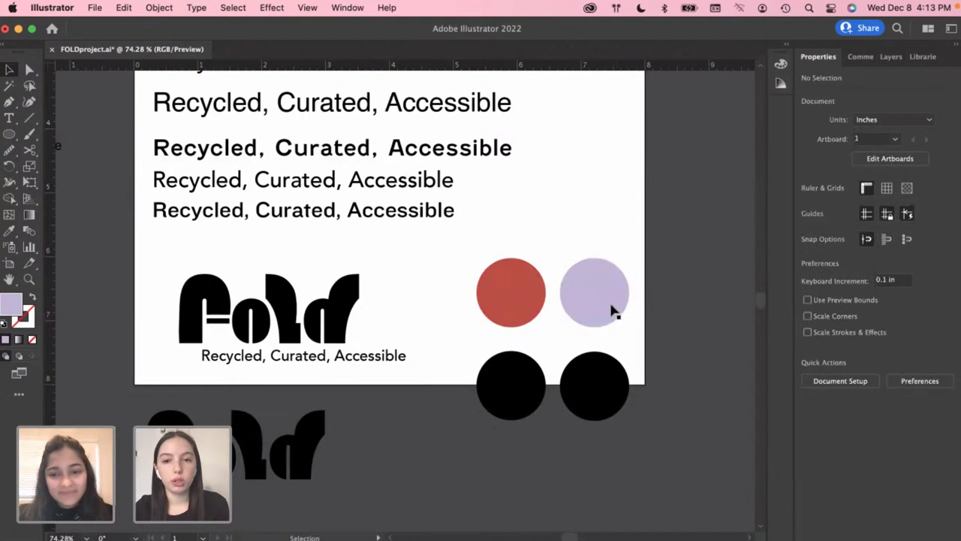
left_click(606, 376)
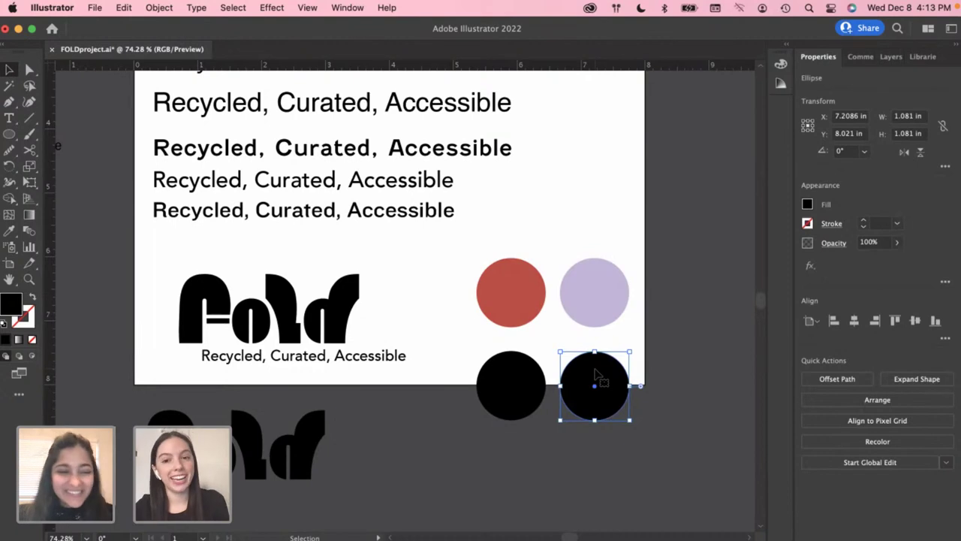
double_click(9, 305)
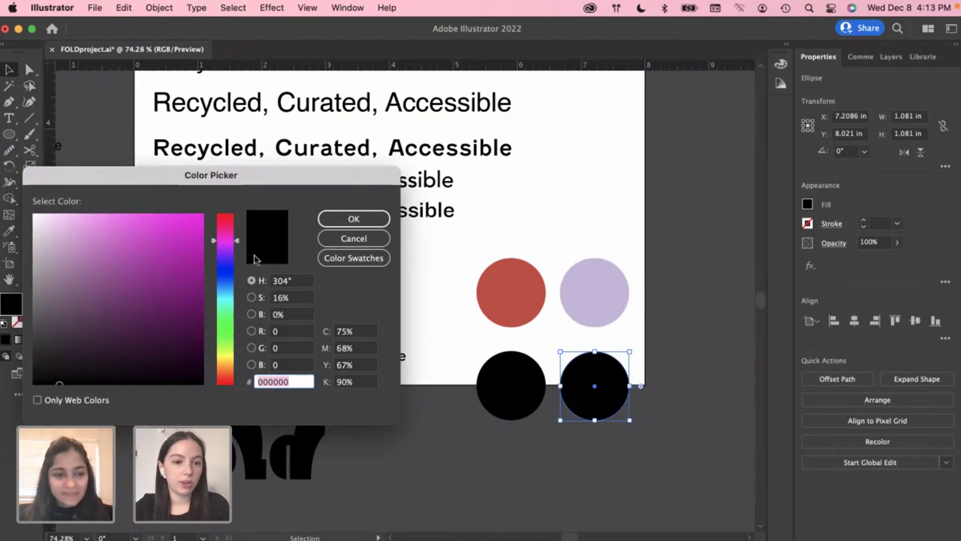
left_click_drag(229, 242, 214, 276)
left_click_drag(65, 236, 49, 220)
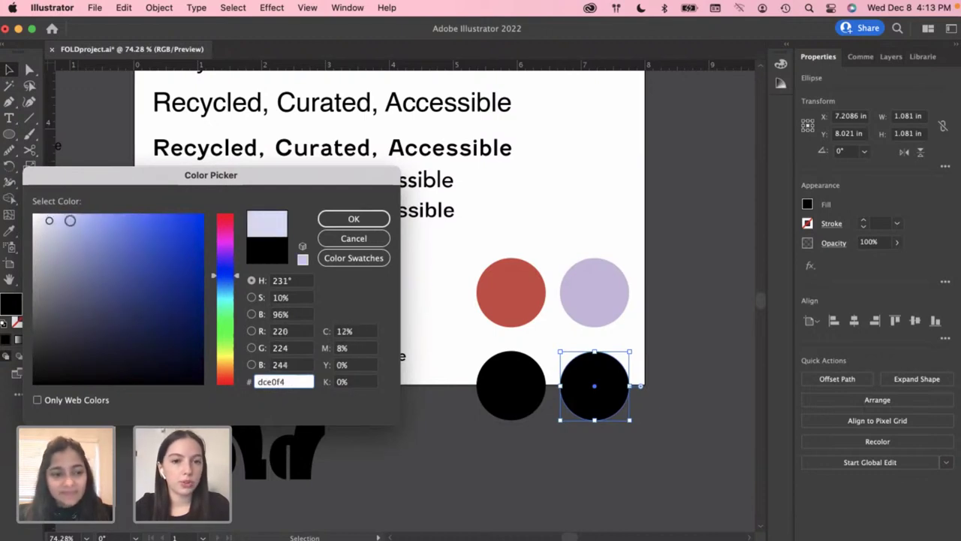
left_click(367, 219)
left_click(649, 241)
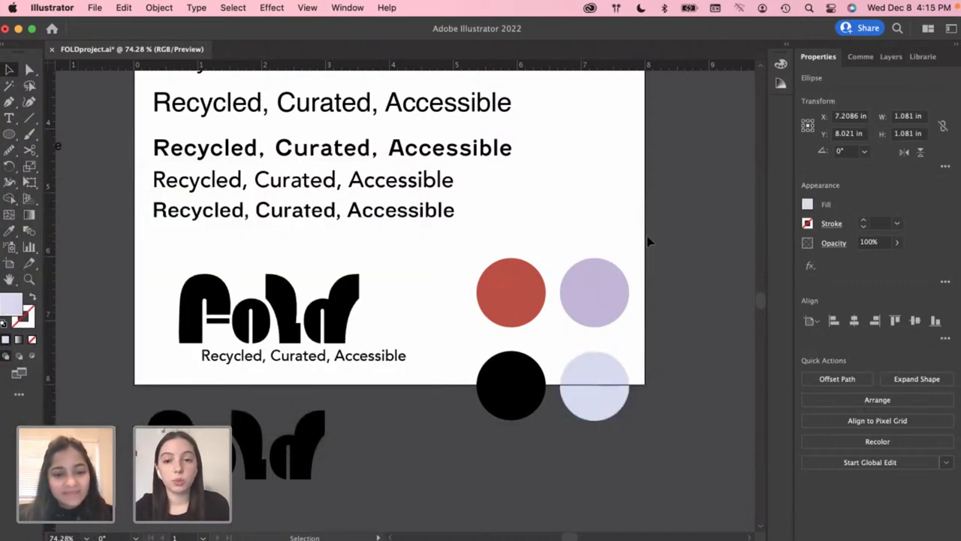
Move the fourth tagline line left and narrow its text box
left_click(507, 386)
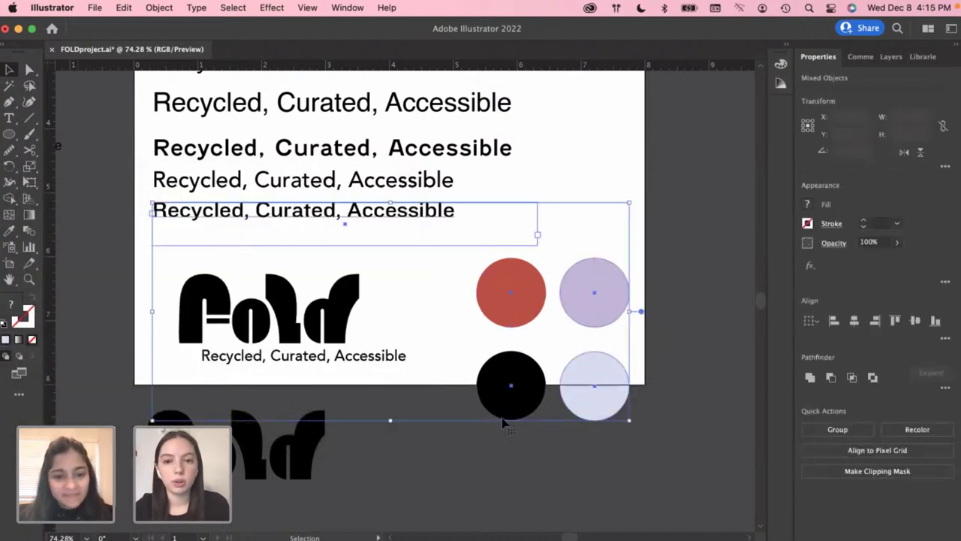
left_click(662, 425)
left_click_drag(362, 212, 314, 207)
mouse_move(464, 236)
left_mouse_down()
mouse_move(530, 223)
mouse_move(467, 223)
left_mouse_up()
left_click(667, 241)
Shift all four palette circles higher on the artboard
left_click_drag(643, 248, 523, 353)
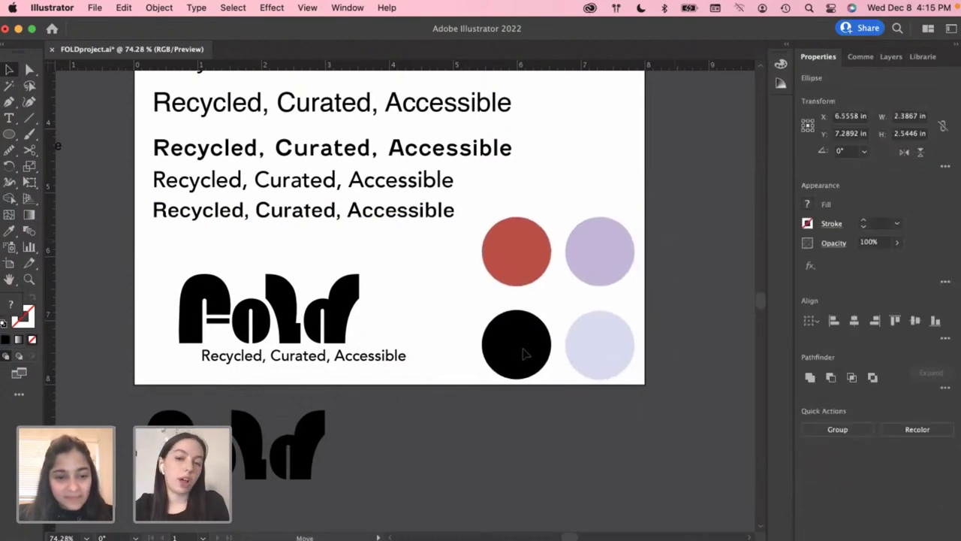
left_click(594, 412)
scroll(560, 355, "up", 1)
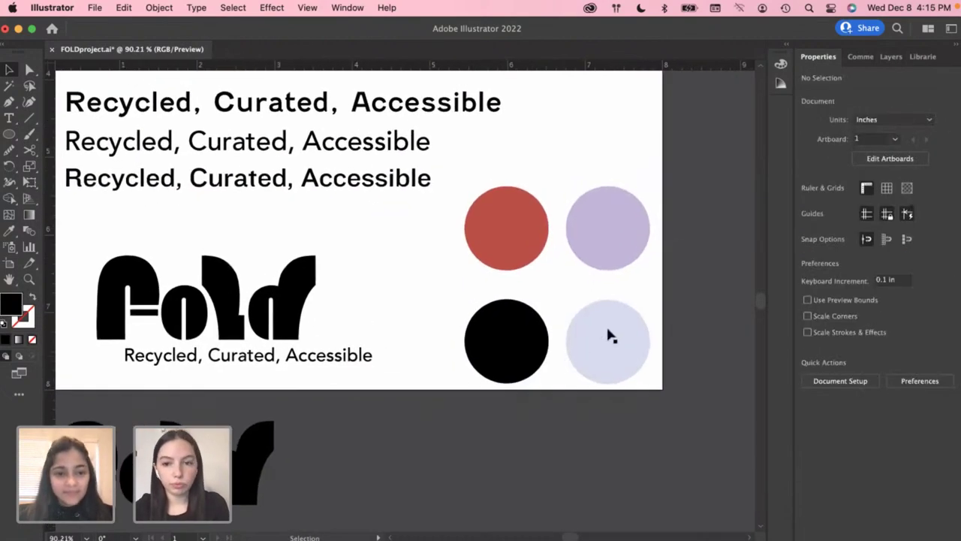
Fill the bottom-left black circle with dark green
left_click(490, 348)
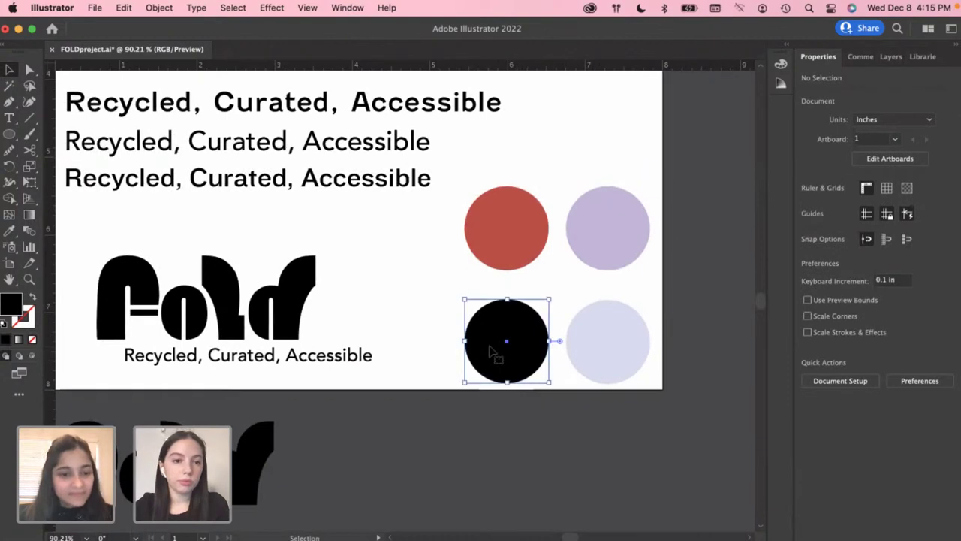
double_click(13, 303)
mouse_move(227, 314)
left_mouse_down()
mouse_move(224, 336)
mouse_move(225, 326)
mouse_move(152, 343)
left_mouse_up()
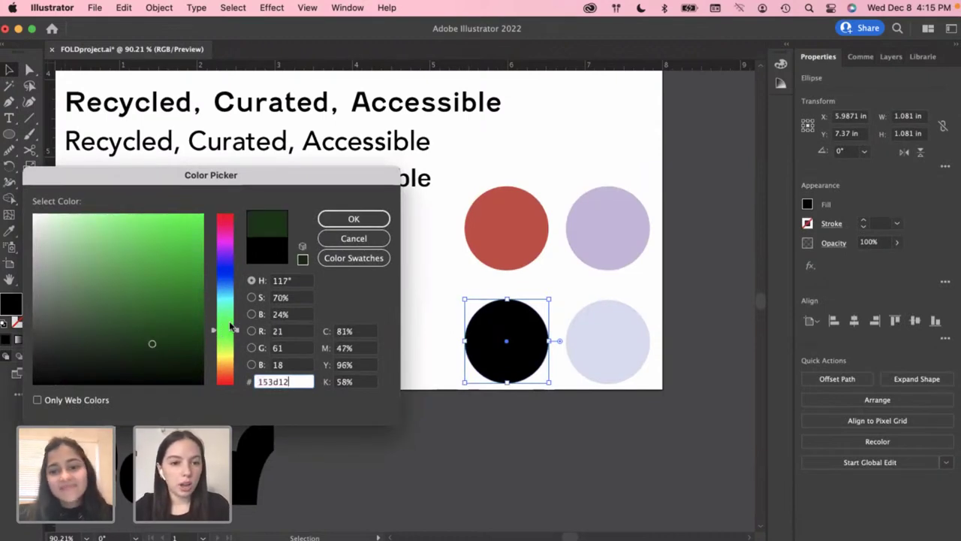
left_click(360, 219)
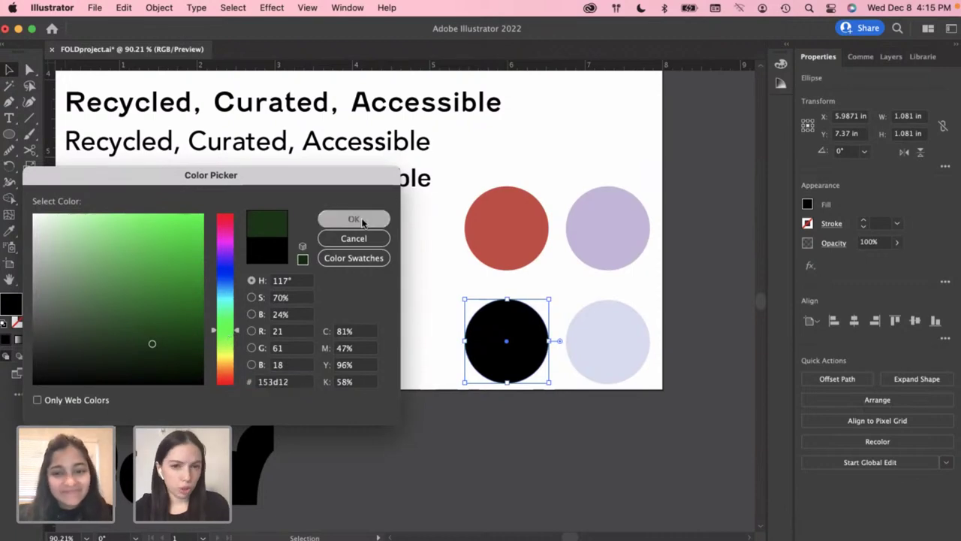
left_click(451, 284)
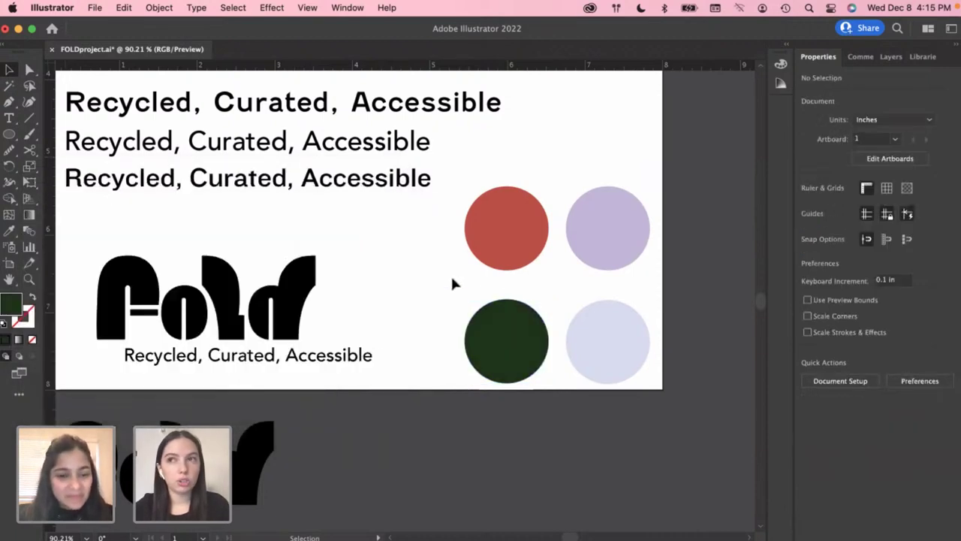
Fine-tune the bottom-left circle's fill to deep forest green #13440f
left_click(493, 318)
double_click(12, 303)
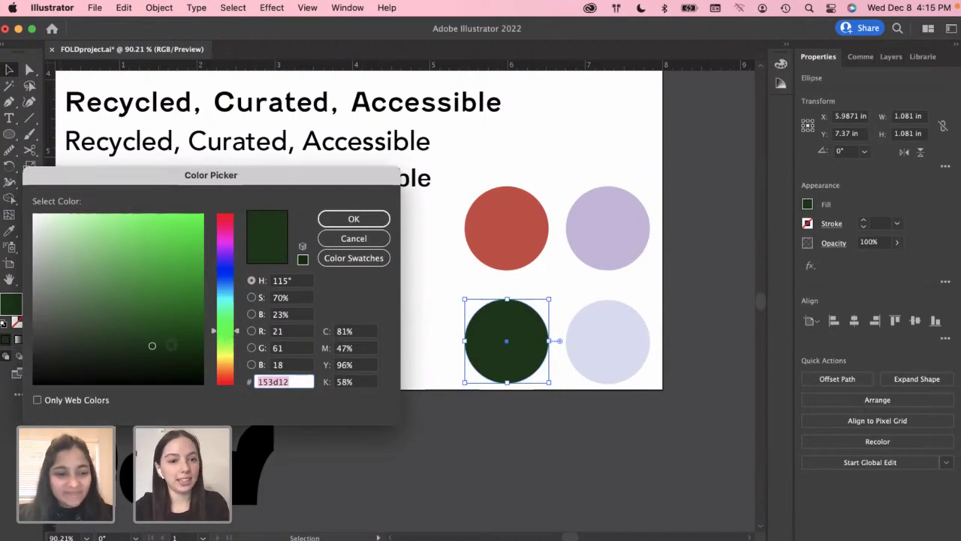
left_click_drag(170, 343, 165, 338)
left_click(353, 218)
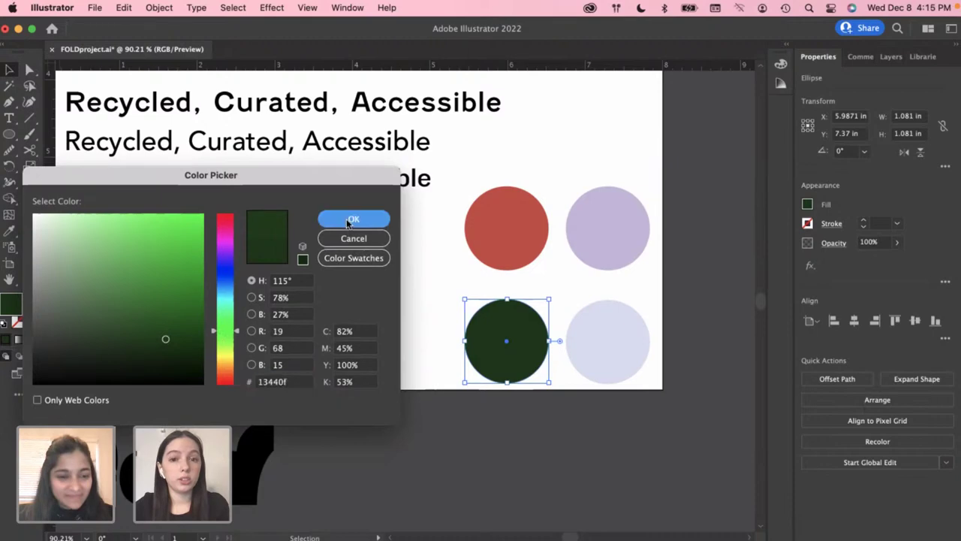
left_click(444, 307)
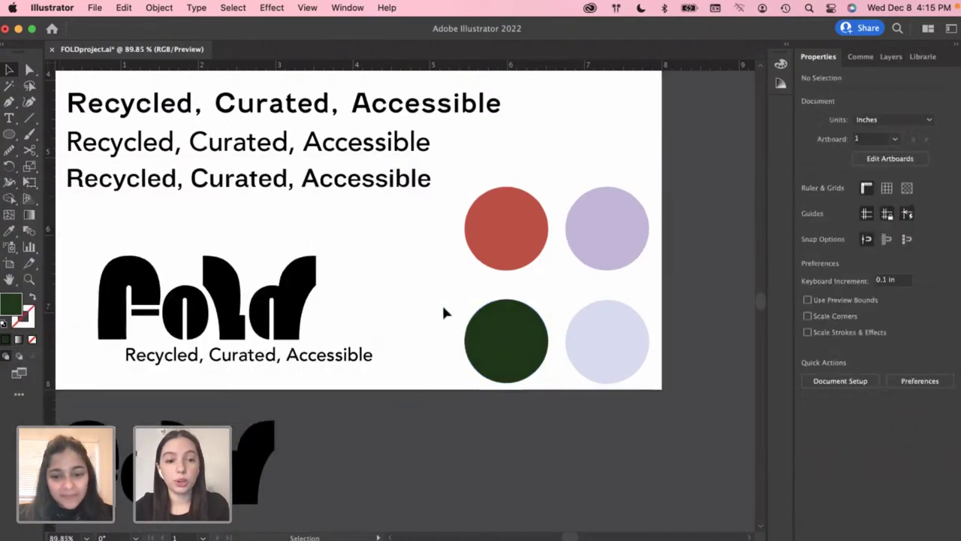
scroll(444, 307, "down", 2)
scroll(443, 312, "down", 2)
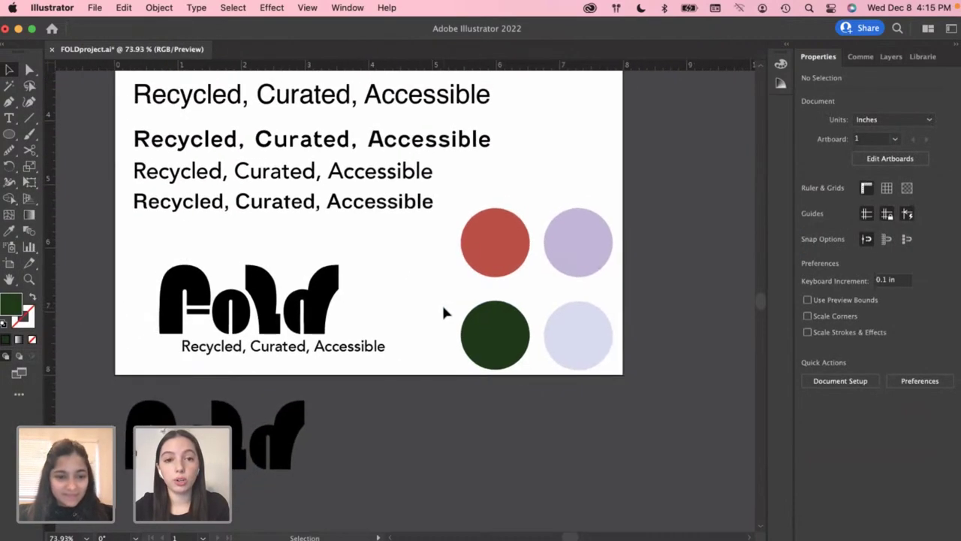
scroll(443, 311, "left", 2)
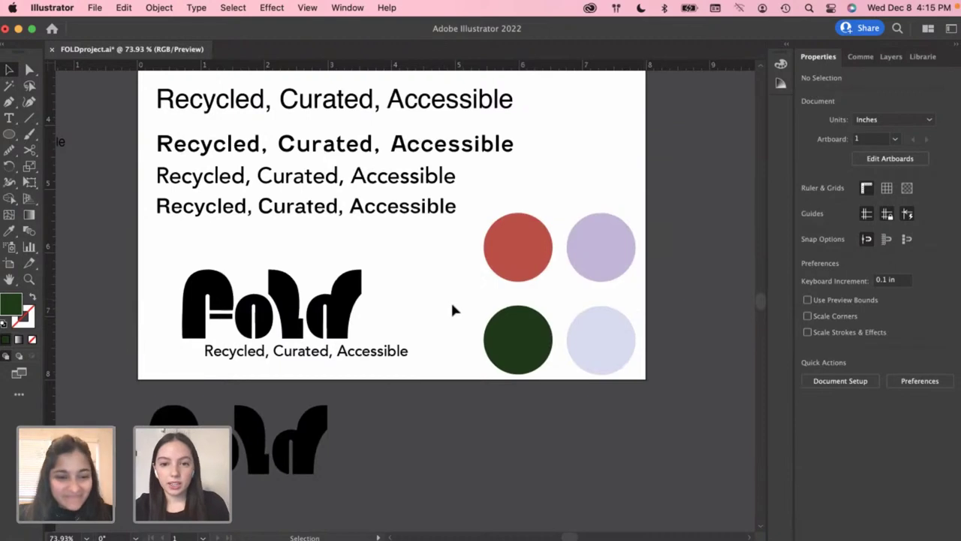
Duplicate the two bottom palette circles into a new row below the artboard
left_click_drag(600, 356, 620, 426)
left_click(689, 419)
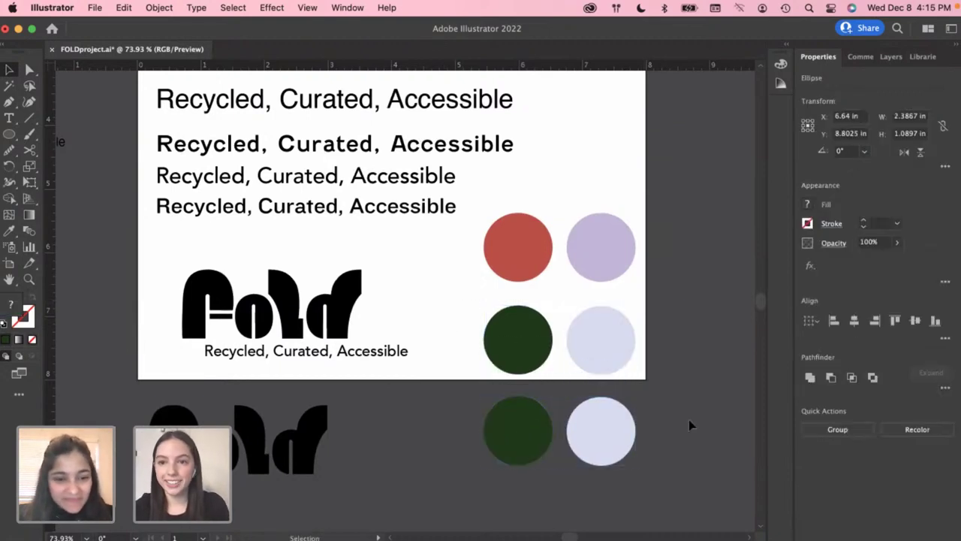
left_click(532, 425)
double_click(11, 304)
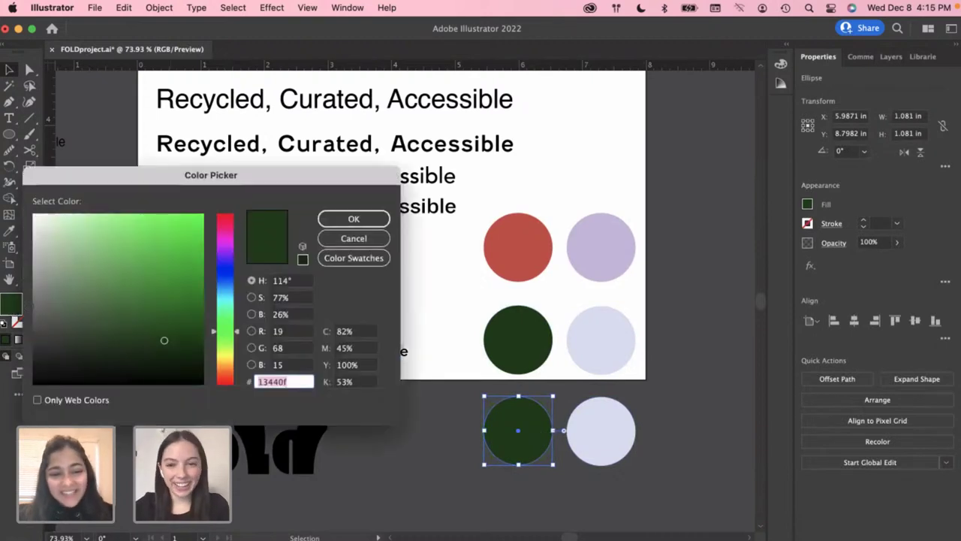
left_click_drag(138, 187, 196, 191)
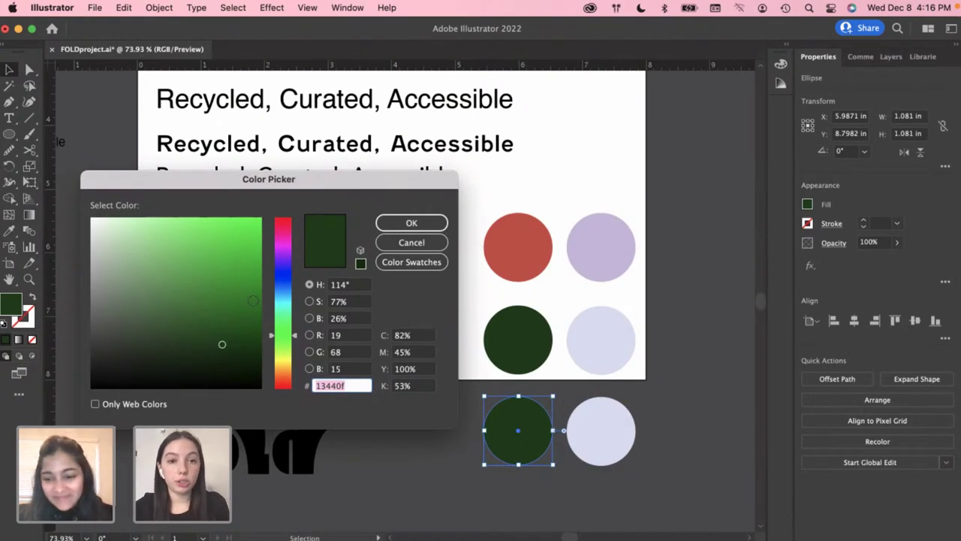
left_click(440, 248)
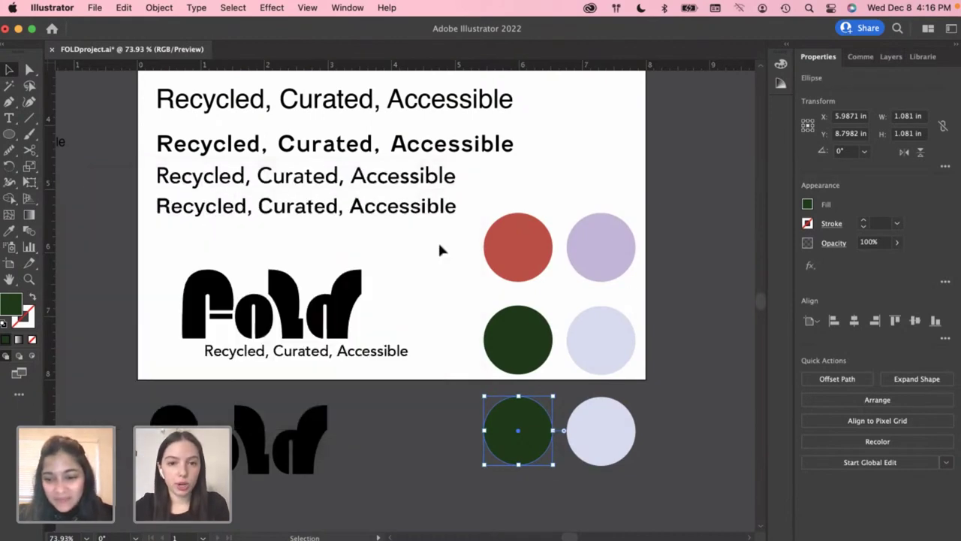
left_click(651, 308)
scroll(651, 308, "down", 3)
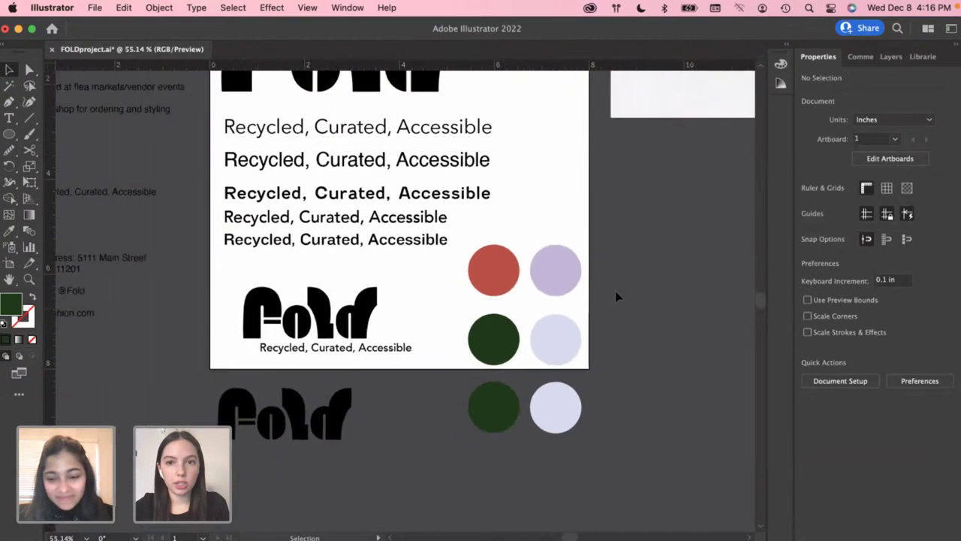
scroll(638, 297, "right", 2)
scroll(638, 296, "up", 1)
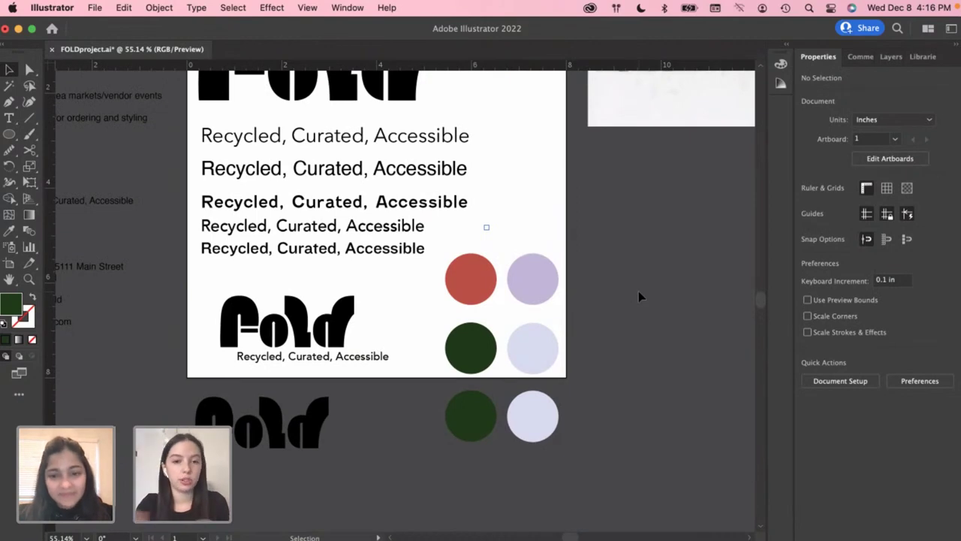
Recolour the lower green circle copy to pale lavender #d3c6f4
left_click(470, 413)
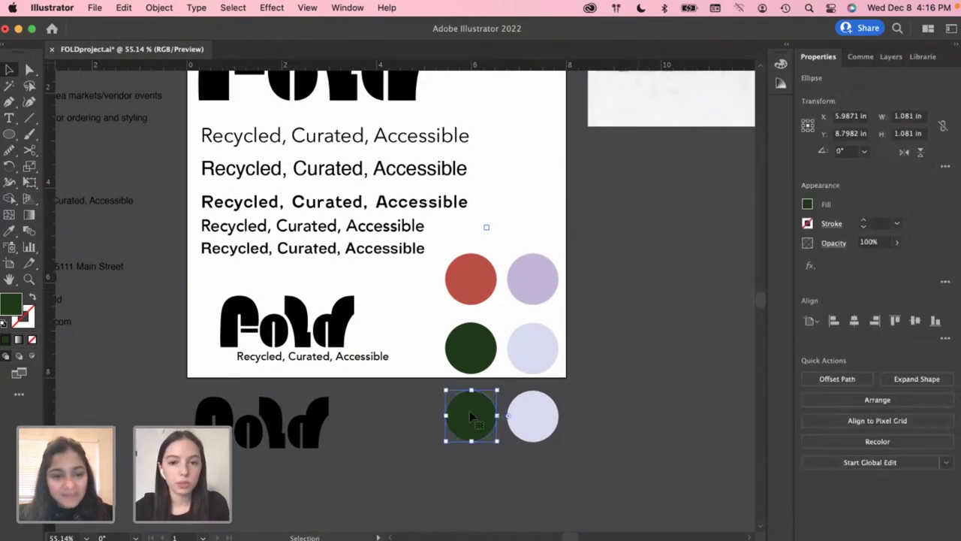
double_click(16, 305)
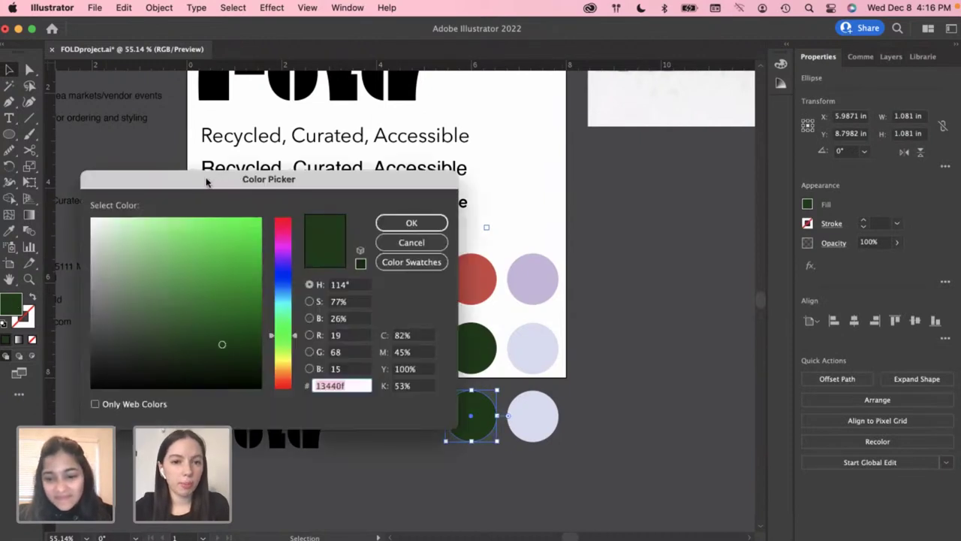
left_click_drag(208, 182, 187, 187)
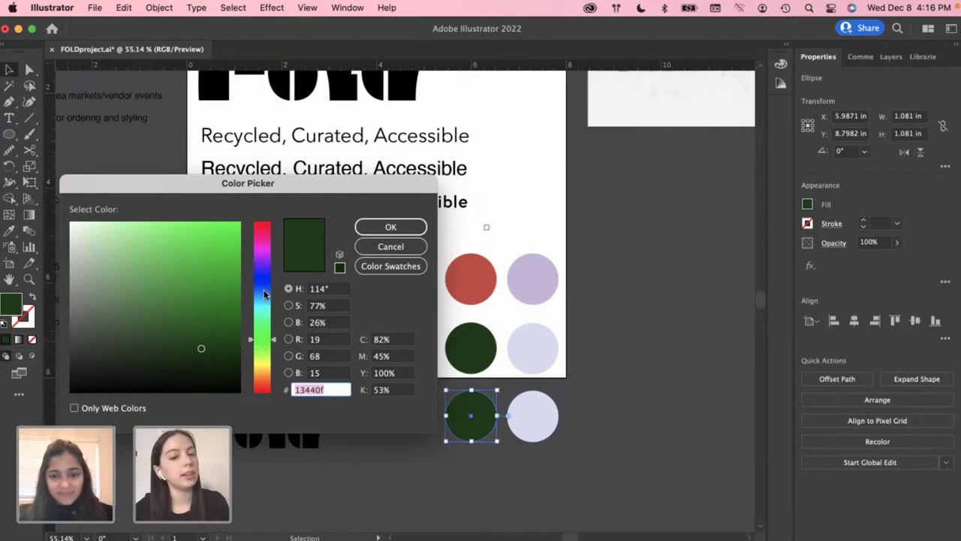
left_click(261, 248)
left_click(113, 252)
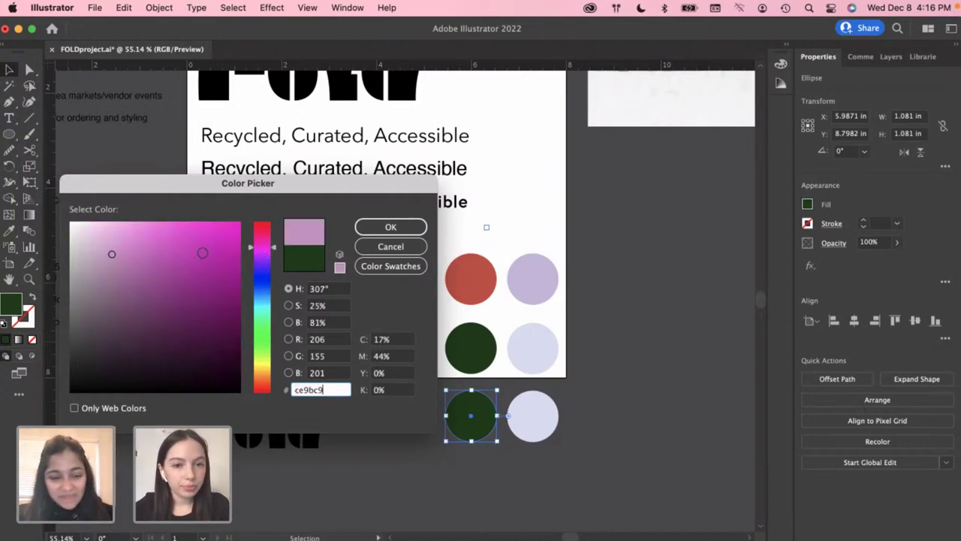
left_click(259, 263)
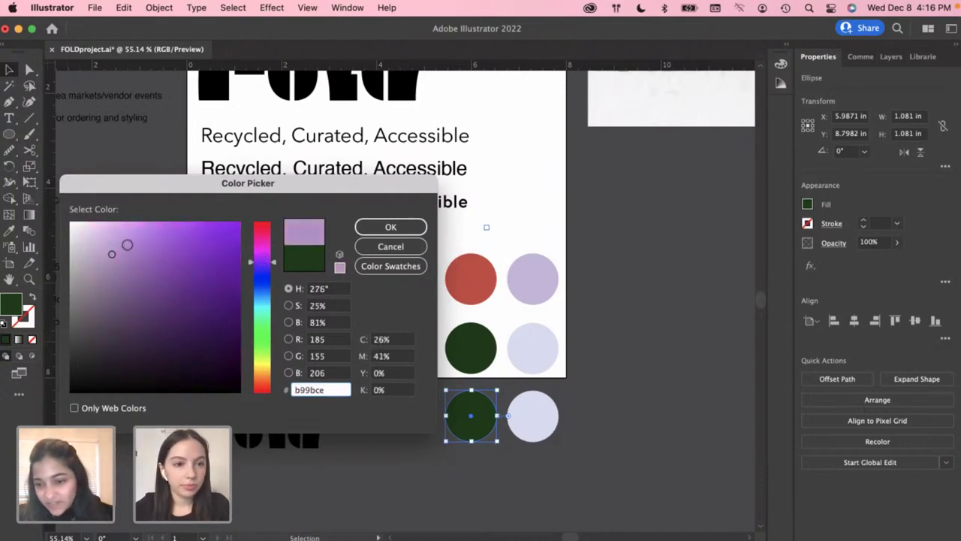
left_click_drag(106, 237, 101, 228)
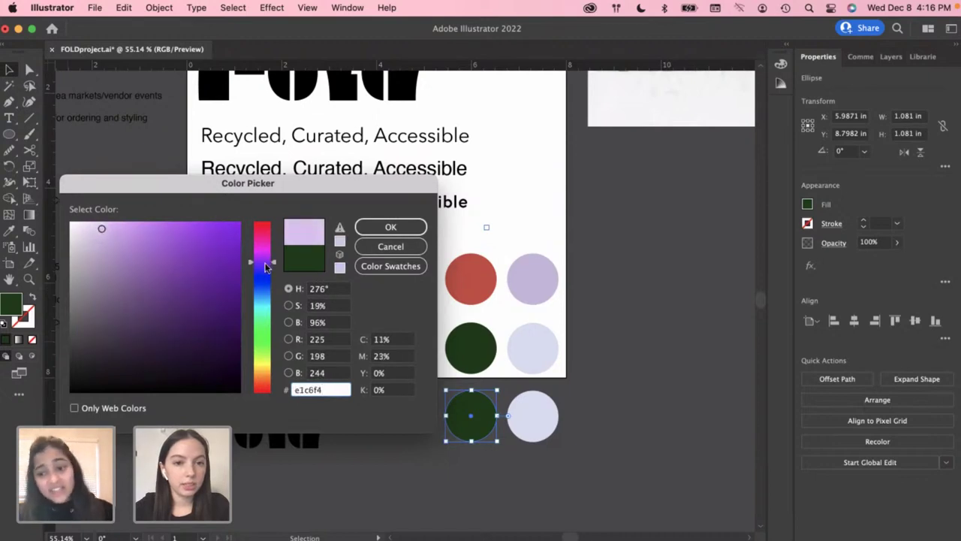
left_click_drag(264, 264, 265, 274)
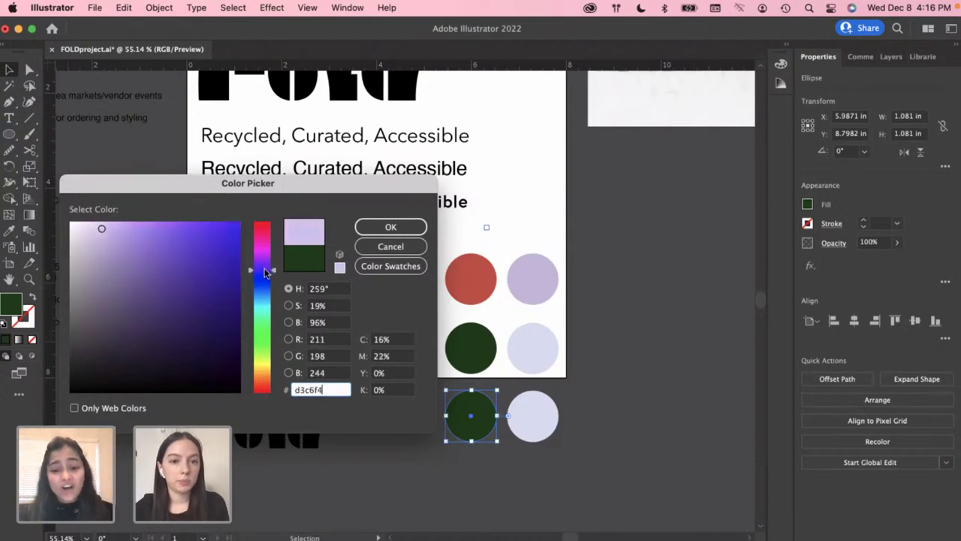
left_click(391, 227)
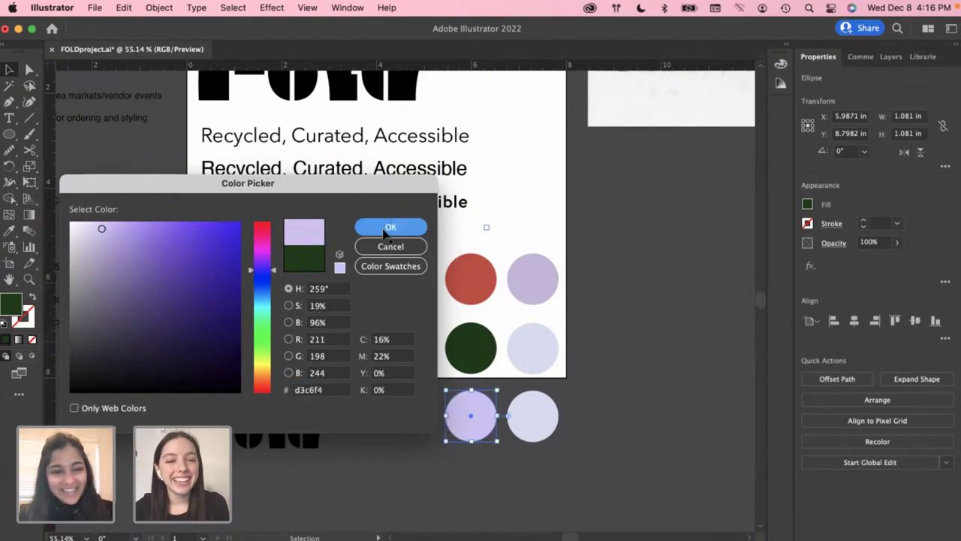
left_click(676, 386)
Try copying the lavender circle into an upper slot, undo it, and inspect the artboard
scroll(511, 400, "up", 3)
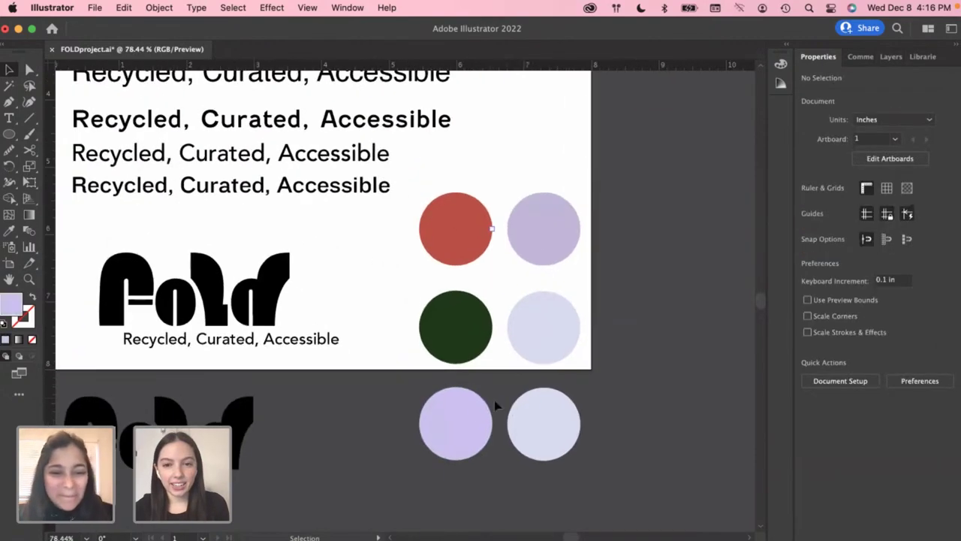
scroll(475, 411, "up", 1)
left_click_drag(445, 435, 536, 161)
key("super+z")
left_click(364, 414)
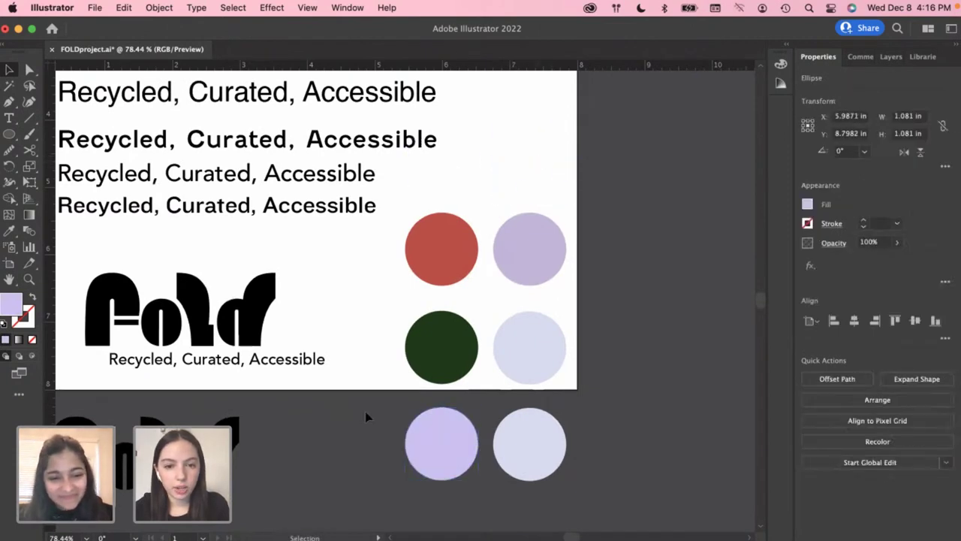
scroll(366, 413, "down", 1)
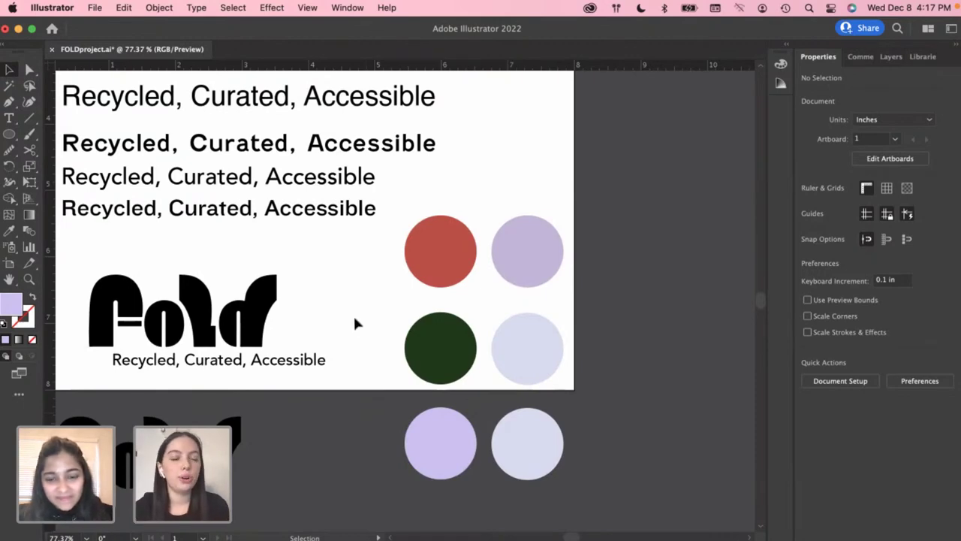
scroll(354, 322, "down", 3)
scroll(356, 323, "up", 2)
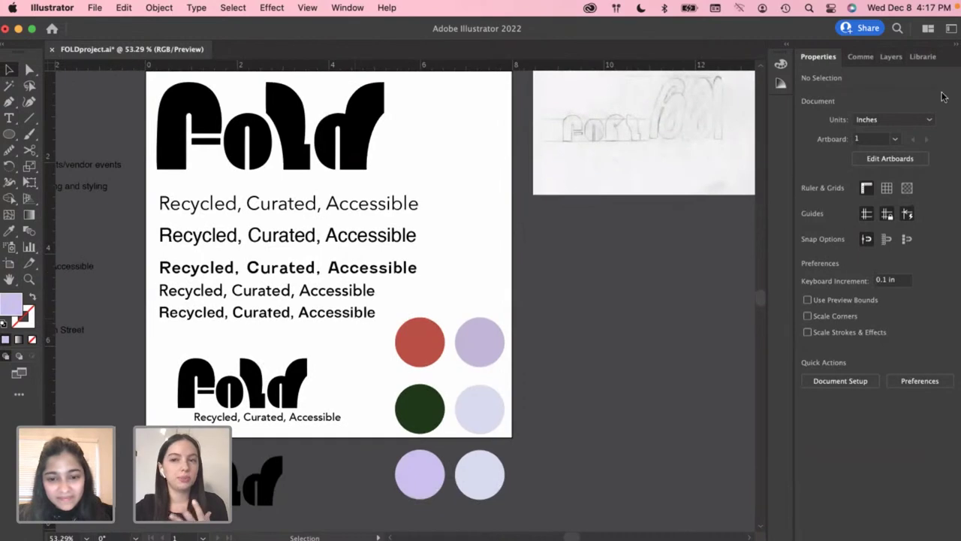
left_click(904, 162)
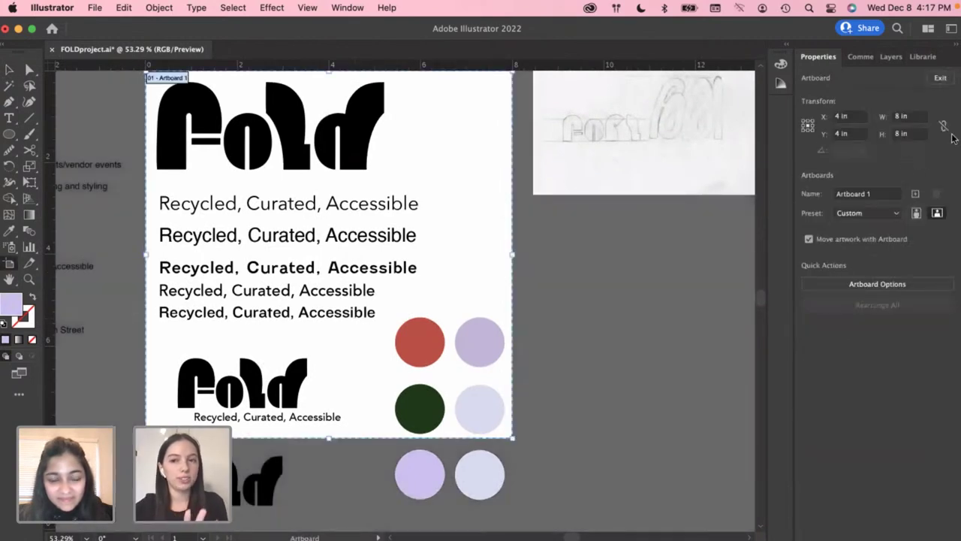
left_click(940, 78)
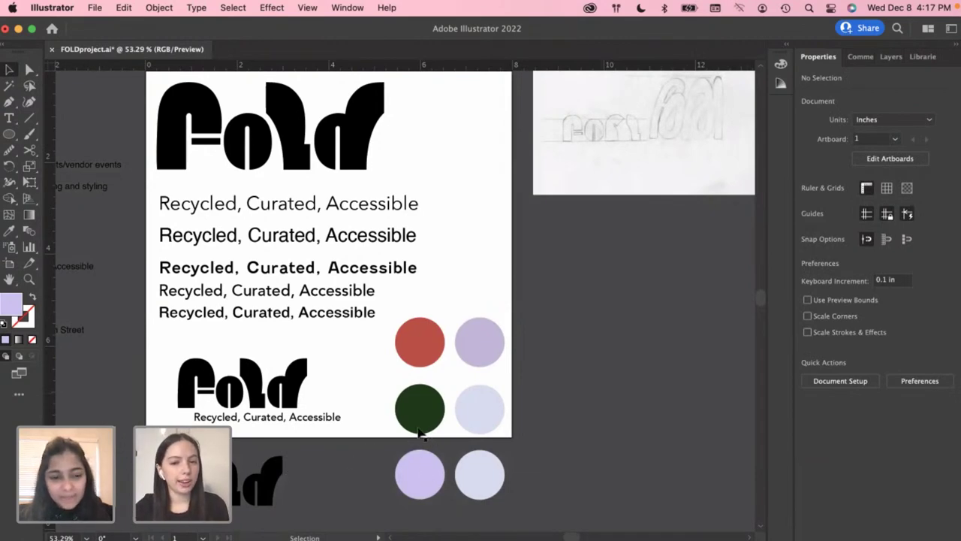
scroll(422, 438, "up", 3)
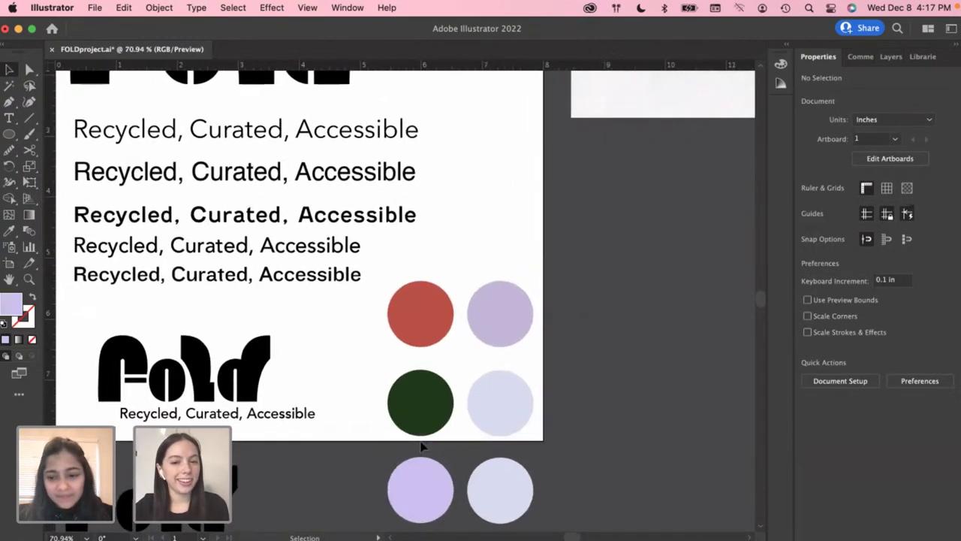
Fill the bottom-left lavender circle with a vivid, saturated purple
left_click(436, 494)
double_click(10, 314)
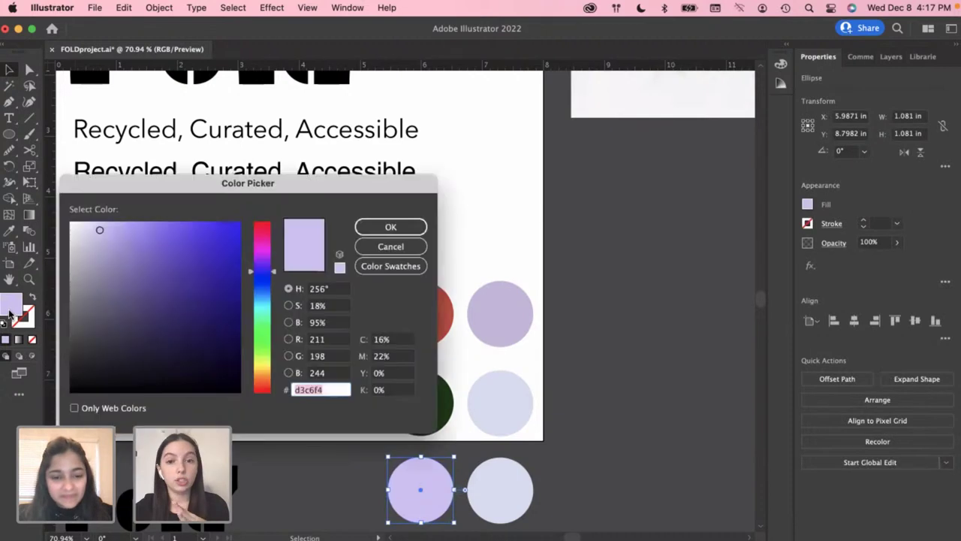
left_click_drag(172, 196, 388, 128)
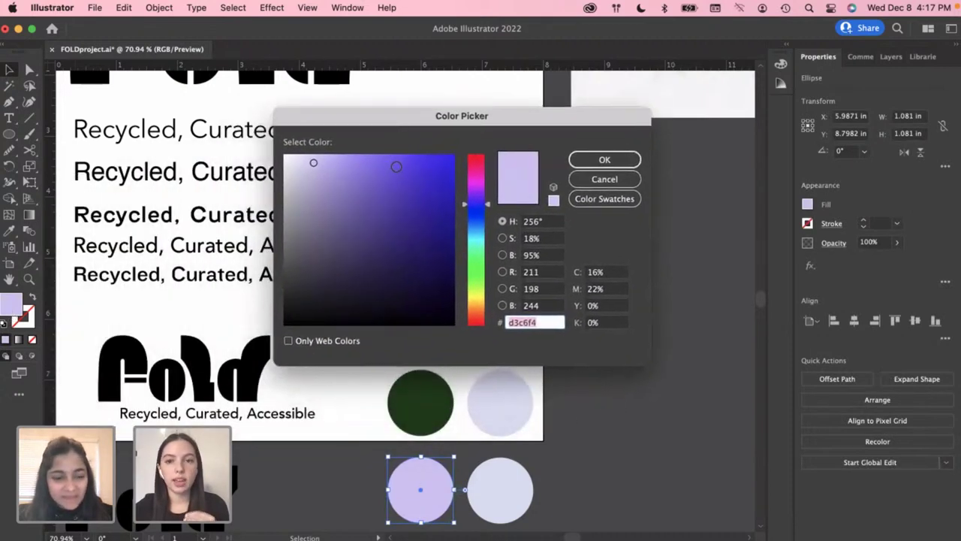
left_click(394, 166)
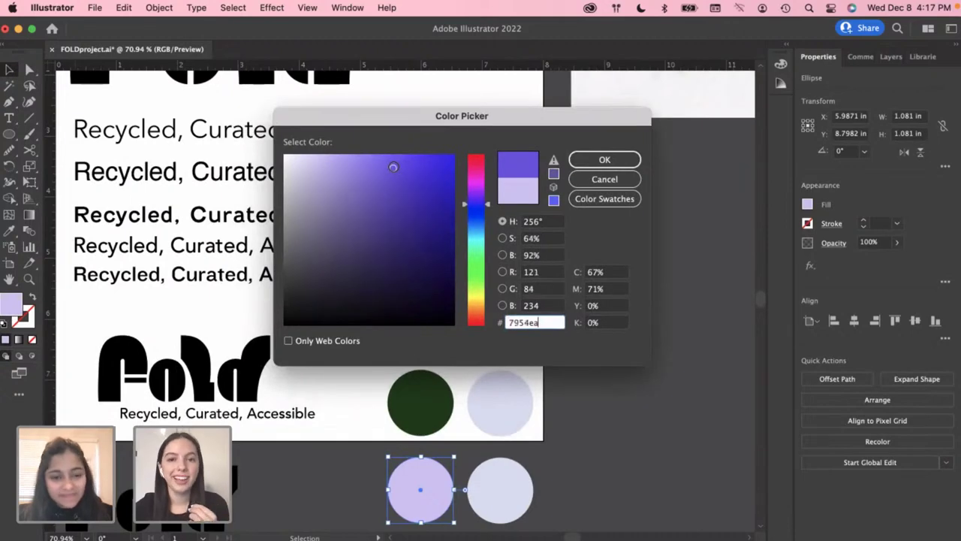
left_click(604, 160)
left_click(614, 318)
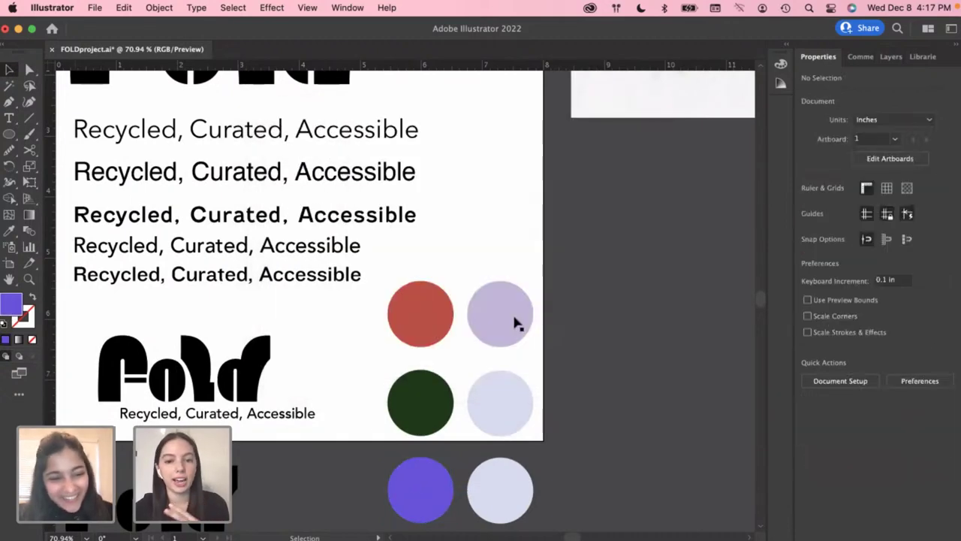
scroll(515, 321, "down", 1)
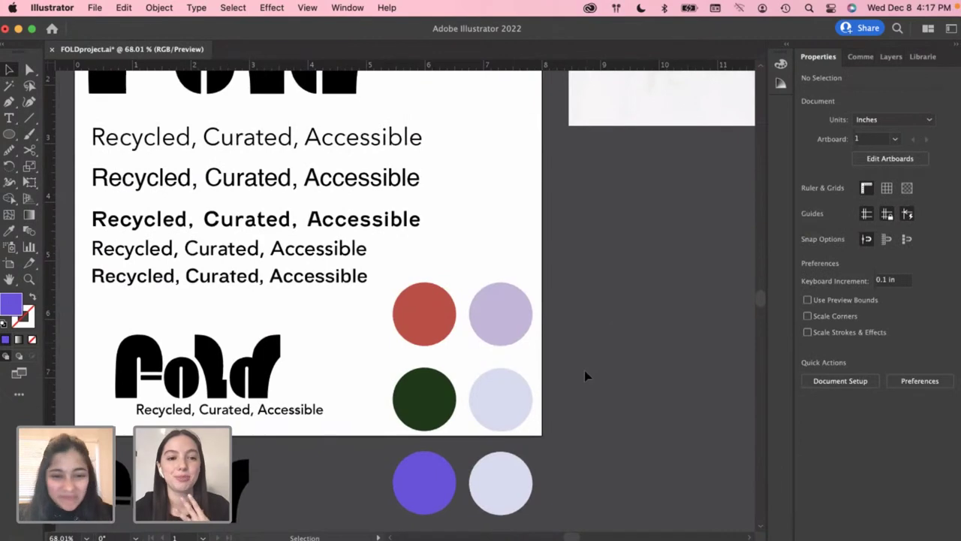
scroll(584, 370, "down", 2)
Turn the bottom-right pale circle a bright saturated red
left_click(514, 448)
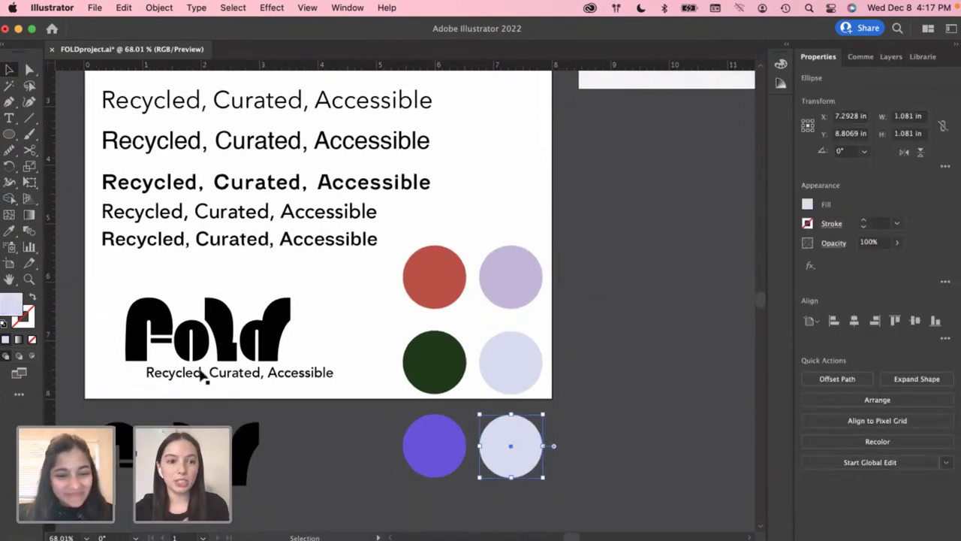
double_click(13, 306)
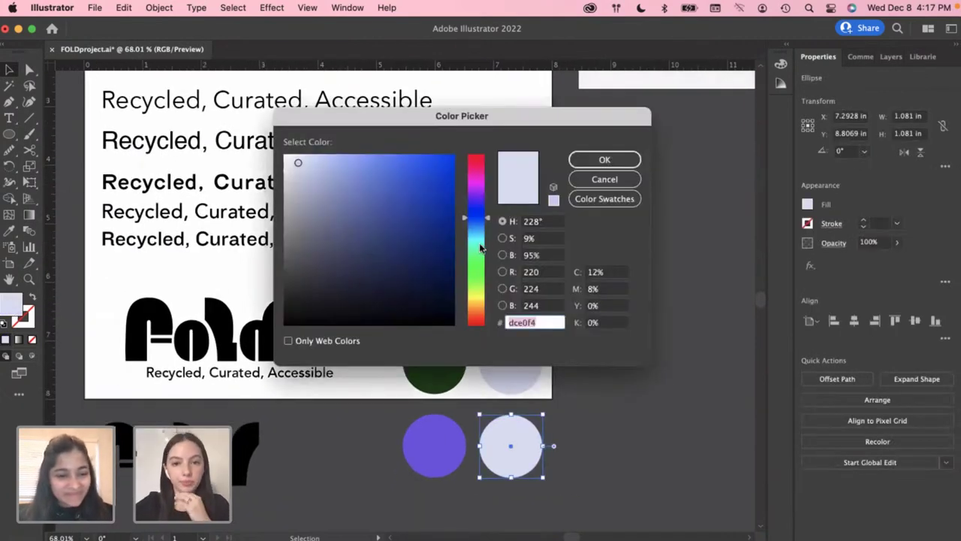
mouse_move(481, 271)
left_mouse_down()
mouse_move(472, 299)
mouse_move(470, 268)
mouse_move(470, 277)
left_mouse_up()
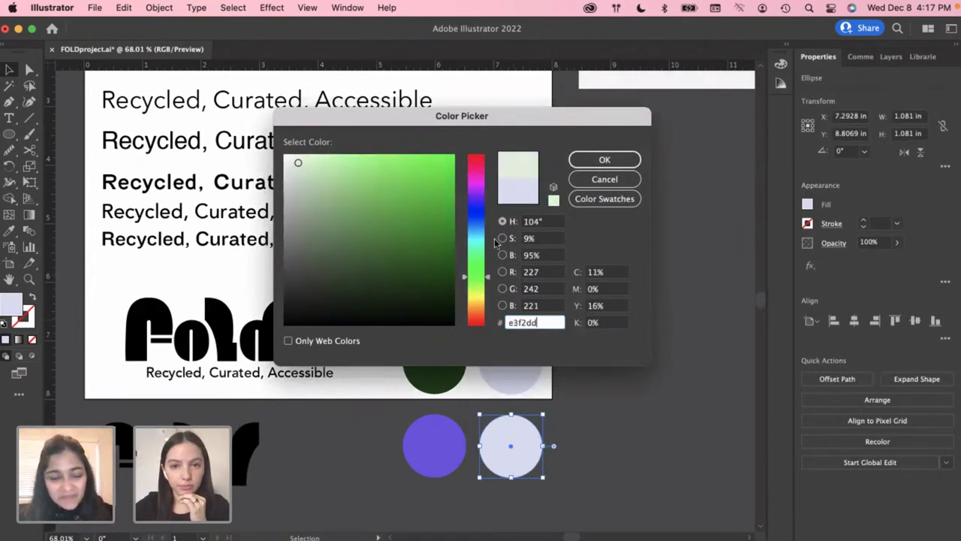
left_click_drag(473, 319, 472, 326)
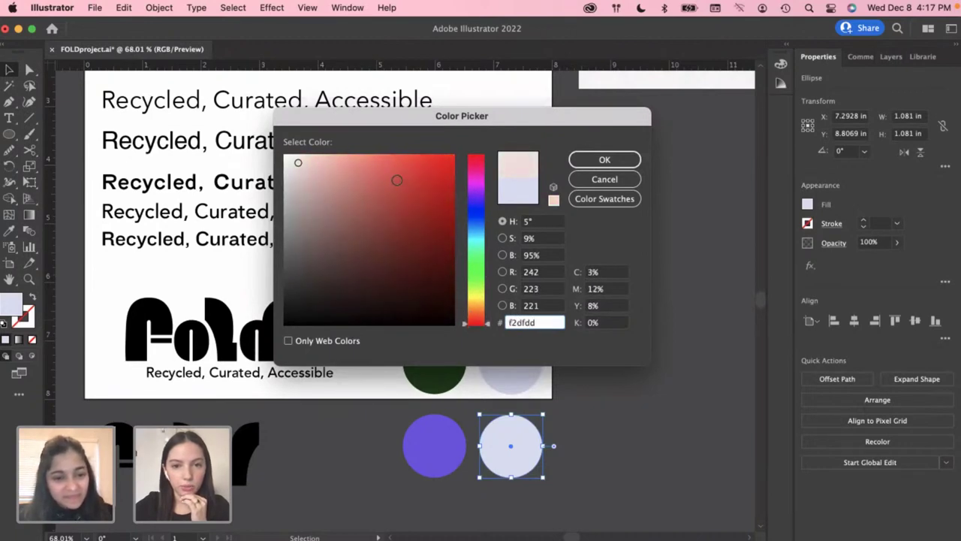
left_click_drag(395, 180, 419, 195)
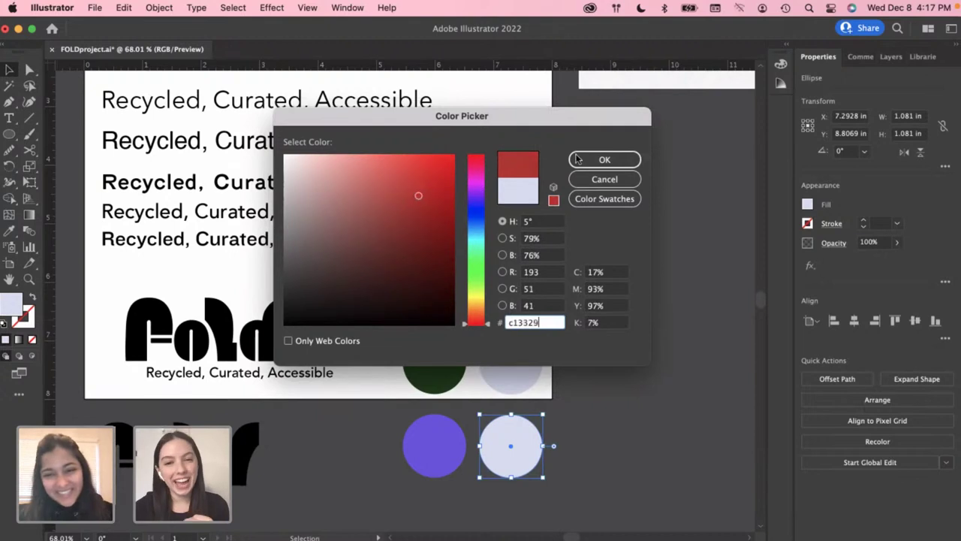
left_click(604, 159)
left_click(631, 274)
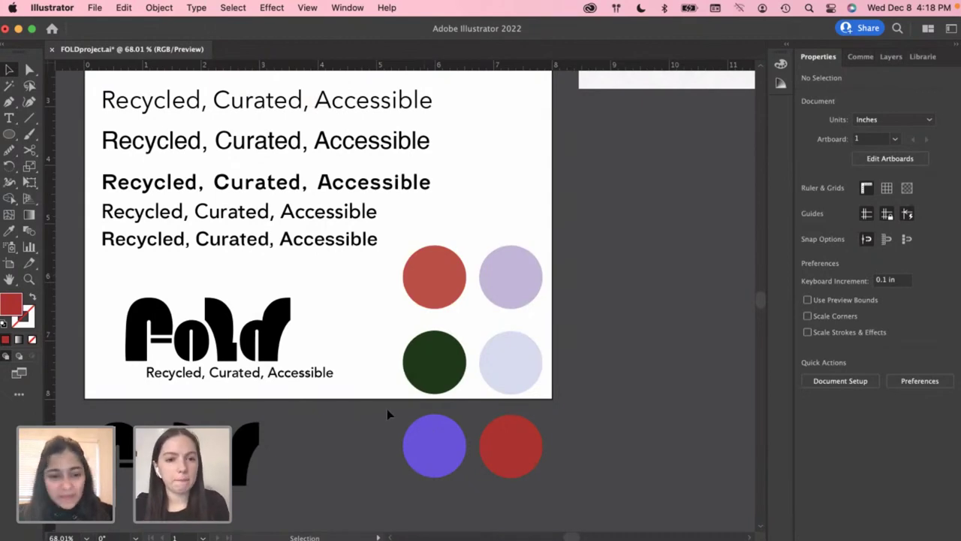
scroll(360, 405, "left", 2)
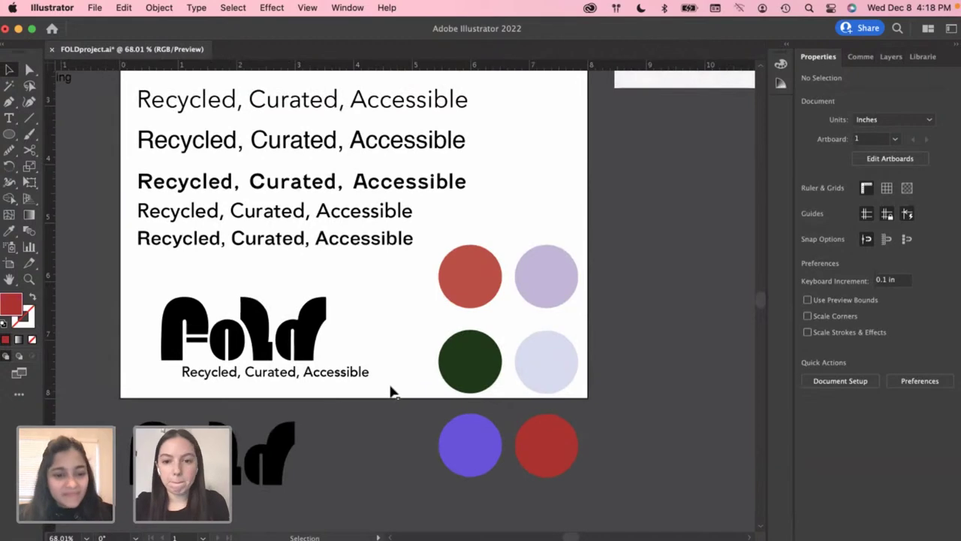
scroll(391, 391, "up", 2)
left_click(244, 323)
left_click(330, 332)
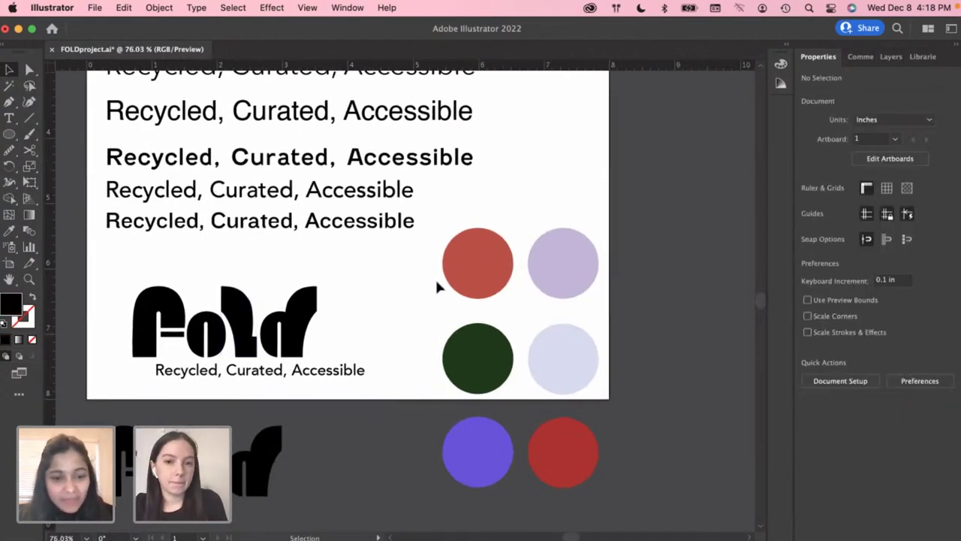
scroll(437, 288, "down", 1)
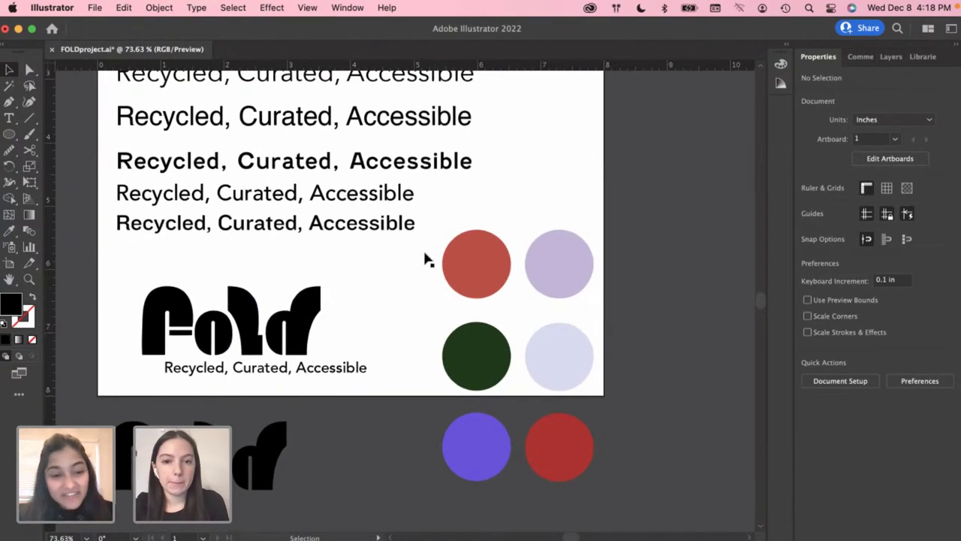
left_click_drag(424, 259, 579, 411)
key("super+z")
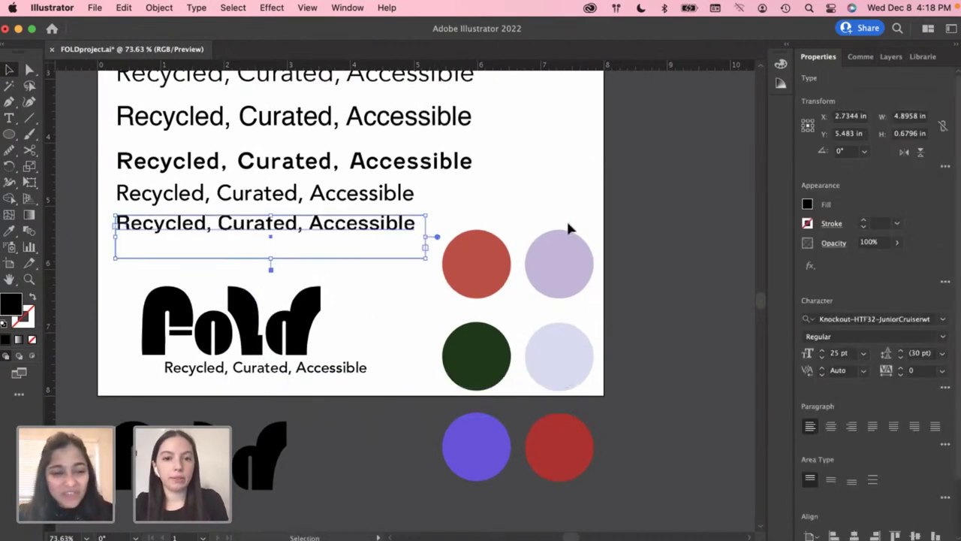
left_click(569, 227)
left_click_drag(654, 252, 484, 465)
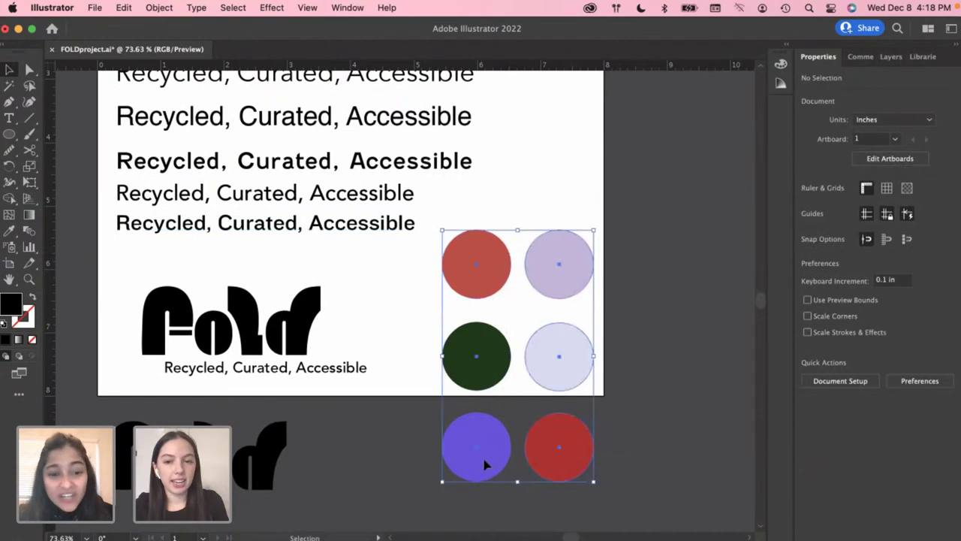
left_click_drag(541, 425, 562, 360)
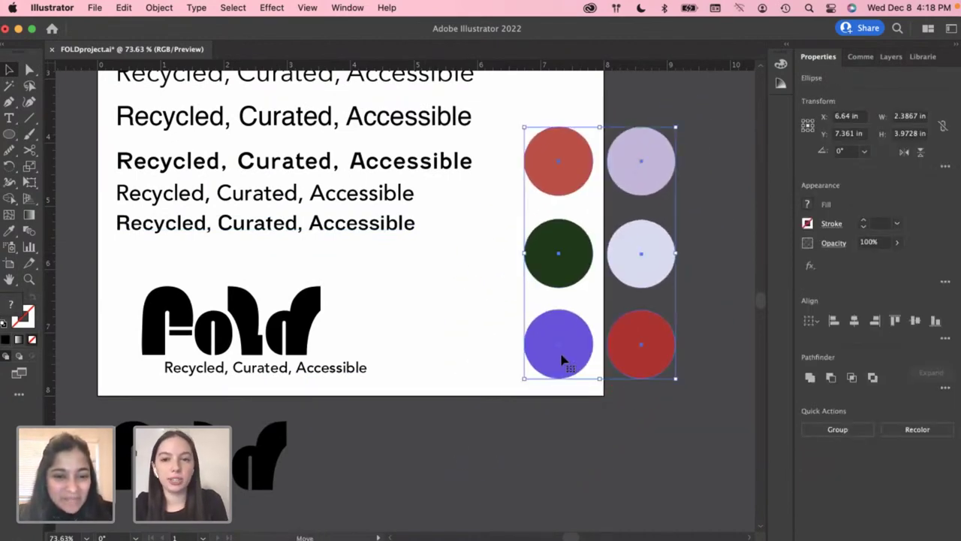
left_click(635, 454)
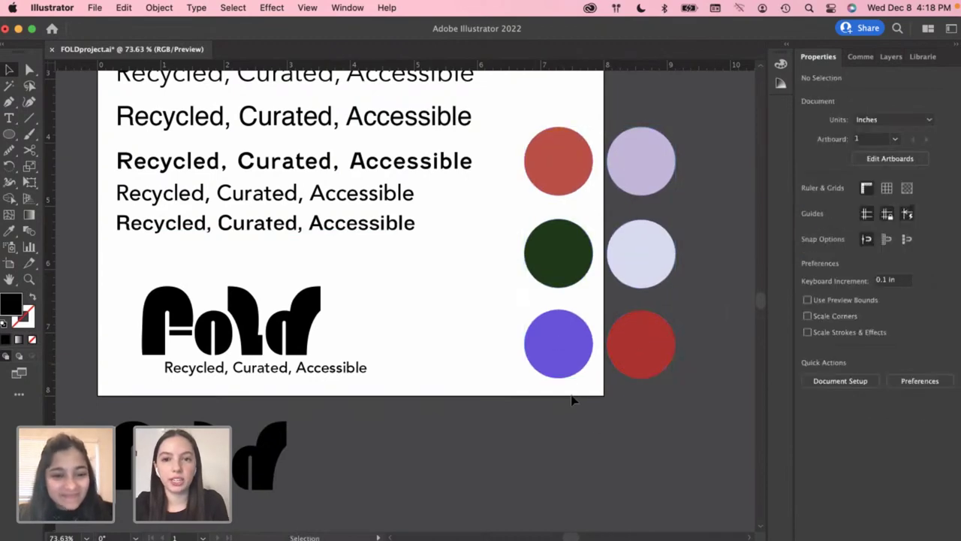
scroll(570, 400, "down", 3)
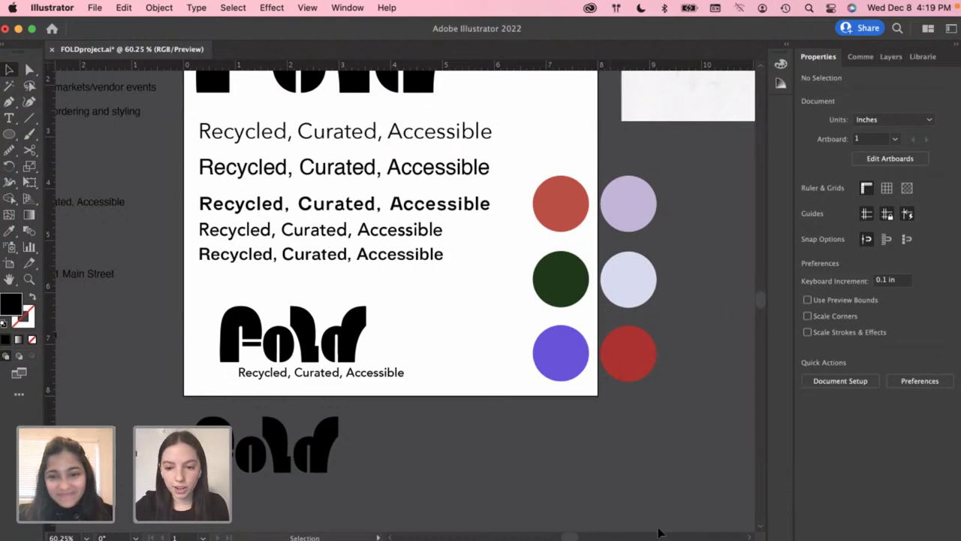
key("super+Tab")
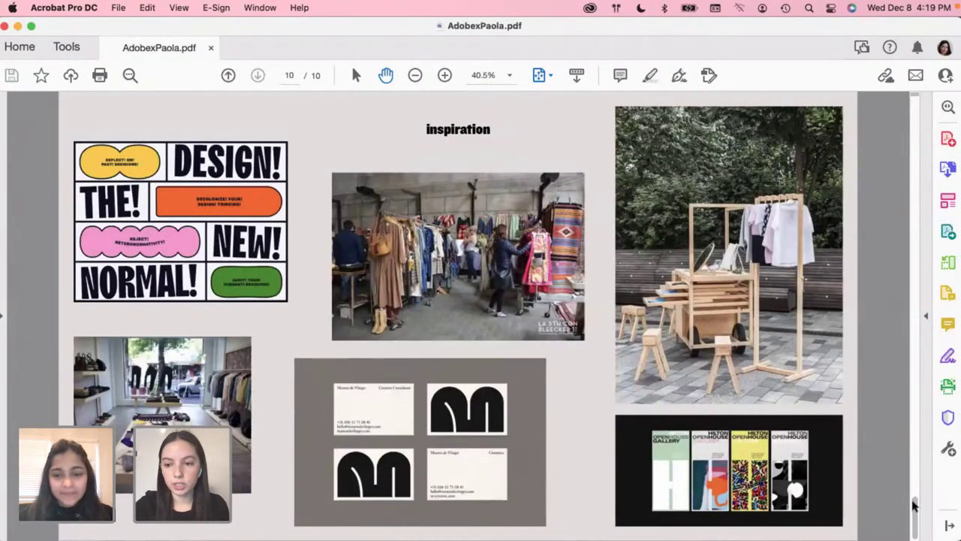
left_click_drag(914, 514, 912, 253)
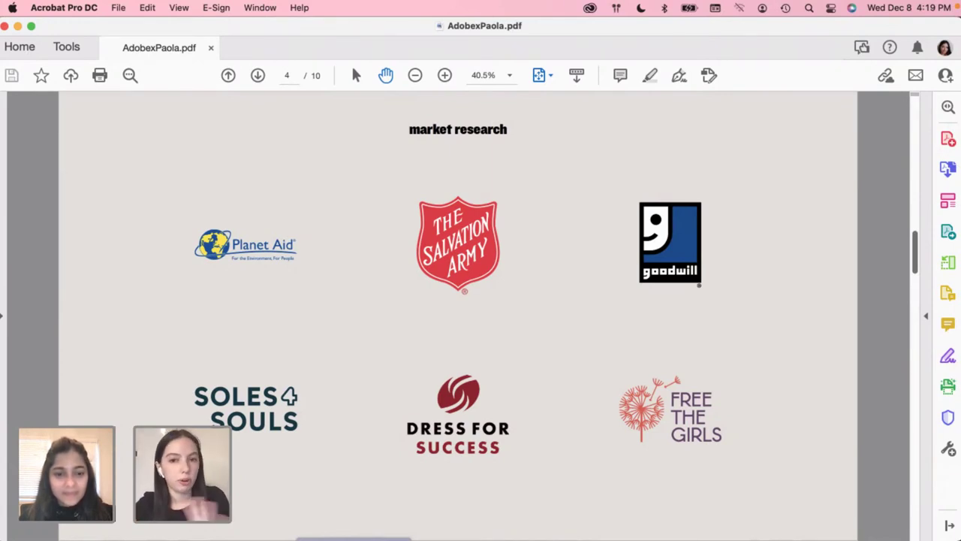
key("super+Tab")
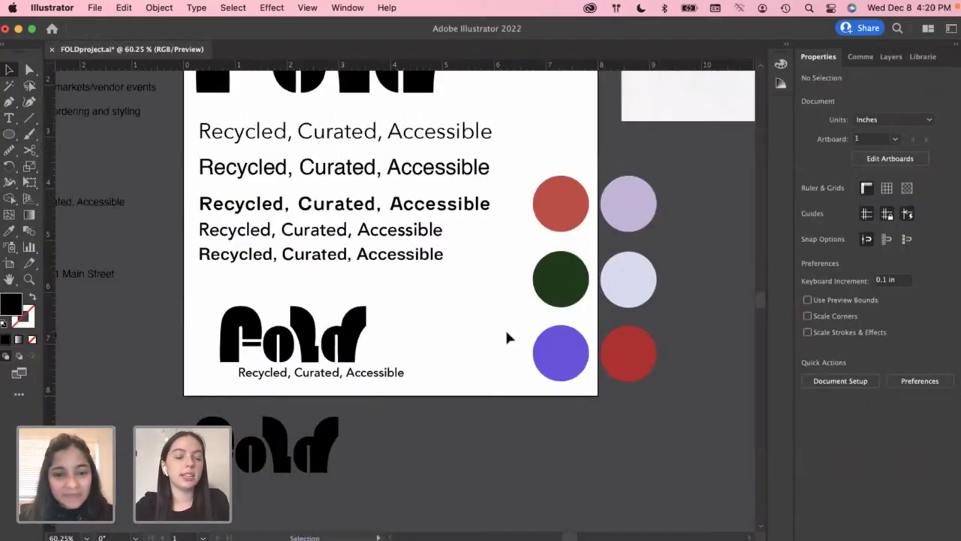
Group all pieces of the Fold logo together with Cmd+G
scroll(507, 338, "left", 2)
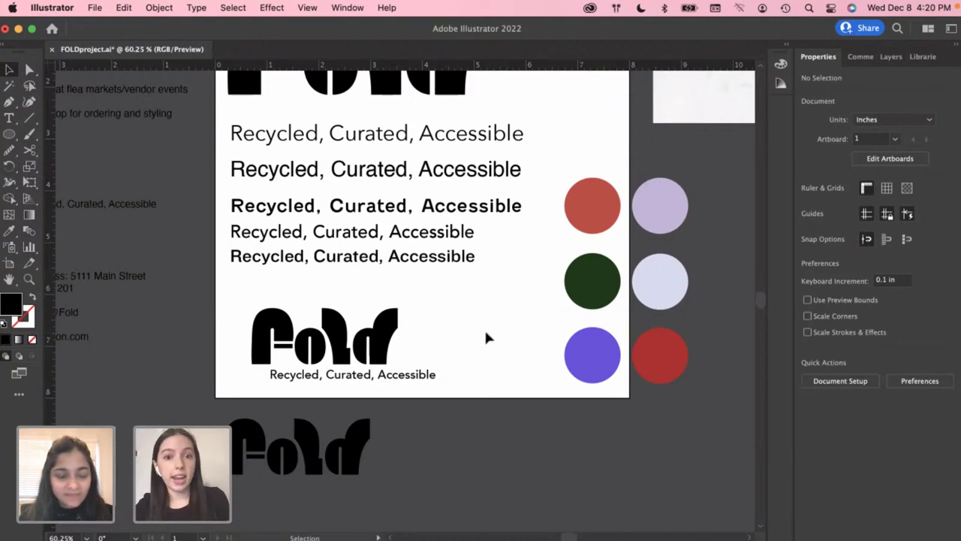
left_click_drag(235, 298, 444, 353)
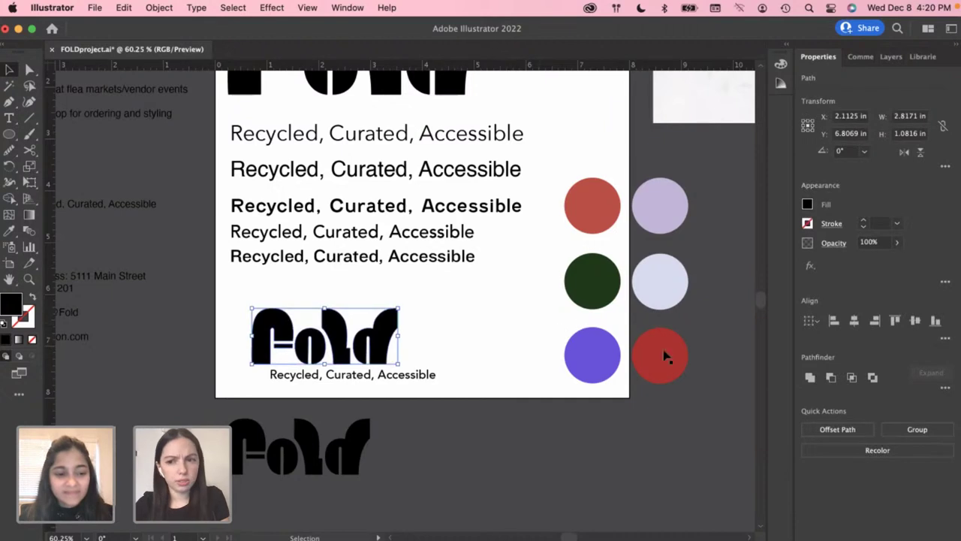
key("super+g")
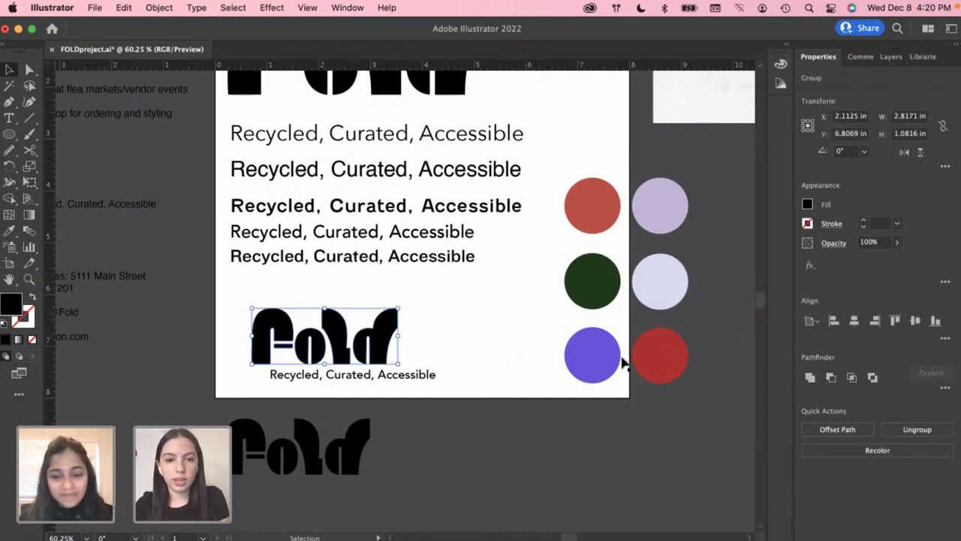
left_click(470, 318)
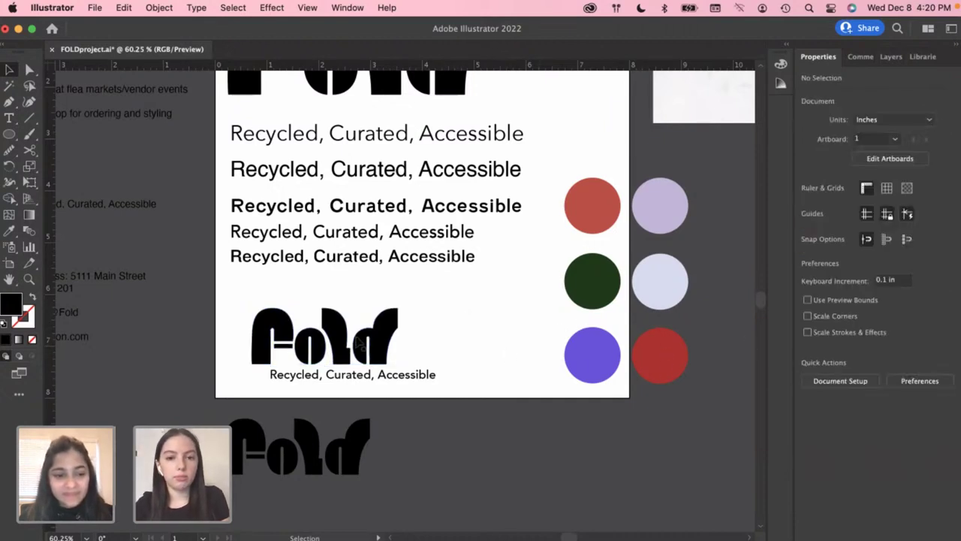
left_click(359, 341)
left_click(447, 331)
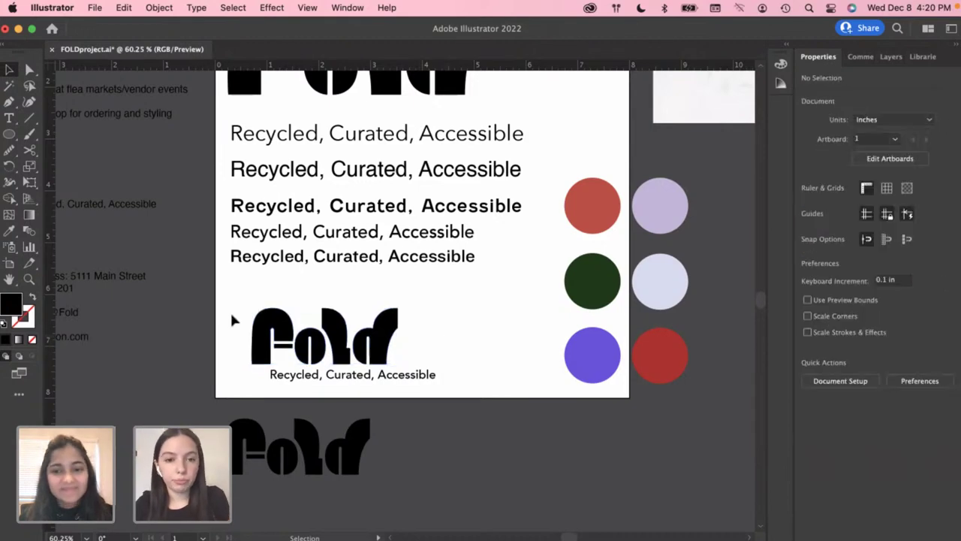
Confirm the Fold logo selects as one group, then add a new artboard
left_click_drag(233, 321, 416, 365)
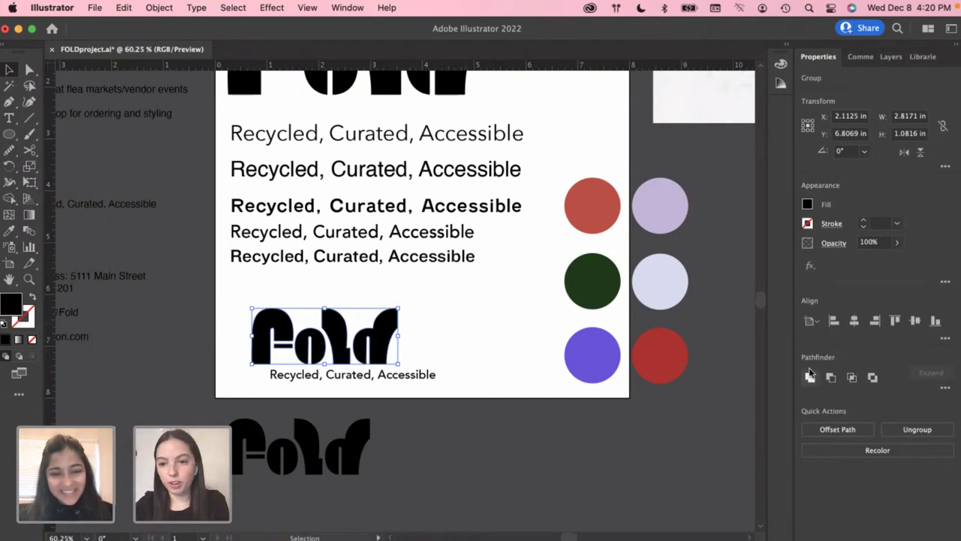
left_click(492, 325)
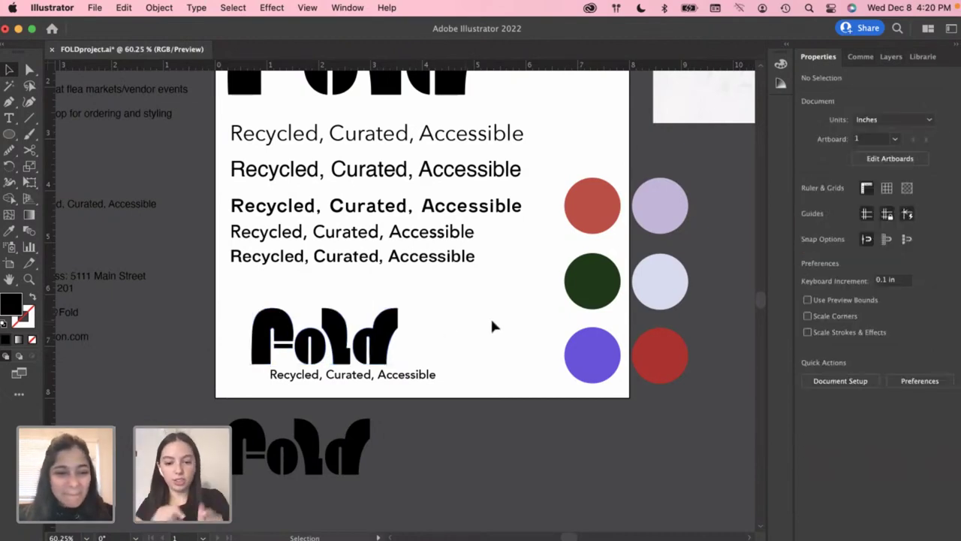
left_click(398, 324)
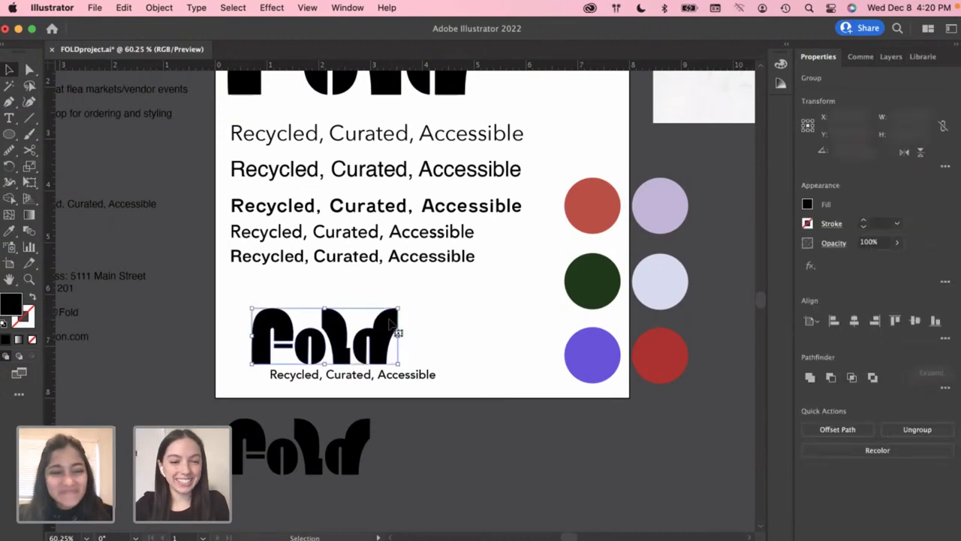
left_click(452, 331)
scroll(375, 324, "up", 2)
left_click(383, 330)
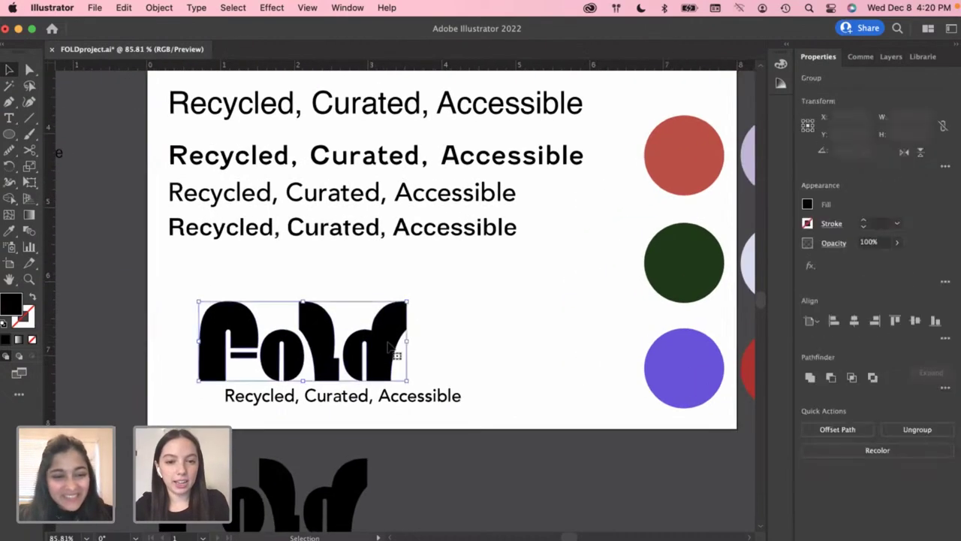
scroll(466, 336, "down", 3)
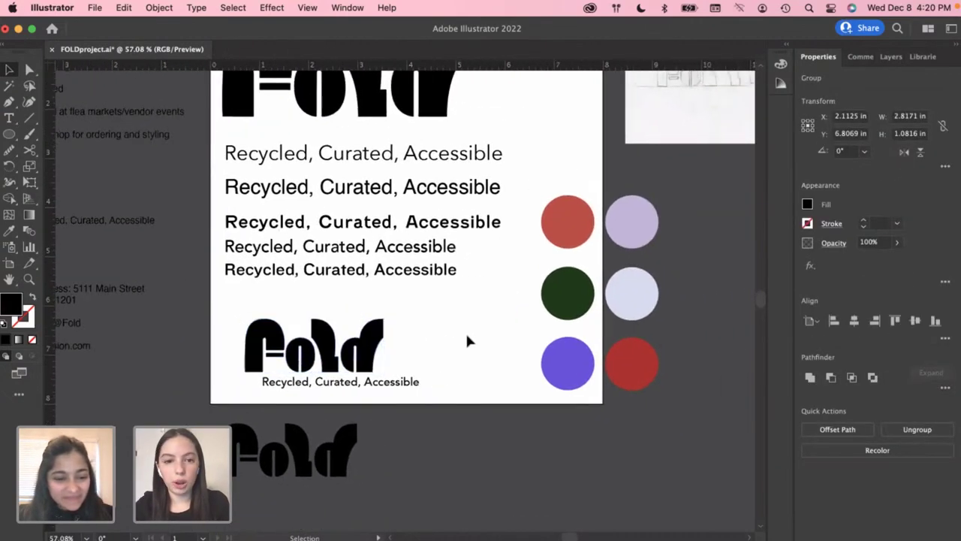
left_click(467, 337)
scroll(369, 338, "up", 1)
left_click(369, 341)
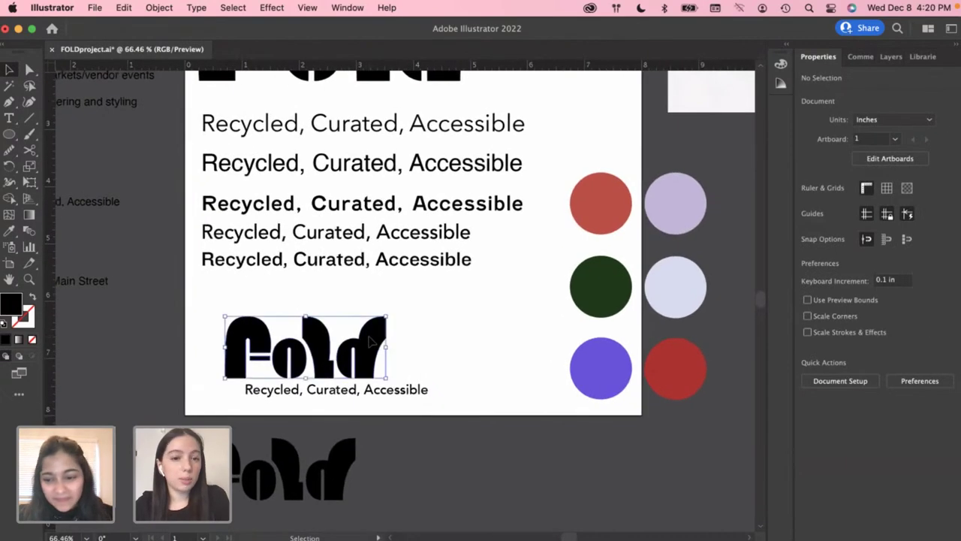
scroll(369, 340, "down", 2)
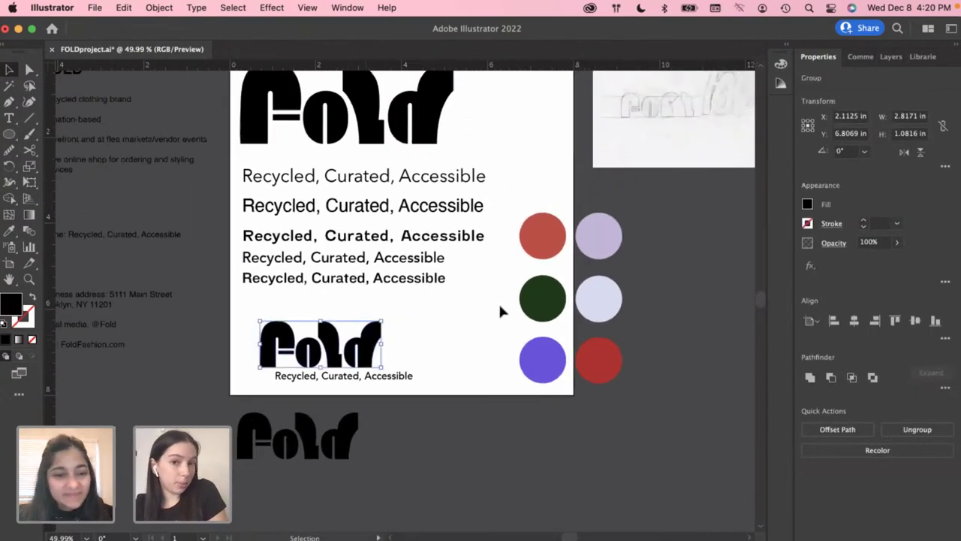
left_click(490, 305)
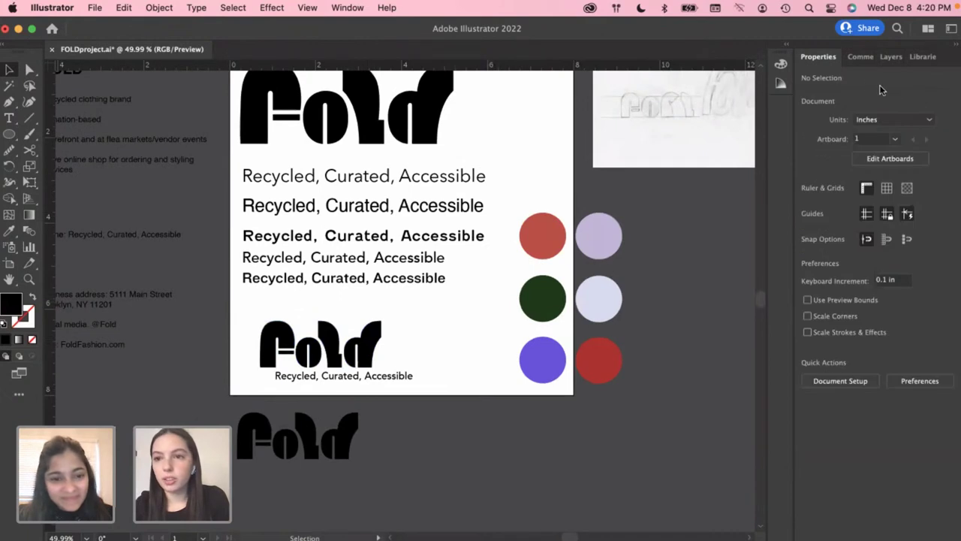
left_click(890, 158)
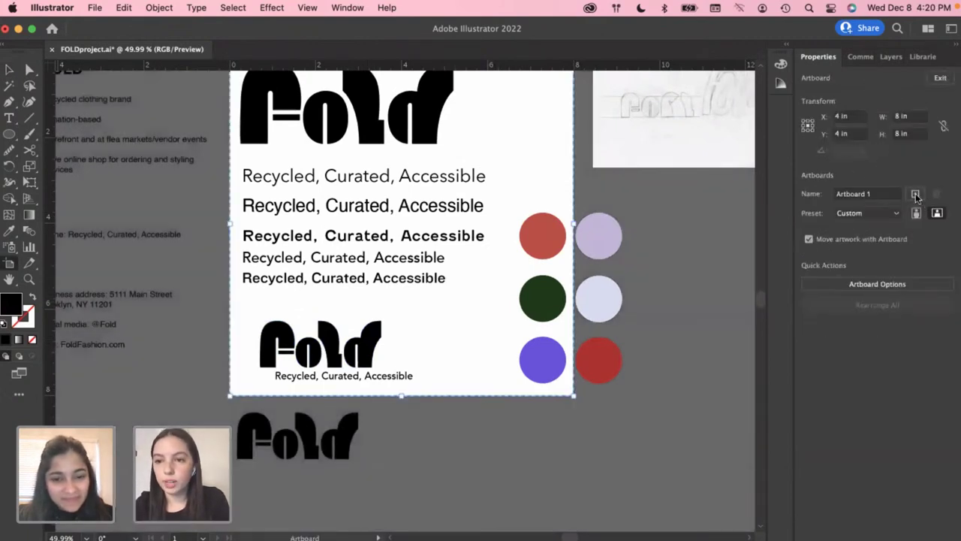
left_click(915, 194)
Remove the extra artboard and extend Artboard 1 down to 13.18 in tall
key("Delete")
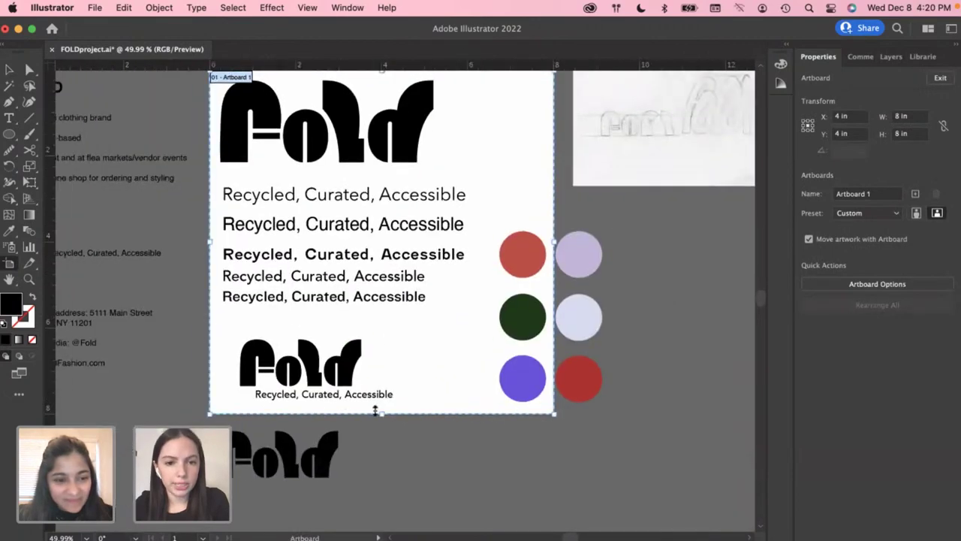
scroll(376, 408, "down", 3)
scroll(375, 403, "down", 2)
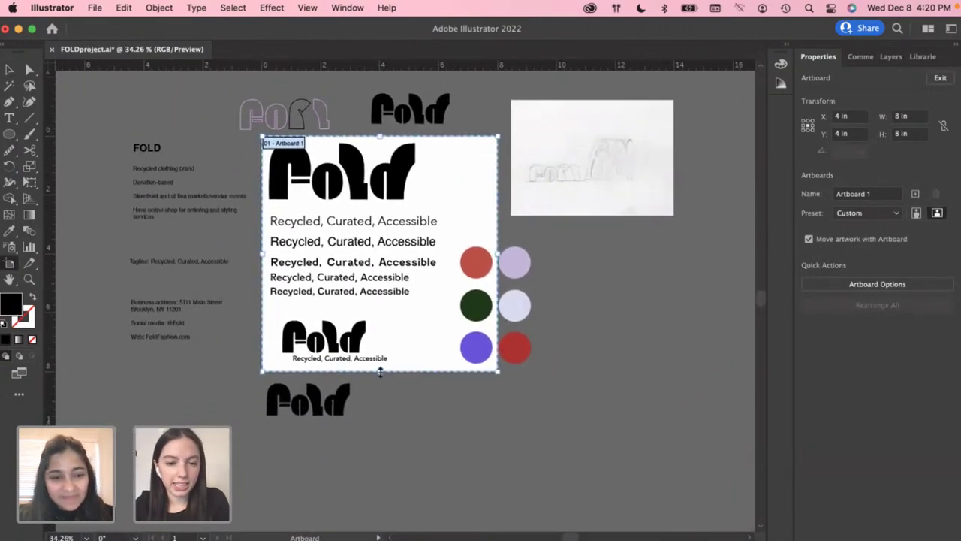
left_click_drag(382, 369, 369, 525)
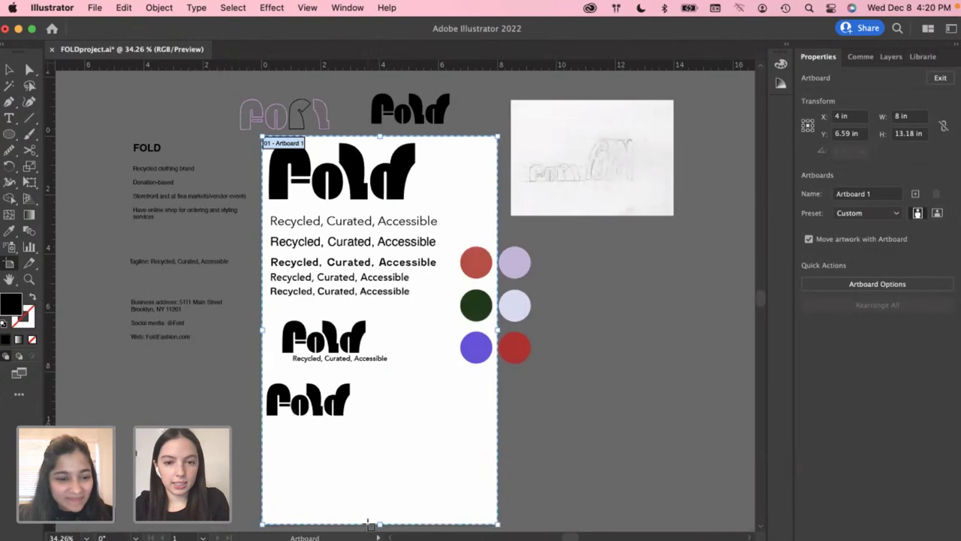
left_click(940, 78)
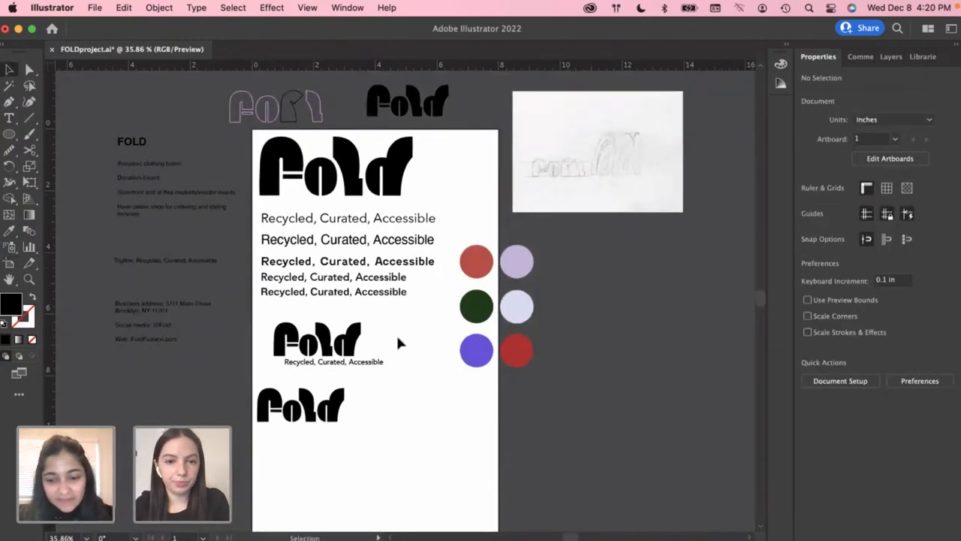
Duplicate the Fold logo lockup lower on the artboard and delete the copy's tagline
scroll(395, 332, "up", 4)
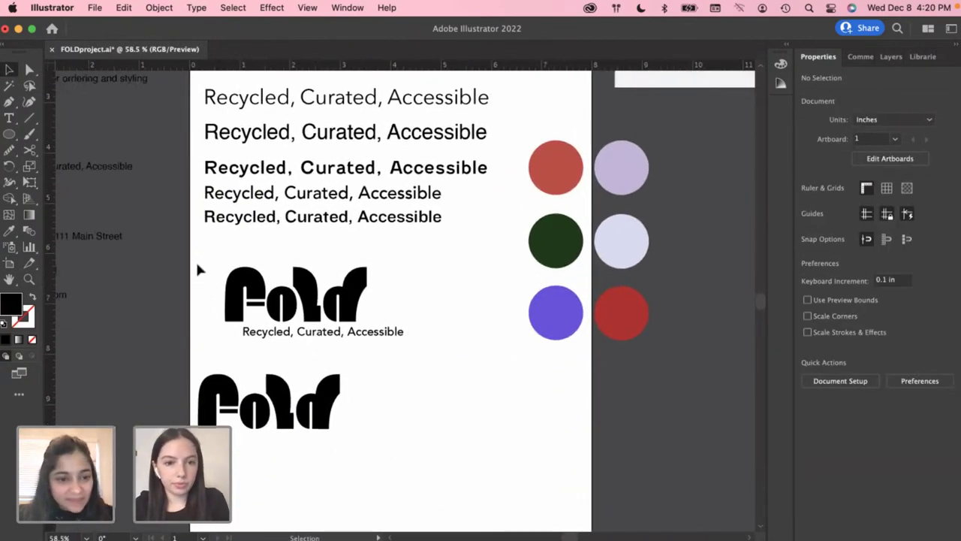
left_click_drag(196, 262, 396, 344)
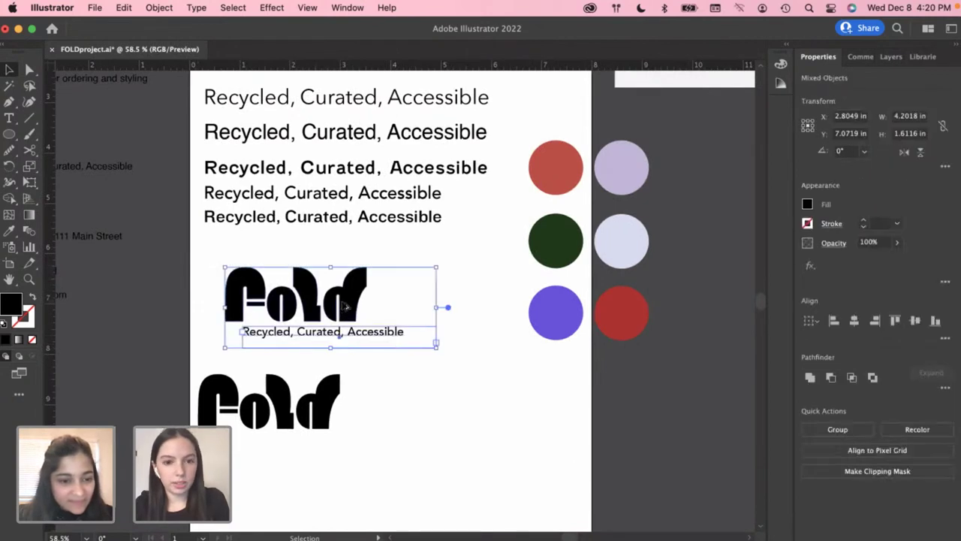
left_click_drag(307, 337, 466, 496)
scroll(465, 499, "down", 5)
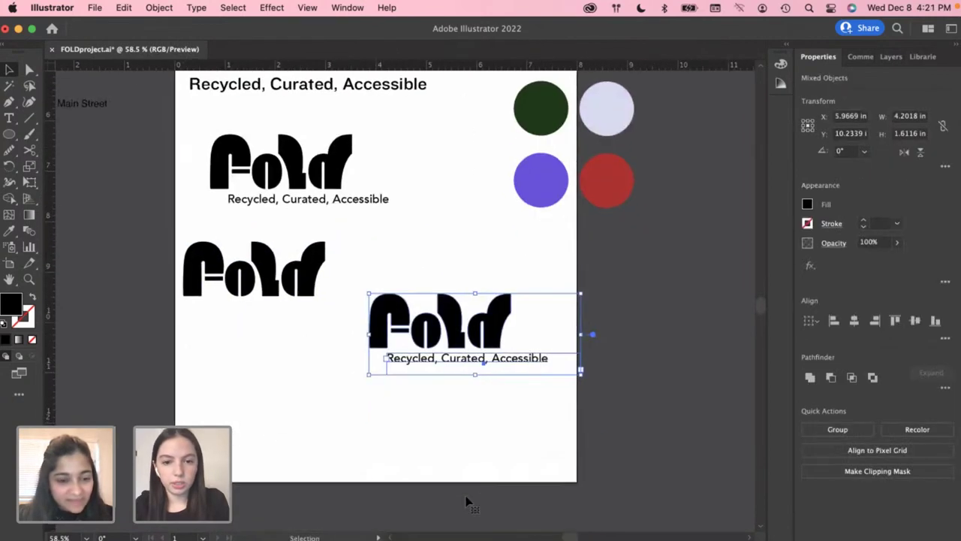
left_click(464, 417)
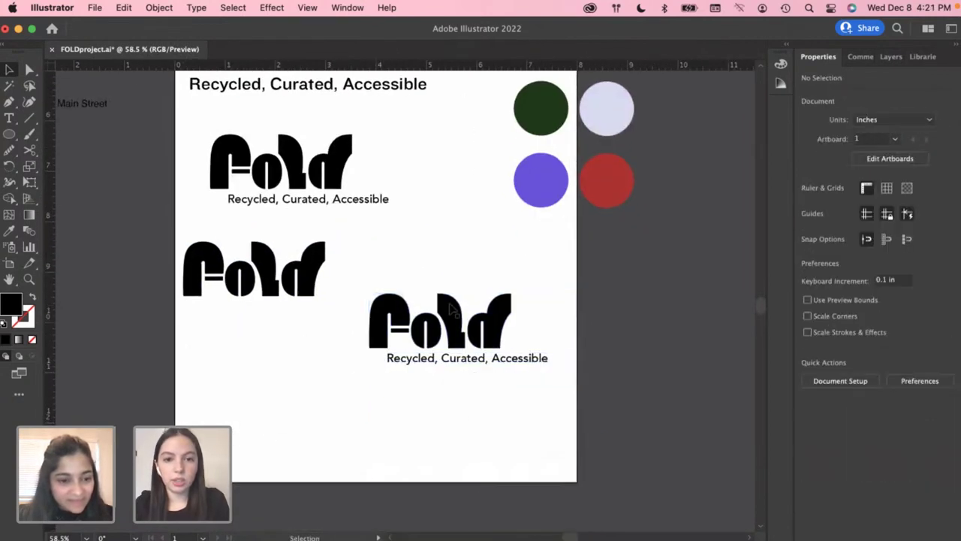
left_click(465, 359)
key("Delete")
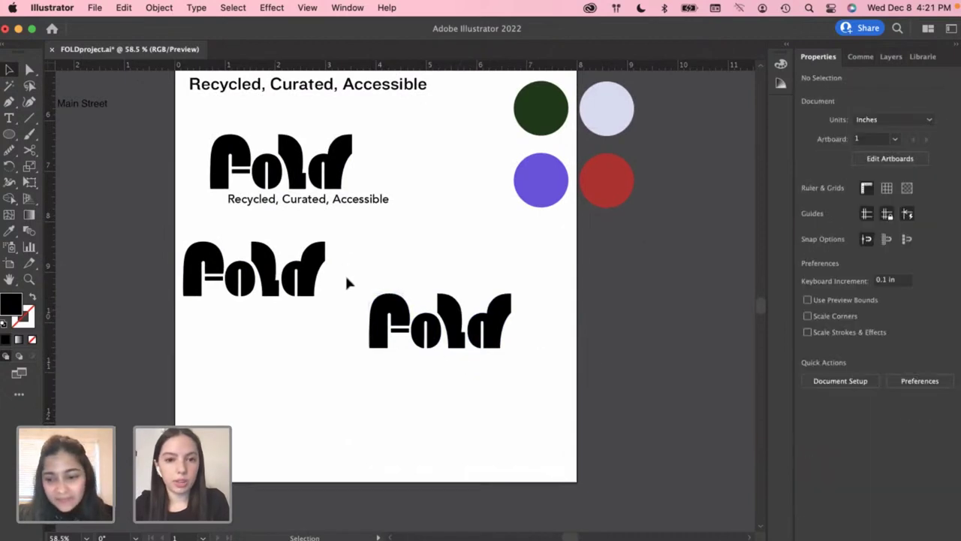
scroll(408, 265, "up", 3)
scroll(407, 265, "right", 3)
Duplicate the lower-right Fold logo copy directly below itself
scroll(502, 216, "up", 1)
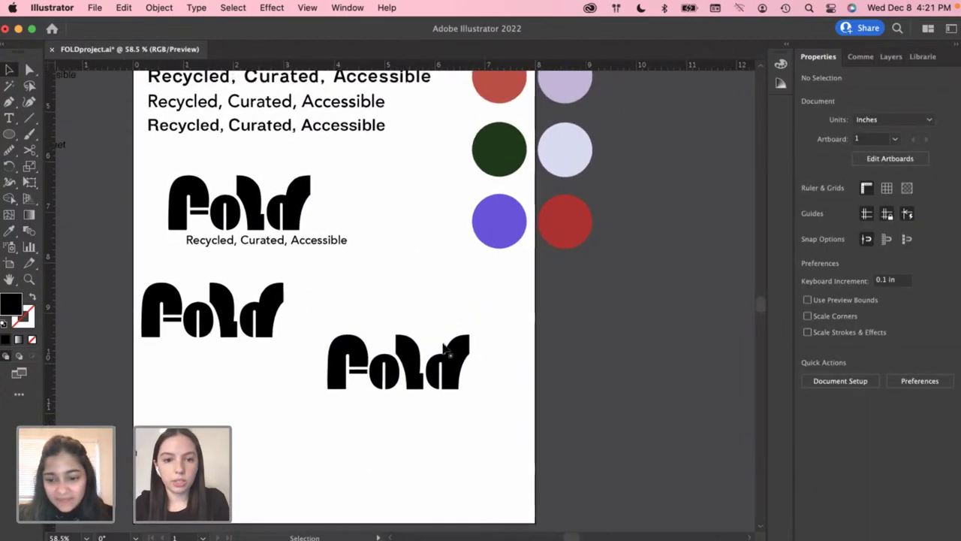
left_click(415, 349)
left_click_drag(415, 349, 416, 408)
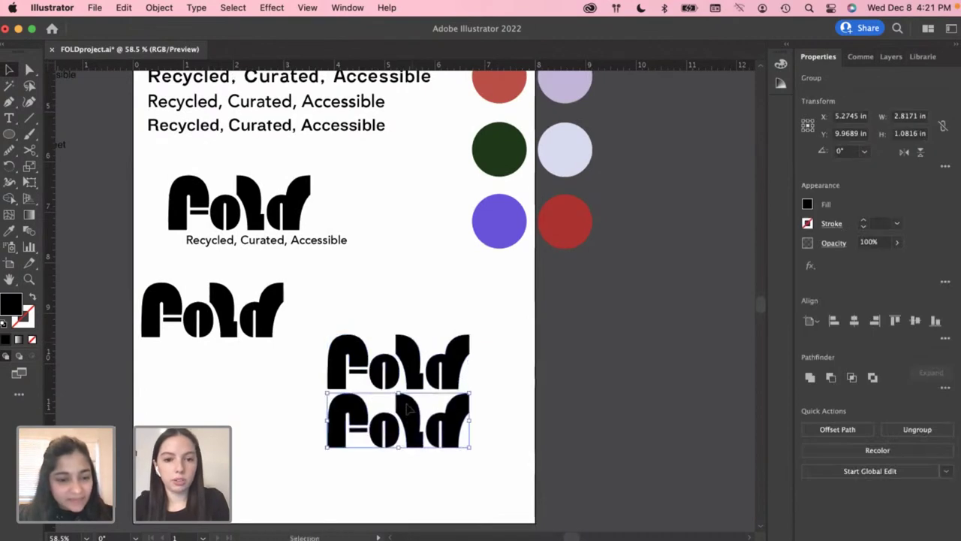
left_click(425, 319)
left_click(416, 364)
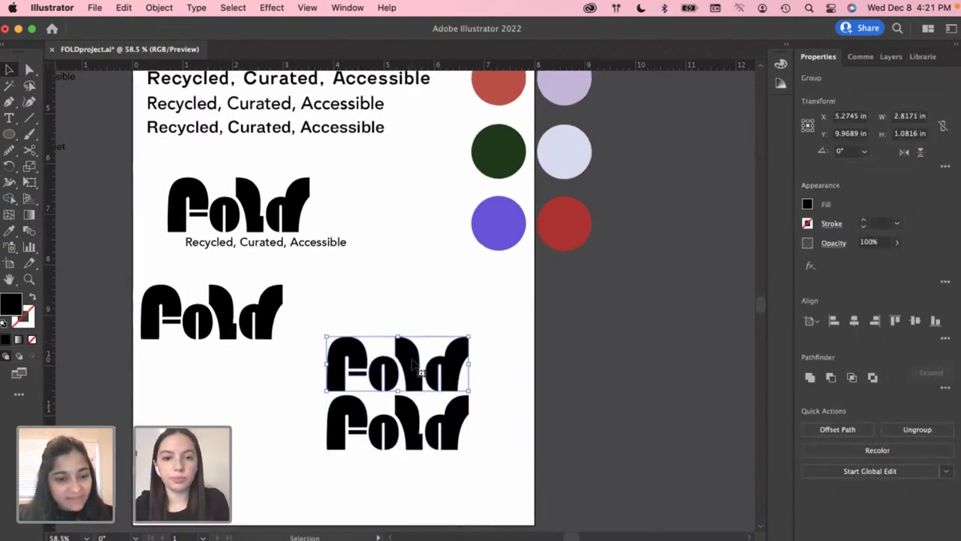
Color the upper Fold copy with the red palette circle's colour
scroll(415, 364, "up", 2)
scroll(415, 364, "right", 1)
left_click(10, 230)
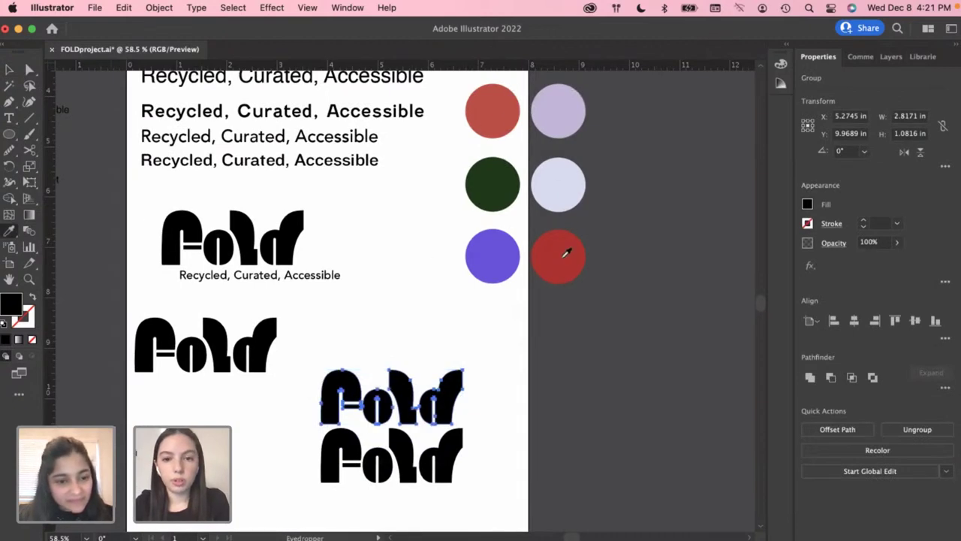
left_click(565, 255)
key("v")
left_click(430, 226)
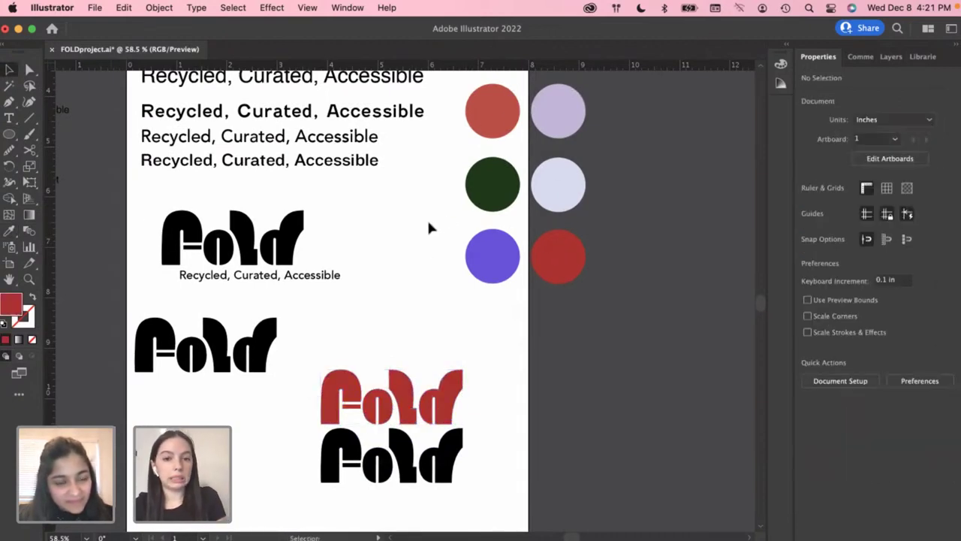
Recolor that Fold copy with the blue-purple palette circle instead
scroll(428, 223, "left", 2)
scroll(429, 223, "down", 1)
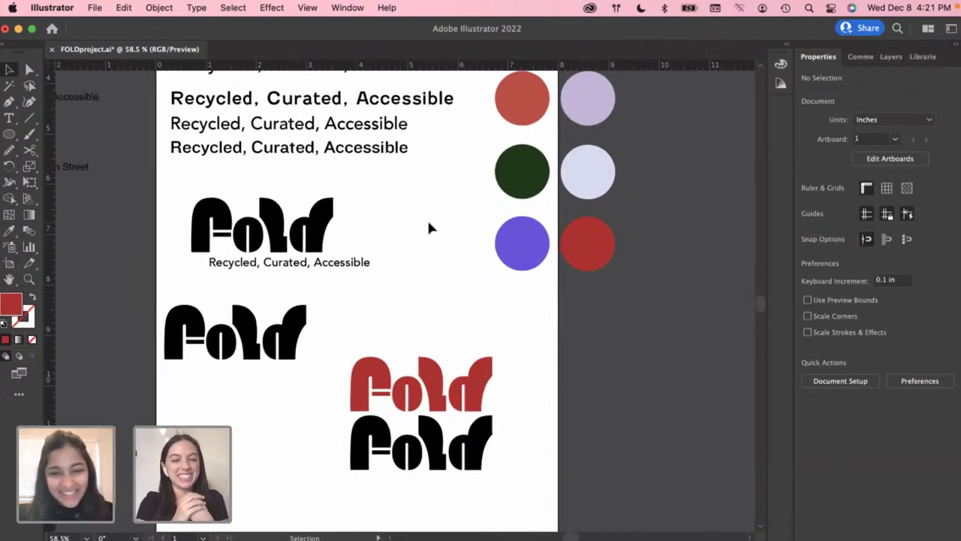
left_click(438, 378)
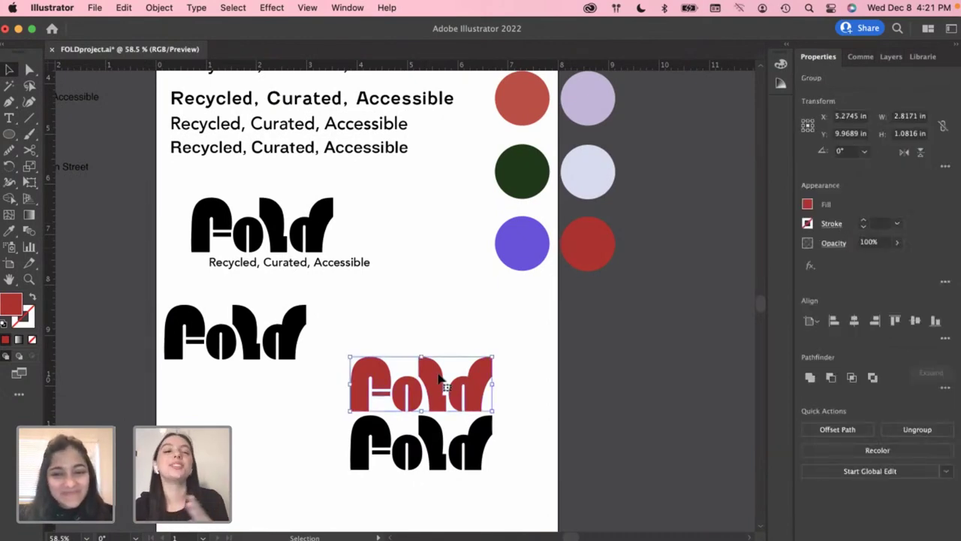
key("i")
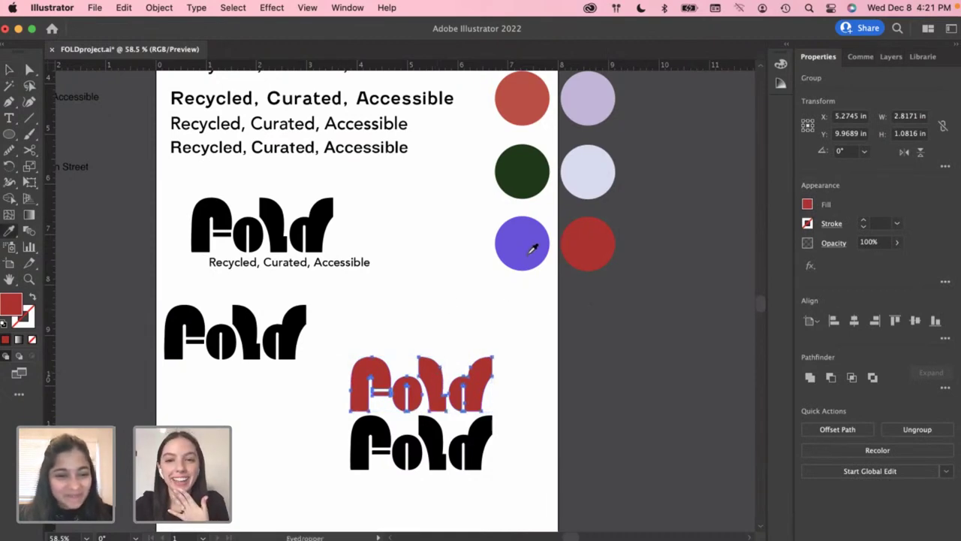
left_click(532, 247)
key("v")
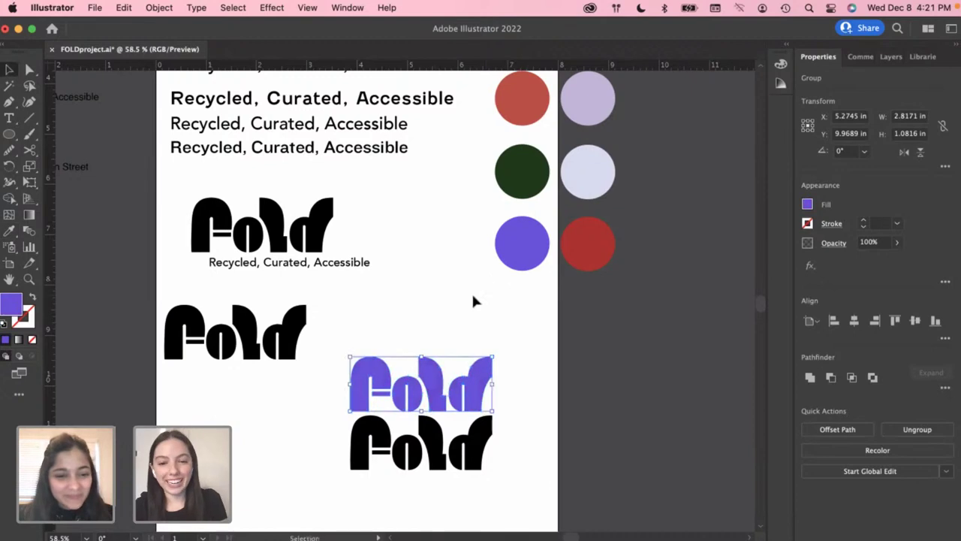
left_click(471, 296)
Give the black Fold copy below it the lavender circle's colour
left_click(430, 444)
key("i")
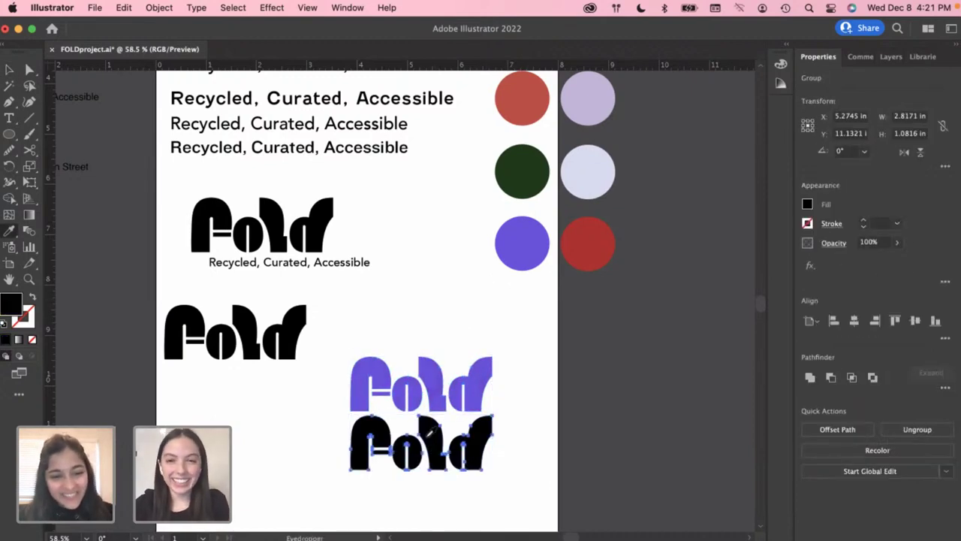
left_click(590, 97)
key("v")
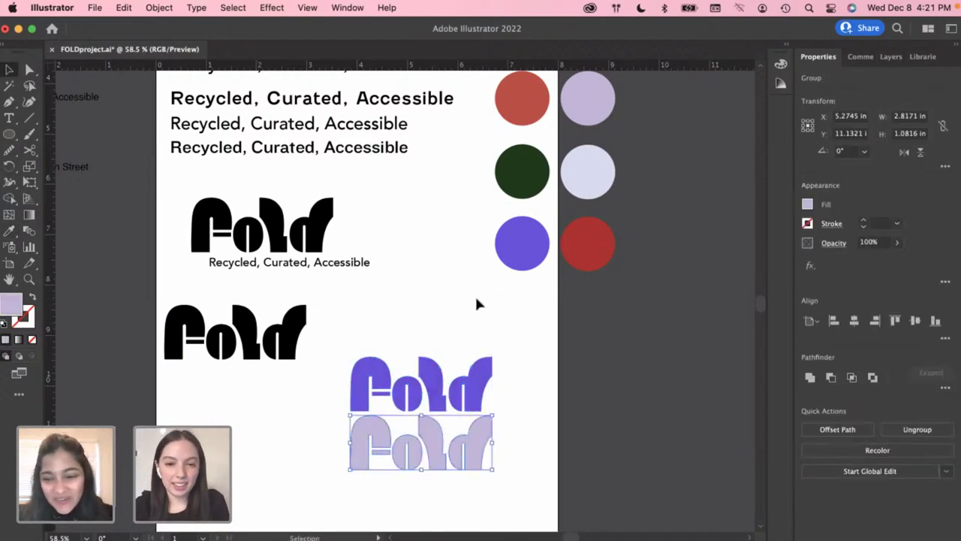
left_click(455, 329)
Duplicate the lavender Fold copy directly below itself
scroll(449, 422, "down", 1)
scroll(449, 422, "down", 3)
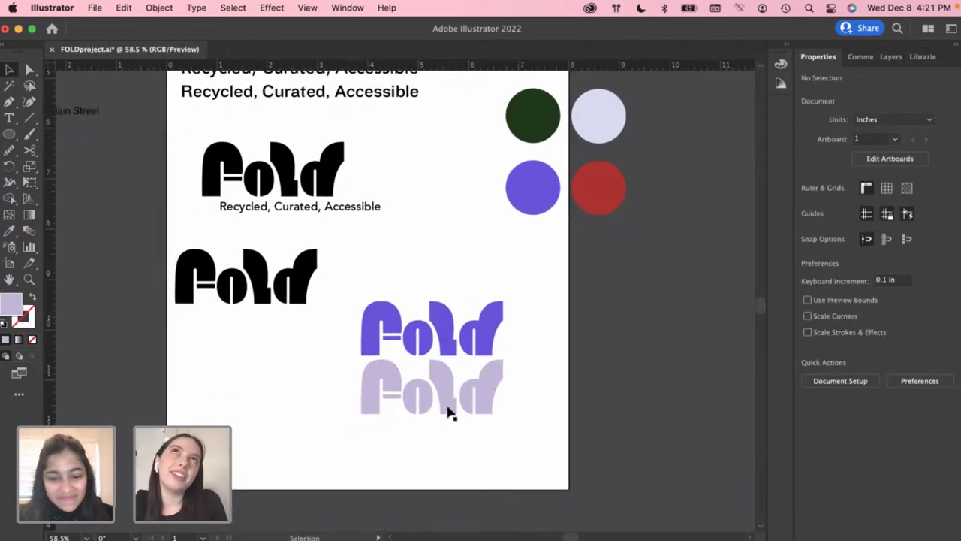
left_click_drag(446, 383, 438, 441)
scroll(440, 443, "up", 4)
Give the bottom Fold copy the dark green circle's colour
key("i")
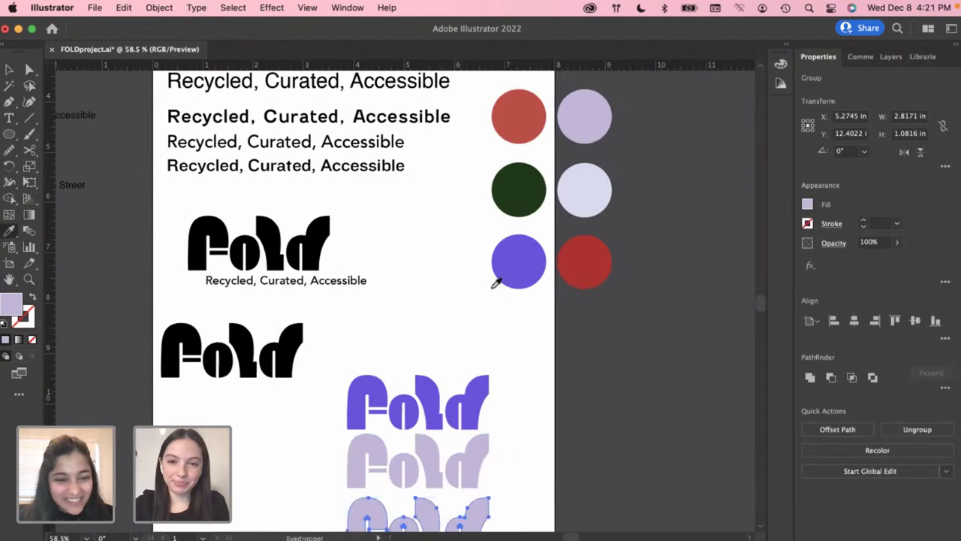
left_click(524, 189)
key("v")
left_click(488, 336)
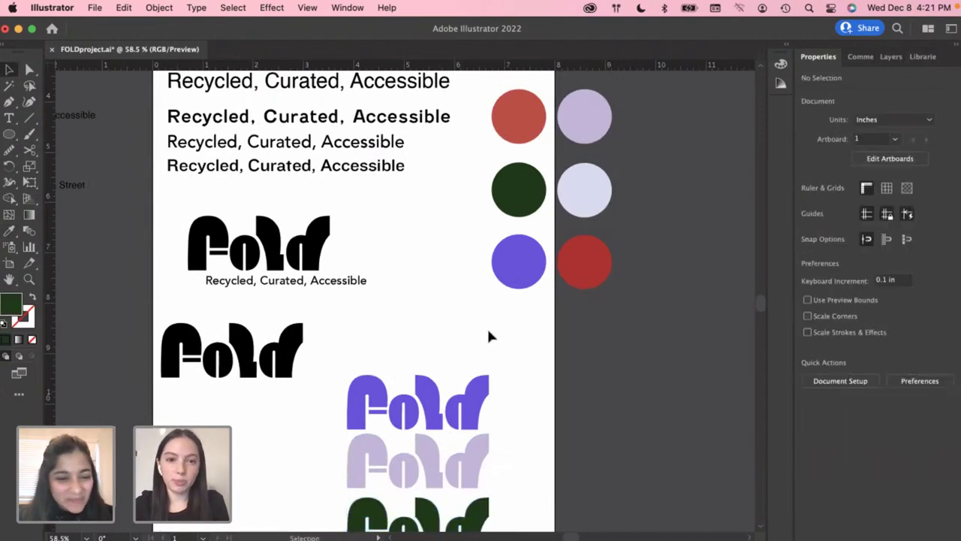
scroll(489, 335, "down", 3)
scroll(489, 336, "down", 1)
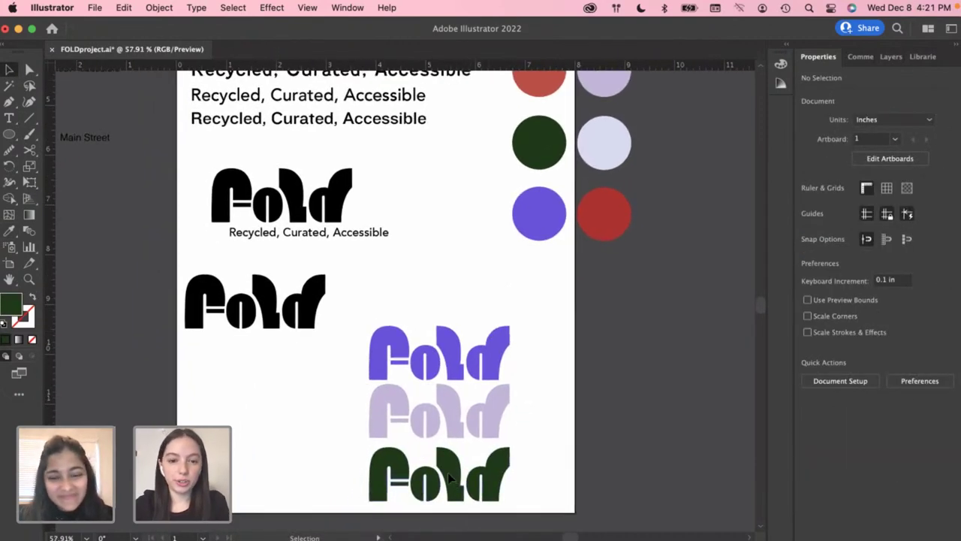
Duplicate the green Fold above the purple one and color it brick red
left_click(452, 477)
left_click_drag(449, 477, 463, 297)
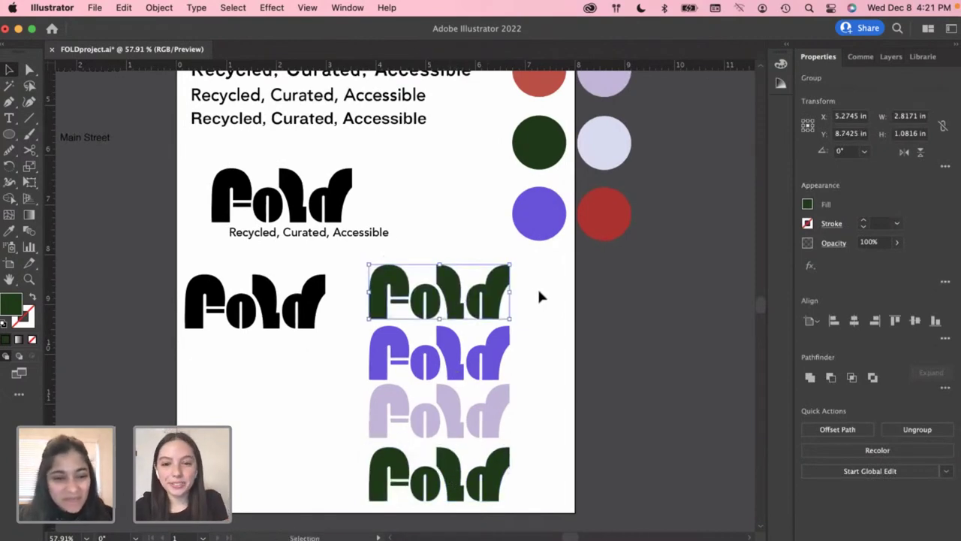
key("i")
scroll(547, 156, "up", 1)
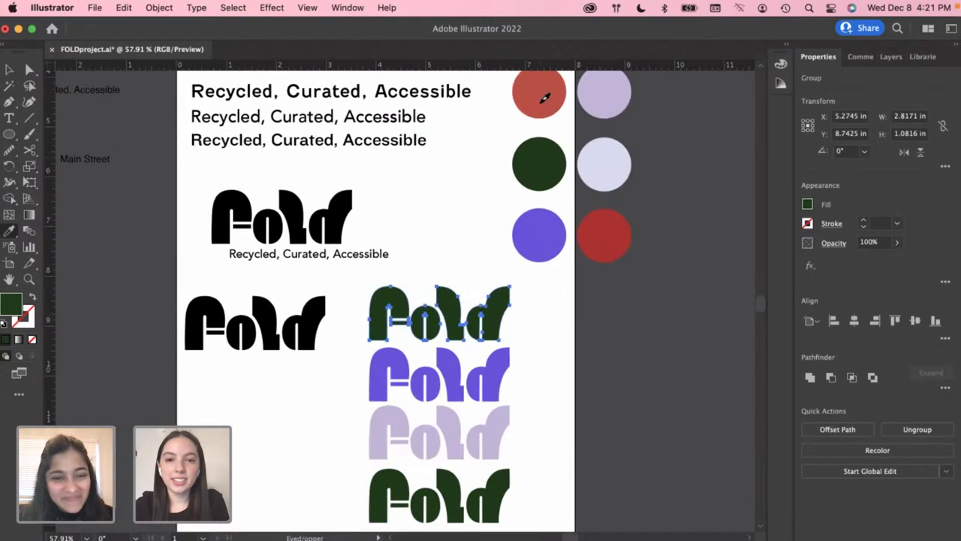
left_click(544, 96)
key("v")
left_click(546, 341)
Place a copy of the red Fold at bottom left under the black logo
scroll(546, 342, "down", 1)
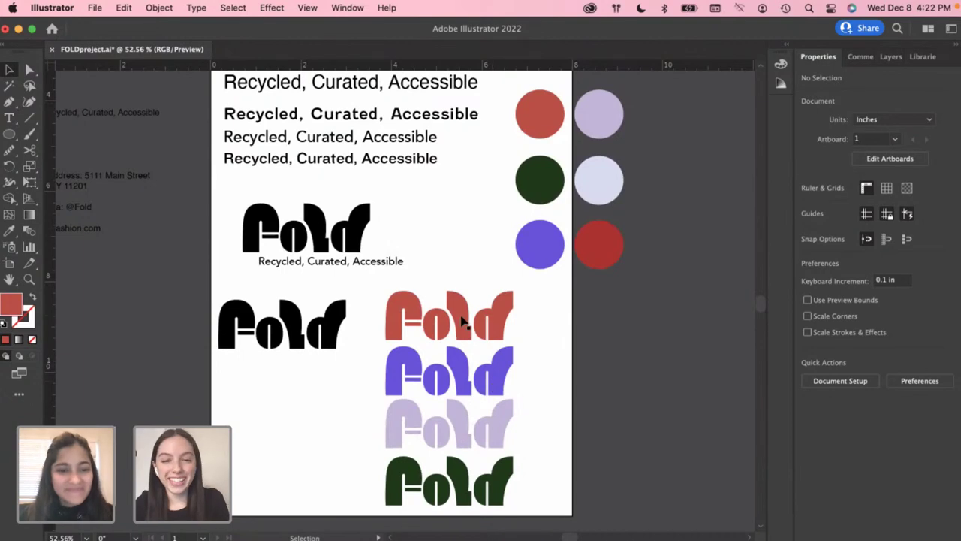
left_click_drag(462, 321, 295, 430)
key("super+z")
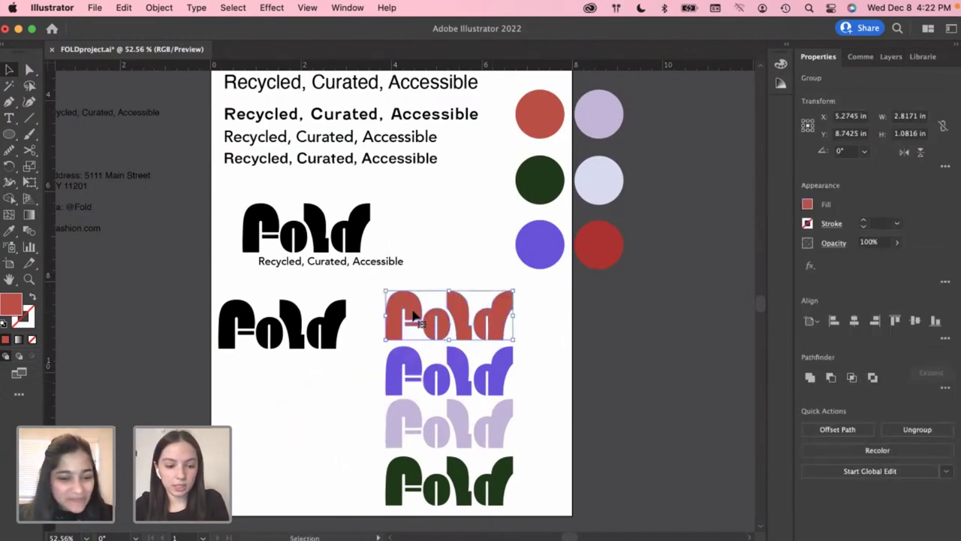
left_click_drag(412, 316, 263, 424)
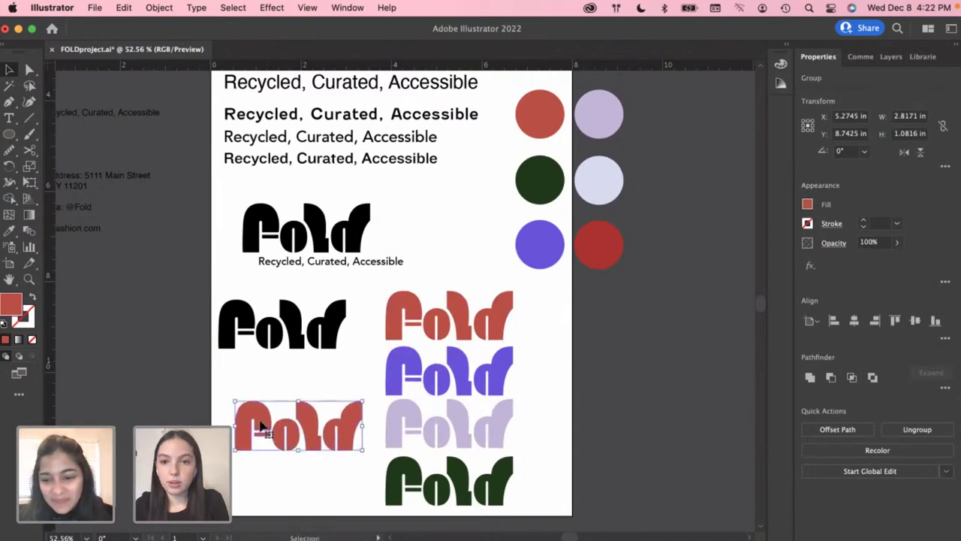
Give the lower-left Fold copy the palest lavender circle's colour
key("i")
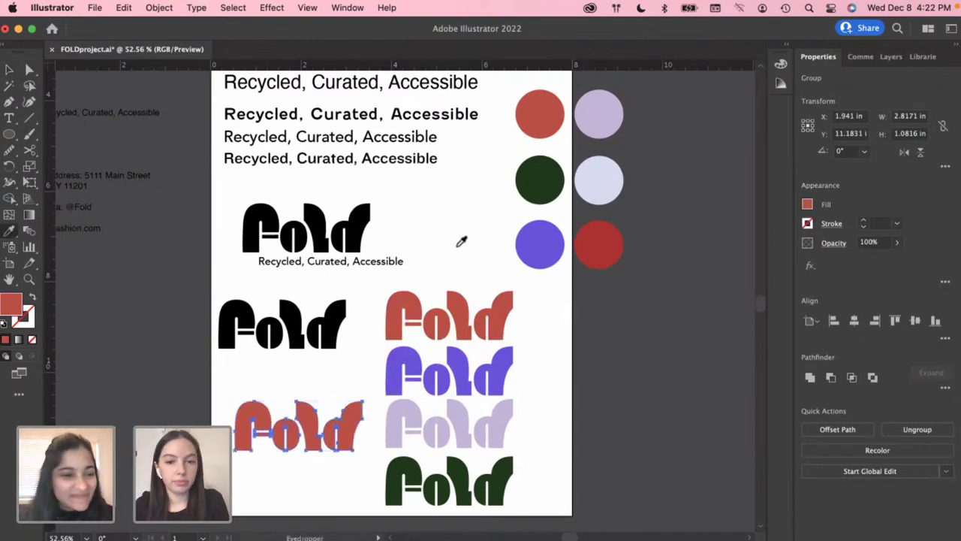
left_click(603, 169)
key("v")
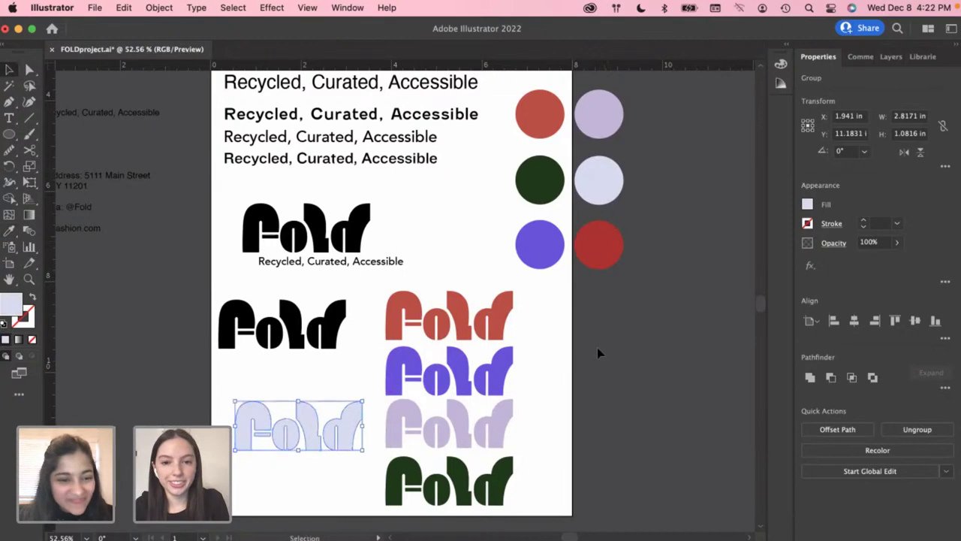
left_click(597, 350)
left_click(597, 256)
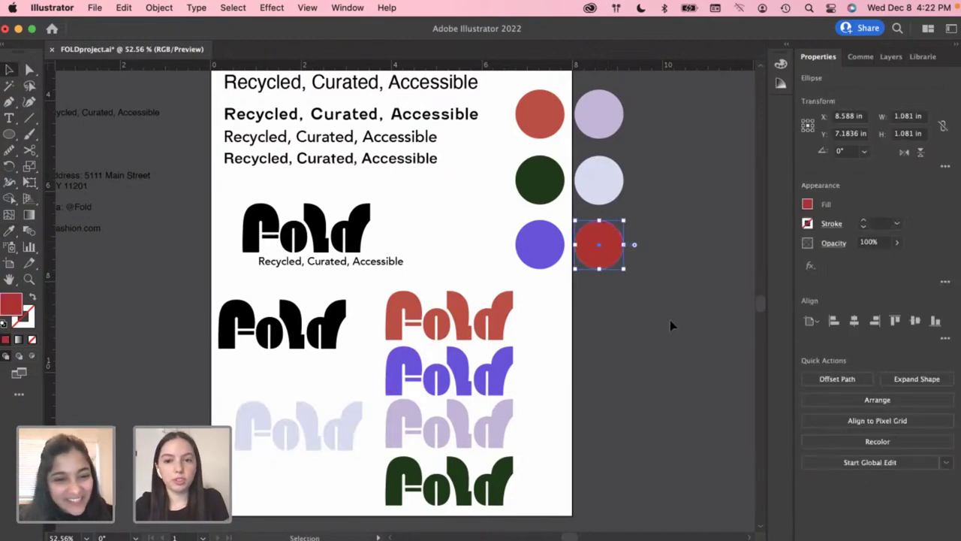
left_click(639, 356)
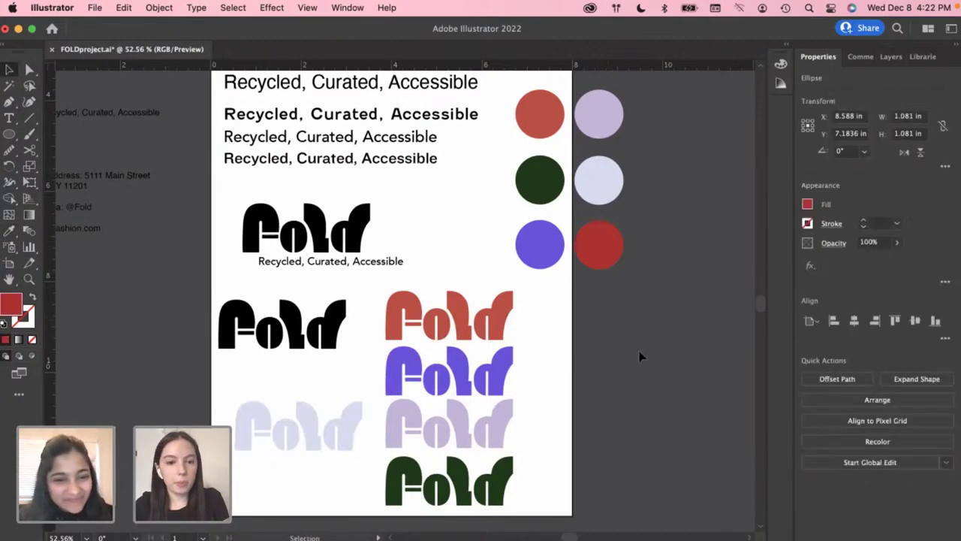
left_click(338, 439)
left_click(335, 509)
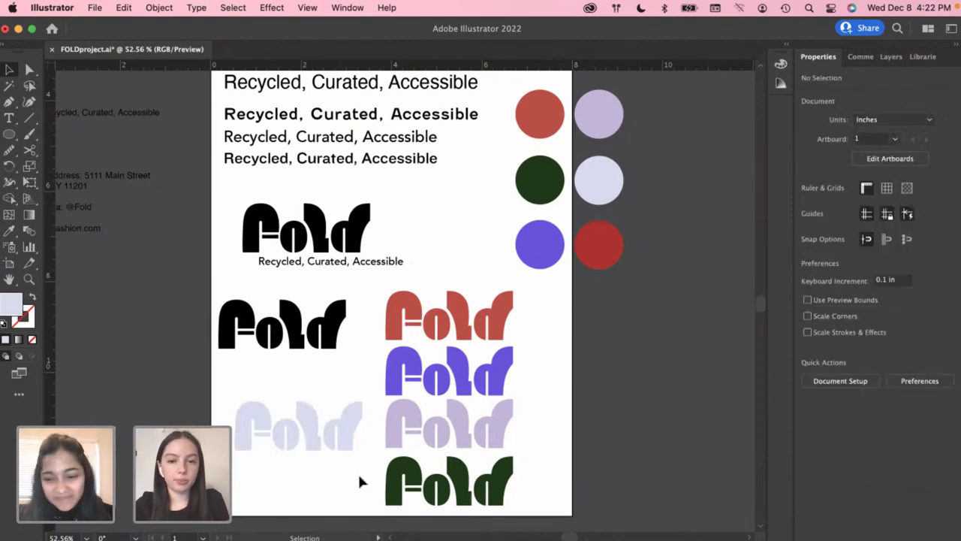
Nudge the pale lavender Fold copy down slightly into line
scroll(388, 459, "up", 2)
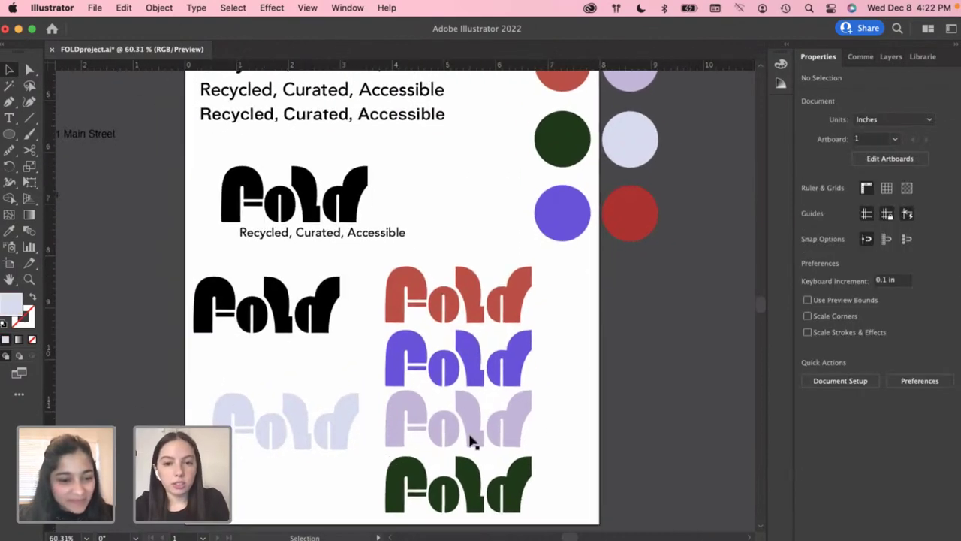
scroll(471, 440, "up", 1)
scroll(486, 427, "down", 3)
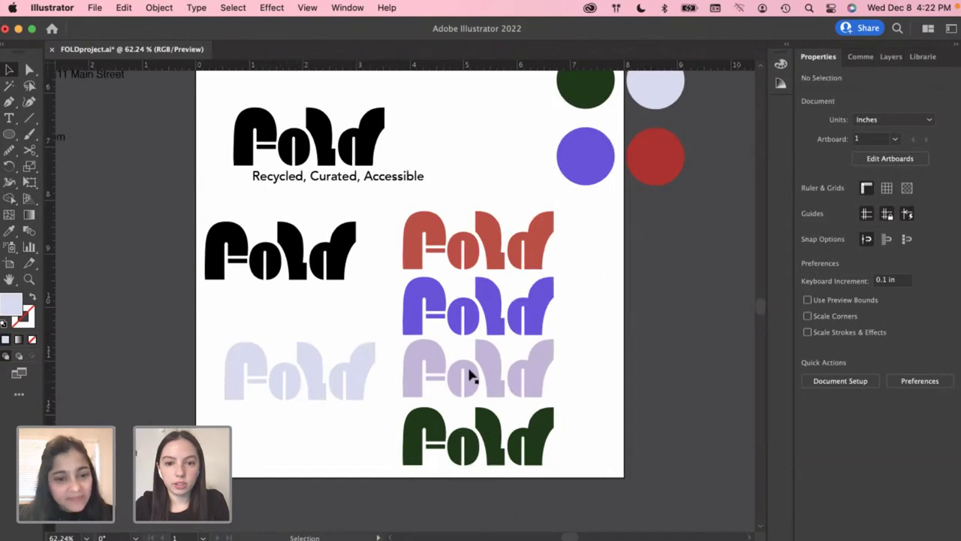
left_click_drag(470, 373, 490, 372)
left_click(612, 370)
scroll(429, 382, "up", 3)
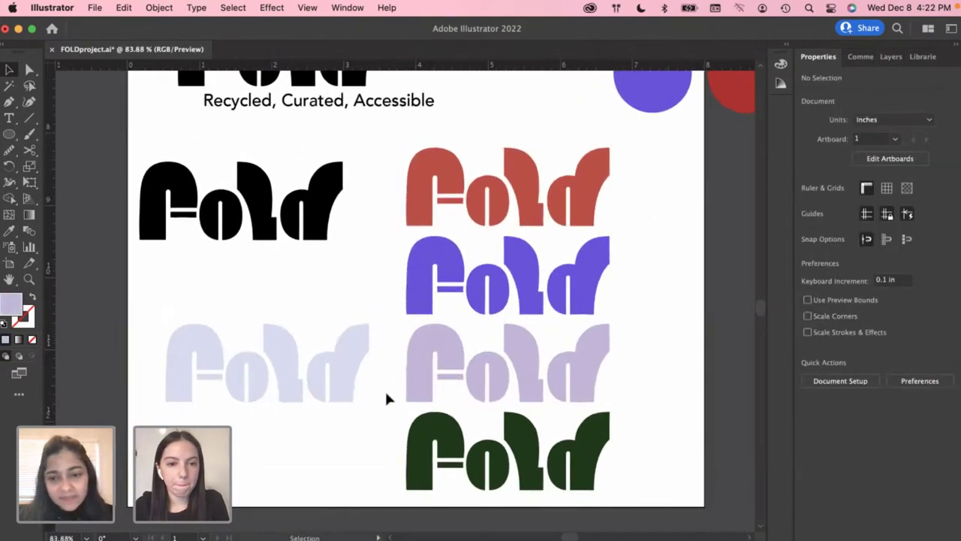
scroll(383, 396, "down", 3)
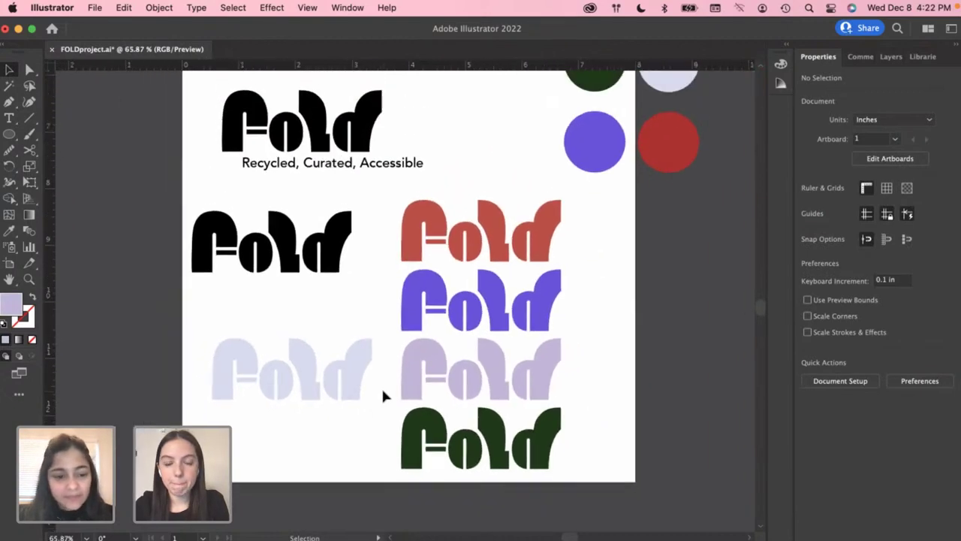
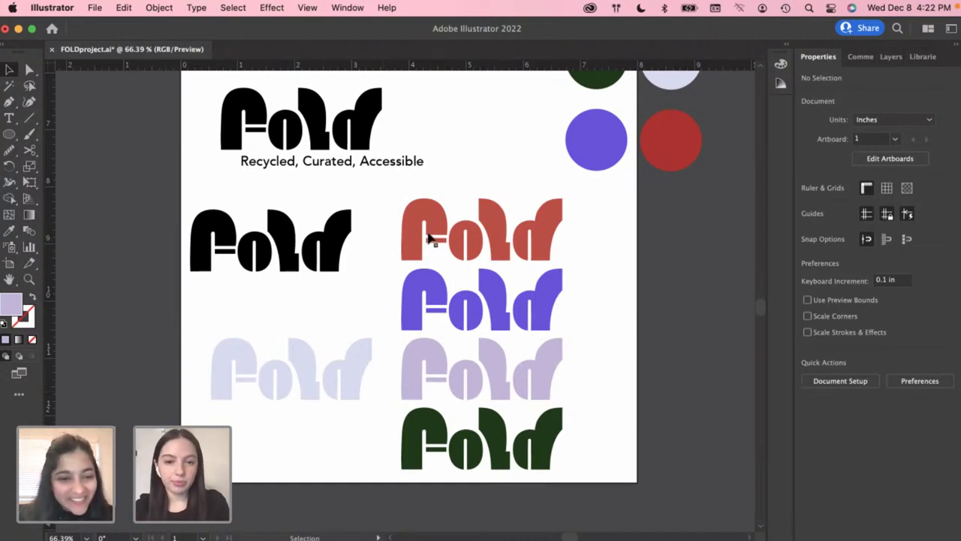
Drag the artboard's right edge out so its width goes from 8 in to 9.67 in
scroll(429, 239, "down", 1)
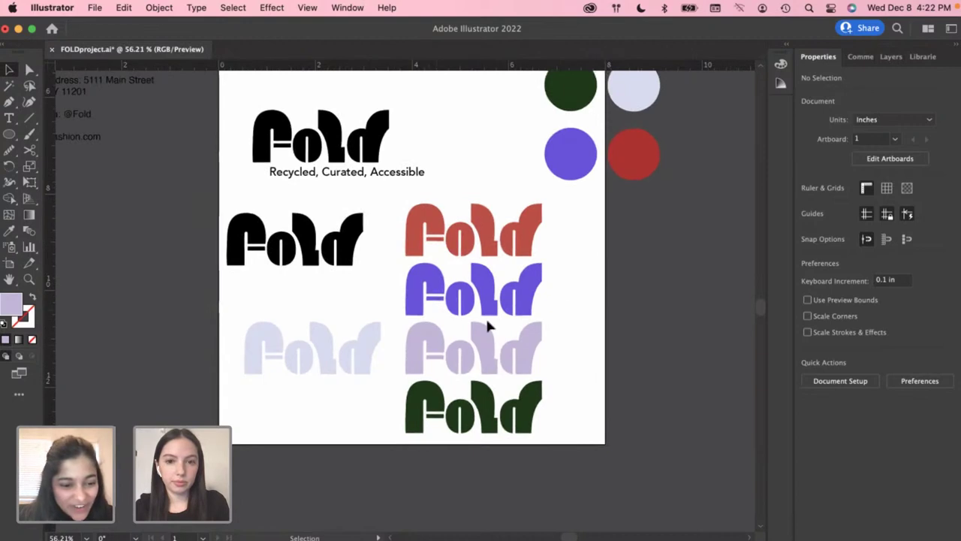
scroll(569, 296, "right", 2)
scroll(569, 297, "up", 1)
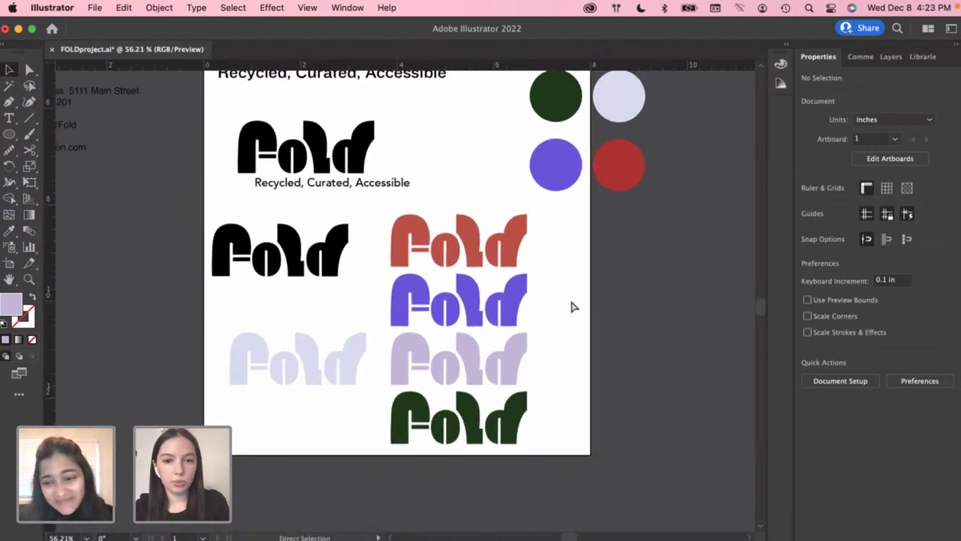
scroll(567, 302, "right", 2)
scroll(568, 302, "up", 1)
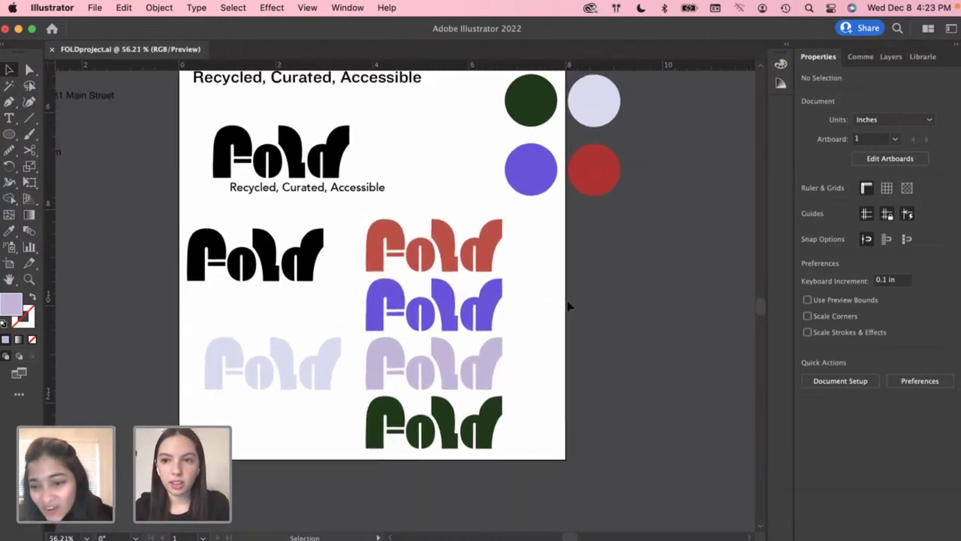
left_click(910, 159)
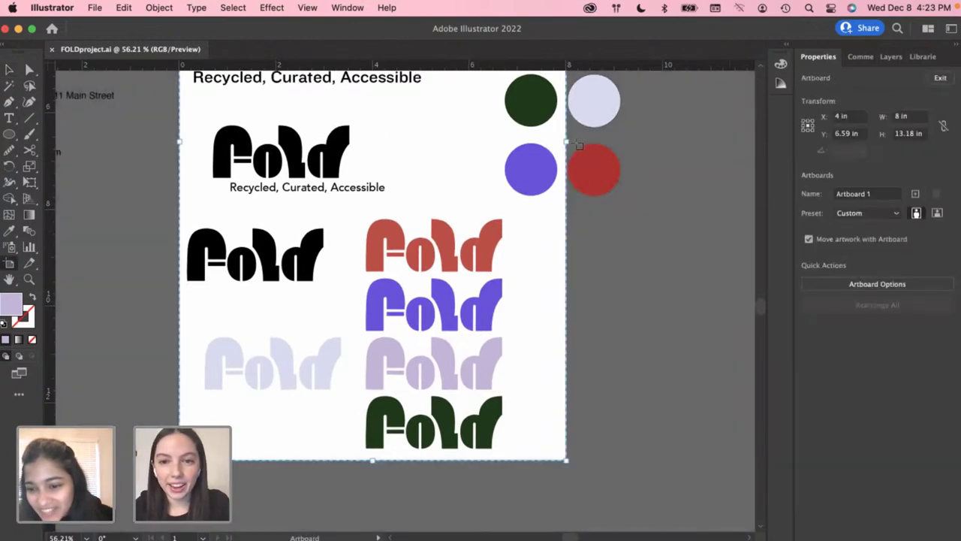
left_click_drag(569, 143, 648, 153)
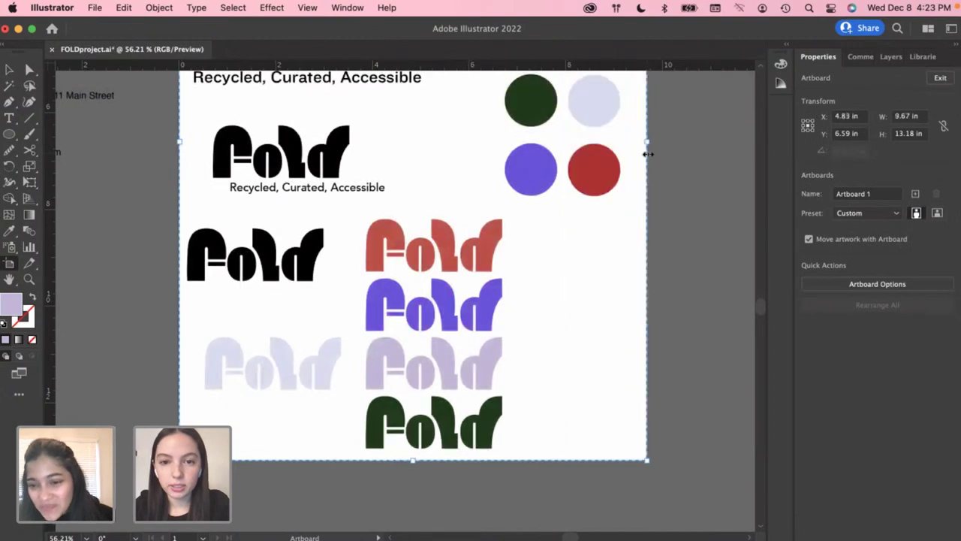
left_click(939, 78)
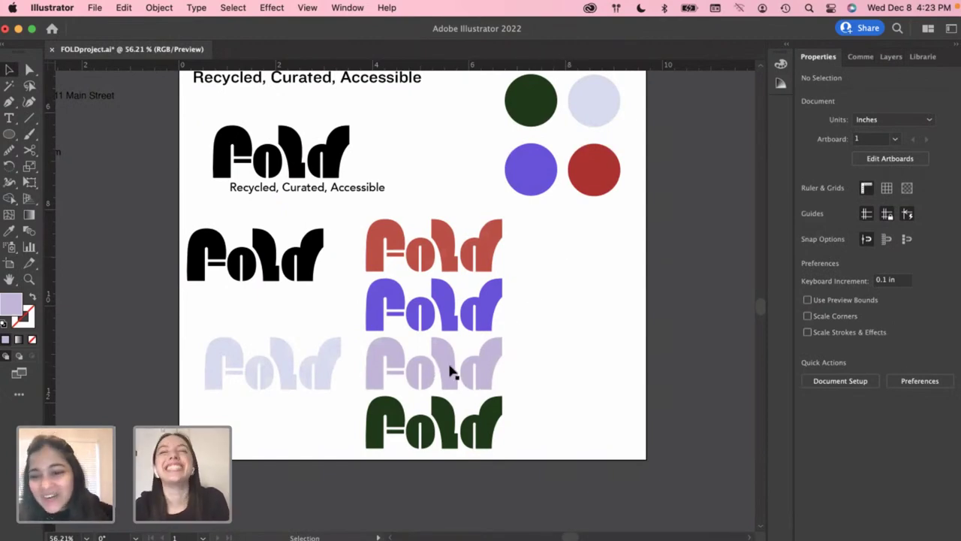
Copy the lilac Fold logo beside the red one and widen the artboard to 10.63 in
left_click_drag(446, 369, 588, 287)
left_click(629, 245)
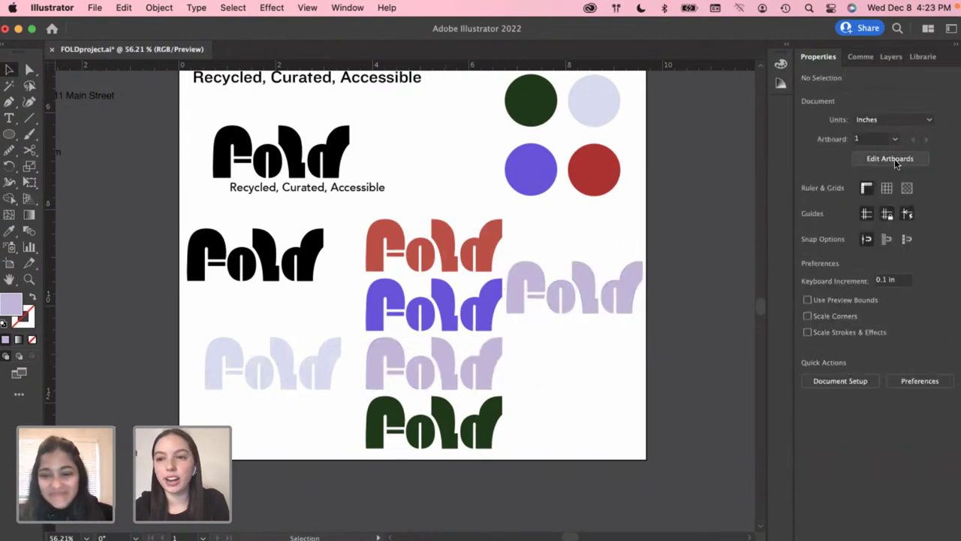
left_click(897, 161)
left_click_drag(647, 143, 693, 144)
left_click(940, 80)
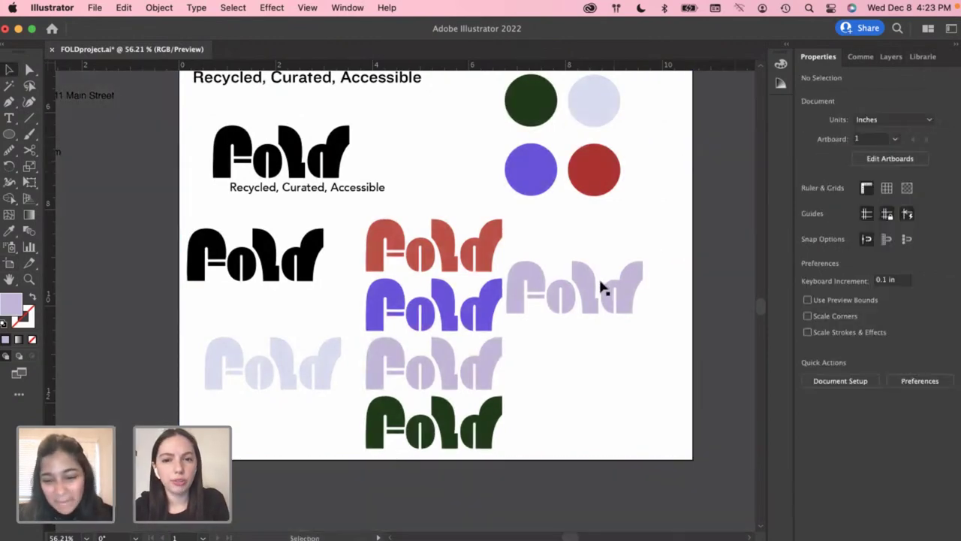
left_click_drag(583, 281, 618, 251)
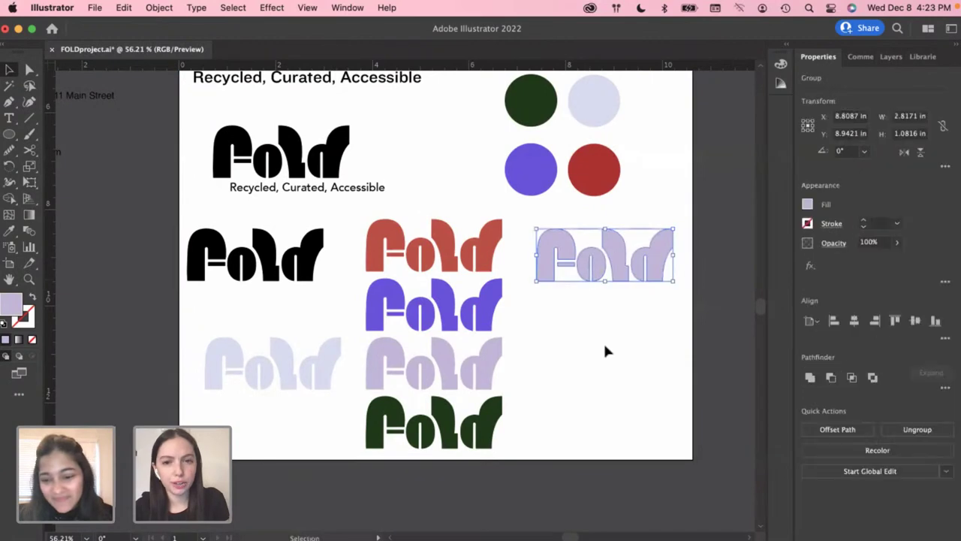
left_click(605, 346)
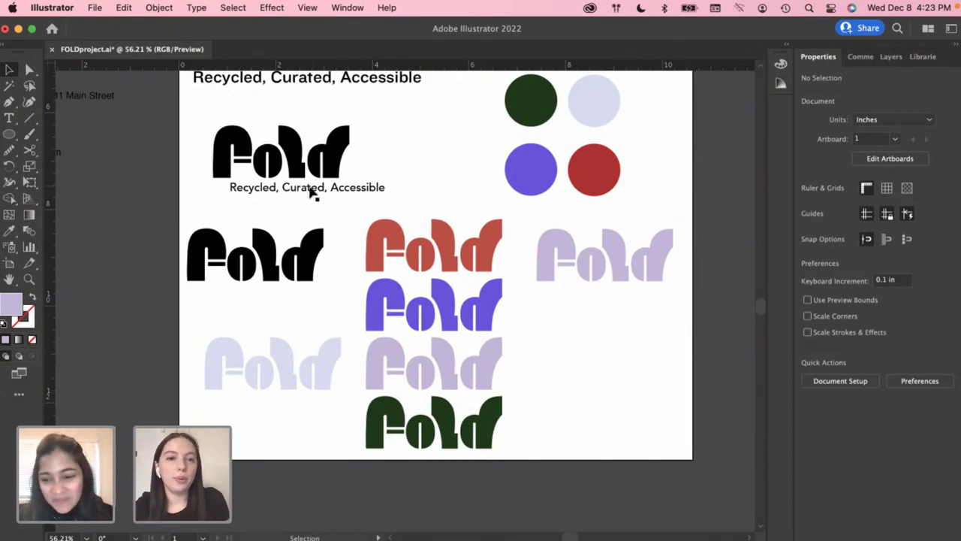
Duplicate the top black Fold logo and its tagline to the lower right
left_click_drag(311, 192, 622, 318)
key("super+z")
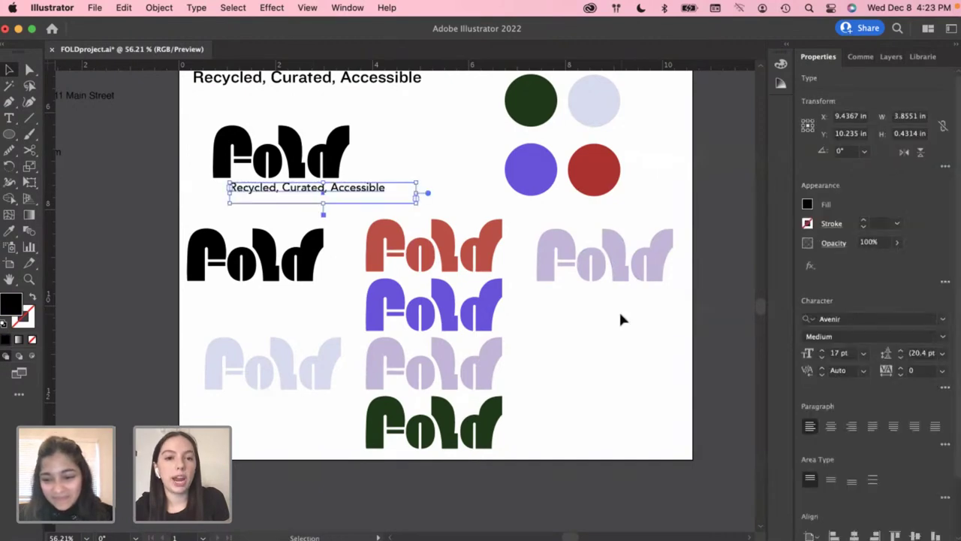
left_click(609, 334)
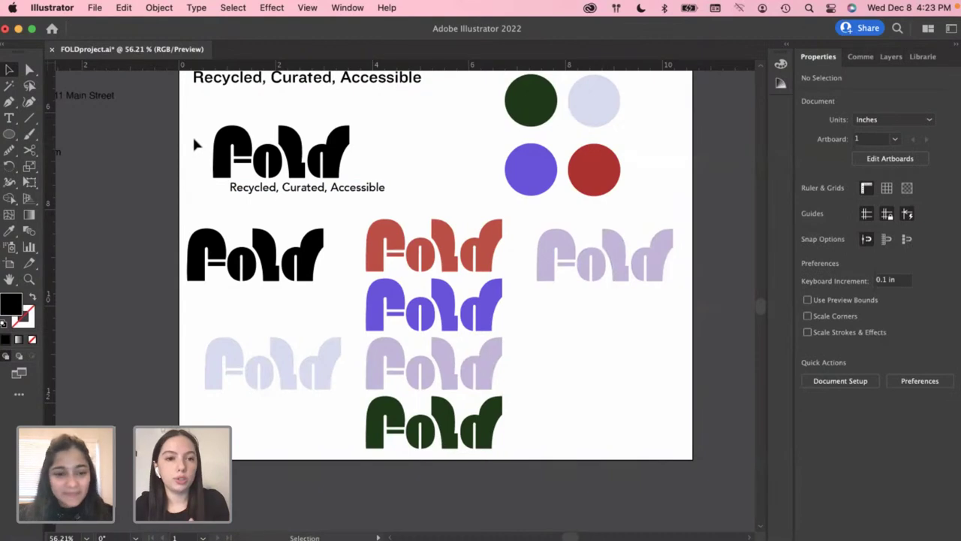
left_click_drag(198, 144, 275, 197)
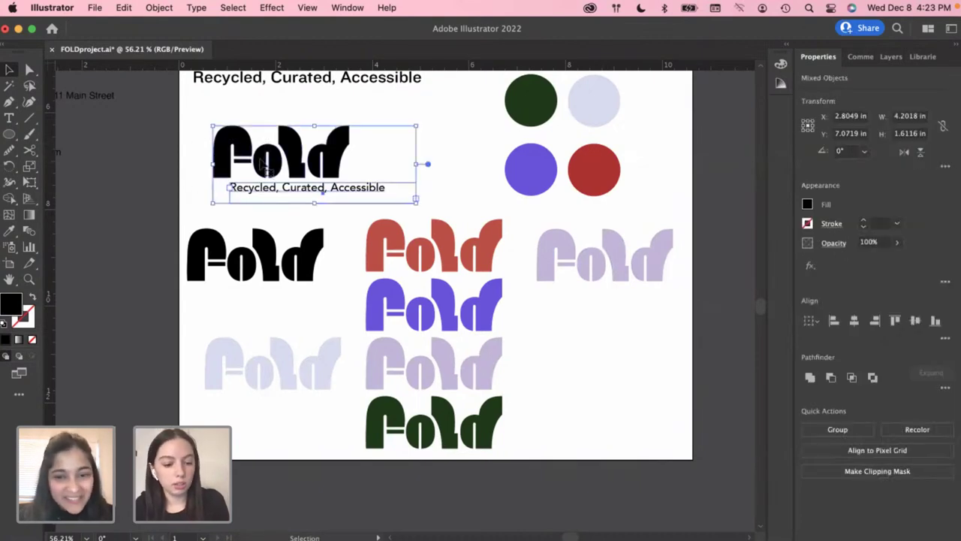
left_click_drag(259, 162, 564, 368)
left_click(567, 331)
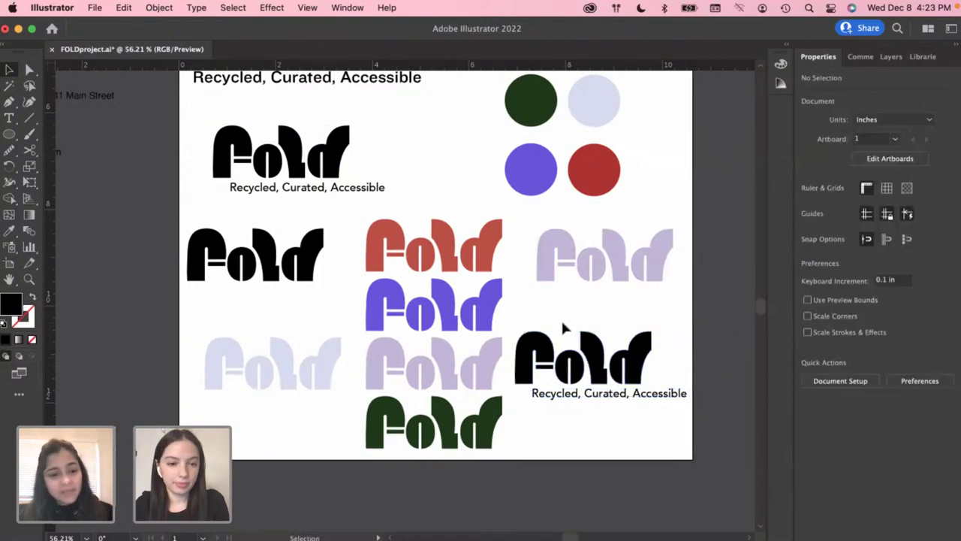
Move the pale lavender Fold logo higher on the artboard
scroll(558, 325, "up", 1)
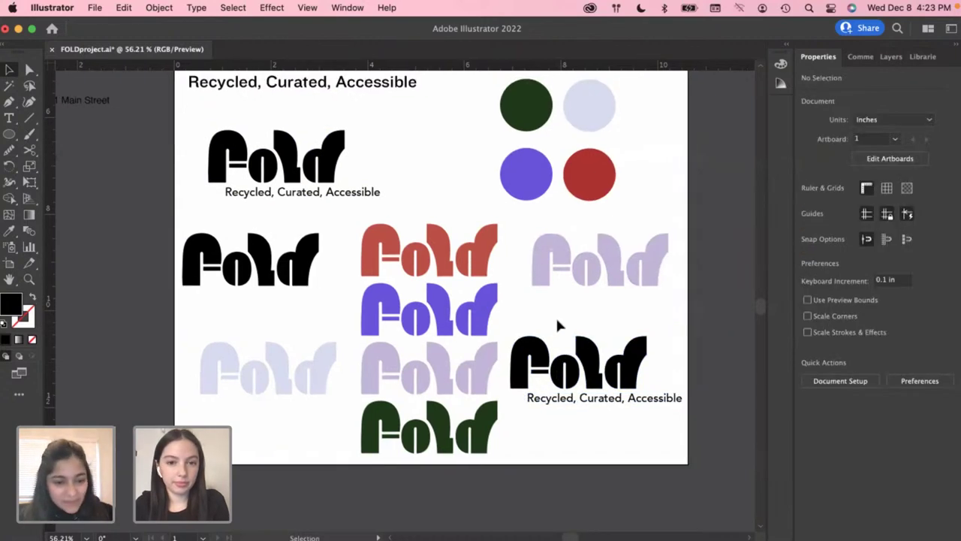
left_click(409, 371)
left_click_drag(284, 383, 277, 334)
left_click(316, 389)
Select the lilac and purple Fold logos in the middle column to check them
left_click(390, 378)
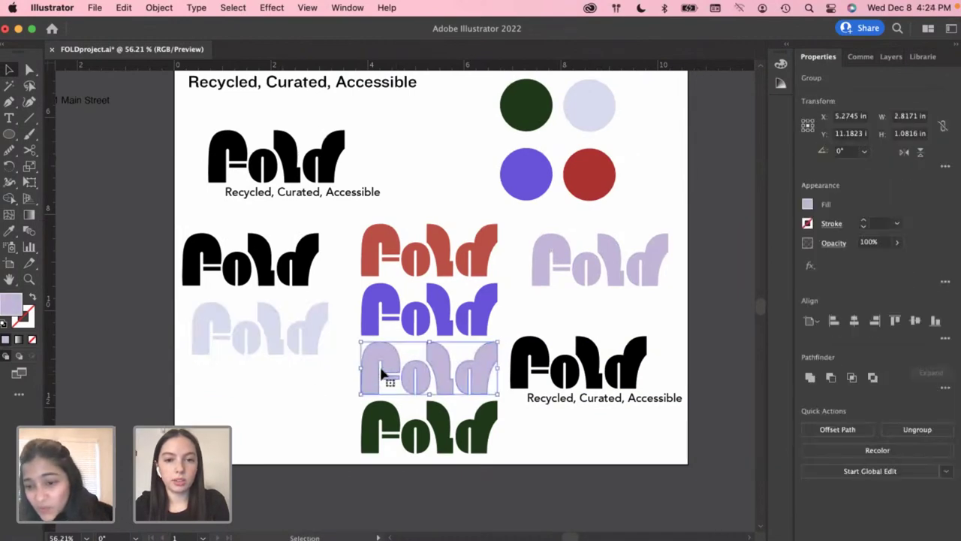
scroll(381, 374, "up", 2)
scroll(526, 285, "right", 3)
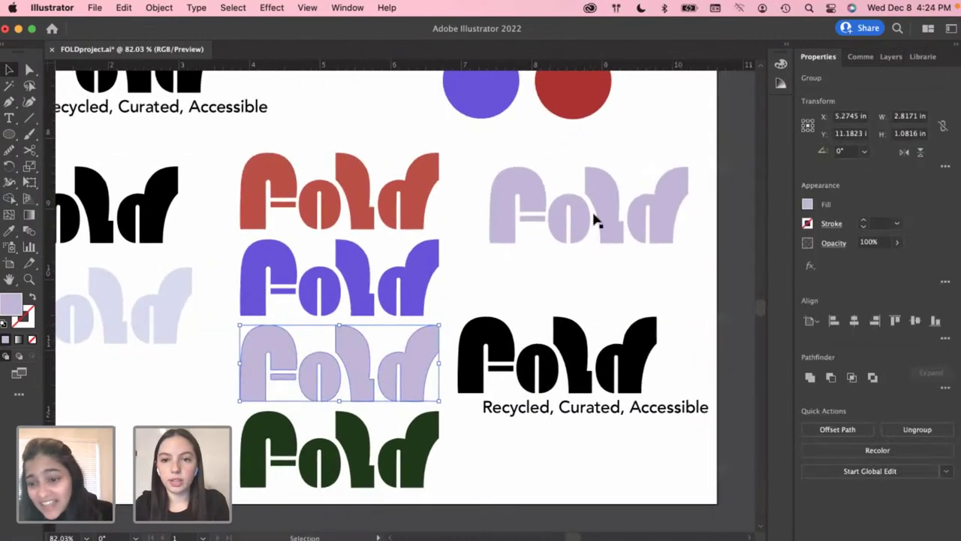
scroll(550, 276, "down", 1)
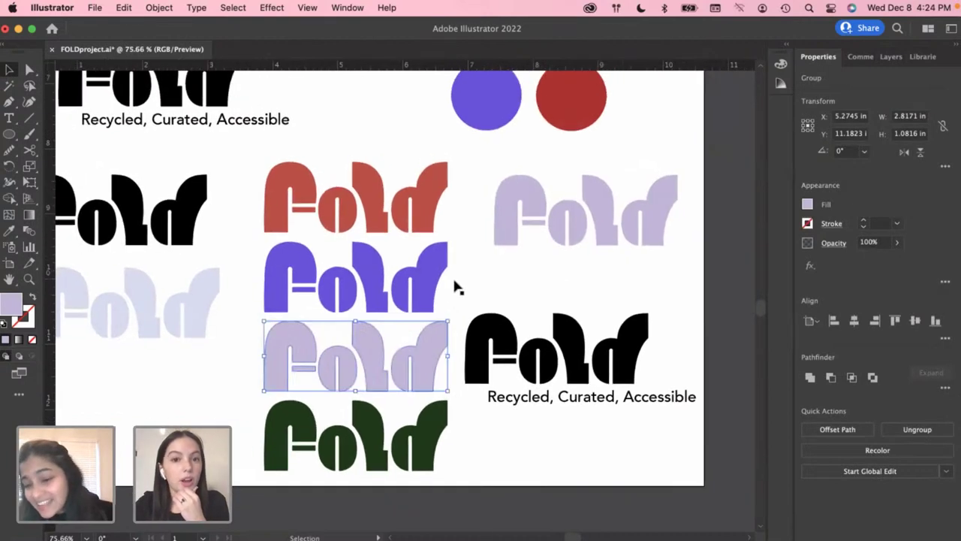
left_click(383, 285)
scroll(522, 288, "down", 2)
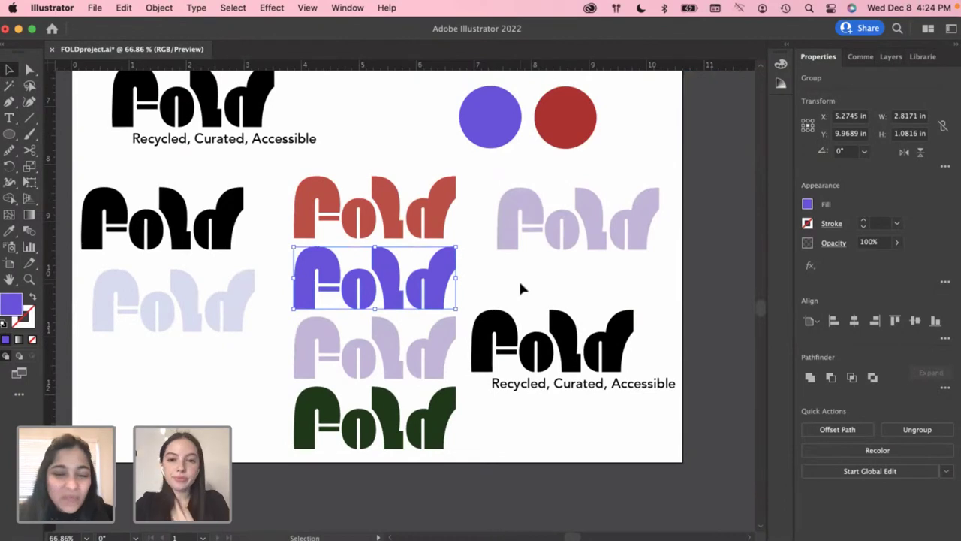
left_click(554, 288)
scroll(554, 288, "right", 2)
scroll(554, 288, "up", 1)
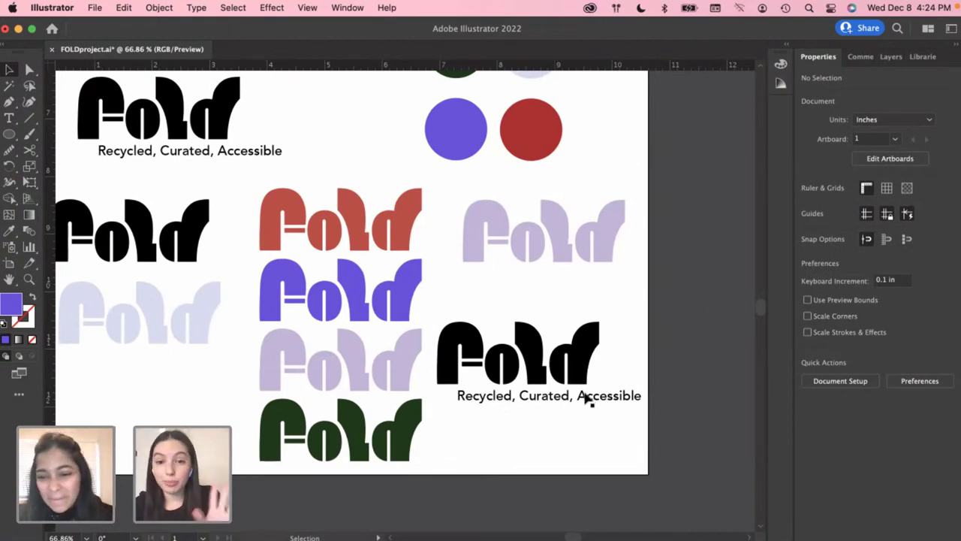
Duplicate the top Fold logo and tagline to the bottom left of the artboard
left_click(546, 404)
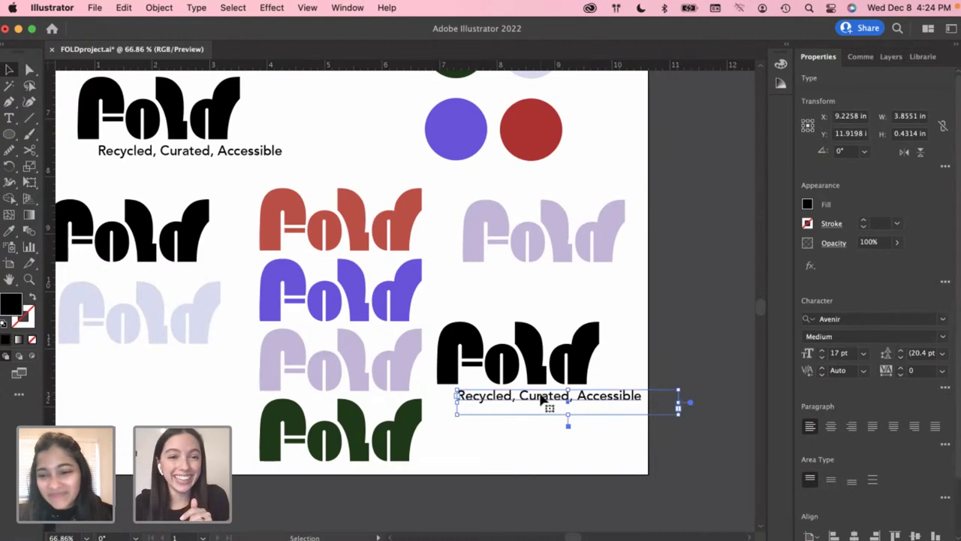
left_click(269, 105)
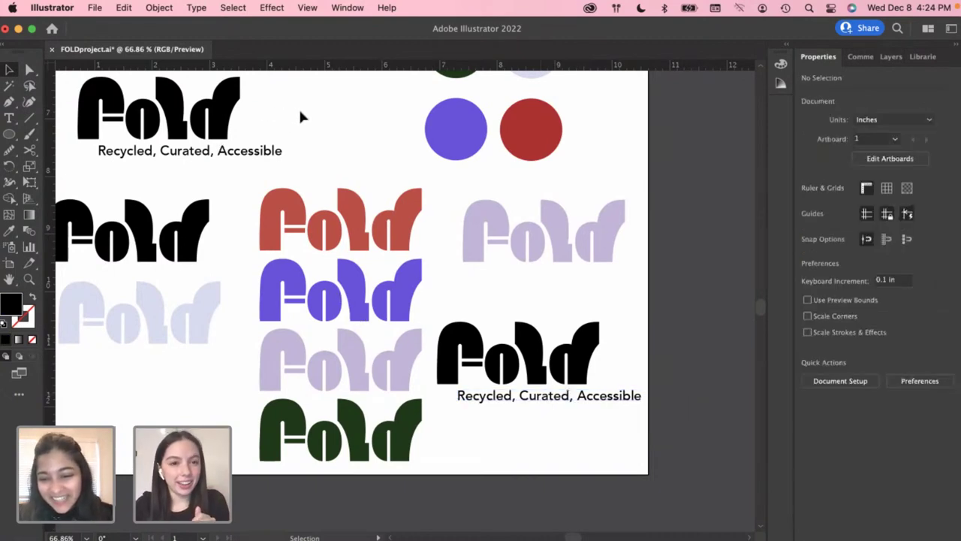
left_click_drag(296, 107, 164, 167)
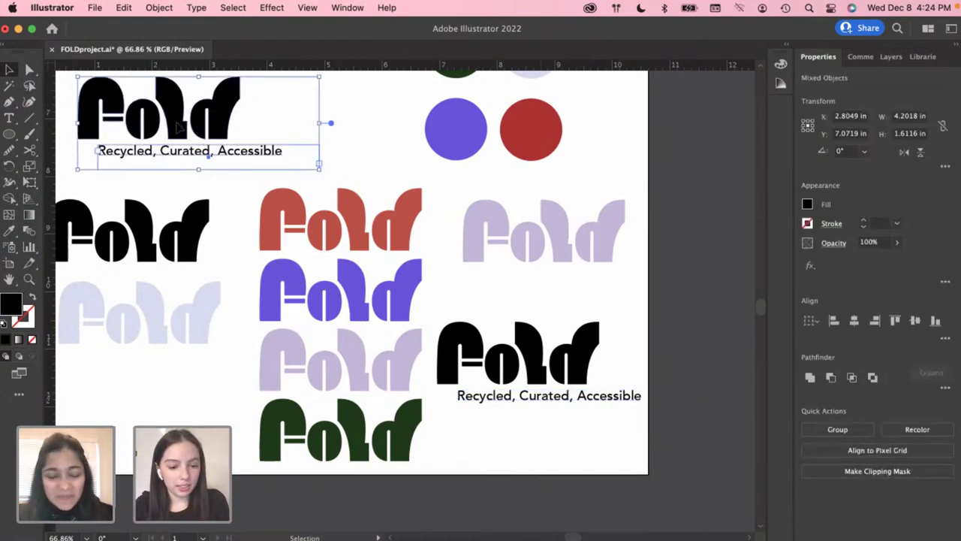
left_click_drag(180, 128, 182, 395)
scroll(173, 410, "left", 5)
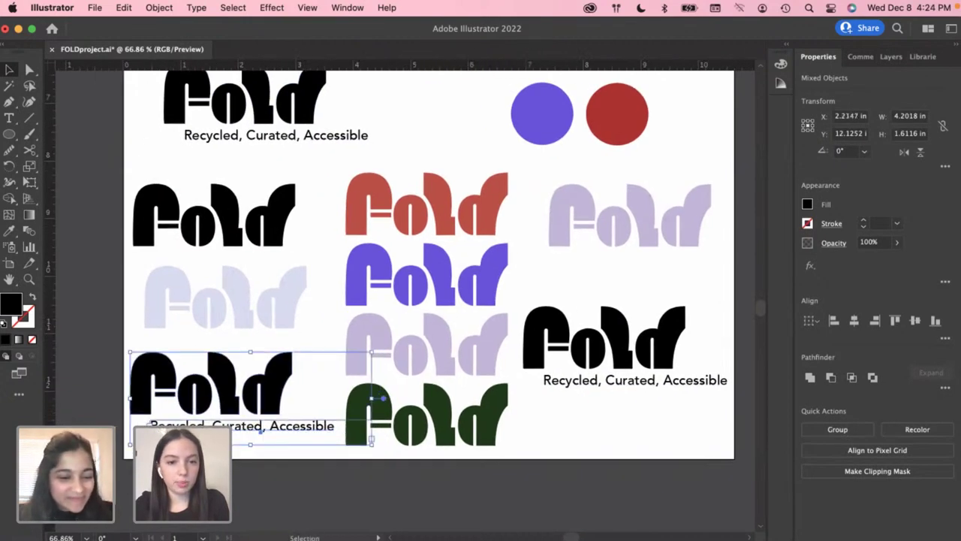
key("super+shift+a")
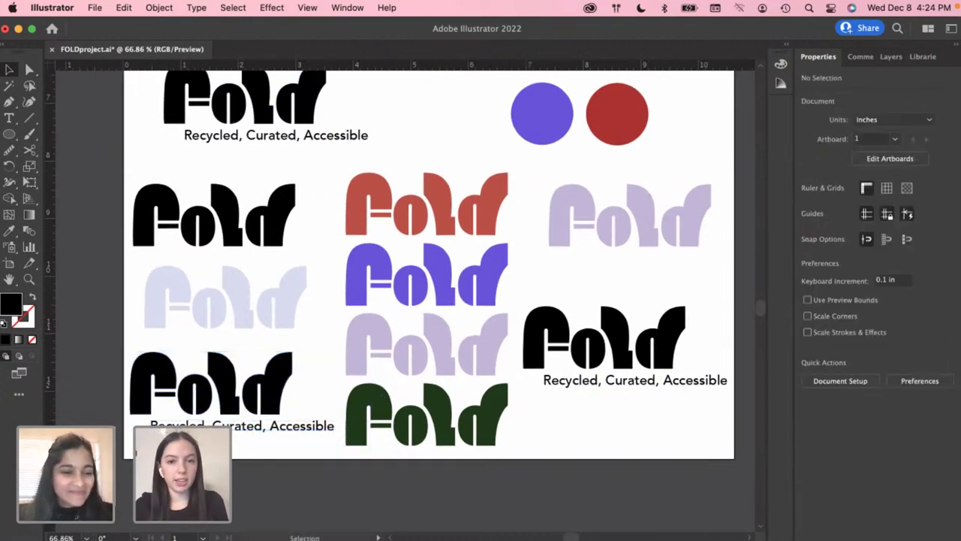
Convert the bottom-left tagline text to outlines
left_click(253, 423)
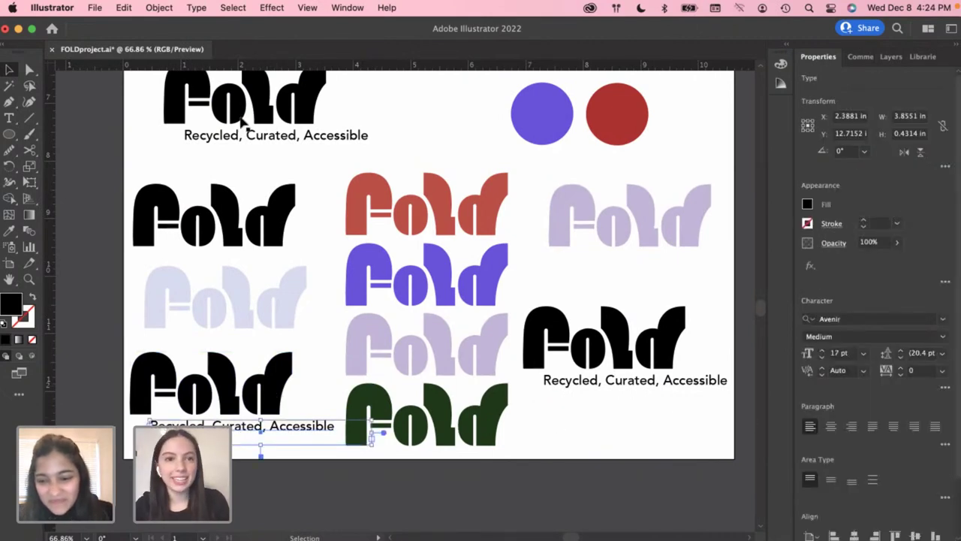
left_click(197, 8)
left_click(225, 259)
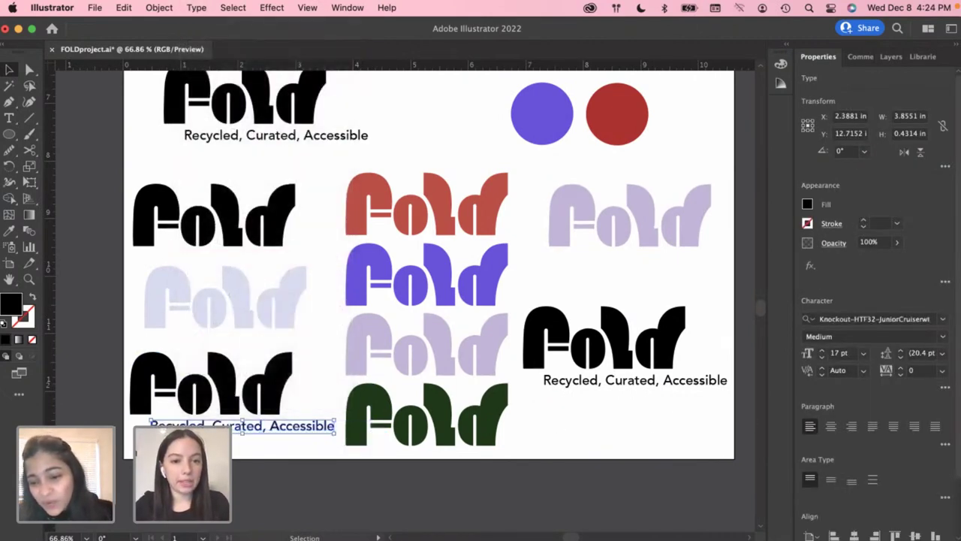
left_click(95, 364)
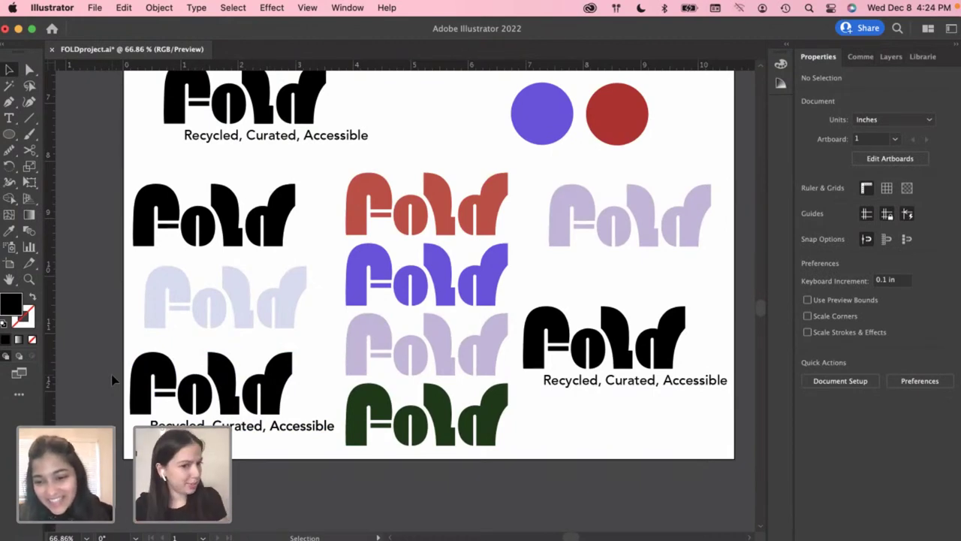
left_click_drag(113, 373, 231, 443)
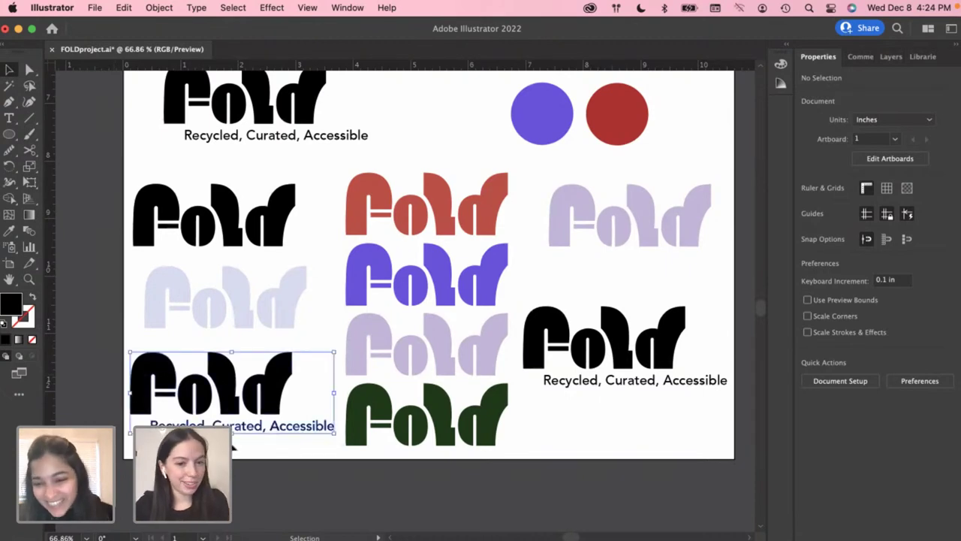
left_click(233, 445)
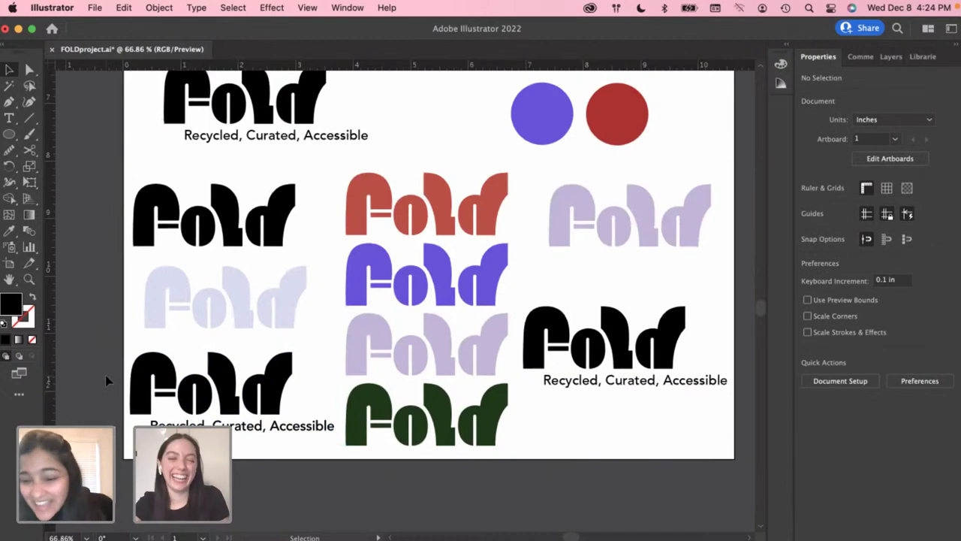
left_click_drag(106, 380, 263, 456)
left_click(158, 418)
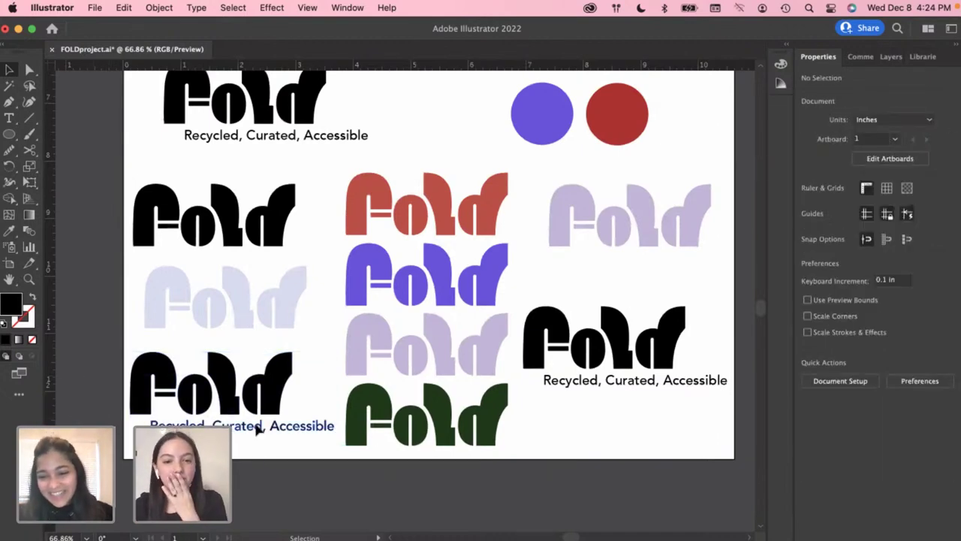
Eyedrop the green Fold's dark green fill onto the bottom-left tagline
left_click(256, 428)
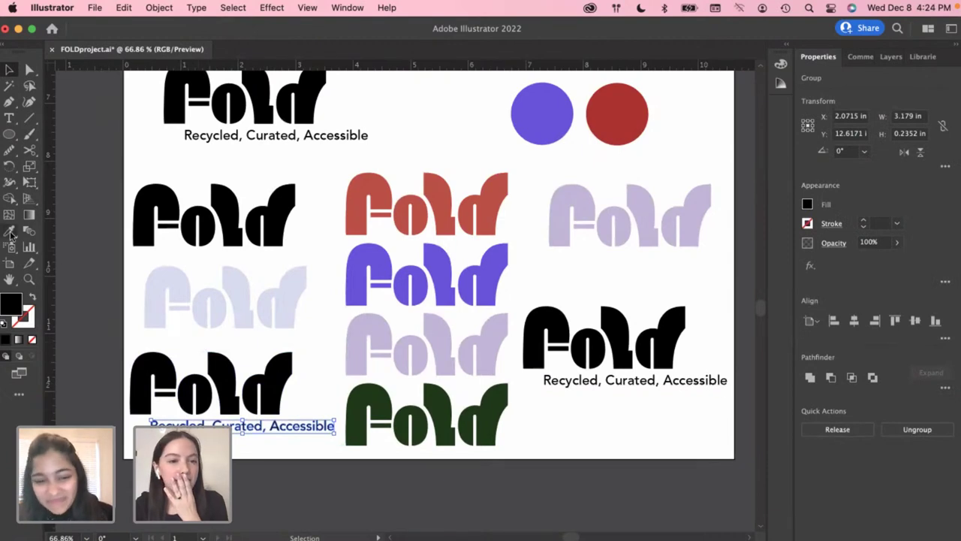
left_click(10, 231)
left_click(417, 385)
key("v")
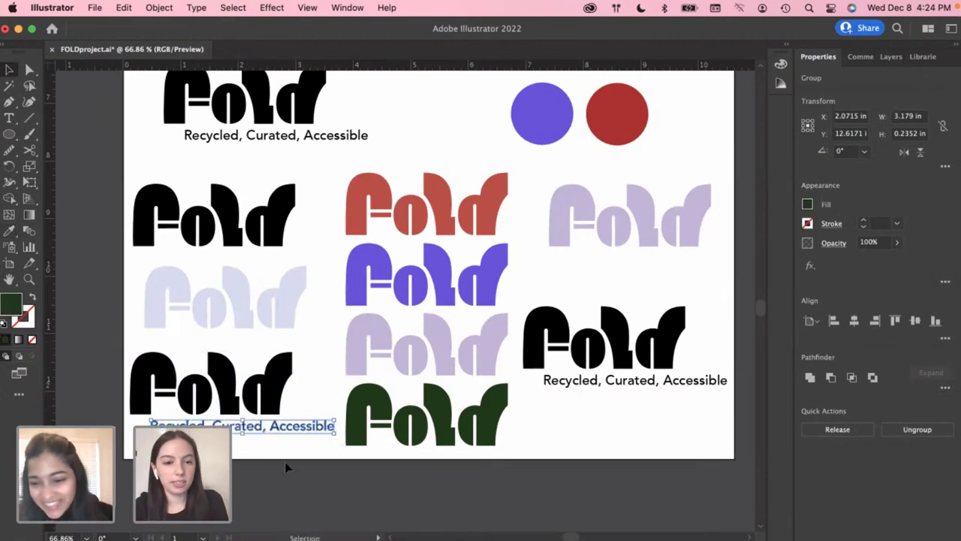
left_click(283, 461)
scroll(279, 455, "up", 1)
left_click(266, 434)
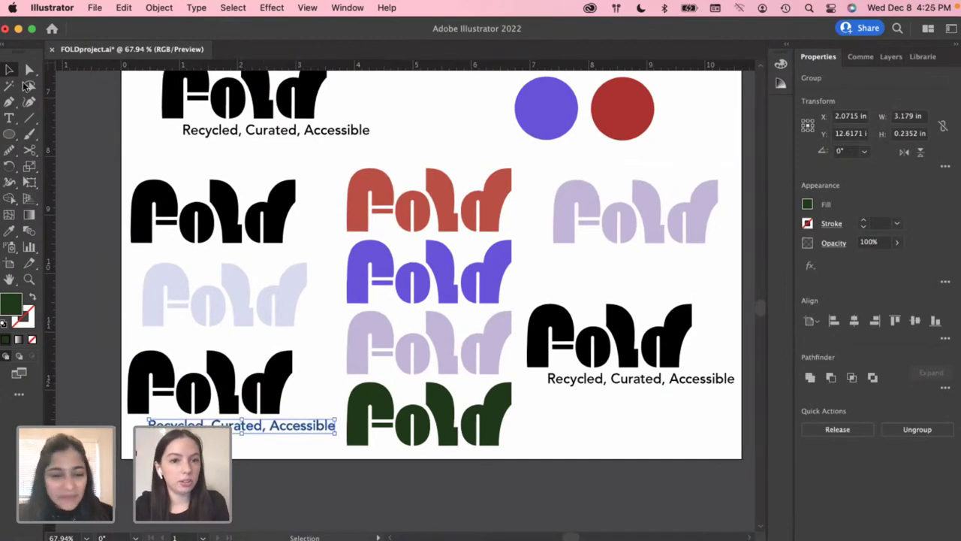
left_click(272, 444)
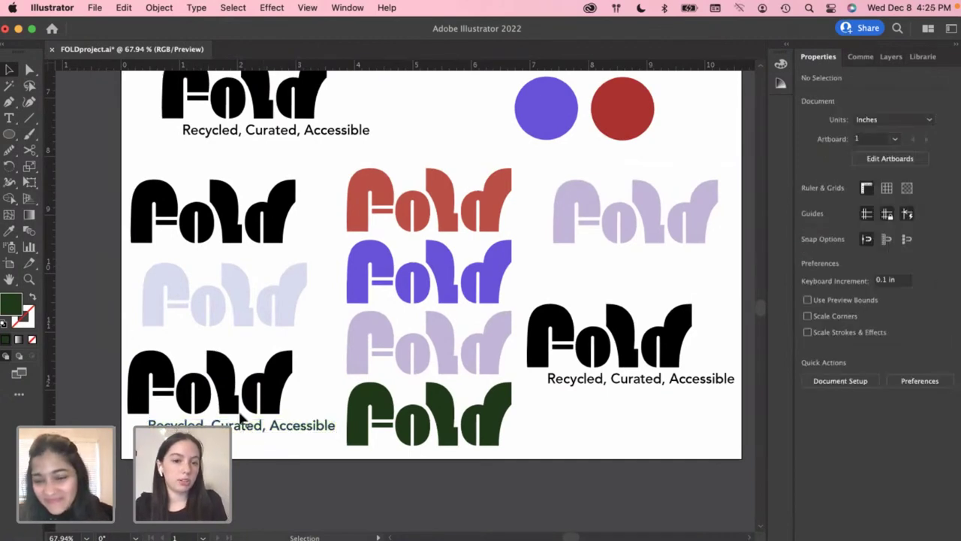
left_click(241, 417)
left_click(261, 456)
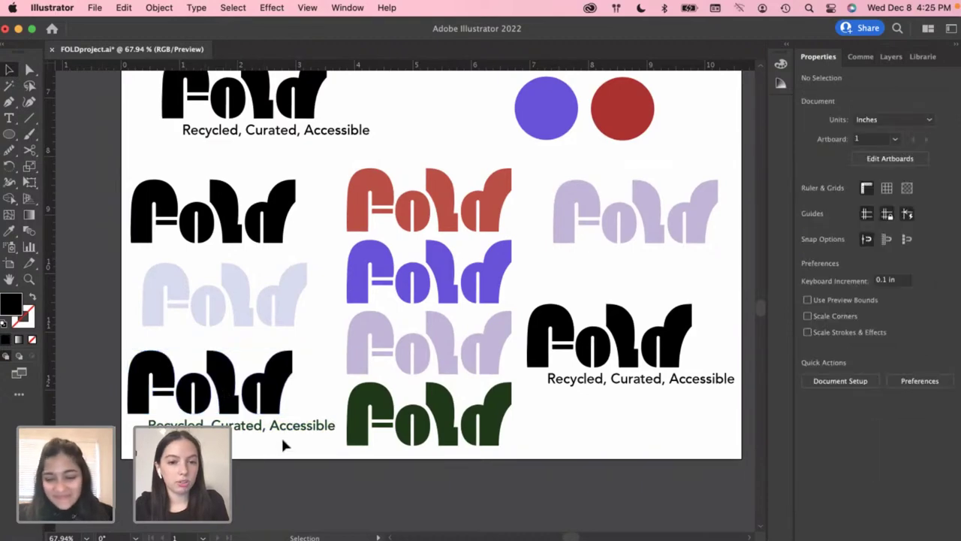
Try the lavender fill on the bottom-left tagline instead
left_click(274, 430)
scroll(256, 441, "up", 10)
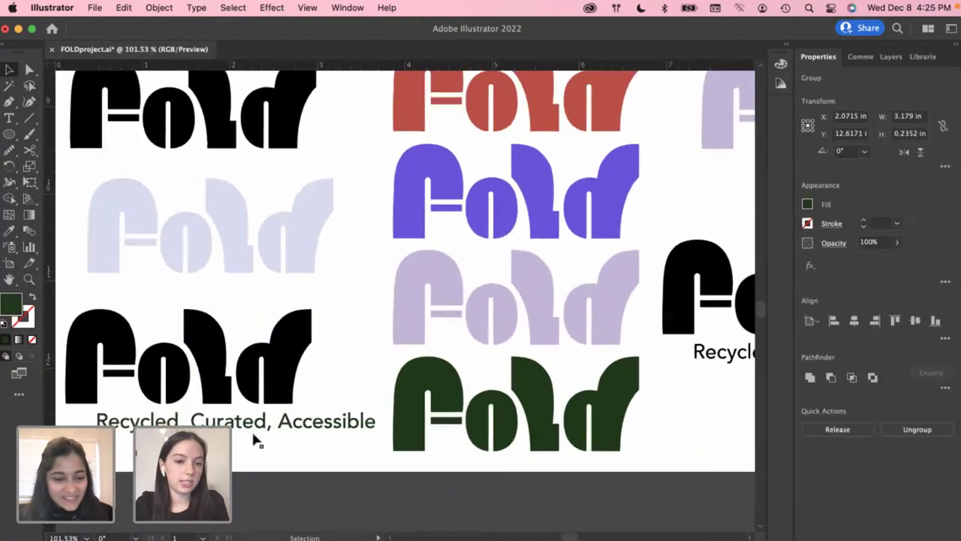
scroll(256, 442, "down", 8)
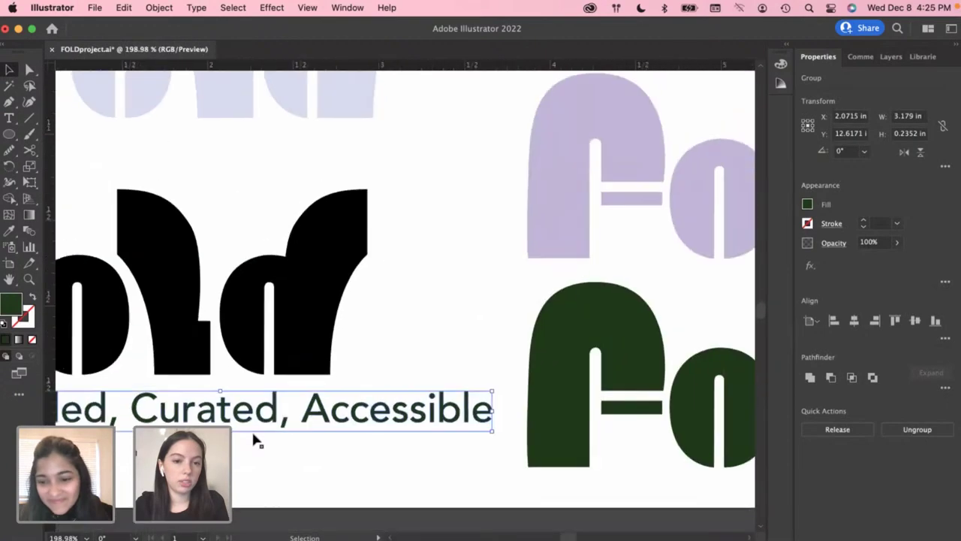
key("i")
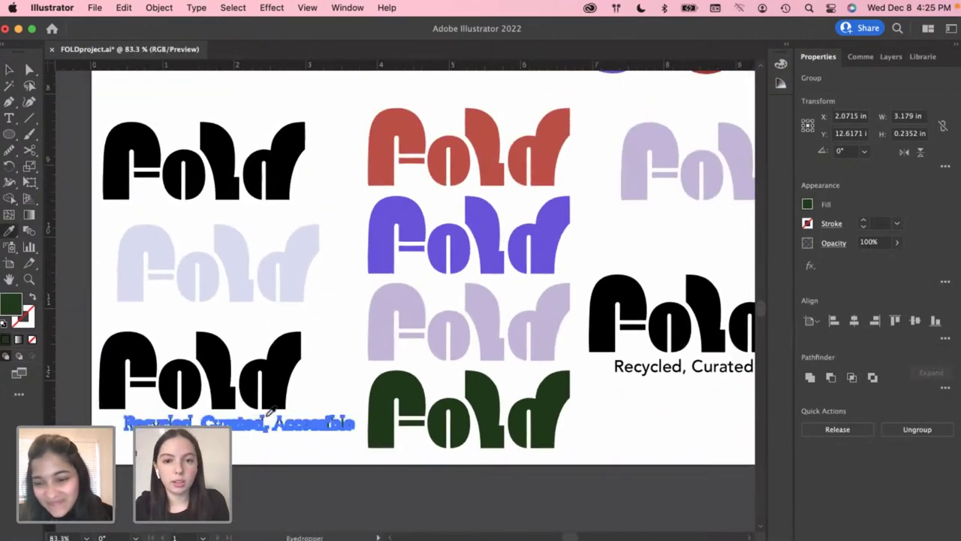
left_click(384, 318)
key("v")
left_click(336, 325)
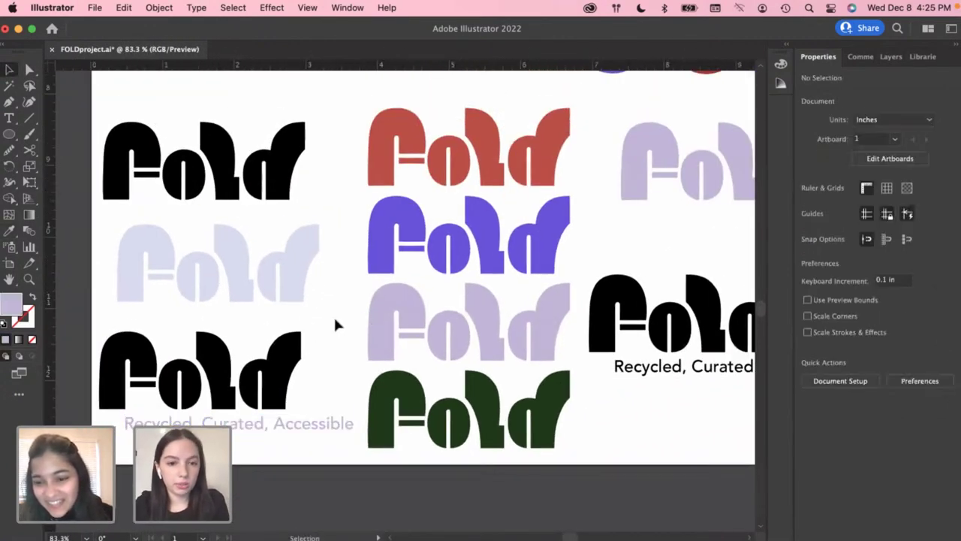
scroll(336, 324, "down", 1)
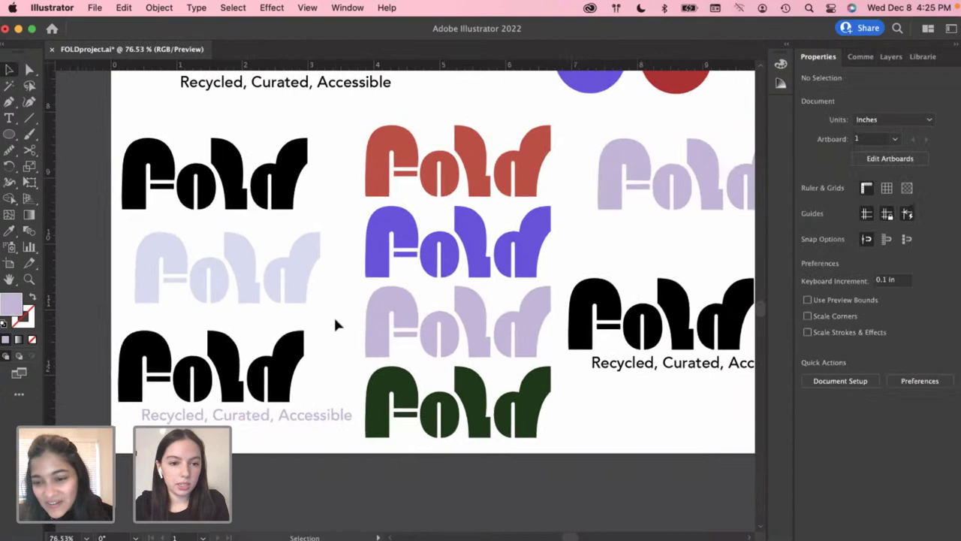
left_click(290, 419)
left_click(300, 443)
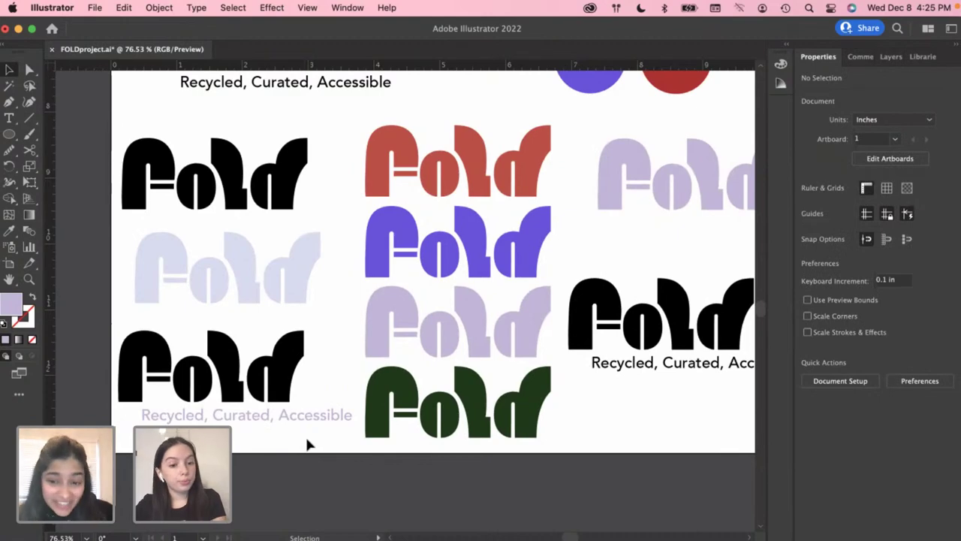
Undo the lavender so the bottom-left tagline returns to dark green
scroll(317, 437, "down", 1)
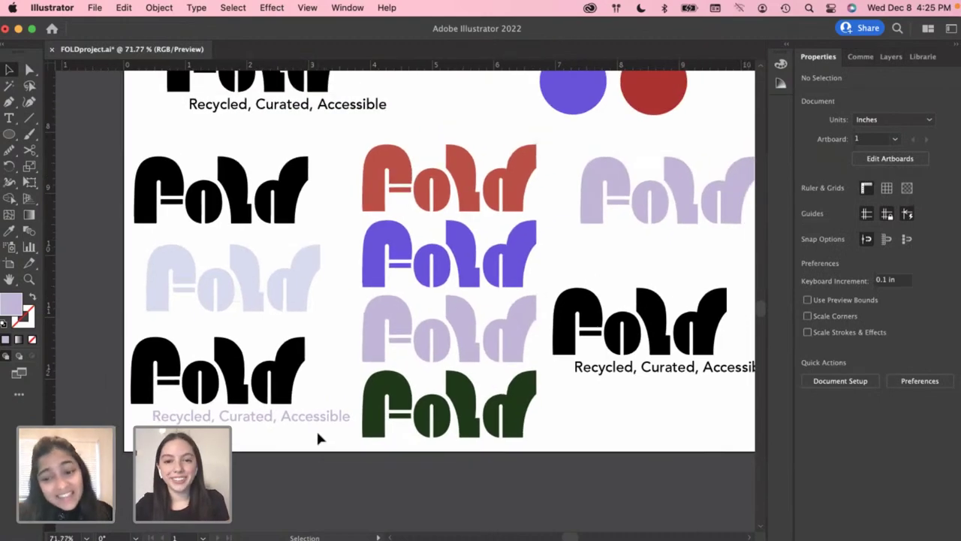
scroll(404, 438, "down", 2)
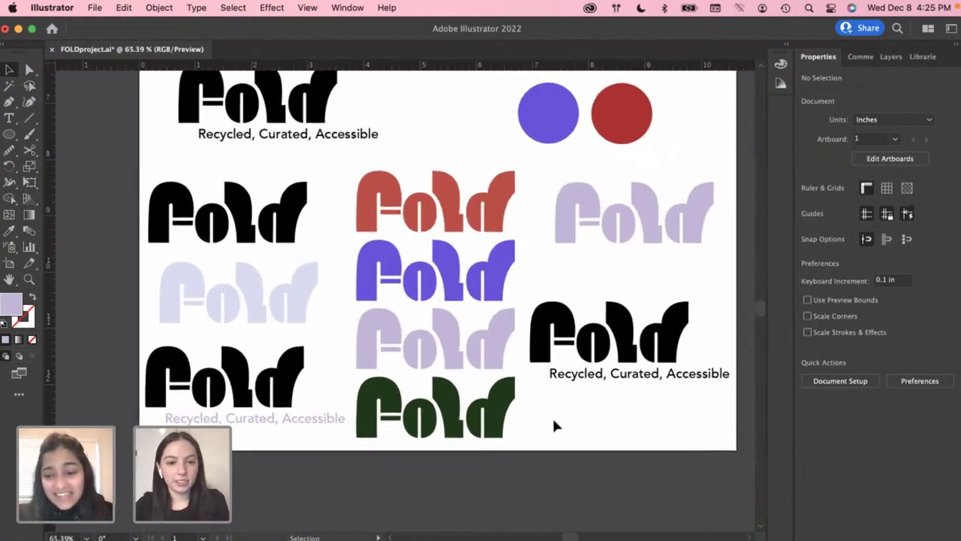
scroll(554, 425, "right", 3)
key("super+z")
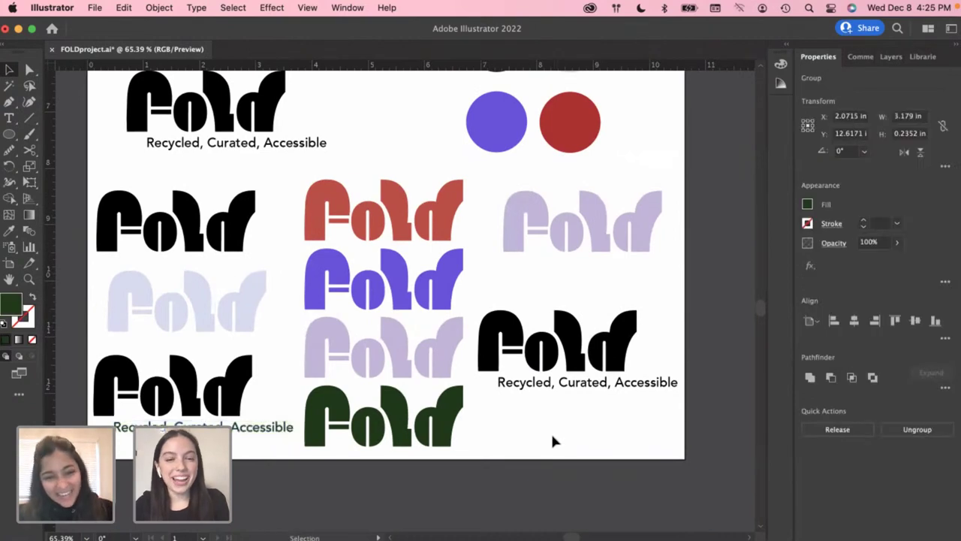
left_click(551, 440)
left_click(233, 434)
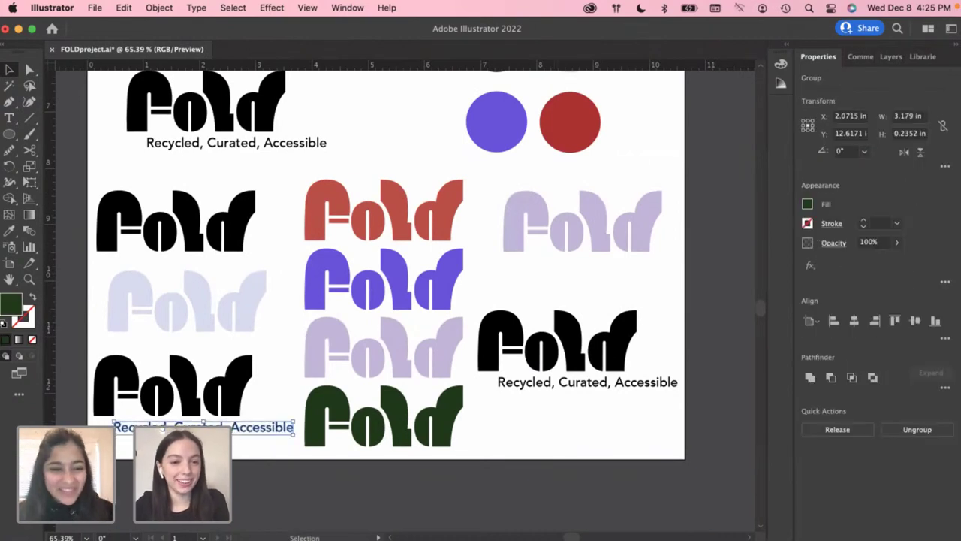
key("super+shift+a")
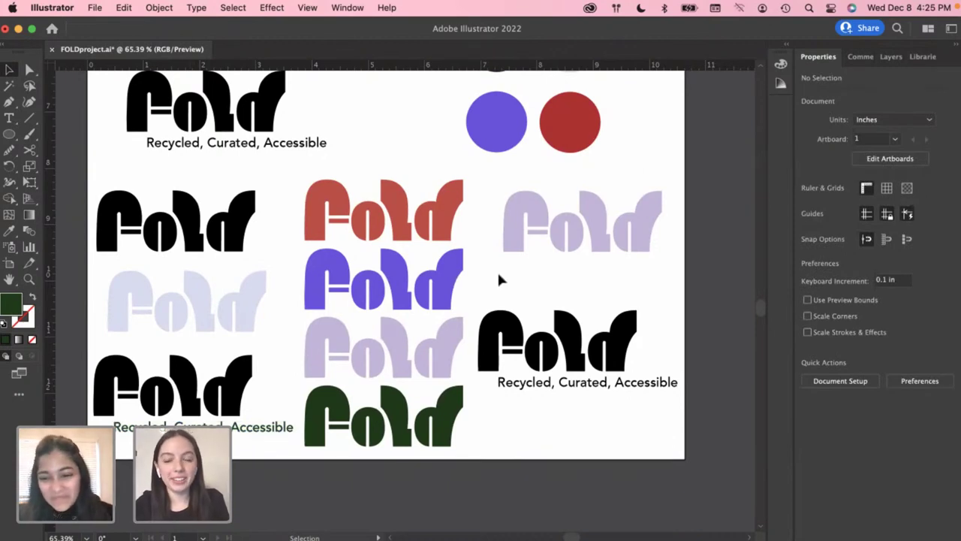
Select the red and black Fold logos and the bottom-left tagline to check their colours
scroll(499, 276, "down", 3)
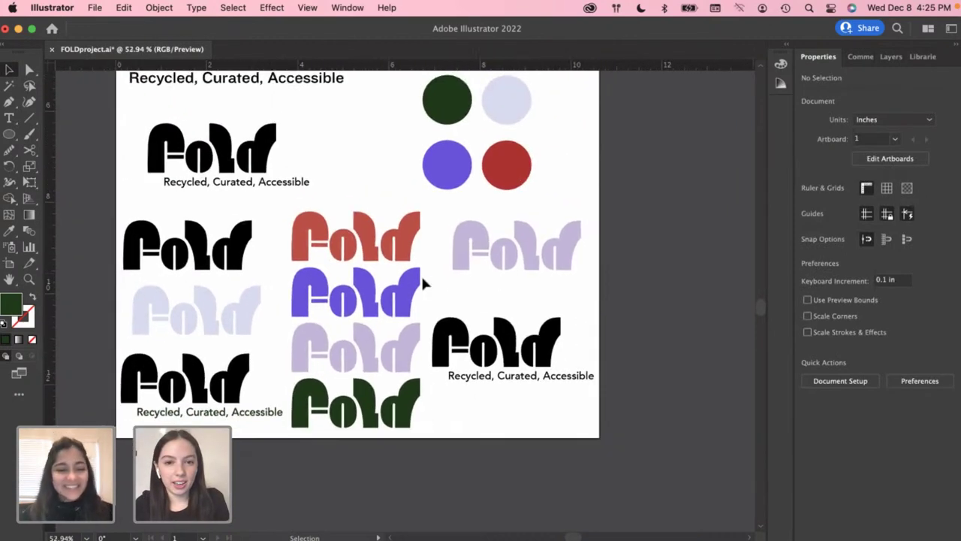
left_click(386, 241)
left_click(360, 191)
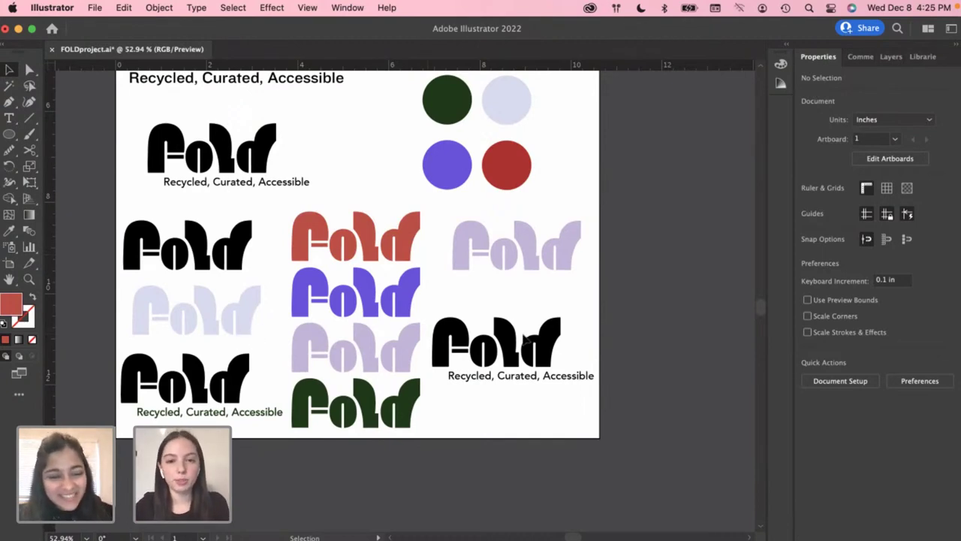
left_click(518, 342)
left_click(631, 326)
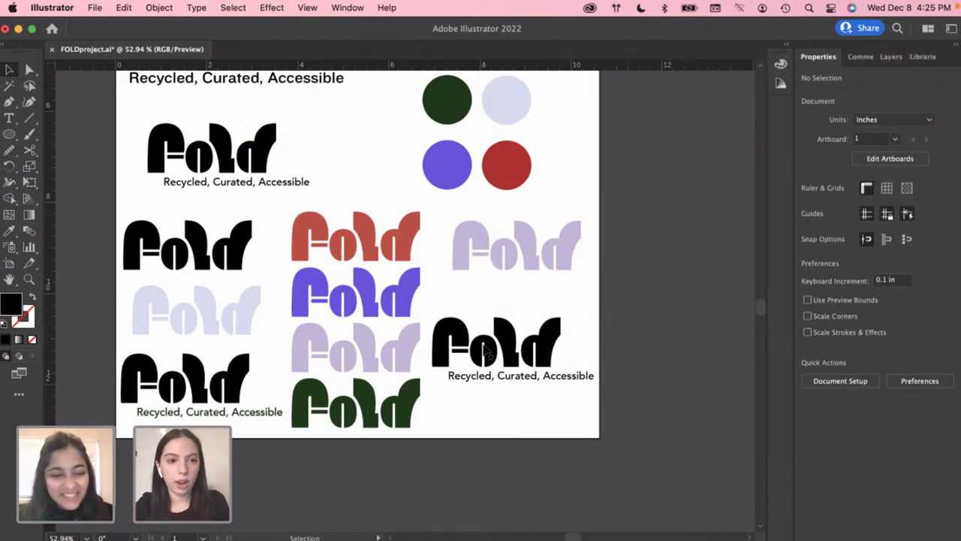
scroll(418, 359, "left", 3)
scroll(419, 359, "up", 1)
scroll(417, 355, "right", 5)
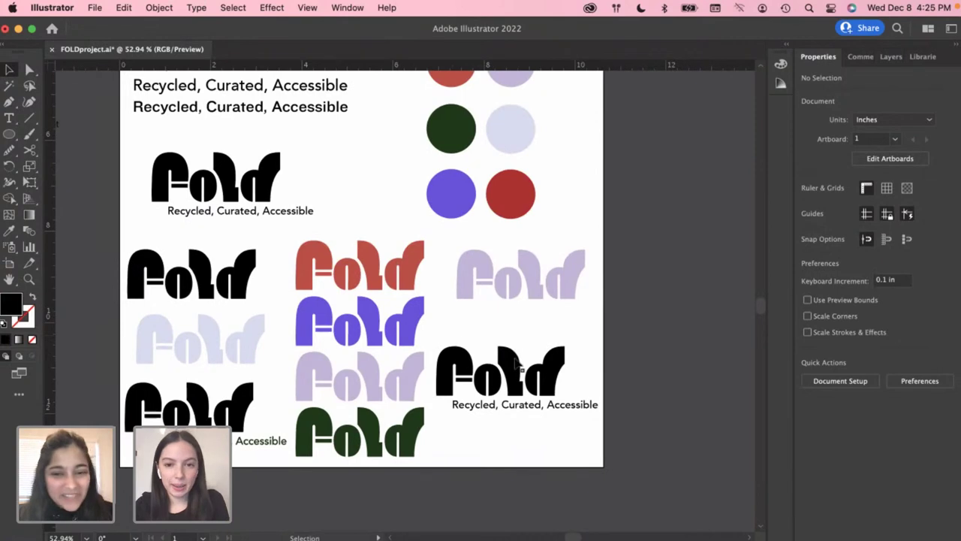
left_click(211, 210)
left_click(262, 441)
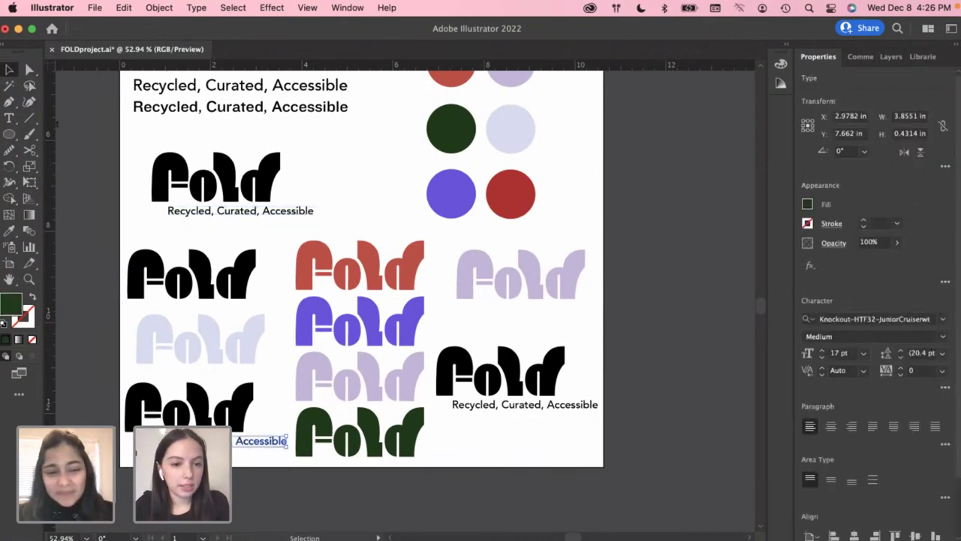
left_click(188, 405)
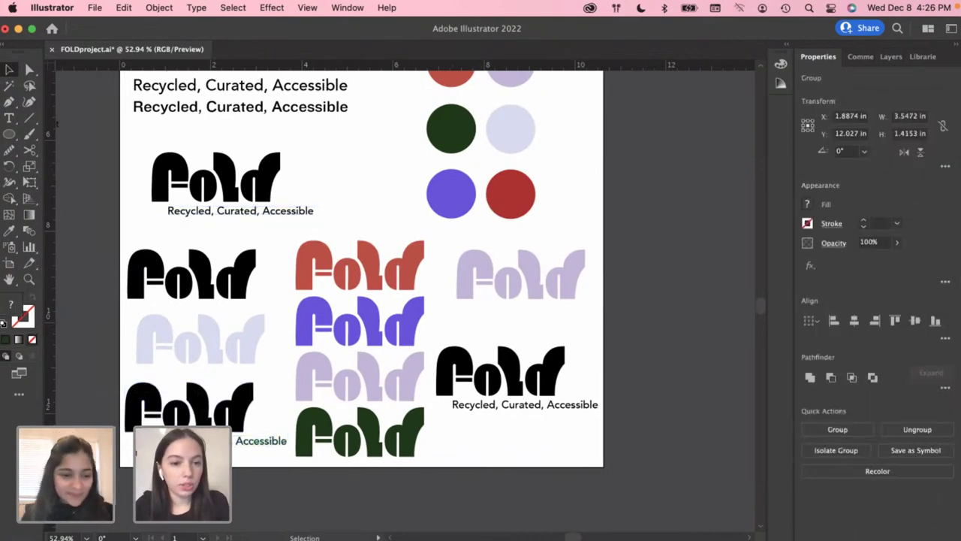
key("super+shift+a")
left_click(262, 441)
Set the fill colour to black in the Color Picker
scroll(261, 441, "up", 1)
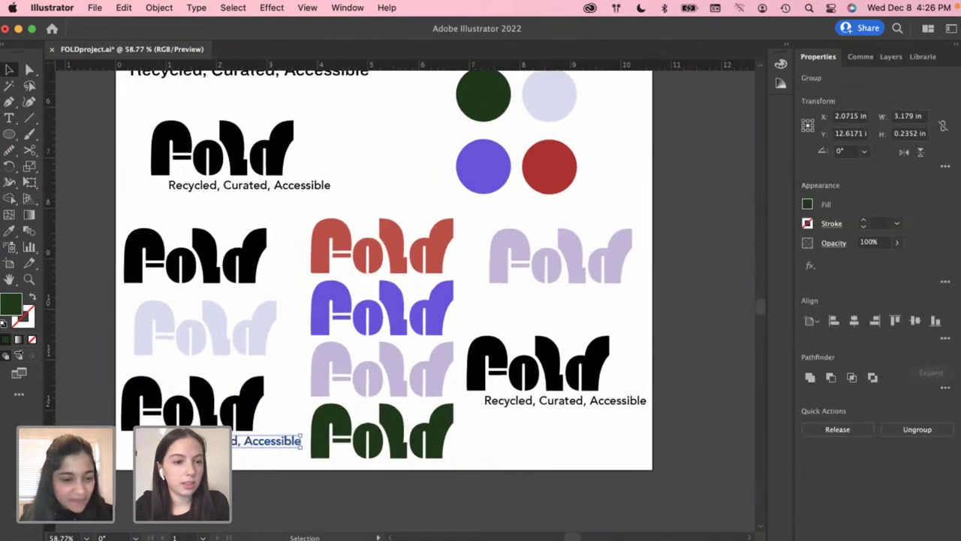
double_click(11, 304)
left_click_drag(413, 279, 272, 334)
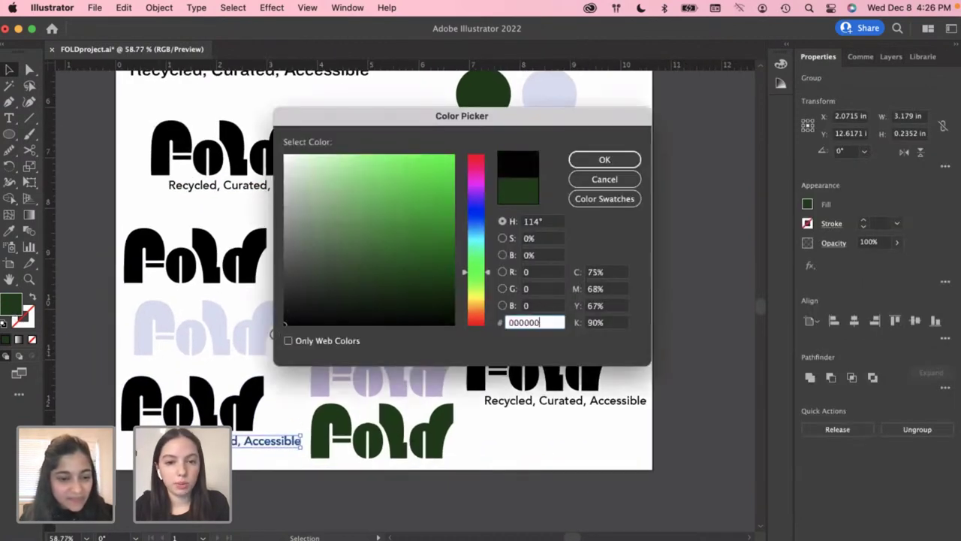
left_click(605, 159)
Eyedrop the lavender fill onto the bottom-left Fold logo
left_click(203, 403)
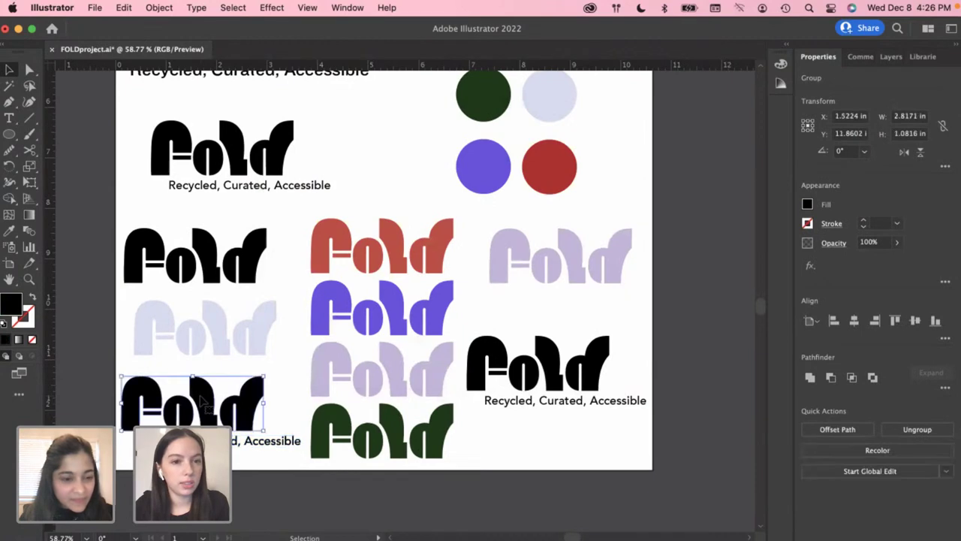
key("i")
left_click(397, 354)
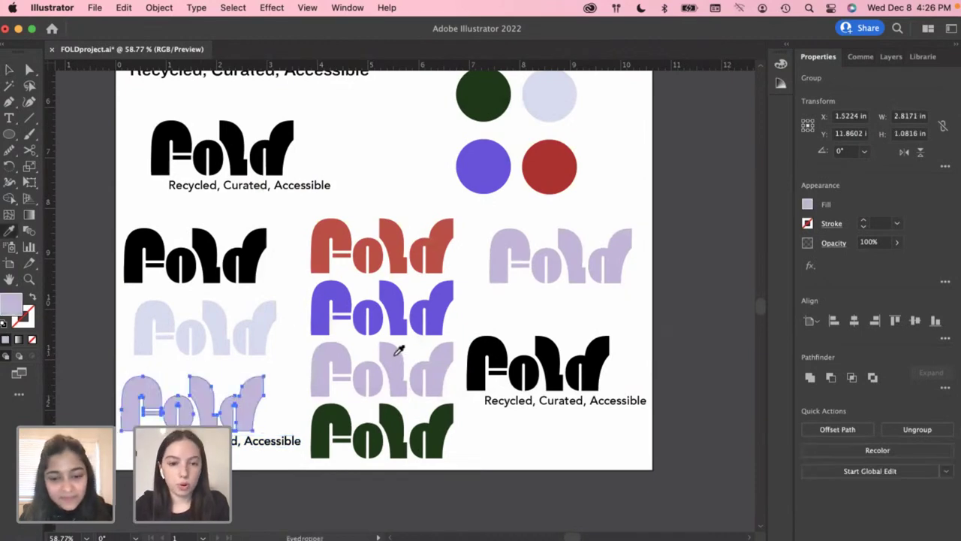
key("v")
left_click(510, 434)
Copy the neighbouring purple Fold's fill onto the bottom-left Fold group with the Eyedropper
scroll(253, 434, "down", 2)
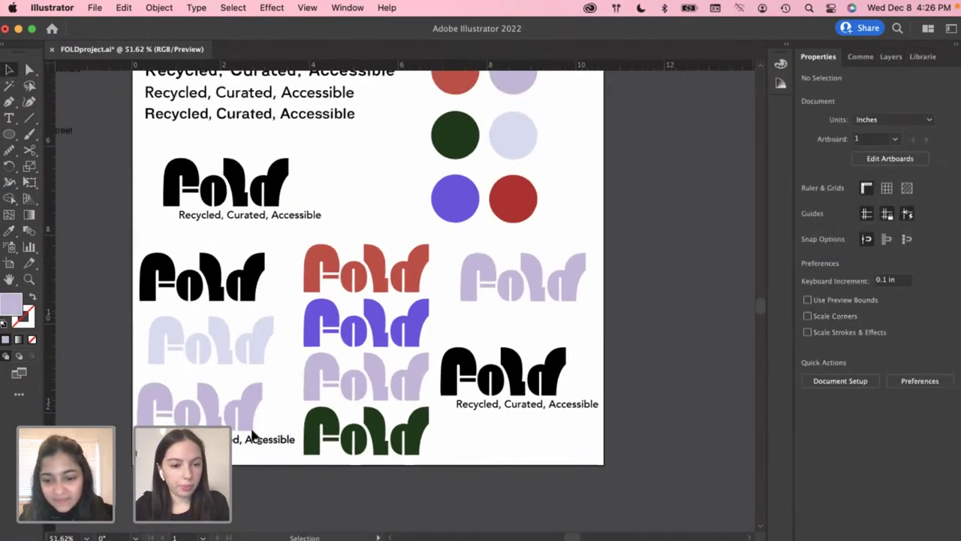
left_click(261, 440)
left_click(187, 488)
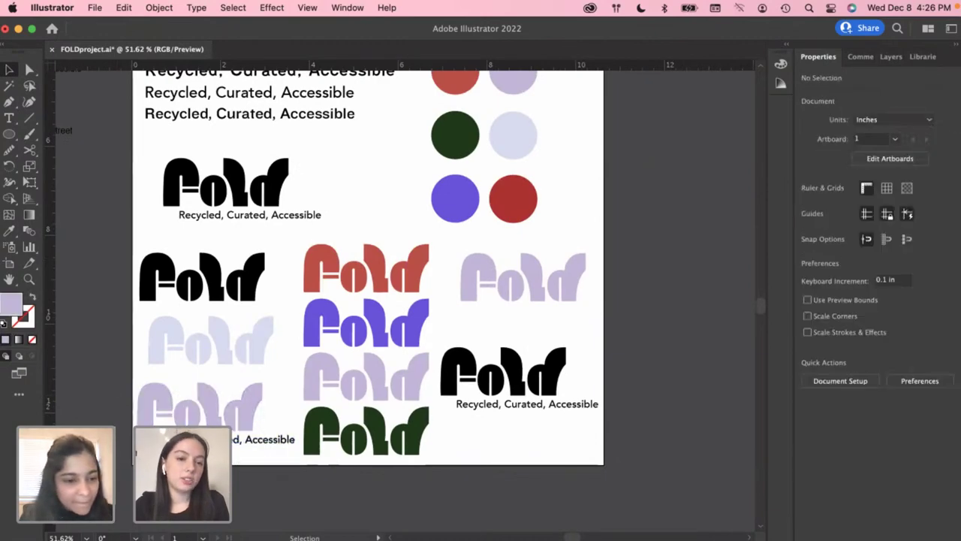
scroll(203, 459, "up", 5)
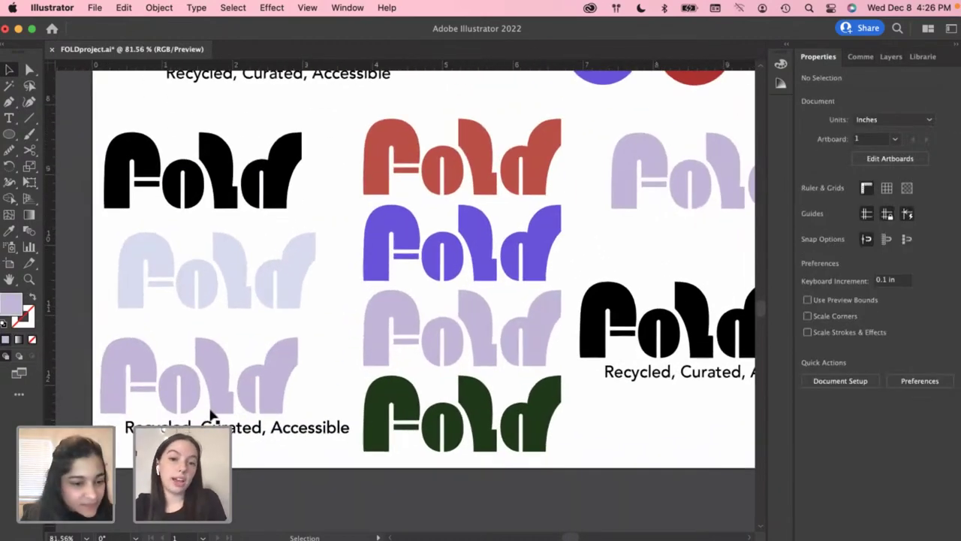
left_click(290, 399)
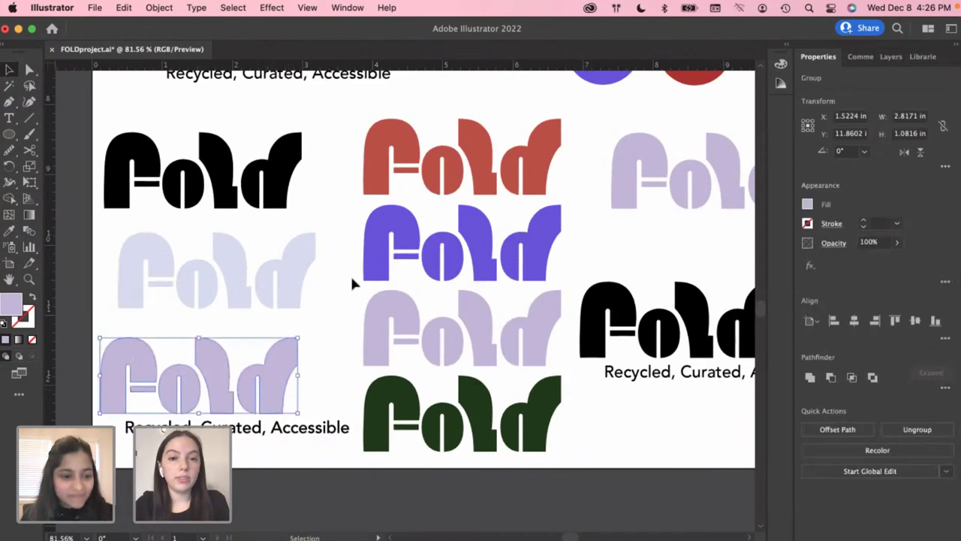
key("i")
left_click(374, 258)
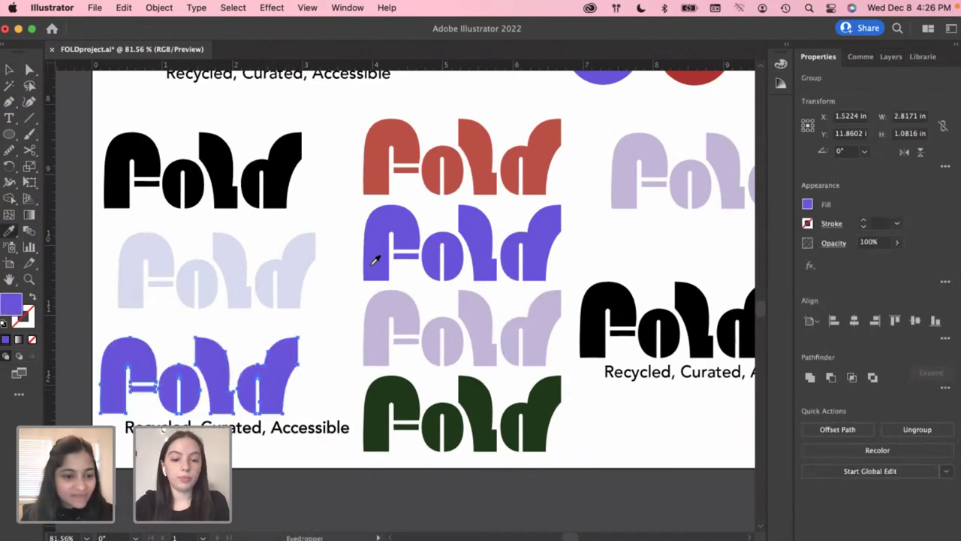
key("v")
left_click(339, 336)
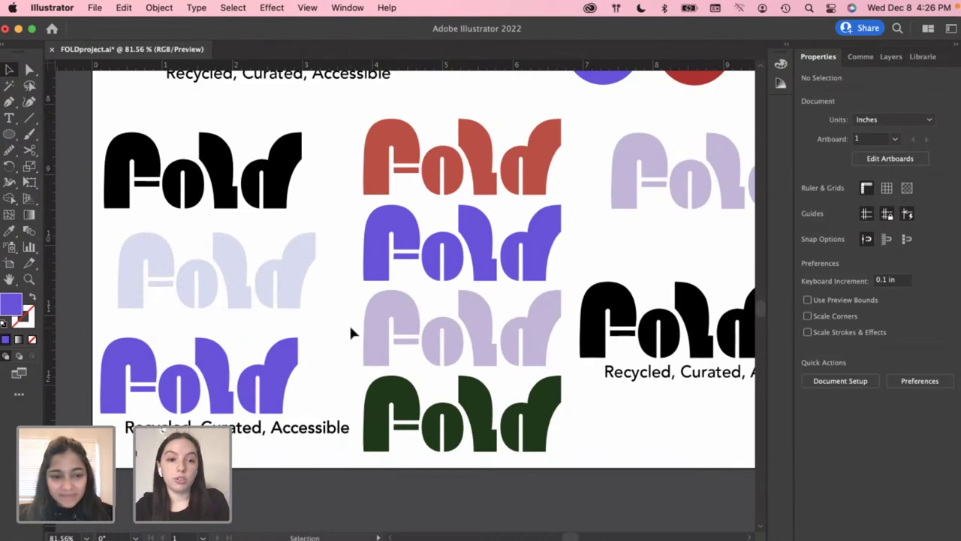
scroll(350, 328, "down", 2)
scroll(350, 328, "down", 2)
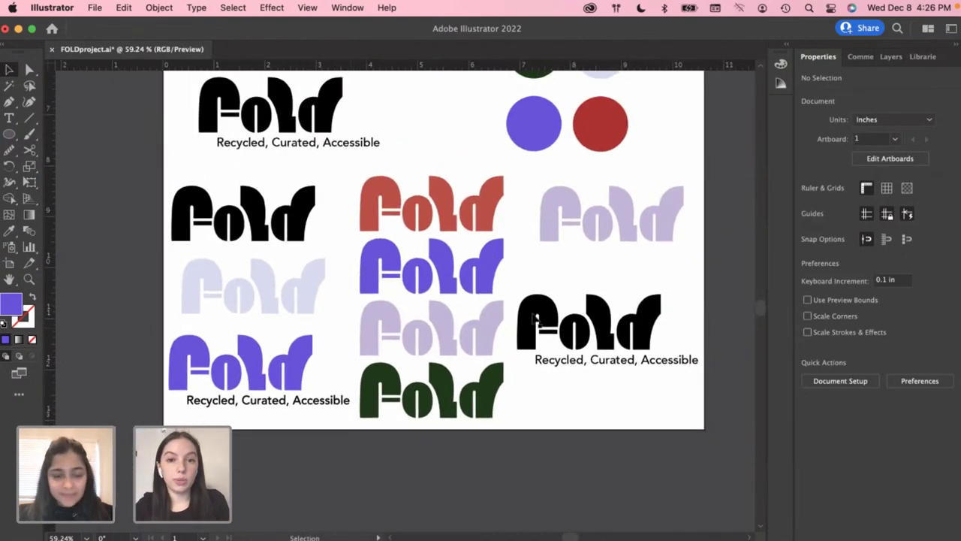
scroll(526, 322, "up", 3)
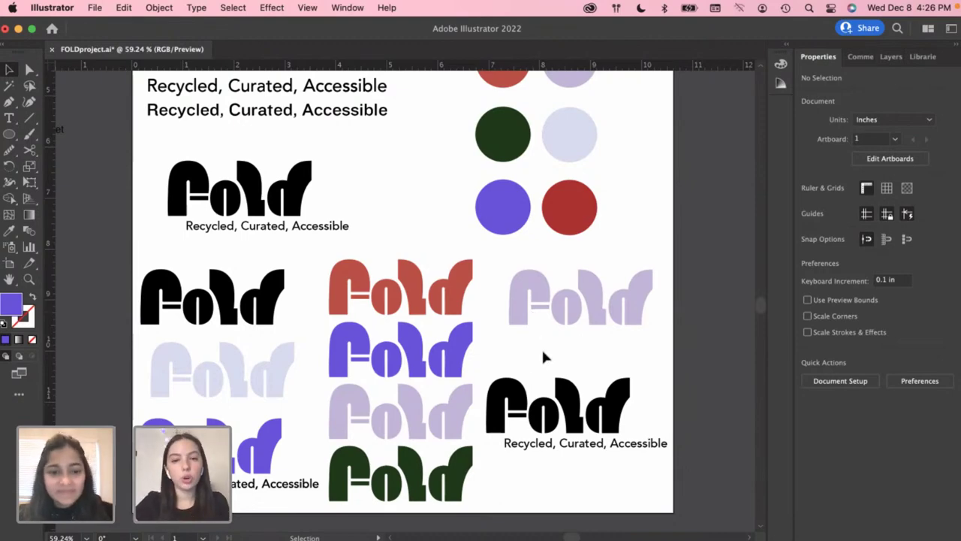
Alt-drag a copy of the bottom-left purple Fold and tagline onto the pasteboard right of the artboard
scroll(542, 347, "down", 2)
left_click(274, 428)
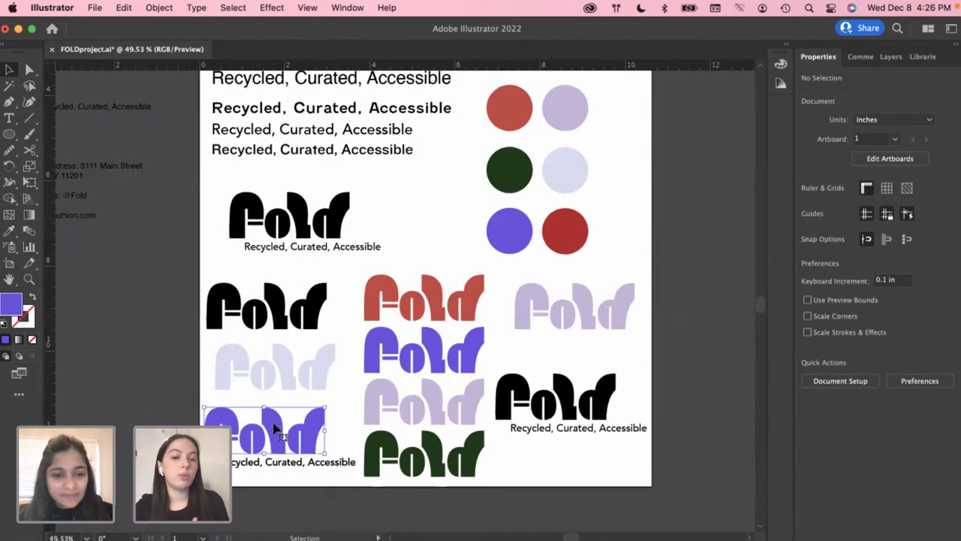
scroll(274, 428, "up", 3)
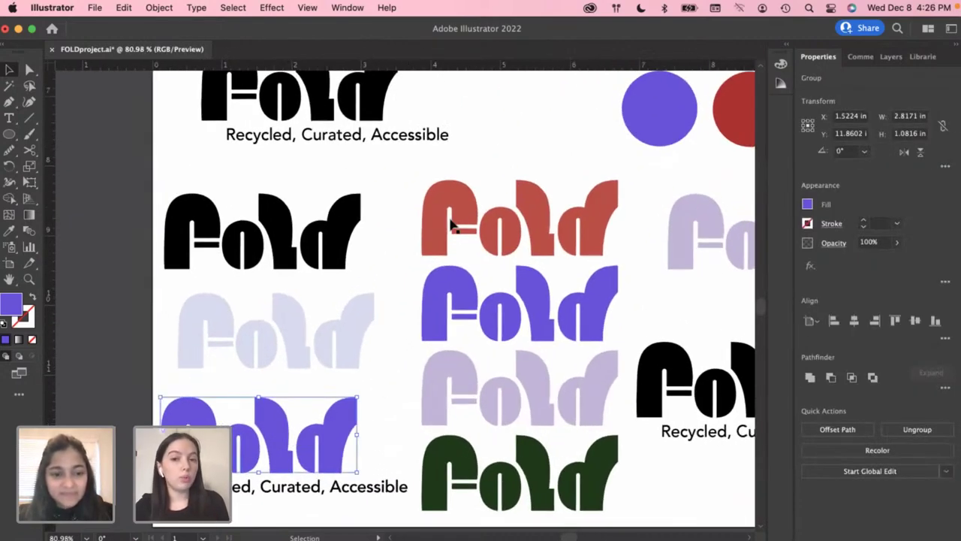
left_click(447, 387)
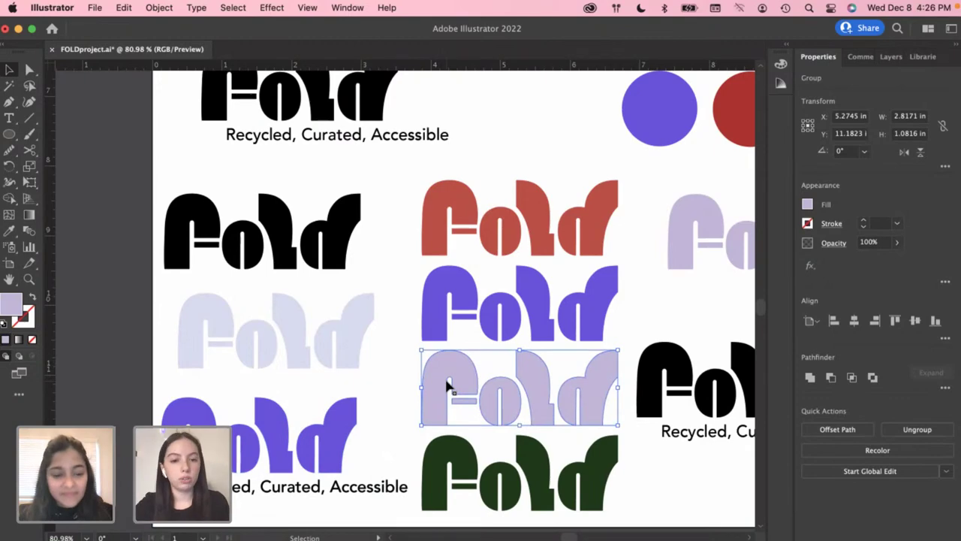
left_click(392, 401)
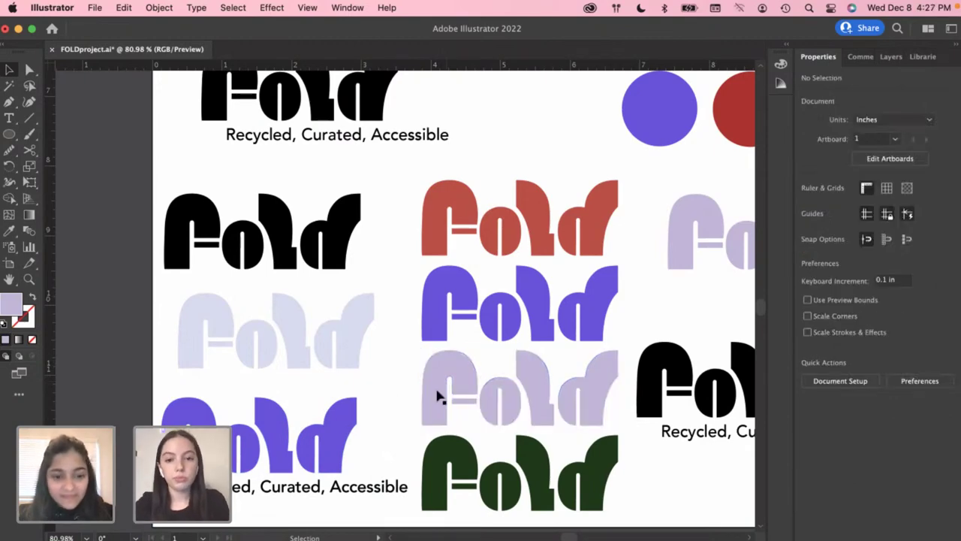
scroll(440, 387, "down", 4)
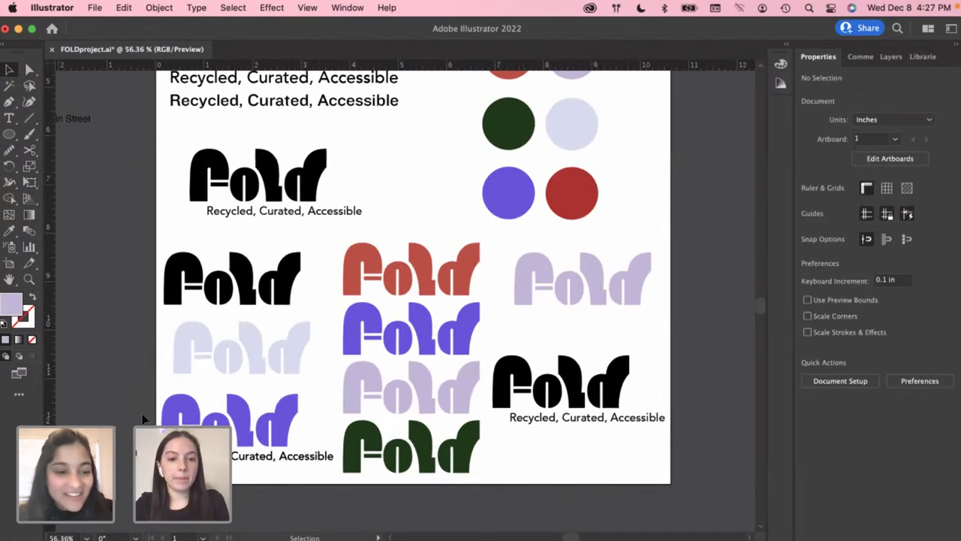
left_click(270, 424)
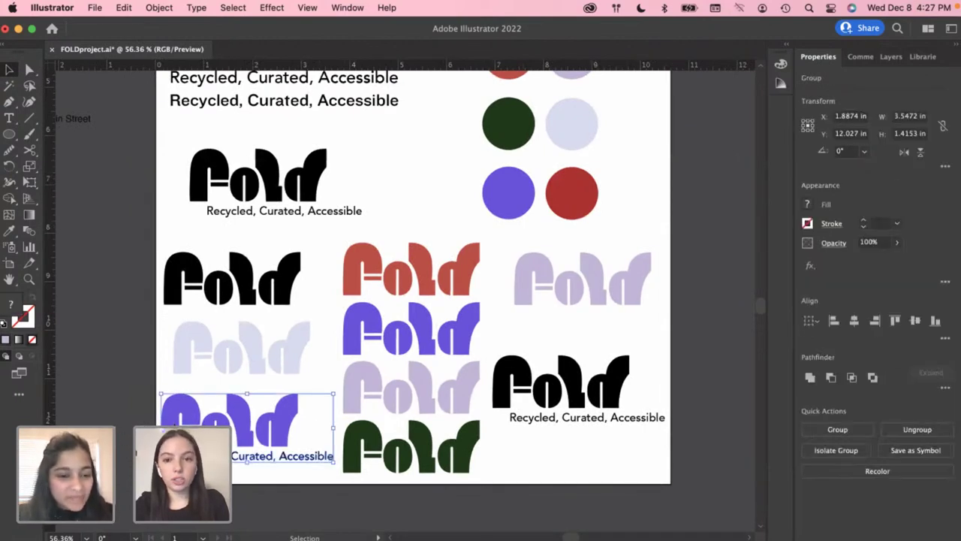
left_click_drag(171, 426, 637, 293)
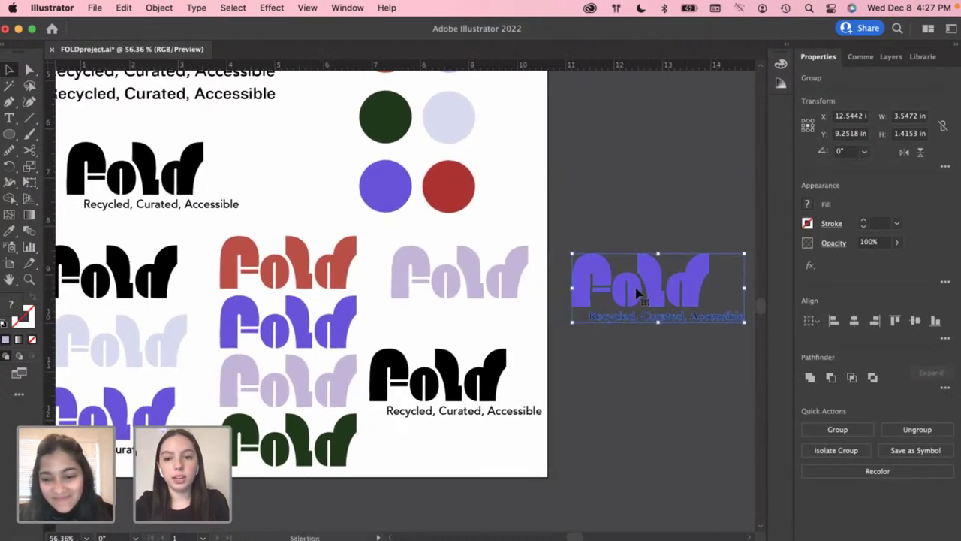
left_click(617, 386)
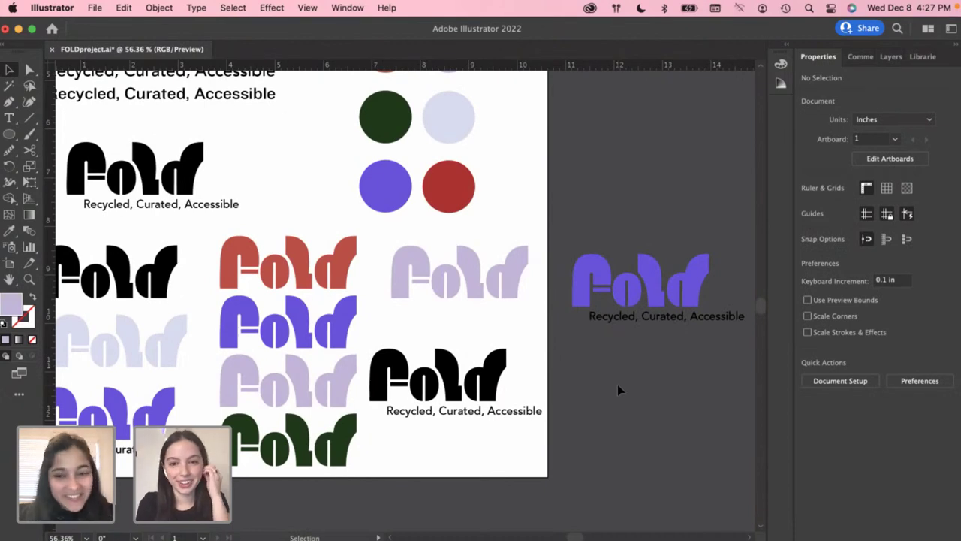
left_click(299, 439)
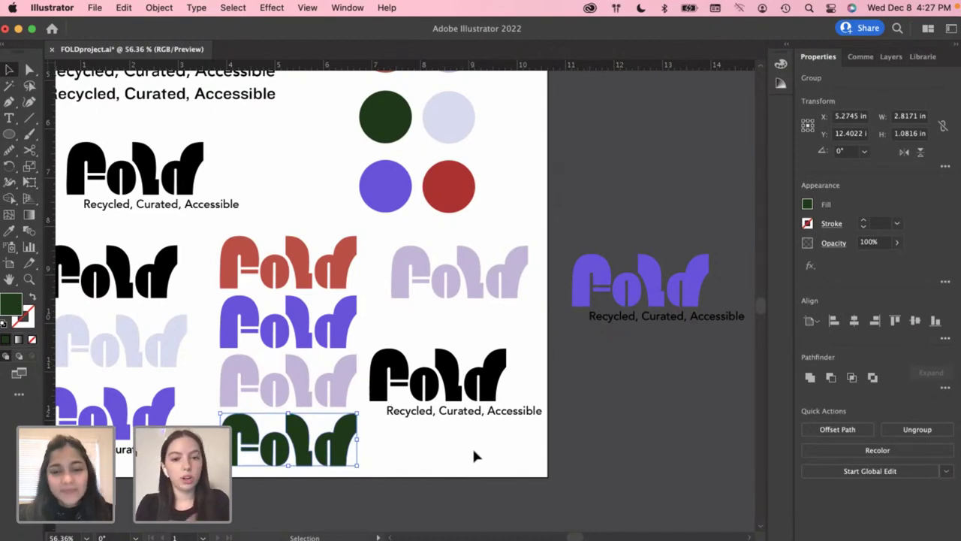
left_click(474, 451)
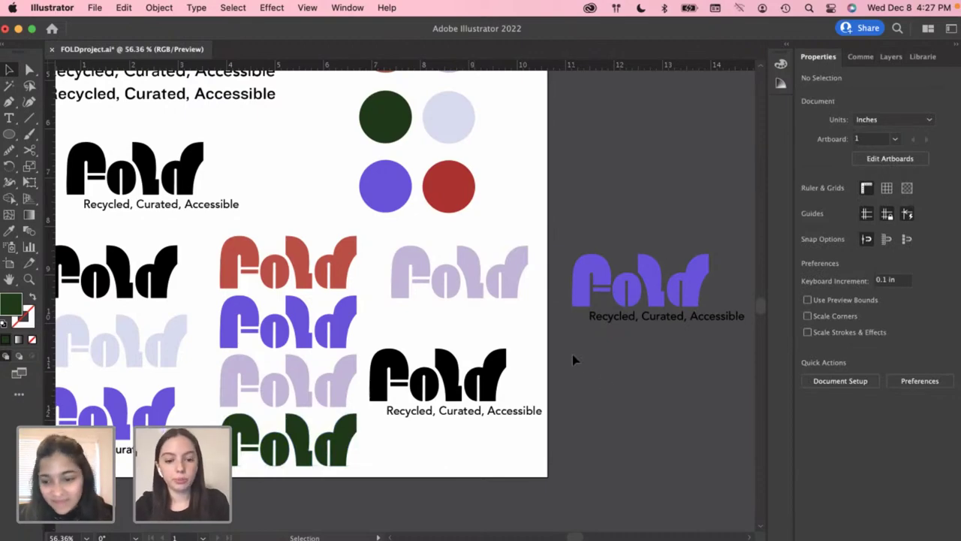
Bring the off-artboard purple FOLD copy into view and check its selection
scroll(541, 346, "up", 1)
scroll(541, 345, "down", 5)
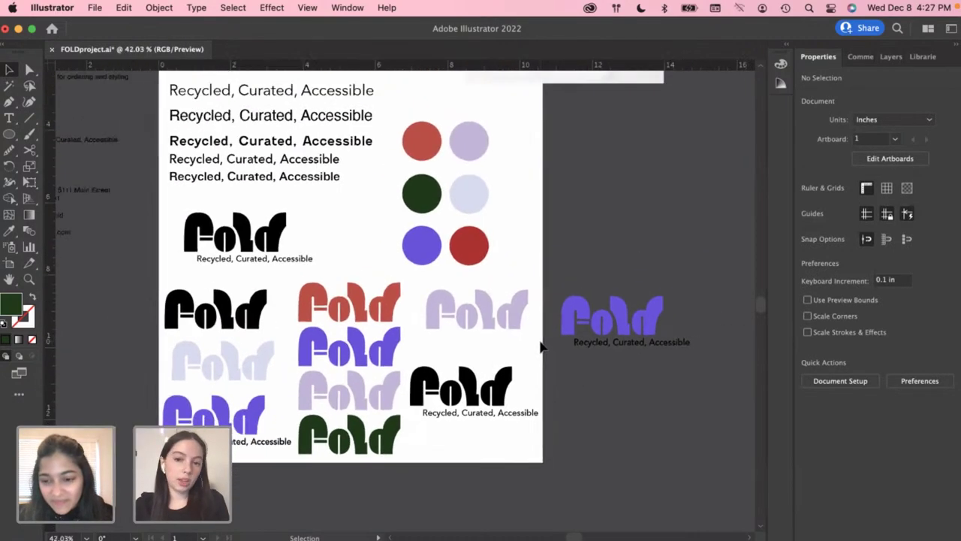
scroll(597, 327, "up", 2)
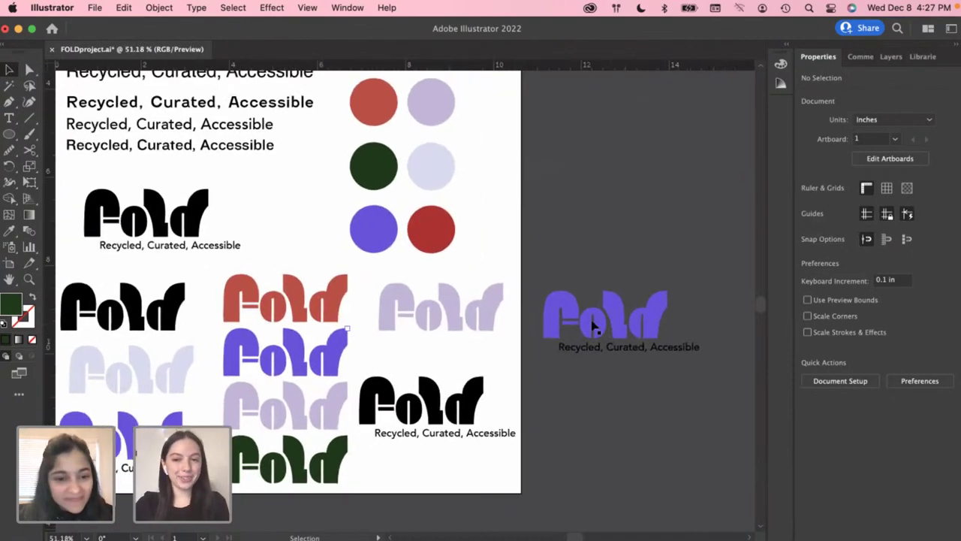
scroll(594, 325, "up", 2)
scroll(275, 365, "down", 2)
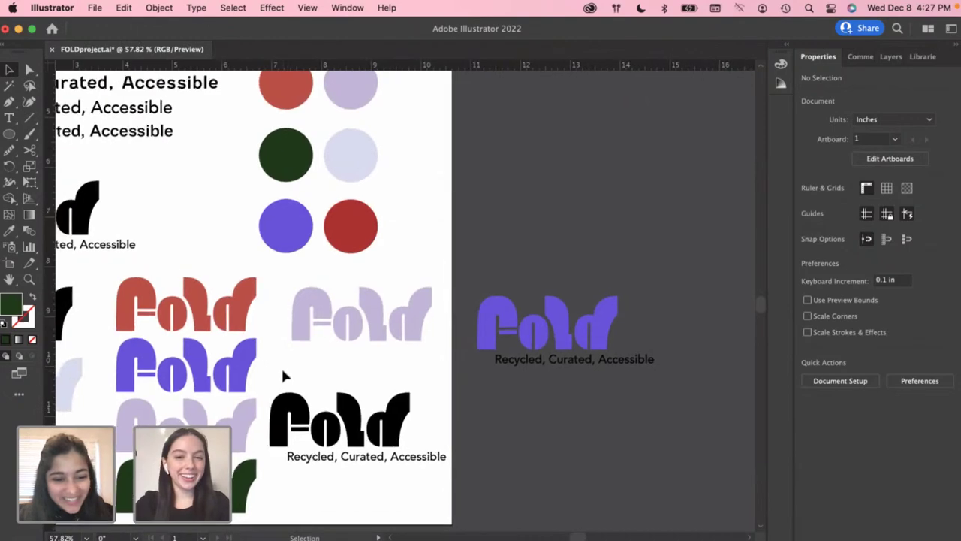
scroll(284, 374, "left", 3)
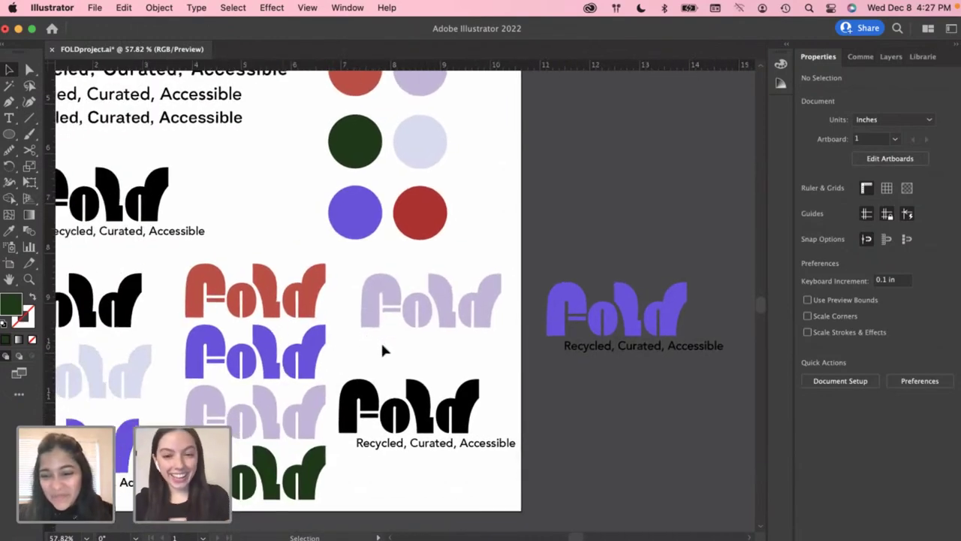
scroll(389, 351, "down", 1)
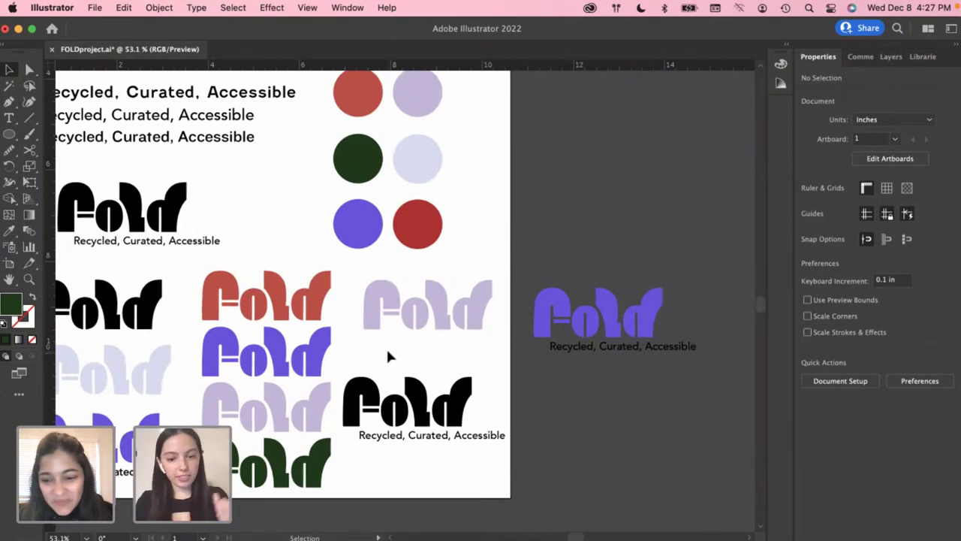
left_click(642, 377)
left_click(529, 346)
scroll(529, 345, "left", 3)
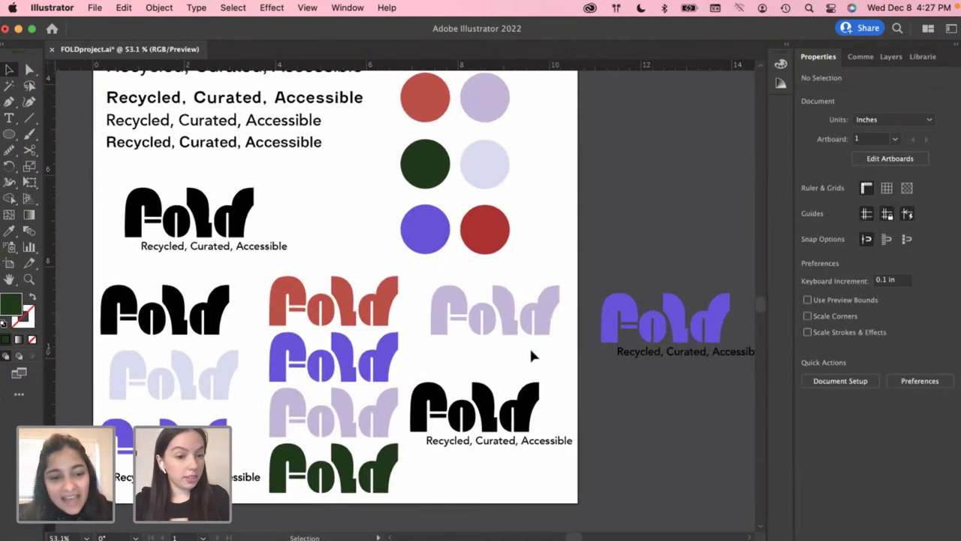
scroll(557, 364, "right", 3)
scroll(558, 364, "down", 1)
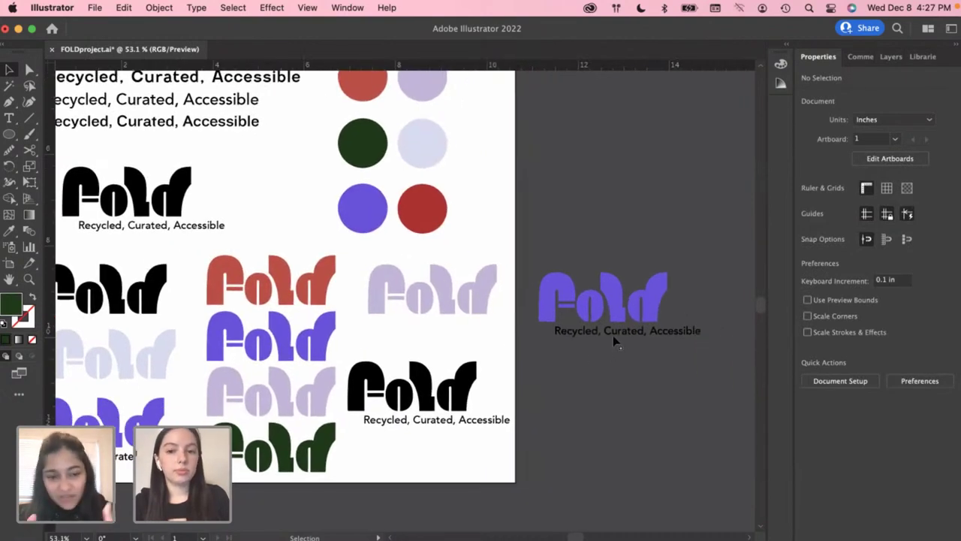
Eyedrop the black logo tagline's style onto the tagline under the purple FOLD copy
left_click(616, 335)
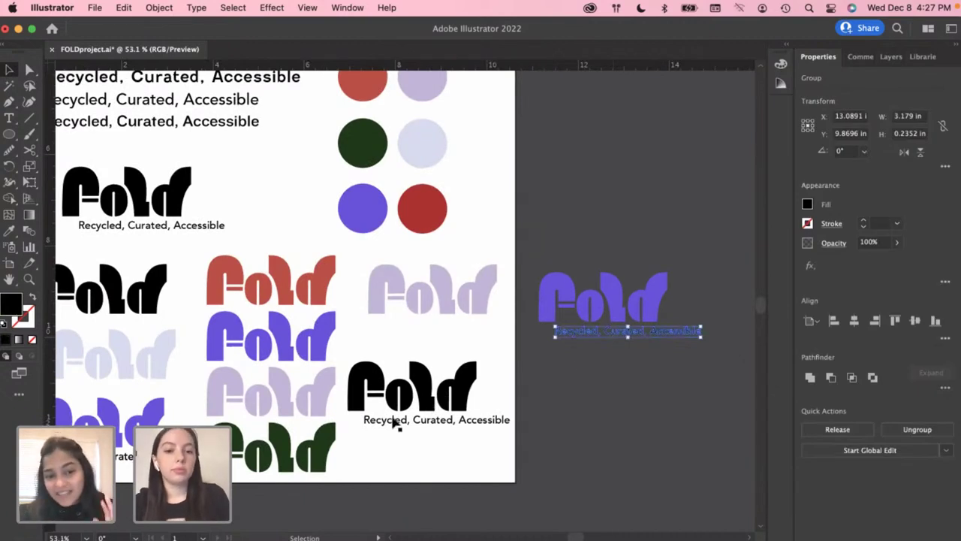
key("i")
left_click(392, 417)
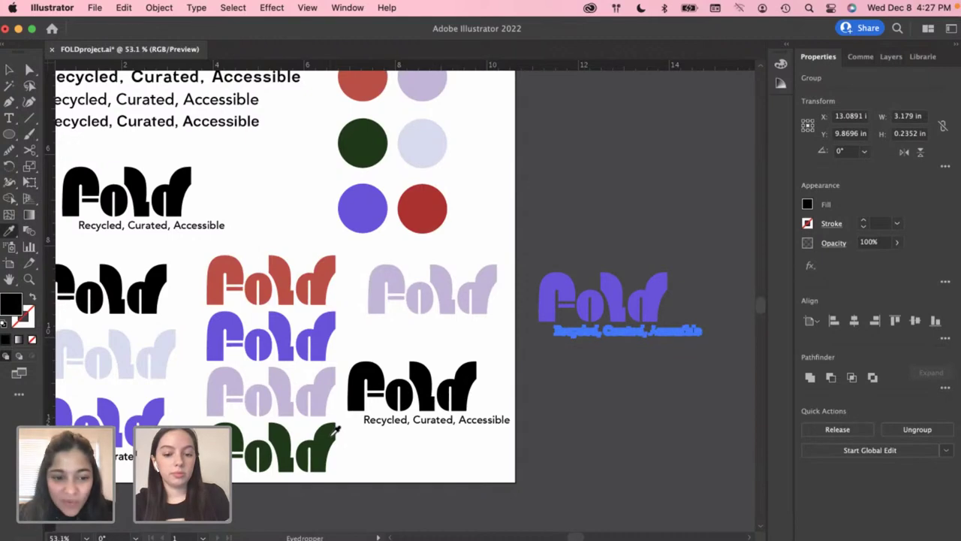
key("v")
left_click(546, 395)
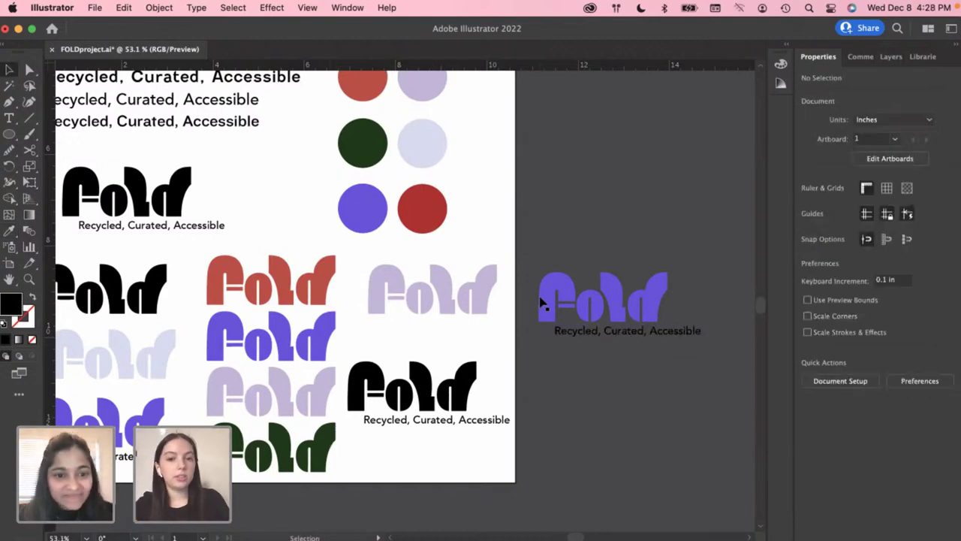
left_click(553, 305)
Duplicate the lilac FOLD wordmark on top of the purple FOLD on the pasteboard
left_click(379, 293)
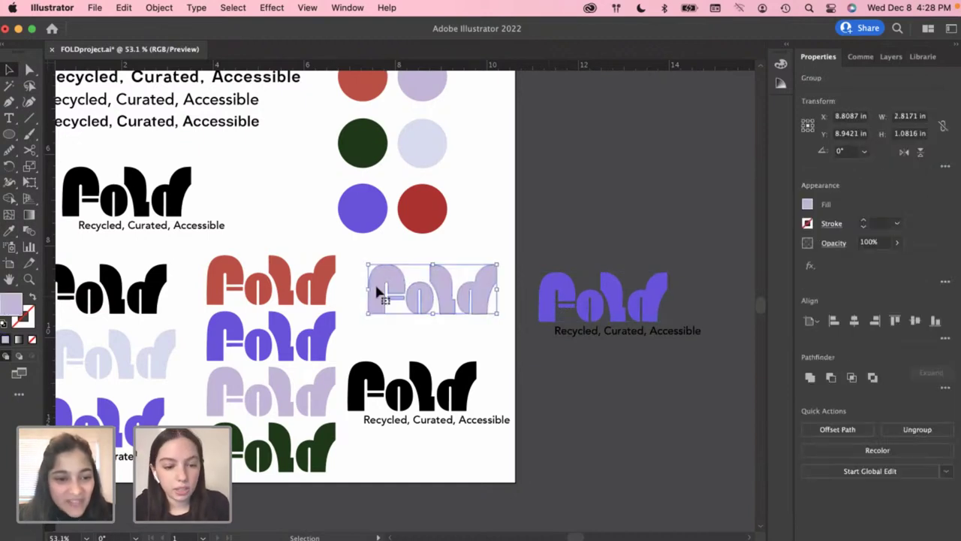
left_click_drag(374, 286, 554, 299)
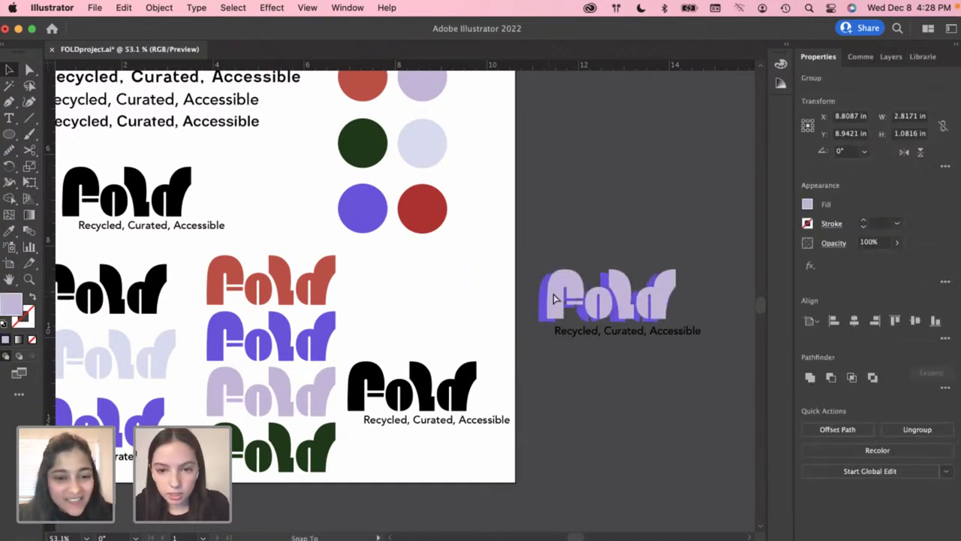
key("super+z")
left_click_drag(375, 279, 552, 291)
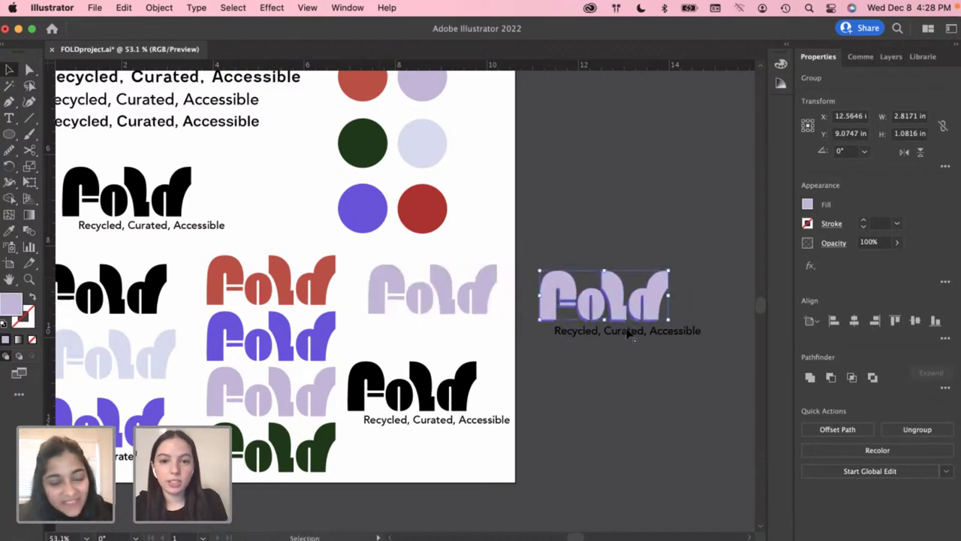
scroll(625, 330, "up", 5)
scroll(623, 331, "up", 5)
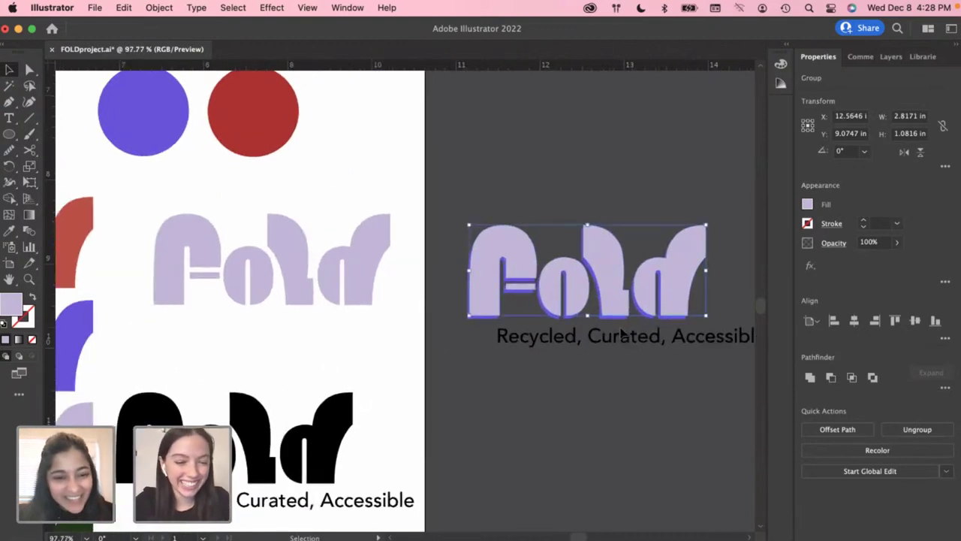
Offset the lilac copy slightly up-left so only a thin purple edge shows
left_click_drag(610, 233, 612, 243)
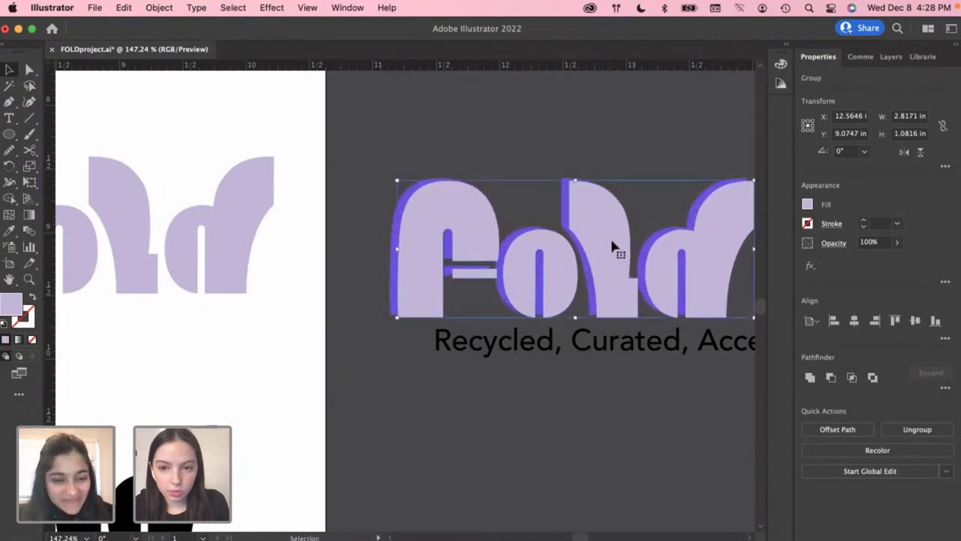
scroll(612, 242, "right", 3)
mouse_move(532, 234)
left_mouse_down()
mouse_move(518, 238)
mouse_move(521, 226)
mouse_move(528, 233)
left_mouse_up()
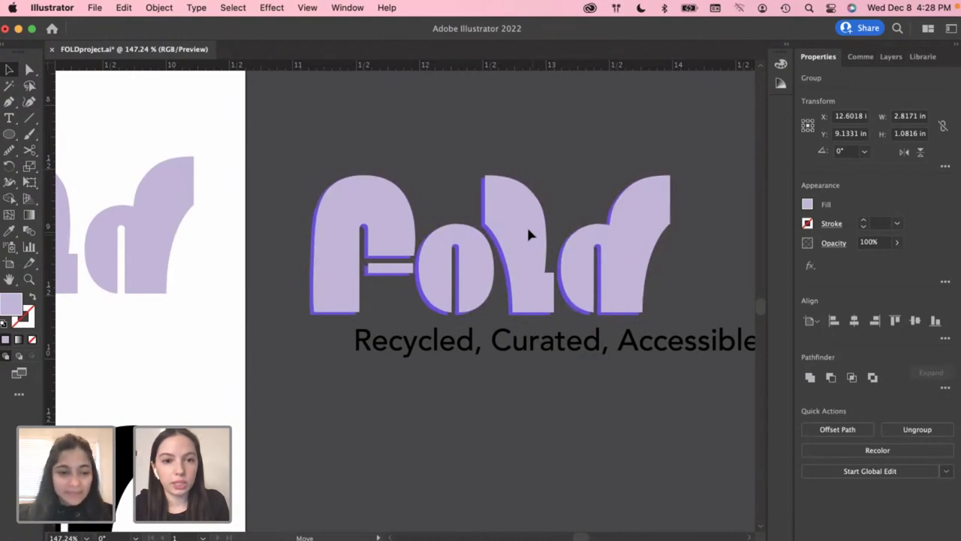
left_click_drag(528, 230, 527, 233)
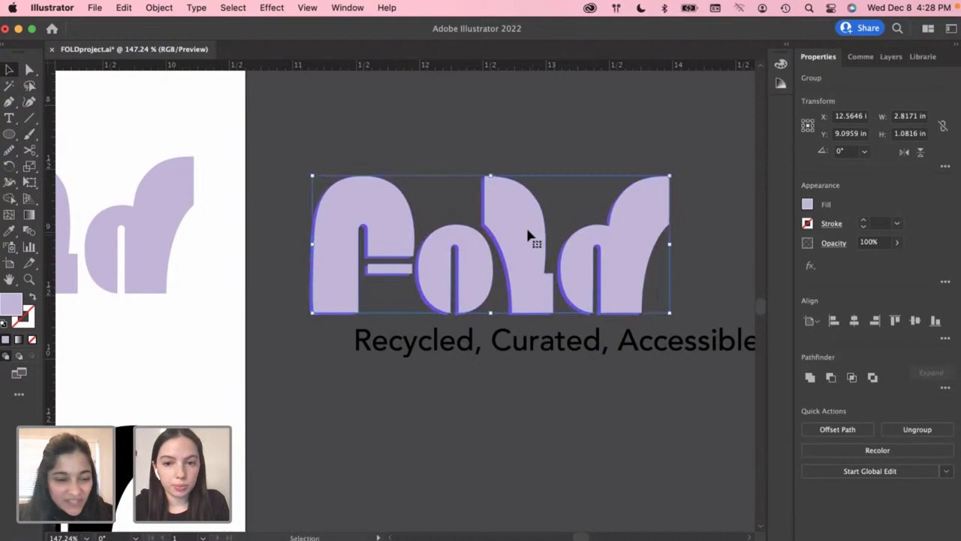
Select the layered lilac-over-purple FOLD logo and copy it onto the artboard
left_click(599, 153)
scroll(451, 259, "down", 5)
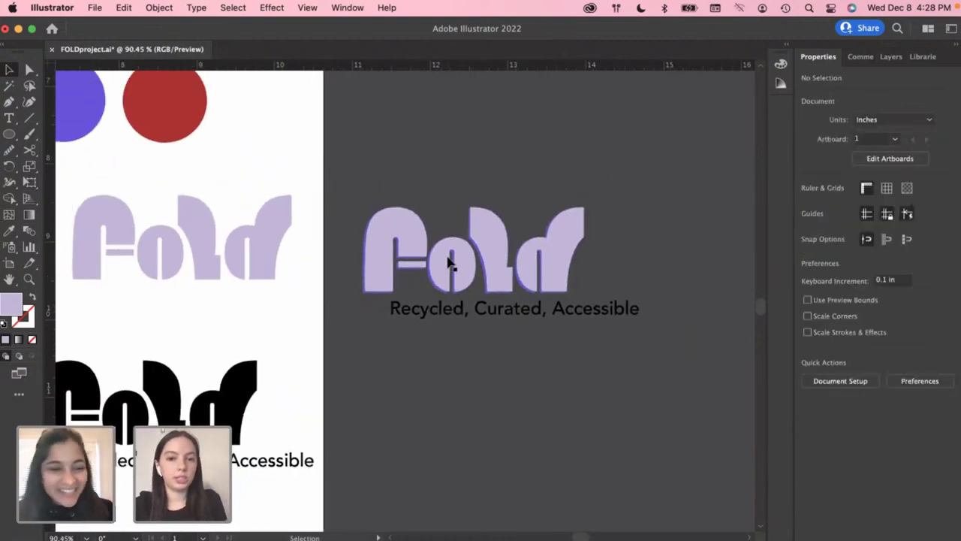
scroll(408, 337, "left", 3)
scroll(408, 338, "up", 1)
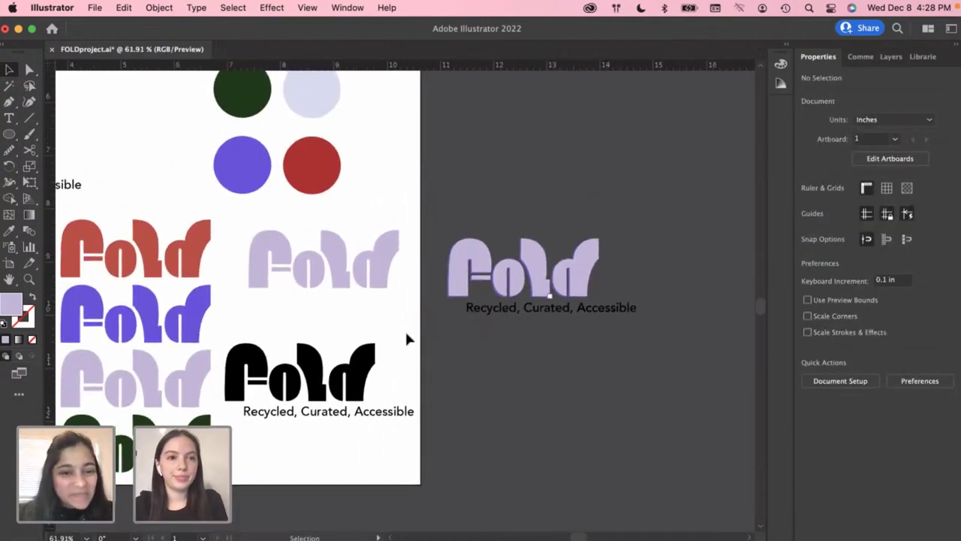
scroll(428, 326, "down", 2)
scroll(429, 326, "left", 3)
scroll(429, 326, "down", 1)
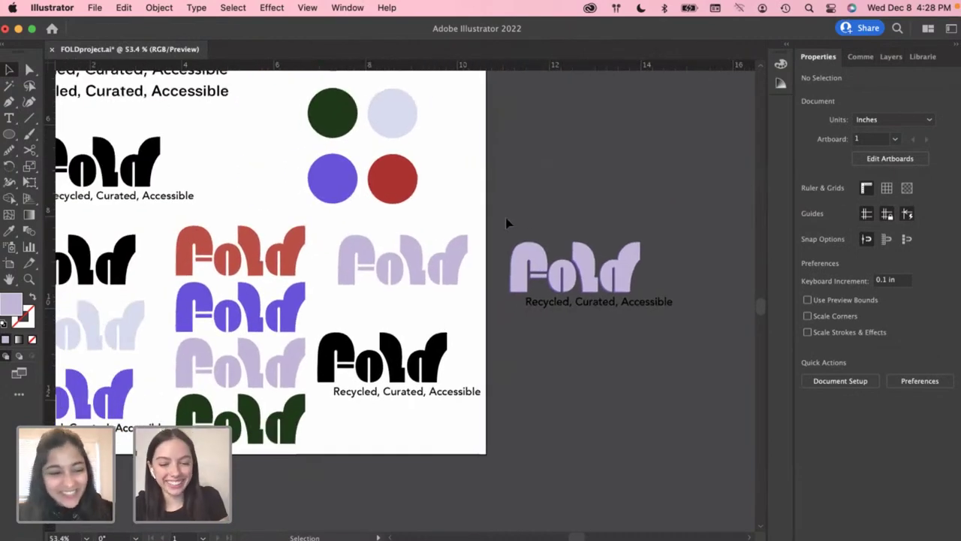
left_click_drag(503, 217, 671, 352)
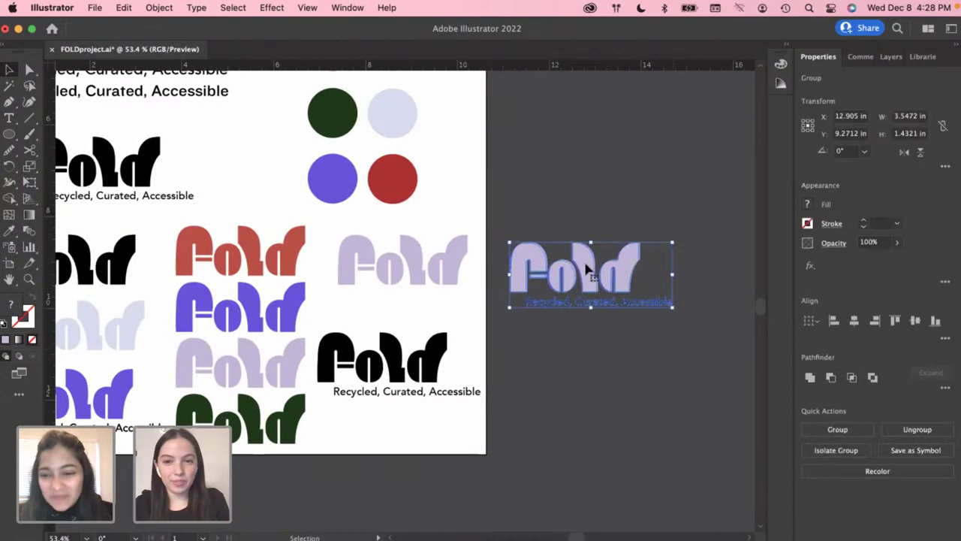
left_click_drag(588, 269, 244, 155)
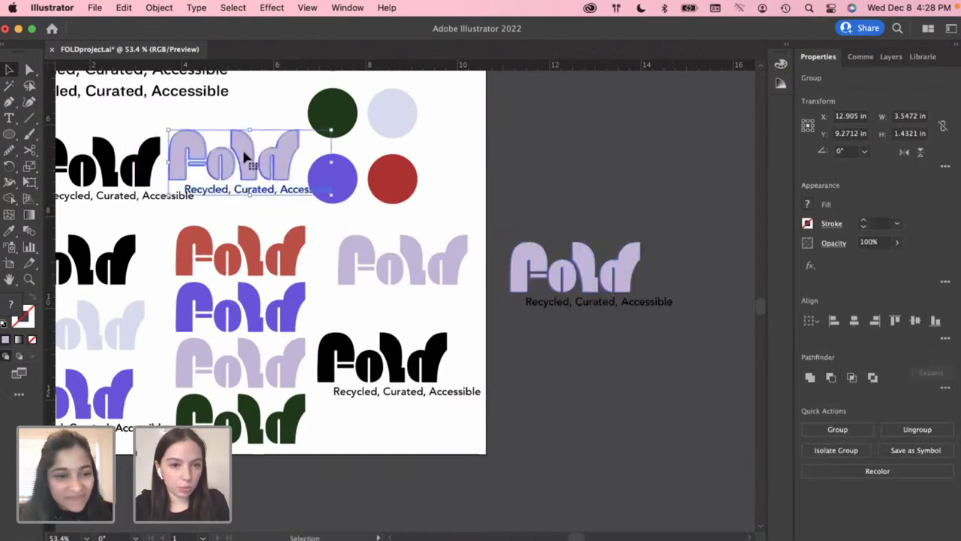
Shift the black FOLD logo further left and place the lilac copy beside it
scroll(244, 158, "left", 5)
left_click(285, 233)
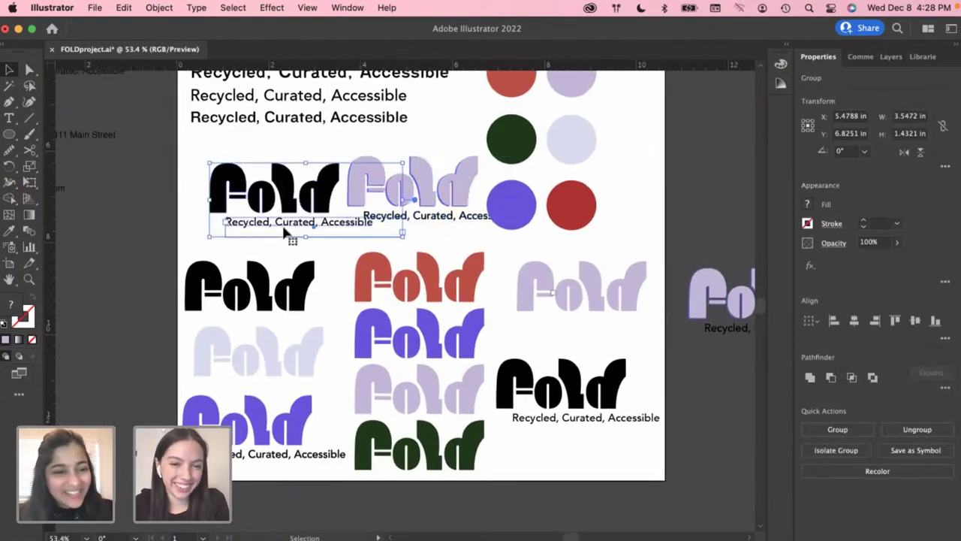
left_click_drag(285, 233, 183, 235)
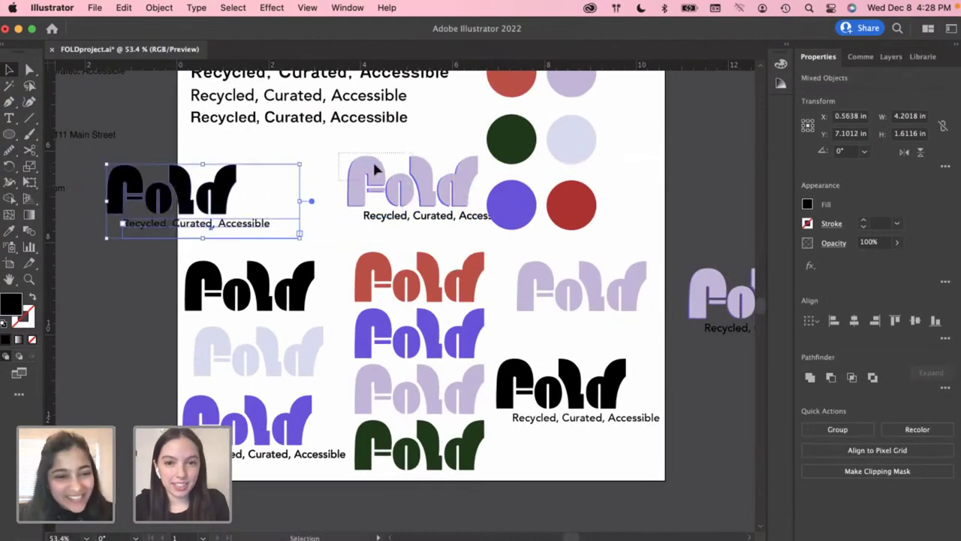
left_click(375, 170)
left_click_drag(457, 202, 399, 198)
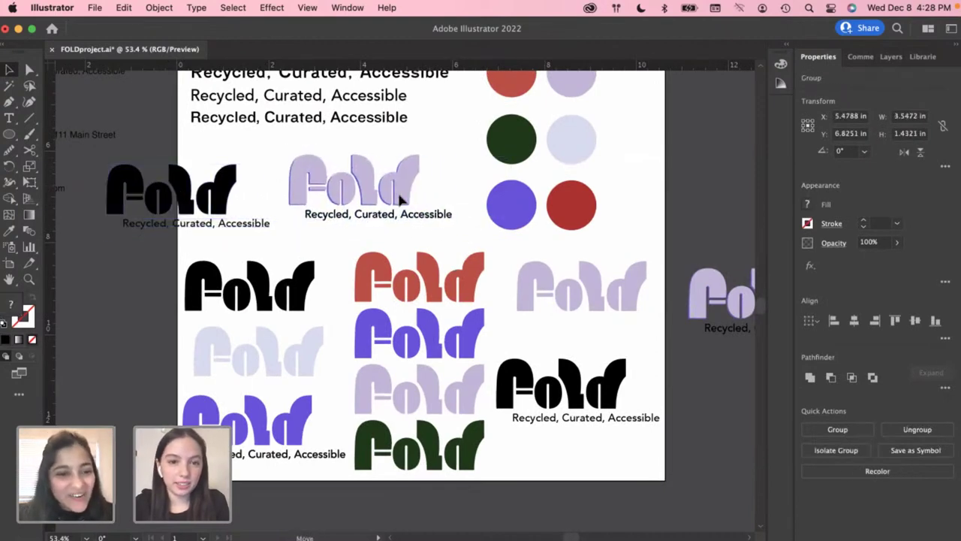
left_click(453, 248)
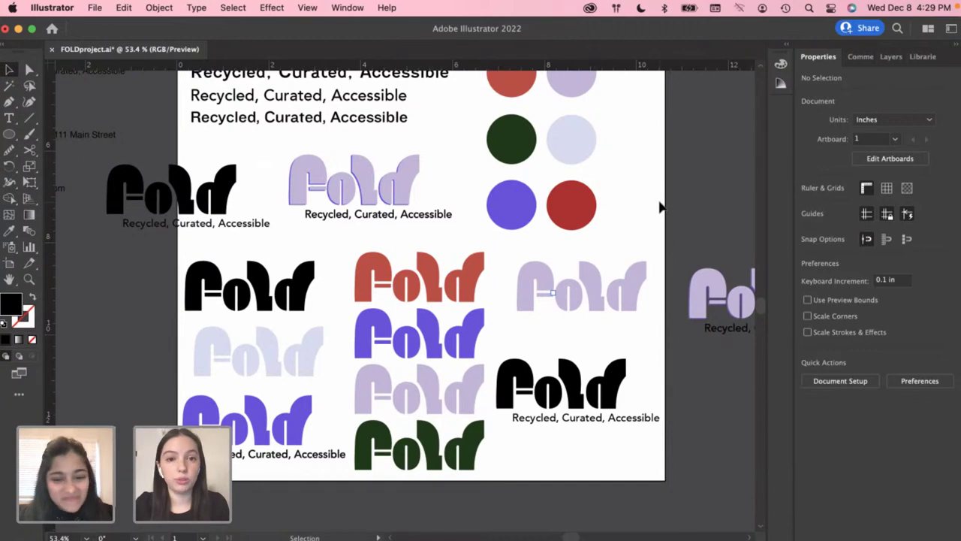
Move the layered lilac FOLD logo from the right of the artboard to its left side
scroll(661, 208, "right", 5)
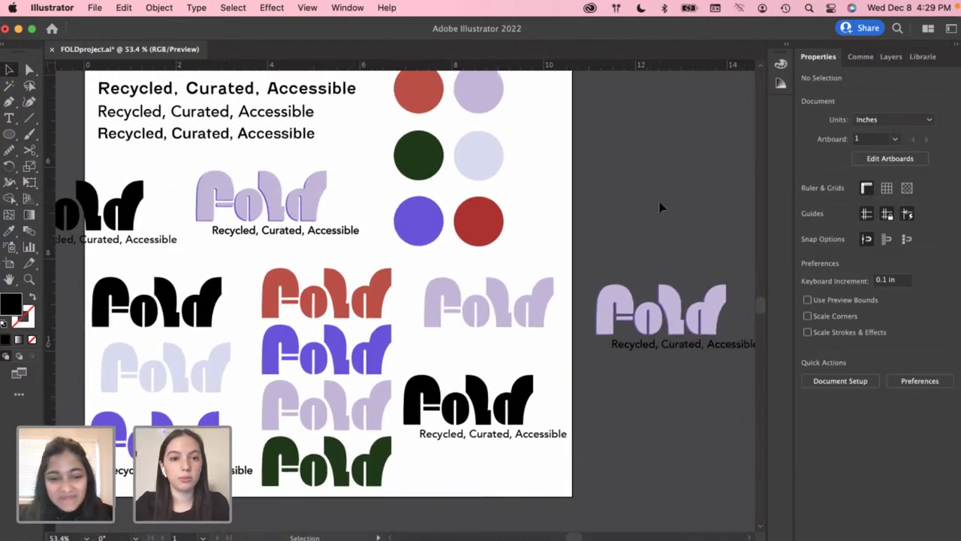
scroll(657, 207, "right", 2)
left_click_drag(557, 232, 733, 373)
scroll(734, 373, "down", 2)
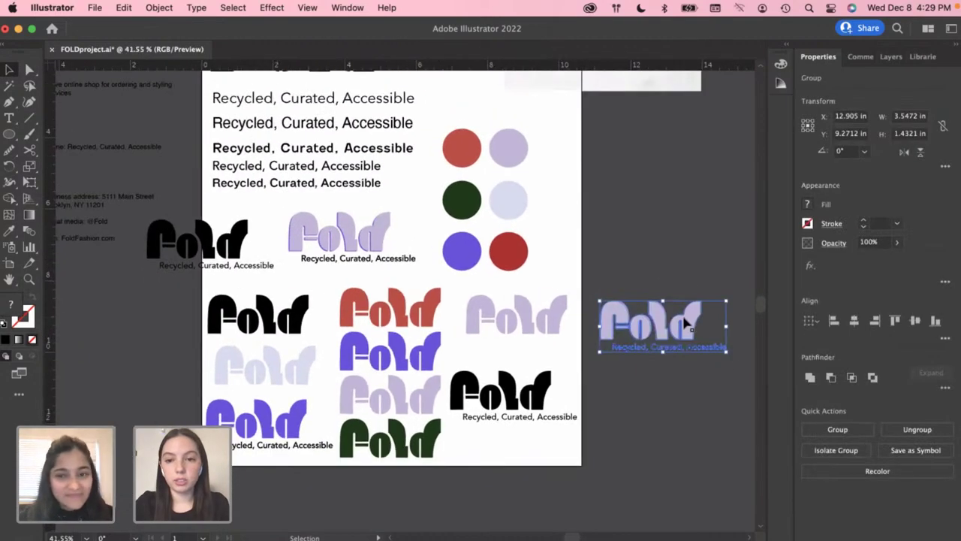
left_click_drag(689, 324, 150, 314)
left_click(163, 394)
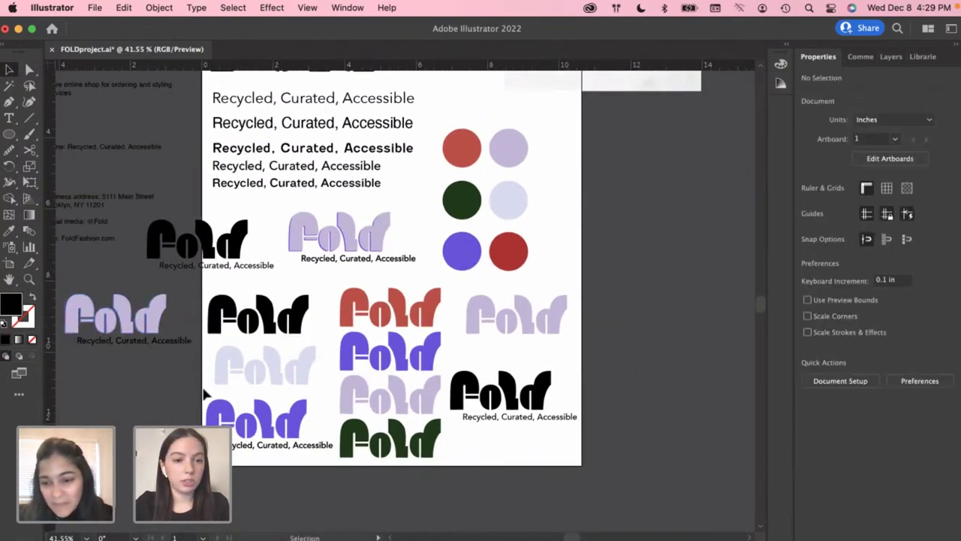
Drag the placed pencil sketch image left and slightly up toward the artboard's top-right corner
scroll(532, 303, "down", 3)
scroll(532, 303, "down", 1)
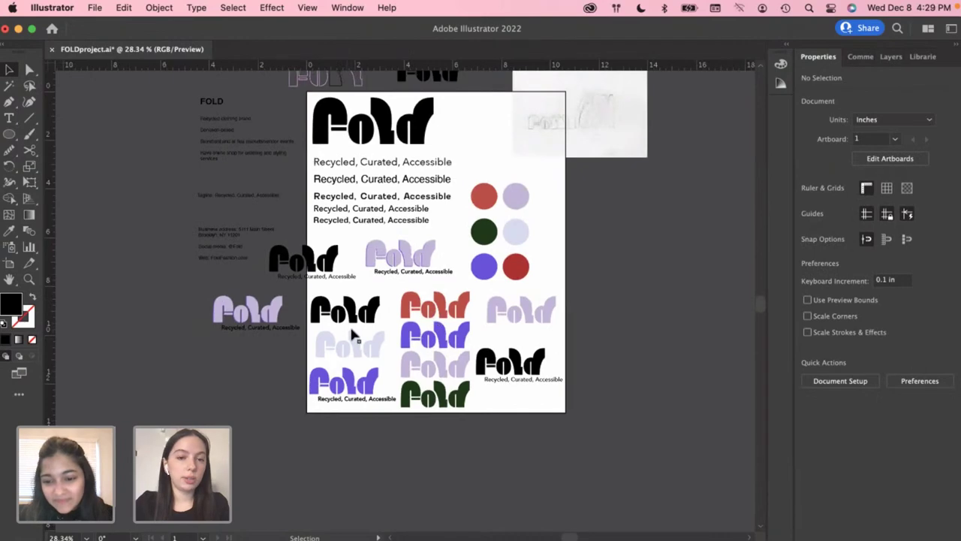
scroll(274, 340, "down", 3)
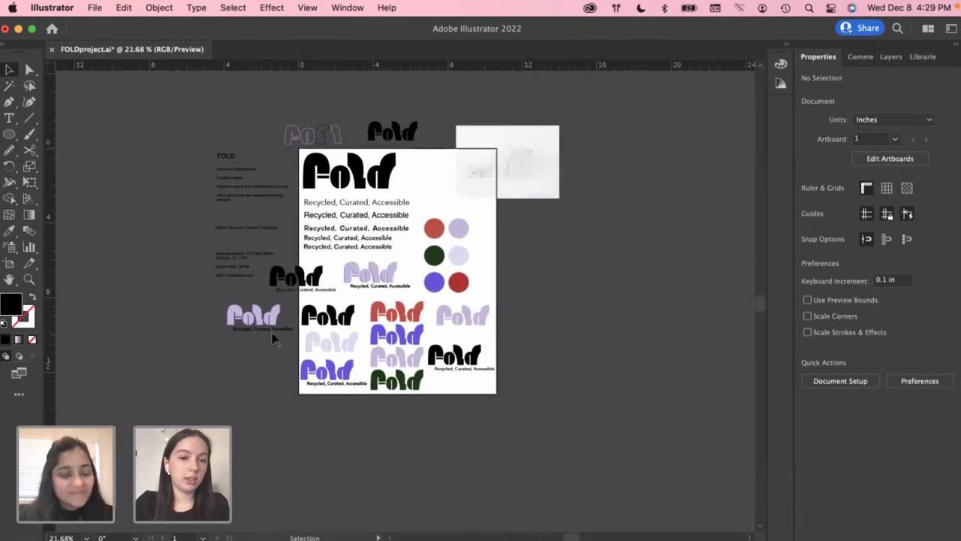
scroll(262, 336, "down", 1)
scroll(262, 336, "up", 5)
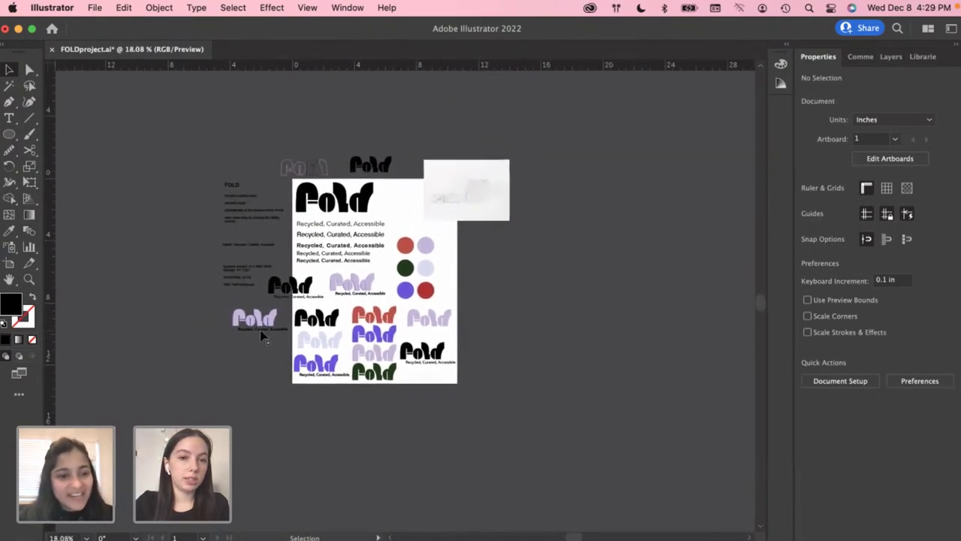
scroll(262, 336, "up", 1)
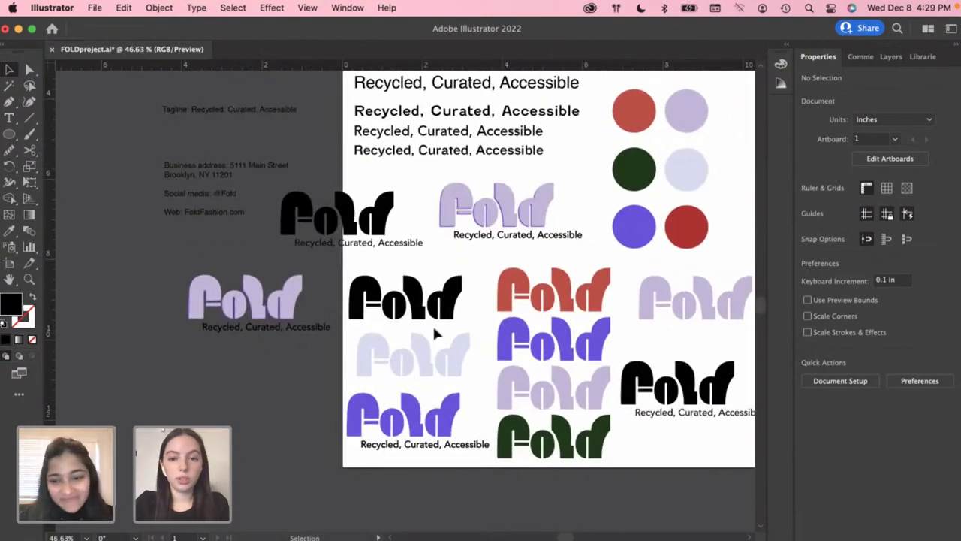
scroll(435, 332, "up", 2)
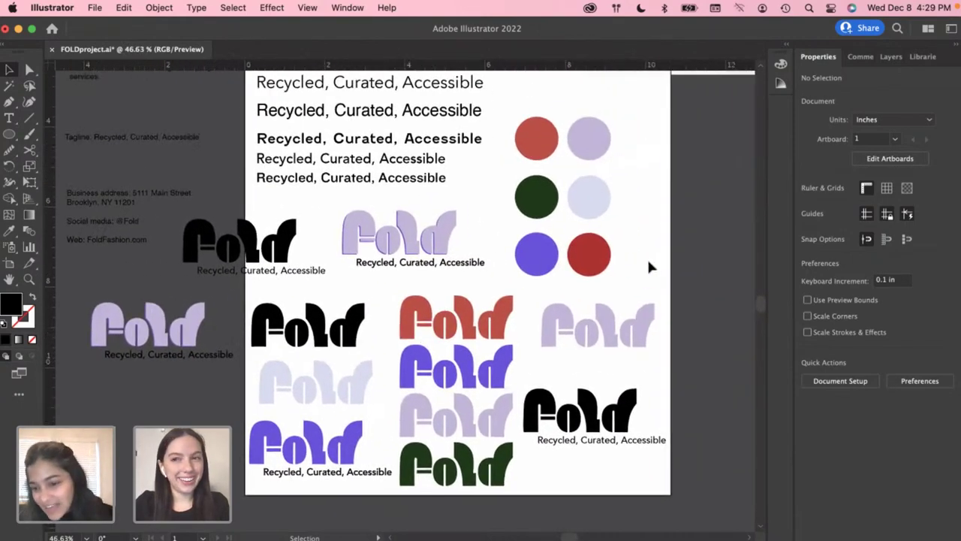
scroll(649, 266, "down", 2)
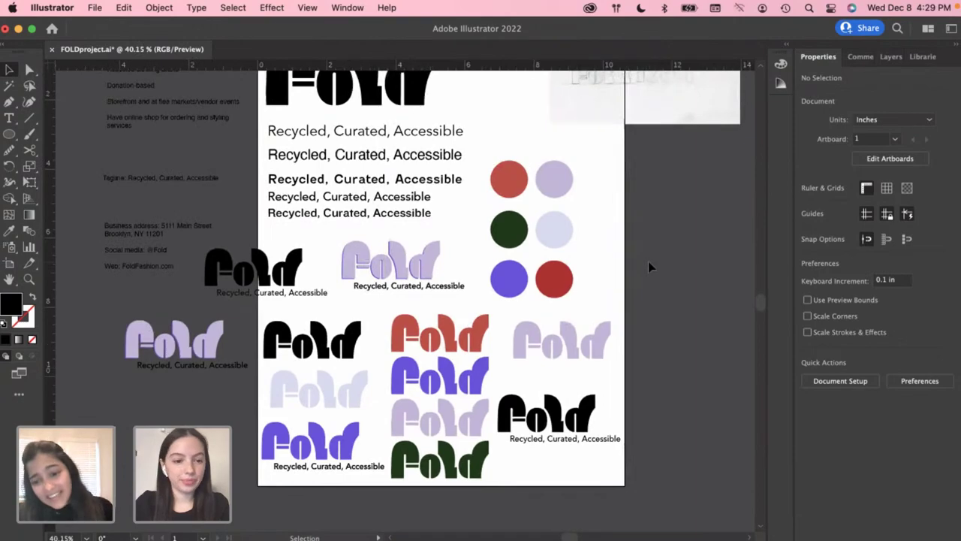
scroll(648, 261, "up", 1)
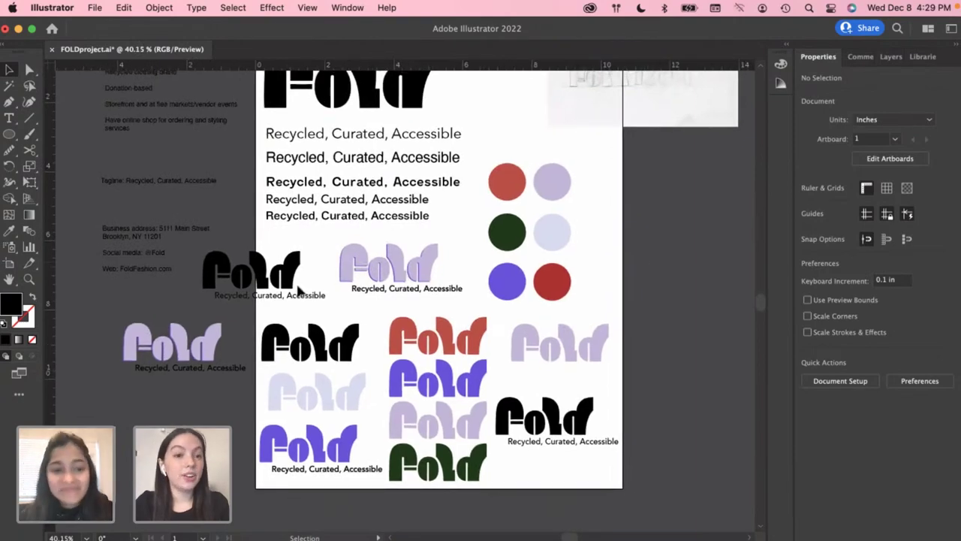
scroll(171, 340, "up", 4)
scroll(171, 338, "up", 3)
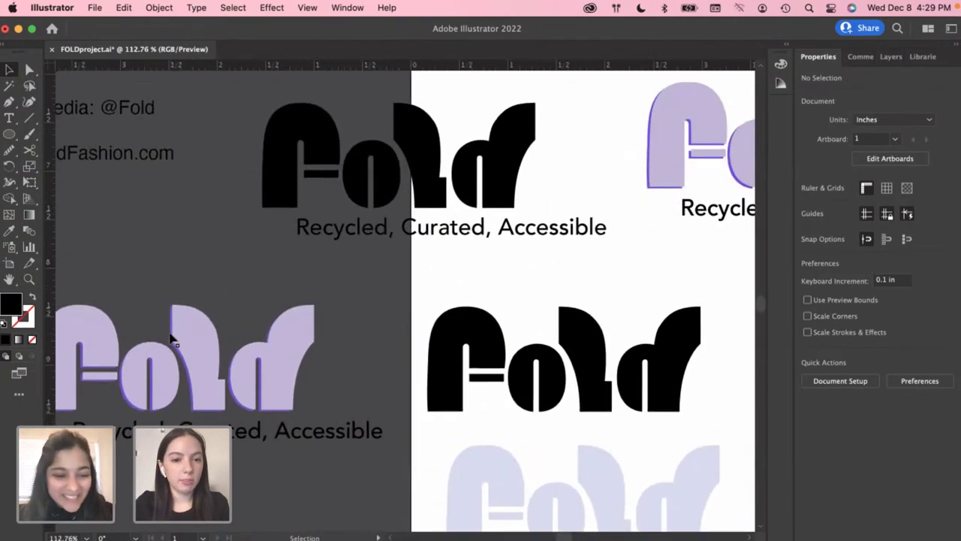
scroll(216, 343, "down", 2)
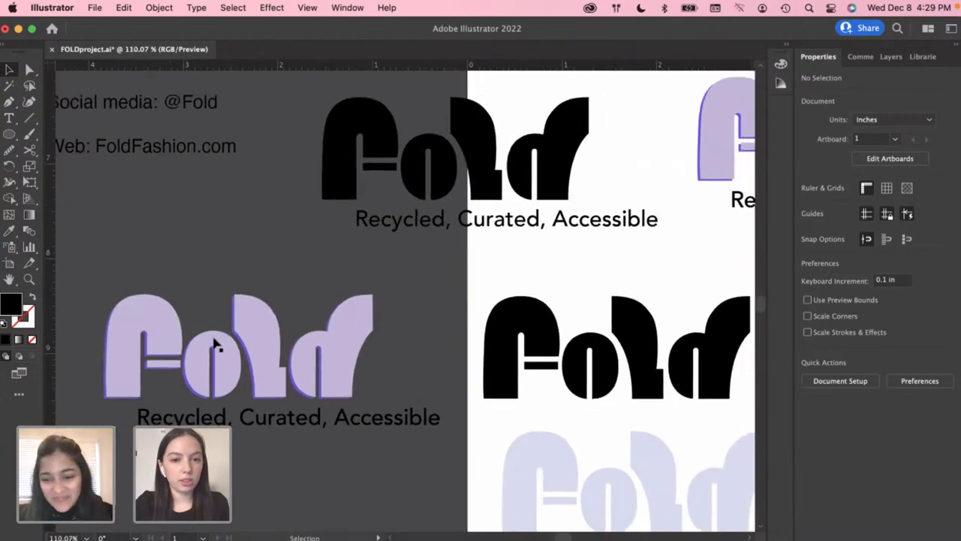
scroll(466, 329, "down", 3)
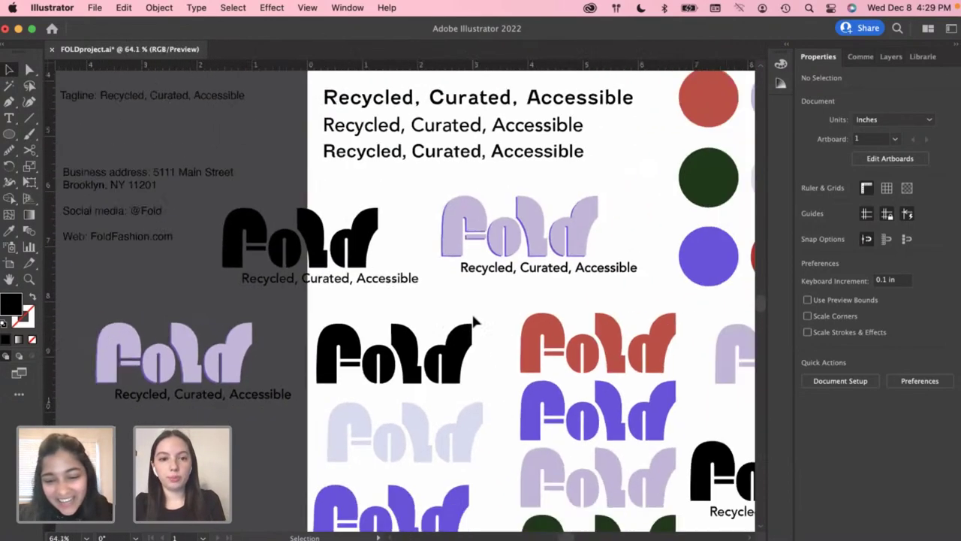
scroll(473, 322, "down", 1)
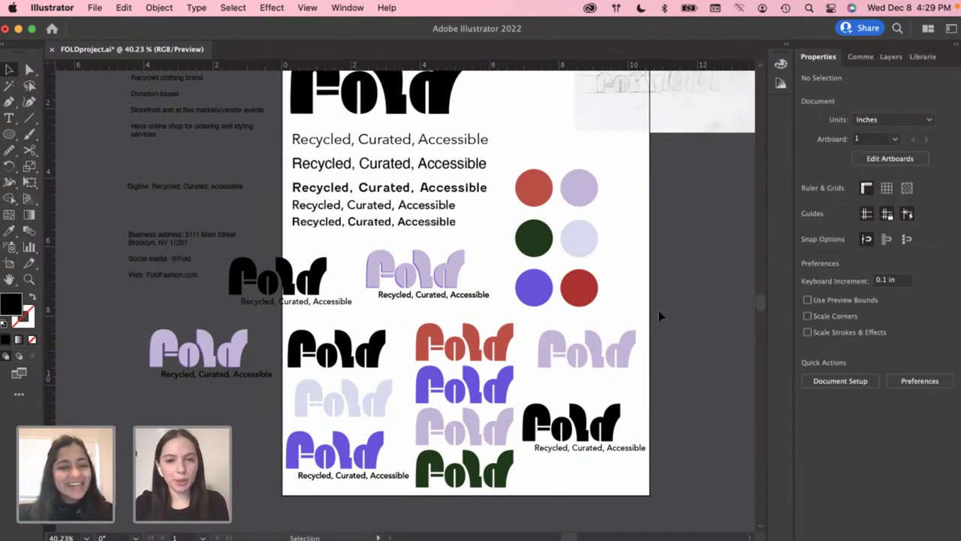
scroll(667, 303, "right", 1)
scroll(666, 301, "up", 2)
scroll(666, 301, "right", 2)
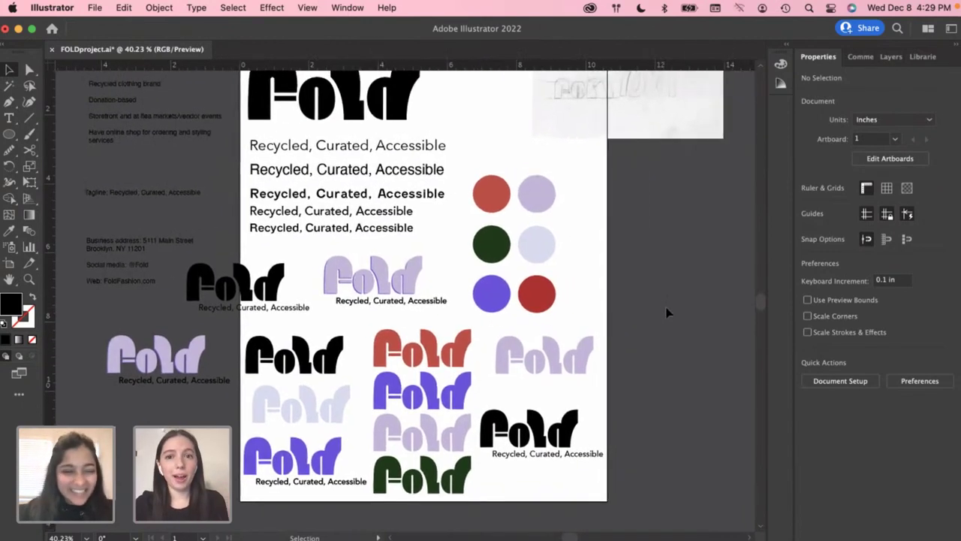
left_click(549, 126)
left_click(633, 223)
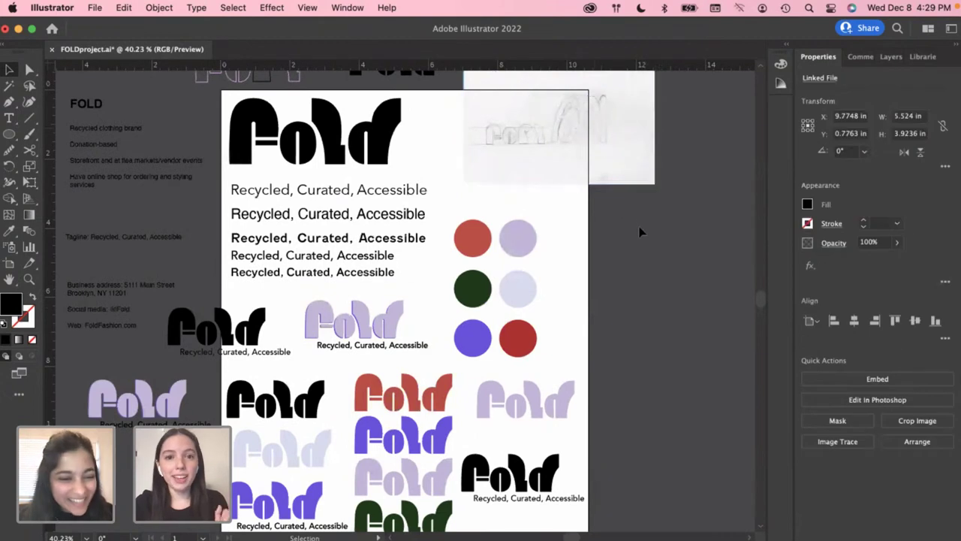
scroll(575, 236, "left", 3)
scroll(575, 236, "down", 1)
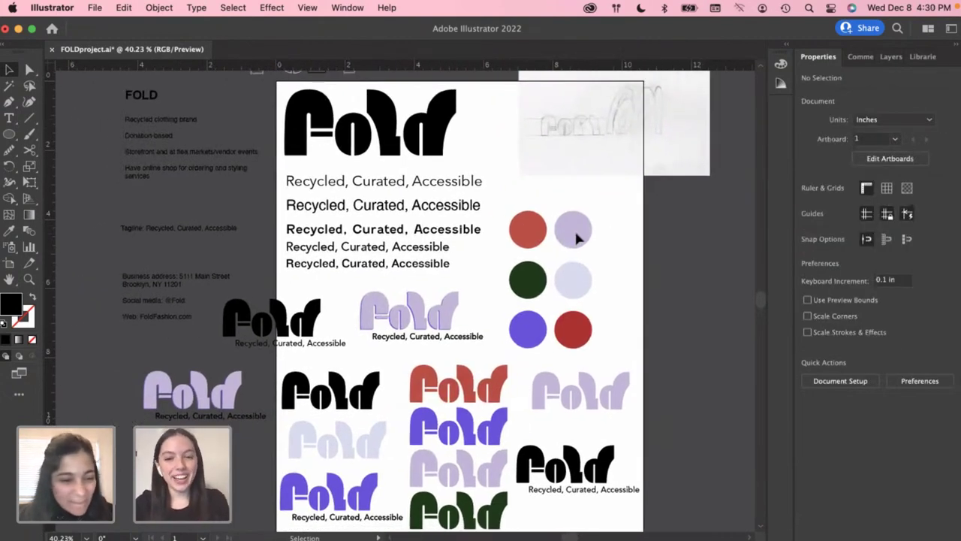
scroll(535, 288, "up", 1)
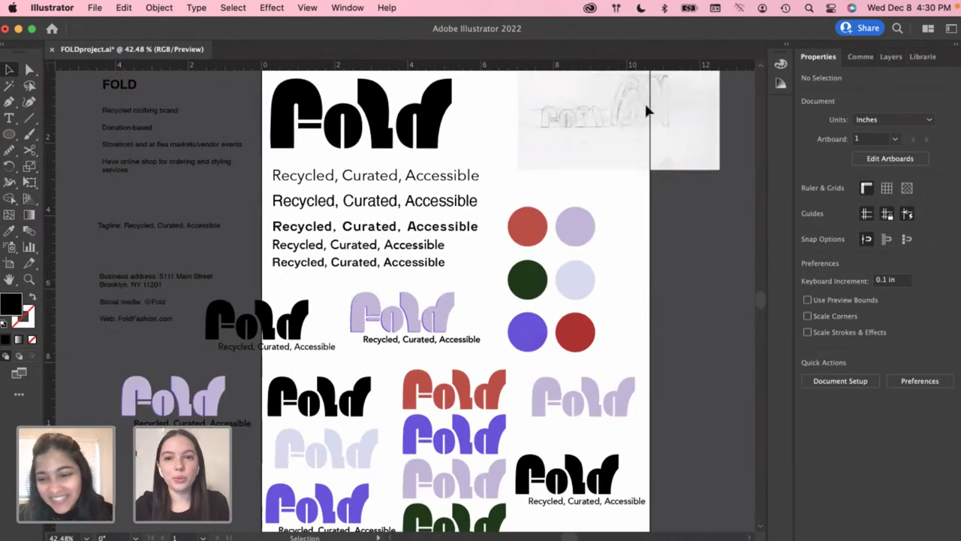
left_click_drag(644, 105, 609, 110)
left_click_drag(593, 147, 556, 136)
Fine-tune the sketch image's position with a slight nudge right, then deselect it
left_click(622, 188)
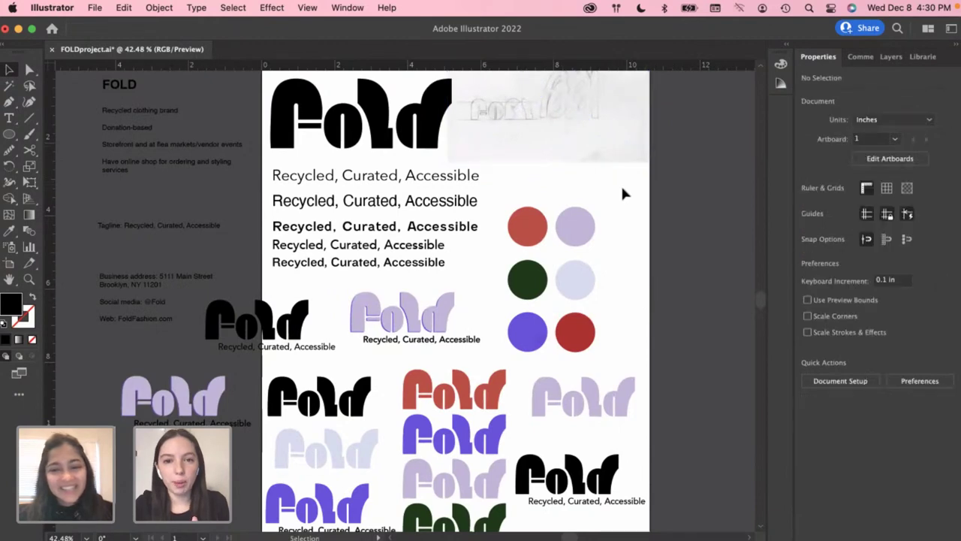
left_click(554, 142)
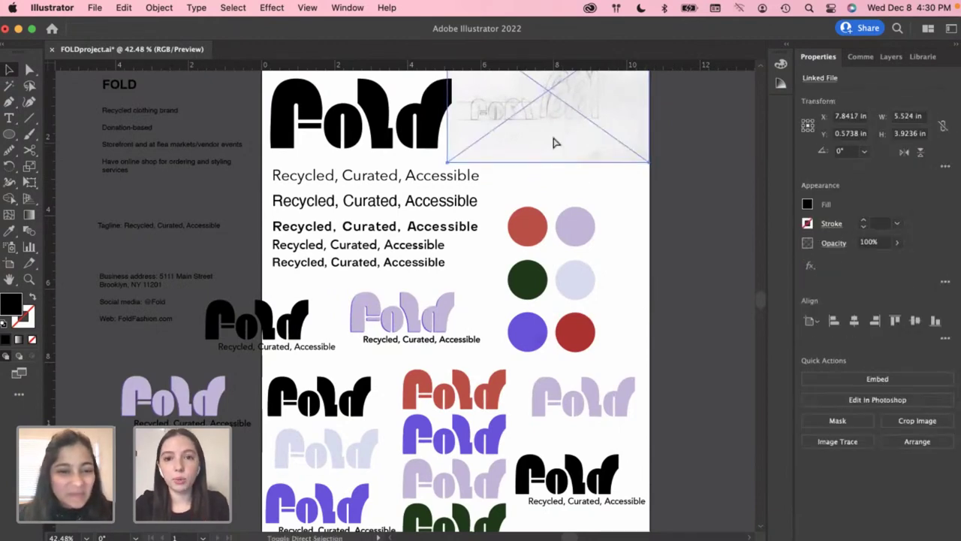
left_click(627, 208)
scroll(548, 142, "up", 2)
left_click_drag(553, 149, 561, 143)
left_click(595, 223)
scroll(599, 227, "right", 2)
scroll(599, 227, "down", 1)
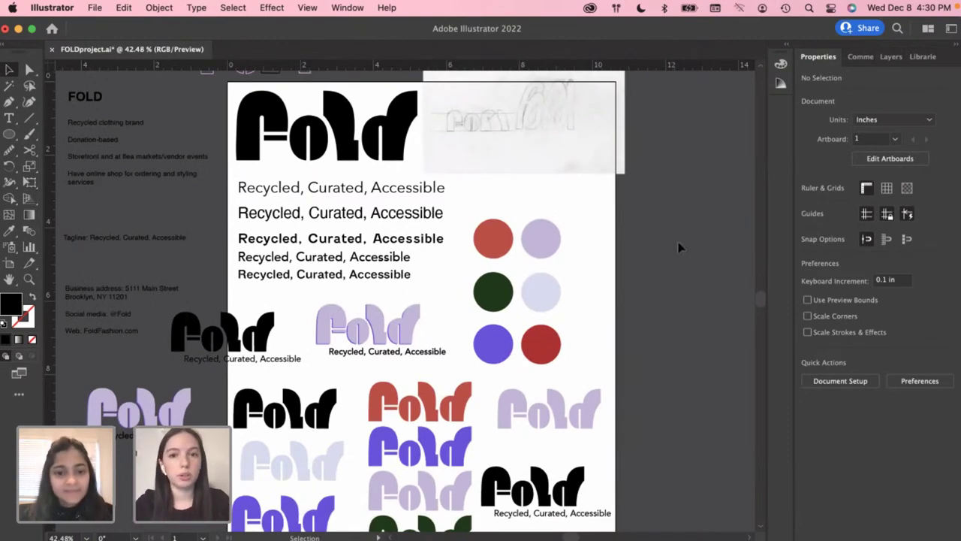
Create a new artboard sized 3.5 in wide by 2 in high
left_click(865, 160)
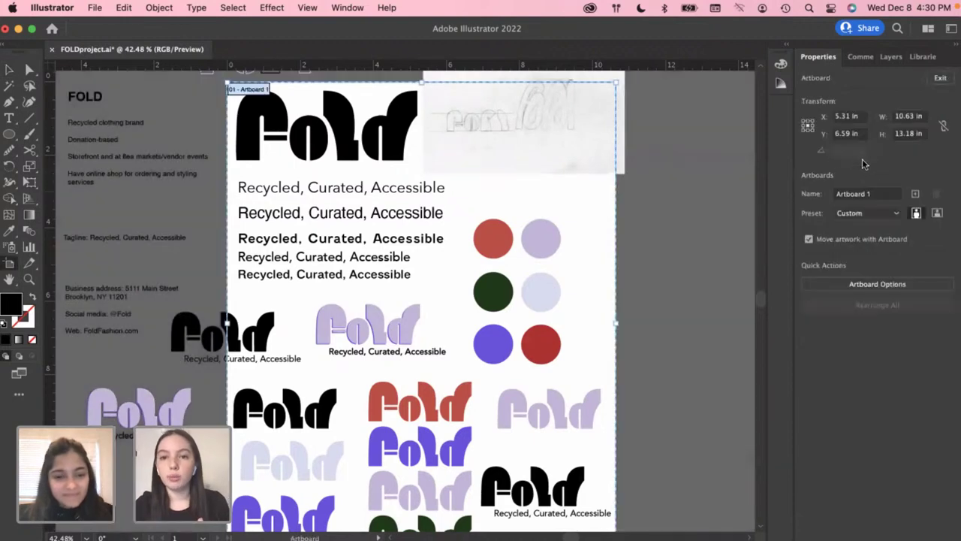
left_click(914, 193)
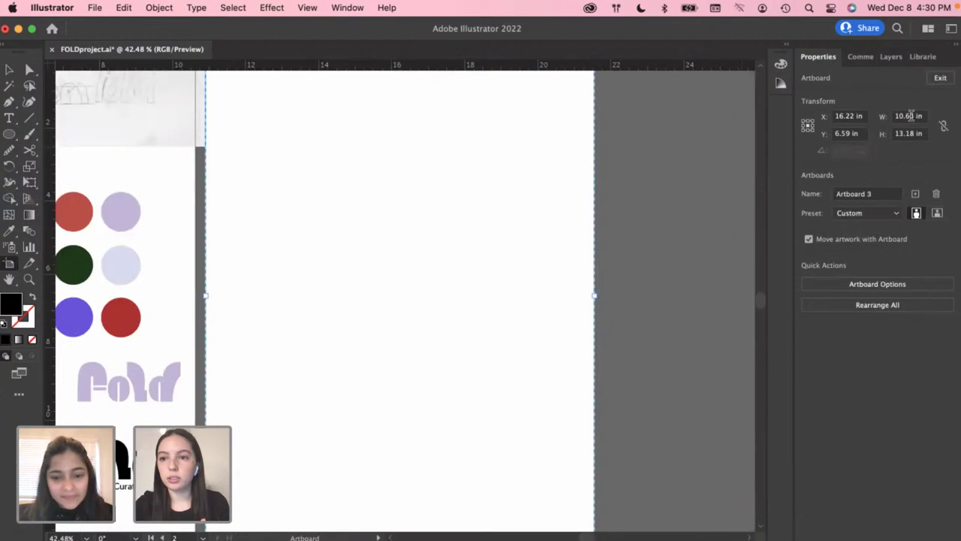
left_click(915, 116)
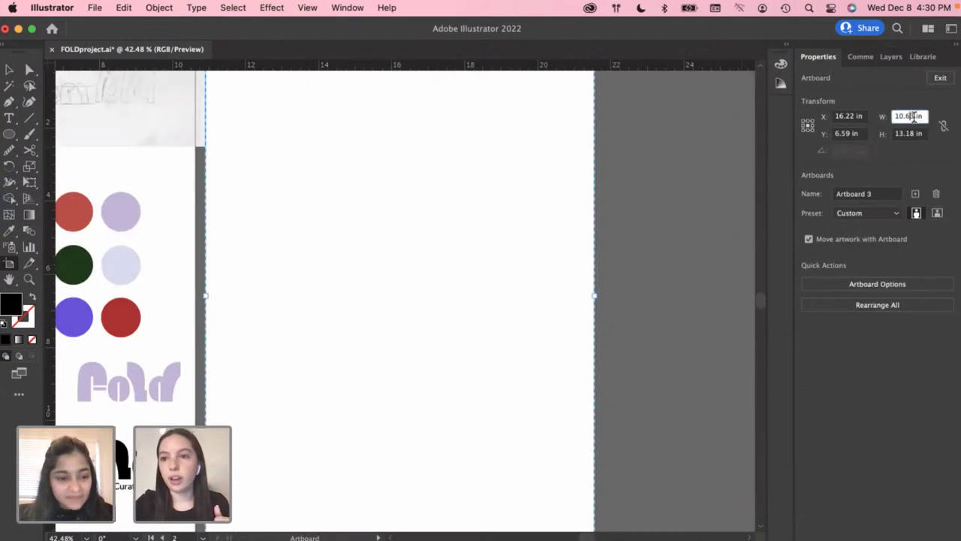
left_click_drag(914, 116, 892, 116)
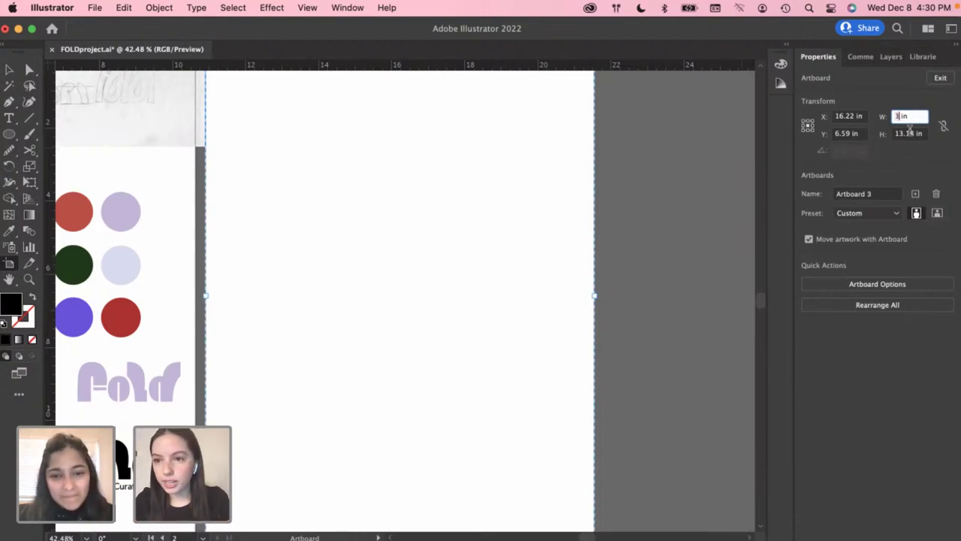
key("Tab")
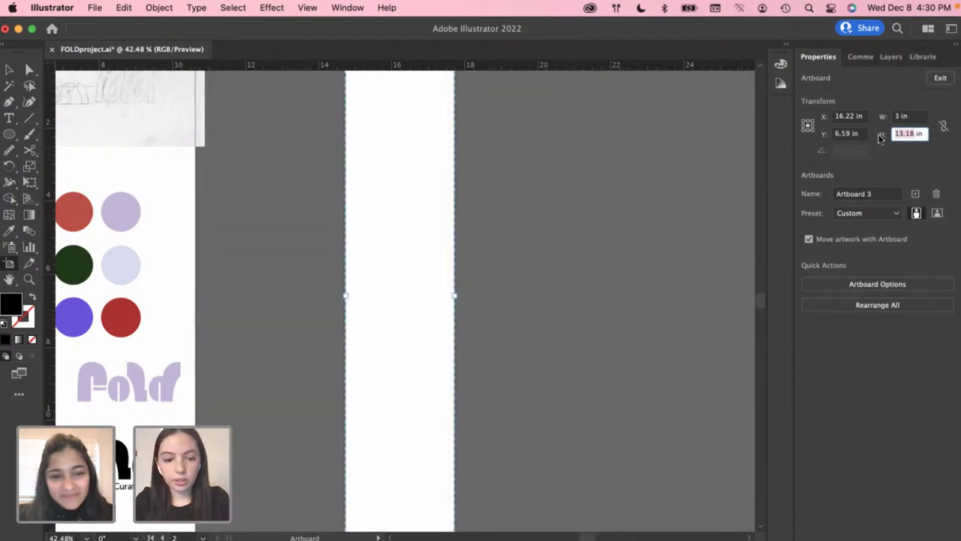
type("2.5")
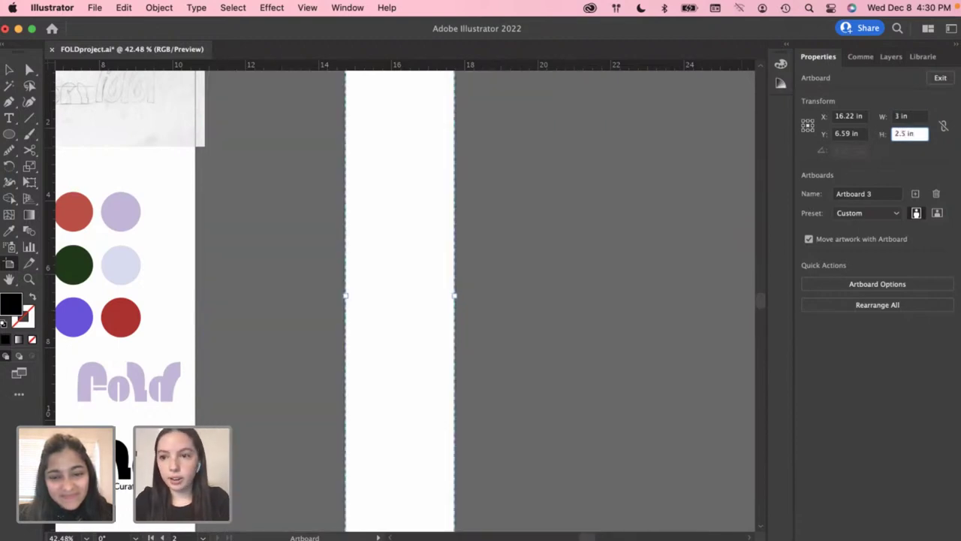
key("Return")
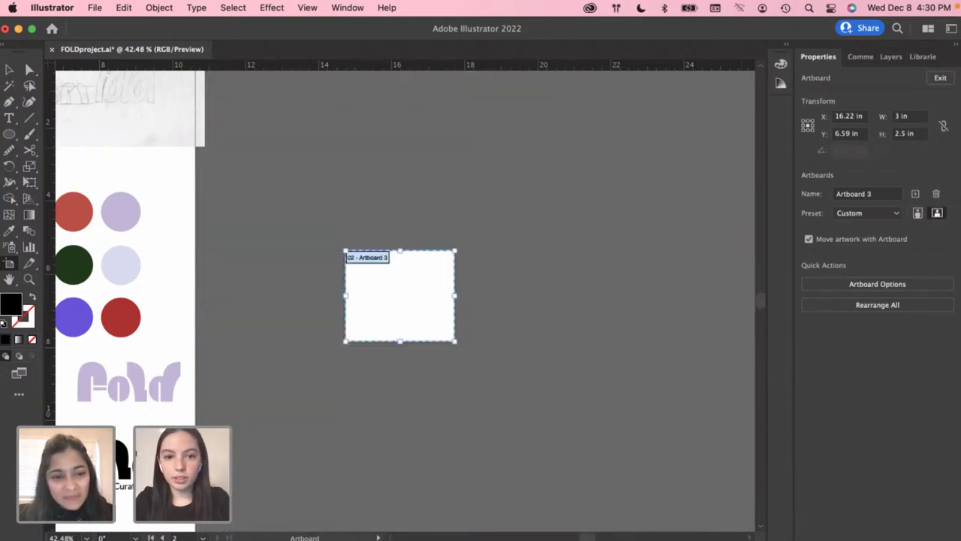
left_click(904, 133)
key("BackSpace")
key("BackSpace")
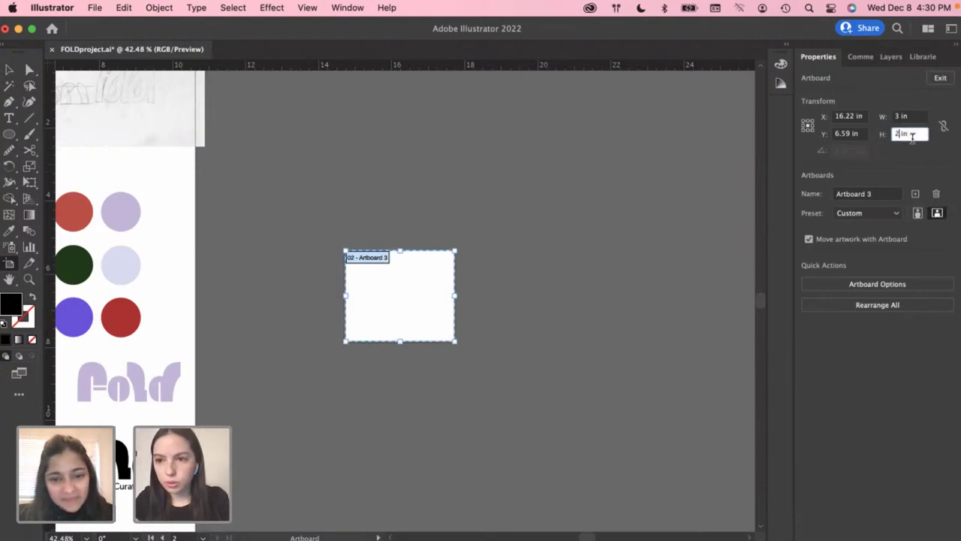
left_click(903, 117)
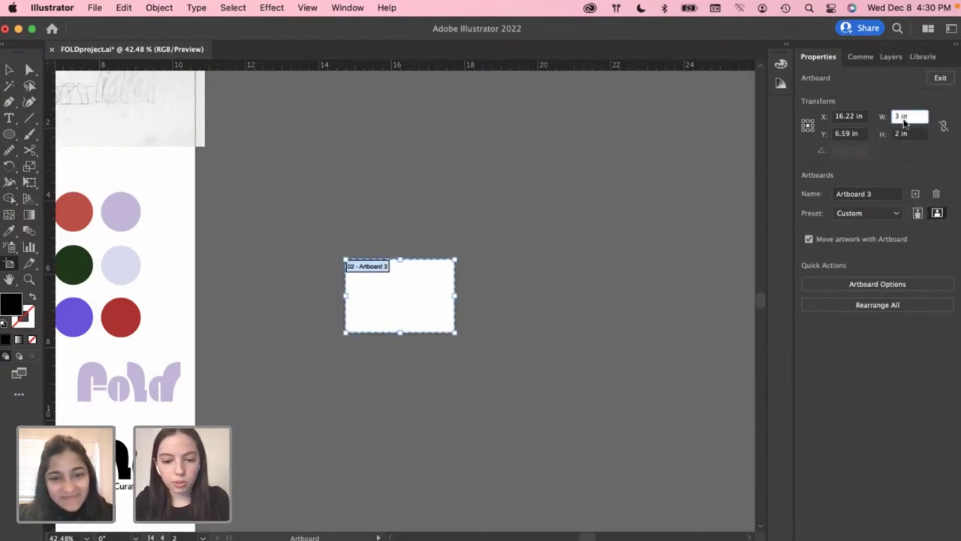
type(".5")
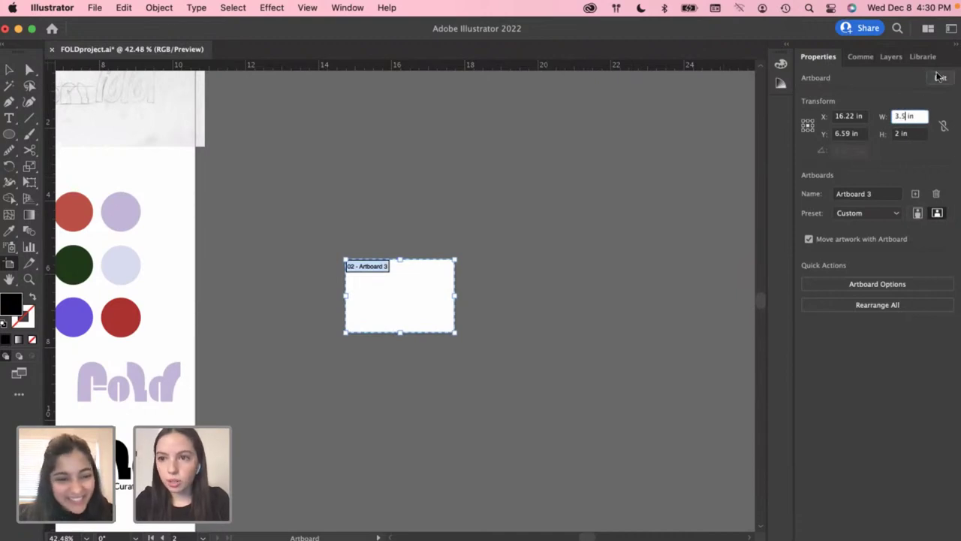
left_click(941, 77)
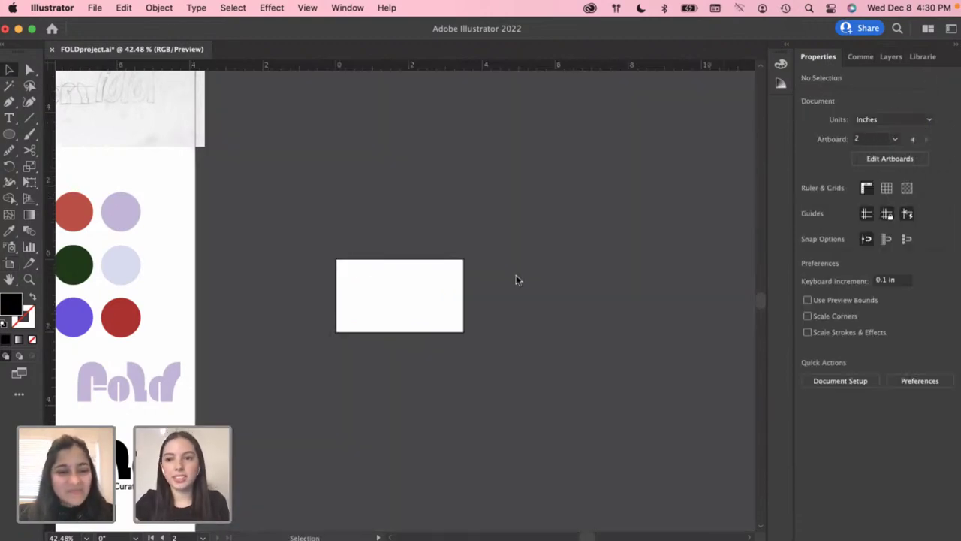
Add a second 3.5 × 2 in card artboard beside the first
left_click(877, 159)
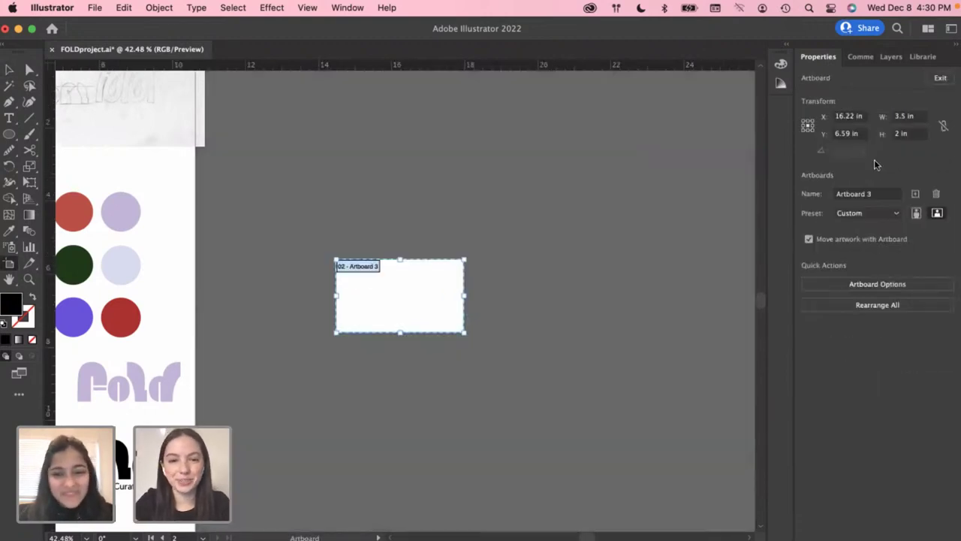
left_click(915, 194)
scroll(318, 351, "left", 2)
scroll(318, 350, "left", 2)
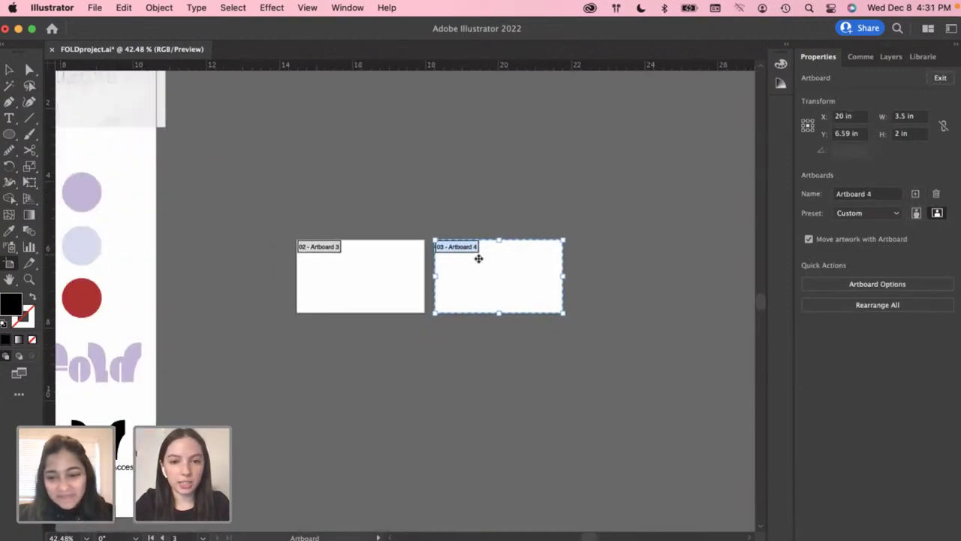
left_click(940, 77)
scroll(369, 301, "up", 5)
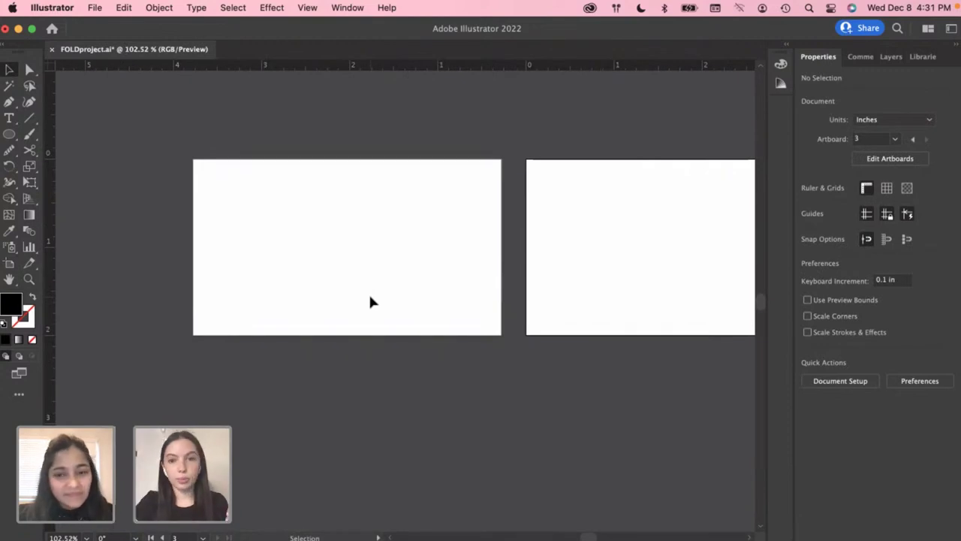
Select the lilac Fold logo with its tagline and drag it toward the blank card artboards
scroll(344, 284, "down", 3)
scroll(338, 284, "left", 2)
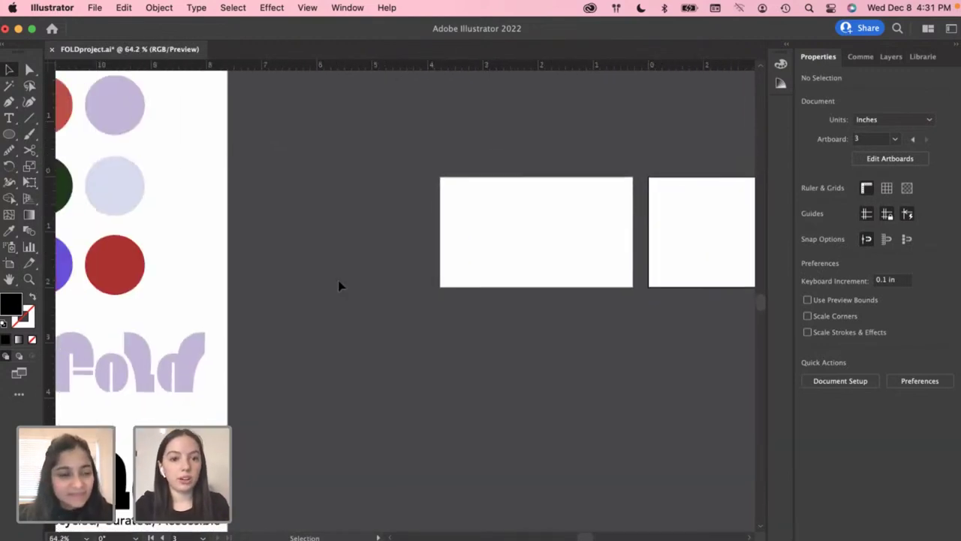
scroll(339, 283, "left", 3)
scroll(340, 283, "down", 2)
scroll(339, 284, "left", 1)
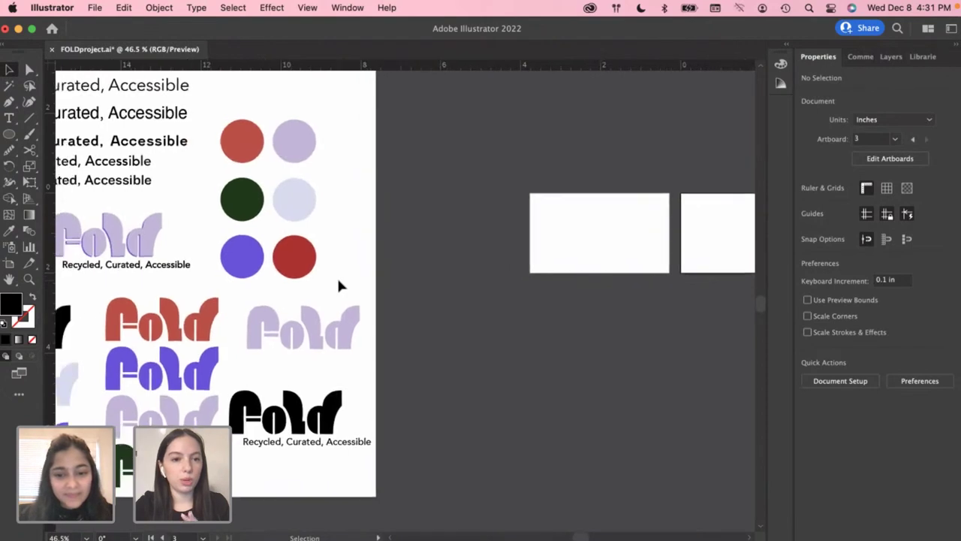
scroll(338, 286, "left", 3)
scroll(338, 285, "down", 1)
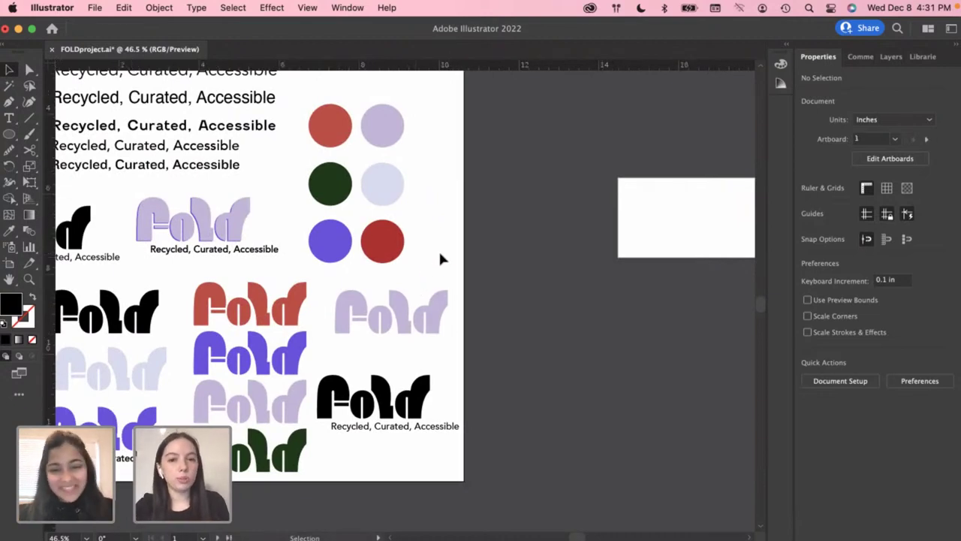
scroll(440, 258, "left", 3)
scroll(282, 294, "left", 2)
scroll(259, 297, "left", 1)
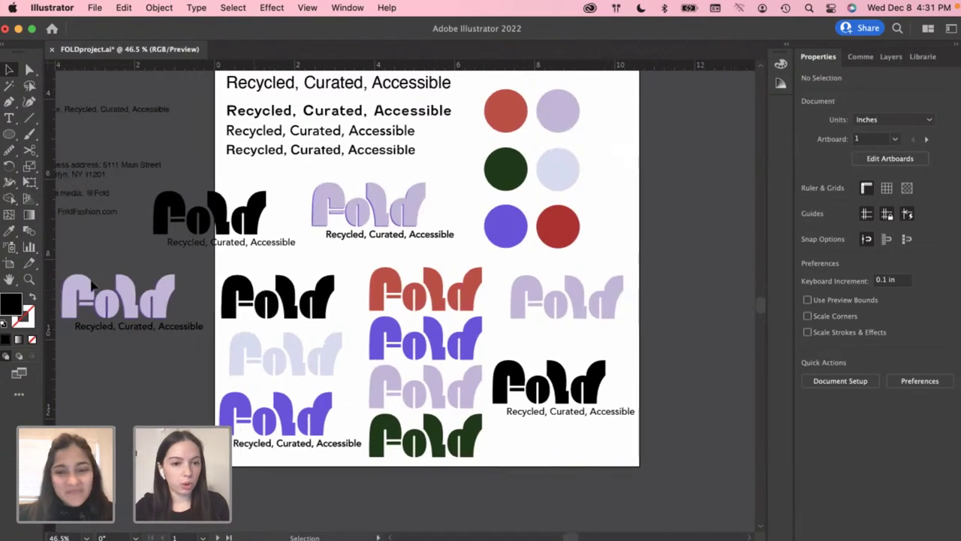
left_click(165, 331)
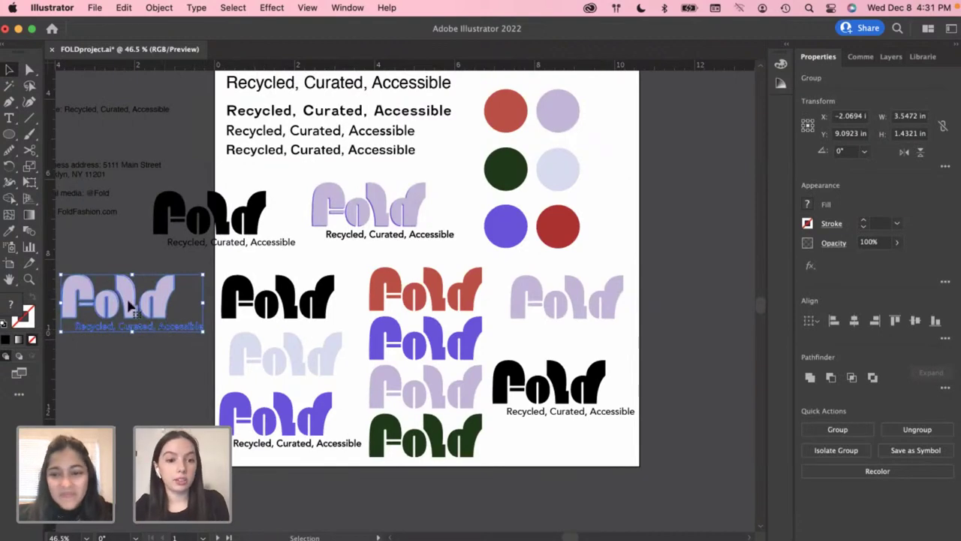
left_click_drag(129, 304, 708, 262)
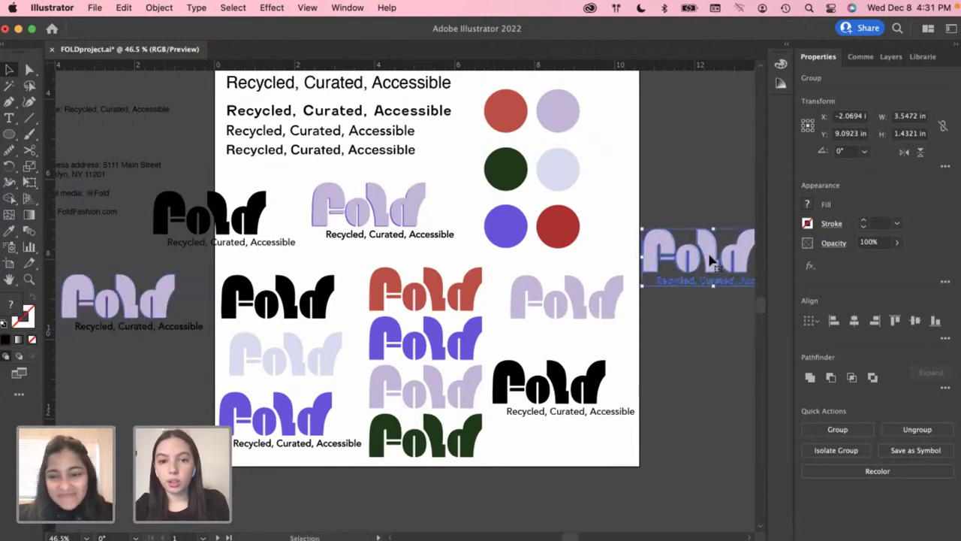
Position the logo by the cards and try shrinking it, then undo the resize
scroll(709, 254, "right", 4)
scroll(708, 255, "right", 5)
scroll(563, 252, "up", 1)
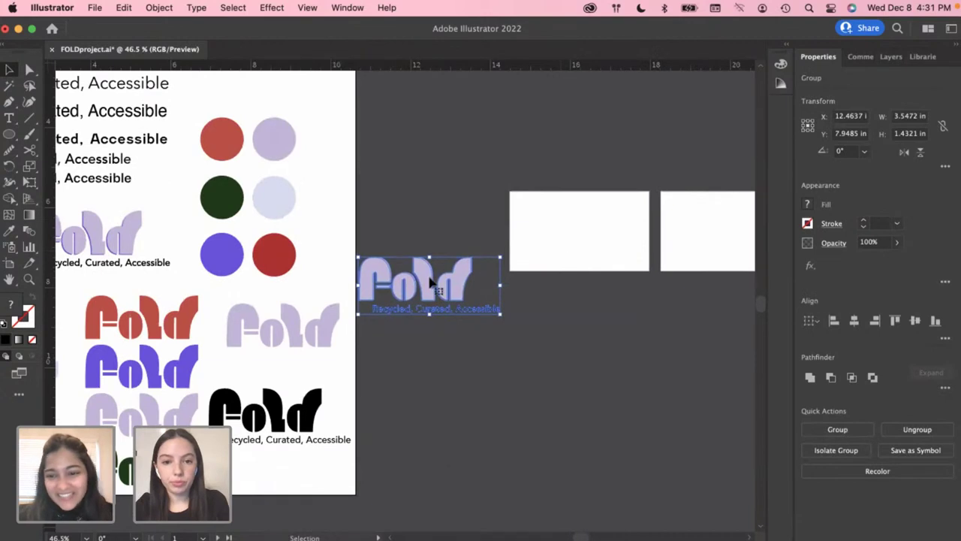
left_click_drag(427, 282, 459, 294)
left_click(425, 227)
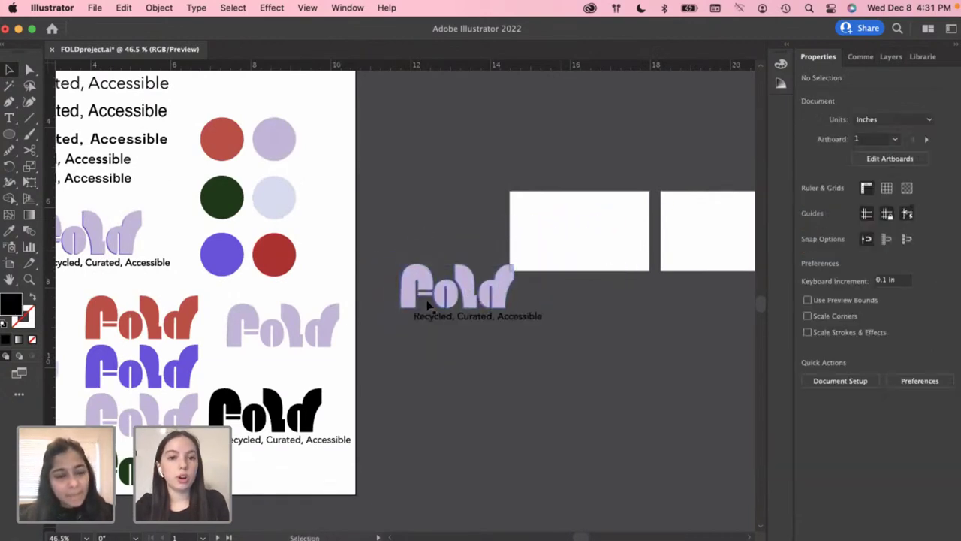
left_click_drag(374, 243, 469, 336)
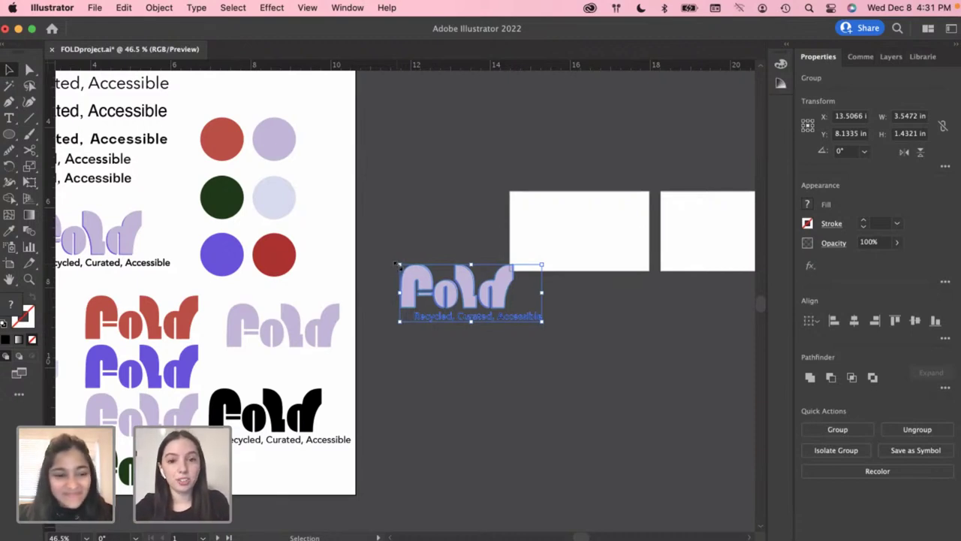
left_click_drag(397, 264, 436, 275)
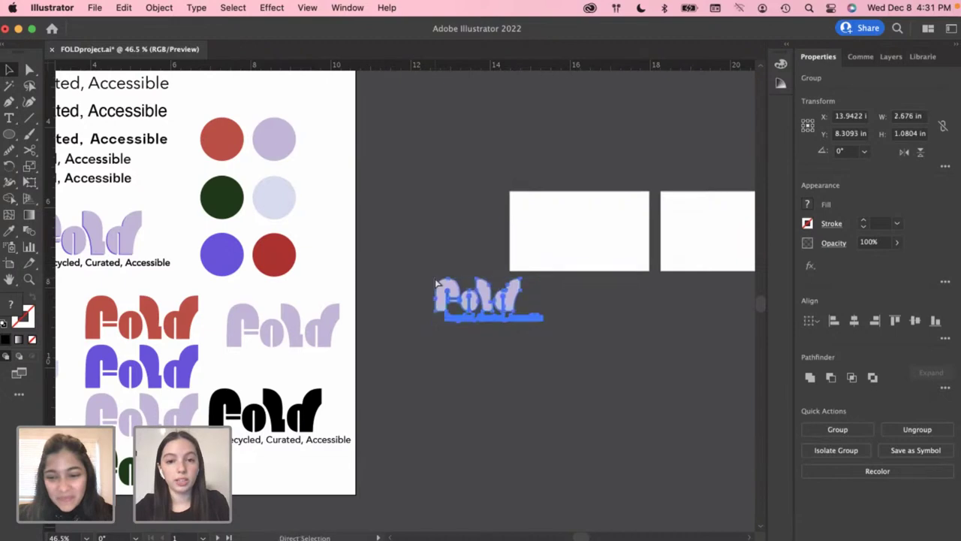
key("super+z")
Browse the Object menu, then reselect the logo and shrink it to about 2.57 in wide
left_click(196, 9)
mouse_move(169, 9)
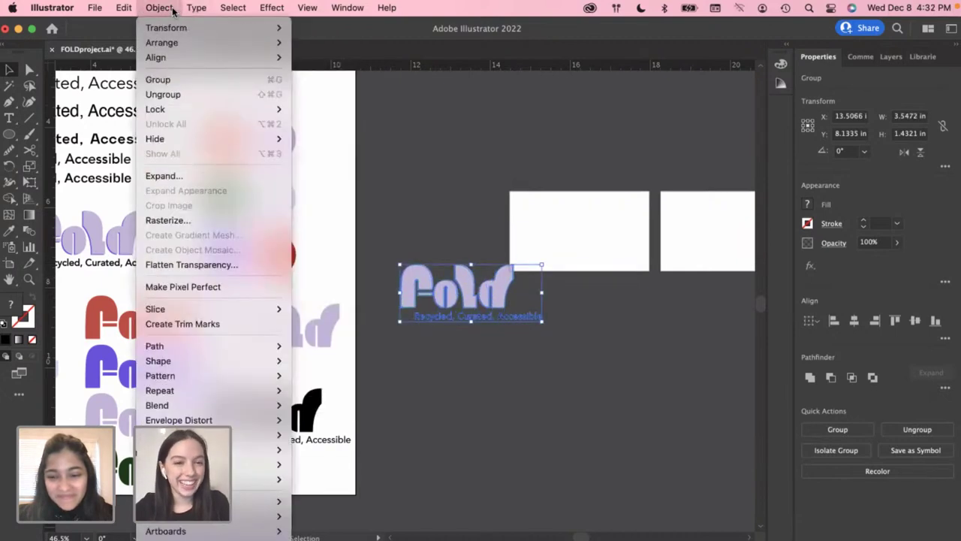
left_click(416, 226)
left_click(414, 247)
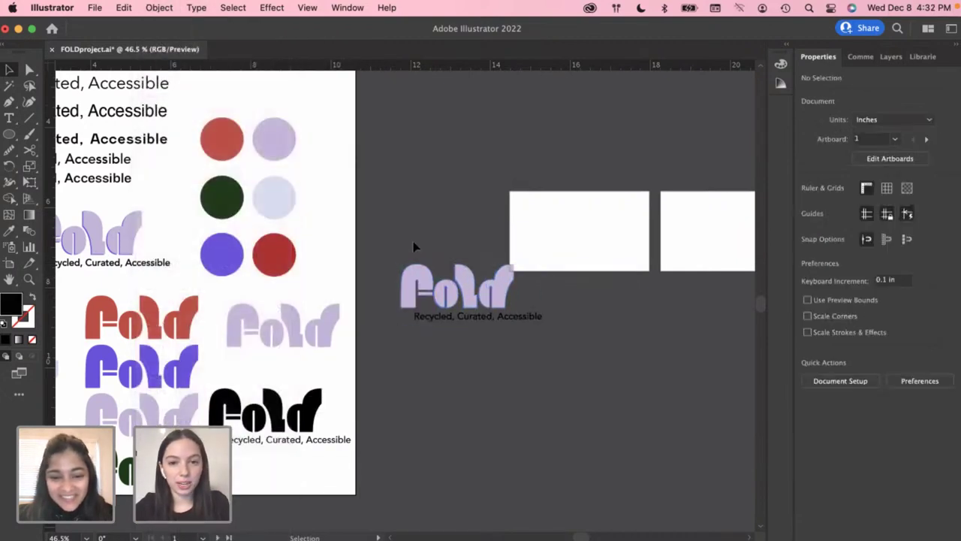
left_click(403, 279)
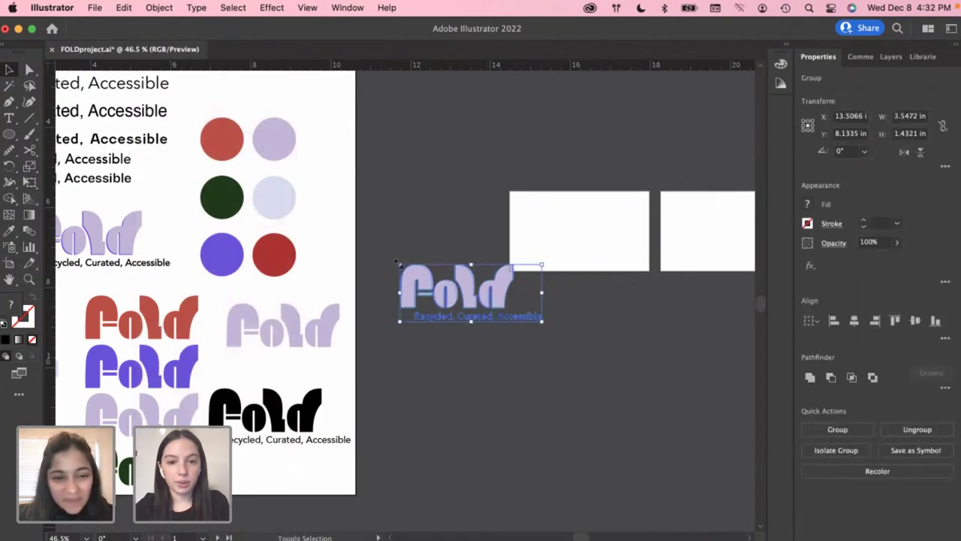
left_click_drag(401, 266, 530, 248)
Enlarge the Fold logo on the left card and delete its 'Recycled, Curated, Accessible' tagline
scroll(530, 249, "right", 3)
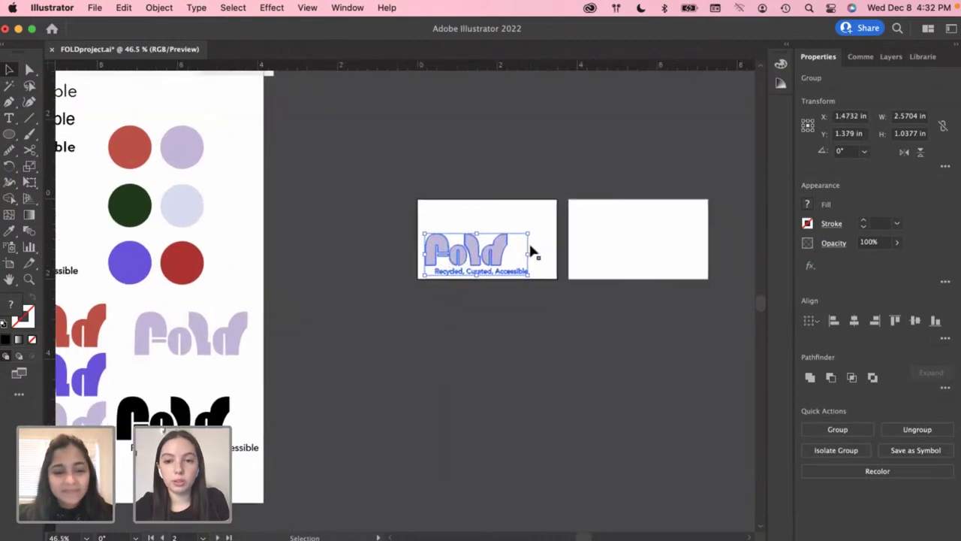
scroll(520, 237, "up", 3)
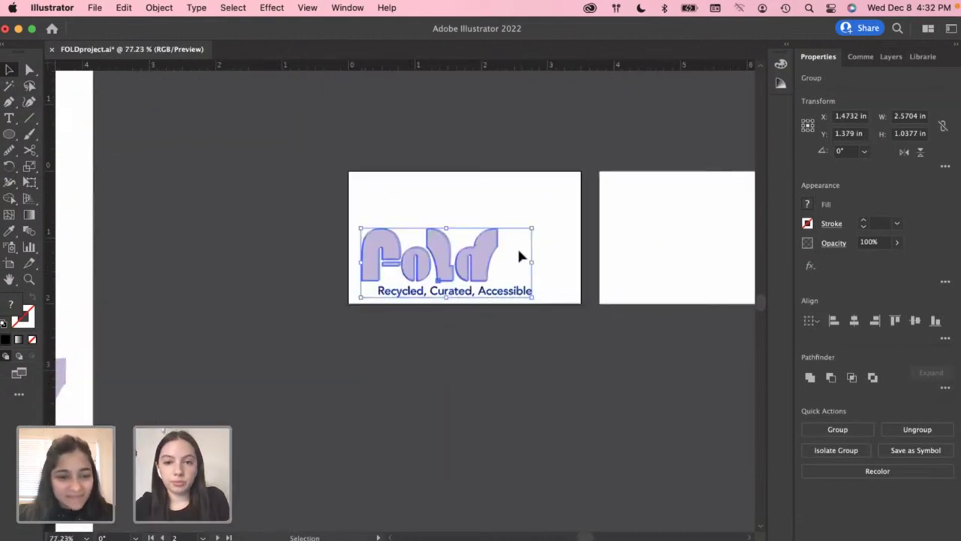
scroll(519, 256, "up", 3)
left_click_drag(540, 270, 622, 274)
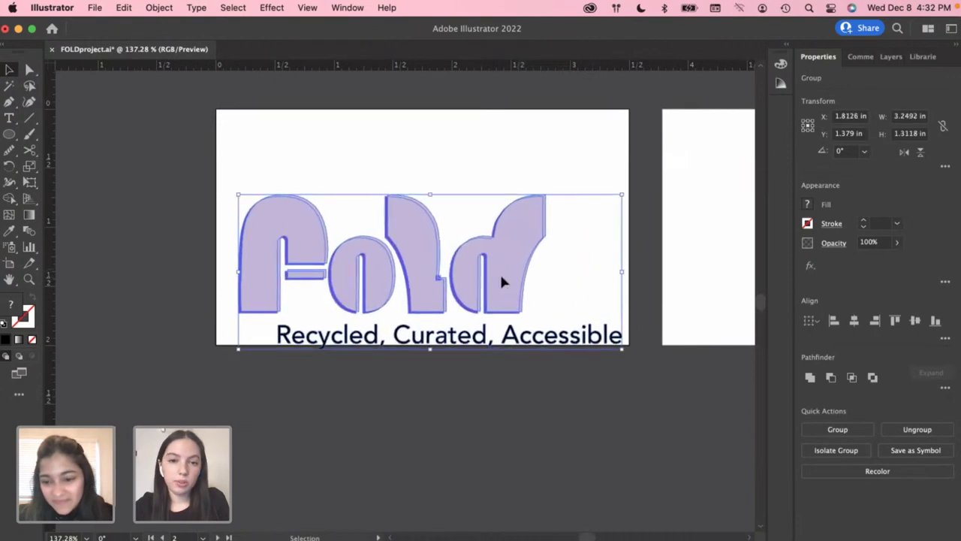
scroll(500, 270, "down", 1)
left_click(501, 380)
scroll(501, 379, "down", 3)
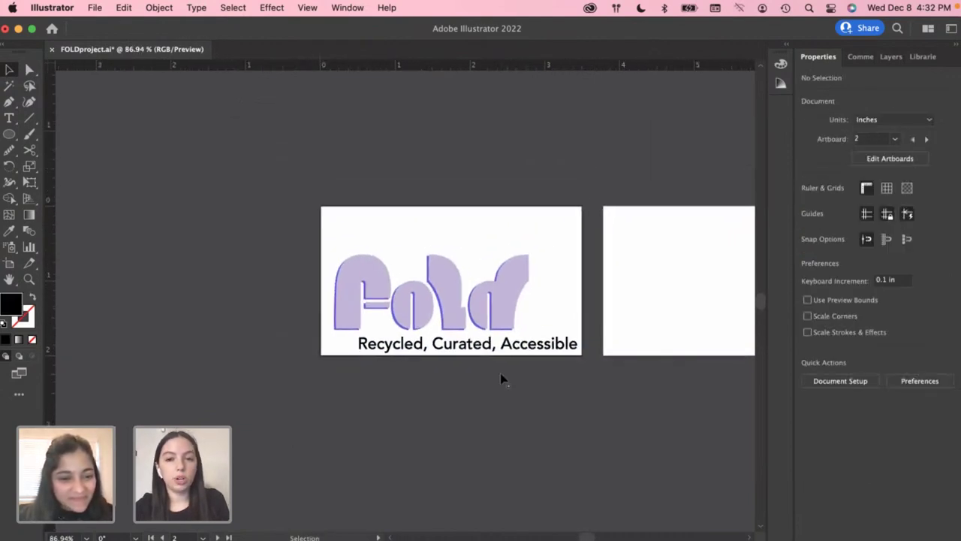
left_click(530, 346)
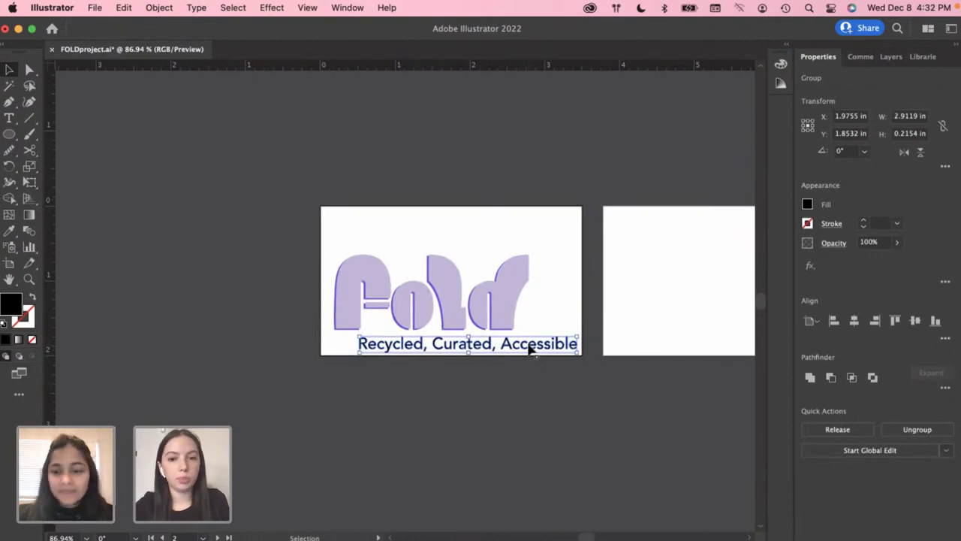
key("Delete")
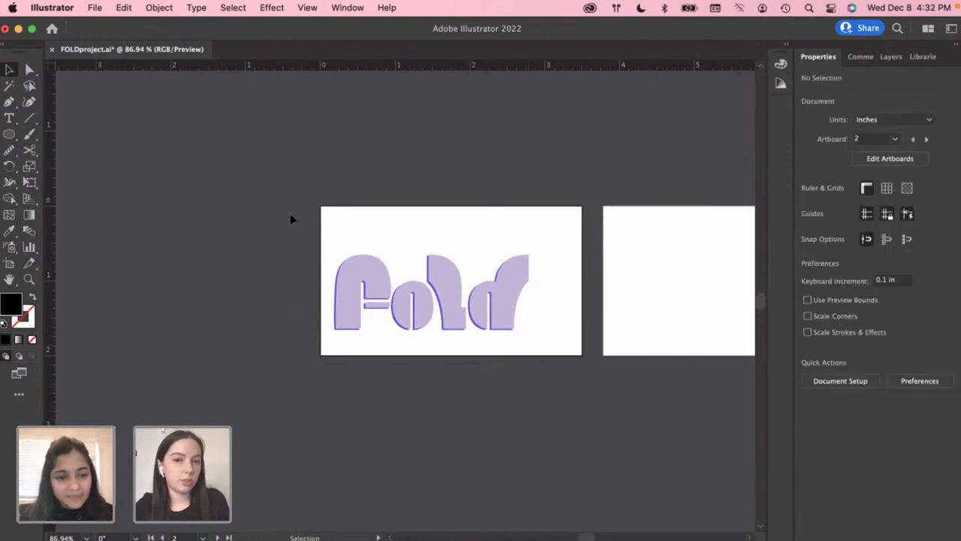
Enlarge the Fold lettering to about 2.98 × 1.15 in and reposition it on the card
left_click_drag(330, 214, 561, 360)
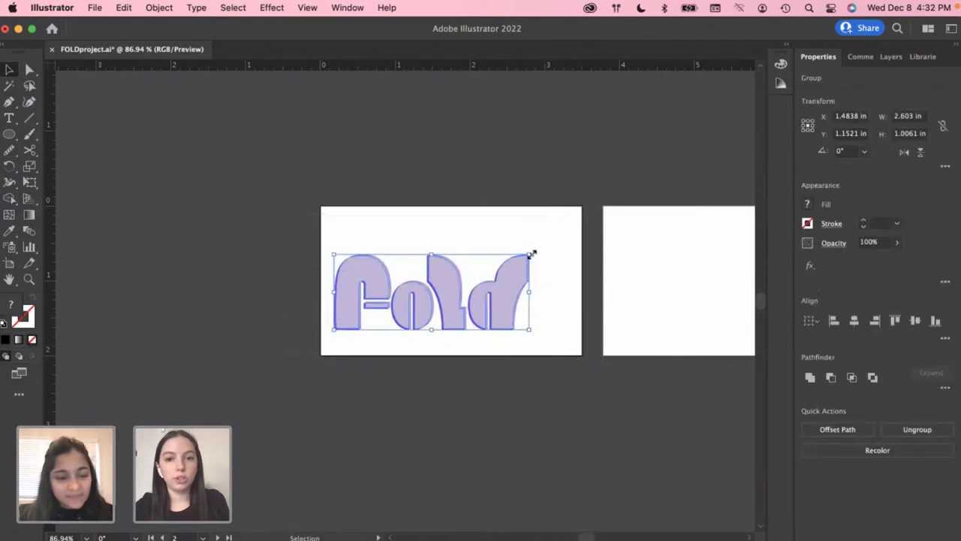
left_click_drag(531, 253, 575, 247)
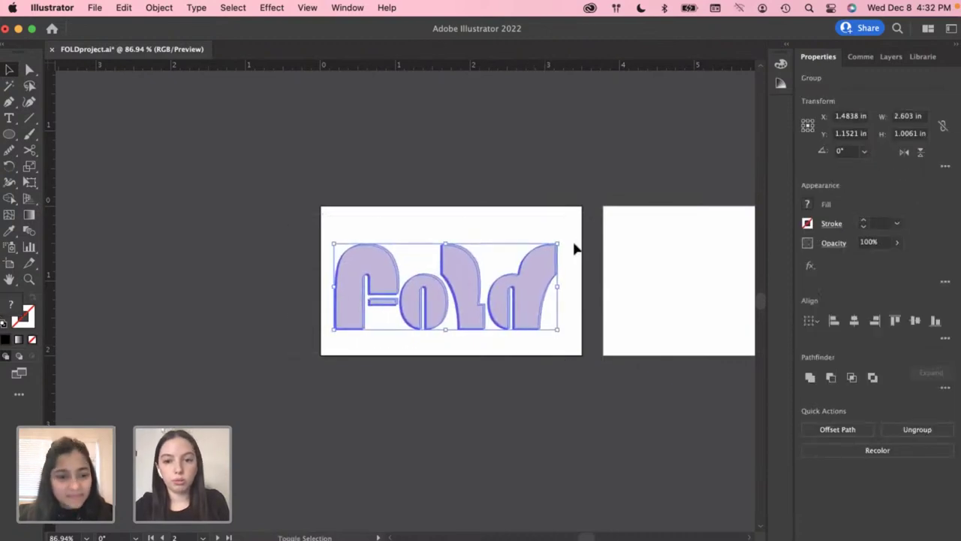
left_click_drag(530, 294, 536, 305)
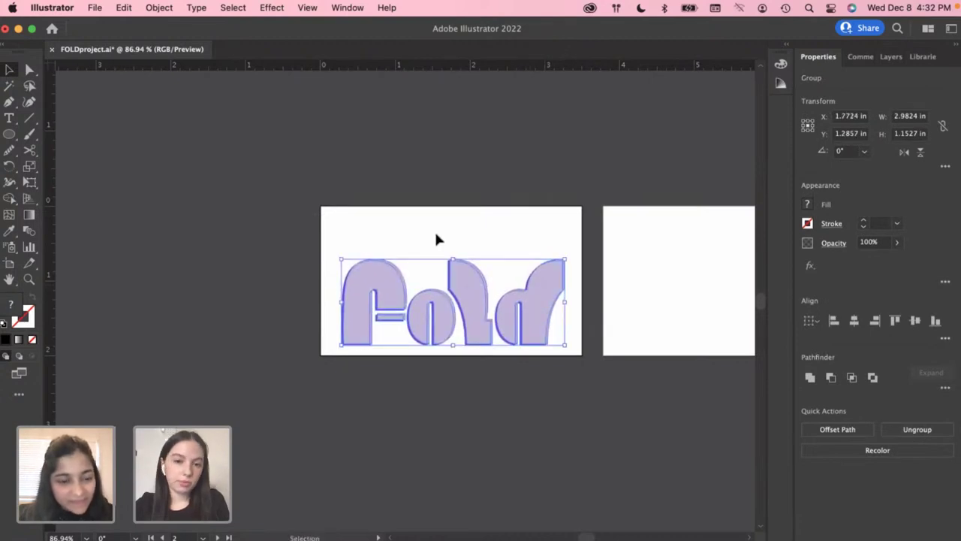
left_click(441, 256)
left_click_drag(458, 274, 458, 275)
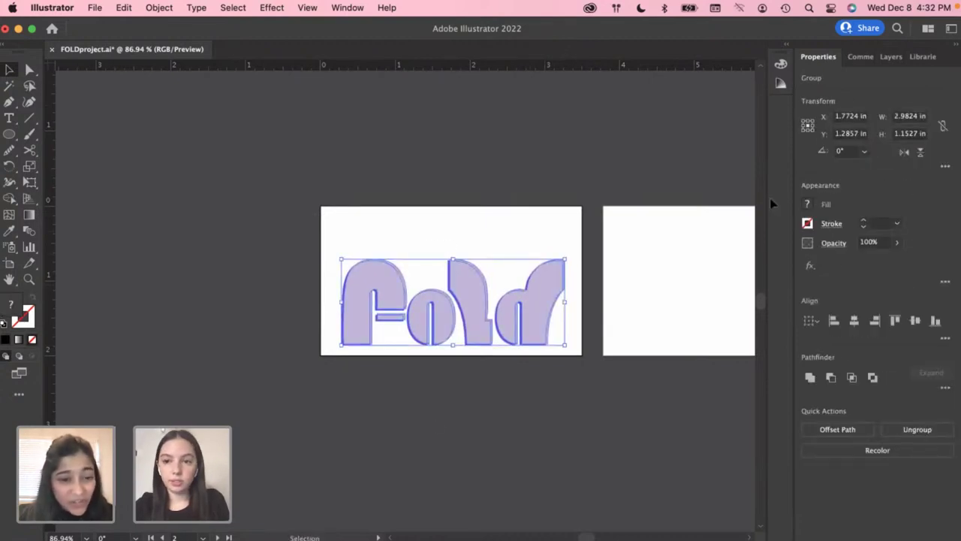
left_click(472, 247)
scroll(473, 247, "down", 2)
scroll(473, 246, "down", 1)
scroll(472, 246, "up", 4)
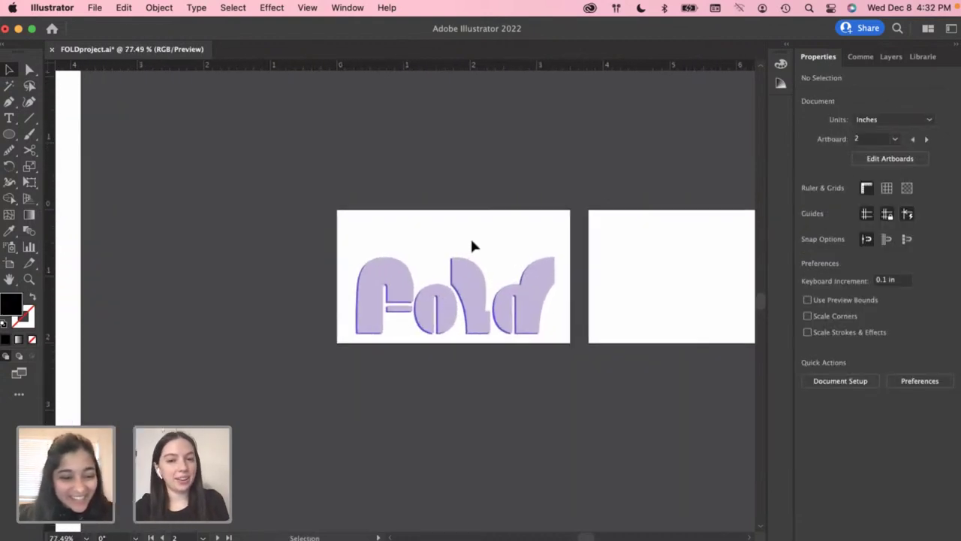
left_click_drag(334, 244, 378, 292)
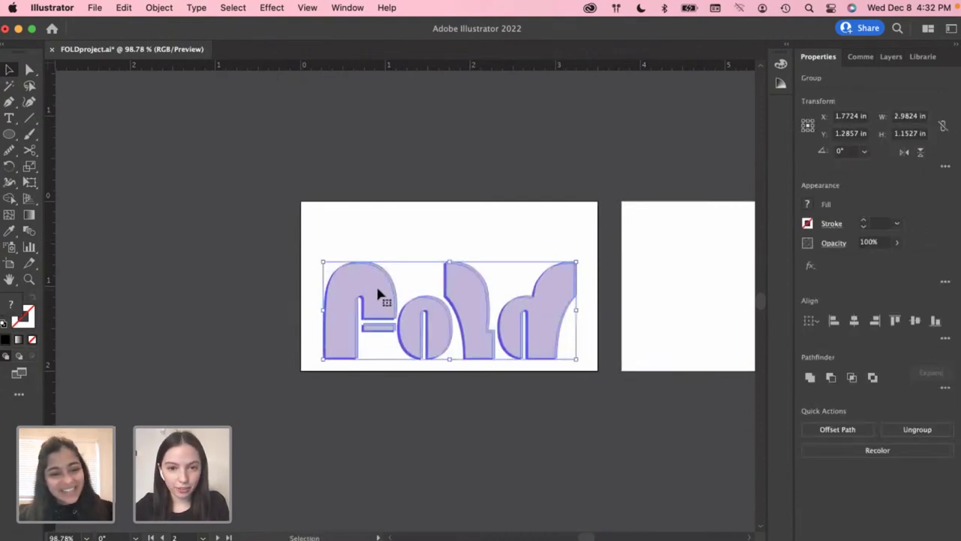
left_click(375, 233)
scroll(375, 233, "down", 2)
scroll(377, 235, "left", 5)
scroll(377, 236, "down", 3)
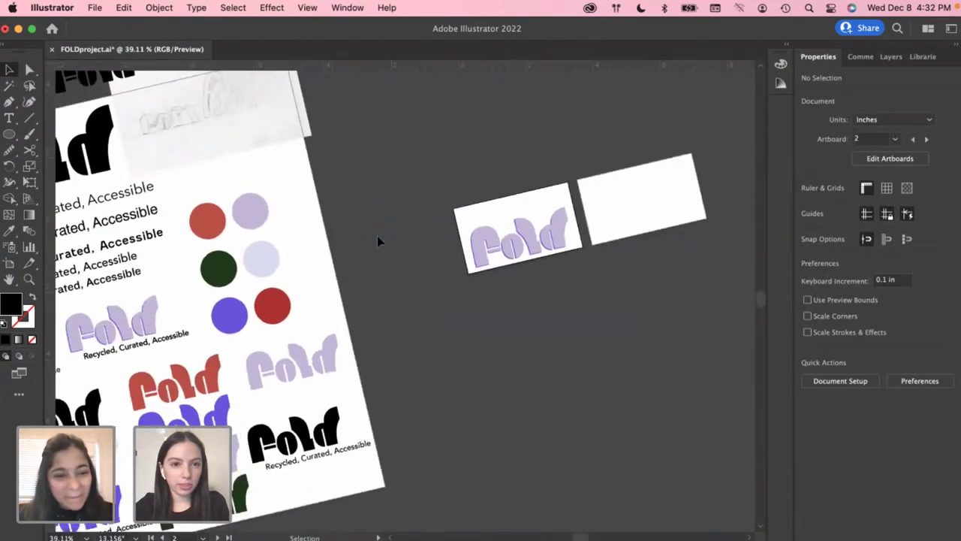
scroll(367, 237, "down", 2)
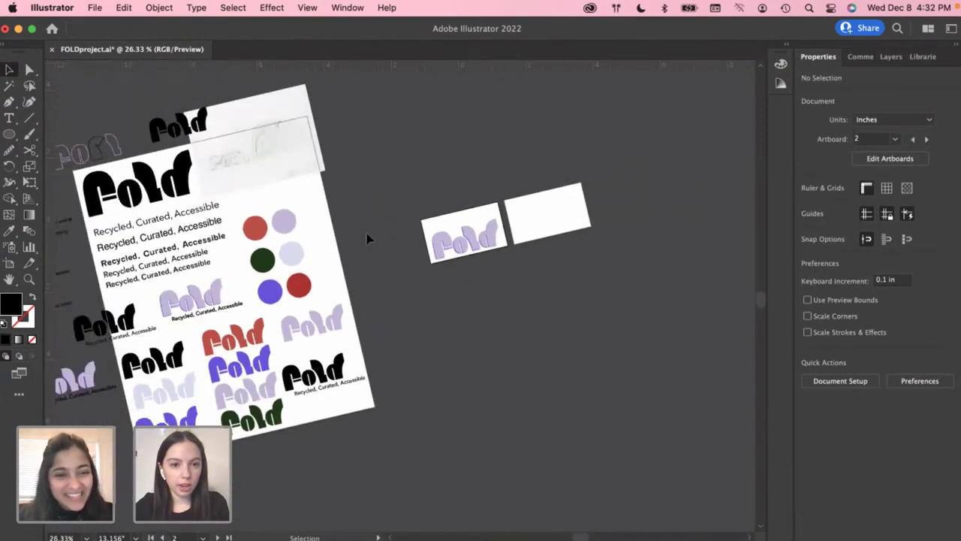
scroll(366, 237, "up", 2)
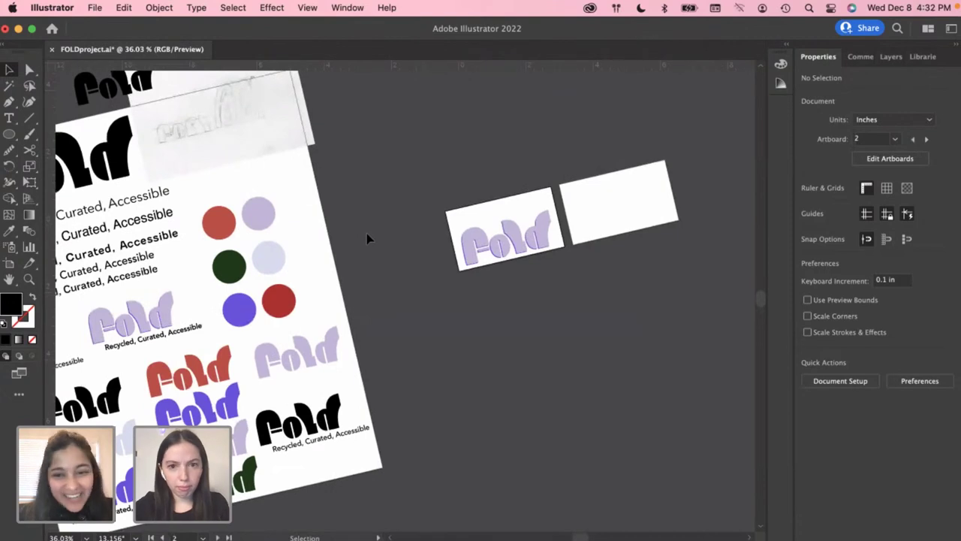
right_click(376, 248)
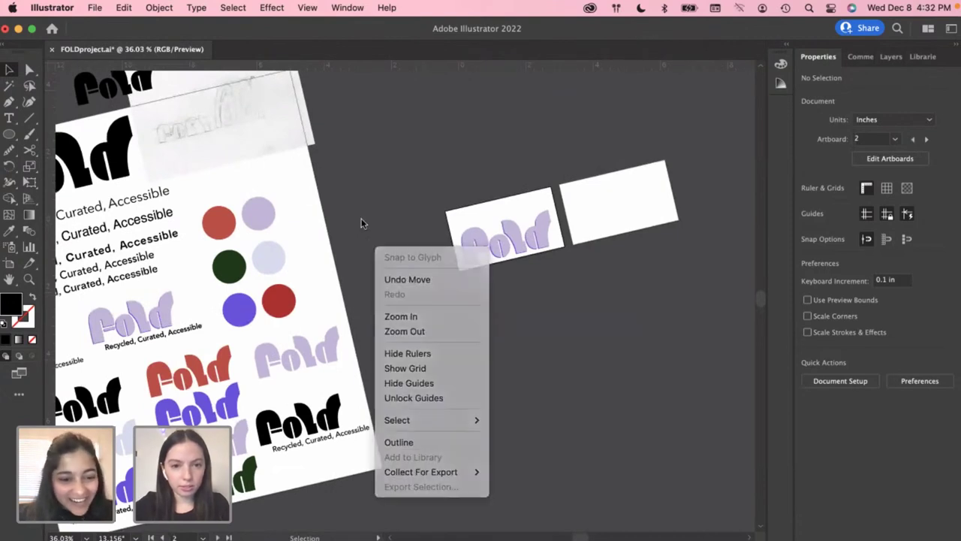
key("Escape")
key("a")
key("super+a")
key("v")
left_click(416, 207)
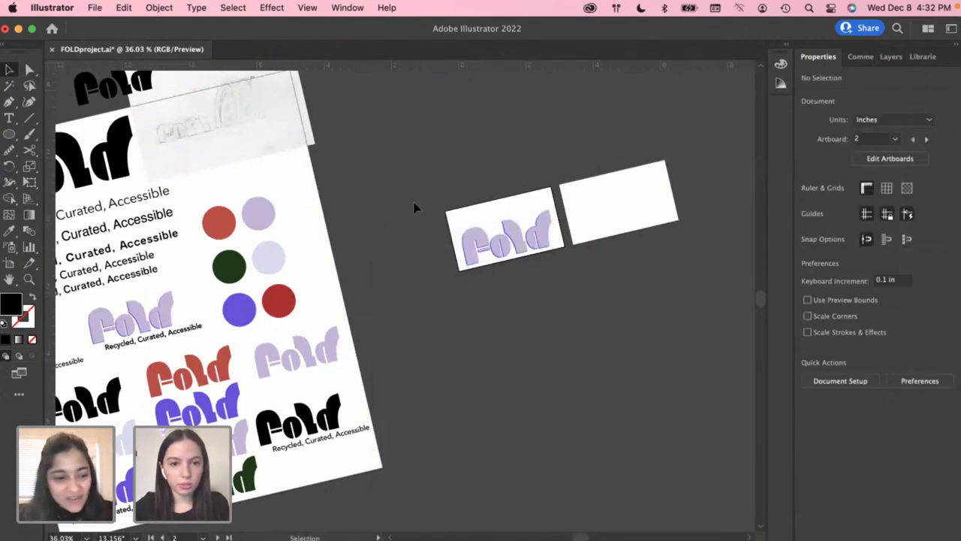
scroll(416, 205, "down", 1)
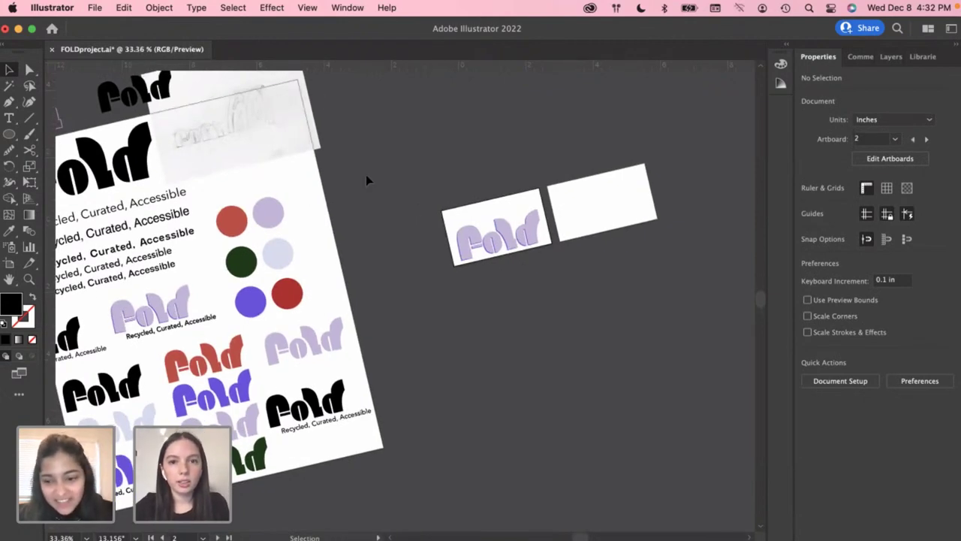
scroll(366, 174, "down", 3)
scroll(366, 178, "up", 2)
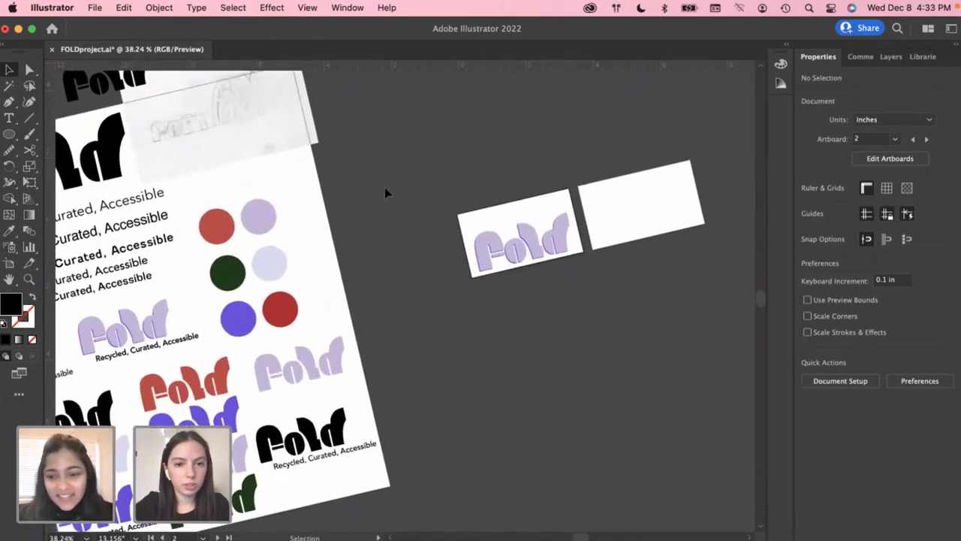
scroll(386, 195, "down", 2)
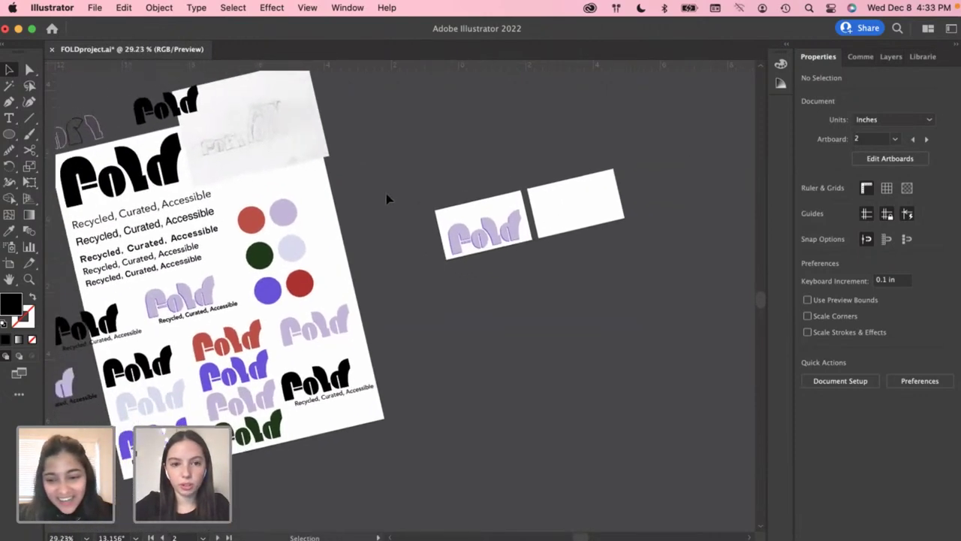
scroll(386, 195, "up", 3)
scroll(384, 201, "down", 1)
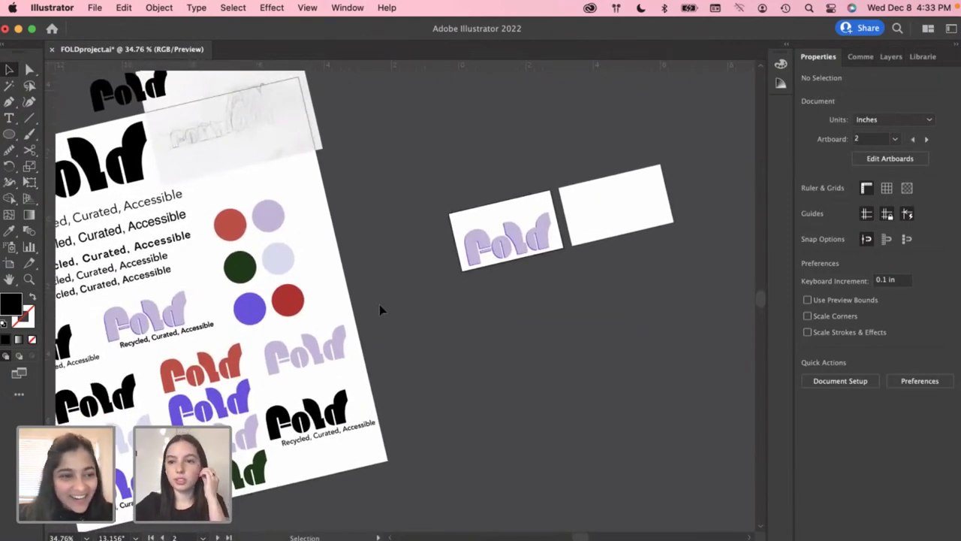
scroll(379, 304, "down", 1)
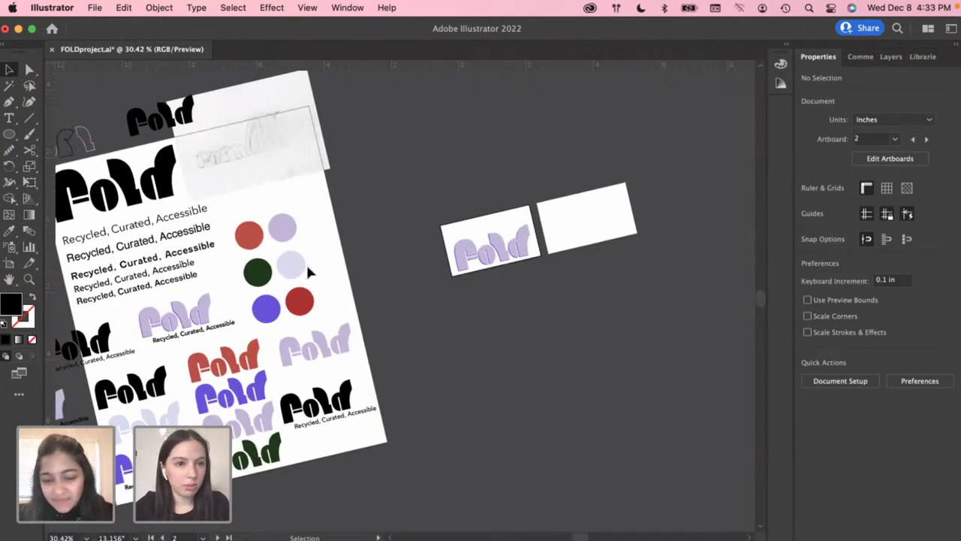
scroll(396, 251, "left", 3)
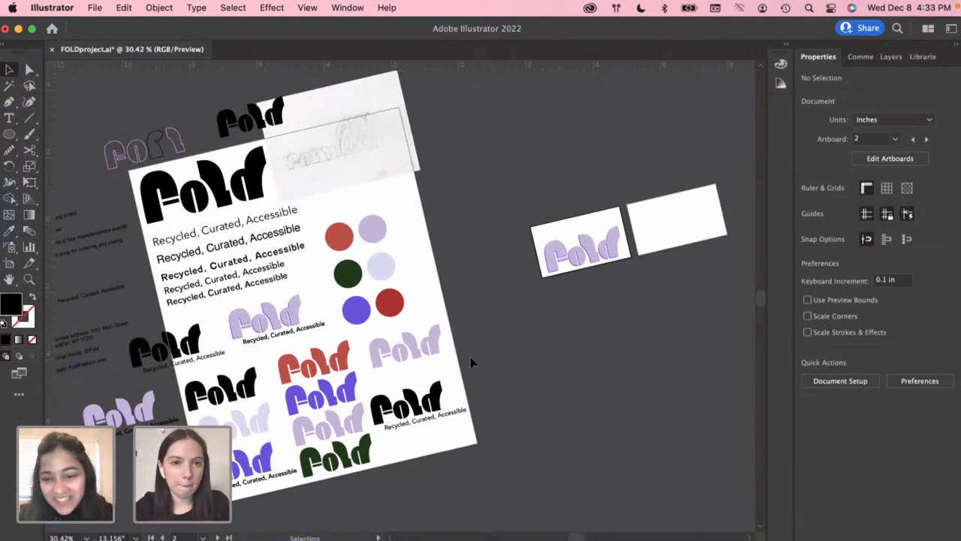
scroll(481, 325, "down", 2)
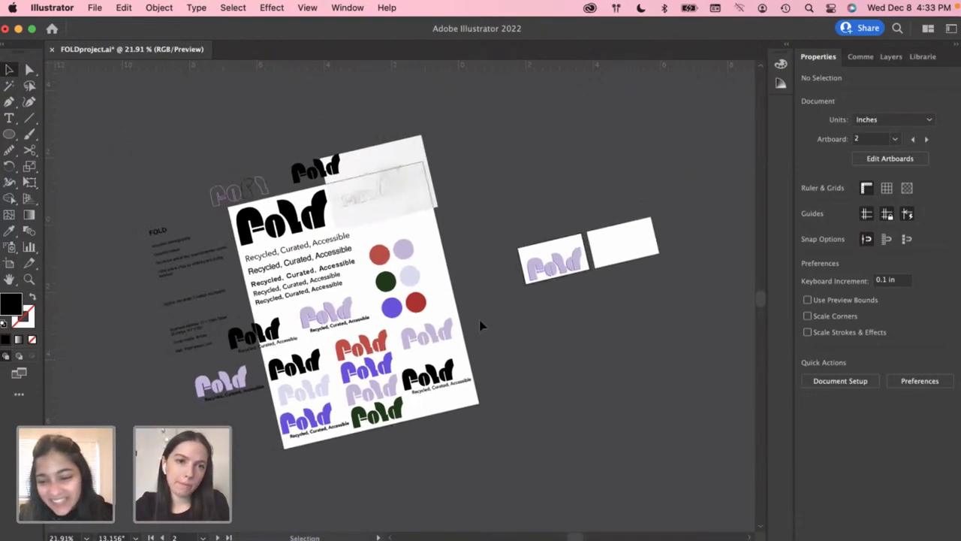
scroll(479, 320, "left", 2)
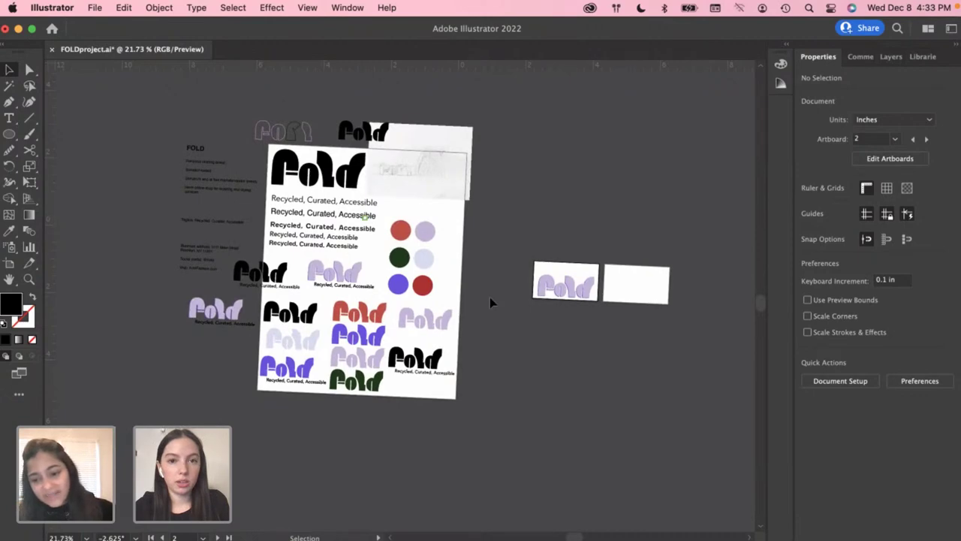
scroll(489, 300, "up", 2)
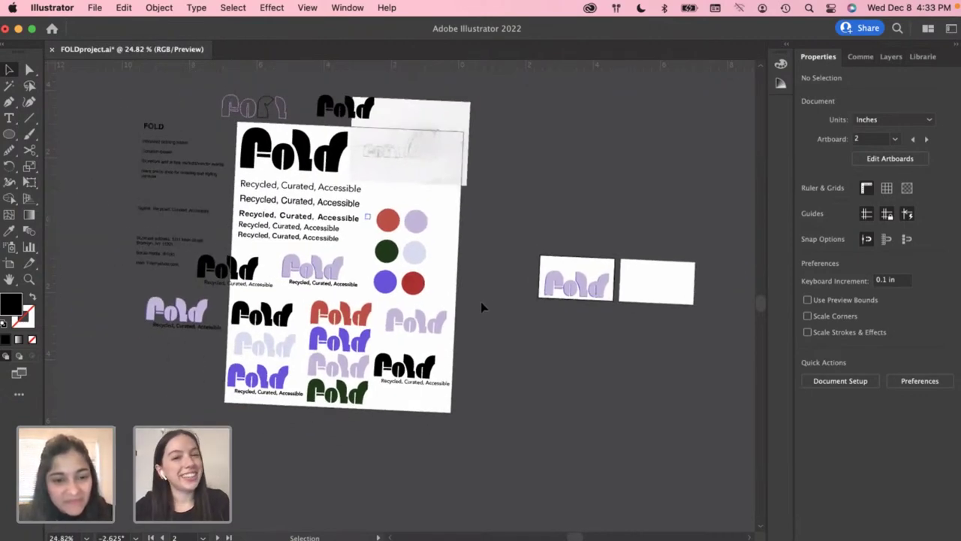
scroll(481, 304, "down", 1)
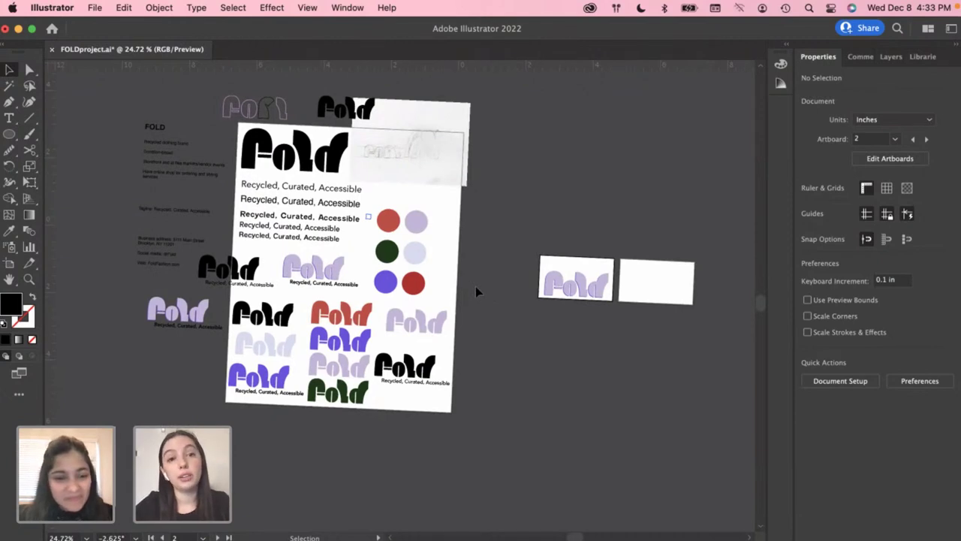
scroll(475, 292, "down", 5)
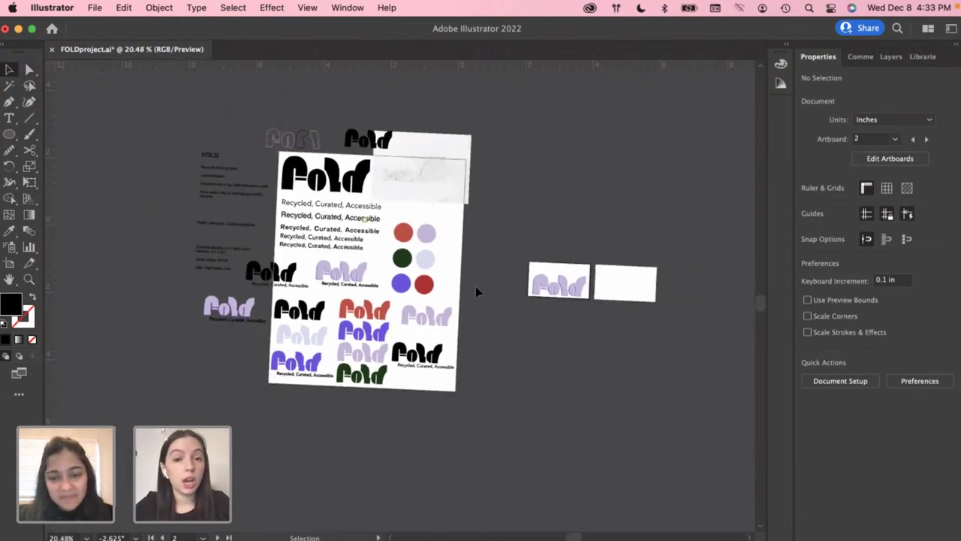
scroll(475, 292, "up", 5)
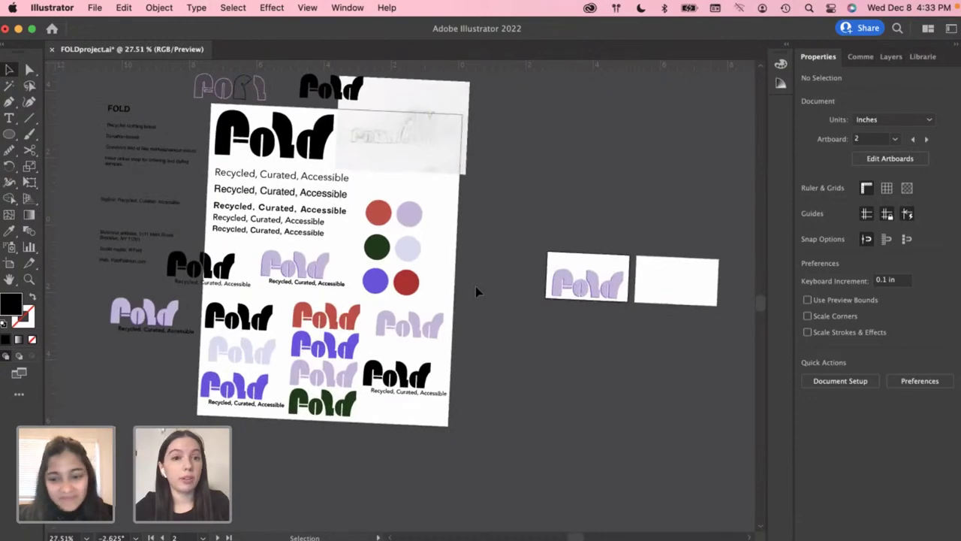
scroll(479, 294, "up", 2)
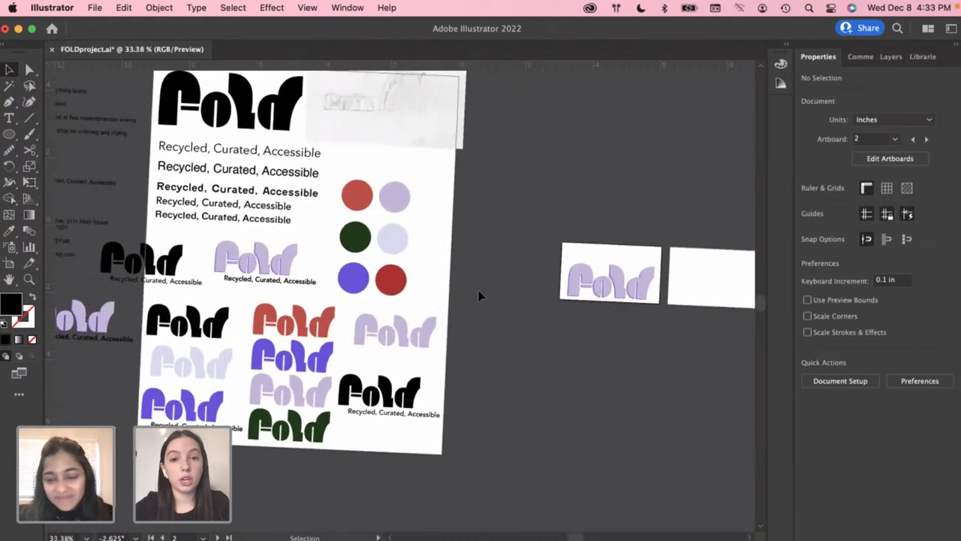
scroll(477, 299, "down", 2)
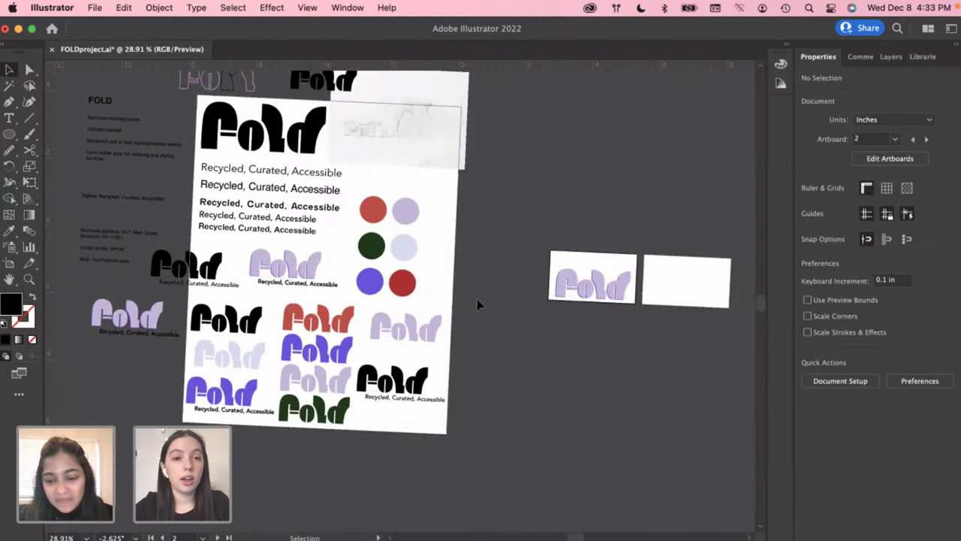
scroll(476, 299, "up", 1)
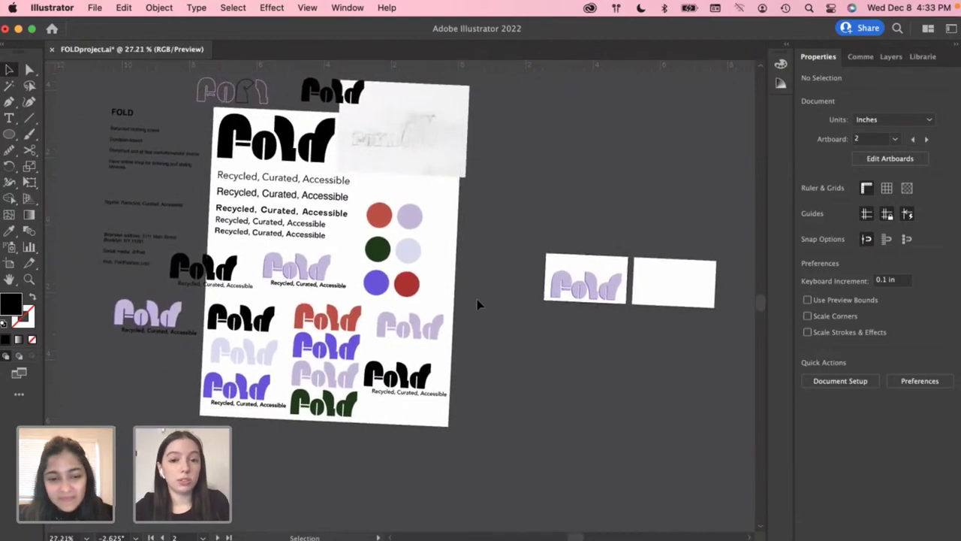
scroll(477, 298, "down", 1)
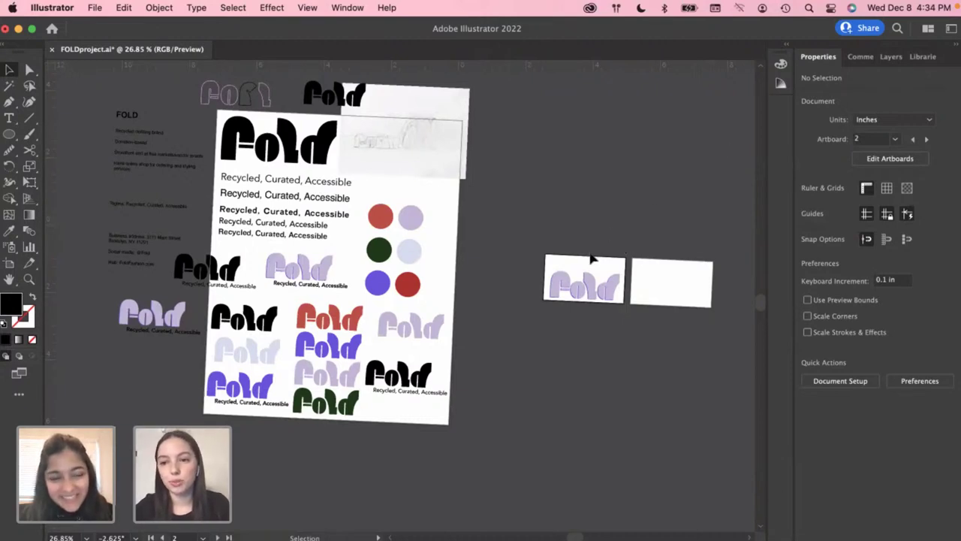
scroll(604, 249, "up", 3)
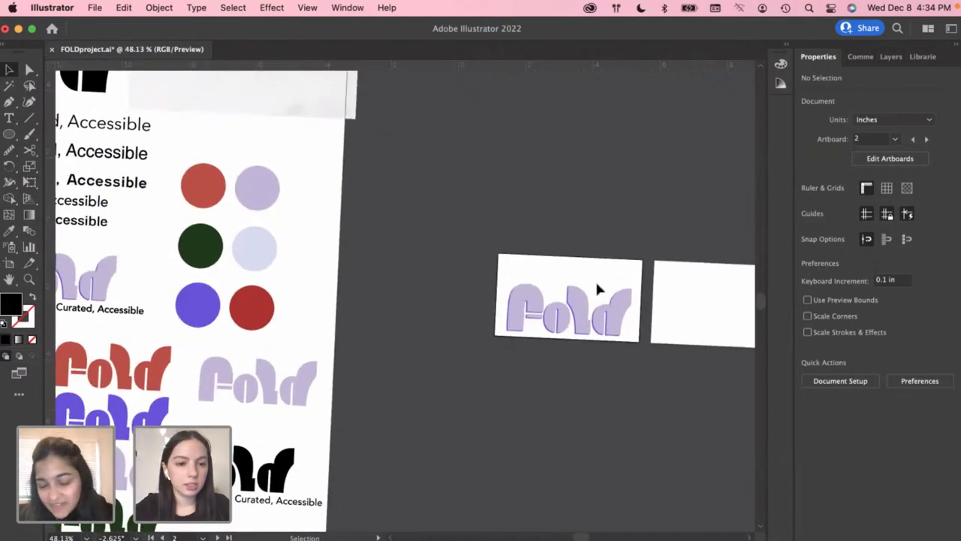
scroll(597, 291, "up", 1)
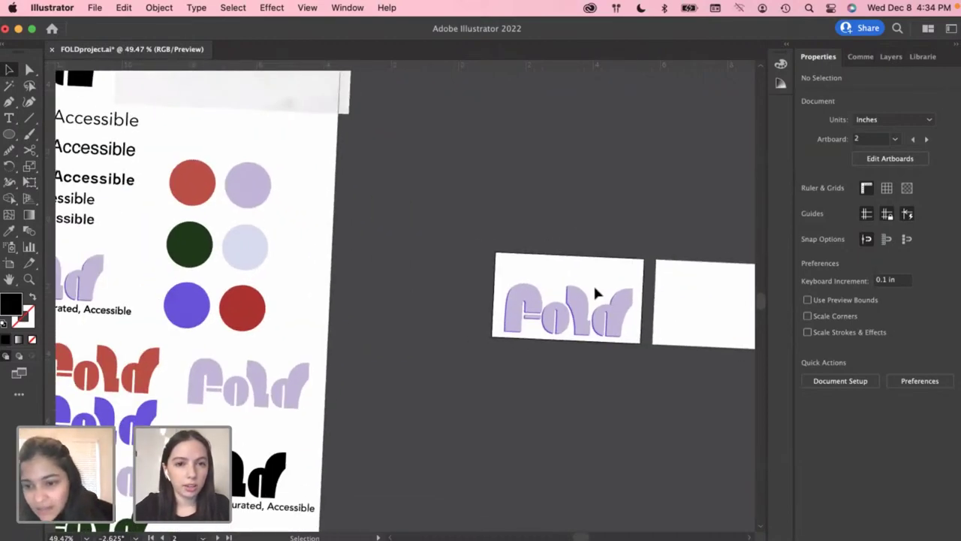
scroll(528, 300, "down", 3)
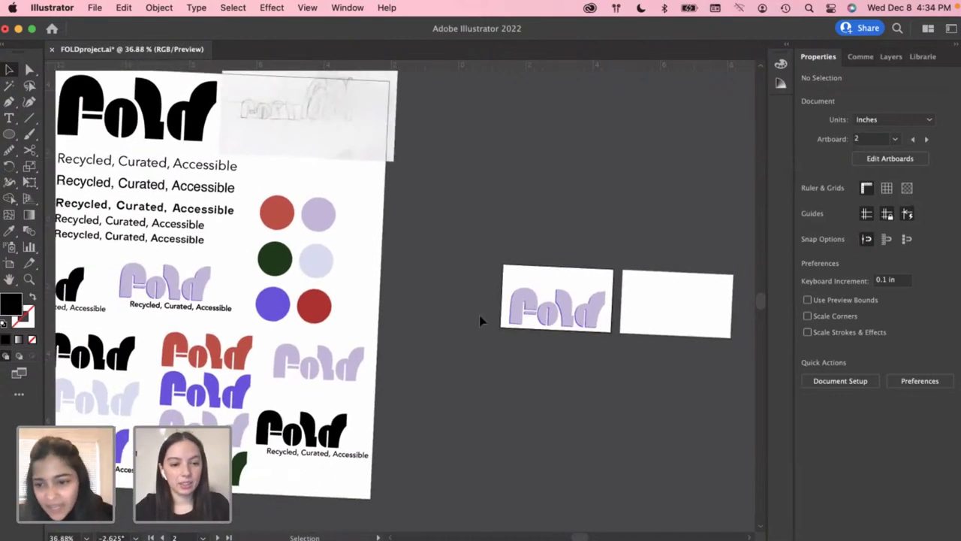
Reset the rotated view to upright via a Help search for 'res', then save FOLDproject.ai
left_click(387, 8)
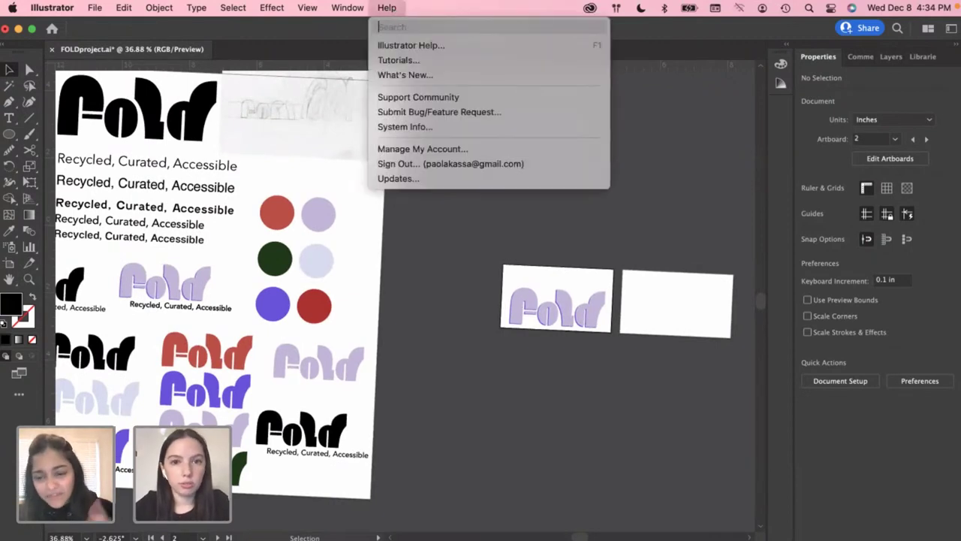
type("res")
key("BackSpace")
key("BackSpace")
key("BackSpace")
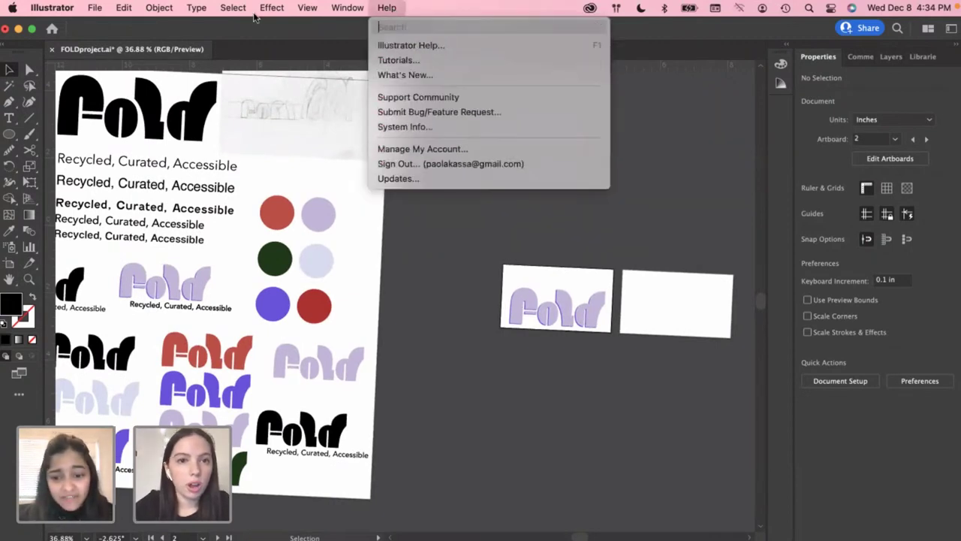
mouse_move(307, 9)
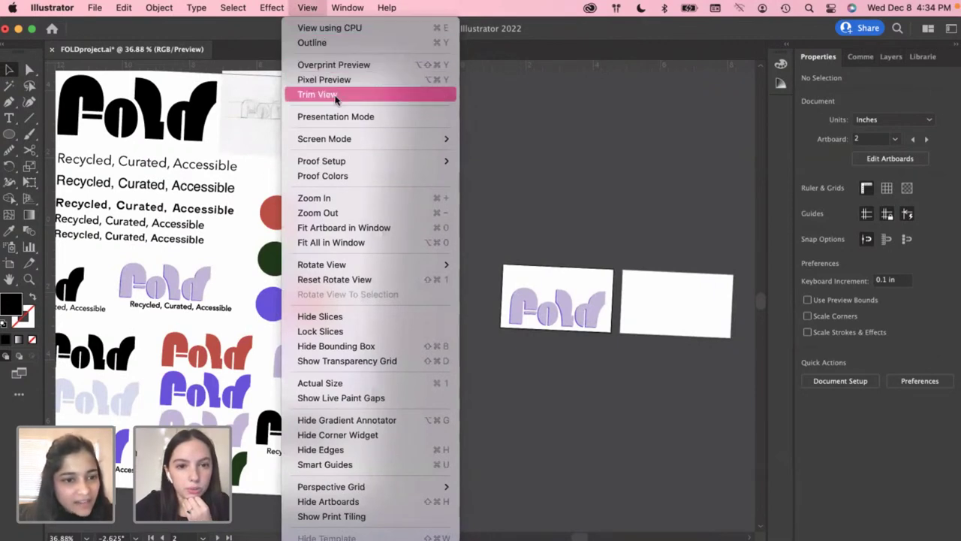
left_click(340, 281)
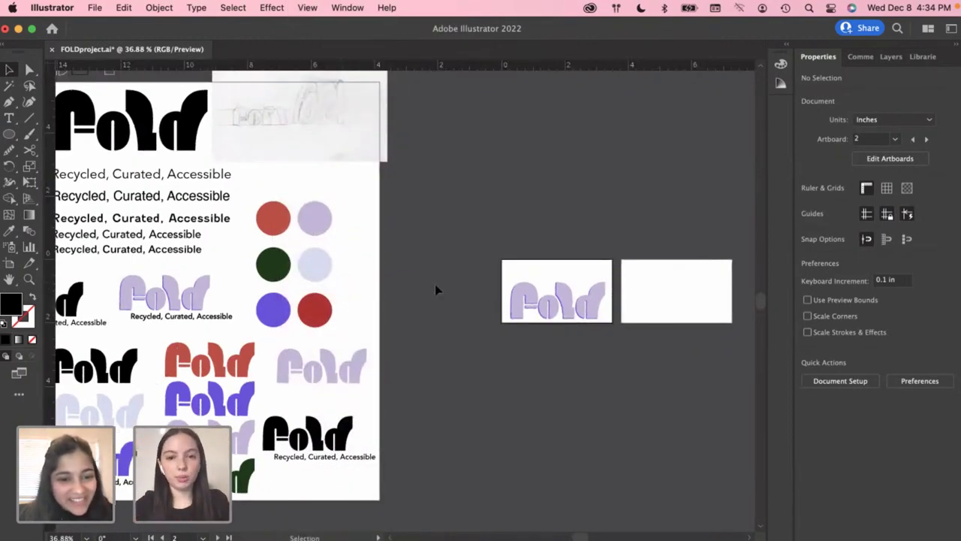
key("super+s")
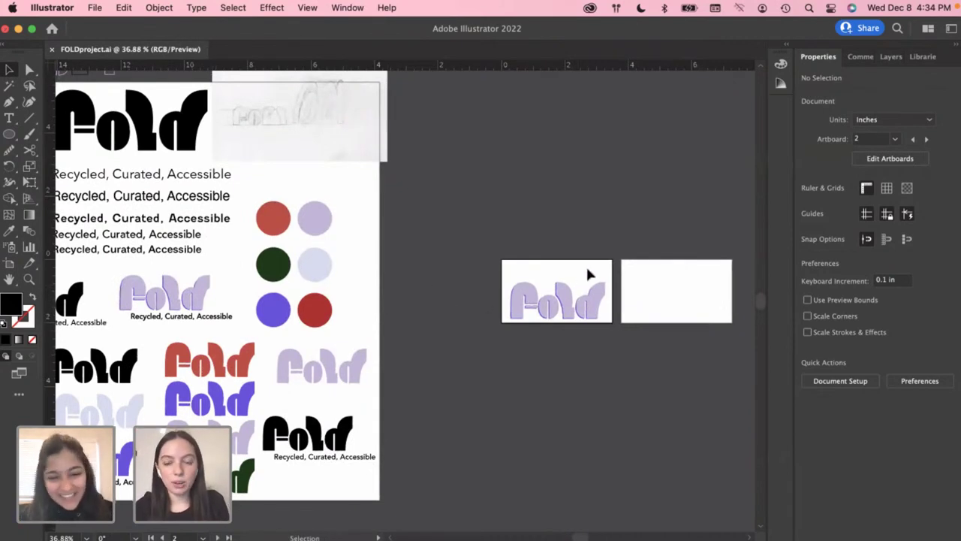
Select the Fold wordmark group and browse the view options without changing anything
scroll(585, 265, "up", 2)
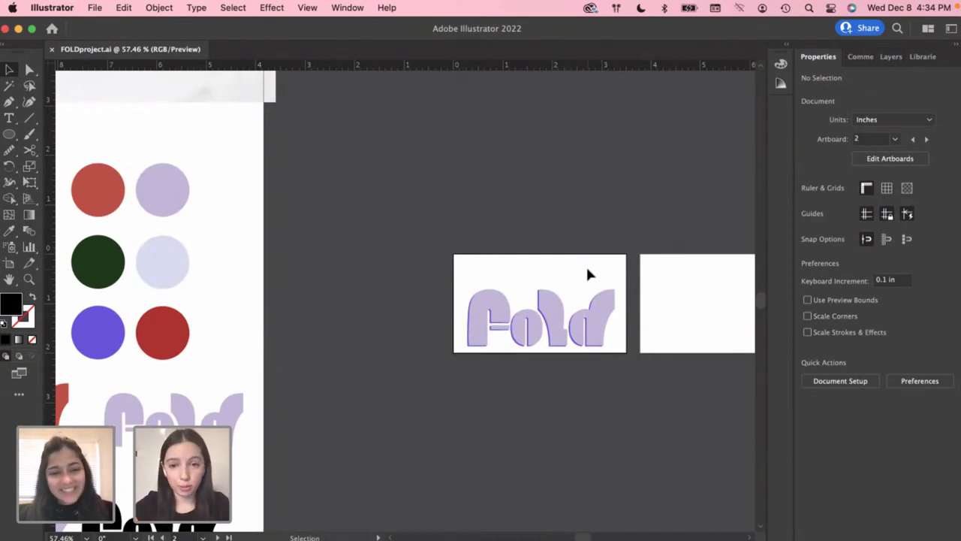
left_click(579, 323)
left_click_drag(469, 257, 497, 310)
left_click(506, 272)
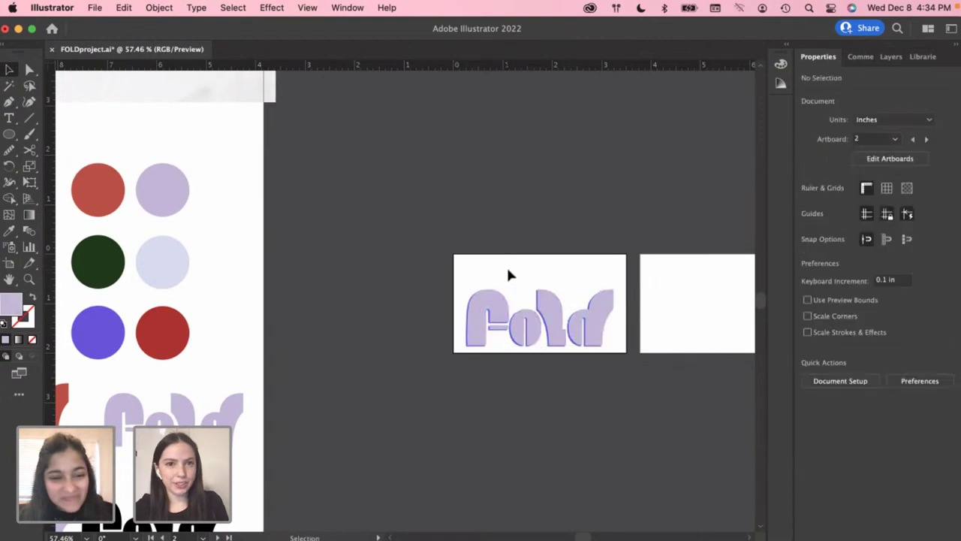
left_click(298, 11)
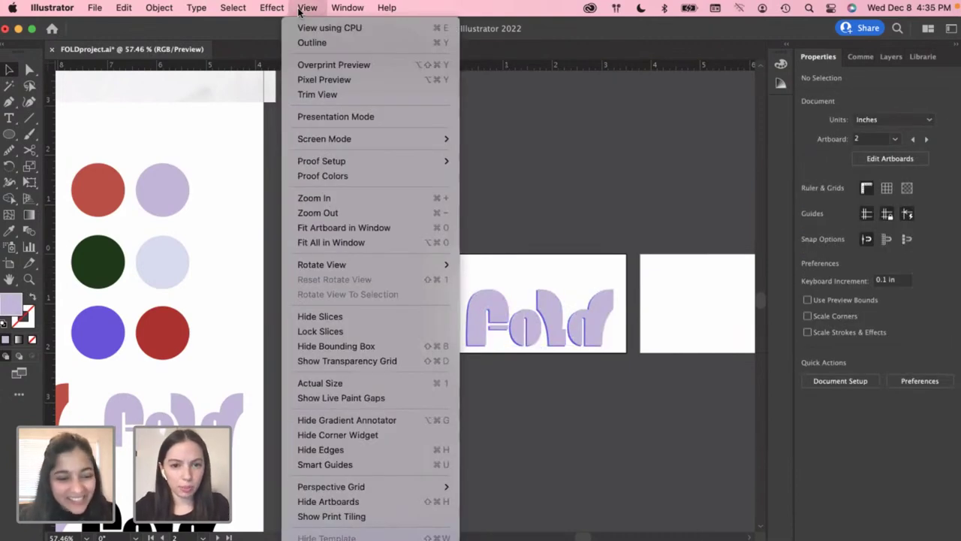
left_click(436, 170)
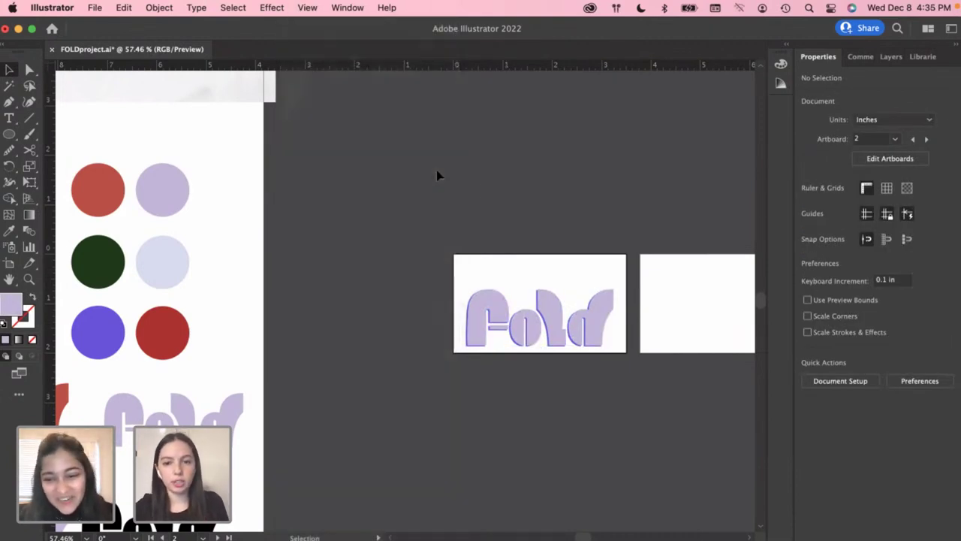
Move the lilac Fold wordmark slightly lower on the front card, to Y 1.34 in
scroll(532, 200, "right", 3)
scroll(582, 229, "down", 2)
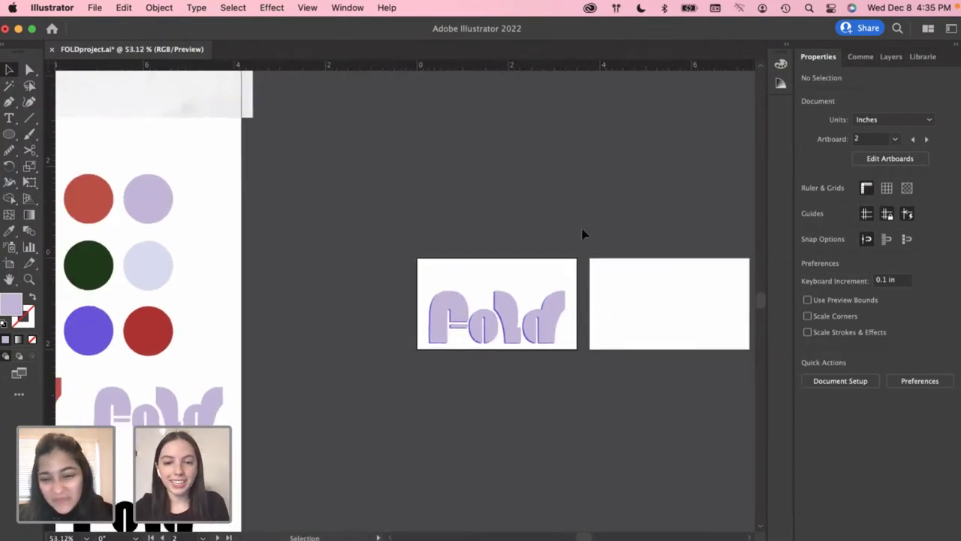
scroll(609, 284, "up", 2)
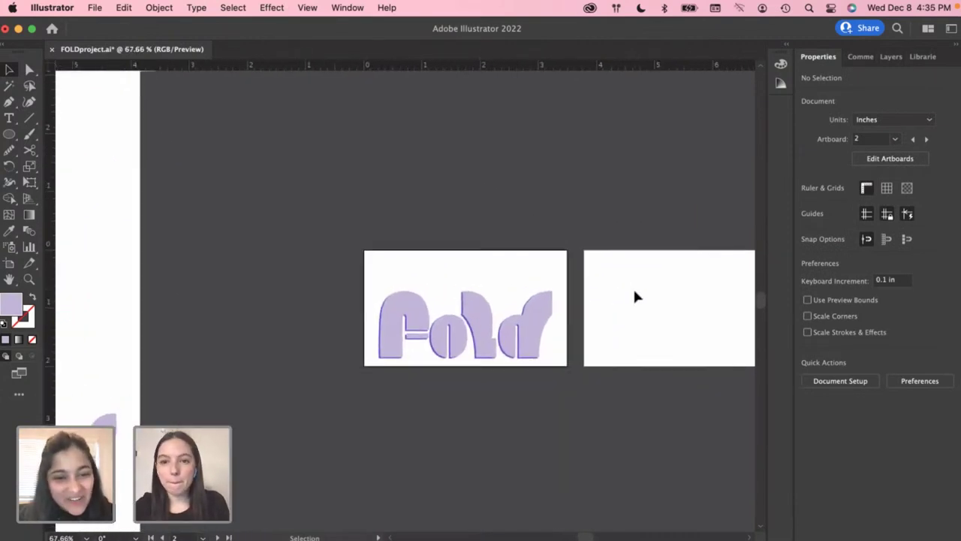
scroll(633, 287, "right", 2)
scroll(568, 296, "up", 3)
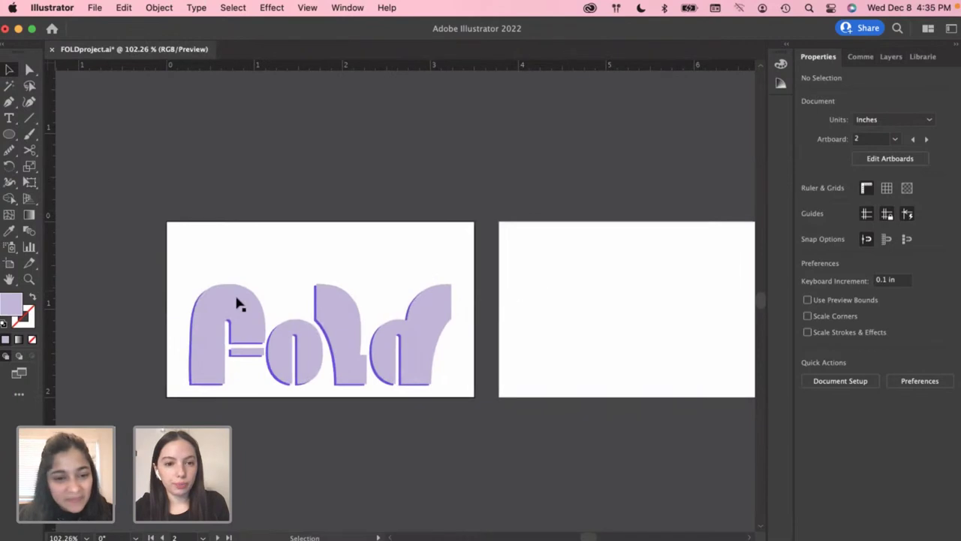
left_click(216, 323)
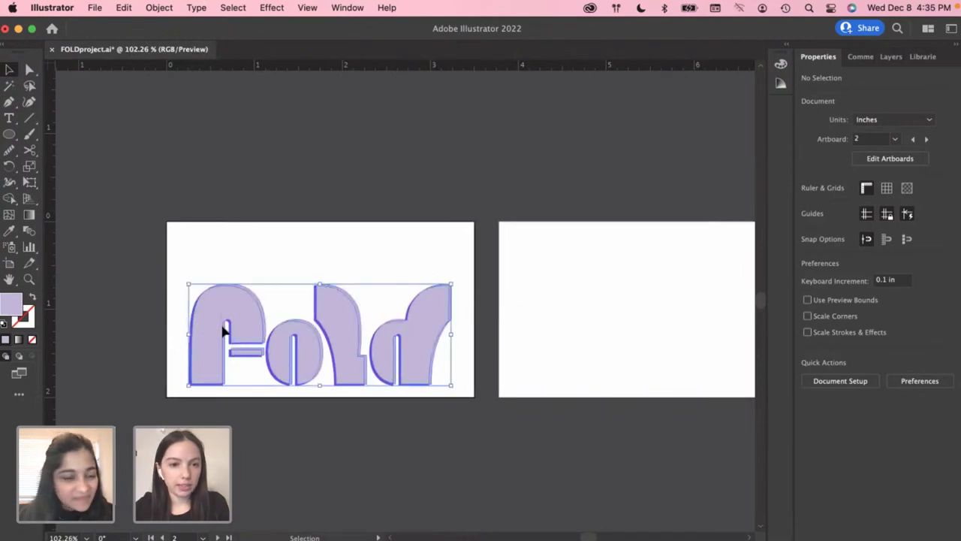
left_click_drag(216, 322, 215, 327)
left_click(279, 439)
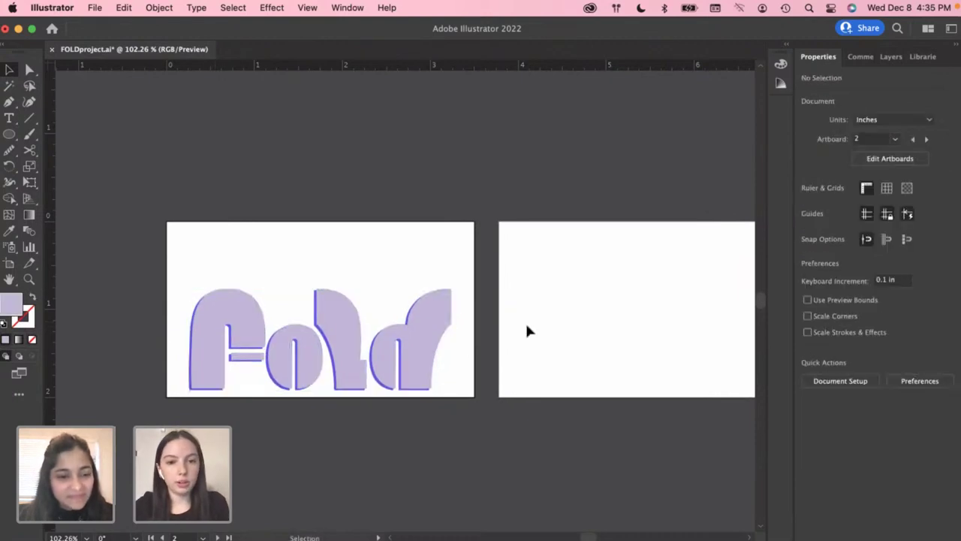
scroll(525, 330, "down", 2)
scroll(526, 330, "right", 2)
scroll(529, 329, "left", 2)
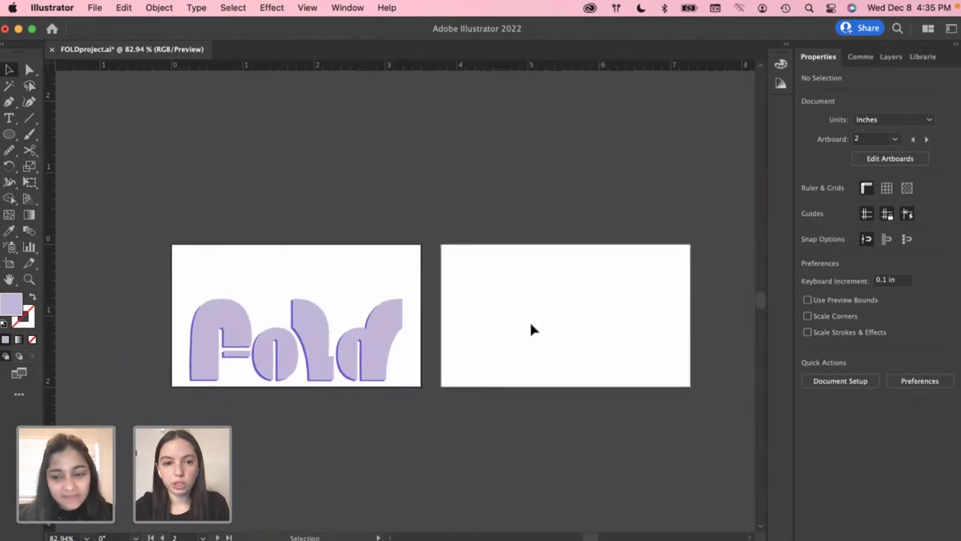
scroll(465, 327, "down", 4)
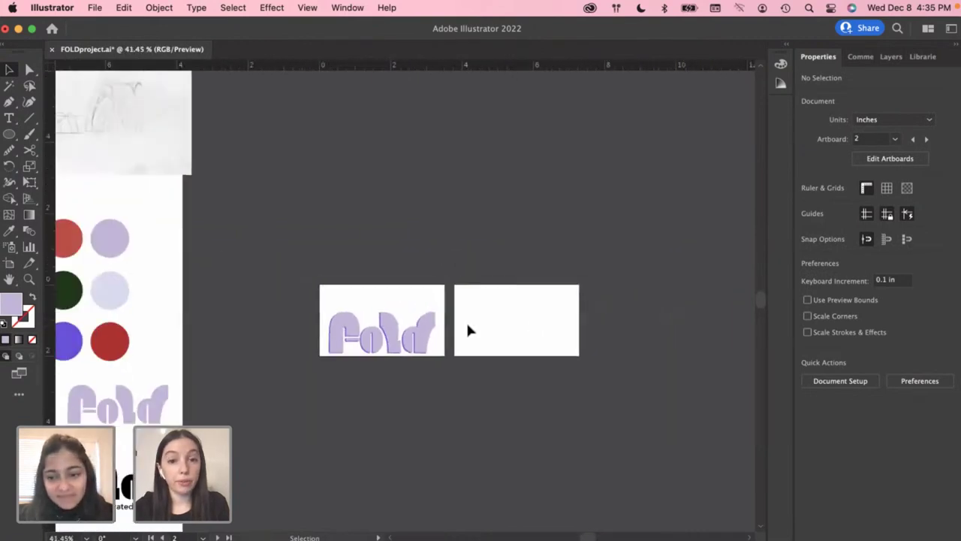
scroll(467, 330, "down", 1)
Shift the front card artboard left and dock the blank back artboard right beside it
left_click(871, 162)
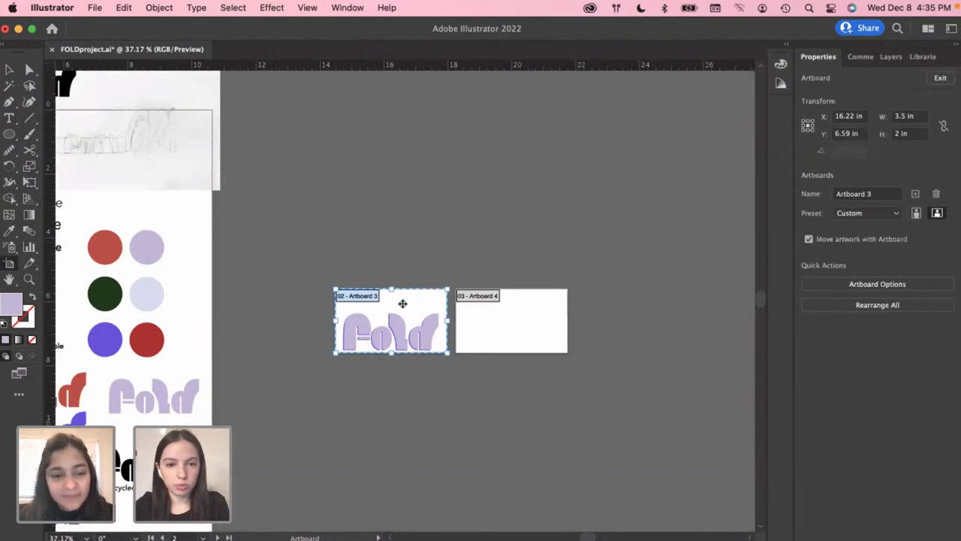
left_click_drag(402, 303, 304, 302)
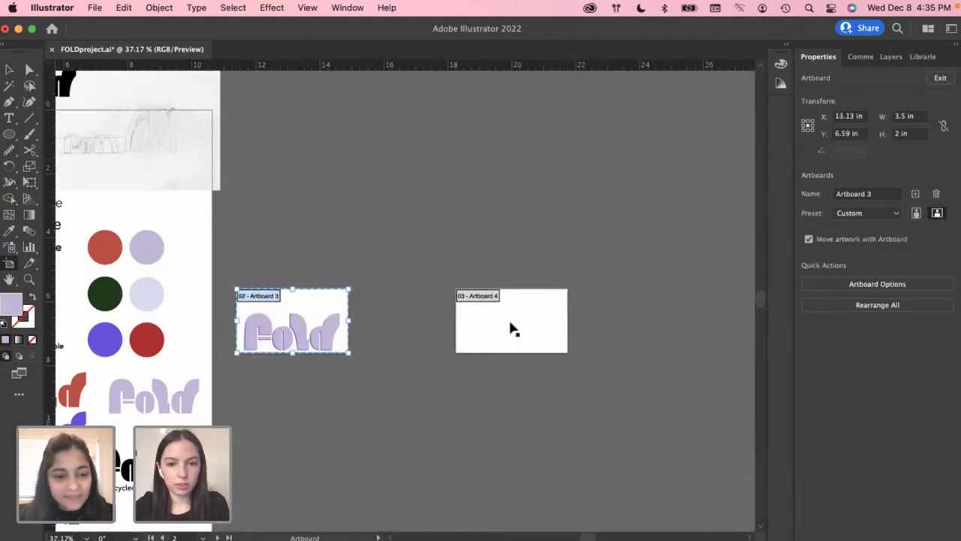
left_click_drag(511, 329, 419, 322)
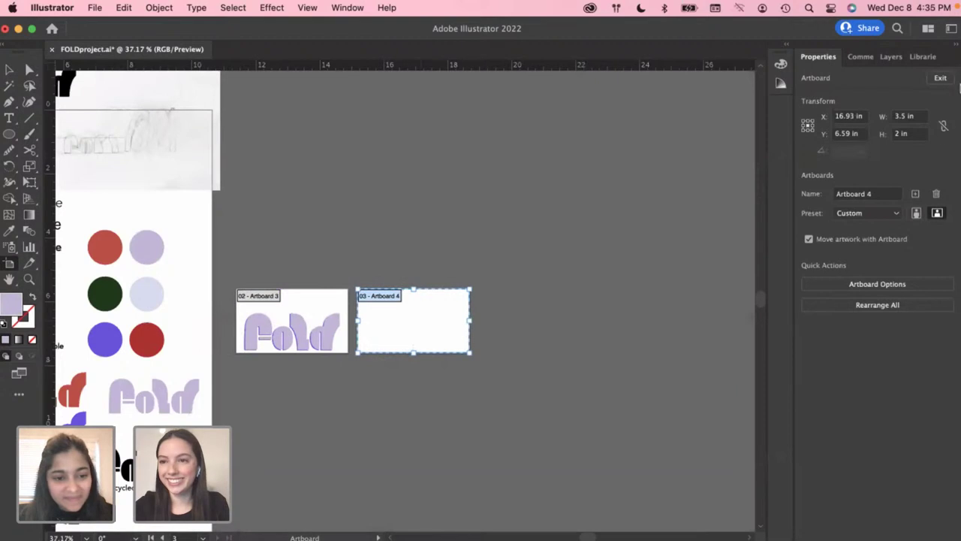
left_click(932, 79)
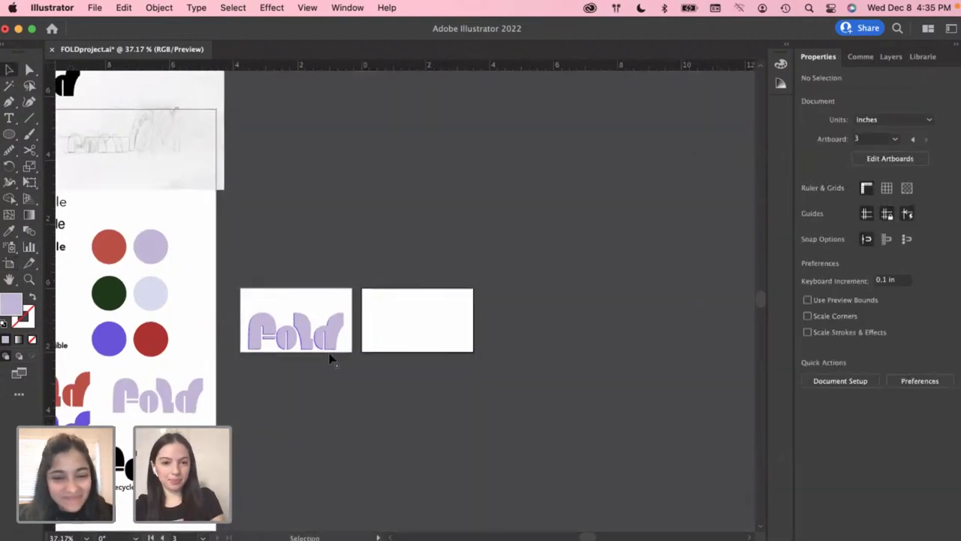
Select the business-address text block to copy it
scroll(331, 359, "left", 10)
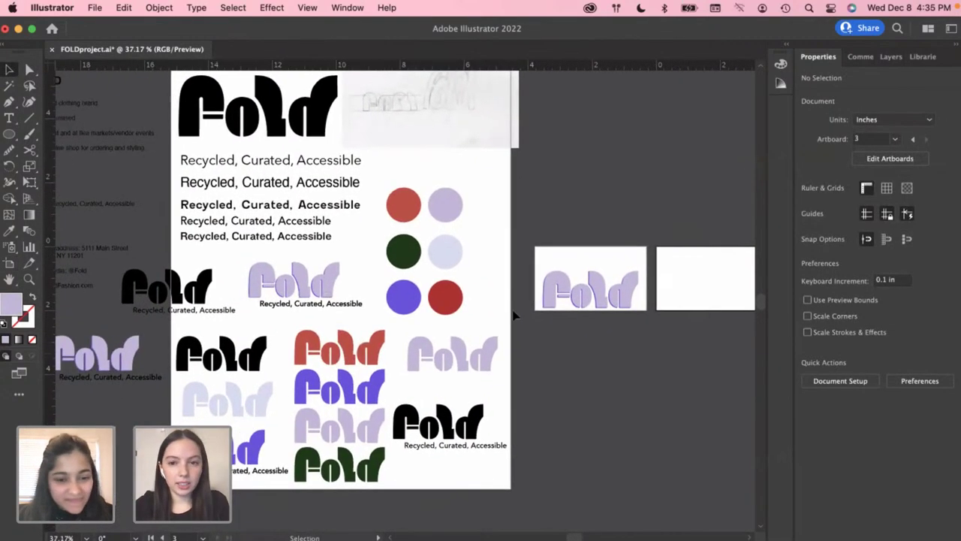
scroll(278, 337, "left", 4)
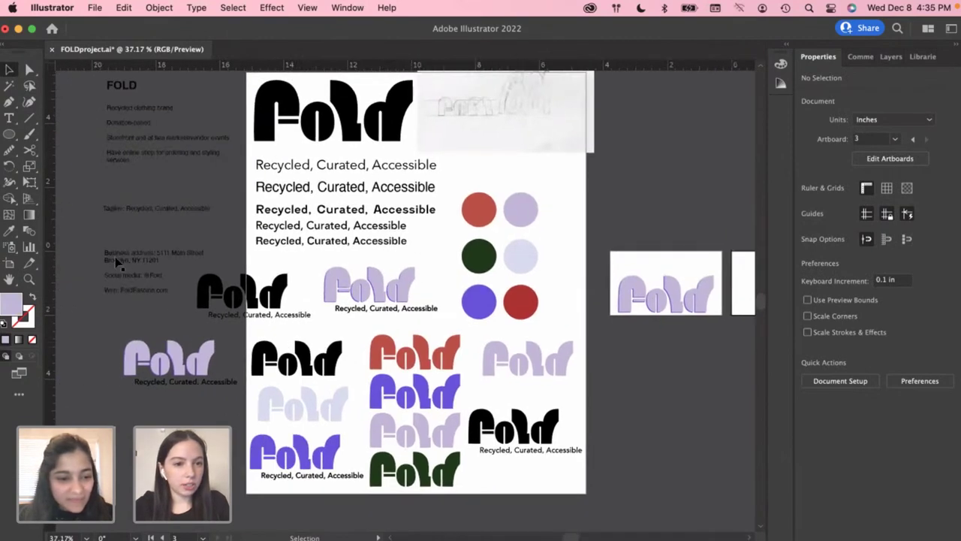
scroll(116, 261, "up", 5)
left_click(289, 283)
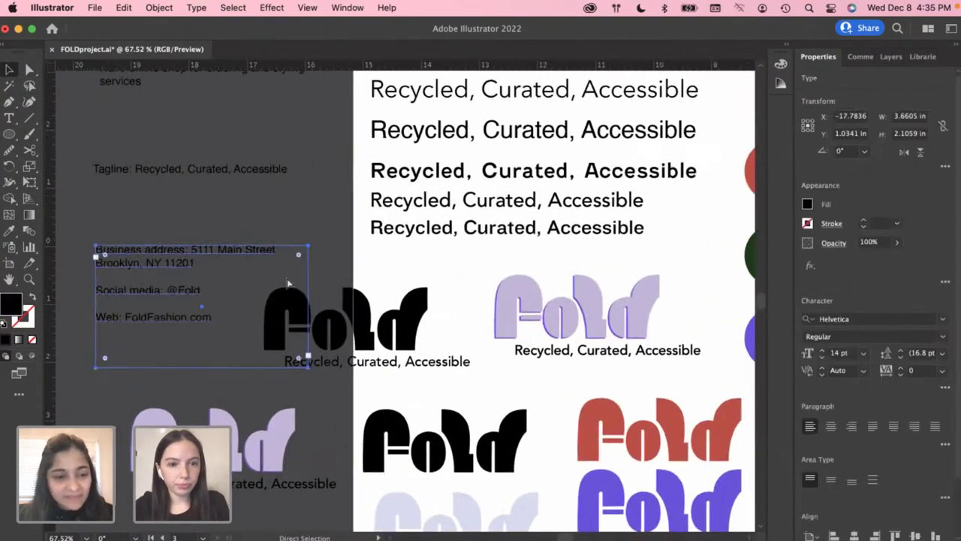
scroll(289, 283, "right", 6)
scroll(289, 278, "down", 3)
scroll(584, 391, "right", 4)
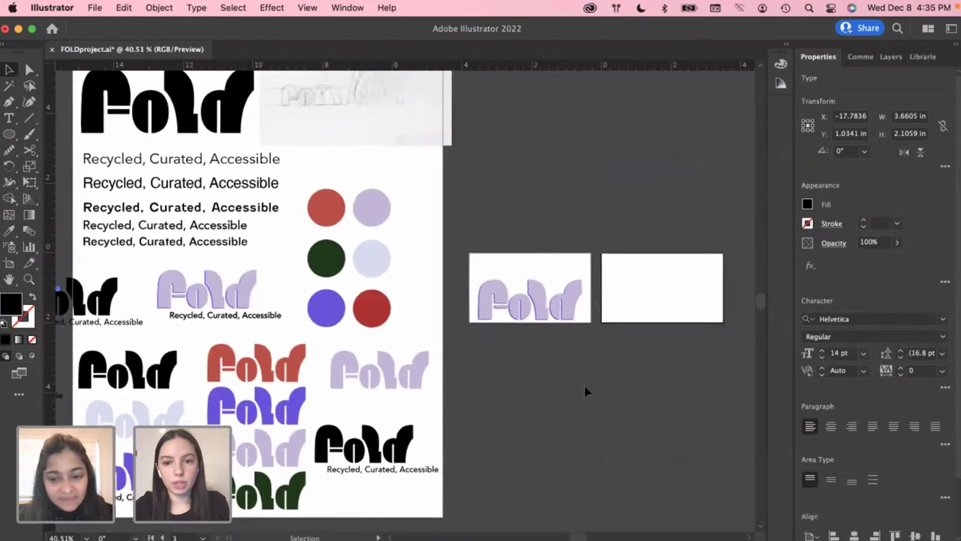
left_click(583, 389)
Paste the address copy and place it below the two business card artboards
scroll(582, 387, "down", 3)
scroll(582, 387, "right", 3)
key("ctrl+v")
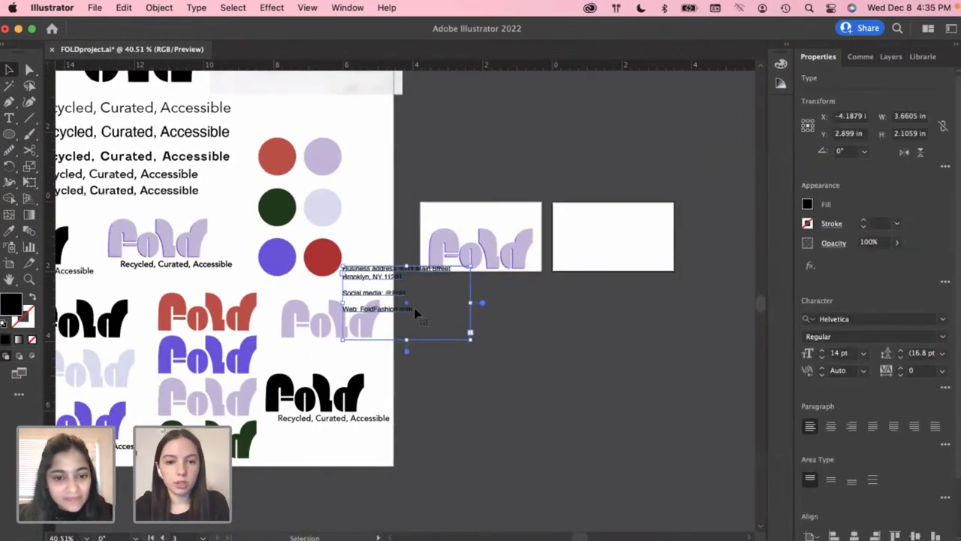
left_click_drag(391, 295, 483, 329)
left_click(606, 368)
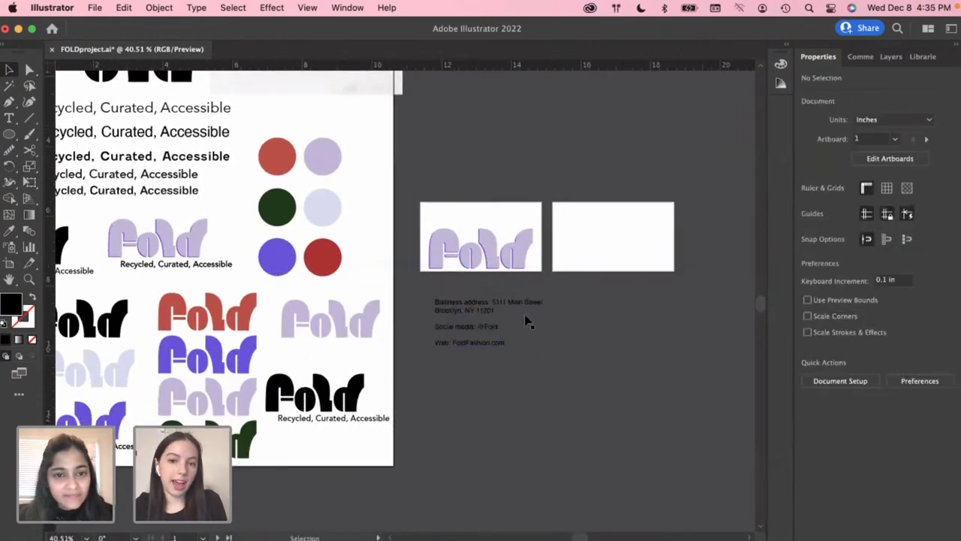
scroll(526, 321, "up", 3)
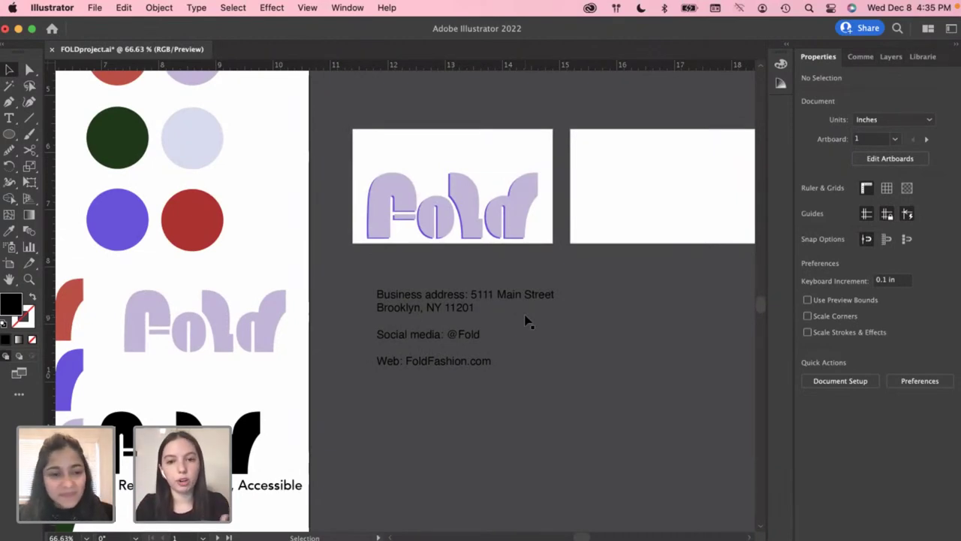
scroll(585, 313, "right", 5)
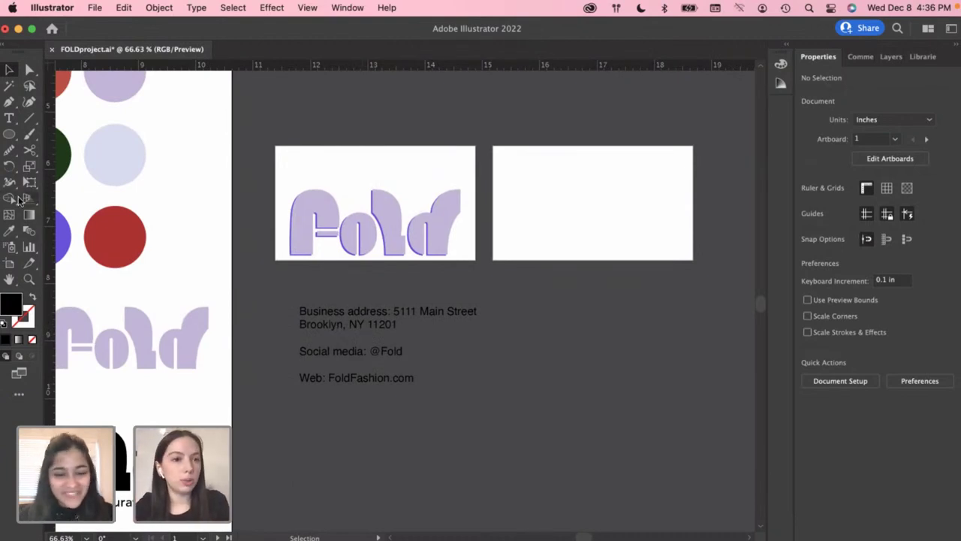
scroll(303, 286, "left", 3)
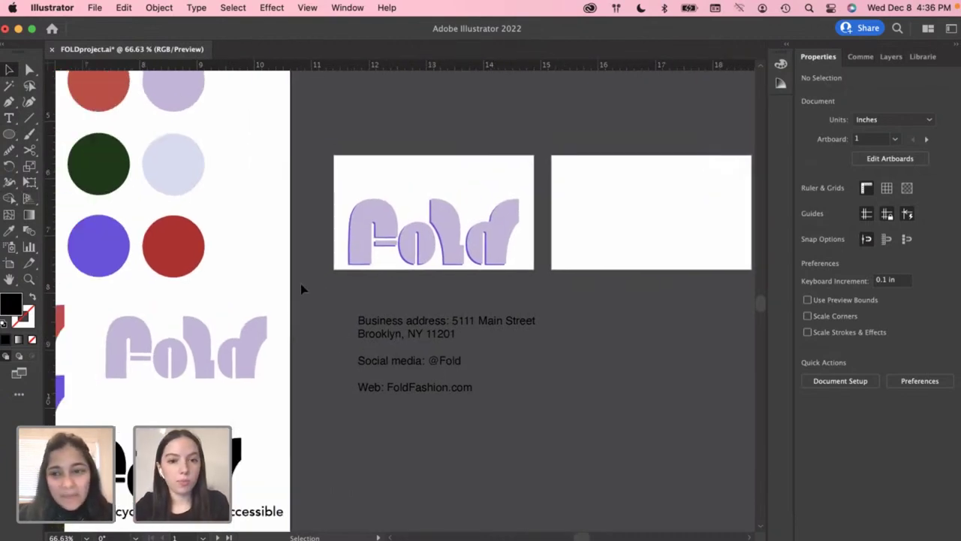
scroll(247, 279, "left", 10)
scroll(247, 279, "up", 3)
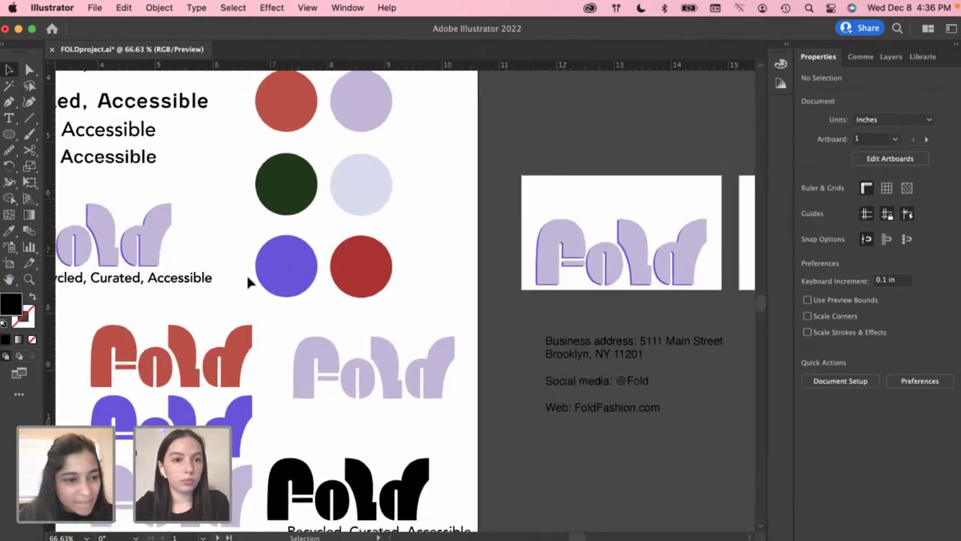
left_click(215, 338)
scroll(180, 241, "up", 3)
scroll(180, 241, "left", 5)
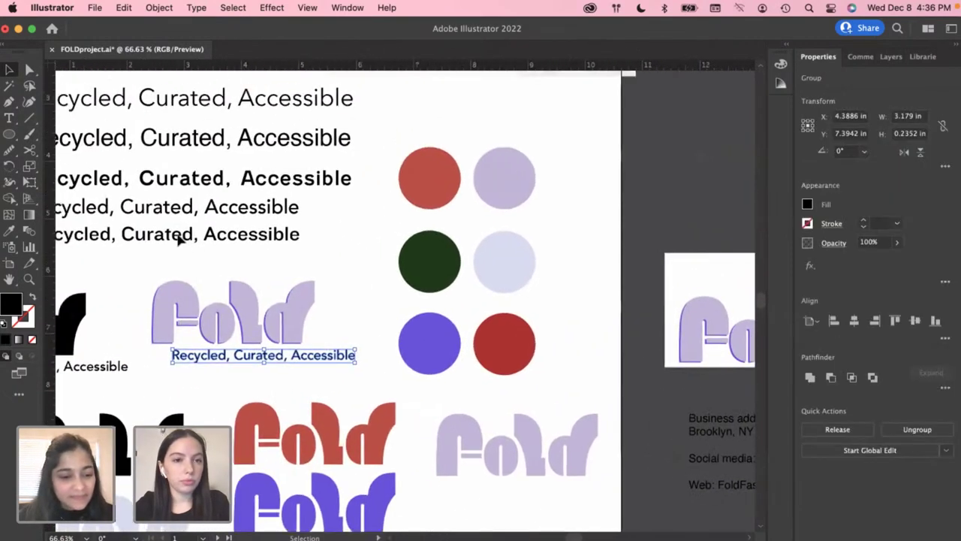
left_click(208, 189)
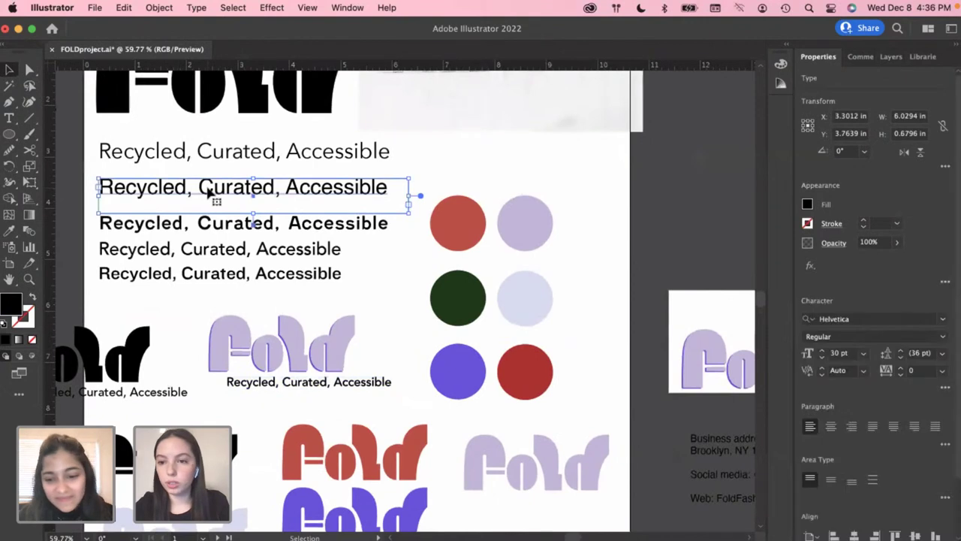
left_click(244, 226)
left_click(203, 159)
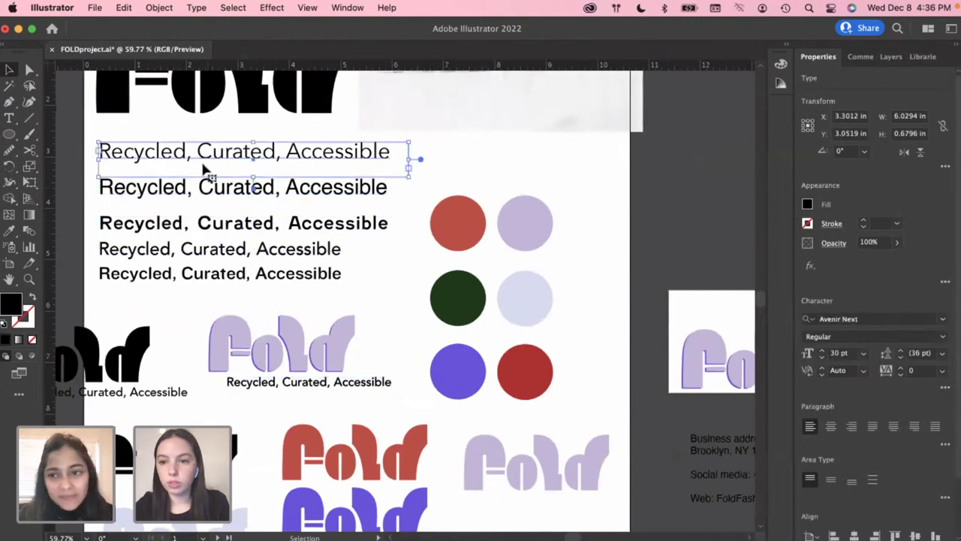
left_click(206, 253)
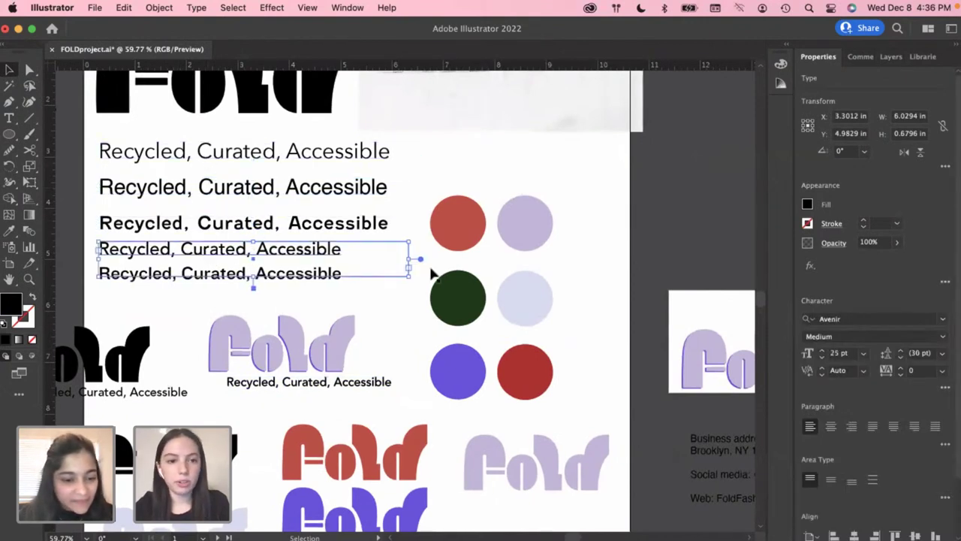
scroll(431, 274, "right", 5)
scroll(432, 274, "down", 1)
scroll(525, 330, "right", 3)
scroll(525, 331, "down", 1)
left_click(633, 389)
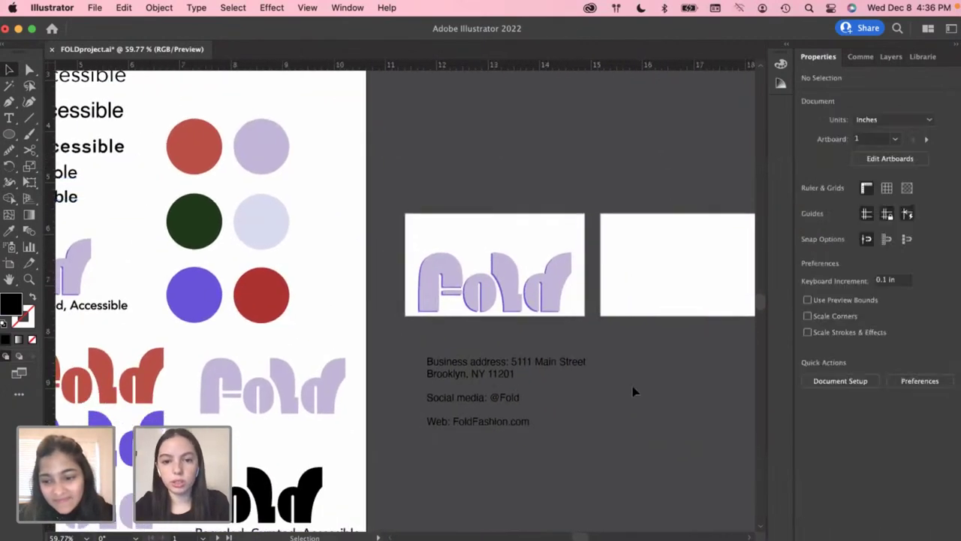
scroll(382, 406, "right", 4)
scroll(383, 406, "down", 1)
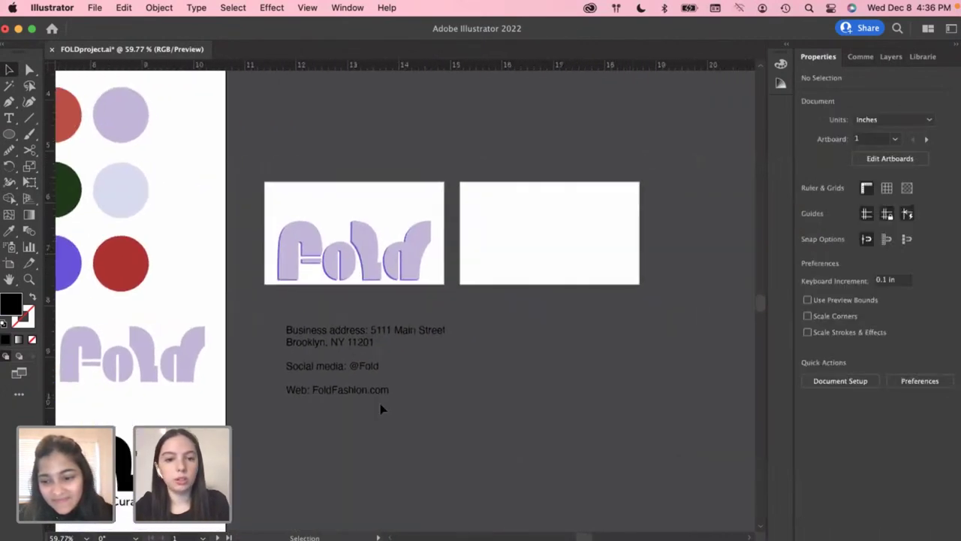
Duplicate the address text to the right and delete its label, social media and web lines
left_click(313, 346)
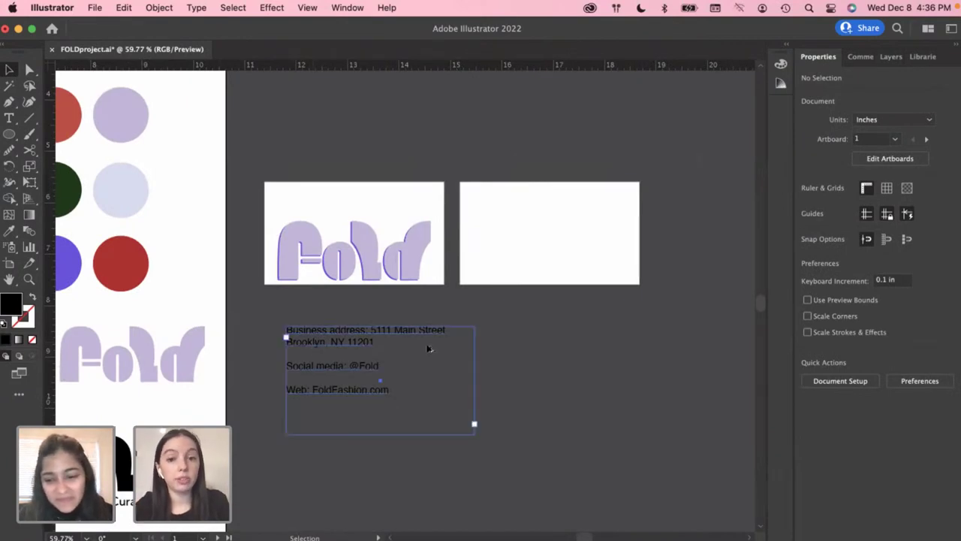
left_click_drag(429, 348, 659, 354)
double_click(593, 386)
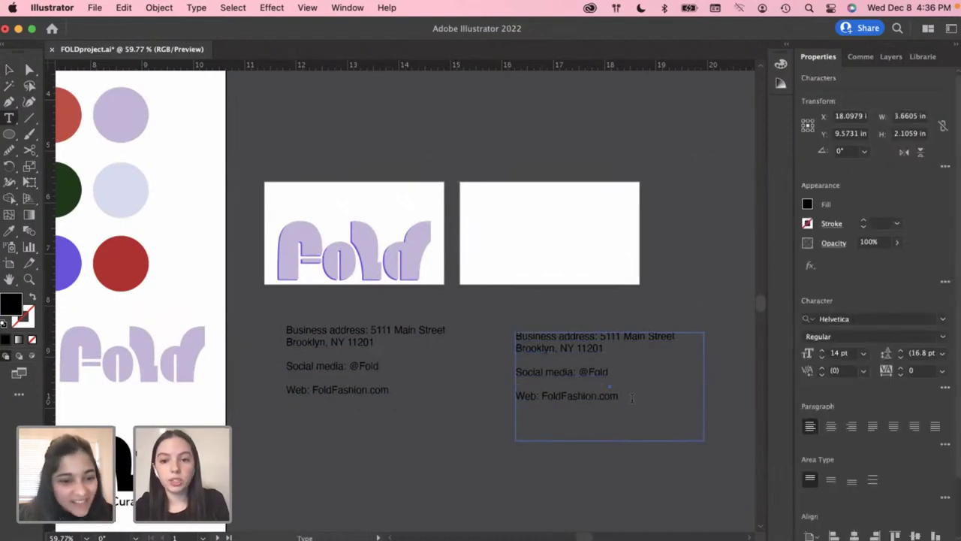
left_click_drag(620, 398, 495, 332)
left_click(602, 336)
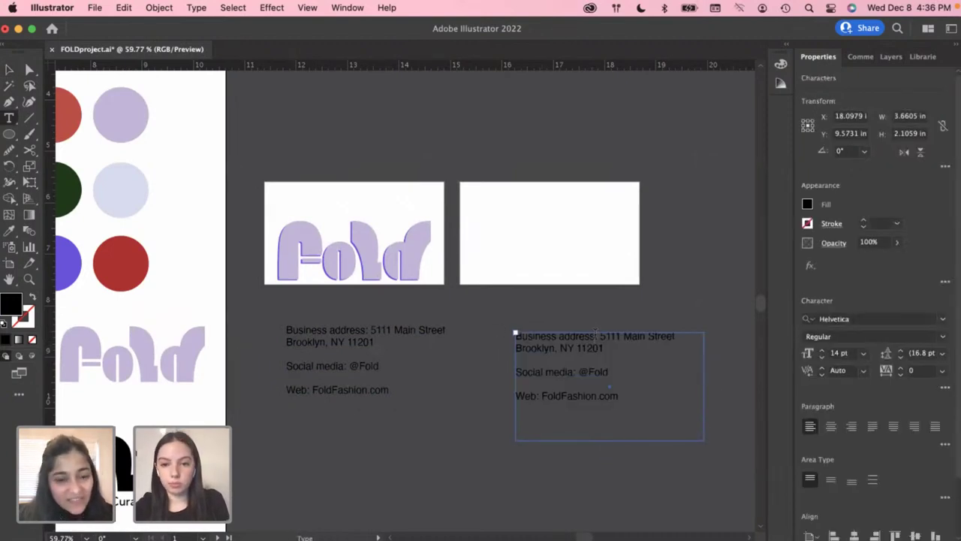
left_click_drag(602, 336, 489, 336)
key("BackSpace")
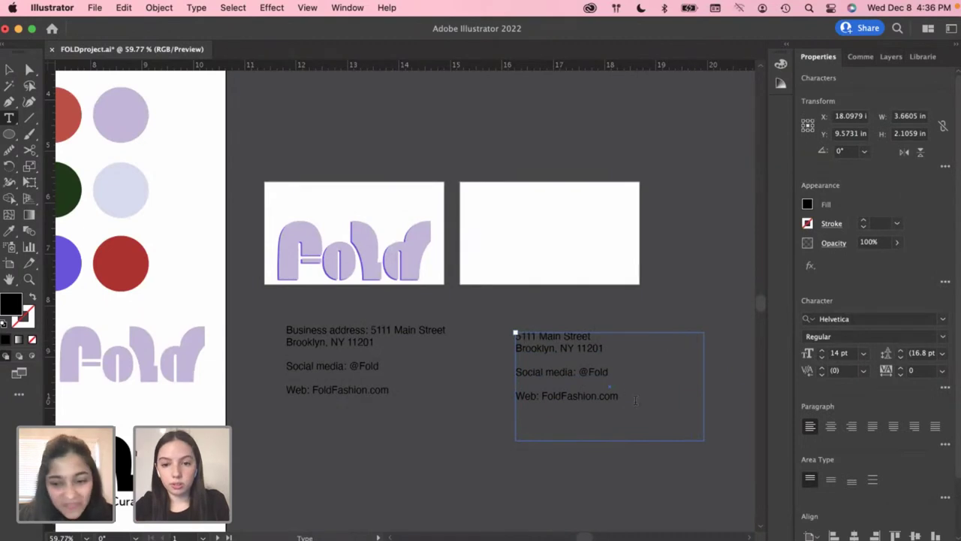
left_click_drag(631, 390, 515, 369)
key("BackSpace")
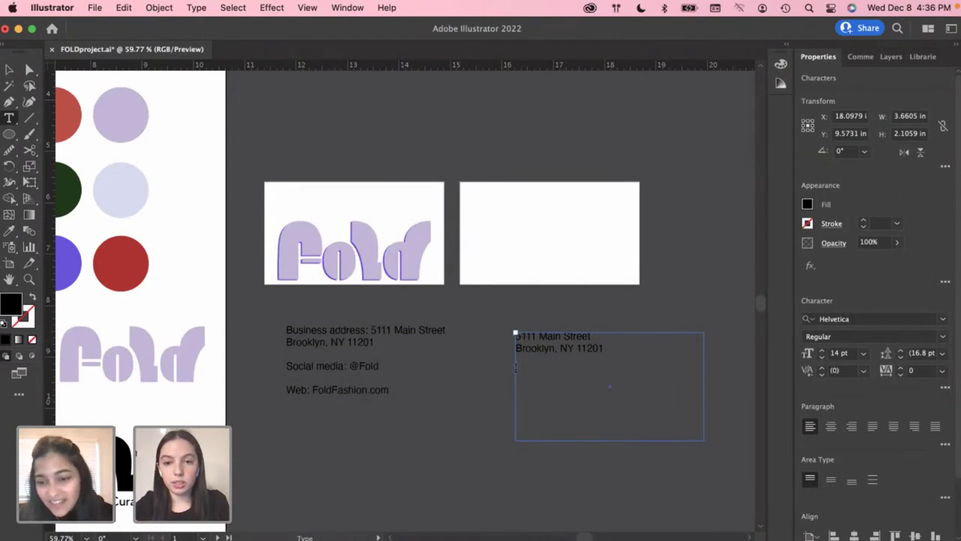
Set the two remaining address lines in Avenir at 9 pt and shrink the text box
left_click_drag(613, 345, 515, 335)
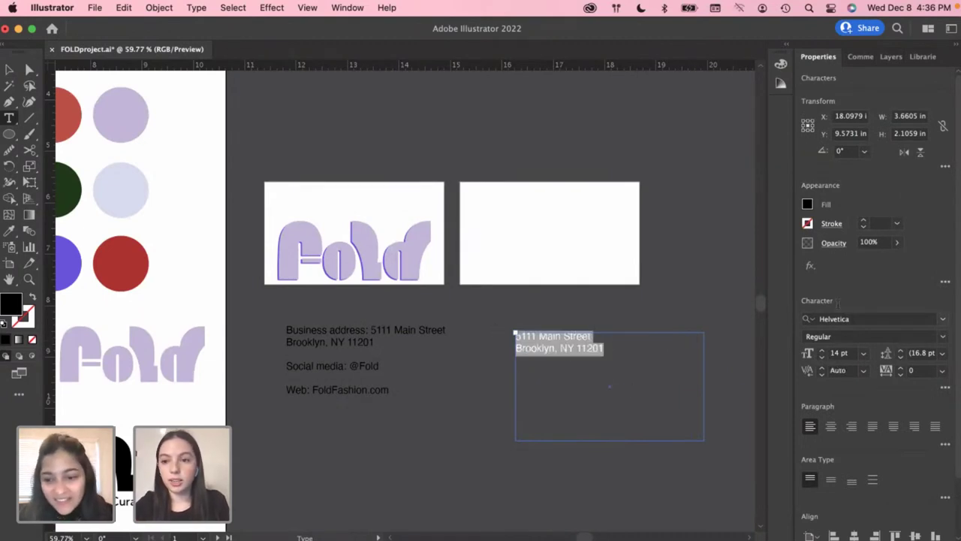
left_click(944, 322)
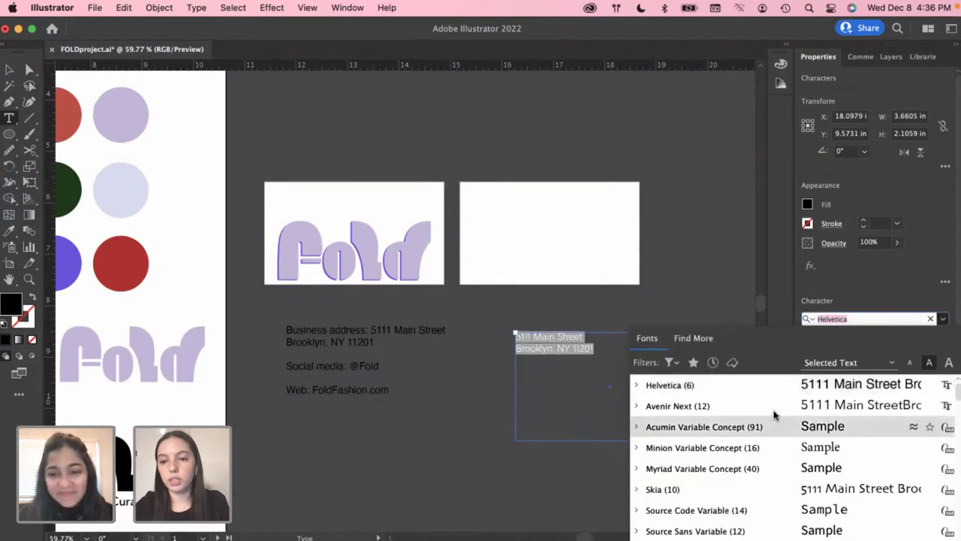
scroll(769, 409, "up", 3)
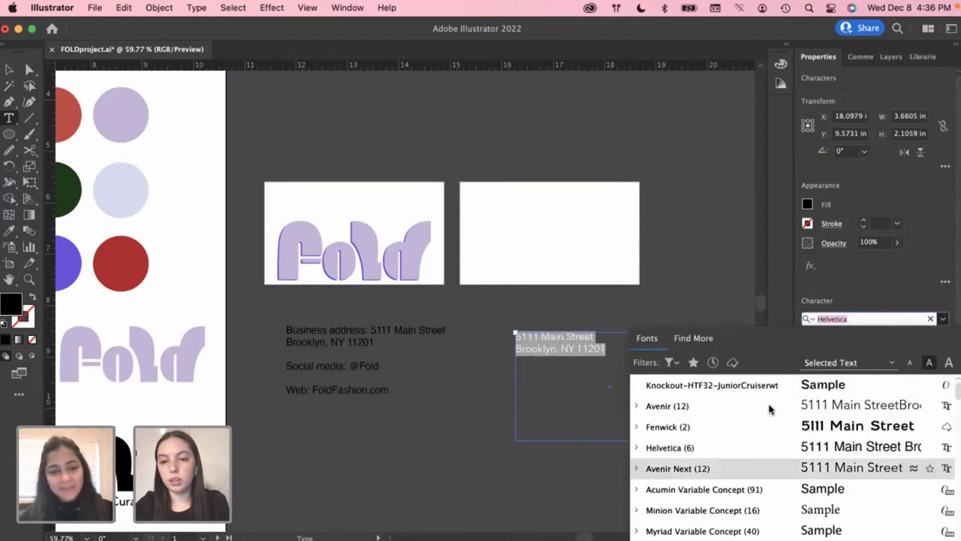
left_click(726, 408)
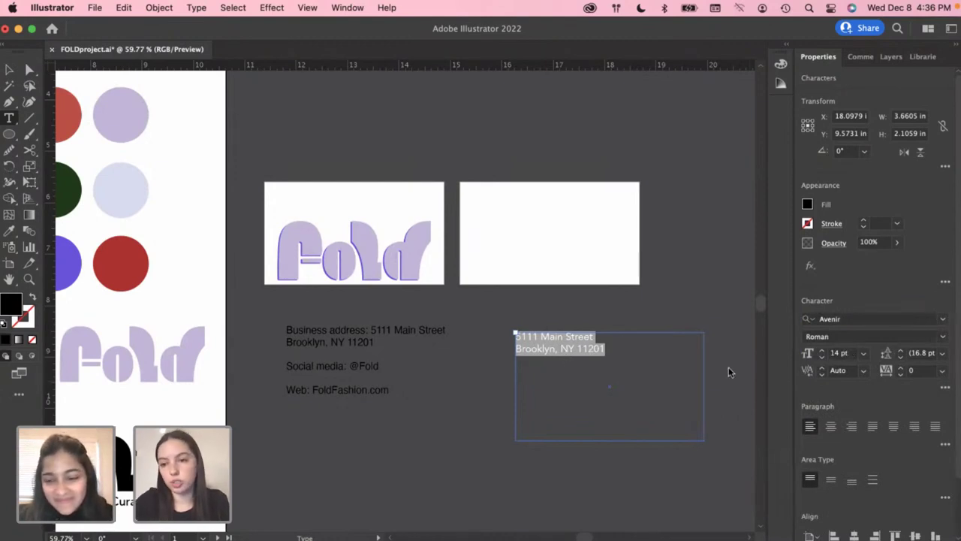
left_click(822, 353)
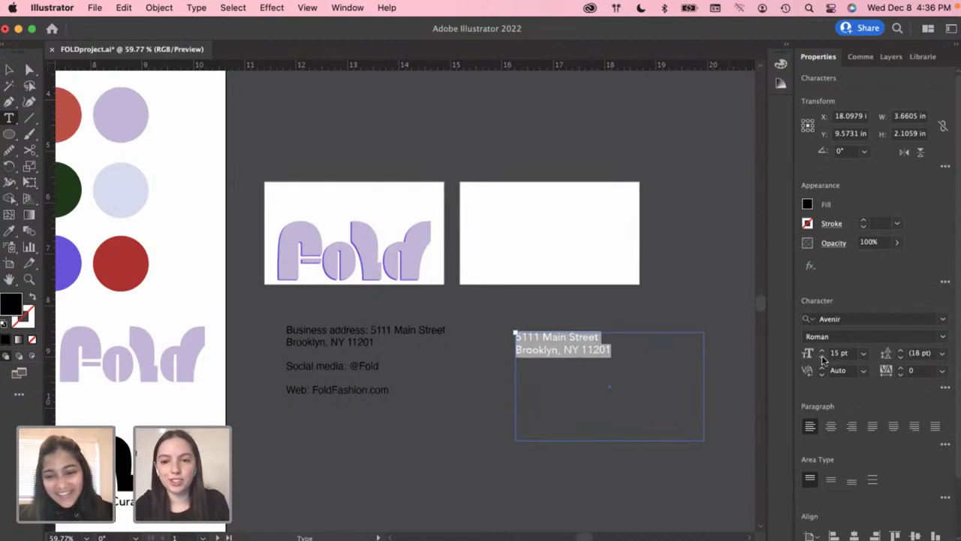
left_click(822, 359)
left_click(822, 358)
left_click(822, 359)
left_click(822, 358)
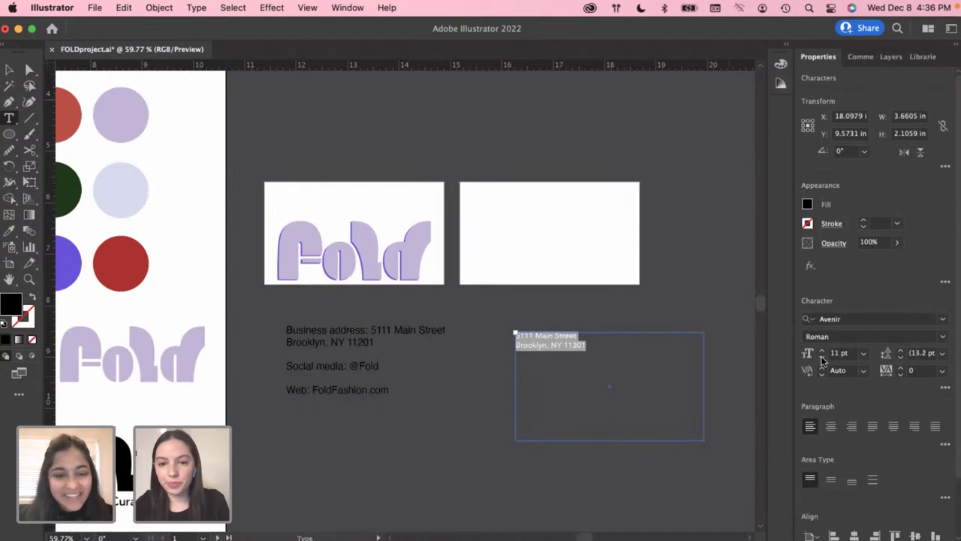
left_click(822, 358)
left_click(822, 359)
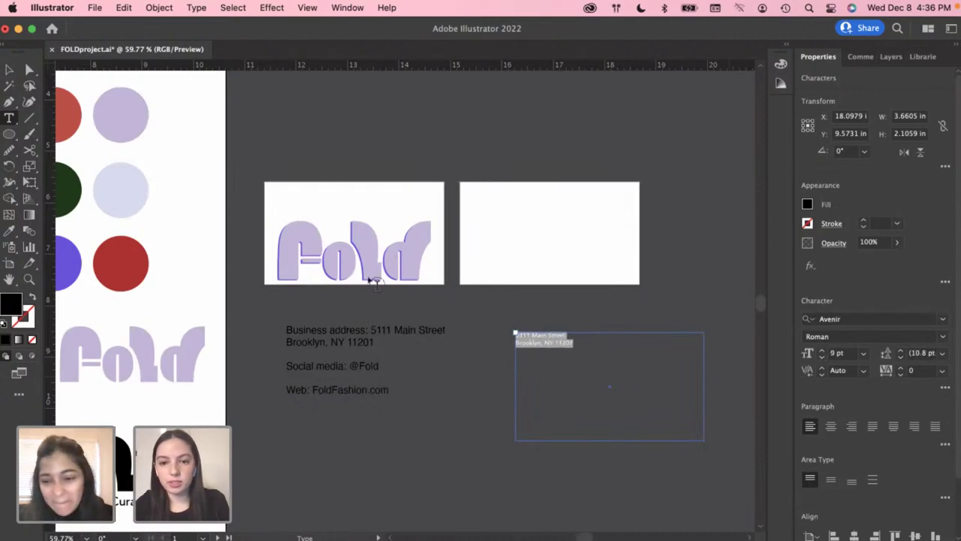
key("Escape")
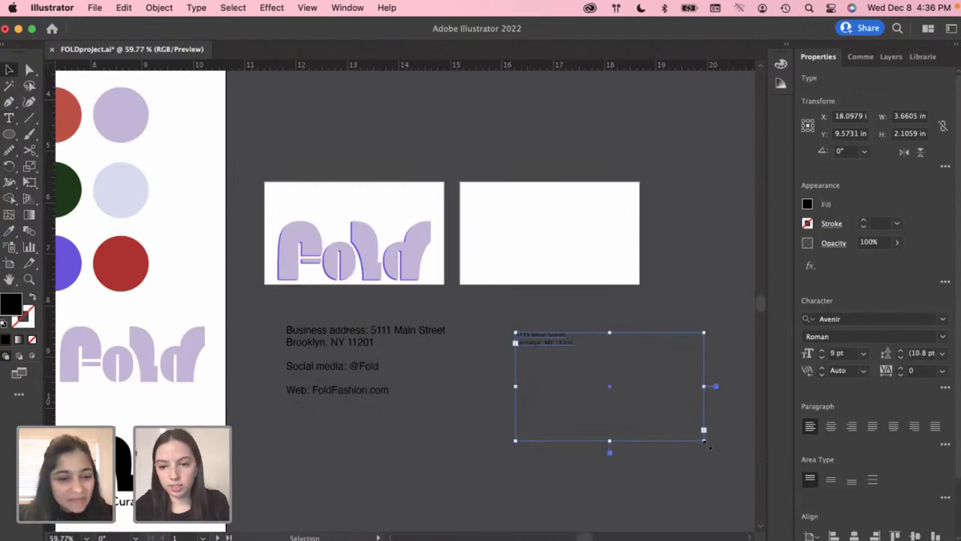
left_click_drag(704, 440, 594, 358)
Move the small address text onto the blank back card, near its upper-left area
left_click(581, 386)
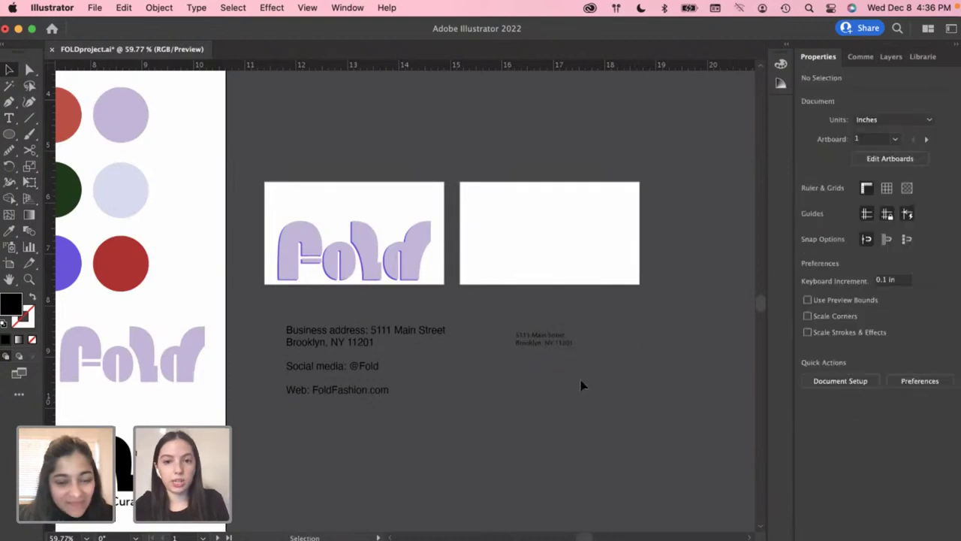
scroll(525, 398, "up", 2)
scroll(525, 398, "right", 3)
left_click(455, 396)
left_click_drag(454, 396, 447, 282)
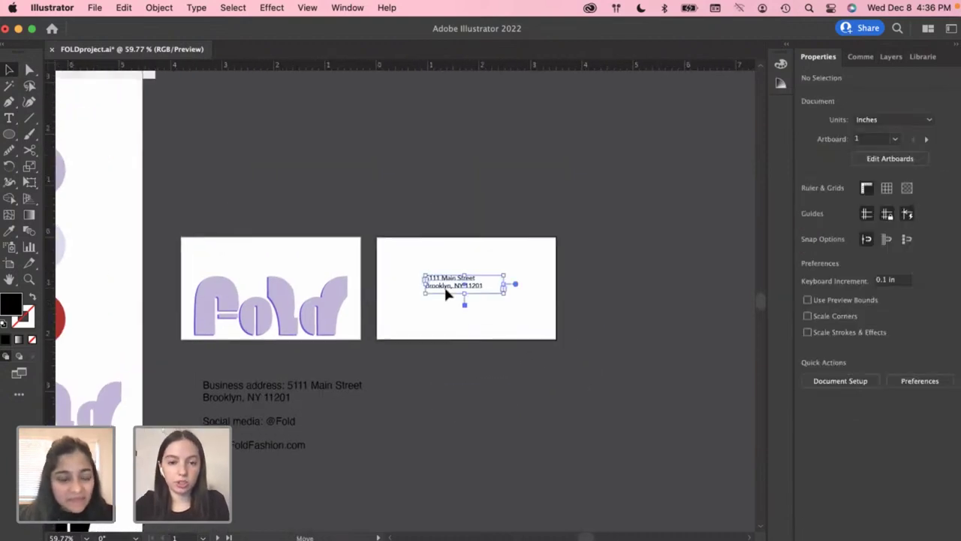
left_click(438, 343)
scroll(437, 278, "up", 5)
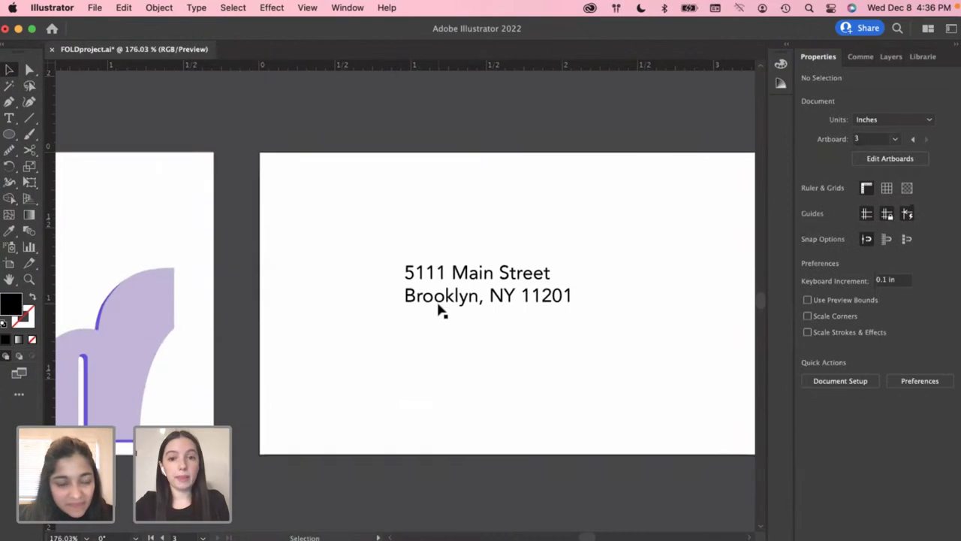
scroll(442, 312, "right", 2)
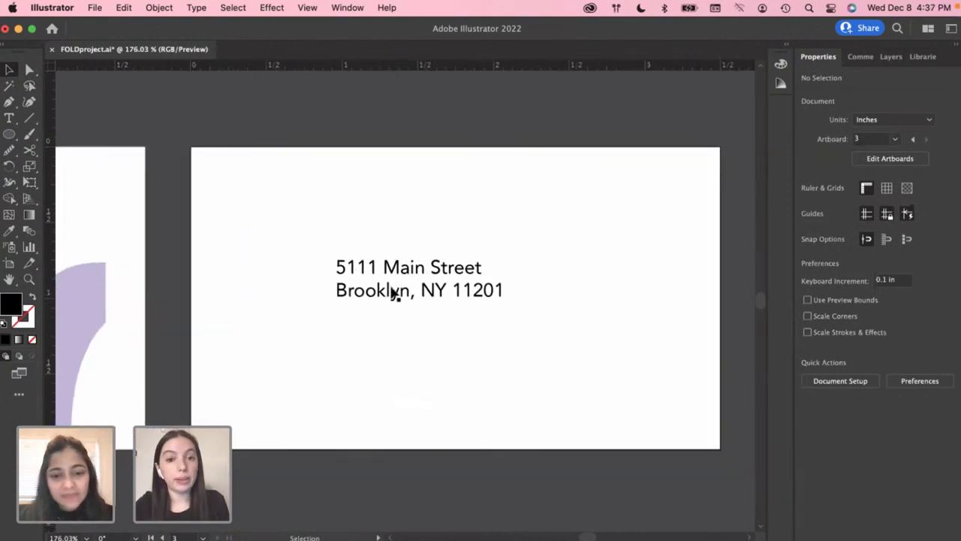
scroll(403, 294, "left", 2)
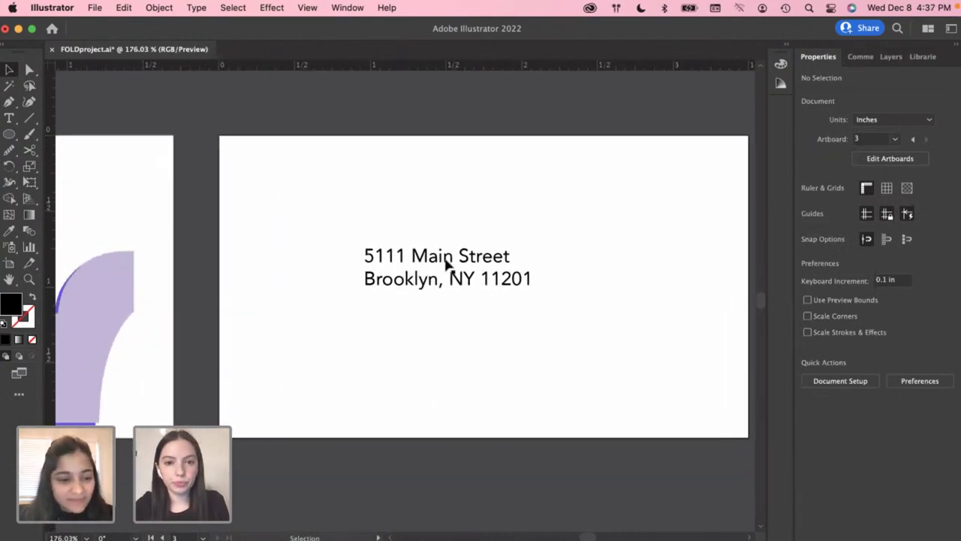
left_click(407, 252)
left_click_drag(408, 251, 283, 169)
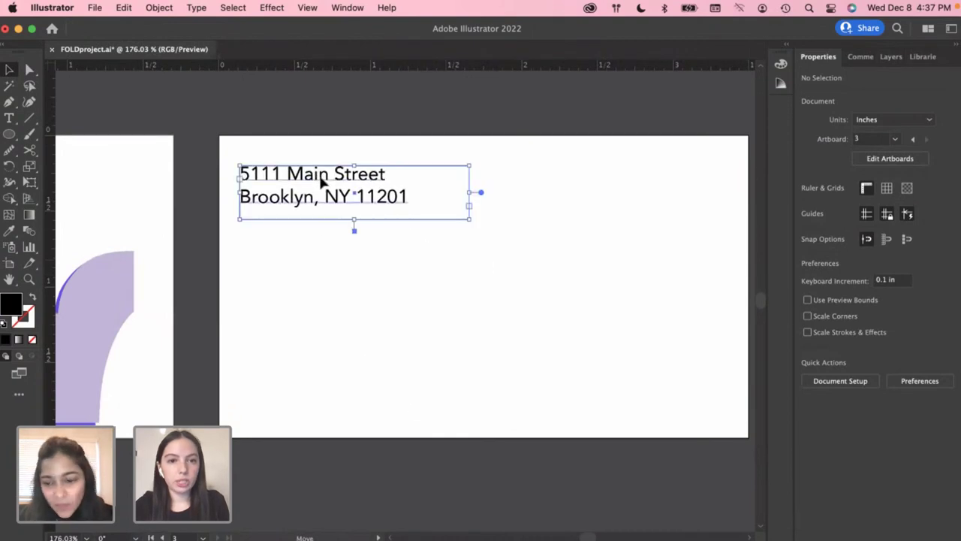
left_click(342, 310)
Fine-tune the address slightly up and left into the back card's top-left corner
scroll(342, 310, "down", 3)
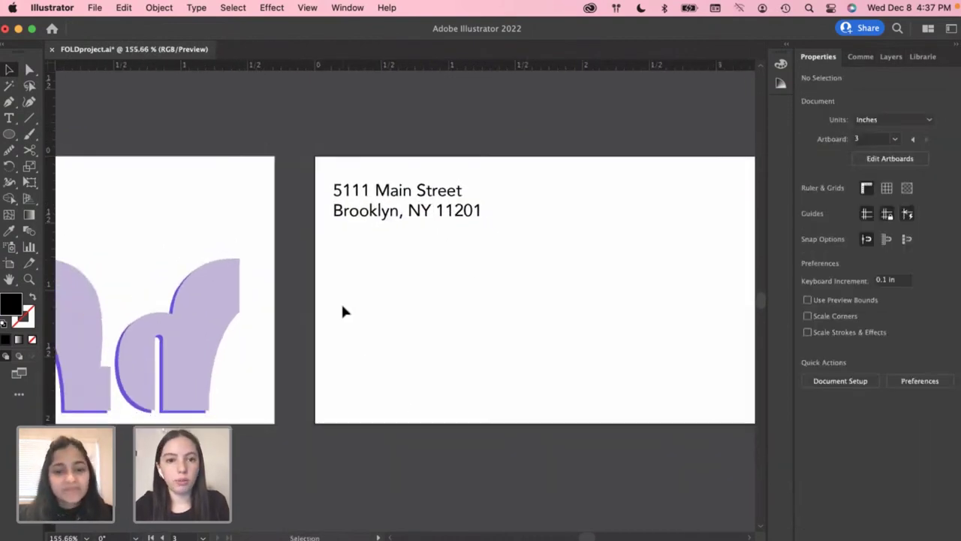
scroll(342, 311, "down", 3)
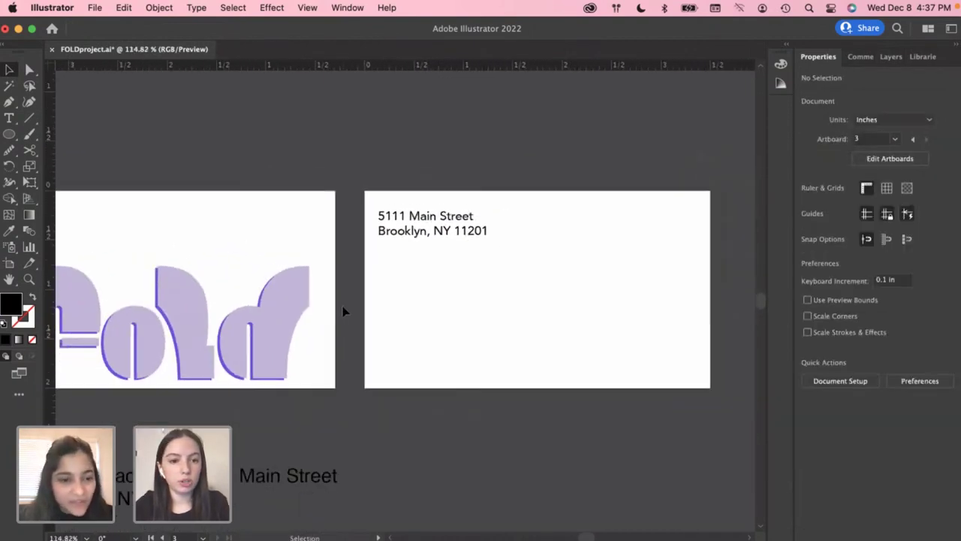
left_click(402, 222)
left_click_drag(401, 221, 399, 214)
double_click(399, 217)
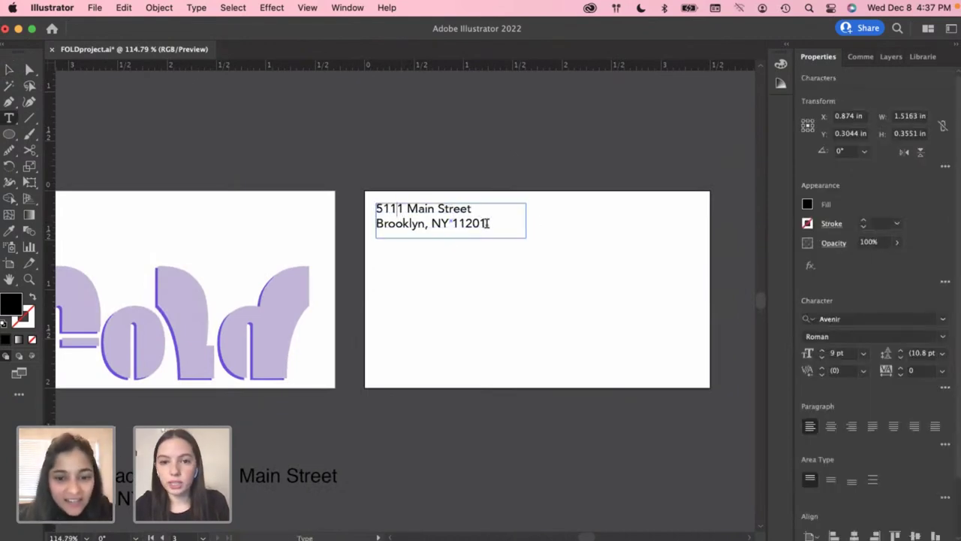
left_click_drag(490, 226, 368, 213)
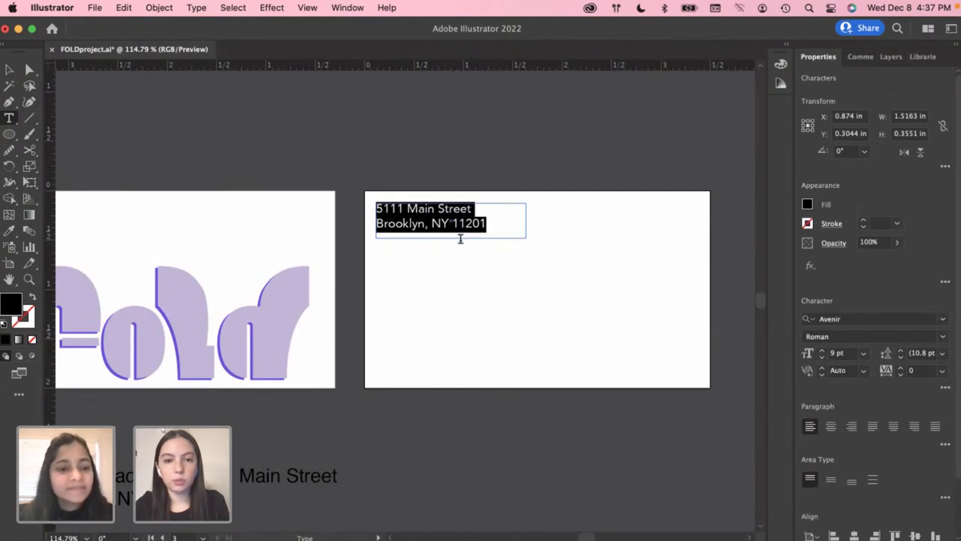
key("Escape")
left_click(301, 198)
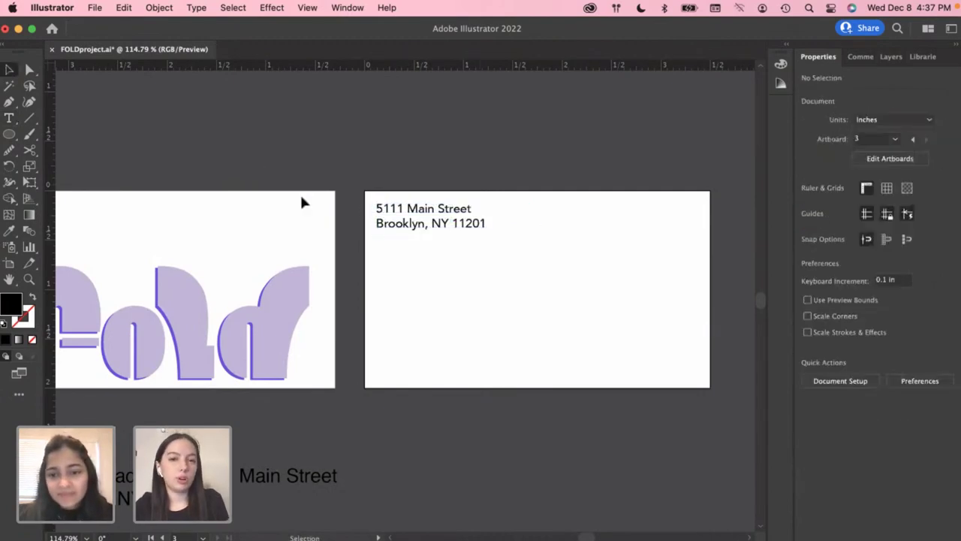
scroll(301, 198, "down", 3)
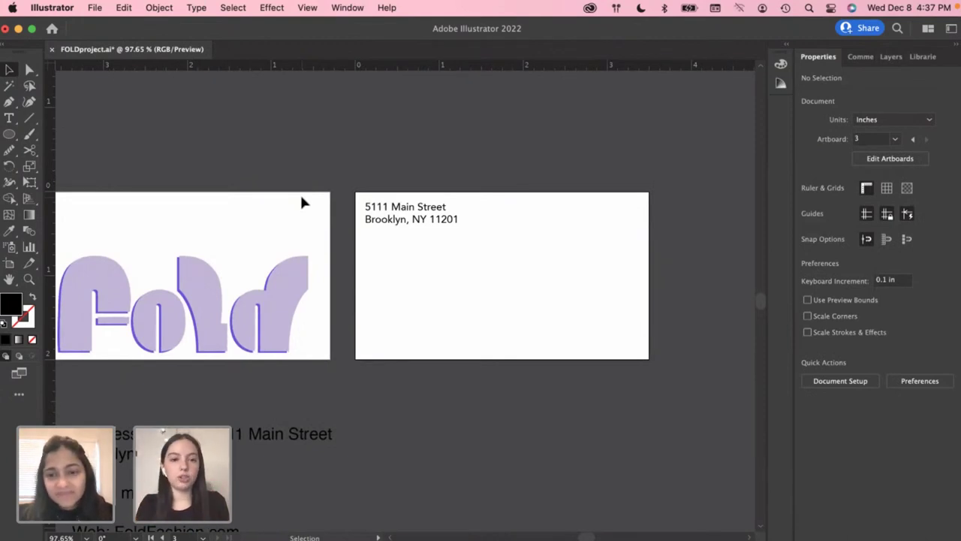
left_click_drag(403, 221, 398, 217)
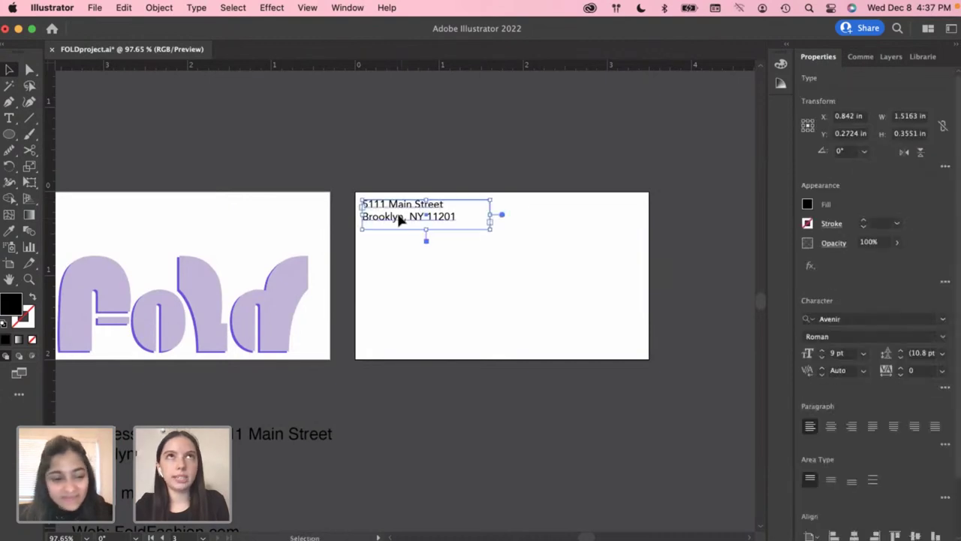
left_click(392, 173)
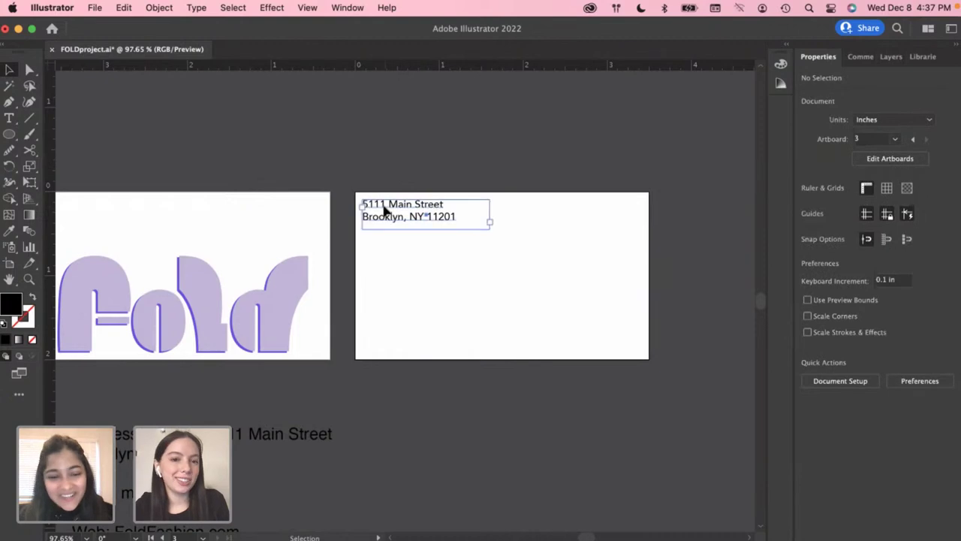
left_click(389, 214)
left_click(370, 176)
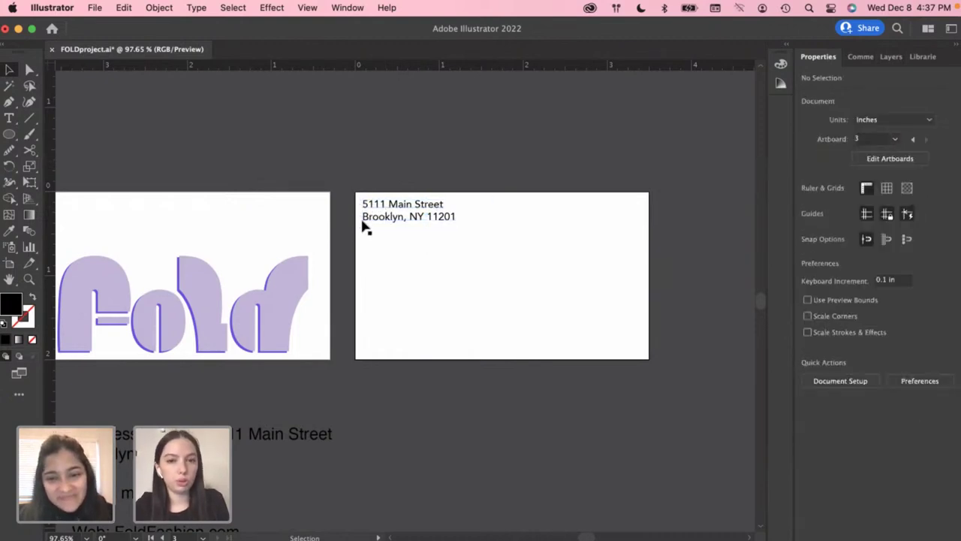
scroll(365, 226, "down", 2)
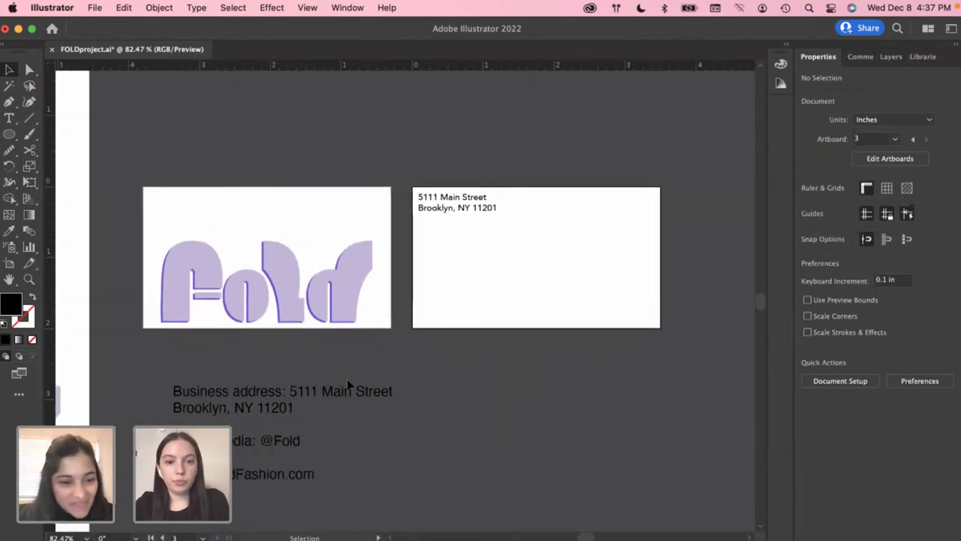
left_click_drag(451, 215, 422, 342)
double_click(489, 347)
key("BackSpace")
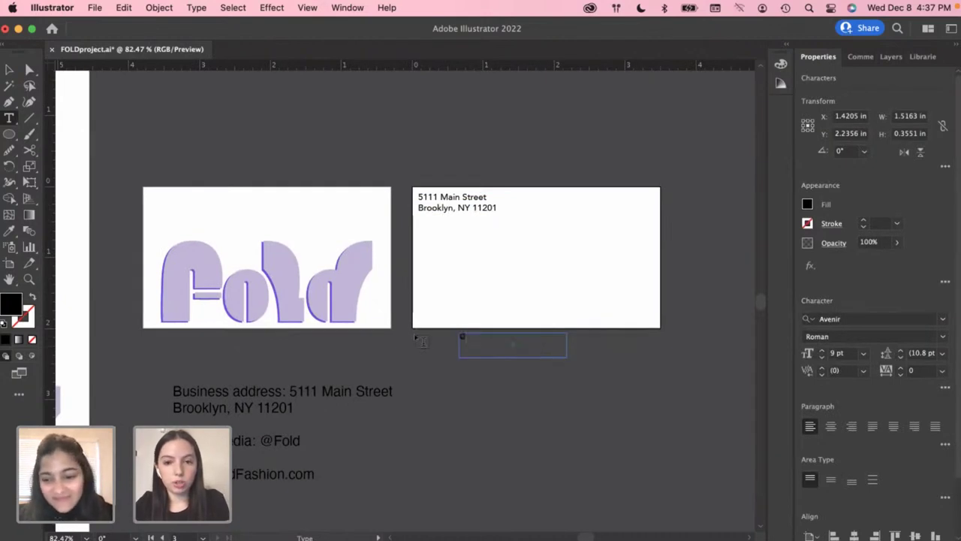
type("@Fold")
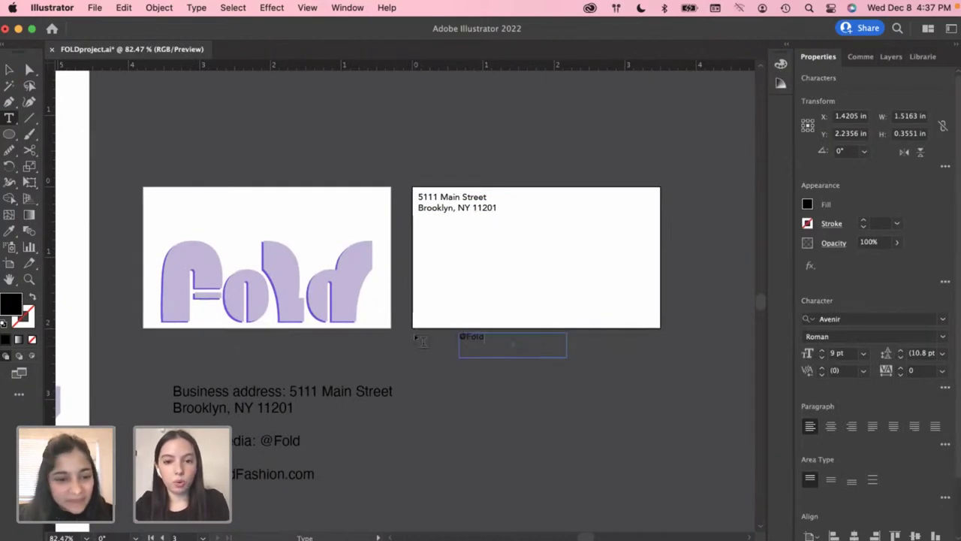
key("Escape")
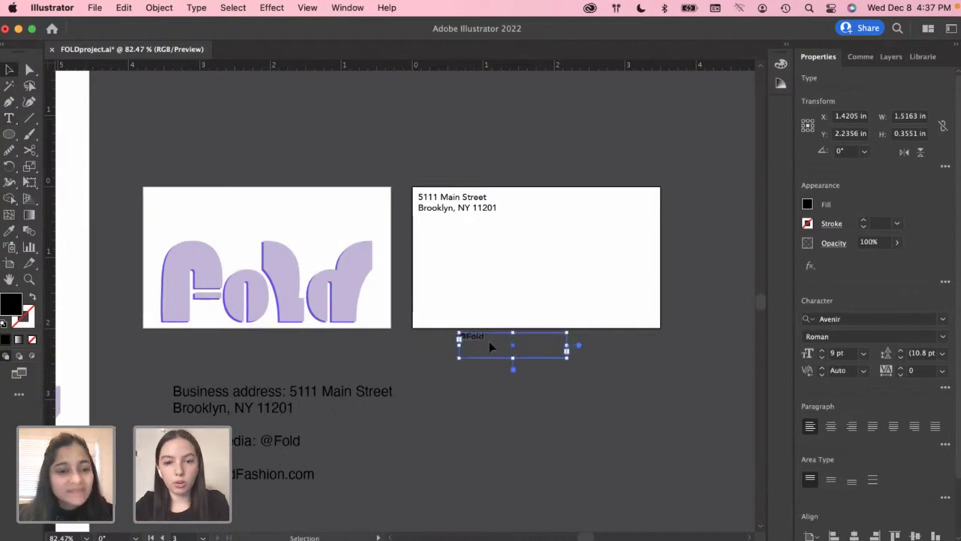
left_click(480, 320)
left_click_drag(479, 337, 469, 303)
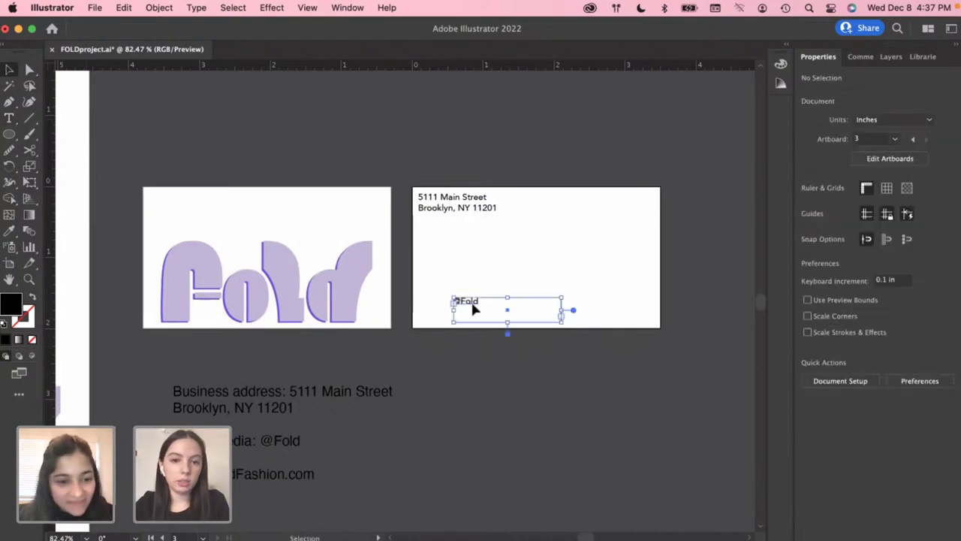
left_click_drag(564, 315, 461, 286)
left_click(472, 281)
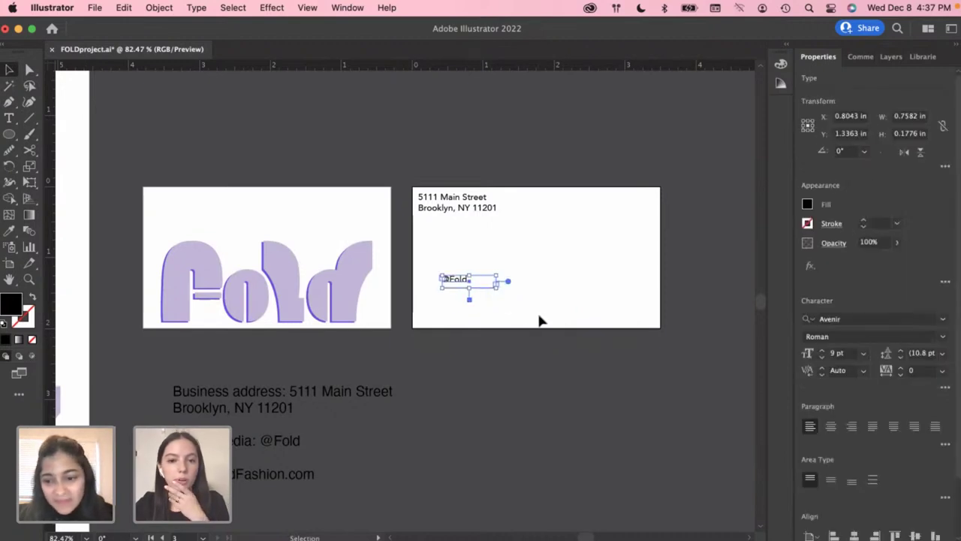
left_click(363, 302)
left_click(461, 286)
left_click_drag(476, 328, 578, 381)
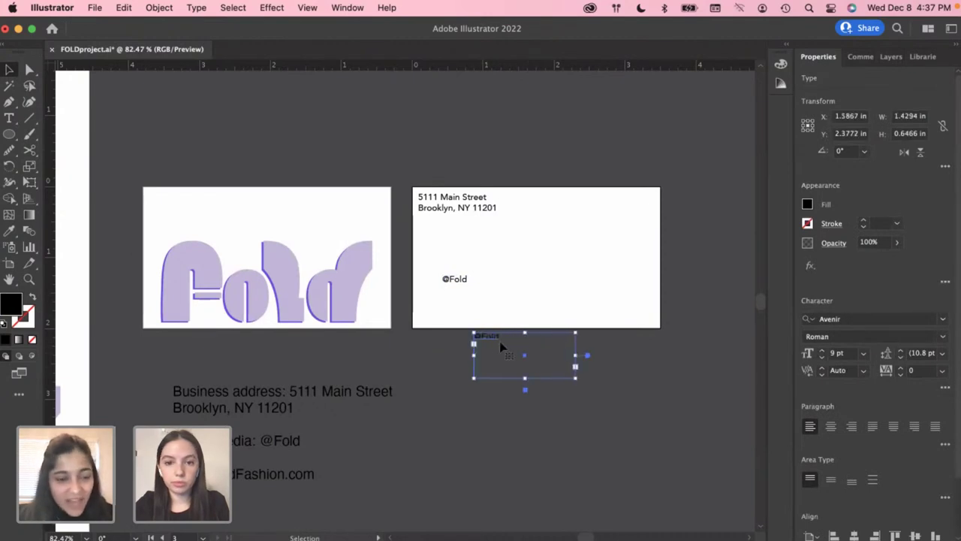
double_click(493, 341)
key("super+a")
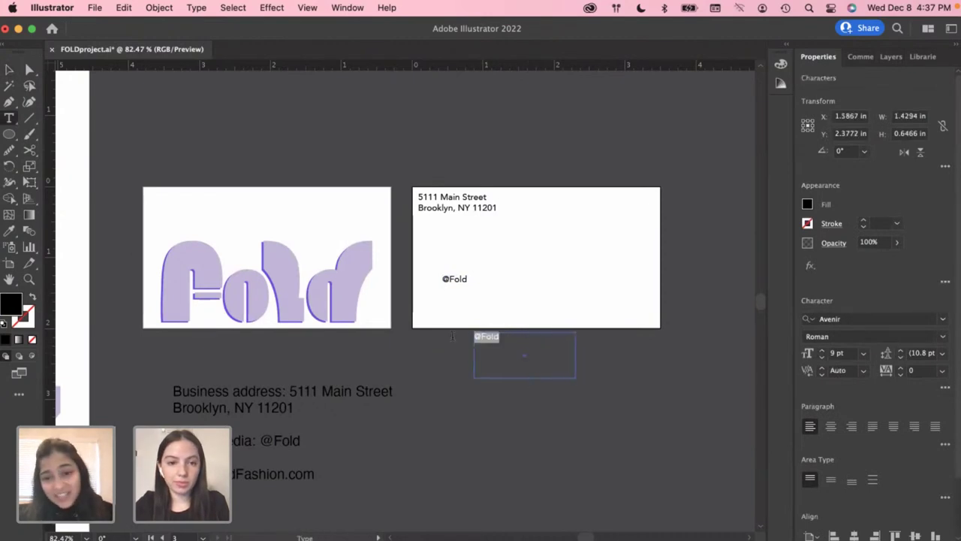
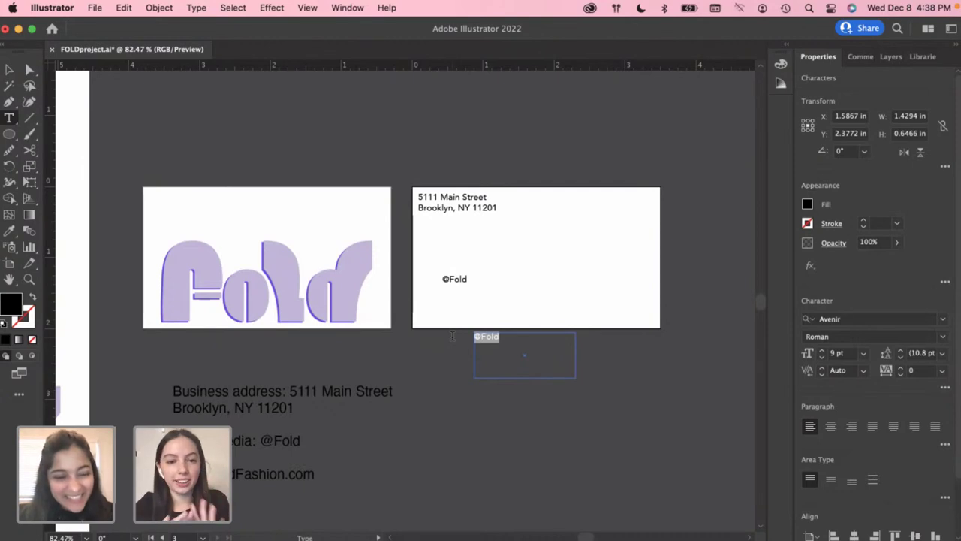
key("BackSpace")
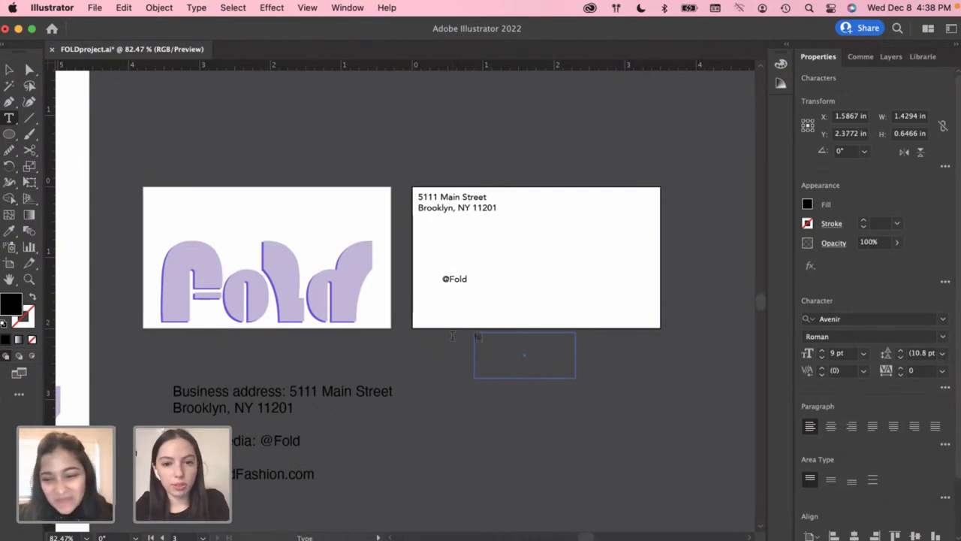
type("foldfashion.com")
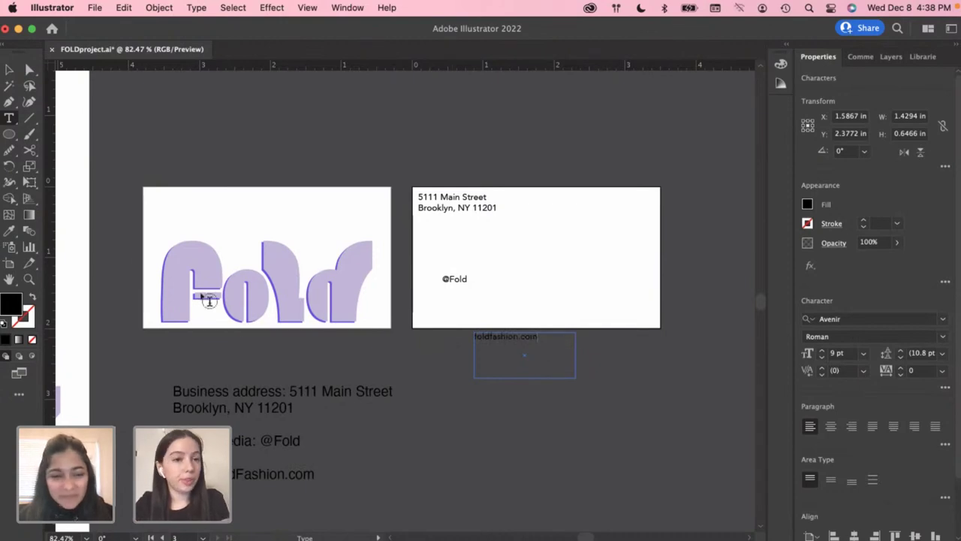
key("Escape")
left_click_drag(576, 379, 530, 328)
left_click(557, 393)
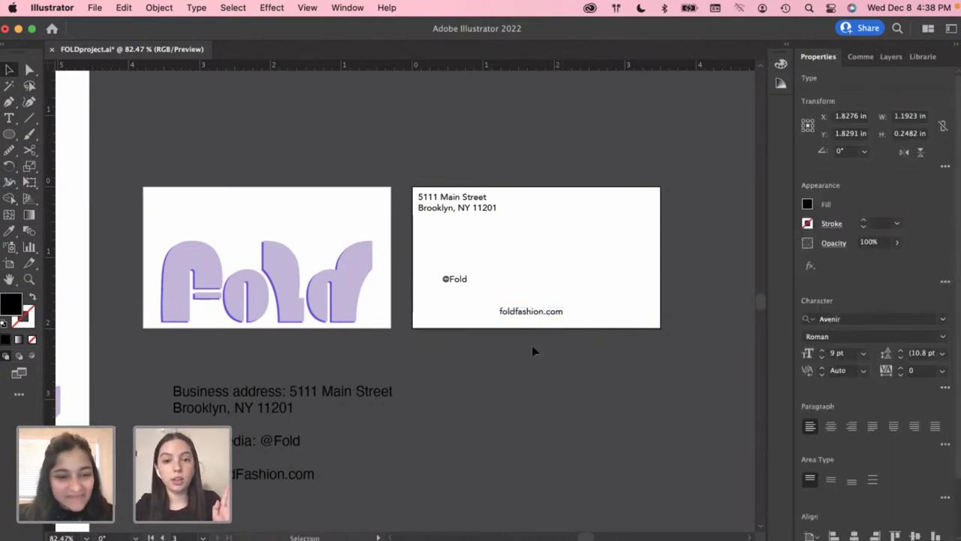
left_click(473, 359)
scroll(473, 360, "down", 1)
scroll(473, 359, "down", 2)
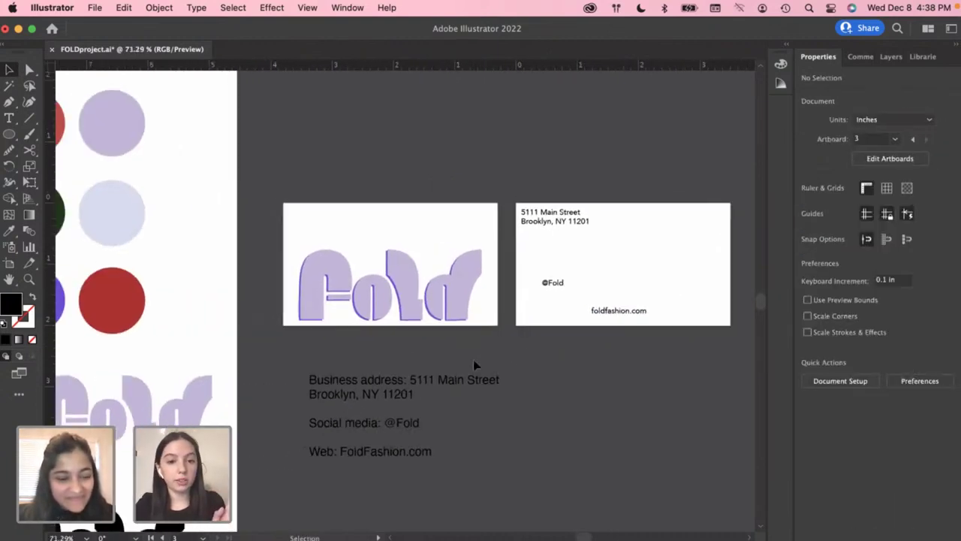
scroll(575, 333, "up", 1)
scroll(577, 336, "up", 2)
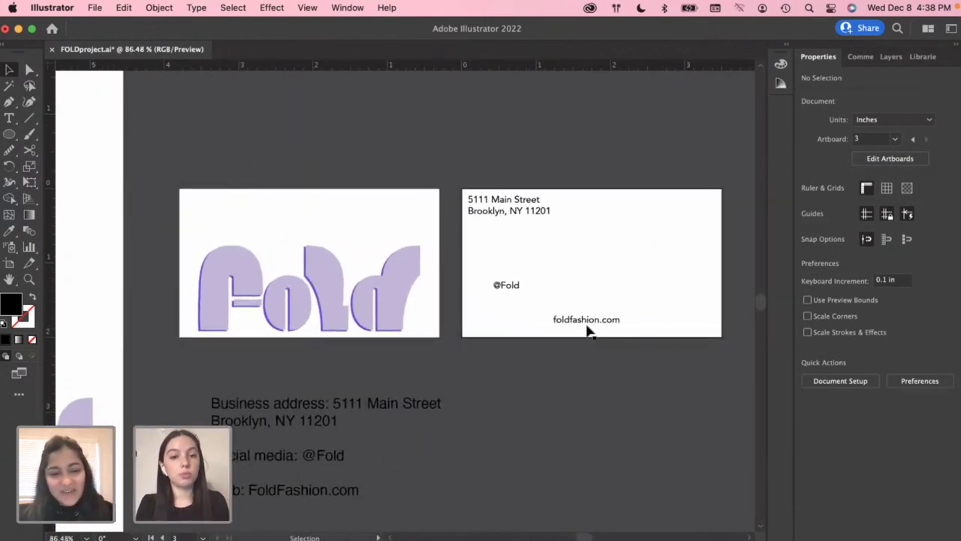
left_click(599, 324)
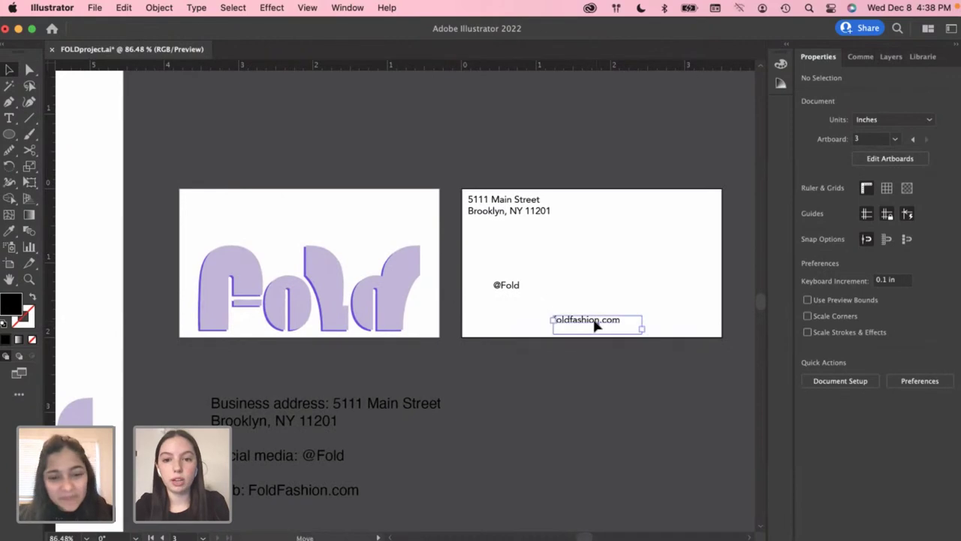
key("Left")
key("Left")
key("Left")
key("Left")
key("Left")
key("Left")
key("Left")
left_click(609, 300)
scroll(593, 301, "right", 2)
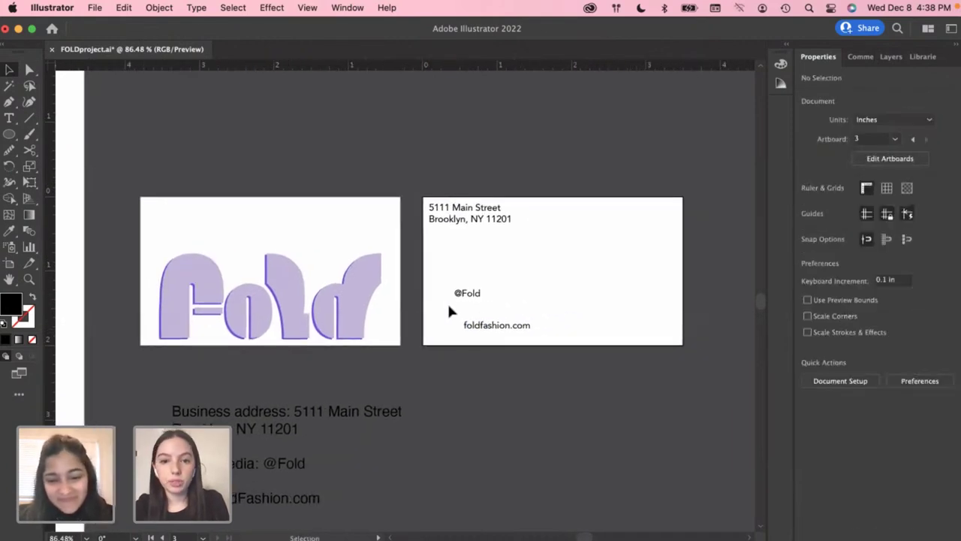
left_click_drag(469, 294, 466, 279)
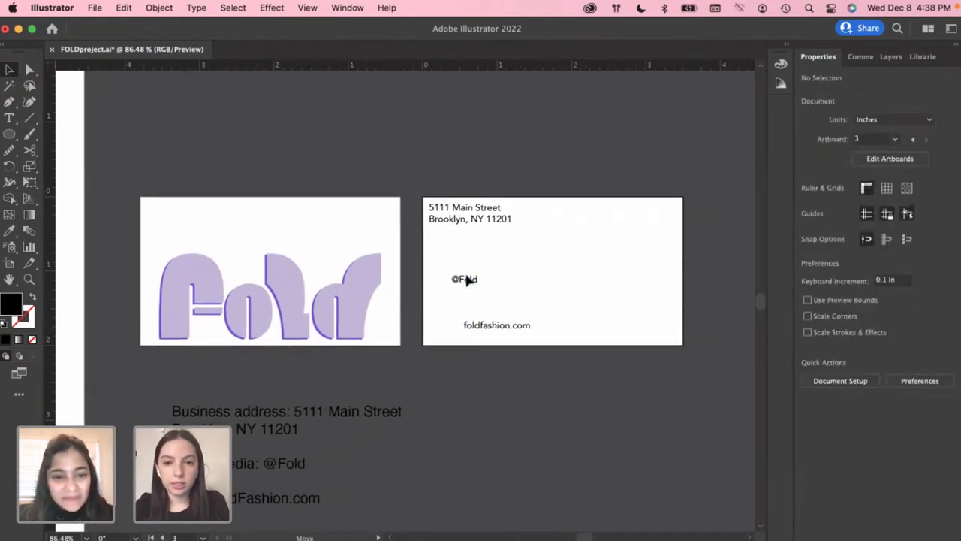
left_click(567, 299)
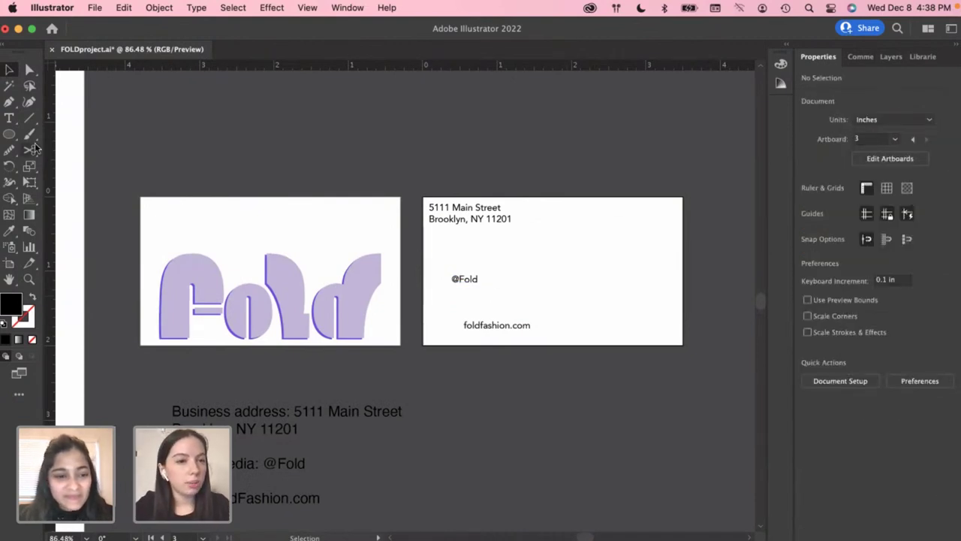
Draw a vertical divider line on the back card with a black 3 pt stroke and no fill
left_click(29, 118)
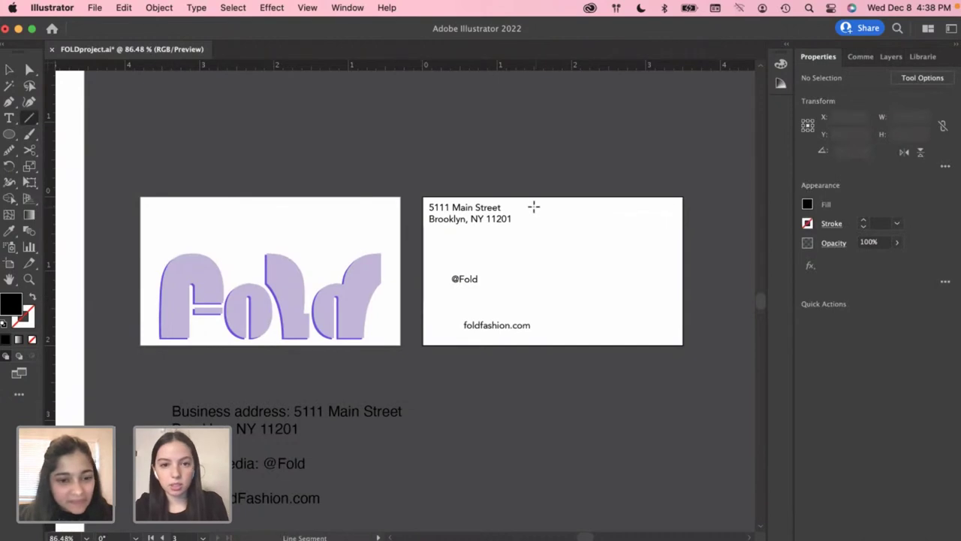
left_click_drag(533, 207, 533, 332)
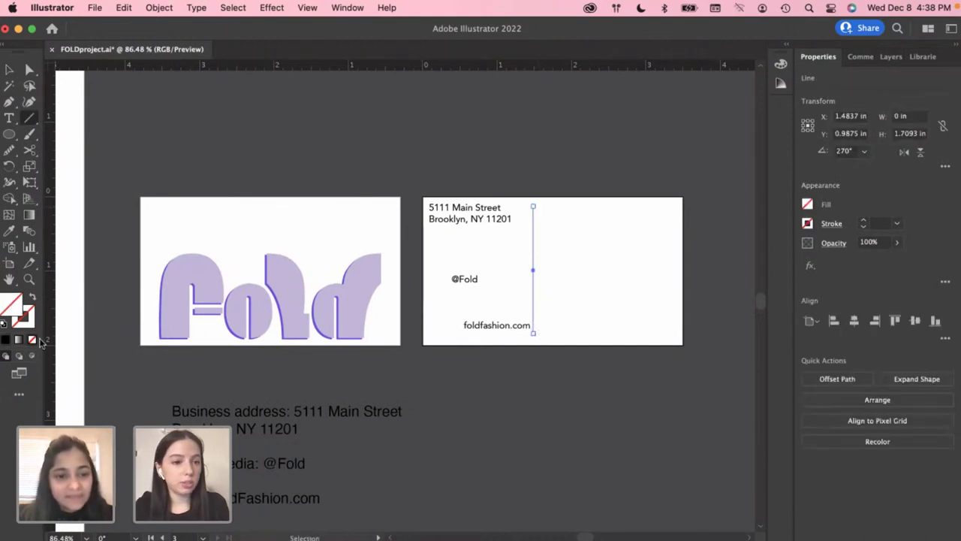
left_click(29, 322)
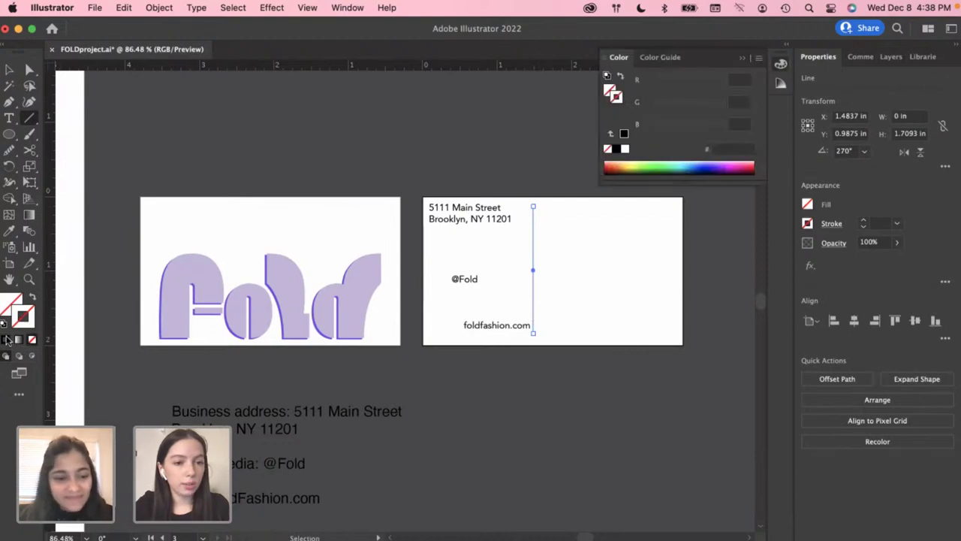
left_click(6, 300)
left_click(6, 340)
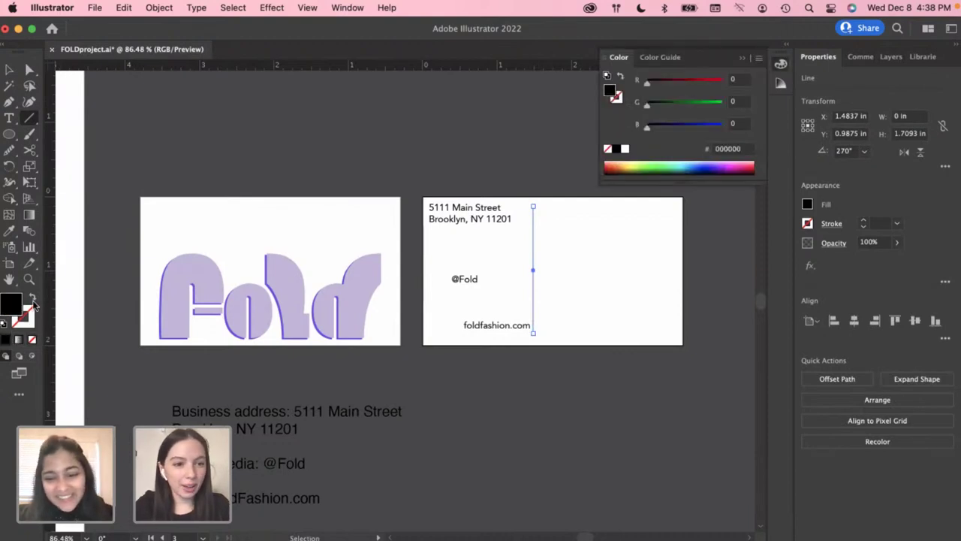
left_click(33, 300)
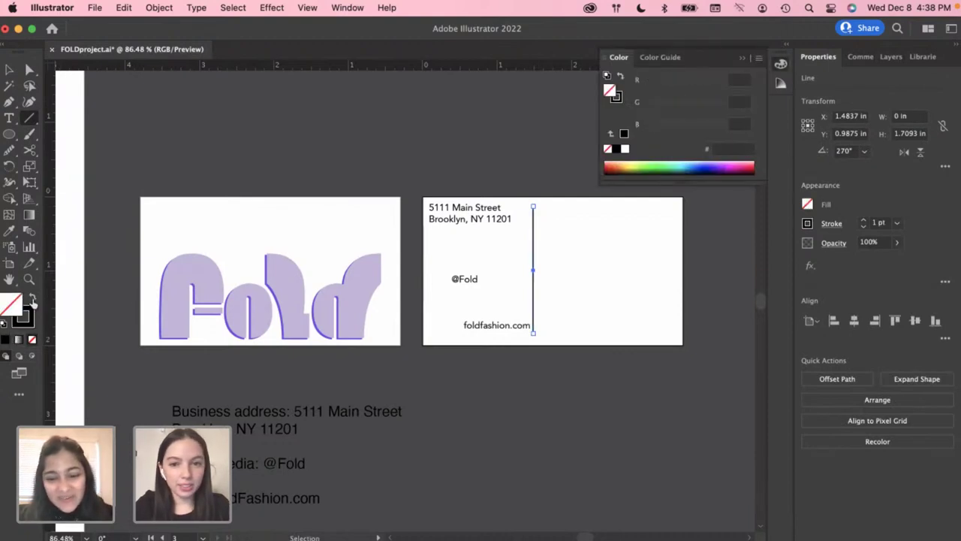
left_click(897, 223)
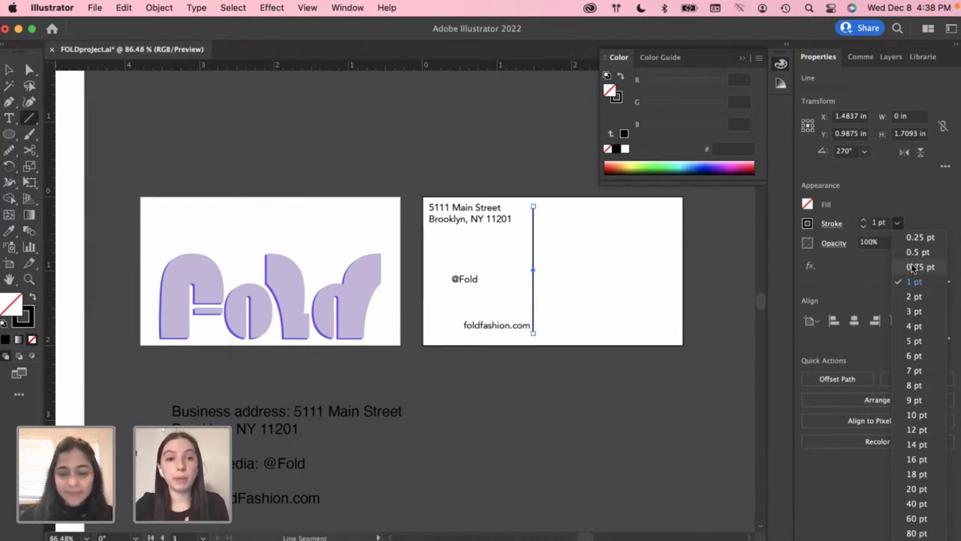
left_click(915, 312)
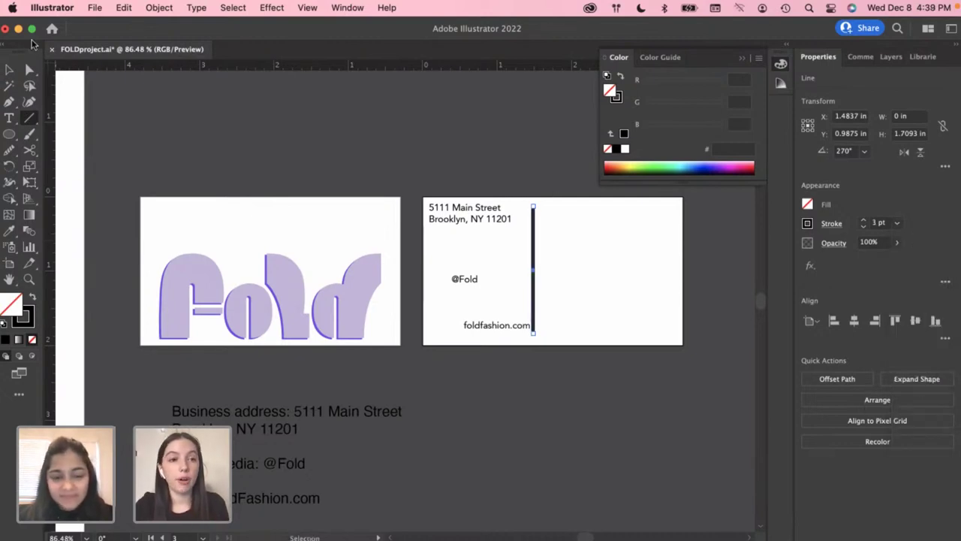
key("v")
left_click(483, 180)
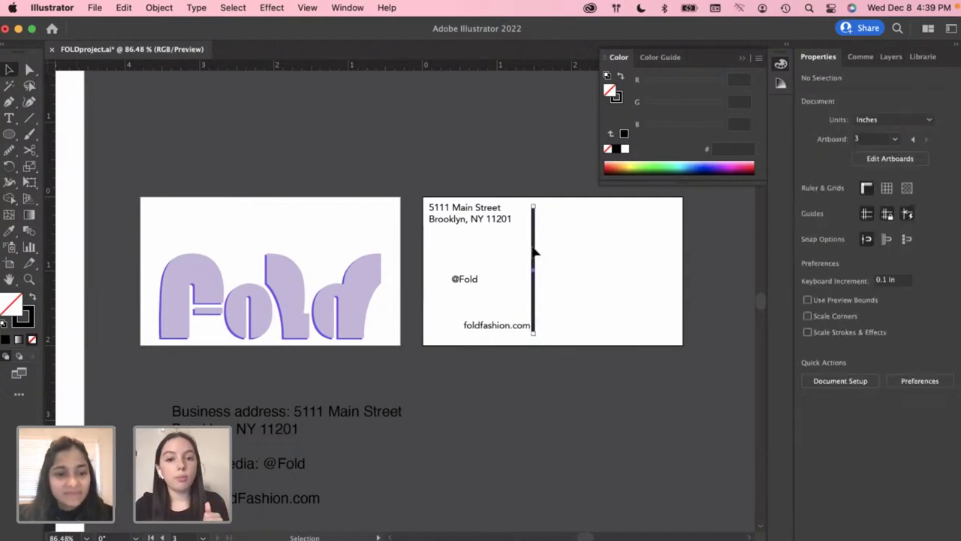
Shift the divider line slightly right and keep its stroke weight at 3 pt
left_click_drag(534, 248, 552, 255)
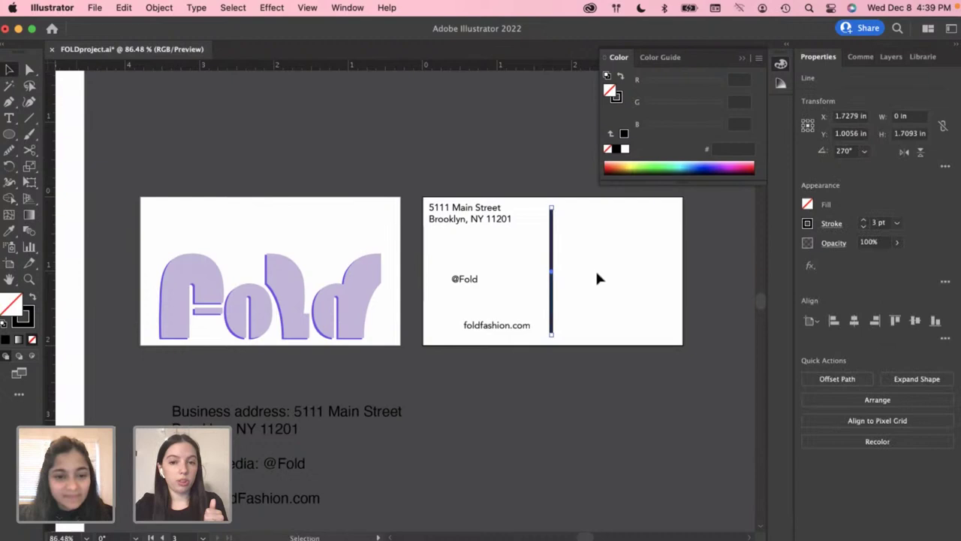
left_click(536, 385)
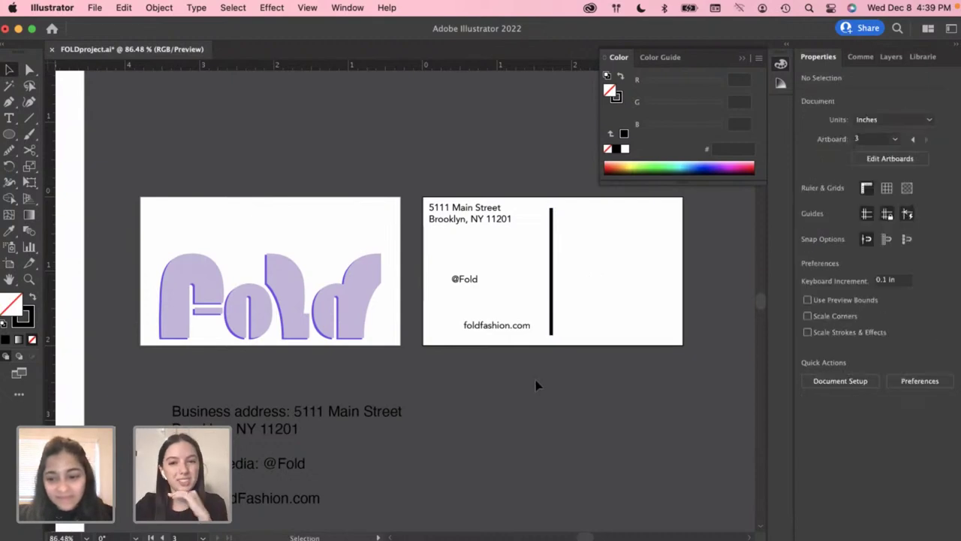
left_click(552, 282)
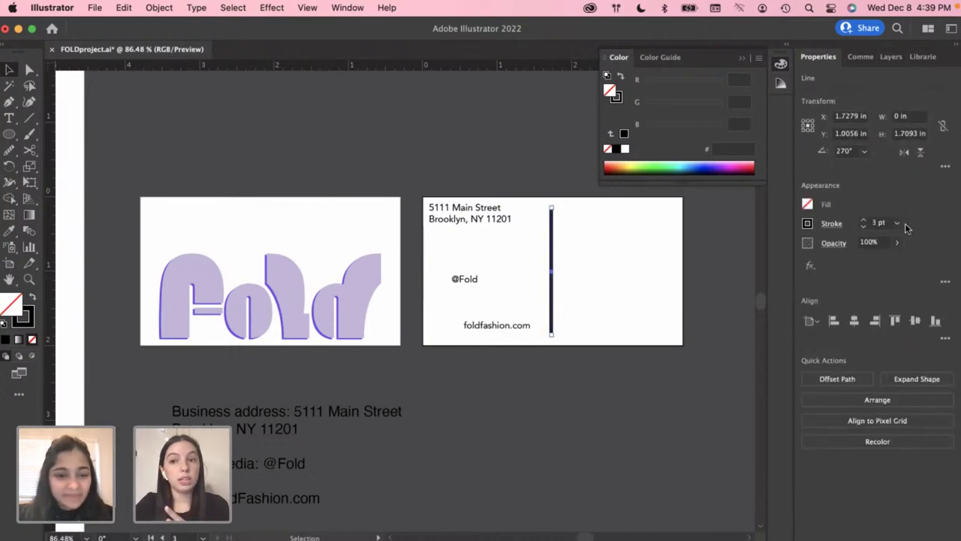
left_click(898, 223)
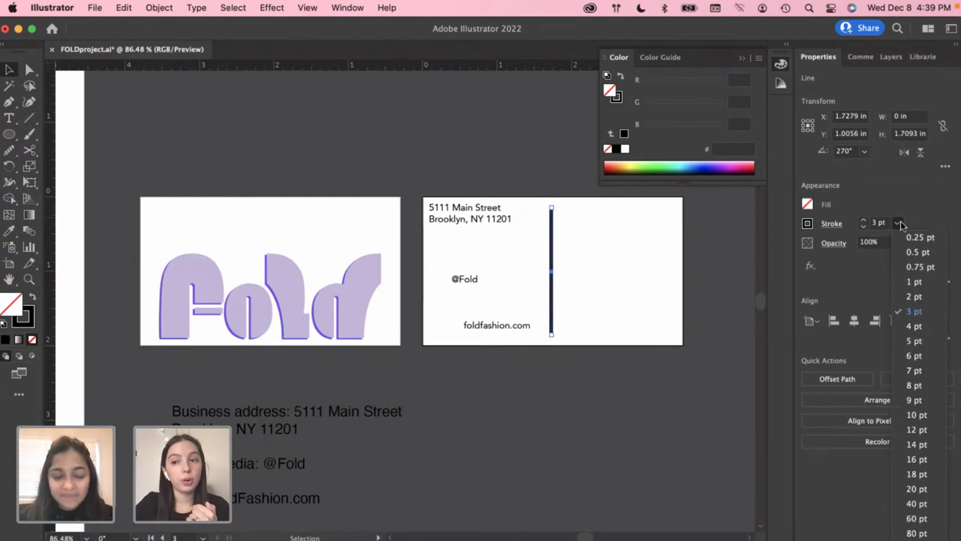
left_click(900, 224)
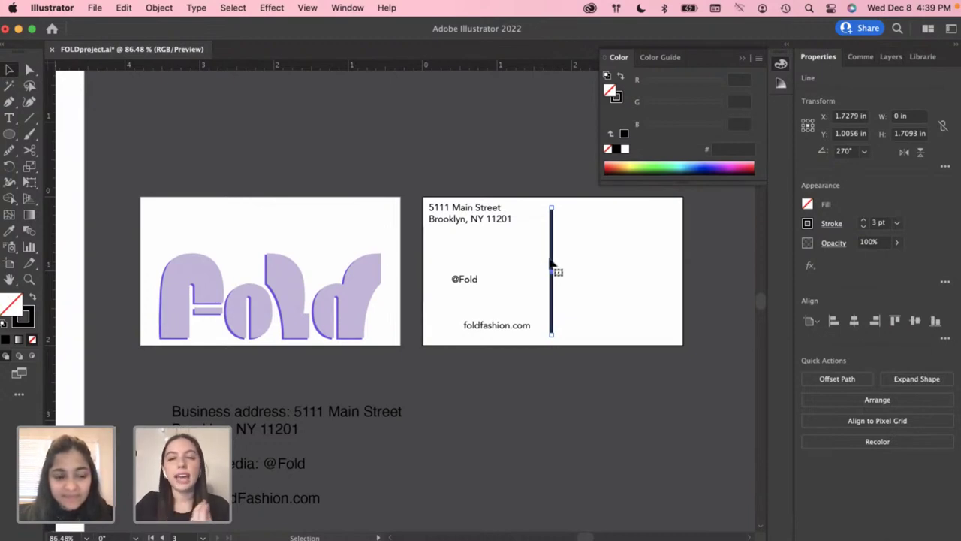
left_click(505, 281)
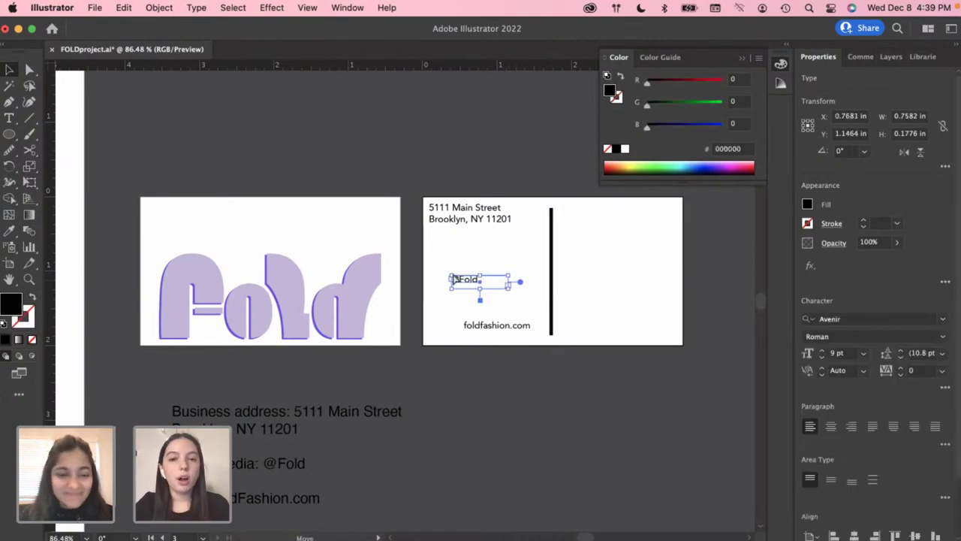
left_click_drag(478, 281, 459, 275)
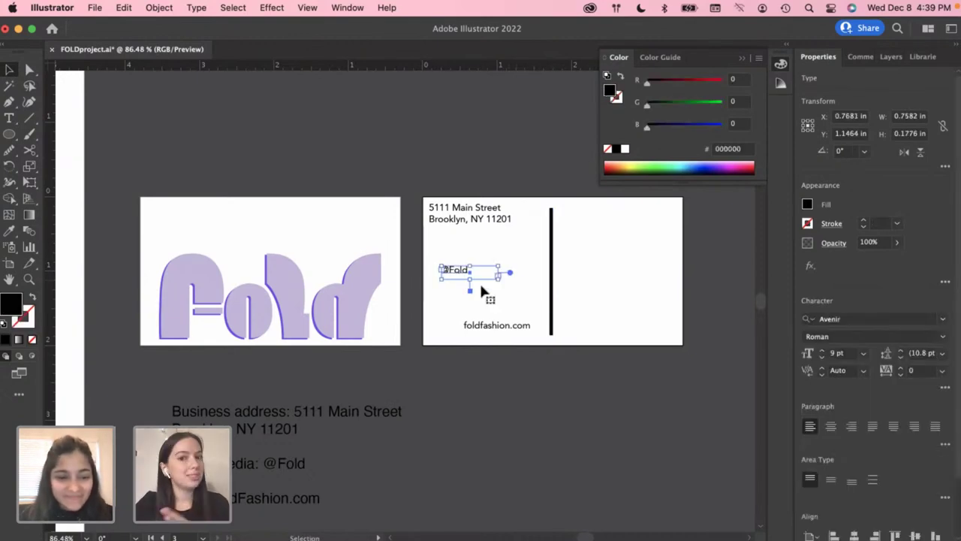
left_click(581, 306)
left_click_drag(508, 330, 471, 331)
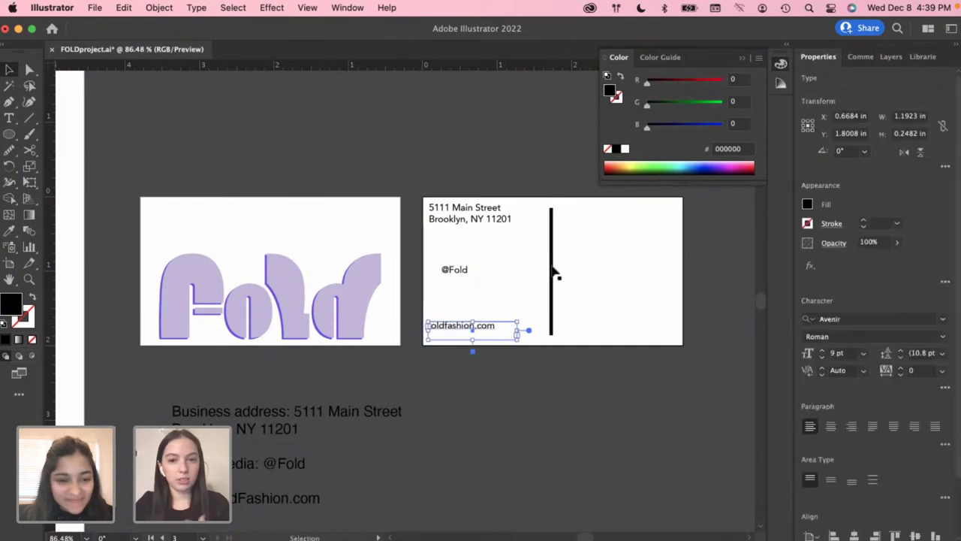
left_click_drag(554, 272, 528, 270)
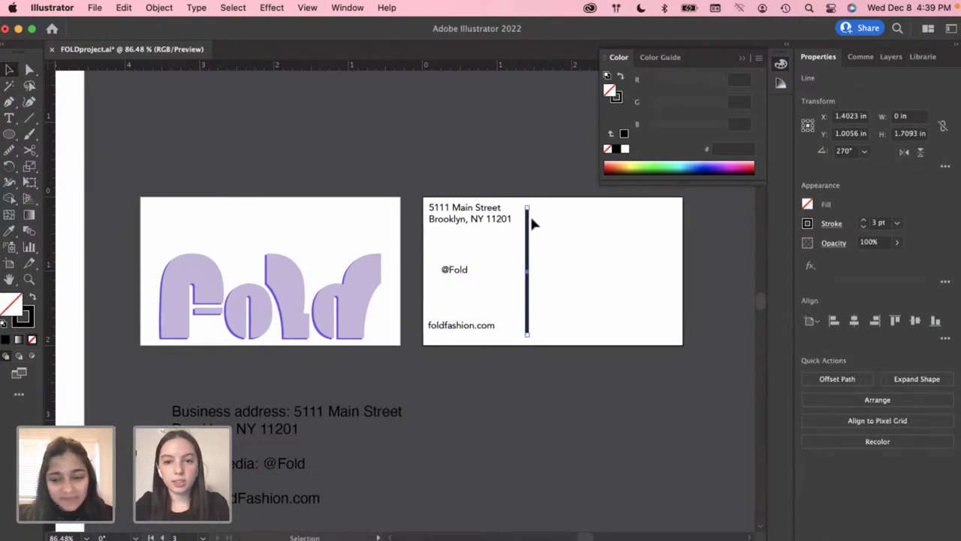
left_click(554, 255)
left_click(527, 262)
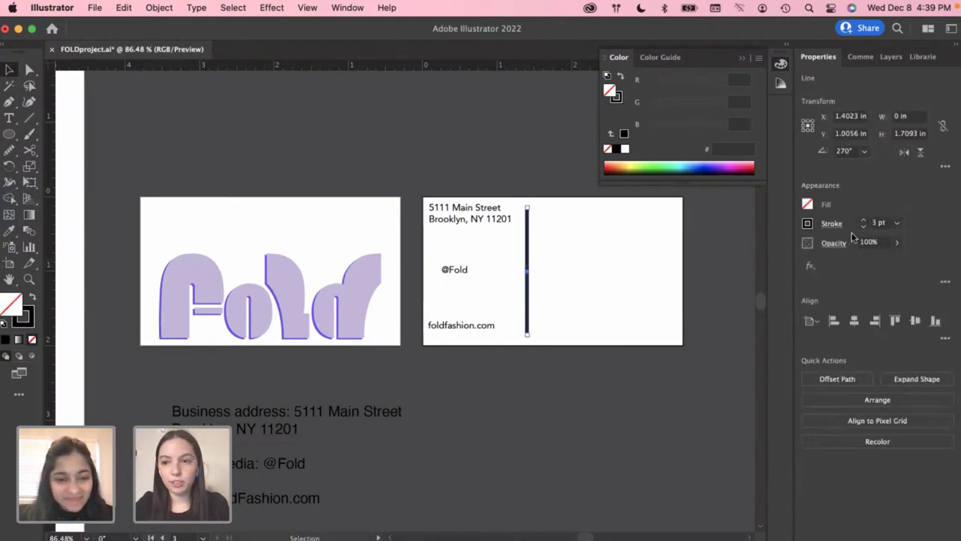
left_click(640, 254)
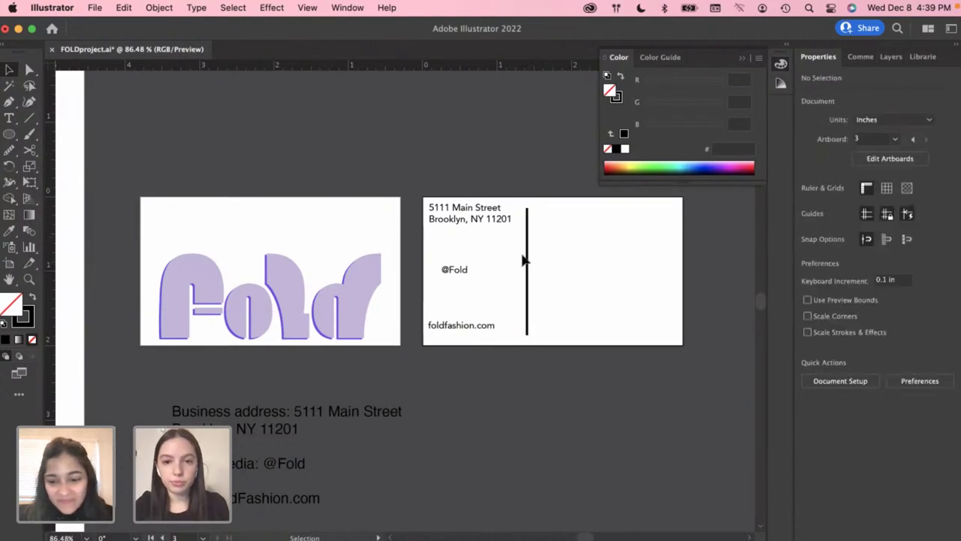
Align the divider line to horizontal and vertical centre of the back card (X 1.75 in, Y 1 in)
left_click_drag(528, 262, 525, 257)
left_click(154, 9)
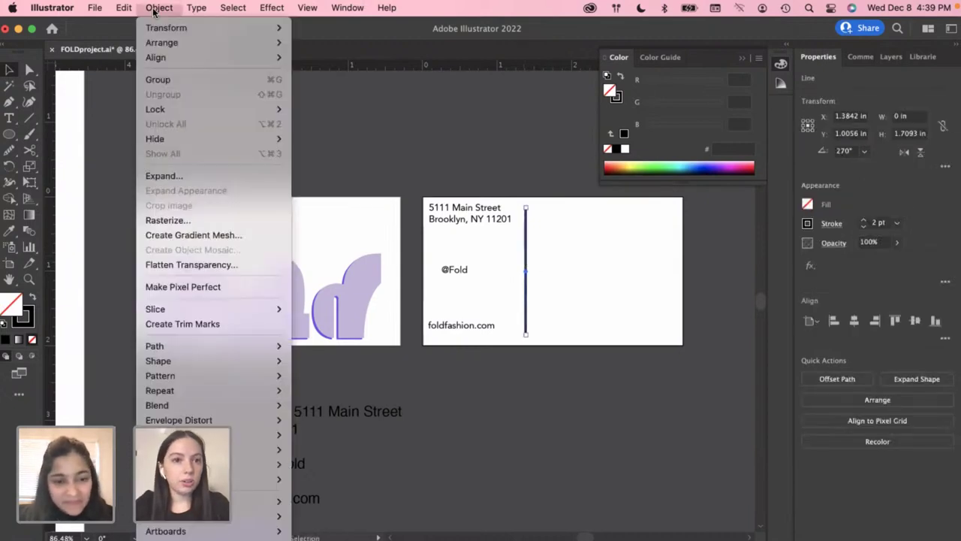
mouse_move(164, 59)
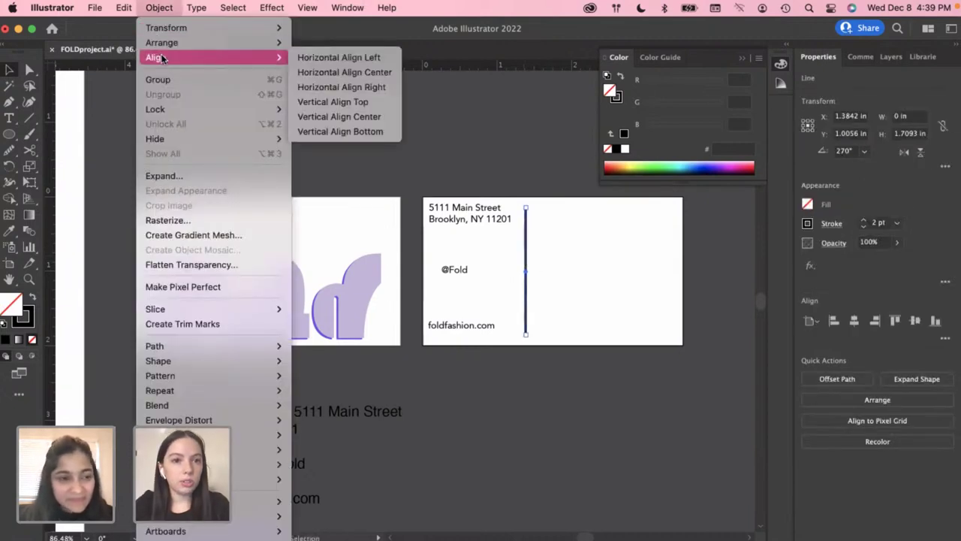
left_click(332, 73)
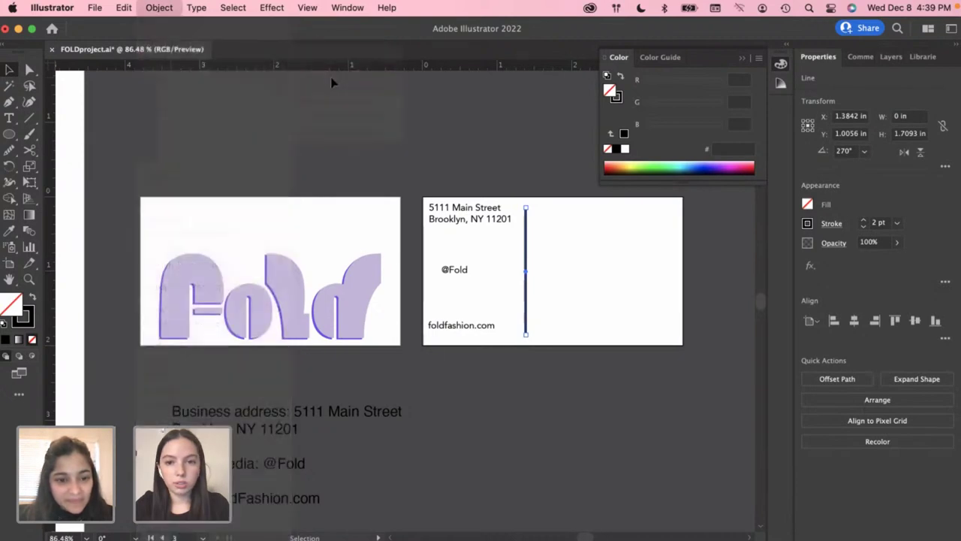
left_click(157, 9)
mouse_move(173, 57)
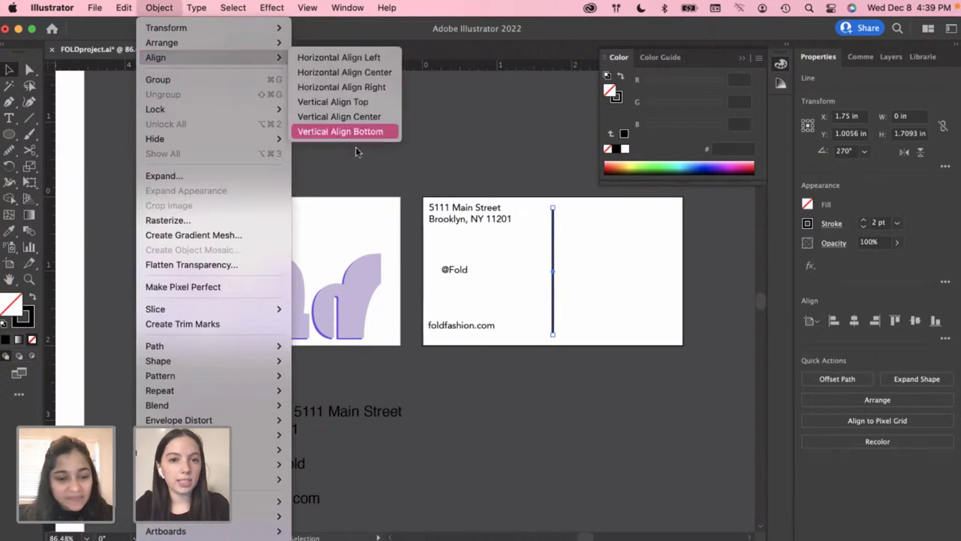
left_click(340, 118)
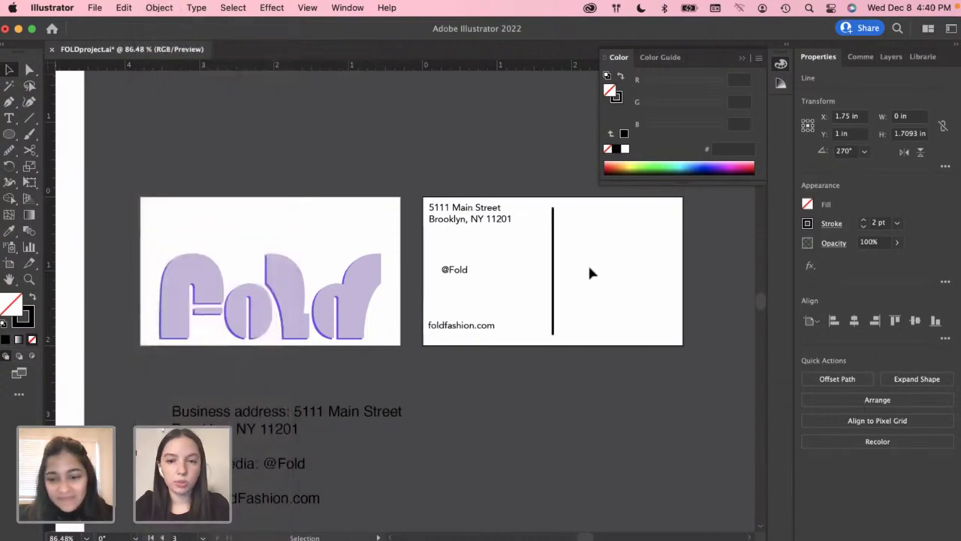
left_click(589, 273)
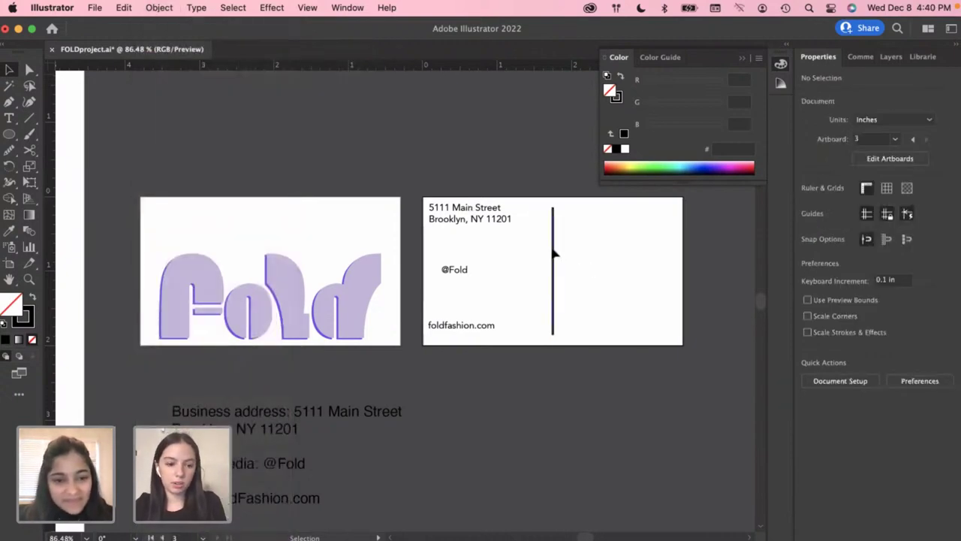
Move the divider line left so it sits beside the address text
left_click_drag(552, 254, 517, 247)
left_click(597, 266)
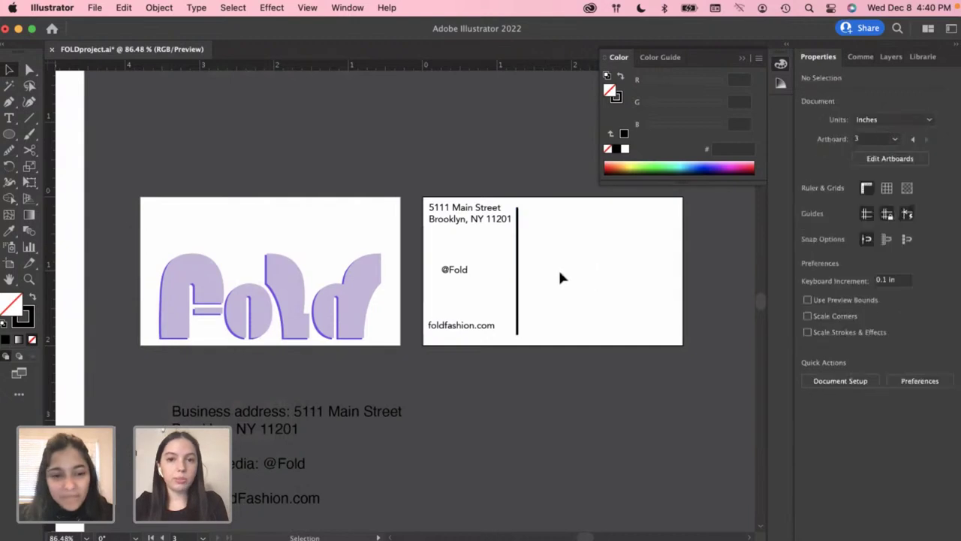
left_click(518, 260)
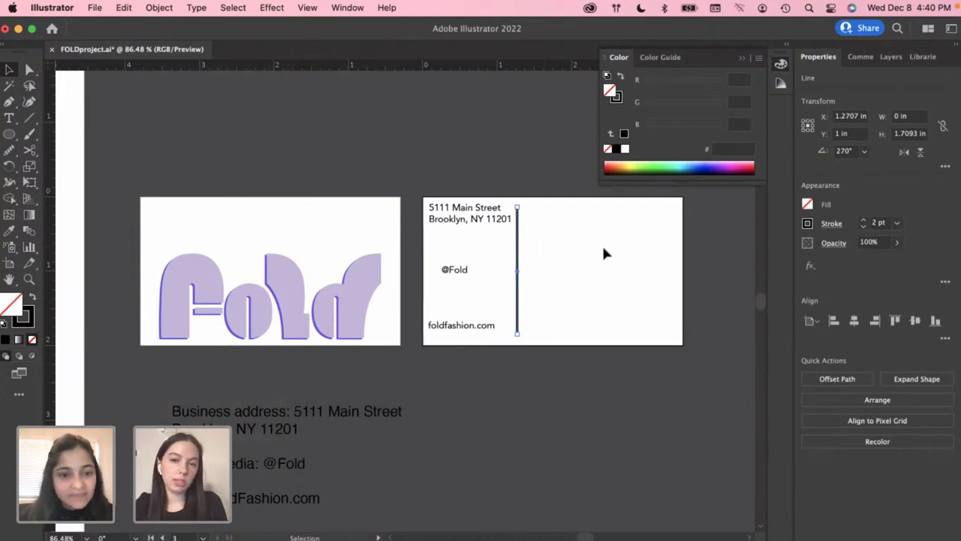
left_click(567, 276)
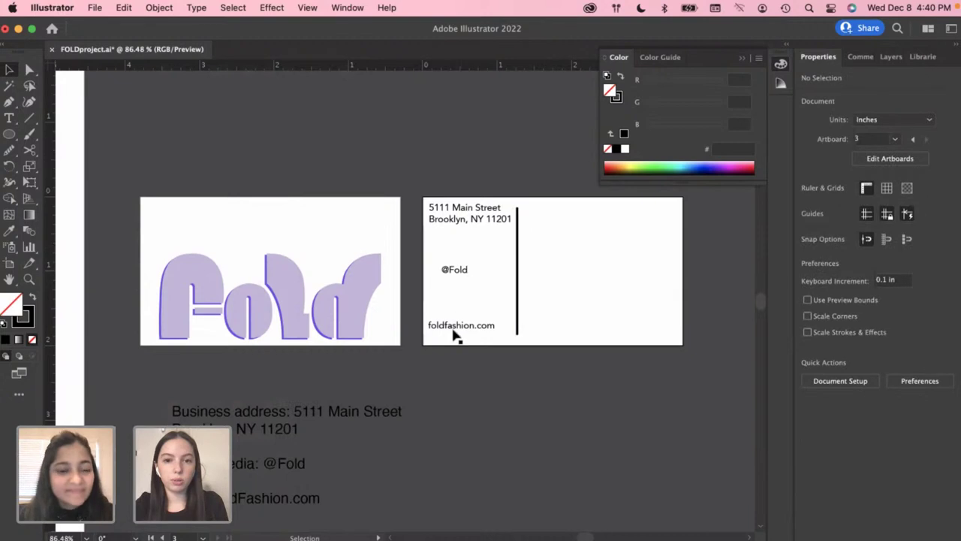
Place foldfashion.com in the back card's bottom-right corner
left_click_drag(454, 334, 630, 335)
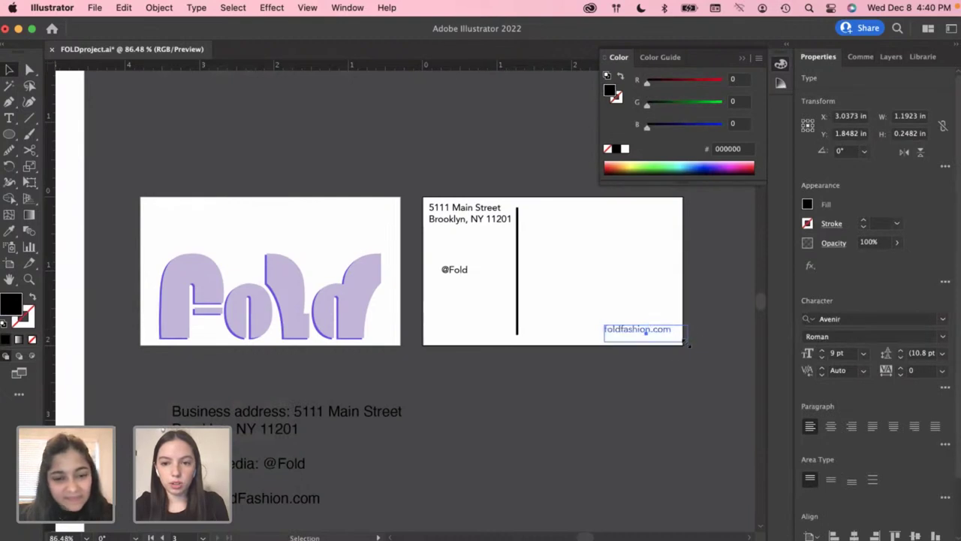
left_click(638, 311)
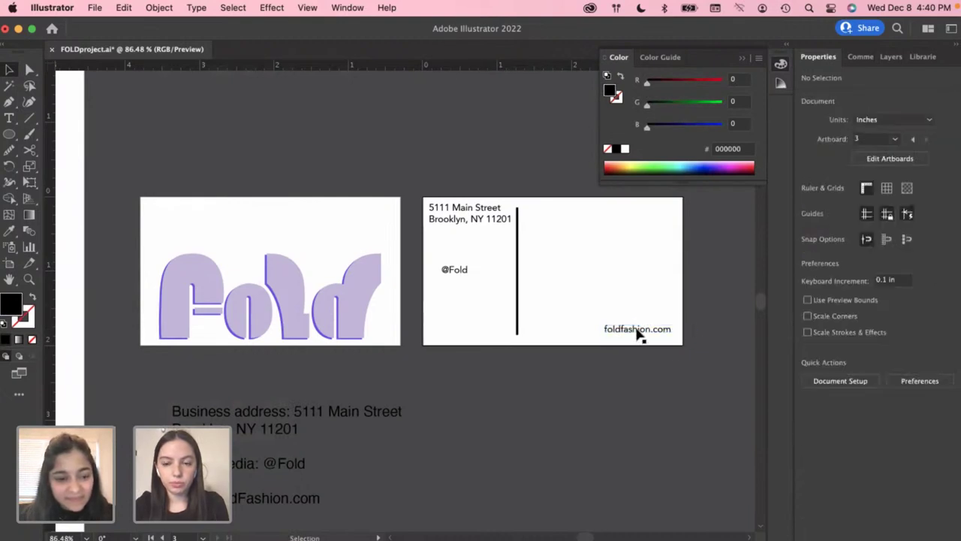
left_click_drag(637, 333, 643, 335)
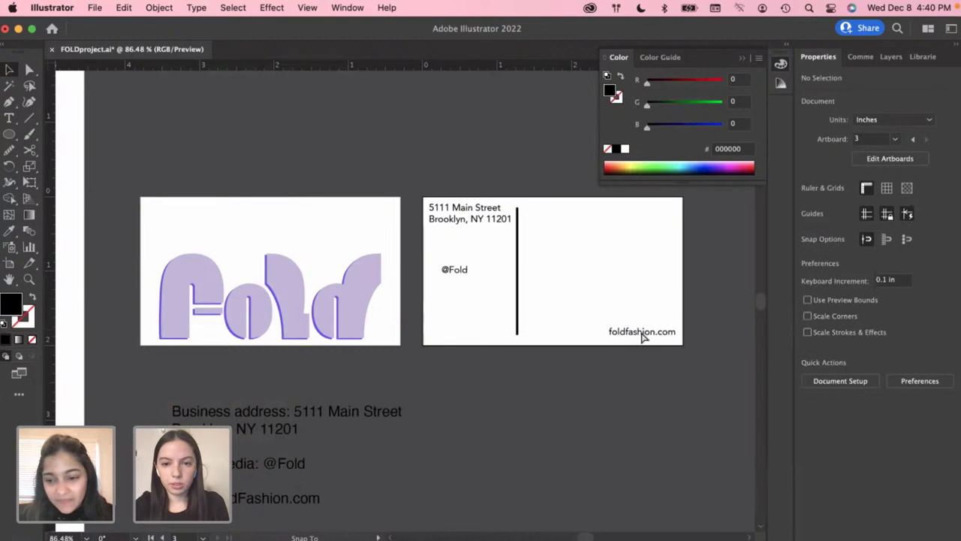
left_click(613, 289)
scroll(612, 288, "up", 5)
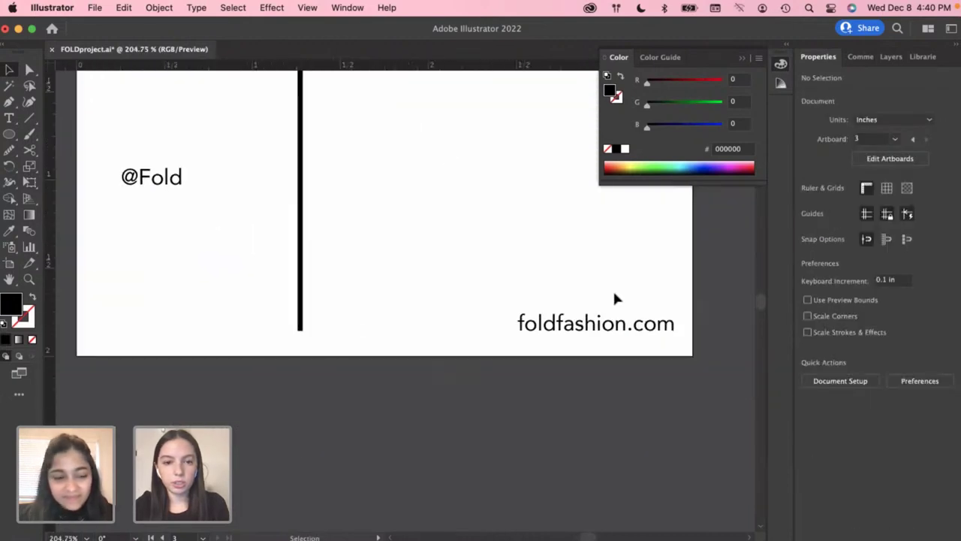
Add a horizontal guide near the card's bottom and snap foldfashion.com onto it
left_click_drag(377, 69, 408, 334)
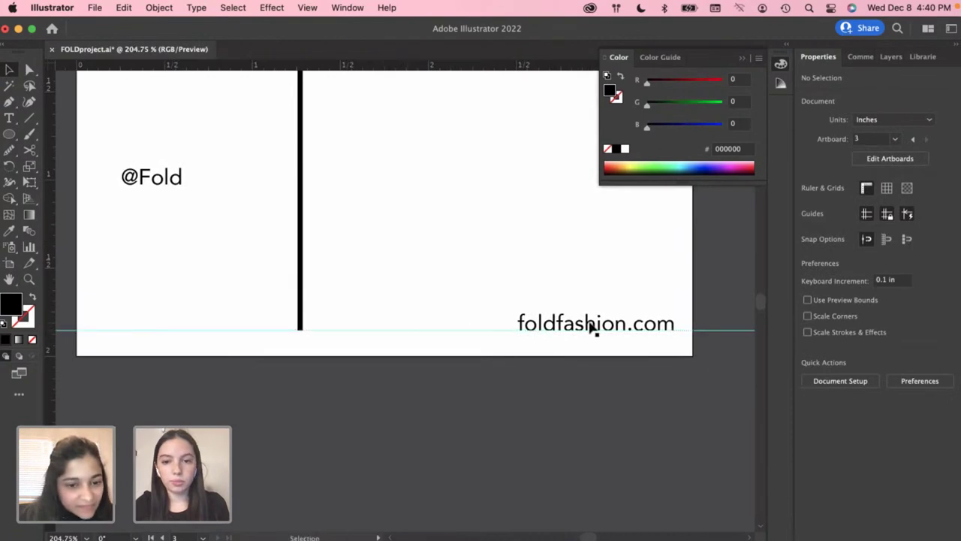
left_click_drag(590, 325, 580, 324)
left_click(424, 272)
scroll(424, 271, "down", 5)
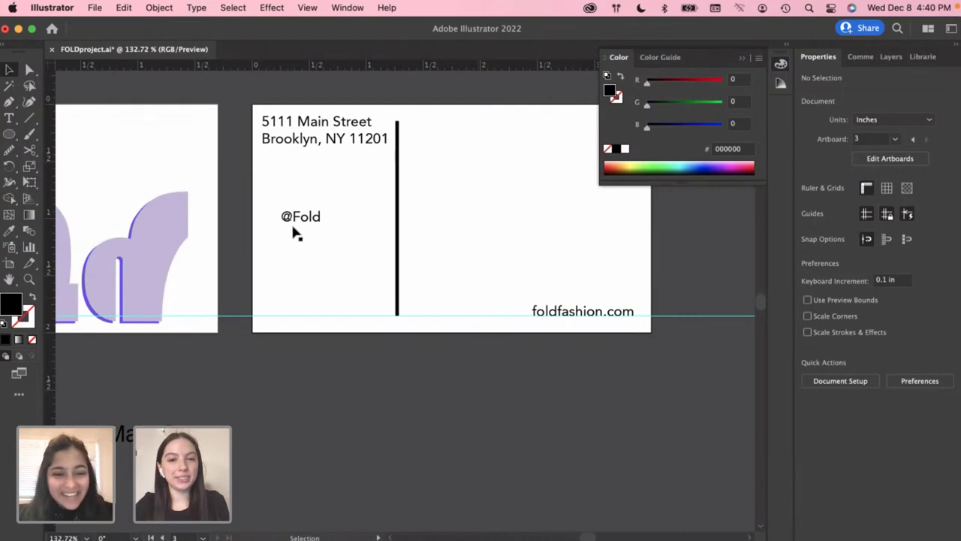
scroll(307, 223, "left", 2)
scroll(307, 224, "up", 1)
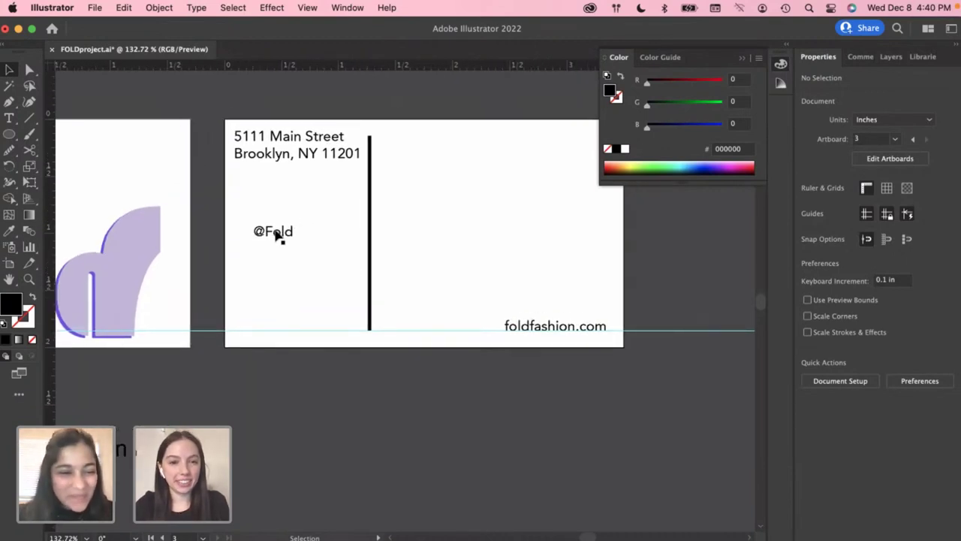
left_click_drag(274, 238, 259, 326)
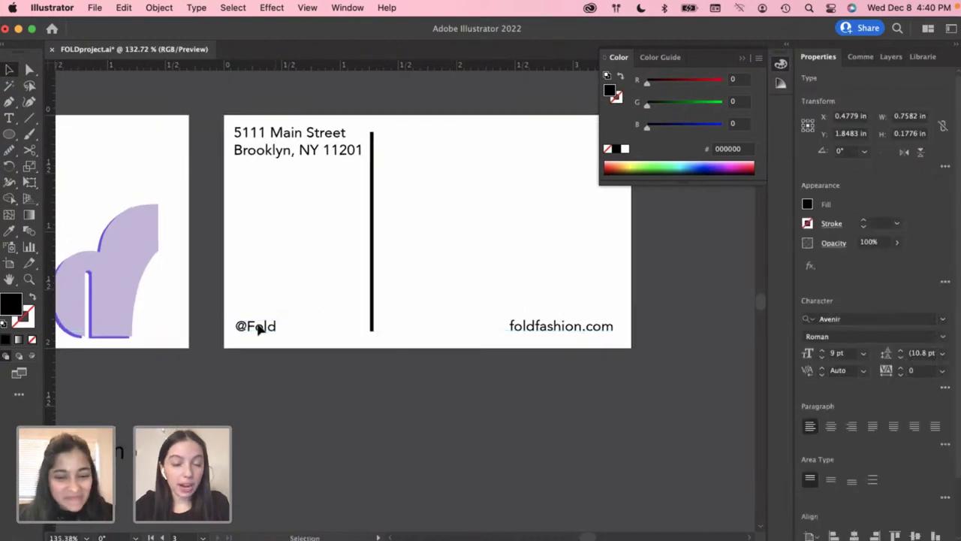
scroll(259, 326, "up", 6)
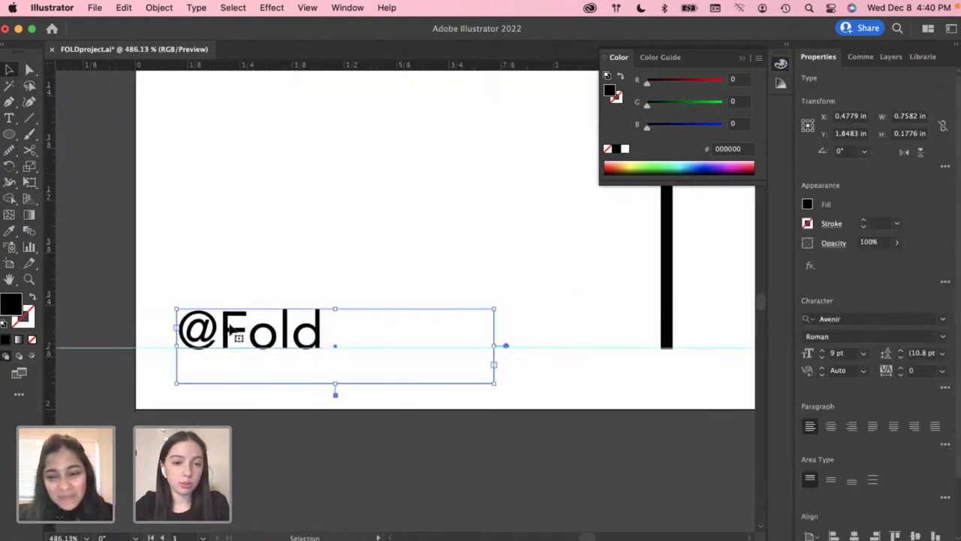
left_click_drag(234, 332, 229, 327)
left_click(285, 261)
scroll(286, 260, "down", 5)
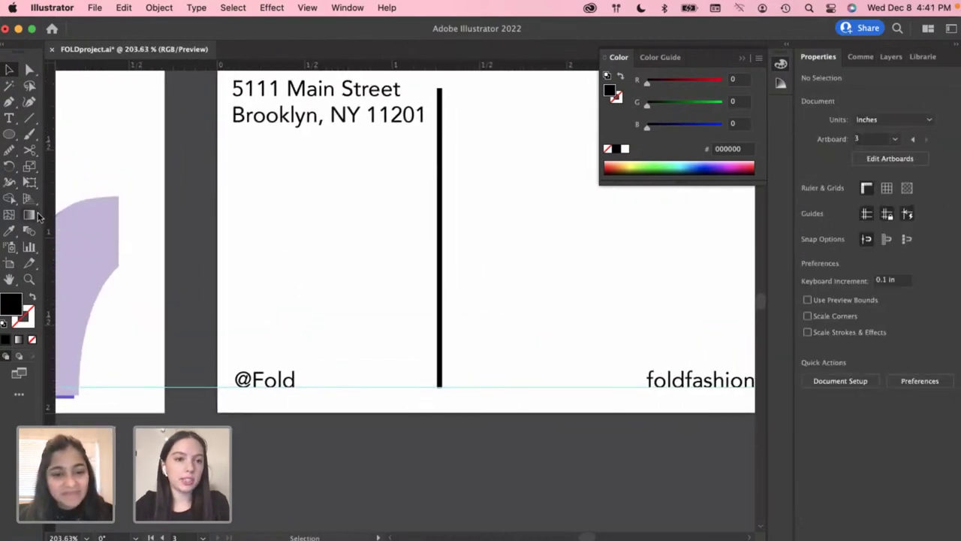
left_click_drag(48, 216, 233, 212)
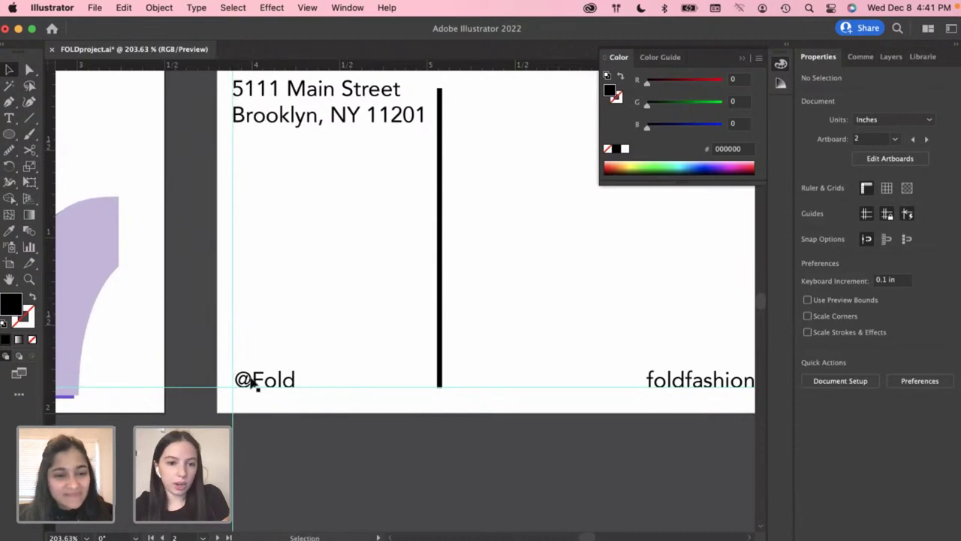
scroll(252, 381, "up", 3)
left_click_drag(235, 382, 231, 382)
left_click(293, 334)
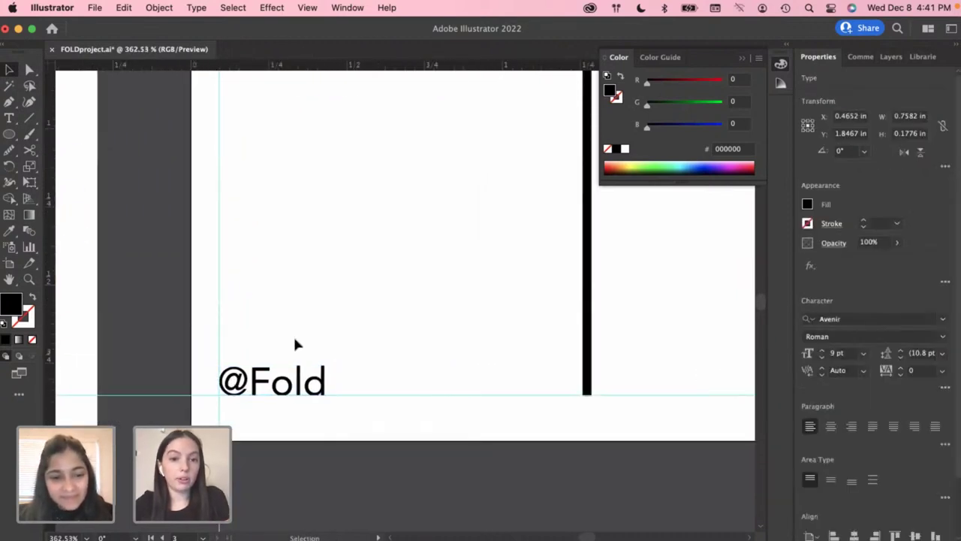
scroll(293, 334, "down", 5)
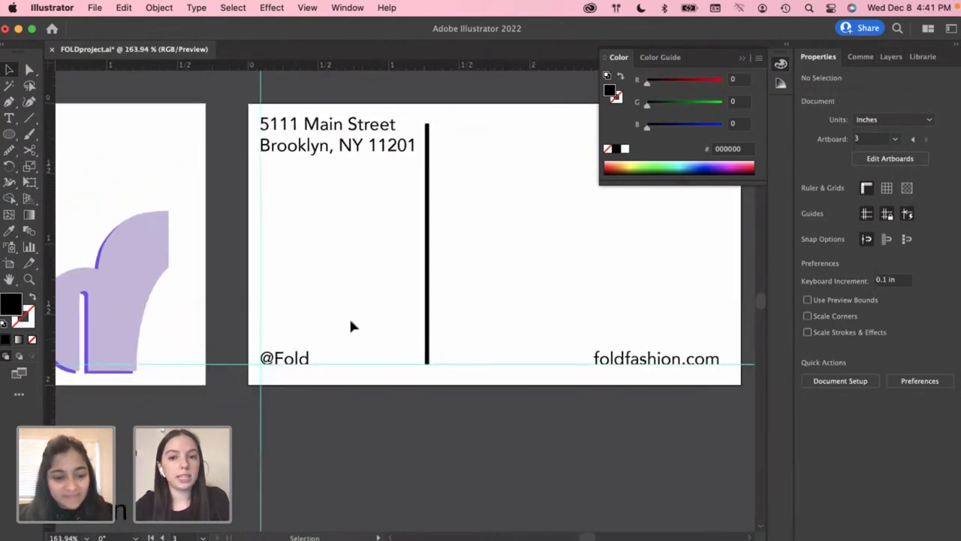
scroll(350, 325, "down", 2)
scroll(350, 325, "right", 1)
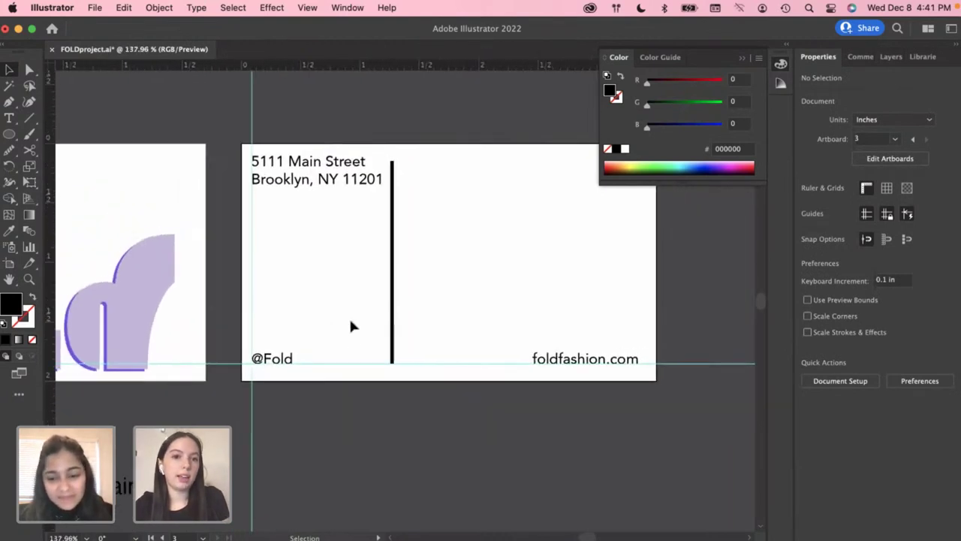
scroll(349, 325, "right", 2)
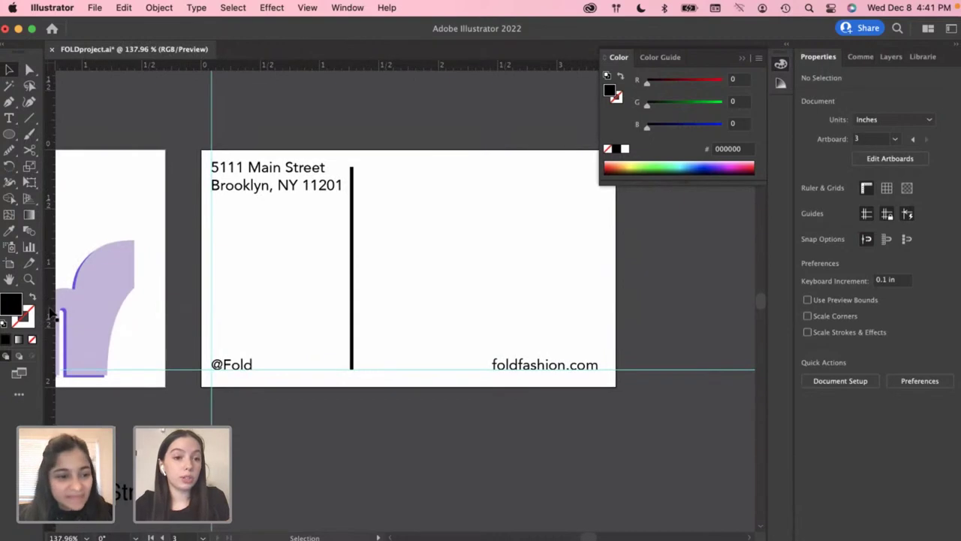
scroll(382, 284, "up", 3)
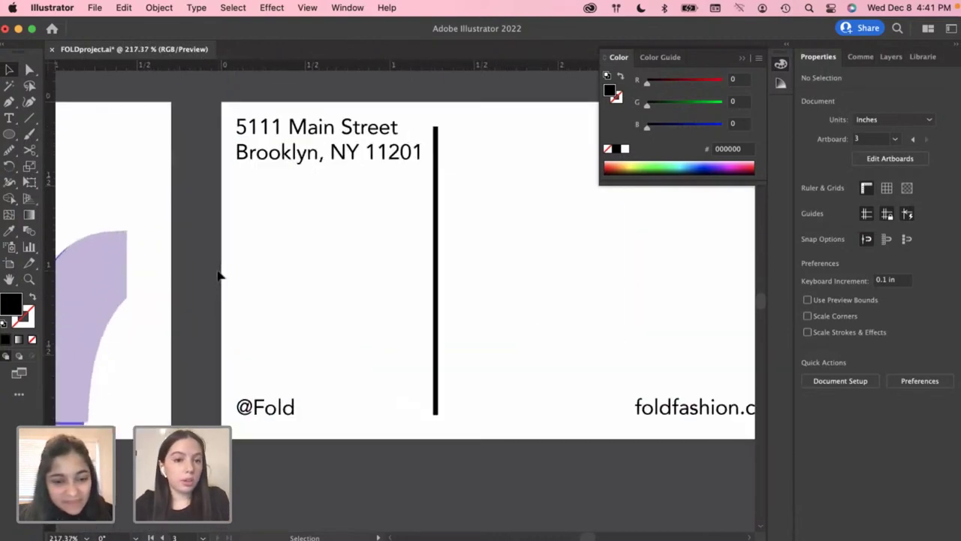
scroll(218, 275, "up", 1)
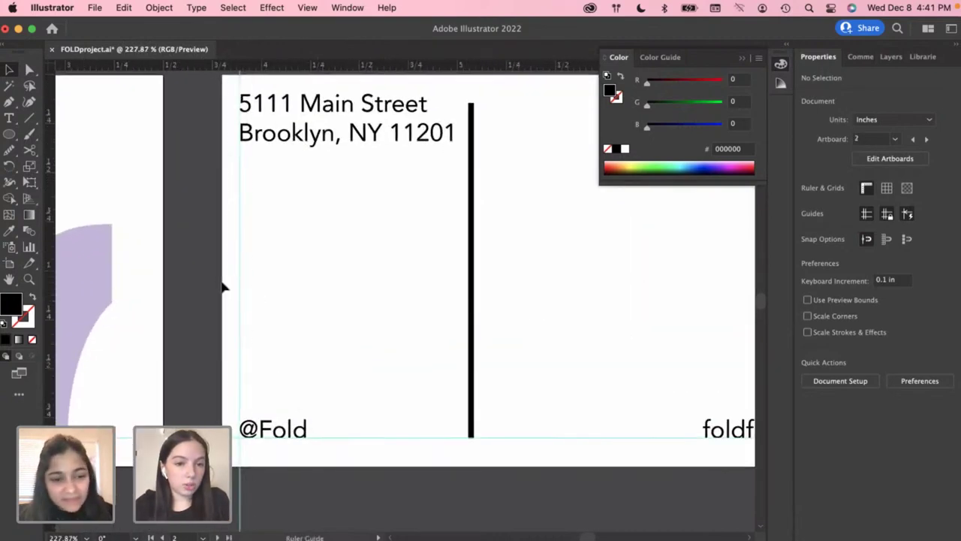
scroll(222, 282, "down", 3)
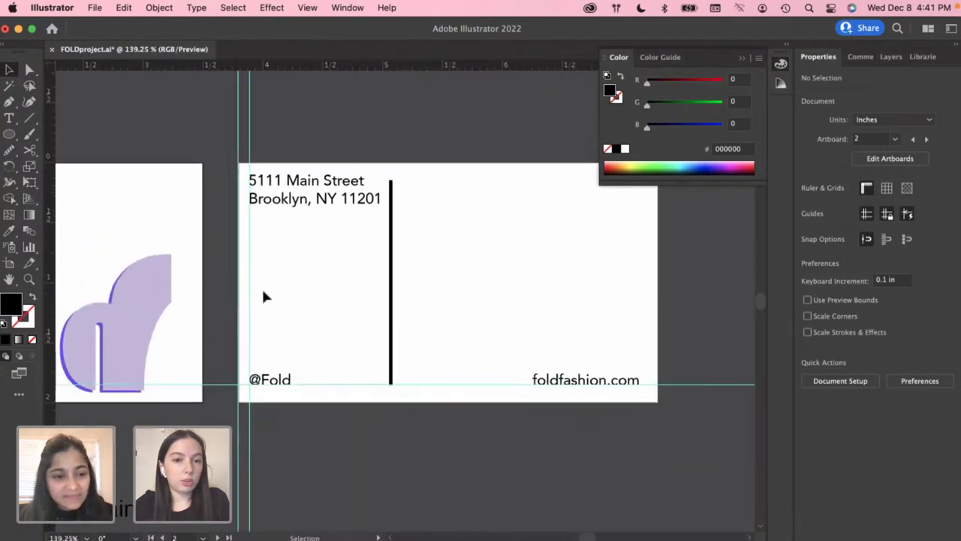
Copy the left margin guide to the right margin and align foldfashion.com to it
left_click(265, 298)
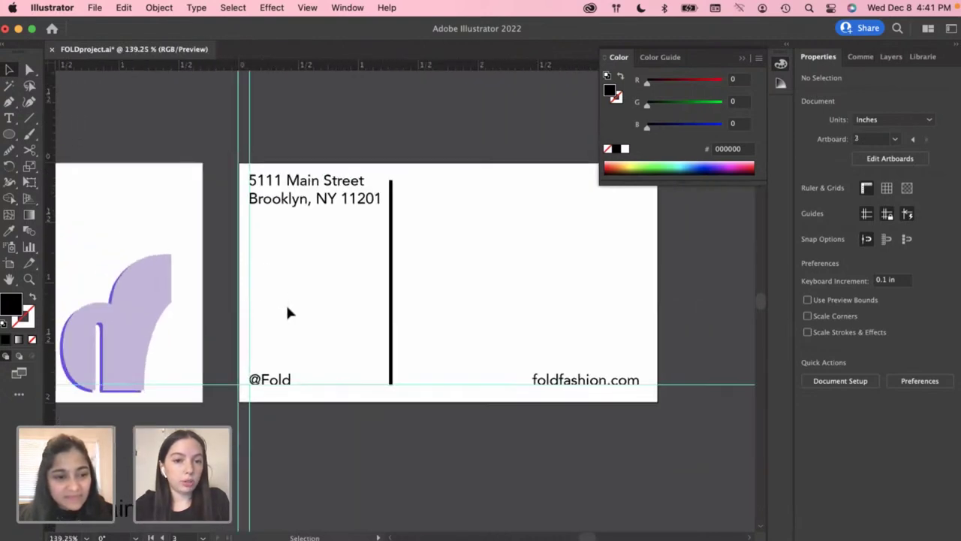
left_click(239, 299)
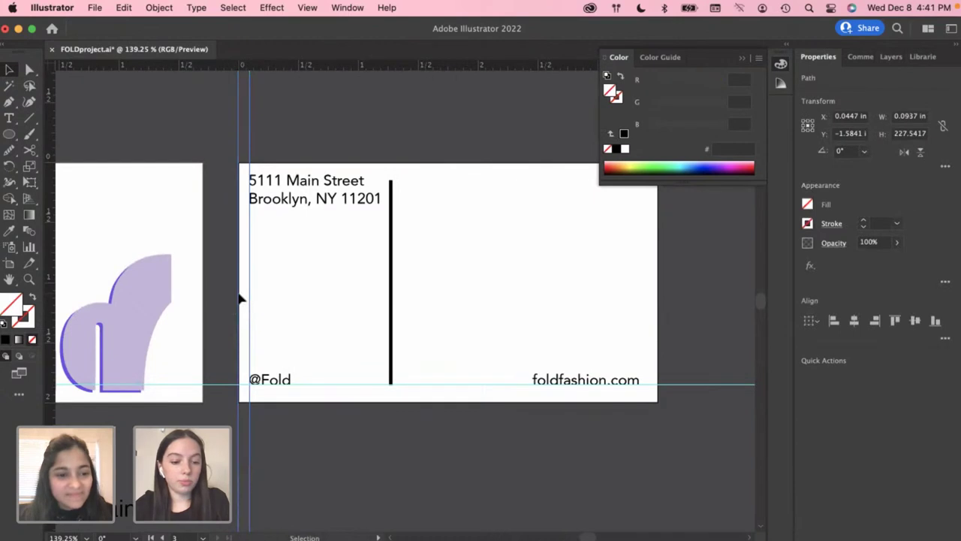
left_click_drag(240, 299, 647, 286)
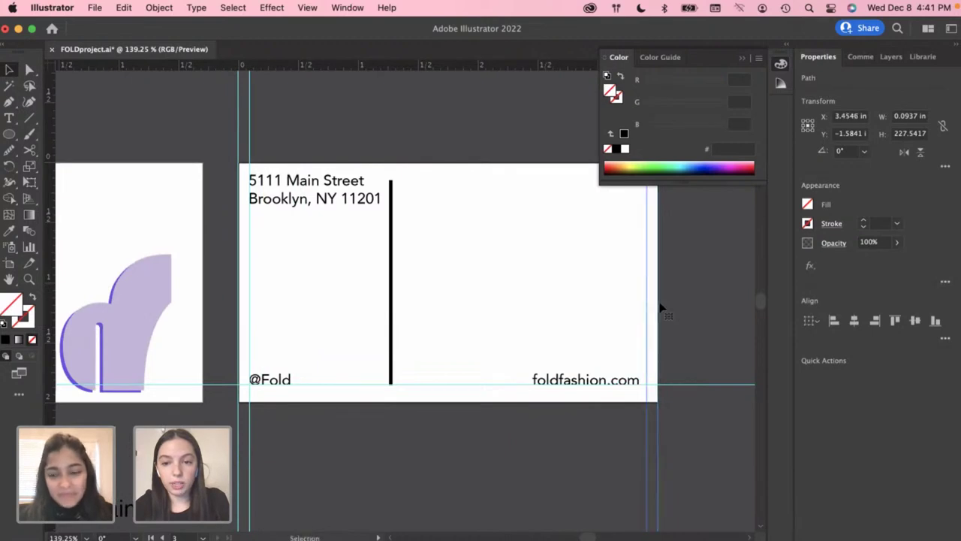
left_click_drag(601, 380, 608, 384)
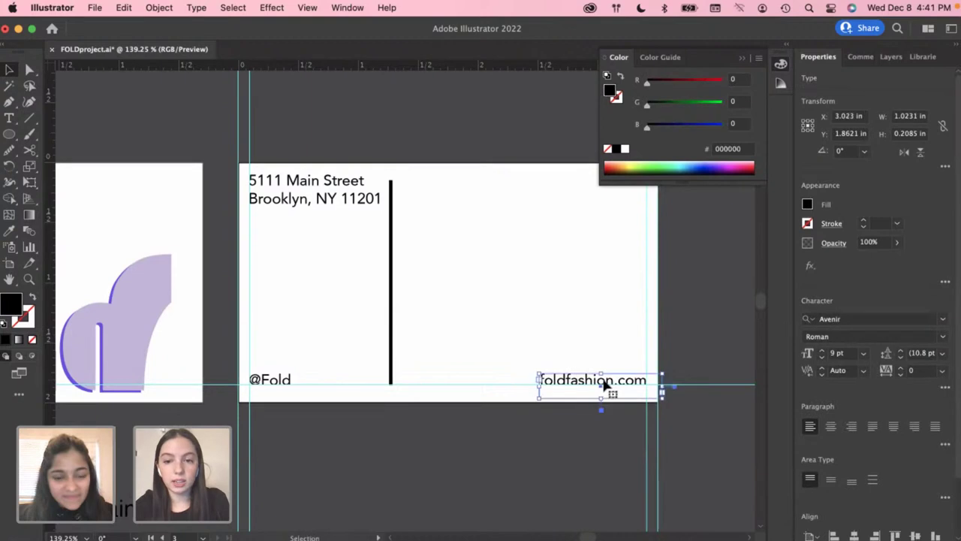
left_click(571, 332)
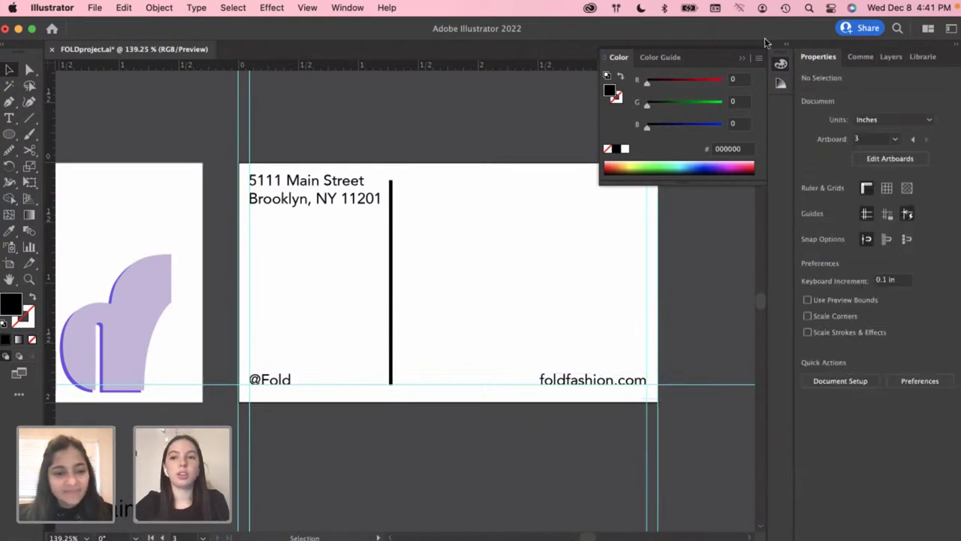
Close the floating colour controls and undo to remove a vertical guide
left_click(740, 58)
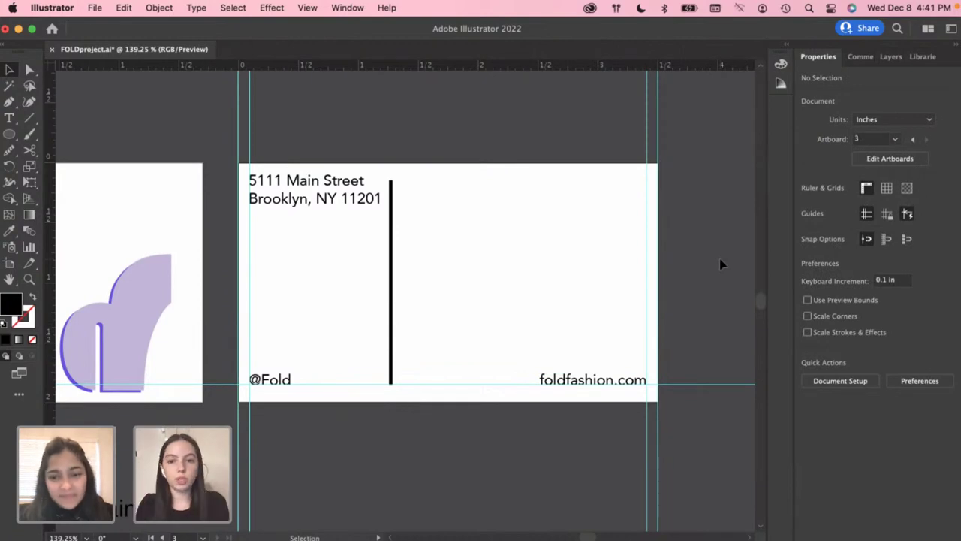
scroll(418, 251, "down", 2)
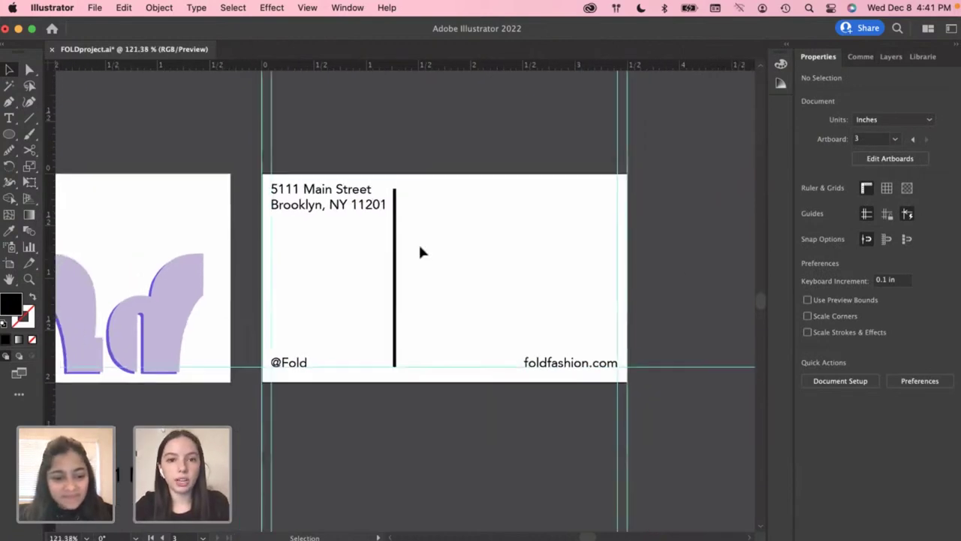
scroll(354, 389, "down", 2)
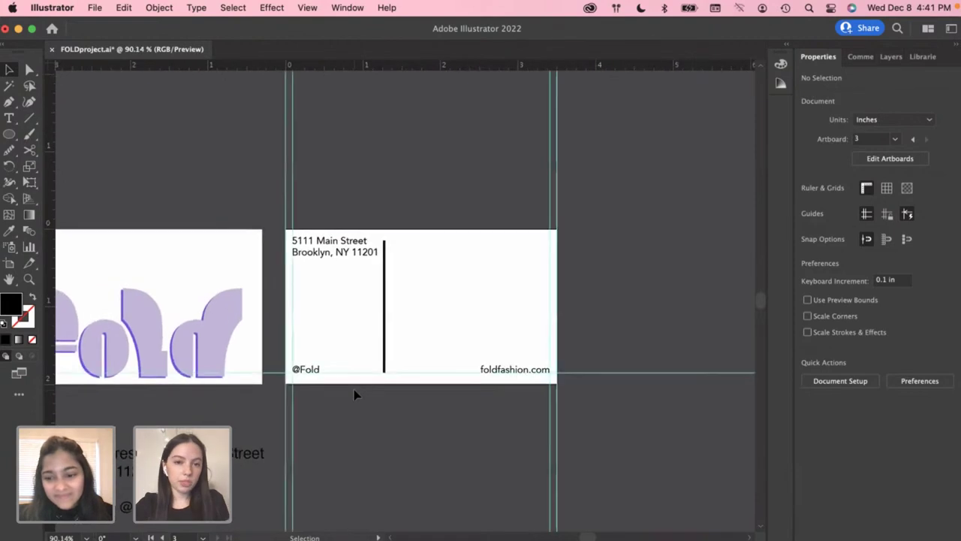
key("super+z")
Undo again to remove another vertical guide from the back card
key("super+z")
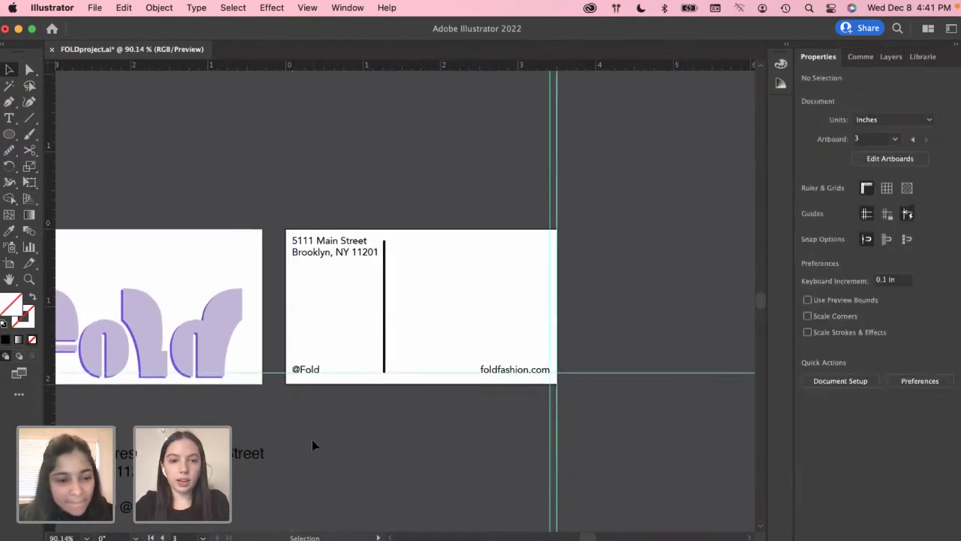
key("super+z")
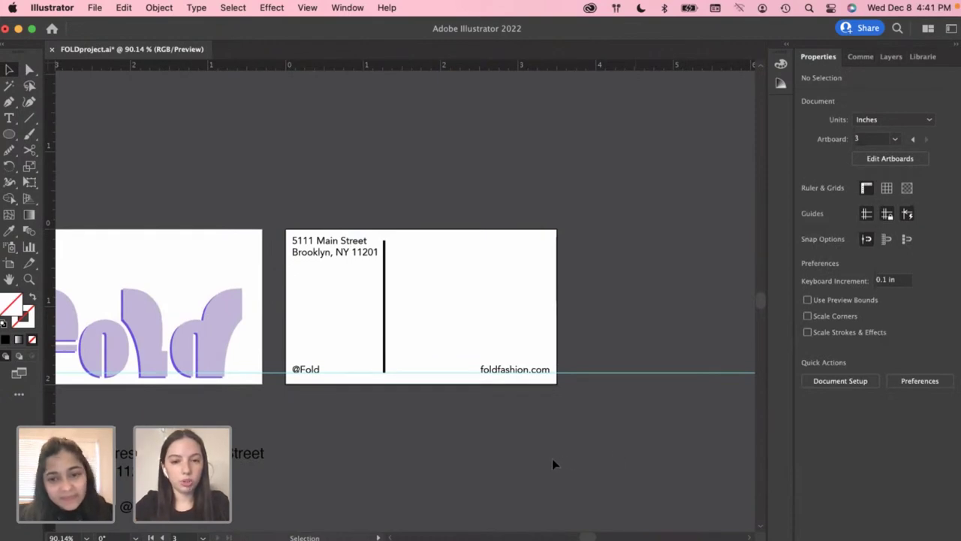
scroll(556, 458, "left", 2)
scroll(556, 463, "left", 2)
scroll(556, 463, "down", 1)
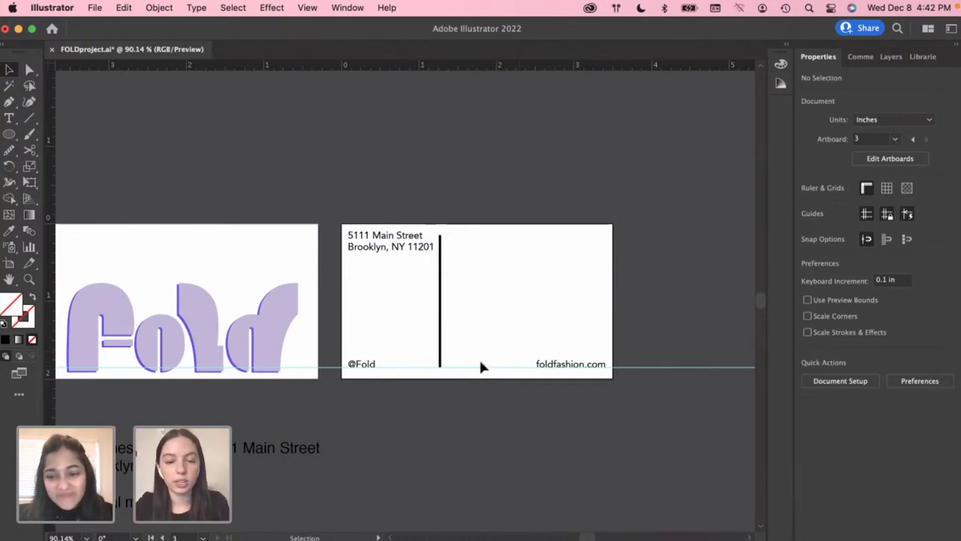
scroll(478, 359, "up", 2)
left_click_drag(516, 333, 618, 408)
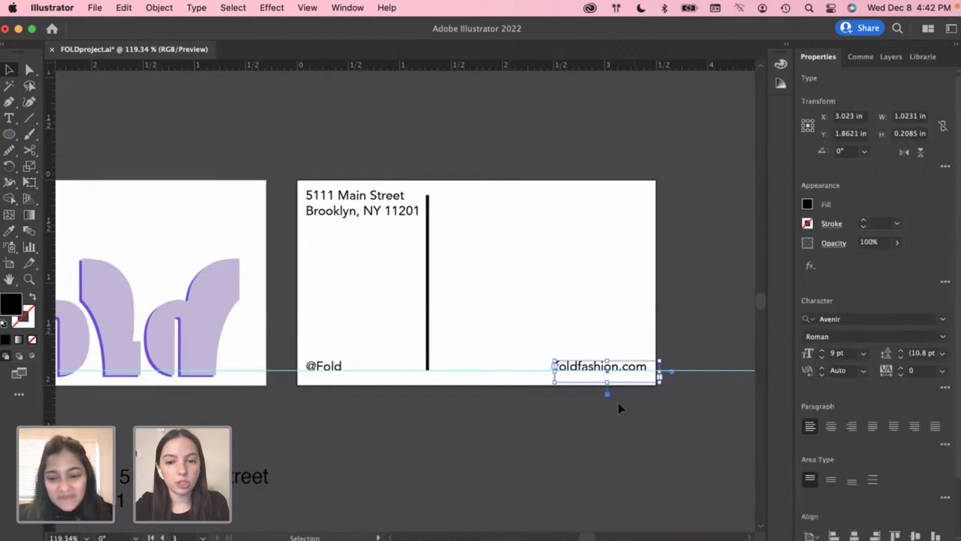
left_click(486, 311)
left_click_drag(379, 248, 586, 431)
left_click(489, 347)
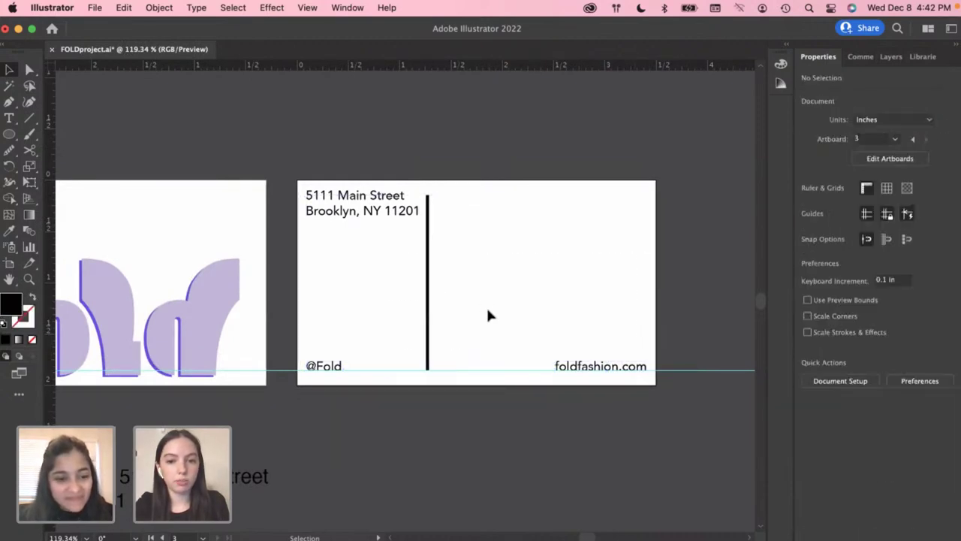
left_click_drag(487, 316, 514, 409)
left_click(473, 310)
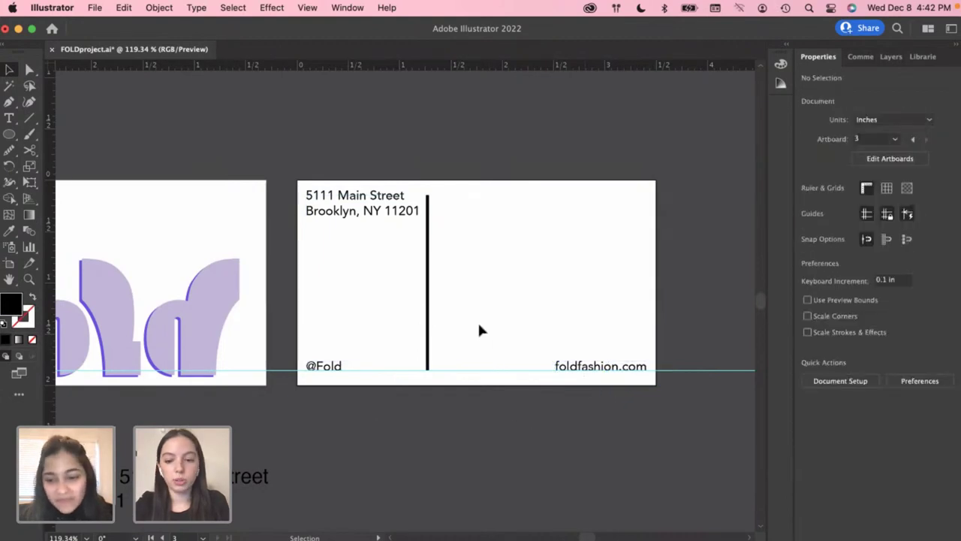
left_click_drag(399, 305, 623, 437)
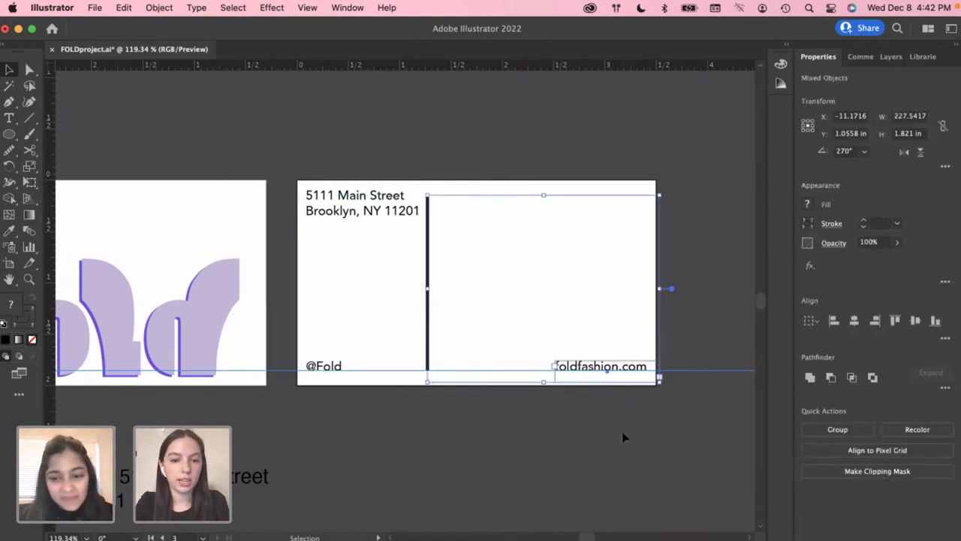
left_click(469, 431)
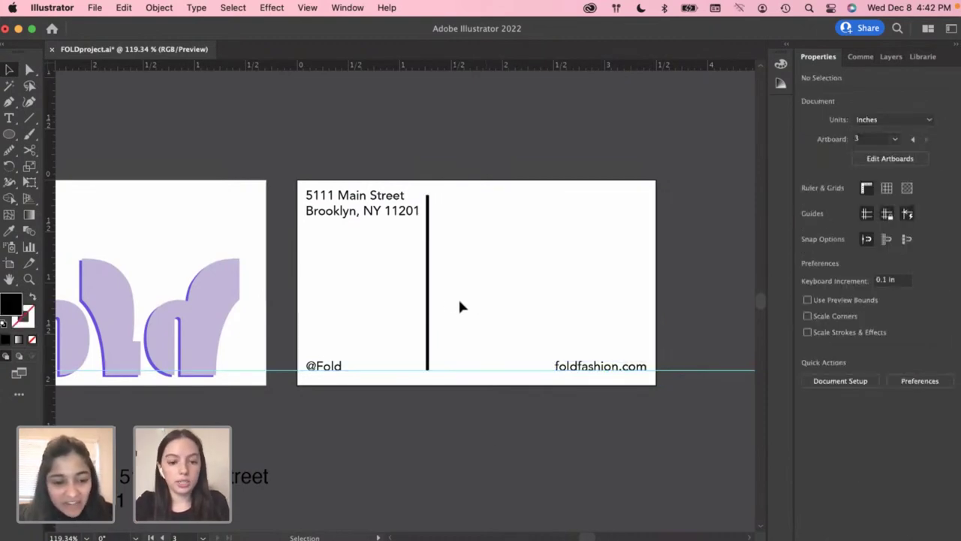
left_click_drag(393, 290, 654, 415)
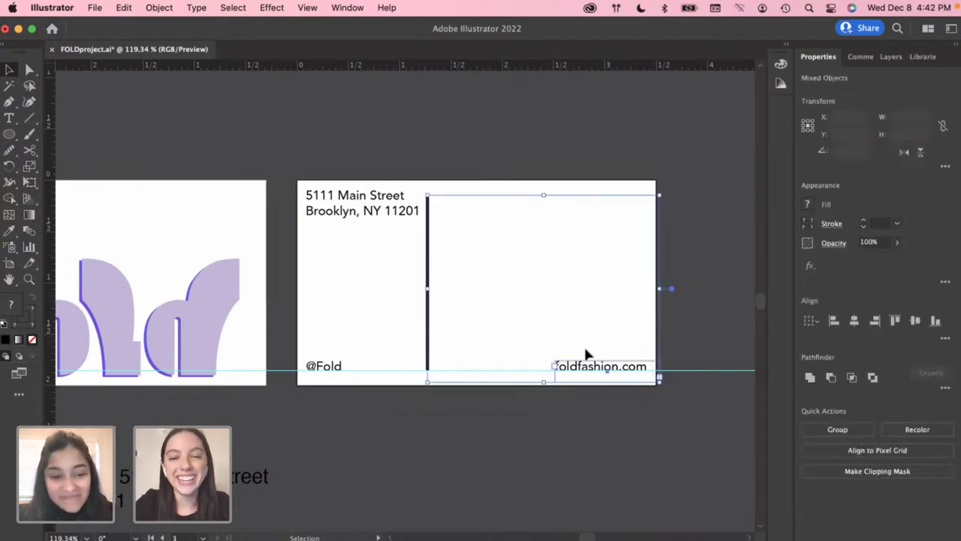
left_click(558, 325)
left_click_drag(382, 265, 641, 408)
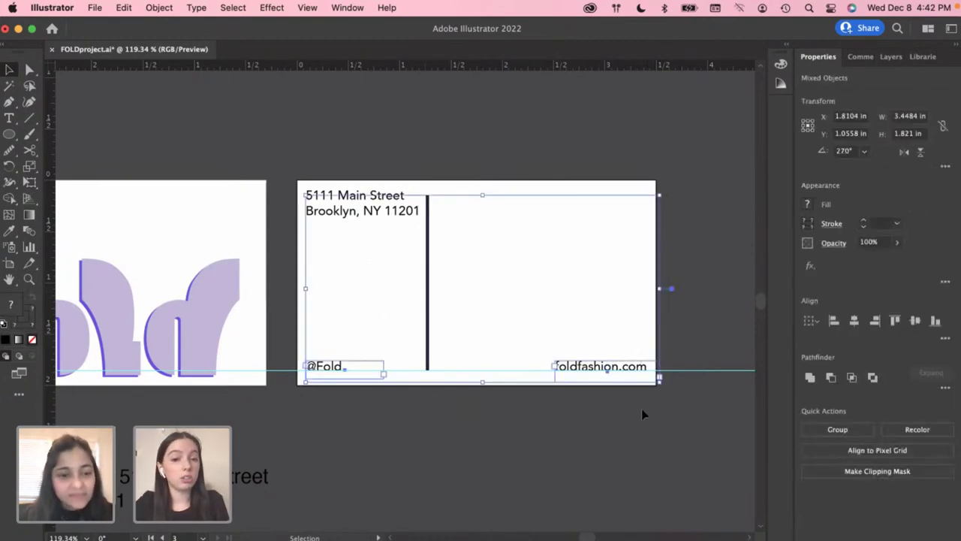
left_click(471, 310)
left_click_drag(388, 280, 633, 410)
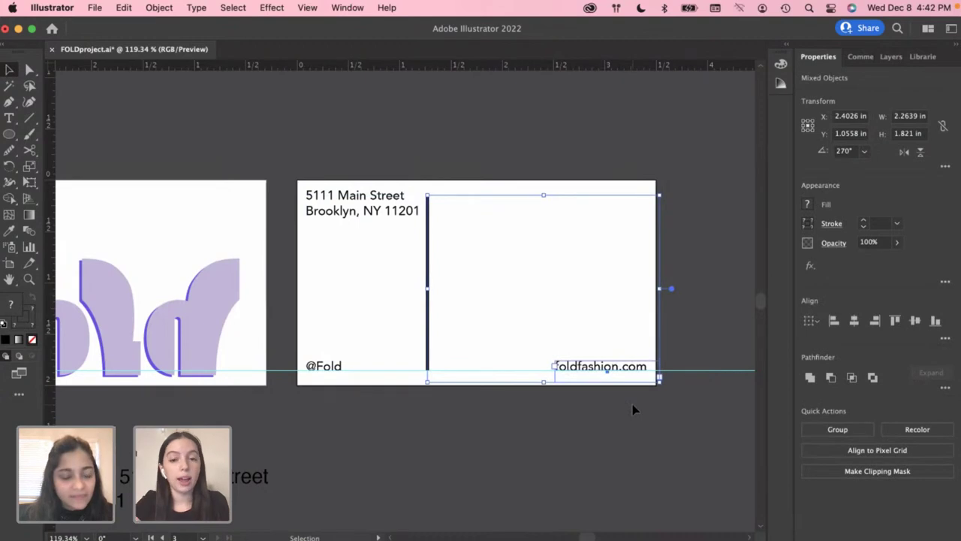
left_click(498, 321)
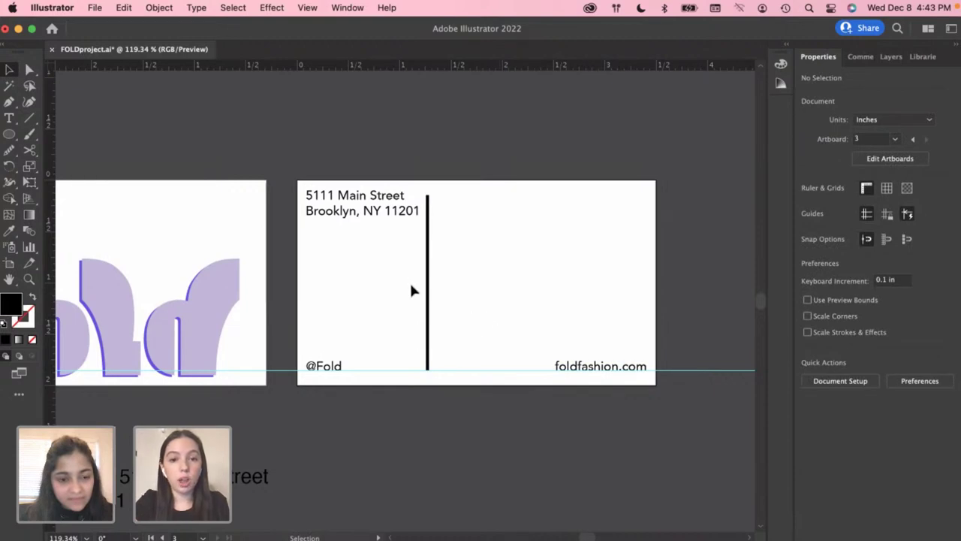
left_click_drag(415, 290, 680, 413)
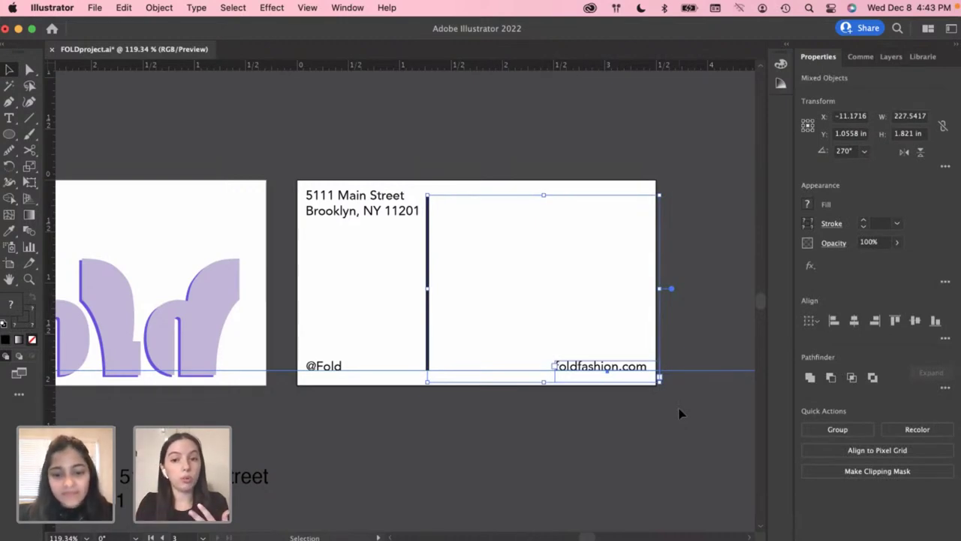
left_click(579, 330)
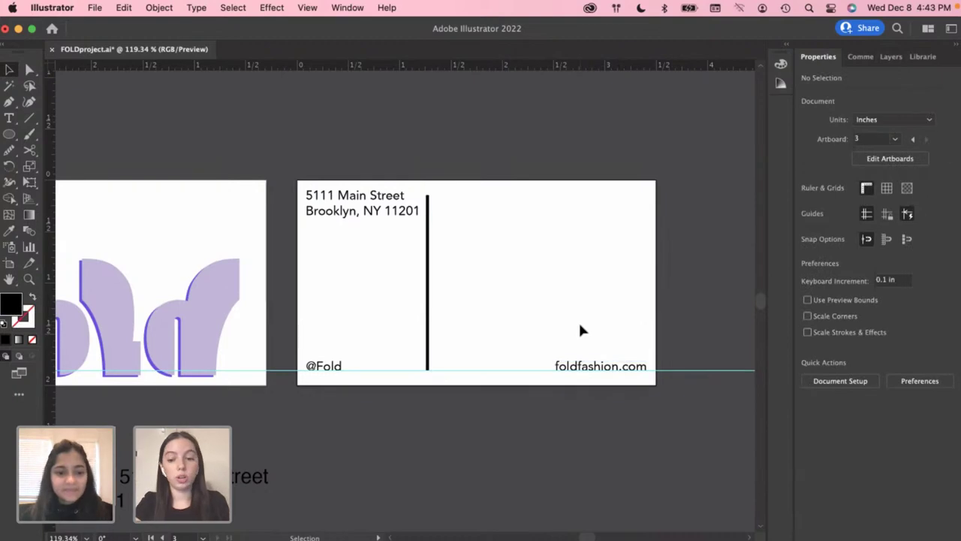
left_click_drag(411, 310, 657, 399)
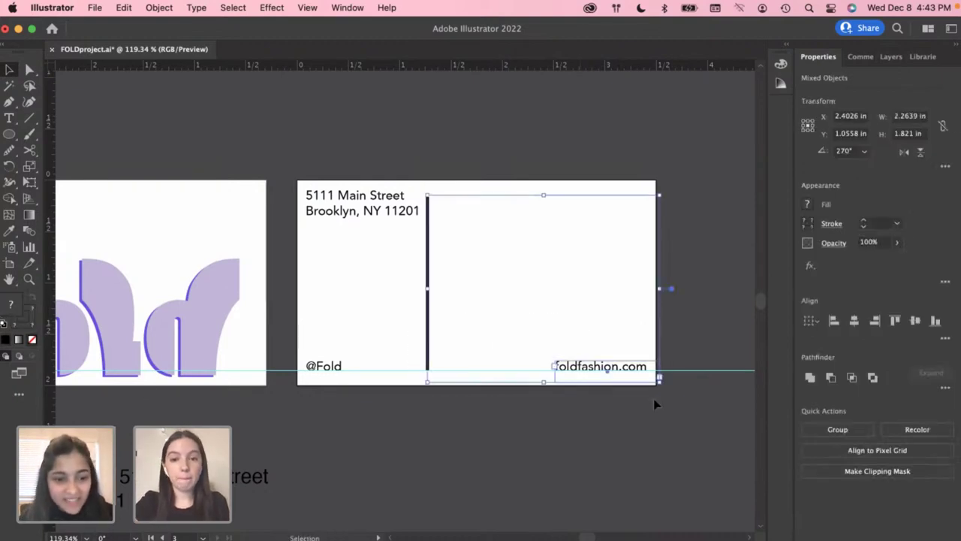
left_click(518, 305)
scroll(494, 325, "left", 5)
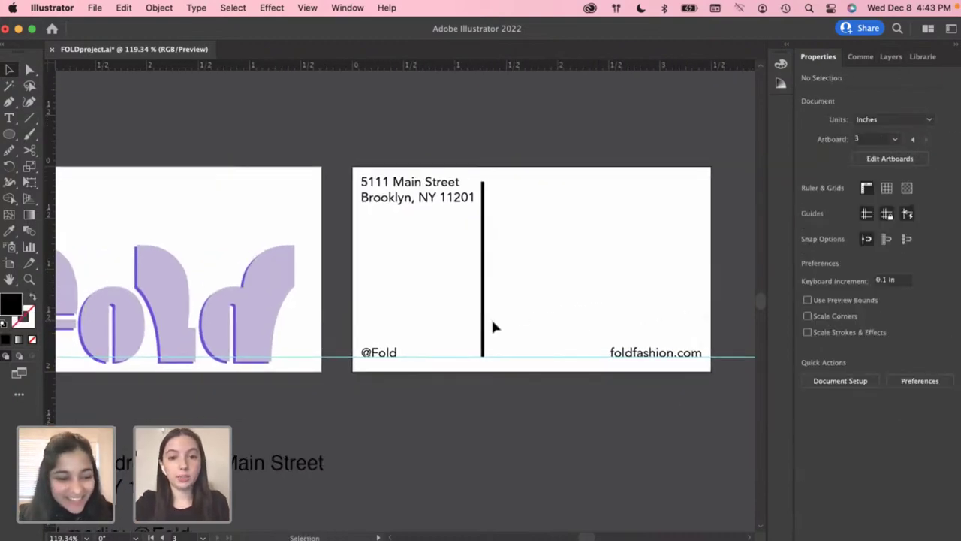
Add a new artboard beside the back card
scroll(493, 325, "down", 2)
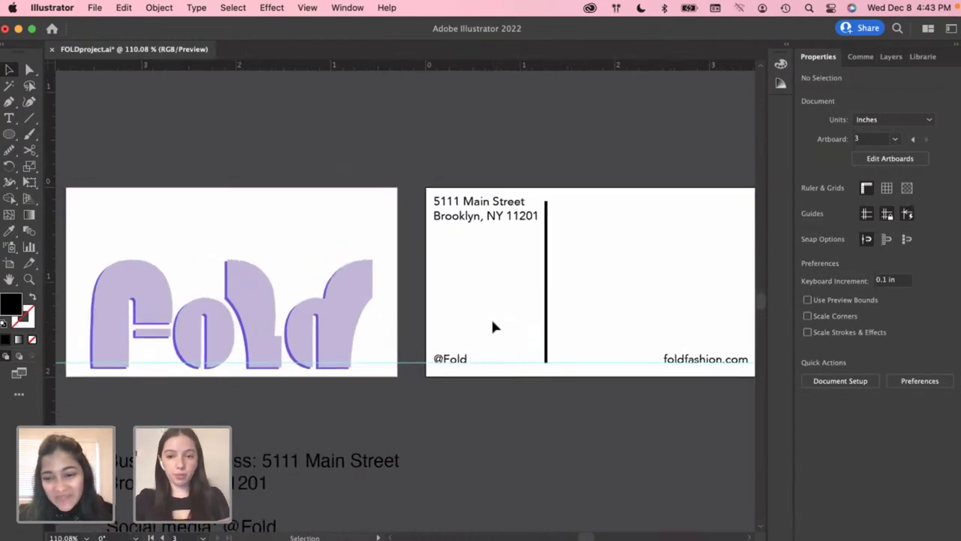
scroll(493, 323, "down", 2)
scroll(496, 328, "right", 3)
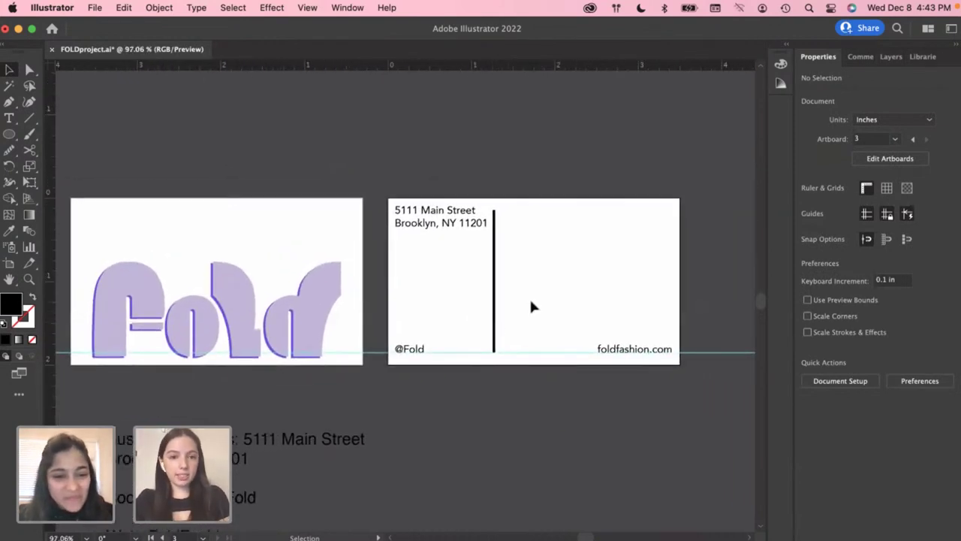
scroll(333, 315, "left", 3)
scroll(333, 315, "up", 1)
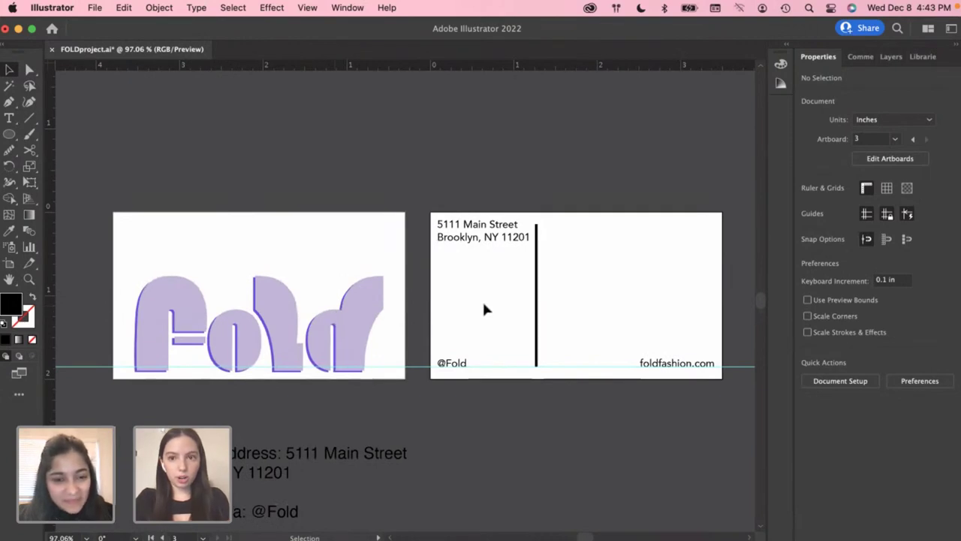
scroll(586, 304, "right", 3)
scroll(586, 304, "down", 1)
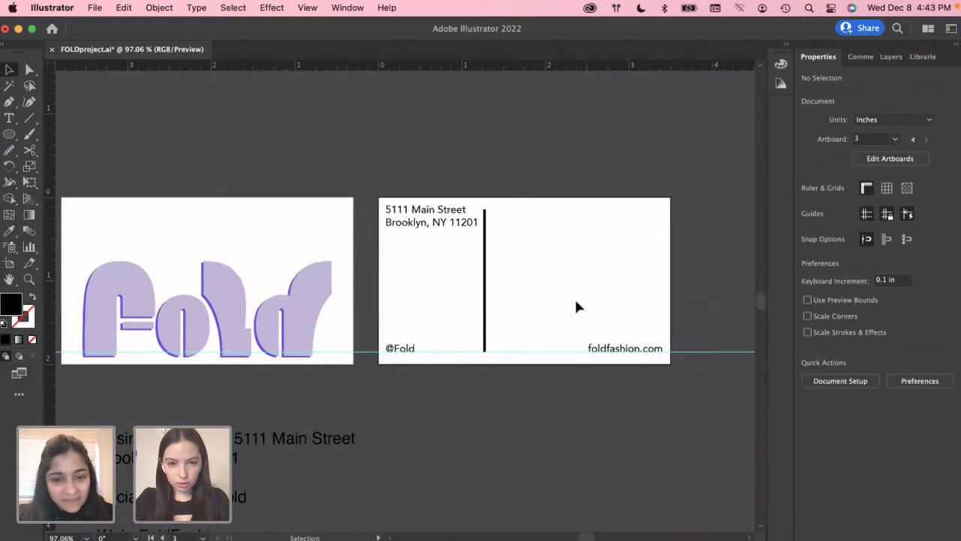
scroll(525, 289, "up", 3)
scroll(526, 289, "down", 3)
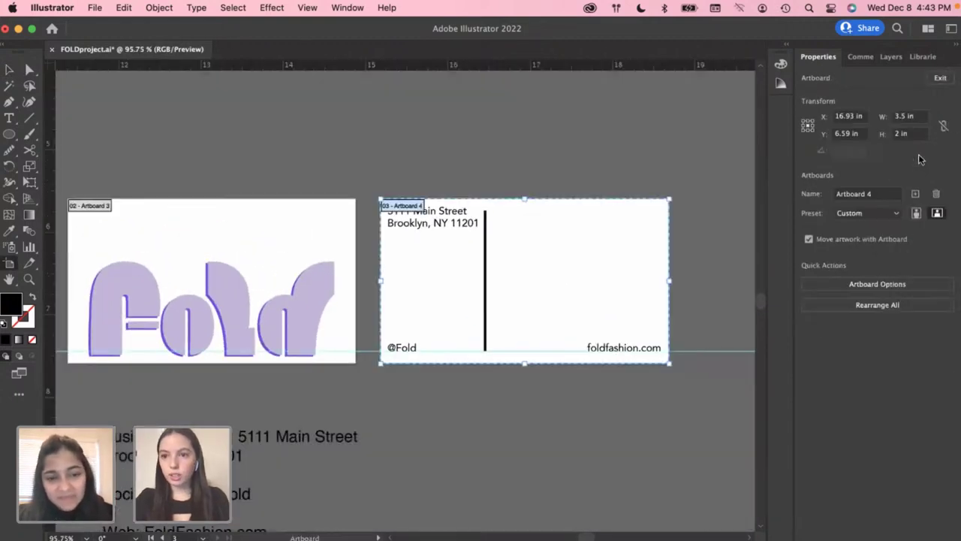
left_click(922, 160)
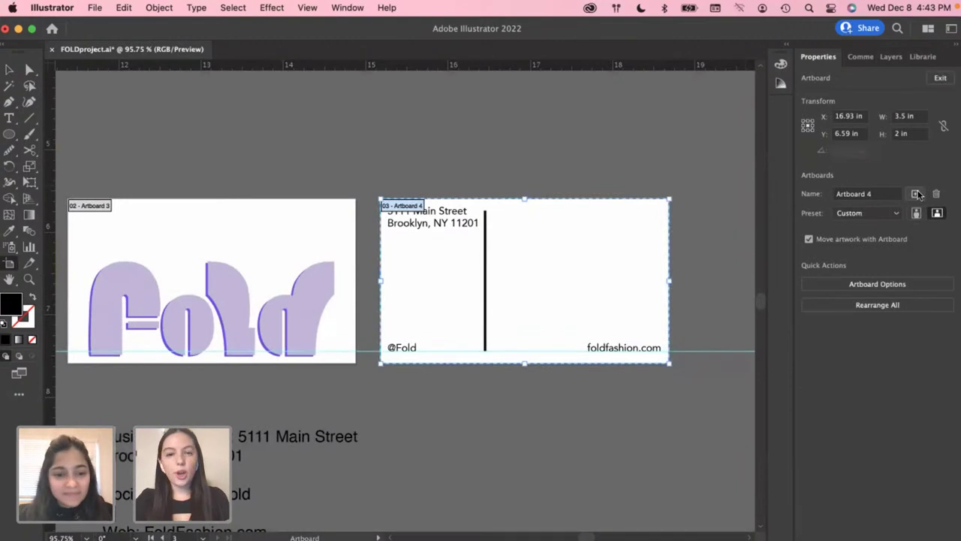
left_click(915, 193)
left_click(943, 78)
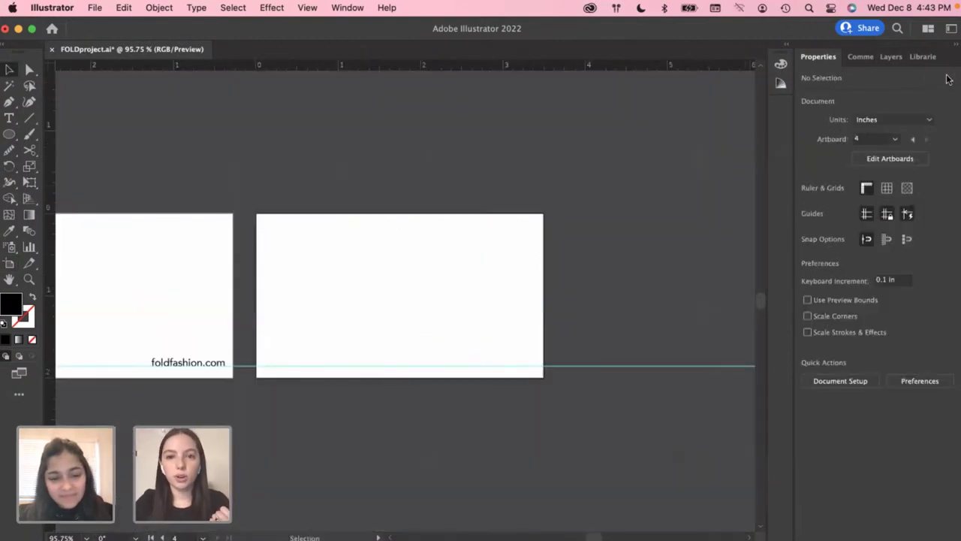
Save FOLDproject.ai and pan around to review the artboards
scroll(439, 330, "left", 5)
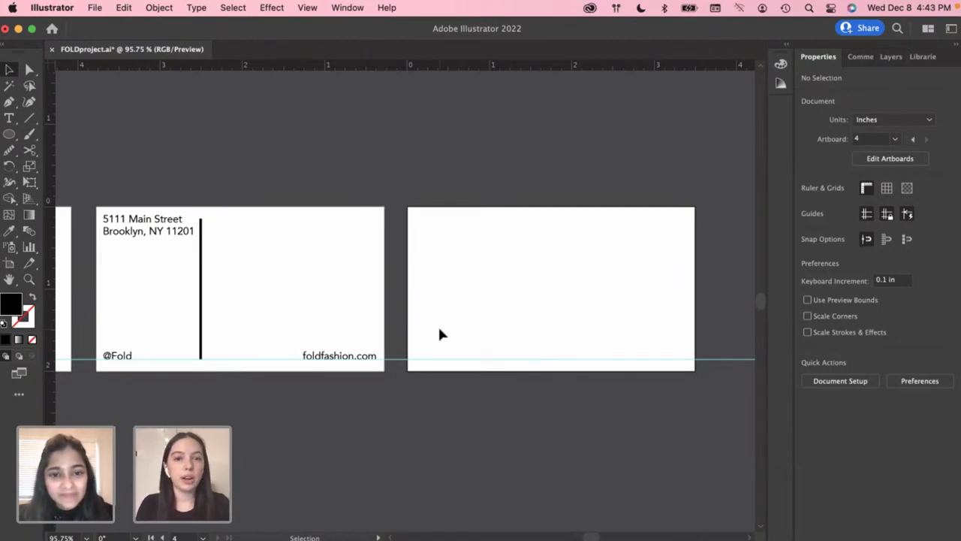
scroll(255, 321, "left", 5)
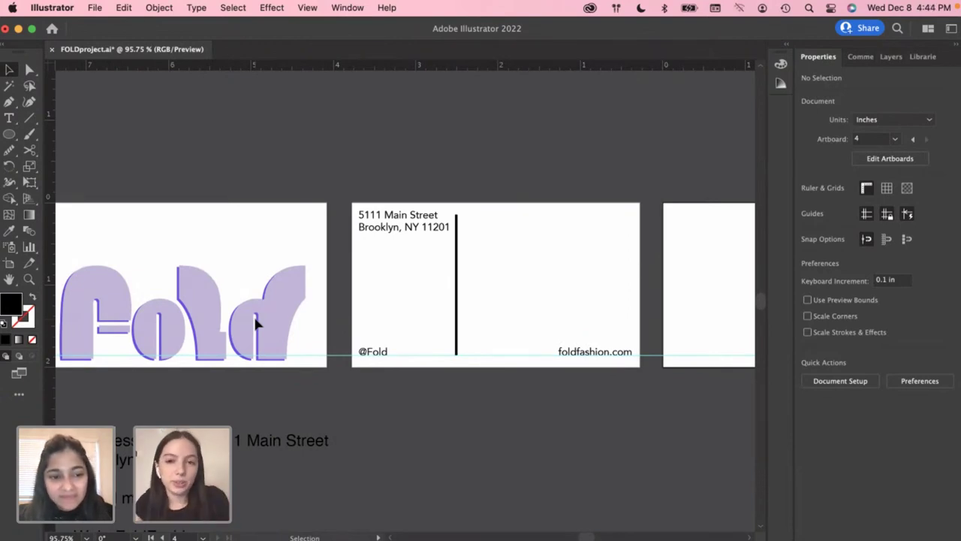
scroll(558, 261, "right", 3)
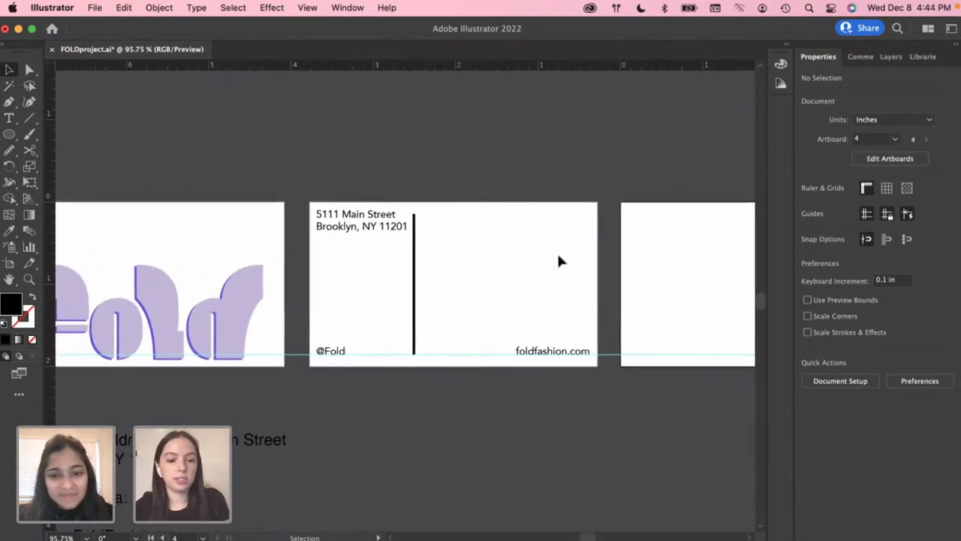
key("super+s")
scroll(546, 262, "down", 2)
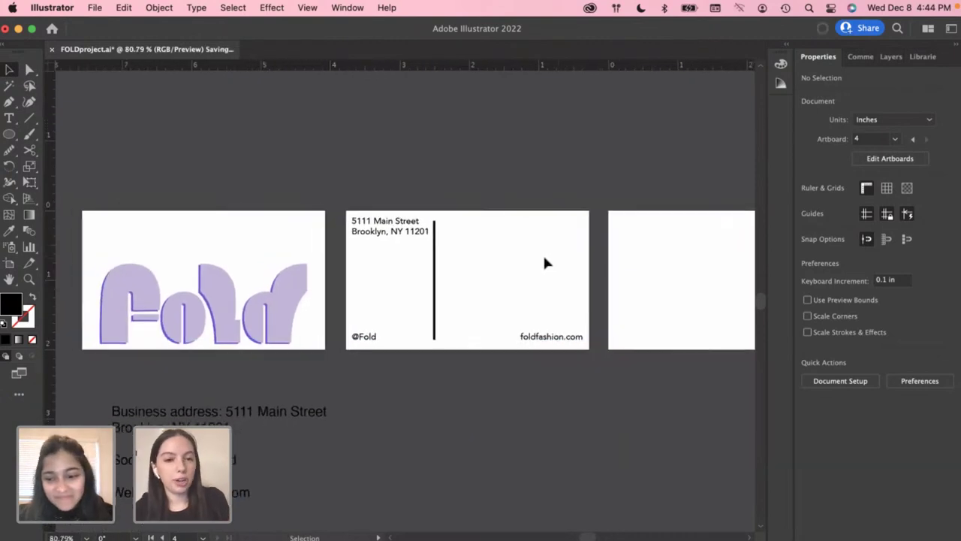
scroll(545, 262, "down", 2)
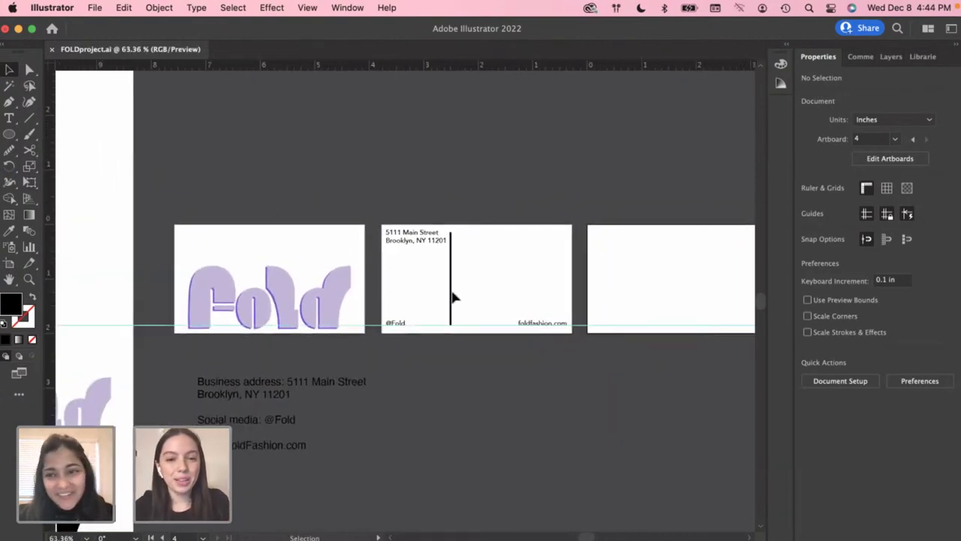
scroll(401, 314, "up", 1)
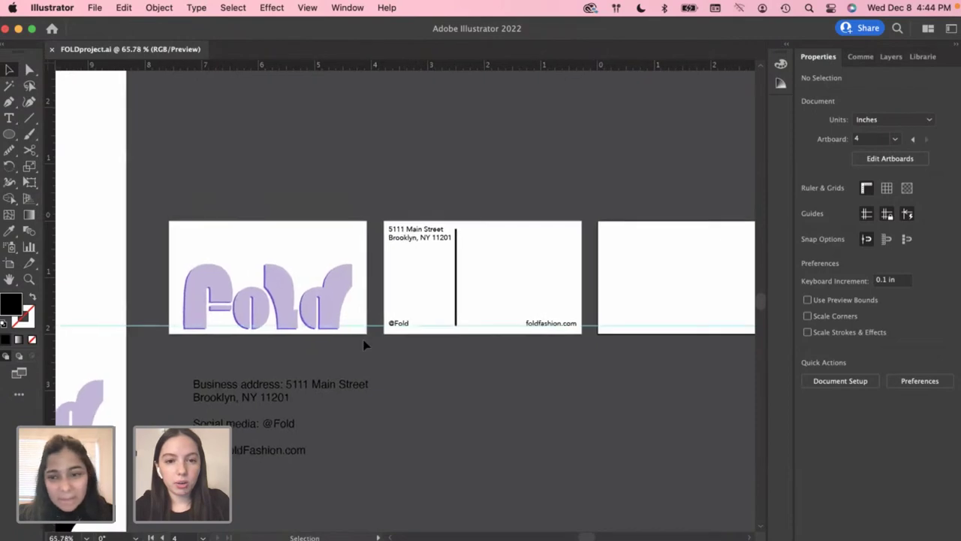
scroll(364, 345, "left", 5)
scroll(353, 351, "down", 2)
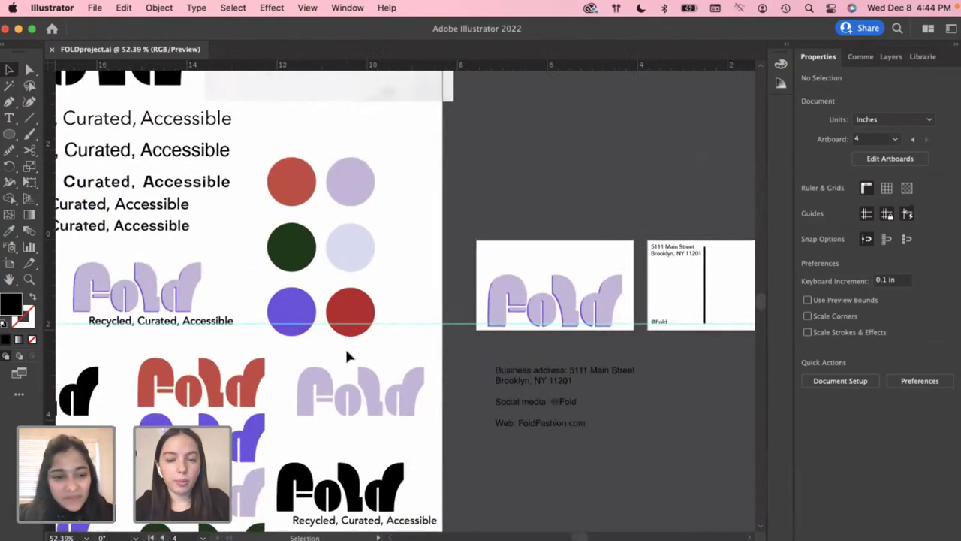
scroll(346, 355, "left", 10)
scroll(347, 356, "up", 2)
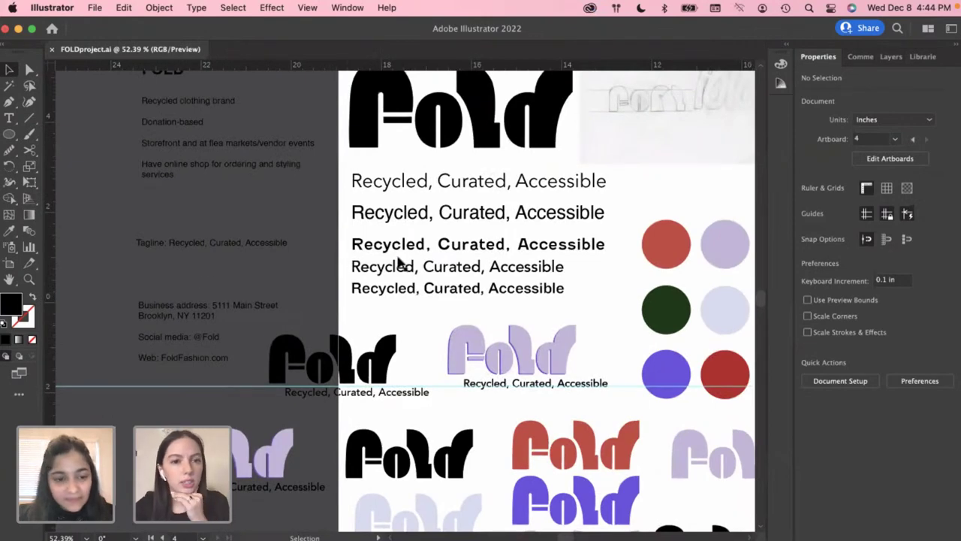
Pan over to the business card artboards and pick the Type tool
scroll(471, 267, "right", 1)
scroll(471, 268, "right", 8)
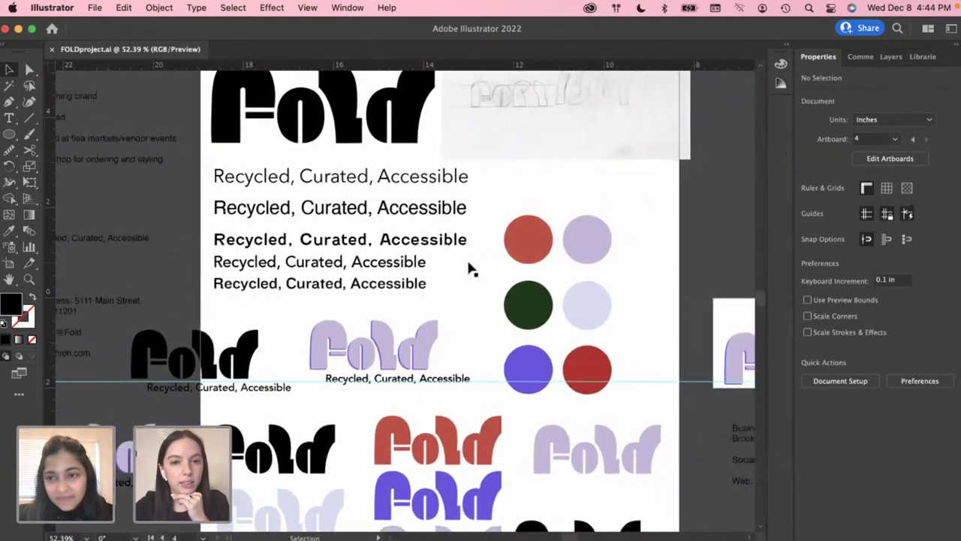
scroll(645, 309, "right", 6)
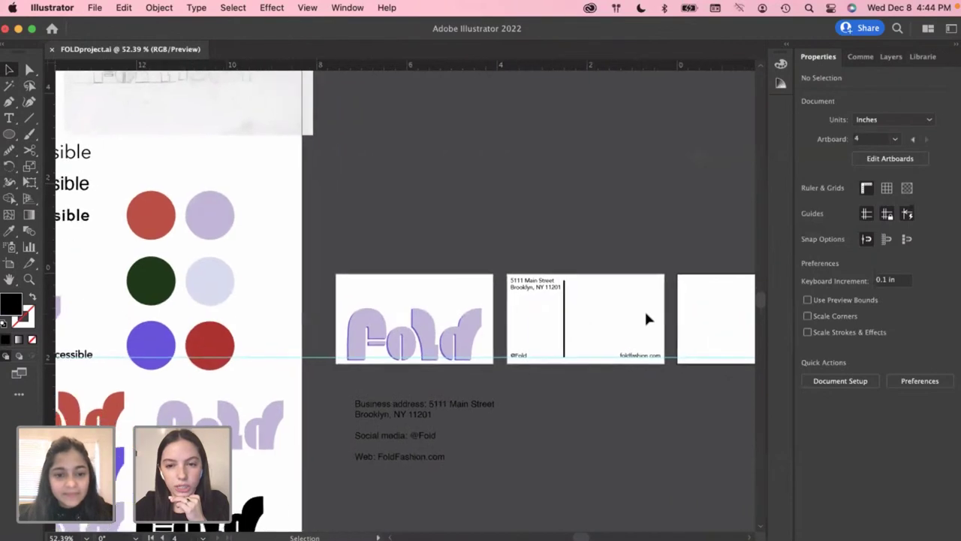
scroll(572, 294, "up", 5)
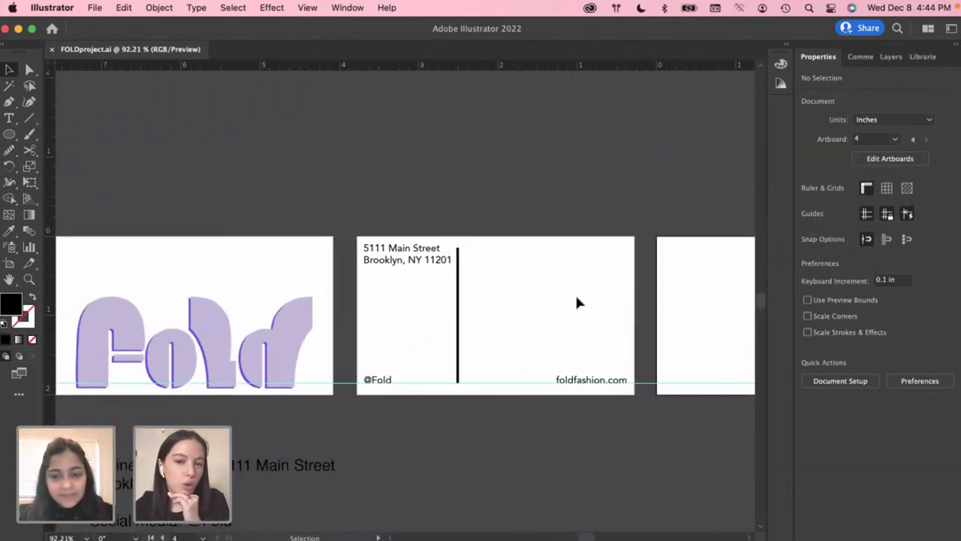
scroll(582, 300, "right", 2)
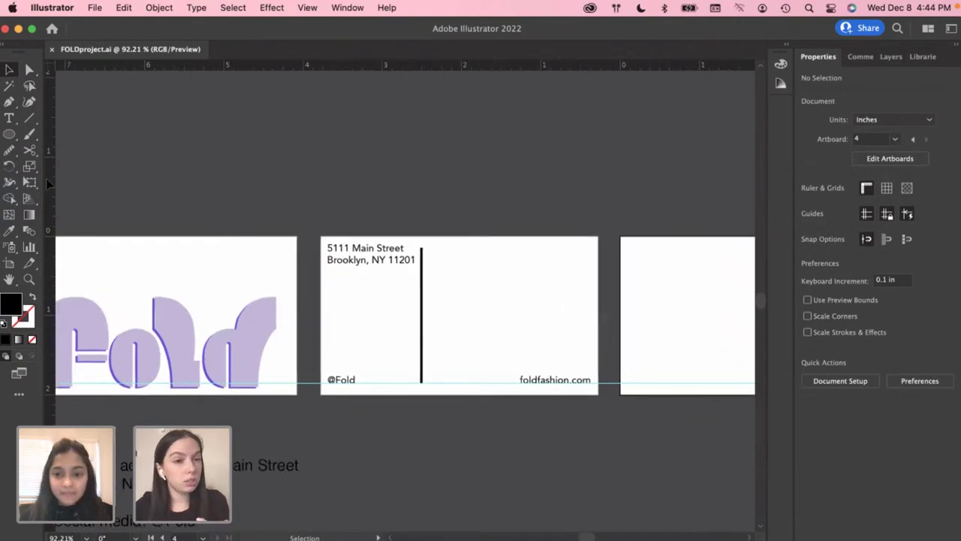
left_click(9, 118)
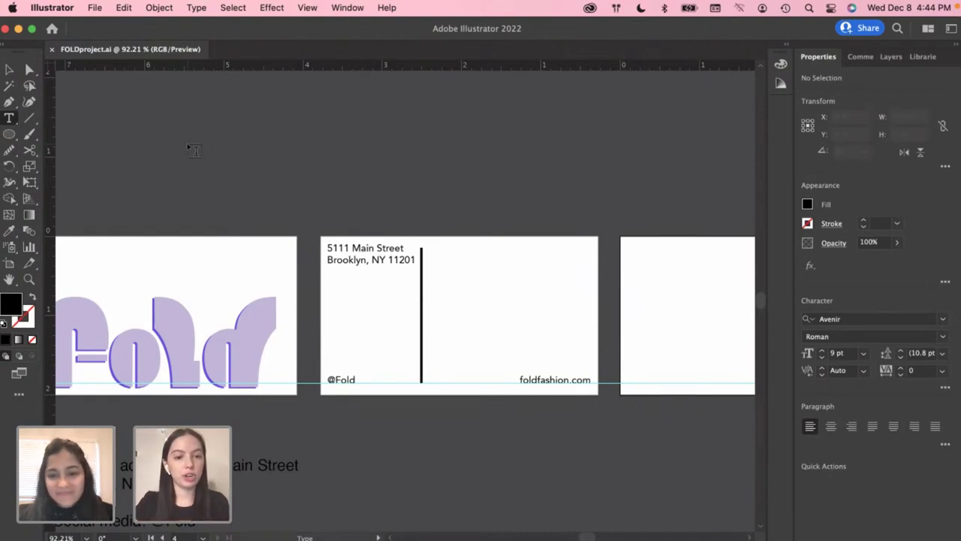
Draw a text frame above the cards and type DONATE over AND SHOP on two lines
left_click_drag(220, 88, 386, 193)
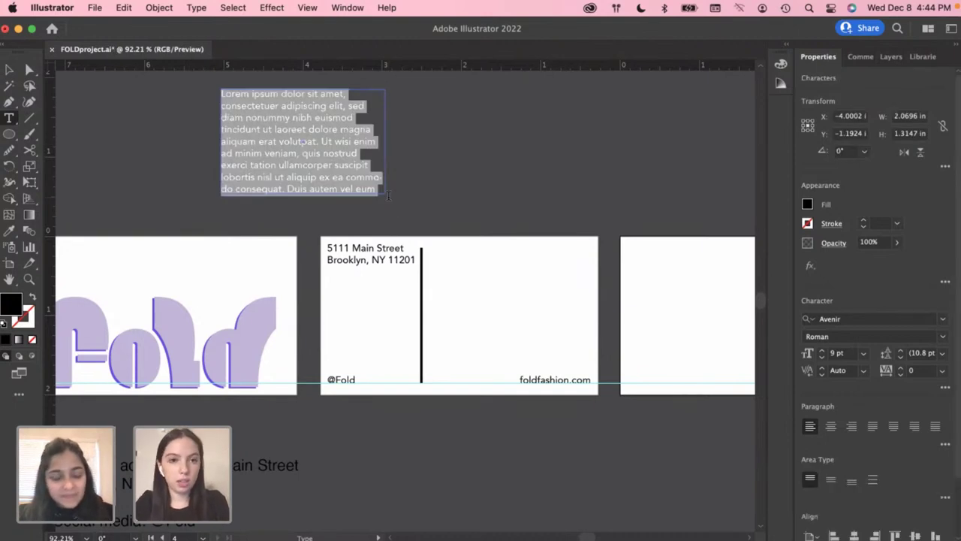
type("DONATE")
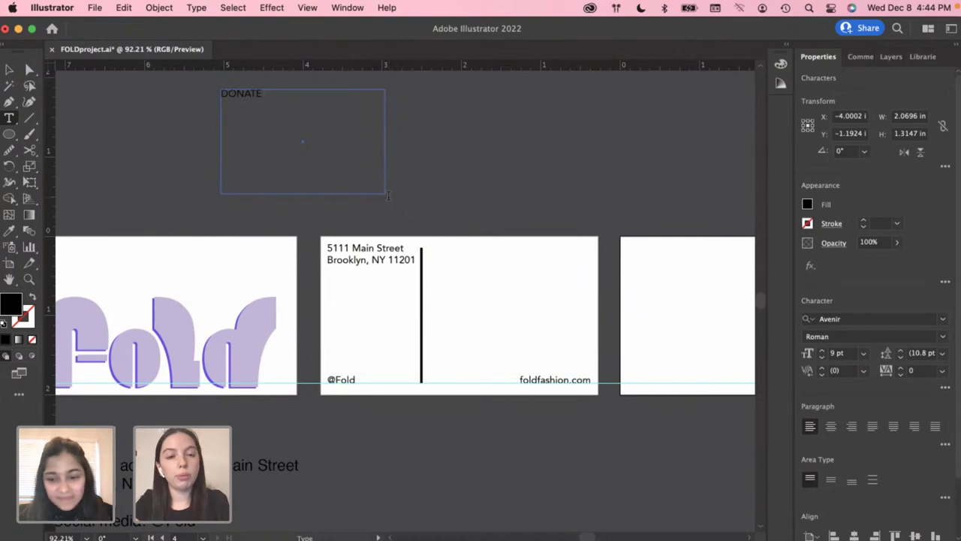
type("AND SHOP")
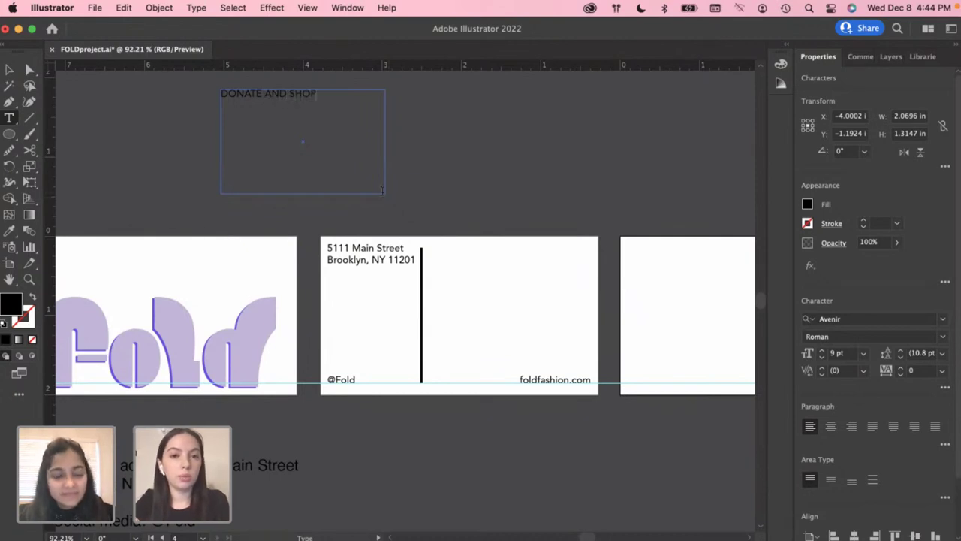
left_click_drag(326, 93, 269, 93)
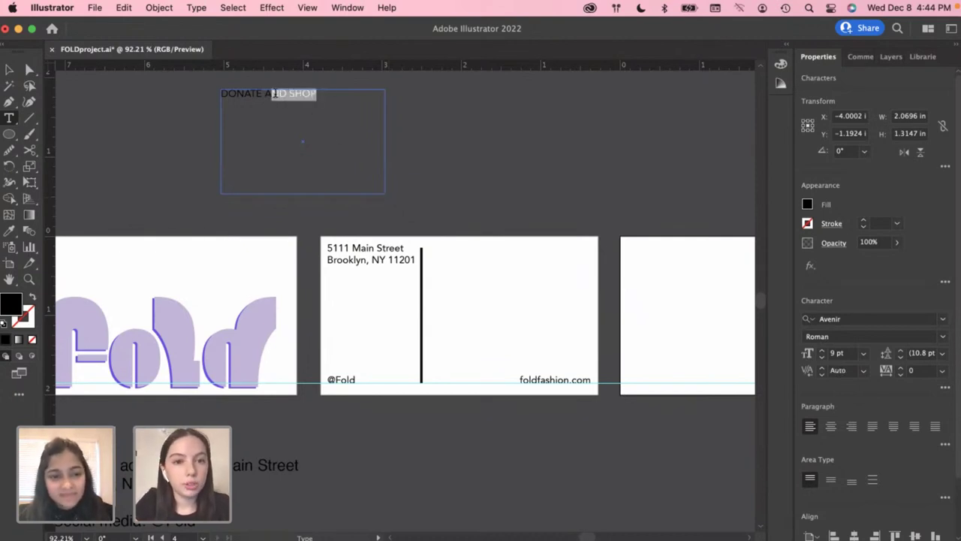
left_click(267, 92)
key("Return")
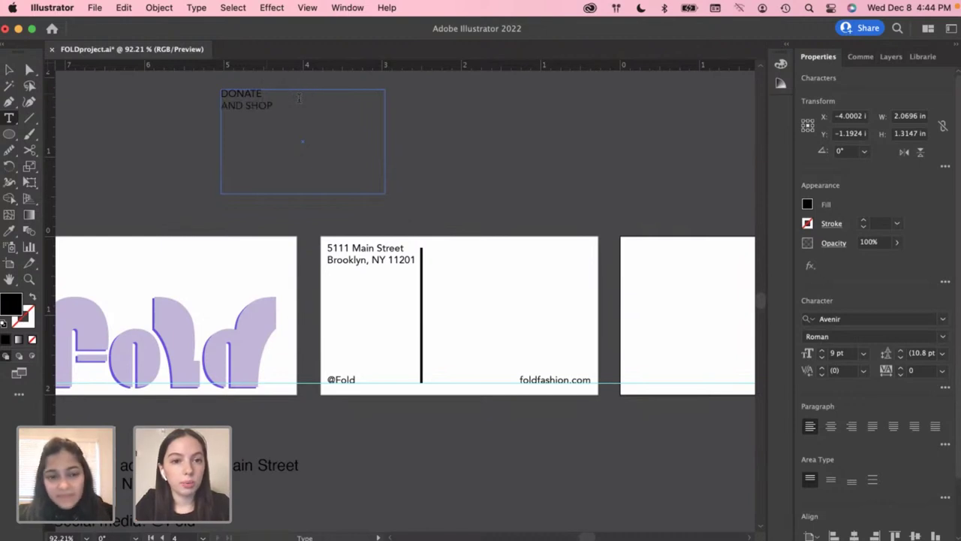
Enlarge both lines of the DONATE AND SHOP text to 15 pt
left_click_drag(280, 106, 213, 90)
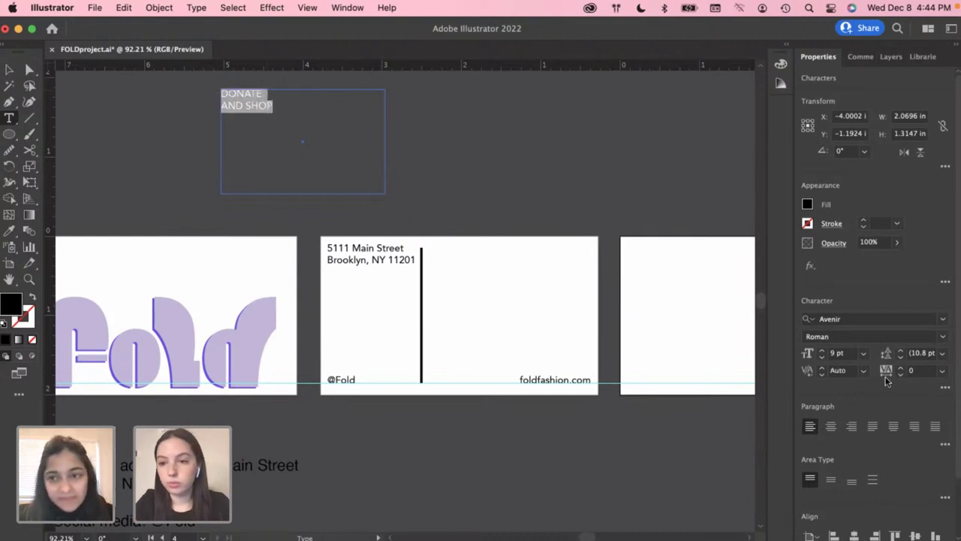
left_click(821, 350)
left_click(822, 350)
left_click(822, 349)
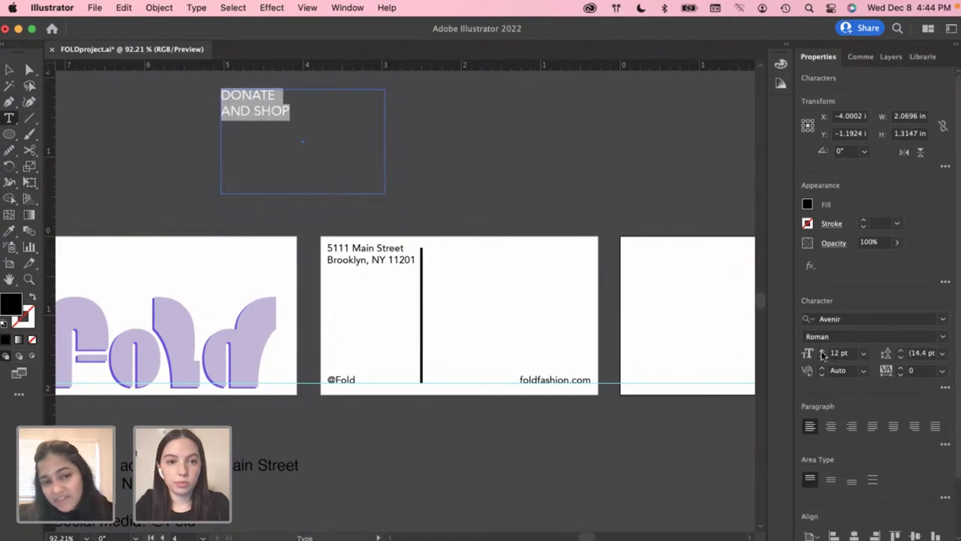
left_click(821, 349)
left_click(822, 350)
left_click(822, 350)
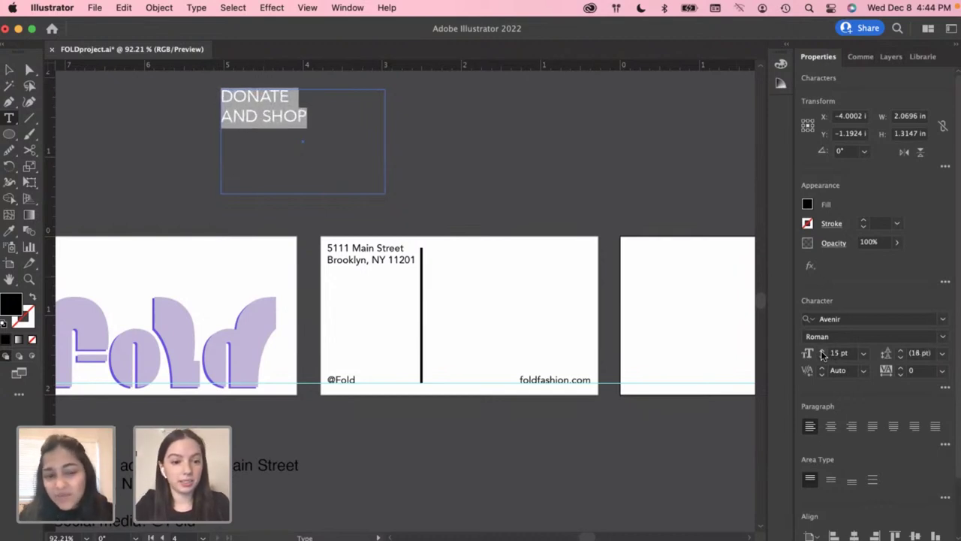
left_click(9, 70)
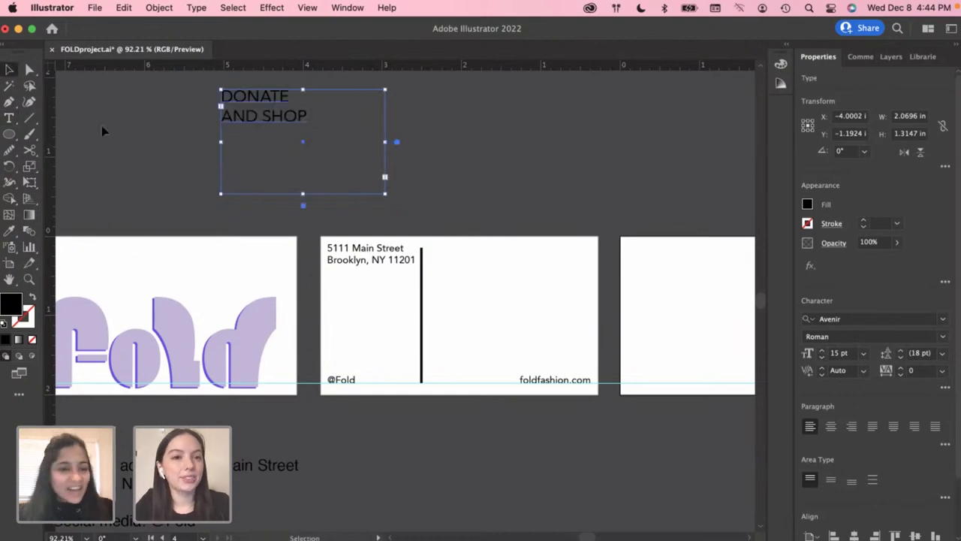
left_click(254, 184)
Pan the canvas until the front and back business card artboards appear beside the style sheet
scroll(255, 184, "left", 3)
scroll(255, 184, "down", 2)
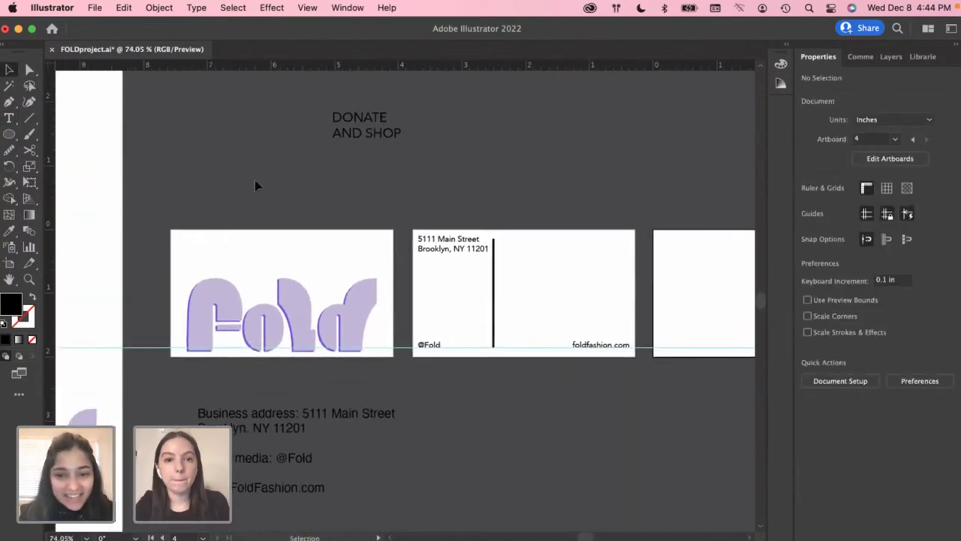
scroll(255, 184, "left", 3)
scroll(255, 184, "down", 2)
scroll(255, 184, "left", 5)
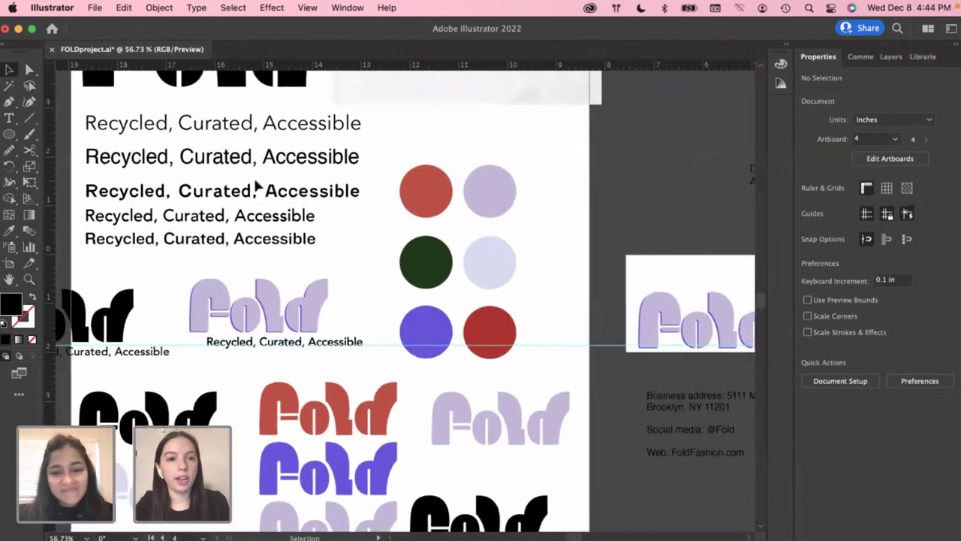
scroll(256, 184, "left", 3)
scroll(255, 184, "down", 2)
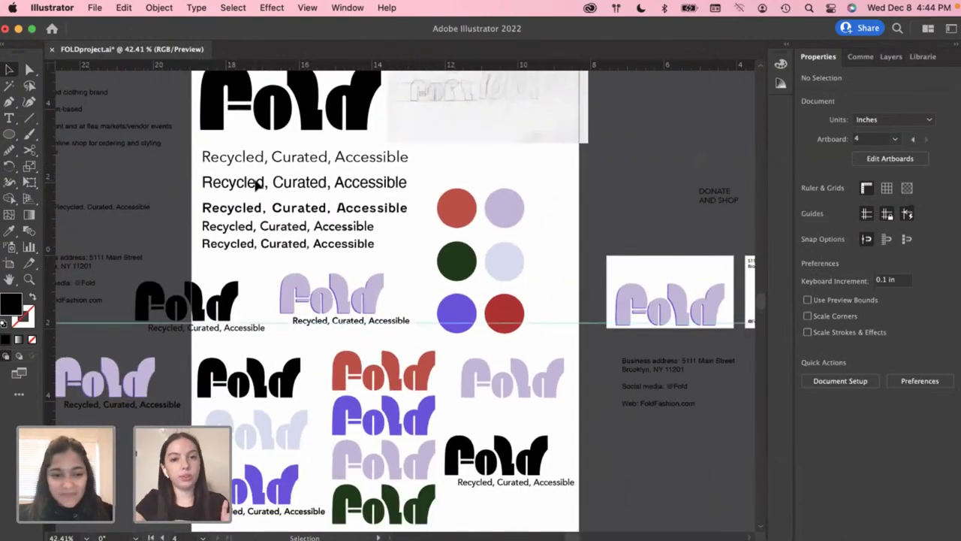
scroll(256, 184, "left", 3)
scroll(255, 184, "up", 3)
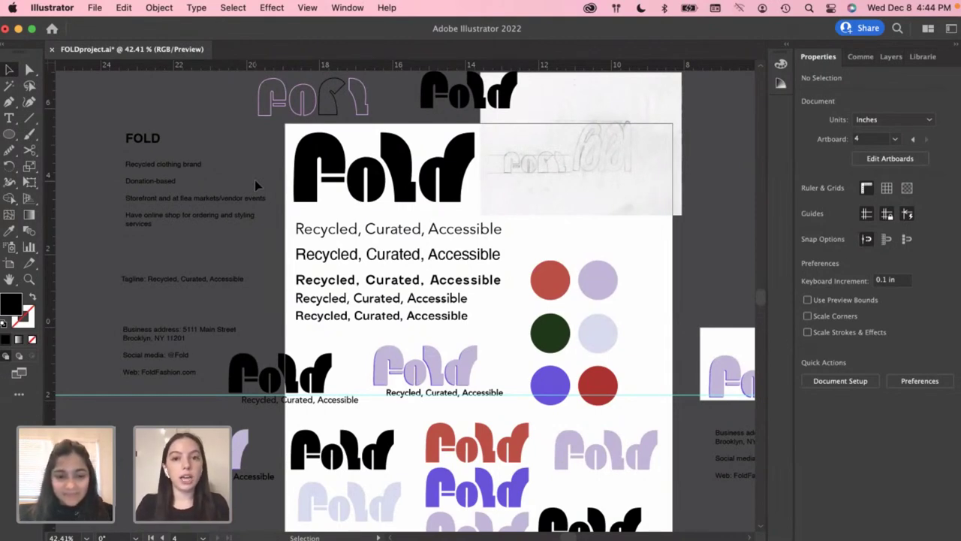
scroll(540, 218, "right", 3)
scroll(541, 218, "down", 2)
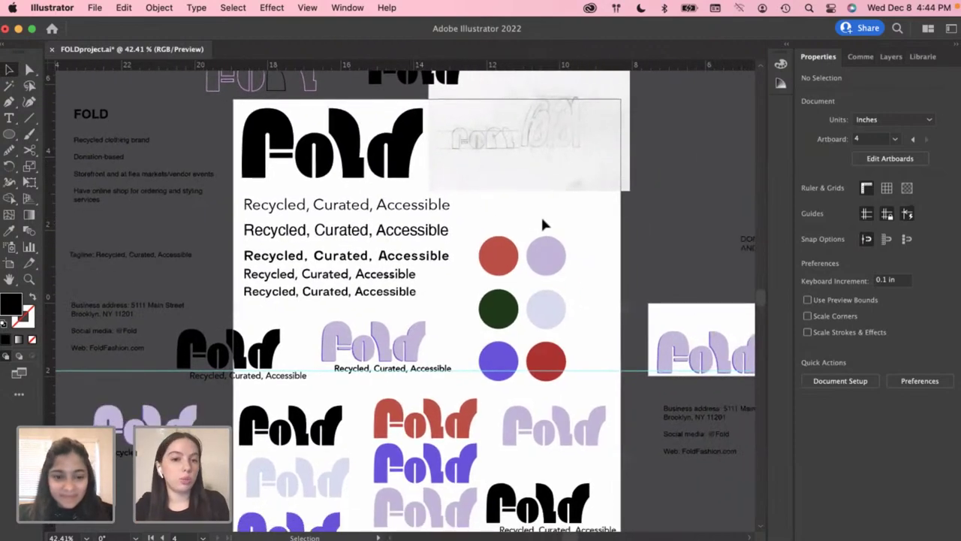
scroll(359, 338, "up", 3)
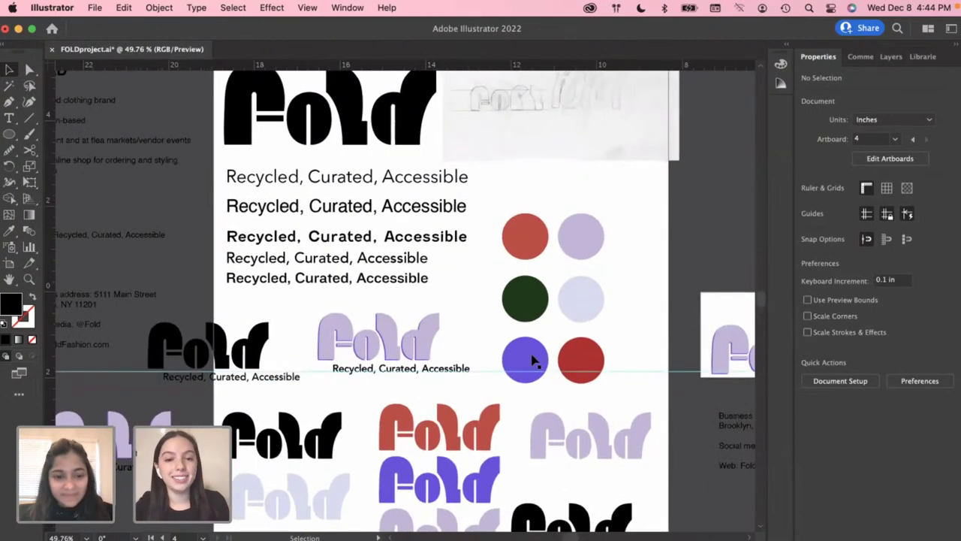
scroll(483, 316, "up", 4)
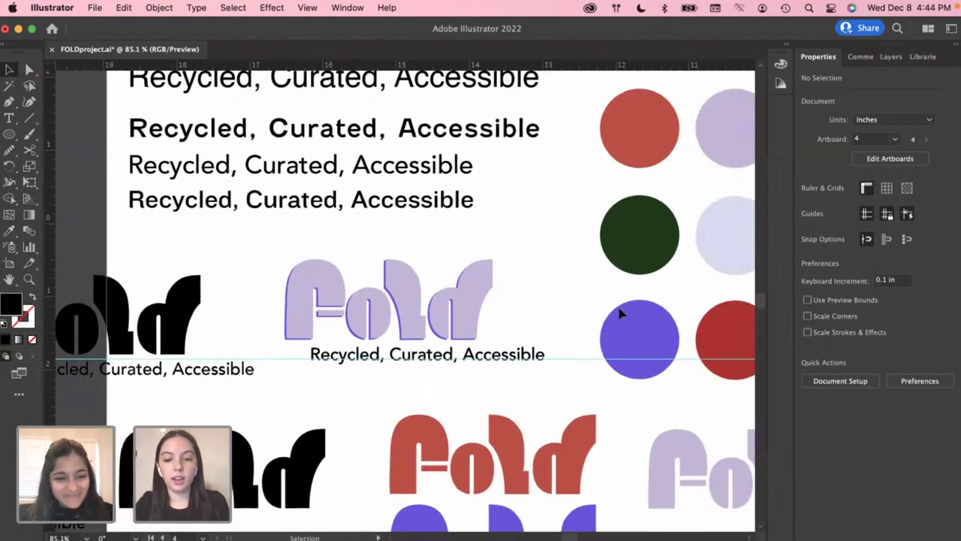
left_click(576, 358)
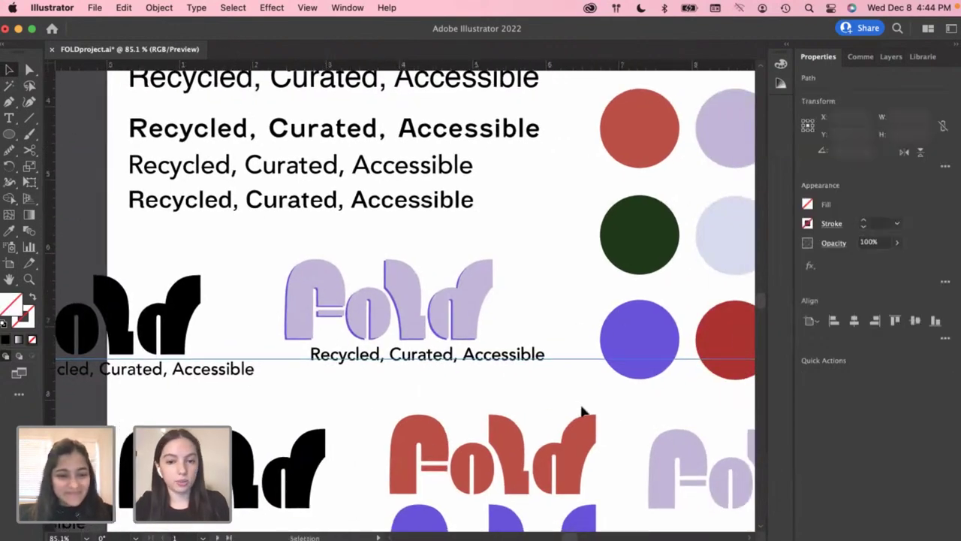
left_click(581, 412)
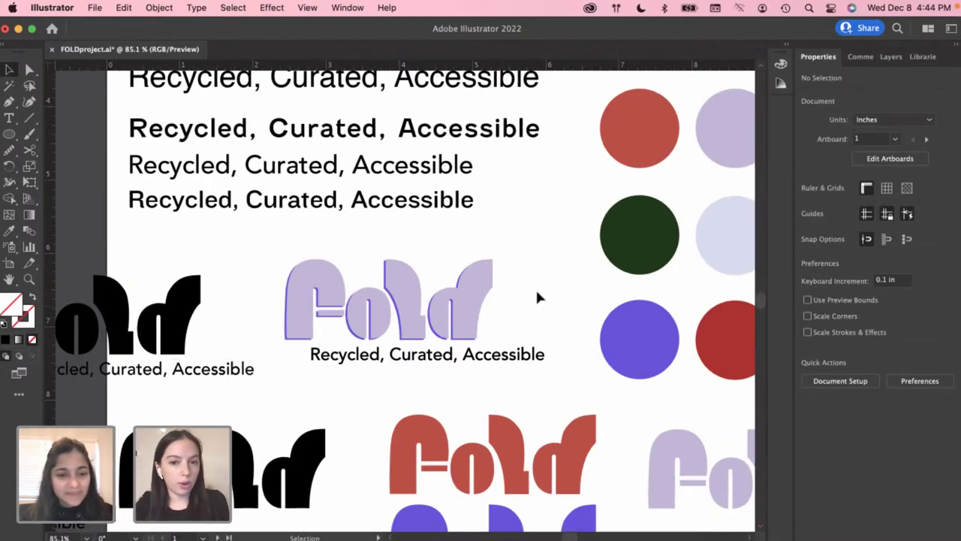
scroll(505, 297, "down", 2)
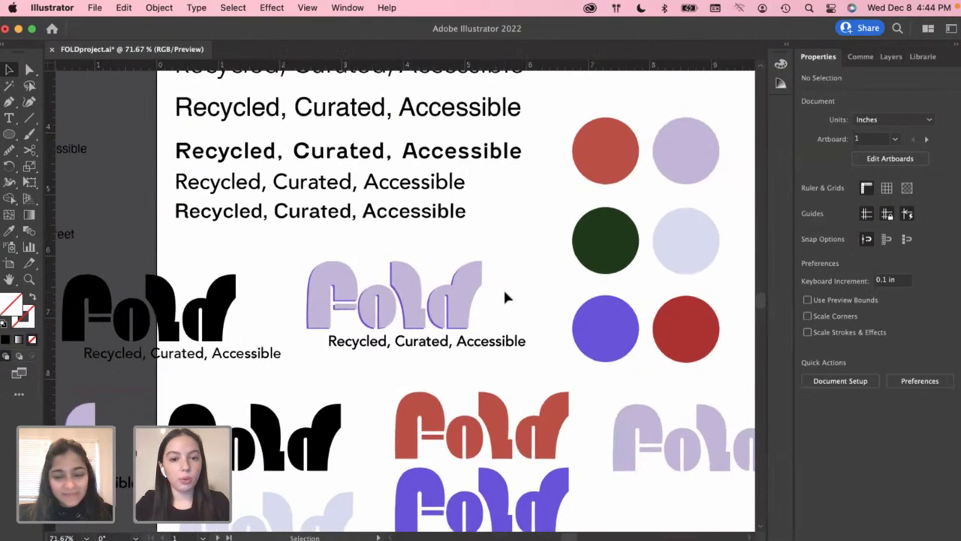
scroll(504, 297, "down", 3)
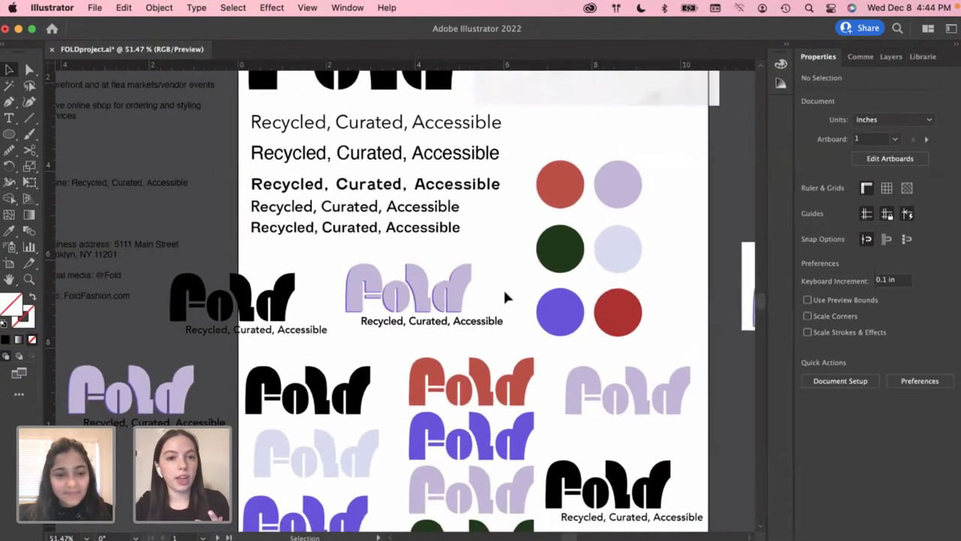
scroll(505, 297, "right", 2)
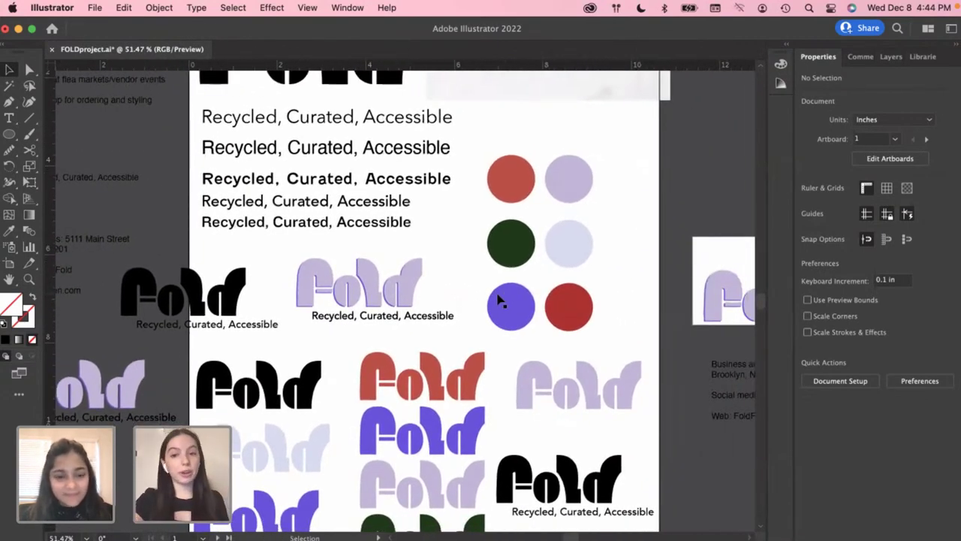
scroll(510, 300, "down", 1)
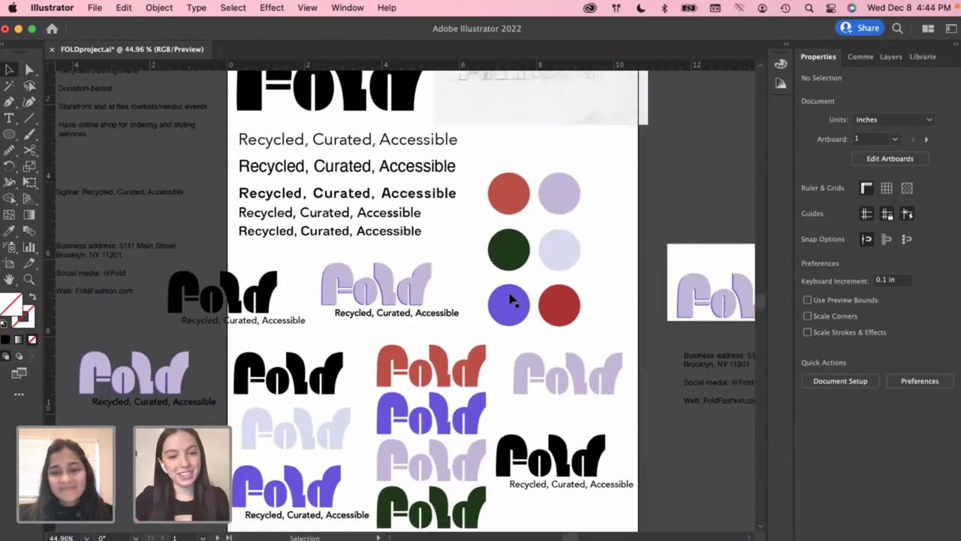
scroll(511, 300, "right", 1)
scroll(511, 300, "right", 4)
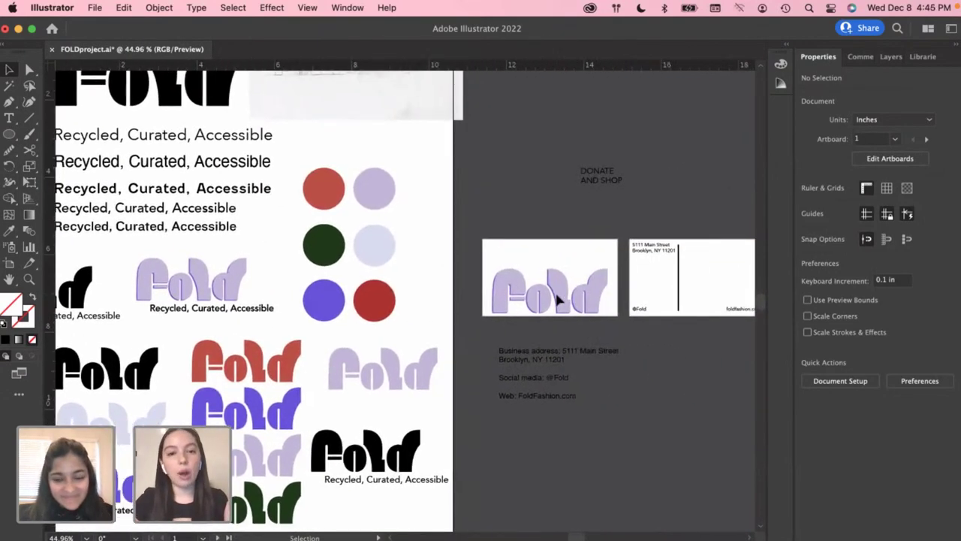
scroll(649, 292, "right", 1)
scroll(651, 299, "right", 1)
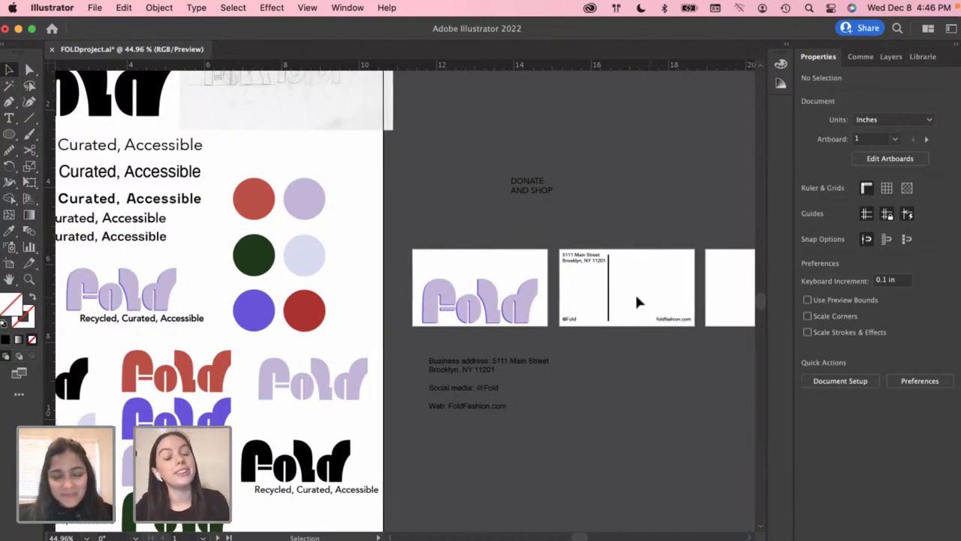
scroll(638, 300, "right", 3)
left_click(924, 57)
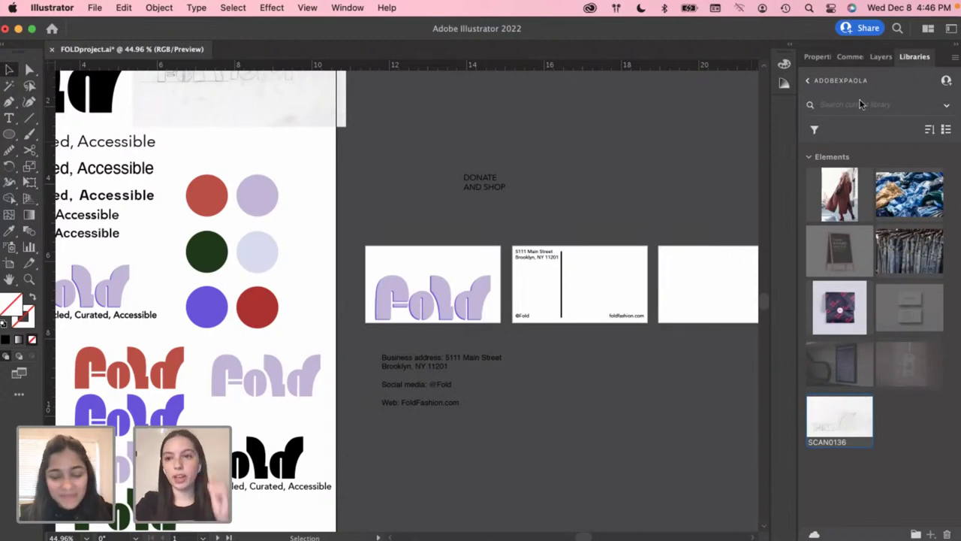
left_click(818, 58)
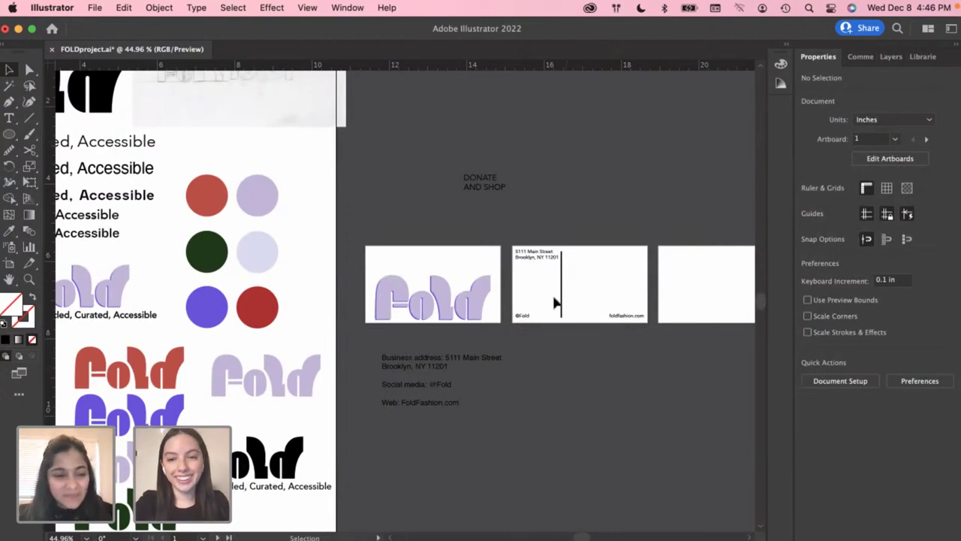
scroll(616, 298, "up", 8)
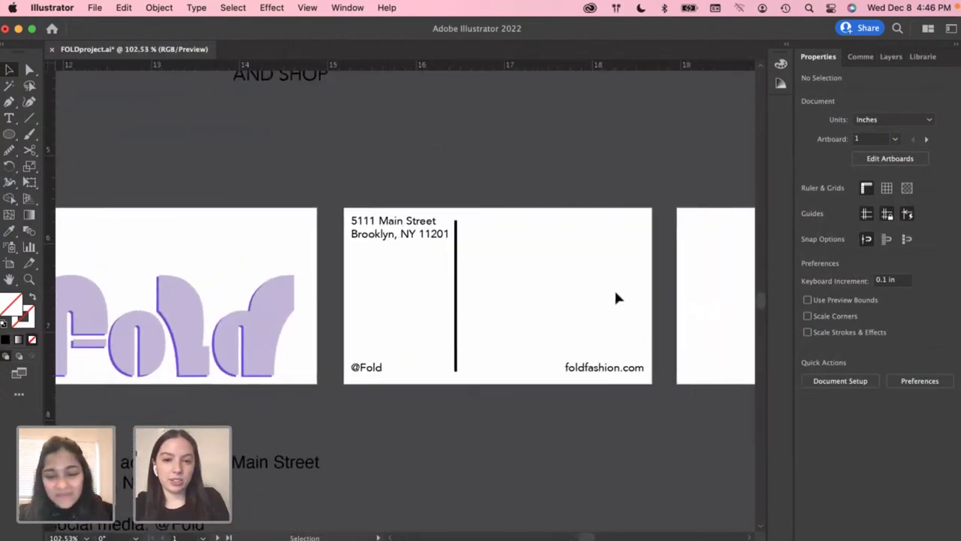
scroll(555, 295, "down", 2)
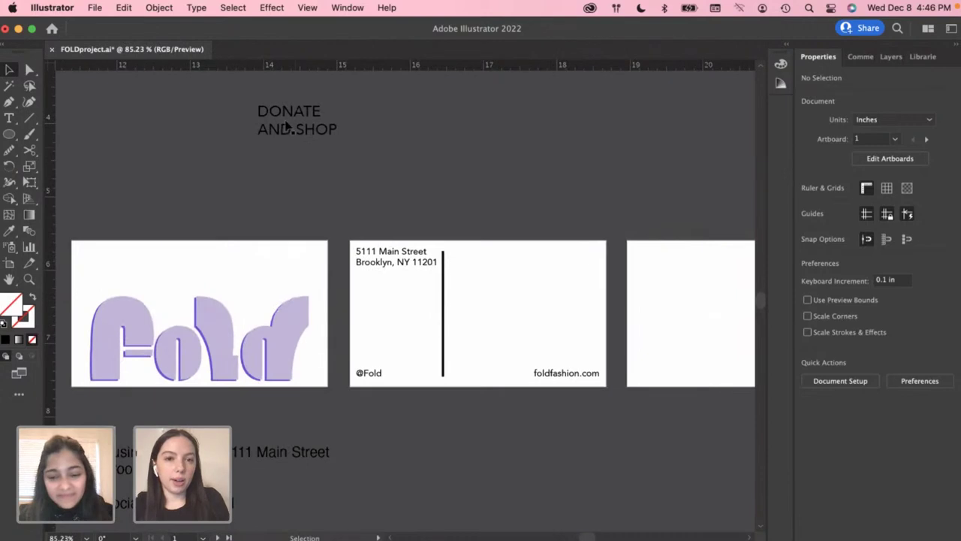
Set the whole DONATE AND SHOP heading in Avenir Black
left_click(288, 128)
double_click(319, 149)
key("shift+Left")
key("shift+Left")
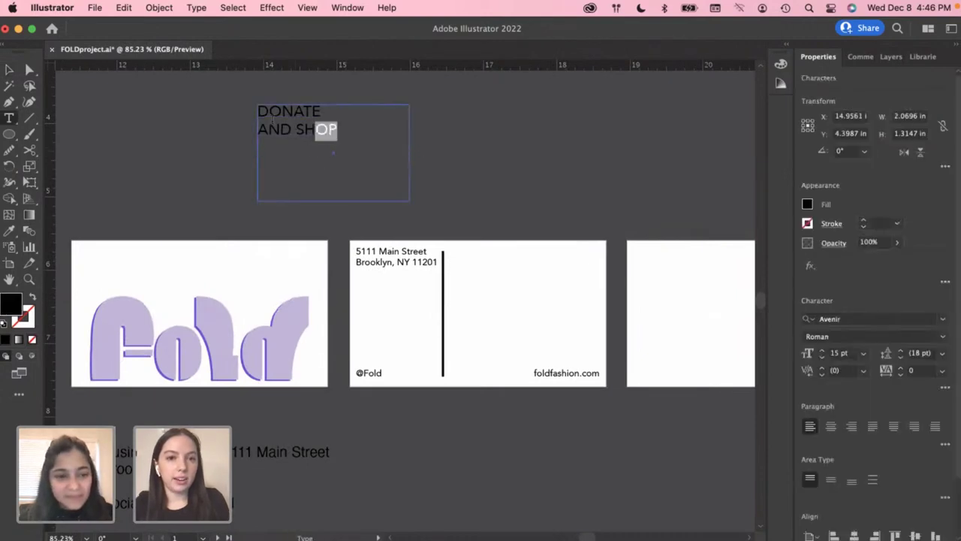
key("super+a")
left_click(944, 338)
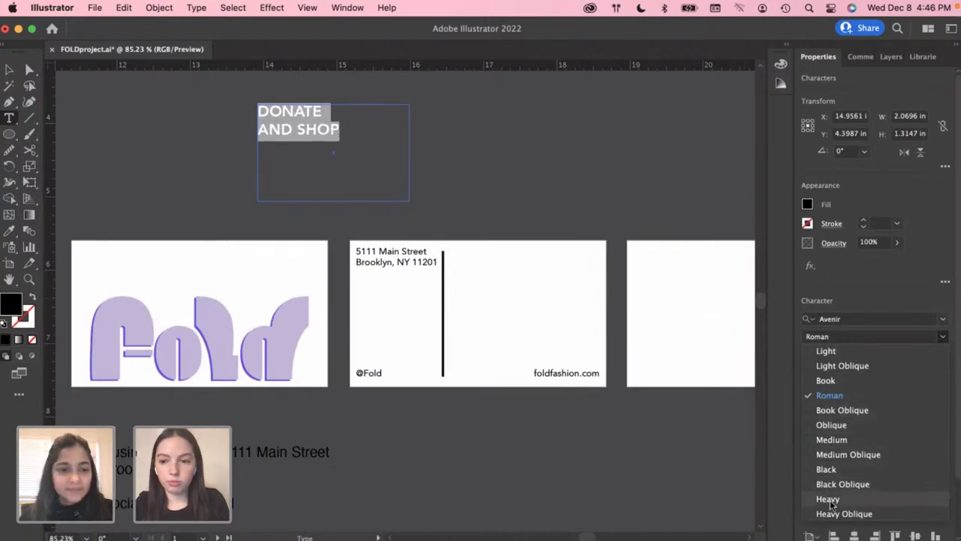
left_click(825, 470)
left_click(306, 131)
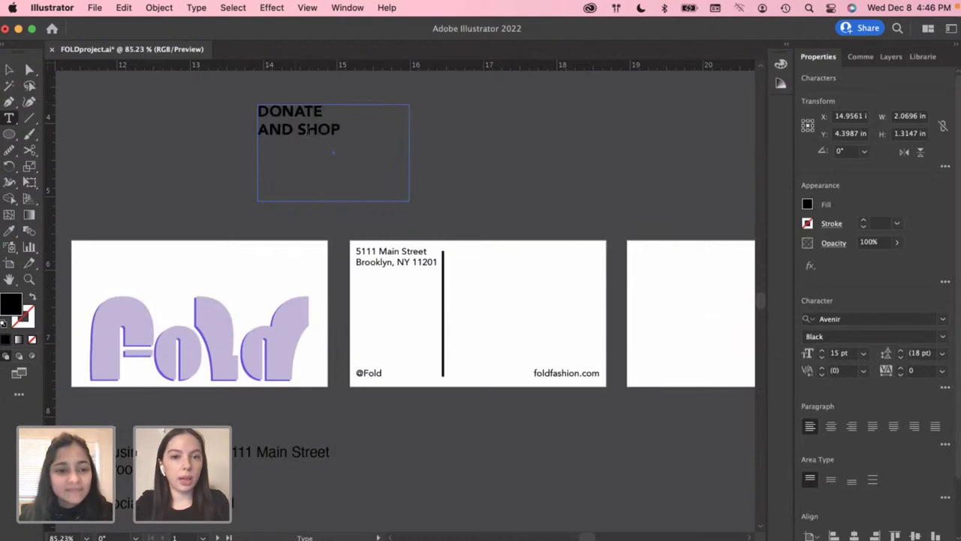
Enlarge the word DONATE to 18 pt
left_click_drag(326, 112, 257, 112)
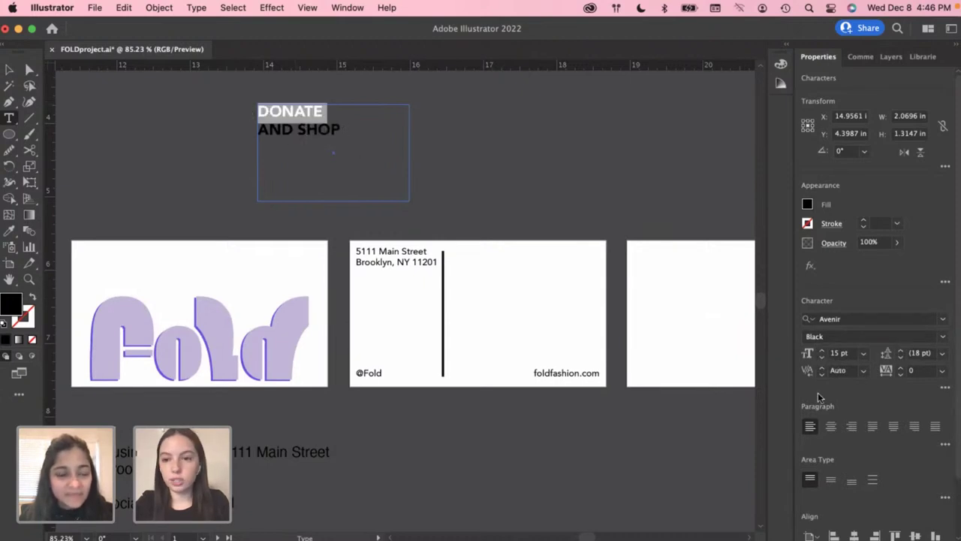
left_click(823, 353)
left_click(823, 353)
left_click(823, 353)
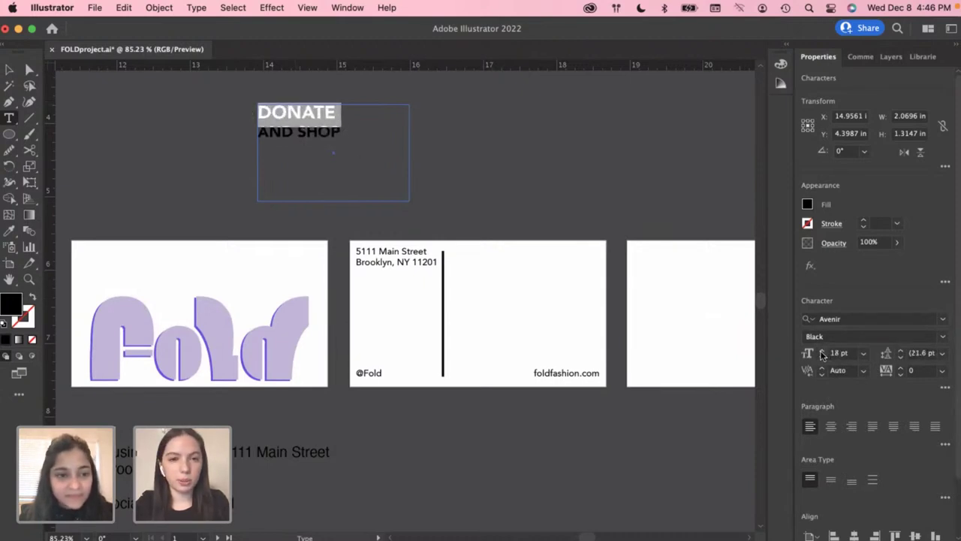
left_click(823, 353)
left_click(345, 134)
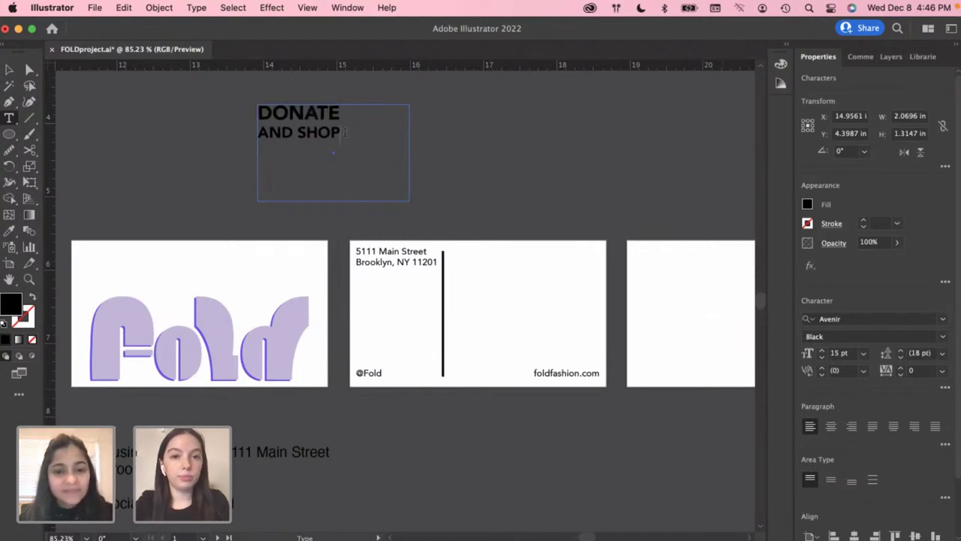
Set the heading's leading to 13 pt and shrink its text frame to fit
triple_click(345, 134)
left_click(278, 127)
triple_click(260, 123)
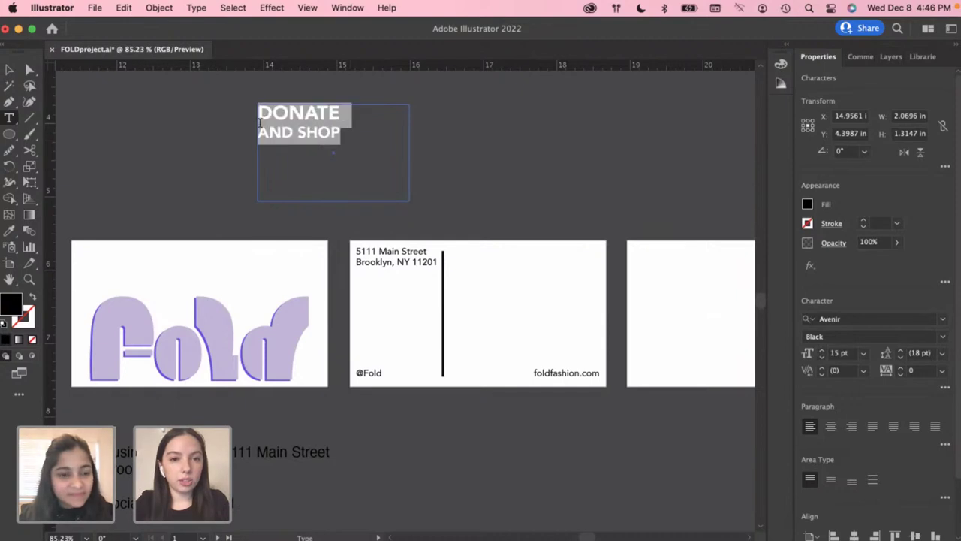
left_click(899, 356)
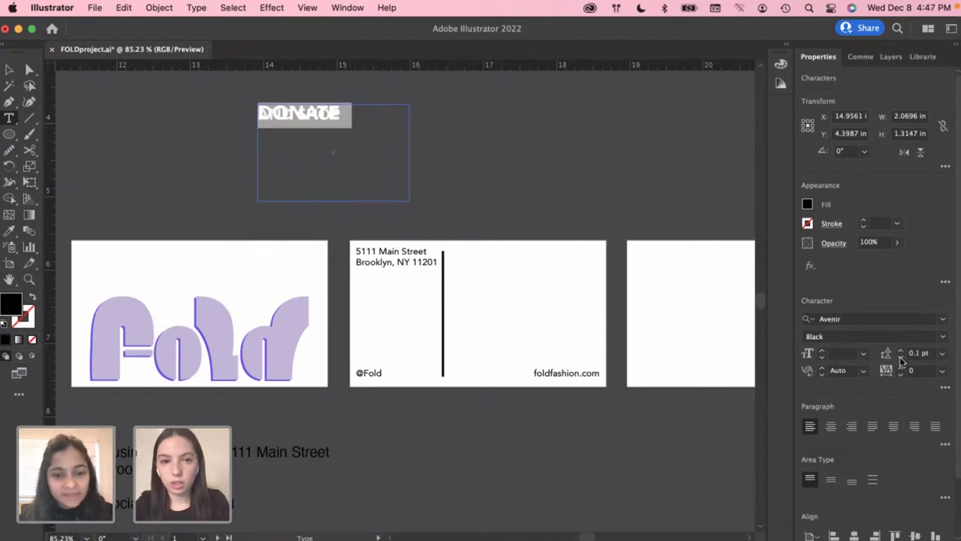
left_click(899, 350)
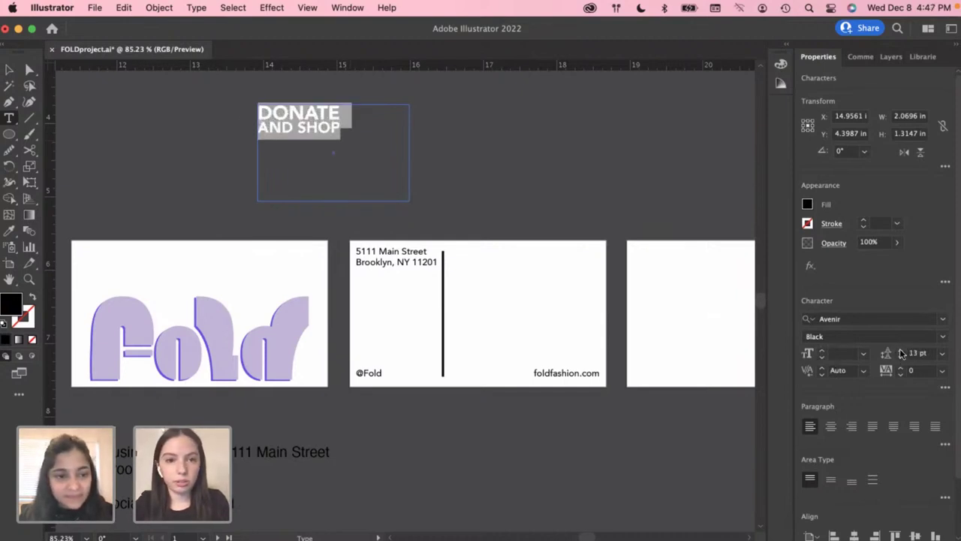
left_click(315, 117)
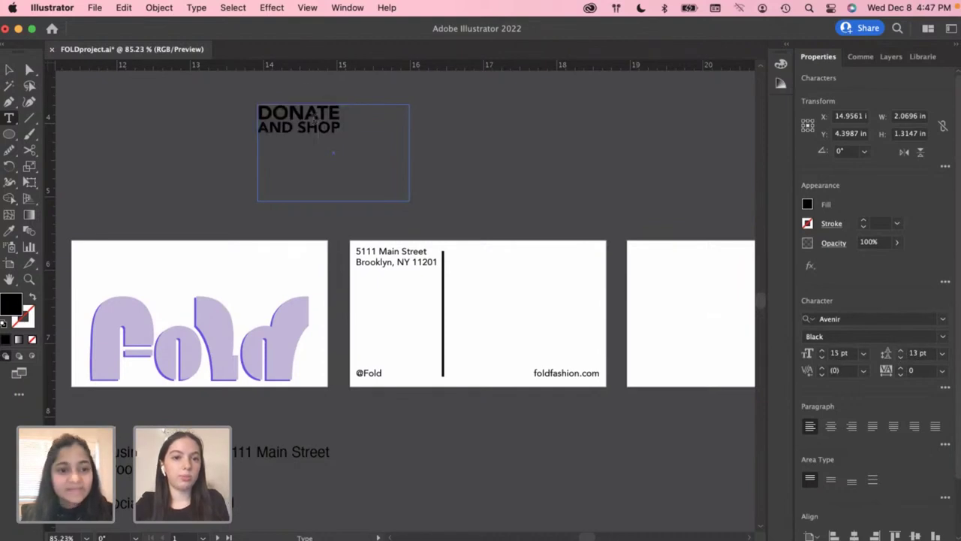
left_click(10, 69)
left_click_drag(409, 200, 368, 154)
left_click(334, 197)
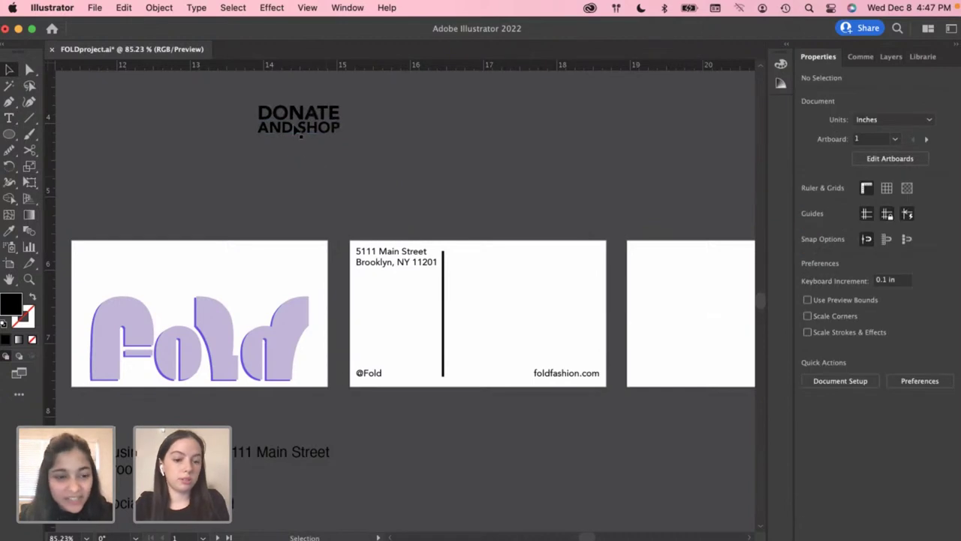
Place a copy of the heading in the back card's top-right corner, right of the divider
left_click_drag(295, 129, 517, 286)
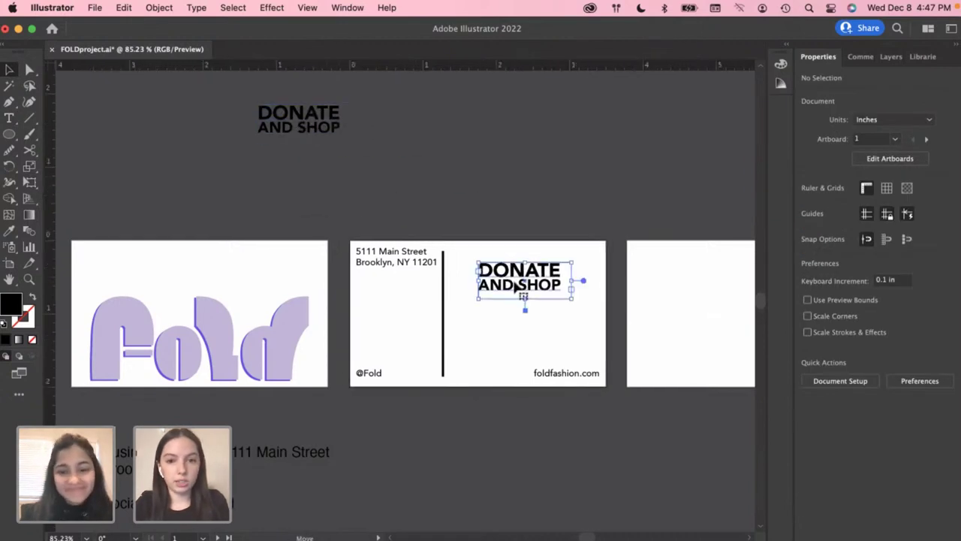
left_click(548, 245)
left_click(523, 294)
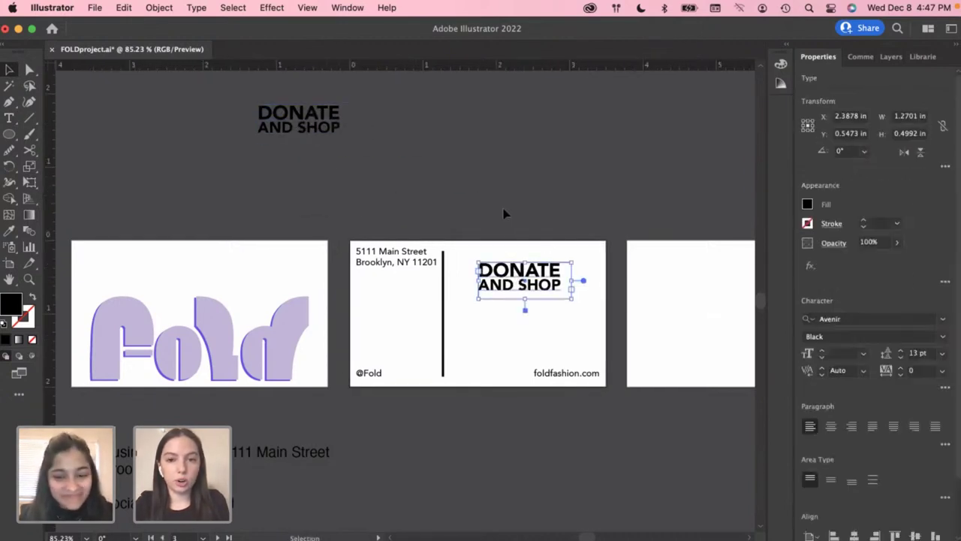
left_click(506, 212)
left_click_drag(511, 274, 551, 259)
left_click(563, 212)
scroll(571, 286, "up", 2)
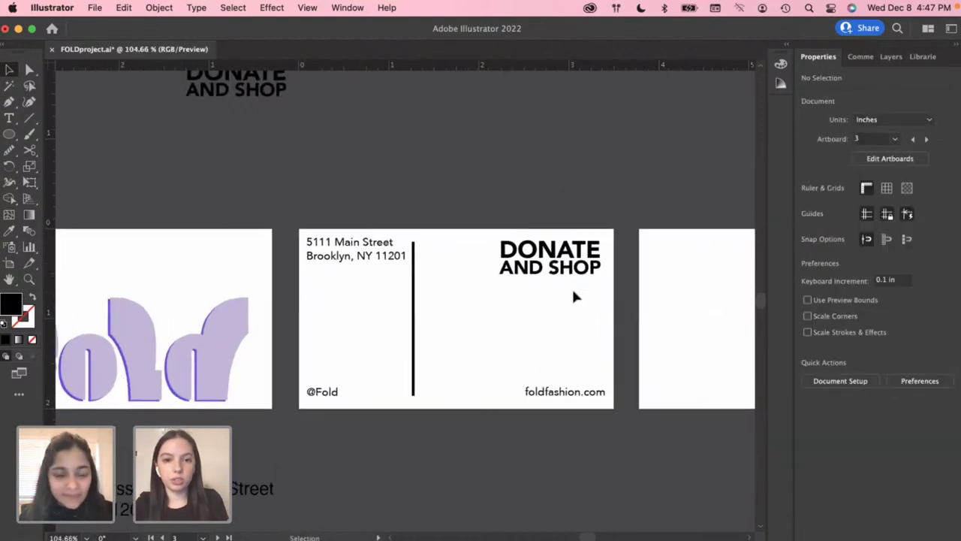
scroll(340, 162, "up", 1)
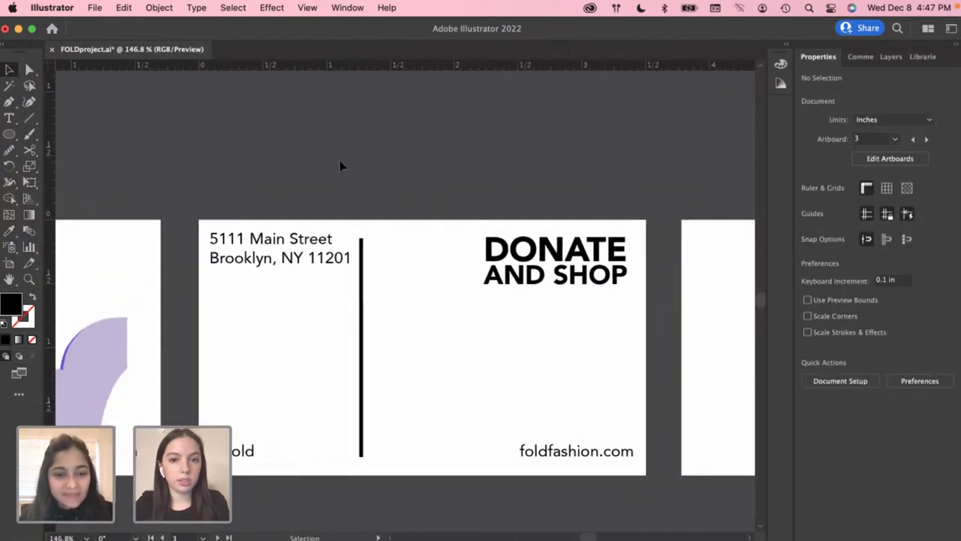
left_click_drag(370, 62, 397, 197)
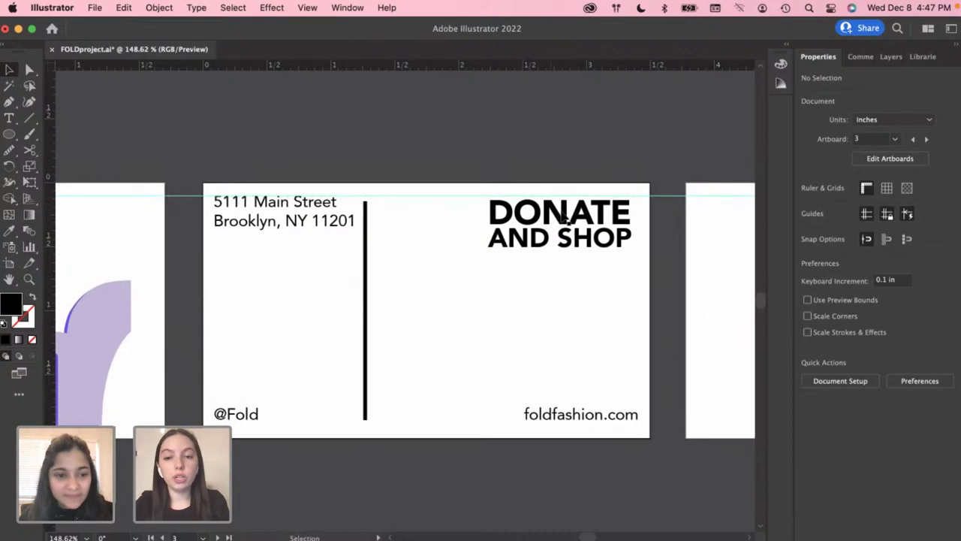
left_click(567, 218)
left_click_drag(565, 217, 564, 213)
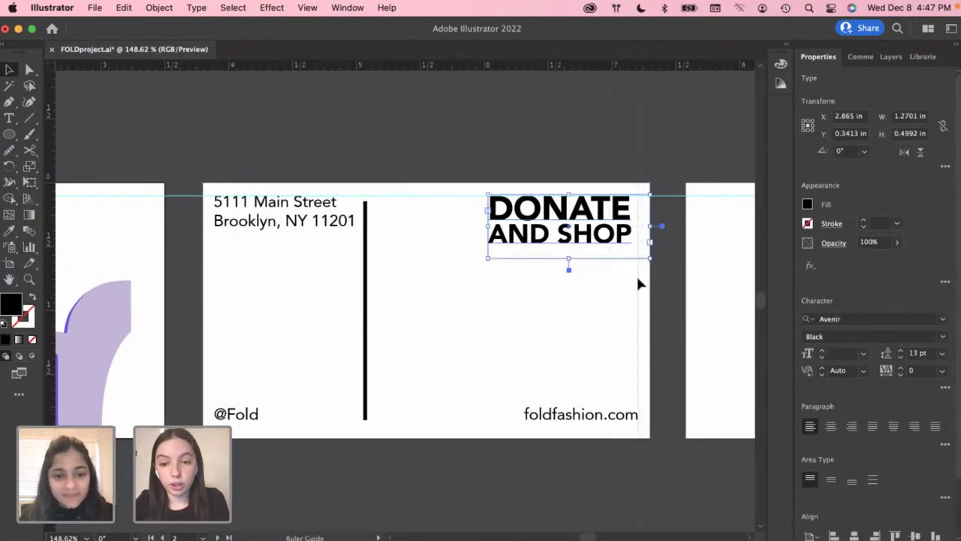
left_click_drag(638, 284, 639, 284)
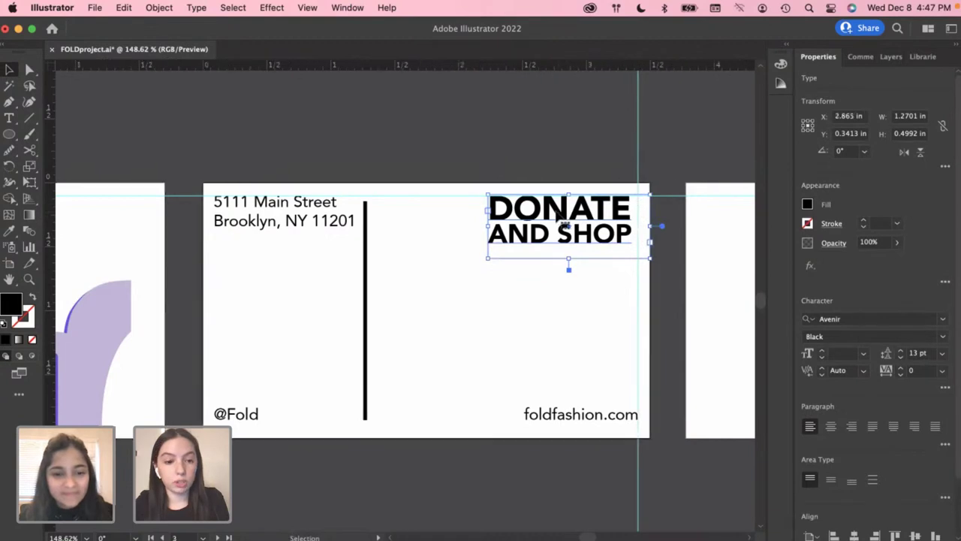
left_click_drag(560, 217, 559, 218)
left_click(539, 150)
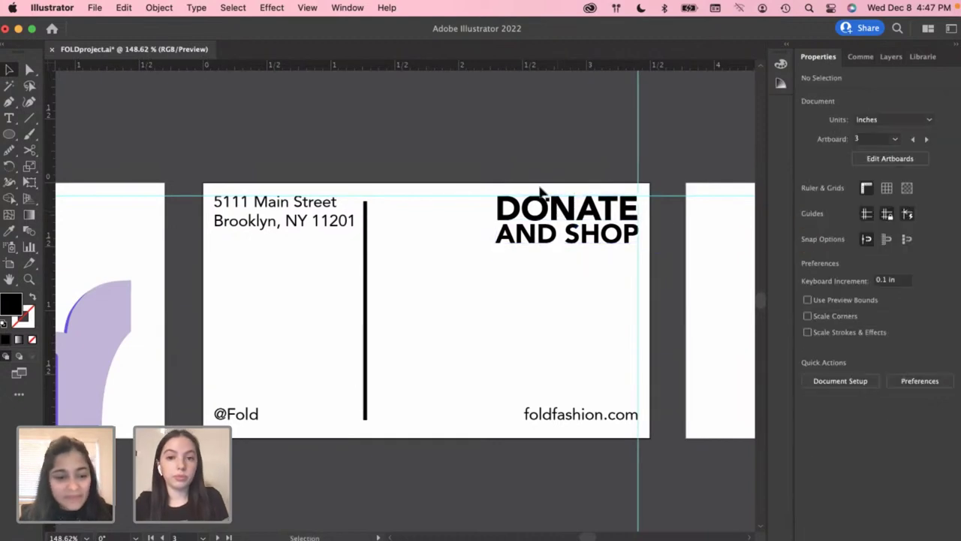
scroll(545, 143, "down", 2)
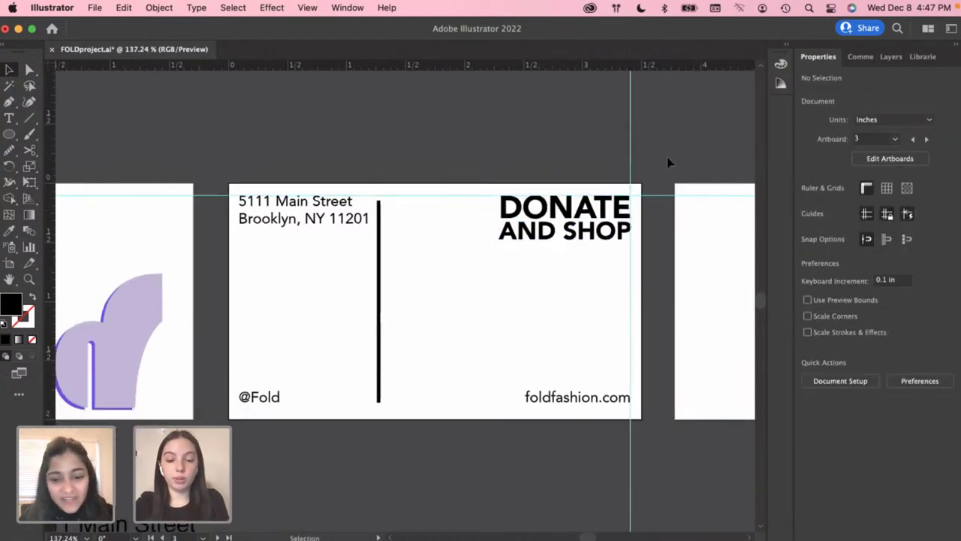
left_click(630, 137)
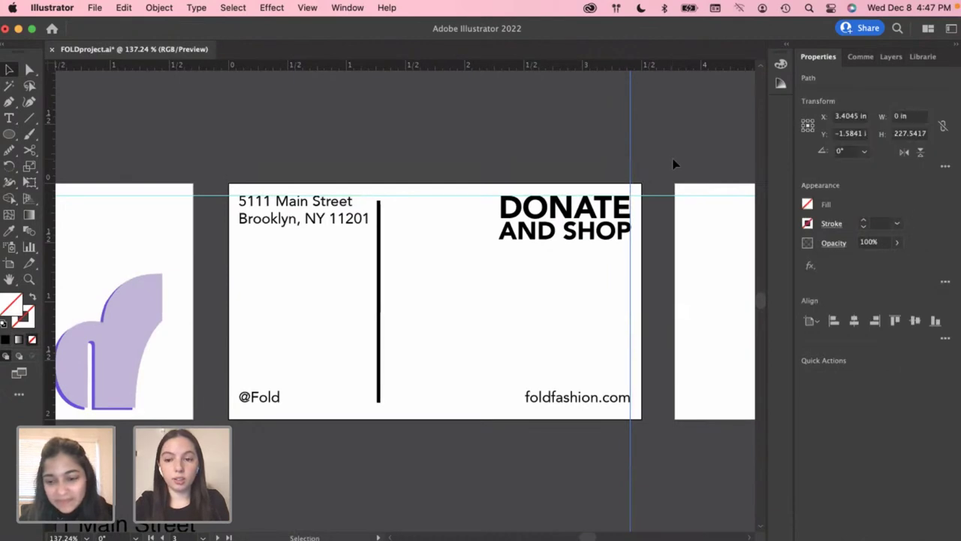
key("Delete")
left_click(682, 259)
key("Delete")
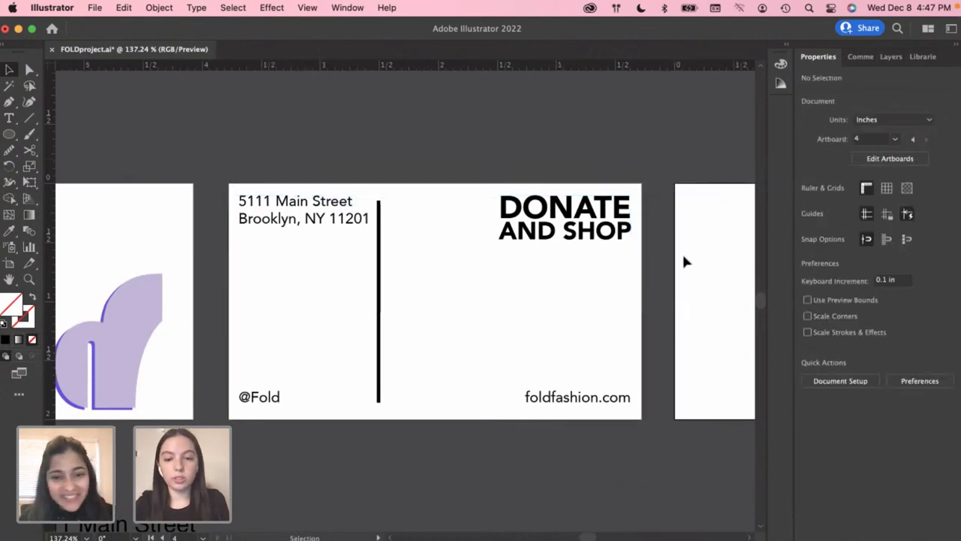
scroll(569, 261, "down", 3)
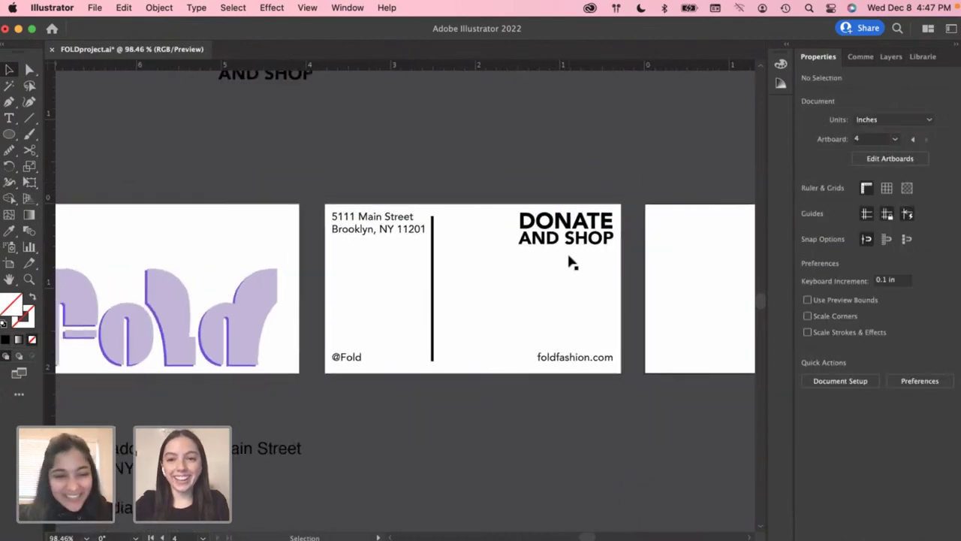
scroll(653, 294, "right", 3)
Delete the empty Artboard 5 beside the back card and exit artboard editing
left_click(853, 159)
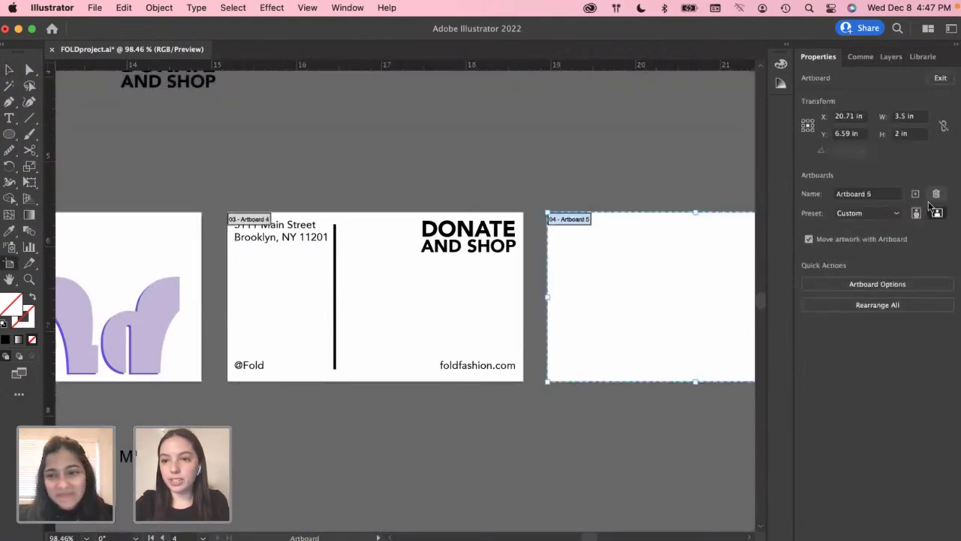
left_click(936, 194)
left_click(940, 78)
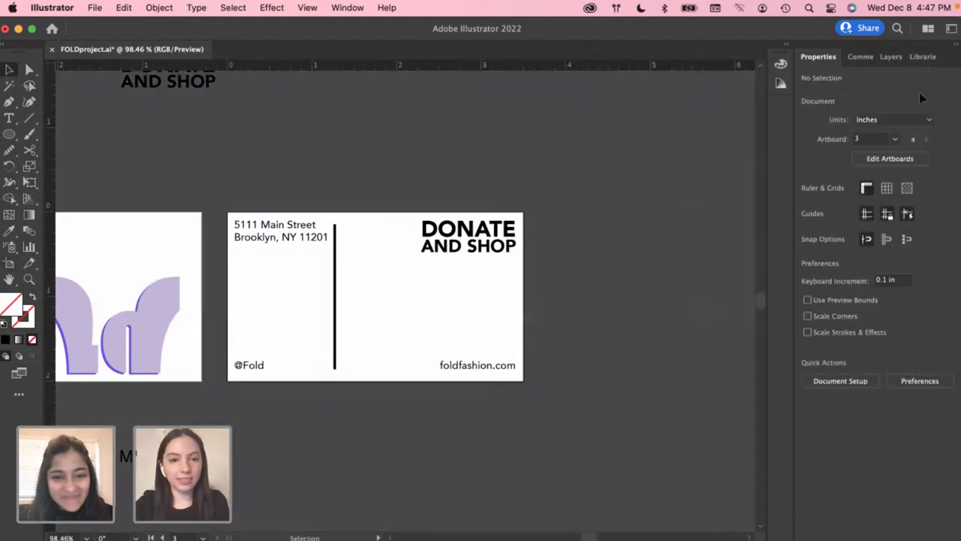
scroll(686, 193, "left", 5)
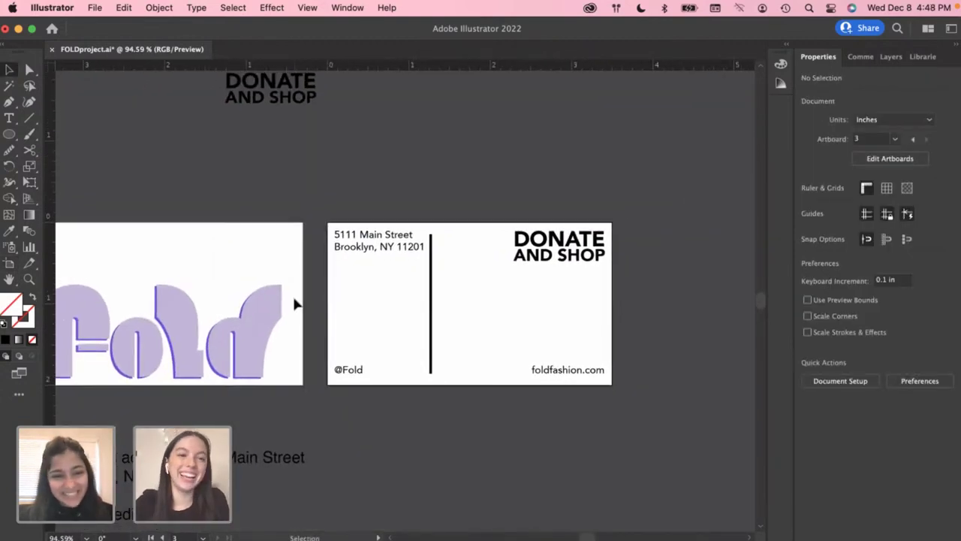
Save the file with Cmd+S and zoom out to view both cards
key("super+s")
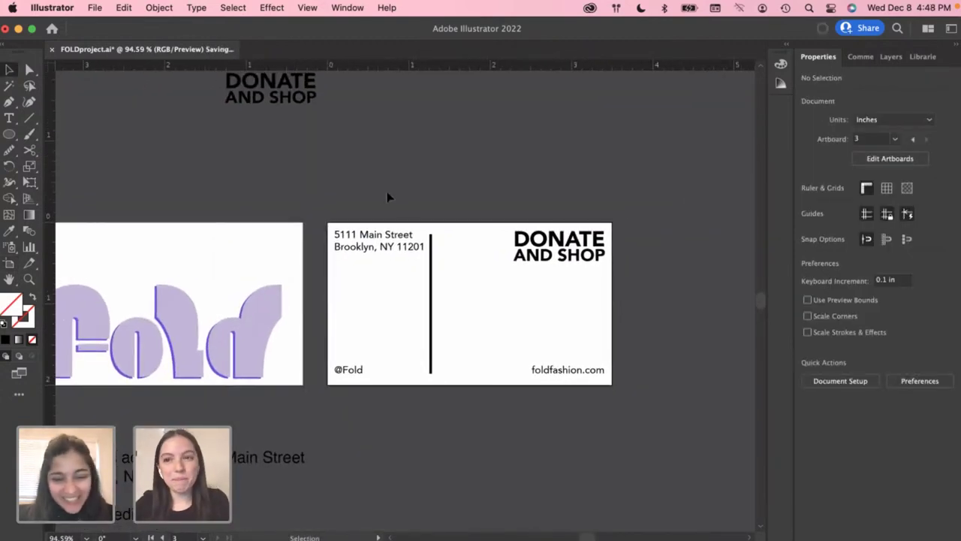
scroll(368, 216, "up", 3)
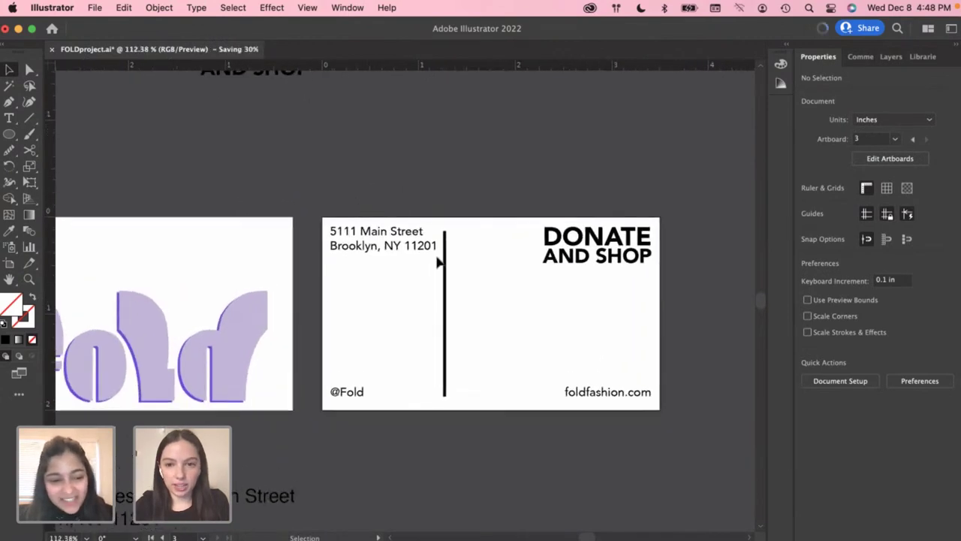
scroll(453, 274, "left", 3)
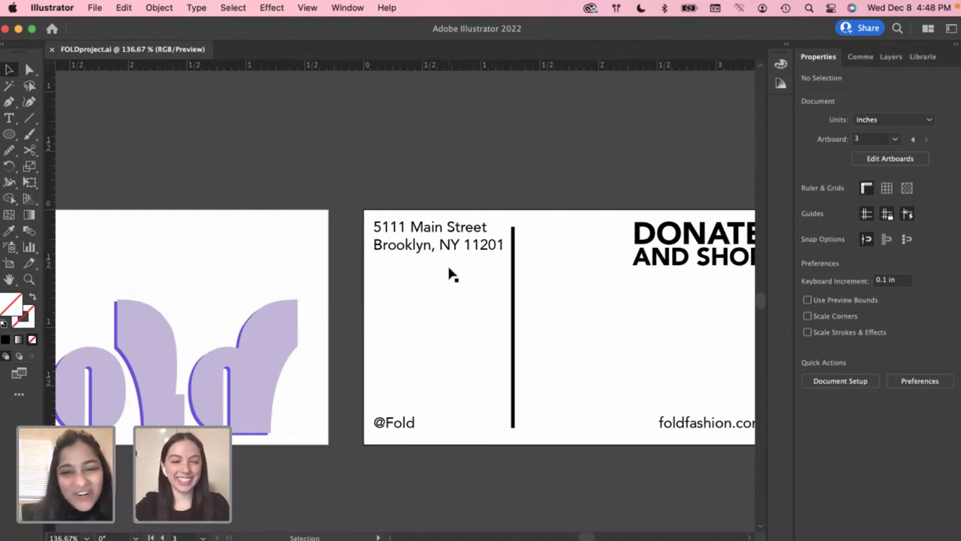
key("super+minus")
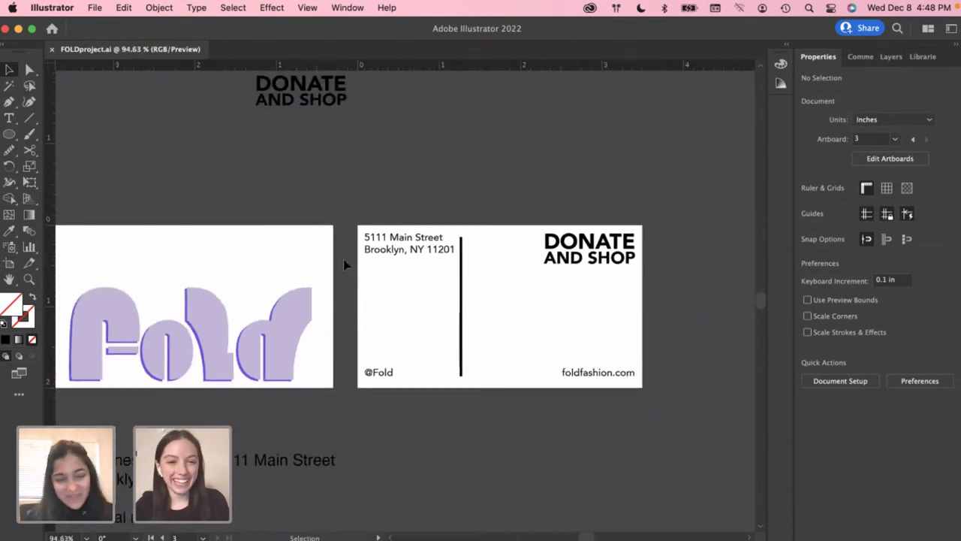
scroll(343, 259, "left", 4)
scroll(340, 263, "down", 2)
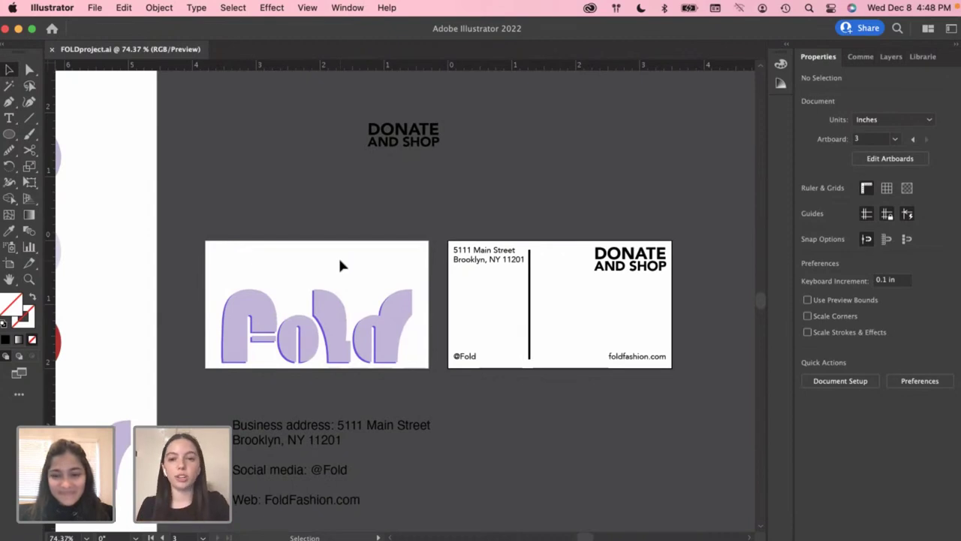
scroll(547, 258, "right", 3)
scroll(547, 259, "up", 5)
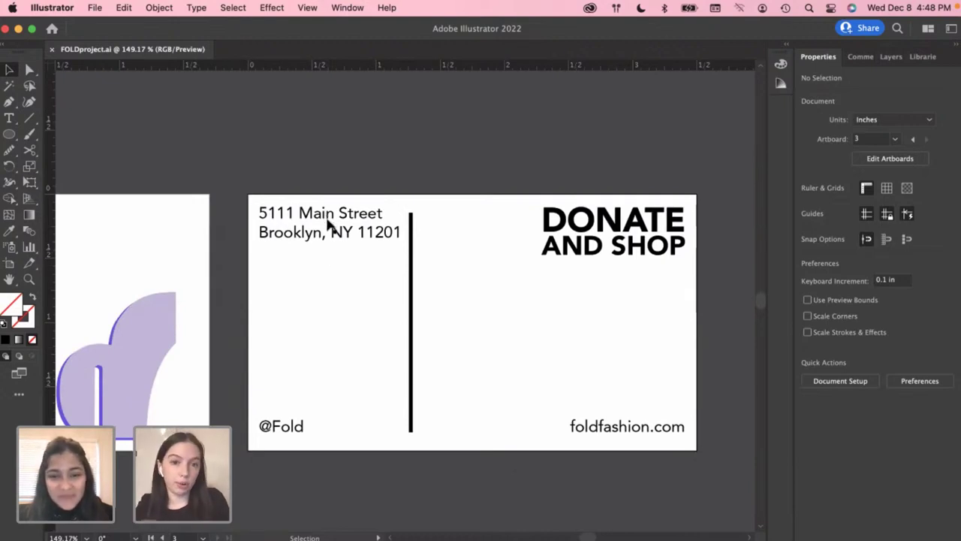
Pull horizontal guides from the top ruler onto the back card's top edge
left_click_drag(343, 68, 354, 215)
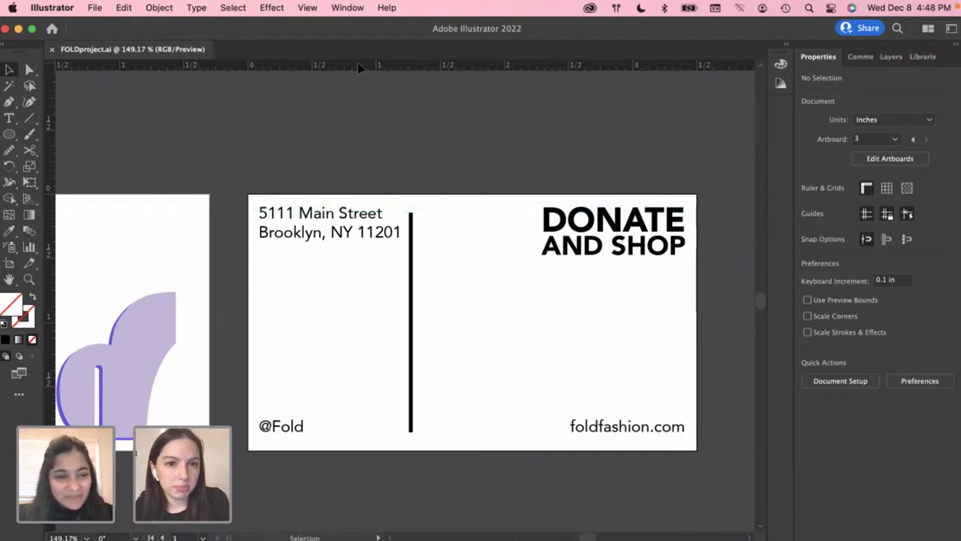
left_click_drag(362, 67, 381, 196)
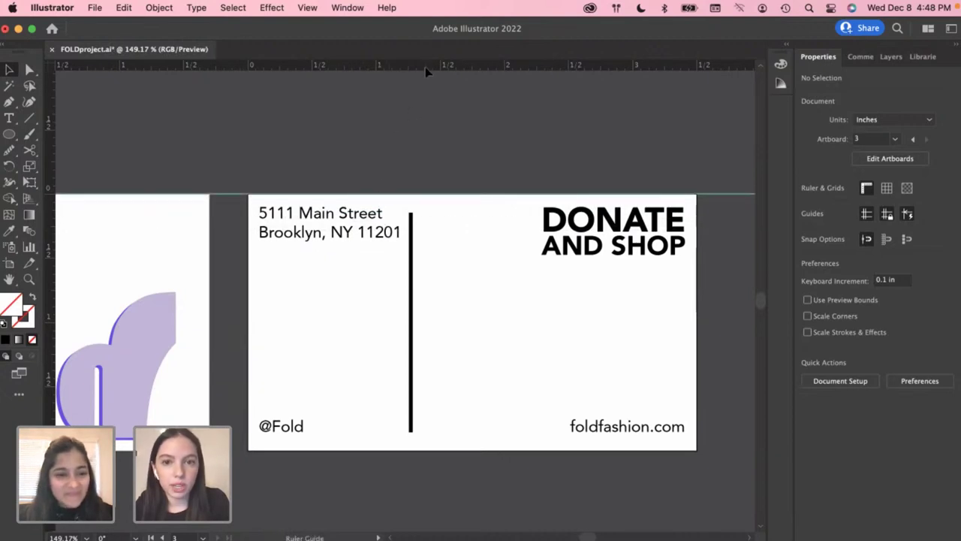
left_click_drag(425, 67, 507, 254)
left_click(489, 178)
left_click_drag(484, 184, 485, 455)
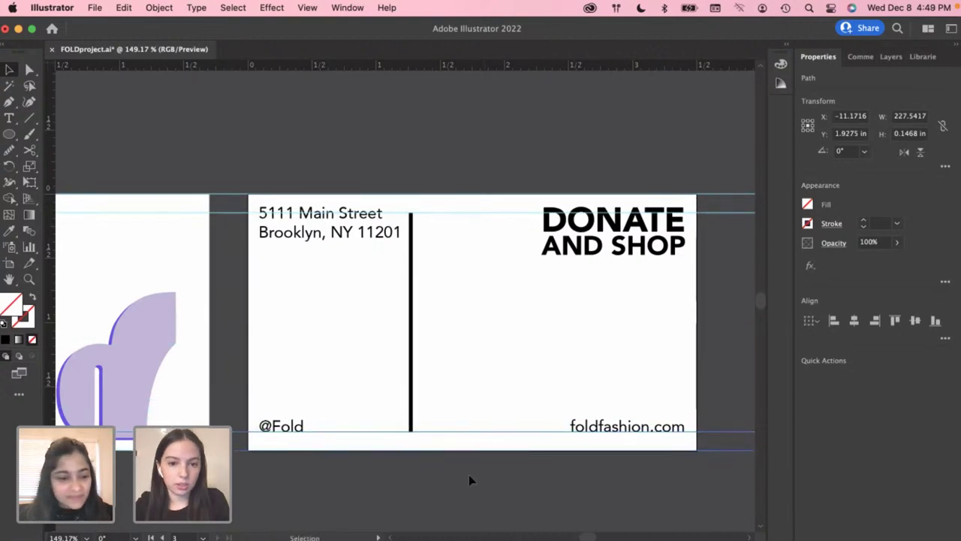
left_click(462, 468)
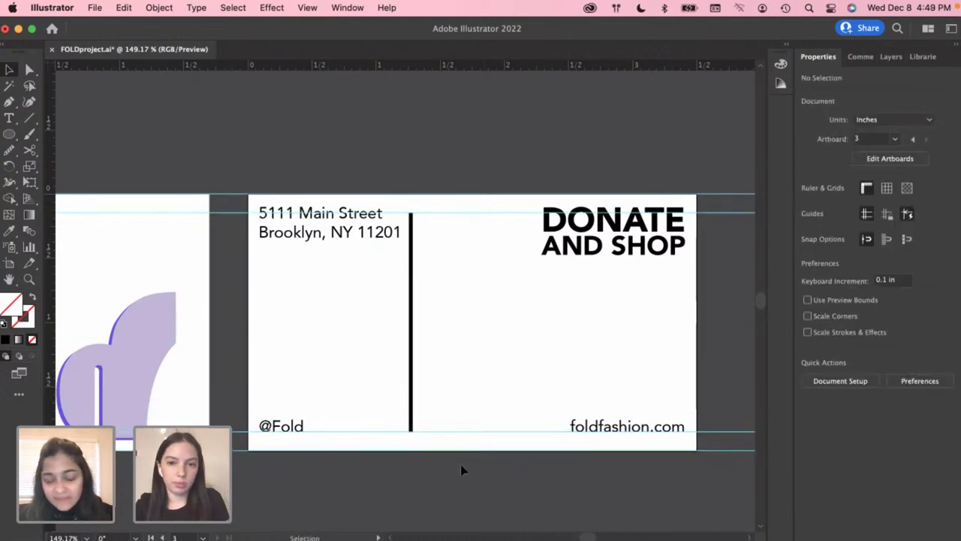
scroll(462, 466, "down", 3)
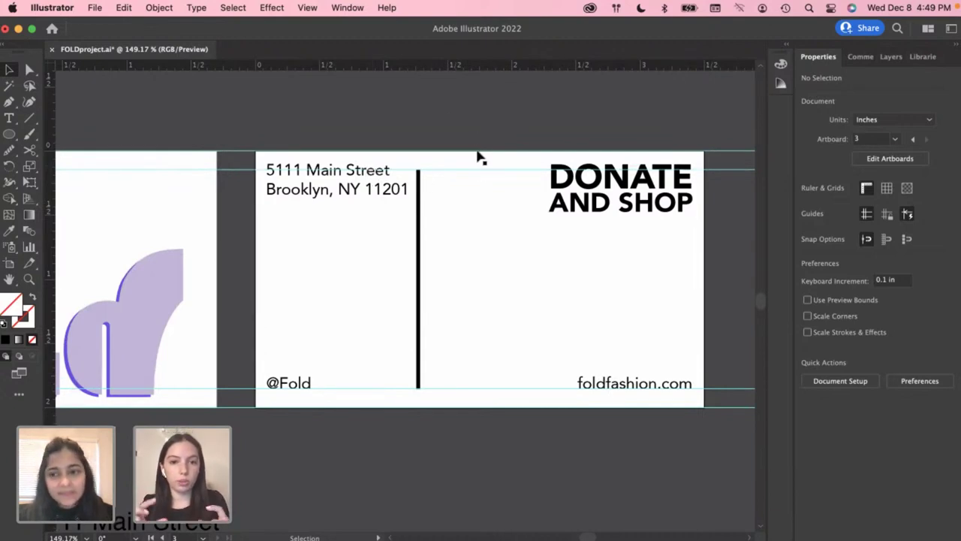
Add a guide level with the top of the address text and delete the two lower guides
left_click_drag(443, 71, 434, 165)
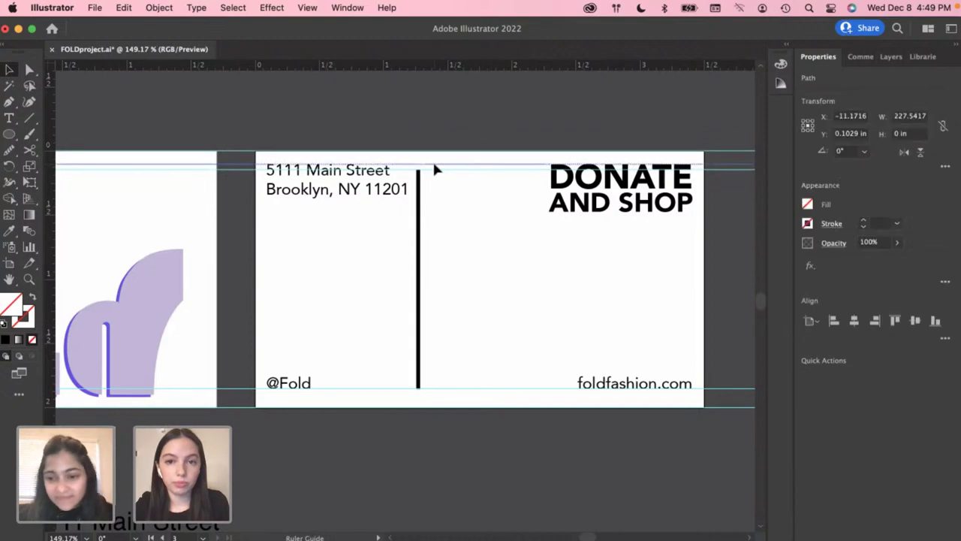
left_click(451, 161)
left_click(453, 161)
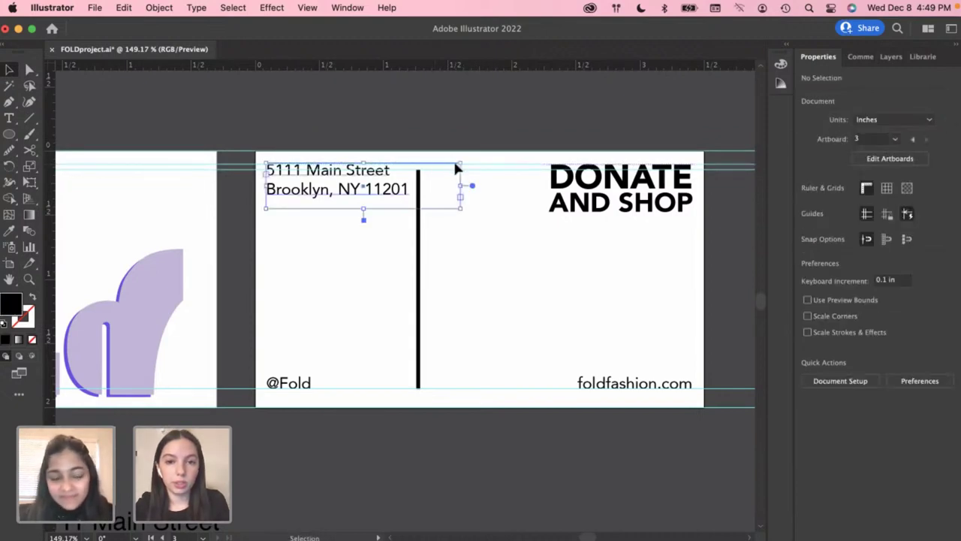
left_click(489, 155)
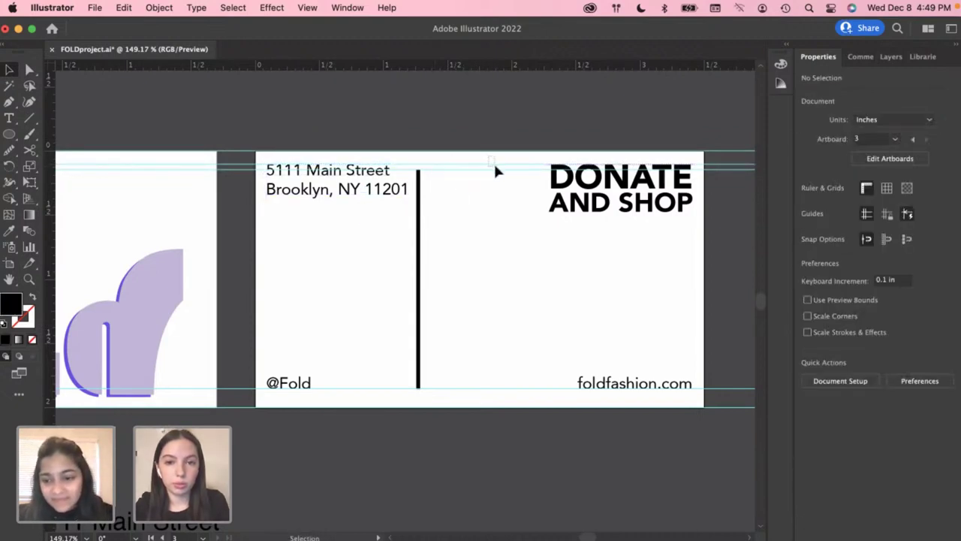
left_click(495, 167)
left_click(494, 192)
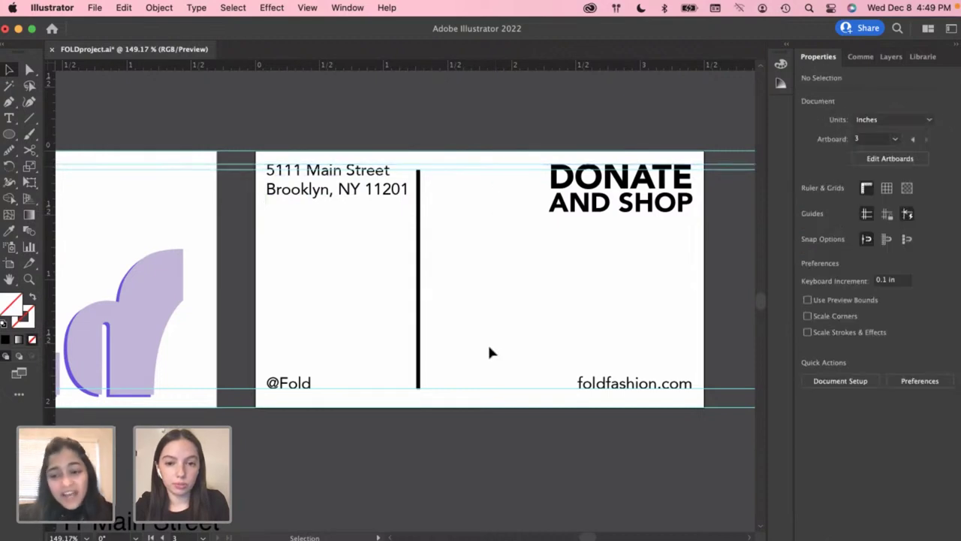
left_click_drag(481, 383, 504, 433)
key("Delete")
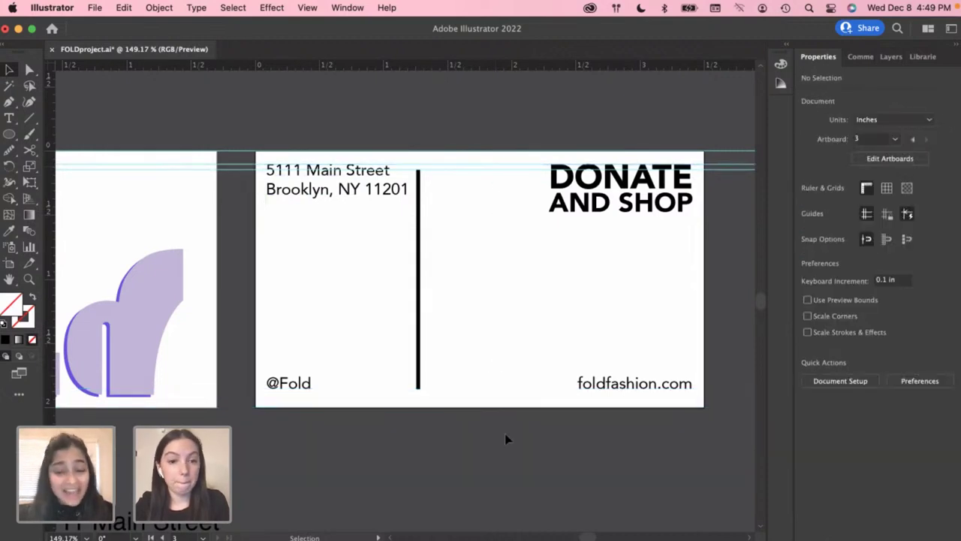
Copy the margin guides down, align one with the divider's bottom, then delete the leftover lower guides
left_click_drag(481, 197, 464, 404)
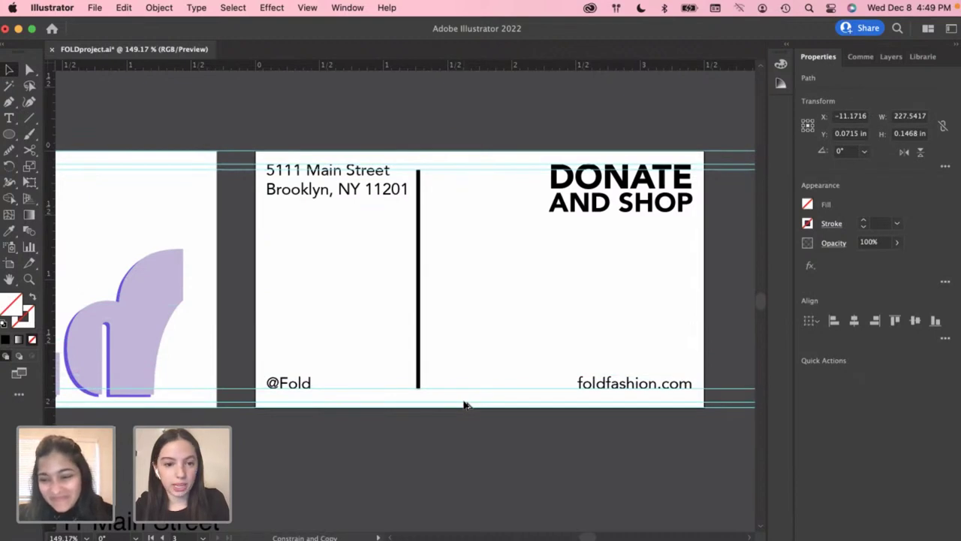
left_click_drag(464, 405, 465, 409)
left_click(464, 460)
scroll(455, 413, "up", 3)
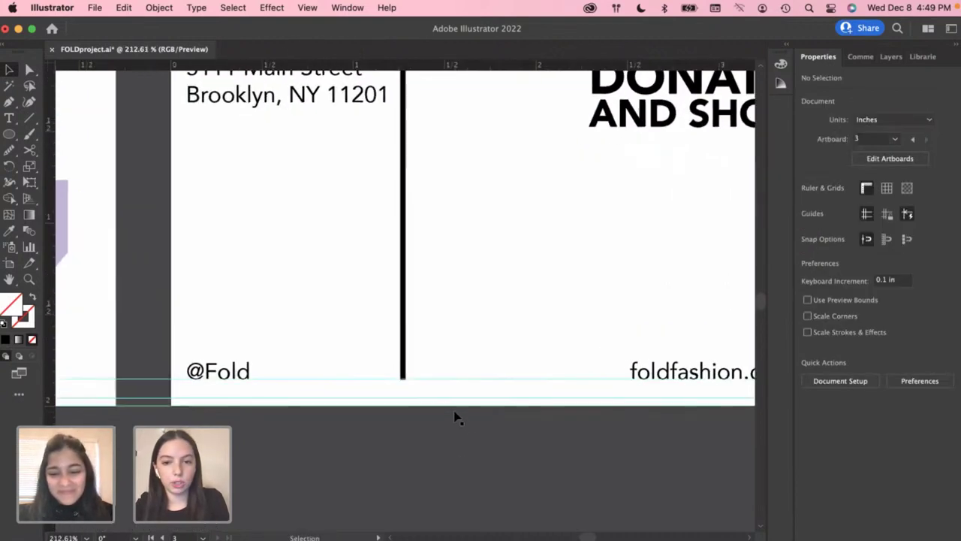
scroll(255, 384, "up", 2)
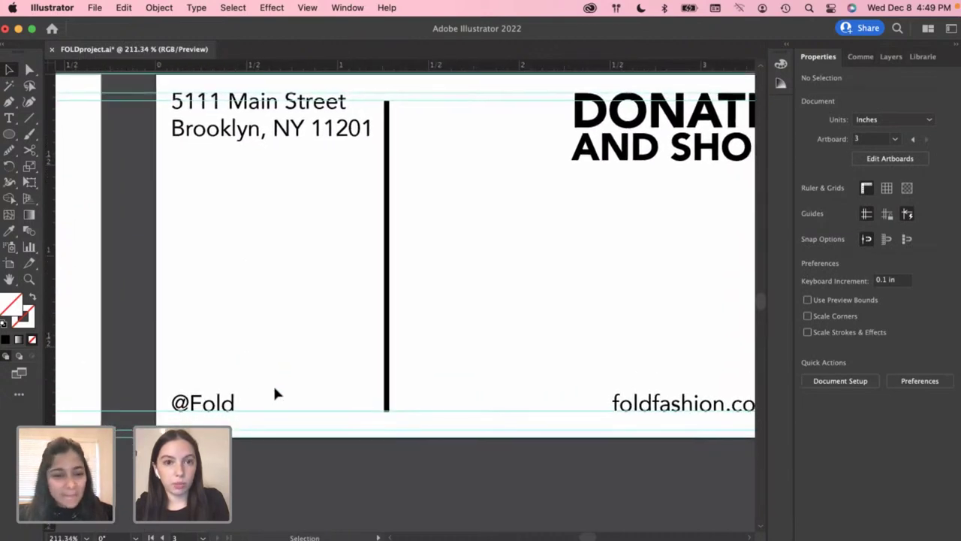
scroll(312, 426, "up", 1)
scroll(312, 426, "up", 1)
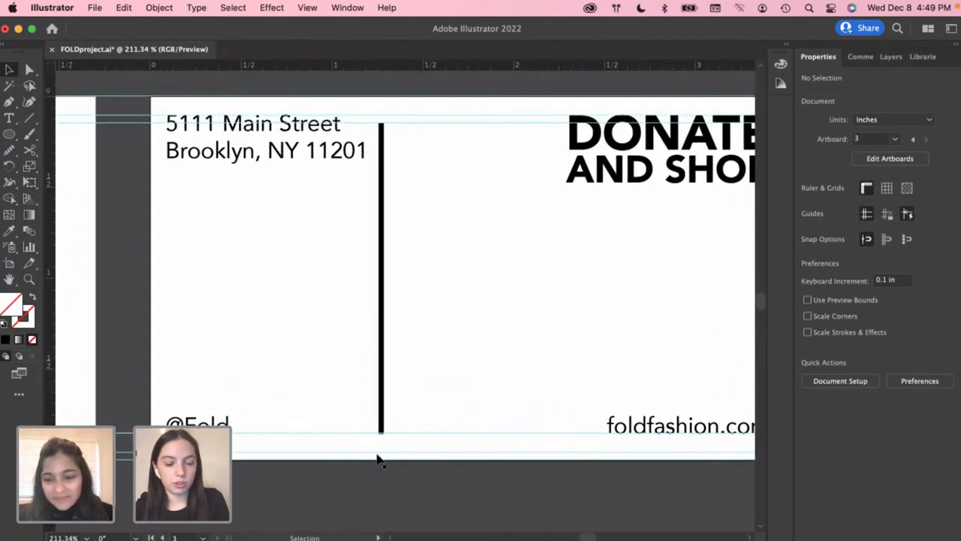
left_click_drag(403, 454, 404, 450)
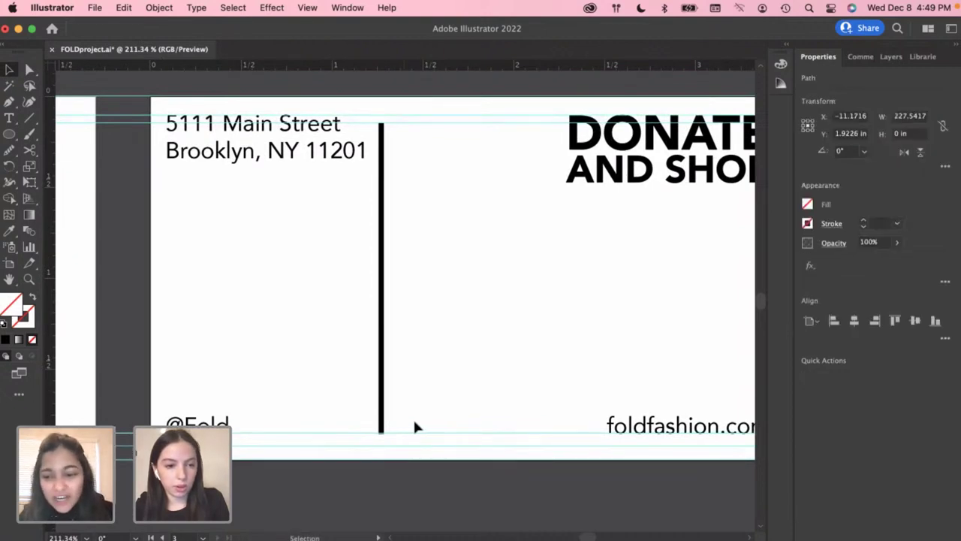
left_click(413, 417)
left_click(453, 478)
key("Delete")
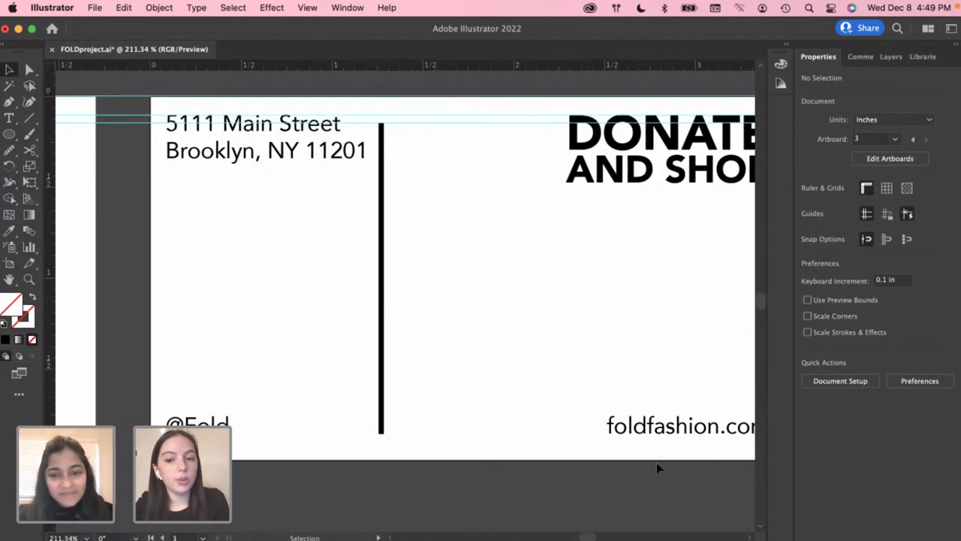
left_click_drag(648, 456, 223, 414)
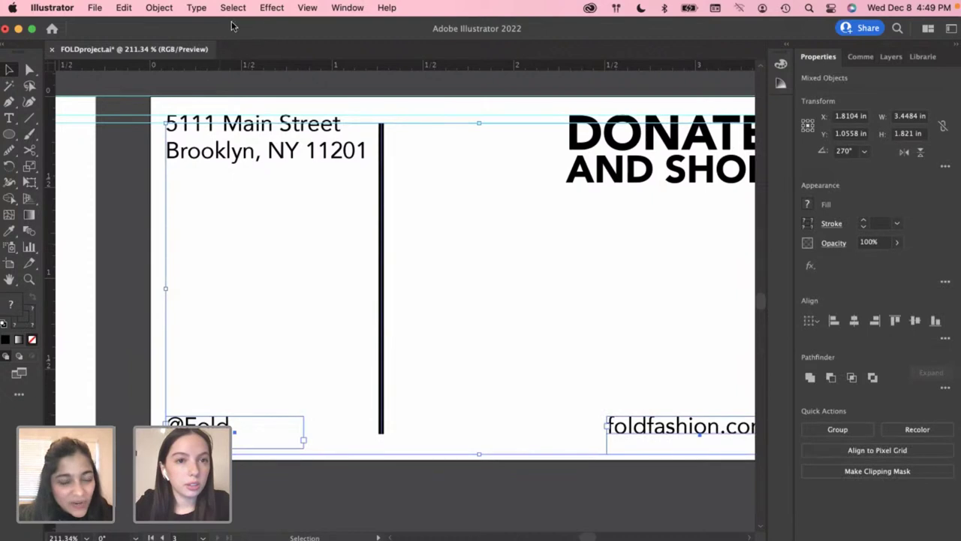
left_click(168, 14)
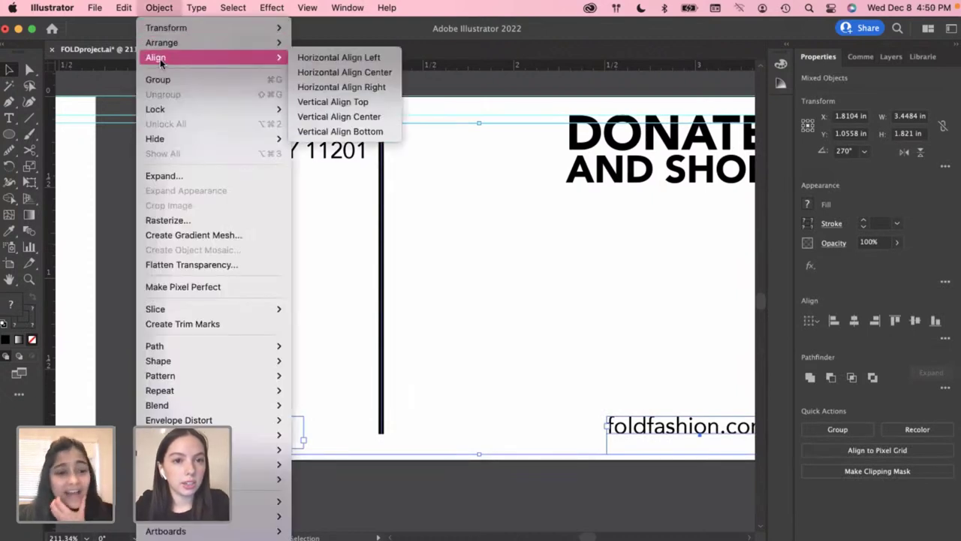
left_click(325, 331)
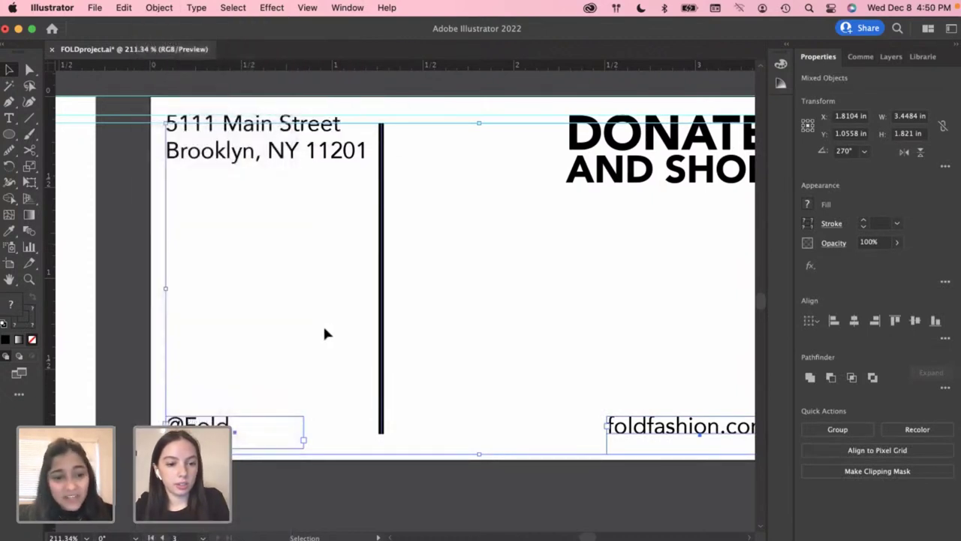
double_click(215, 425)
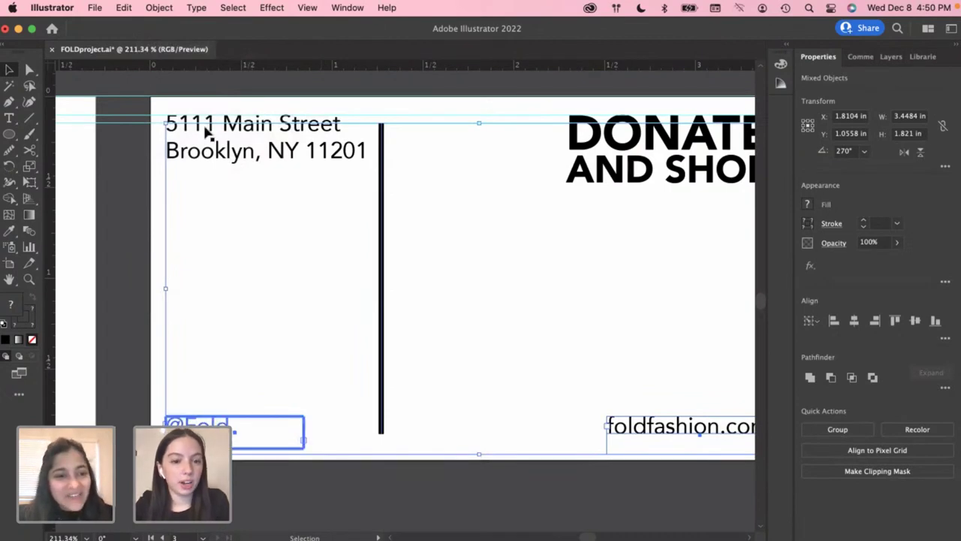
left_click(160, 9)
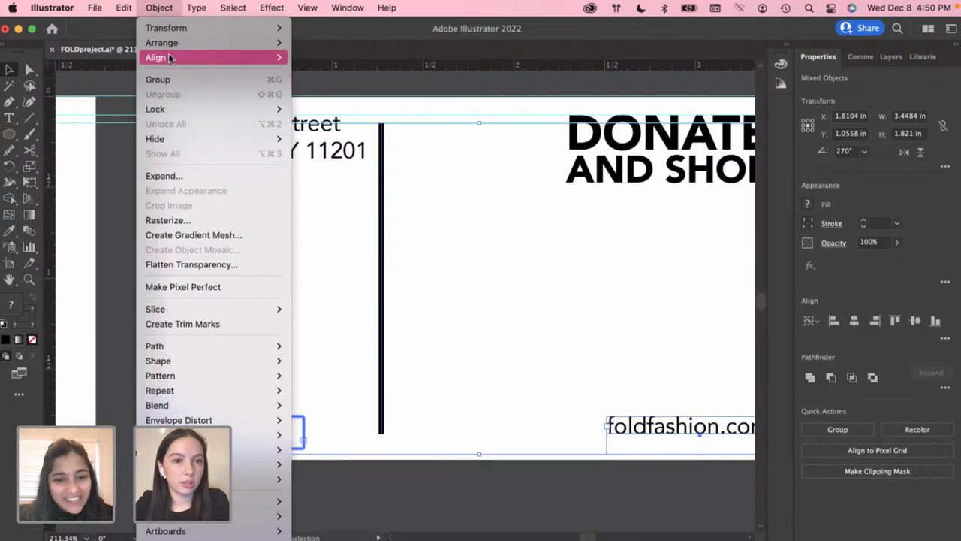
mouse_move(175, 60)
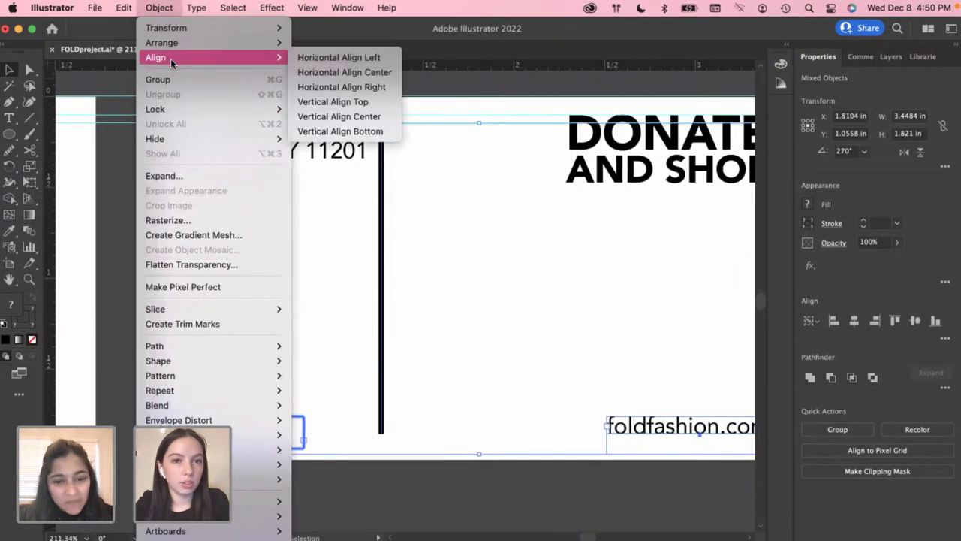
left_click(376, 60)
left_click(511, 354)
key("super+z")
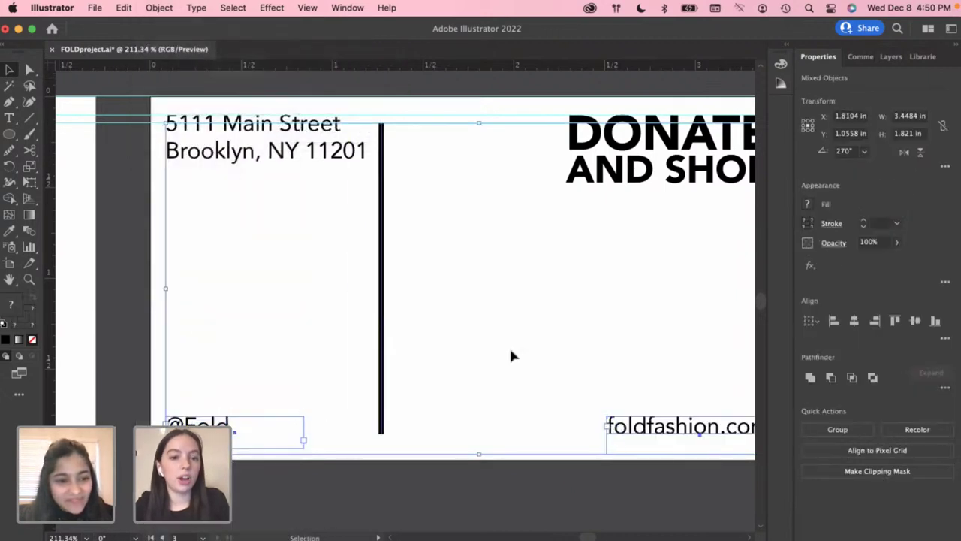
left_click(385, 478)
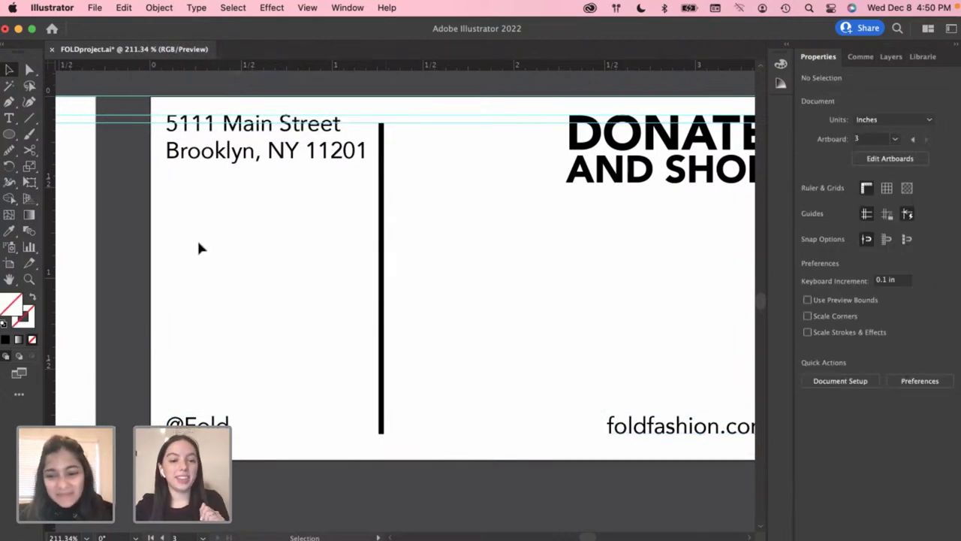
Add a horizontal guide at the top text and copy it down to the bottom text line
scroll(462, 389, "down", 2)
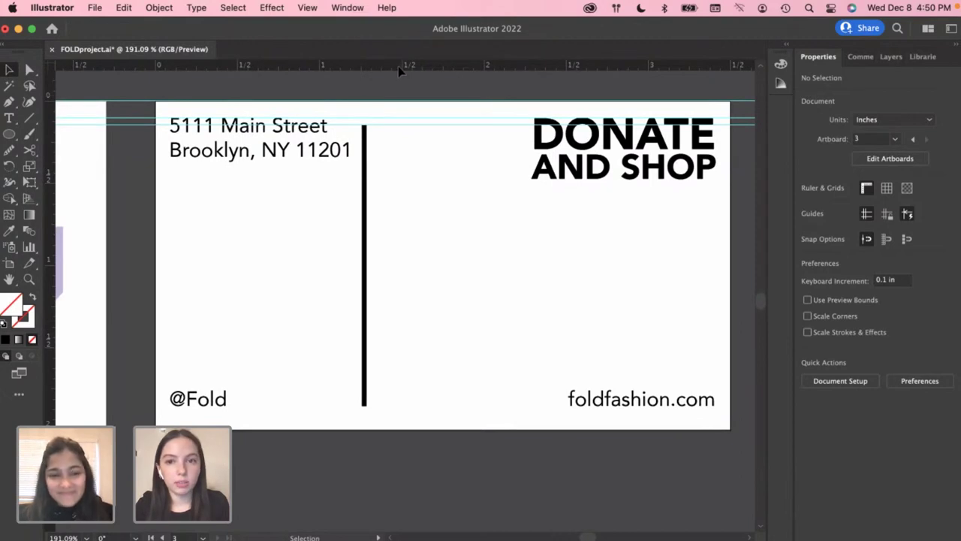
left_click_drag(398, 66, 425, 53)
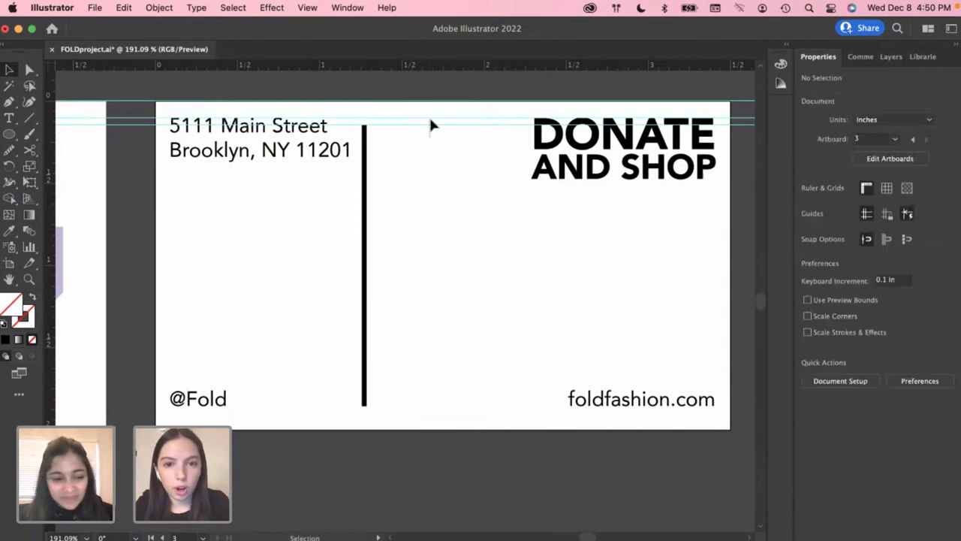
left_click(431, 122)
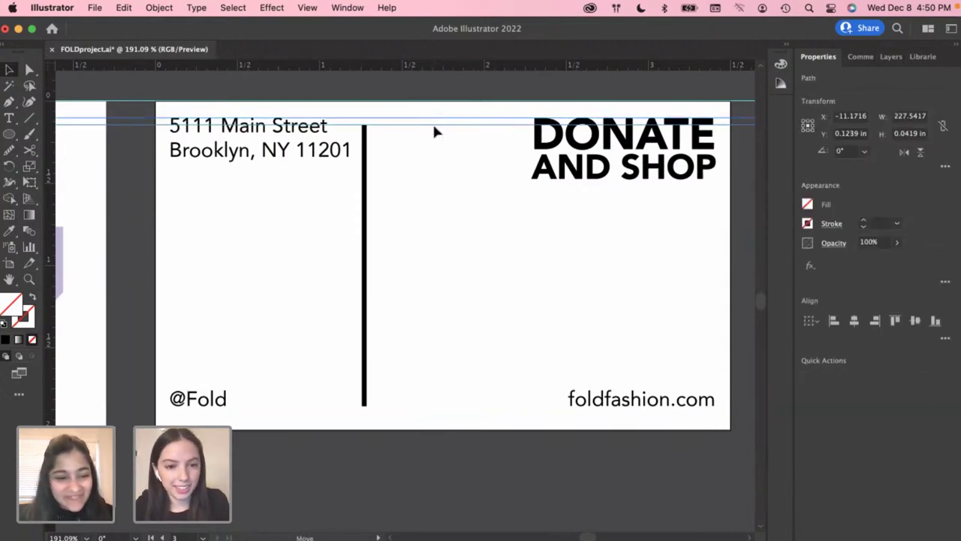
left_click_drag(434, 122, 428, 408)
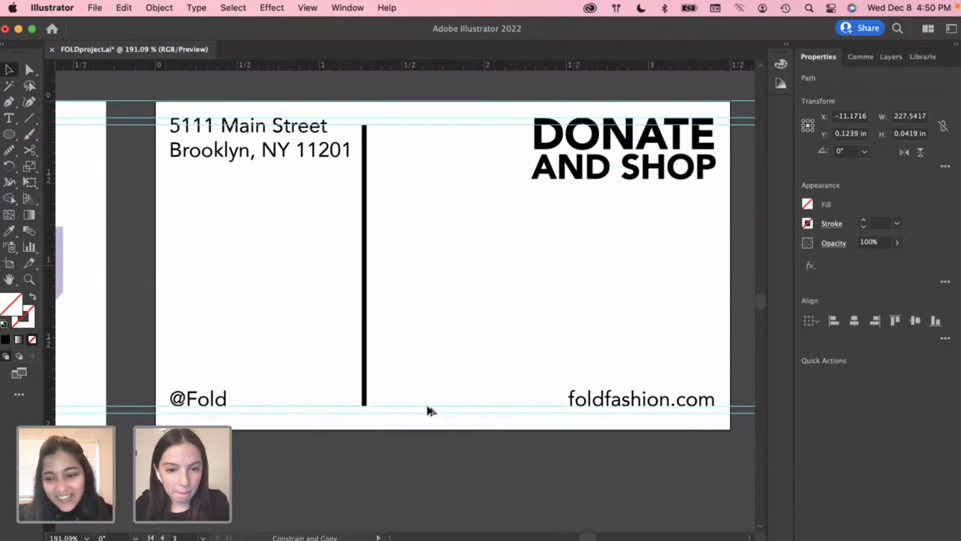
key("super+semicolon")
scroll(213, 397, "up", 1)
scroll(213, 398, "up", 1)
key("super+semicolon")
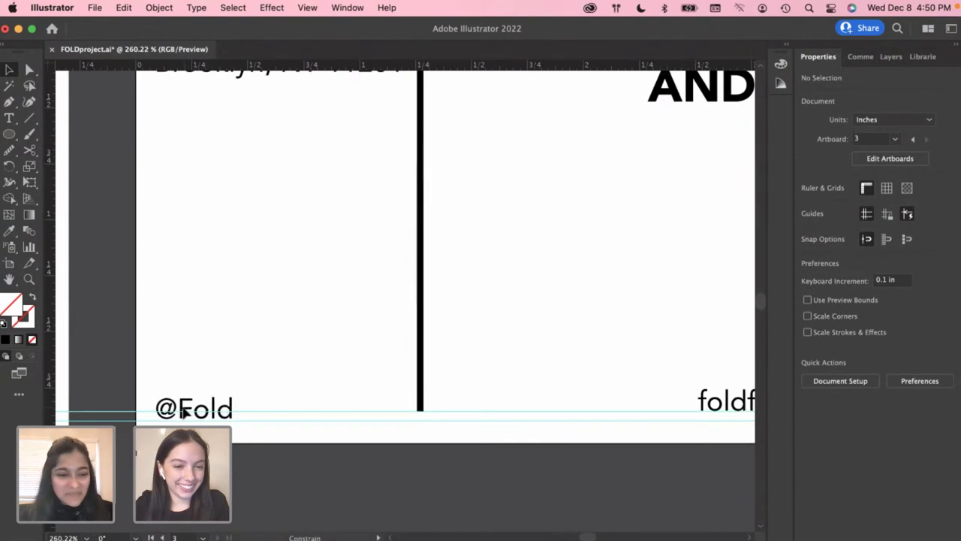
left_click_drag(184, 408, 184, 403)
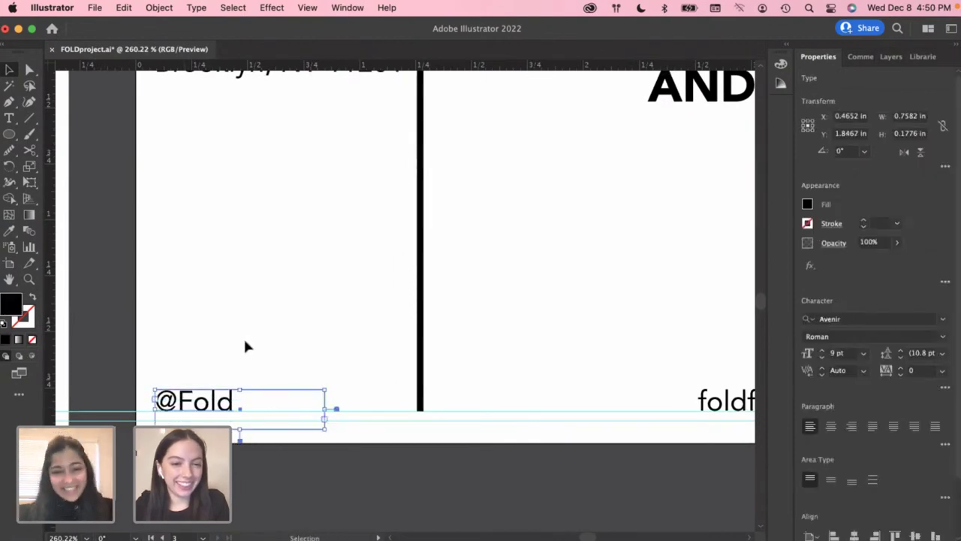
scroll(244, 347, "down", 1)
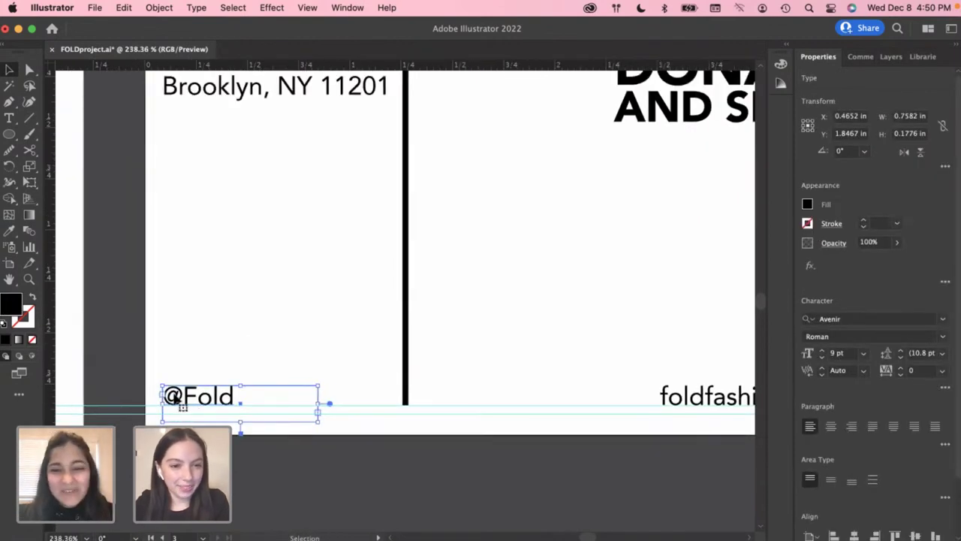
left_click_drag(173, 396, 174, 407)
scroll(175, 406, "up", 10)
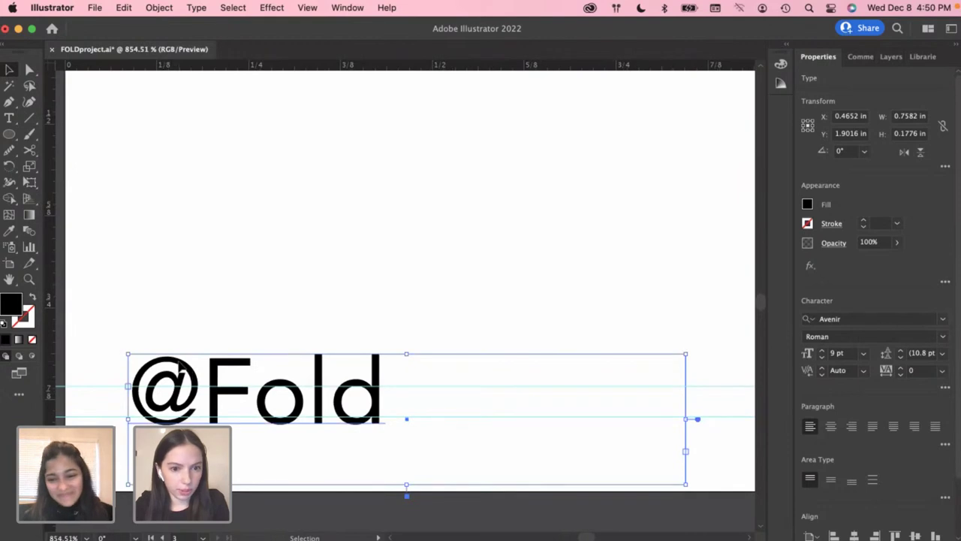
left_click_drag(182, 365, 180, 355)
left_click(273, 311)
scroll(273, 311, "down", 5)
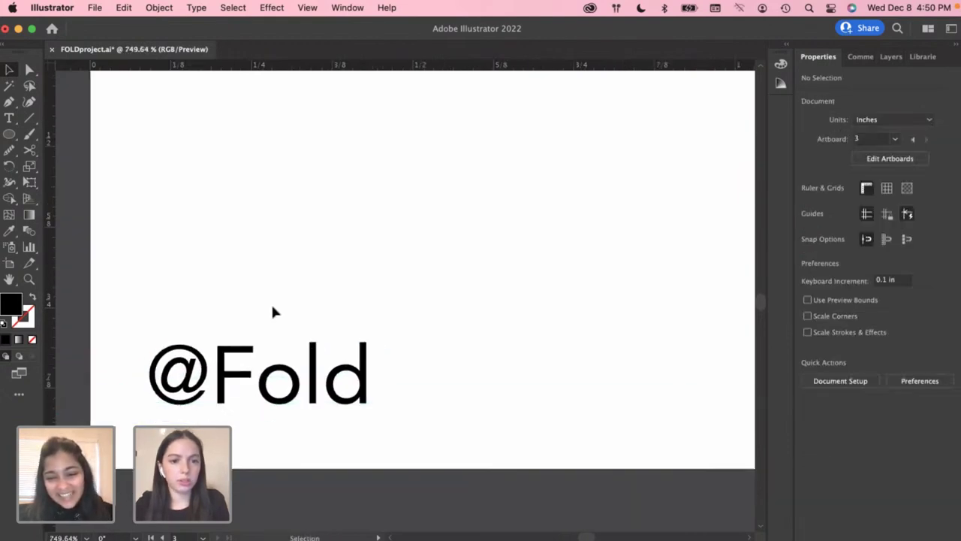
scroll(338, 319, "right", 5)
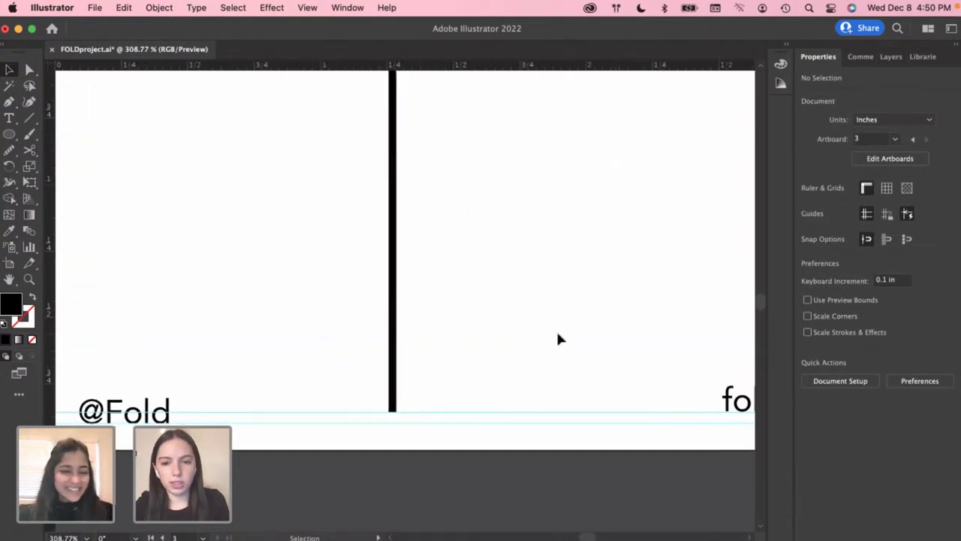
scroll(558, 337, "down", 3)
scroll(559, 338, "right", 1)
scroll(626, 365, "up", 4)
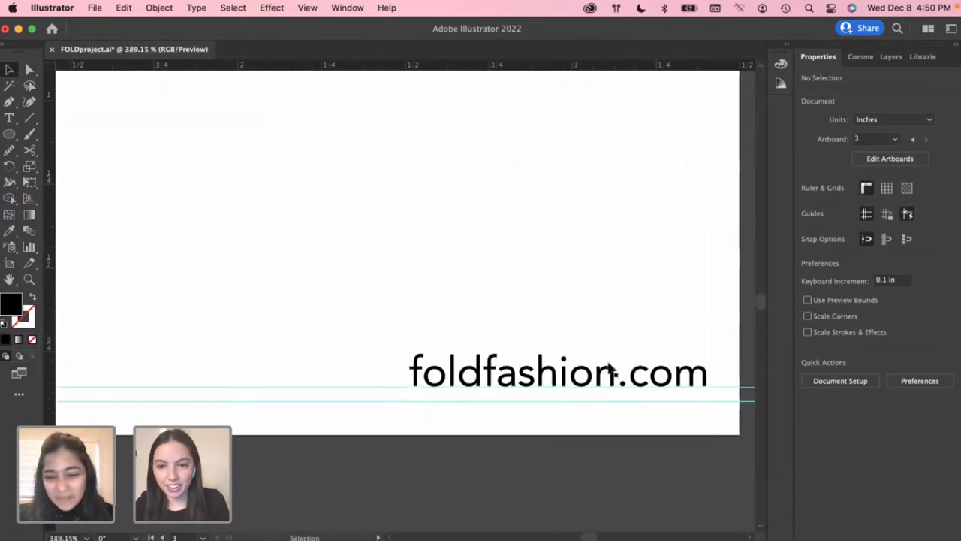
left_click_drag(585, 374, 585, 388)
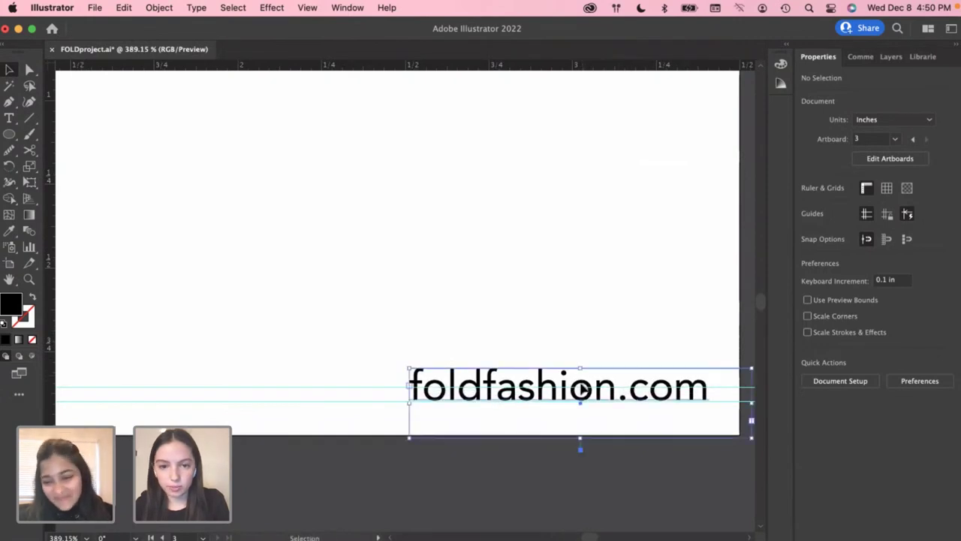
left_click(441, 337)
scroll(441, 336, "up", 10)
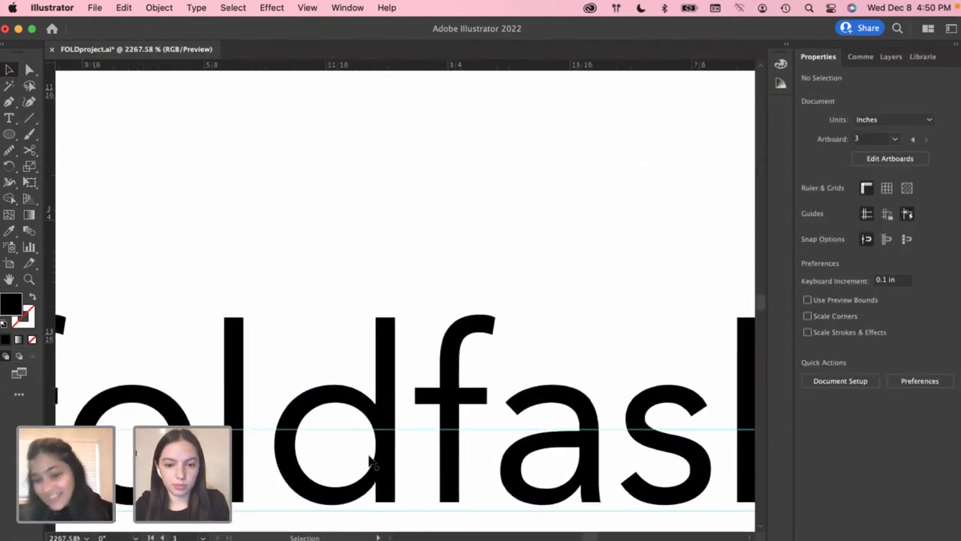
left_click_drag(487, 356, 478, 367)
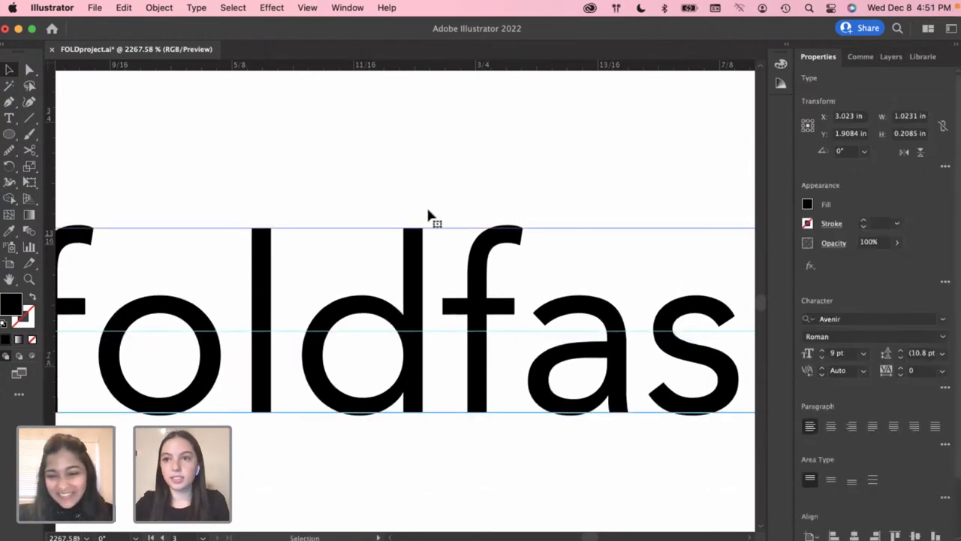
scroll(428, 215, "down", 4)
left_click(440, 185)
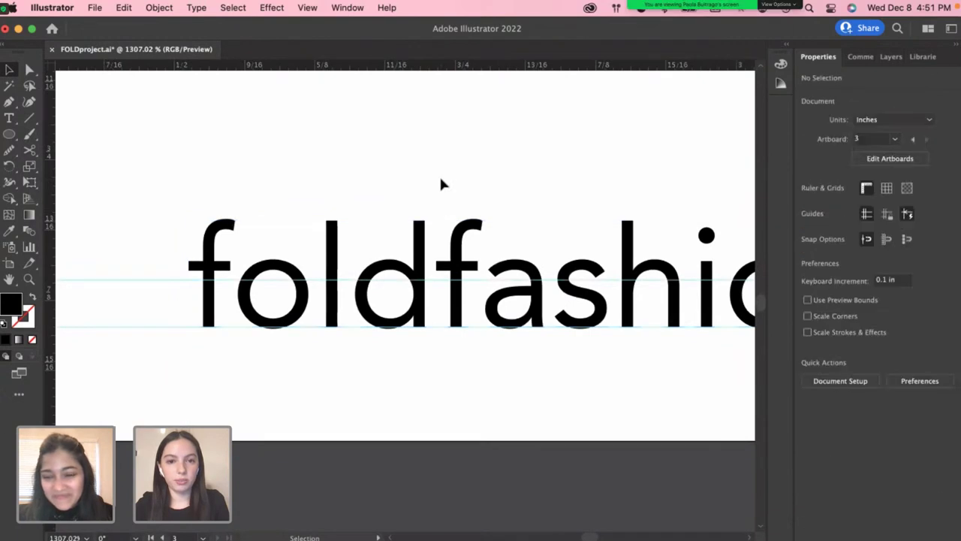
scroll(440, 185, "down", 8)
scroll(440, 185, "down", 3)
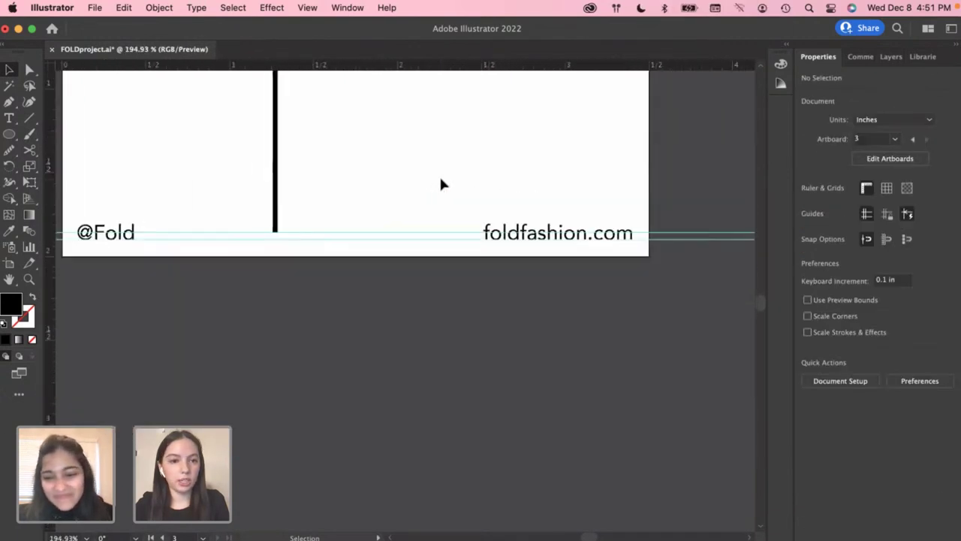
scroll(451, 199, "up", 3)
scroll(451, 199, "left", 3)
Delete the bottom guide and all remaining guides from the back card
left_click_drag(472, 311, 506, 375)
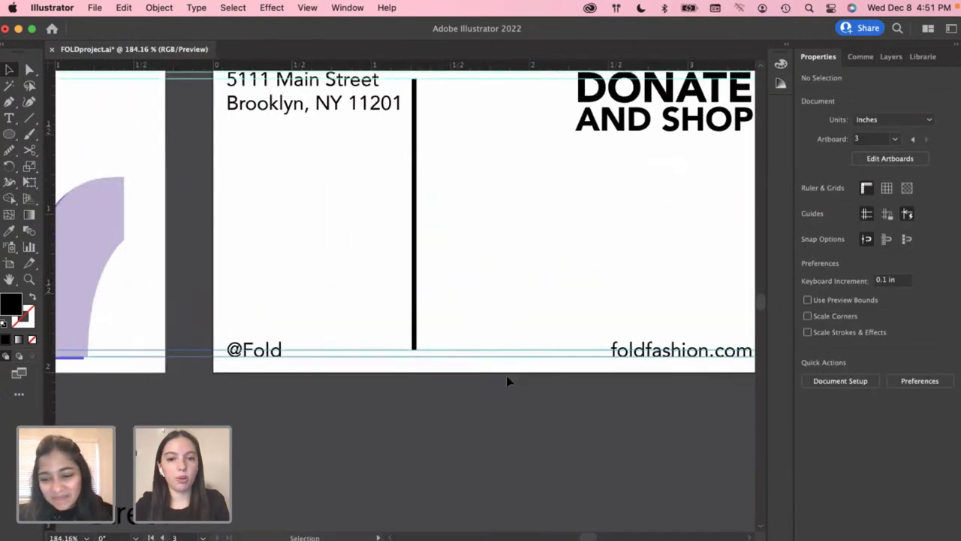
key("Delete")
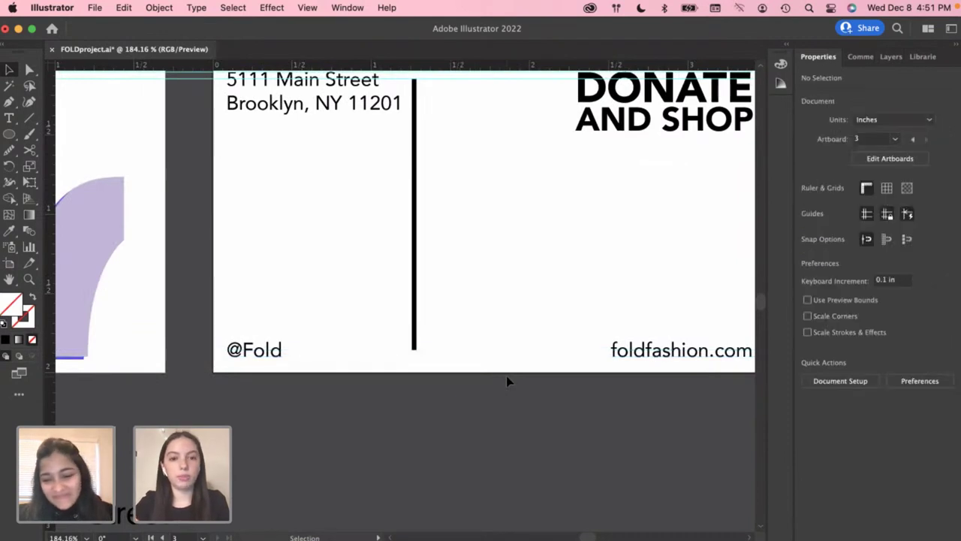
scroll(506, 310, "up", 2)
scroll(506, 311, "right", 3)
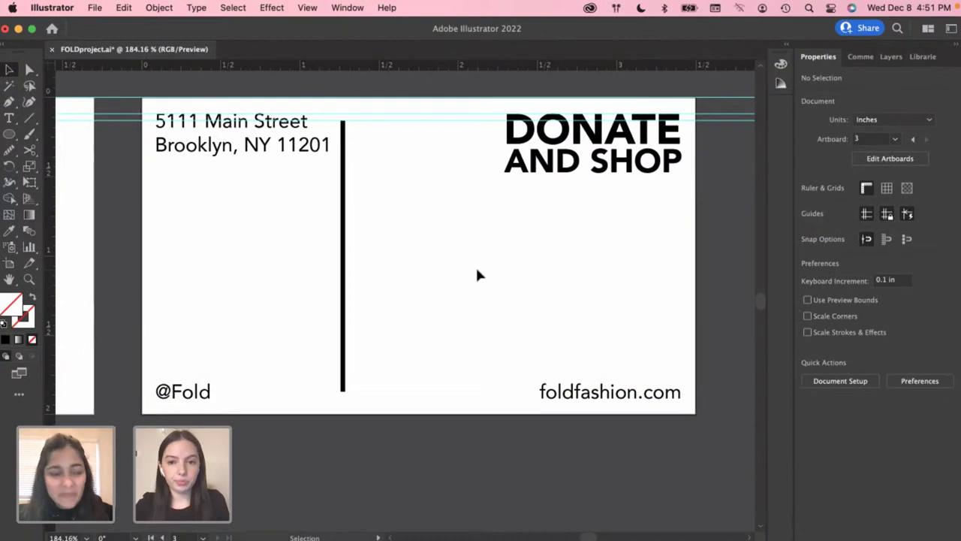
scroll(477, 275, "down", 5)
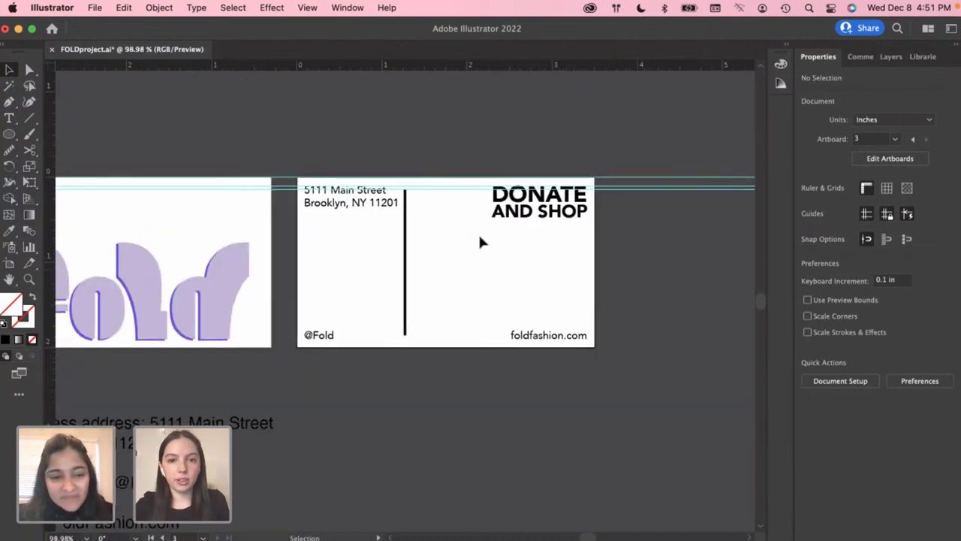
left_click_drag(437, 158, 469, 212)
key("Delete")
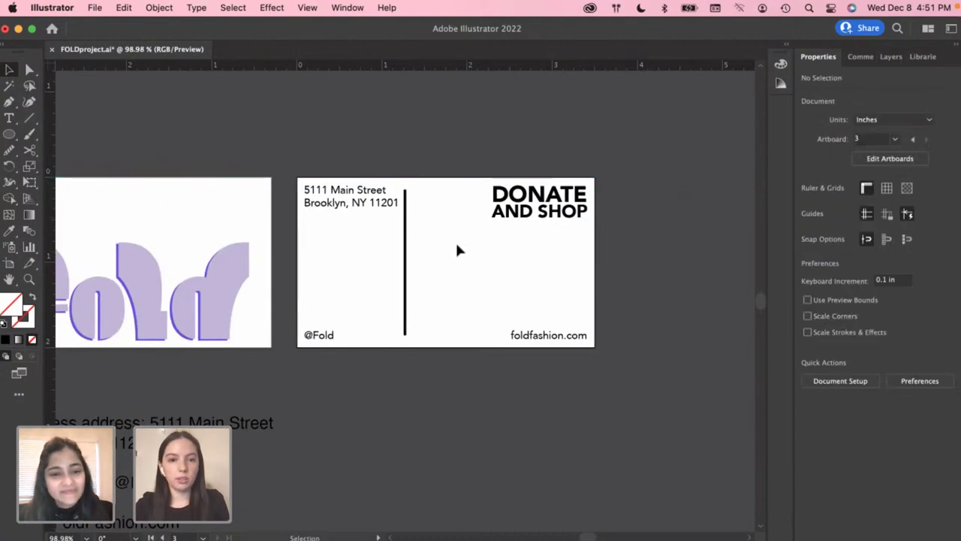
scroll(456, 256, "left", 3)
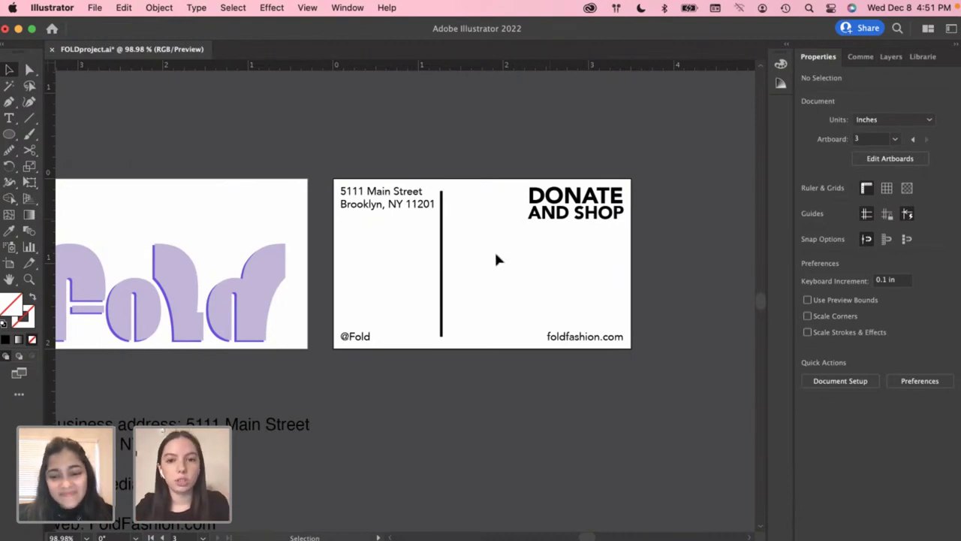
scroll(494, 249, "left", 4)
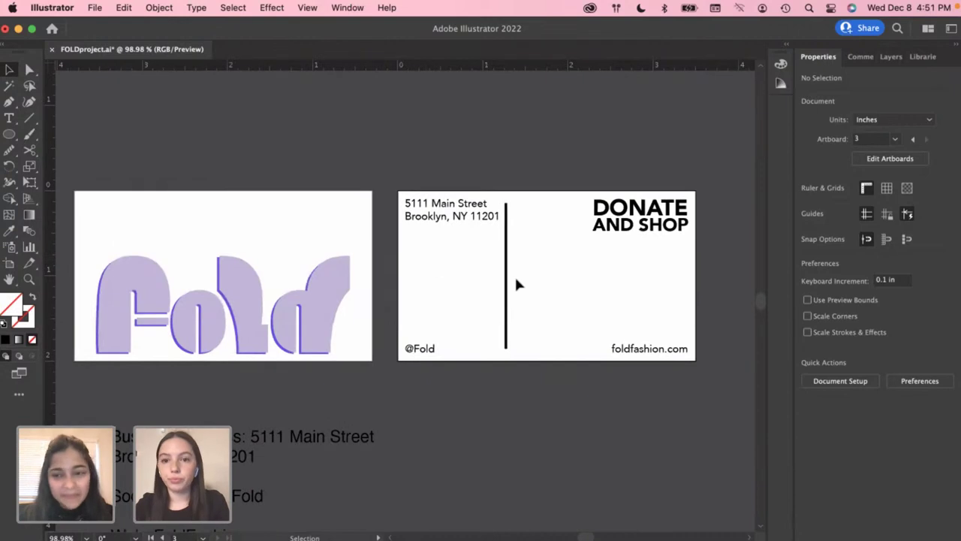
scroll(295, 280, "down", 2)
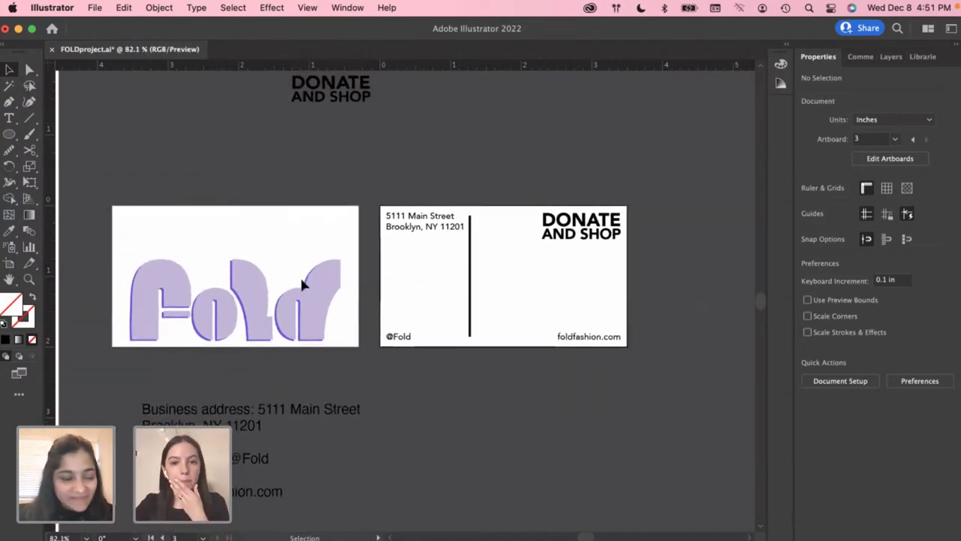
scroll(301, 283, "left", 3)
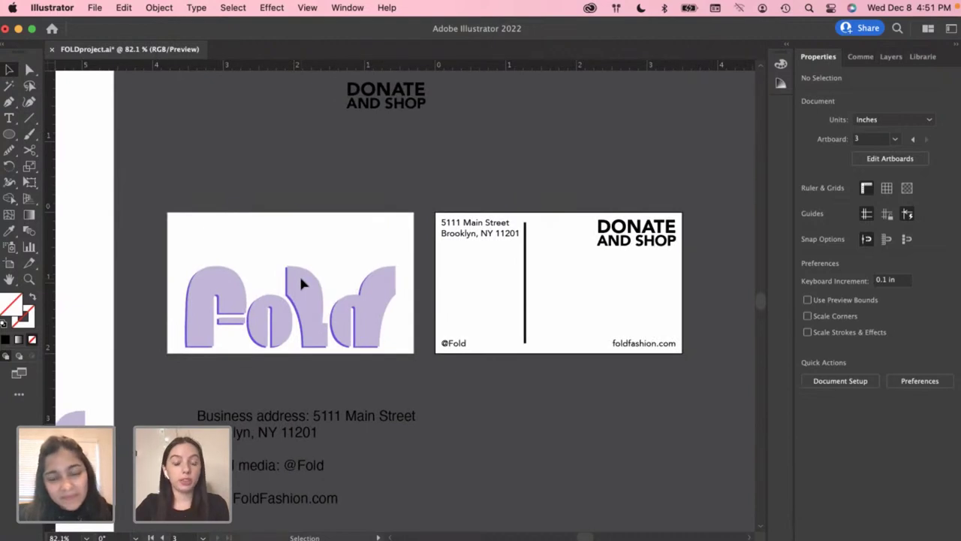
Glance at the Libraries panel, then display the Properties panel beside the finished cards
left_click(922, 57)
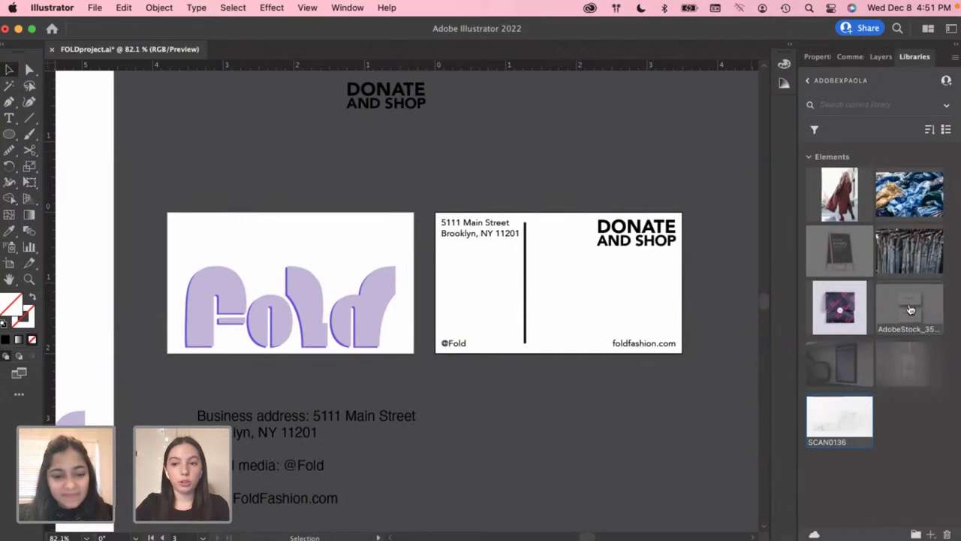
left_click(820, 57)
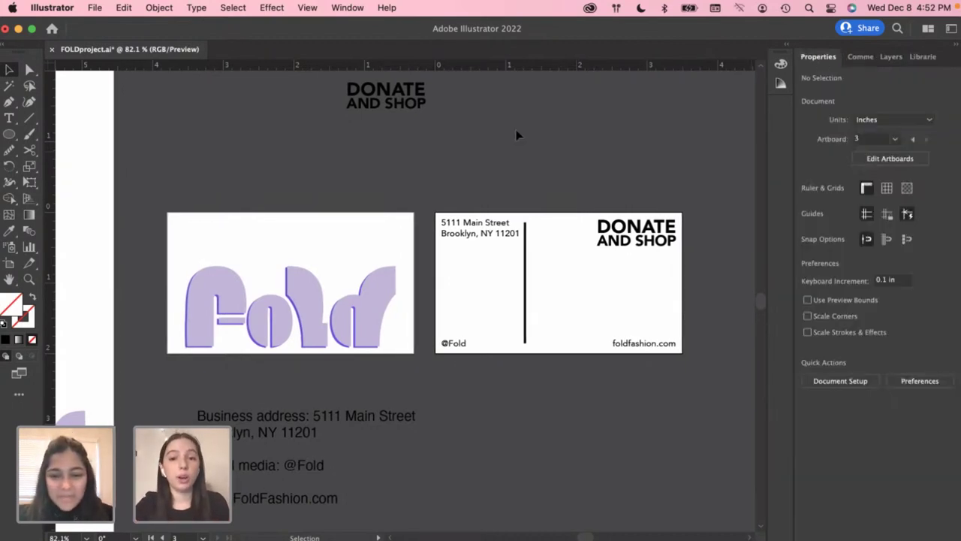
scroll(517, 135, "left", 2)
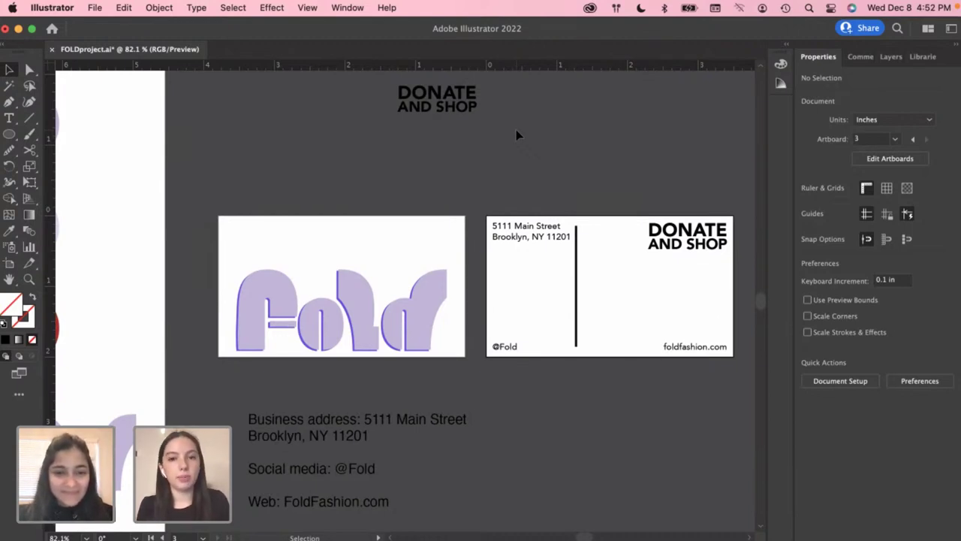
Make the left front card, artboard 2, the active artboard
scroll(518, 134, "down", 1)
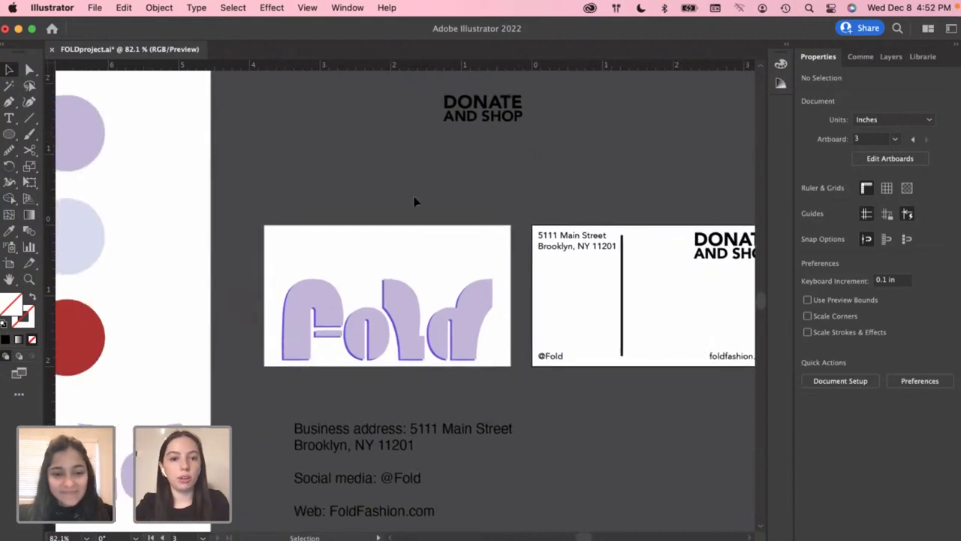
scroll(414, 201, "down", 1)
scroll(414, 202, "left", 2)
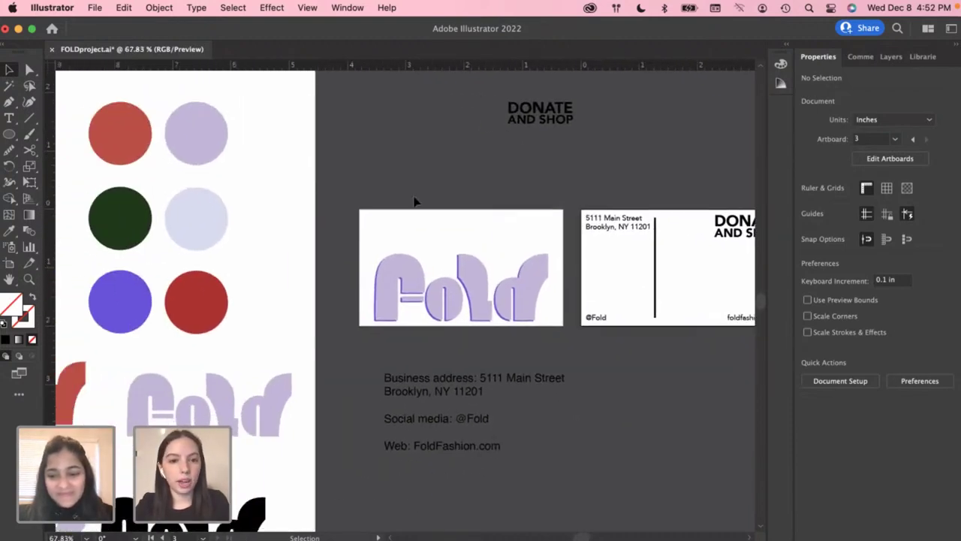
scroll(414, 201, "left", 3)
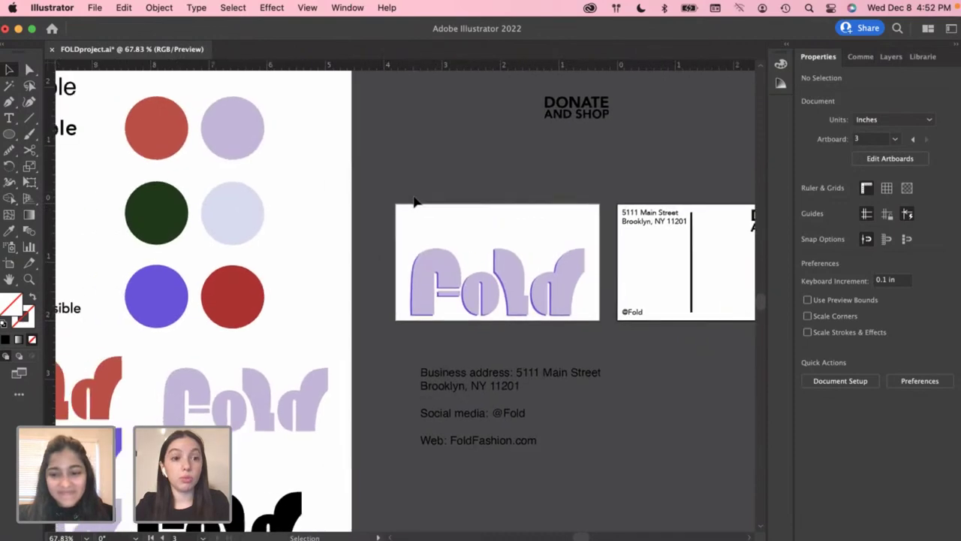
scroll(412, 201, "down", 2)
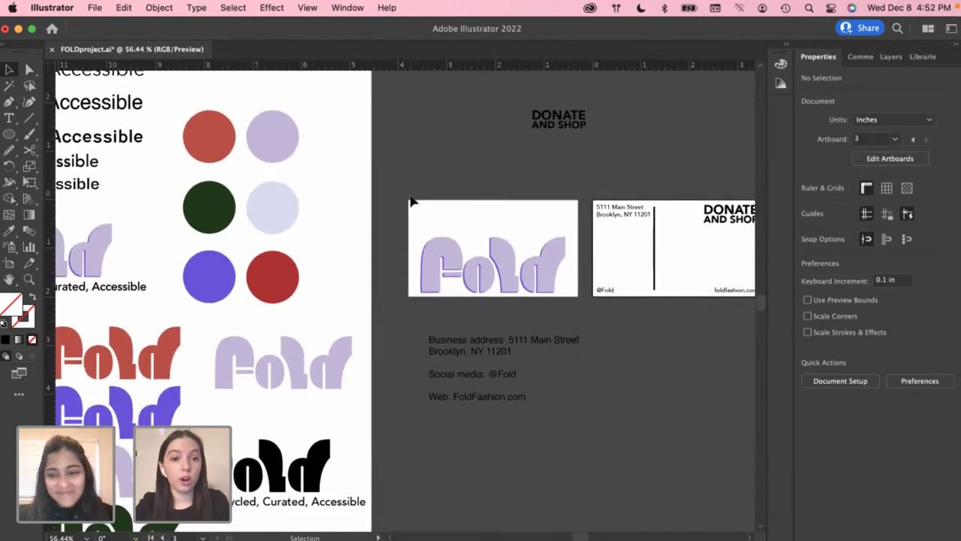
scroll(411, 201, "left", 3)
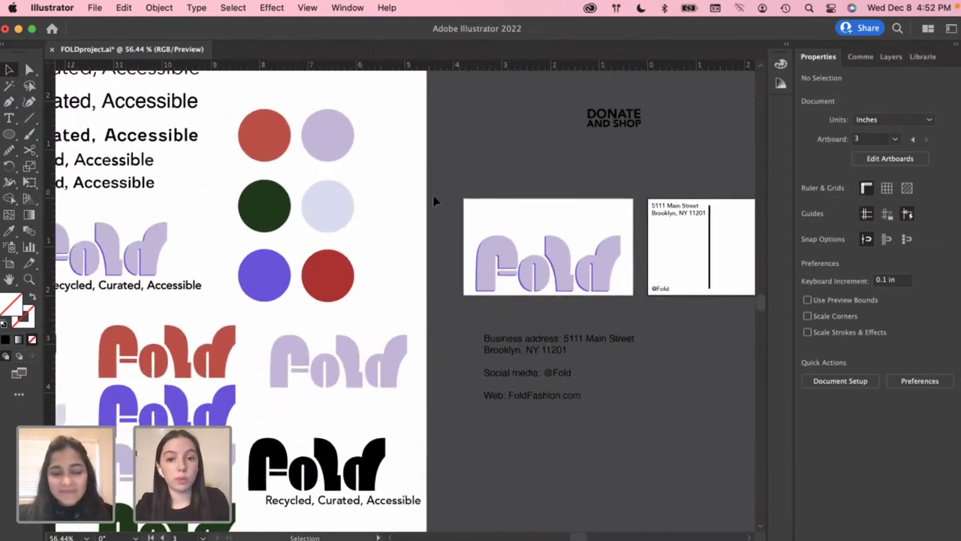
left_click(465, 207)
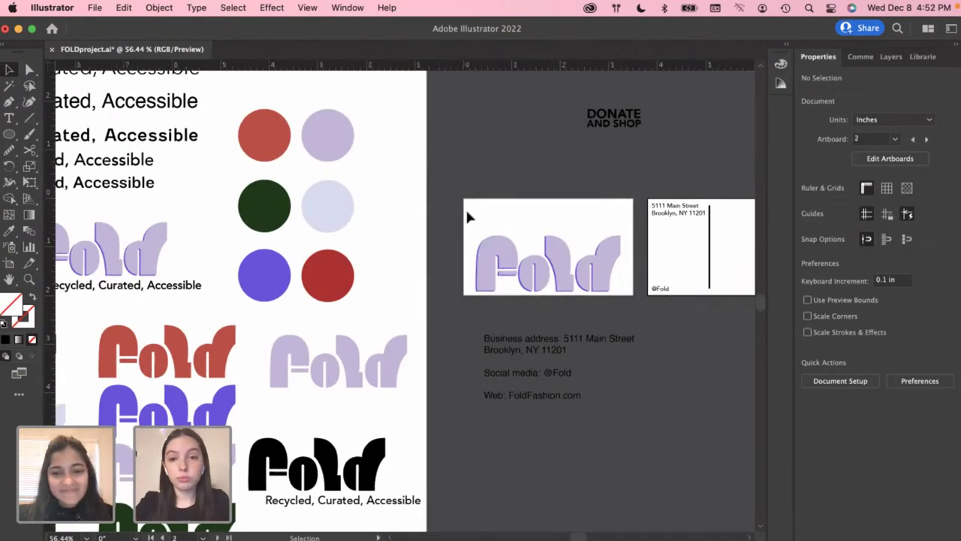
scroll(466, 208, "right", 3)
scroll(500, 210, "up", 2)
scroll(500, 209, "down", 2)
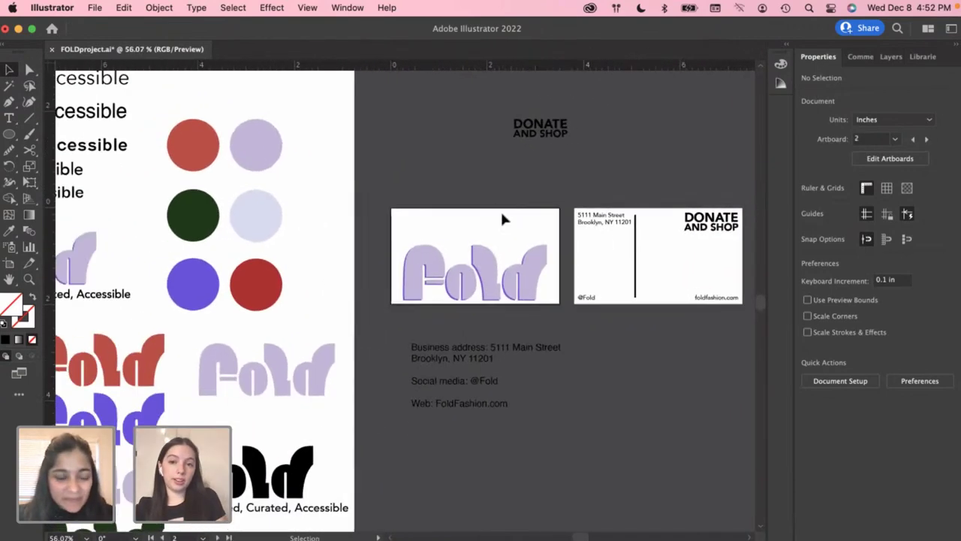
scroll(500, 209, "right", 3)
scroll(373, 301, "left", 15)
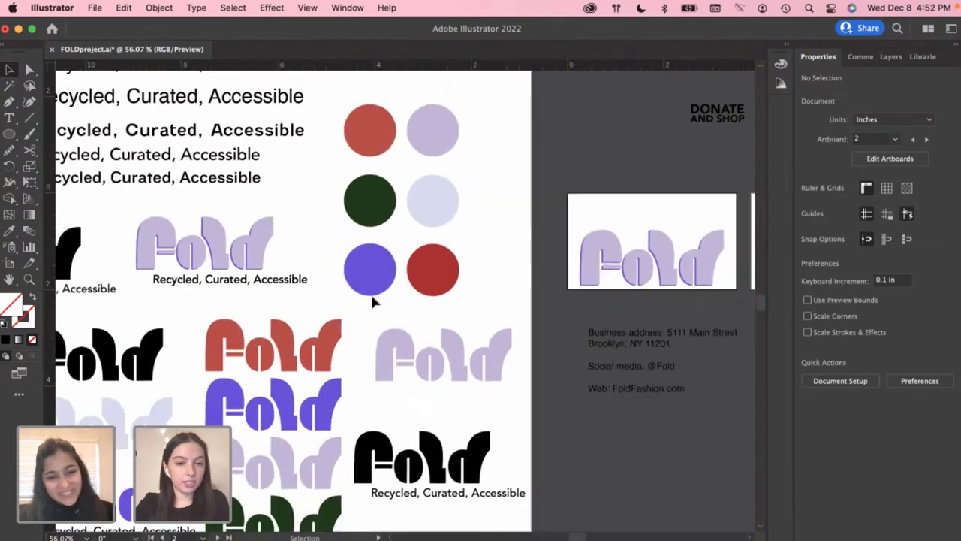
scroll(370, 300, "down", 2)
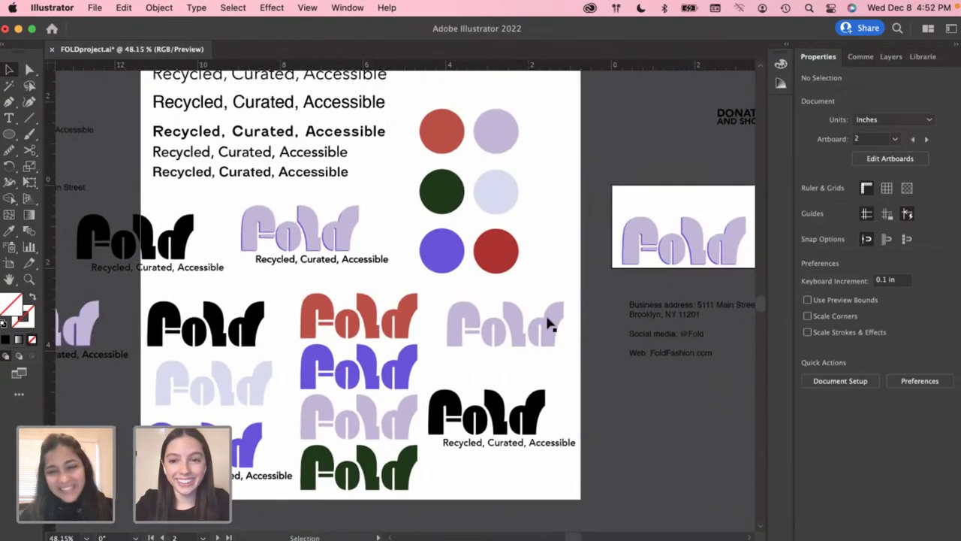
scroll(568, 325, "down", 2)
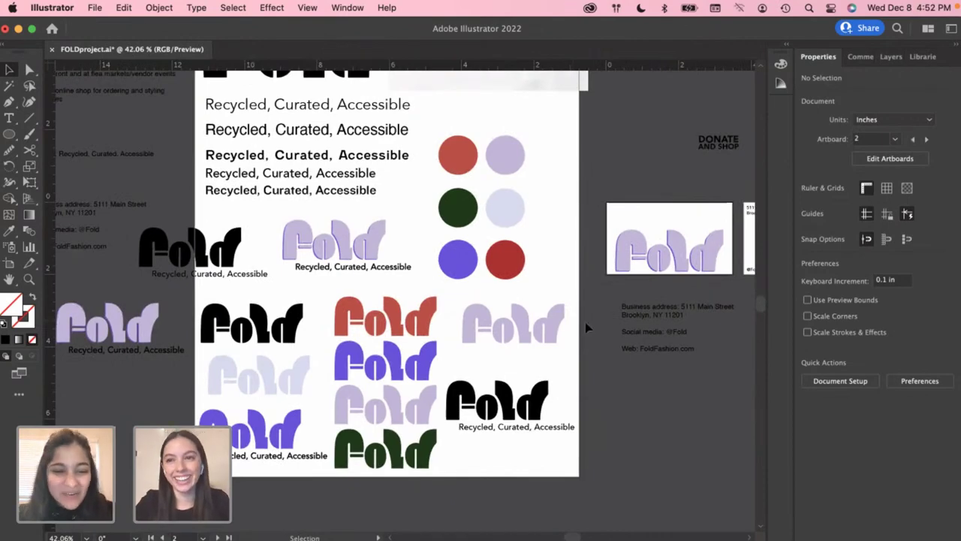
scroll(595, 325, "down", 3)
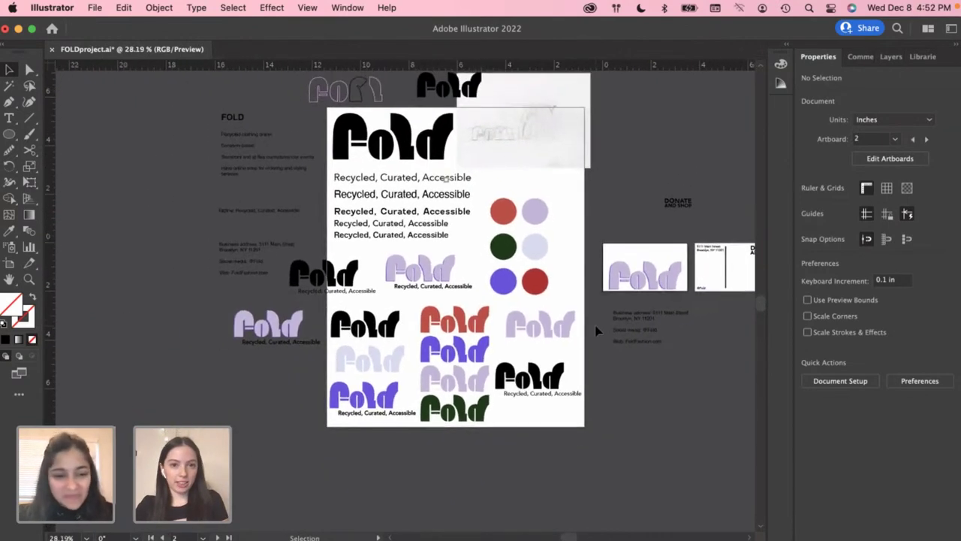
scroll(635, 288, "up", 2)
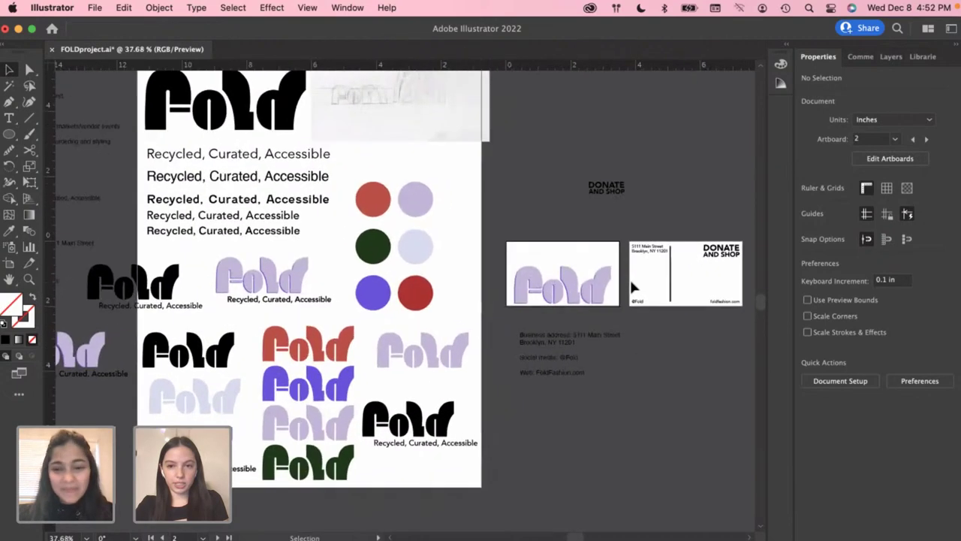
scroll(676, 276, "up", 4)
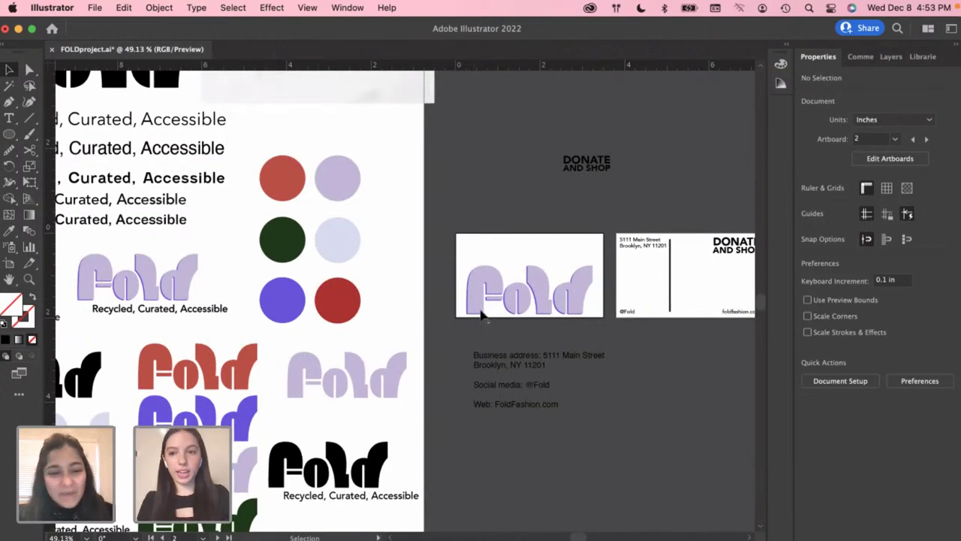
Bring up the Libraries panel showing the saved elements
left_click(923, 58)
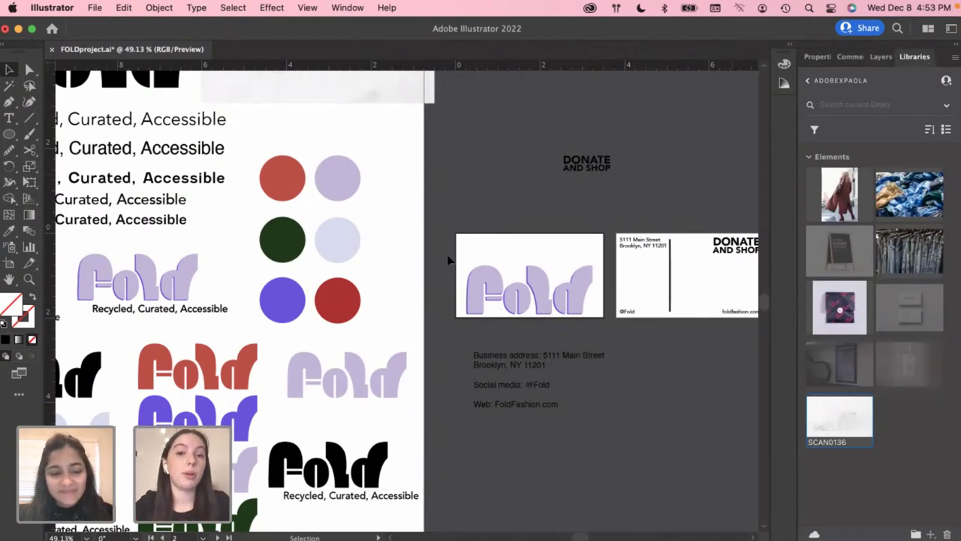
scroll(443, 225, "down", 1)
scroll(443, 226, "down", 2)
scroll(442, 222, "left", 3)
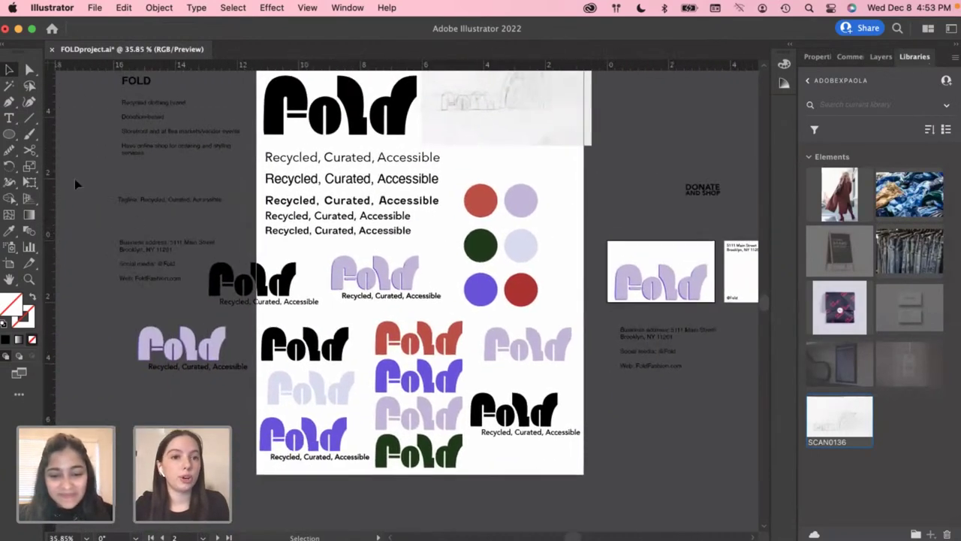
scroll(181, 174, "up", 2)
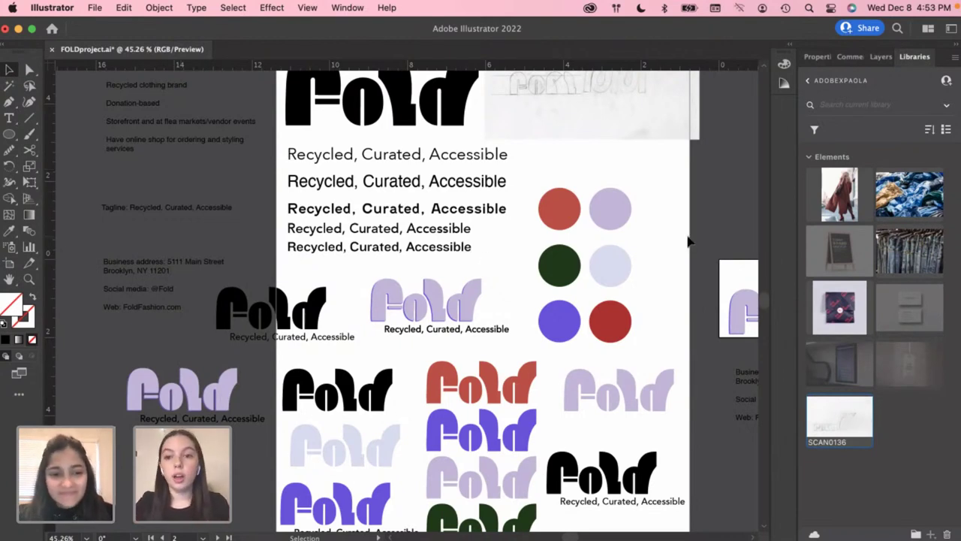
scroll(688, 240, "right", 5)
scroll(688, 241, "right", 4)
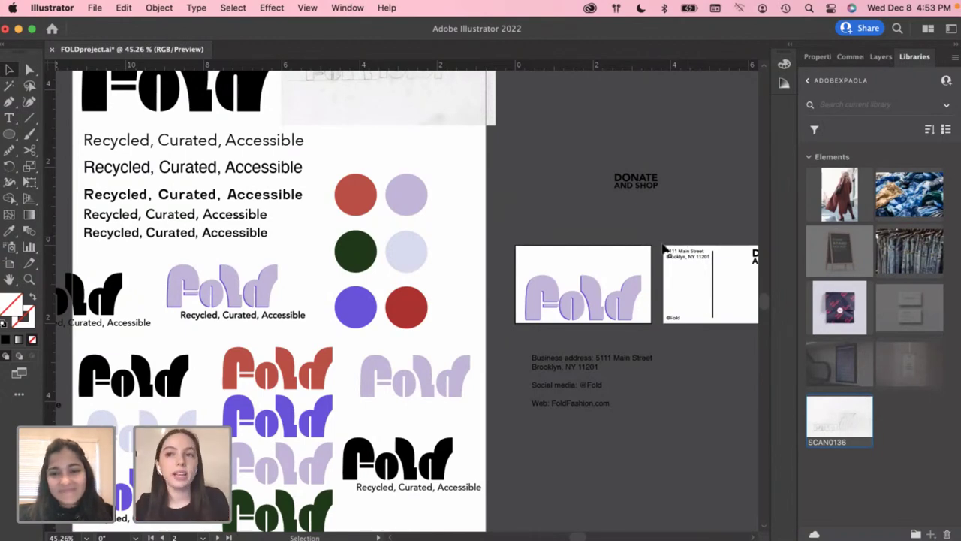
scroll(659, 245, "right", 2)
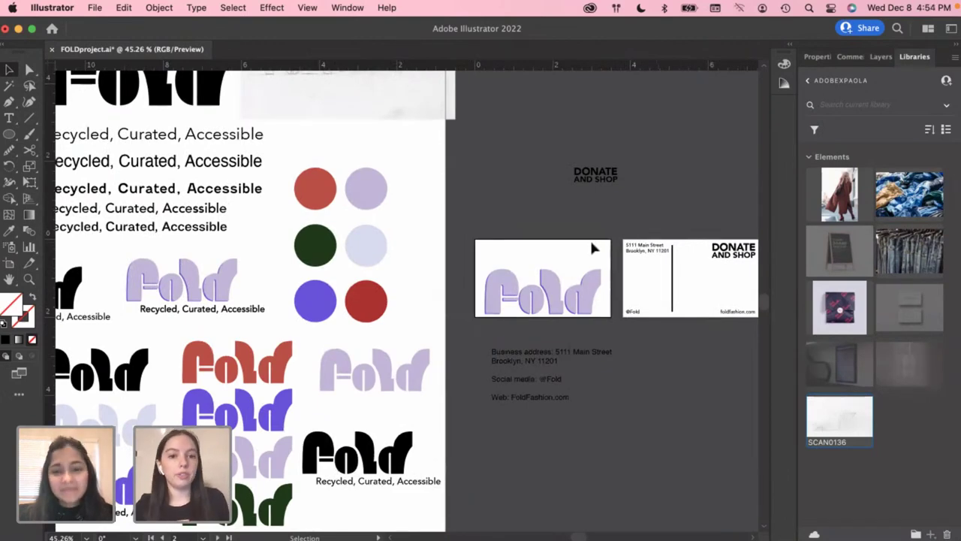
scroll(606, 248, "up", 3)
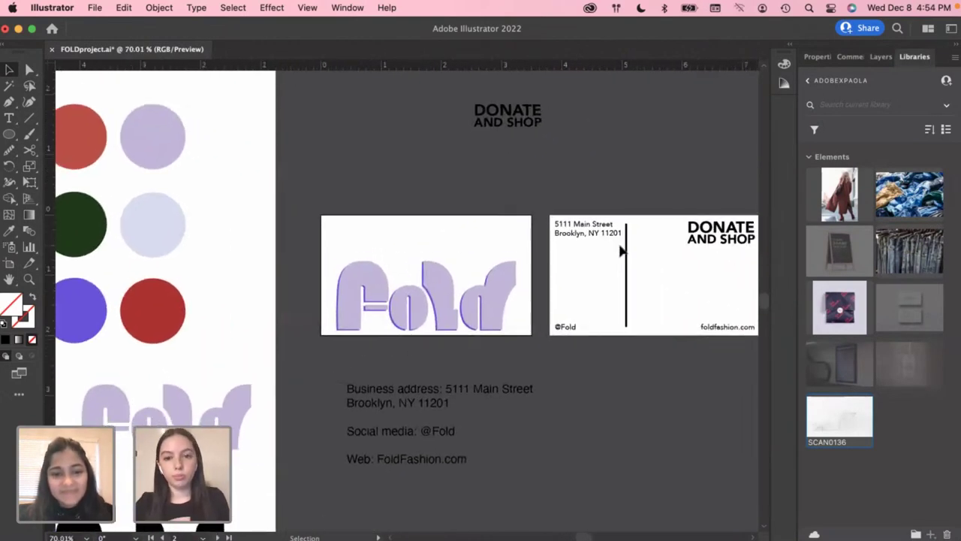
Delete the business-address text block below the cards and save FOLDproject.ai
left_click(440, 398)
key("Delete")
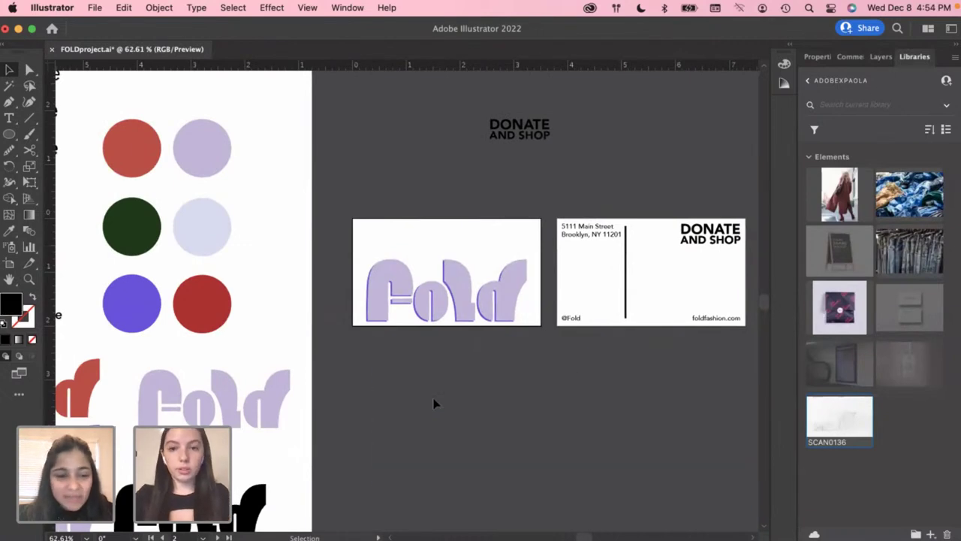
scroll(488, 180, "left", 2)
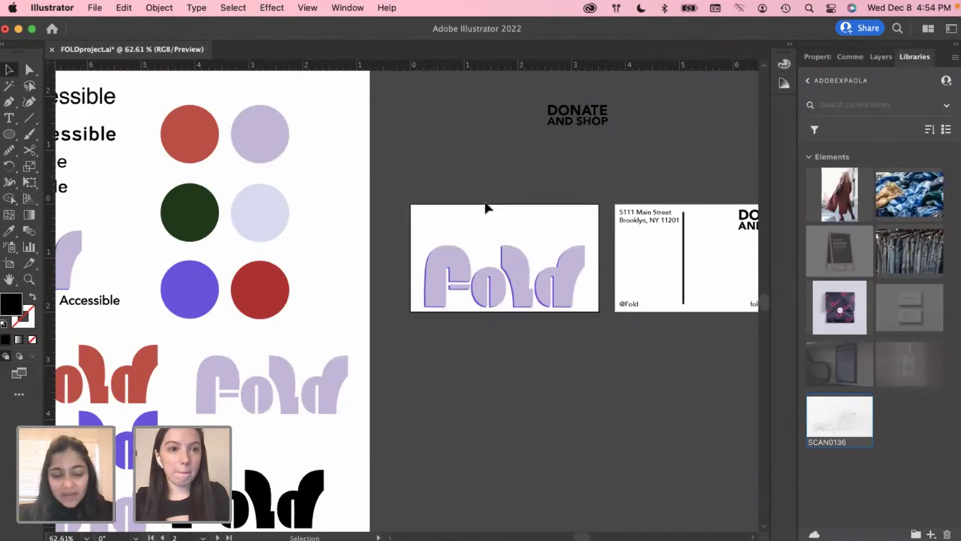
key("super+s")
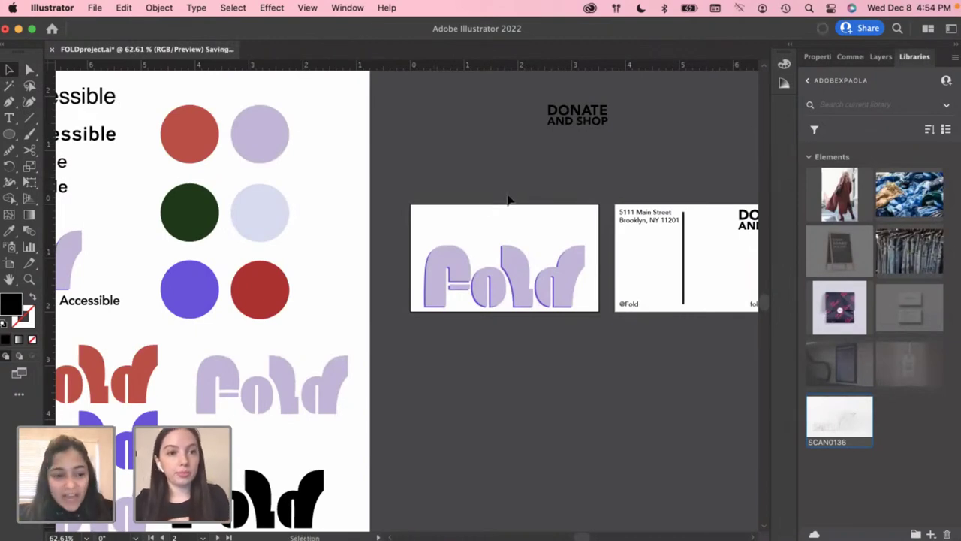